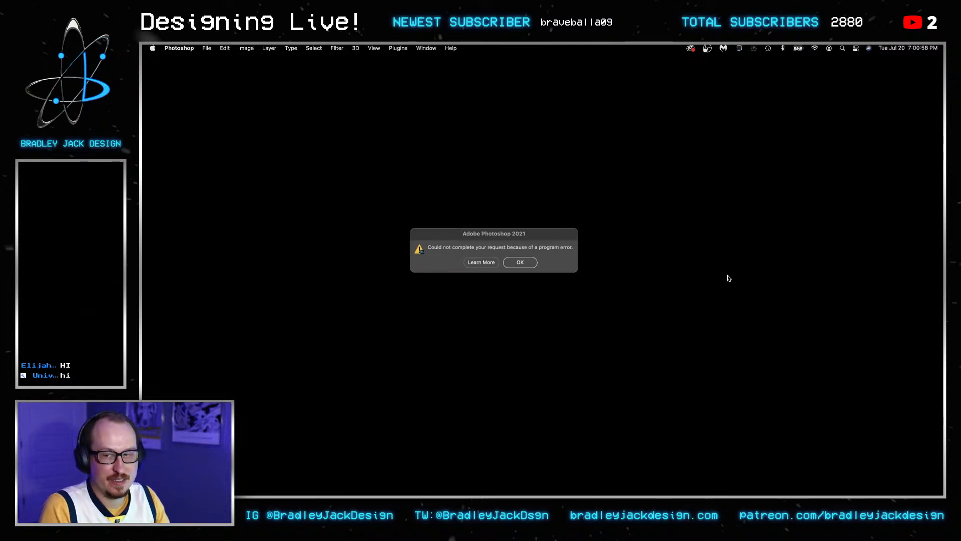
Create a new 2000 × 2500 px document at 300 ppi and centre its canvas in full-screen mode with the menu bar.
{"action": "left_click", "coordinate": [521, 262]}
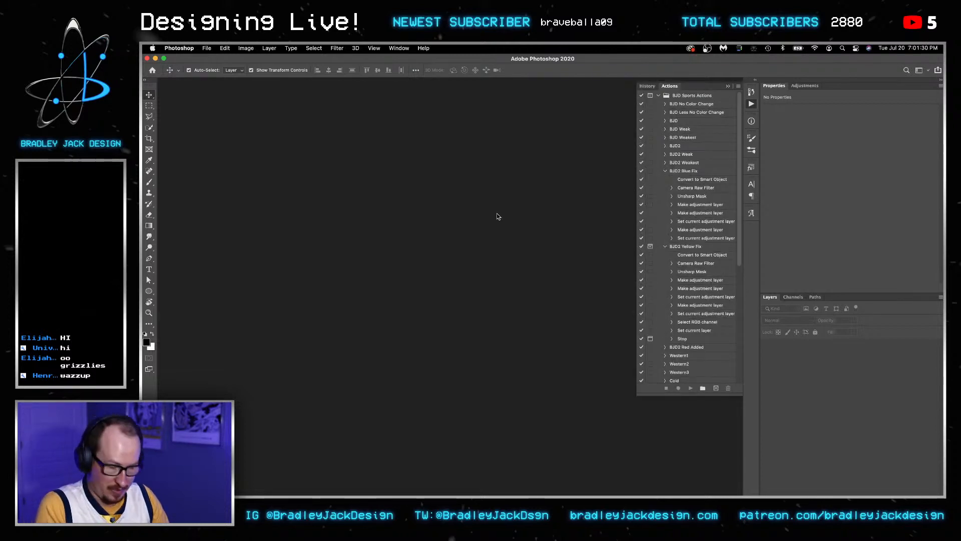
{"action": "key", "text": "super+n"}
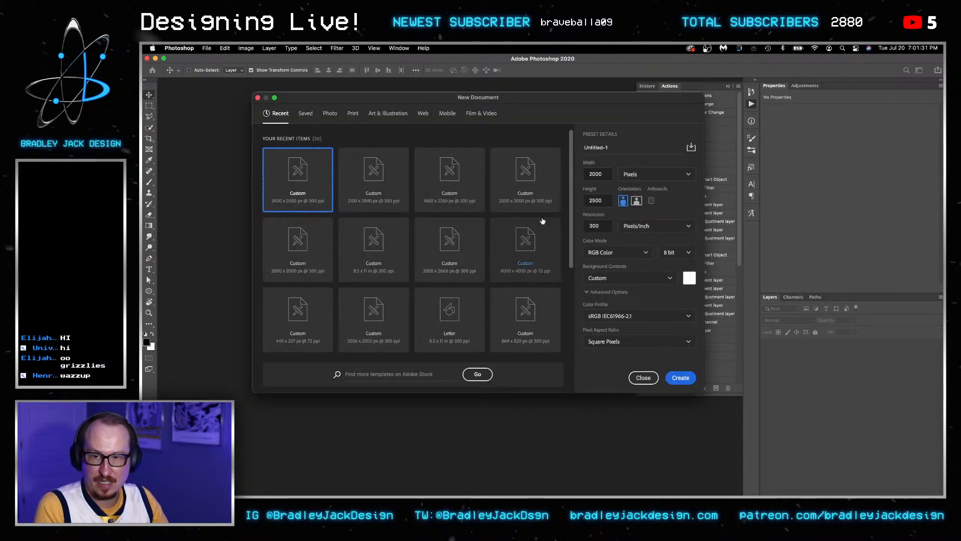
{"action": "left_click", "coordinate": [687, 375]}
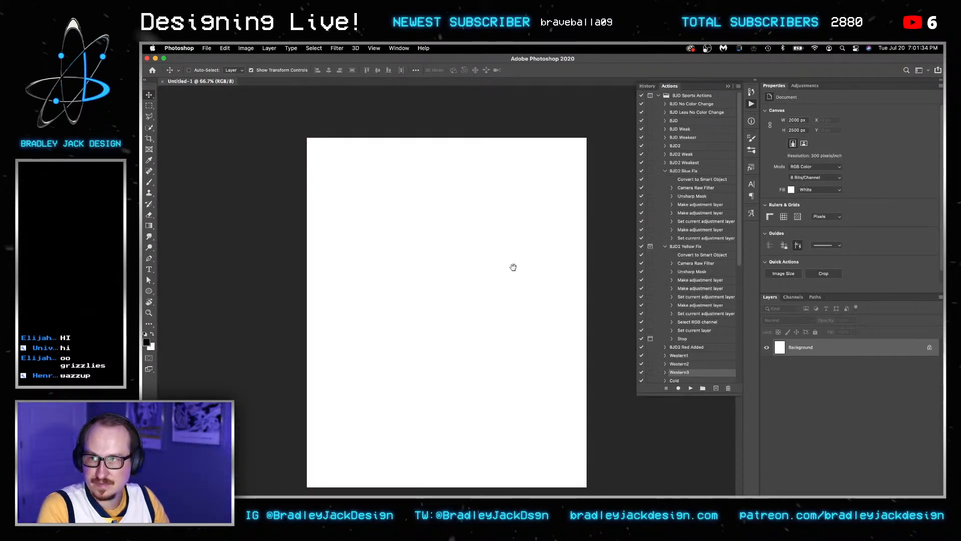
{"action": "key", "text": "f"}
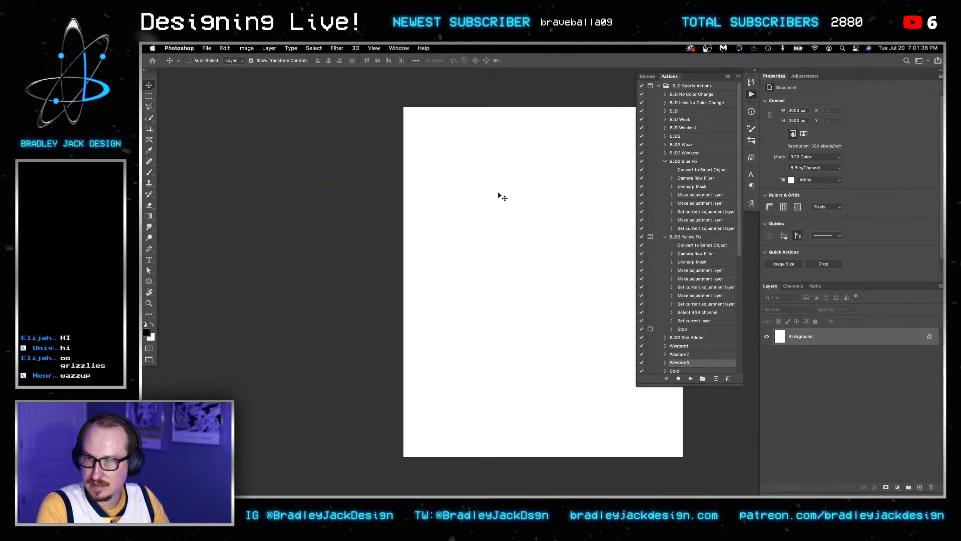
{"action": "left_click_drag", "start_coordinate": [500, 197], "coordinate": [426, 191]}
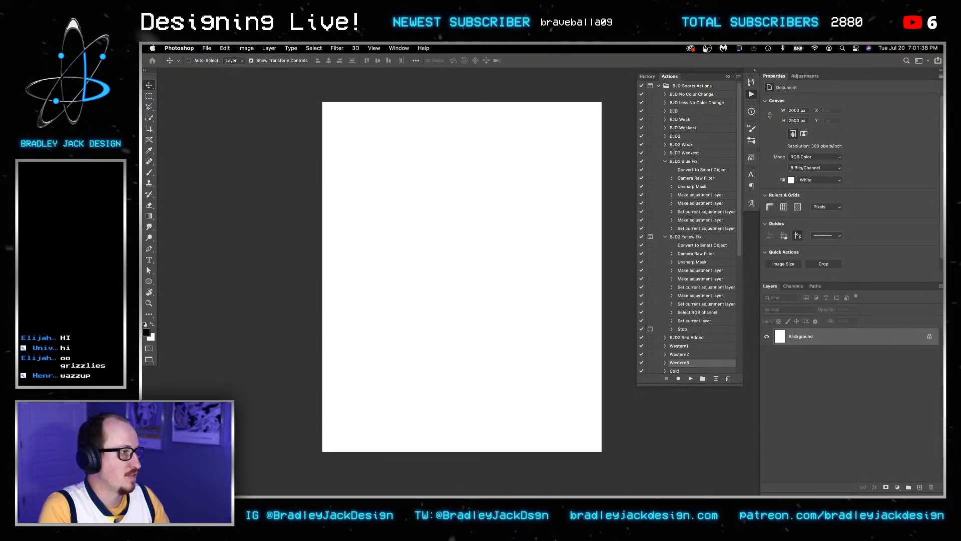
{"action": "key", "text": "f"}
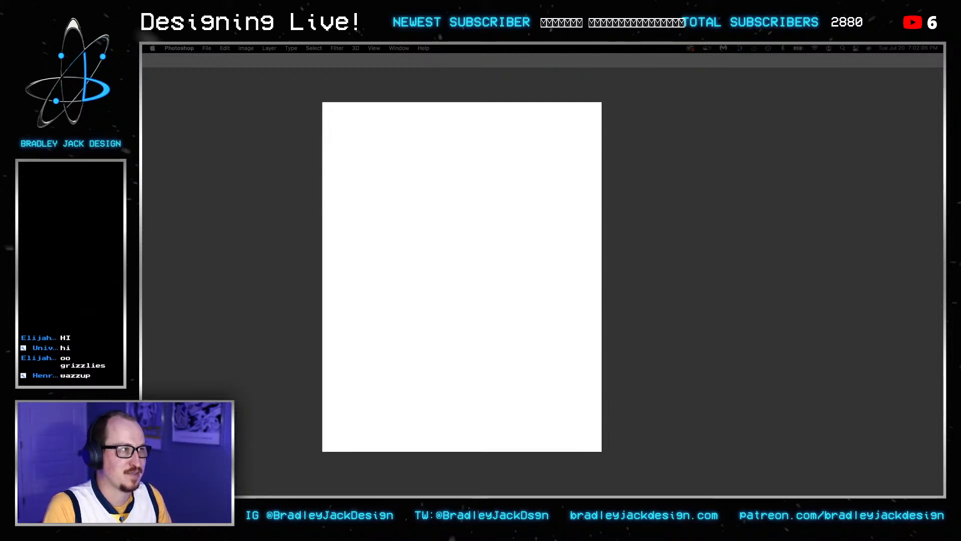
{"action": "key", "text": "Tab"}
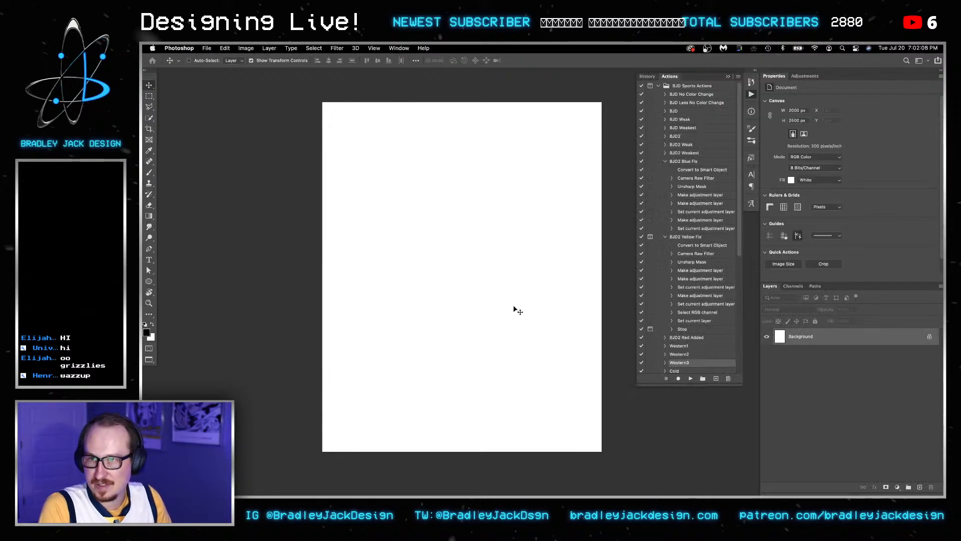
{"action": "key", "text": "Tab"}
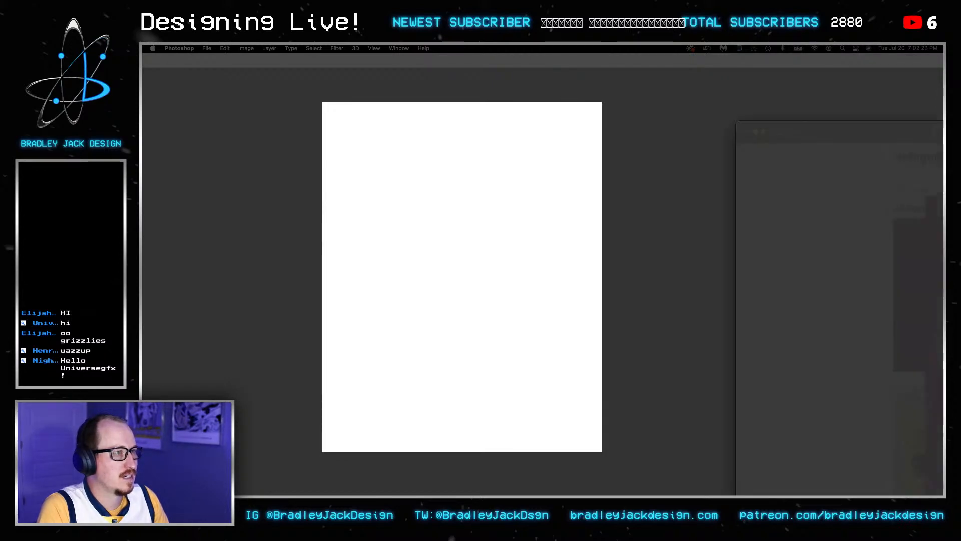
Switch to Safari and view the Instagram post of the neon pink and purple face billboard as a visual reference.
{"action": "left_click_drag", "start_coordinate": [943, 131], "coordinate": [726, 64]}
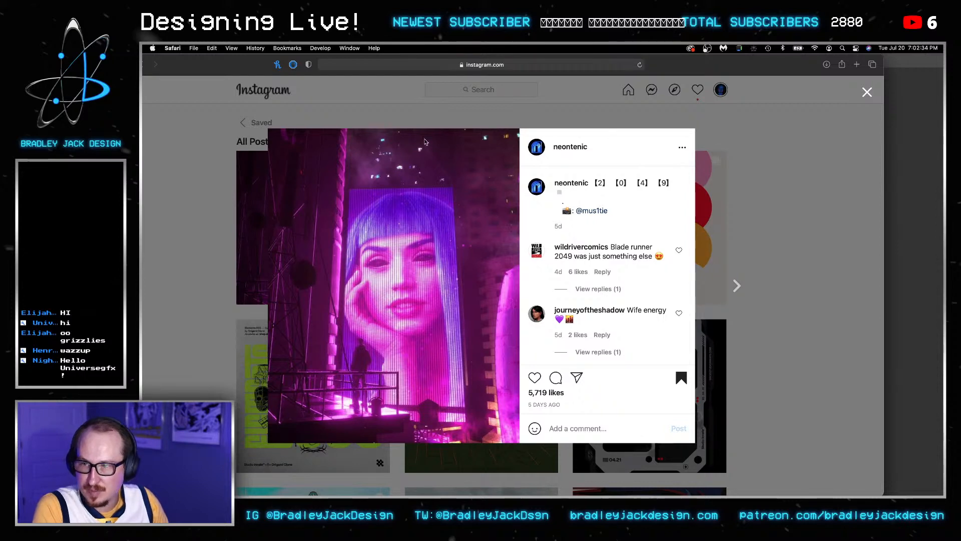
{"action": "left_click", "coordinate": [766, 178]}
{"action": "left_click", "coordinate": [900, 128]}
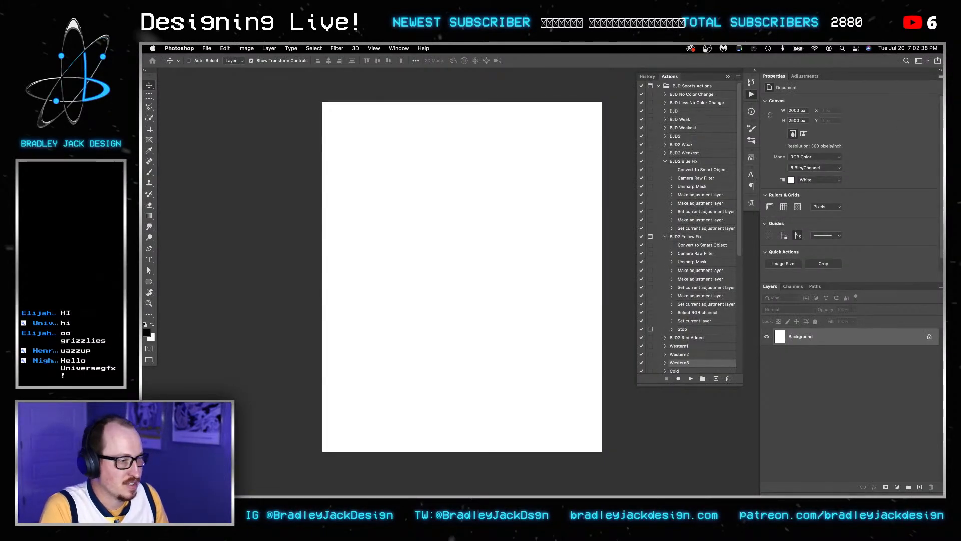
Place the three Unsplash building photos from Finder into the blank document as smart object layers.
{"action": "key", "text": "super+Tab"}
{"action": "key", "text": "super+n"}
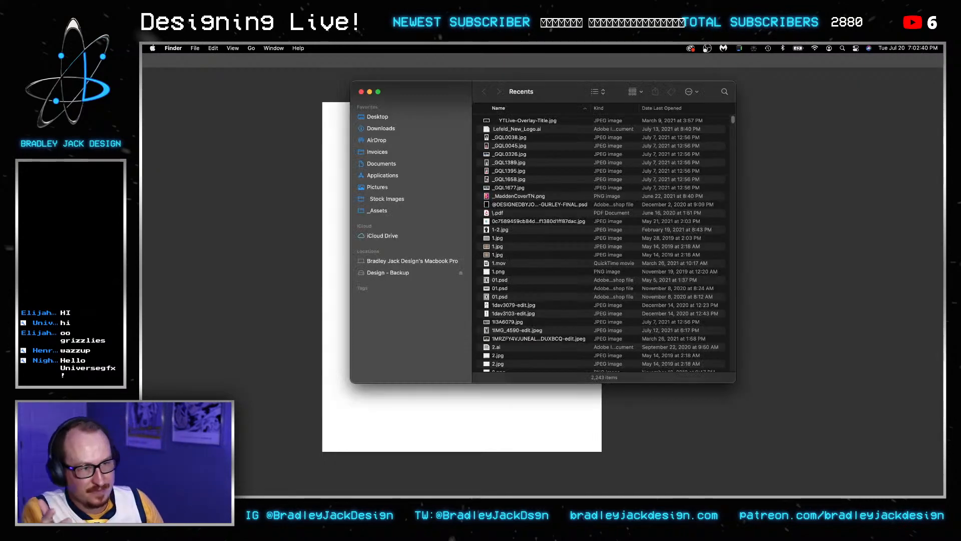
{"action": "key", "text": "super+w"}
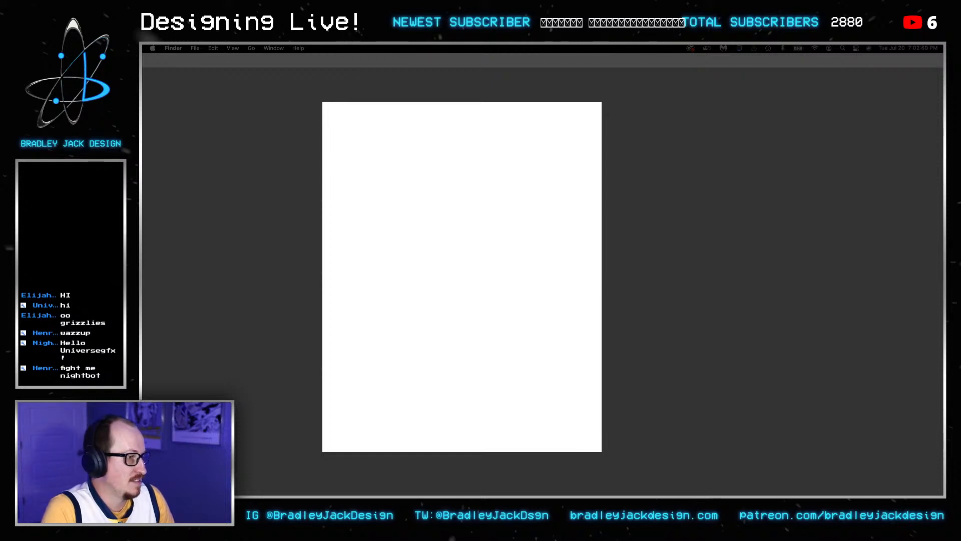
{"action": "left_click_drag", "start_coordinate": [733, 266], "coordinate": [459, 214]}
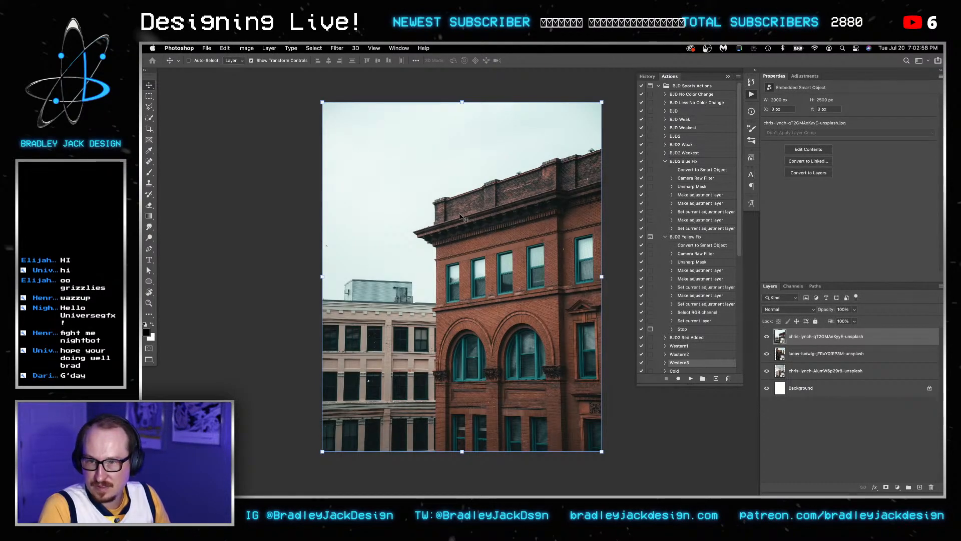
Hide the red-brick corner building photo and the fire-escape building photo.
{"action": "left_click", "coordinate": [767, 337]}
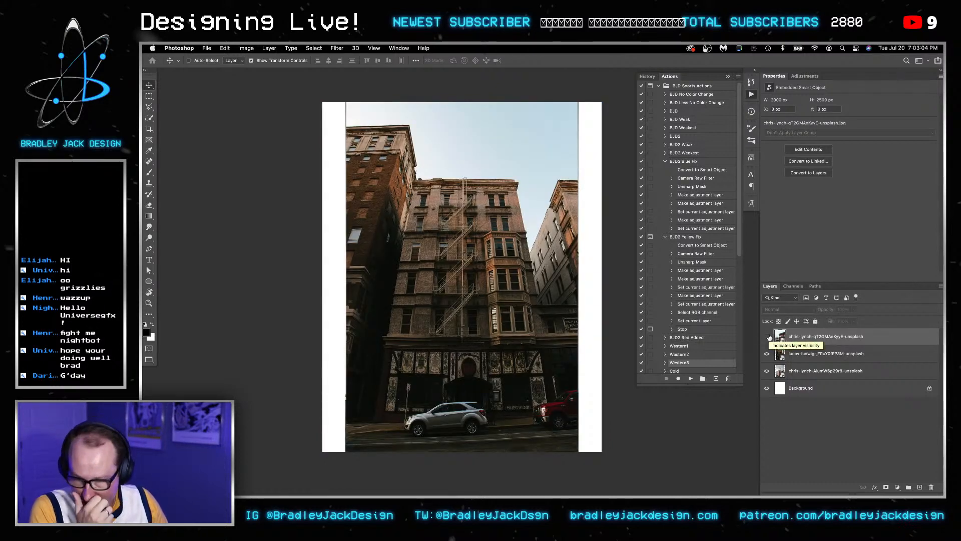
{"action": "left_click", "coordinate": [774, 353]}
{"action": "left_click", "coordinate": [767, 354]}
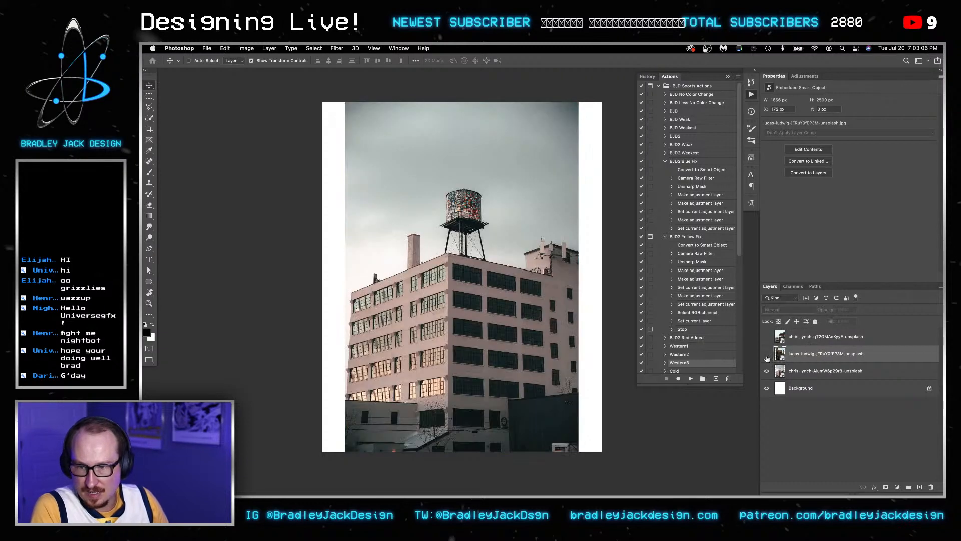
Scale the water-tower building photo to about 12.63% and reposition it with the whole tower inside the canvas top.
{"action": "left_click", "coordinate": [796, 371]}
{"action": "key", "text": "ctrl+t"}
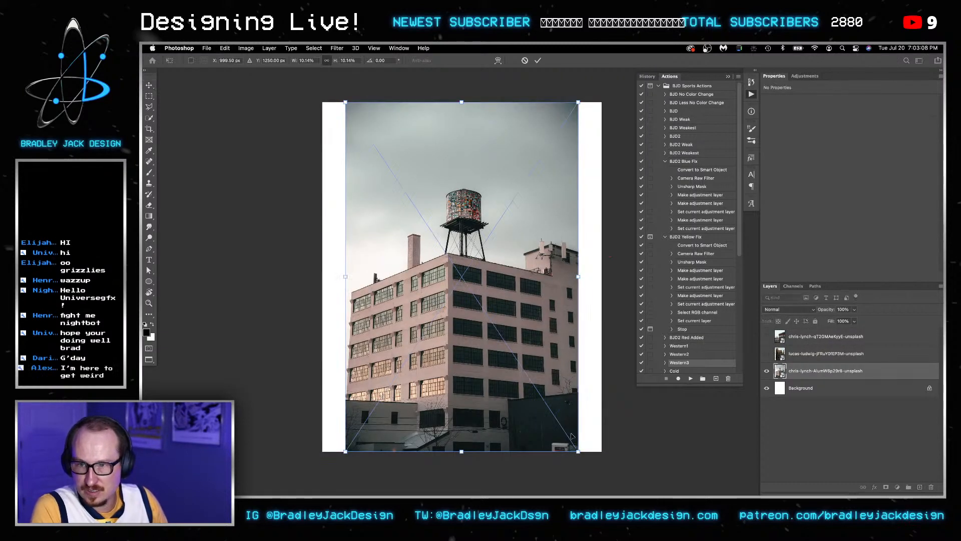
{"action": "left_click_drag", "start_coordinate": [577, 449], "coordinate": [607, 495]}
{"action": "left_click_drag", "start_coordinate": [540, 457], "coordinate": [539, 380]}
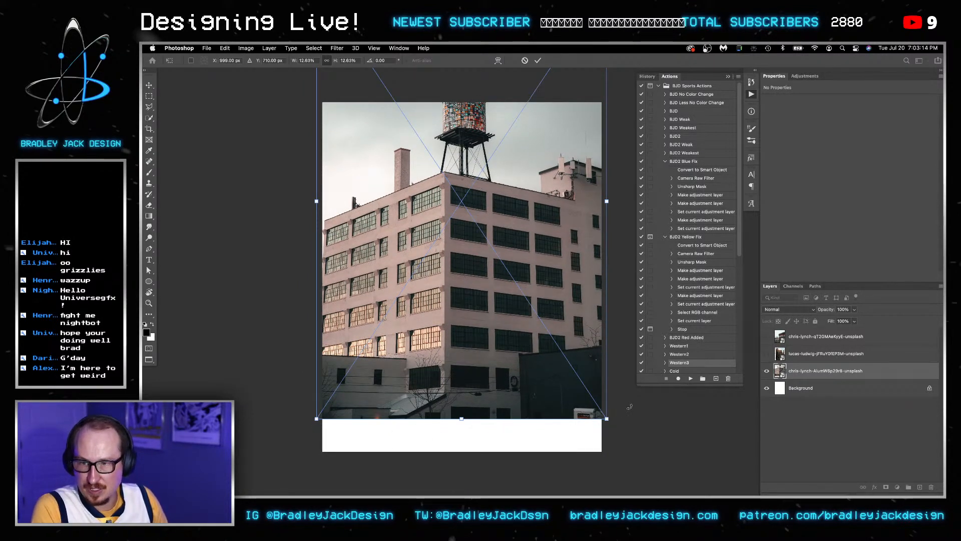
{"action": "left_click_drag", "start_coordinate": [533, 341], "coordinate": [533, 358]}
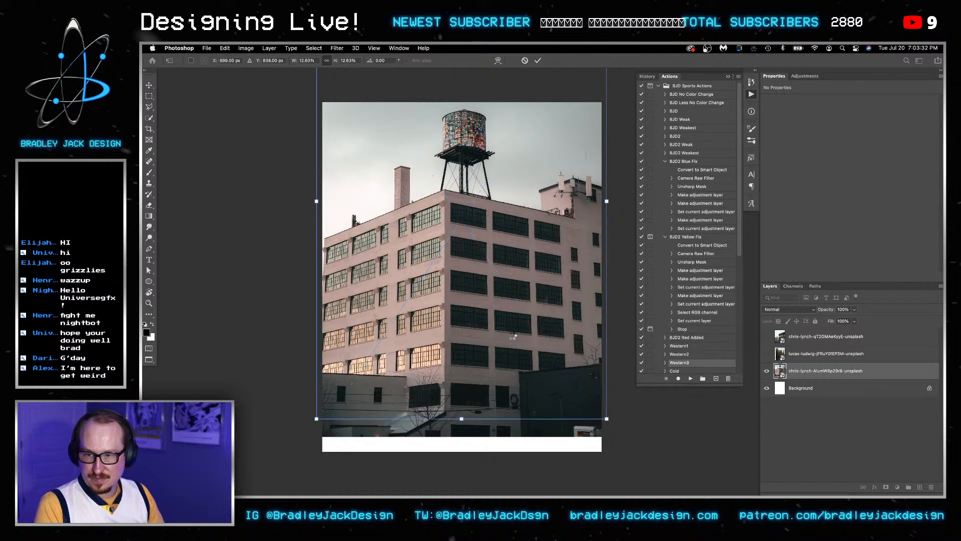
{"action": "key", "text": "Return"}
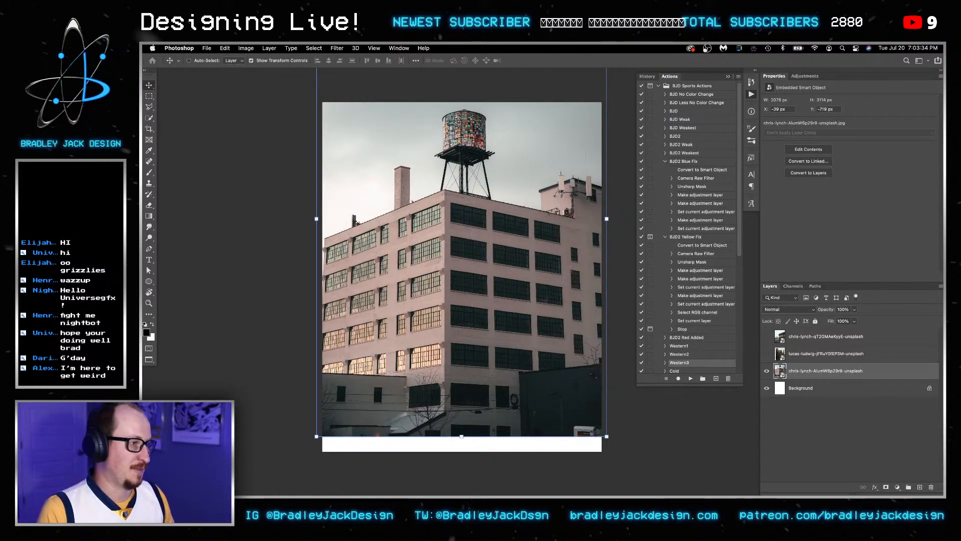
{"action": "key", "text": "Tab"}
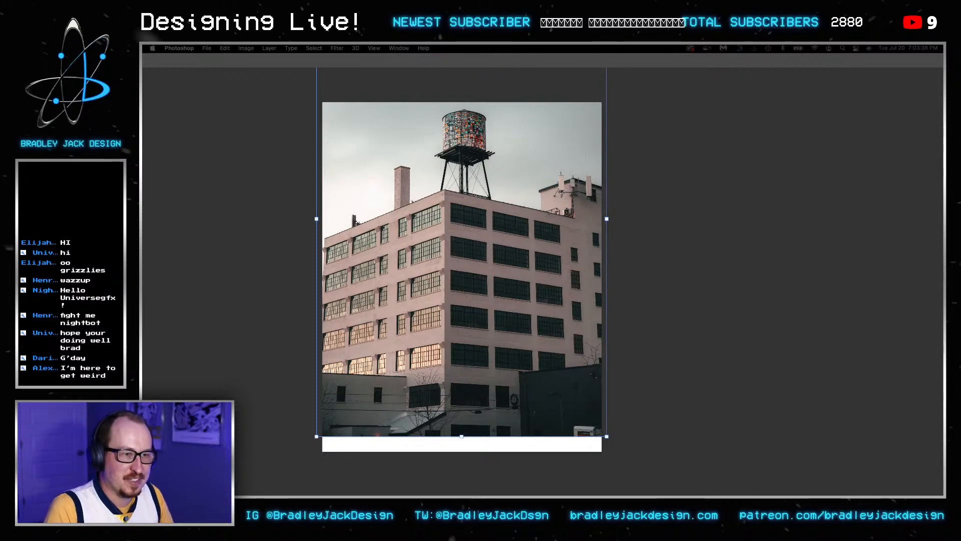
{"action": "key", "text": "Tab"}
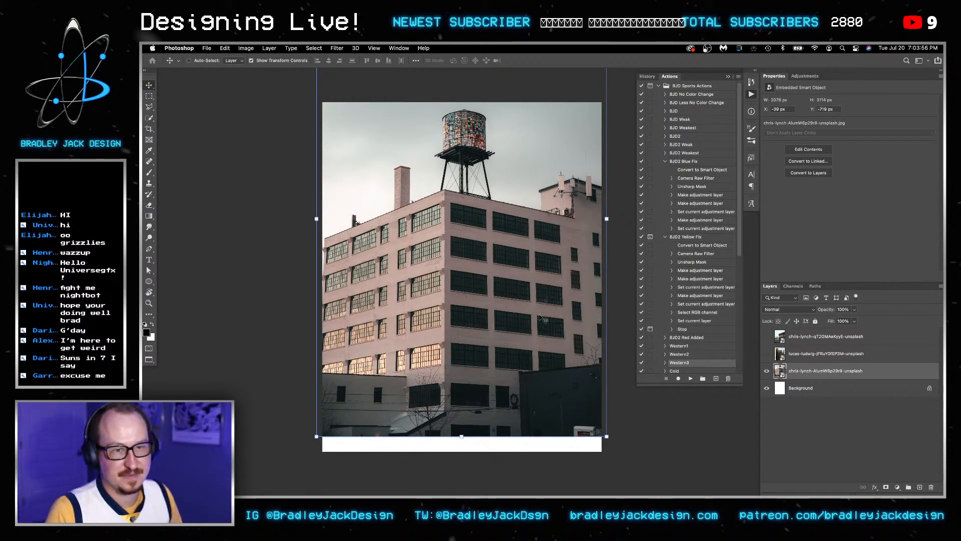
{"action": "key", "text": "Tab"}
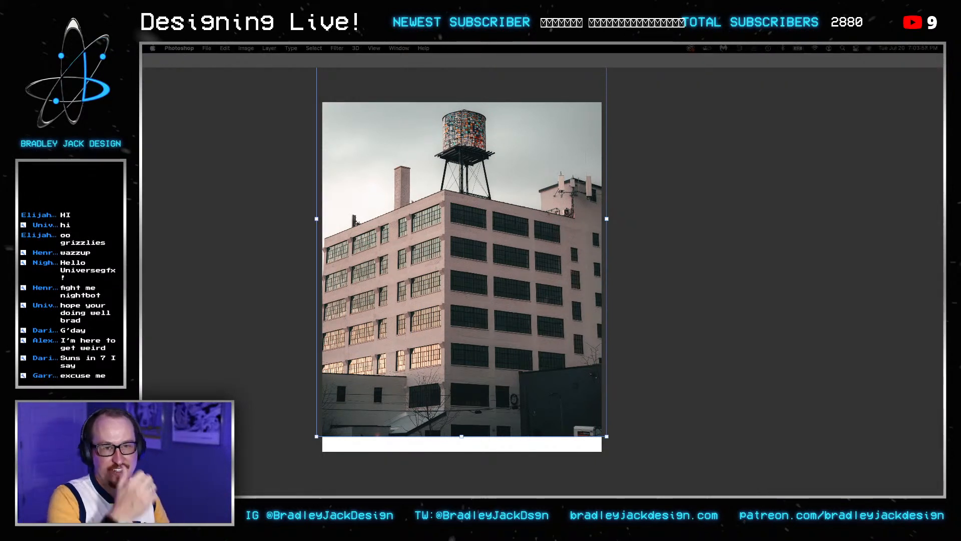
{"action": "key", "text": "Tab"}
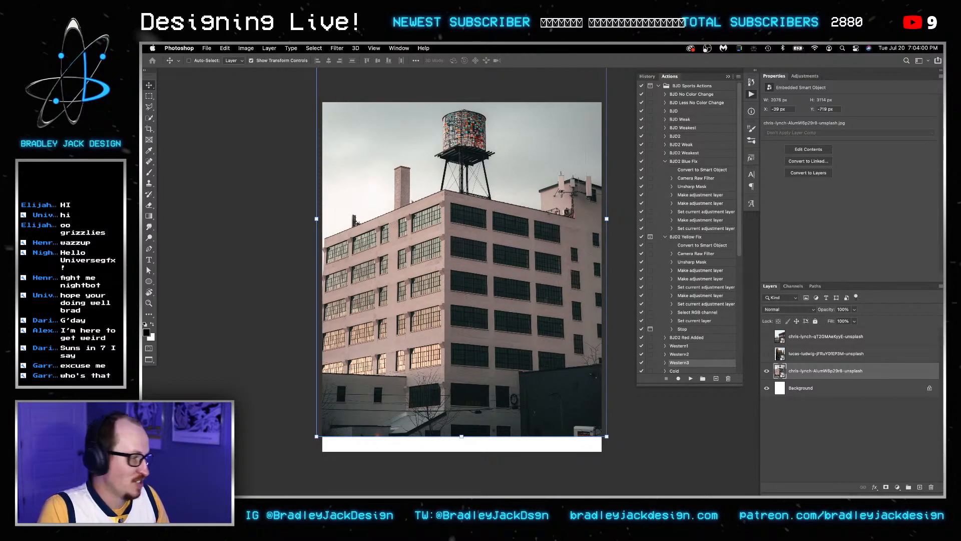
{"action": "key", "text": "Tab"}
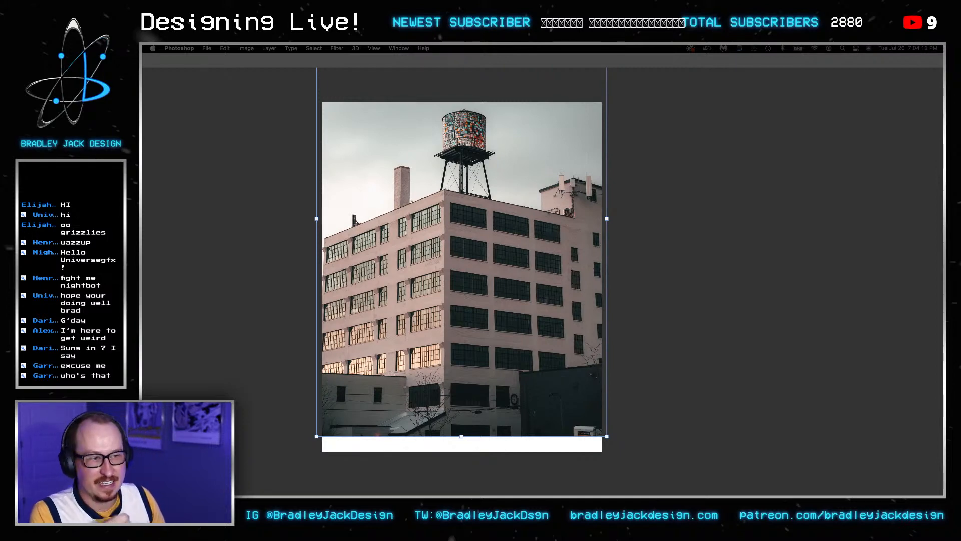
{"action": "key", "text": "Tab"}
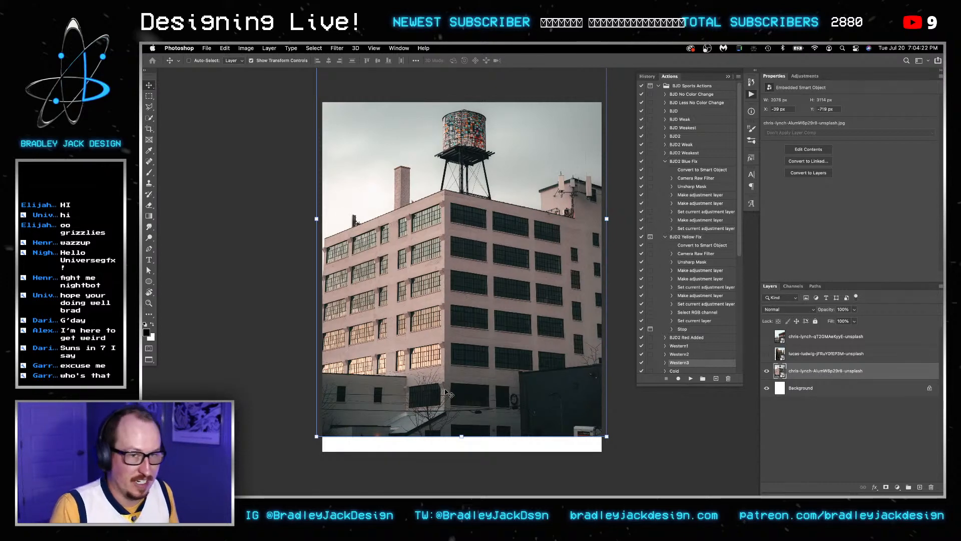
Show the fire-escape building photo instead of the water-tower photo and scale it to about 2028 × 3062 px to fill the canvas.
{"action": "left_click", "coordinate": [767, 353]}
{"action": "left_click", "coordinate": [767, 370]}
{"action": "left_click", "coordinate": [826, 354]}
{"action": "key", "text": "super+t"}
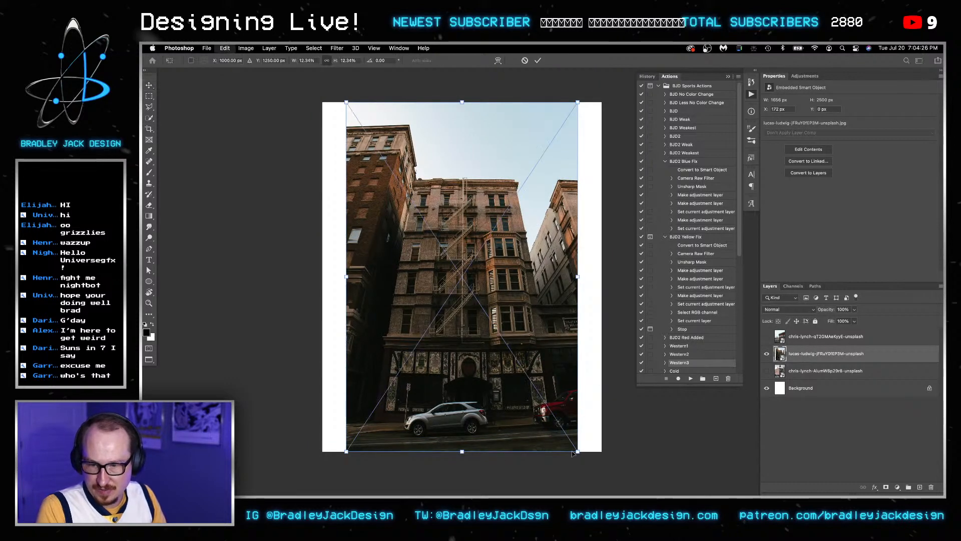
{"action": "left_click_drag", "start_coordinate": [573, 453], "coordinate": [640, 471]}
{"action": "key", "text": "Return"}
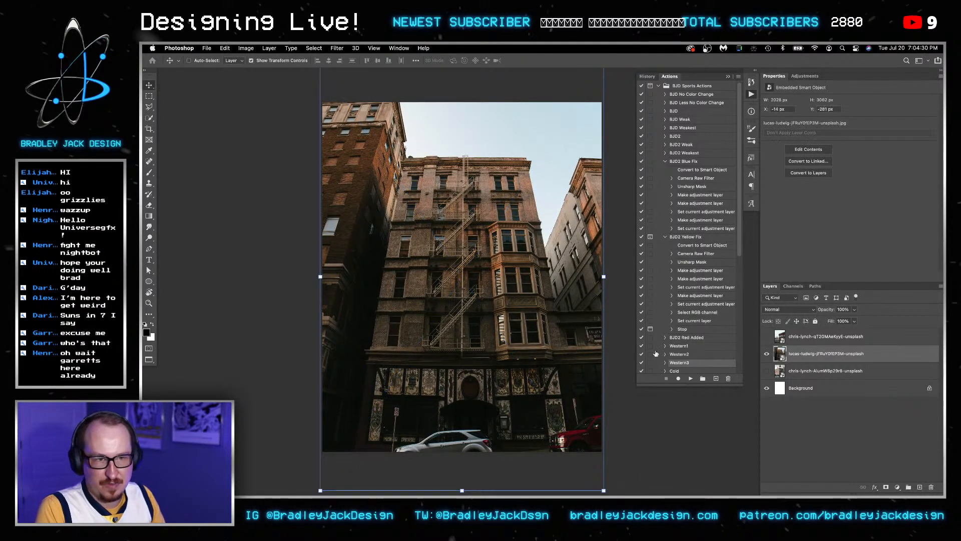
{"action": "key", "text": "Tab"}
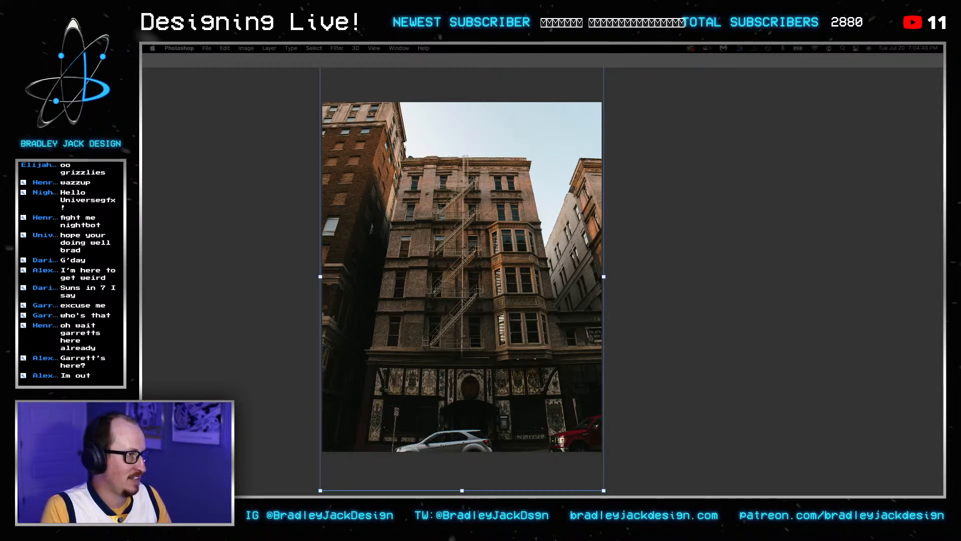
{"action": "key", "text": "Tab"}
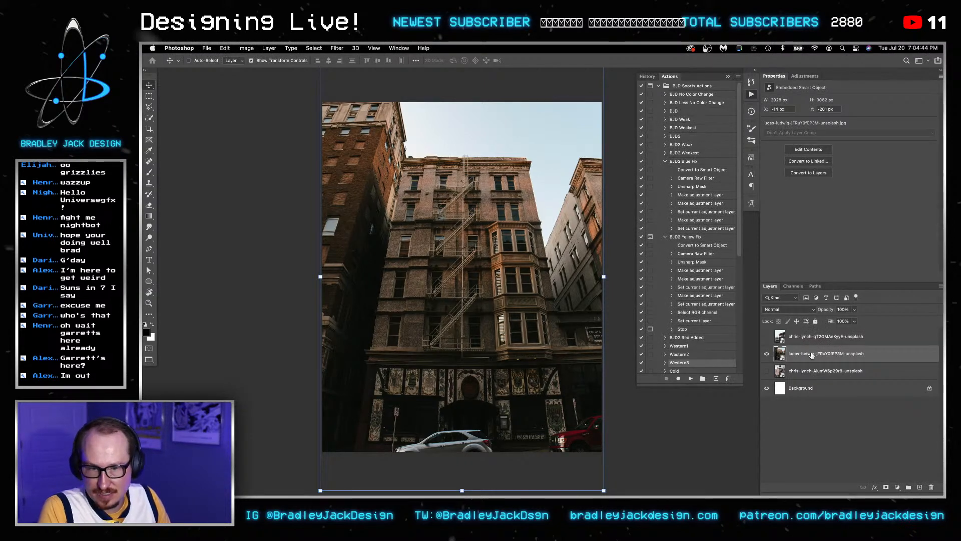
{"action": "left_click", "coordinate": [805, 76]}
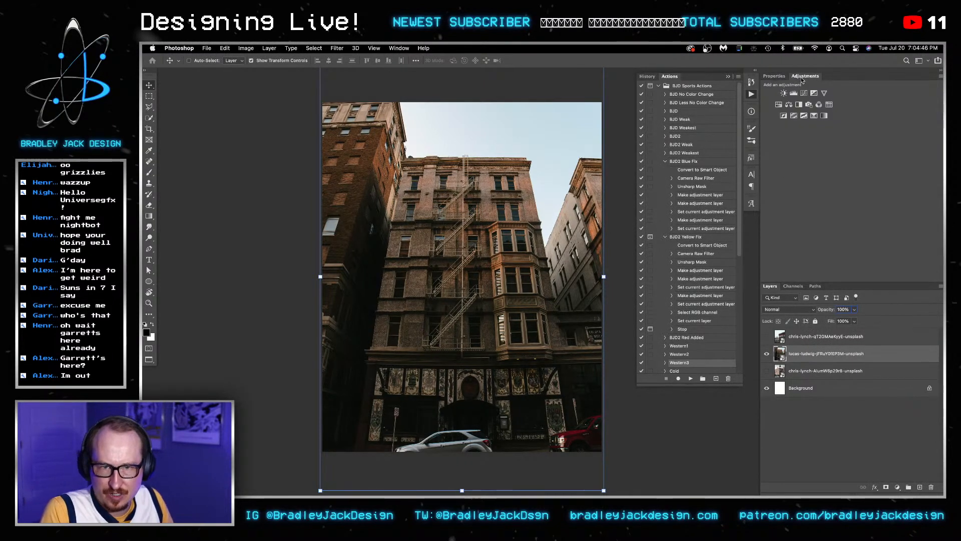
{"action": "left_click", "coordinate": [815, 116]}
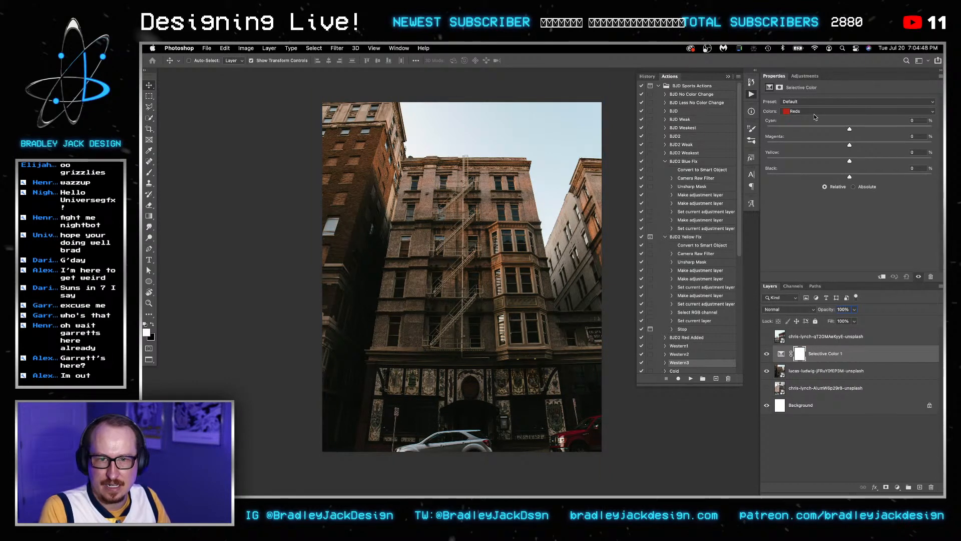
{"action": "key", "text": "ctrl+z"}
Add a Color Lookup adjustment layer above the fire-escape building photo using the NightFromDay.CUBE 3D LUT.
{"action": "left_click", "coordinate": [805, 76]}
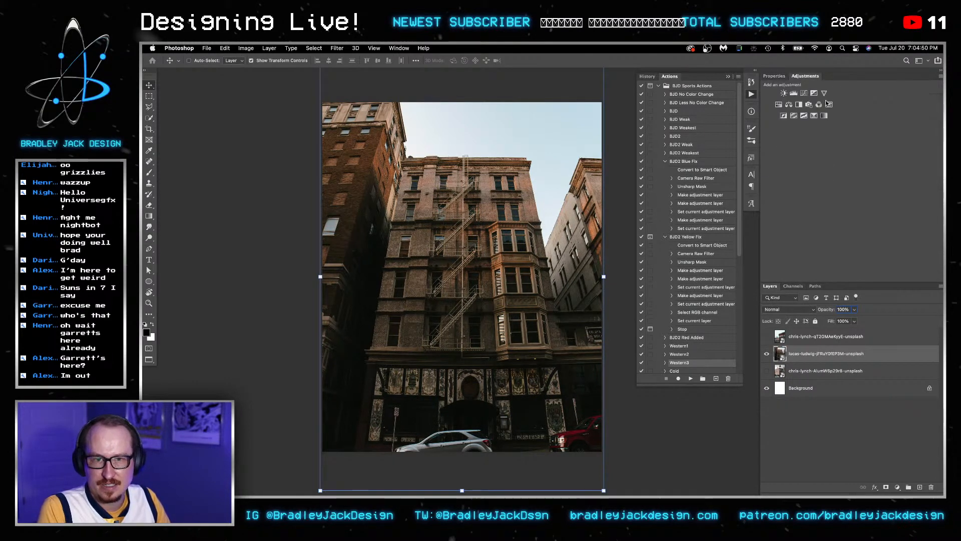
{"action": "left_click", "coordinate": [826, 102]}
{"action": "left_click", "coordinate": [829, 111]}
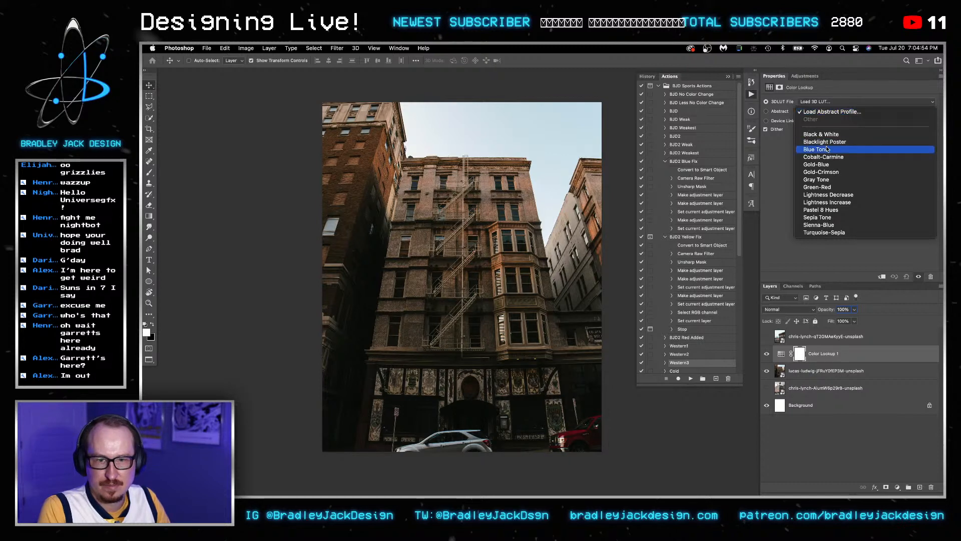
{"action": "left_click", "coordinate": [787, 125]}
{"action": "left_click", "coordinate": [814, 102]}
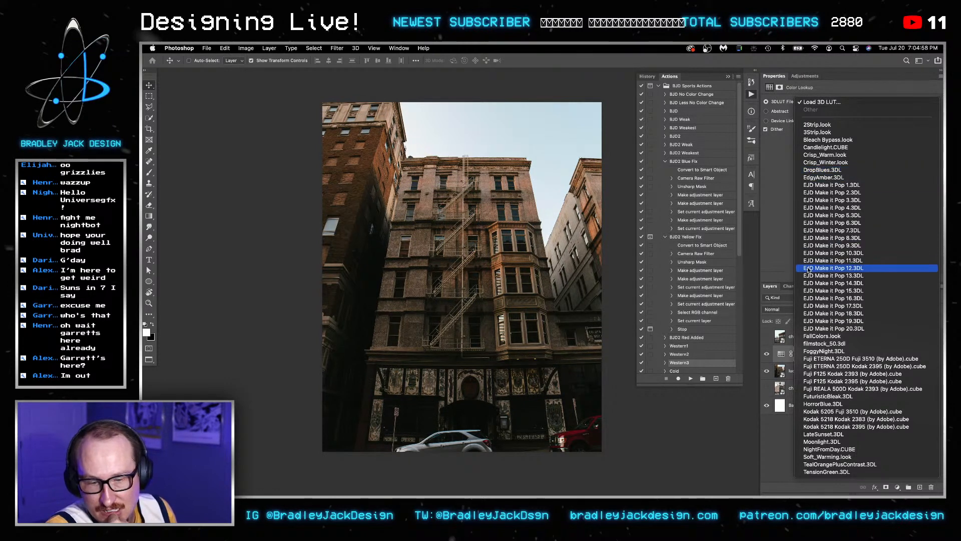
{"action": "left_click", "coordinate": [850, 450]}
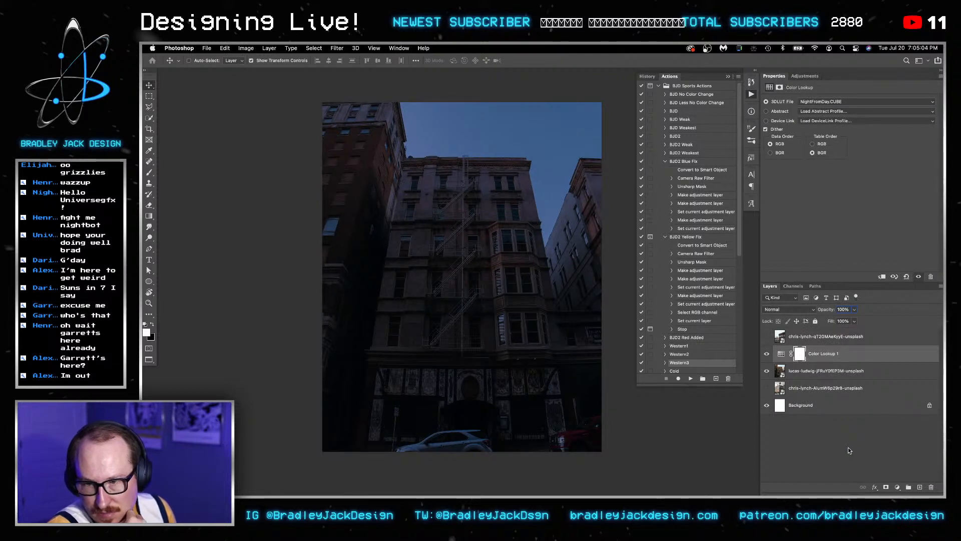
Select the whole sky area between the buildings in the fire-escape building photo with the Quick Selection tool.
{"action": "left_click", "coordinate": [788, 370]}
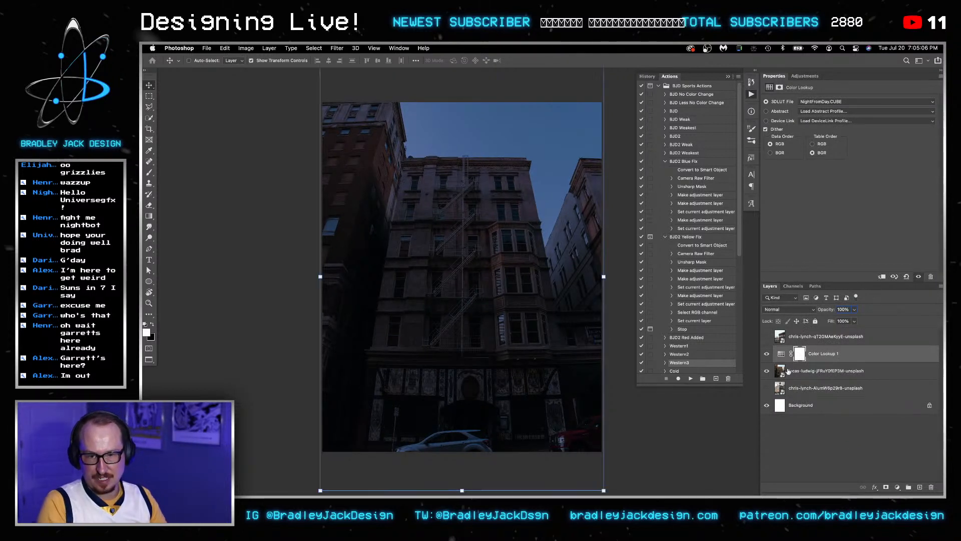
{"action": "key", "text": "w"}
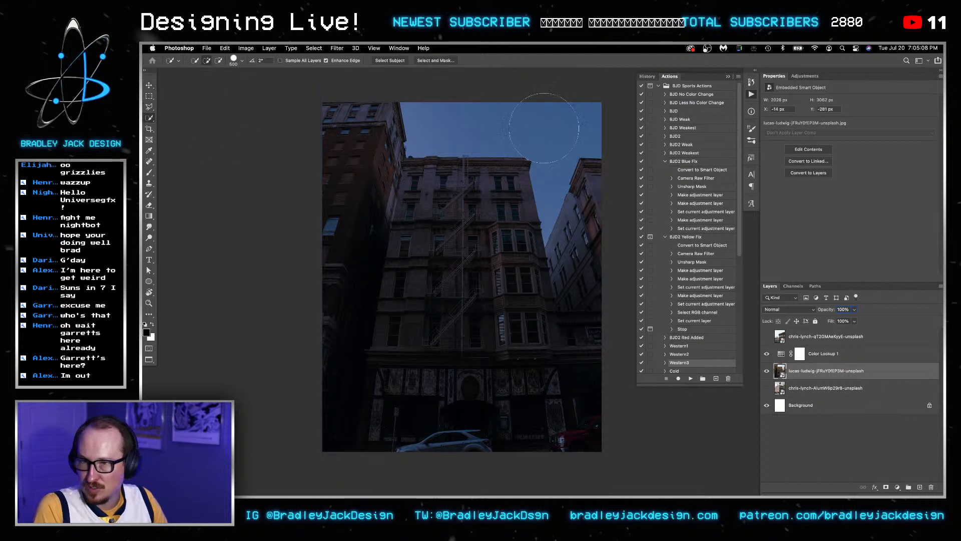
{"action": "mouse_move", "coordinate": [550, 129]}
{"action": "left_mouse_down"}
{"action": "mouse_move", "coordinate": [555, 195]}
{"action": "mouse_move", "coordinate": [551, 232]}
{"action": "mouse_move", "coordinate": [543, 230]}
{"action": "mouse_move", "coordinate": [624, 187]}
{"action": "left_mouse_up"}
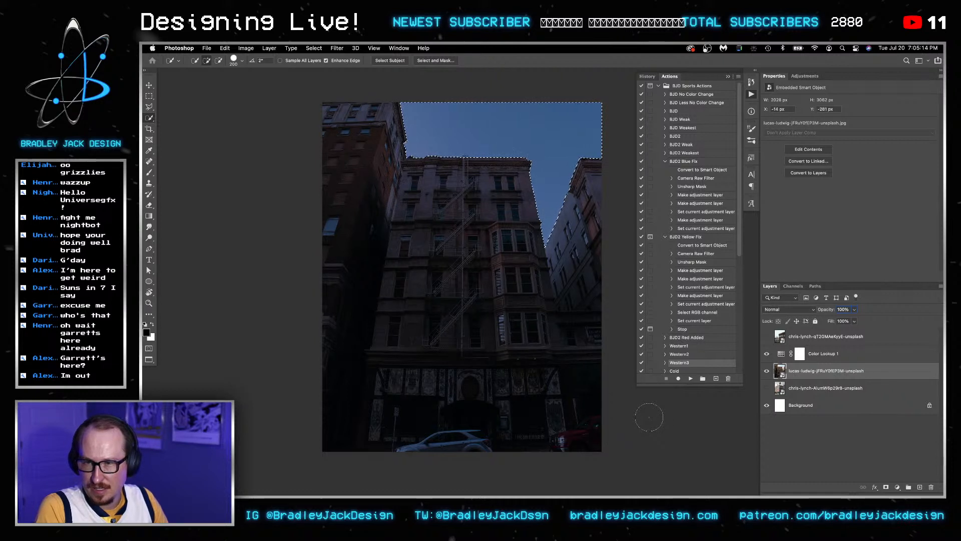
Fill the selected sky with black on a new layer above the fire-escape building photo and clear the selection.
{"action": "key", "text": "super+shift+alt+n"}
{"action": "key", "text": "g"}
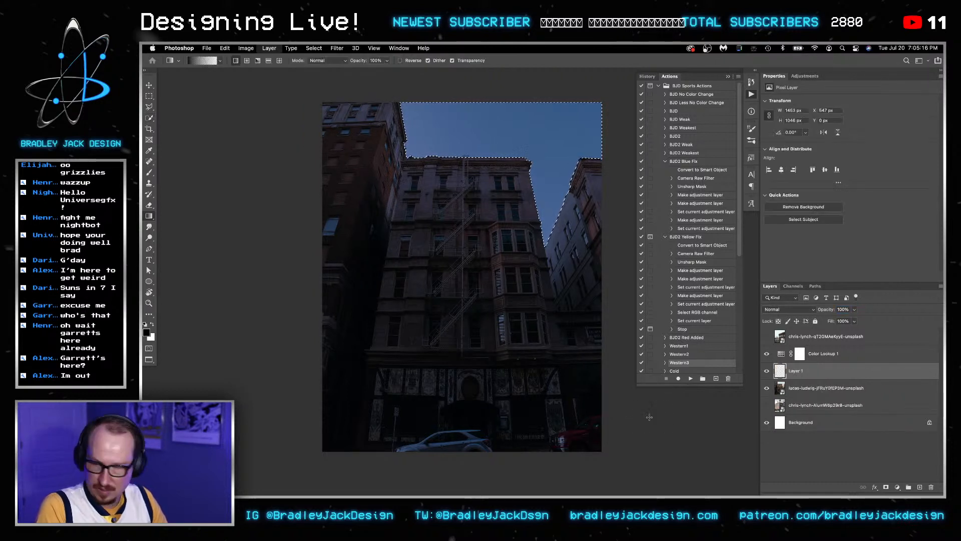
{"action": "key", "text": "alt+BackSpace"}
{"action": "key", "text": "super+d"}
{"action": "key", "text": "v"}
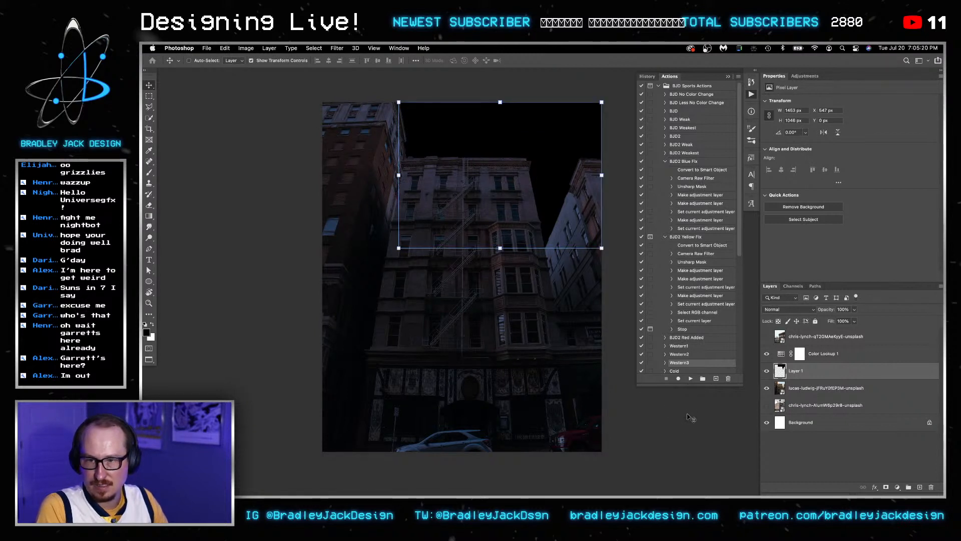
Add a second Color Lookup adjustment layer above the first one using the DropBlues.3DL LUT.
{"action": "left_click", "coordinate": [816, 352]}
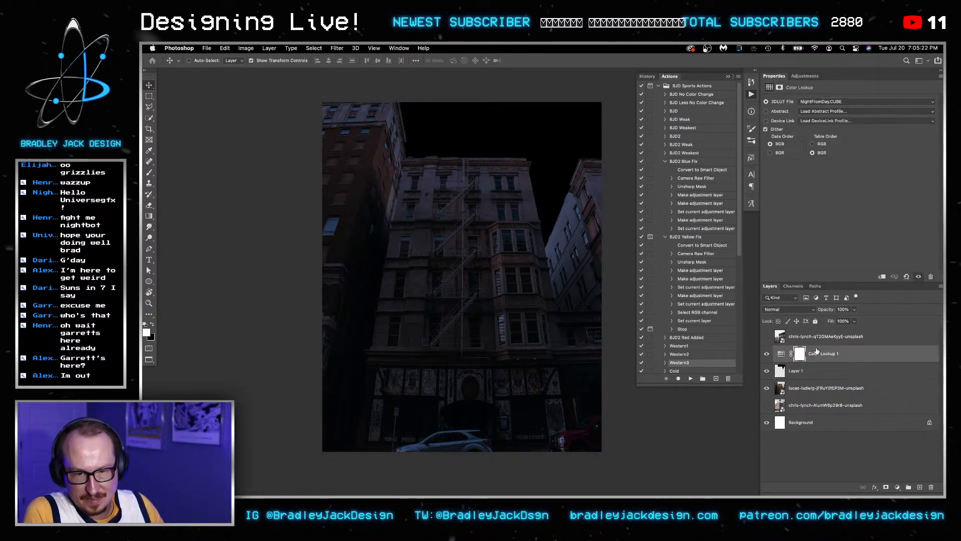
{"action": "left_click", "coordinate": [824, 102]}
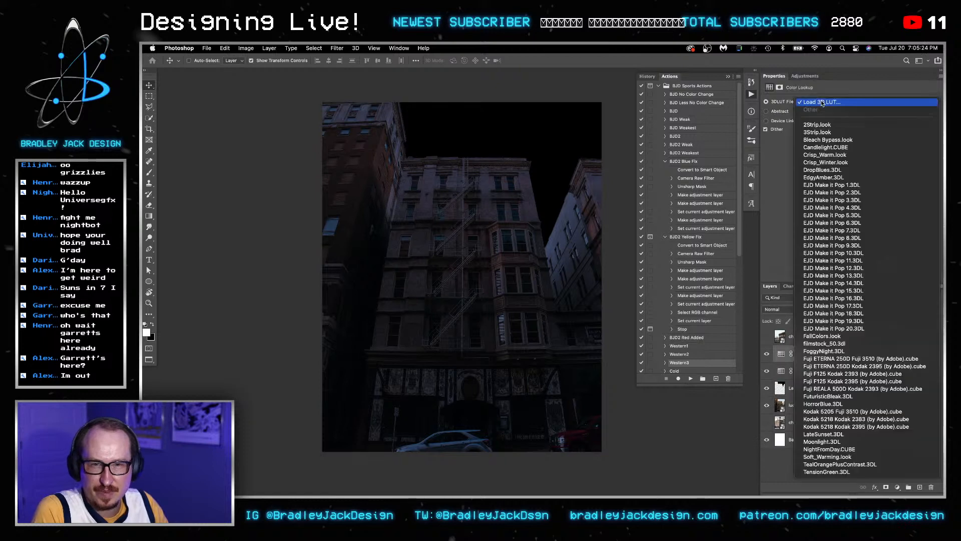
{"action": "left_click", "coordinate": [823, 169]}
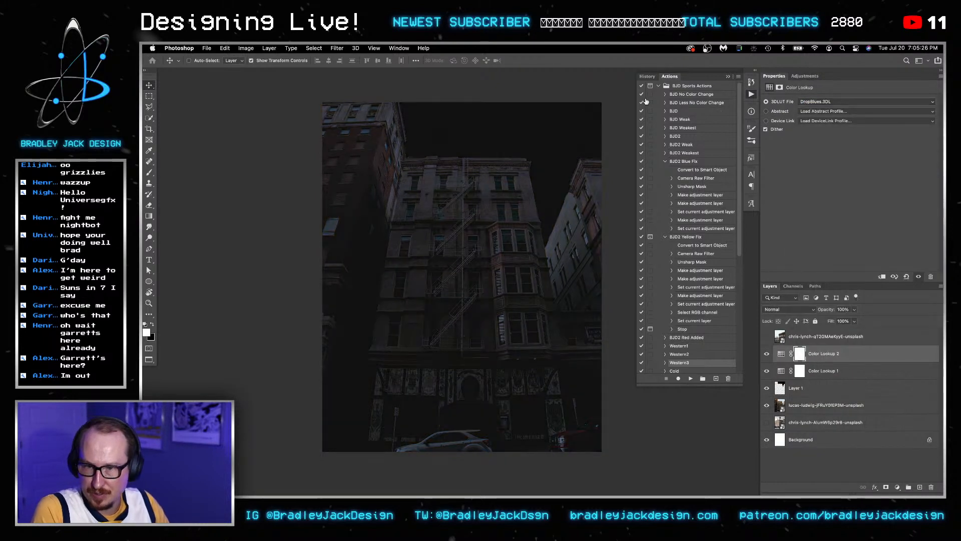
Try to darken the scene with a Curves adjustment layer above the second Color Lookup layer.
{"action": "left_click", "coordinate": [805, 76]}
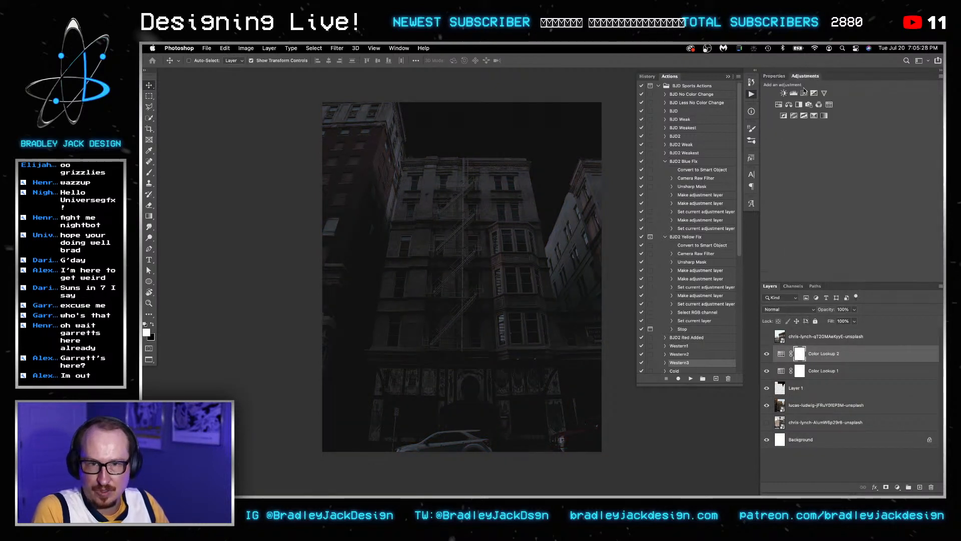
{"action": "left_click", "coordinate": [805, 94]}
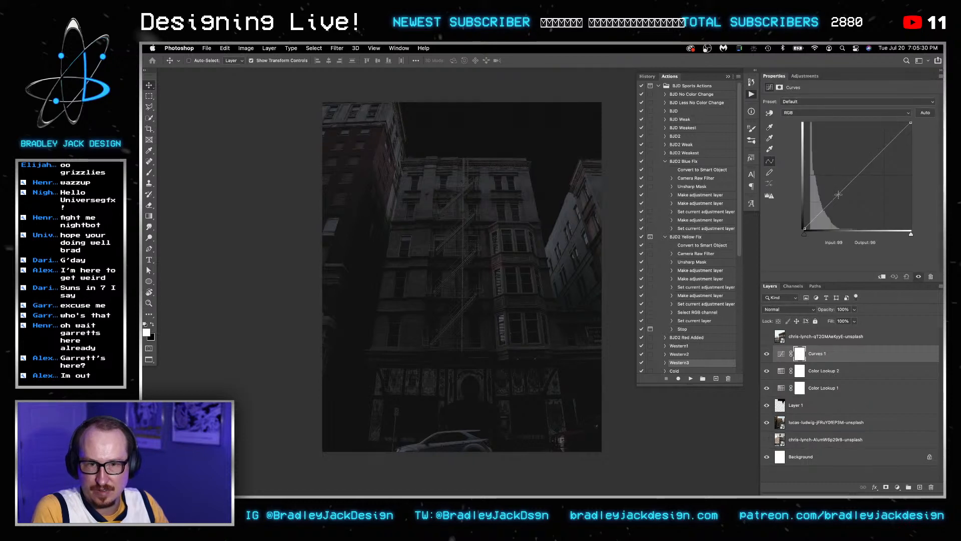
{"action": "left_click_drag", "start_coordinate": [839, 194], "coordinate": [840, 202]}
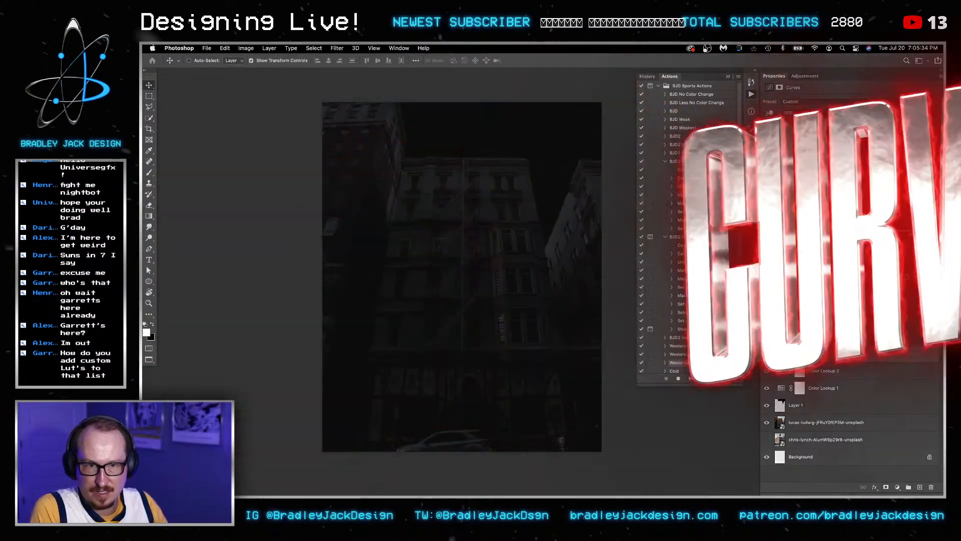
{"action": "left_click_drag", "start_coordinate": [875, 157], "coordinate": [875, 154]}
{"action": "key", "text": "BackSpace"}
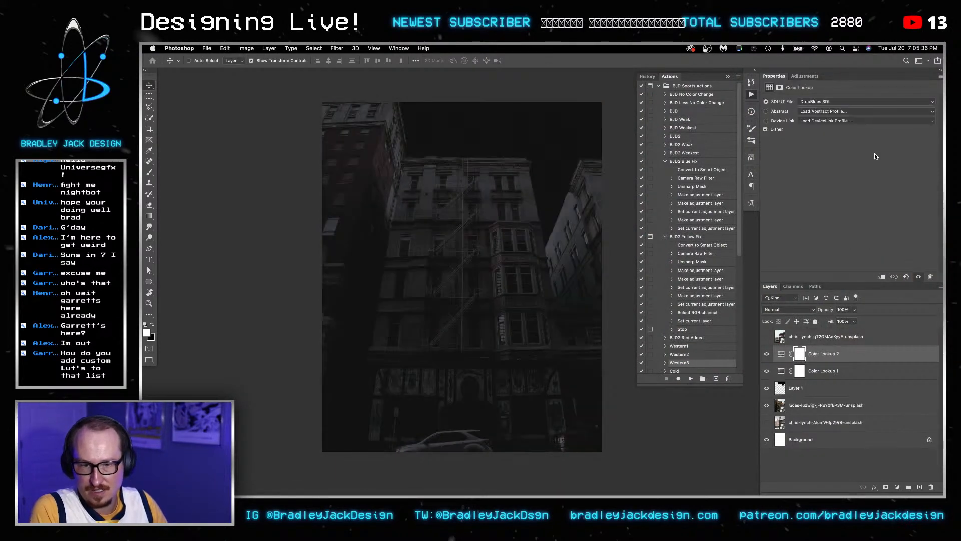
Convert the fire-escape building photo, the black sky layer and both Color Lookup layers into one smart object.
{"action": "right_click", "coordinate": [804, 405]}
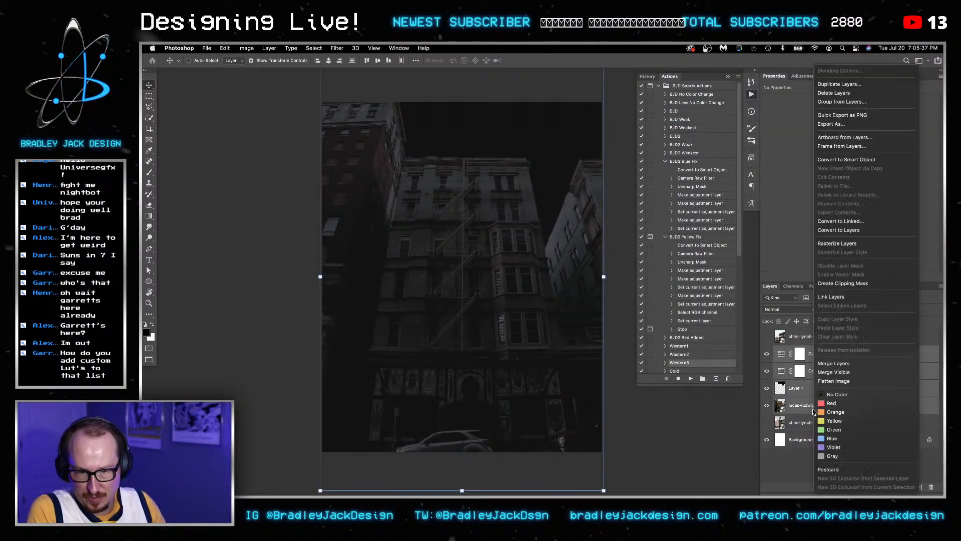
{"action": "left_click", "coordinate": [844, 159]}
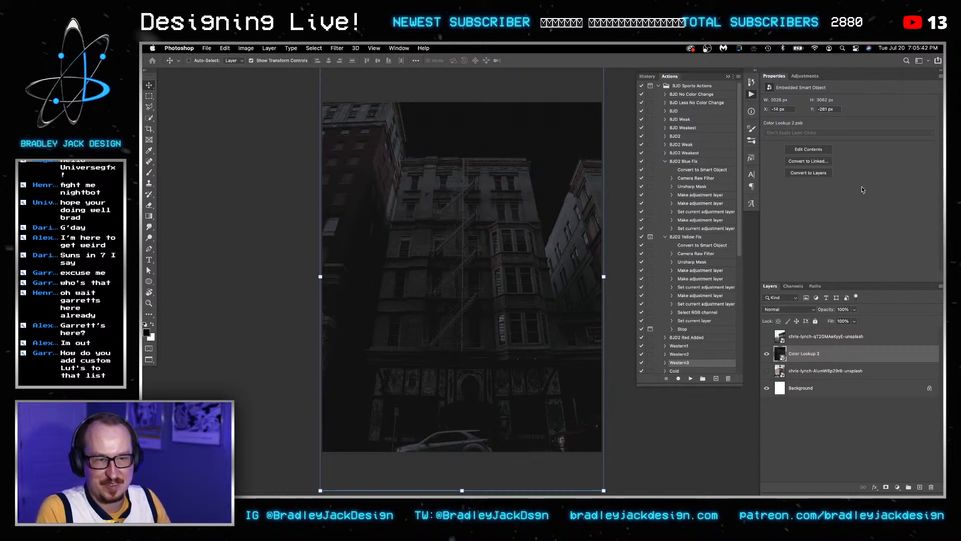
Switch to Finder, examine the LUT files in Adobe Photoshop 2020's Presets/3DLUTs folder, and return to Photoshop.
{"action": "key", "text": "Tab"}
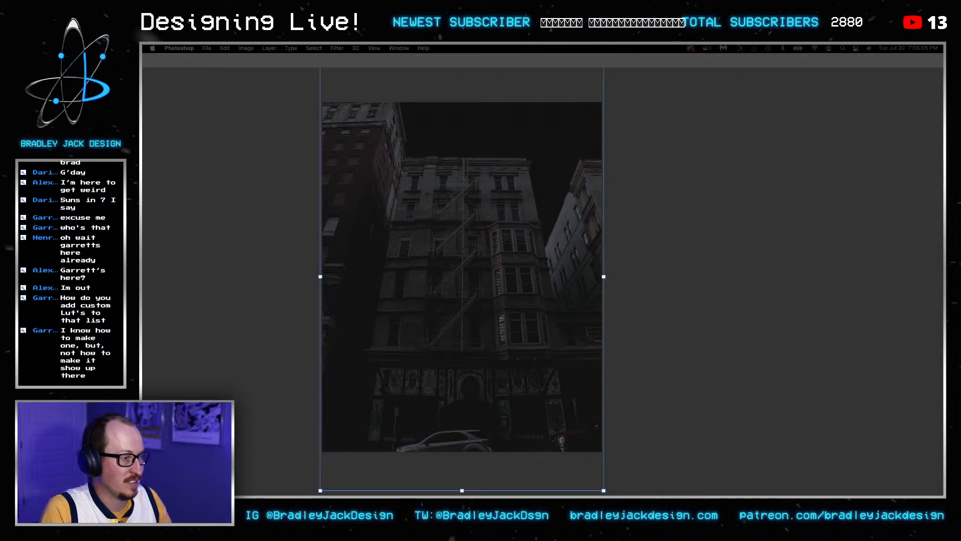
{"action": "left_click_drag", "start_coordinate": [628, 188], "coordinate": [505, 109]}
{"action": "left_click", "coordinate": [486, 256]}
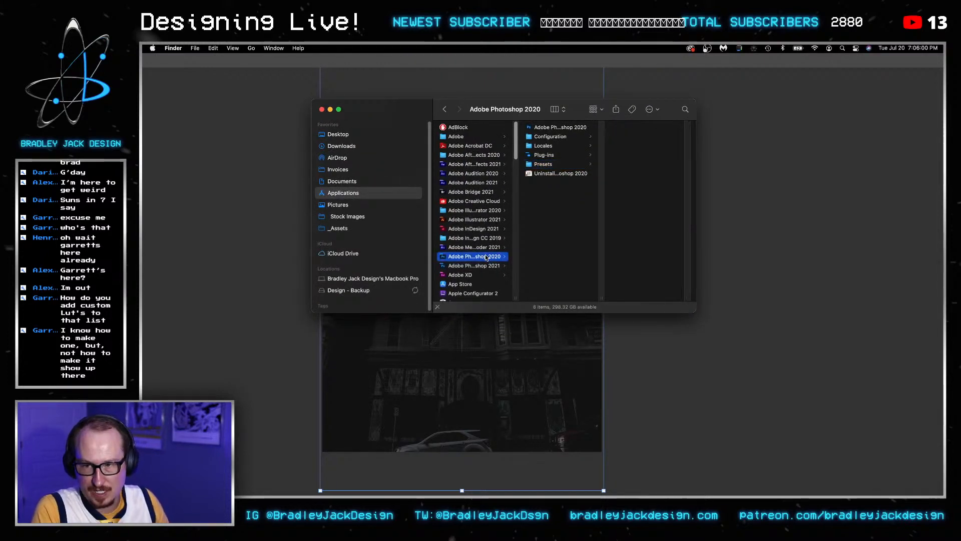
{"action": "left_click", "coordinate": [548, 165]}
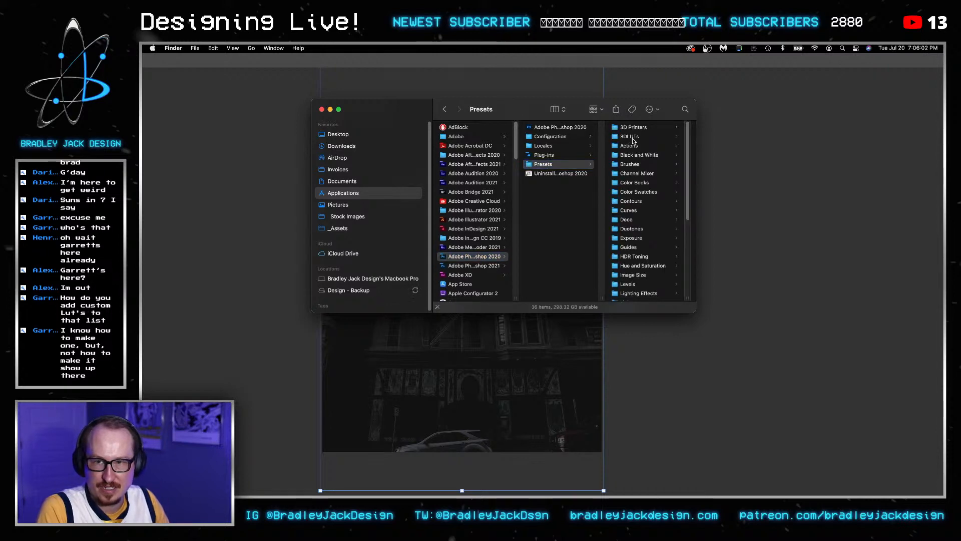
{"action": "left_click", "coordinate": [633, 136]}
{"action": "left_click_drag", "start_coordinate": [694, 304], "coordinate": [798, 391]}
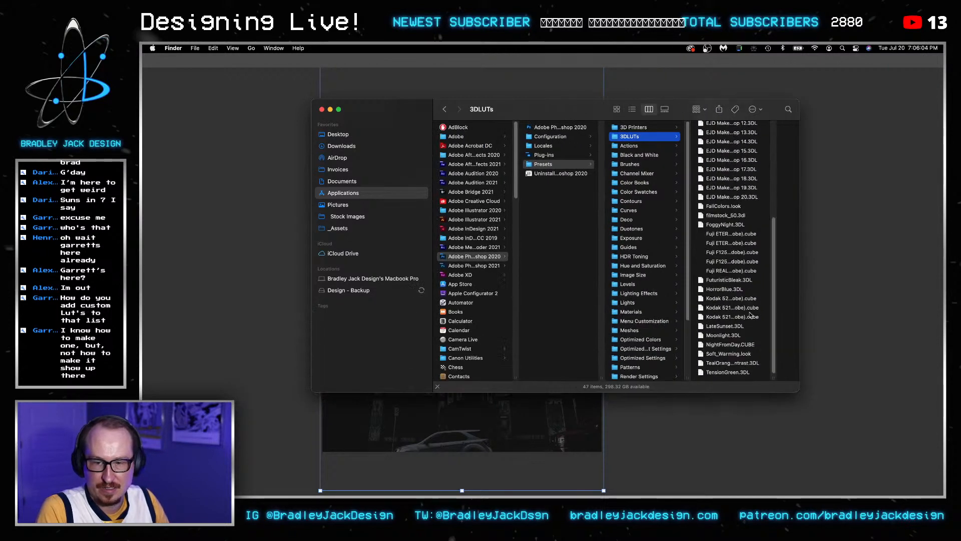
{"action": "scroll", "coordinate": [737, 296], "scroll_direction": "down", "scroll_amount": 1}
{"action": "scroll", "coordinate": [737, 296], "scroll_direction": "up", "scroll_amount": 1}
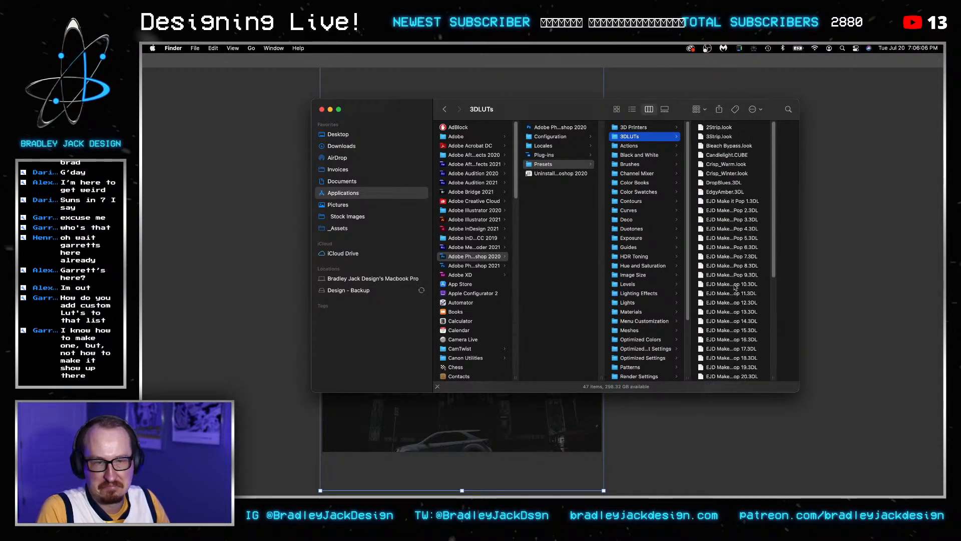
{"action": "key", "text": "super+w"}
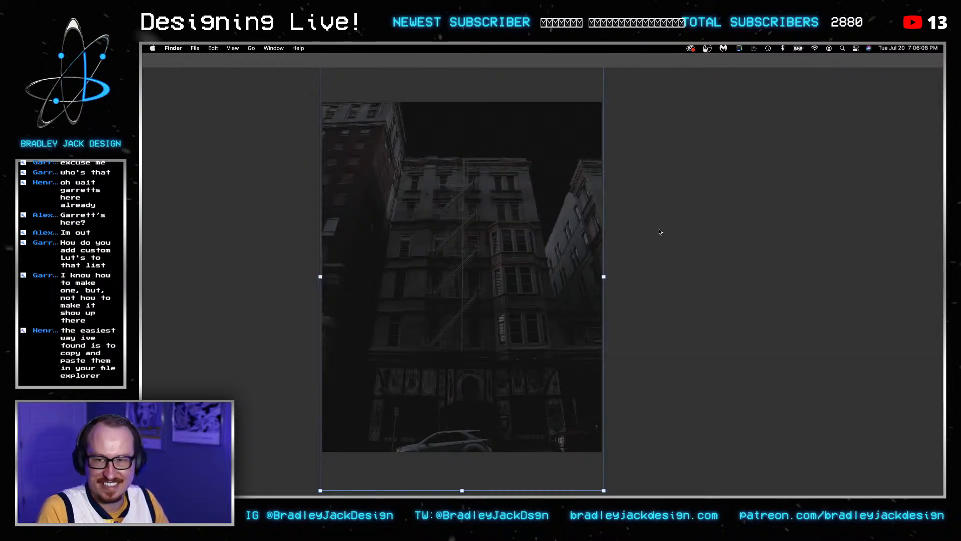
{"action": "left_click", "coordinate": [660, 231]}
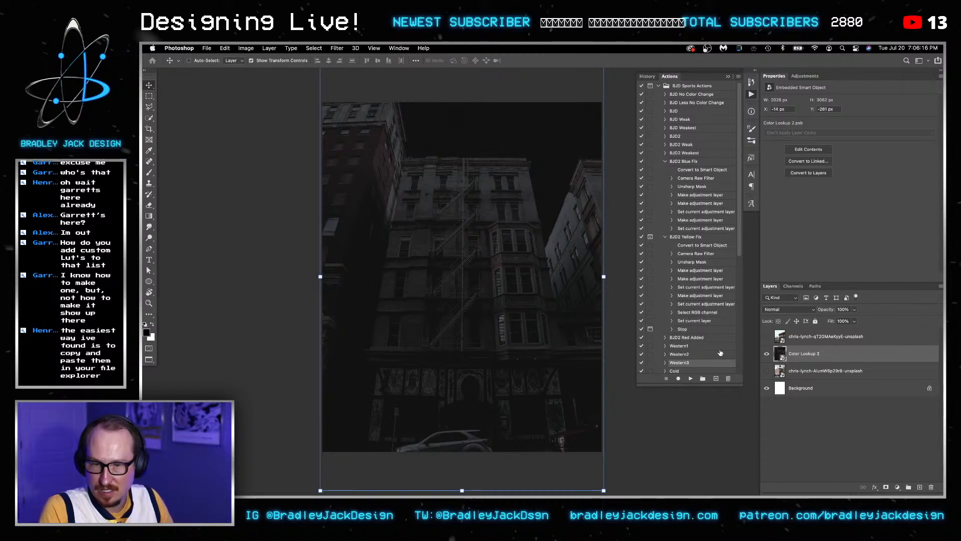
Set the Camera Raw Filter on the building smart object to contrast +71, highlights +23, shadows +47, whites -8 and blacks -26.
{"action": "left_click", "coordinate": [337, 47]}
{"action": "left_click", "coordinate": [373, 99]}
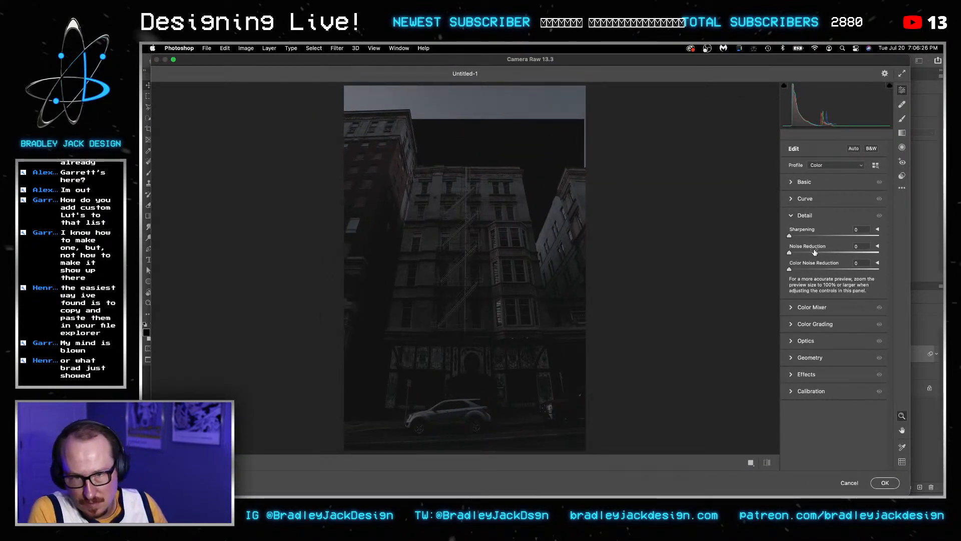
{"action": "left_click", "coordinate": [804, 182]}
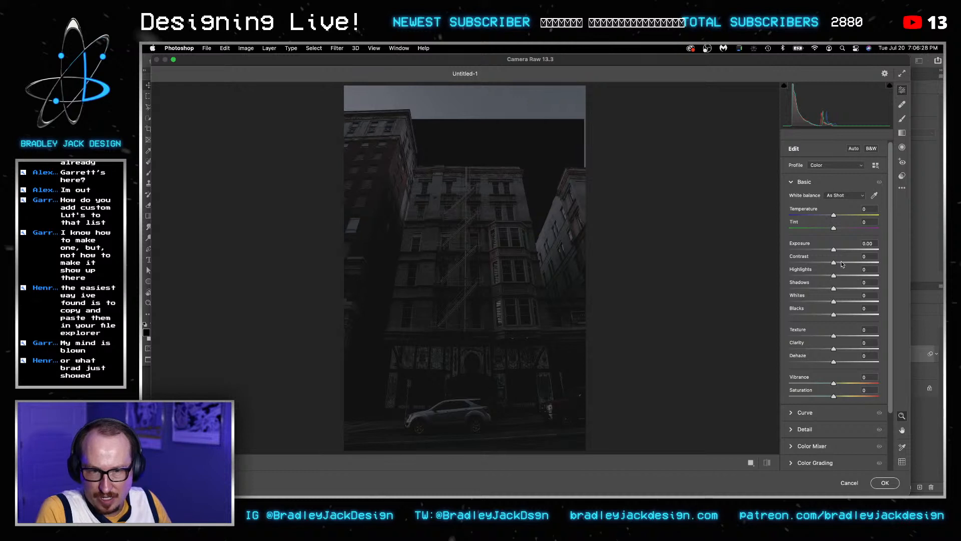
{"action": "mouse_move", "coordinate": [841, 265]}
{"action": "left_mouse_down"}
{"action": "mouse_move", "coordinate": [866, 264]}
{"action": "mouse_move", "coordinate": [854, 288]}
{"action": "mouse_move", "coordinate": [810, 275]}
{"action": "mouse_move", "coordinate": [856, 276]}
{"action": "left_mouse_up"}
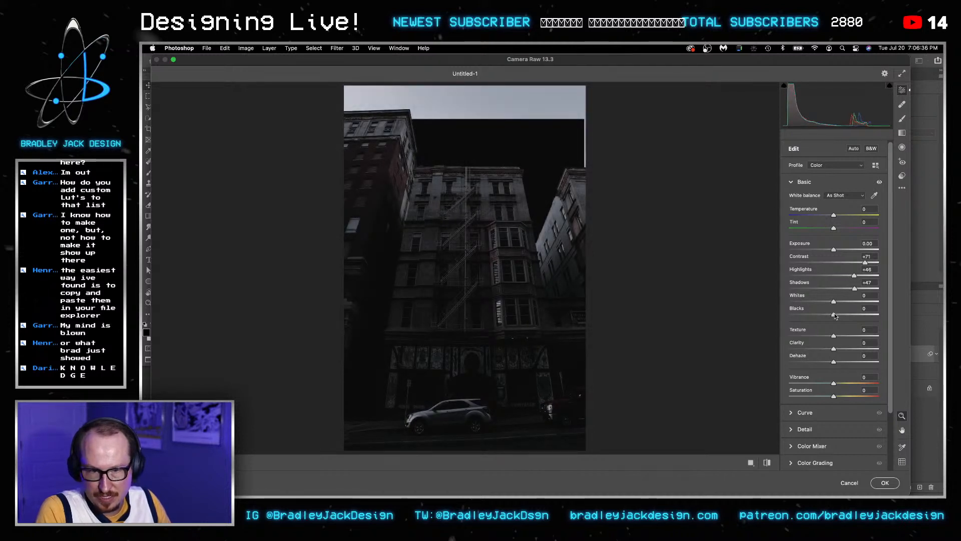
{"action": "mouse_move", "coordinate": [834, 314]}
{"action": "left_mouse_down"}
{"action": "mouse_move", "coordinate": [822, 314]}
{"action": "mouse_move", "coordinate": [822, 303]}
{"action": "mouse_move", "coordinate": [861, 302]}
{"action": "mouse_move", "coordinate": [834, 302]}
{"action": "left_mouse_up"}
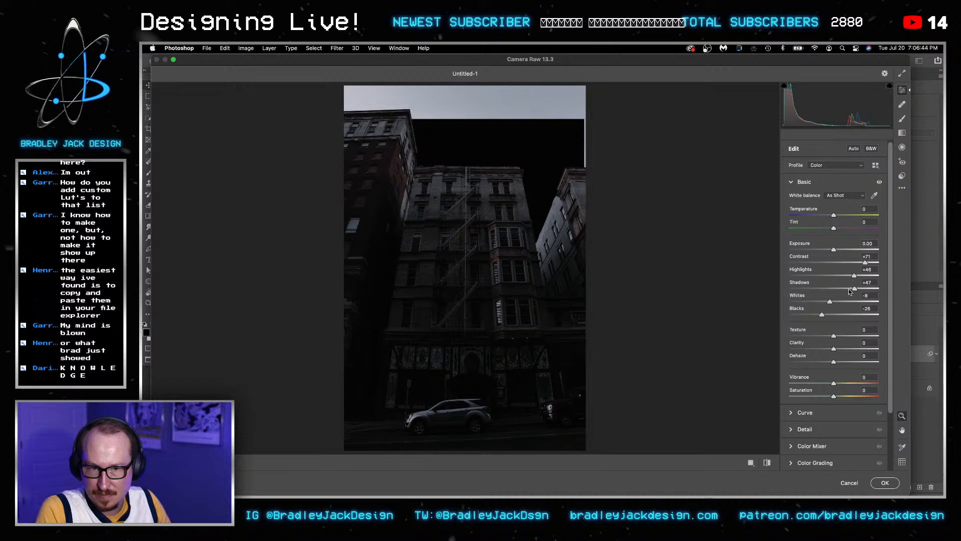
{"action": "left_click_drag", "start_coordinate": [854, 275], "coordinate": [844, 276]}
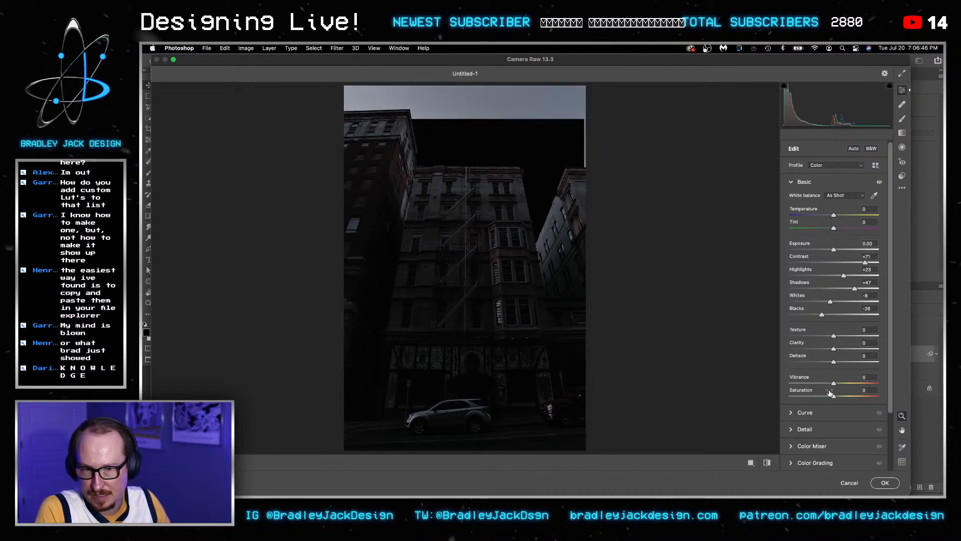
Reduce the saturation to -58 and apply the Camera Raw Filter to the building smart object.
{"action": "left_click_drag", "start_coordinate": [826, 397], "coordinate": [821, 398]}
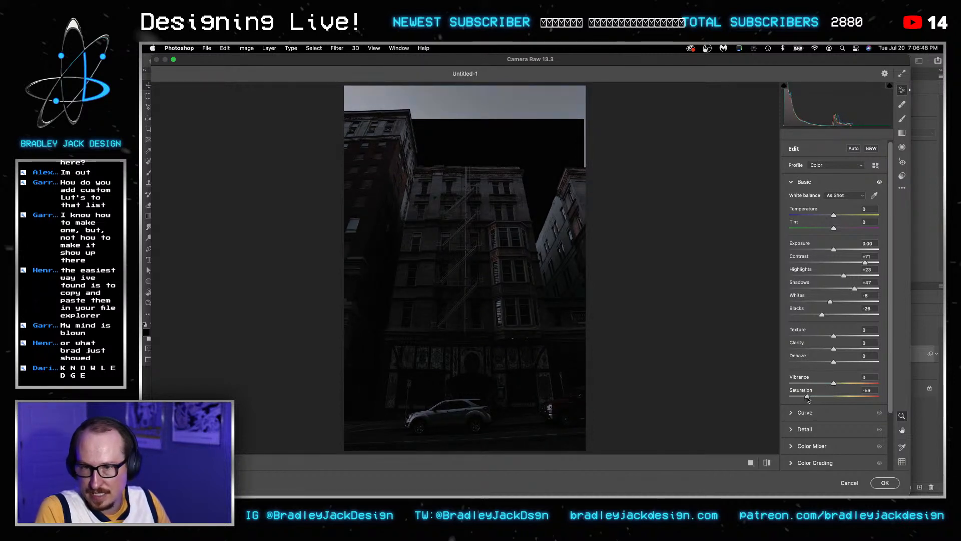
{"action": "scroll", "coordinate": [814, 358], "scroll_direction": "down", "scroll_amount": 3}
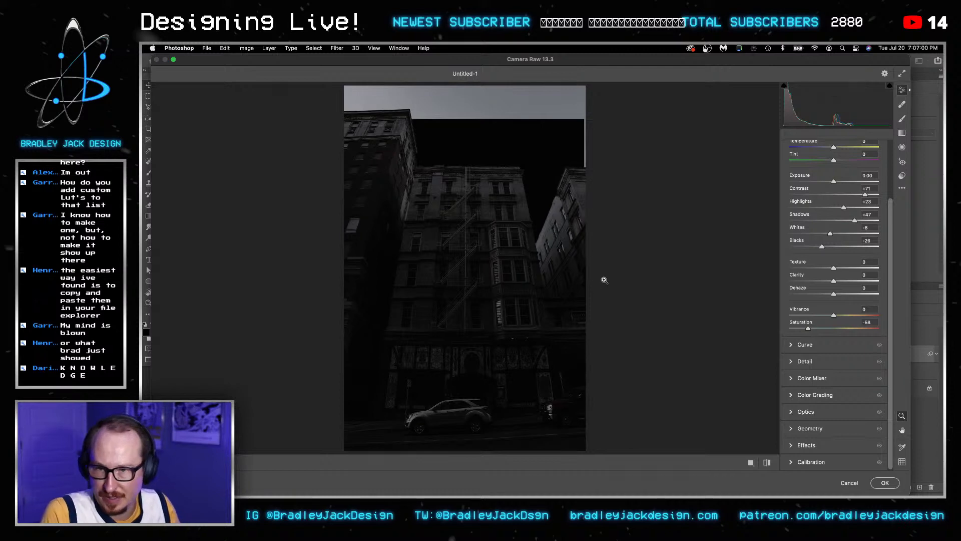
{"action": "key", "text": "Return"}
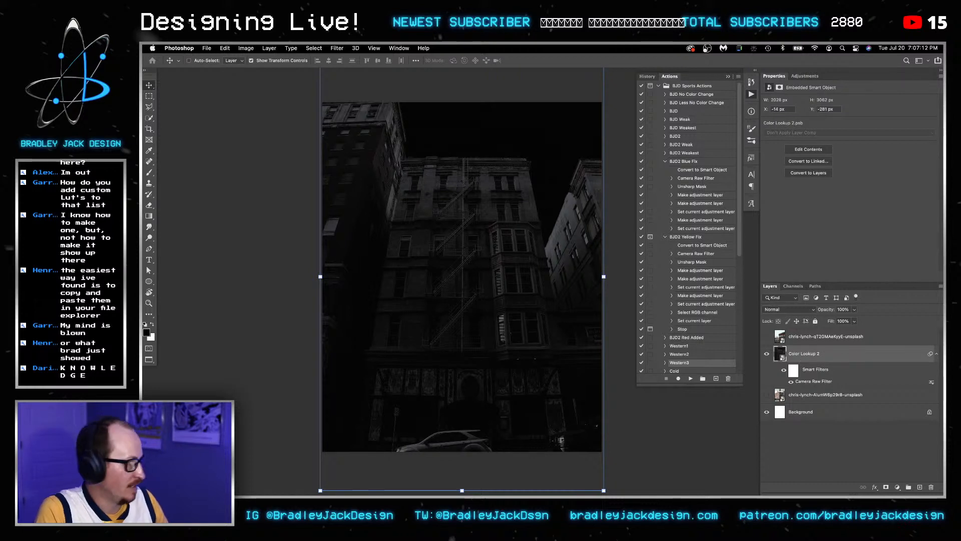
Switch to Safari and run a Google Advanced Image Search for "giannis antetokounmpo" limited to images larger than 4 MP.
{"action": "key", "text": "Tab"}
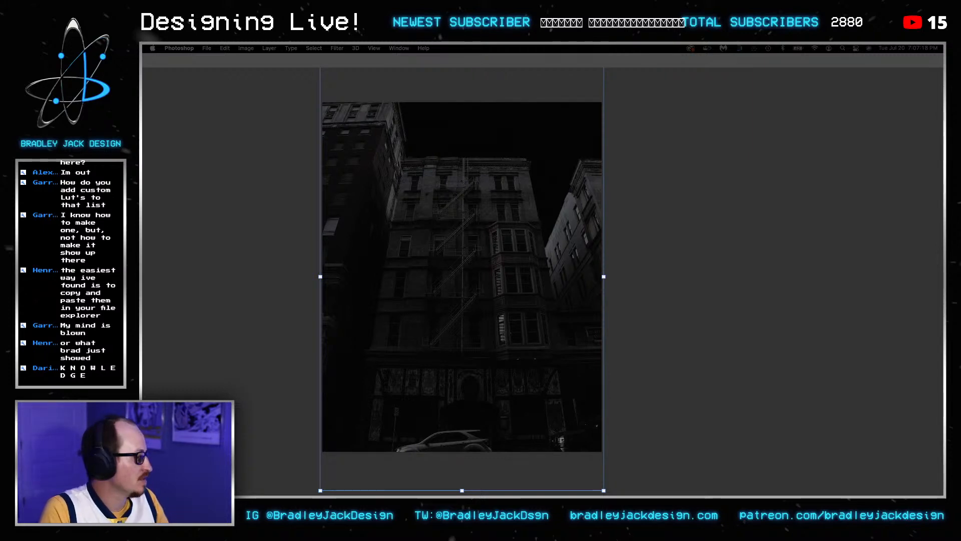
{"action": "mouse_move", "coordinate": [943, 110]}
{"action": "left_mouse_down"}
{"action": "mouse_move", "coordinate": [804, 69]}
{"action": "mouse_move", "coordinate": [943, 125]}
{"action": "left_mouse_up"}
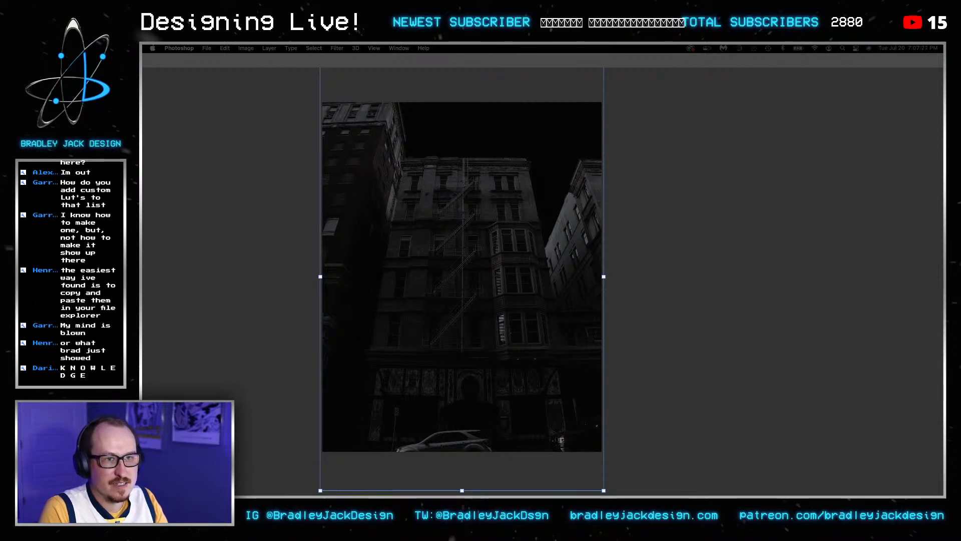
{"action": "left_click_drag", "start_coordinate": [943, 131], "coordinate": [755, 51]}
{"action": "type", "text": "giannis antetokounmpo"}
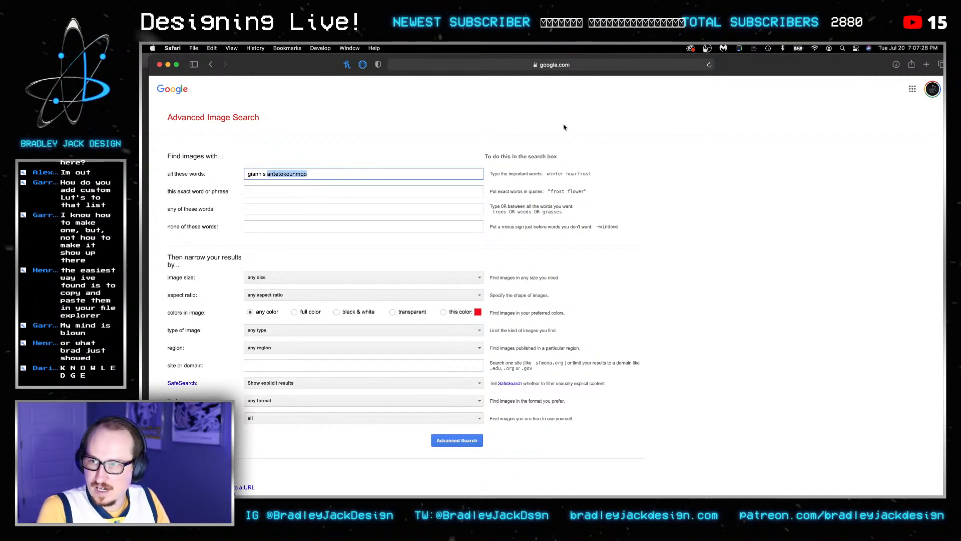
{"action": "left_click", "coordinate": [321, 277]}
{"action": "scroll", "coordinate": [315, 340], "scroll_direction": "down", "scroll_amount": 3}
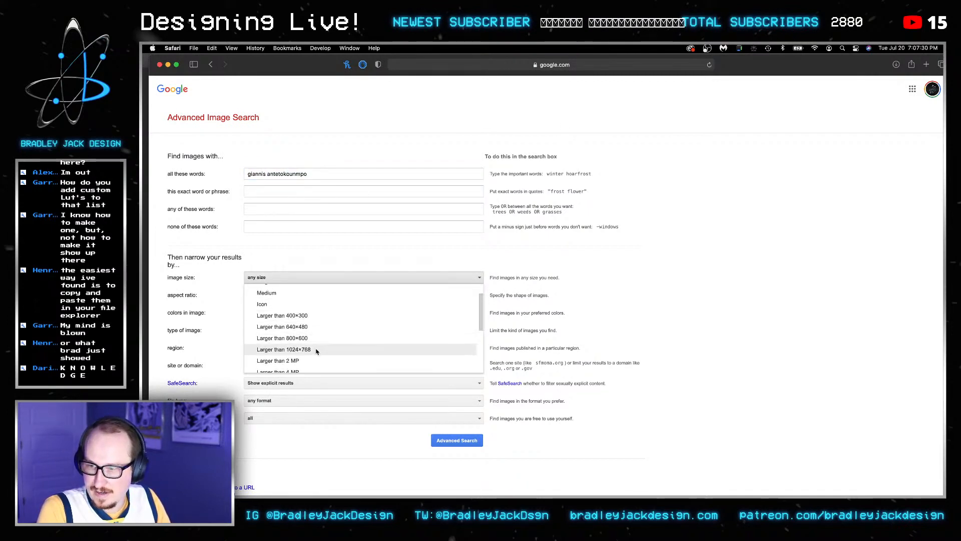
{"action": "left_click", "coordinate": [314, 362]}
{"action": "left_click", "coordinate": [457, 440]}
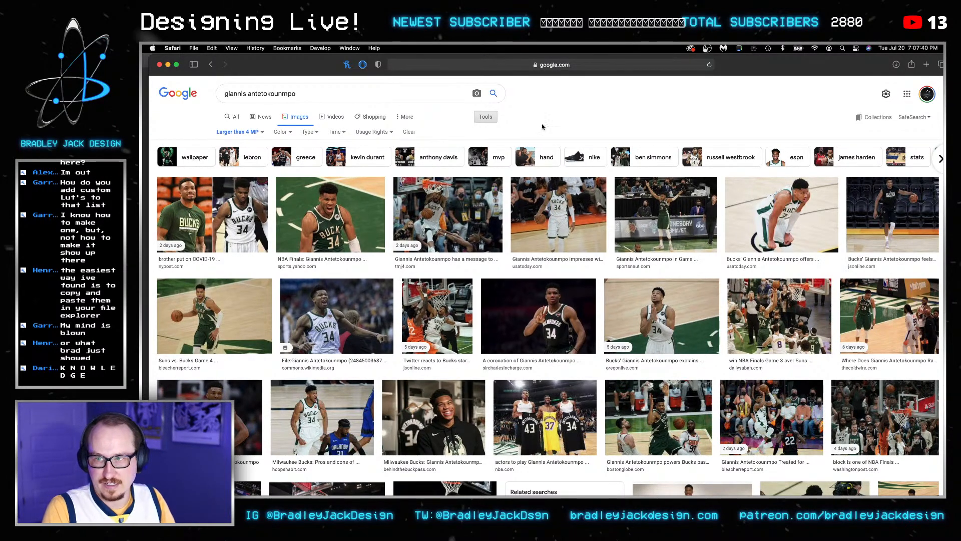
Run a Google Advanced Image Search in a new tab for "NBA trophy" limited to images larger than 2 MP.
{"action": "key", "text": "super+t"}
{"action": "left_click", "coordinate": [287, 48]}
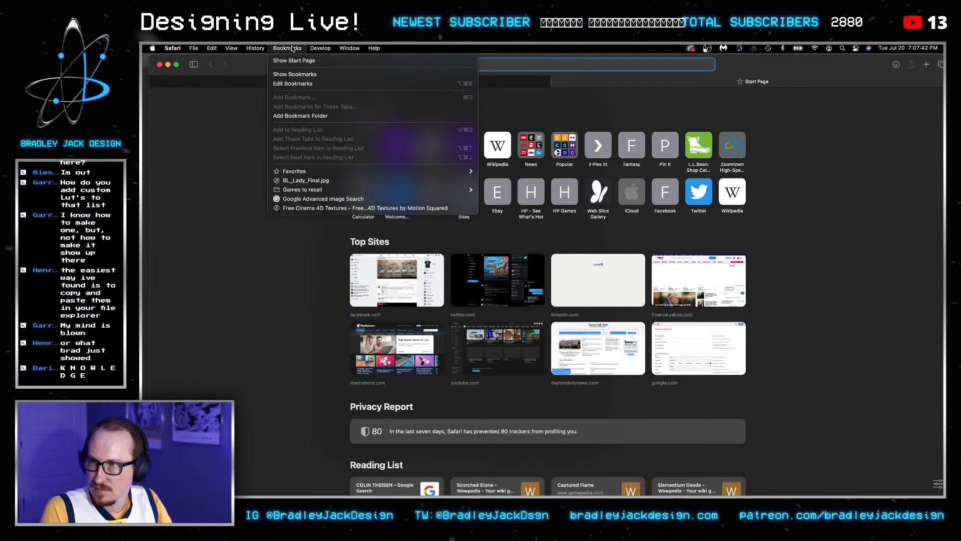
{"action": "left_click", "coordinate": [324, 199]}
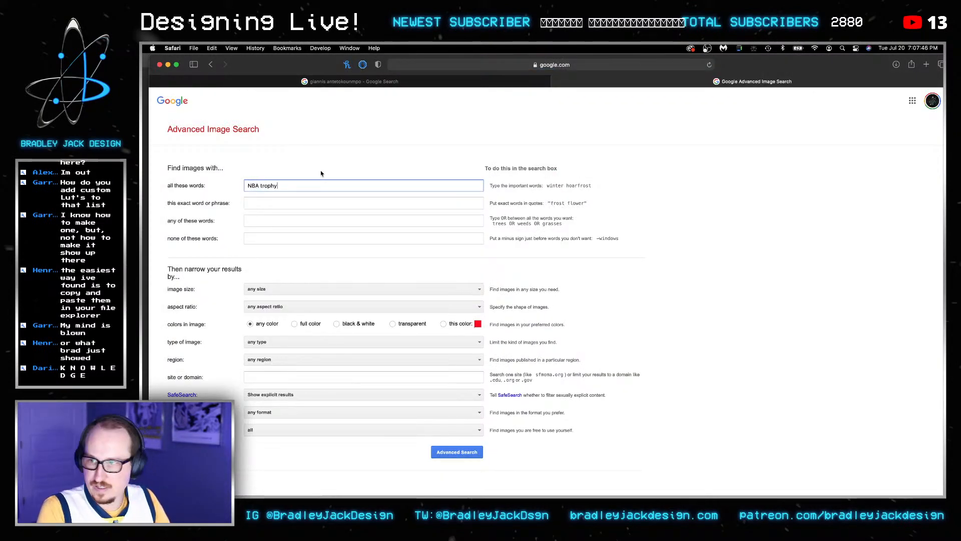
{"action": "left_click", "coordinate": [361, 289]}
{"action": "scroll", "coordinate": [300, 344], "scroll_direction": "down", "scroll_amount": 3}
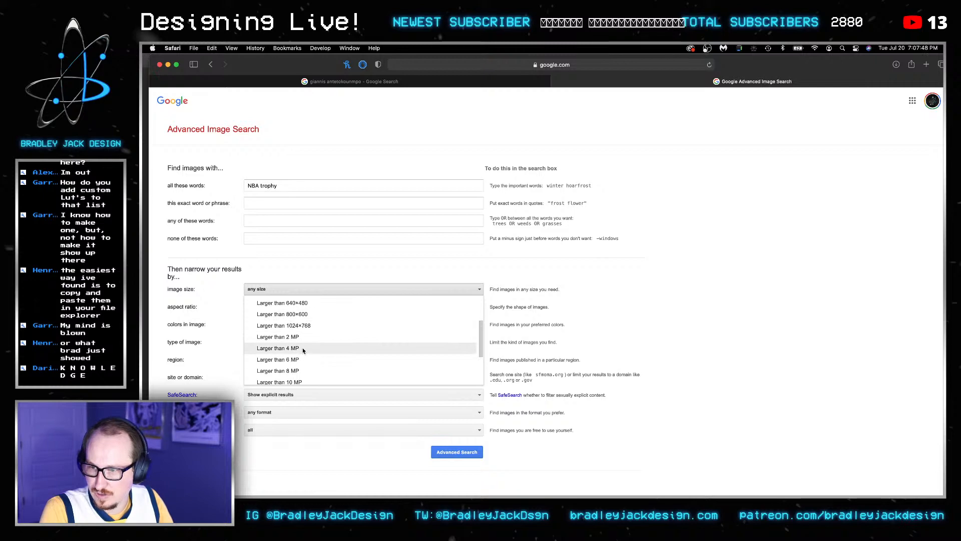
{"action": "left_click", "coordinate": [310, 337]}
{"action": "left_click", "coordinate": [453, 451]}
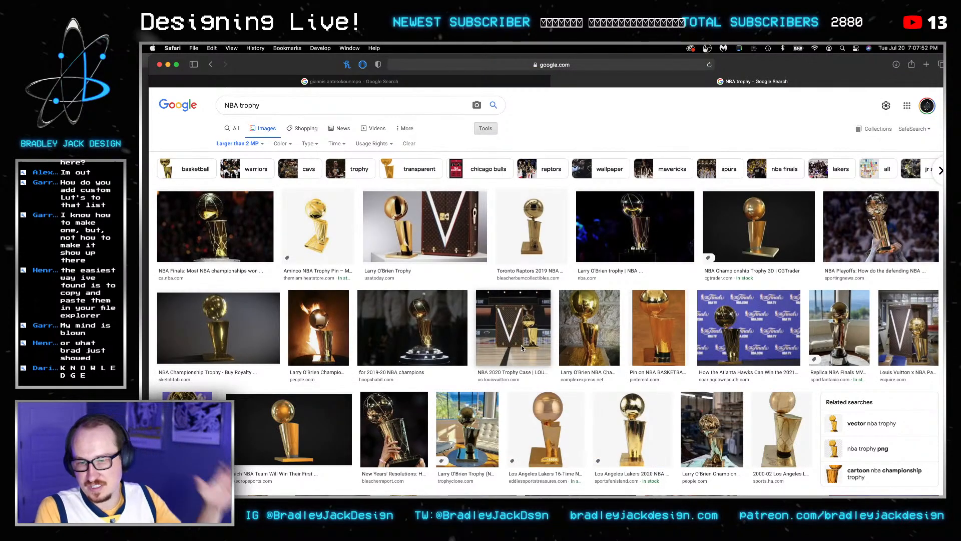
Browse the NBA trophy results for a usable trophy shot and preview the Toronto Raptors celebration photo from citynews1130.com.
{"action": "scroll", "coordinate": [521, 345], "scroll_direction": "down", "scroll_amount": 5}
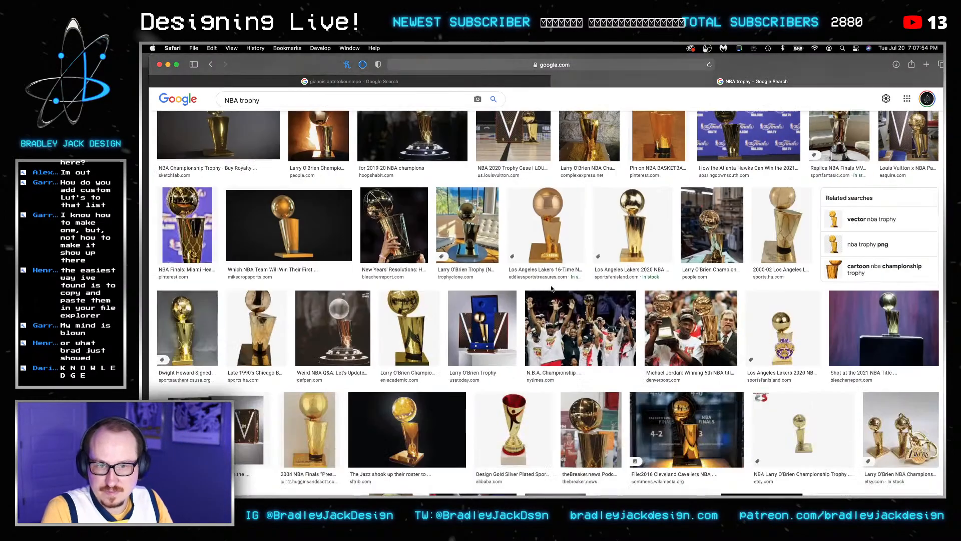
{"action": "scroll", "coordinate": [506, 265], "scroll_direction": "down", "scroll_amount": 5}
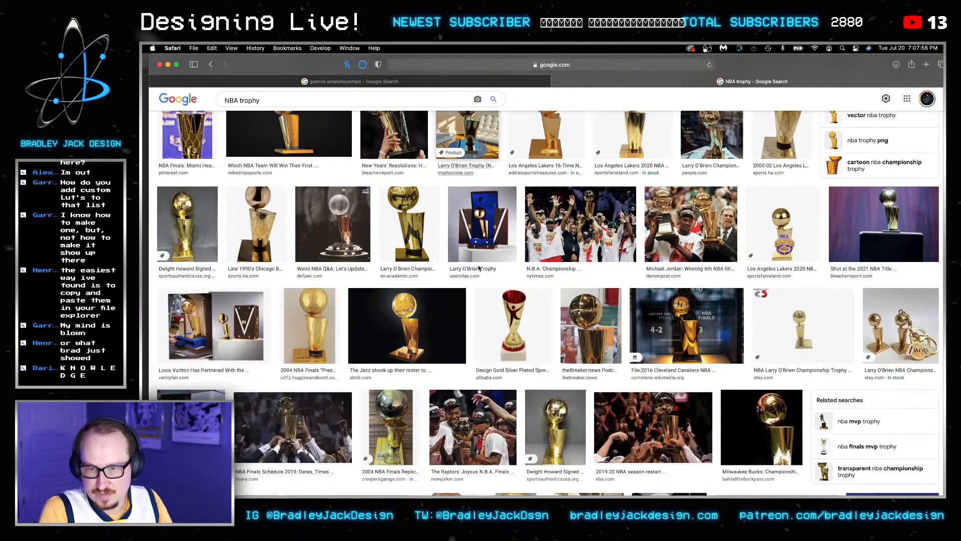
{"action": "scroll", "coordinate": [479, 266], "scroll_direction": "down", "scroll_amount": 4}
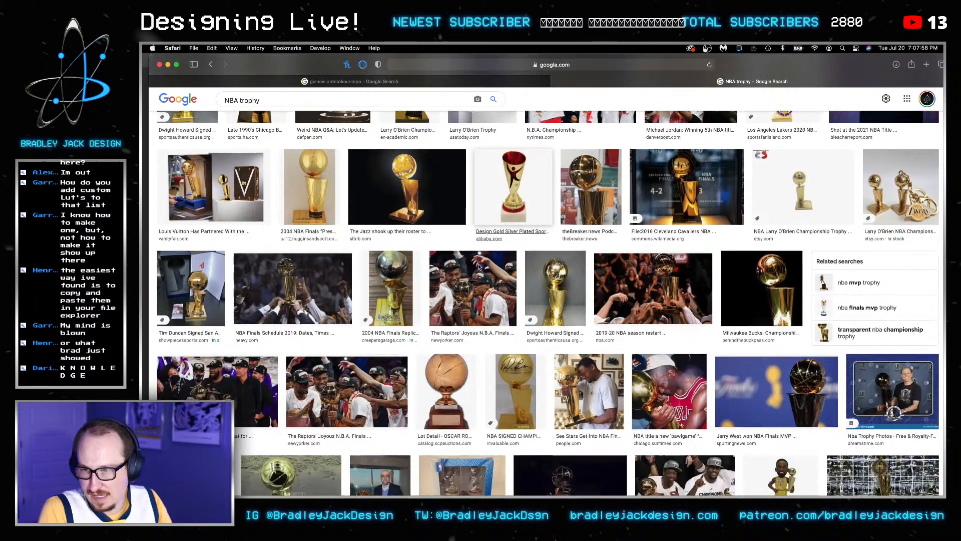
{"action": "scroll", "coordinate": [478, 267], "scroll_direction": "down", "scroll_amount": 4}
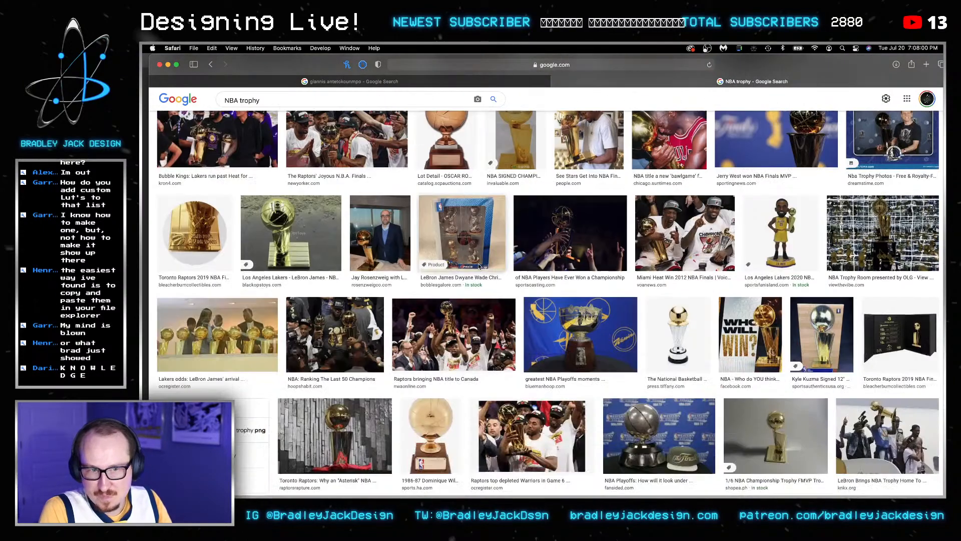
{"action": "scroll", "coordinate": [478, 267], "scroll_direction": "down", "scroll_amount": 8}
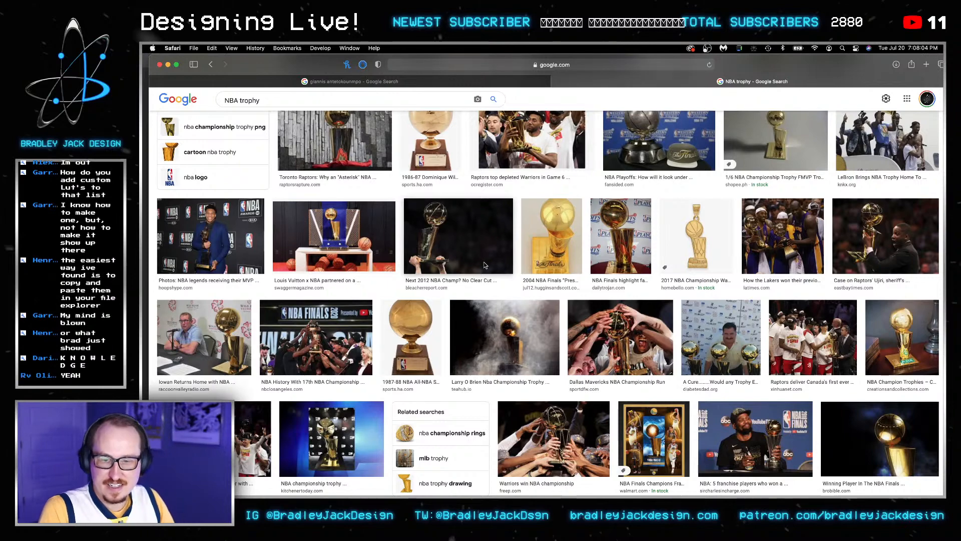
{"action": "scroll", "coordinate": [485, 264], "scroll_direction": "down", "scroll_amount": 4}
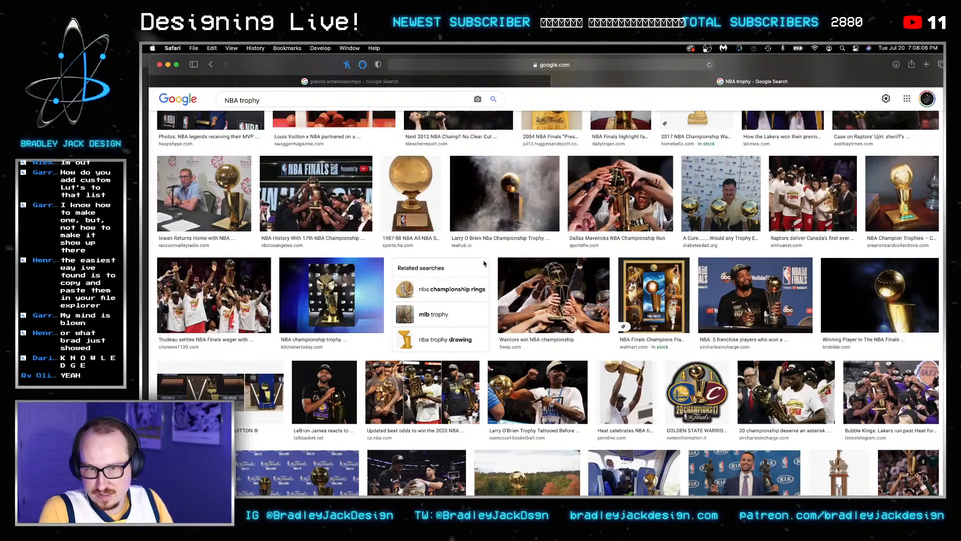
{"action": "scroll", "coordinate": [485, 264], "scroll_direction": "down", "scroll_amount": 1}
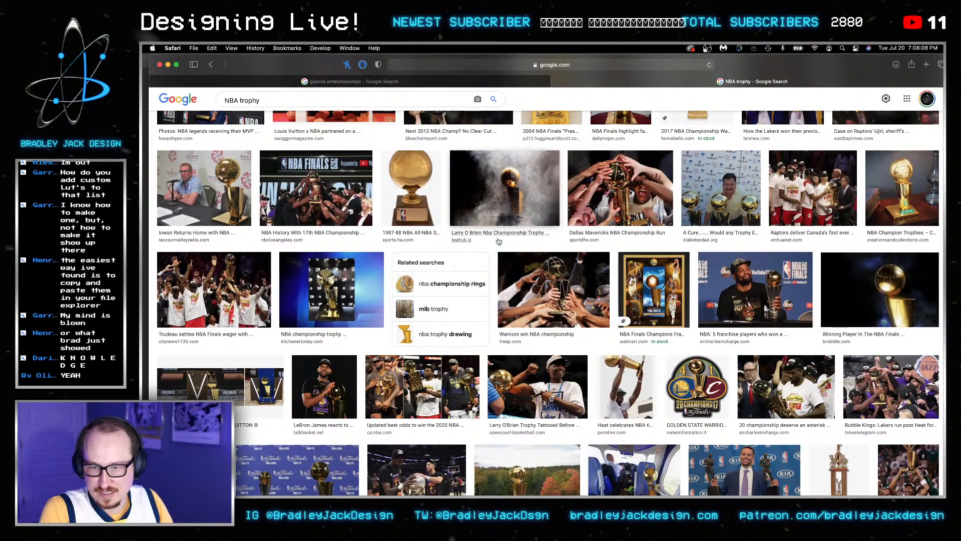
{"action": "left_click", "coordinate": [214, 289]}
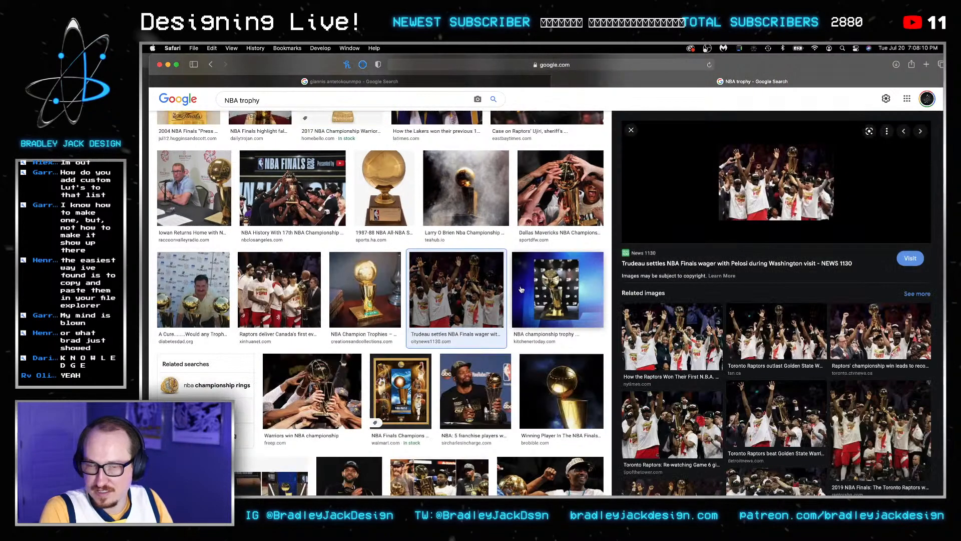
Try to open the previewed Raptors celebration photo at full size in its own tab.
{"action": "right_click", "coordinate": [777, 199]}
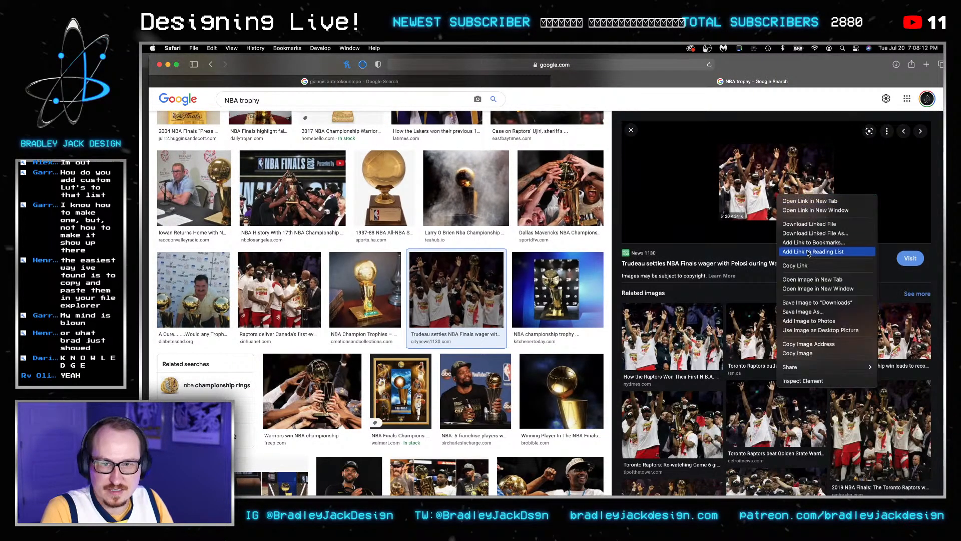
{"action": "left_click", "coordinate": [811, 279]}
{"action": "left_click", "coordinate": [750, 83]}
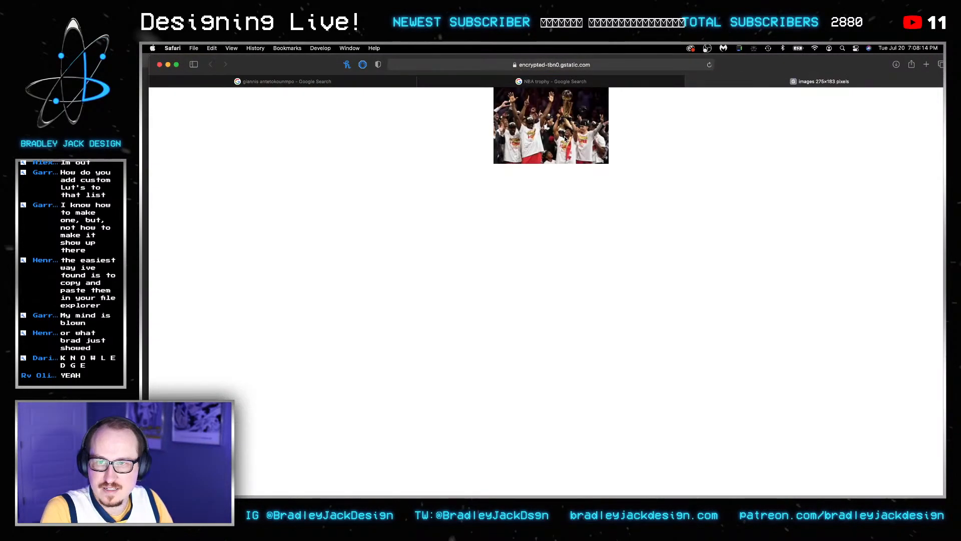
{"action": "left_click", "coordinate": [567, 66]}
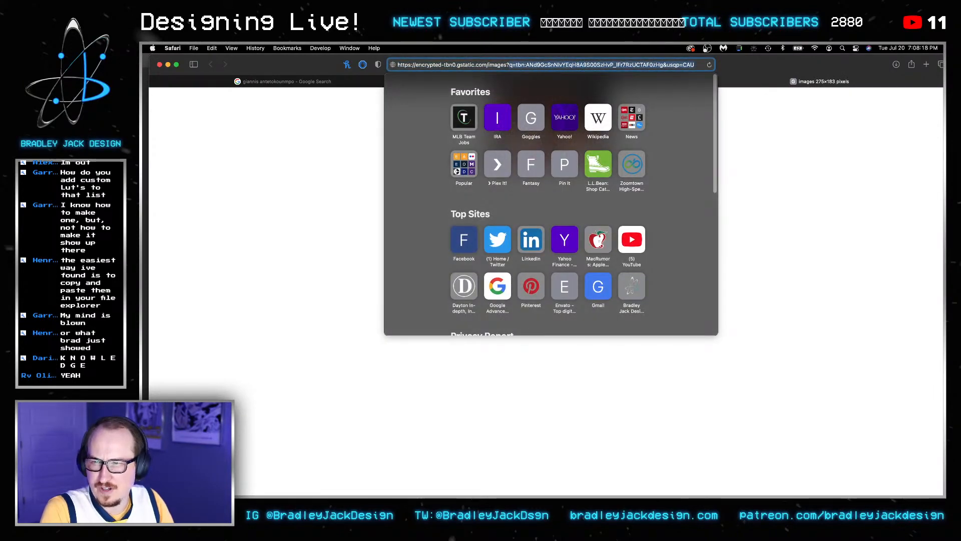
{"action": "key", "text": "BackSpace"}
{"action": "key", "text": "BackSpace"}
{"action": "key", "text": "Return"}
{"action": "key", "text": "super+w"}
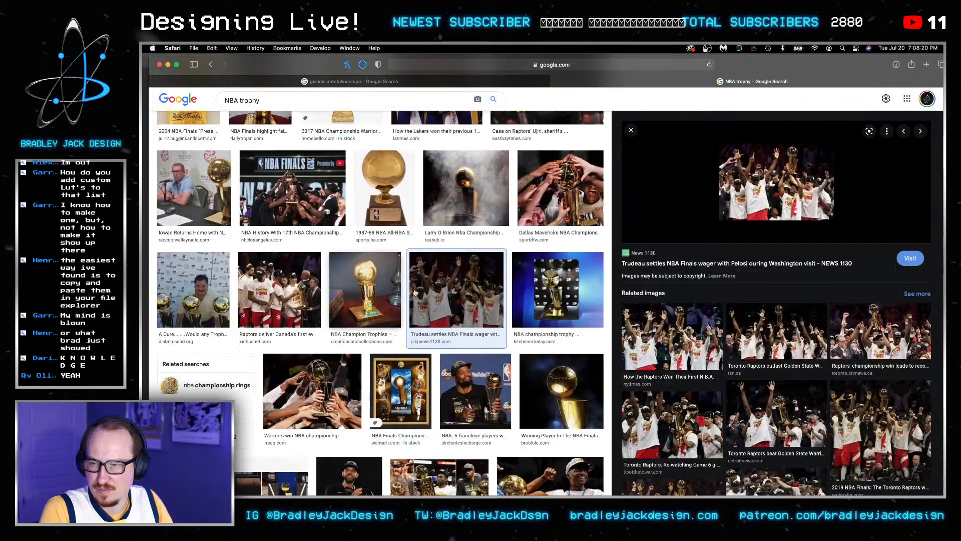
Visit the Raptors photo's source article and open its lead image in a new tab.
{"action": "left_click", "coordinate": [778, 192]}
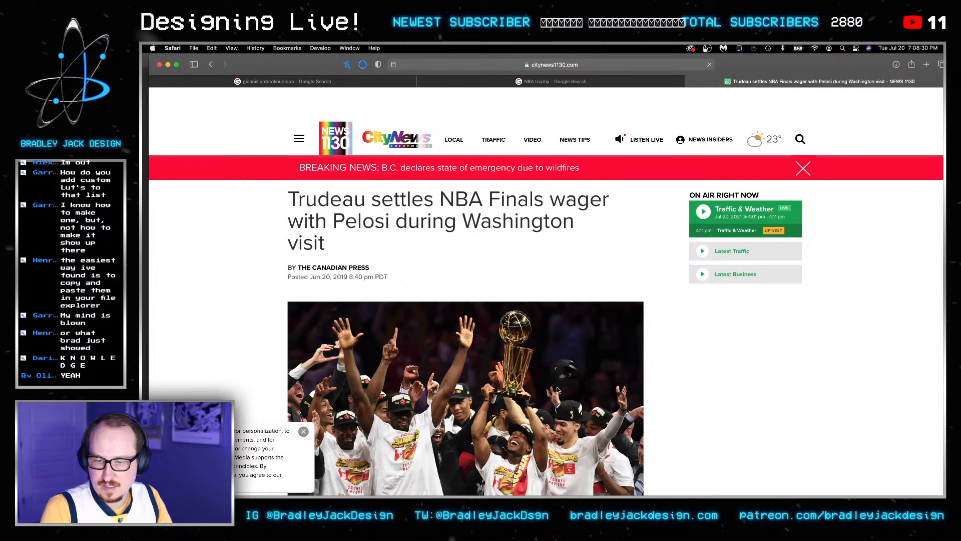
{"action": "right_click", "coordinate": [549, 382]}
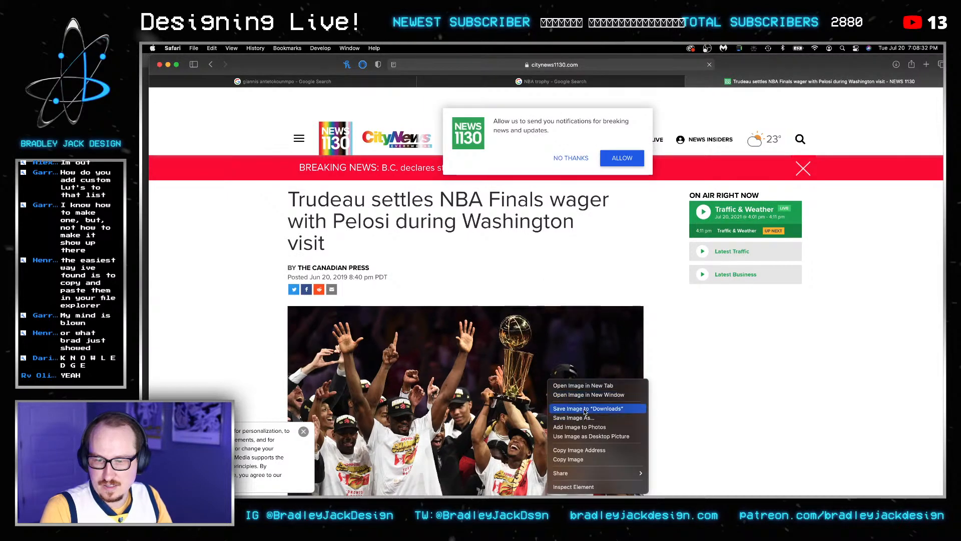
{"action": "left_click", "coordinate": [588, 385]}
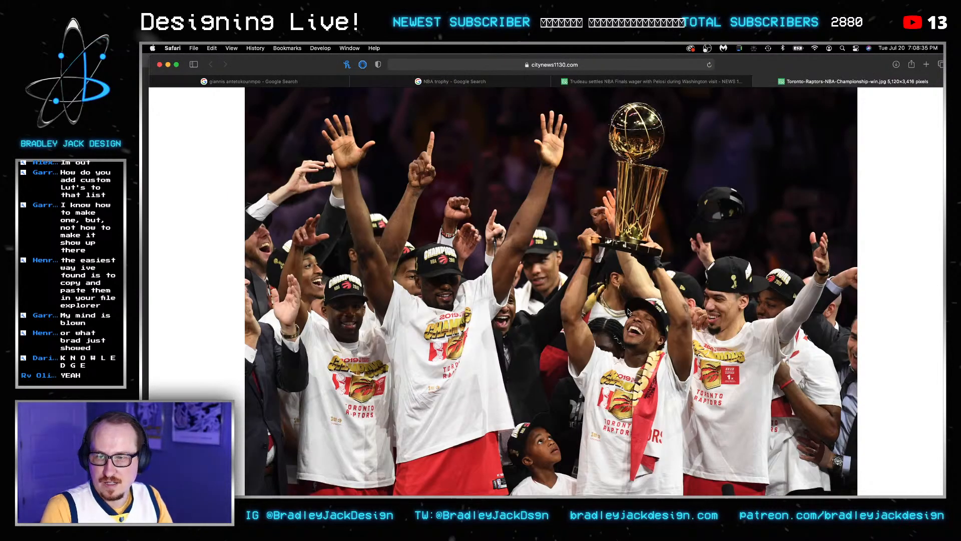
Examine the raised trophy in the Raptors image at full resolution, and close the image's tab.
{"action": "left_click", "coordinate": [628, 312]}
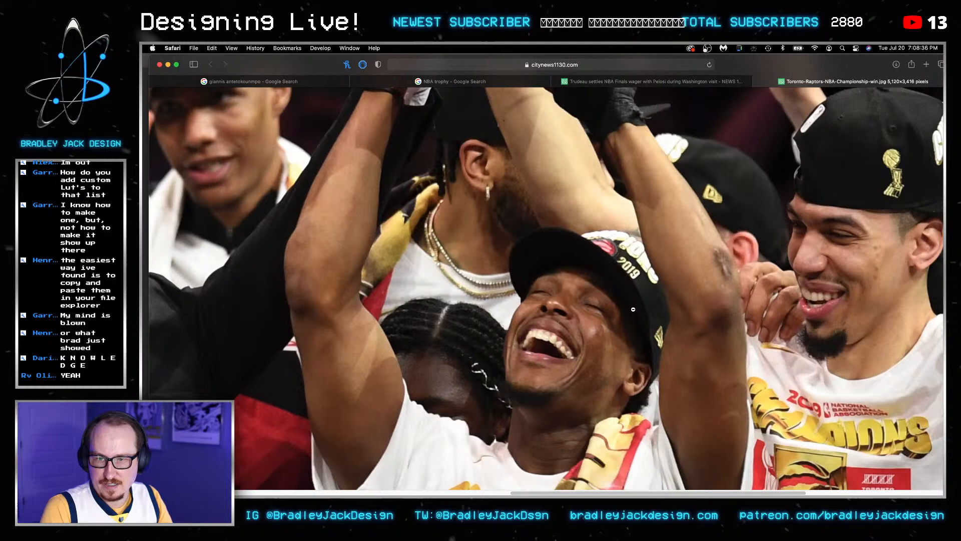
{"action": "right_click", "coordinate": [573, 345]}
{"action": "left_click", "coordinate": [567, 337]}
{"action": "scroll", "coordinate": [568, 337], "scroll_direction": "up", "scroll_amount": 4}
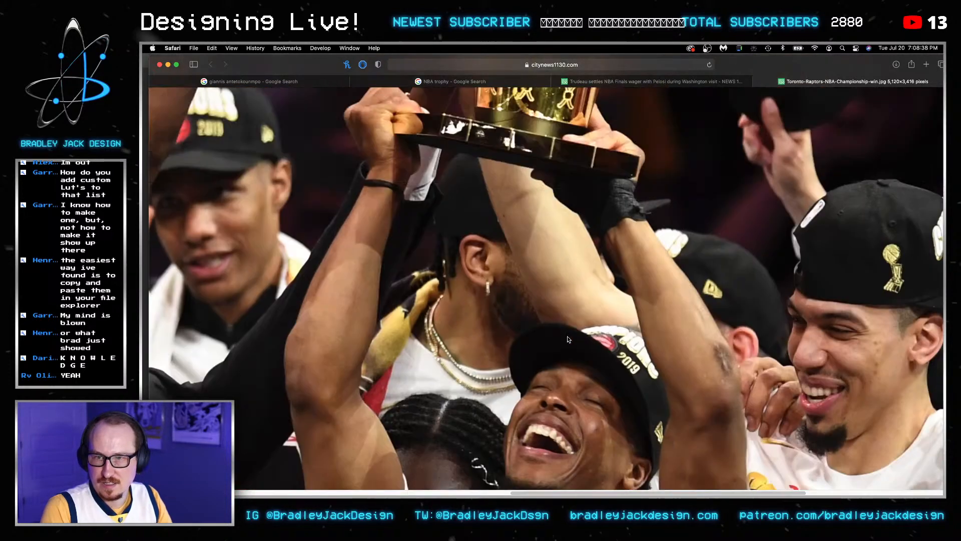
{"action": "scroll", "coordinate": [567, 336], "scroll_direction": "up", "scroll_amount": 5}
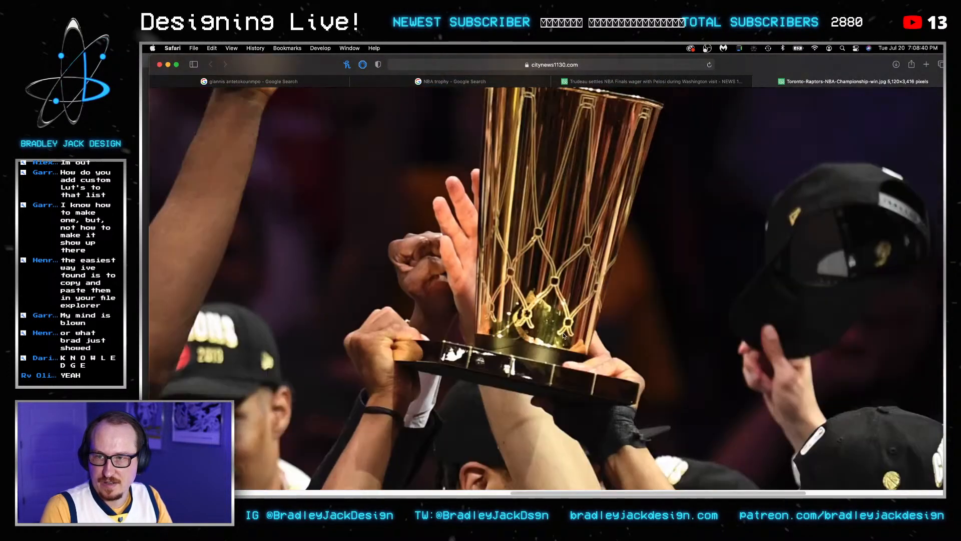
{"action": "key", "text": "super+w"}
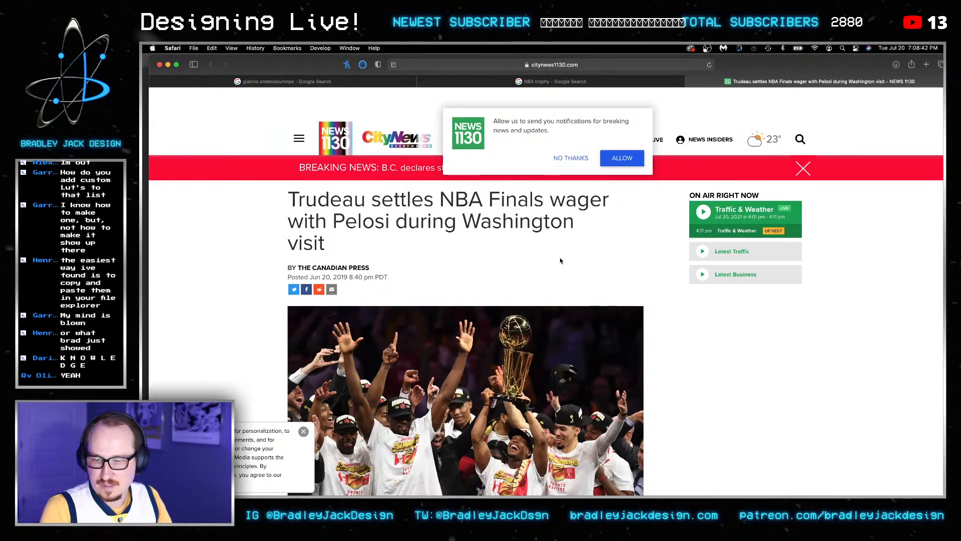
Return to the Giannis Antetokounmpo image results and look through them for a suitable player photo.
{"action": "key", "text": "ctrl+shift+Tab"}
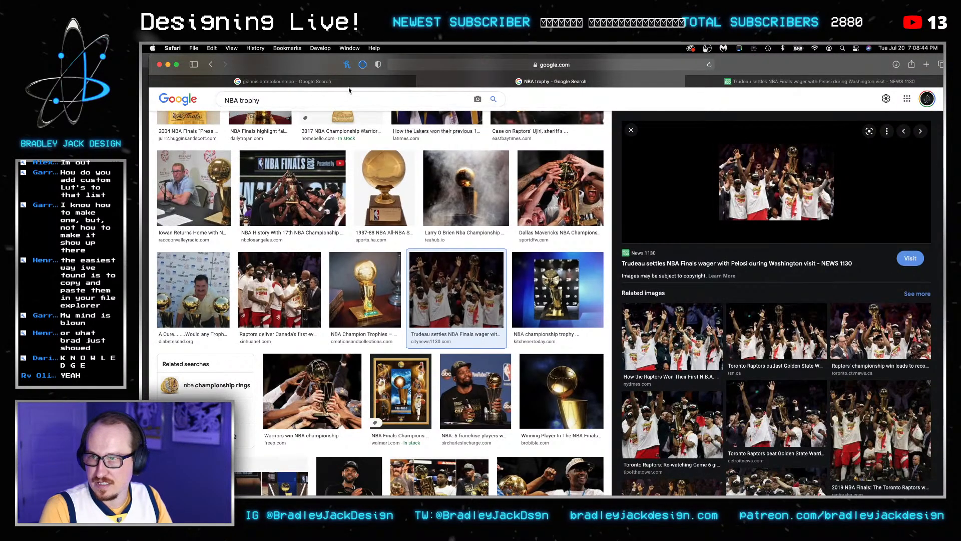
{"action": "key", "text": "ctrl+shift+Tab"}
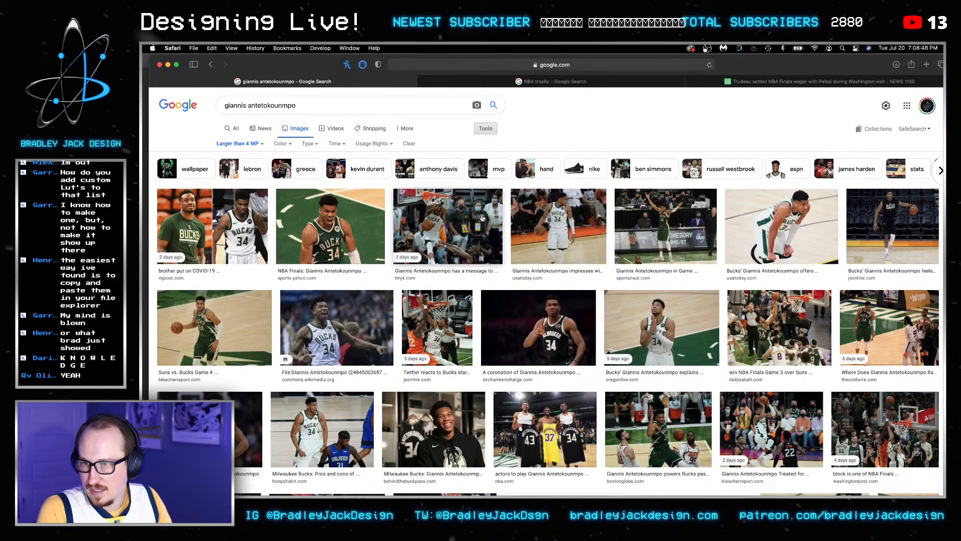
{"action": "scroll", "coordinate": [482, 217], "scroll_direction": "down", "scroll_amount": 3}
{"action": "scroll", "coordinate": [482, 216], "scroll_direction": "down", "scroll_amount": 5}
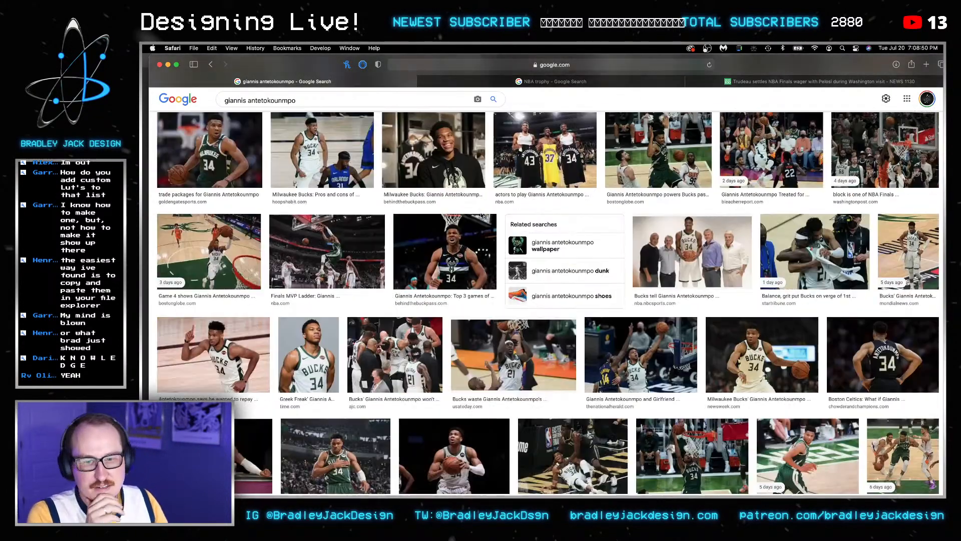
{"action": "scroll", "coordinate": [481, 215], "scroll_direction": "down", "scroll_amount": 1}
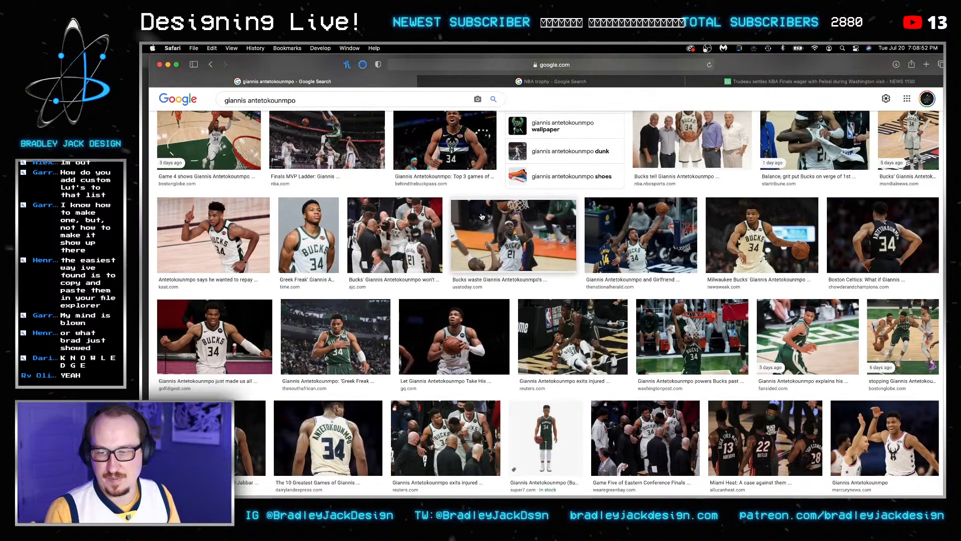
{"action": "scroll", "coordinate": [482, 215], "scroll_direction": "down", "scroll_amount": 5}
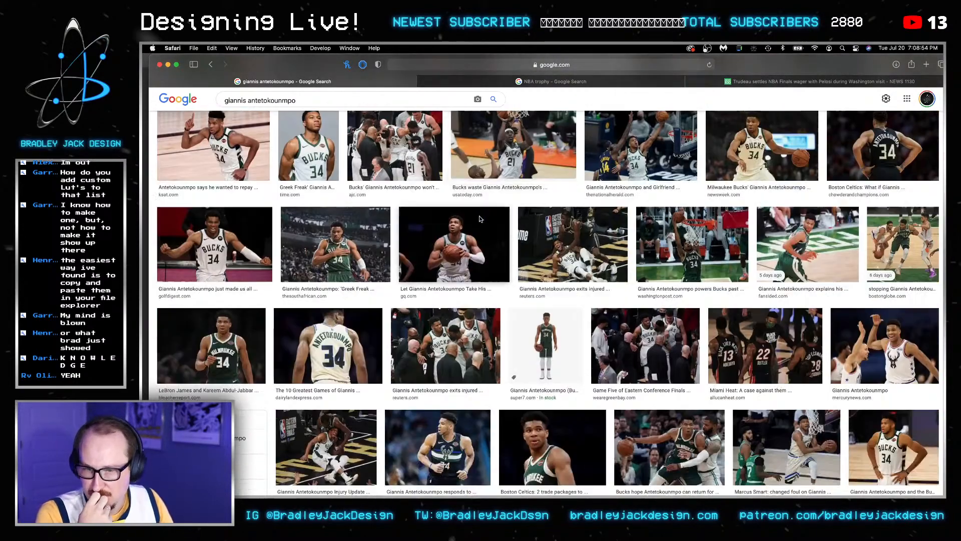
{"action": "scroll", "coordinate": [479, 219], "scroll_direction": "down", "scroll_amount": 2}
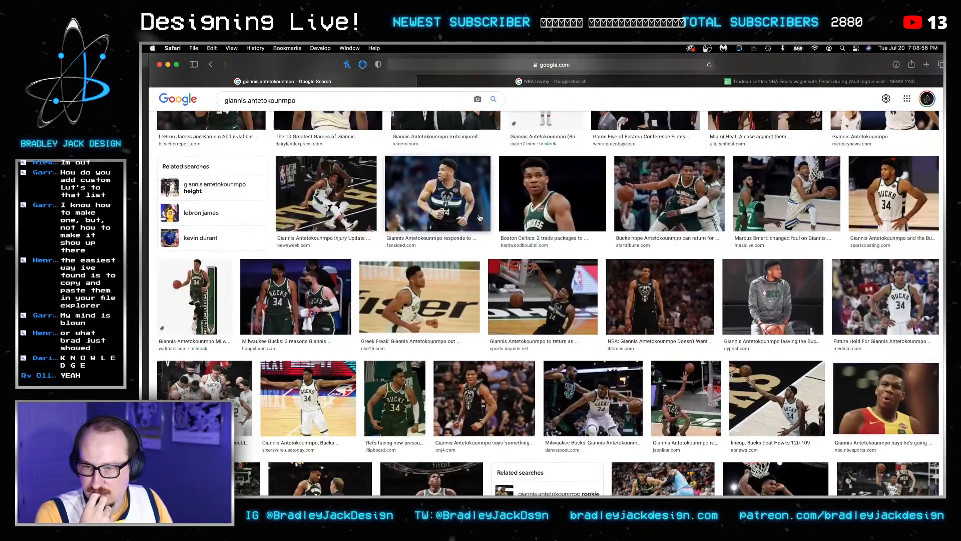
{"action": "scroll", "coordinate": [479, 217], "scroll_direction": "down", "scroll_amount": 3}
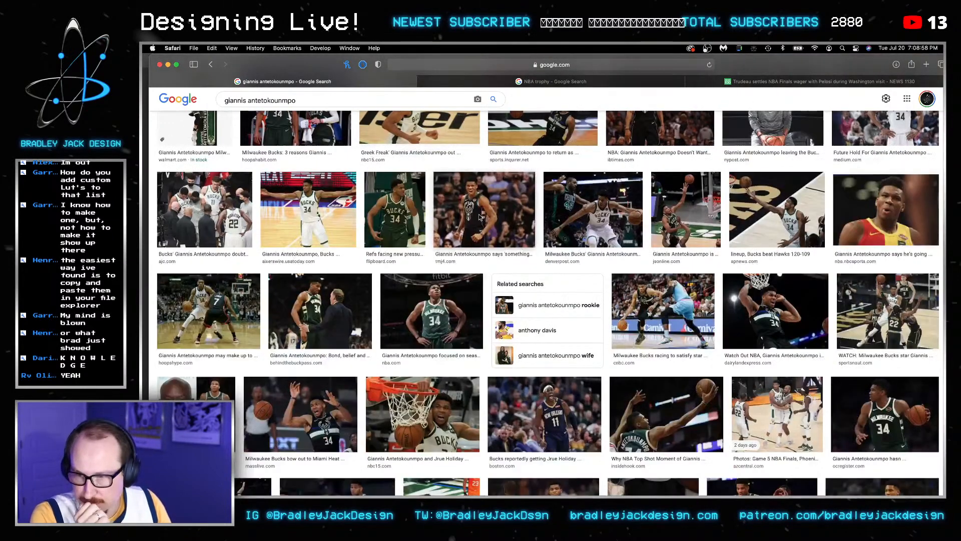
{"action": "scroll", "coordinate": [480, 216], "scroll_direction": "down", "scroll_amount": 1}
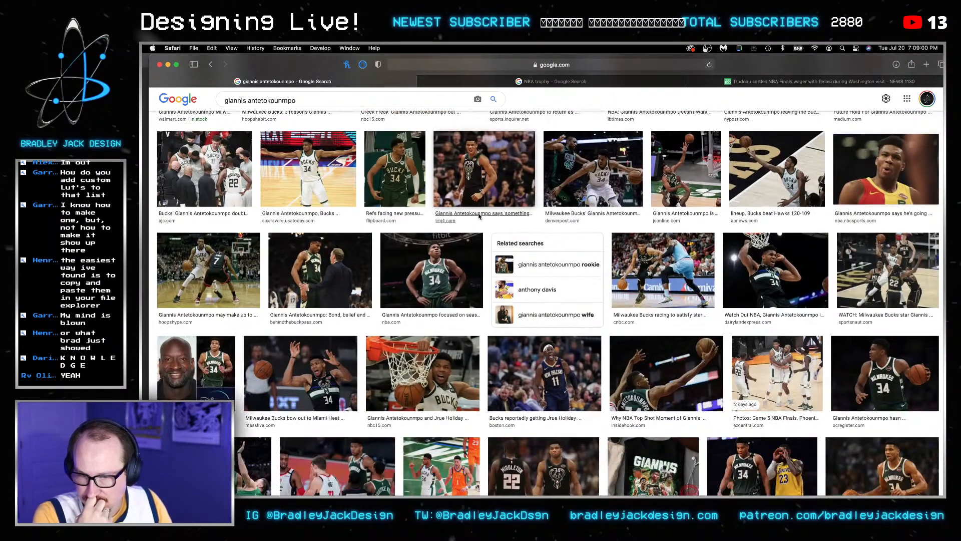
{"action": "scroll", "coordinate": [480, 216], "scroll_direction": "down", "scroll_amount": 1}
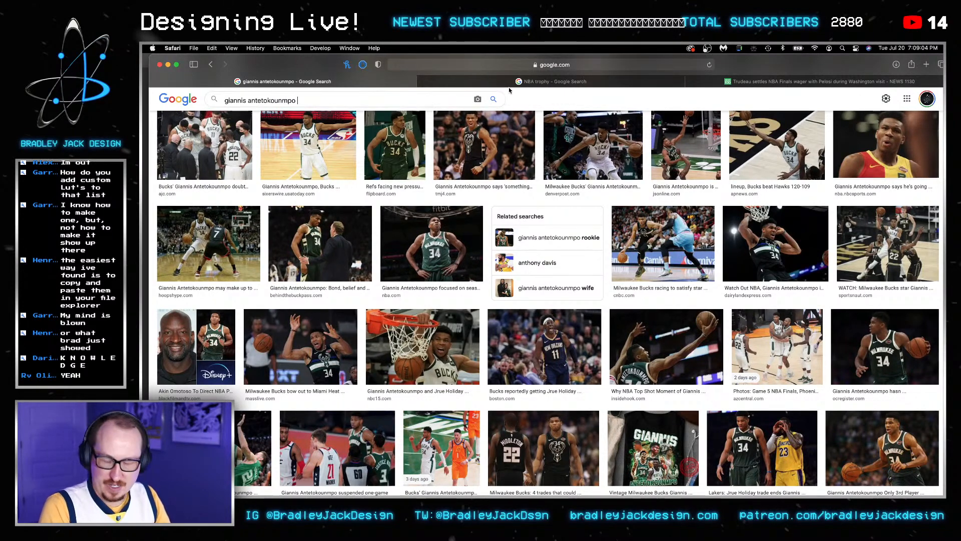
Replace the NBA trophy query with an image search for "devin booker".
{"action": "left_click", "coordinate": [465, 82]}
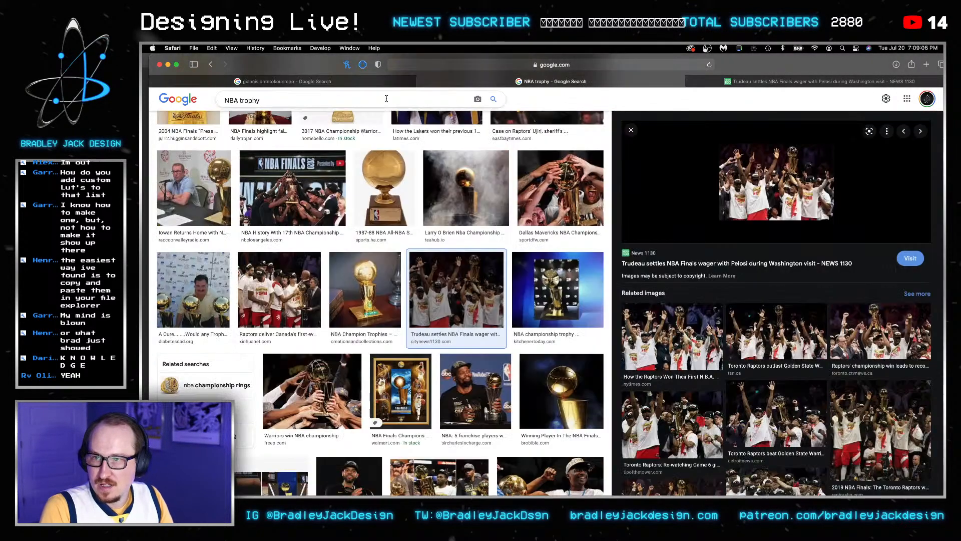
{"action": "left_click", "coordinate": [386, 98]}
{"action": "key", "text": "super+a"}
{"action": "type", "text": "devin booker"}
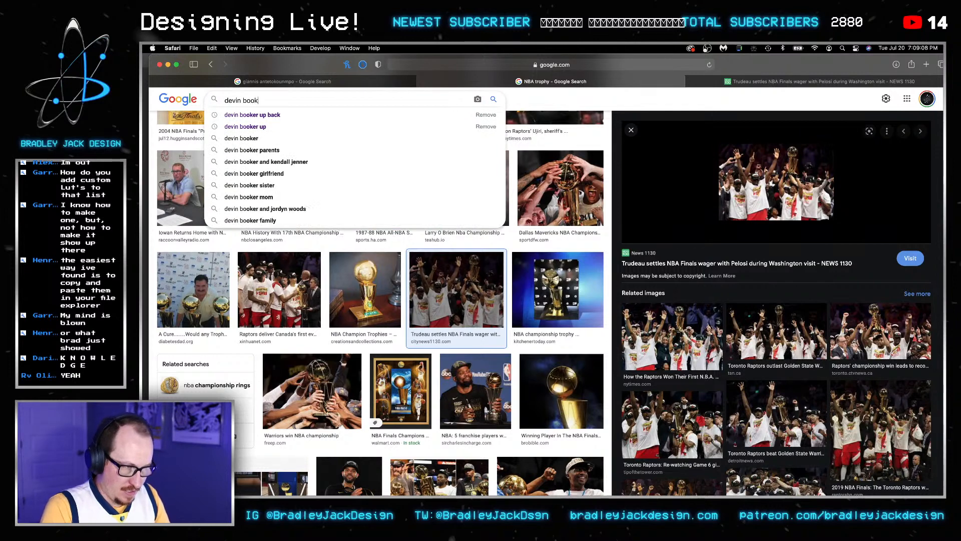
{"action": "key", "text": "Return"}
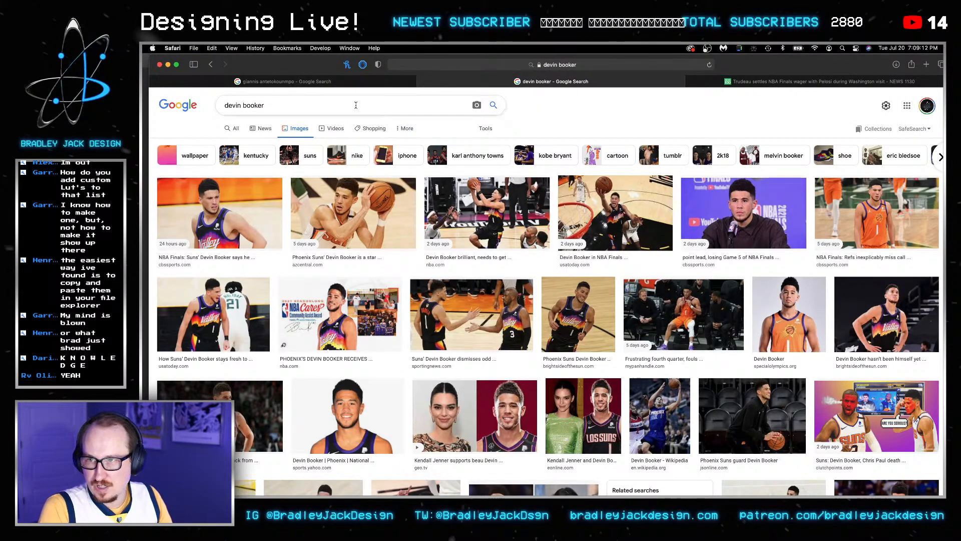
Extend the image search to "devin booker back" and preview the Arizona Sports photo of Booker from behind.
{"action": "type", "text": "back"}
{"action": "key", "text": "Return"}
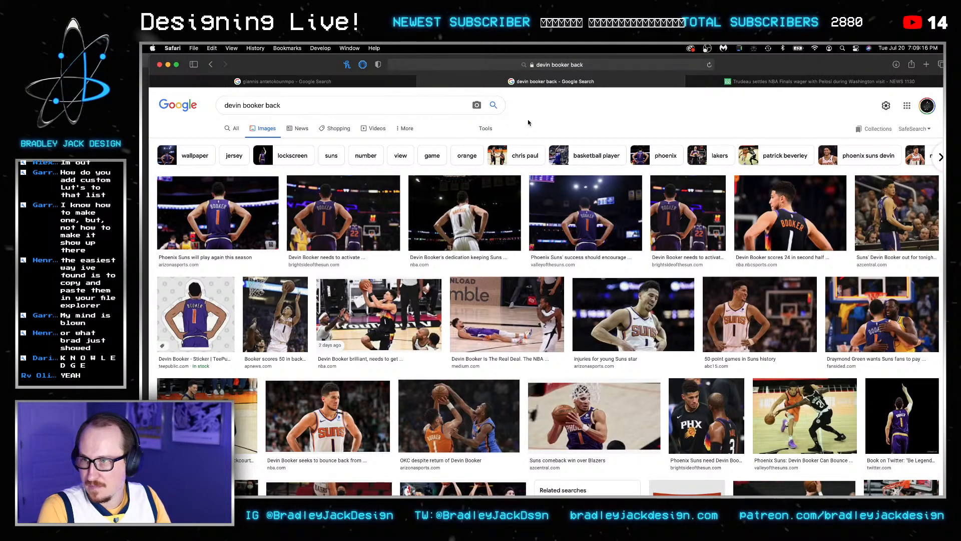
{"action": "left_click", "coordinate": [198, 241]}
{"action": "right_click", "coordinate": [732, 226]}
{"action": "left_click", "coordinate": [365, 103]}
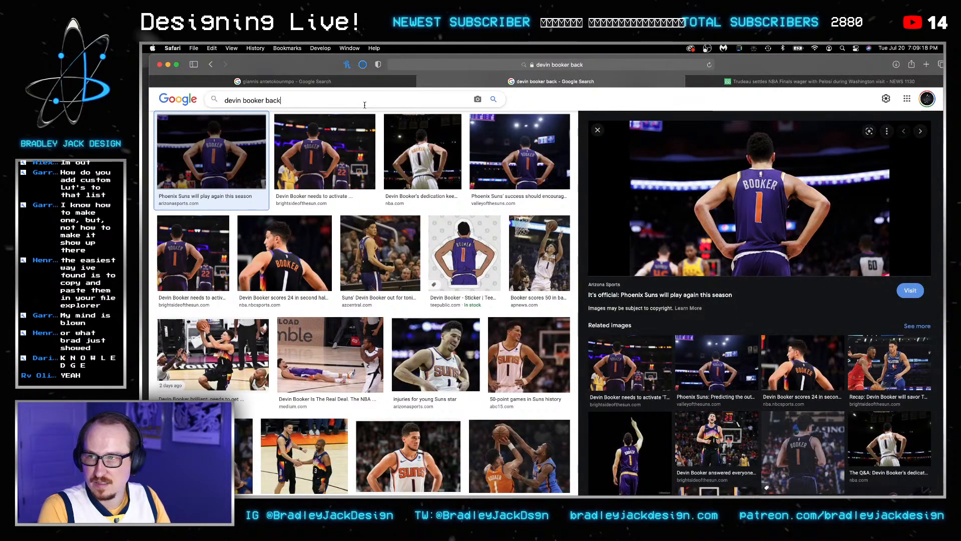
Run an advanced image search for "devin booker back" limited to images larger than 2 MP.
{"action": "triple_click", "coordinate": [364, 103]}
{"action": "key", "text": "super+c"}
{"action": "left_click", "coordinate": [287, 49]}
{"action": "left_click", "coordinate": [323, 199]}
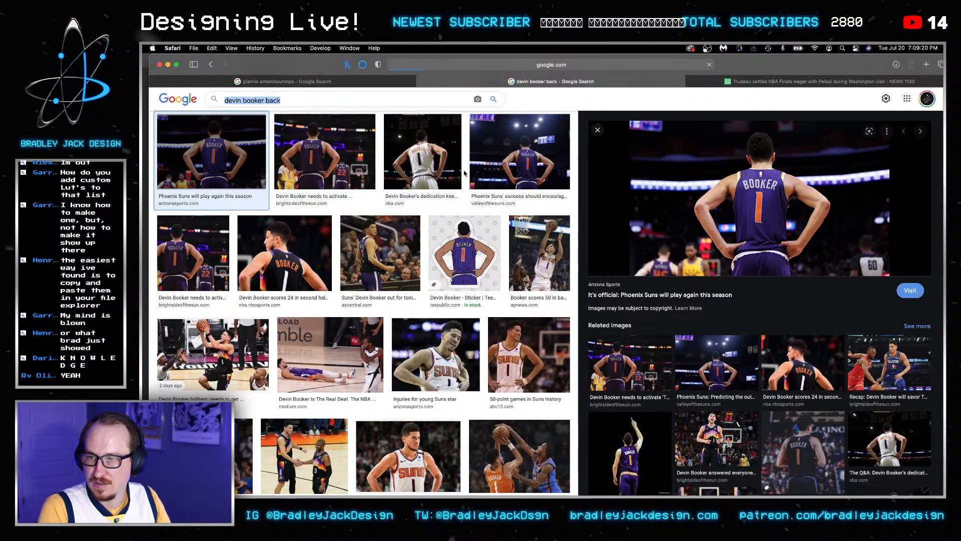
{"action": "key", "text": "super+v"}
{"action": "left_click", "coordinate": [335, 289]}
{"action": "scroll", "coordinate": [338, 371], "scroll_direction": "down", "scroll_amount": 1}
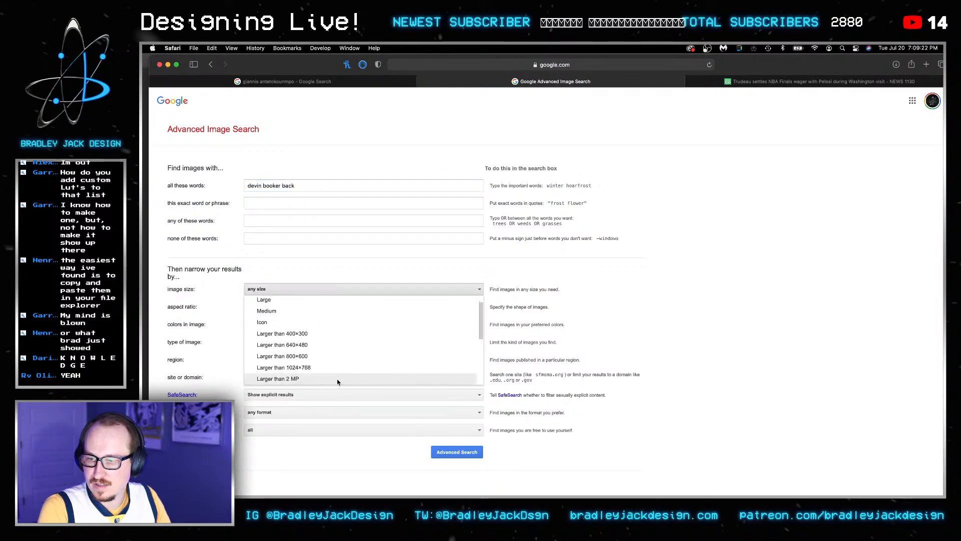
{"action": "left_click", "coordinate": [337, 380]}
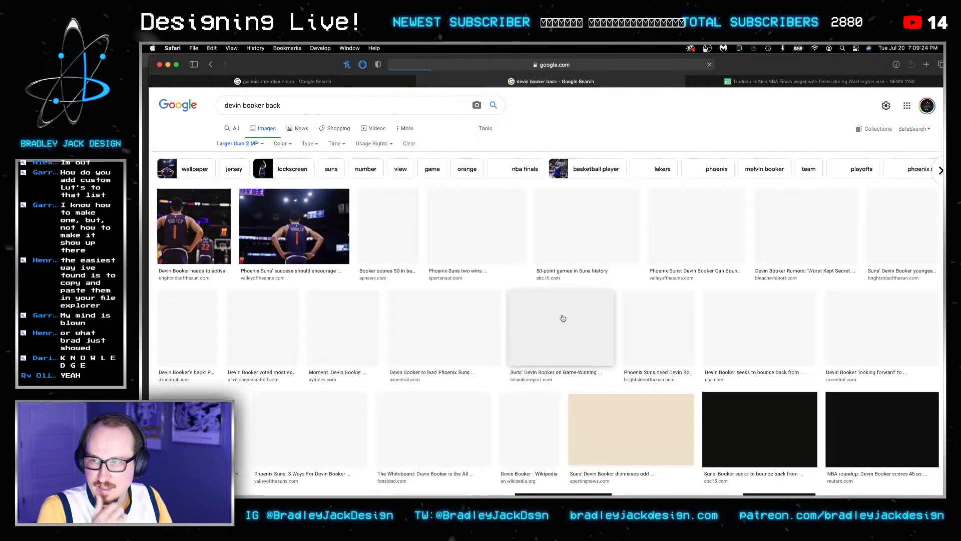
Look through the larger-than-2 MP results for a usable photo of Devin Booker from behind.
{"action": "scroll", "coordinate": [559, 269], "scroll_direction": "down", "scroll_amount": 5}
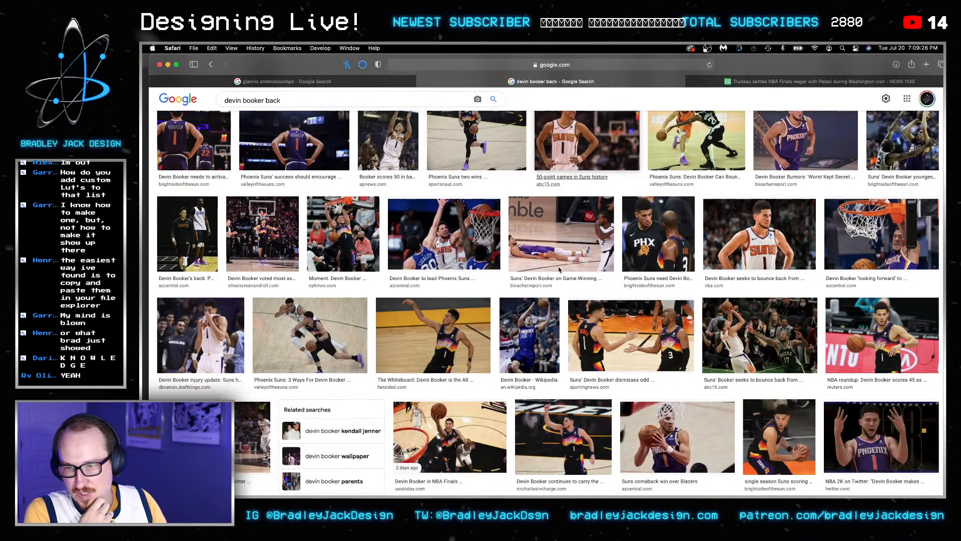
{"action": "scroll", "coordinate": [559, 269], "scroll_direction": "down", "scroll_amount": 10}
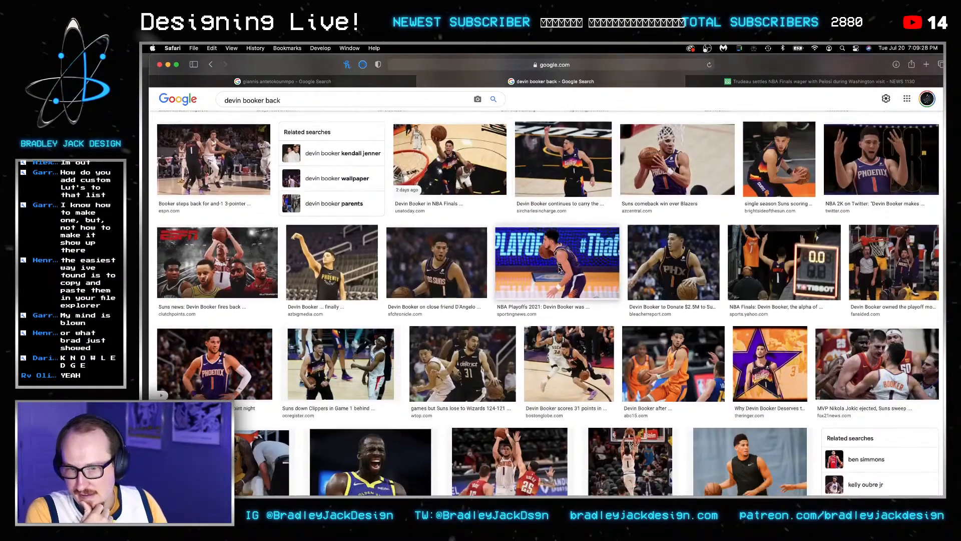
{"action": "scroll", "coordinate": [559, 270], "scroll_direction": "down", "scroll_amount": 10}
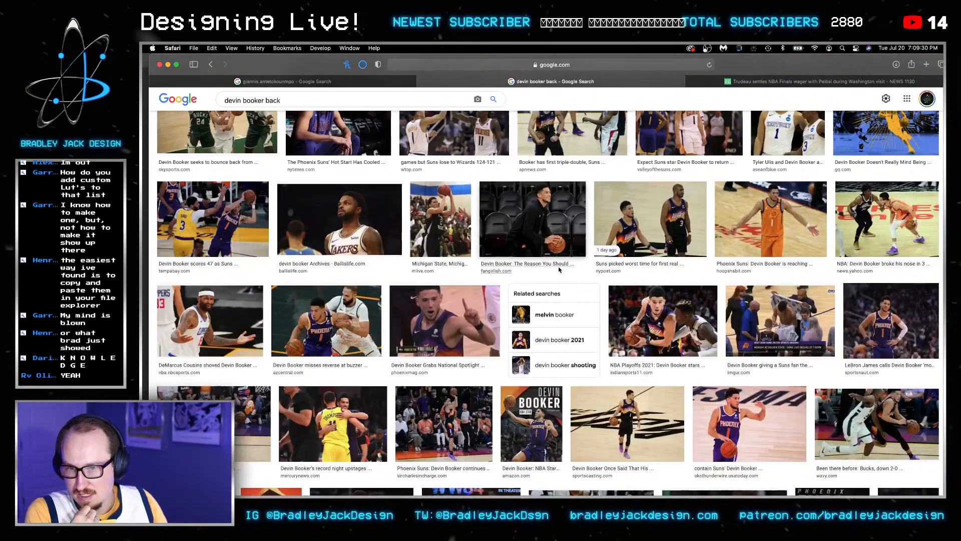
{"action": "scroll", "coordinate": [559, 271], "scroll_direction": "down", "scroll_amount": 5}
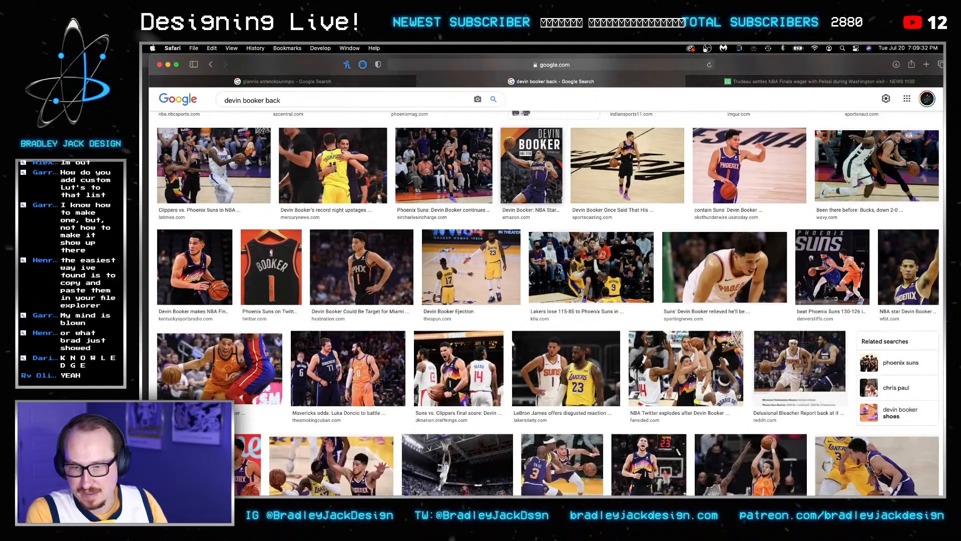
{"action": "scroll", "coordinate": [504, 324], "scroll_direction": "up", "scroll_amount": 20}
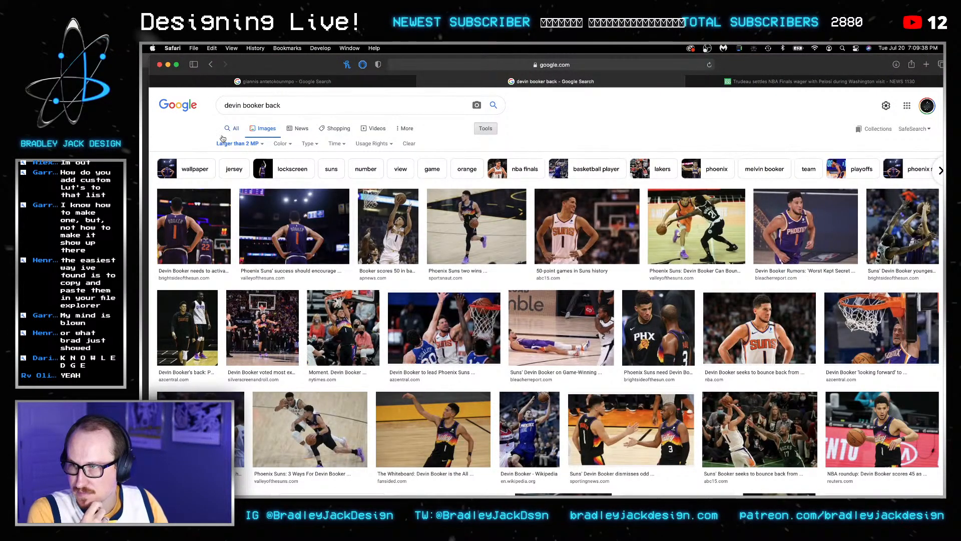
Return to the unfiltered "devin booker back" results and compare the Arizona Sports and Bright Side Of The Sun photos.
{"action": "left_click", "coordinate": [211, 64]}
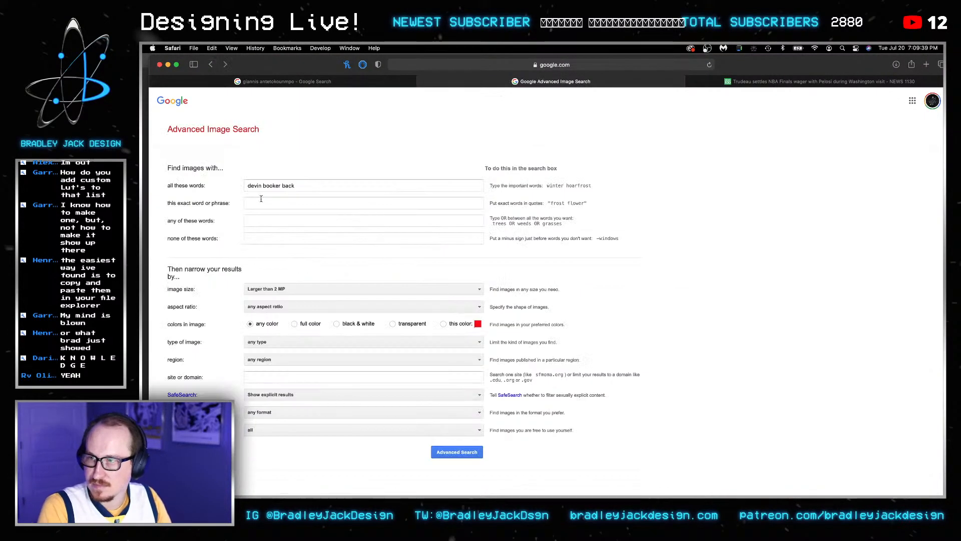
{"action": "left_click", "coordinate": [225, 64]}
{"action": "left_click", "coordinate": [335, 167]}
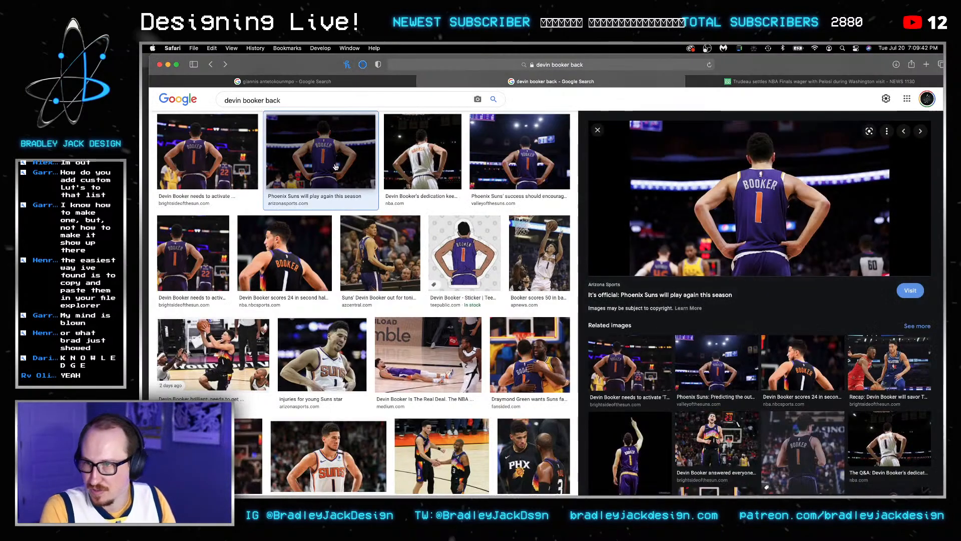
{"action": "left_click", "coordinate": [336, 167]}
{"action": "left_click", "coordinate": [335, 167]}
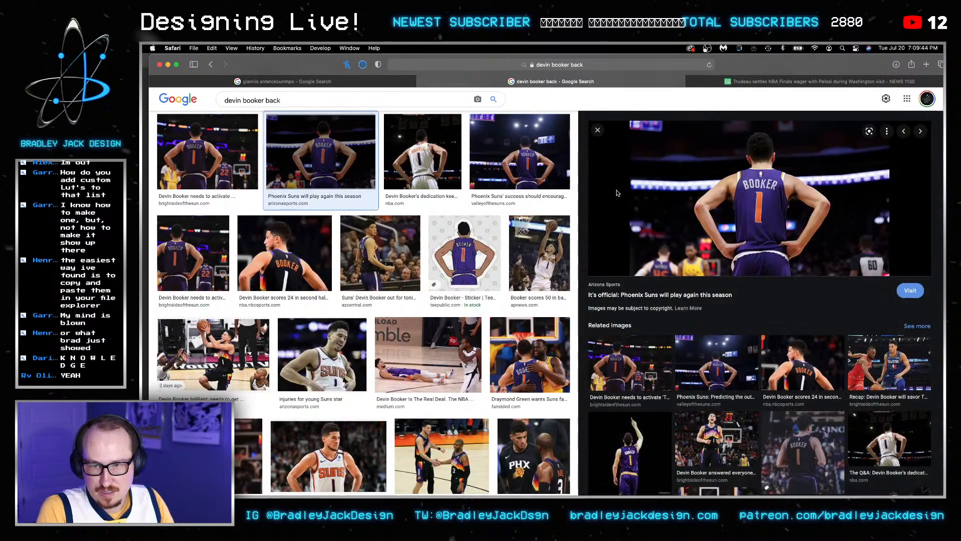
{"action": "left_click", "coordinate": [200, 160]}
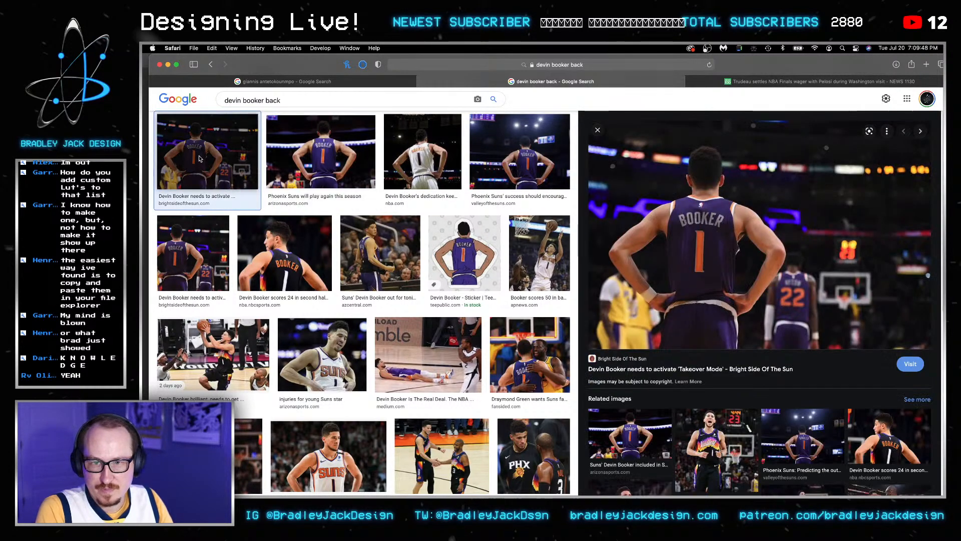
Open the Bright Side Of The Sun photo in a new tab and edit its image address to load the 4672 × 3115 px version.
{"action": "right_click", "coordinate": [729, 279]}
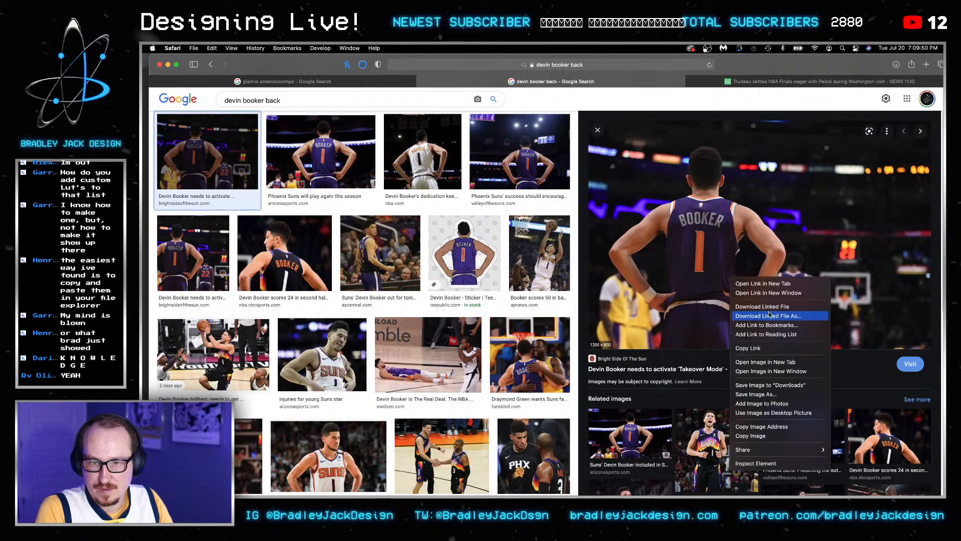
{"action": "left_click", "coordinate": [781, 362]}
{"action": "left_click", "coordinate": [705, 84]}
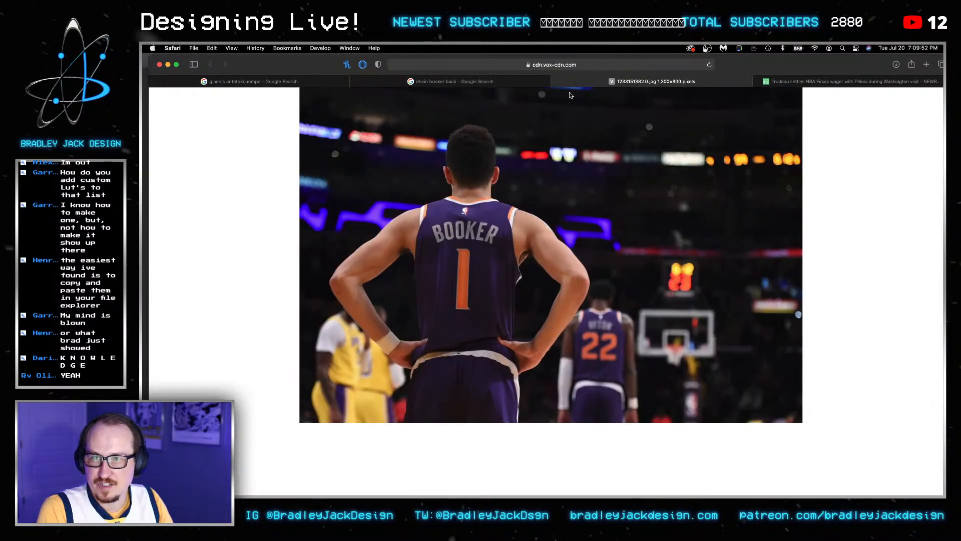
{"action": "left_click", "coordinate": [555, 65]}
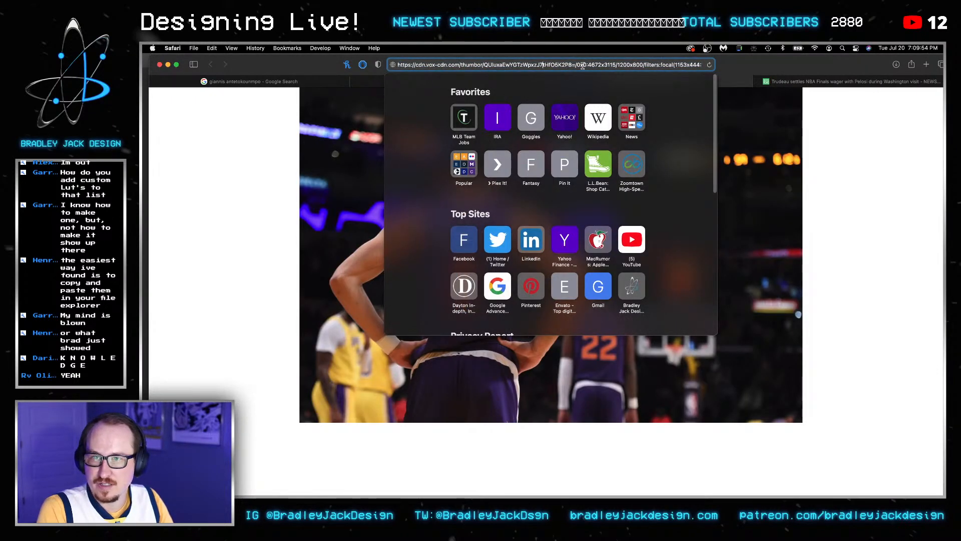
{"action": "left_click_drag", "start_coordinate": [617, 64], "coordinate": [637, 64]}
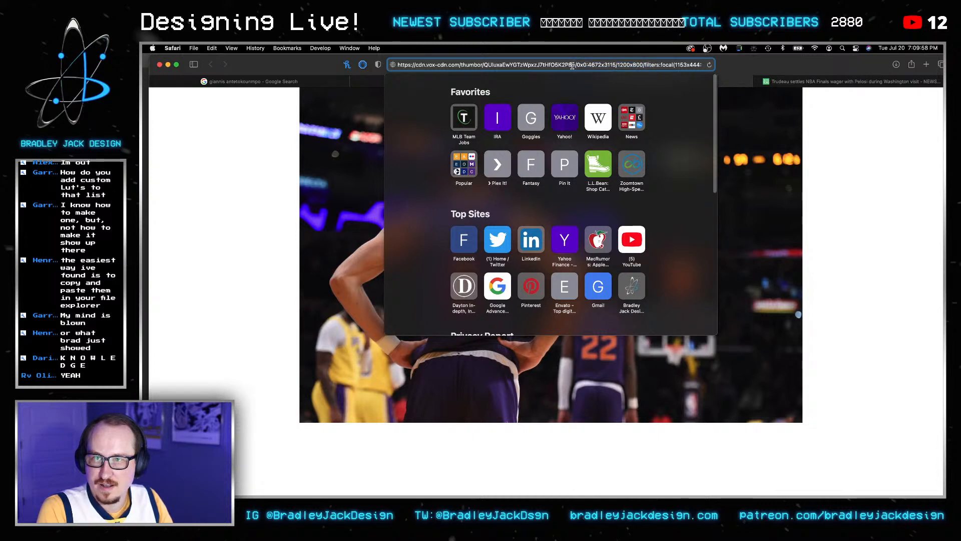
{"action": "left_click_drag", "start_coordinate": [641, 65], "coordinate": [679, 66]}
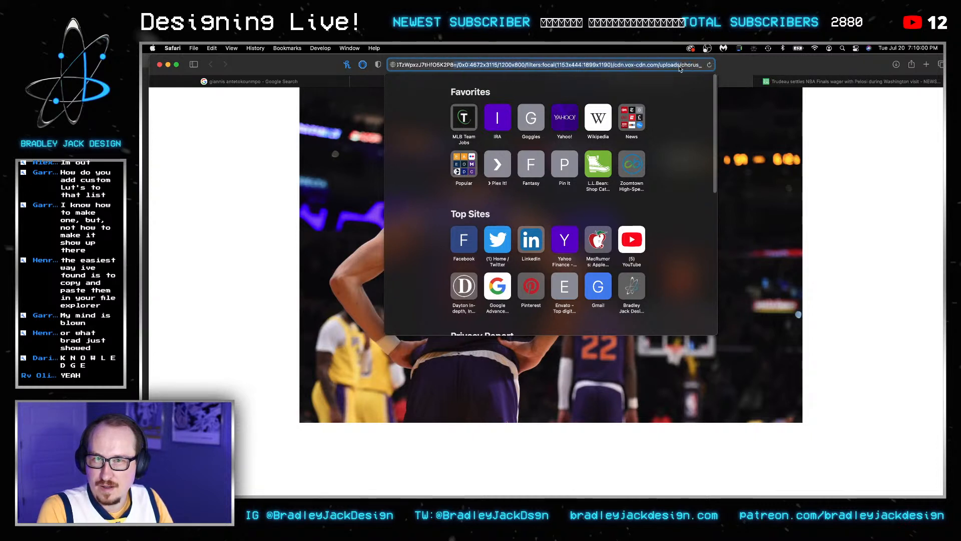
{"action": "left_click", "coordinate": [631, 65]}
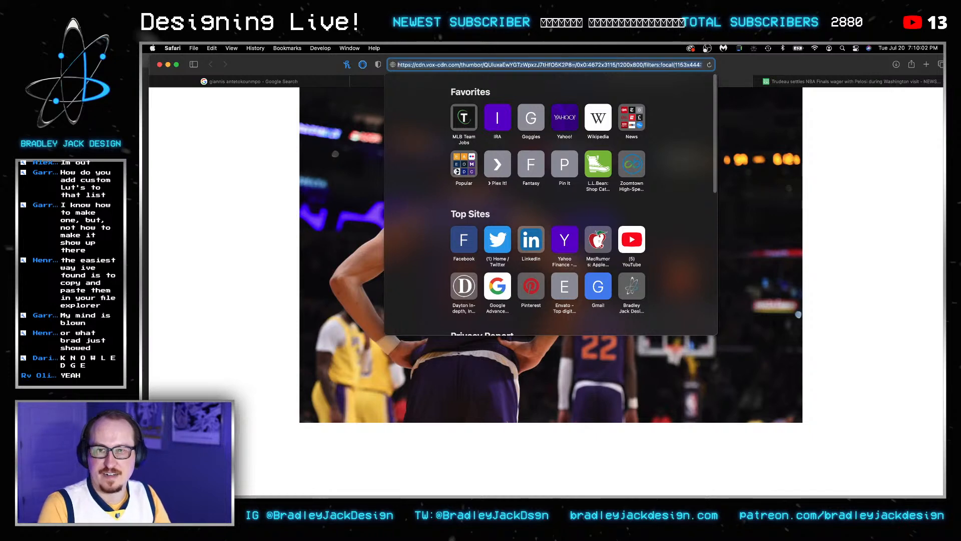
{"action": "key", "text": "Return"}
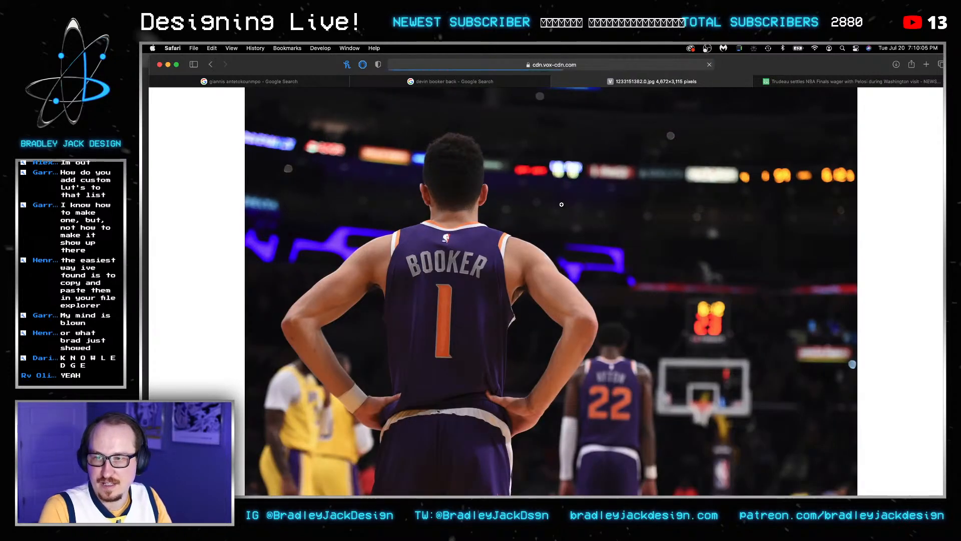
Save the full-size Booker photo to Downloads and close its tab.
{"action": "left_click", "coordinate": [556, 221]}
{"action": "right_click", "coordinate": [556, 220]}
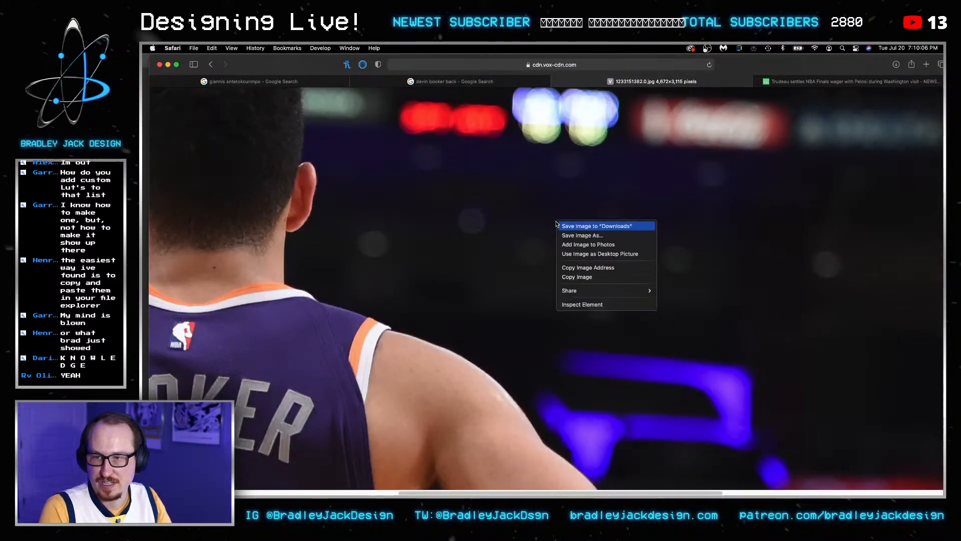
{"action": "left_click", "coordinate": [563, 226]}
{"action": "key", "text": "super+w"}
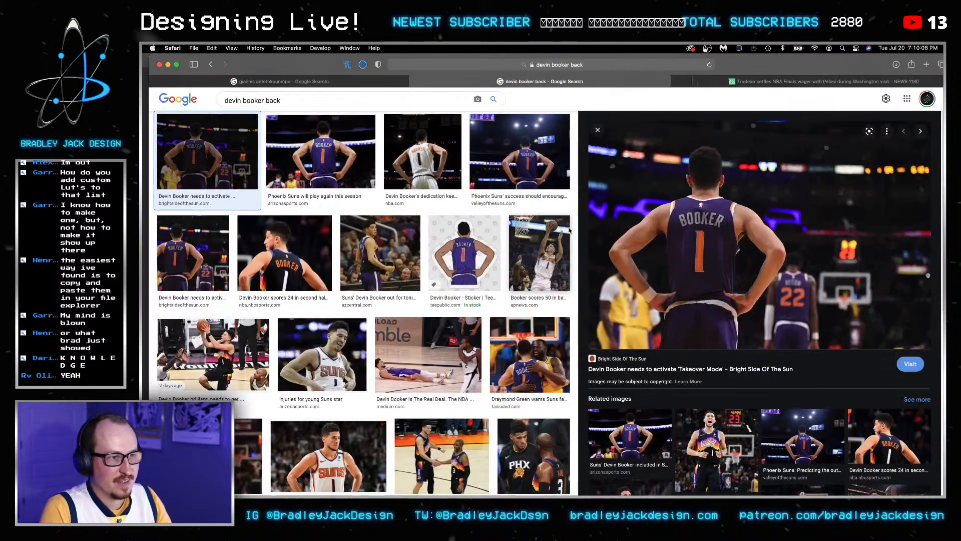
Switch to Photoshop and place the downloaded Booker photo into the city composite as a smart object.
{"action": "left_click", "coordinate": [350, 81]}
{"action": "key", "text": "super+Tab"}
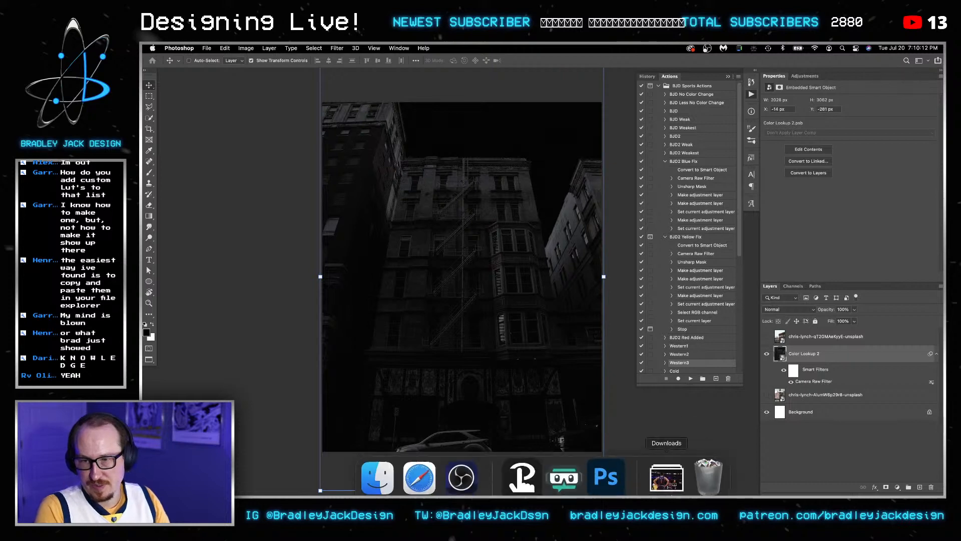
{"action": "left_click", "coordinate": [666, 470]}
{"action": "left_click", "coordinate": [456, 291]}
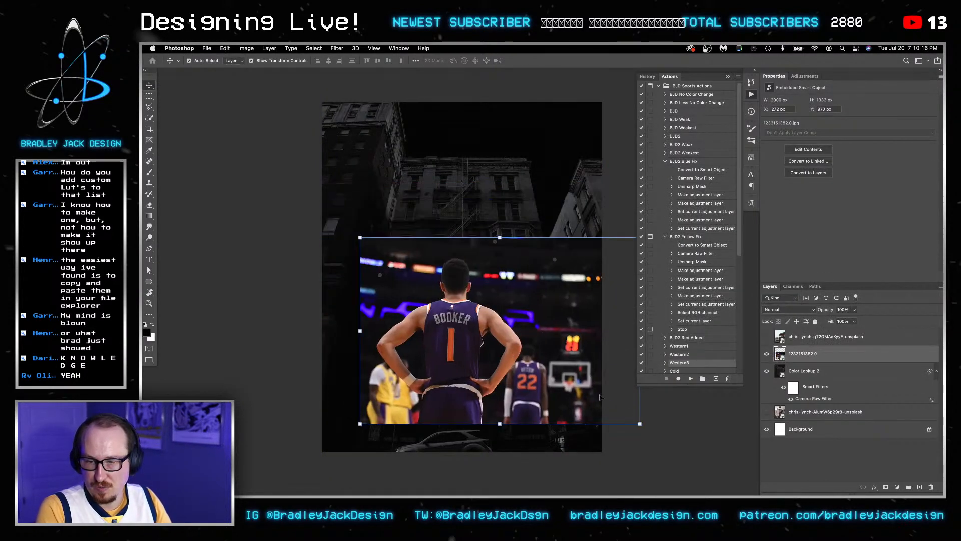
Enlarge the Booker photo to 2497 px wide and move it over the composite's lower half at X 226 px, Y 1114 px.
{"action": "left_click_drag", "start_coordinate": [644, 427], "coordinate": [714, 474]}
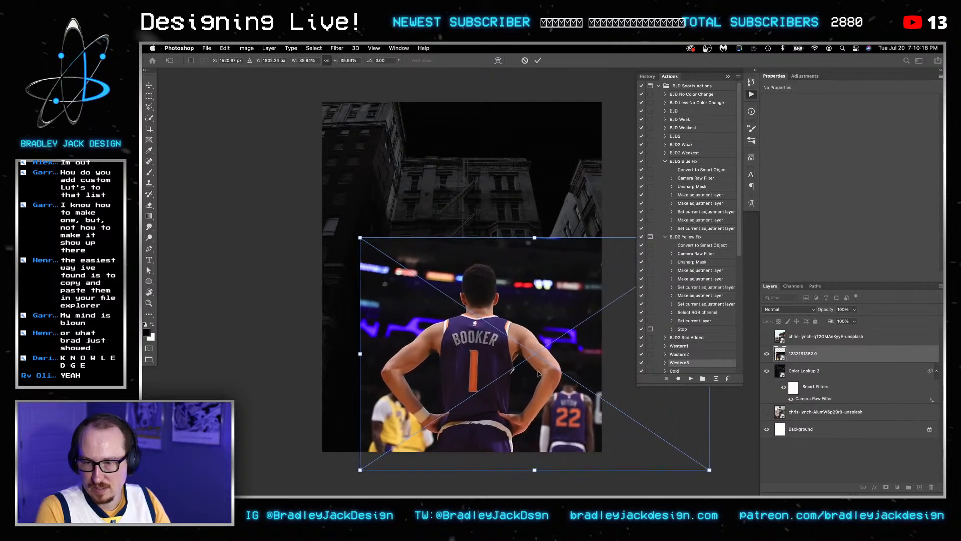
{"action": "mouse_move", "coordinate": [538, 374]}
{"action": "left_mouse_down"}
{"action": "mouse_move", "coordinate": [538, 398]}
{"action": "mouse_move", "coordinate": [537, 388]}
{"action": "left_mouse_up"}
{"action": "key", "text": "Return"}
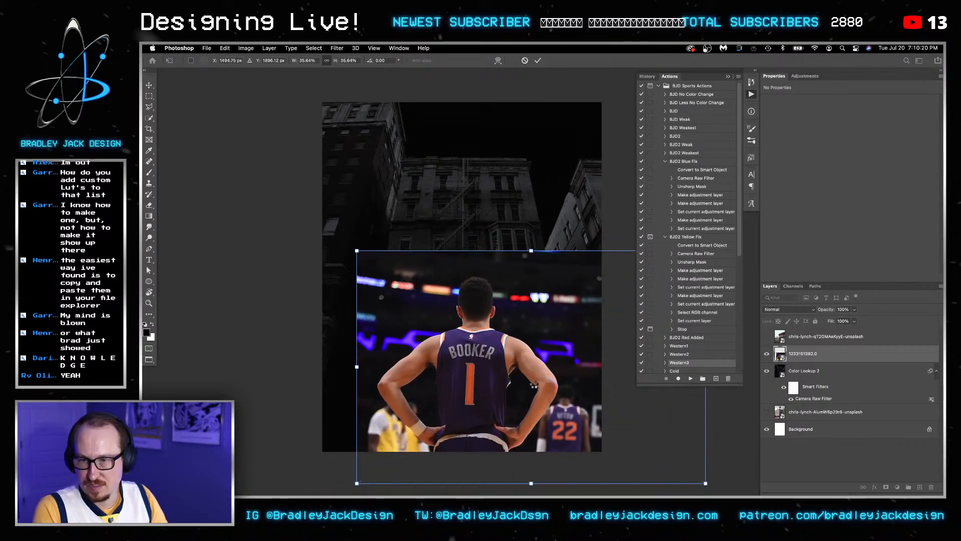
{"action": "key", "text": "shift+Left"}
{"action": "key", "text": "shift+Down"}
{"action": "key", "text": "shift+Down"}
{"action": "key", "text": "shift+Down"}
{"action": "key", "text": "shift+Down"}
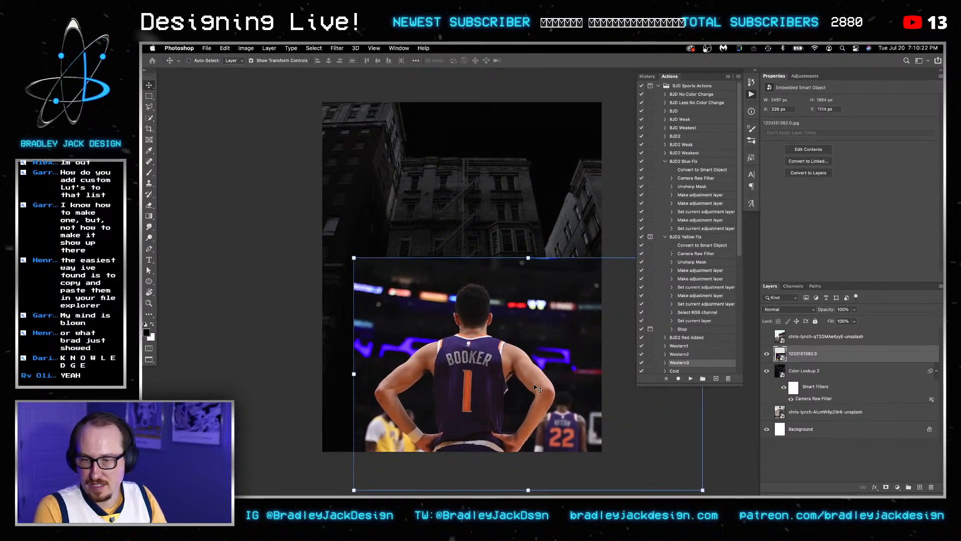
Select the whole canvas and add a vertical and a horizontal guide through its centre.
{"action": "key", "text": "super+a"}
{"action": "key", "text": "super+r"}
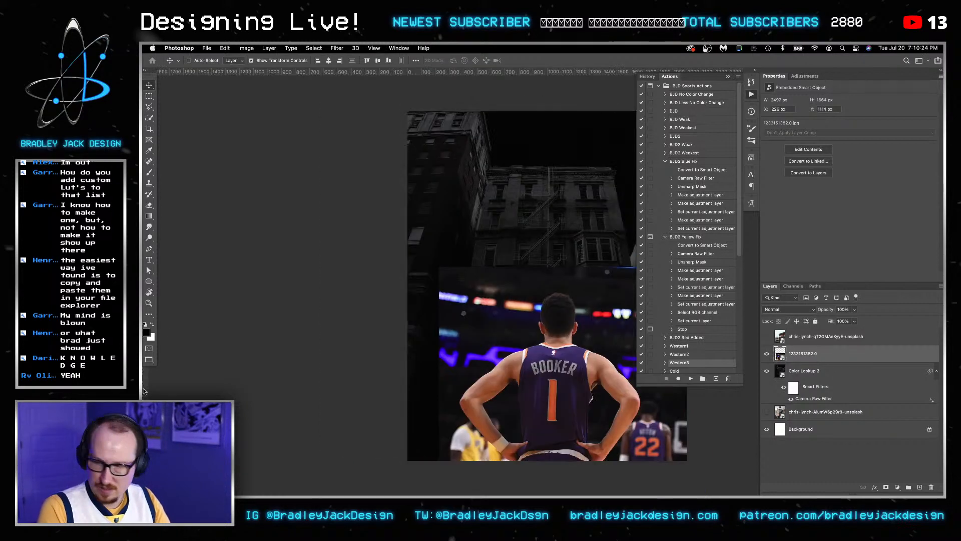
{"action": "left_click_drag", "start_coordinate": [146, 376], "coordinate": [547, 333]}
{"action": "scroll", "coordinate": [547, 332], "scroll_direction": "right", "scroll_amount": 4}
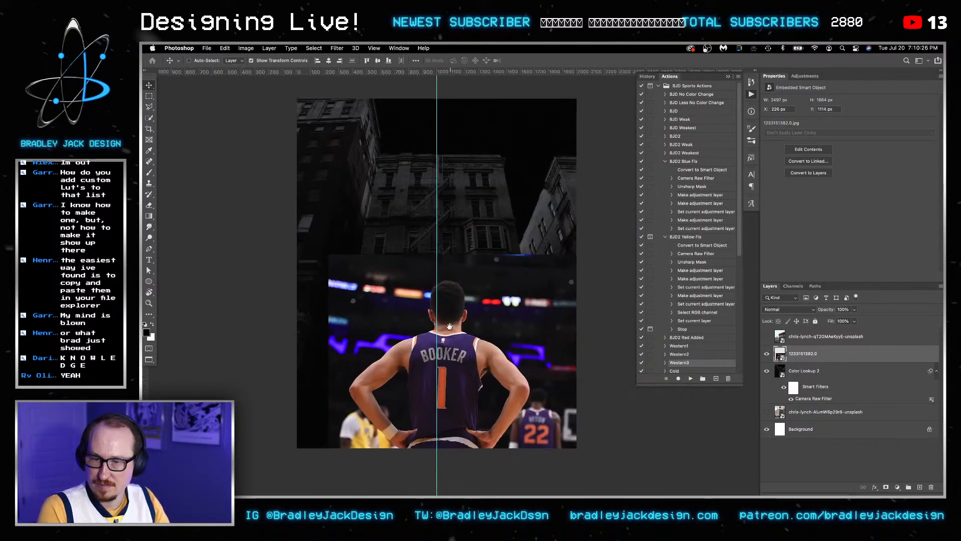
{"action": "left_click_drag", "start_coordinate": [494, 72], "coordinate": [501, 272]}
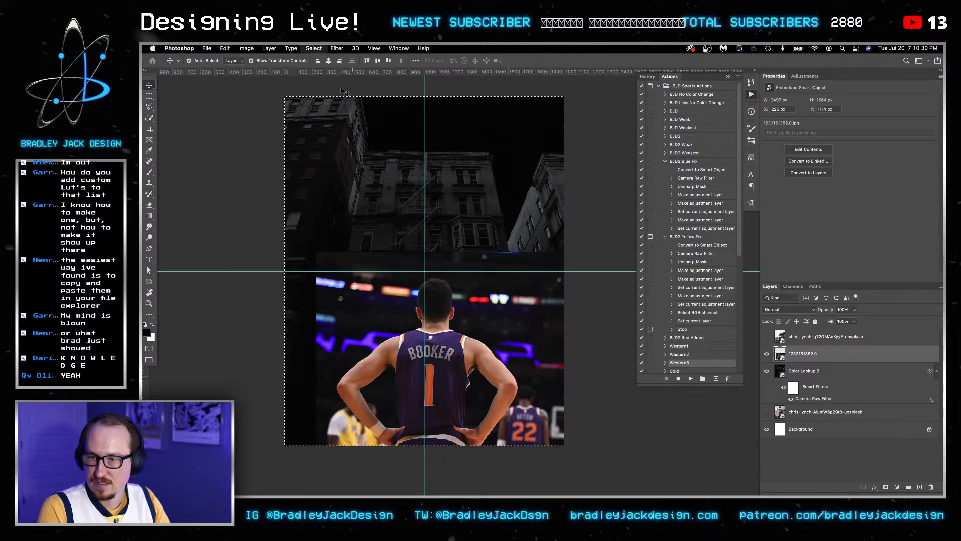
Contract the canvas selection to place four margin guides about 100 px inside the canvas edges, and hide the panels.
{"action": "left_click", "coordinate": [335, 48]}
{"action": "mouse_move", "coordinate": [319, 48]}
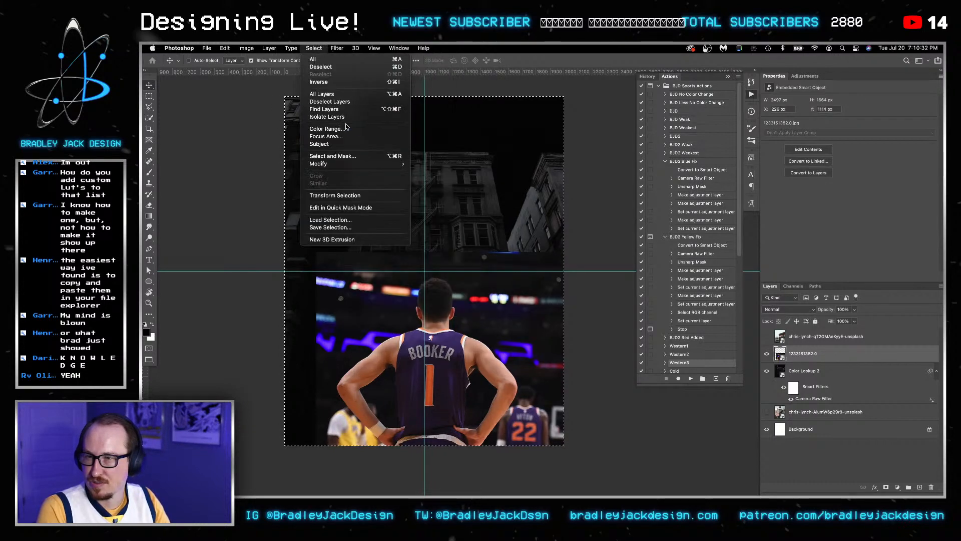
{"action": "mouse_move", "coordinate": [331, 164]}
{"action": "left_click", "coordinate": [426, 187]}
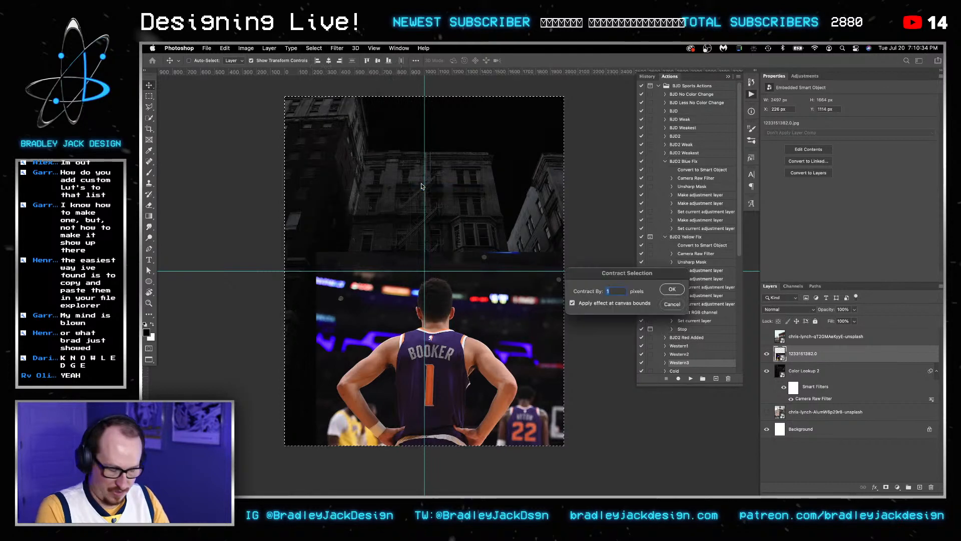
{"action": "key", "text": "Return"}
{"action": "left_click_drag", "start_coordinate": [390, 71], "coordinate": [390, 110]}
{"action": "left_click_drag", "start_coordinate": [158, 372], "coordinate": [297, 372]}
{"action": "left_click_drag", "start_coordinate": [161, 394], "coordinate": [551, 315]}
{"action": "left_click_drag", "start_coordinate": [485, 70], "coordinate": [515, 432]}
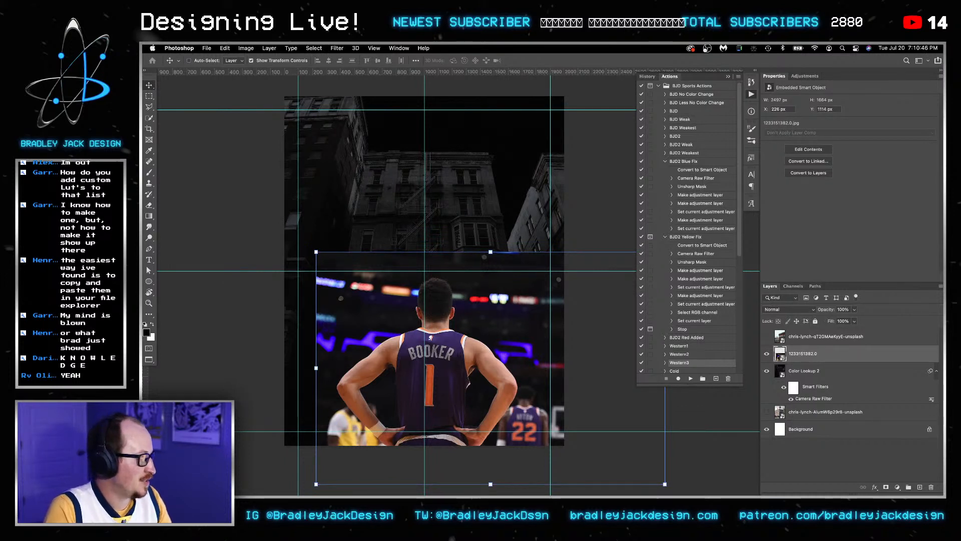
{"action": "key", "text": "Tab"}
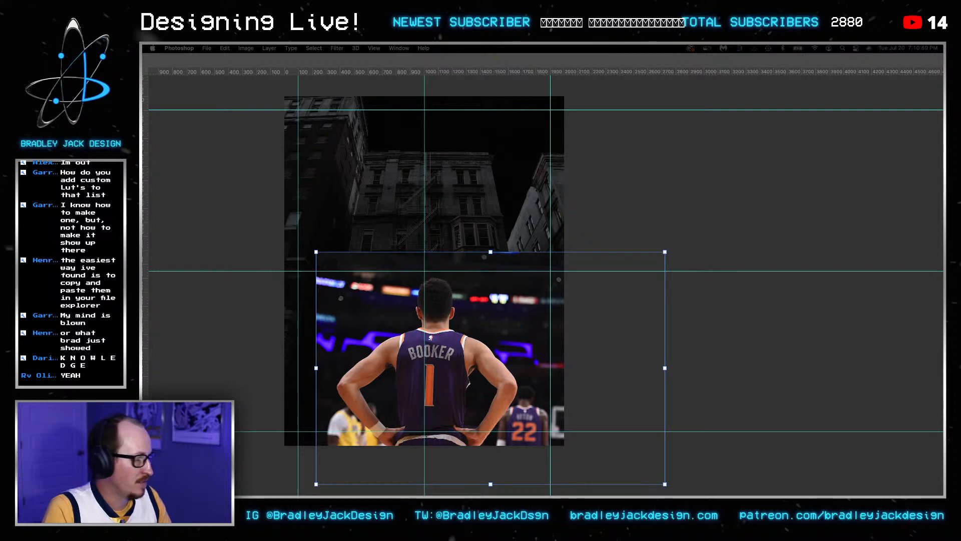
Open the Booker smart object's contents and select the player automatically with Select Subject.
{"action": "key", "text": "Tab"}
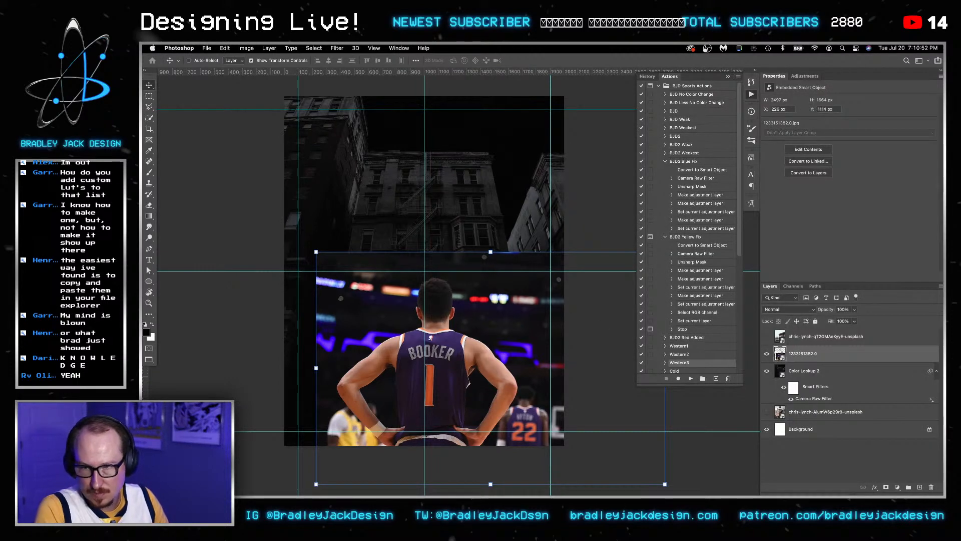
{"action": "double_click", "coordinate": [780, 353]}
{"action": "key", "text": "w"}
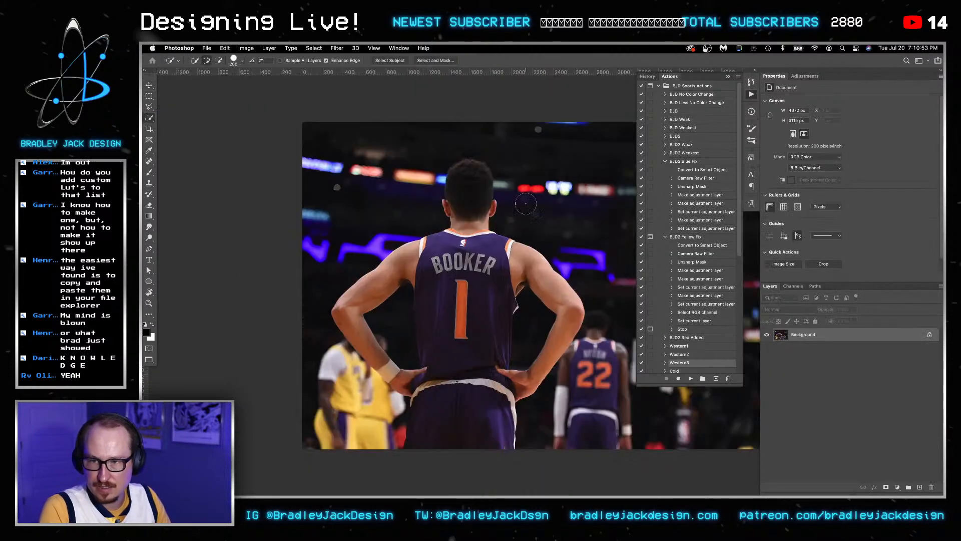
{"action": "left_click", "coordinate": [392, 64]}
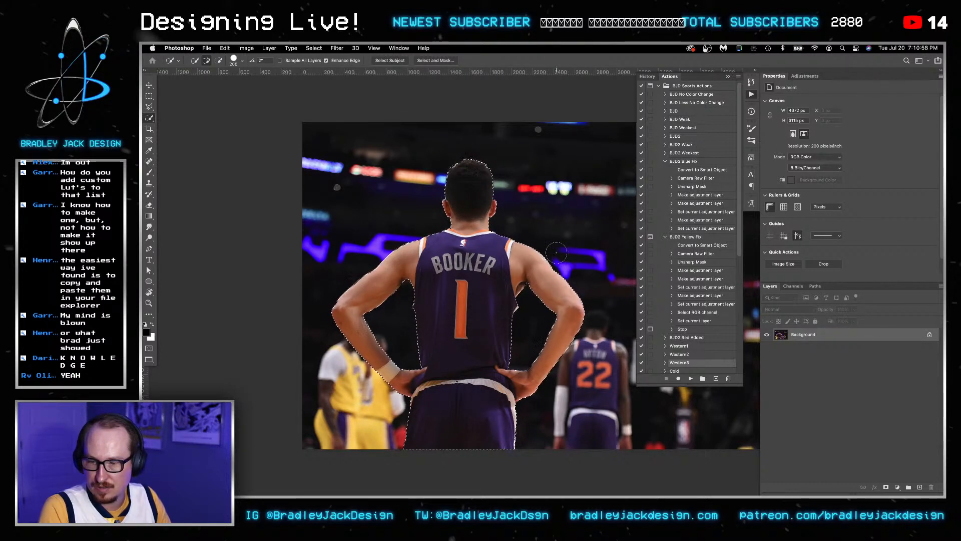
Open the selection in Select and Mask and paint the missing area under the player's left armpit back in.
{"action": "left_click", "coordinate": [435, 60]}
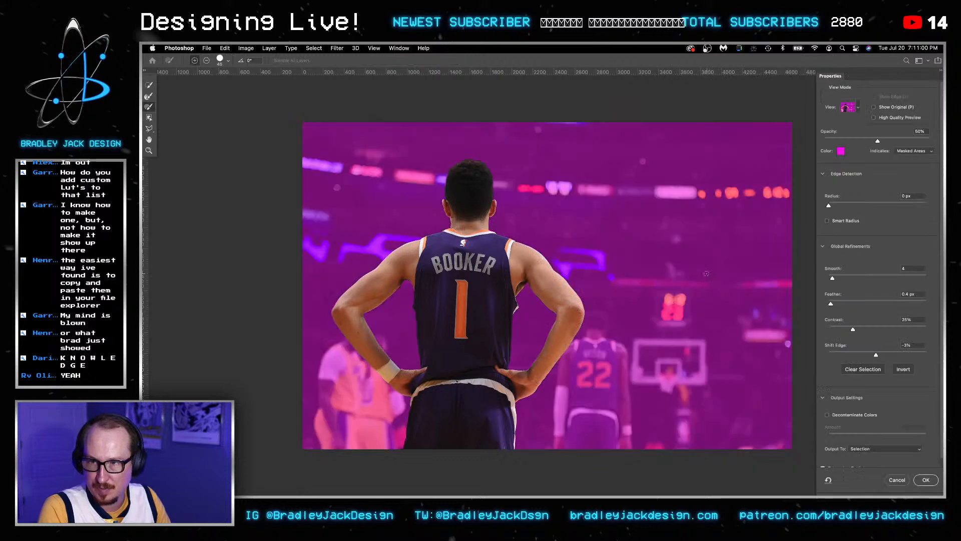
{"action": "scroll", "coordinate": [392, 292], "scroll_direction": "up", "scroll_amount": 5}
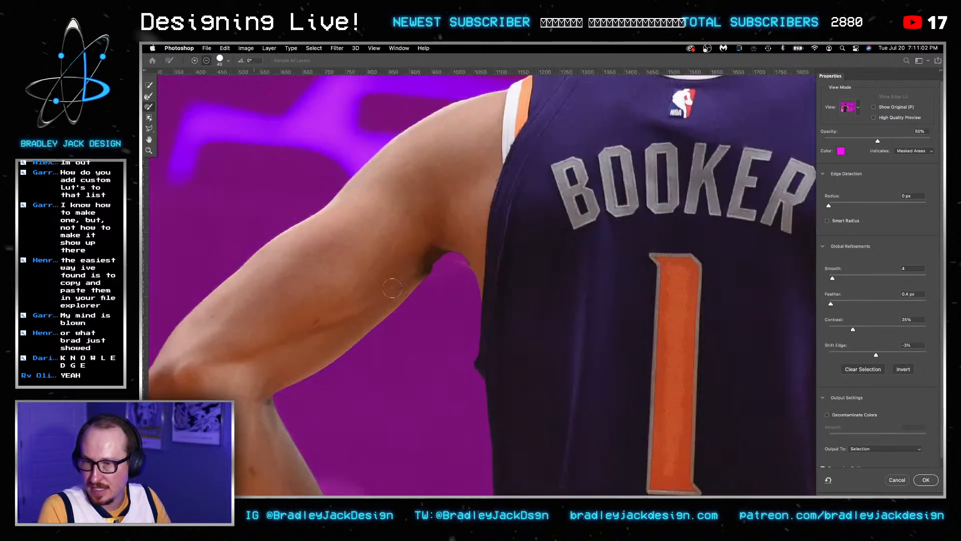
{"action": "mouse_move", "coordinate": [466, 254]}
{"action": "left_mouse_down"}
{"action": "mouse_move", "coordinate": [474, 259]}
{"action": "mouse_move", "coordinate": [441, 278]}
{"action": "left_mouse_up"}
{"action": "key", "text": "alt"}
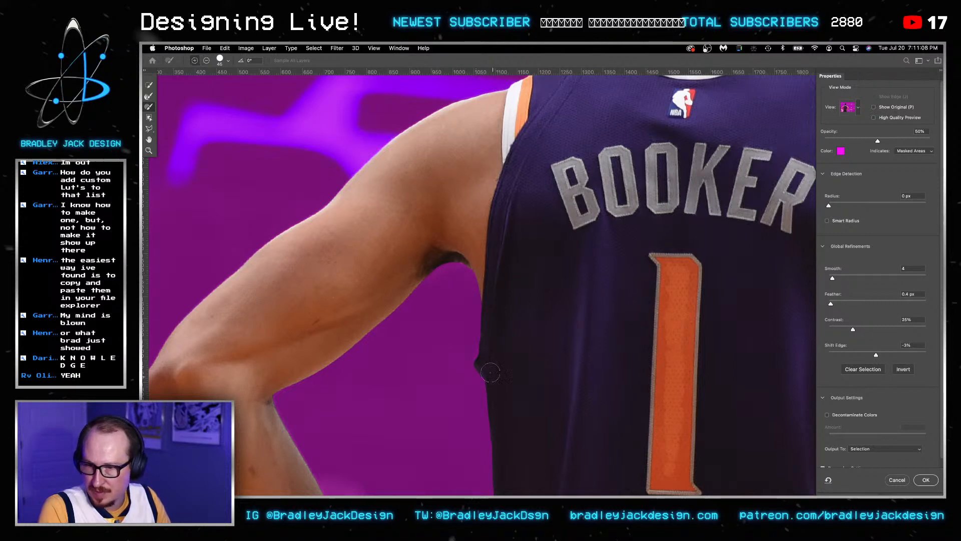
Refine the selection around the player's hair with the Refine Edge brush.
{"action": "key", "text": "space"}
{"action": "left_click_drag", "start_coordinate": [550, 211], "coordinate": [474, 420]}
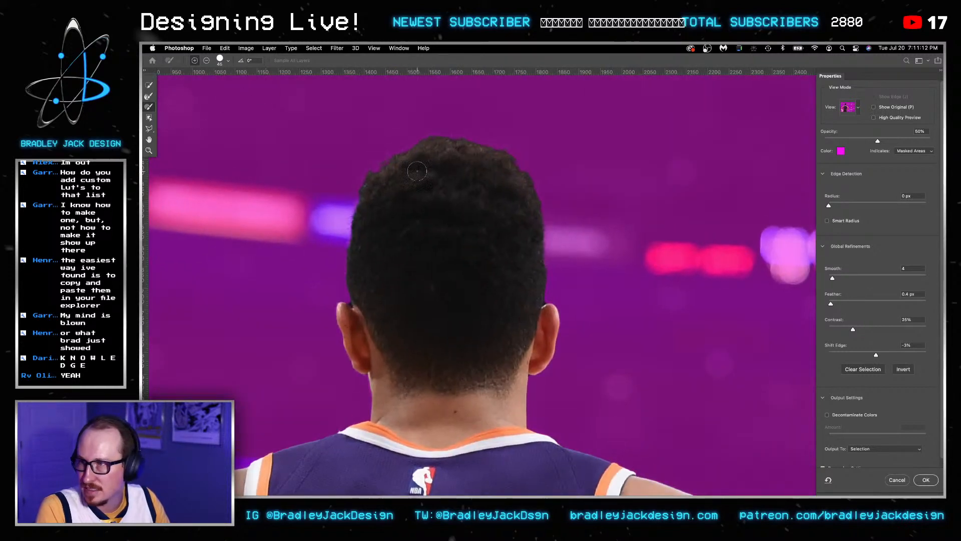
{"action": "left_click", "coordinate": [149, 100]}
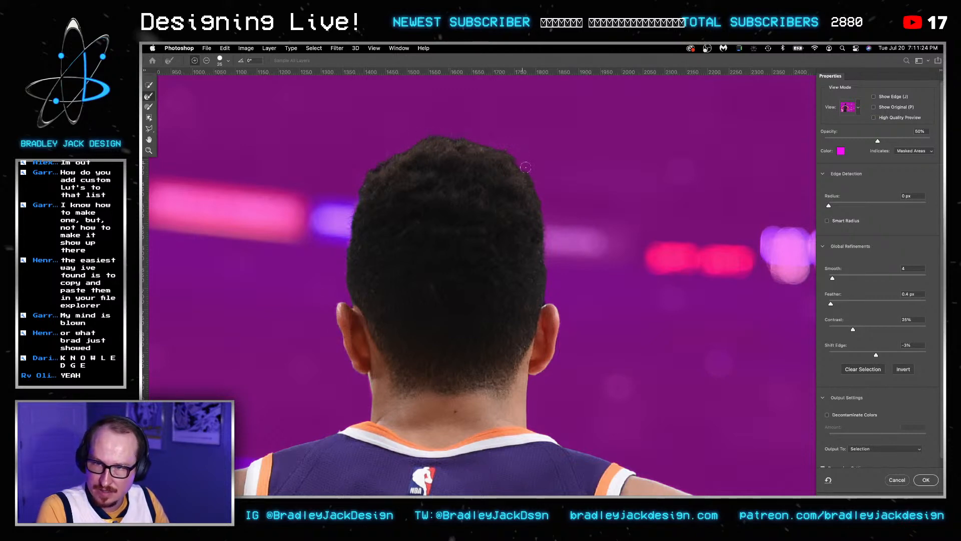
Clean up the selection along the player's right arm with the Brush, painting the upper edge of the right hand back in.
{"action": "left_click_drag", "start_coordinate": [606, 304], "coordinate": [542, 197]}
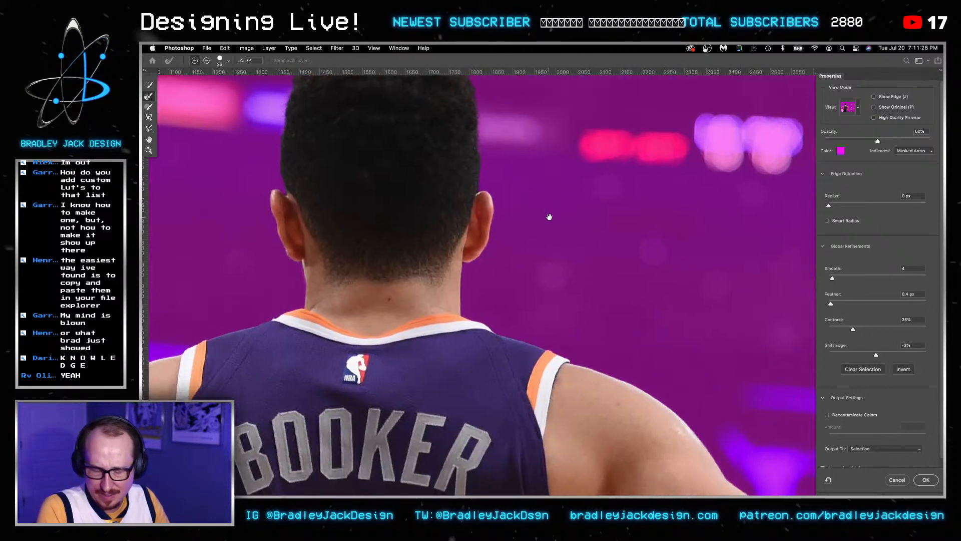
{"action": "left_click_drag", "start_coordinate": [605, 351], "coordinate": [465, 155]}
{"action": "left_click_drag", "start_coordinate": [588, 307], "coordinate": [495, 173]}
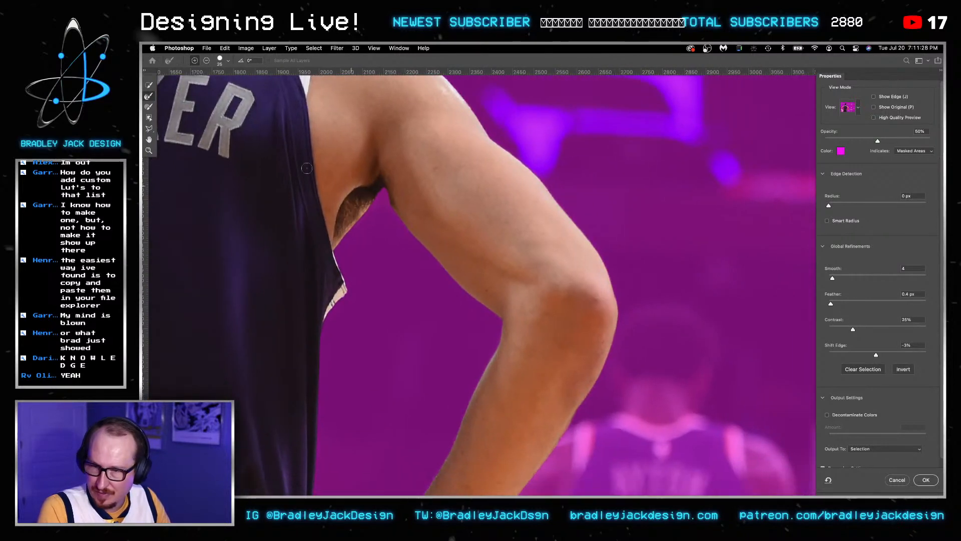
{"action": "left_click", "coordinate": [149, 106]}
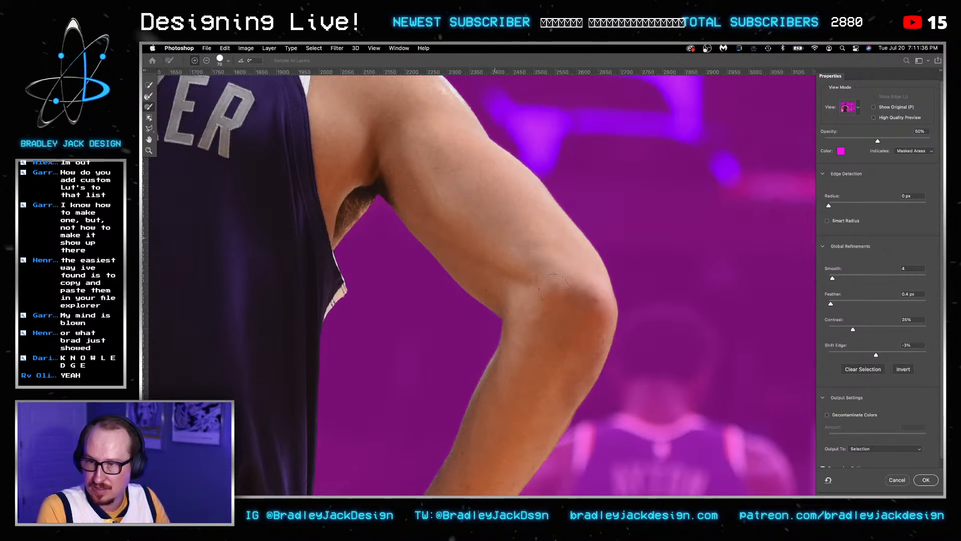
{"action": "scroll", "coordinate": [600, 218], "scroll_direction": "down", "scroll_amount": 10}
{"action": "scroll", "coordinate": [601, 218], "scroll_direction": "left", "scroll_amount": 5}
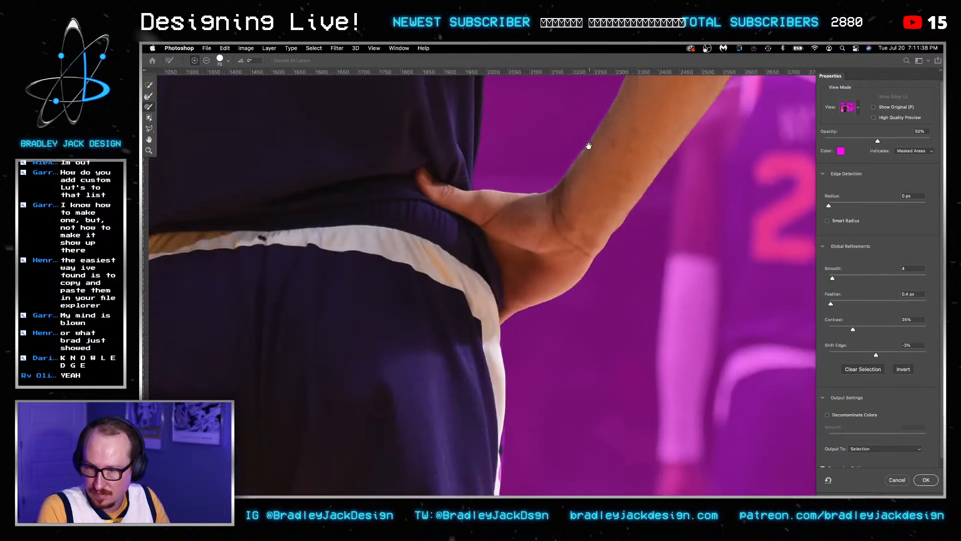
{"action": "scroll", "coordinate": [486, 192], "scroll_direction": "up", "scroll_amount": 2}
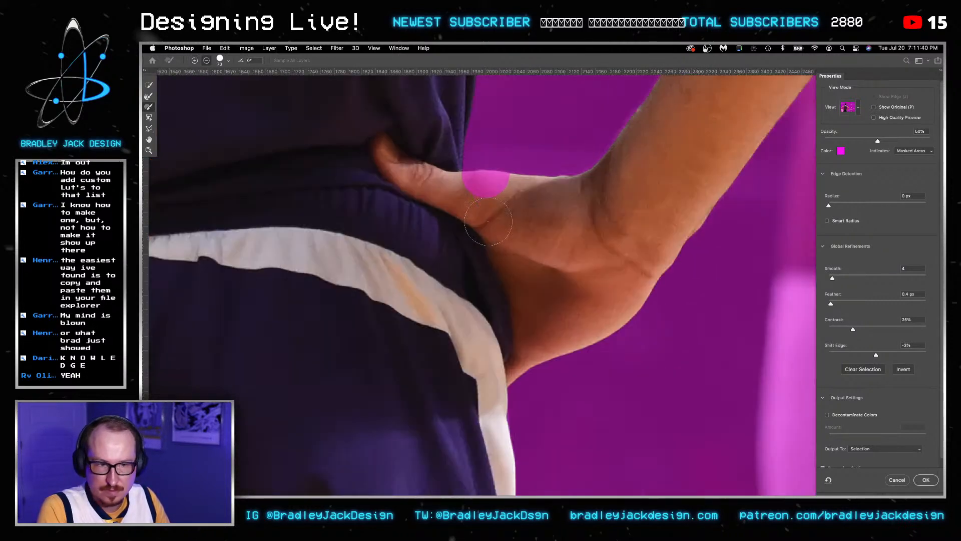
{"action": "key", "text": "["}
{"action": "left_click", "coordinate": [493, 191]}
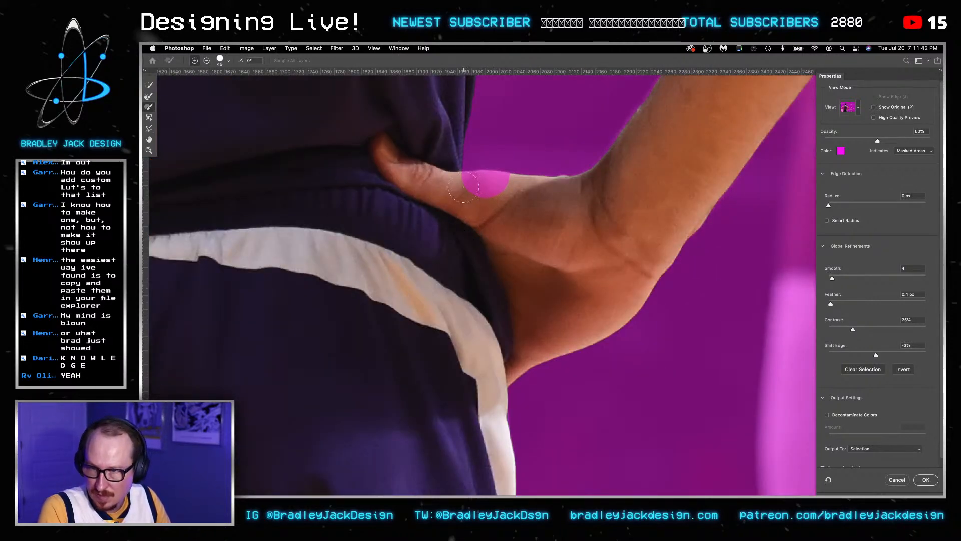
{"action": "left_click_drag", "start_coordinate": [467, 192], "coordinate": [499, 189]}
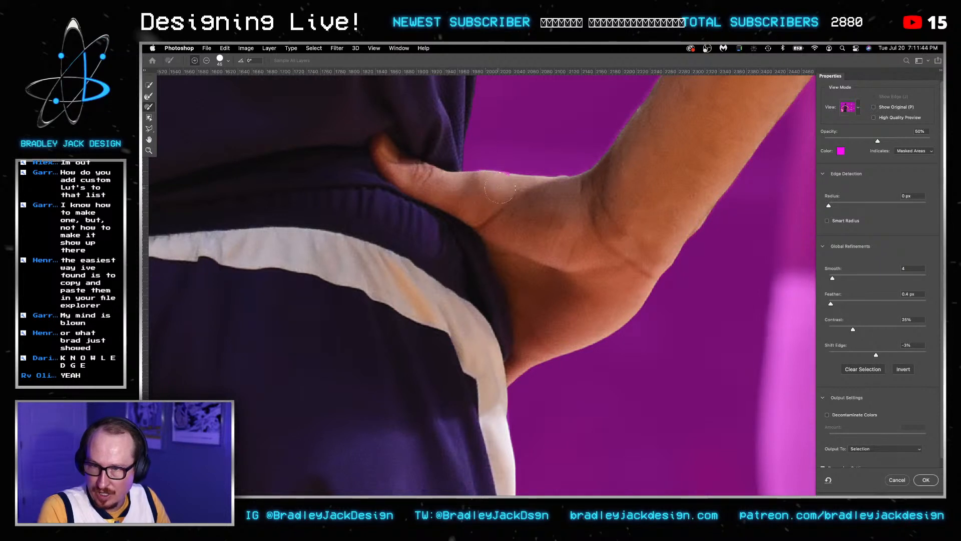
Refine the inner edge of the player's right forearm with a smaller Refine Edge brush.
{"action": "left_click_drag", "start_coordinate": [494, 308], "coordinate": [359, 378]}
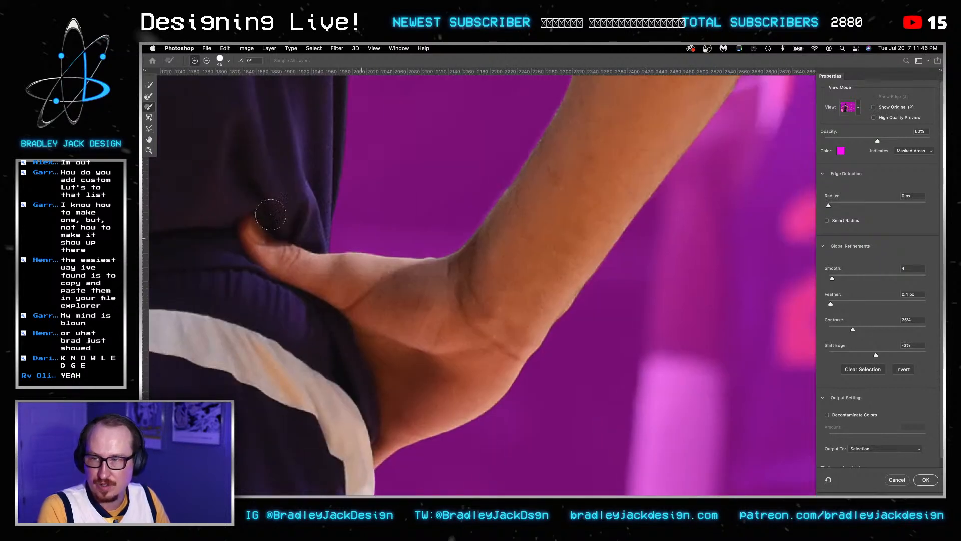
{"action": "key", "text": "["}
{"action": "key", "text": "["}
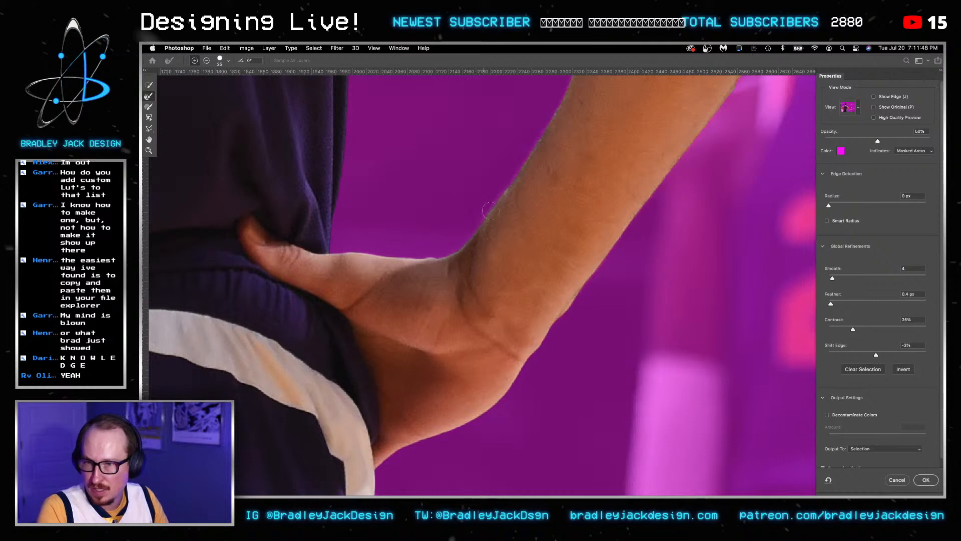
{"action": "mouse_move", "coordinate": [554, 150]}
{"action": "left_mouse_down"}
{"action": "mouse_move", "coordinate": [515, 150]}
{"action": "mouse_move", "coordinate": [538, 150]}
{"action": "left_mouse_up"}
{"action": "left_click_drag", "start_coordinate": [555, 150], "coordinate": [512, 266]}
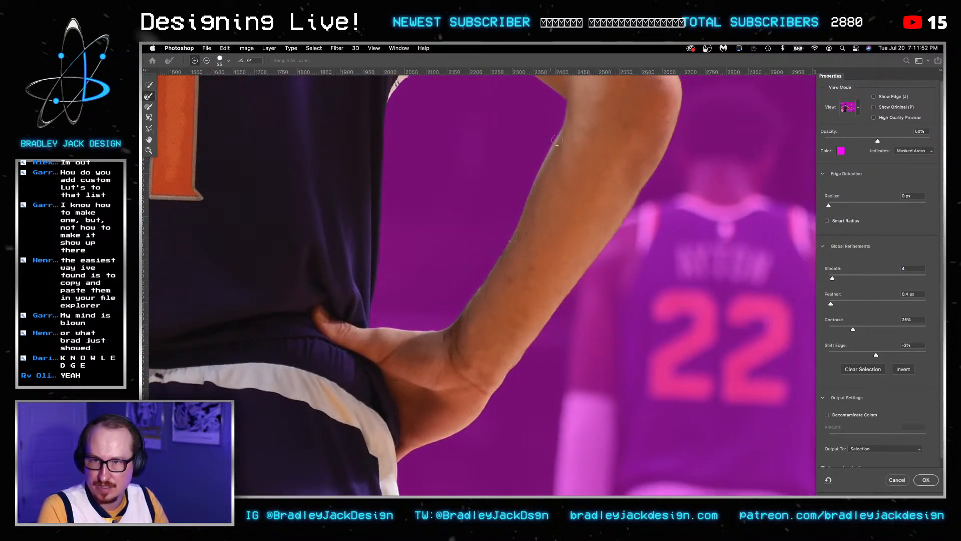
Touch up the selection with the Brush along the side edge of the player's shorts.
{"action": "left_click", "coordinate": [150, 107]}
{"action": "left_click_drag", "start_coordinate": [390, 375], "coordinate": [417, 174]}
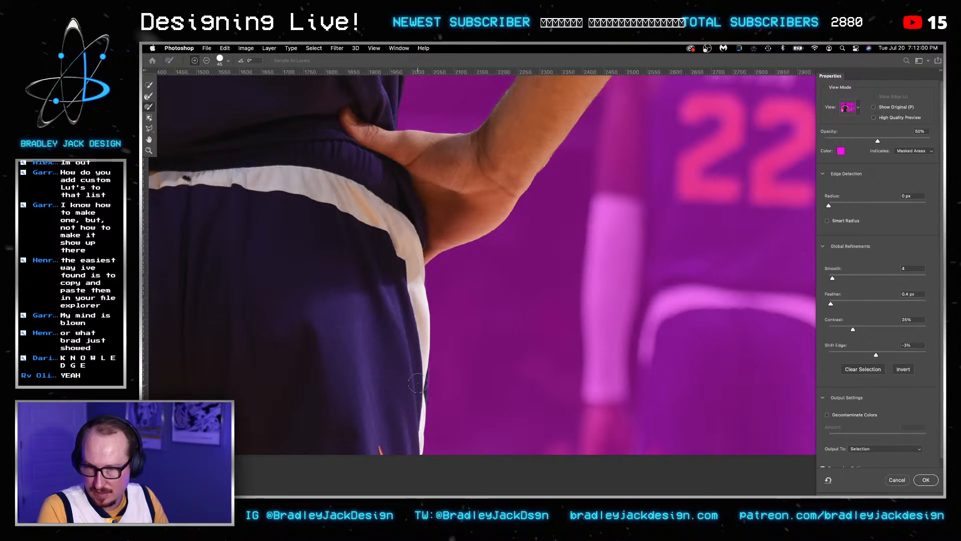
{"action": "left_click_drag", "start_coordinate": [241, 330], "coordinate": [531, 338]}
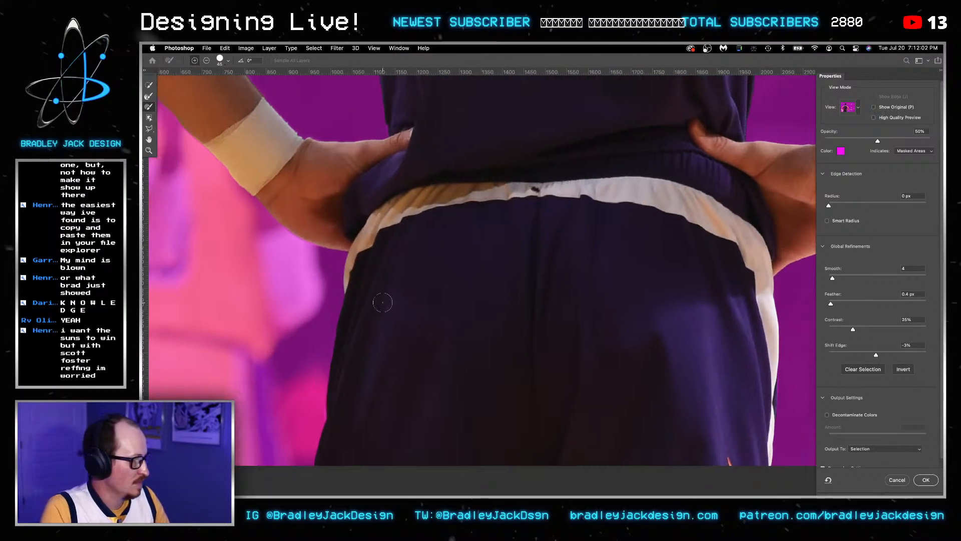
Refine the selection edge along the player's left forearm and wristband, using the Refine Edge brush and the Brush.
{"action": "mouse_move", "coordinate": [370, 247]}
{"action": "left_mouse_down"}
{"action": "mouse_move", "coordinate": [500, 401]}
{"action": "mouse_move", "coordinate": [506, 434]}
{"action": "left_mouse_up"}
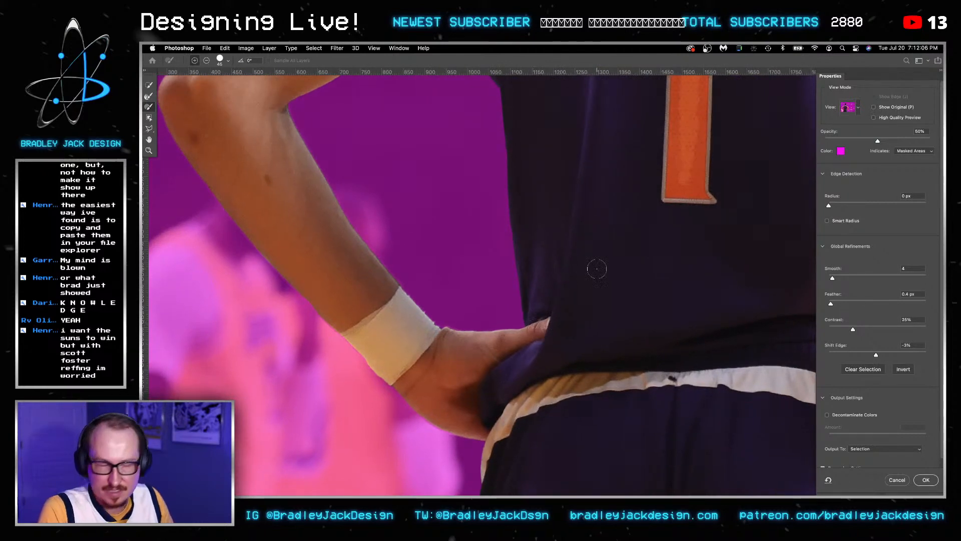
{"action": "mouse_move", "coordinate": [466, 189]}
{"action": "left_mouse_down"}
{"action": "mouse_move", "coordinate": [541, 374]}
{"action": "mouse_move", "coordinate": [521, 245]}
{"action": "mouse_move", "coordinate": [550, 215]}
{"action": "left_mouse_up"}
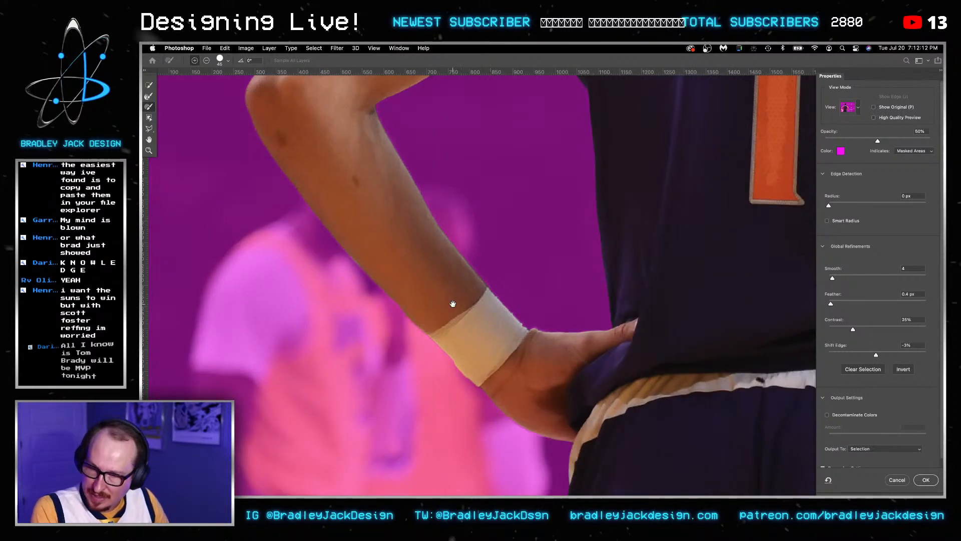
{"action": "left_click_drag", "start_coordinate": [413, 358], "coordinate": [453, 304]}
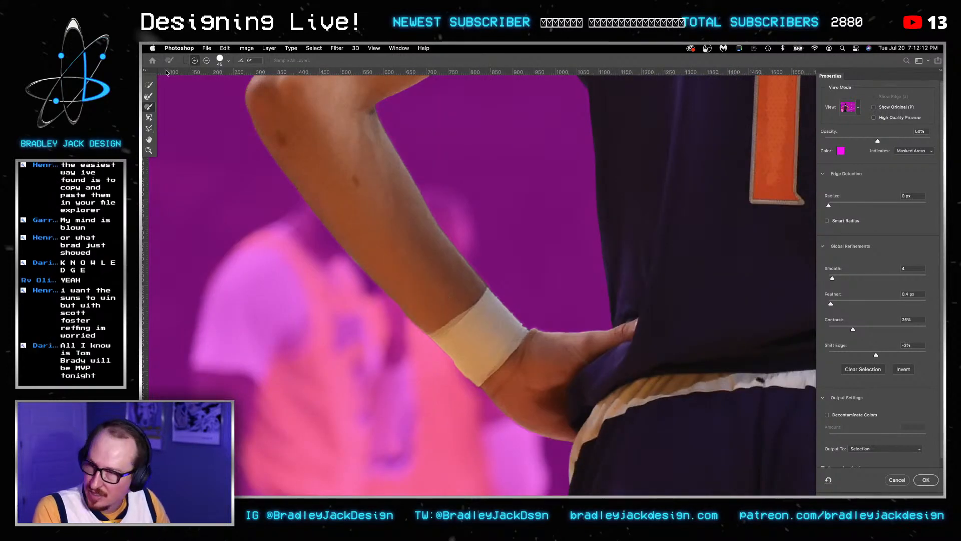
{"action": "key", "text": "r"}
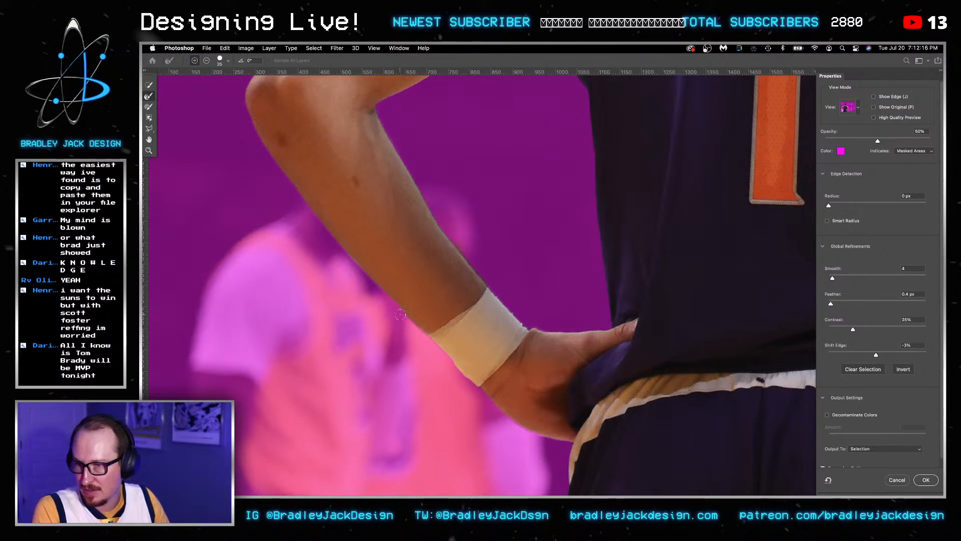
{"action": "key", "text": "b"}
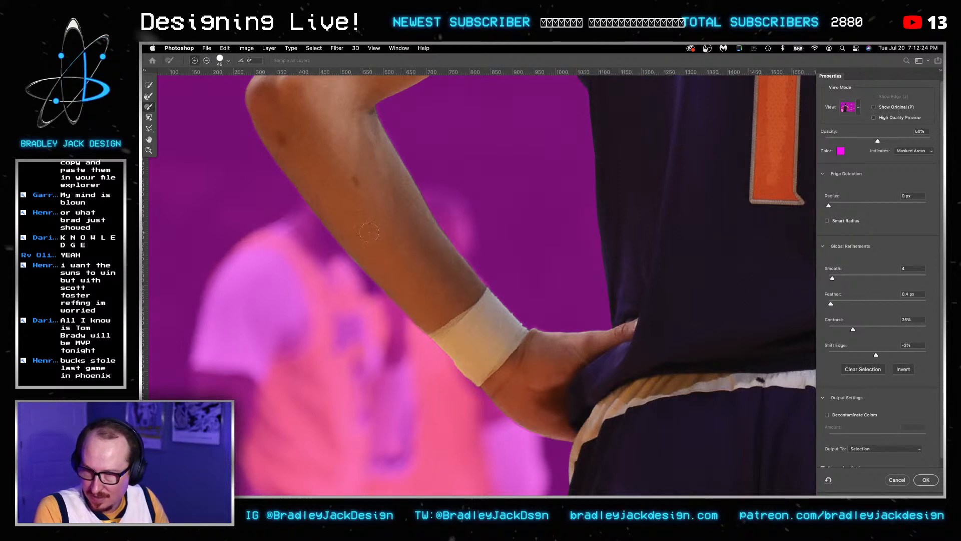
Accept the refined selection and turn it into a layer mask that hides the arena background.
{"action": "scroll", "coordinate": [495, 334], "scroll_direction": "down", "scroll_amount": 5}
{"action": "left_click_drag", "start_coordinate": [571, 255], "coordinate": [494, 329]}
{"action": "key", "text": "Return"}
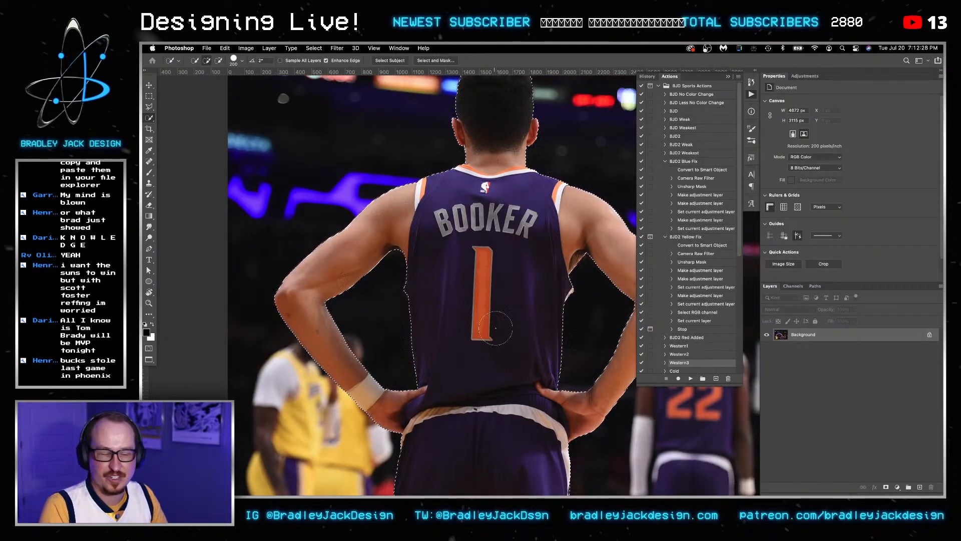
{"action": "left_click", "coordinate": [886, 487]}
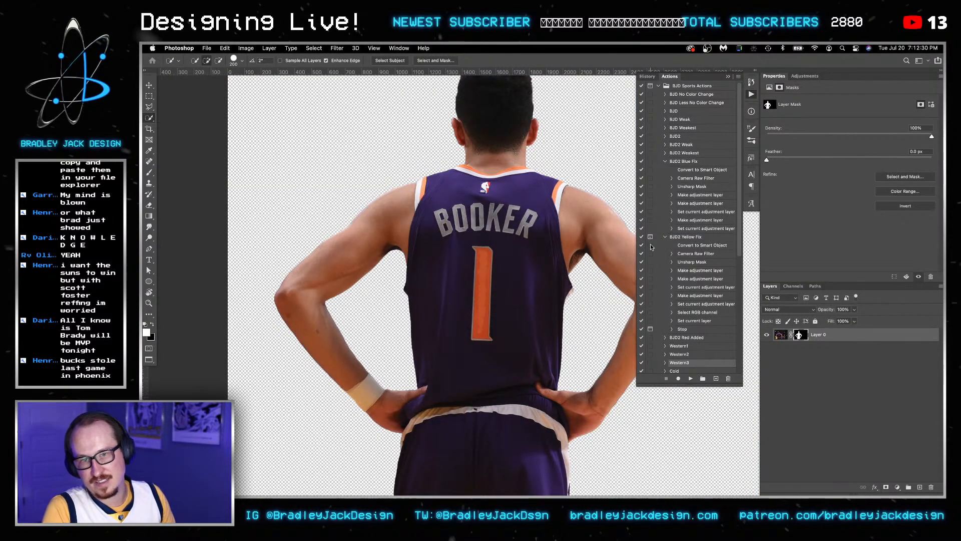
Try to save the masked cutout, including as 1233151382.0.psb in Large Document Format with layers.
{"action": "key", "text": "super+s"}
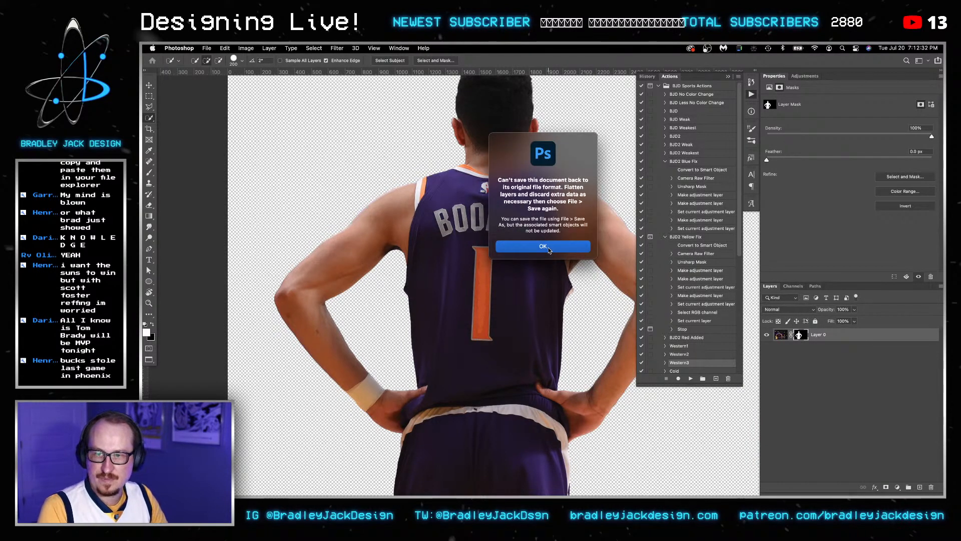
{"action": "left_click", "coordinate": [544, 247]}
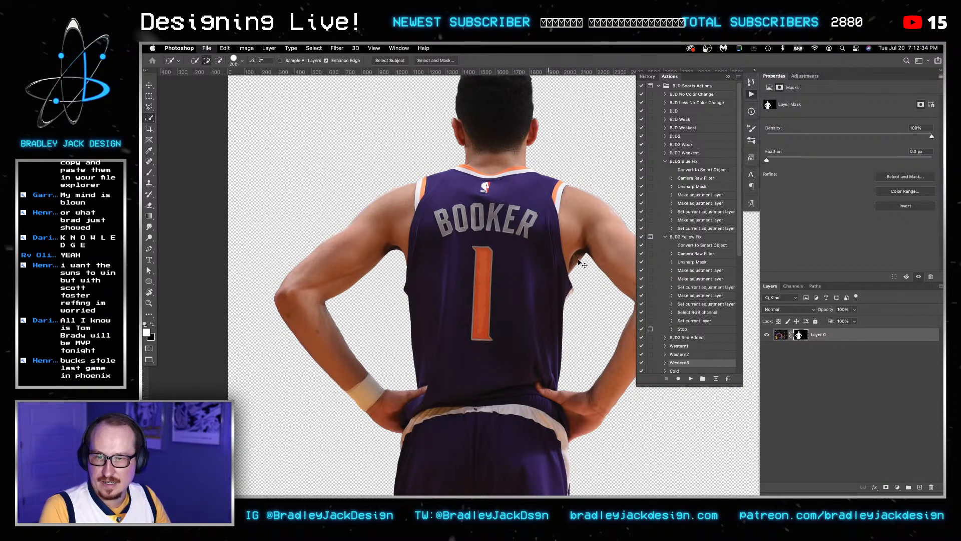
{"action": "key", "text": "super+shift+s"}
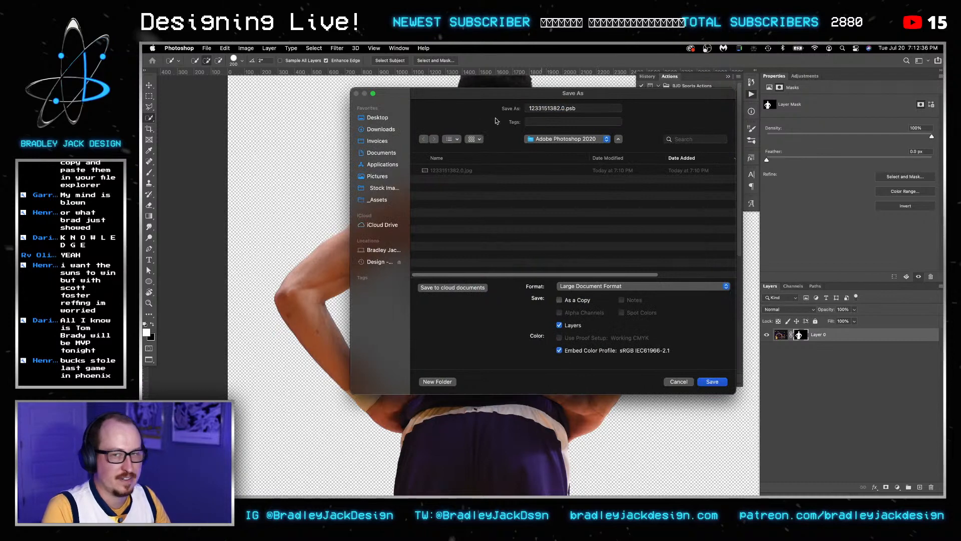
{"action": "key", "text": "Return"}
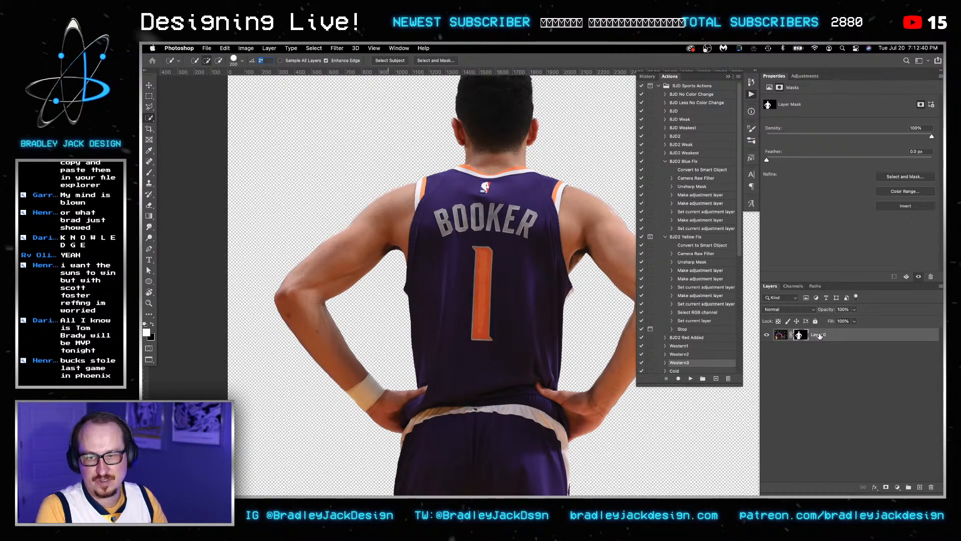
{"action": "scroll", "coordinate": [626, 245], "scroll_direction": "up", "scroll_amount": 3}
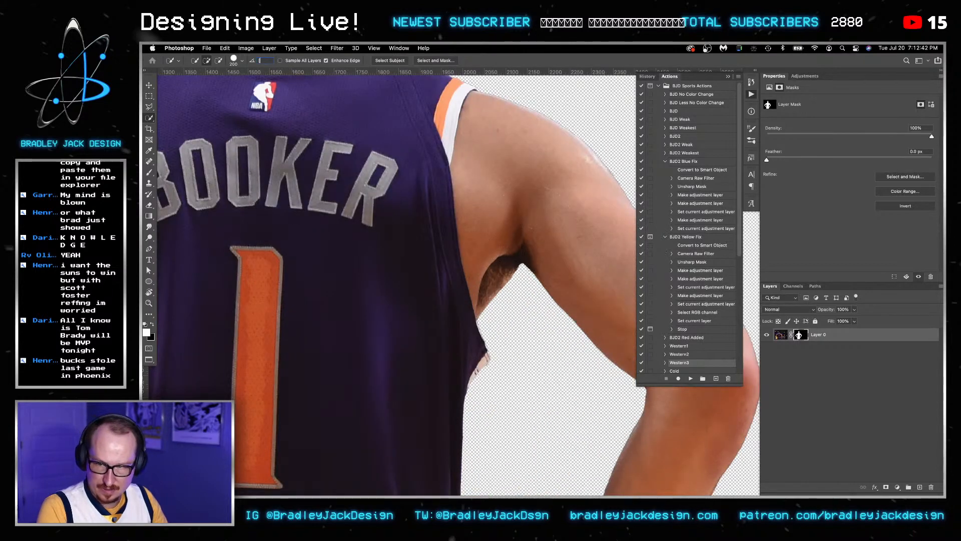
{"action": "key", "text": "Return"}
{"action": "left_click", "coordinate": [554, 229]}
{"action": "right_click", "coordinate": [553, 233]}
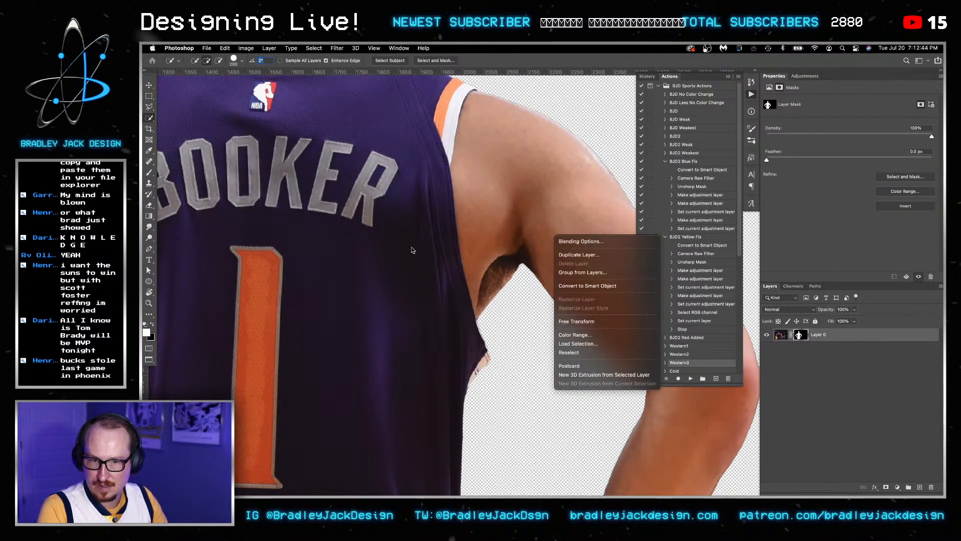
{"action": "left_click", "coordinate": [472, 223]}
{"action": "left_click_drag", "start_coordinate": [498, 218], "coordinate": [499, 218], "text": "ctrl+alt"}
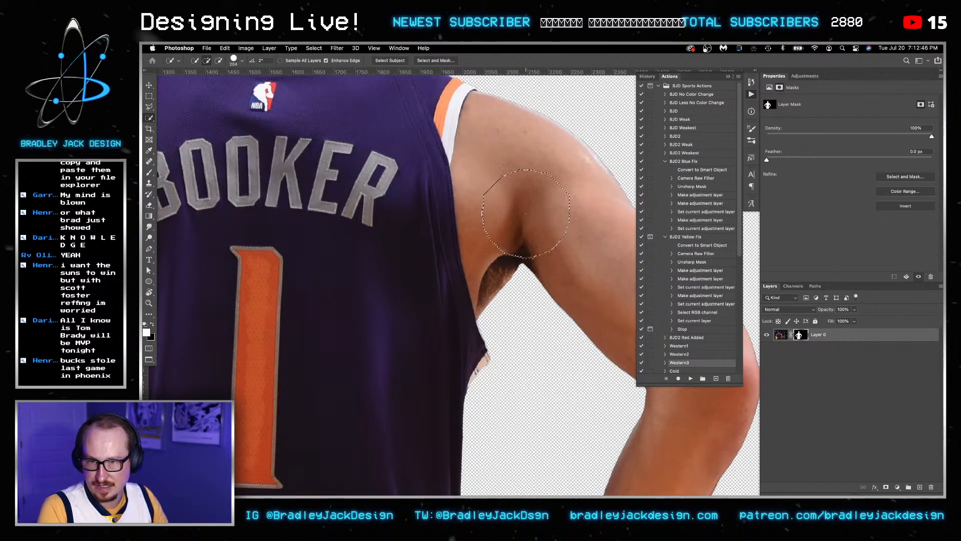
{"action": "left_click", "coordinate": [523, 223]}
{"action": "key", "text": "super+d"}
Set up a hard round Brush for the mask, with 100% hardness and a size of 175 px.
{"action": "key", "text": "b"}
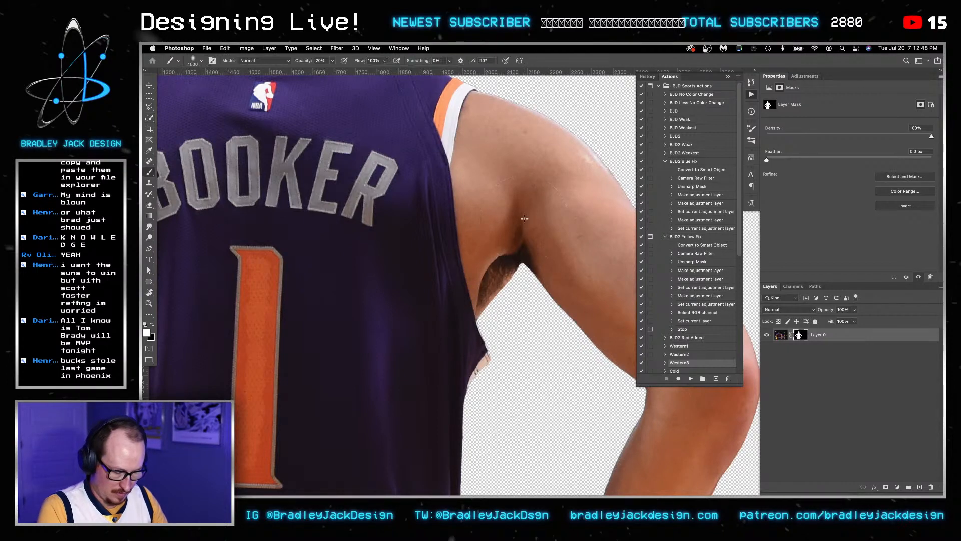
{"action": "right_click", "coordinate": [527, 228]}
{"action": "key", "text": "Escape"}
{"action": "key", "text": "["}
{"action": "key", "text": "["}
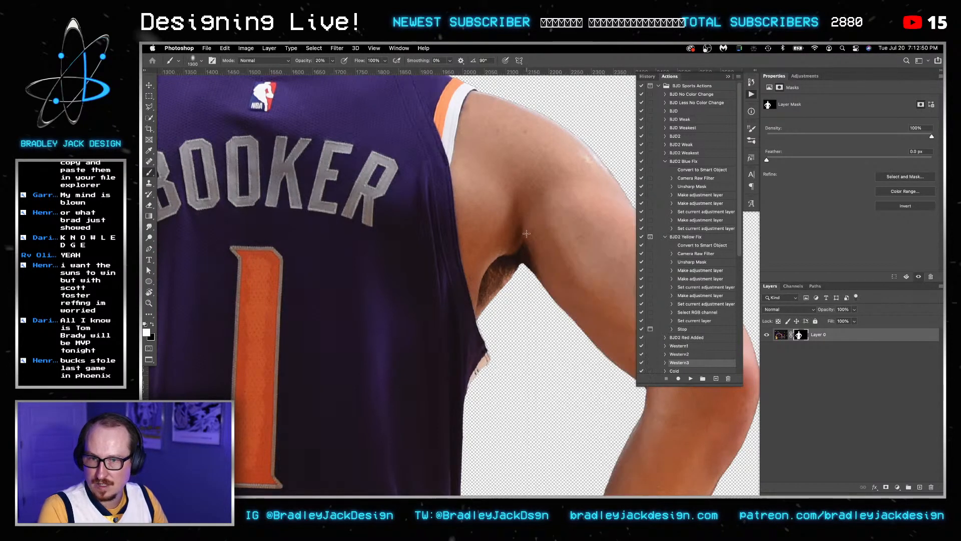
{"action": "left_click_drag", "start_coordinate": [527, 238], "coordinate": [654, 238]}
{"action": "right_click", "coordinate": [527, 238]}
{"action": "left_click", "coordinate": [564, 254]}
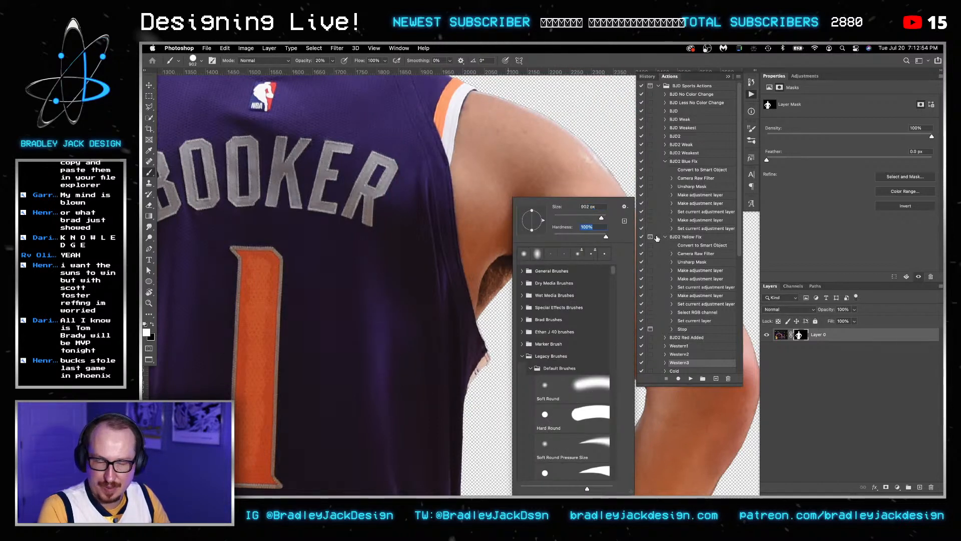
{"action": "key", "text": "Return"}
{"action": "key", "text": "["}
{"action": "key", "text": "["}
{"action": "key", "text": "["}
{"action": "key", "text": "["}
{"action": "key", "text": "["}
{"action": "key", "text": "["}
{"action": "key", "text": "["}
{"action": "key", "text": "["}
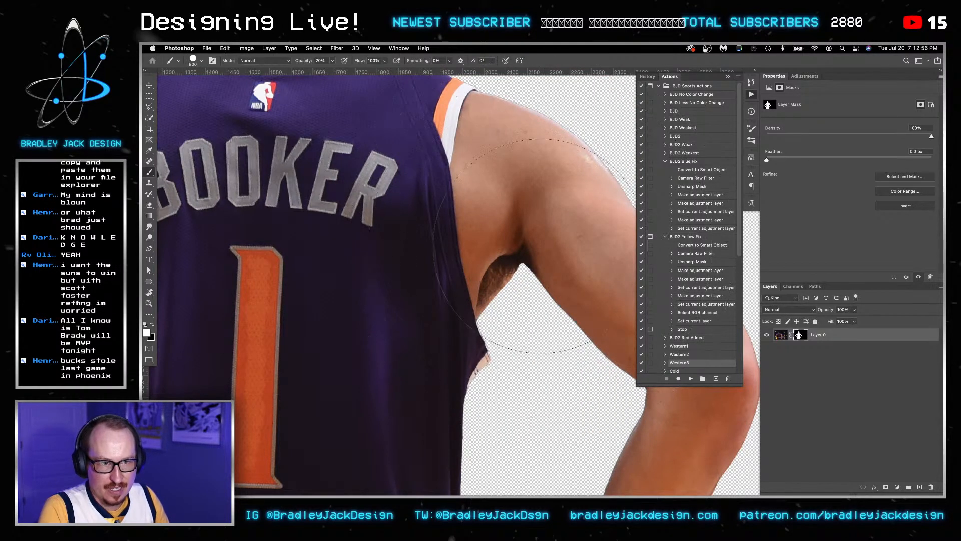
{"action": "key", "text": "["}
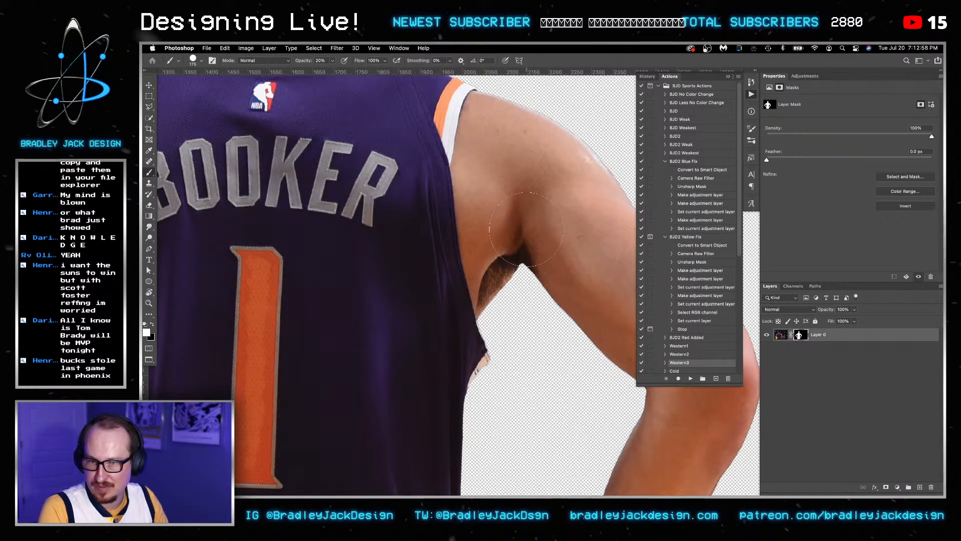
Touch up the layer mask around the player's armpit with the Brush, painting in white at 100% opacity.
{"action": "key", "text": "x"}
{"action": "left_click", "coordinate": [527, 231]}
{"action": "key", "text": "x"}
{"action": "left_click", "coordinate": [524, 230]}
{"action": "left_click", "coordinate": [521, 228]}
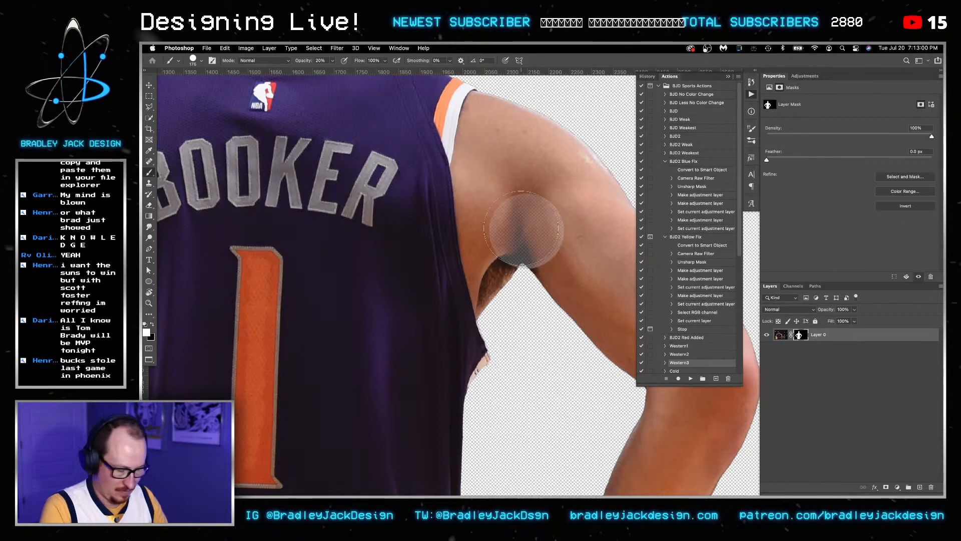
{"action": "key", "text": "0"}
{"action": "left_click", "coordinate": [521, 228]}
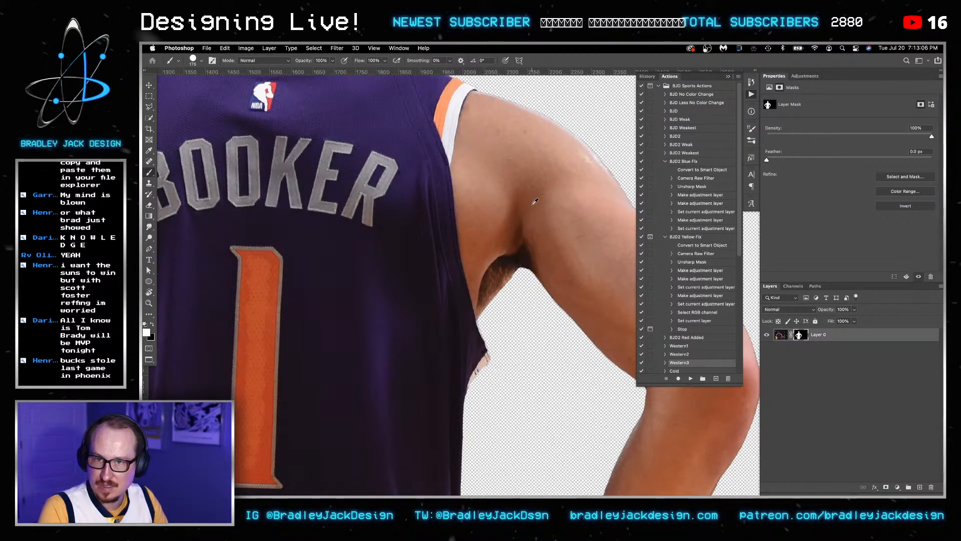
Replace the player smart object in the city composite with 1233151382.0.psb and nudge it to X 364 px, Y 1302 px.
{"action": "key", "text": "super+0"}
{"action": "key", "text": "super+minus"}
{"action": "key", "text": "v"}
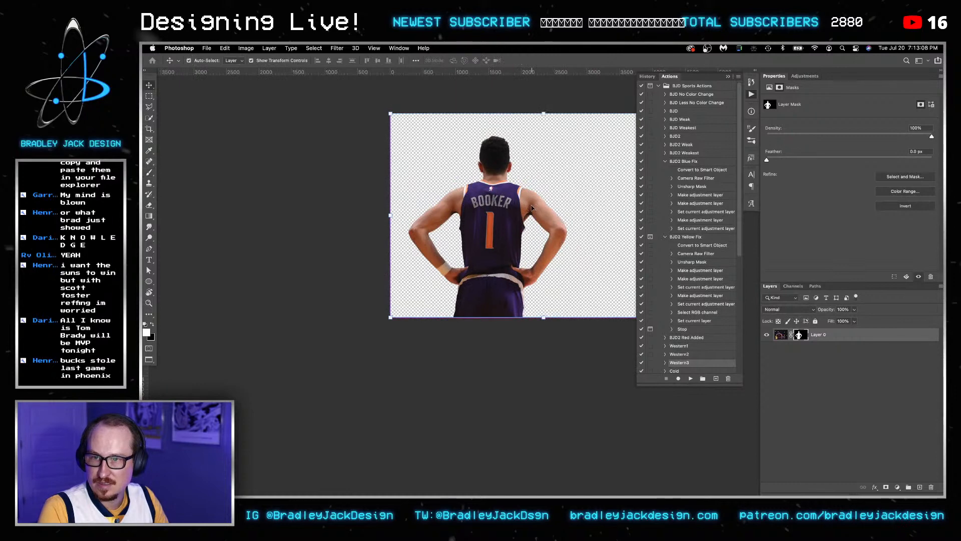
{"action": "key", "text": "super+grave"}
{"action": "right_click", "coordinate": [818, 350]}
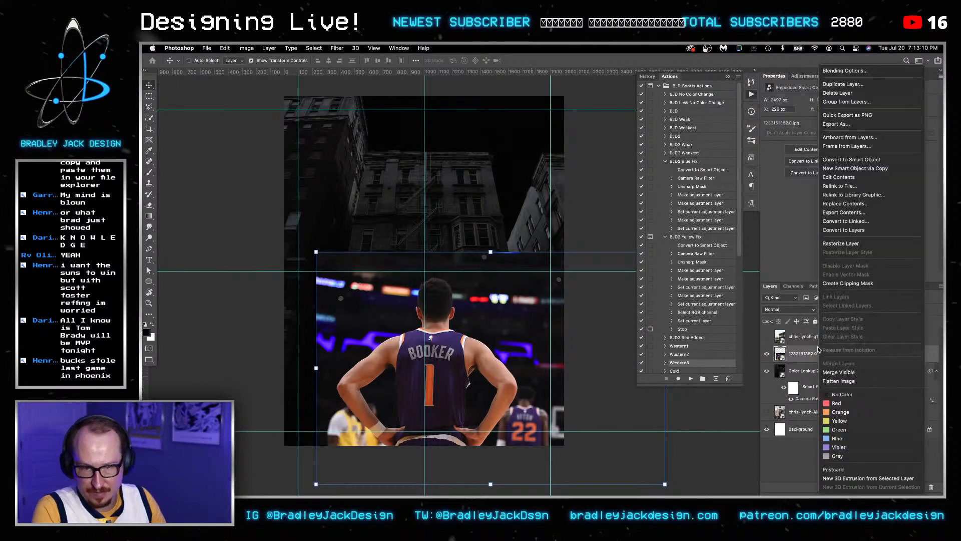
{"action": "right_click", "coordinate": [826, 351]}
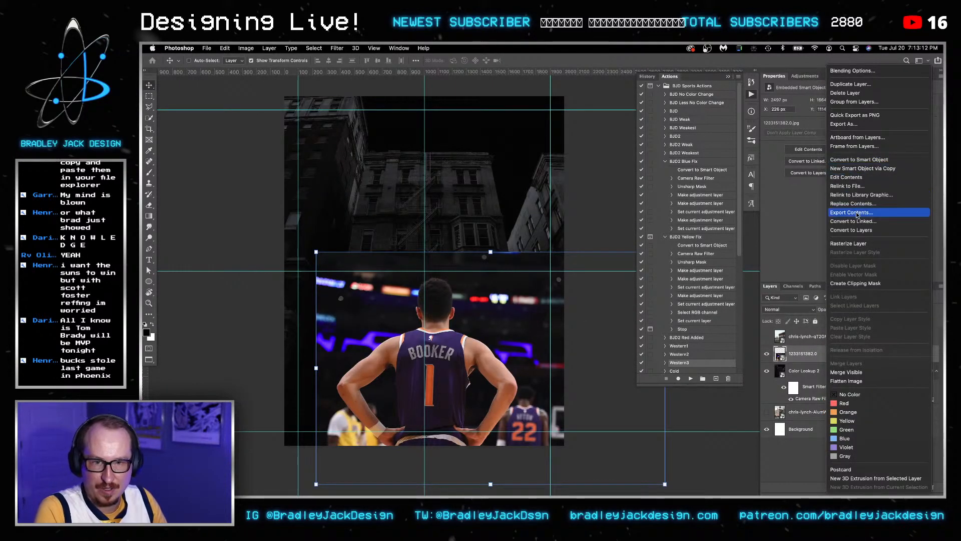
{"action": "left_click", "coordinate": [609, 182]}
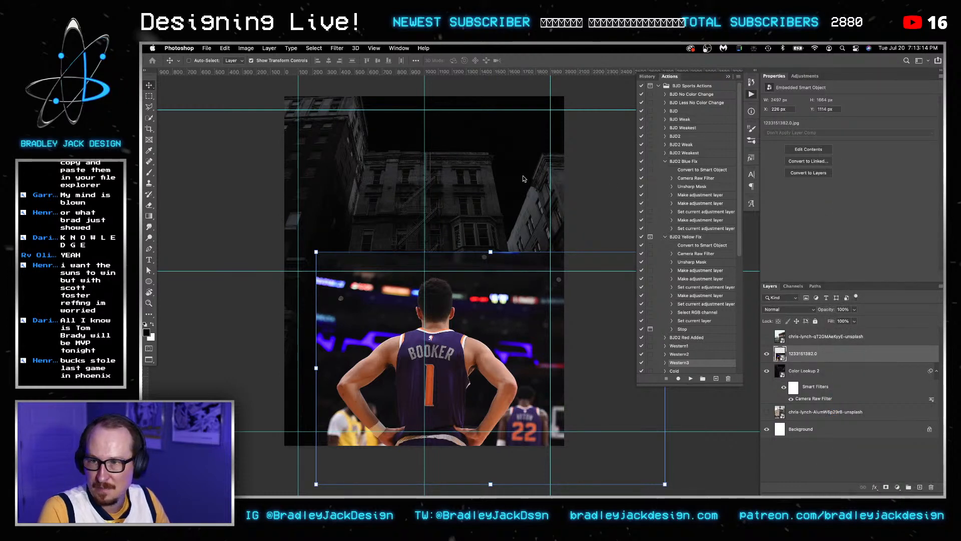
{"action": "key", "text": "super+shift+p"}
{"action": "left_click", "coordinate": [340, 122]}
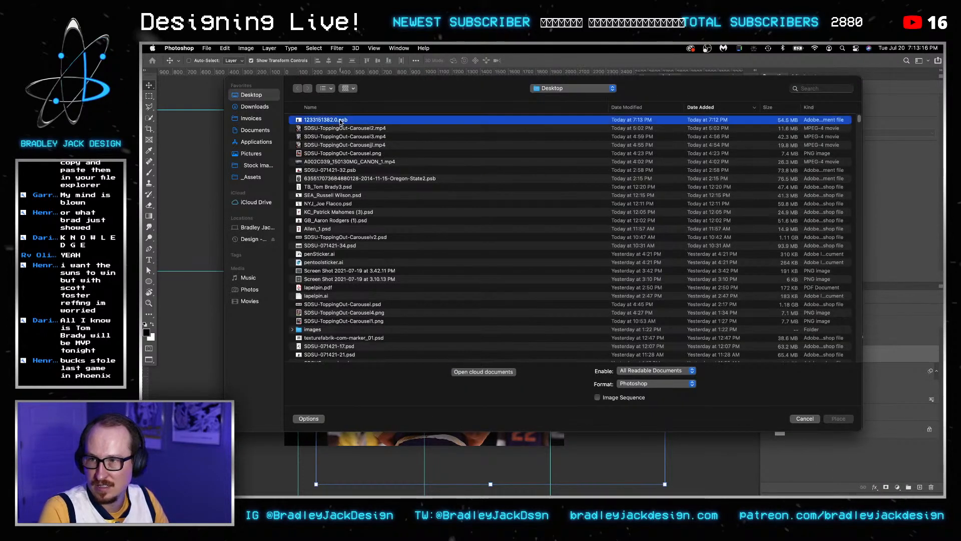
{"action": "double_click", "coordinate": [340, 121]}
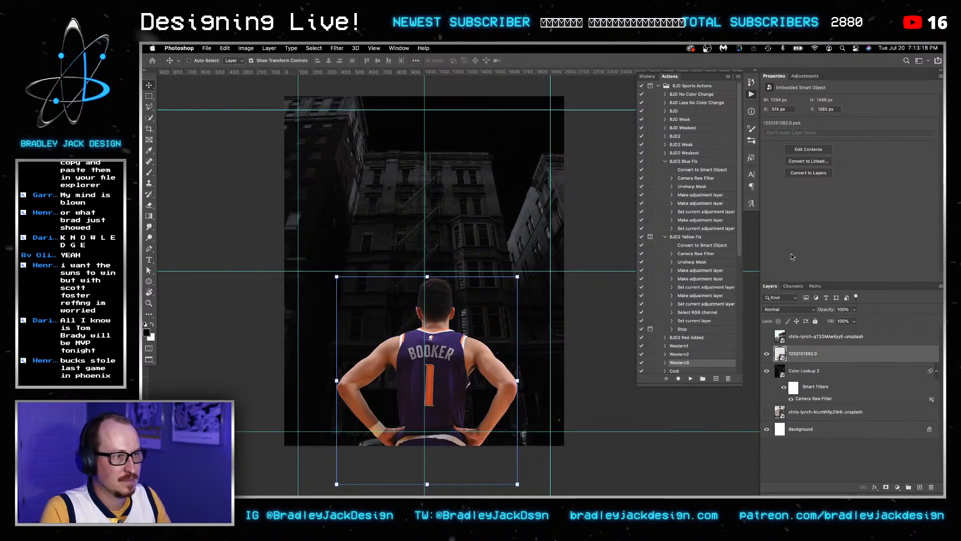
{"action": "key", "text": "shift+Left"}
{"action": "key", "text": "shift+Down"}
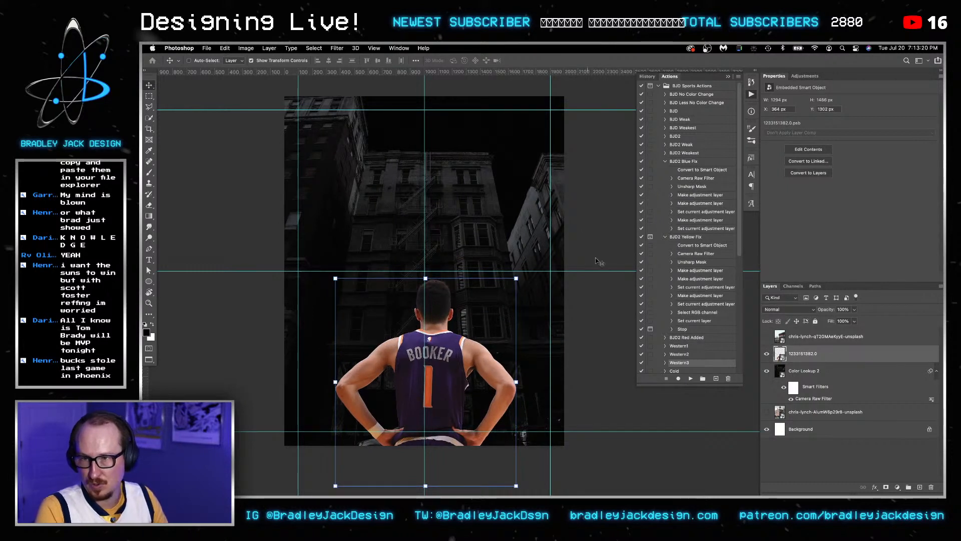
Enlarge the dark building layer Color Lookup 2 proportionally around its centre to about 113.64%.
{"action": "left_click", "coordinate": [803, 373]}
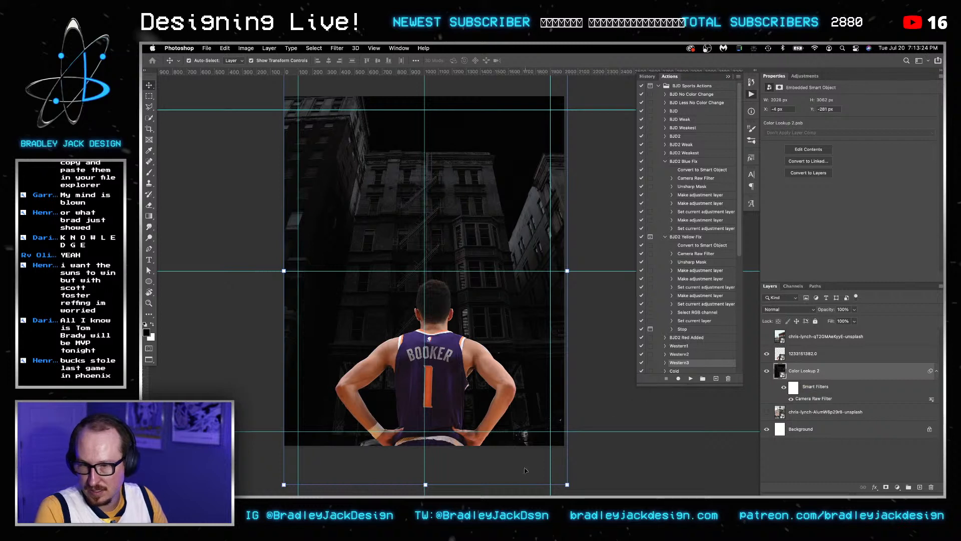
{"action": "key", "text": "super+t"}
{"action": "left_click_drag", "start_coordinate": [568, 484], "coordinate": [586, 491]}
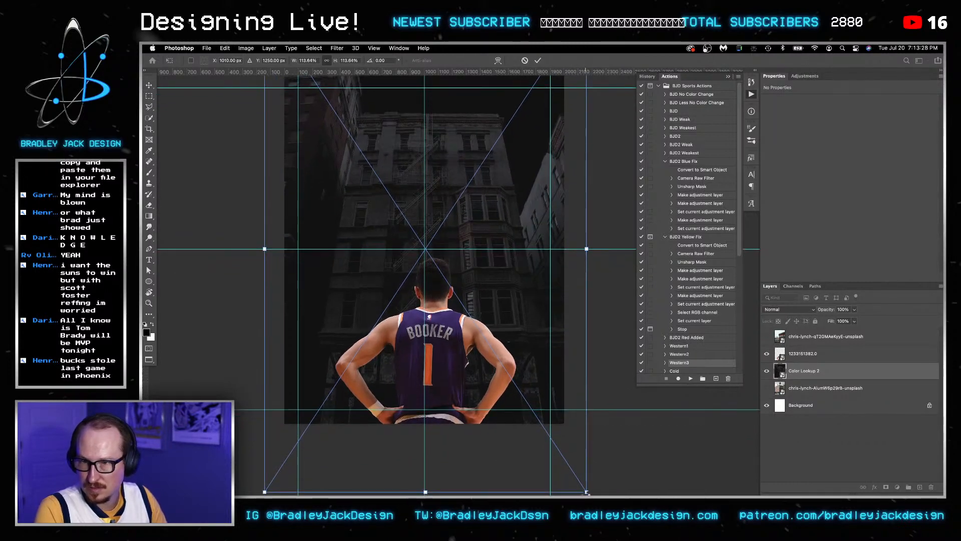
{"action": "scroll", "coordinate": [528, 309], "scroll_direction": "up", "scroll_amount": 1}
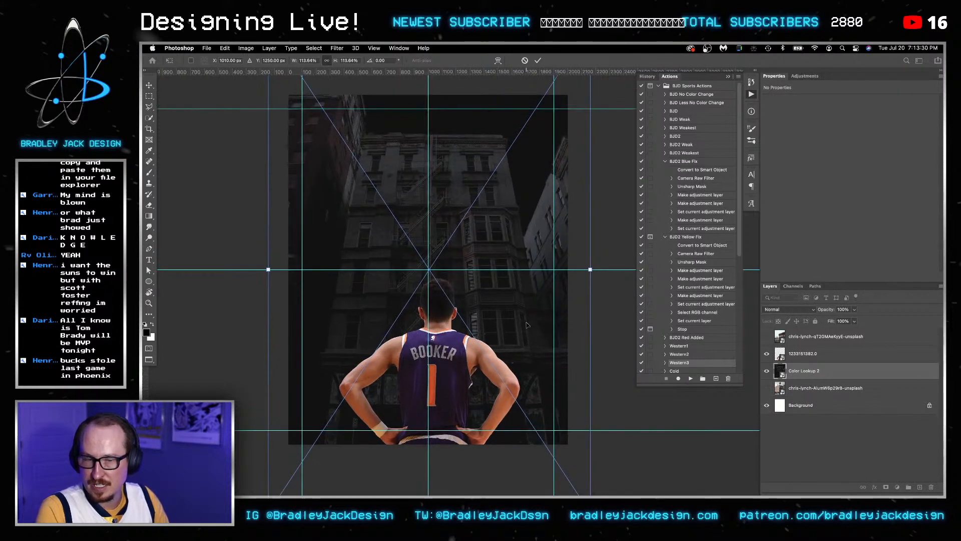
{"action": "key", "text": "Return"}
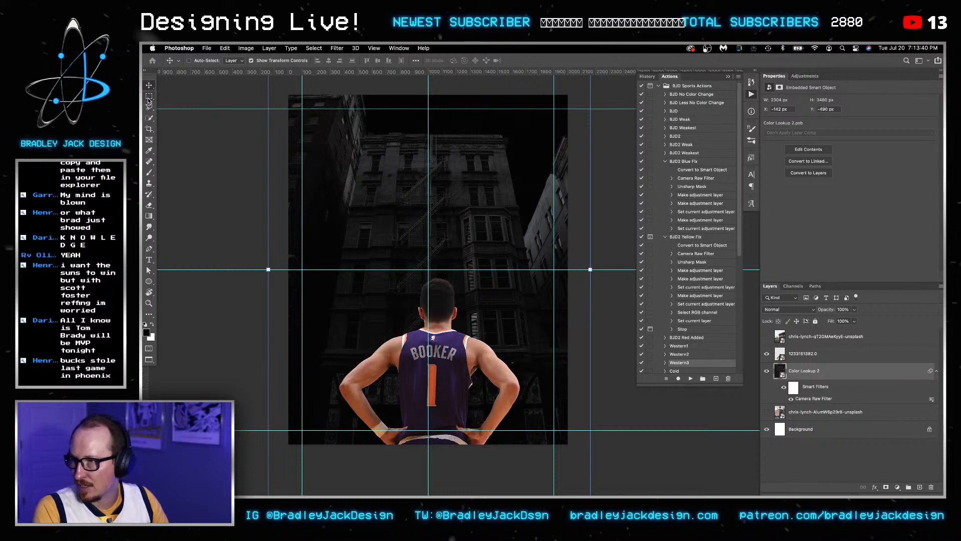
Nudge the player cutout layer left to centre it horizontally on the canvas.
{"action": "key", "text": "Tab"}
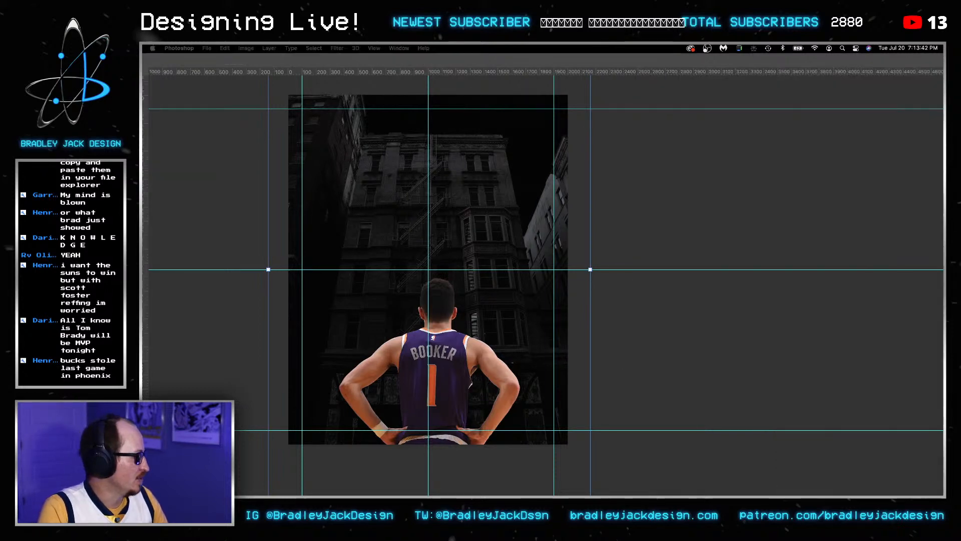
{"action": "key", "text": "Tab"}
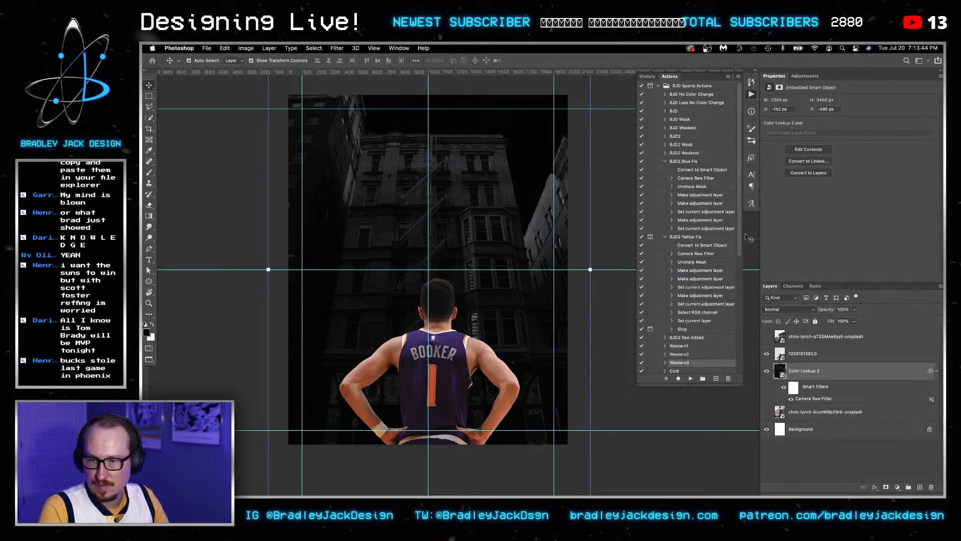
{"action": "left_click", "coordinate": [802, 359]}
{"action": "key", "text": "shift+Left"}
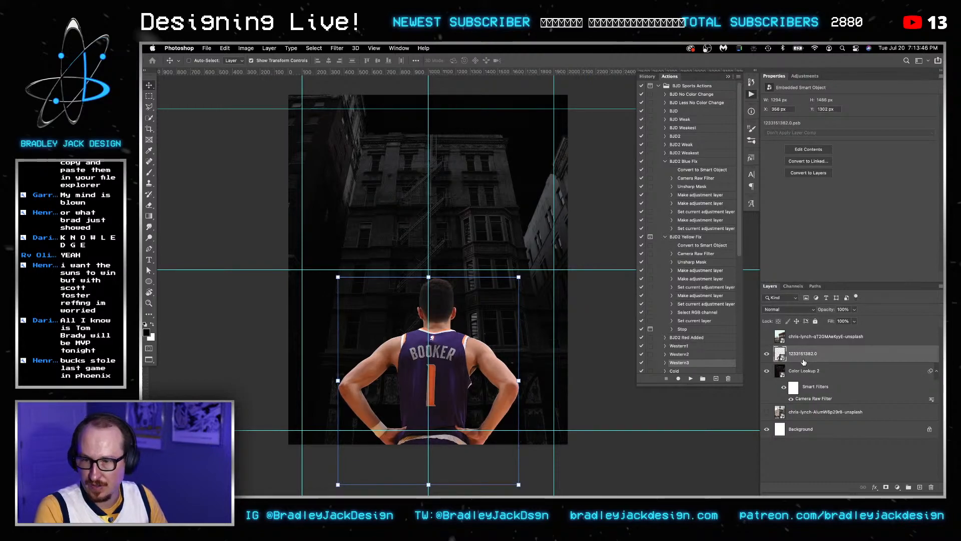
Switch to Safari and look through the Google Images results for "giannis antetokounmpo" for a suitable photo of the player.
{"action": "key", "text": "super+Tab"}
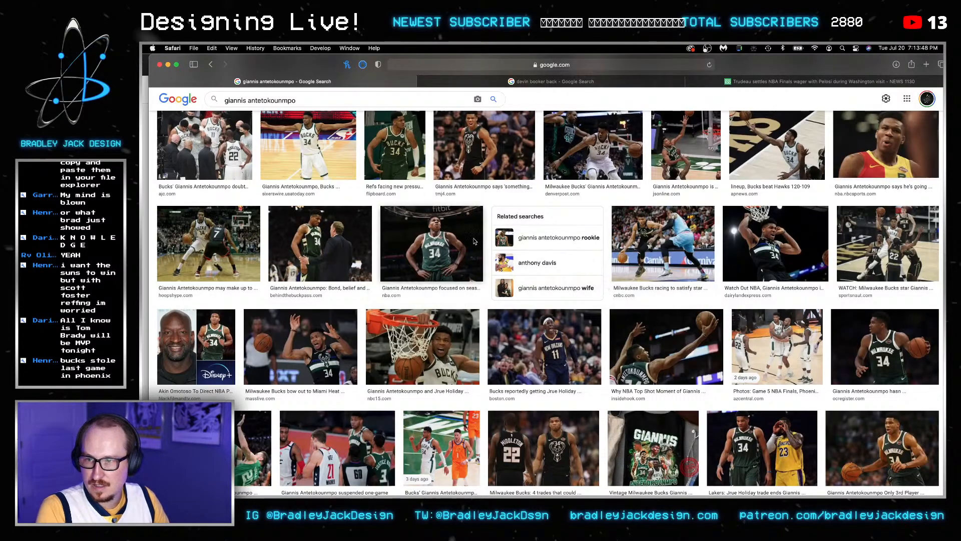
{"action": "scroll", "coordinate": [455, 236], "scroll_direction": "up", "scroll_amount": 5}
{"action": "scroll", "coordinate": [455, 237], "scroll_direction": "up", "scroll_amount": 5}
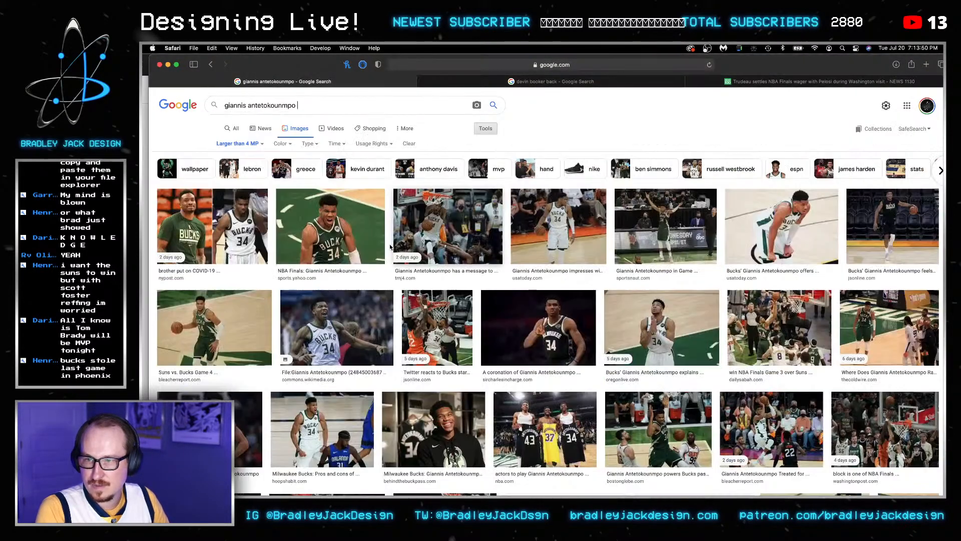
{"action": "left_click", "coordinate": [283, 112]}
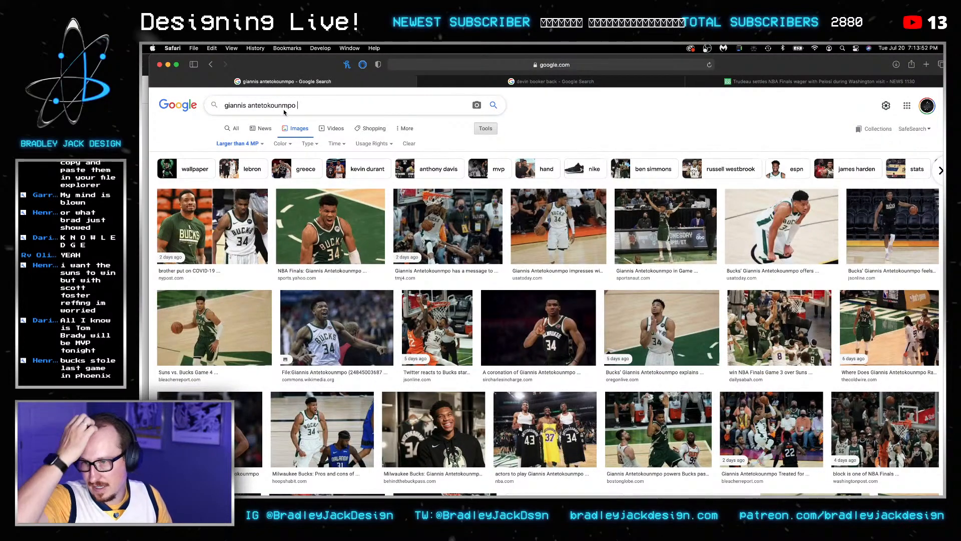
{"action": "scroll", "coordinate": [408, 248], "scroll_direction": "down", "scroll_amount": 3}
{"action": "scroll", "coordinate": [408, 248], "scroll_direction": "down", "scroll_amount": 10}
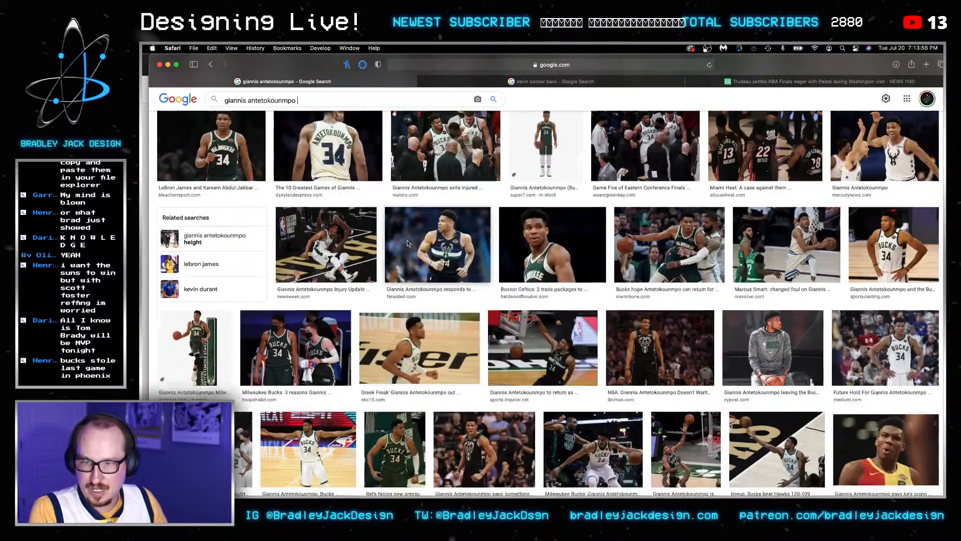
{"action": "scroll", "coordinate": [408, 250], "scroll_direction": "up", "scroll_amount": 5}
{"action": "scroll", "coordinate": [409, 264], "scroll_direction": "up", "scroll_amount": 5}
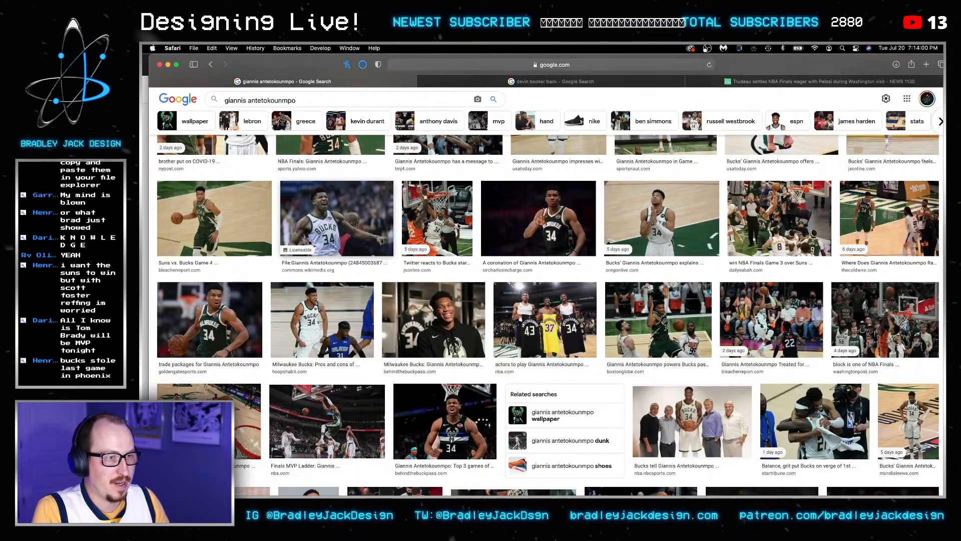
{"action": "scroll", "coordinate": [452, 226], "scroll_direction": "down", "scroll_amount": 5}
{"action": "scroll", "coordinate": [450, 228], "scroll_direction": "down", "scroll_amount": 10}
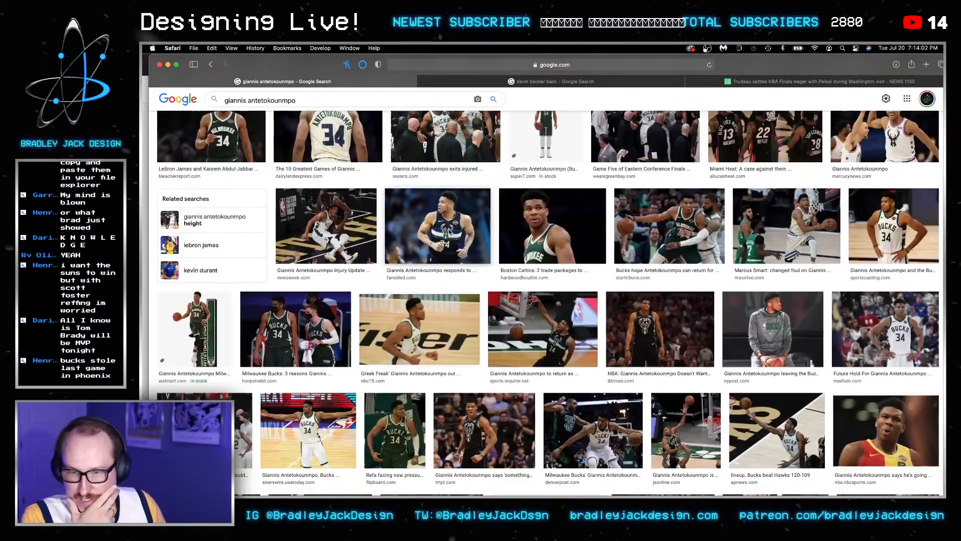
{"action": "scroll", "coordinate": [450, 232], "scroll_direction": "down", "scroll_amount": 1}
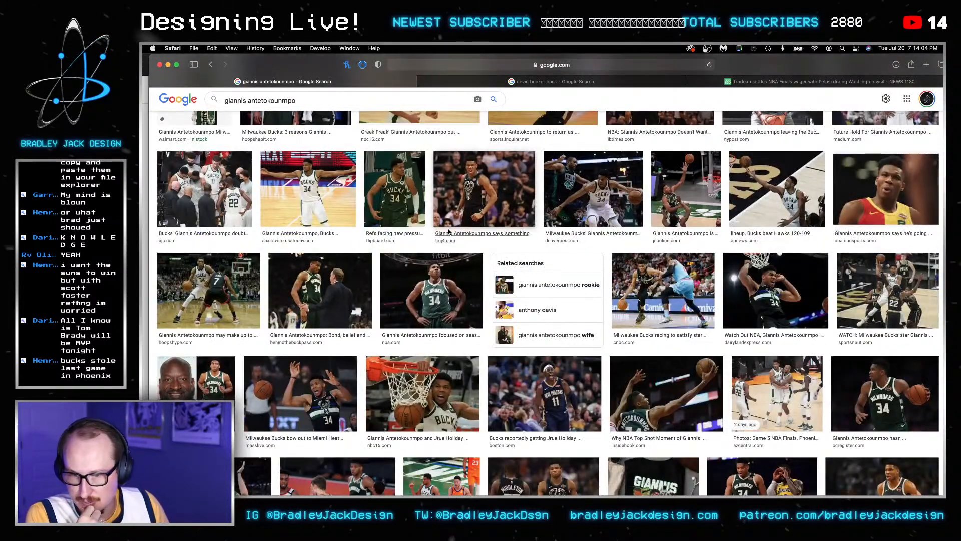
{"action": "scroll", "coordinate": [448, 231], "scroll_direction": "down", "scroll_amount": 6}
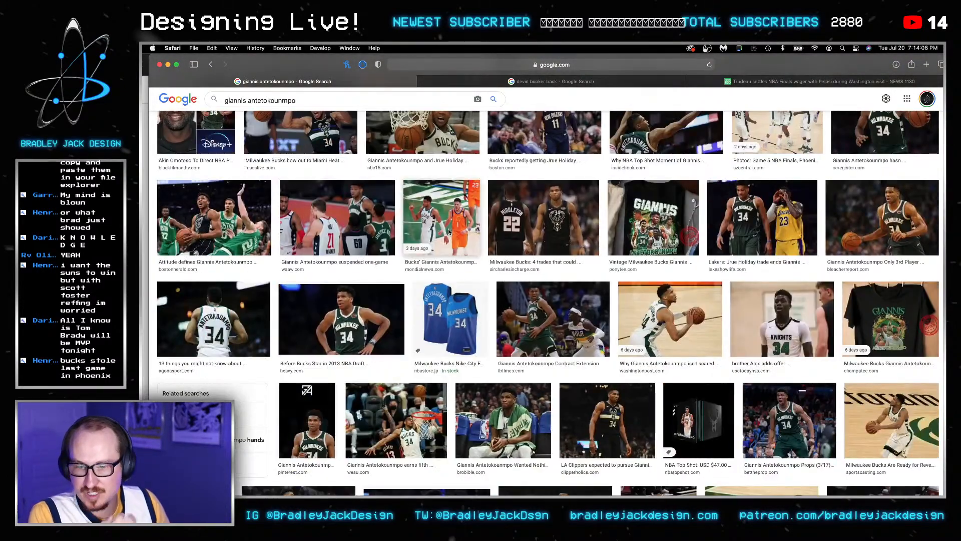
{"action": "scroll", "coordinate": [449, 230], "scroll_direction": "down", "scroll_amount": 6}
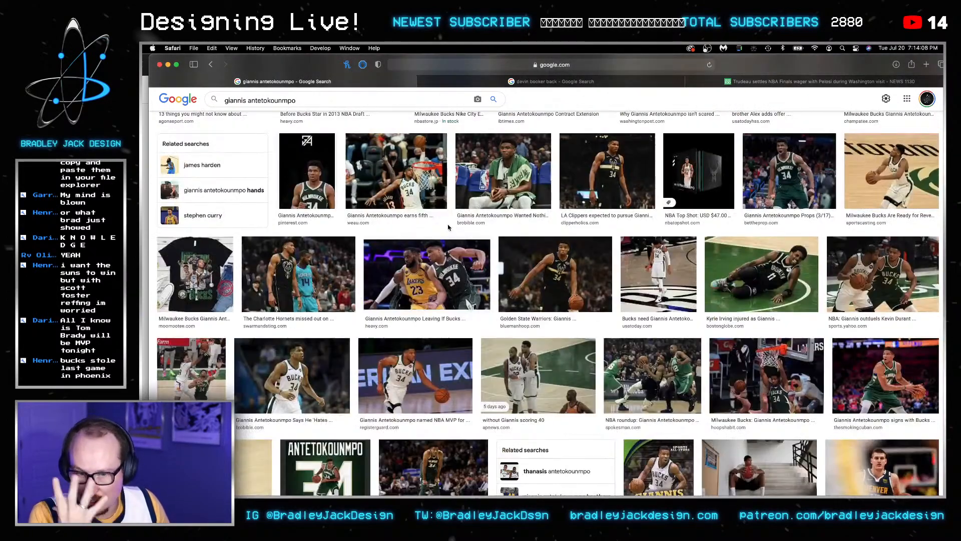
{"action": "scroll", "coordinate": [449, 227], "scroll_direction": "down", "scroll_amount": 10}
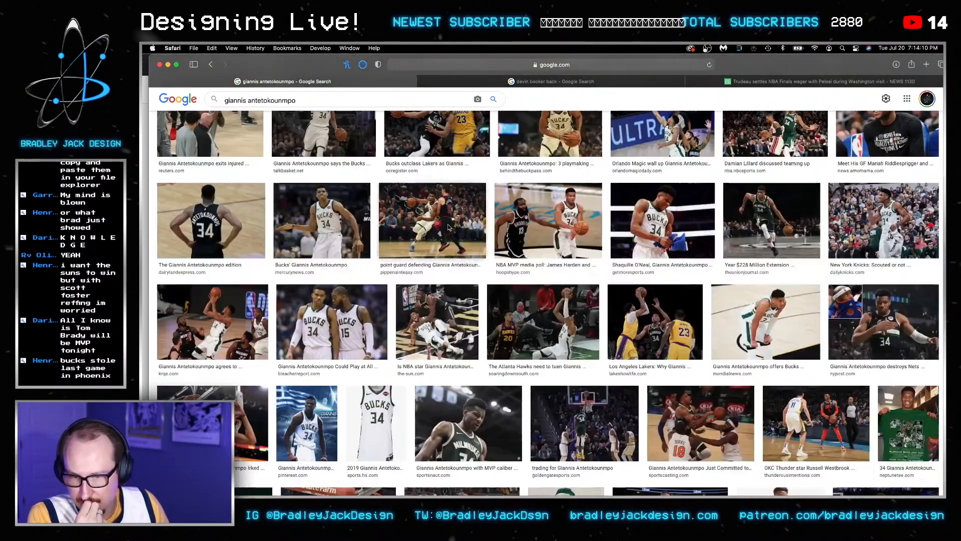
{"action": "scroll", "coordinate": [449, 228], "scroll_direction": "down", "scroll_amount": 3}
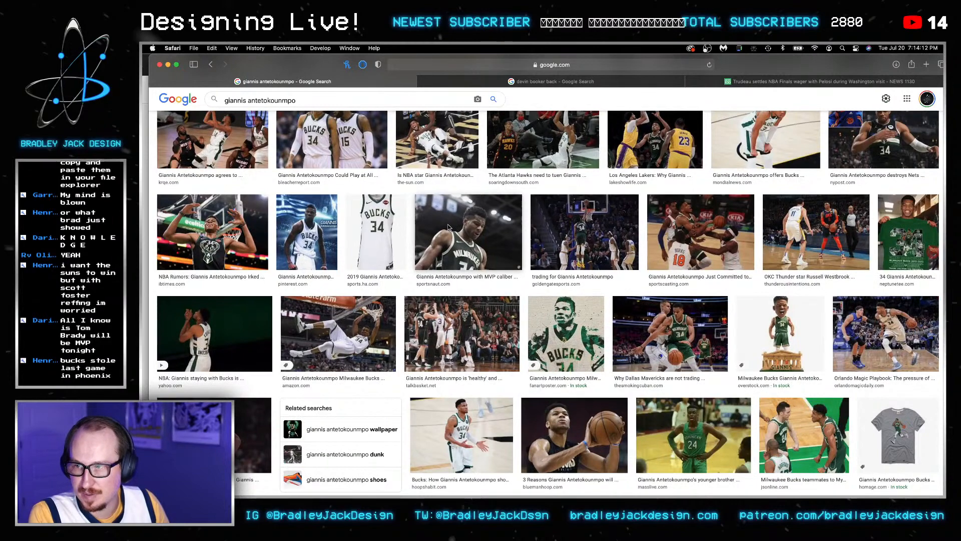
{"action": "scroll", "coordinate": [448, 227], "scroll_direction": "down", "scroll_amount": 5}
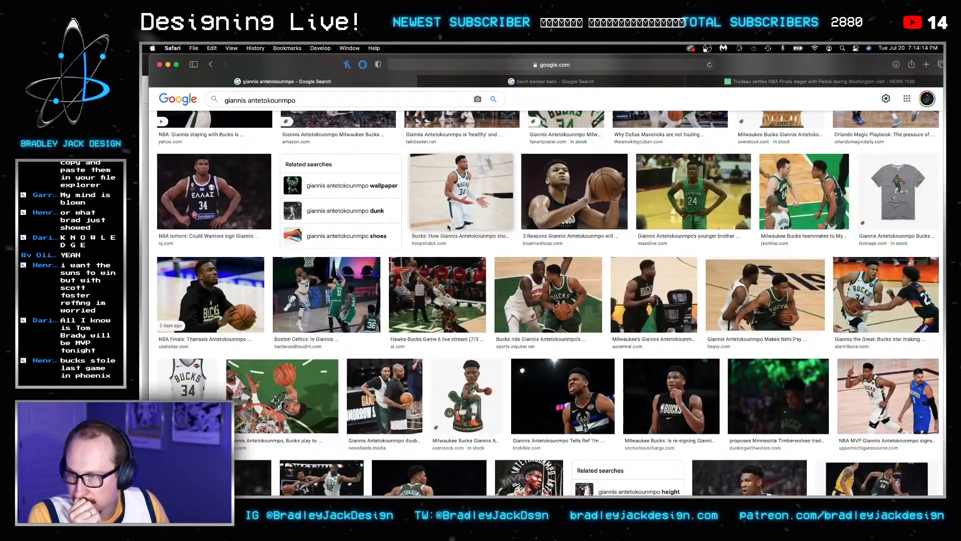
{"action": "scroll", "coordinate": [448, 227], "scroll_direction": "down", "scroll_amount": 4}
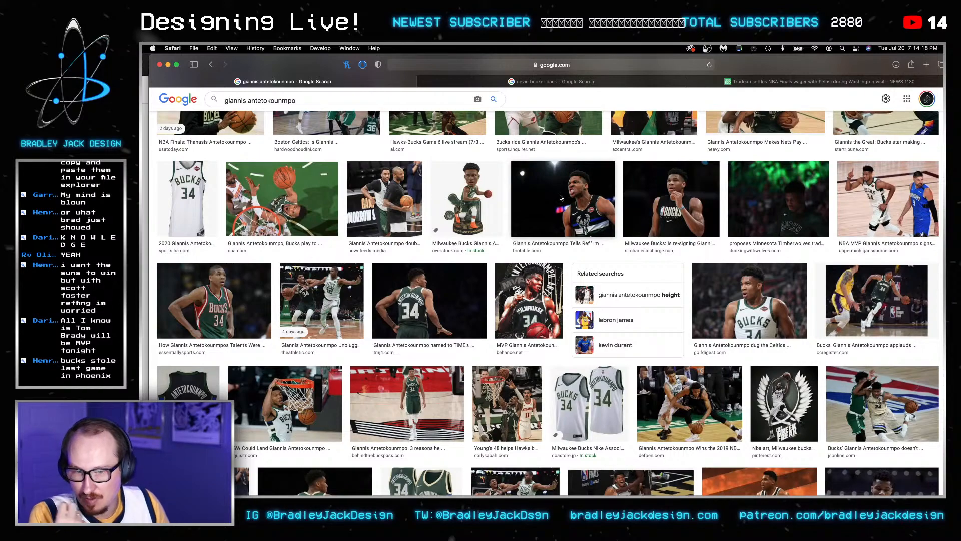
{"action": "scroll", "coordinate": [561, 198], "scroll_direction": "down", "scroll_amount": 6}
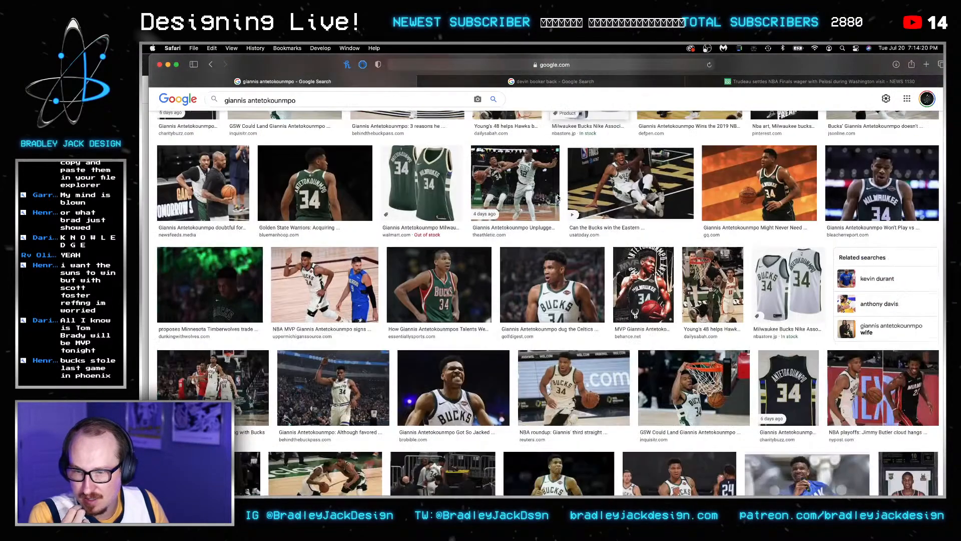
{"action": "scroll", "coordinate": [500, 203], "scroll_direction": "down", "scroll_amount": 2}
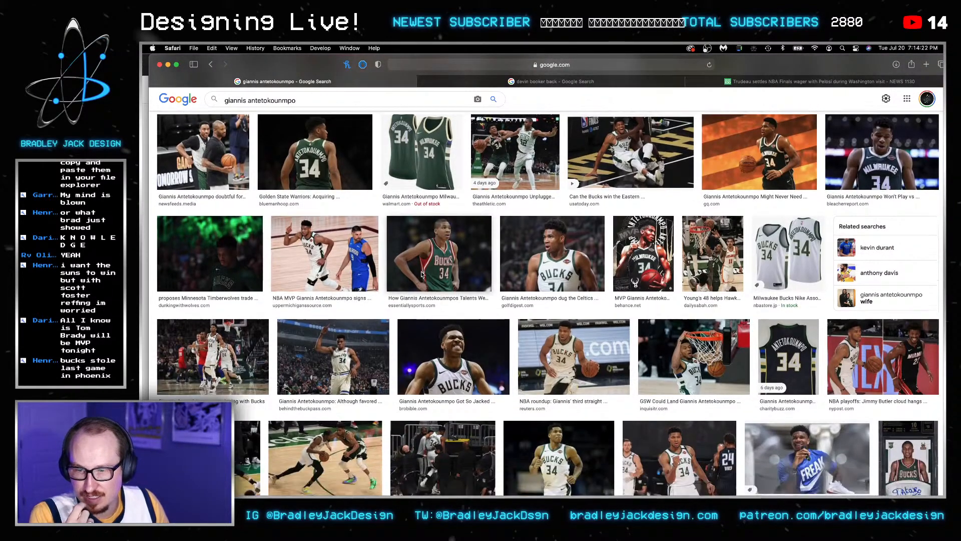
{"action": "scroll", "coordinate": [461, 206], "scroll_direction": "down", "scroll_amount": 2}
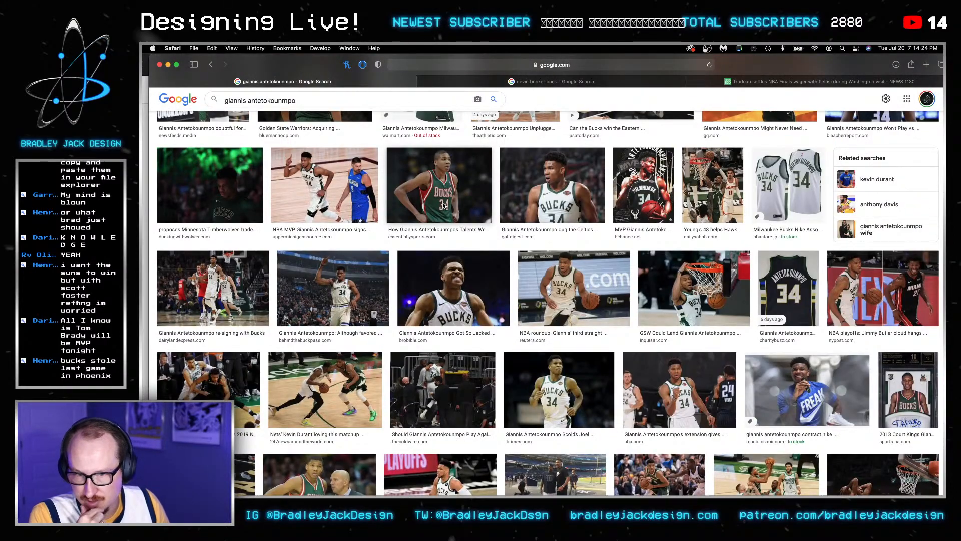
{"action": "scroll", "coordinate": [442, 203], "scroll_direction": "down", "scroll_amount": 4}
{"action": "scroll", "coordinate": [443, 207], "scroll_direction": "down", "scroll_amount": 4}
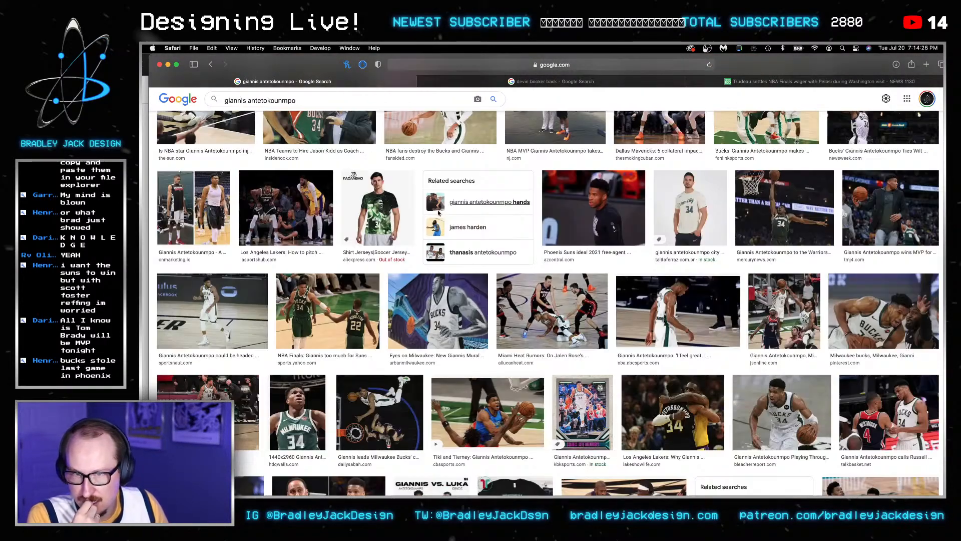
{"action": "scroll", "coordinate": [439, 213], "scroll_direction": "up", "scroll_amount": 15}
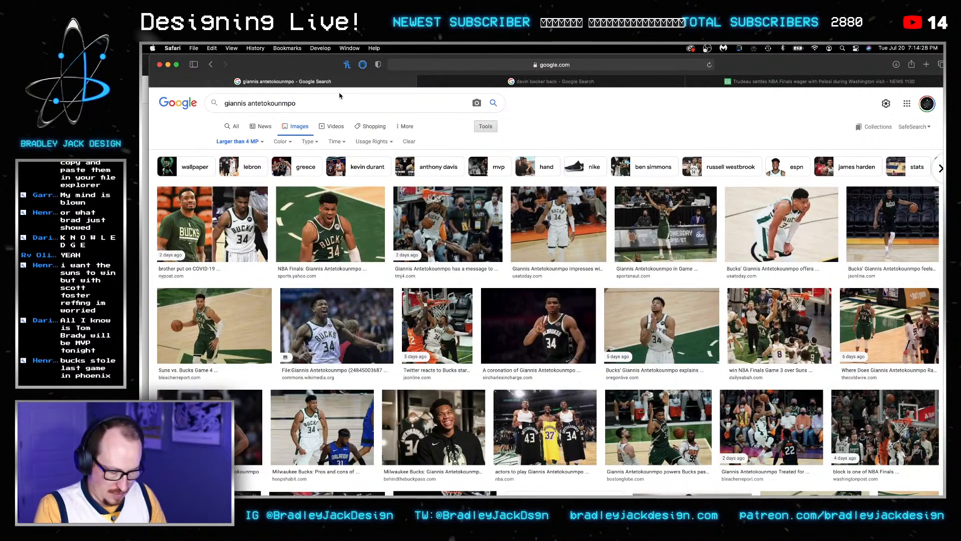
Search Google Images for "giannis antetokounmpo head" and look through the results.
{"action": "left_click", "coordinate": [339, 95]}
{"action": "type", "text": "head"}
{"action": "key", "text": "Return"}
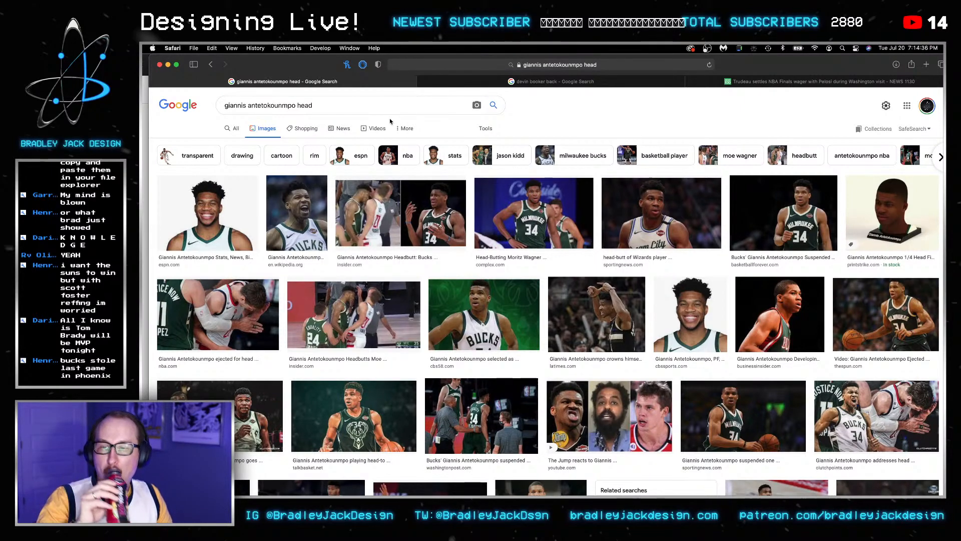
{"action": "scroll", "coordinate": [404, 131], "scroll_direction": "down", "scroll_amount": 6}
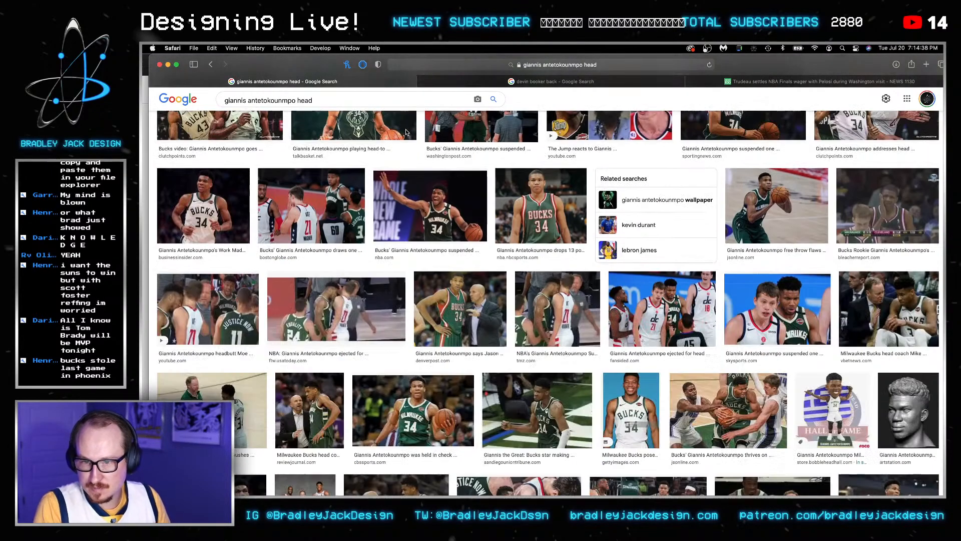
{"action": "scroll", "coordinate": [412, 136], "scroll_direction": "down", "scroll_amount": 4}
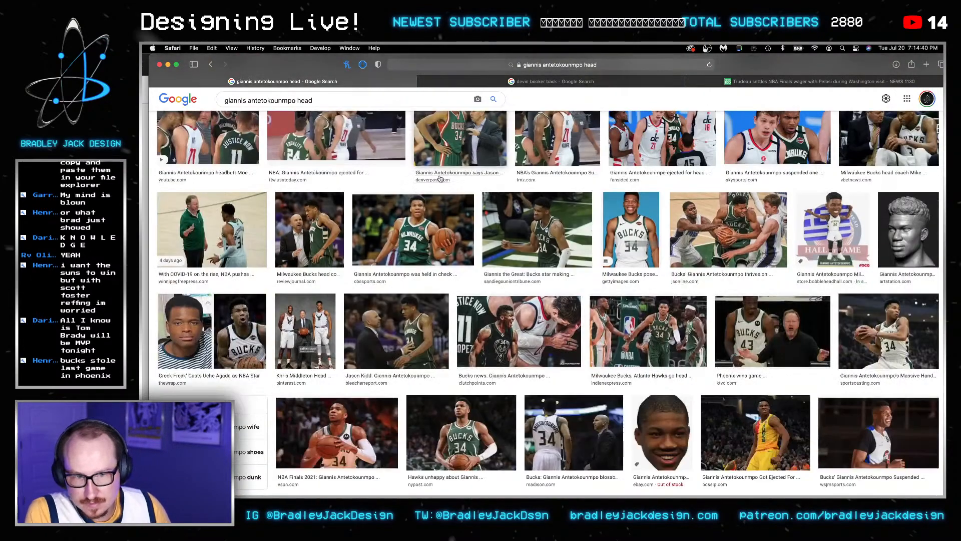
{"action": "scroll", "coordinate": [395, 208], "scroll_direction": "up", "scroll_amount": 10}
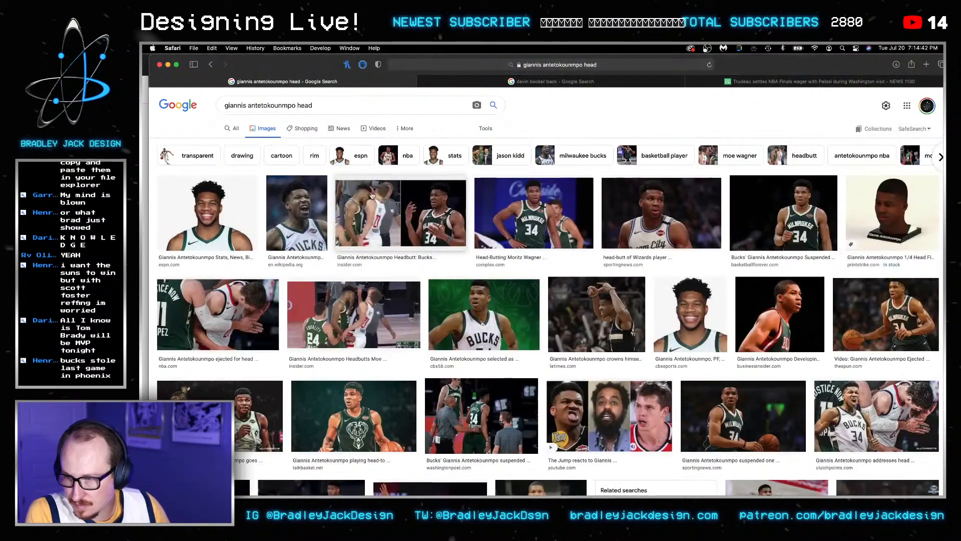
Extend the image search to "giannis antetokounmpo head mad" and examine the results for an angry expression.
{"action": "left_click", "coordinate": [328, 106]}
{"action": "type", "text": "mad"}
{"action": "key", "text": "Return"}
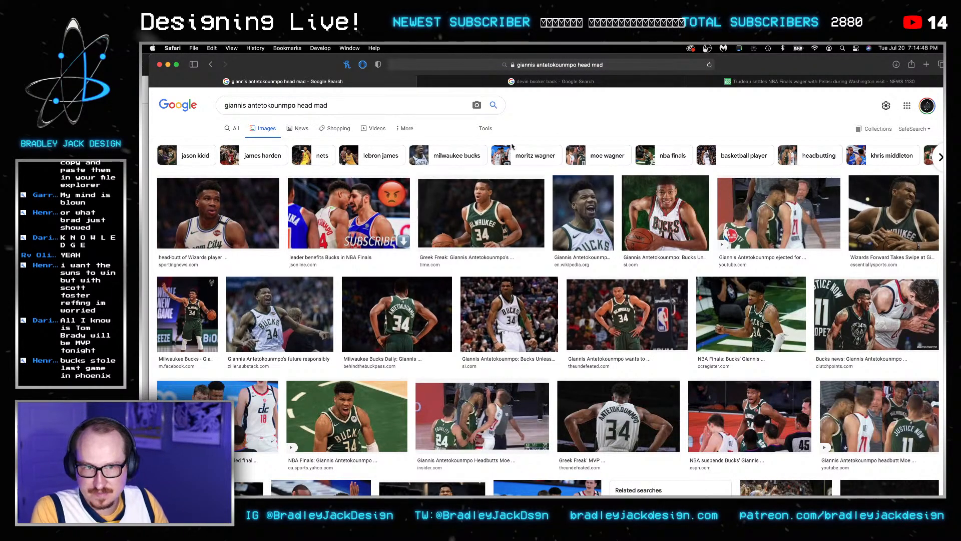
{"action": "scroll", "coordinate": [514, 125], "scroll_direction": "down", "scroll_amount": 5}
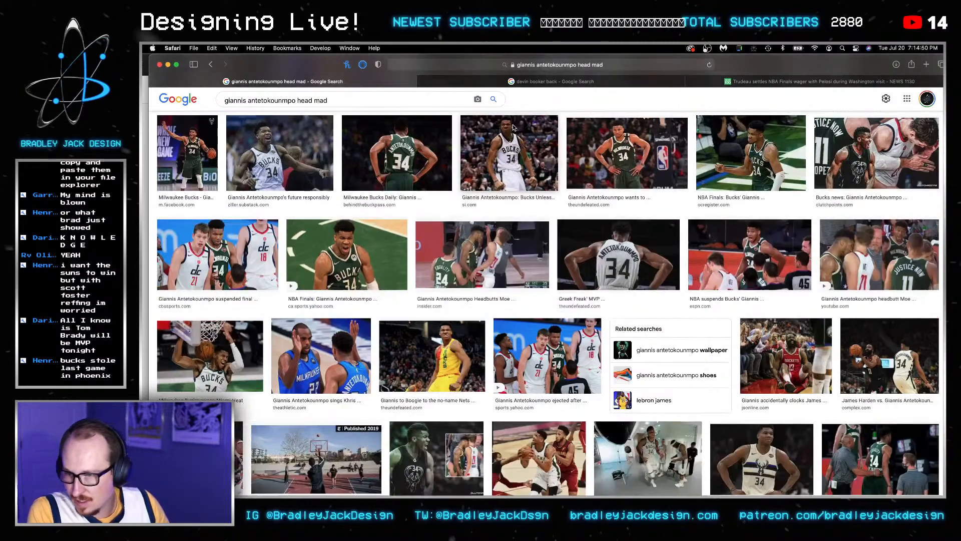
{"action": "scroll", "coordinate": [280, 150], "scroll_direction": "up", "scroll_amount": 2}
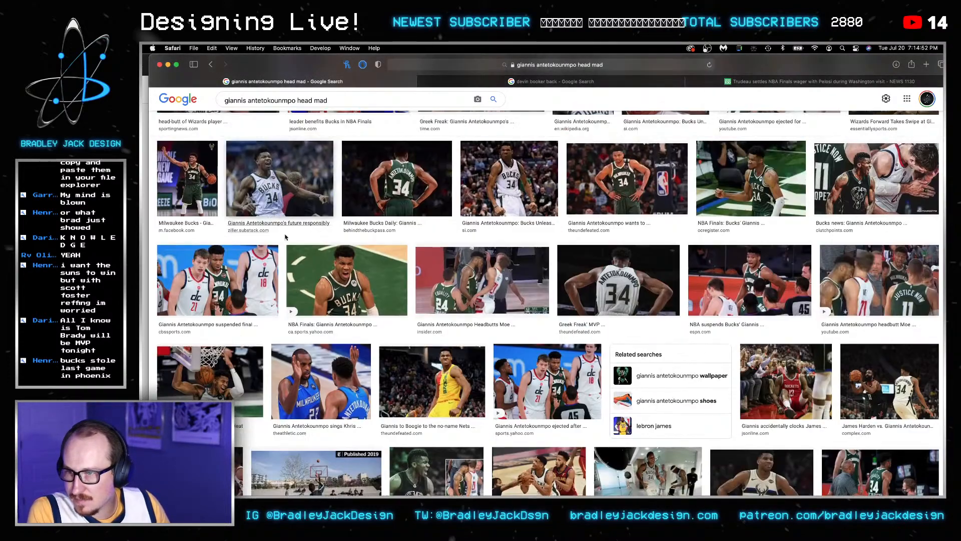
{"action": "scroll", "coordinate": [492, 191], "scroll_direction": "down", "scroll_amount": 12}
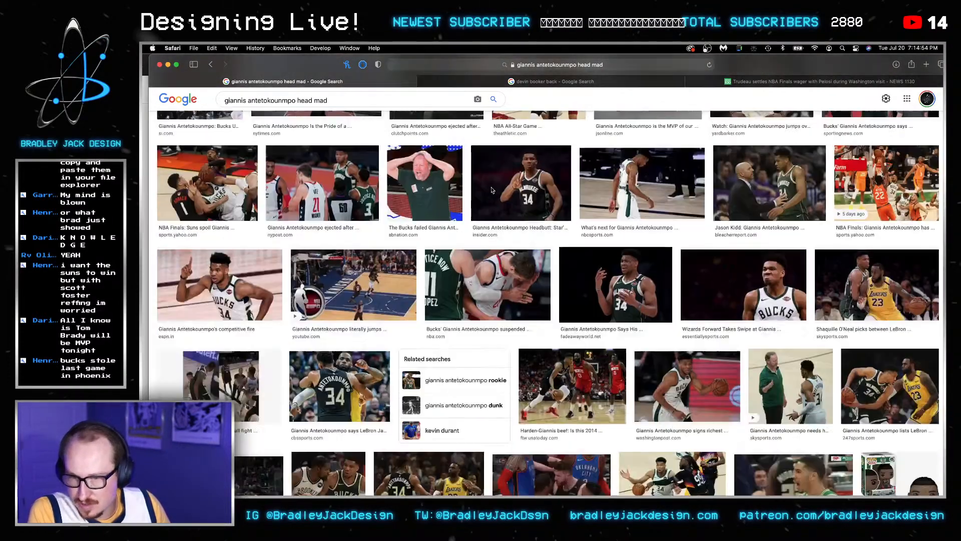
{"action": "scroll", "coordinate": [492, 191], "scroll_direction": "down", "scroll_amount": 6}
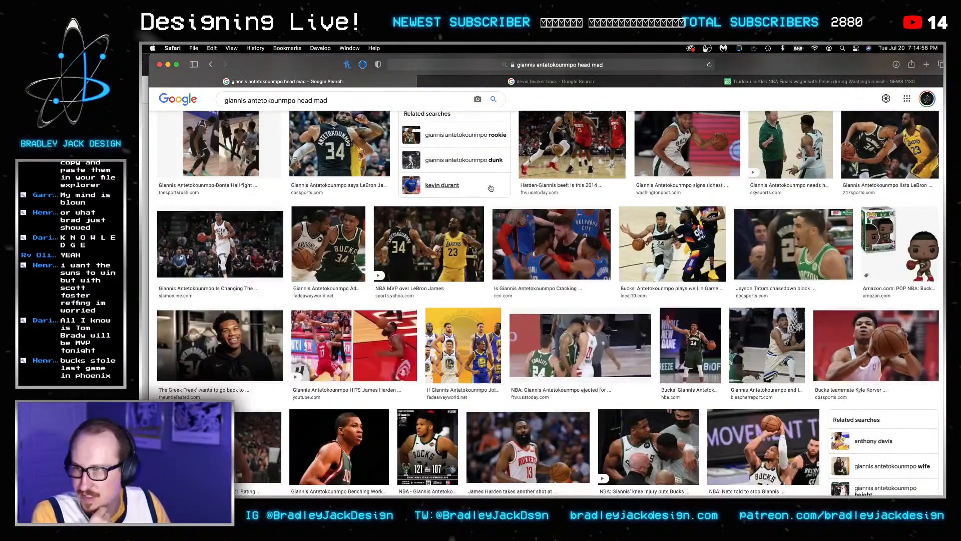
{"action": "scroll", "coordinate": [491, 188], "scroll_direction": "up", "scroll_amount": 3}
{"action": "scroll", "coordinate": [490, 187], "scroll_direction": "down", "scroll_amount": 10}
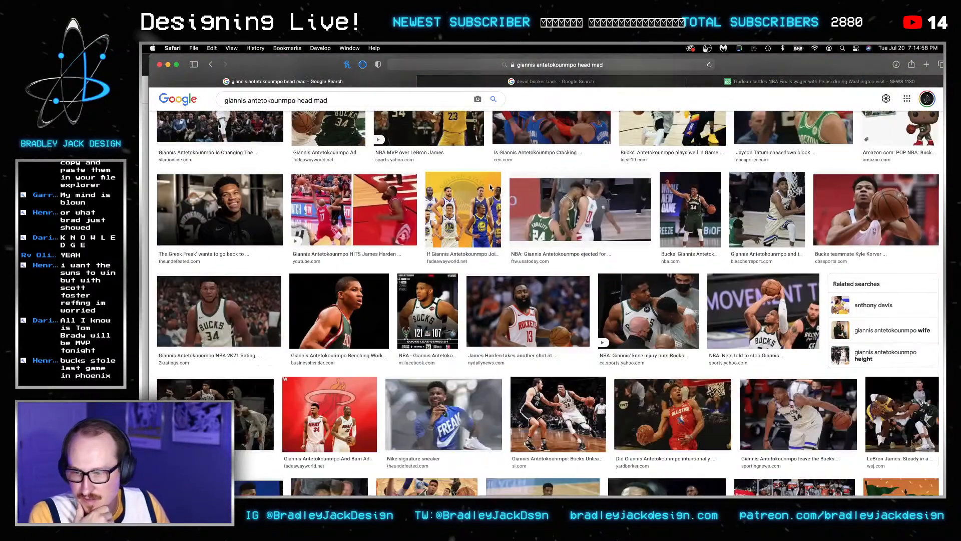
{"action": "scroll", "coordinate": [489, 187], "scroll_direction": "down", "scroll_amount": 4}
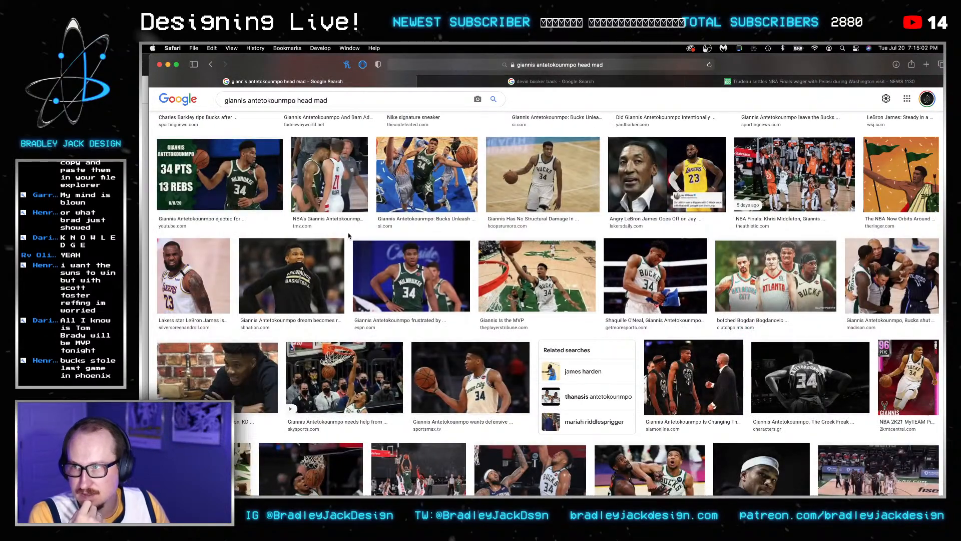
{"action": "scroll", "coordinate": [347, 233], "scroll_direction": "up", "scroll_amount": 15}
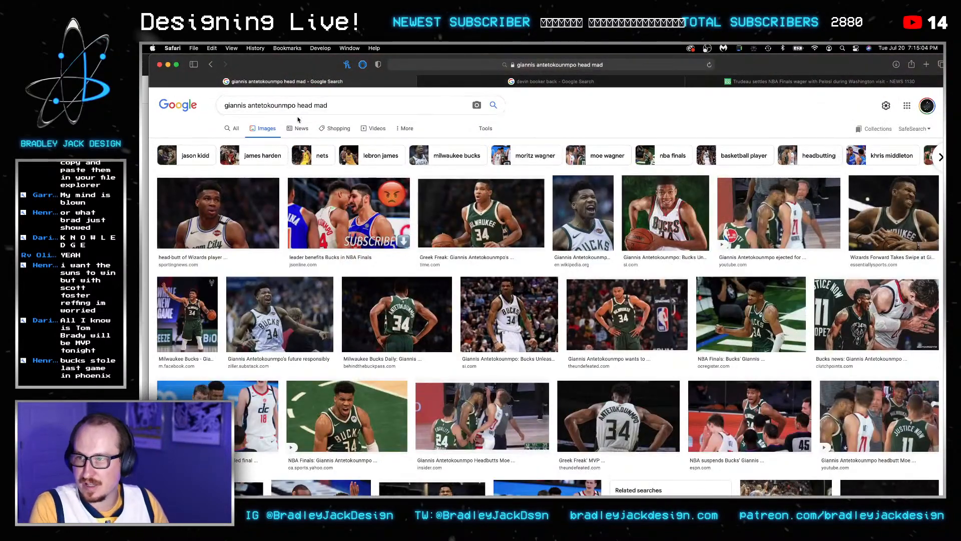
Run a Google Advanced Image Search for "giannis antetokounmpo head mad" with the image size set to larger than 2 MP.
{"action": "triple_click", "coordinate": [304, 110]}
{"action": "left_click", "coordinate": [287, 48]}
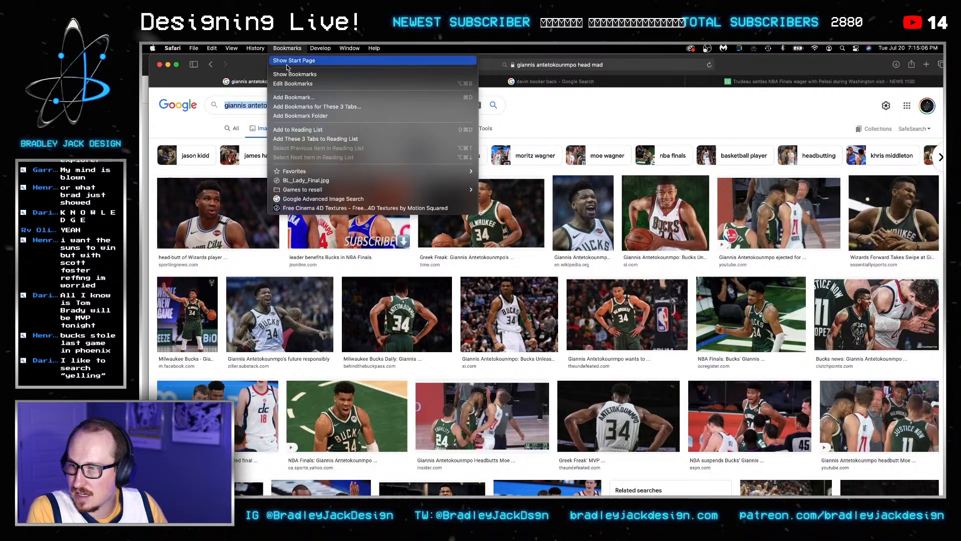
{"action": "left_click", "coordinate": [315, 199]}
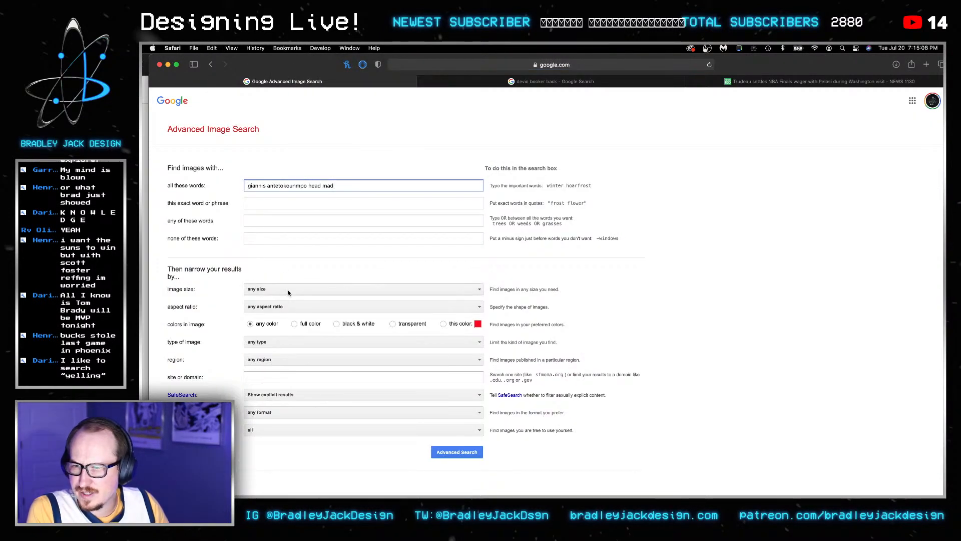
{"action": "left_click", "coordinate": [297, 289]}
{"action": "scroll", "coordinate": [296, 309], "scroll_direction": "down", "scroll_amount": 3}
{"action": "left_click", "coordinate": [297, 337]}
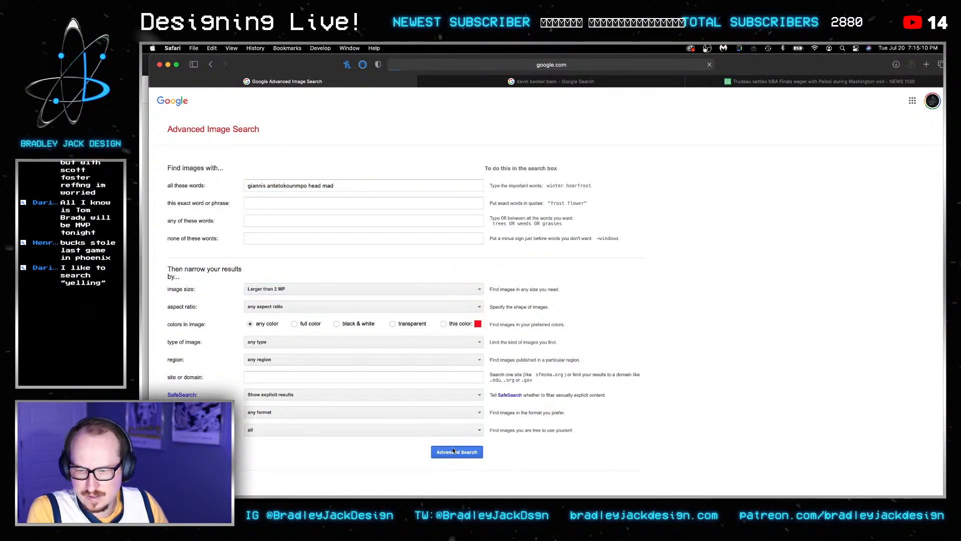
{"action": "left_click", "coordinate": [457, 452]}
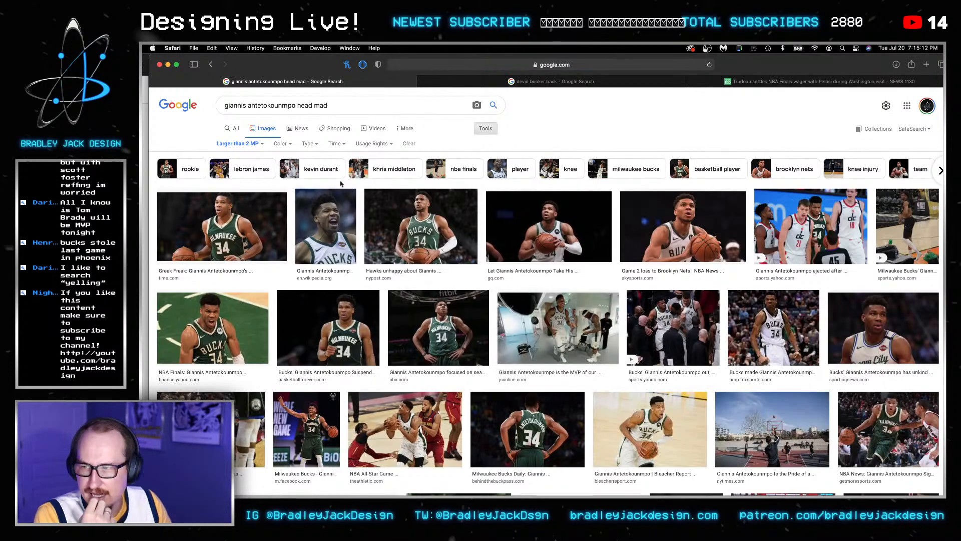
Change the Google Images search to "giannis antetokounmpo yelling".
{"action": "double_click", "coordinate": [315, 107]}
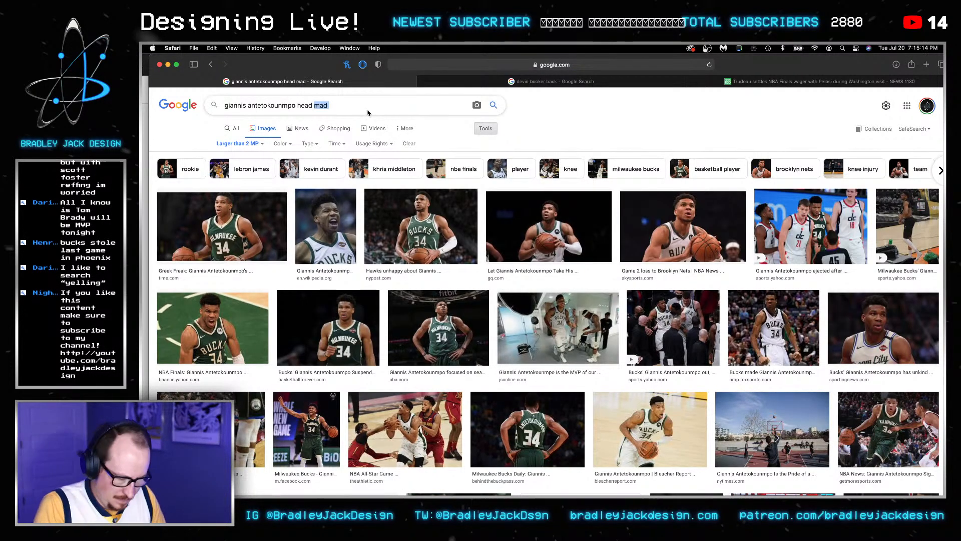
{"action": "key", "text": "BackSpace"}
{"action": "key", "text": "BackSpace"}
{"action": "key", "text": "BackSpace"}
{"action": "key", "text": "BackSpace"}
{"action": "key", "text": "BackSpace"}
{"action": "key", "text": "BackSpace"}
{"action": "type", "text": "yellin"}
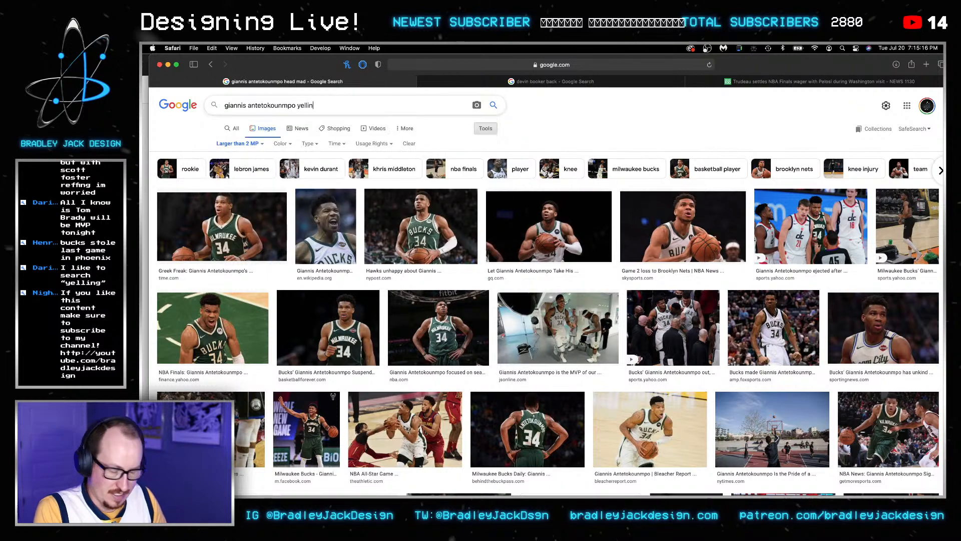
{"action": "type", "text": "g"}
{"action": "key", "text": "Return"}
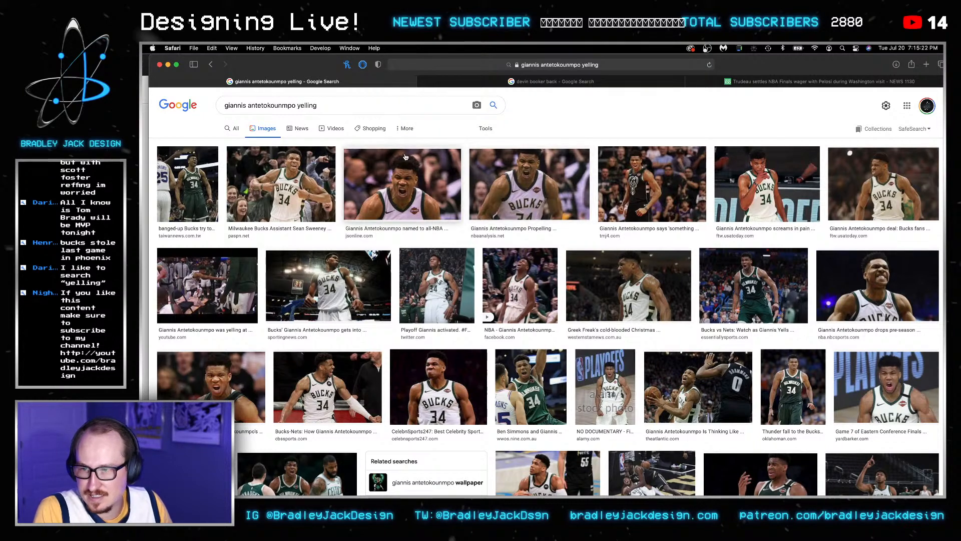
Run a Google Advanced Image Search for "giannis antetokounmpo yelling" with the image size set to larger than 4 MP.
{"action": "left_click", "coordinate": [342, 103]}
{"action": "key", "text": "super+a"}
{"action": "key", "text": "super+c"}
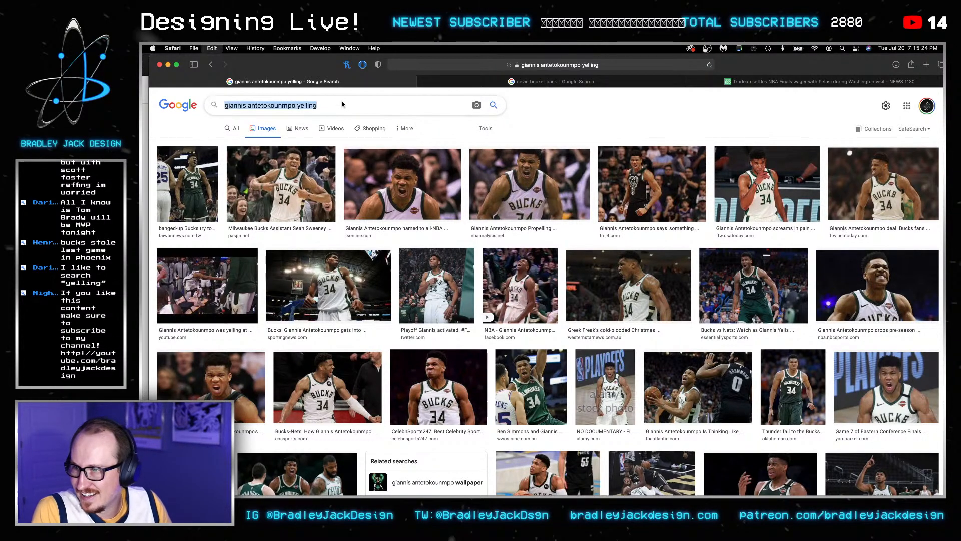
{"action": "left_click", "coordinate": [283, 48]}
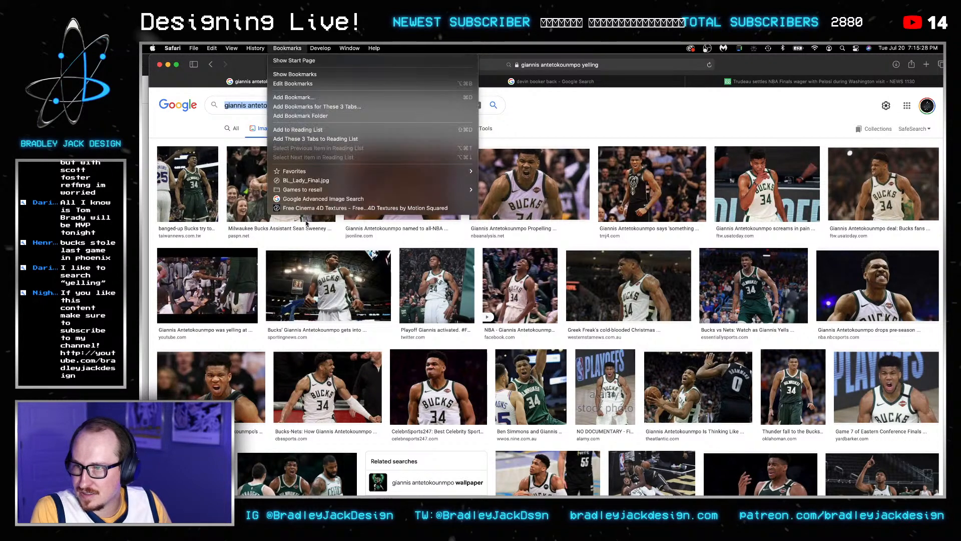
{"action": "left_click", "coordinate": [307, 200]}
{"action": "key", "text": "super+v"}
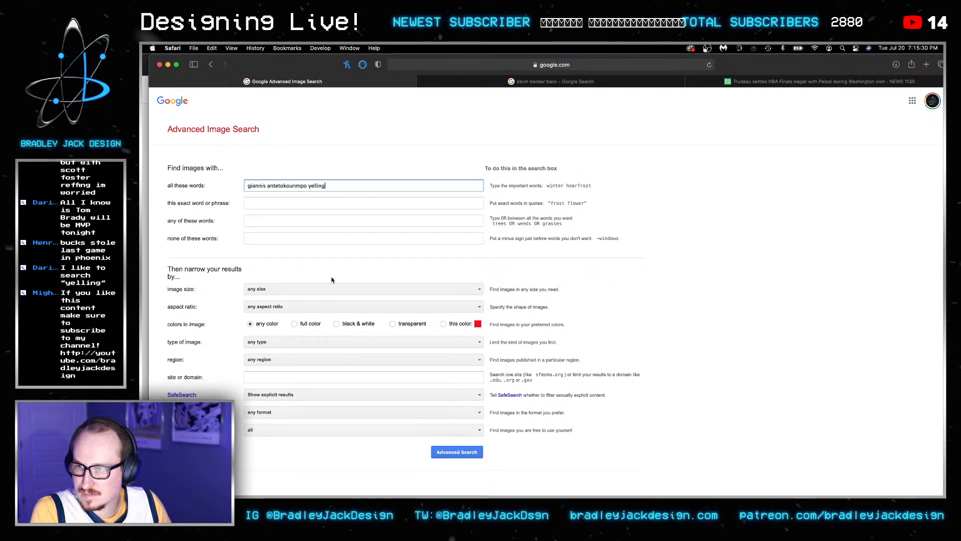
{"action": "left_click", "coordinate": [326, 289]}
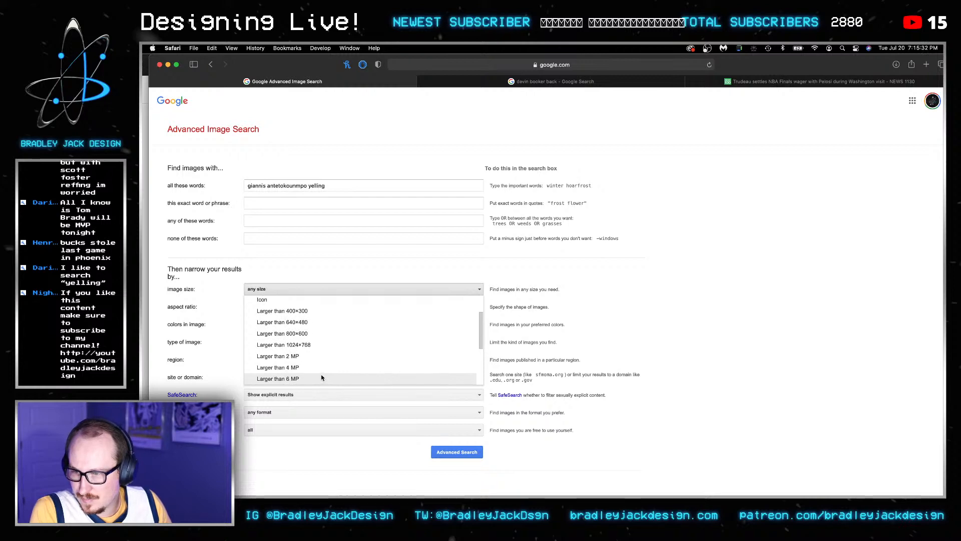
{"action": "left_click", "coordinate": [322, 376]}
{"action": "left_click", "coordinate": [322, 290]}
{"action": "left_click", "coordinate": [322, 358]}
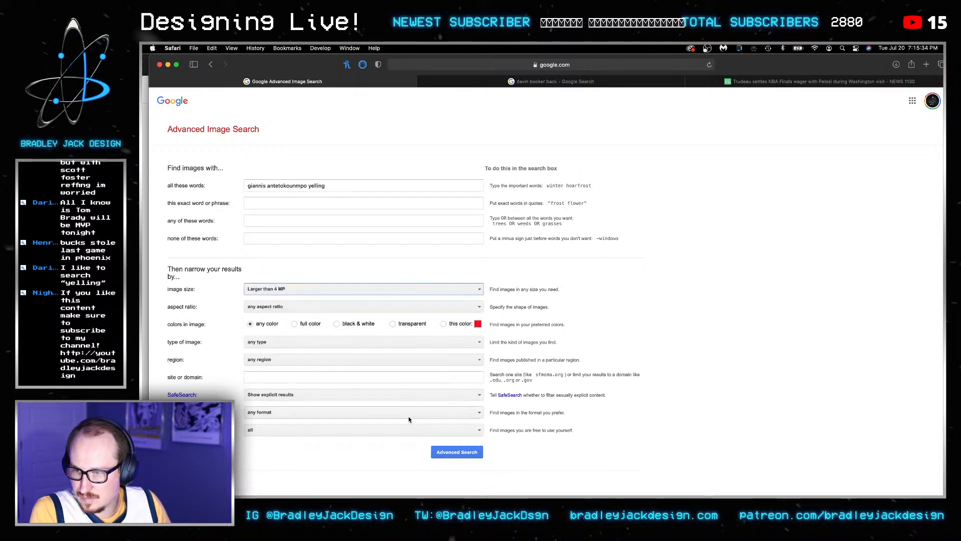
{"action": "left_click", "coordinate": [448, 450]}
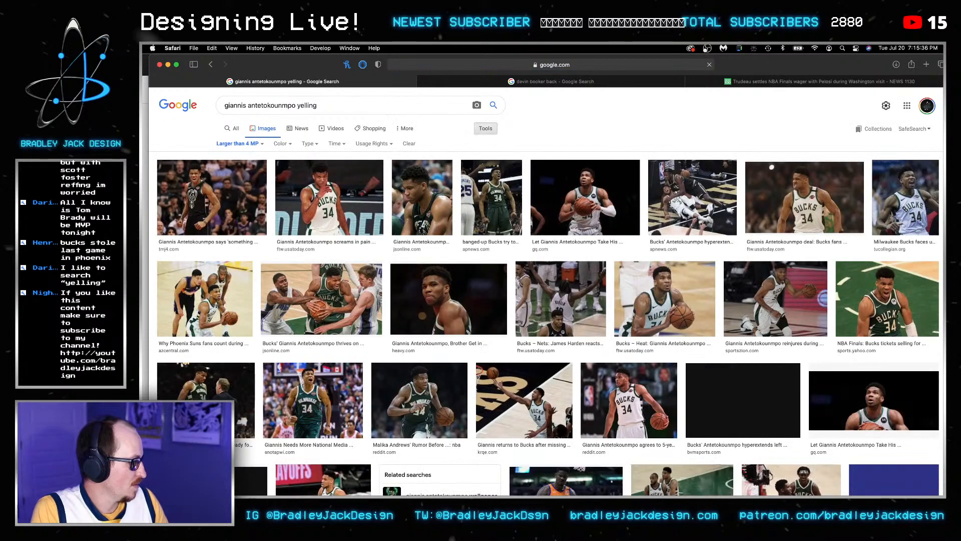
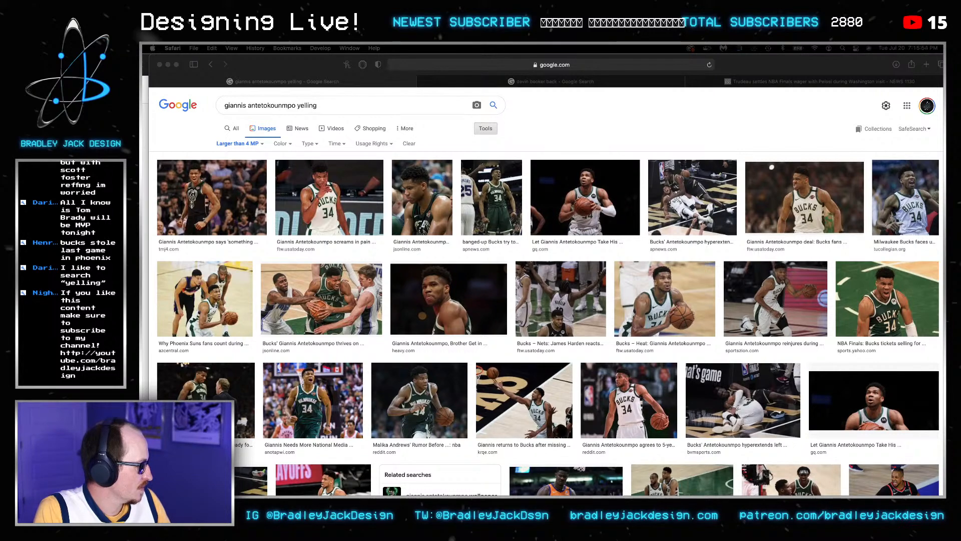
Look through the large-size image results for a photo of Giannis yelling.
{"action": "left_click", "coordinate": [612, 121]}
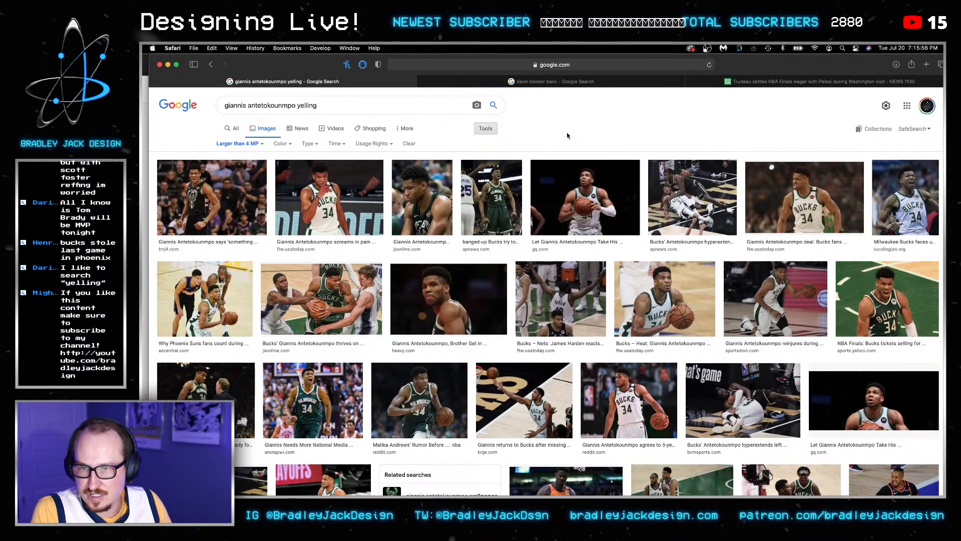
{"action": "scroll", "coordinate": [504, 175], "scroll_direction": "down", "scroll_amount": 3}
{"action": "scroll", "coordinate": [504, 175], "scroll_direction": "down", "scroll_amount": 10}
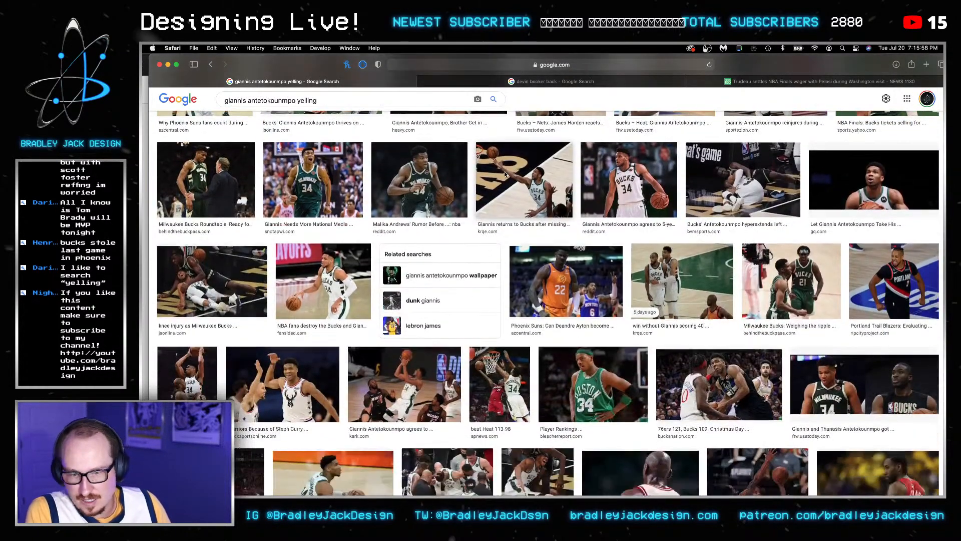
{"action": "scroll", "coordinate": [505, 175], "scroll_direction": "down", "scroll_amount": 1}
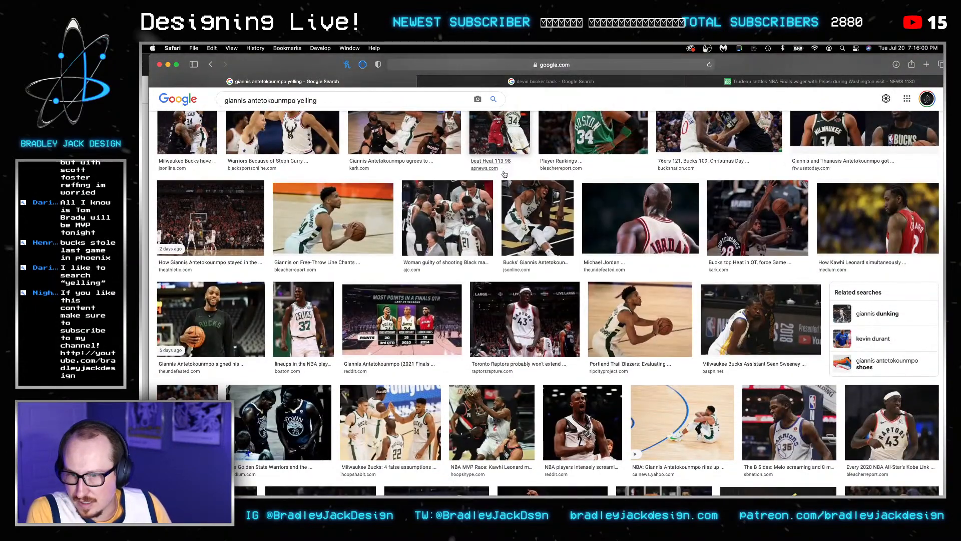
{"action": "scroll", "coordinate": [505, 174], "scroll_direction": "down", "scroll_amount": 3}
{"action": "scroll", "coordinate": [434, 251], "scroll_direction": "up", "scroll_amount": 15}
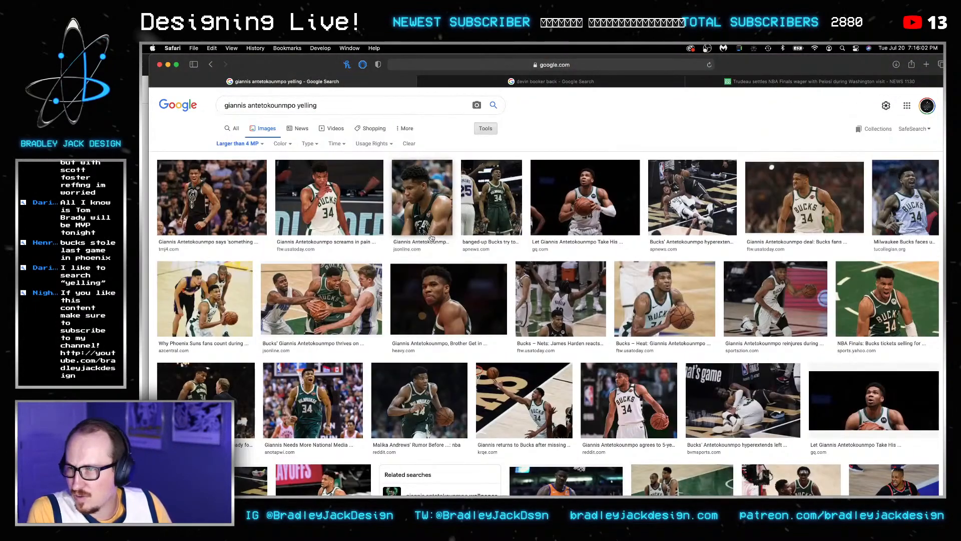
Examine the TMJ4 photo of Giannis in the black Bucks jersey at full size in its own tab, then close that tab.
{"action": "left_click", "coordinate": [226, 193]}
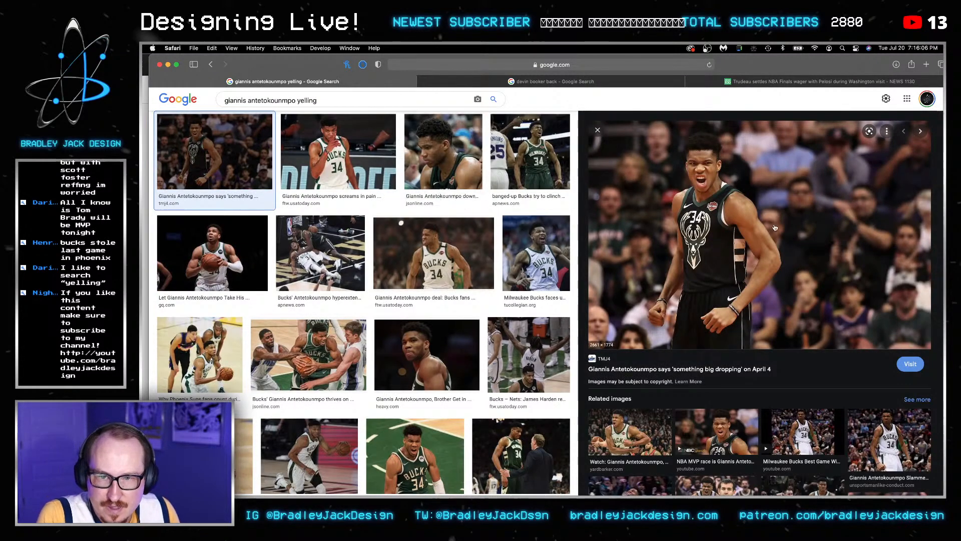
{"action": "right_click", "coordinate": [705, 243]}
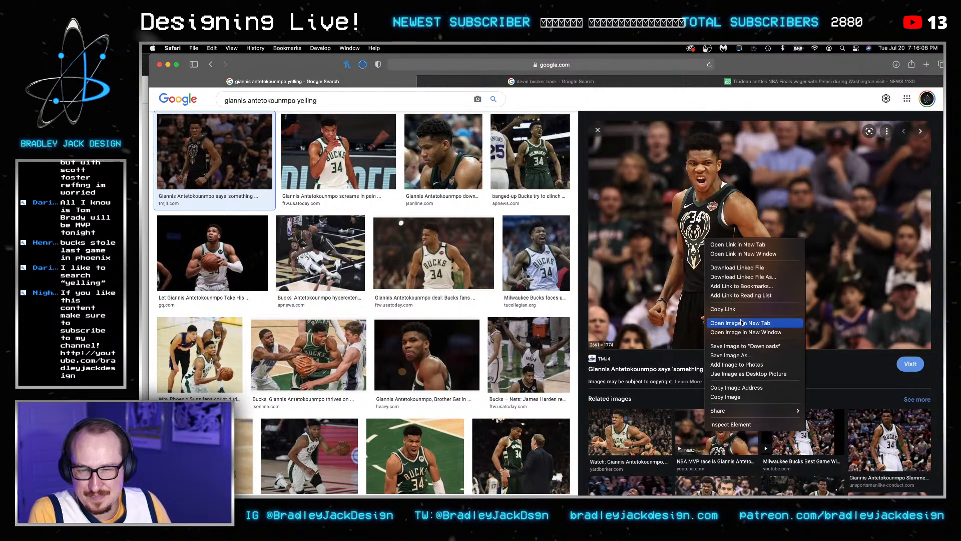
{"action": "left_click", "coordinate": [721, 321]}
{"action": "left_click", "coordinate": [500, 83]}
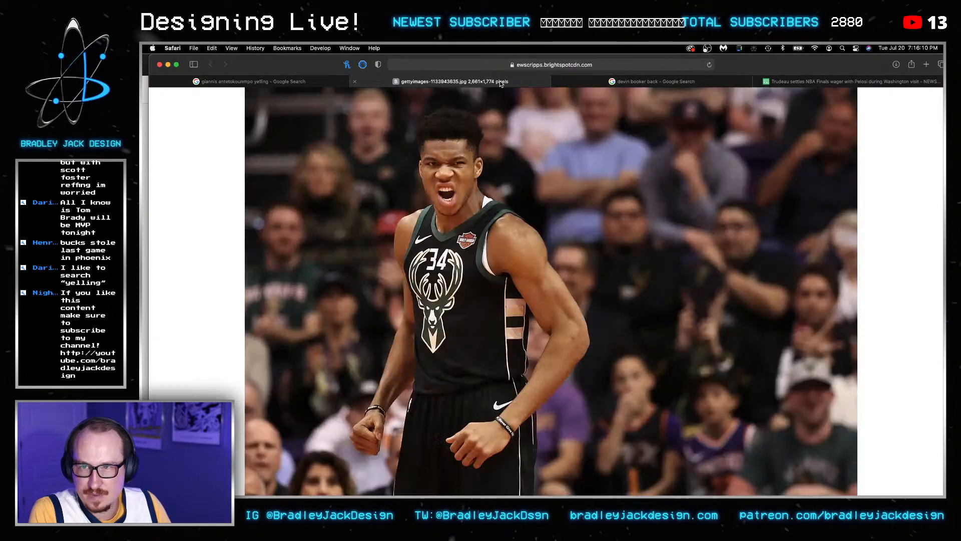
{"action": "left_click", "coordinate": [518, 205]}
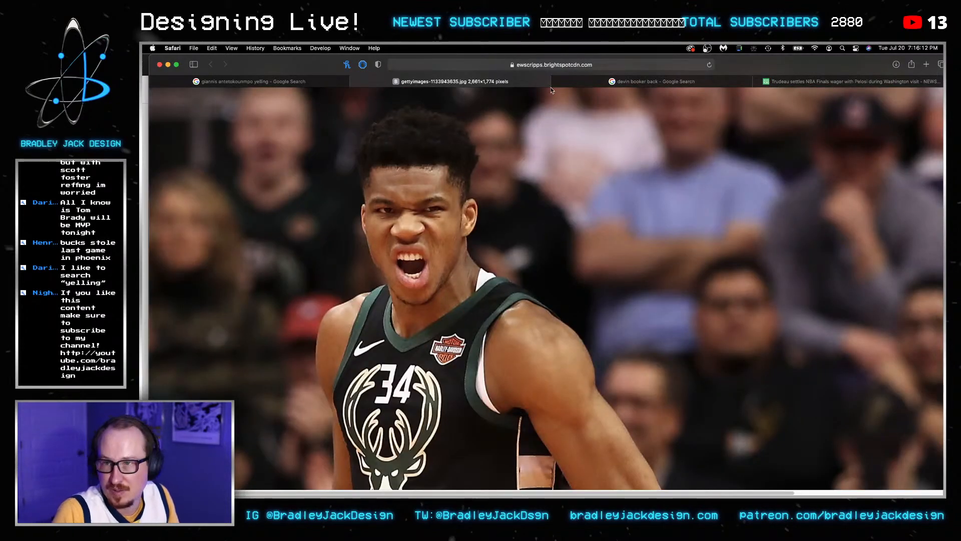
{"action": "left_click", "coordinate": [541, 68]}
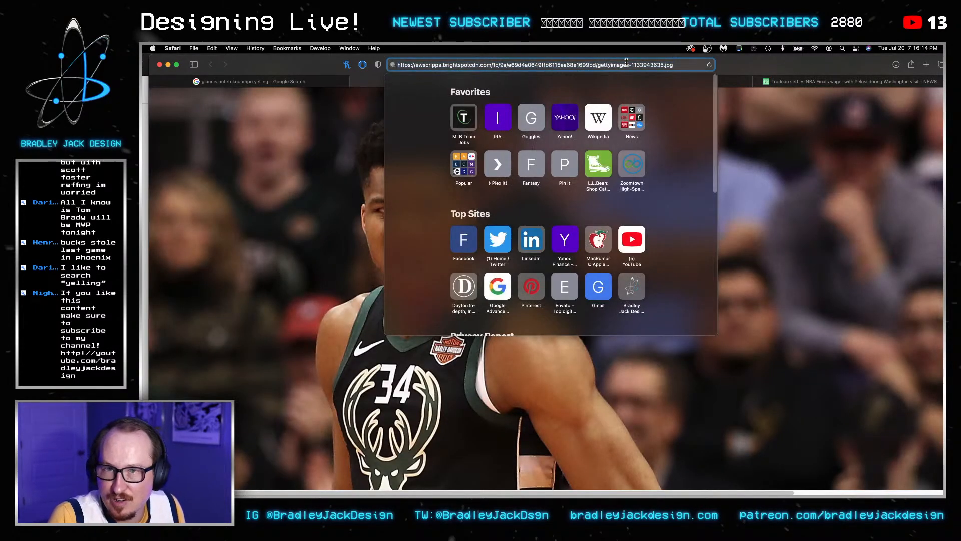
{"action": "key", "text": "super+w"}
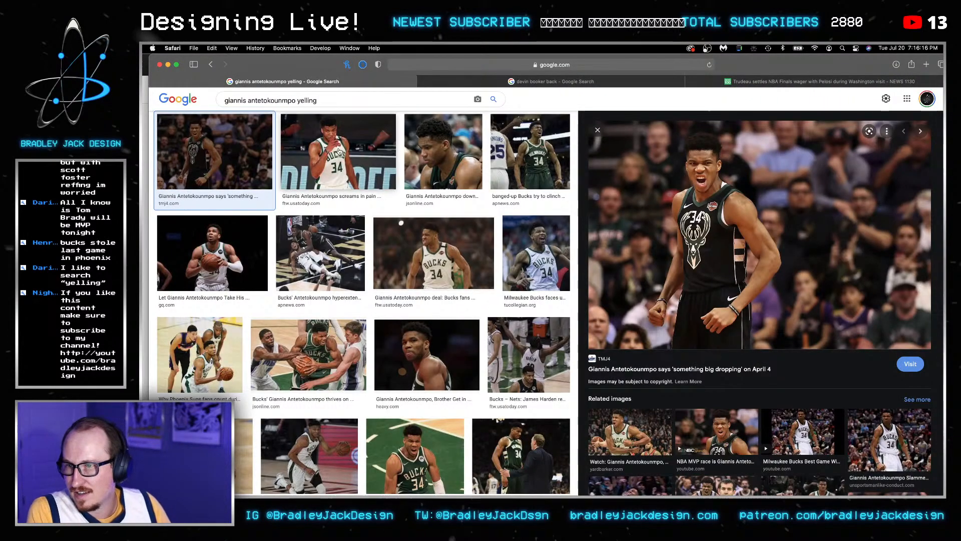
Open the AP News photo of Giannis yelling in the green Milwaukee jersey at full size in a new tab.
{"action": "scroll", "coordinate": [338, 152], "scroll_direction": "up", "scroll_amount": 2}
{"action": "left_click", "coordinate": [530, 200]}
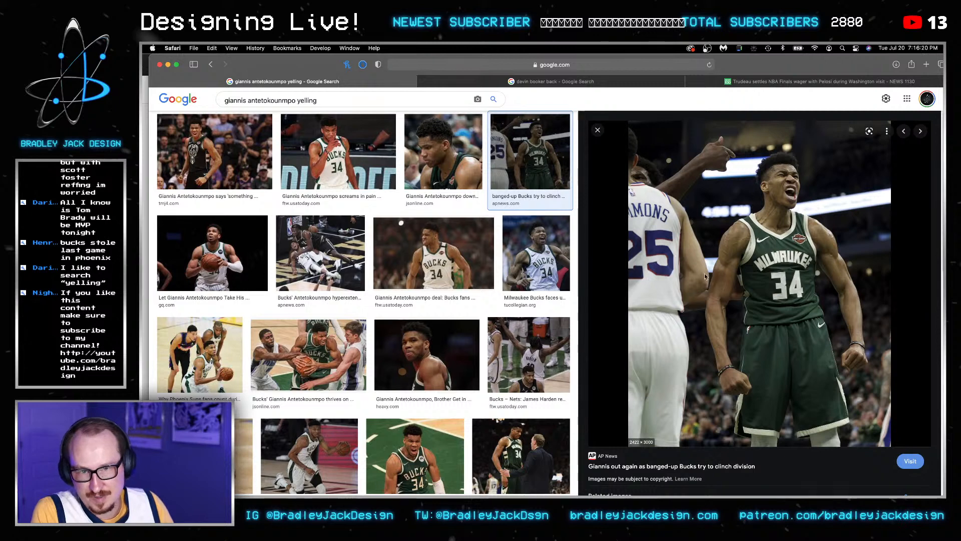
{"action": "right_click", "coordinate": [759, 301]}
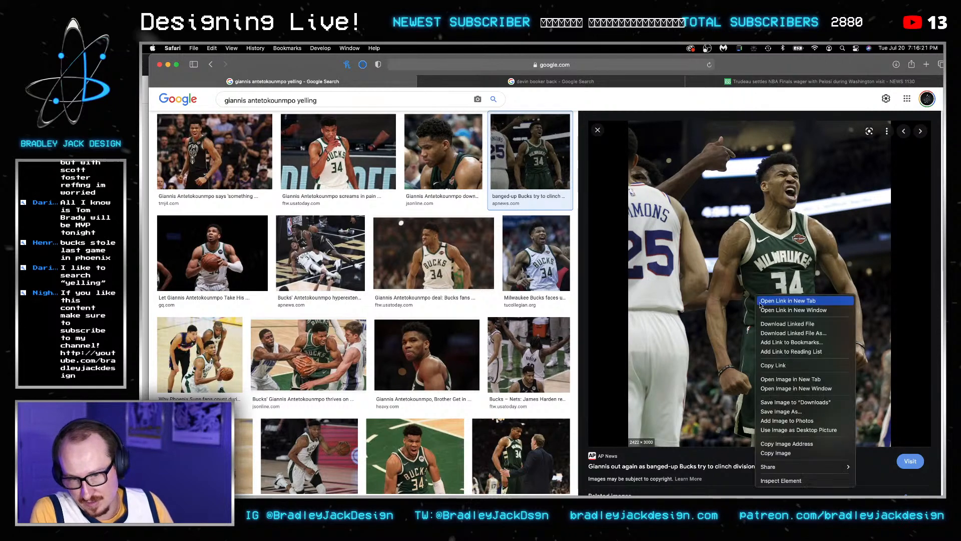
{"action": "left_click", "coordinate": [811, 379]}
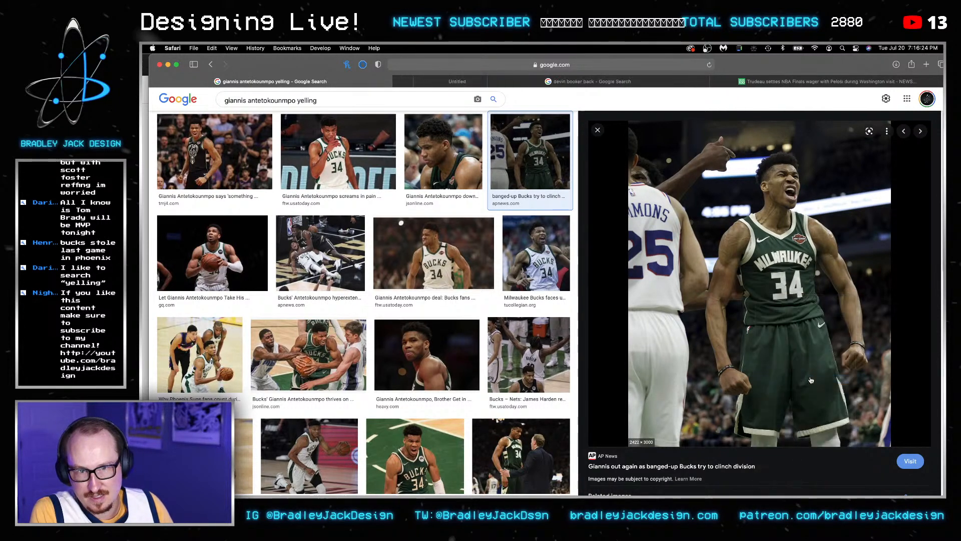
{"action": "left_click", "coordinate": [492, 83]}
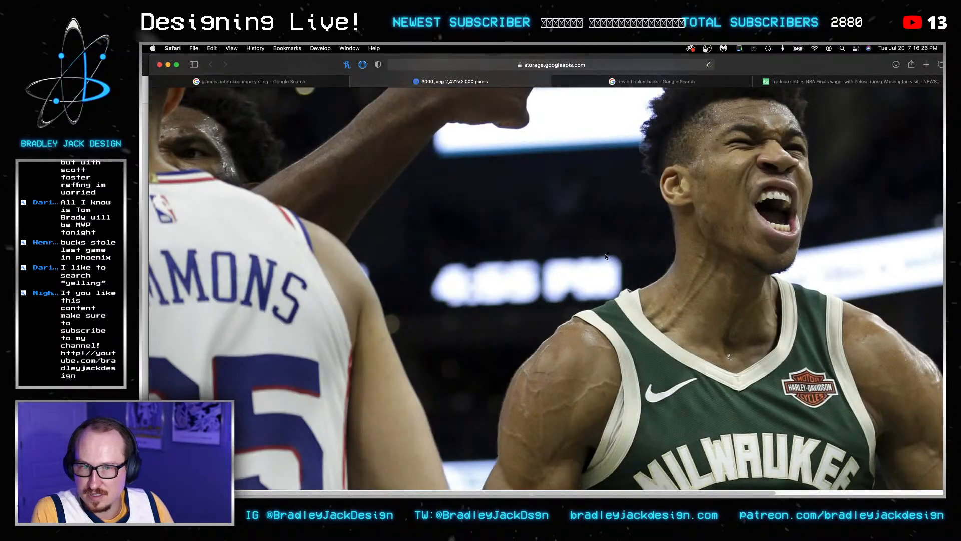
Save the full-size green-jersey photo to the Downloads folder and close its tab.
{"action": "right_click", "coordinate": [608, 256]}
{"action": "left_click", "coordinate": [613, 268]}
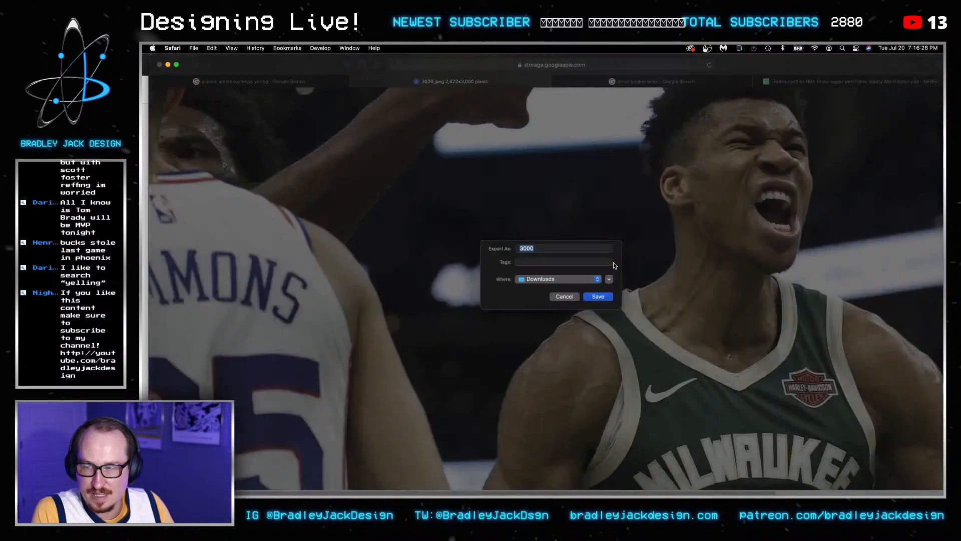
{"action": "key", "text": "Escape"}
{"action": "right_click", "coordinate": [635, 271]}
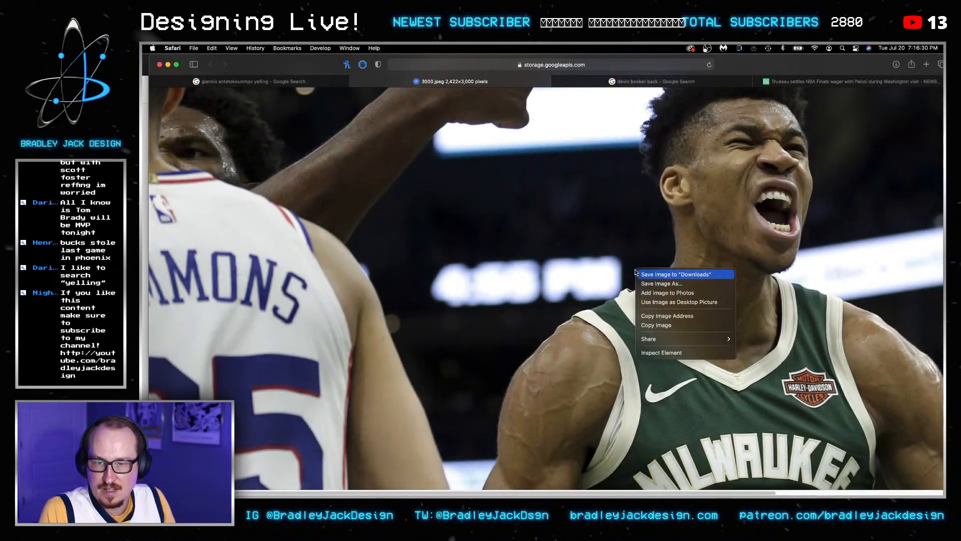
{"action": "left_click", "coordinate": [645, 275]}
{"action": "key", "text": "super+l"}
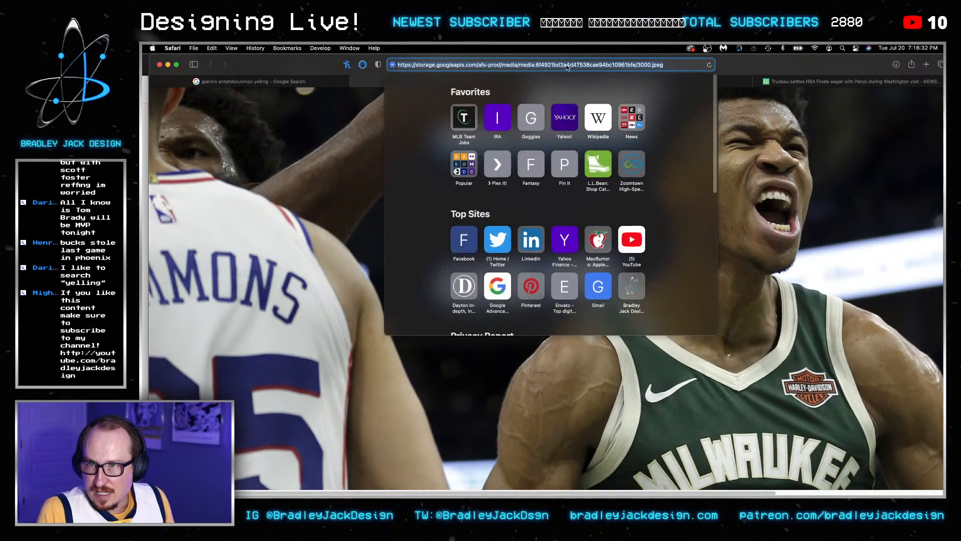
{"action": "left_click", "coordinate": [741, 116]}
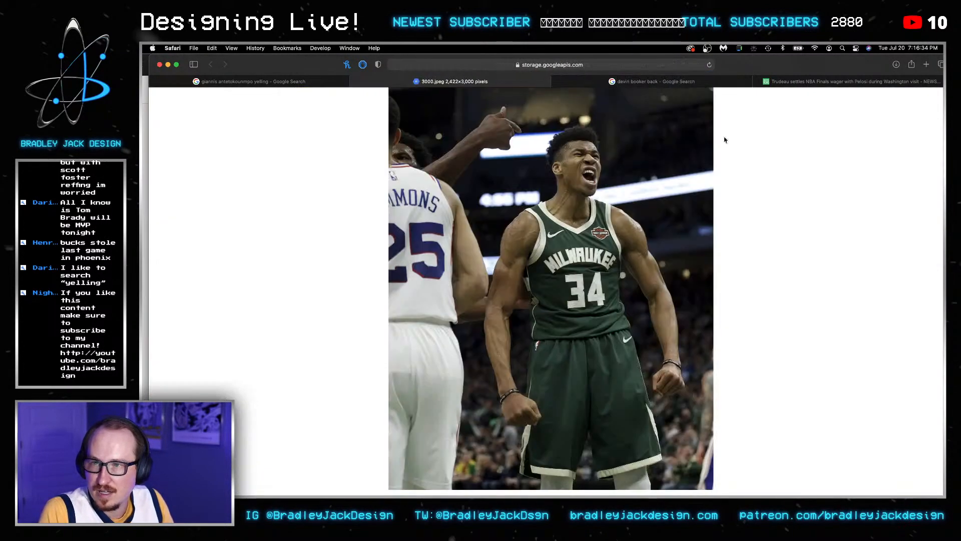
{"action": "key", "text": "super+w"}
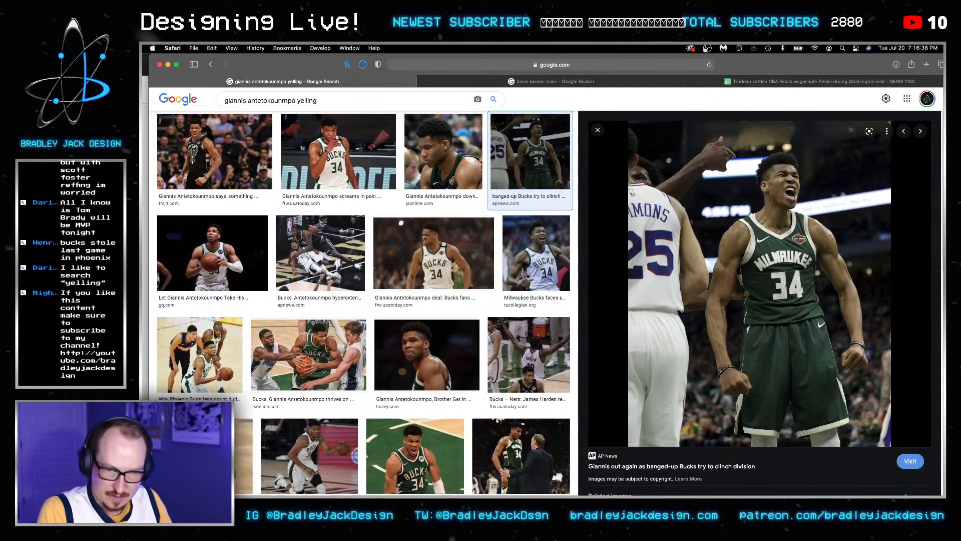
Switch to Photoshop and draw a white rectangle shape about 933 × 1587 px over the building and the player's upper body.
{"action": "left_click", "coordinate": [603, 473]}
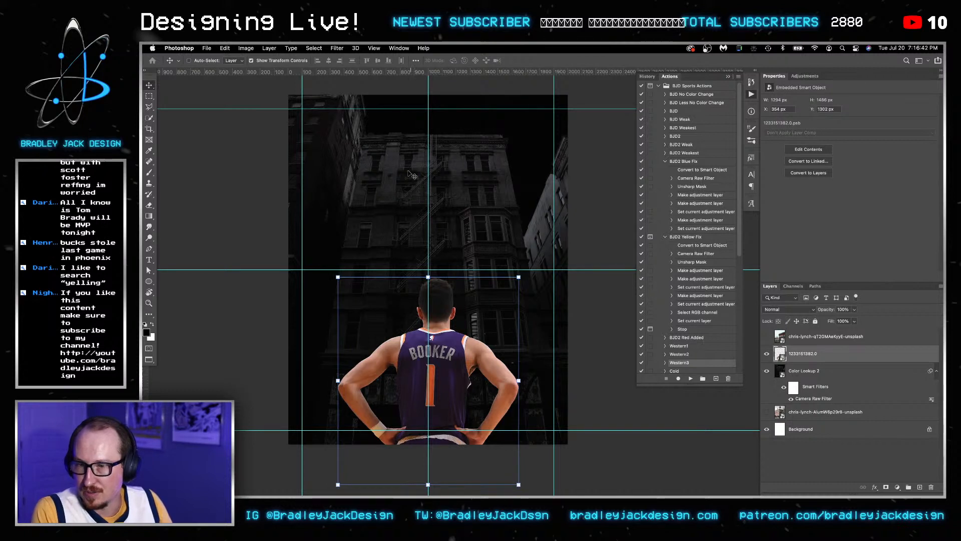
{"action": "left_click", "coordinate": [151, 140]}
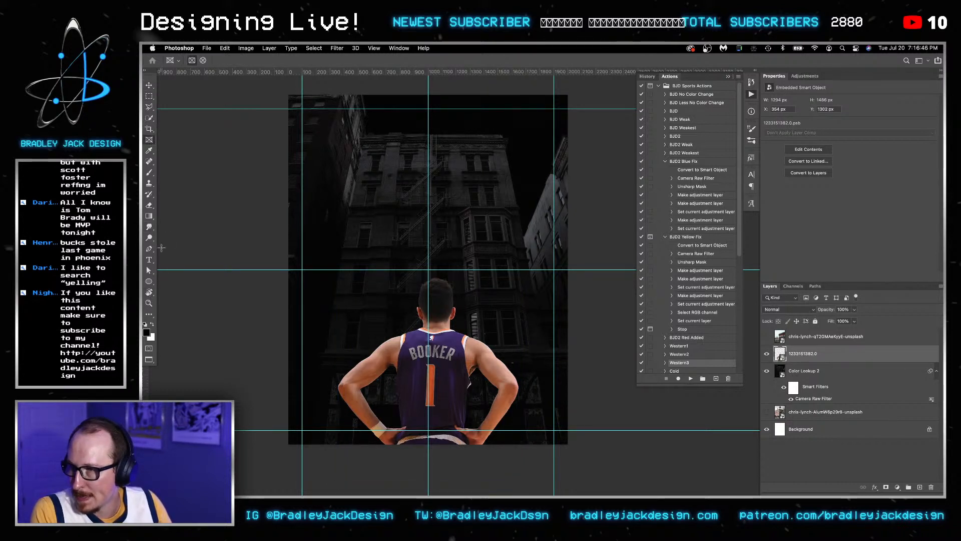
{"action": "left_click_drag", "start_coordinate": [149, 284], "coordinate": [177, 281]}
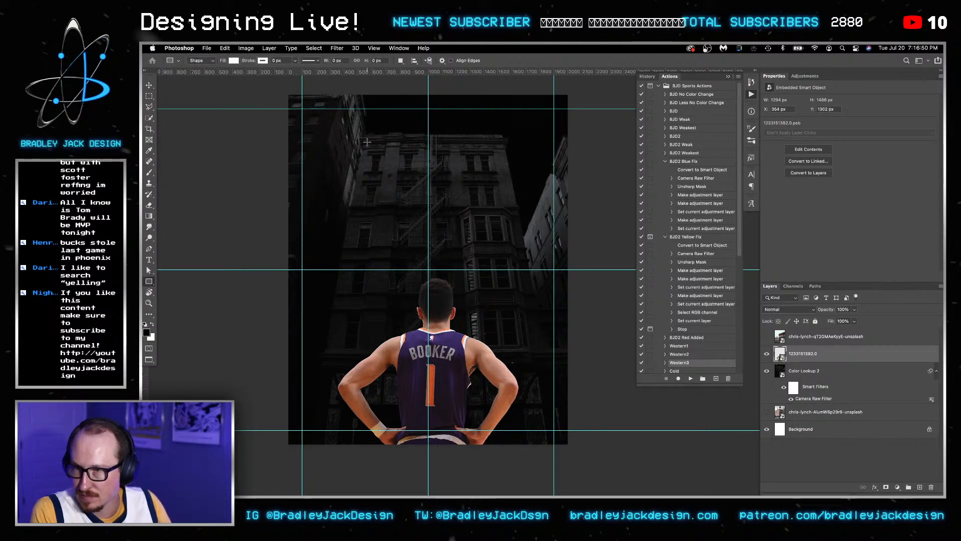
{"action": "left_click_drag", "start_coordinate": [367, 142], "coordinate": [497, 361]}
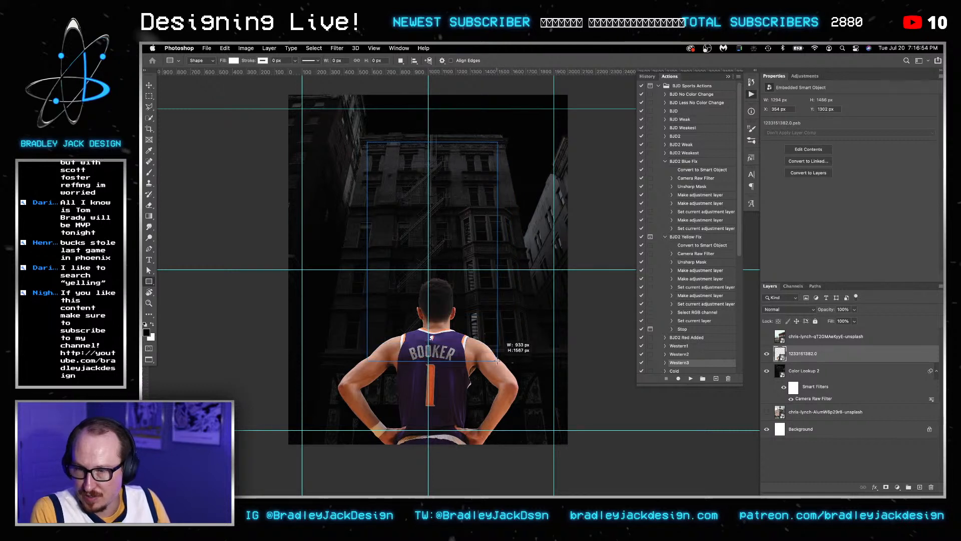
{"action": "left_click_drag", "start_coordinate": [497, 361], "coordinate": [497, 361]}
{"action": "key", "text": "v"}
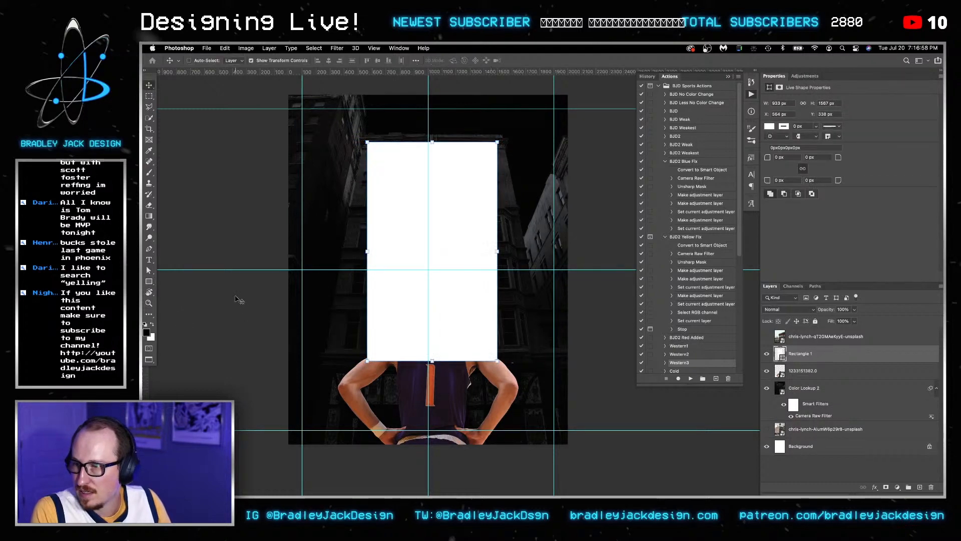
Pick magenta fc0af9 as the foreground colour, apply it as the rectangle's fill, and place the rectangle behind the player cutout.
{"action": "left_click", "coordinate": [146, 333]}
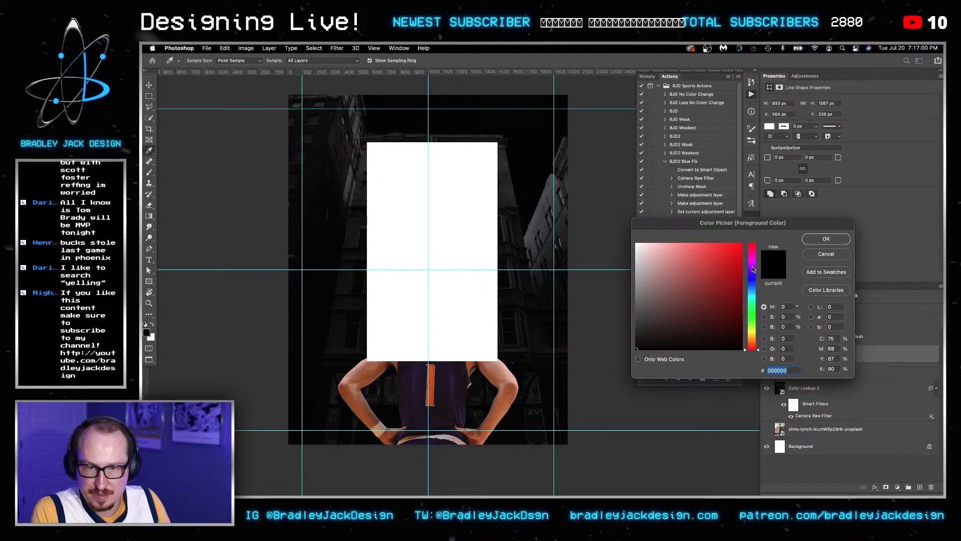
{"action": "left_click", "coordinate": [752, 266]}
{"action": "left_click", "coordinate": [738, 246]}
{"action": "key", "text": "Return"}
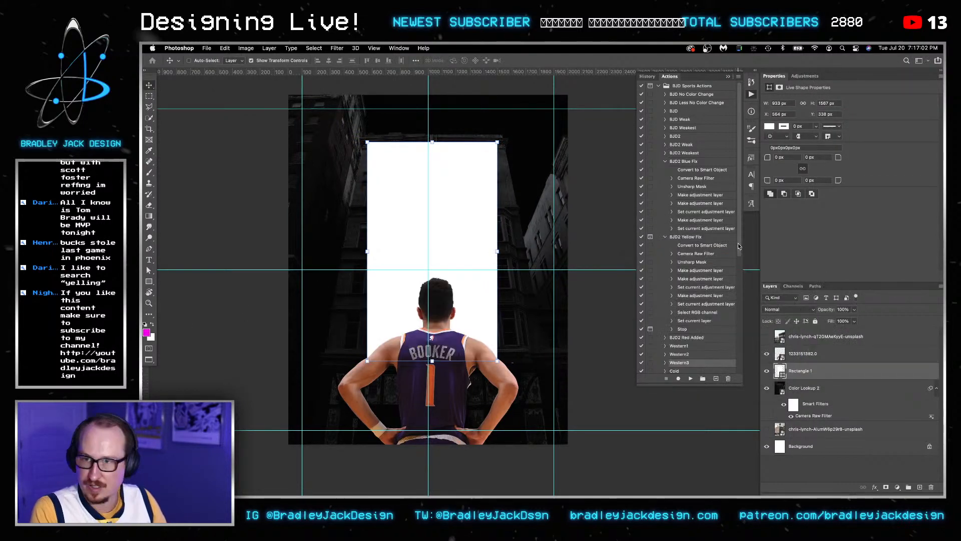
{"action": "key", "text": "u"}
{"action": "left_click", "coordinate": [233, 60]}
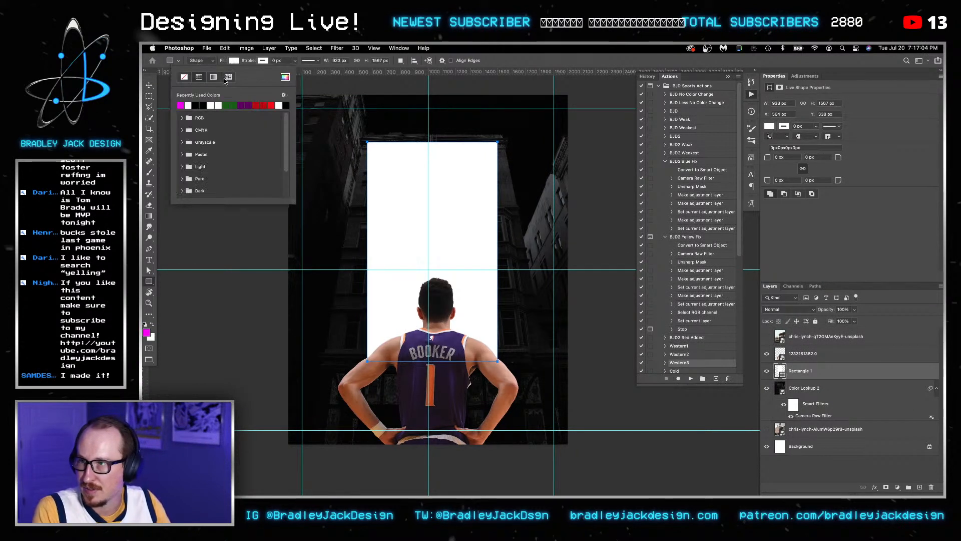
{"action": "left_click", "coordinate": [180, 105]}
{"action": "key", "text": "Return"}
{"action": "key", "text": "super+t"}
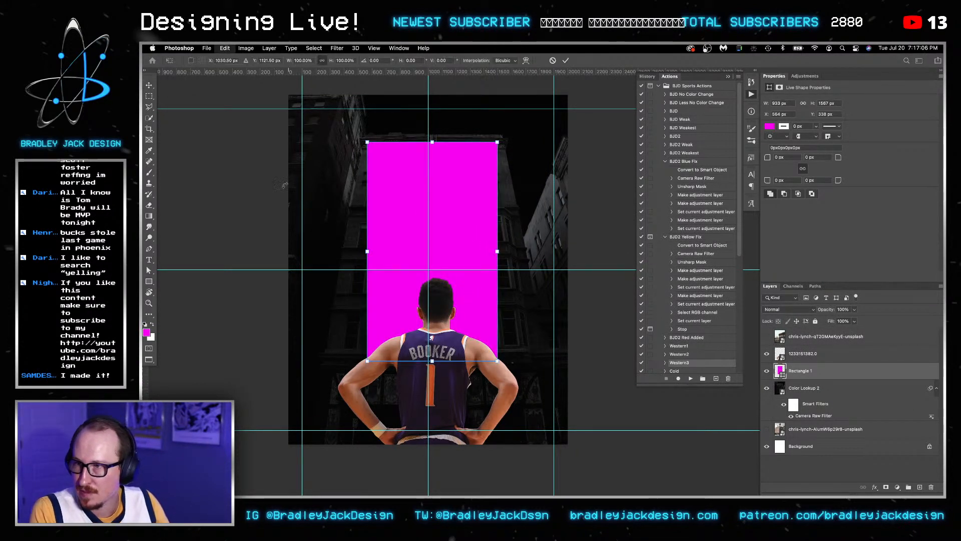
{"action": "left_click_drag", "start_coordinate": [497, 361], "coordinate": [529, 361]}
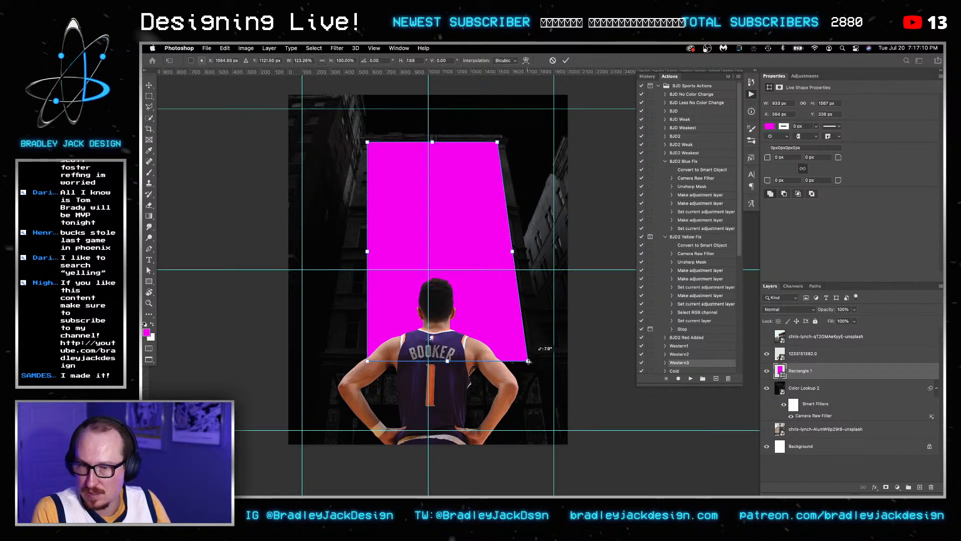
{"action": "key", "text": "super+z"}
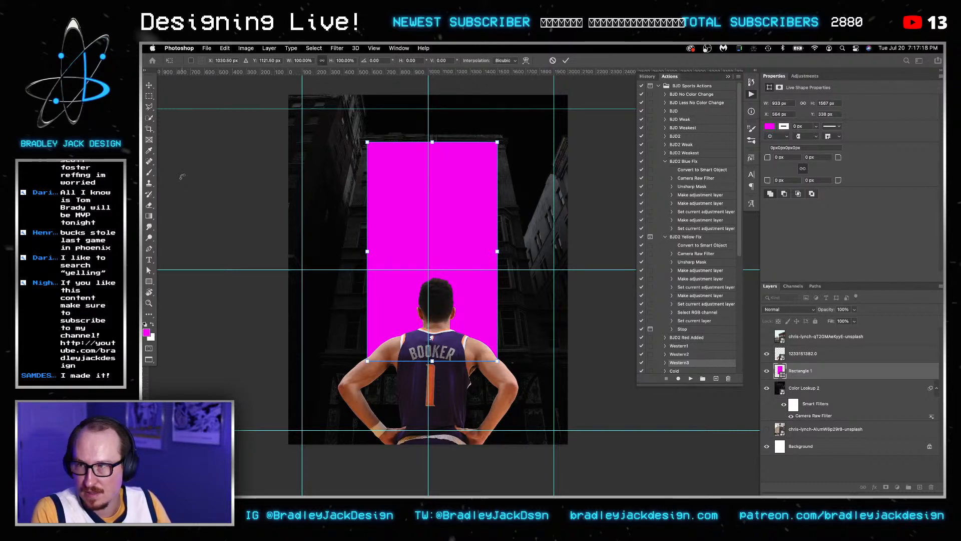
{"action": "key", "text": "Return"}
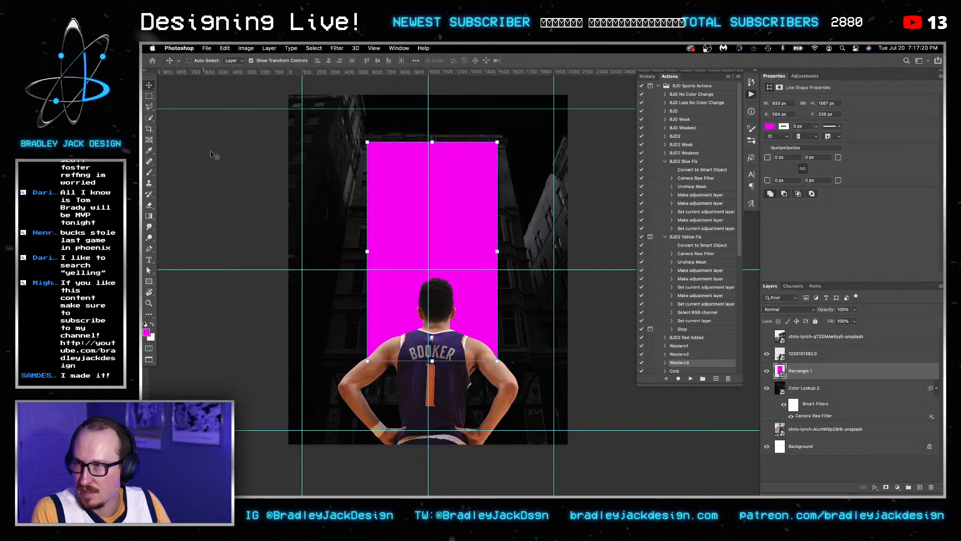
{"action": "key", "text": "super+t"}
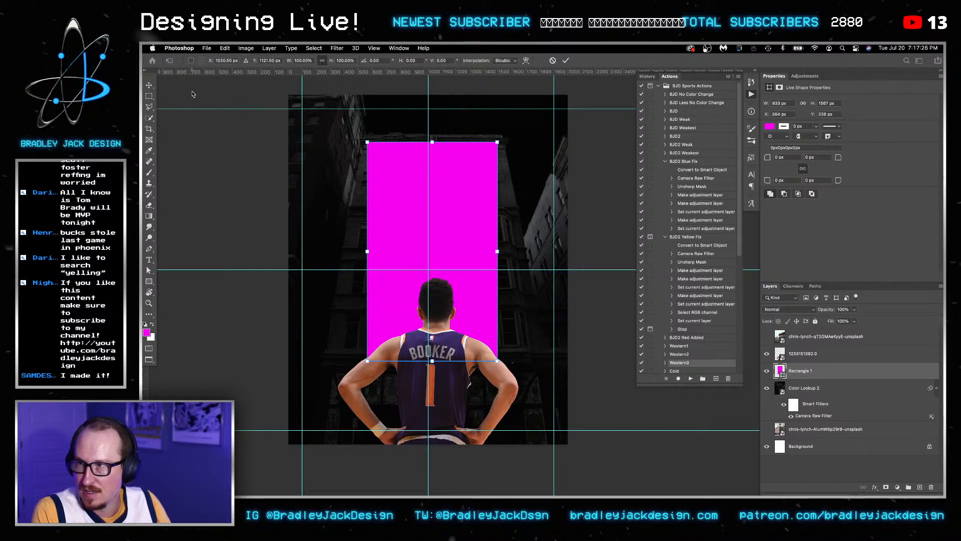
{"action": "key", "text": "Return"}
Cycle the screen mode to the standard windowed view and enlarge the document window to fill the display.
{"action": "key", "text": "f"}
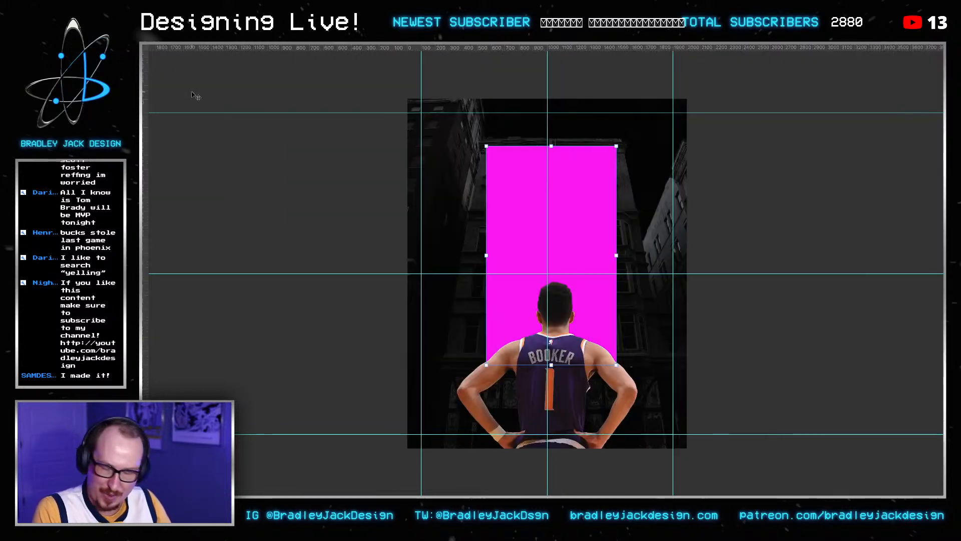
{"action": "key", "text": "f"}
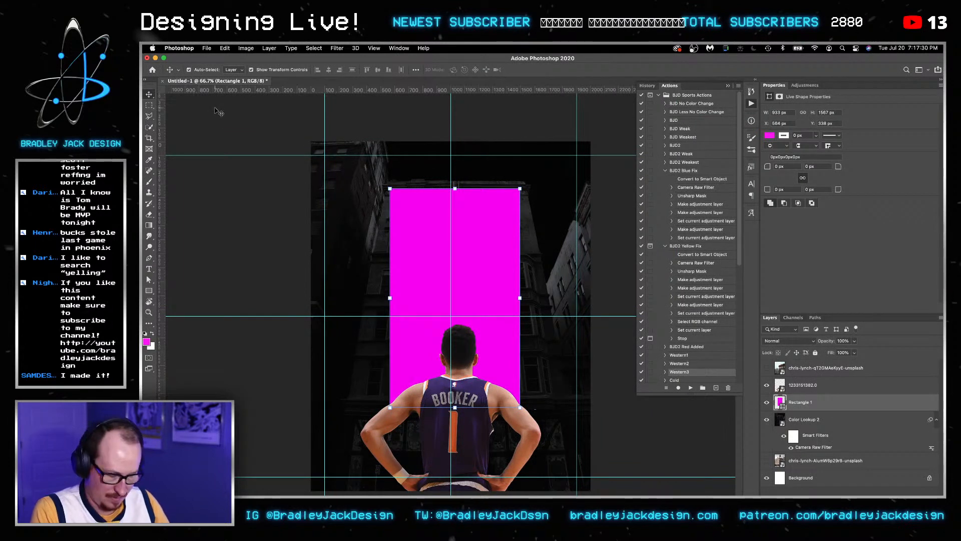
{"action": "key", "text": "super+t"}
{"action": "mouse_move", "coordinate": [204, 54]}
{"action": "left_mouse_down"}
{"action": "mouse_move", "coordinate": [211, 146]}
{"action": "mouse_move", "coordinate": [212, 61]}
{"action": "left_mouse_up"}
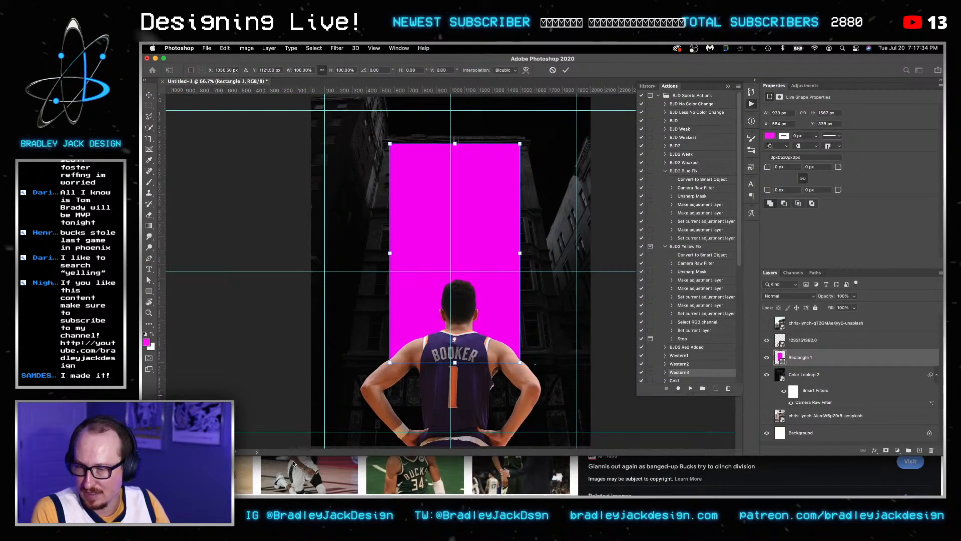
{"action": "left_click_drag", "start_coordinate": [292, 454], "coordinate": [290, 494]}
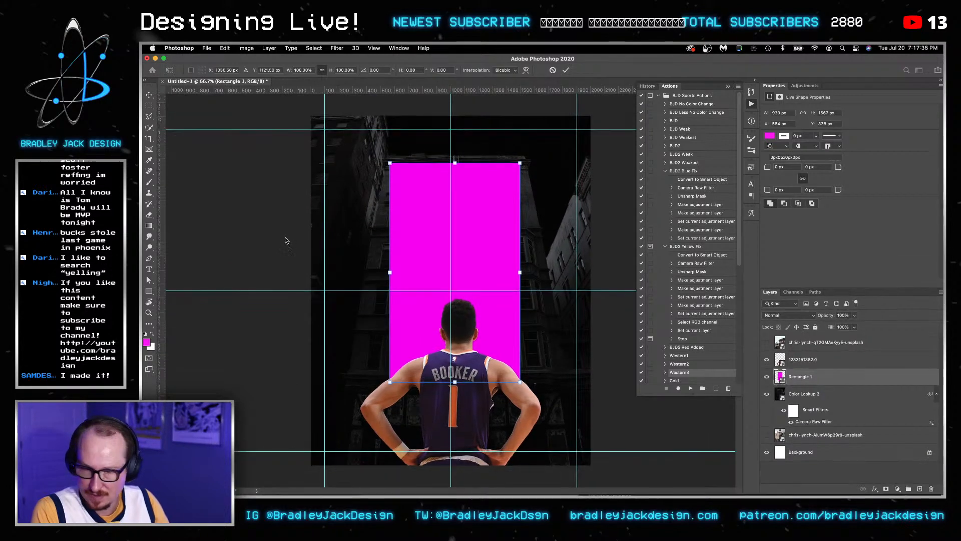
Apply a Perspective transform to the magenta rectangle, widening its lower edge on both sides to follow the building.
{"action": "right_click", "coordinate": [448, 250]}
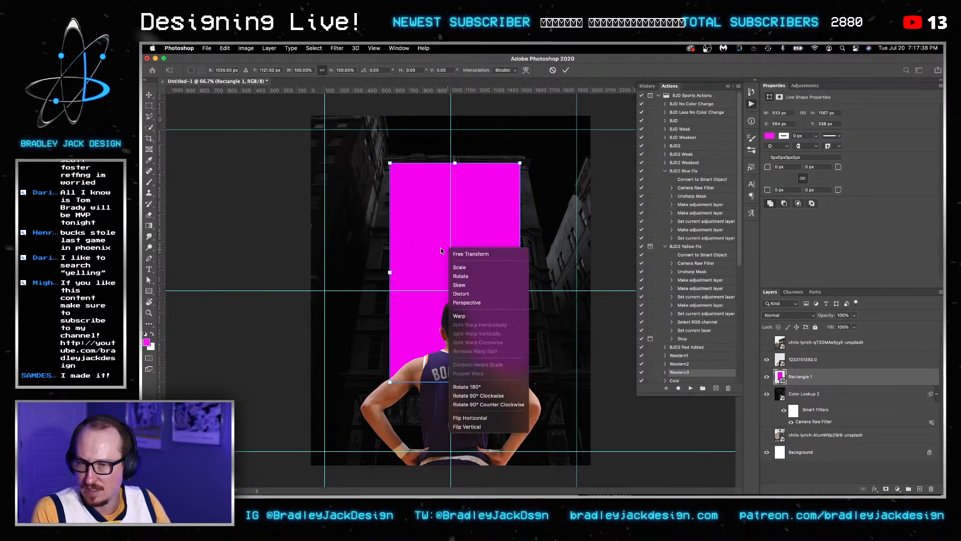
{"action": "left_click", "coordinate": [467, 302]}
{"action": "left_click_drag", "start_coordinate": [390, 382], "coordinate": [355, 382]}
{"action": "key", "text": "Return"}
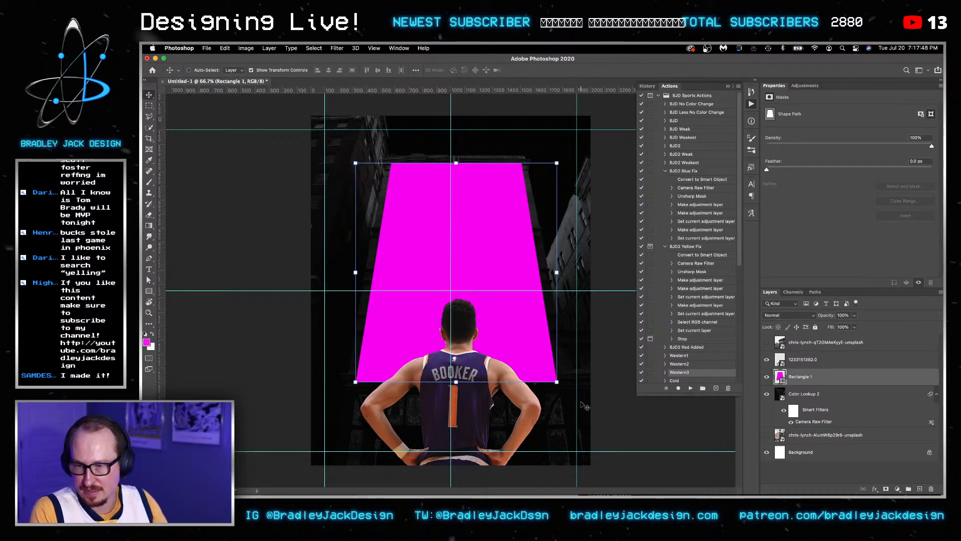
{"action": "left_click", "coordinate": [622, 406]}
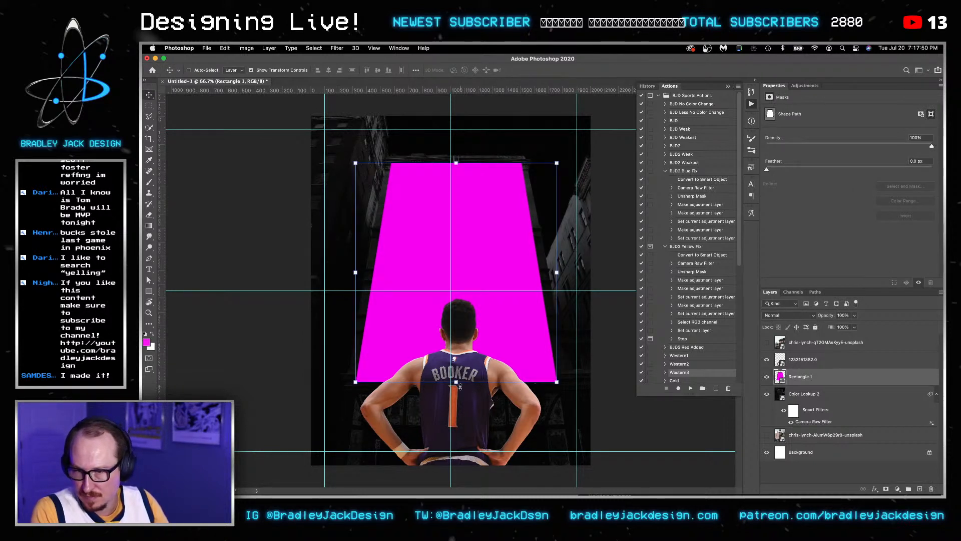
Fit the magenta trapezoid to the facade by raising and slightly narrowing its lower edge and lowering its upper edge.
{"action": "left_click_drag", "start_coordinate": [457, 383], "coordinate": [456, 368]}
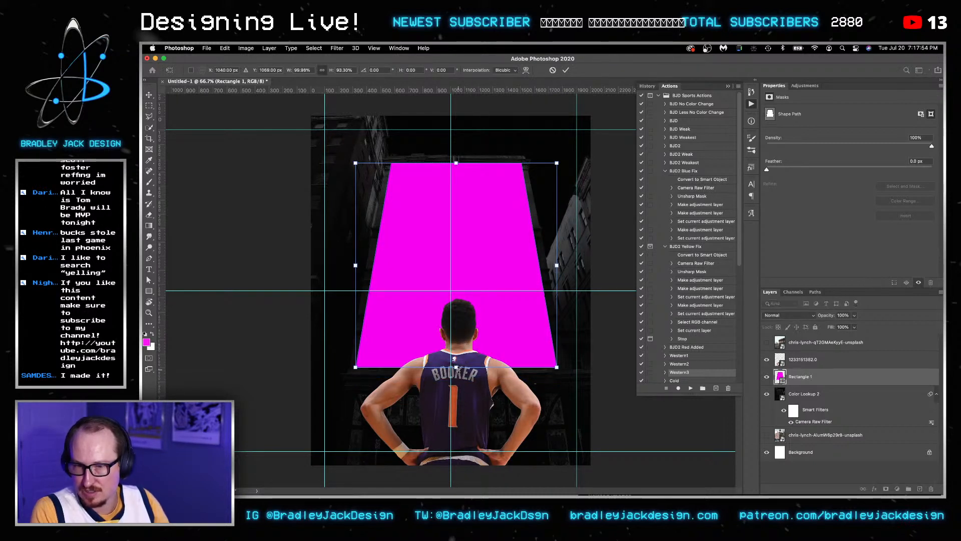
{"action": "key", "text": "Return"}
{"action": "key", "text": "super+t"}
{"action": "right_click", "coordinate": [383, 369]}
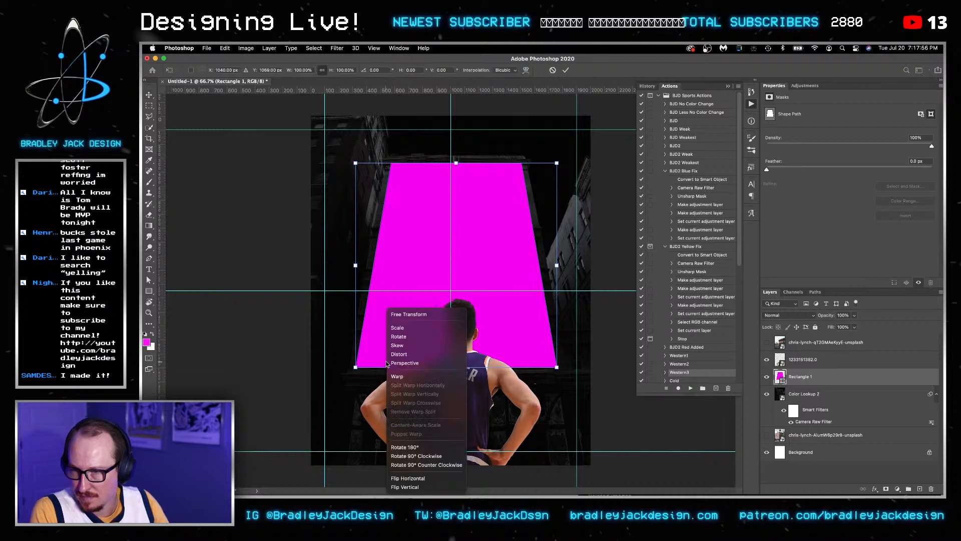
{"action": "left_click", "coordinate": [393, 363]}
{"action": "left_click_drag", "start_coordinate": [352, 371], "coordinate": [359, 367]}
{"action": "key", "text": "Return"}
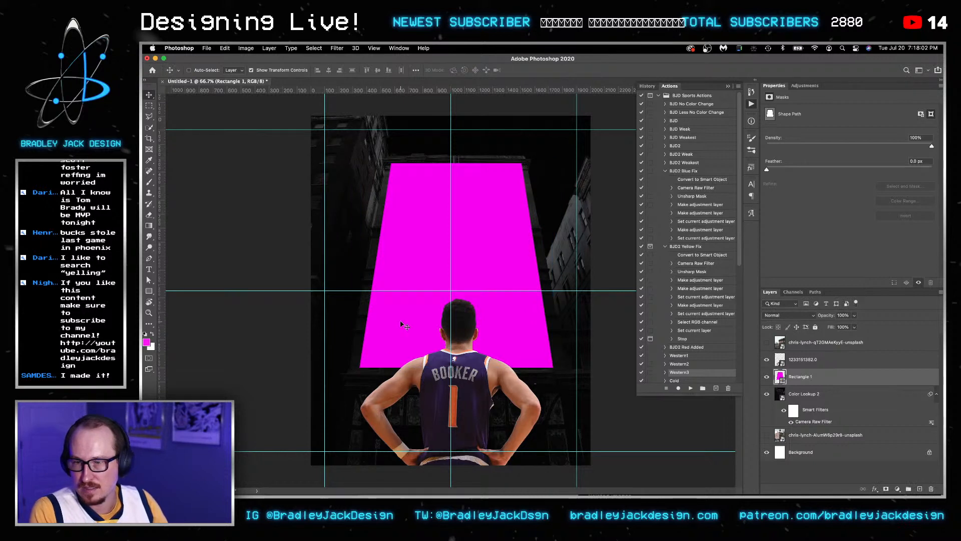
{"action": "left_click_drag", "start_coordinate": [456, 163], "coordinate": [456, 169]}
{"action": "key", "text": "Return"}
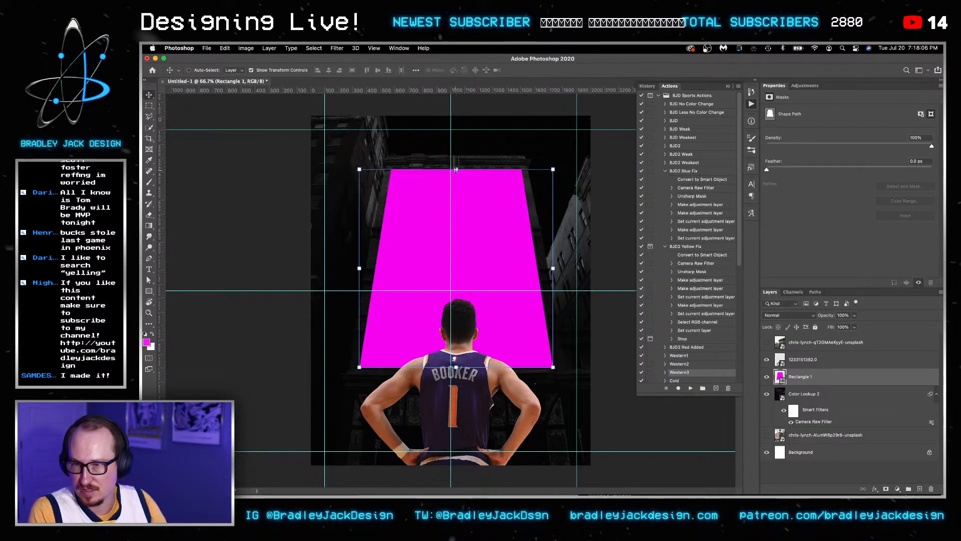
Undo the shape's perspective and scaling changes back to the straight magenta rectangle.
{"action": "double_click", "coordinate": [780, 375]}
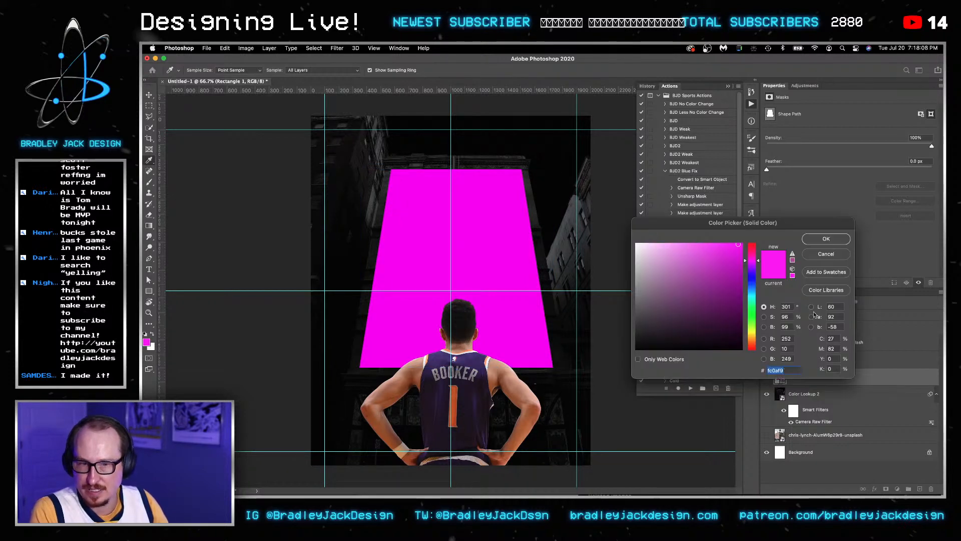
{"action": "key", "text": "Escape"}
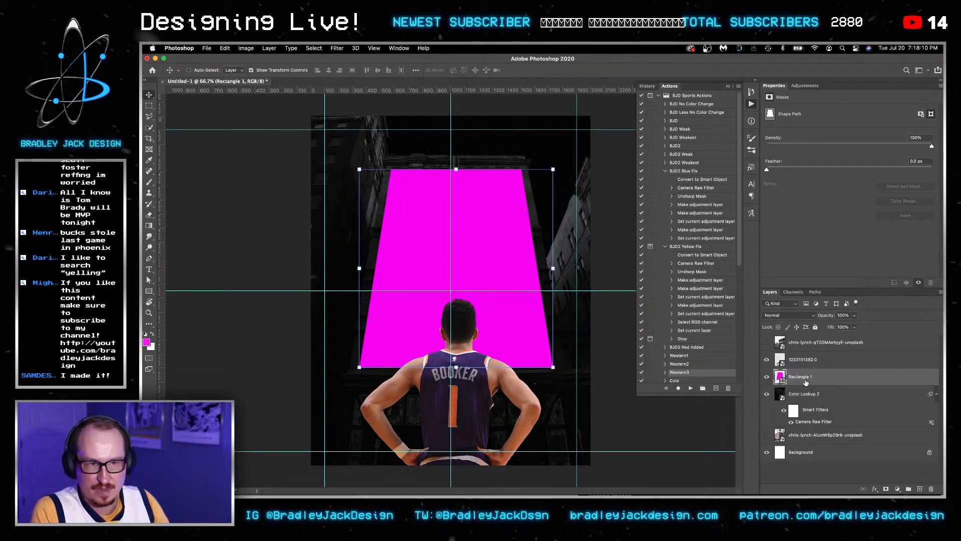
{"action": "key", "text": "super+z"}
{"action": "key", "text": "super+z"}
{"action": "key", "text": "super+z"}
{"action": "key", "text": "super+z"}
{"action": "key", "text": "super+z"}
{"action": "key", "text": "super+z"}
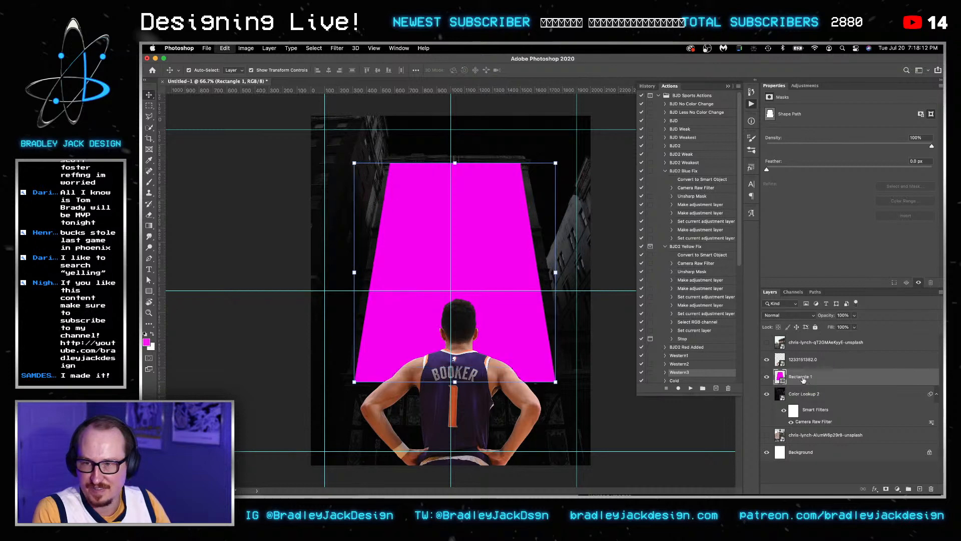
{"action": "key", "text": "super+shift+z"}
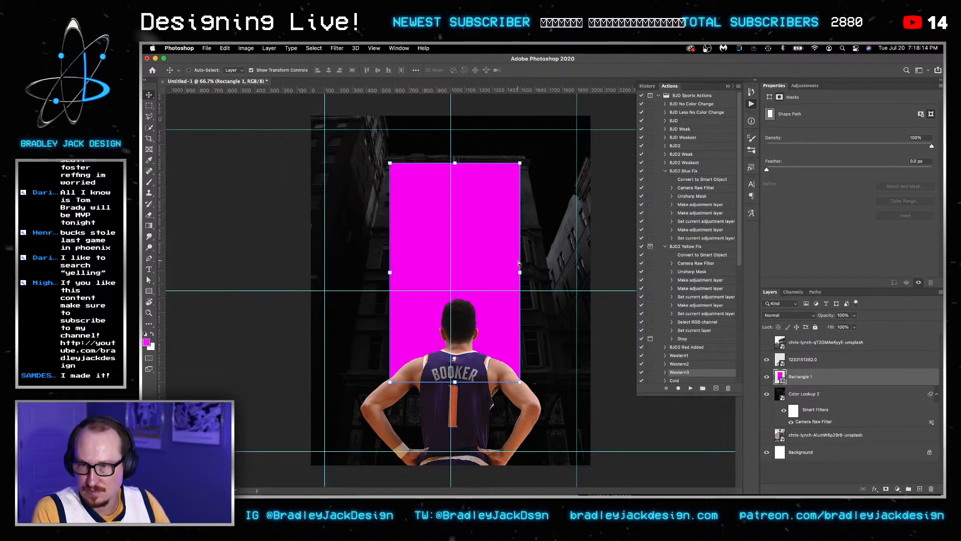
Convert the magenta rectangle to a smart object and widen its lower edge on both sides with a Perspective transform.
{"action": "right_click", "coordinate": [802, 376]}
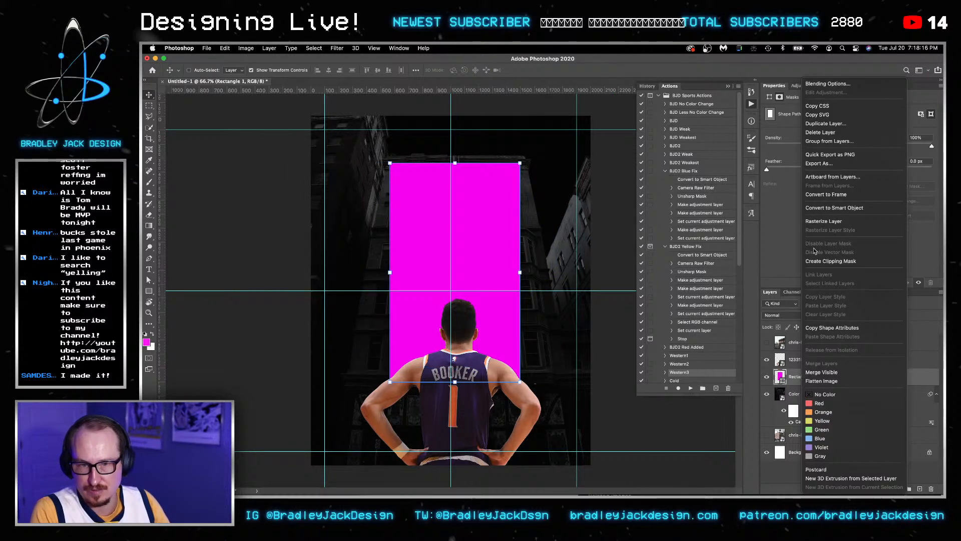
{"action": "left_click", "coordinate": [821, 208]}
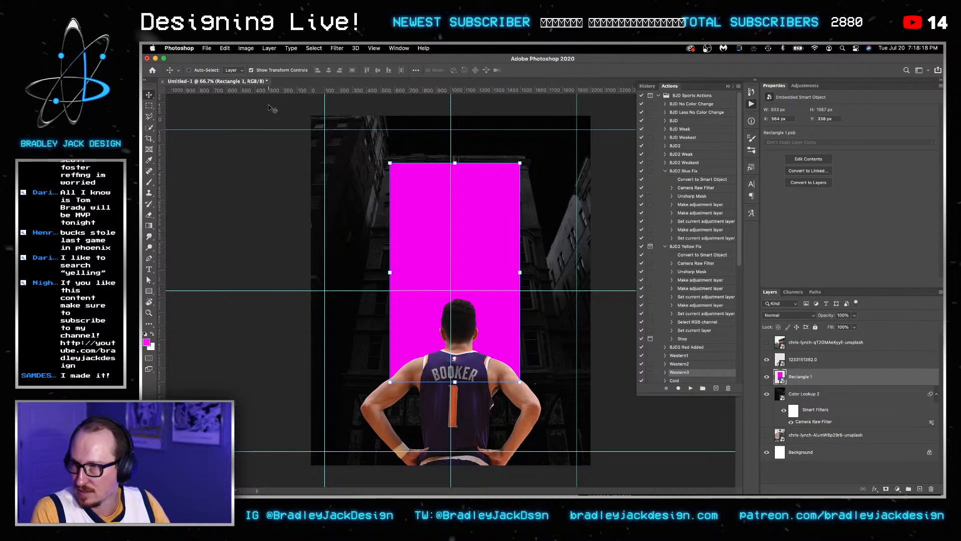
{"action": "key", "text": "super+t"}
{"action": "right_click", "coordinate": [447, 371]}
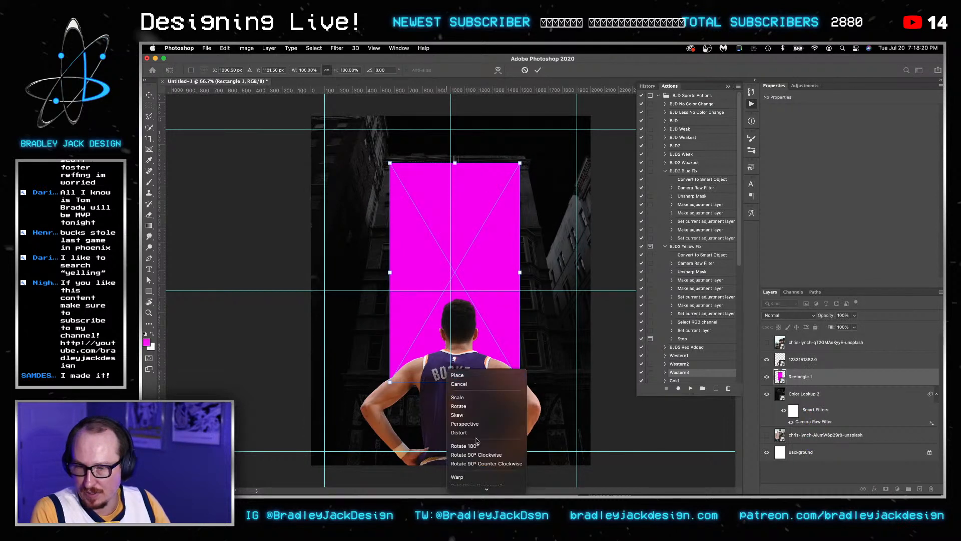
{"action": "left_click", "coordinate": [465, 423]}
{"action": "left_click_drag", "start_coordinate": [390, 382], "coordinate": [349, 384]}
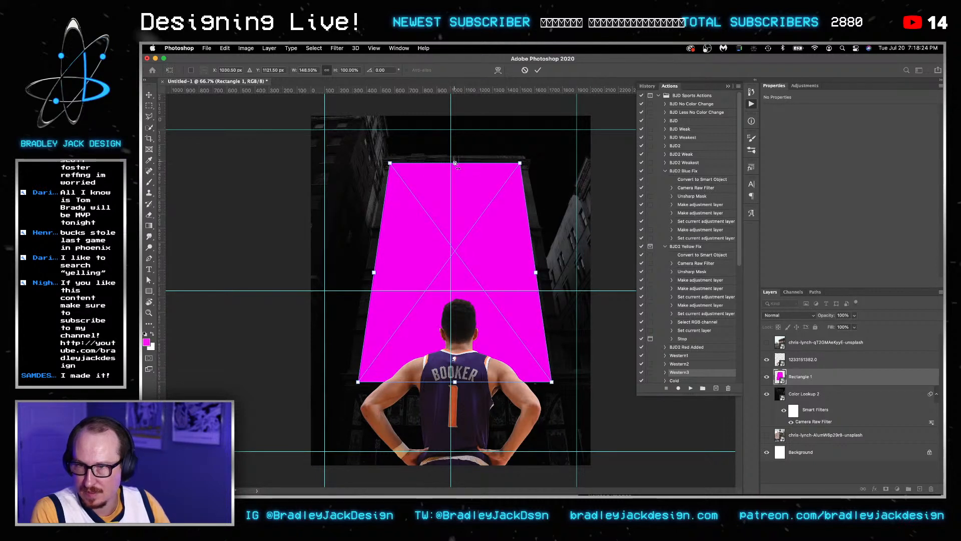
Narrow the billboard's upper edge slightly and move its upper and lower edges inward, to about 1343 × 1385 px overall.
{"action": "left_click_drag", "start_coordinate": [455, 163], "coordinate": [446, 163]}
{"action": "key", "text": "super+z"}
{"action": "key", "text": "super+z"}
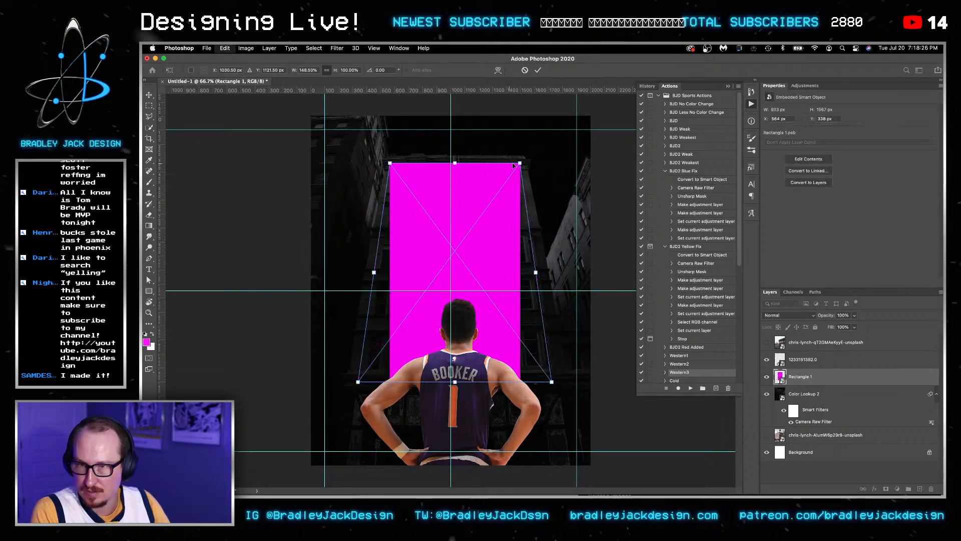
{"action": "left_click_drag", "start_coordinate": [516, 165], "coordinate": [518, 164]}
{"action": "right_click", "coordinate": [455, 164]}
{"action": "key", "text": "Return"}
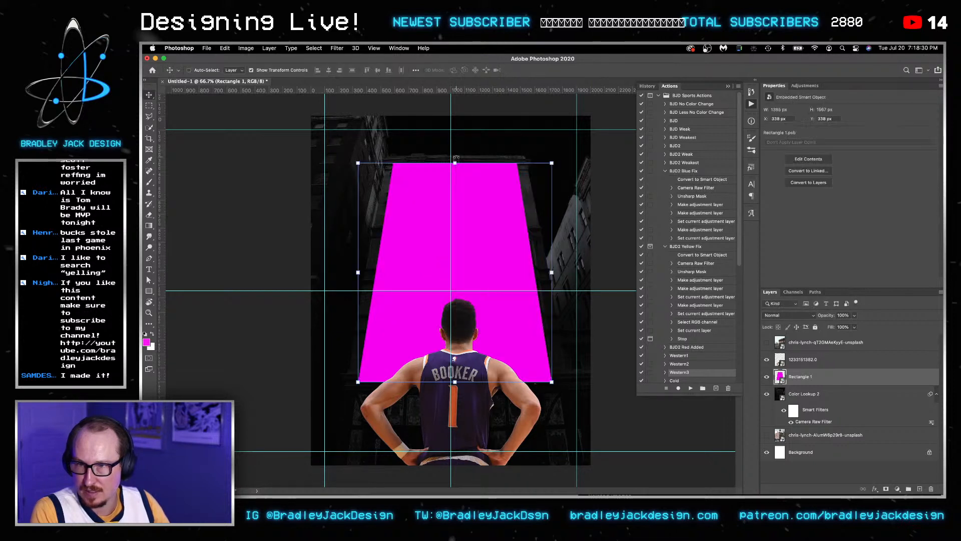
{"action": "left_click_drag", "start_coordinate": [456, 161], "coordinate": [455, 170]}
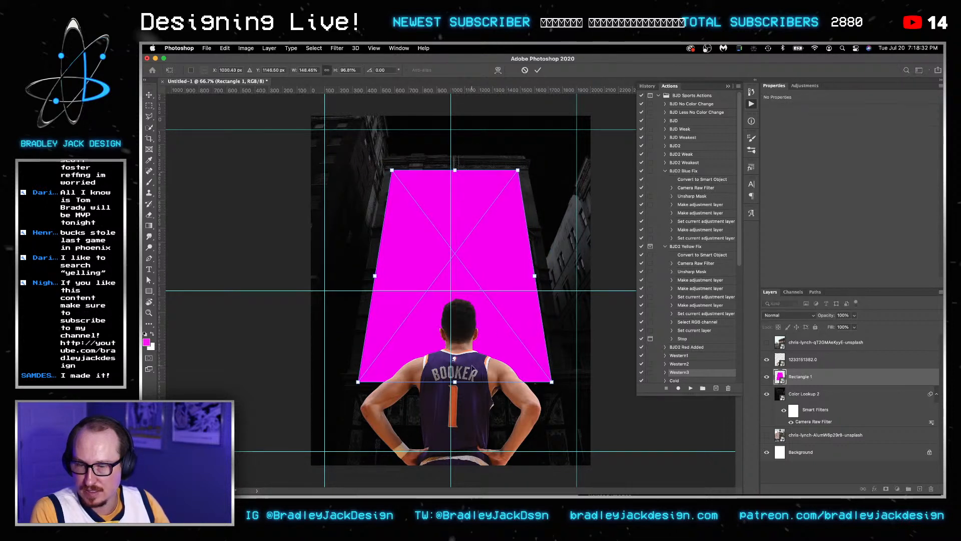
{"action": "left_click_drag", "start_coordinate": [455, 383], "coordinate": [465, 363]}
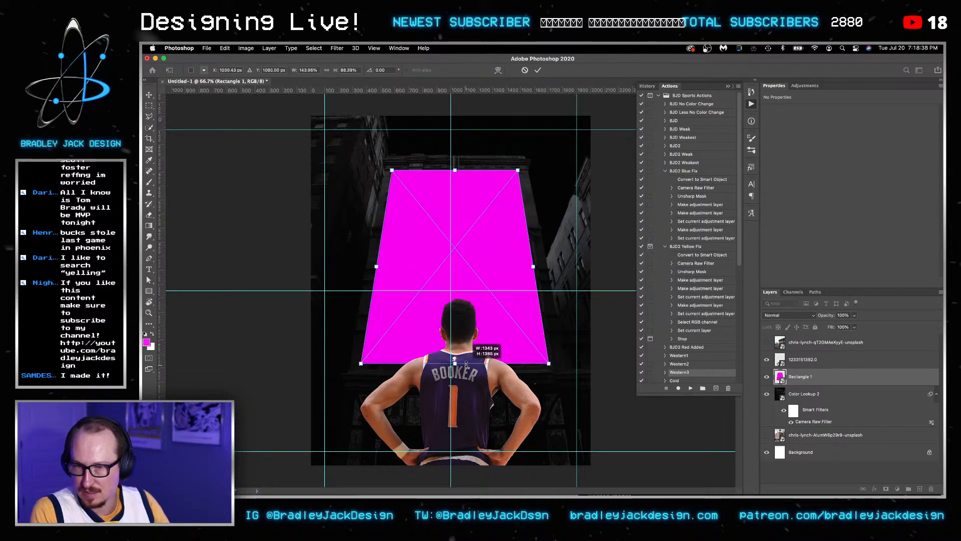
{"action": "key", "text": "Return"}
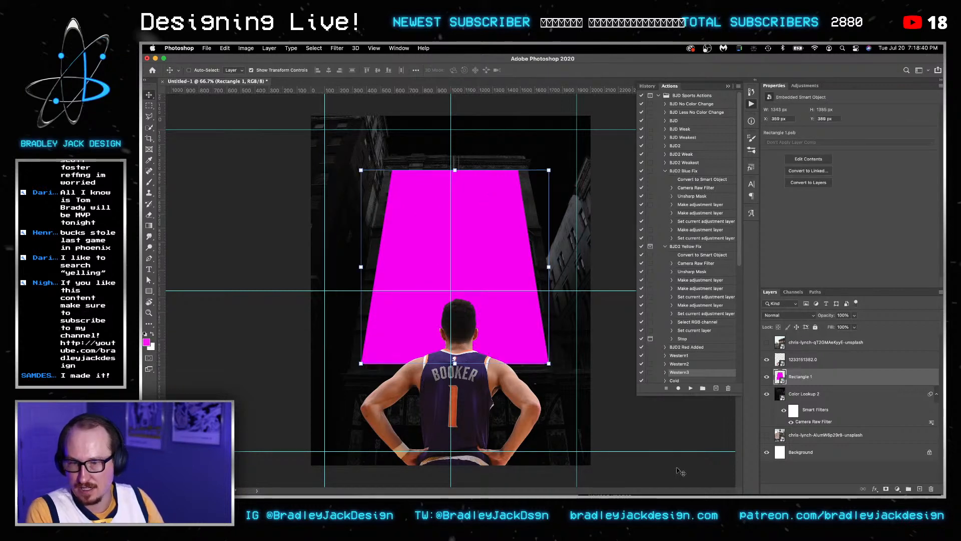
Place the 3000-2 photo of Giannis yelling inside the billboard's smart object, covering the rectangle, and save it back into the main composite.
{"action": "double_click", "coordinate": [780, 376]}
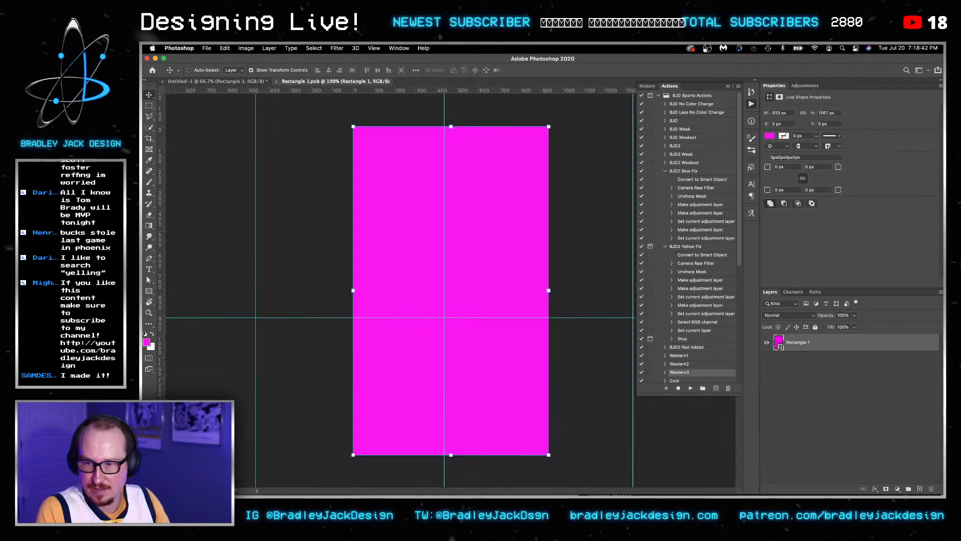
{"action": "left_click", "coordinate": [667, 469]}
{"action": "left_click_drag", "start_coordinate": [479, 137], "coordinate": [725, 486]}
{"action": "left_click_drag", "start_coordinate": [513, 300], "coordinate": [490, 342]}
{"action": "key", "text": "Return"}
{"action": "key", "text": "super+s"}
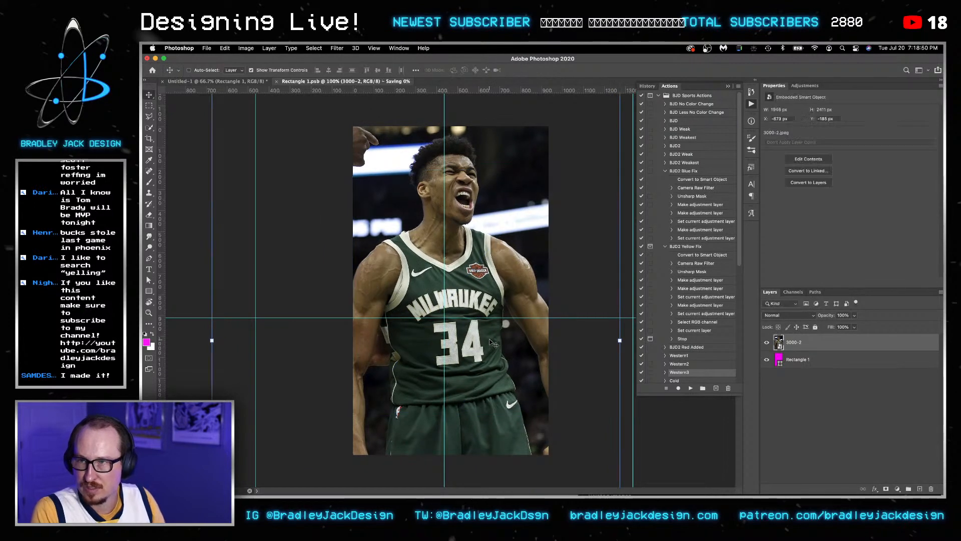
{"action": "key", "text": "ctrl+Tab"}
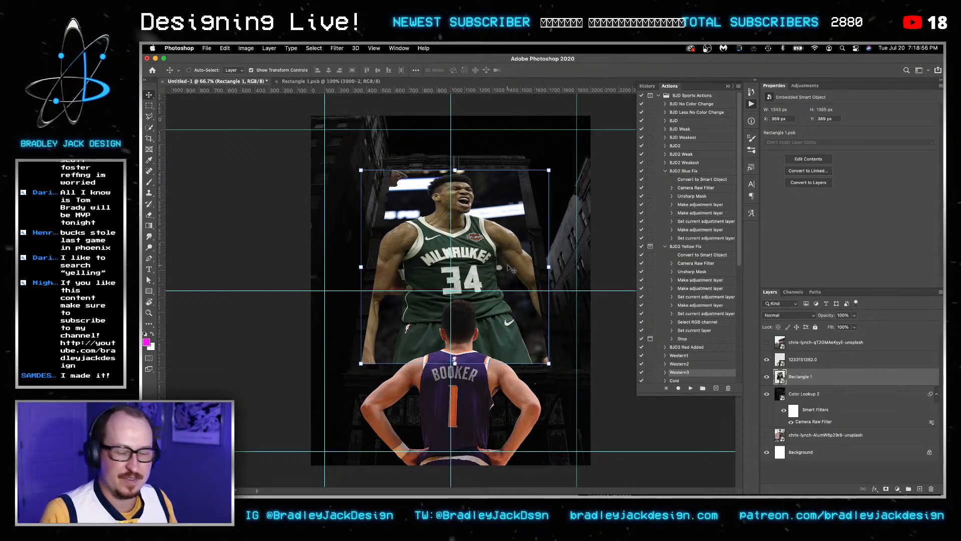
Stretch the 3000-2 photo downward to 2714 px tall inside the billboard's smart object and save it back into the composite.
{"action": "key", "text": "ctrl+Tab"}
{"action": "key", "text": "super+minus"}
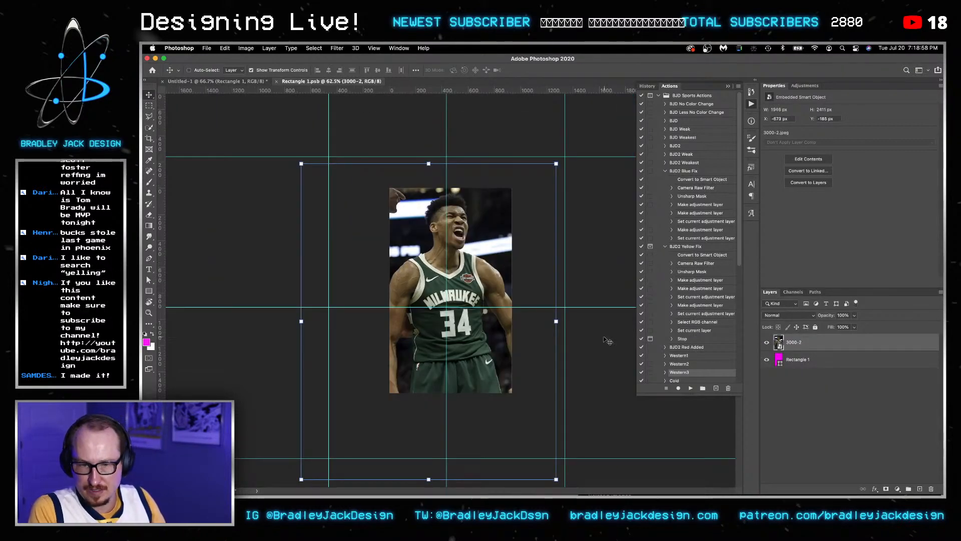
{"action": "key", "text": "super+minus"}
{"action": "key", "text": "super+t"}
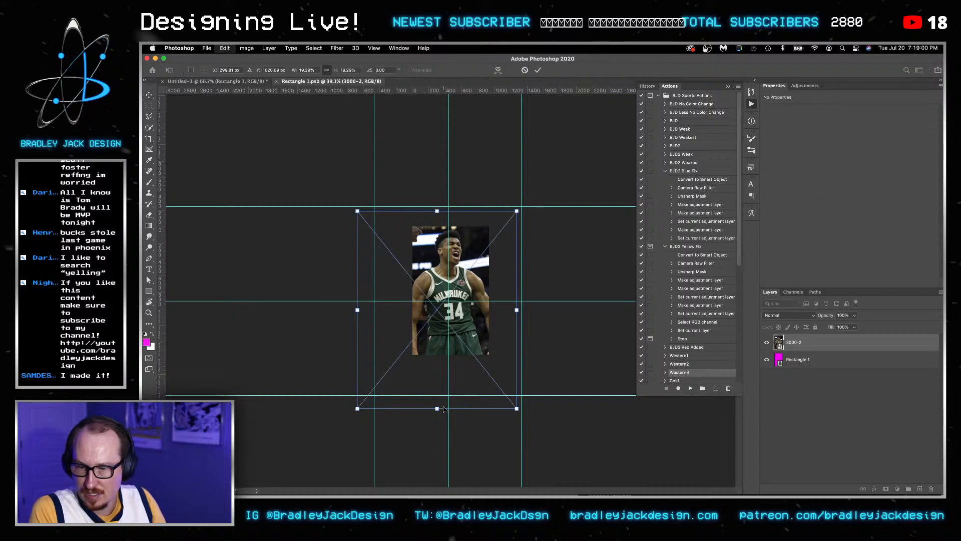
{"action": "left_click_drag", "start_coordinate": [437, 409], "coordinate": [439, 434]}
{"action": "key", "text": "Return"}
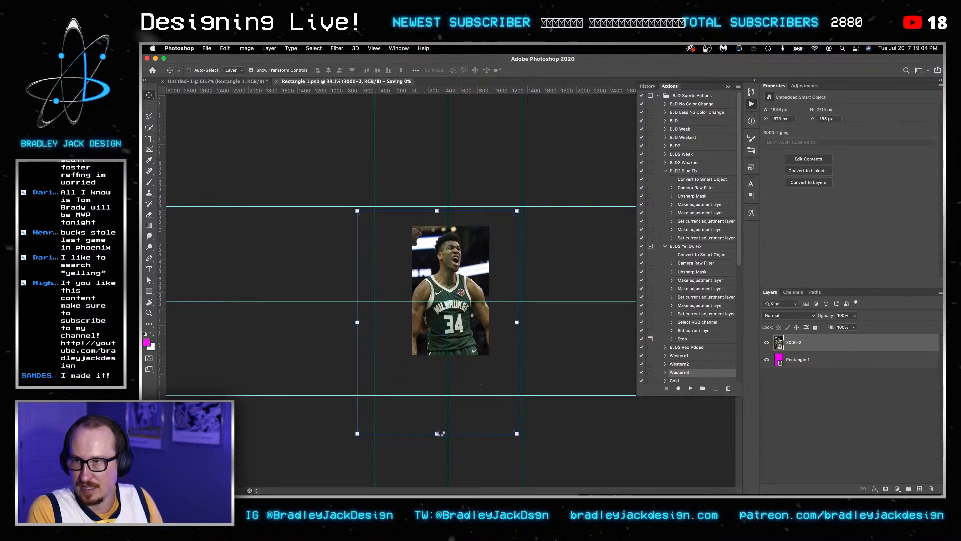
{"action": "key", "text": "ctrl+Tab"}
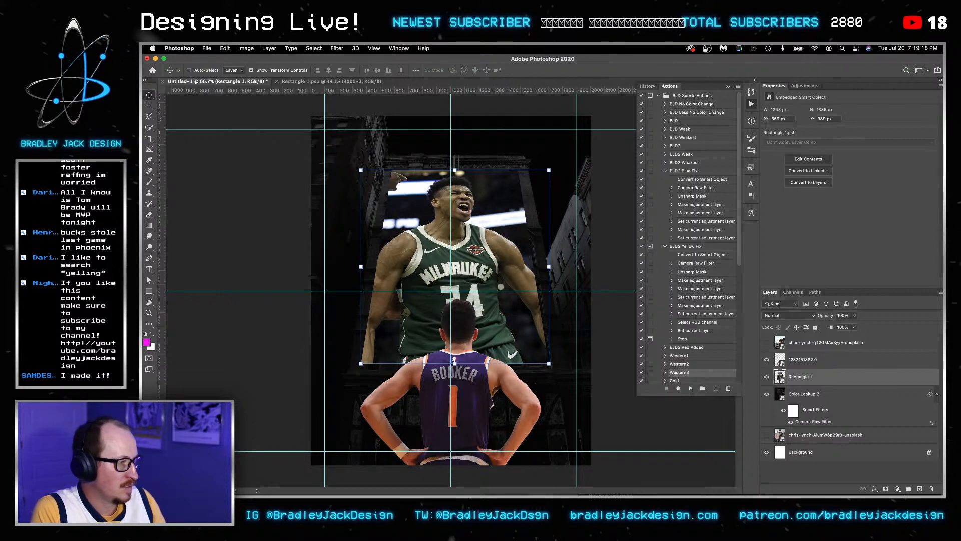
Place the neon-billboard reference screenshot in the composite, bring it above all other layers and convert it to a smart object.
{"action": "left_click_drag", "start_coordinate": [945, 316], "coordinate": [465, 316]}
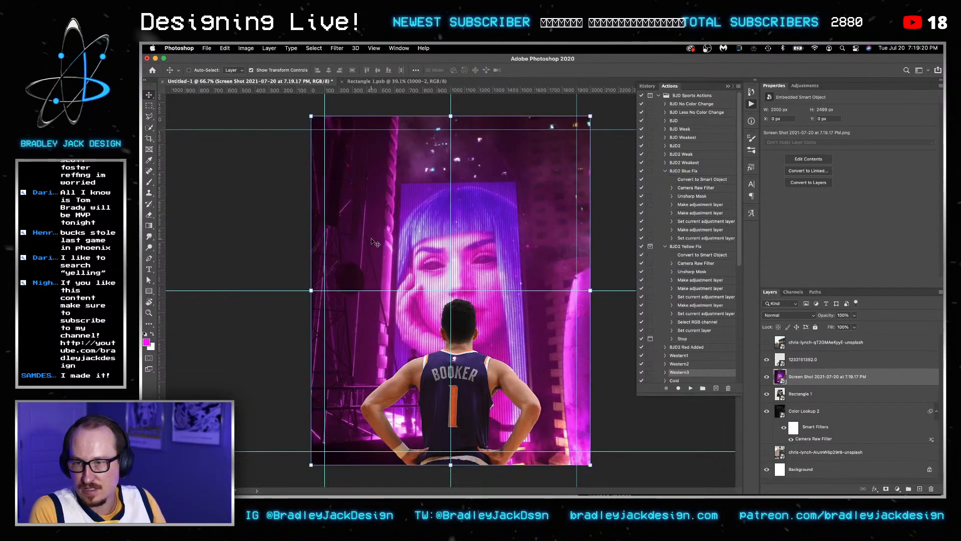
{"action": "key", "text": "super+shift+bracketright"}
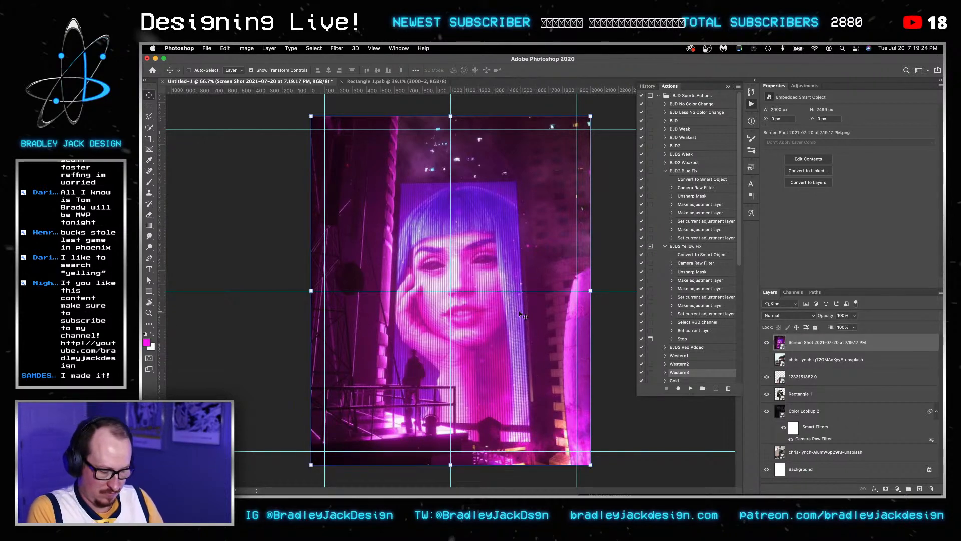
{"action": "right_click", "coordinate": [801, 342]}
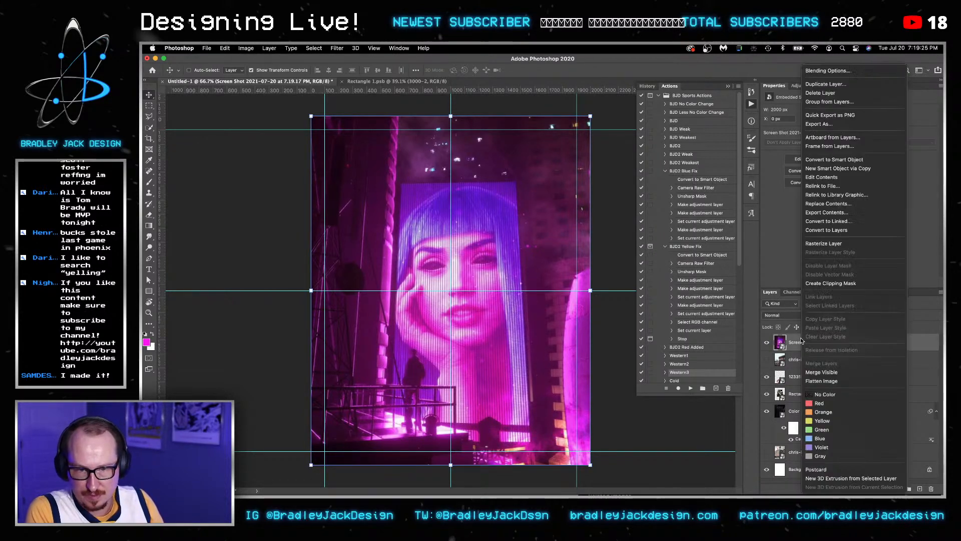
{"action": "left_click", "coordinate": [840, 160]}
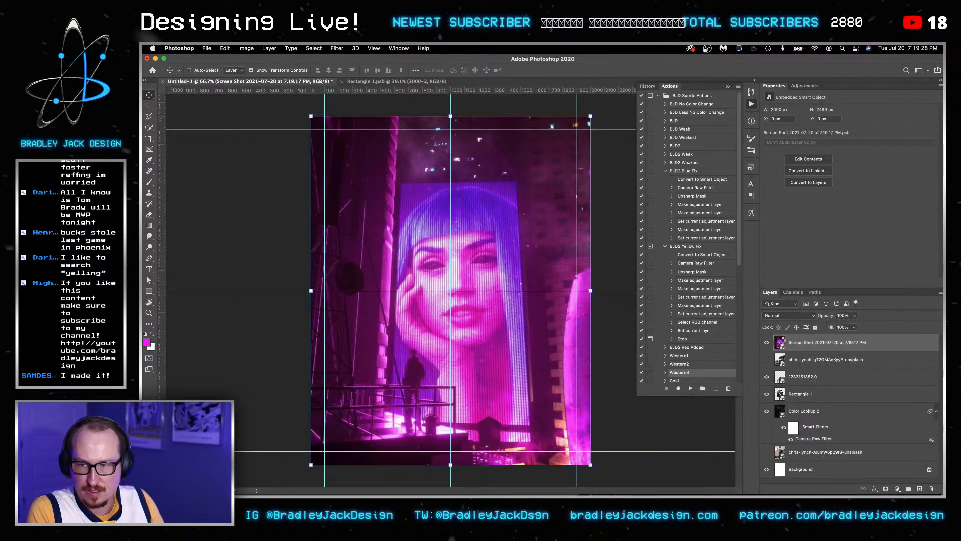
Keep the neon reference open in its own document, removing its layer from the composite and closing the billboard's contents, and compare both images.
{"action": "key", "text": "ctrl+Tab"}
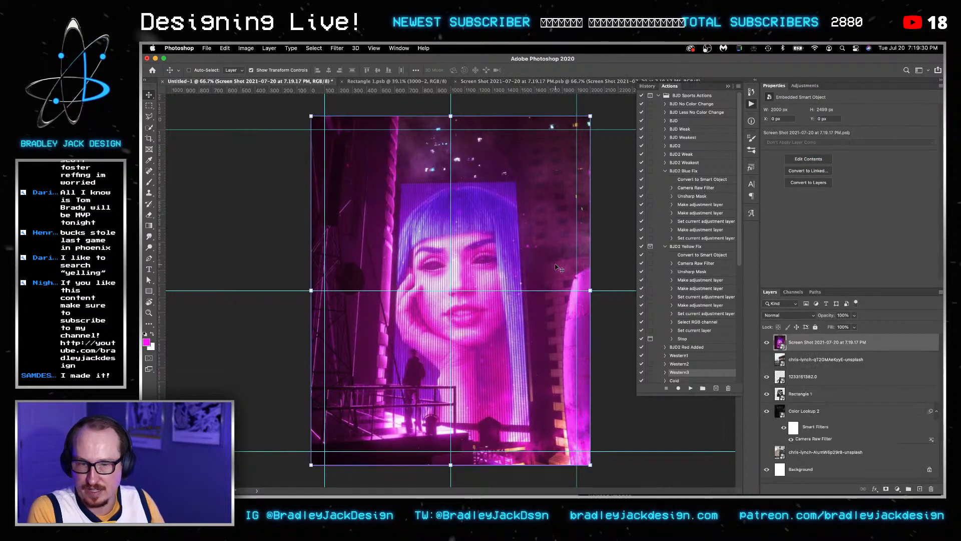
{"action": "key", "text": "ctrl+Tab"}
{"action": "key", "text": "ctrl+w"}
{"action": "key", "text": "ctrl+Tab"}
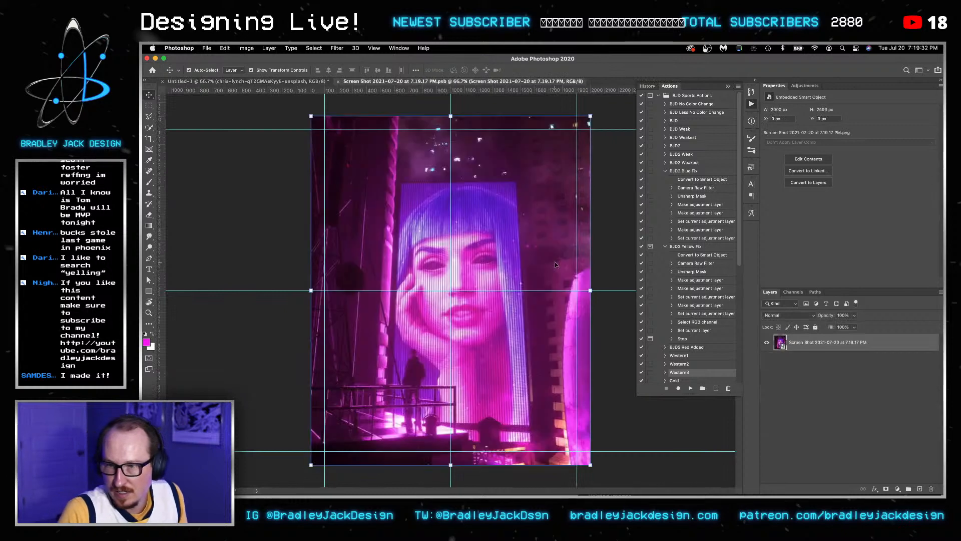
{"action": "key", "text": "ctrl+Tab"}
{"action": "key", "text": "ctrl+Tab"}
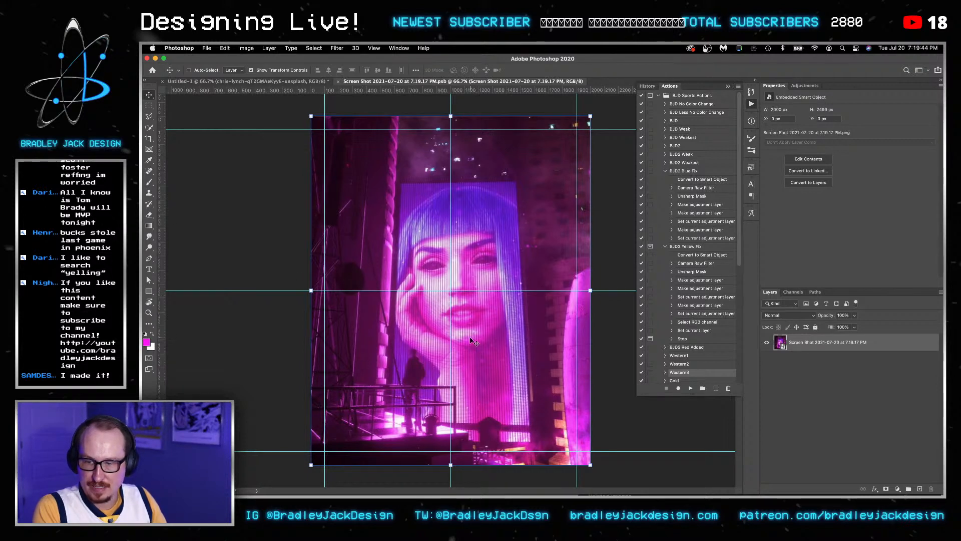
{"action": "key", "text": "ctrl+Tab"}
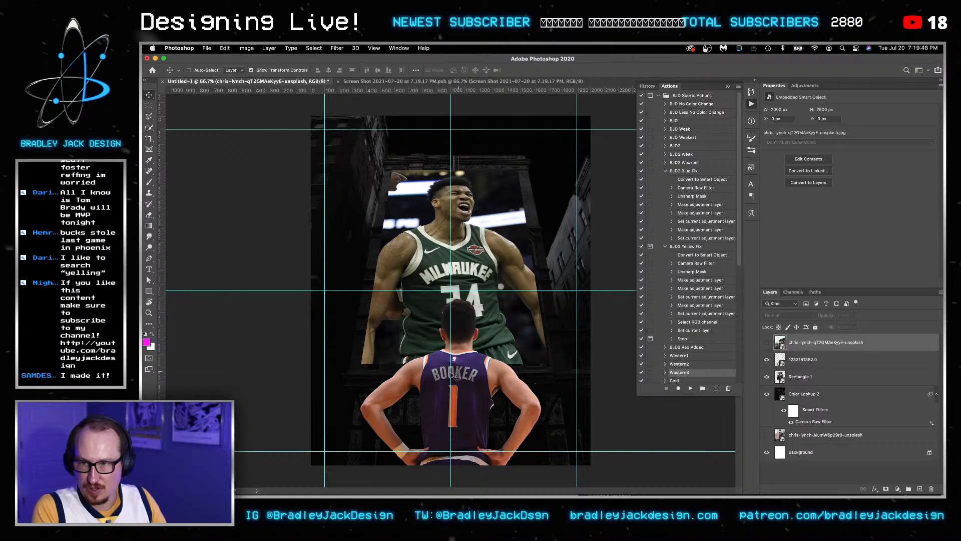
{"action": "key", "text": "ctrl+Tab"}
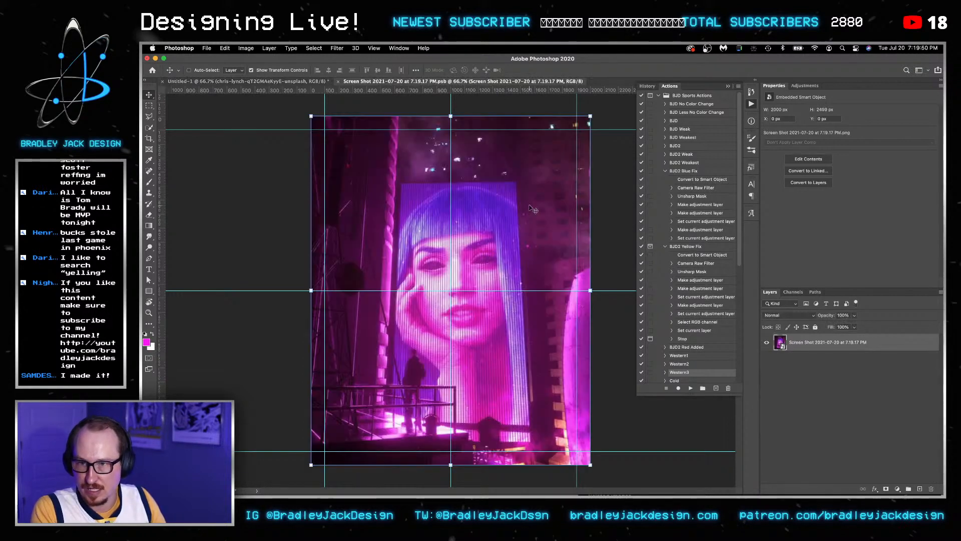
{"action": "key", "text": "ctrl+Tab"}
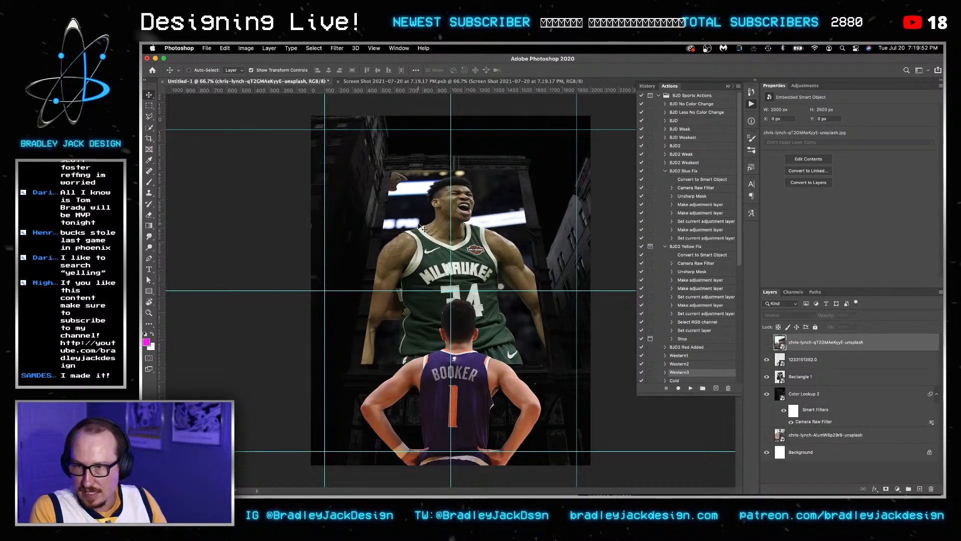
Duplicate the Rectangle 1 billboard layer in the composite.
{"action": "left_click", "coordinate": [798, 379]}
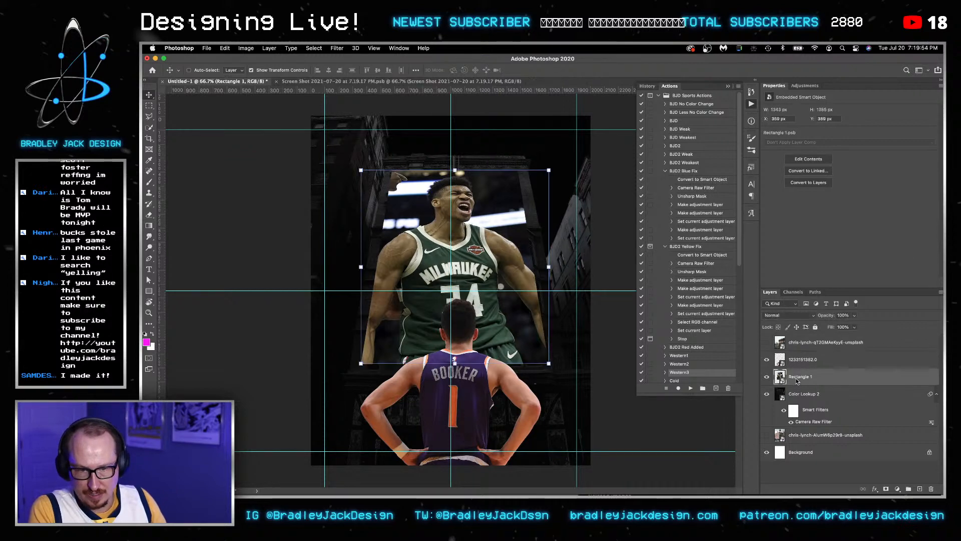
{"action": "right_click", "coordinate": [798, 380]}
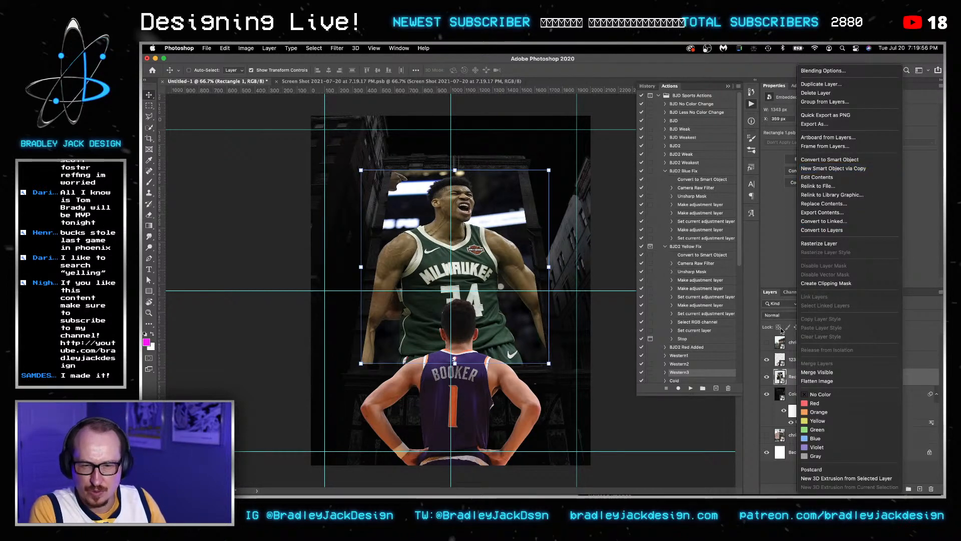
{"action": "left_click", "coordinate": [773, 309]}
{"action": "key", "text": "super+j"}
Add a black (000000) Color Overlay to the original Rectangle 1 layer beneath the copy.
{"action": "left_click", "coordinate": [796, 395]}
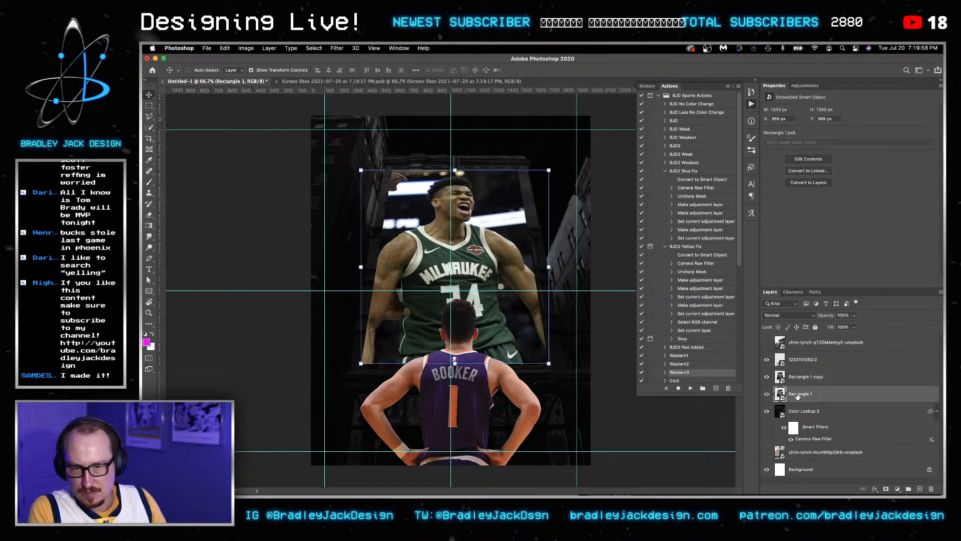
{"action": "left_click", "coordinate": [875, 488]}
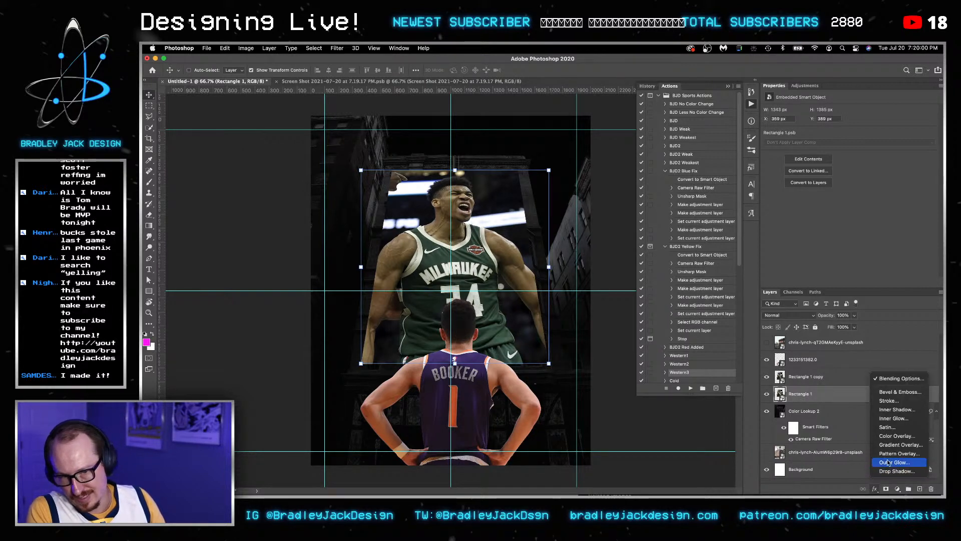
{"action": "left_click", "coordinate": [895, 436]}
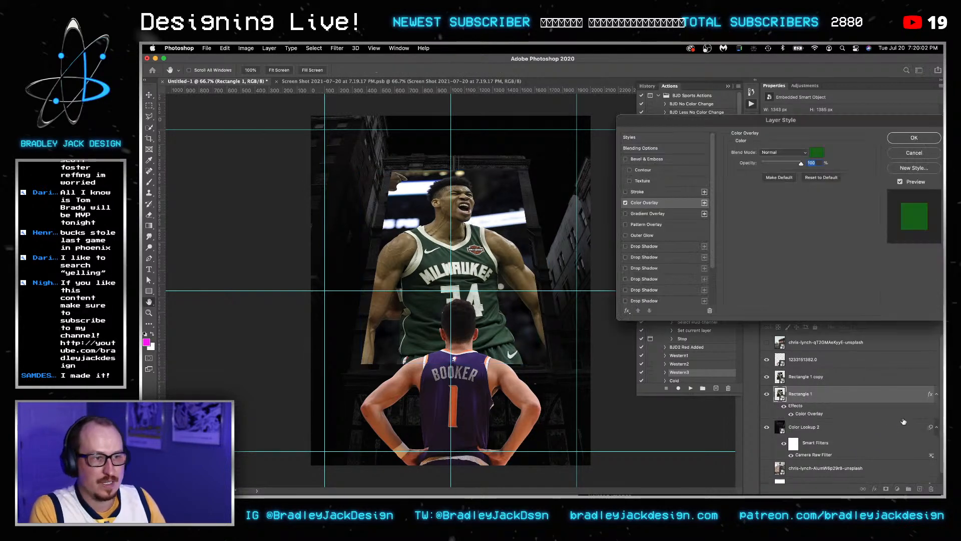
{"action": "left_click", "coordinate": [818, 154]}
{"action": "left_click_drag", "start_coordinate": [736, 305], "coordinate": [668, 359]}
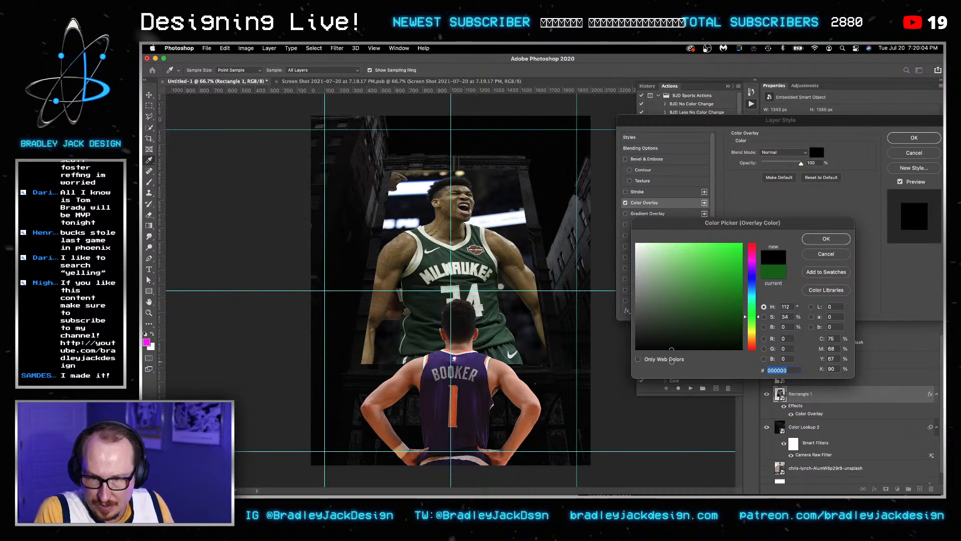
{"action": "left_click", "coordinate": [838, 238]}
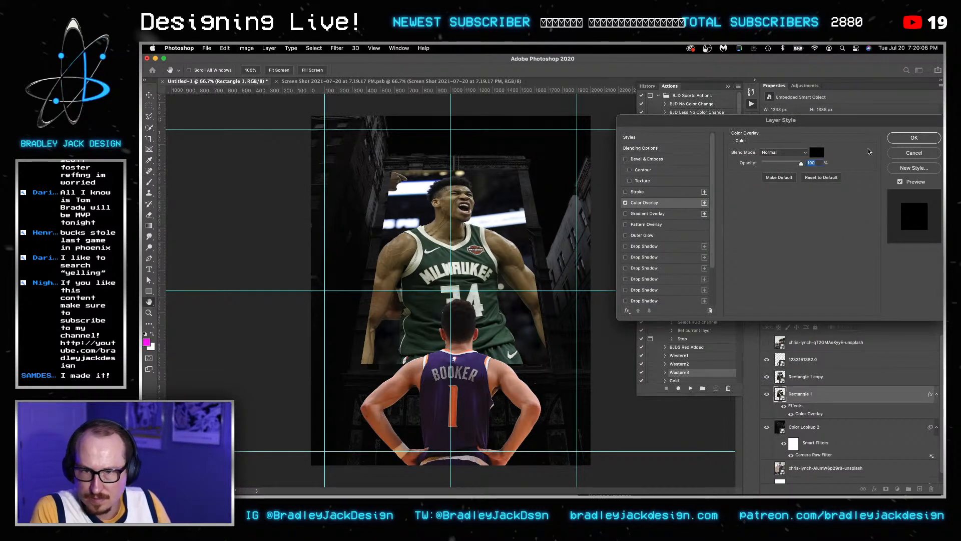
{"action": "key", "text": "v"}
{"action": "left_click", "coordinate": [914, 138]}
Apply a Gaussian Blur with a 15 px radius to the black-overlaid Rectangle 1 layer.
{"action": "left_click", "coordinate": [337, 48]}
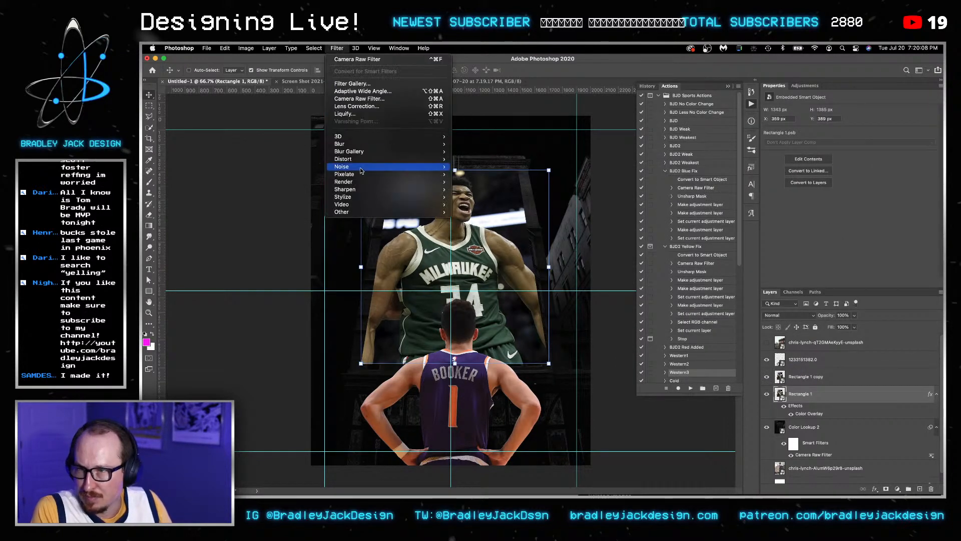
{"action": "mouse_move", "coordinate": [341, 144]}
{"action": "left_click", "coordinate": [479, 174]}
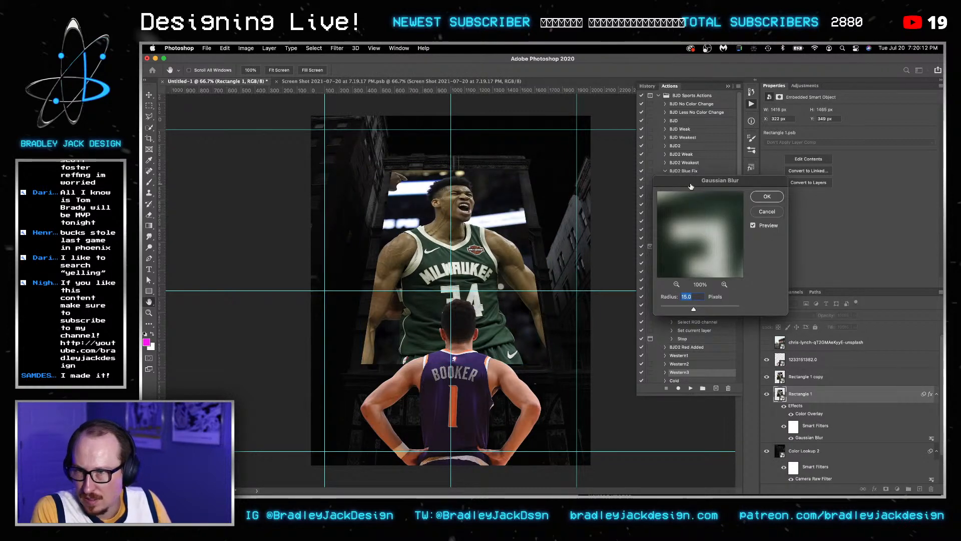
{"action": "key", "text": "Return"}
Add a Motion Blur at a 90° angle with a short distance to the Rectangle 1 shadow layer.
{"action": "left_click", "coordinate": [337, 48]}
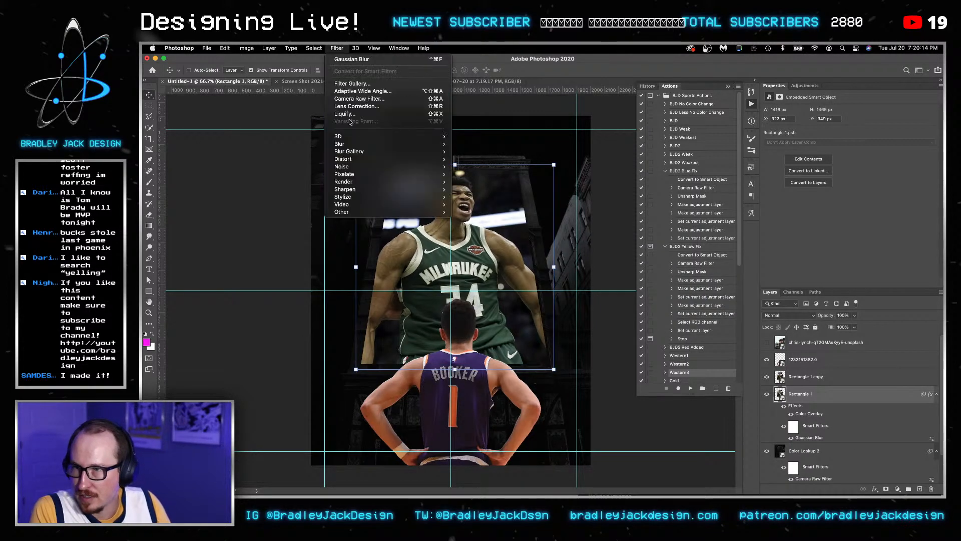
{"action": "mouse_move", "coordinate": [364, 169]}
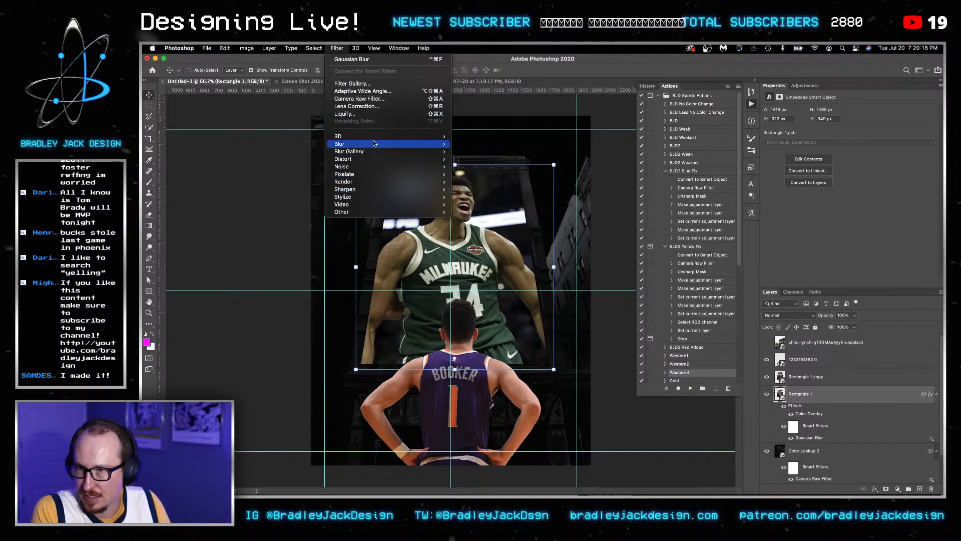
{"action": "mouse_move", "coordinate": [423, 142]}
{"action": "left_click", "coordinate": [476, 189]}
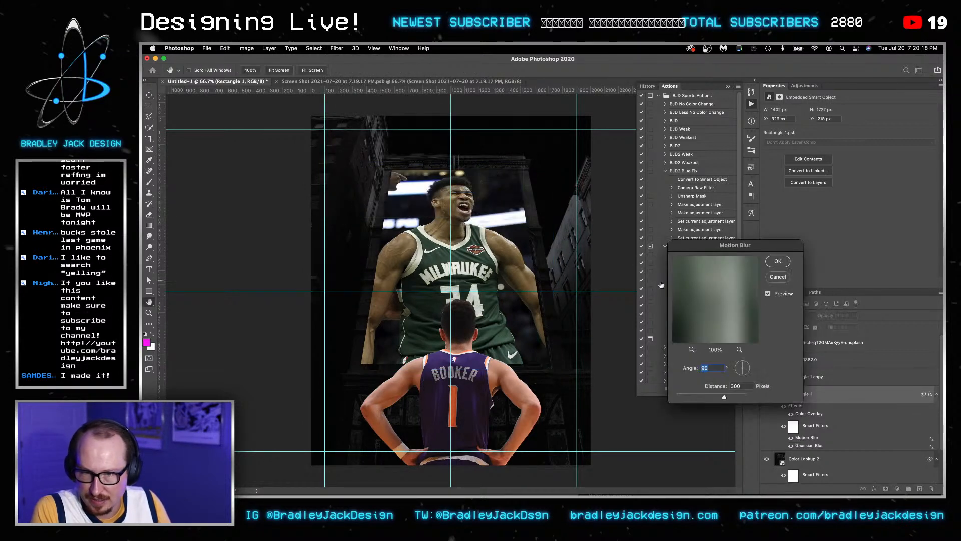
{"action": "key", "text": "Tab"}
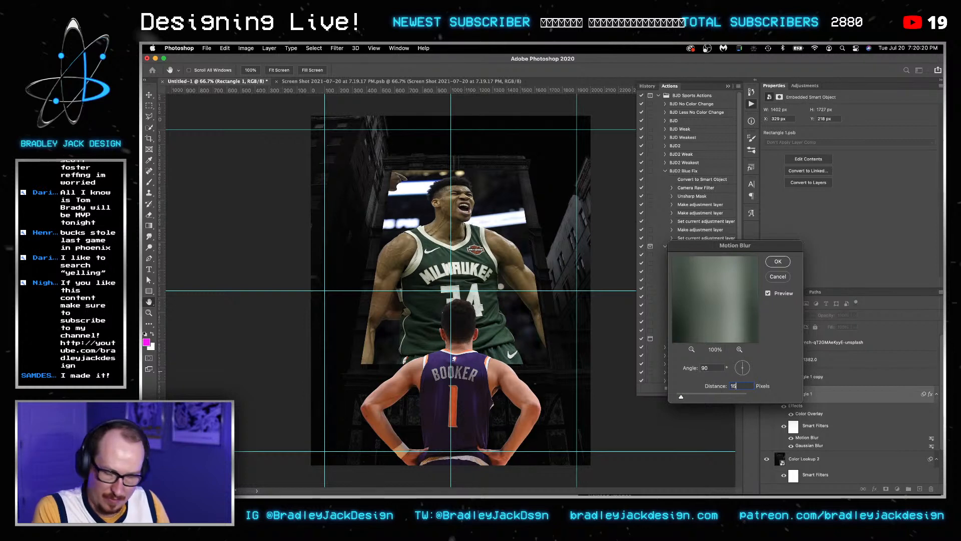
{"action": "key", "text": "Return"}
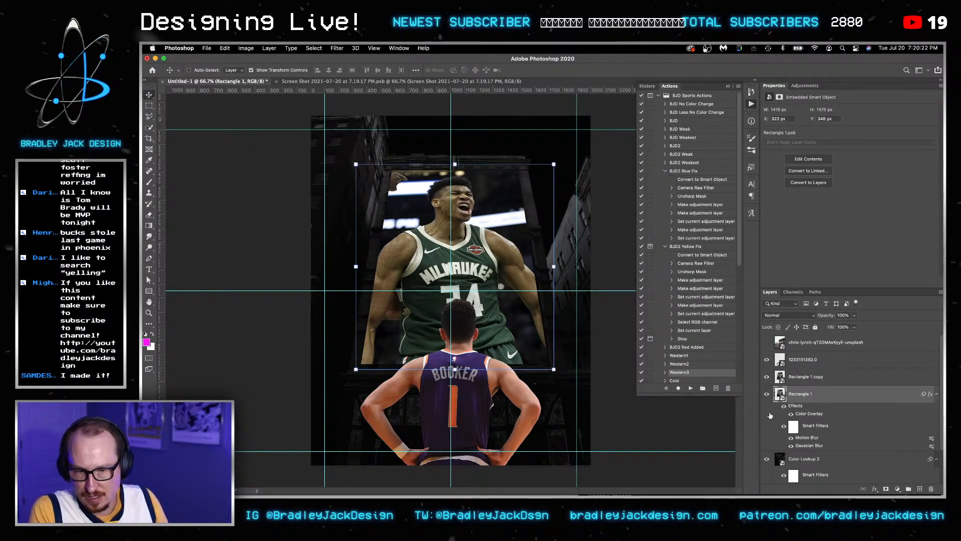
Add a second Motion Blur to the shadow layer at 90° with a distance of 30 px.
{"action": "double_click", "coordinate": [803, 439]}
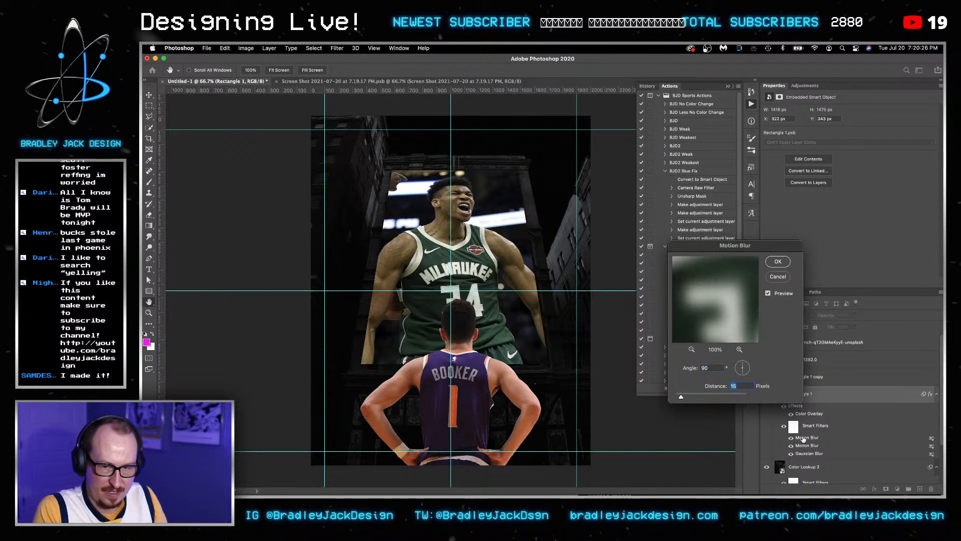
{"action": "type", "text": "30"}
{"action": "key", "text": "Return"}
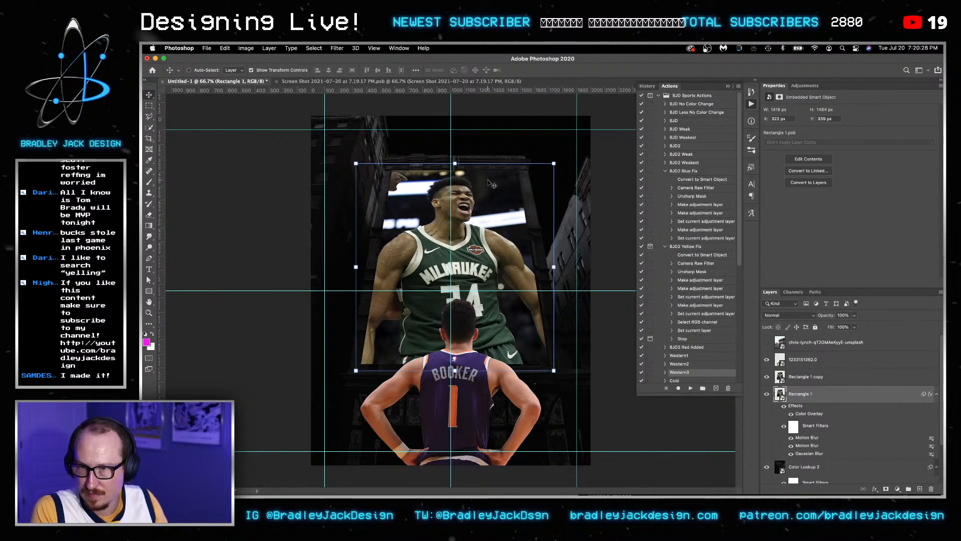
Shift the blurred shadow layer down behind the billboard to about X 323 px, Y 380 px.
{"action": "left_click_drag", "start_coordinate": [488, 182], "coordinate": [489, 186]}
{"action": "key", "text": "shift+Down"}
{"action": "key", "text": "shift+Down"}
{"action": "key", "text": "shift+Down"}
{"action": "key", "text": "shift+Down"}
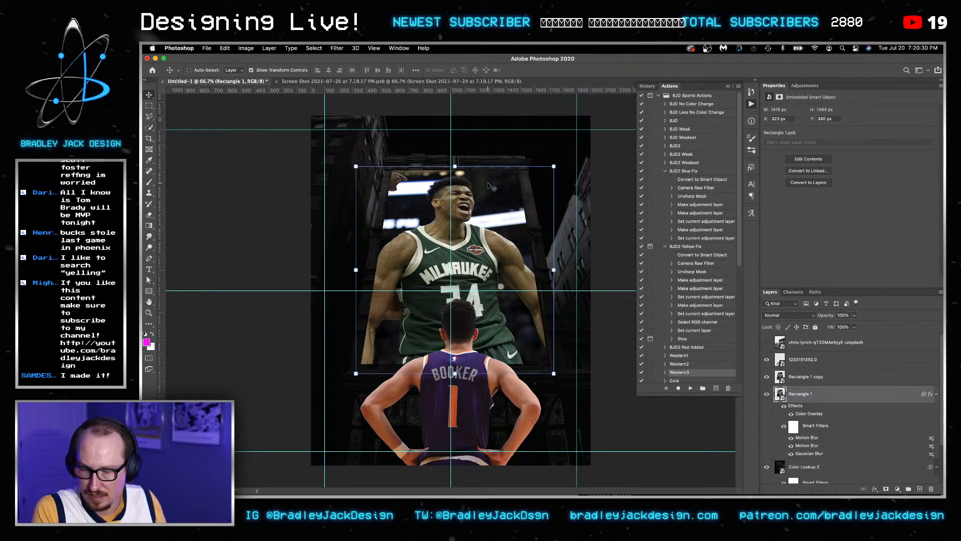
{"action": "key", "text": "shift+Down"}
{"action": "key", "text": "shift+Down"}
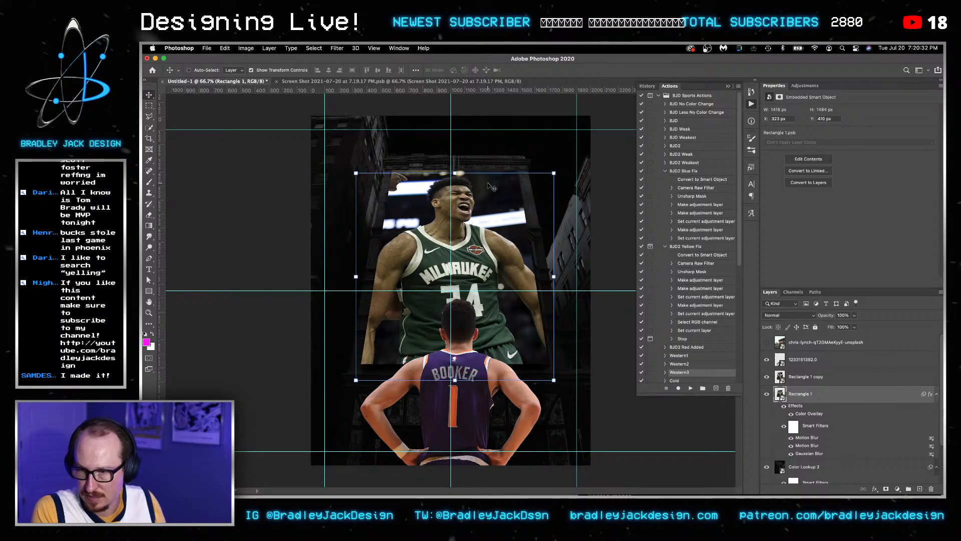
{"action": "key", "text": "shift+Up"}
{"action": "key", "text": "shift+Up"}
{"action": "key", "text": "shift+Up"}
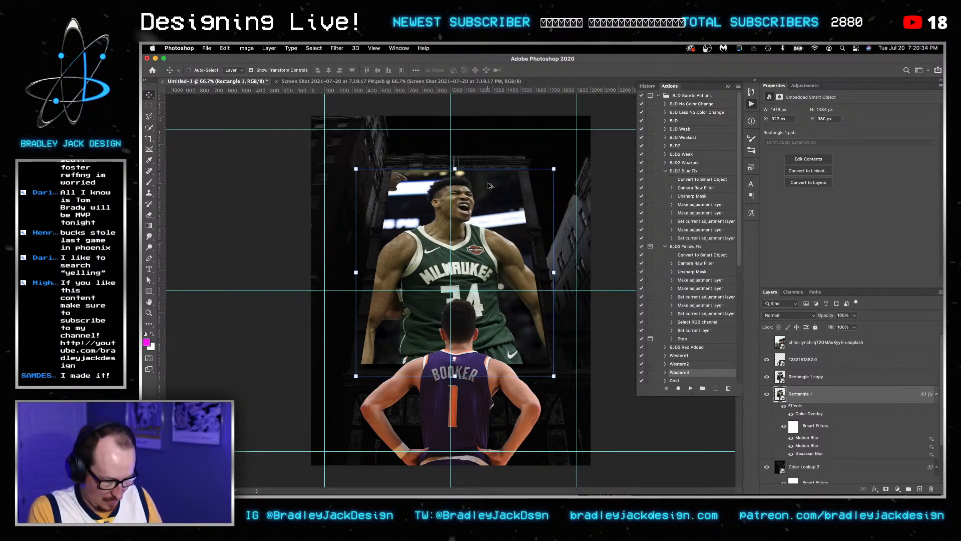
Duplicate the shadow layer with the copy in Multiply blend mode, and check the composite against the neon reference.
{"action": "key", "text": "super+j"}
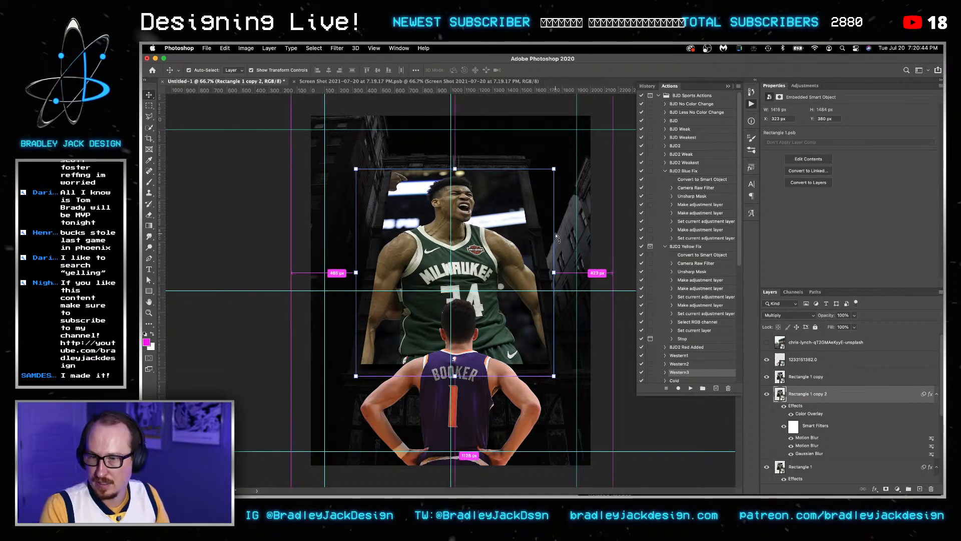
{"action": "key", "text": "ctrl+Tab"}
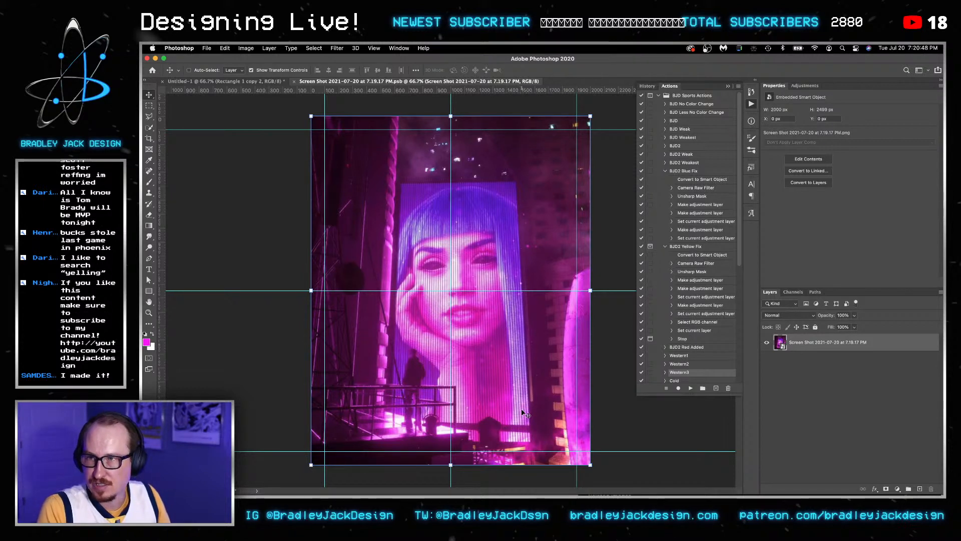
{"action": "key", "text": "super+grave"}
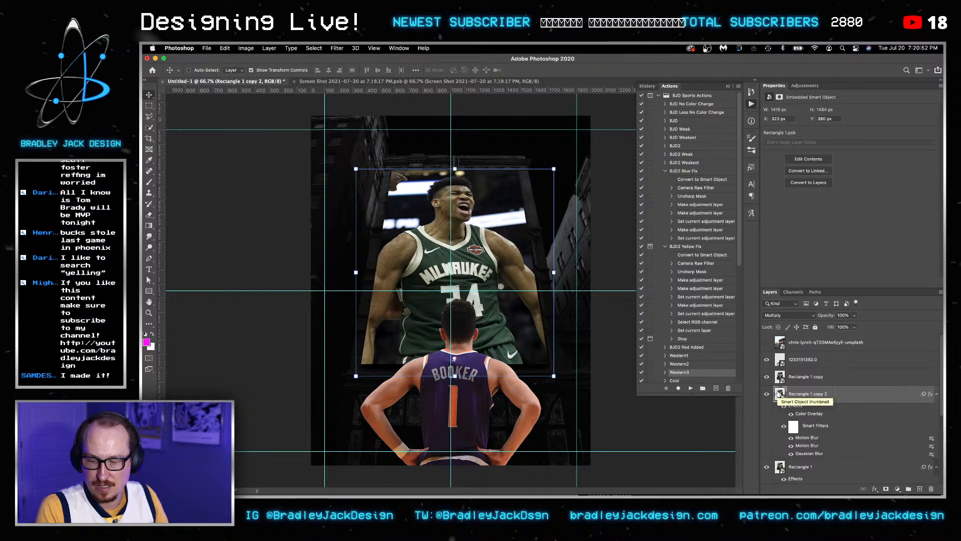
Open the billboard's smart object contents with the Giannis photo for editing.
{"action": "double_click", "coordinate": [779, 393]}
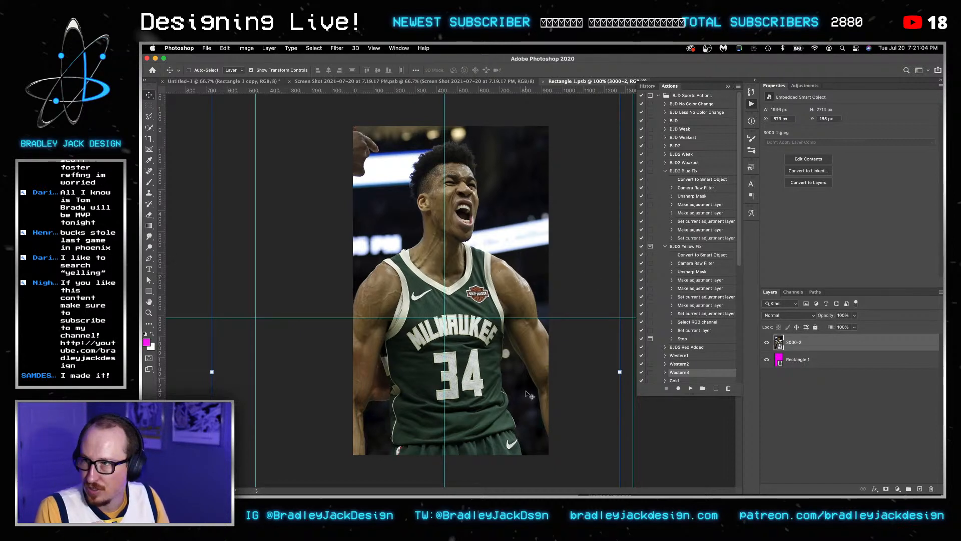
{"action": "mouse_move", "coordinate": [553, 493]}
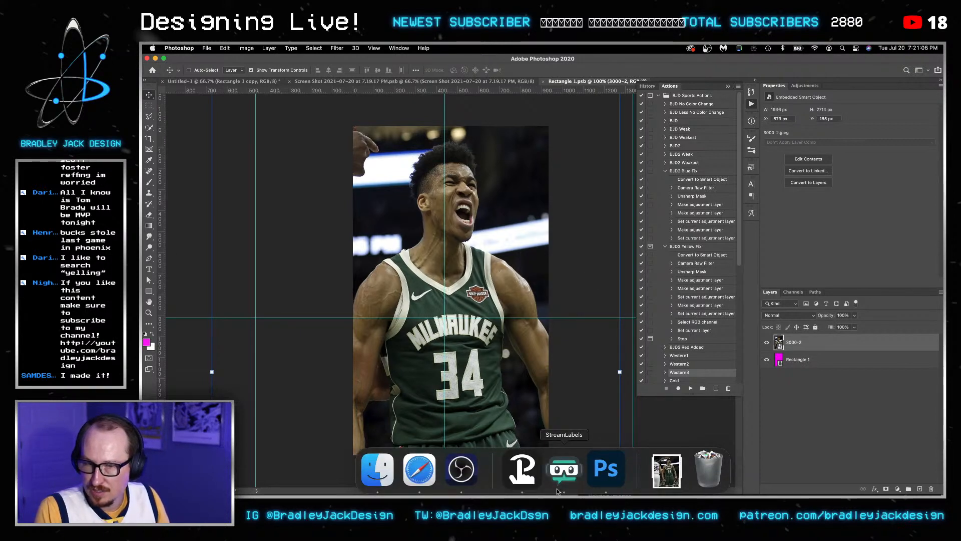
Launch Adobe Illustrator alongside the open Photoshop document.
{"action": "key", "text": "super+space"}
{"action": "type", "text": "ill"}
{"action": "key", "text": "Return"}
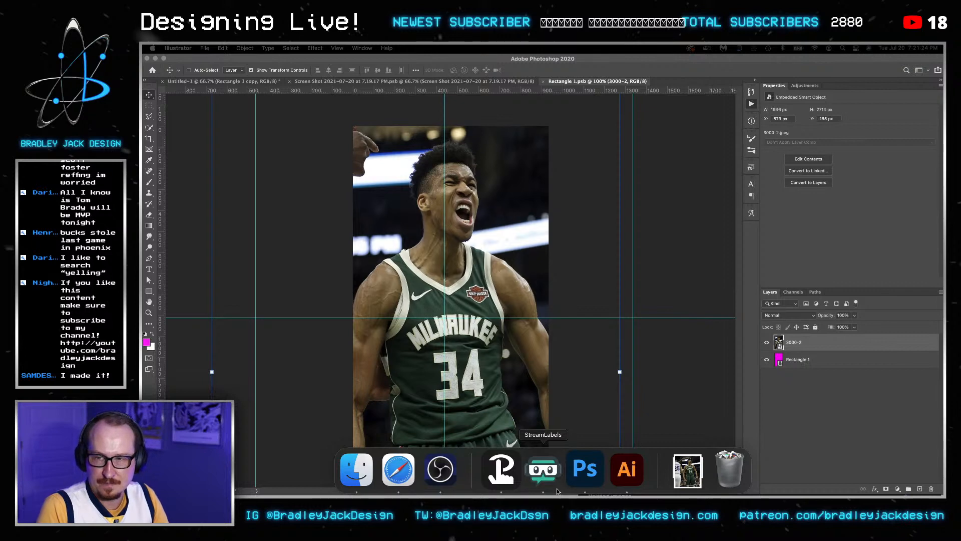
Enlarge the 3000-2 player photo to about 2477 by 3004 px and reposition the player within the canvas.
{"action": "left_click", "coordinate": [806, 349]}
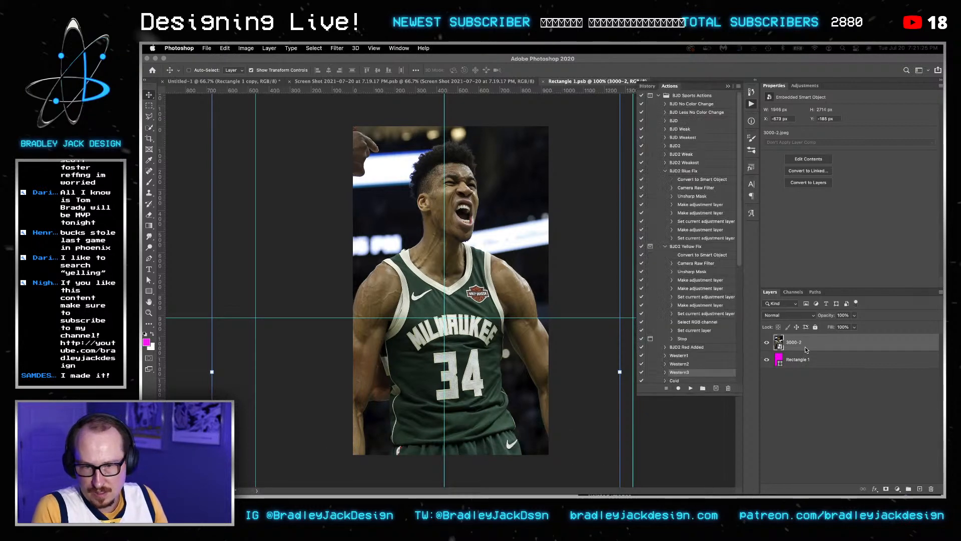
{"action": "key", "text": "super+t"}
{"action": "key", "text": "super+0"}
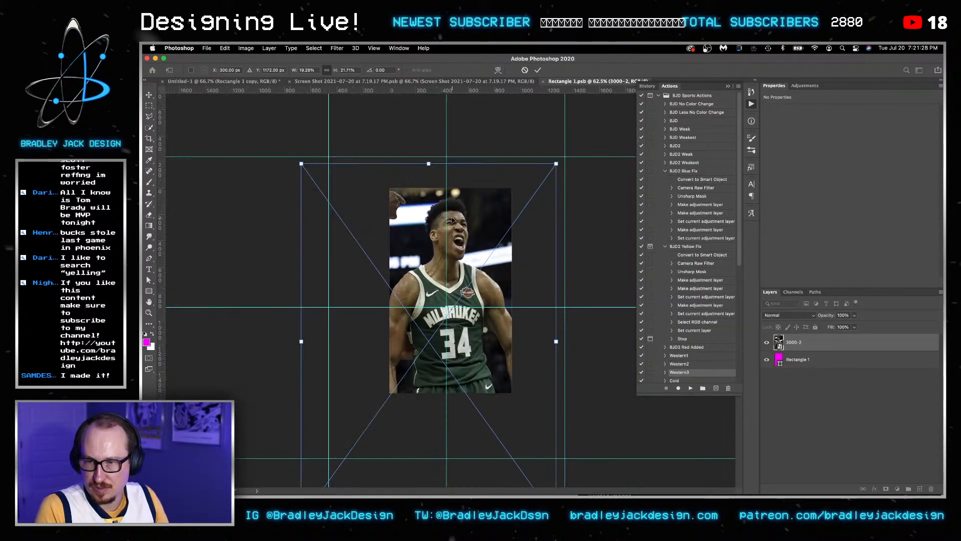
{"action": "left_click_drag", "start_coordinate": [556, 164], "coordinate": [598, 148]}
{"action": "left_click_drag", "start_coordinate": [512, 184], "coordinate": [508, 195]}
{"action": "key", "text": "Return"}
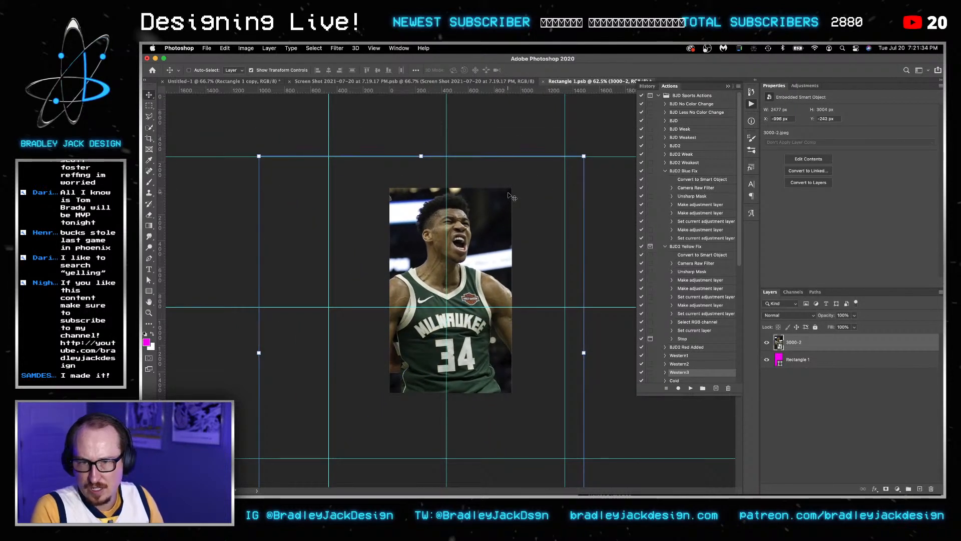
Run the BJD No Color Change action on the 3000-2 player photo layer.
{"action": "left_click", "coordinate": [684, 172]}
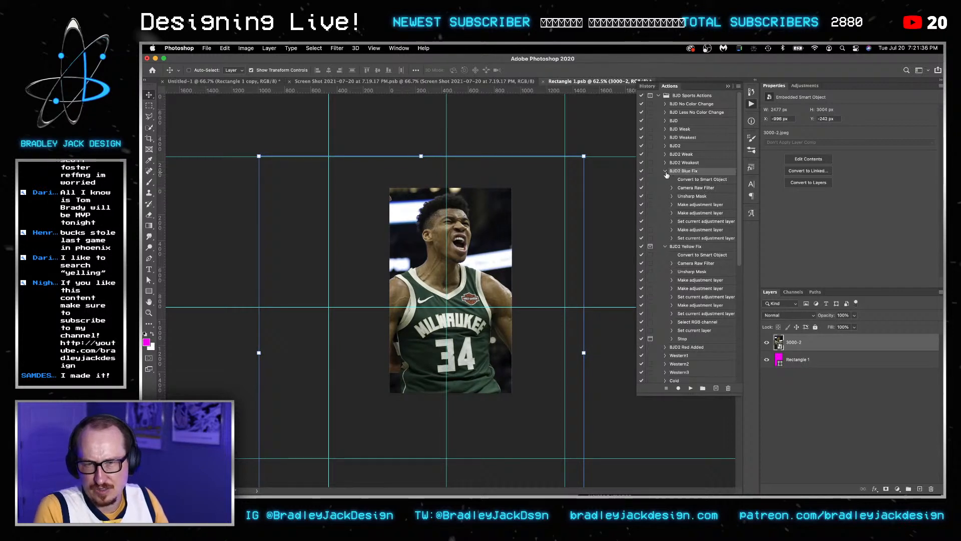
{"action": "left_click", "coordinate": [677, 113]}
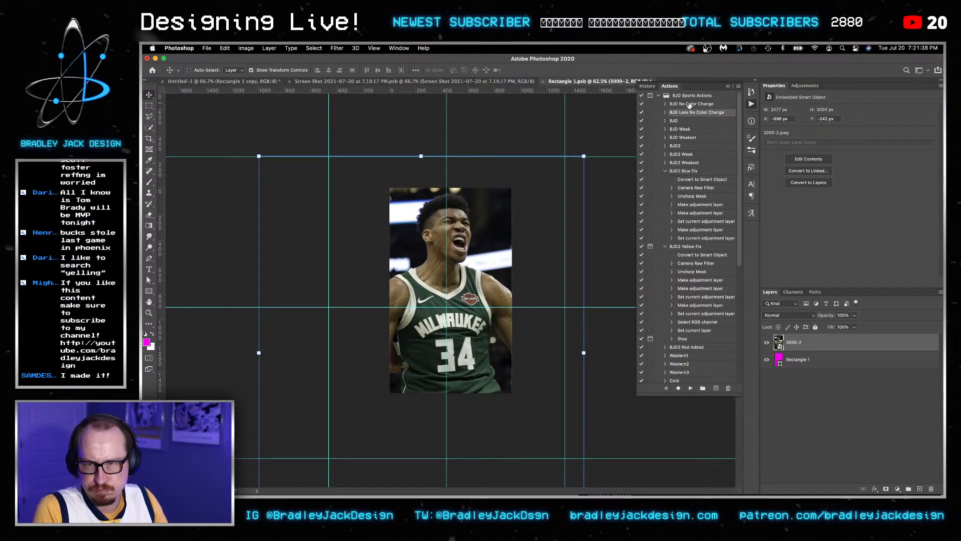
{"action": "left_click", "coordinate": [690, 105]}
{"action": "left_click", "coordinate": [692, 389]}
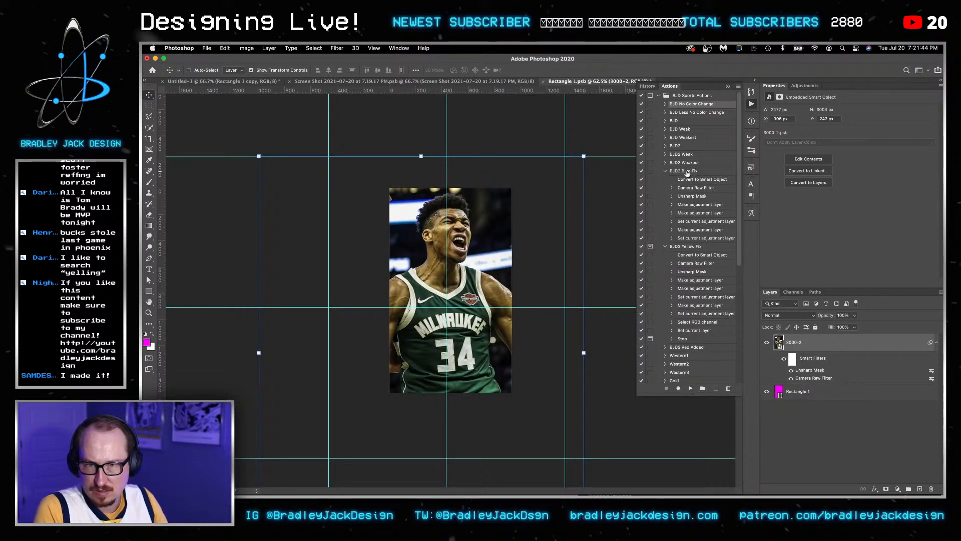
Run the BJD2 Yellow Fix action from its first Make adjustment layer command and dismiss its closing message.
{"action": "left_click", "coordinate": [686, 248]}
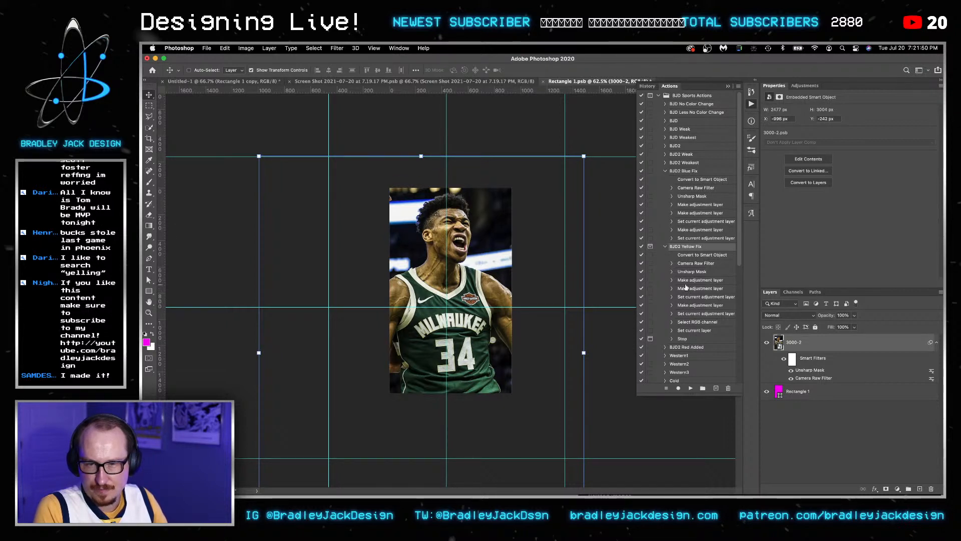
{"action": "left_click", "coordinate": [686, 282]}
{"action": "left_click", "coordinate": [691, 389]}
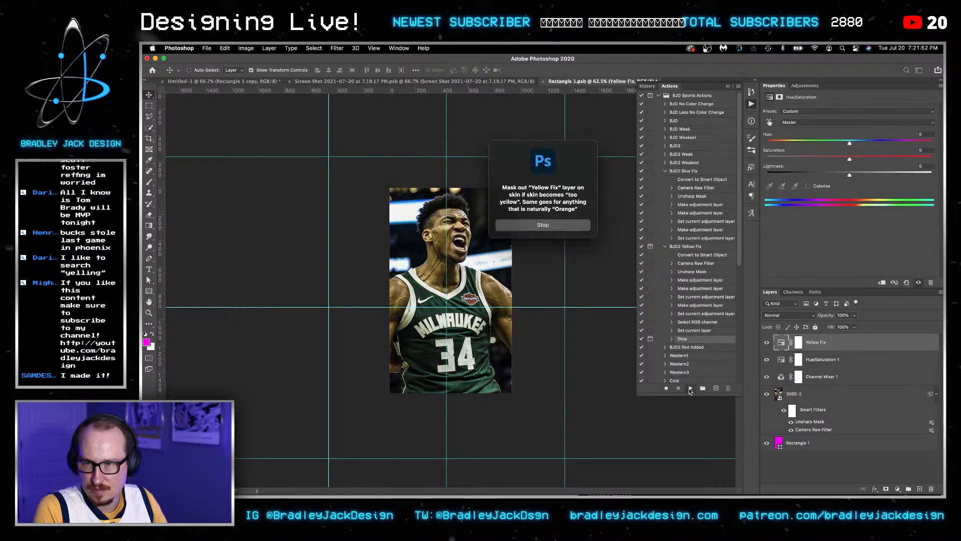
{"action": "left_click", "coordinate": [572, 230]}
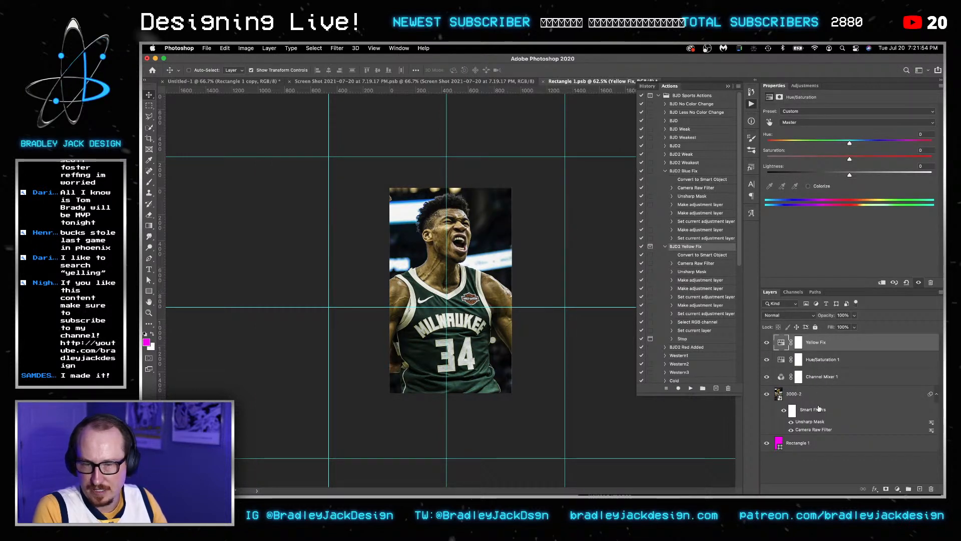
{"action": "key", "text": "super+Tab"}
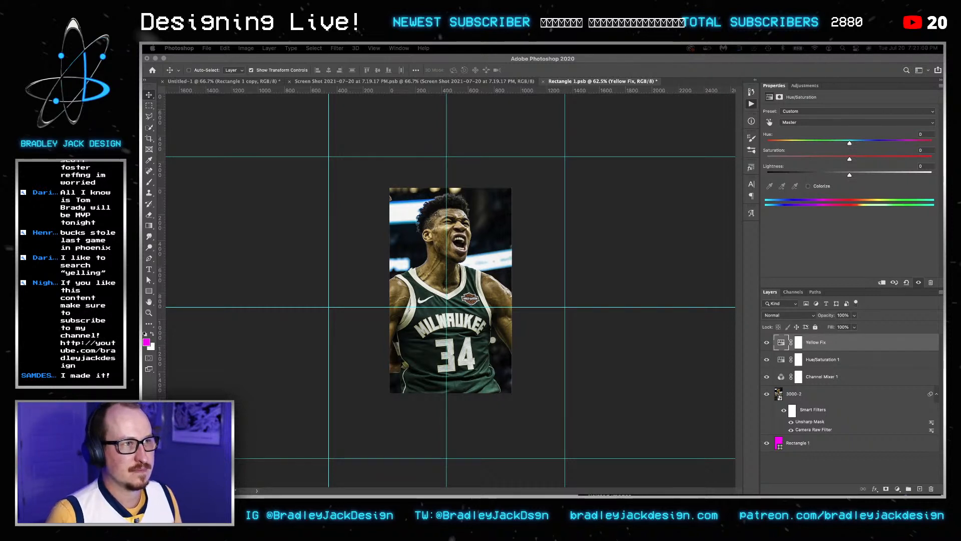
{"action": "left_click_drag", "start_coordinate": [960, 100], "coordinate": [577, 46]}
{"action": "key", "text": "super+Tab"}
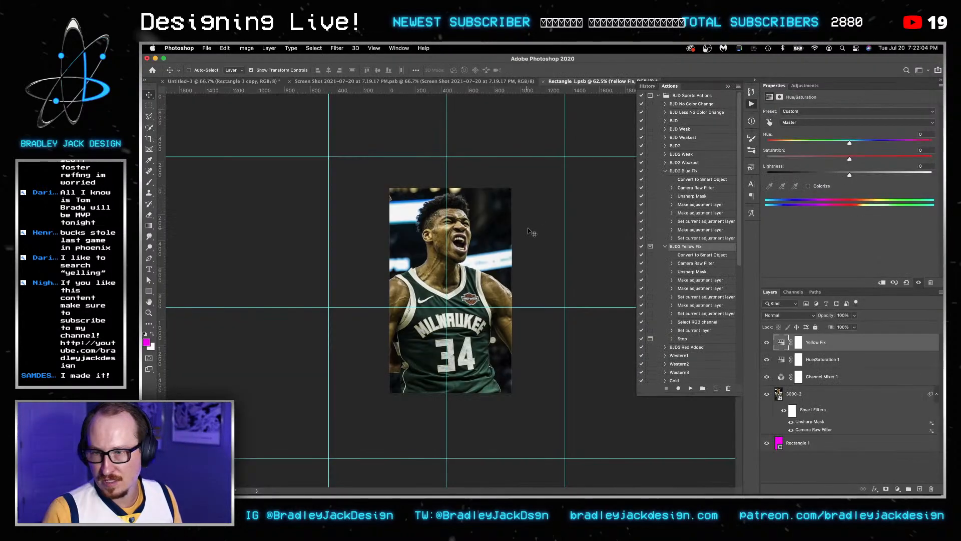
Look up the photo document's image size and resize the Illustrator artboard to match, 933 px wide by 1567 px high.
{"action": "key", "text": "super+alt+i"}
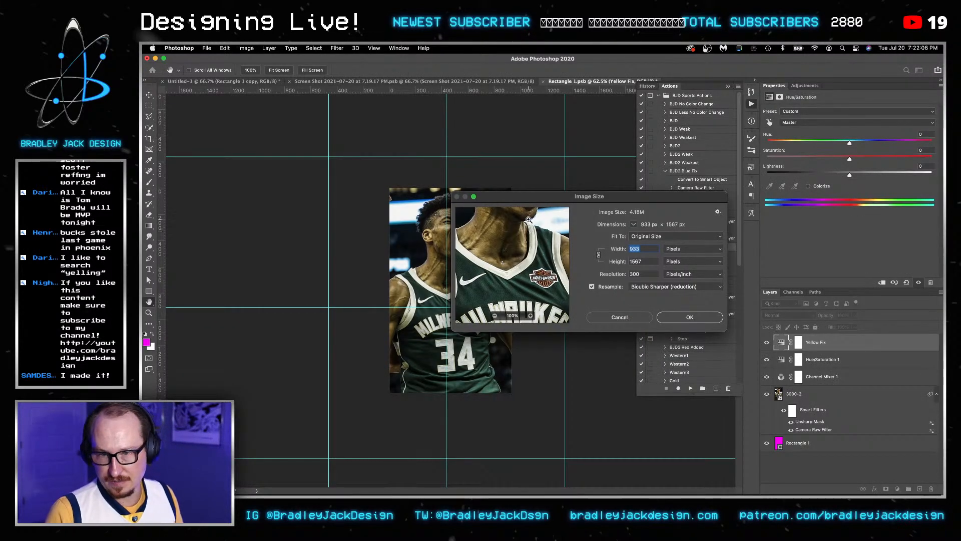
{"action": "key", "text": "super+Tab"}
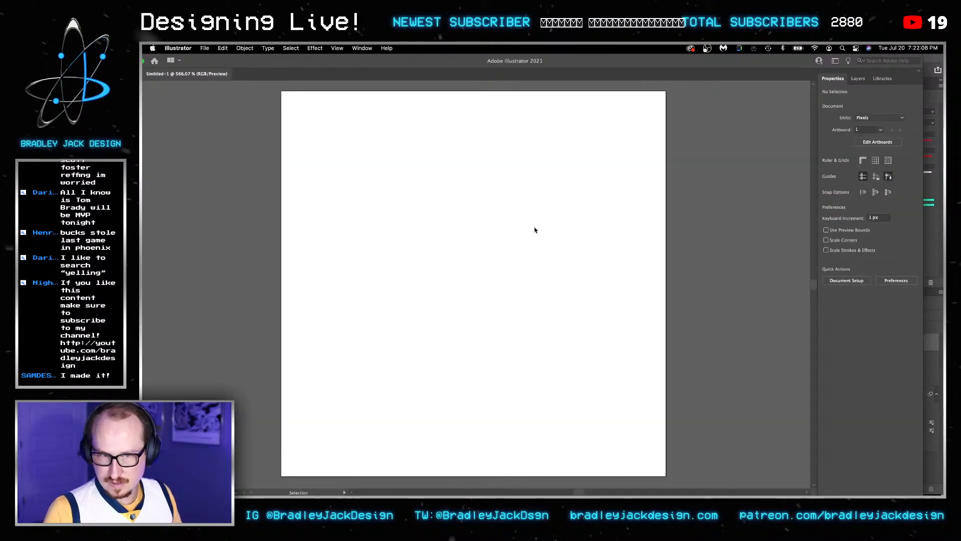
{"action": "key", "text": "super+alt+p"}
{"action": "left_click", "coordinate": [610, 211]}
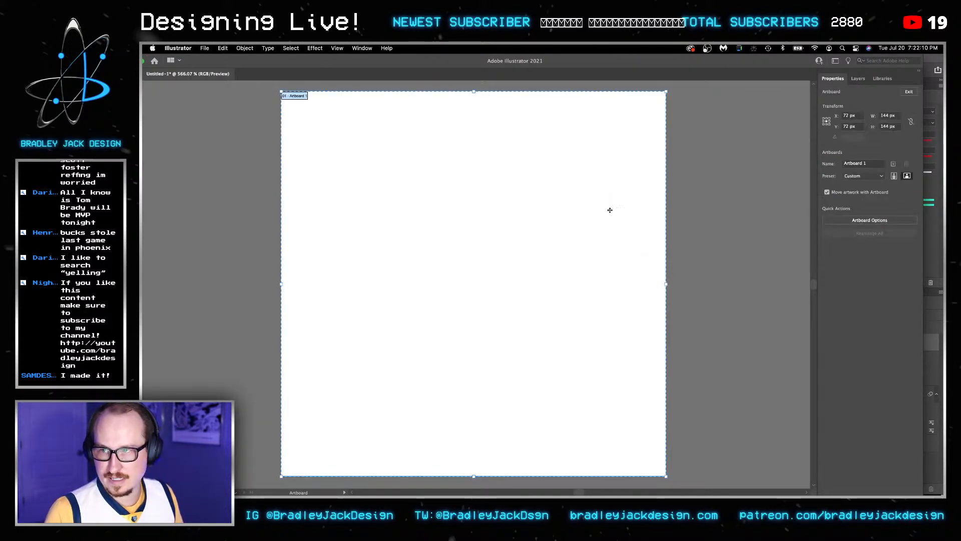
{"action": "key", "text": "super+Tab"}
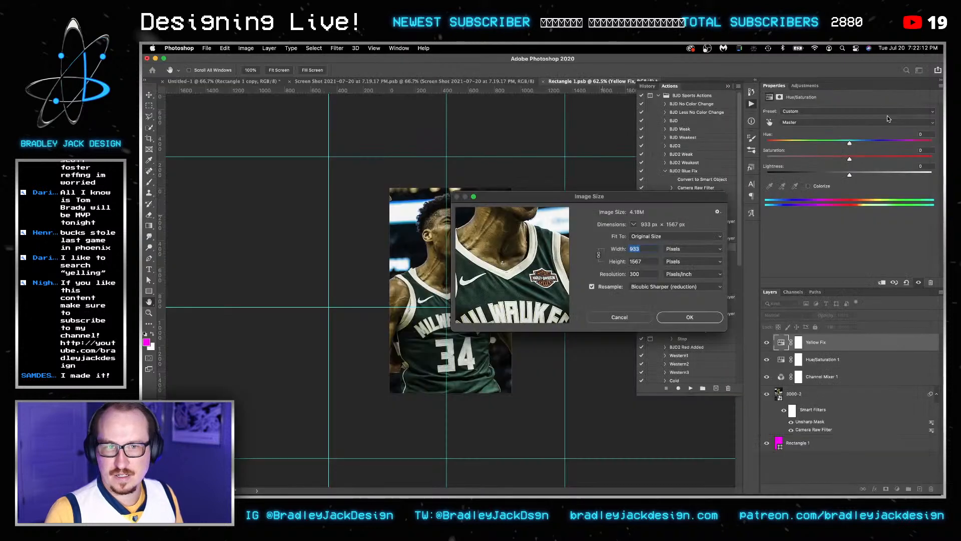
{"action": "key", "text": "super+Tab"}
{"action": "left_click", "coordinate": [890, 126]}
{"action": "type", "text": "1"}
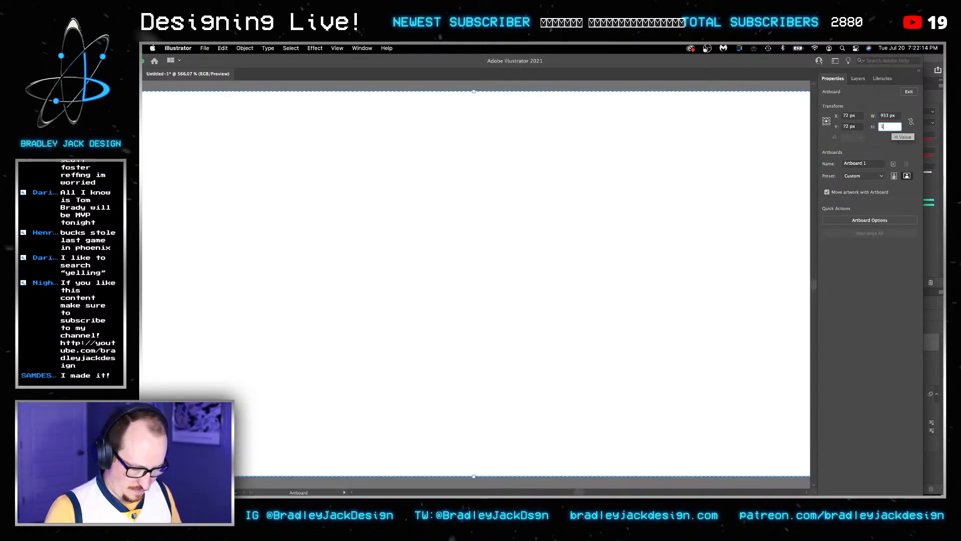
{"action": "type", "text": "567"}
{"action": "key", "text": "Return"}
{"action": "key", "text": "super+0"}
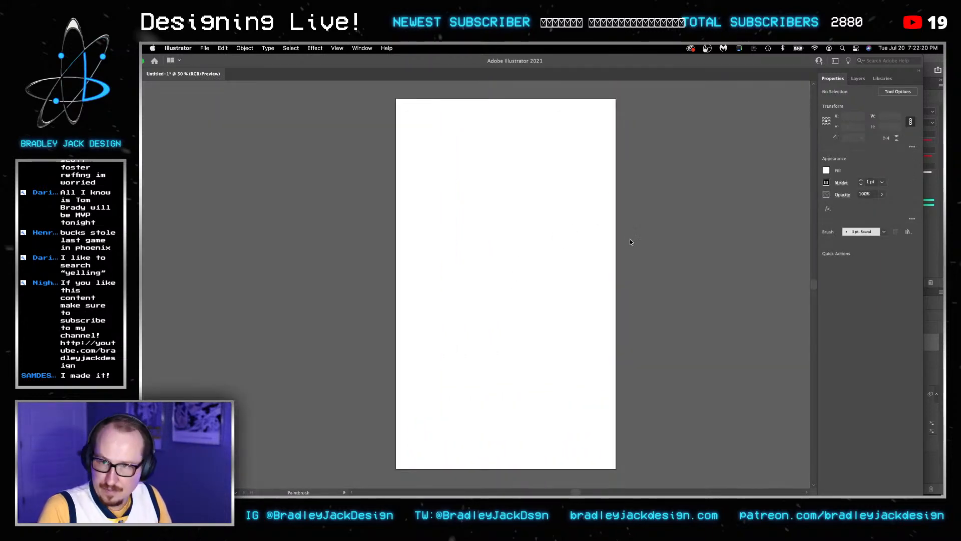
{"action": "key", "text": "super+Tab"}
{"action": "left_click", "coordinate": [689, 317]}
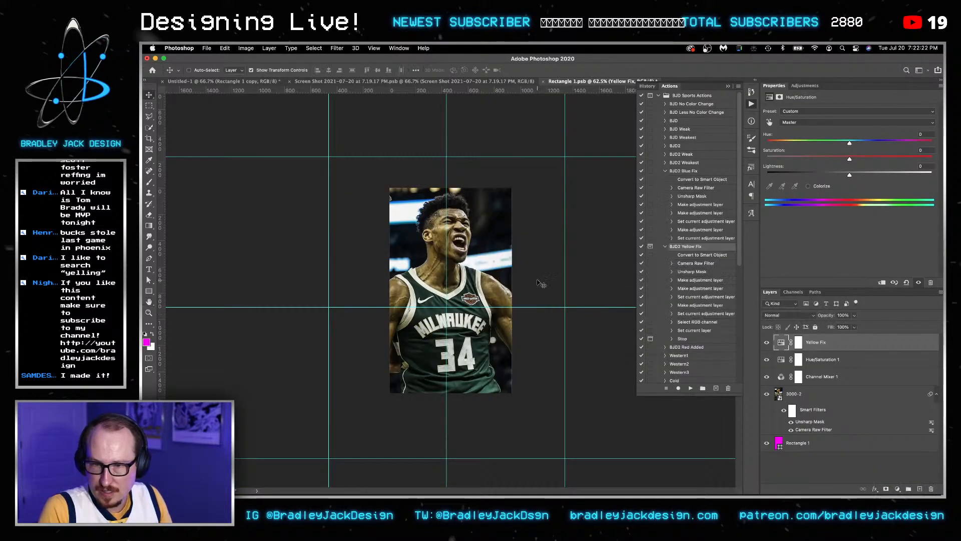
Select the Rectangle tool in Illustrator and examine the magnified LCD pixel reference image in Safari, then return to the blank artboard.
{"action": "key", "text": "super+Tab"}
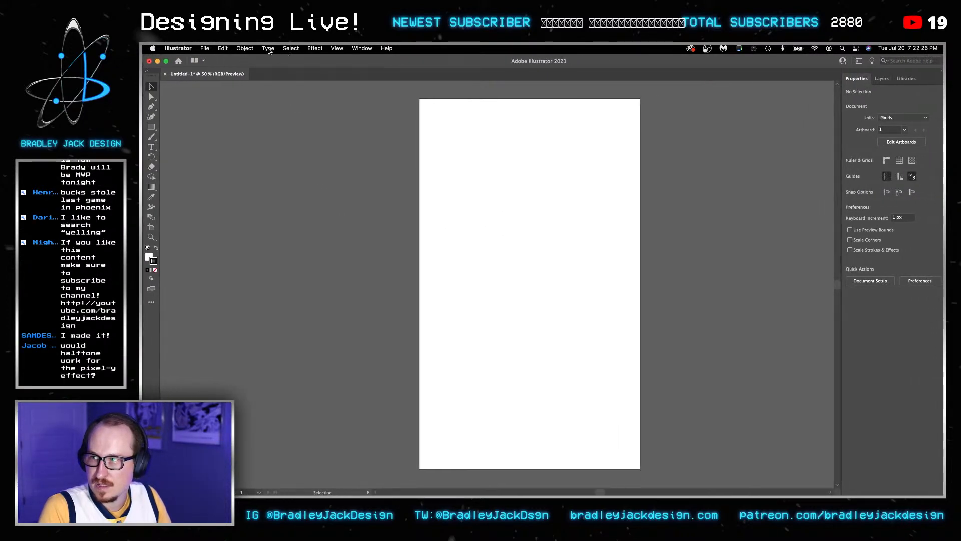
{"action": "left_click", "coordinate": [150, 128]}
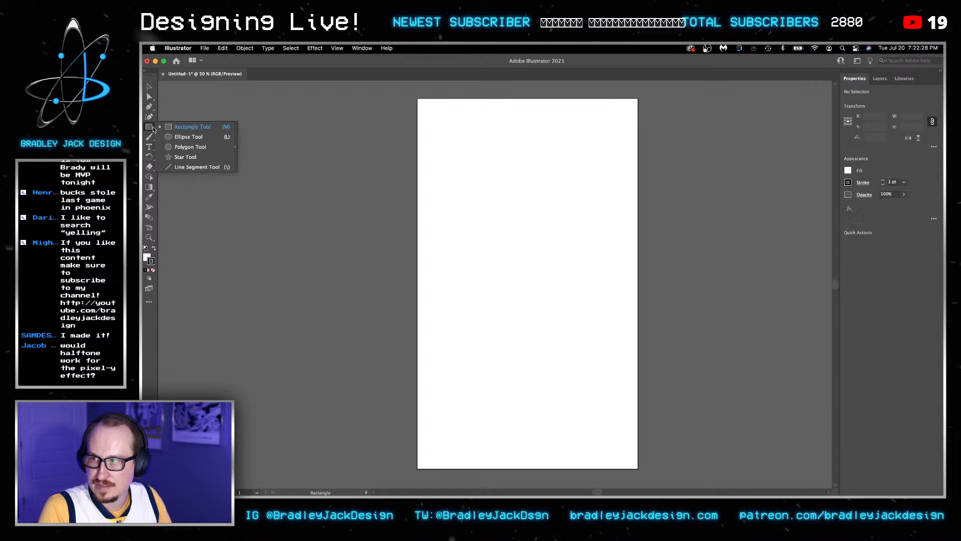
{"action": "key", "text": "super+Tab"}
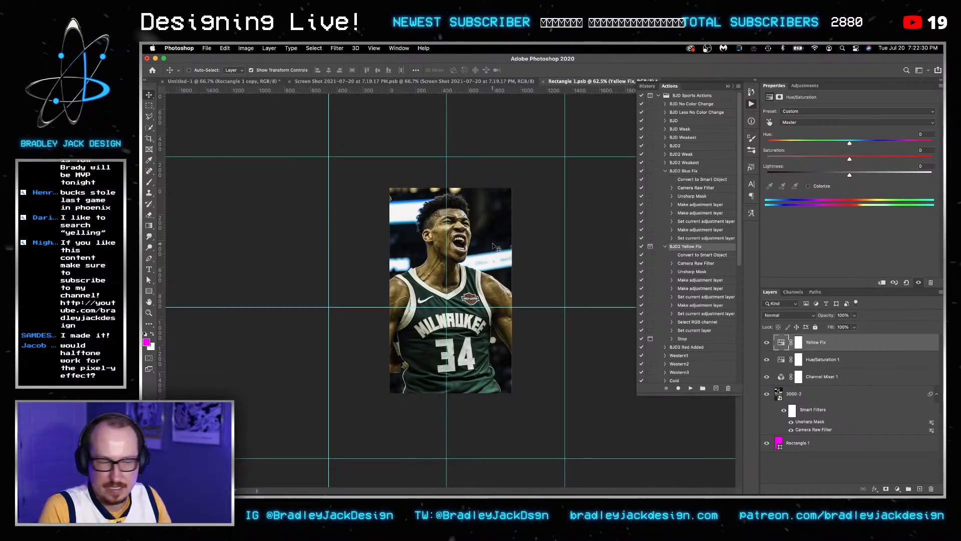
{"action": "key", "text": "super+Tab"}
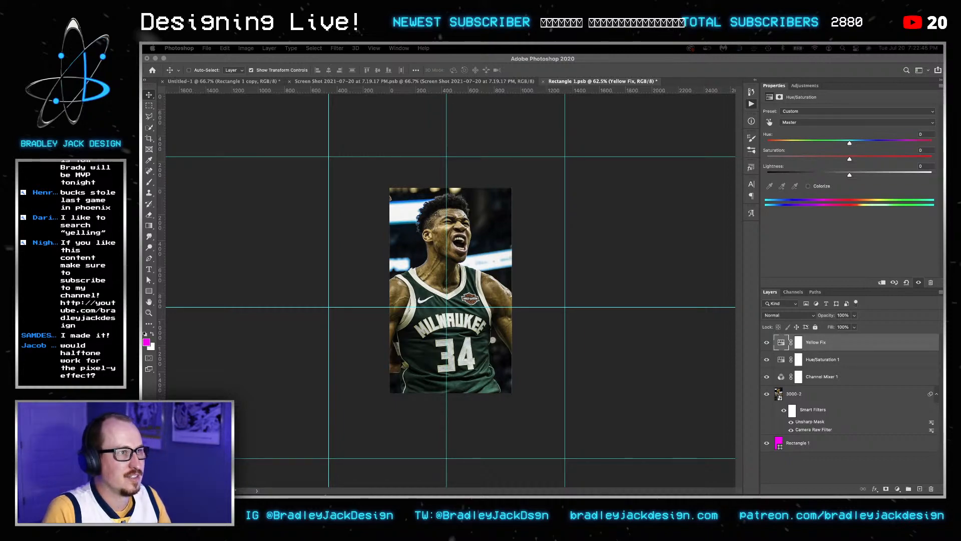
{"action": "key", "text": "super+Tab"}
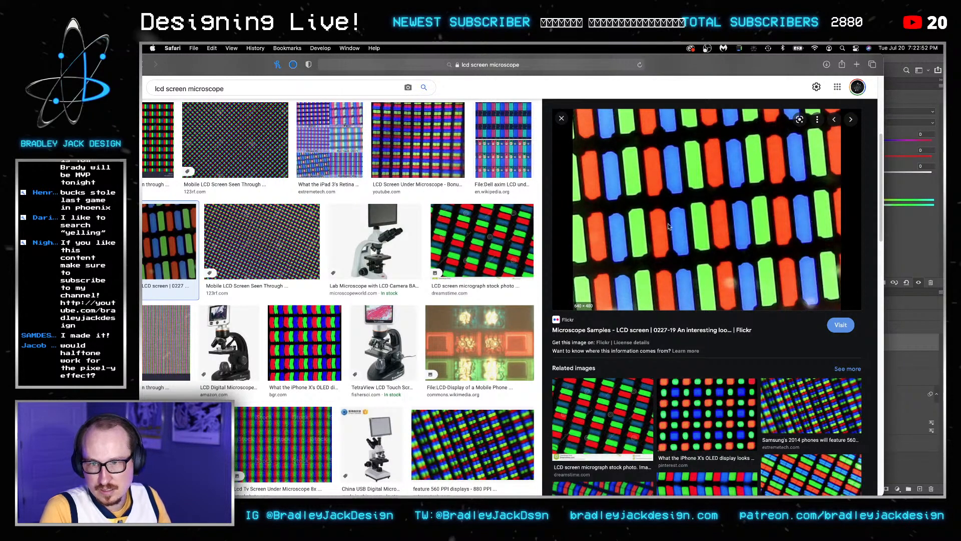
{"action": "key", "text": "super+grave"}
{"action": "key", "text": "super+Tab"}
{"action": "key", "text": "super+Tab"}
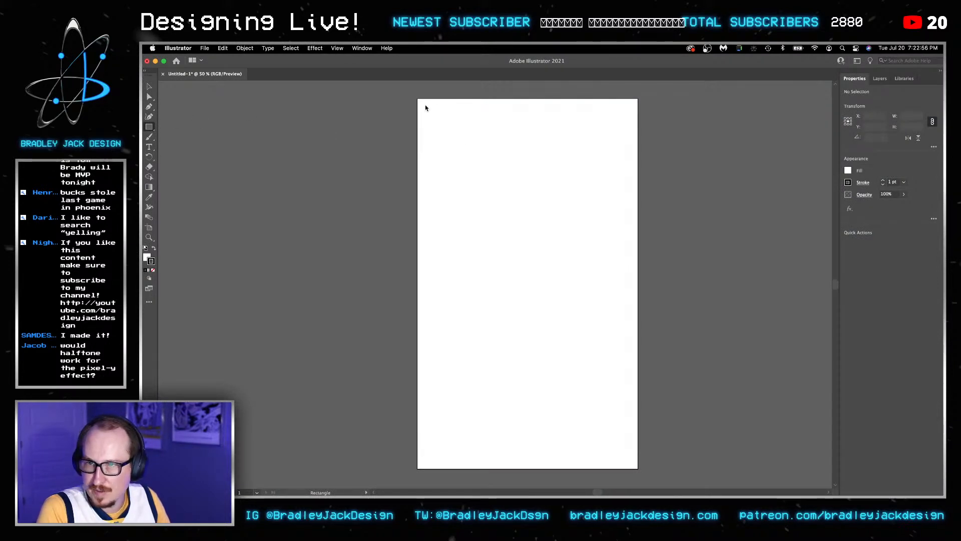
Draw a rectangle about 839 by 1418 px on the artboard and enter 933 px for its width and 1567 px for its height.
{"action": "left_click_drag", "start_coordinate": [417, 99], "coordinate": [629, 449]}
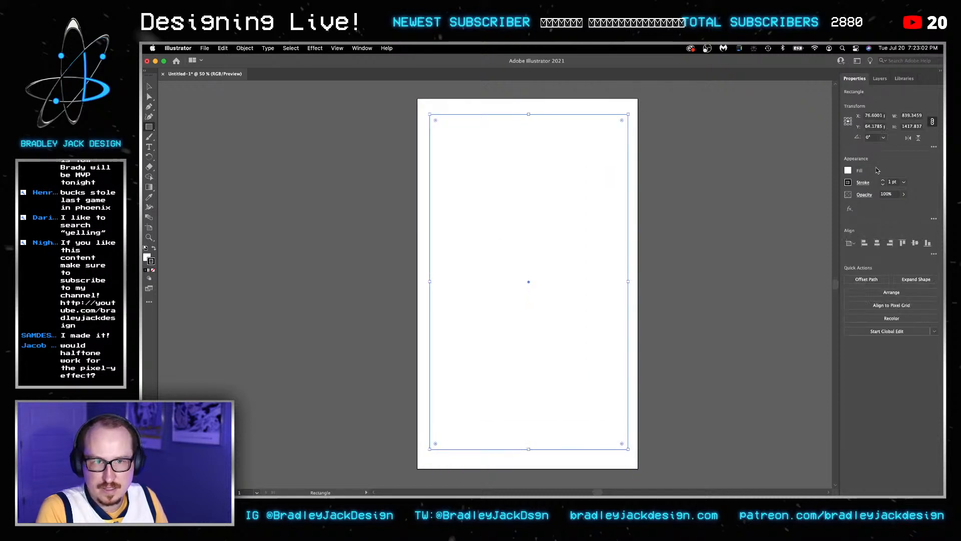
{"action": "left_click", "coordinate": [912, 116]}
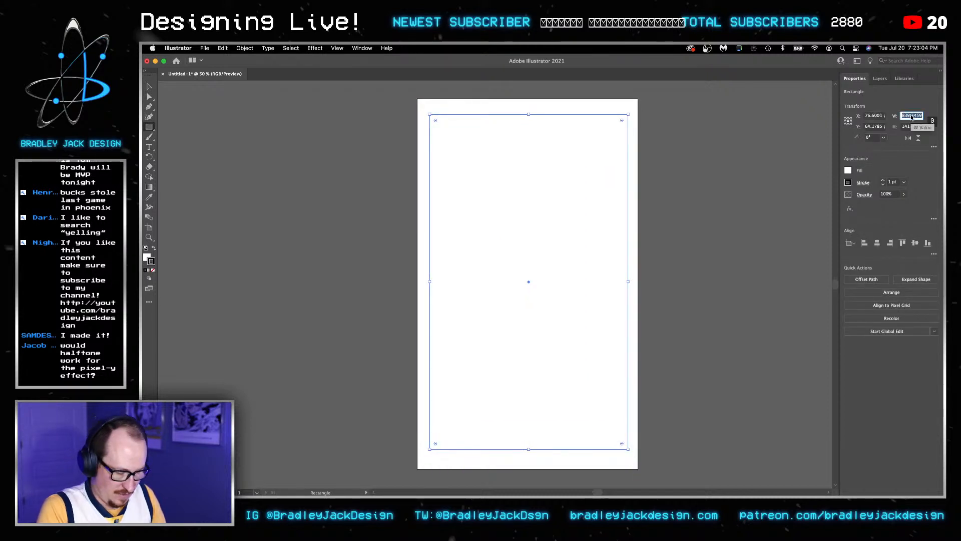
{"action": "type", "text": "933"}
{"action": "key", "text": "Tab"}
{"action": "type", "text": "1567"}
{"action": "key", "text": "Return"}
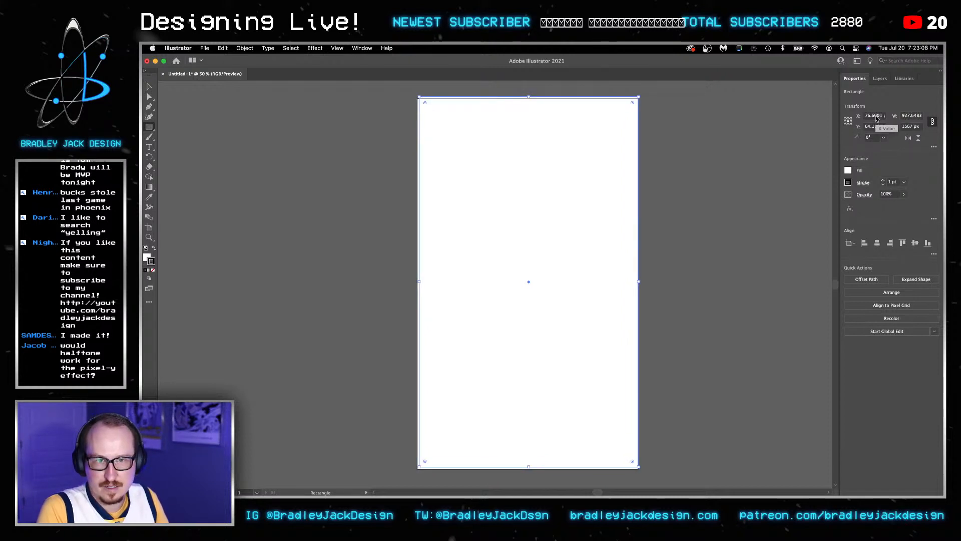
Center the rectangle horizontally and vertically on the artboard.
{"action": "key", "text": "v"}
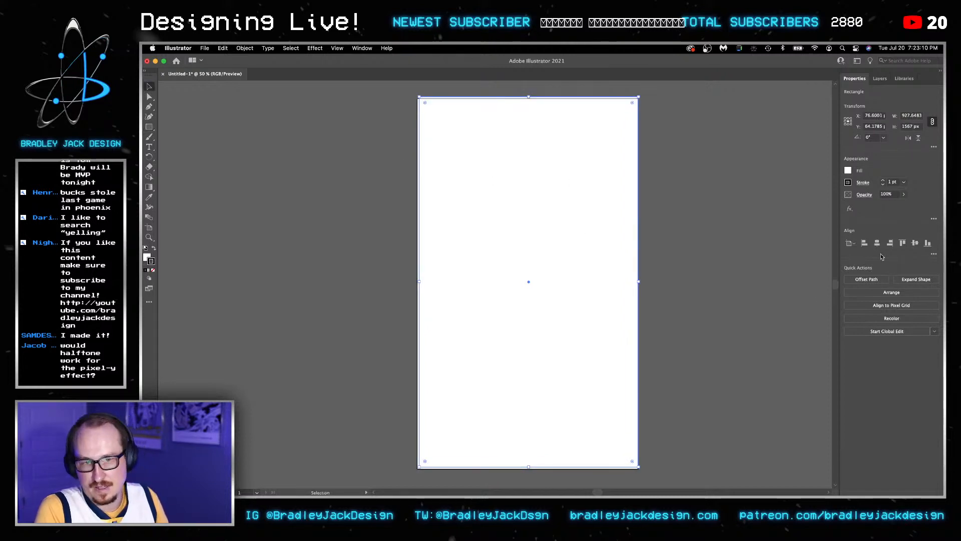
{"action": "left_click", "coordinate": [934, 254]}
{"action": "left_click", "coordinate": [923, 327]}
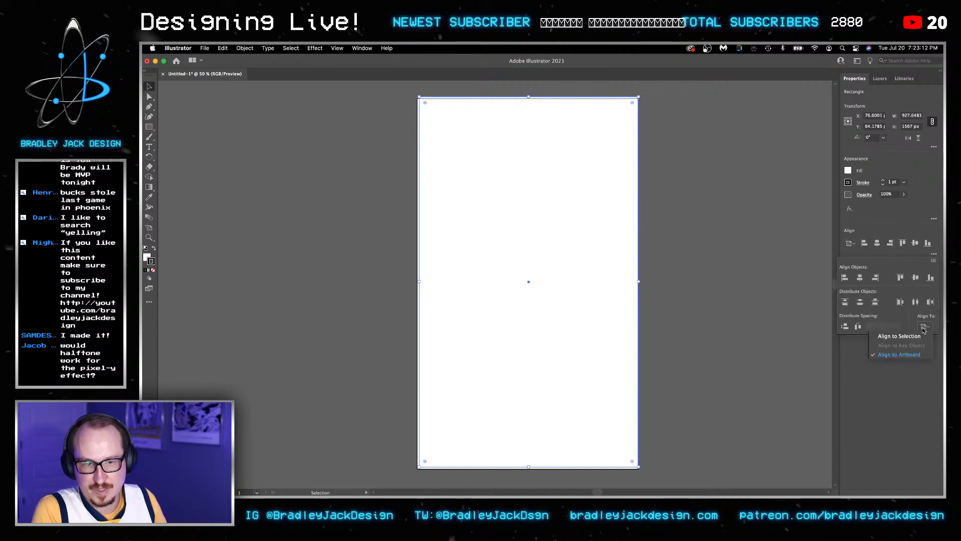
{"action": "left_click", "coordinate": [912, 354]}
{"action": "left_click", "coordinate": [860, 277]}
{"action": "left_click", "coordinate": [916, 277]}
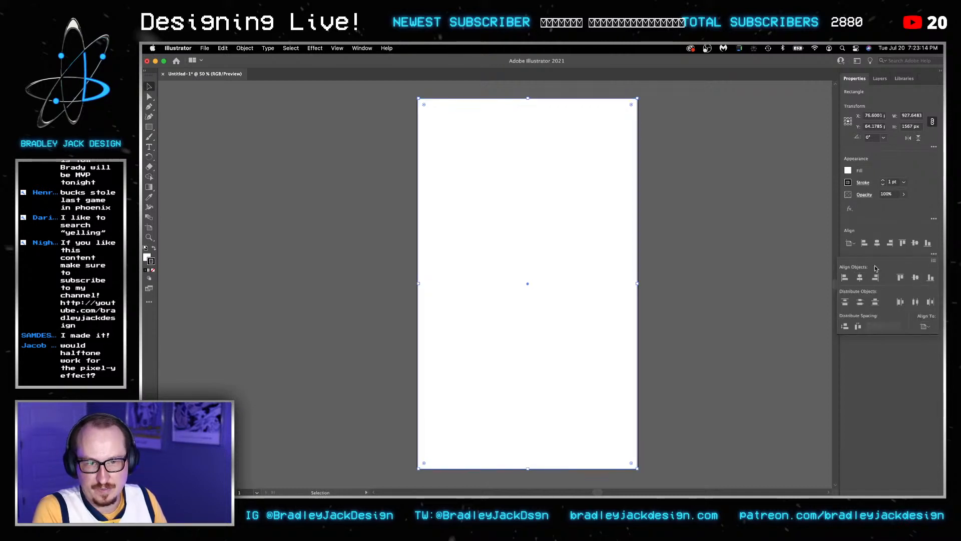
Set the rectangle's width to 933 px with proportions unconstrained so it covers the whole artboard.
{"action": "left_click", "coordinate": [681, 204]}
{"action": "left_click", "coordinate": [568, 197]}
{"action": "left_click", "coordinate": [913, 115]}
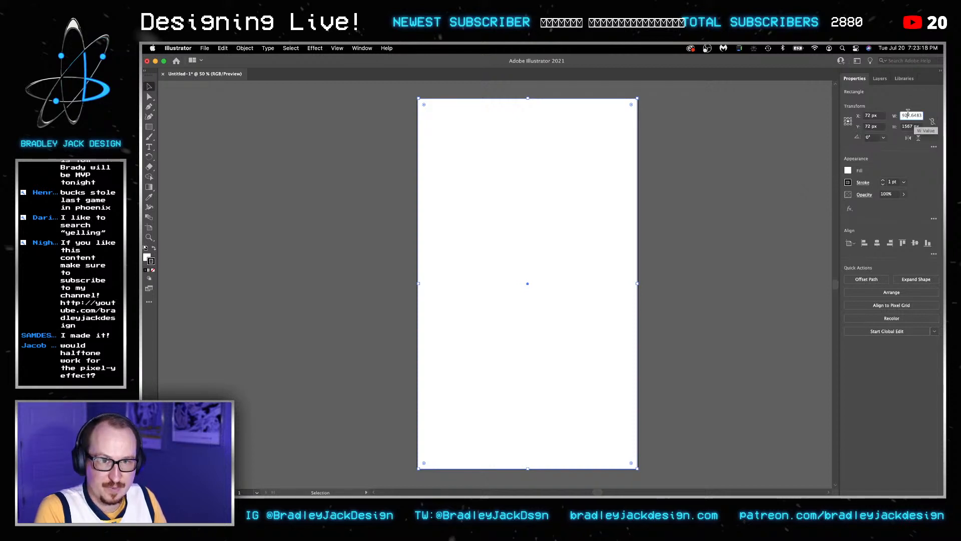
{"action": "type", "text": "933"}
{"action": "key", "text": "Return"}
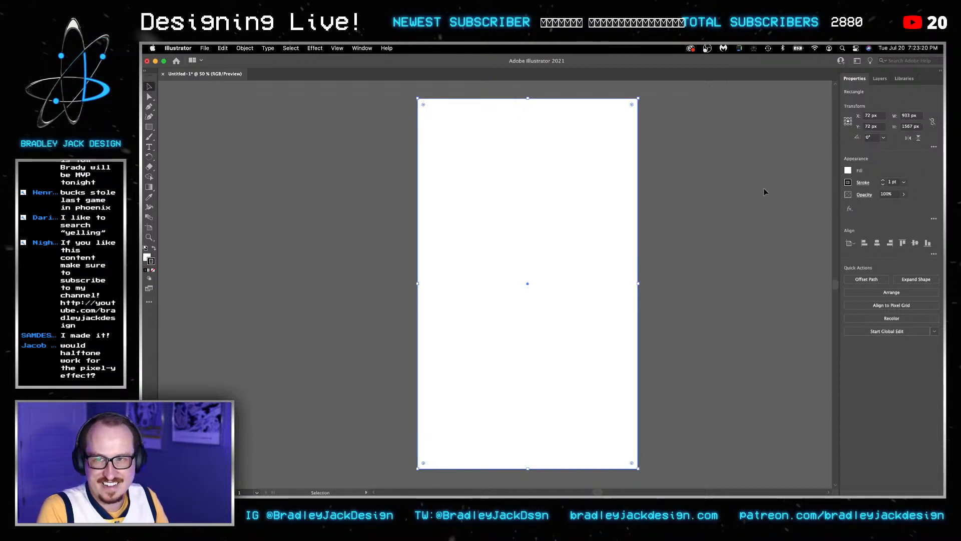
Give the background rectangle a black fill with no stroke and deselect it.
{"action": "left_click", "coordinate": [154, 248]}
{"action": "left_click", "coordinate": [154, 271]}
{"action": "left_click", "coordinate": [263, 241]}
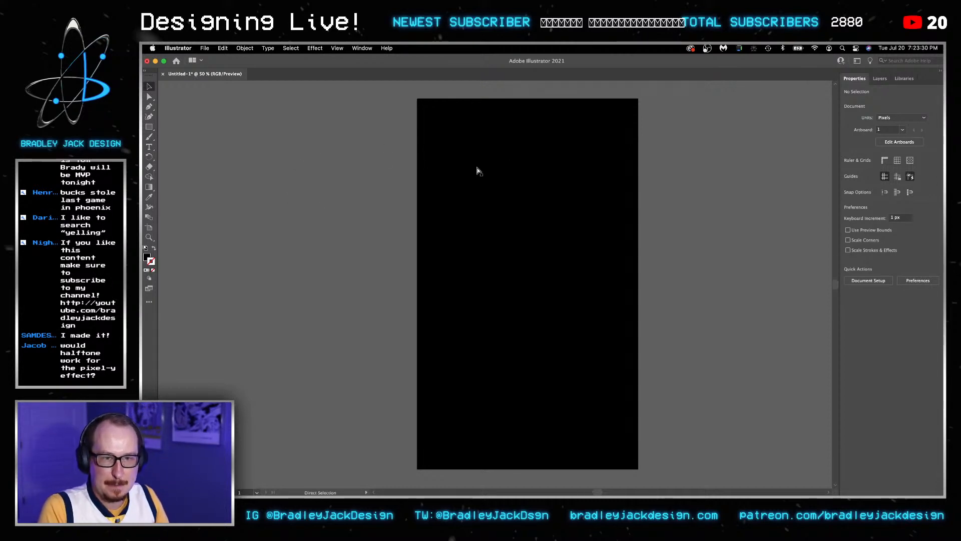
Switch from Illustrator back to the player photo document in Photoshop.
{"action": "key", "text": "super+Tab"}
{"action": "key", "text": "super+Tab"}
{"action": "key", "text": "super+Tab"}
{"action": "key", "text": "super+Tab"}
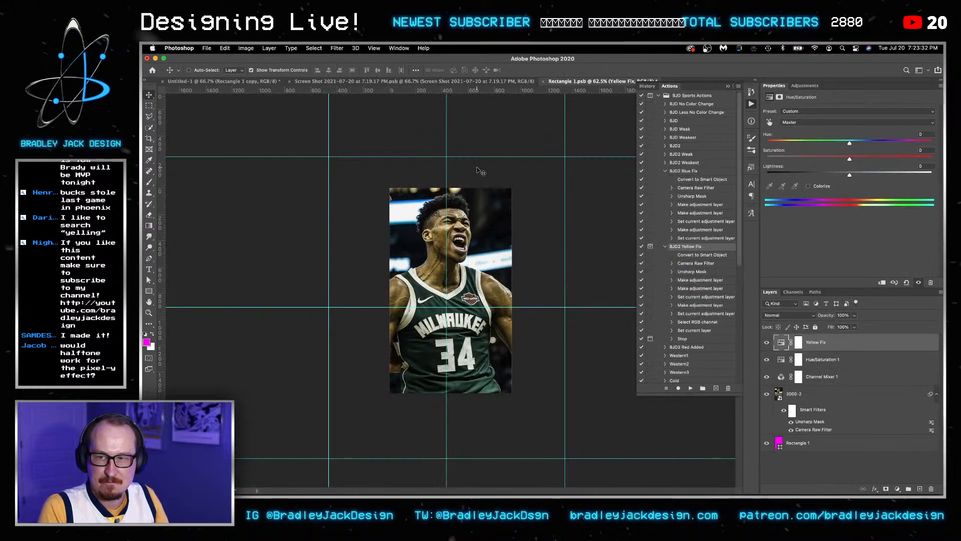
Convert the player photo layer and the three adjustment layers above it into one smart object.
{"action": "left_click", "coordinate": [803, 394], "text": "shift"}
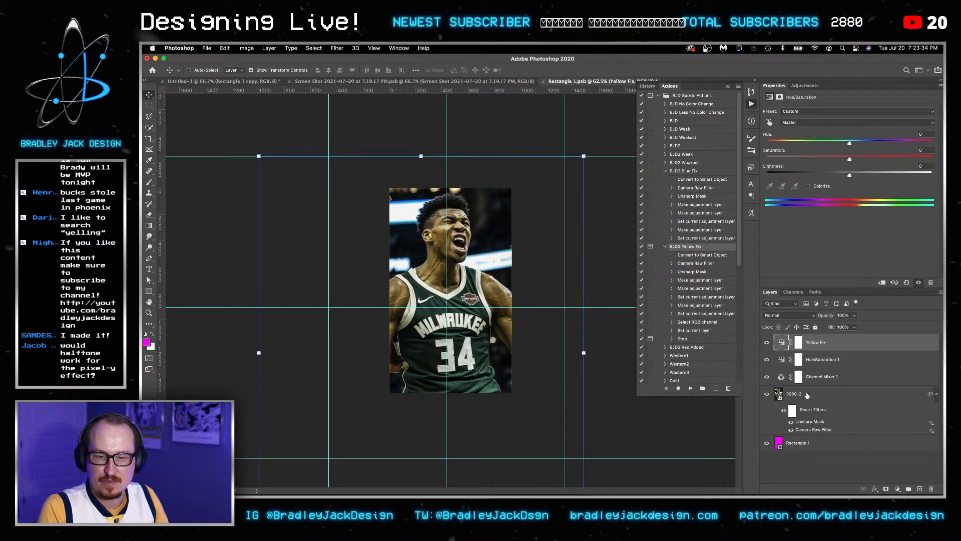
{"action": "right_click", "coordinate": [803, 394]}
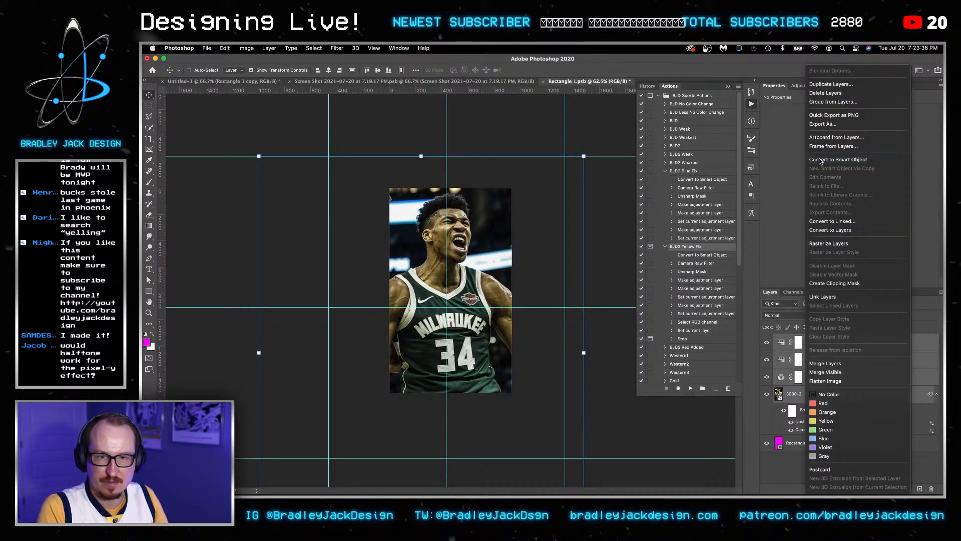
{"action": "left_click", "coordinate": [831, 161]}
{"action": "left_click", "coordinate": [337, 48]}
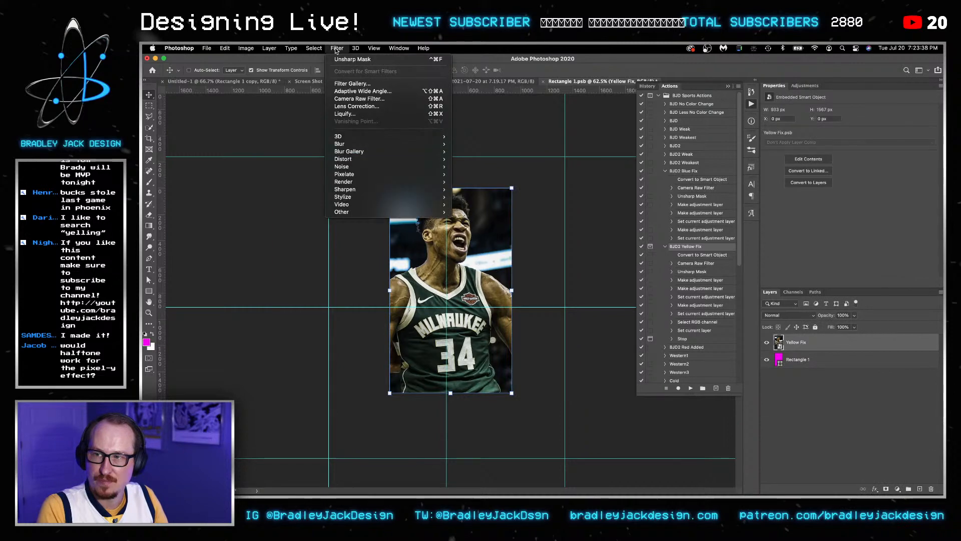
{"action": "left_click", "coordinate": [375, 86]}
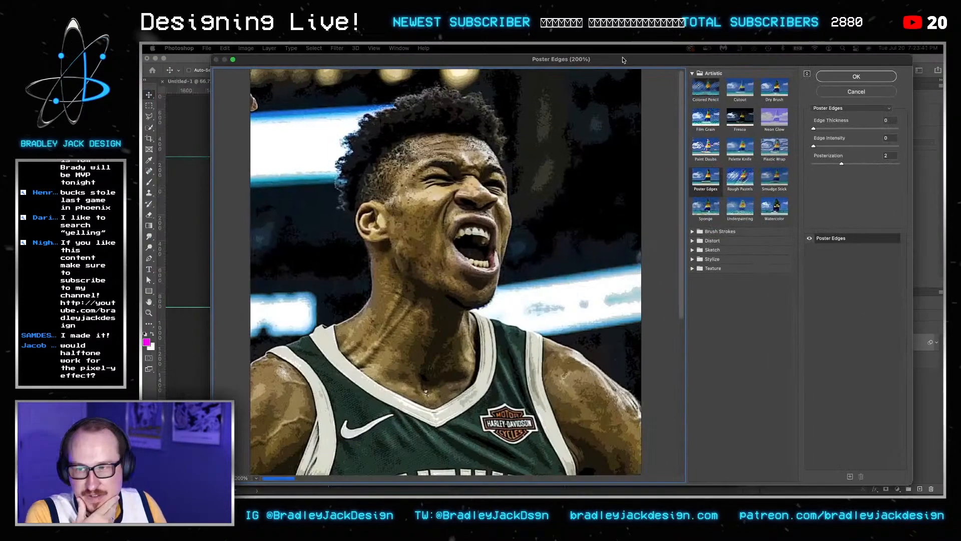
{"action": "left_click_drag", "start_coordinate": [623, 60], "coordinate": [582, 60]}
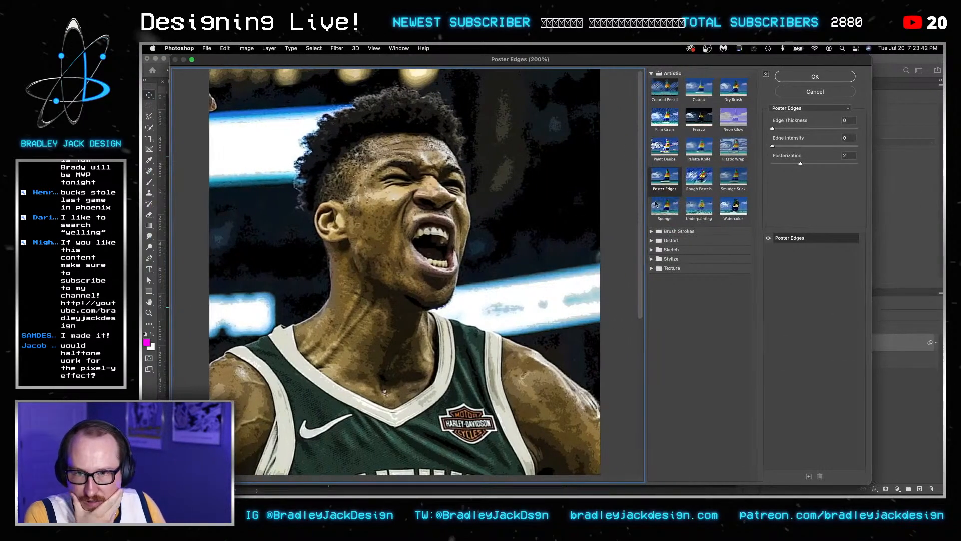
{"action": "left_click", "coordinate": [652, 259]}
{"action": "left_click", "coordinate": [654, 249]}
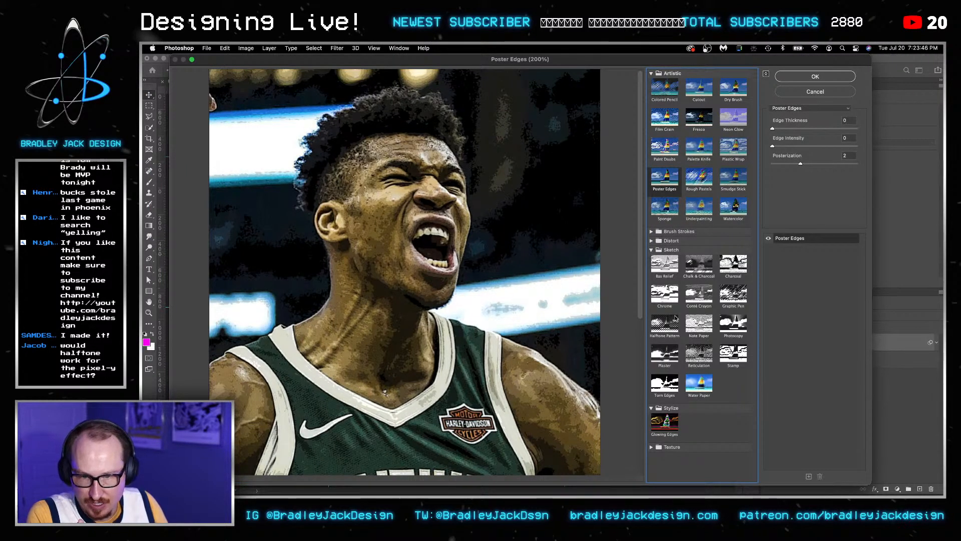
{"action": "left_click", "coordinate": [670, 326]}
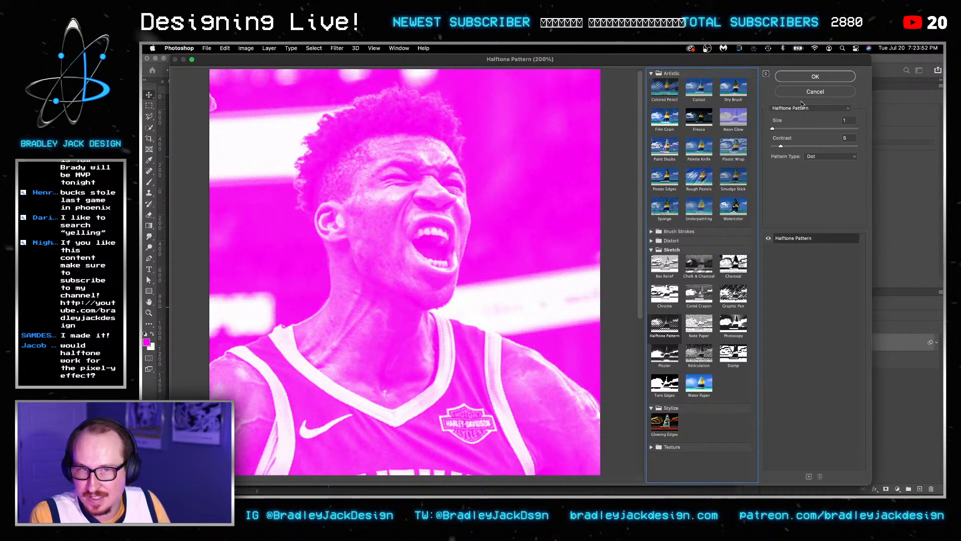
{"action": "left_click", "coordinate": [803, 94]}
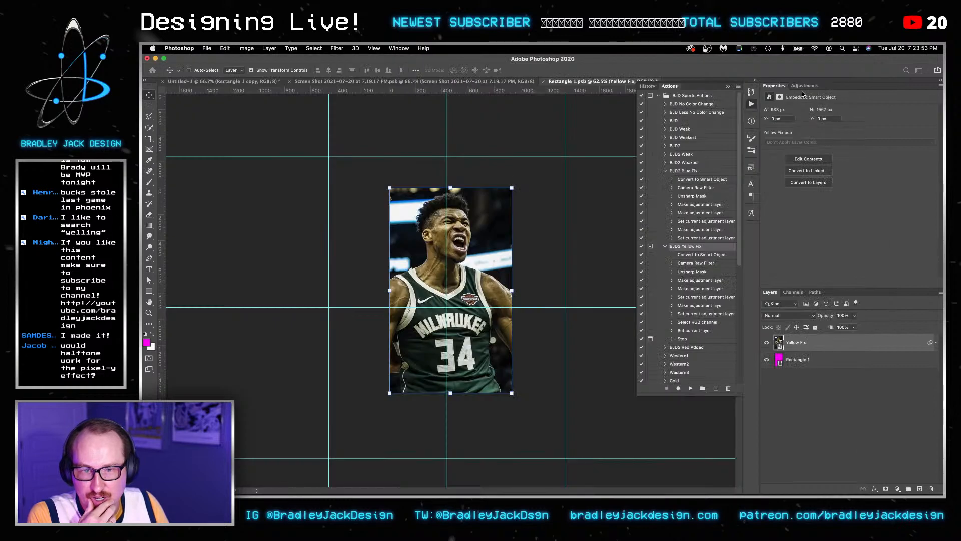
Set the foreground color to black (000000) and return to the Move tool.
{"action": "left_click", "coordinate": [147, 343]}
{"action": "left_click", "coordinate": [660, 349]}
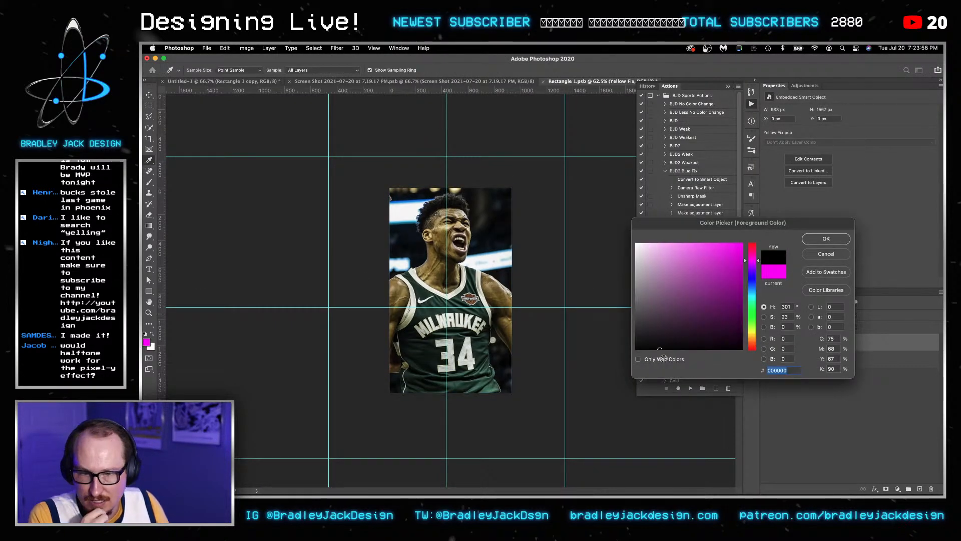
{"action": "left_click", "coordinate": [818, 240]}
{"action": "key", "text": "v"}
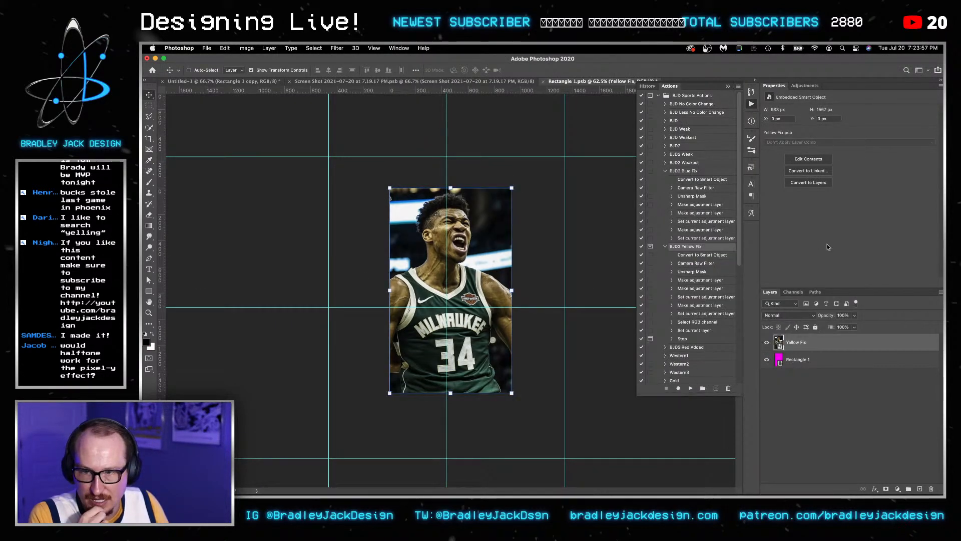
Choose the Halftone Pattern sketch filter from the Filter Gallery for the player smart object.
{"action": "left_click", "coordinate": [337, 48]}
{"action": "left_click", "coordinate": [356, 84]}
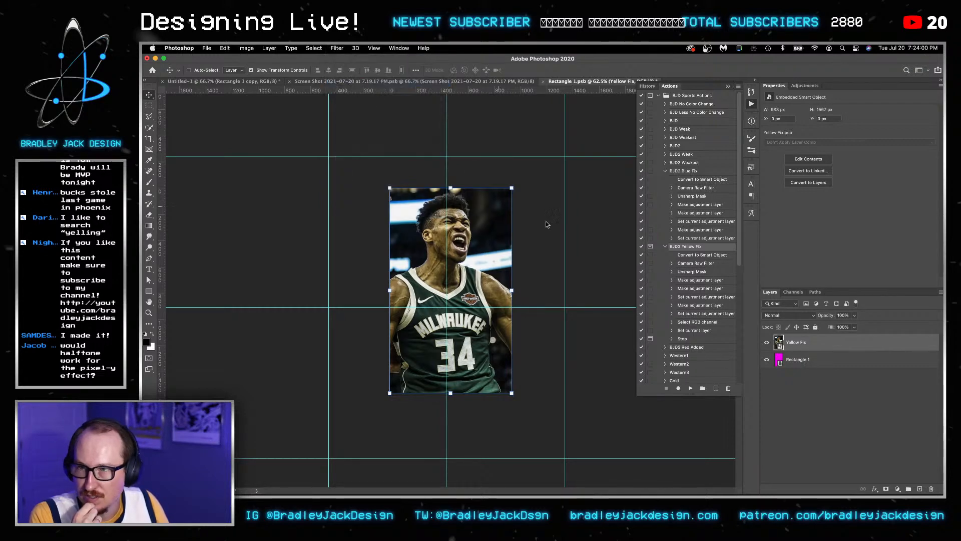
{"action": "left_click", "coordinate": [652, 259]}
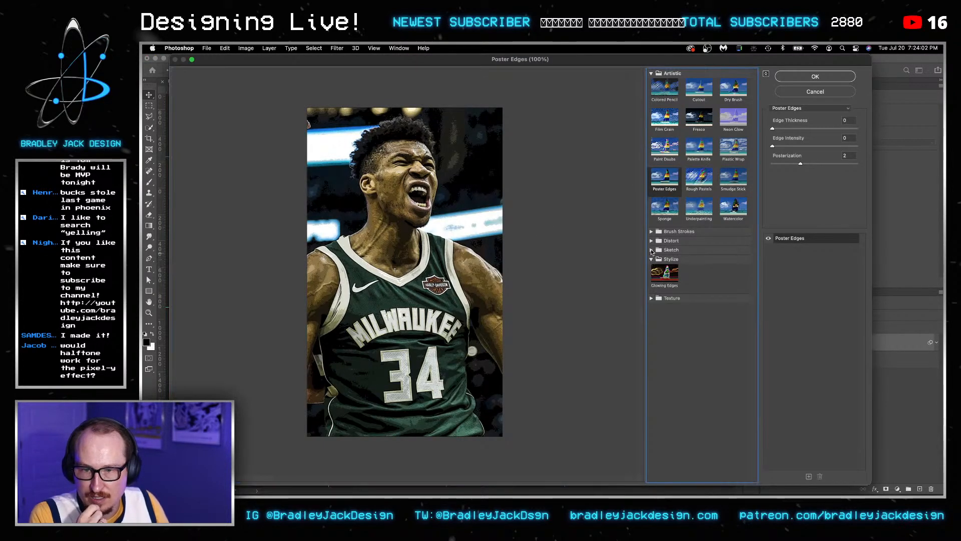
{"action": "left_click", "coordinate": [651, 250]}
{"action": "left_click", "coordinate": [665, 324]}
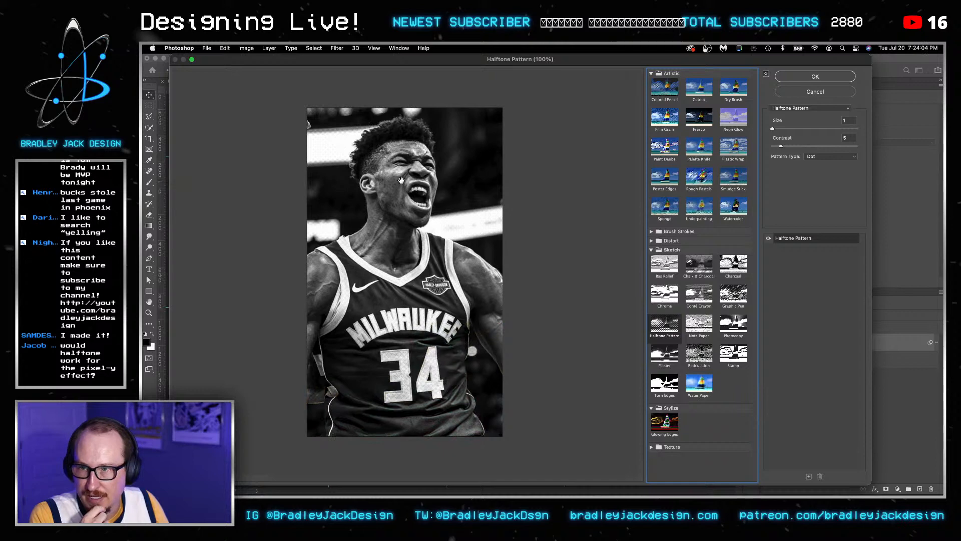
Set the halftone's pattern type to Line and its contrast to about 14, and apply the filter.
{"action": "left_click", "coordinate": [400, 176]}
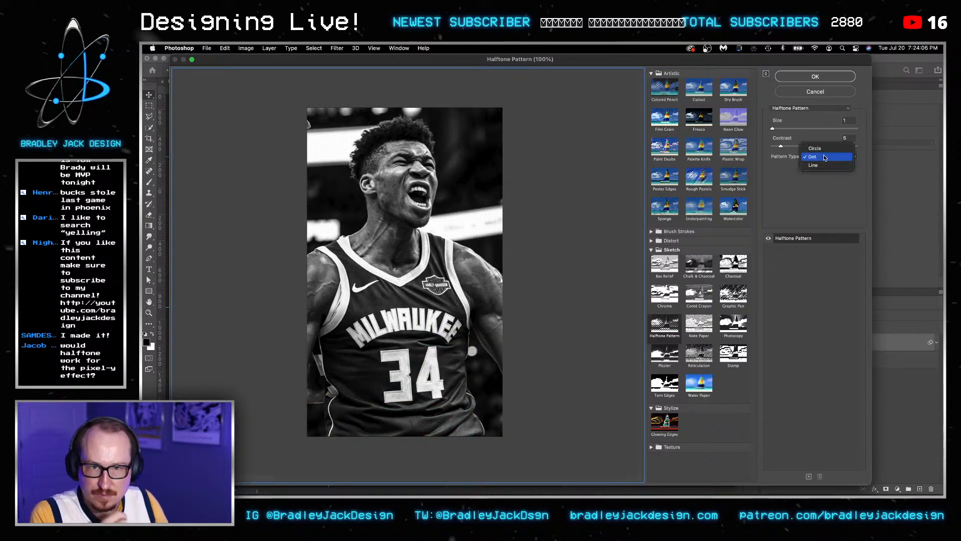
{"action": "left_click", "coordinate": [825, 165]}
{"action": "scroll", "coordinate": [390, 167], "scroll_direction": "up", "scroll_amount": 2}
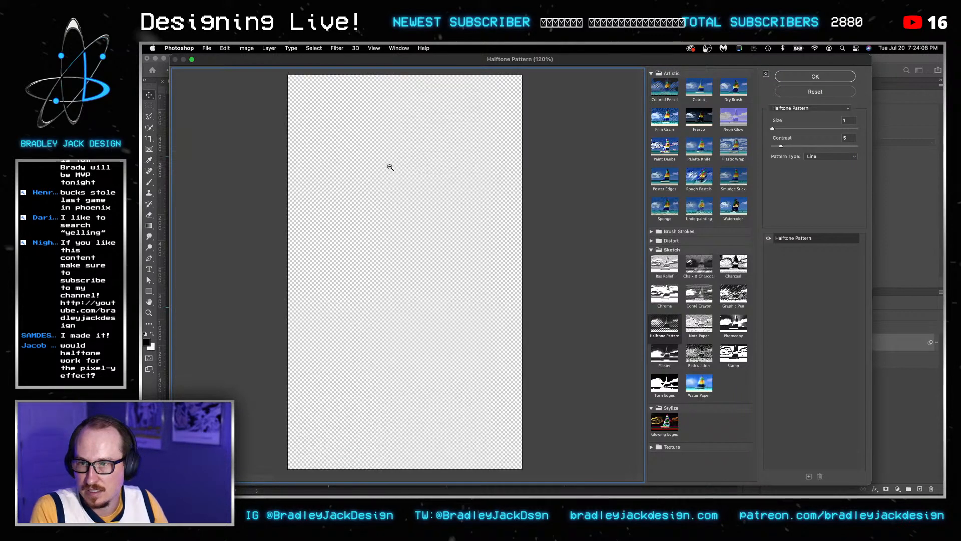
{"action": "scroll", "coordinate": [390, 167], "scroll_direction": "up", "scroll_amount": 2}
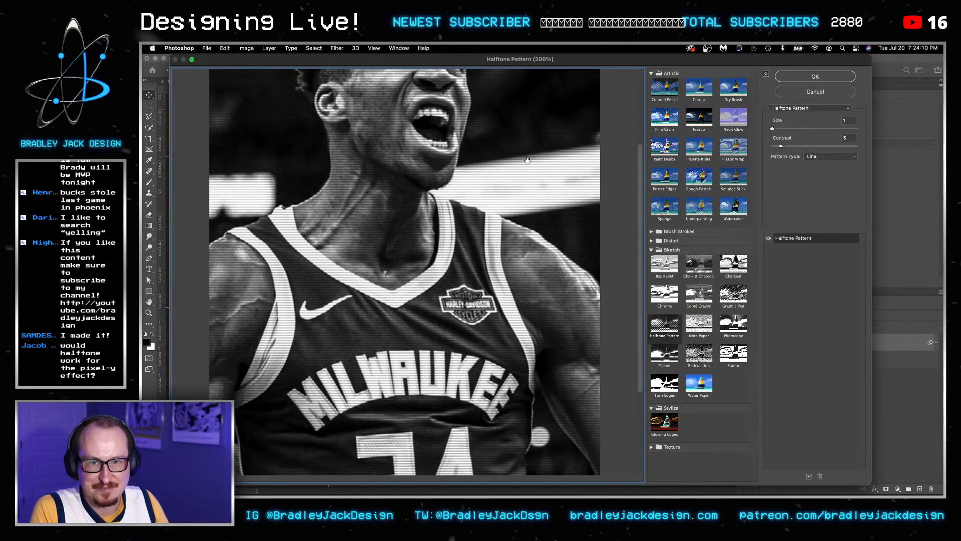
{"action": "left_click", "coordinate": [792, 146]}
{"action": "left_click_drag", "start_coordinate": [804, 147], "coordinate": [797, 148]}
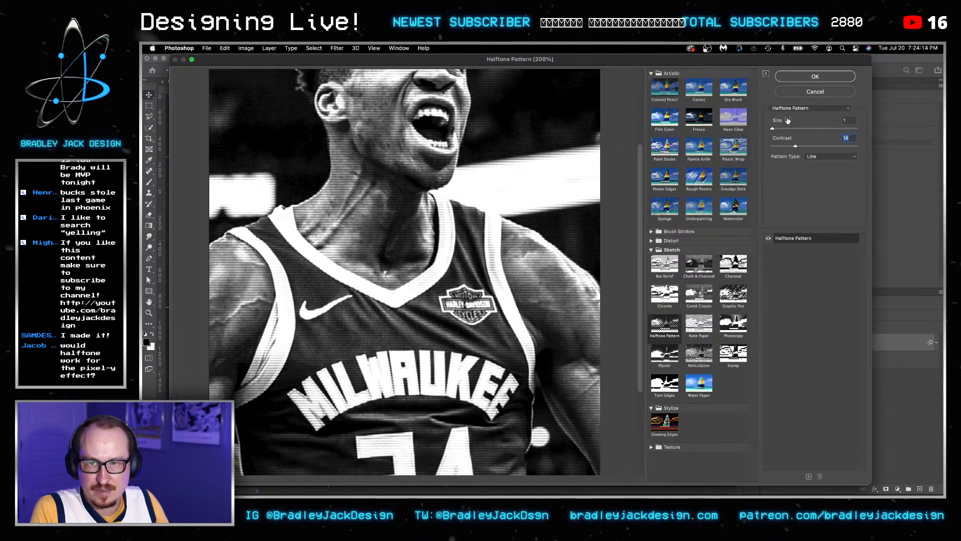
{"action": "left_click", "coordinate": [816, 77]}
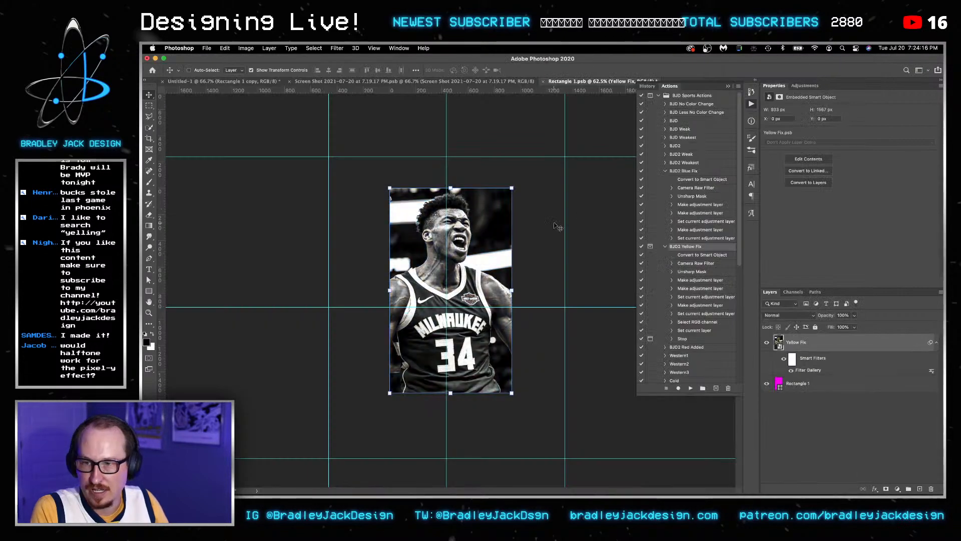
Inspect the line halftone on the player's face up close and switch from Photoshop back to Illustrator.
{"action": "key", "text": "z"}
{"action": "left_click_drag", "start_coordinate": [454, 236], "coordinate": [483, 237]}
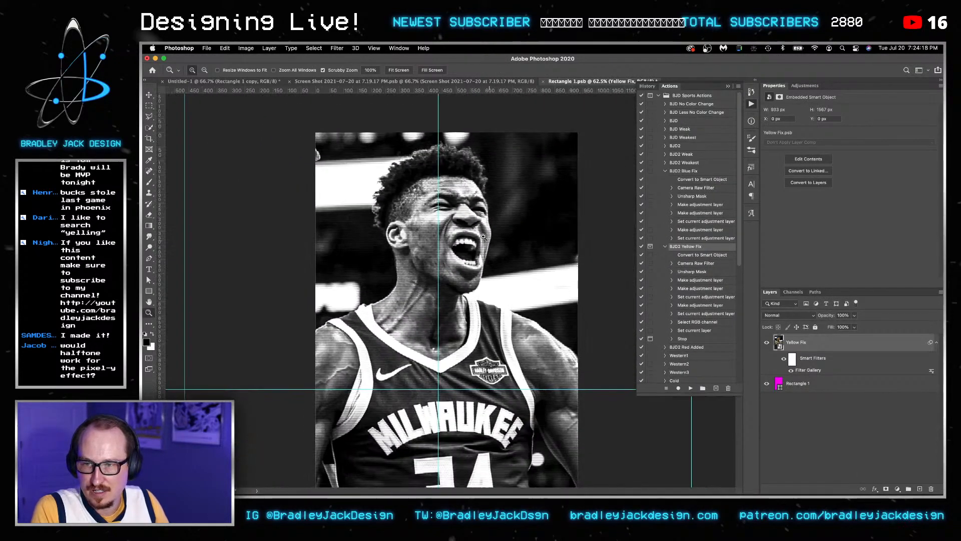
{"action": "key", "text": "v"}
{"action": "key", "text": "super+Tab"}
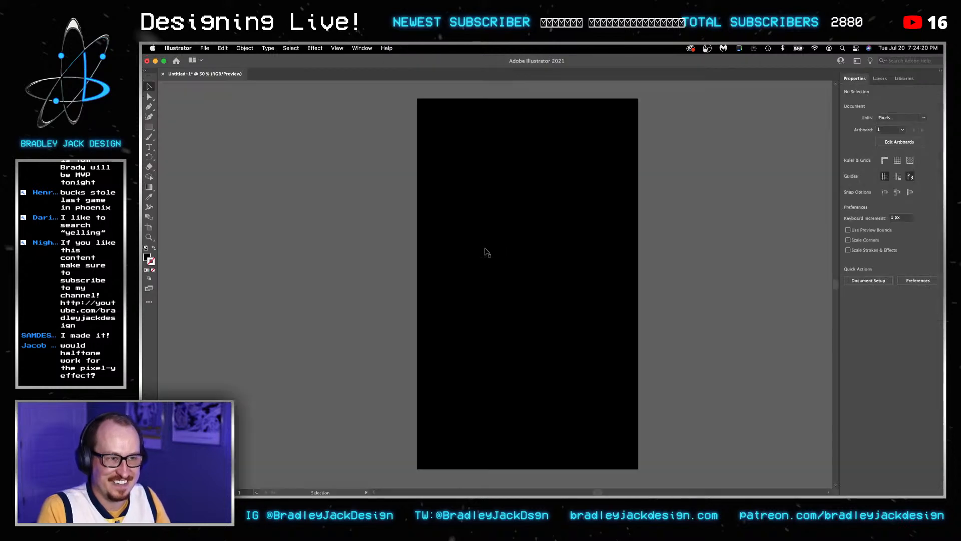
Draw a narrow vertical rectangle about 7 by 35 px in the artboard's upper-left corner, with a white fill and no stroke.
{"action": "left_click", "coordinate": [153, 130]}
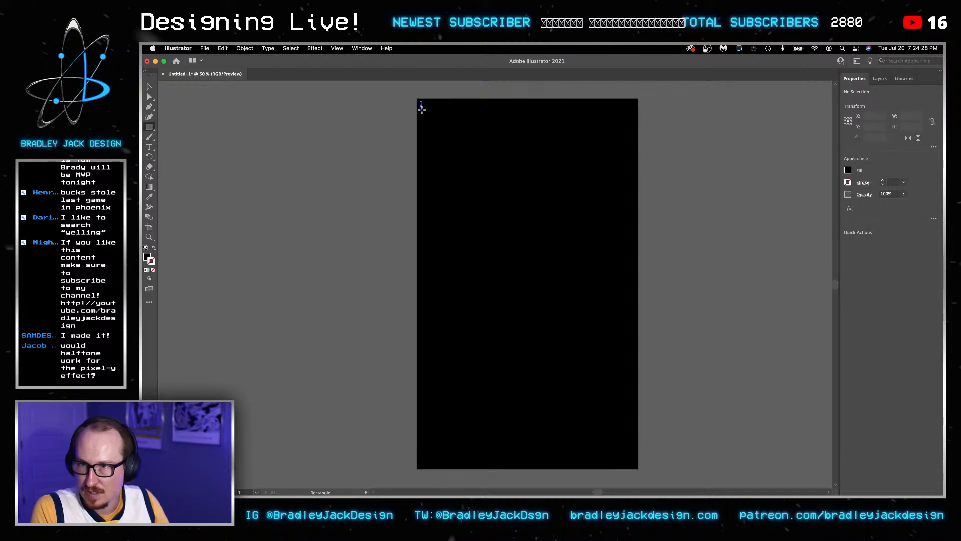
{"action": "left_click_drag", "start_coordinate": [421, 106], "coordinate": [421, 110]}
{"action": "left_click", "coordinate": [145, 248]}
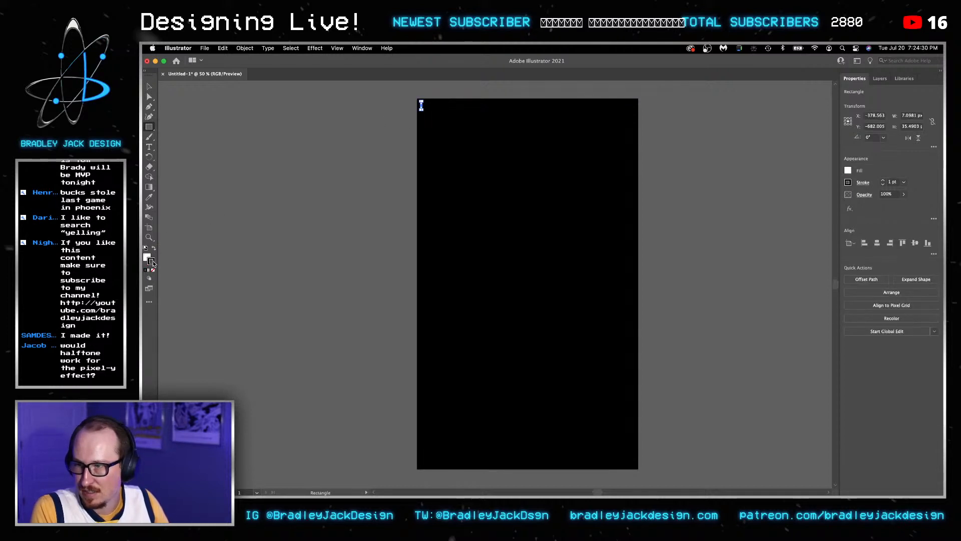
{"action": "left_click", "coordinate": [153, 270]}
{"action": "key", "text": "v"}
{"action": "left_click", "coordinate": [333, 153]}
Move the small white bar off the artboard into the empty area to its left.
{"action": "scroll", "coordinate": [423, 108], "scroll_direction": "up", "scroll_amount": 4}
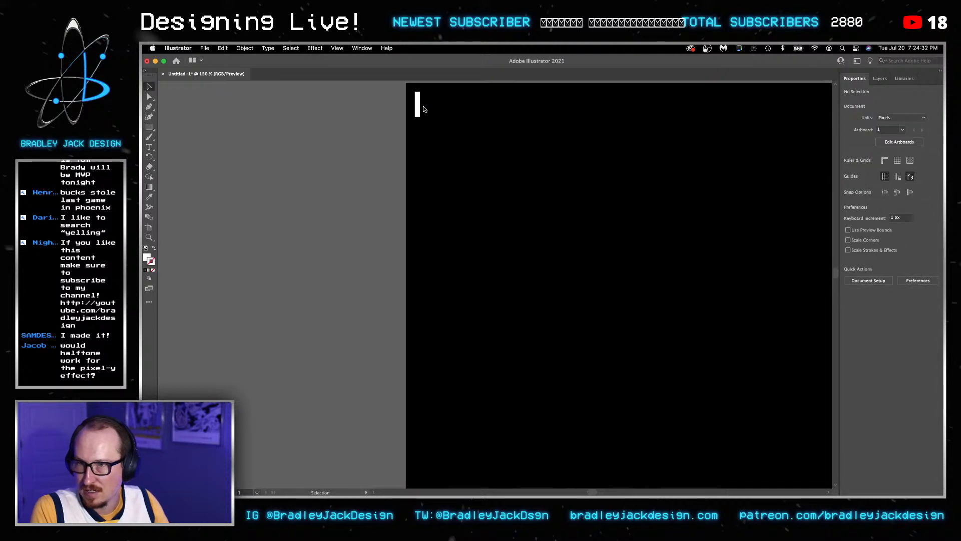
{"action": "left_click_drag", "start_coordinate": [423, 108], "coordinate": [282, 149]}
{"action": "left_click", "coordinate": [412, 149]}
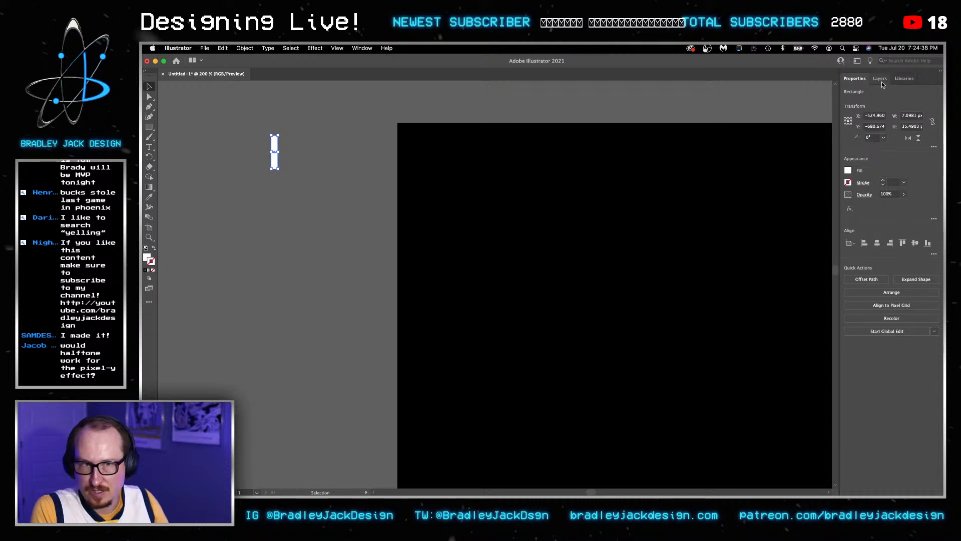
Swap the artboard-sized rectangle's black fill for a black stroke, set the stroke weight to 25 pt, and deselect it.
{"action": "left_click", "coordinate": [614, 214]}
{"action": "key", "text": "v"}
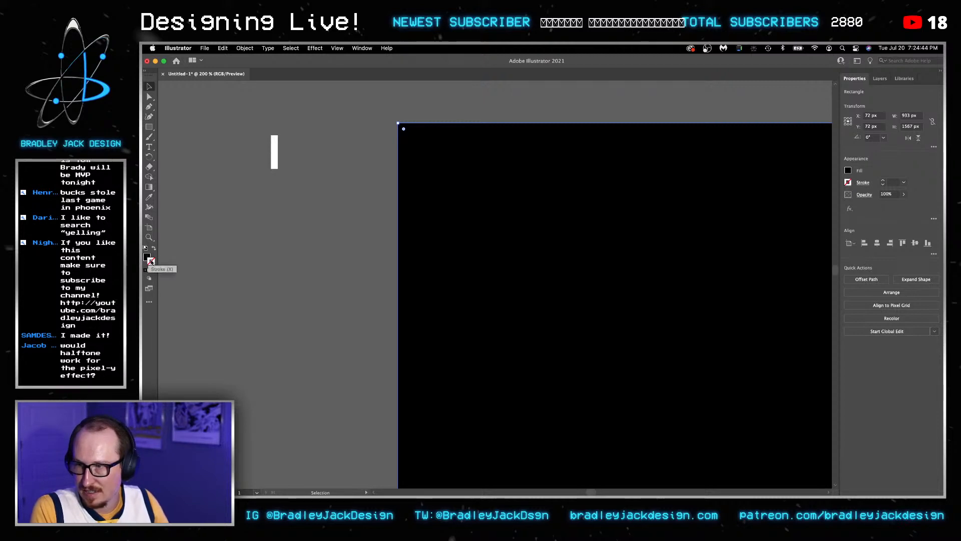
{"action": "left_click", "coordinate": [153, 249]}
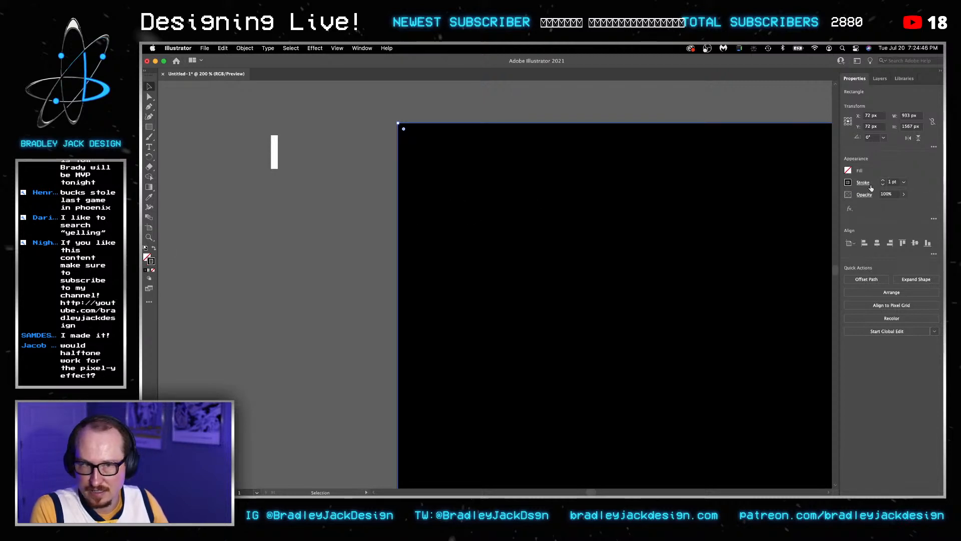
{"action": "left_click", "coordinate": [870, 185]}
{"action": "left_click", "coordinate": [825, 193]}
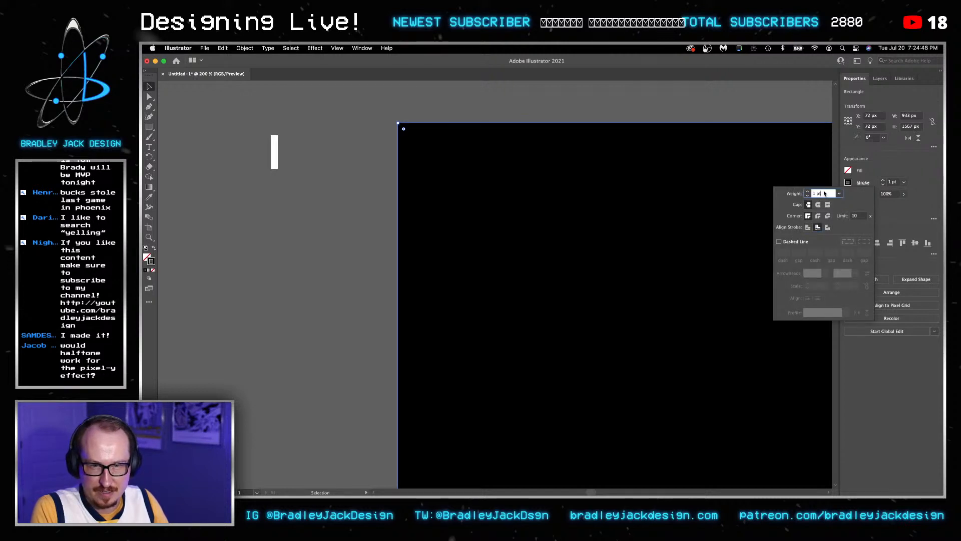
{"action": "double_click", "coordinate": [824, 193]}
{"action": "type", "text": "25"}
{"action": "key", "text": "Return"}
{"action": "left_click", "coordinate": [308, 234]}
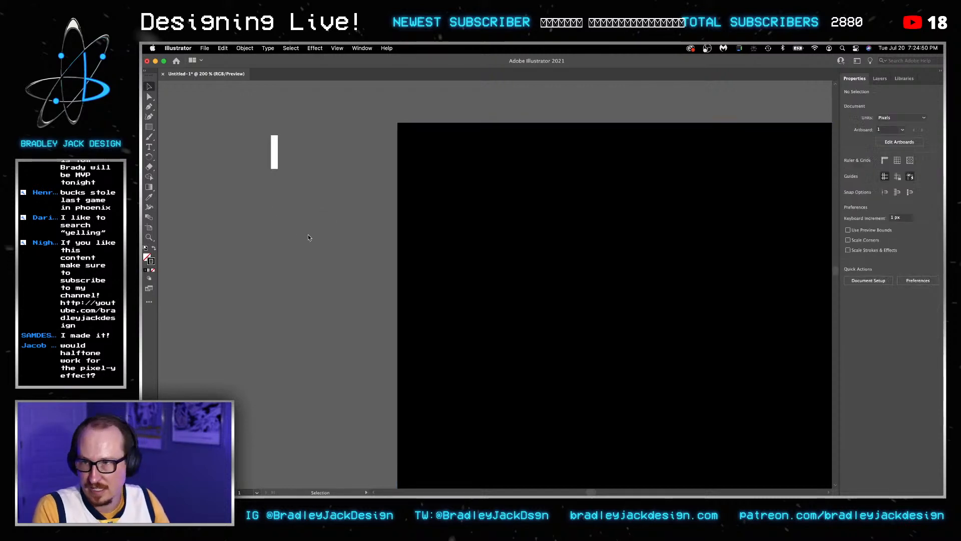
Round all four corners of the small white bar beside the artboard and deselect it.
{"action": "key", "text": "a"}
{"action": "left_click", "coordinate": [532, 261]}
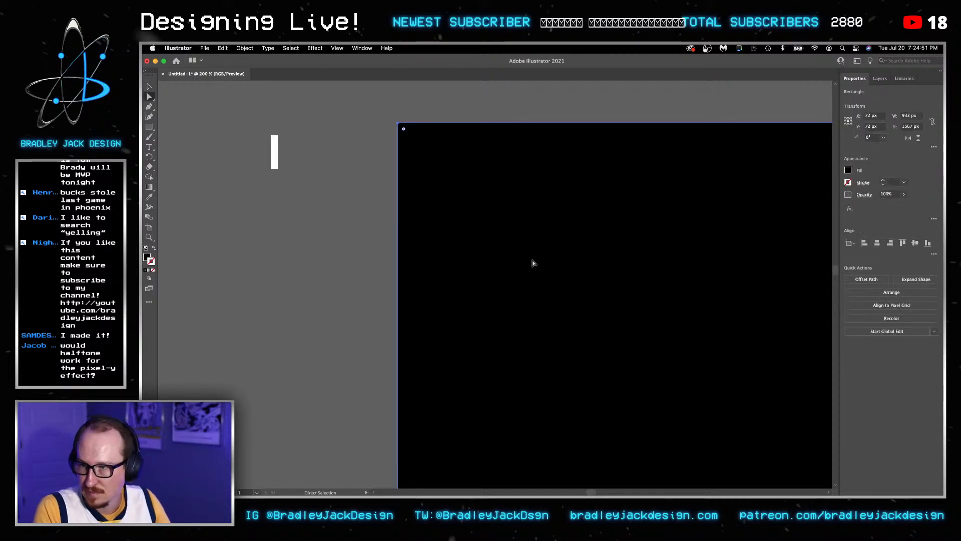
{"action": "left_click", "coordinate": [325, 258]}
{"action": "left_click", "coordinate": [276, 162]}
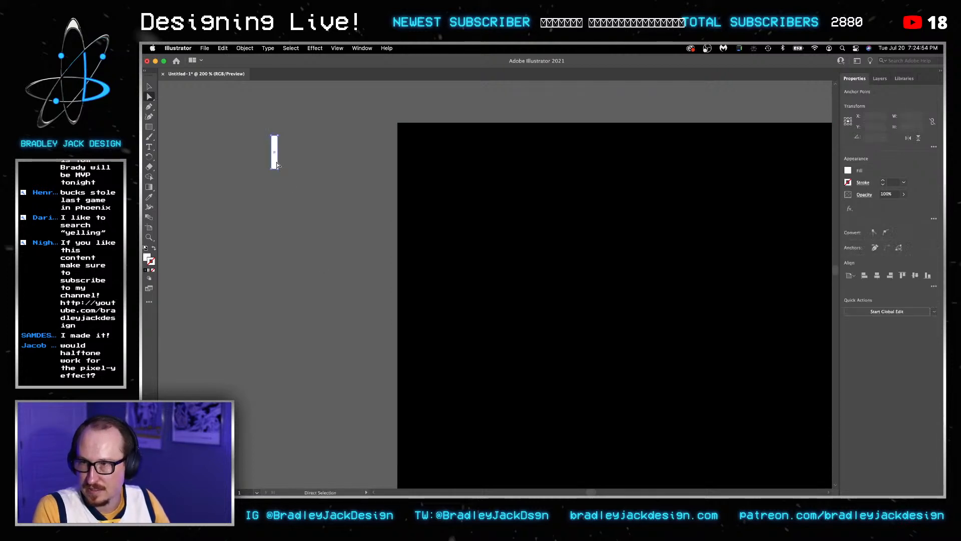
{"action": "scroll", "coordinate": [276, 166], "scroll_direction": "up", "scroll_amount": 3}
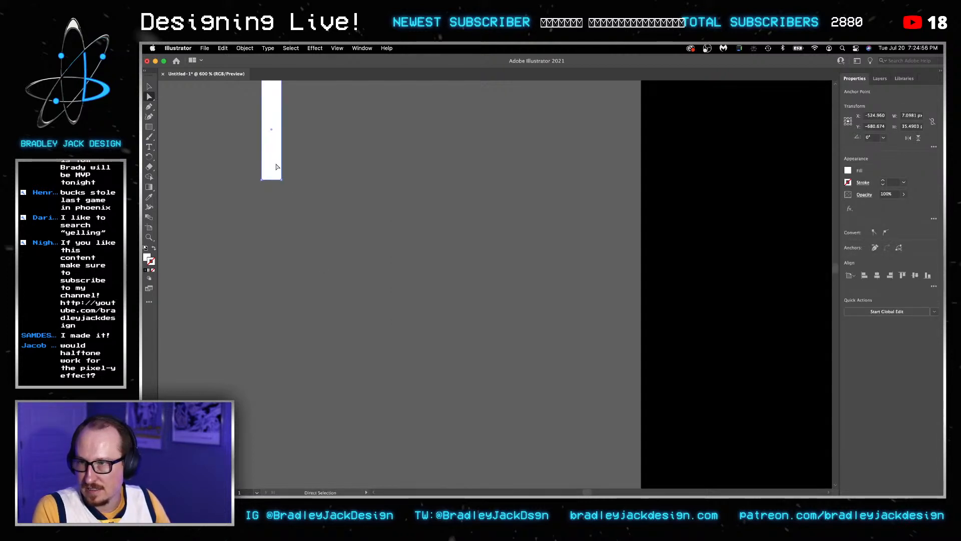
{"action": "left_click_drag", "start_coordinate": [313, 149], "coordinate": [355, 227]}
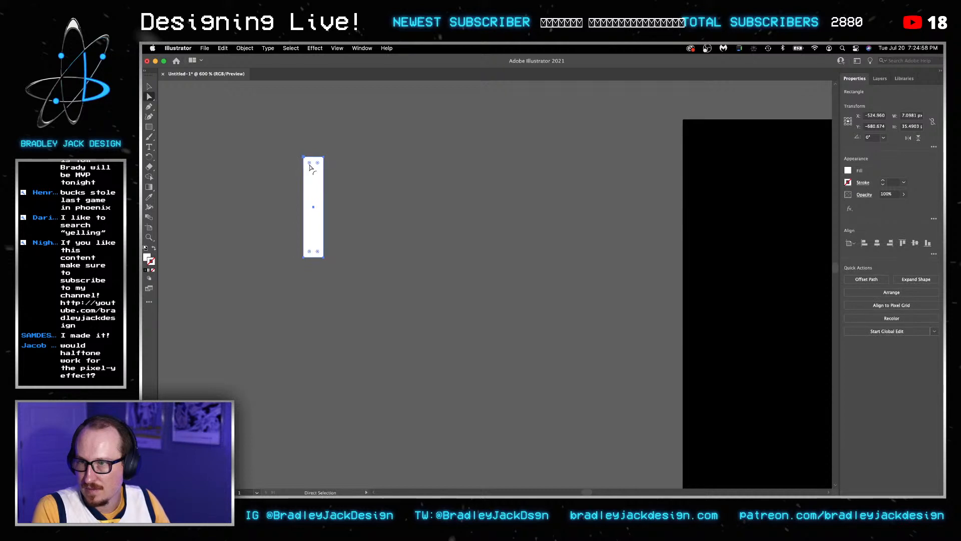
{"action": "left_click_drag", "start_coordinate": [309, 167], "coordinate": [310, 169]}
{"action": "key", "text": "v"}
{"action": "left_click", "coordinate": [356, 183]}
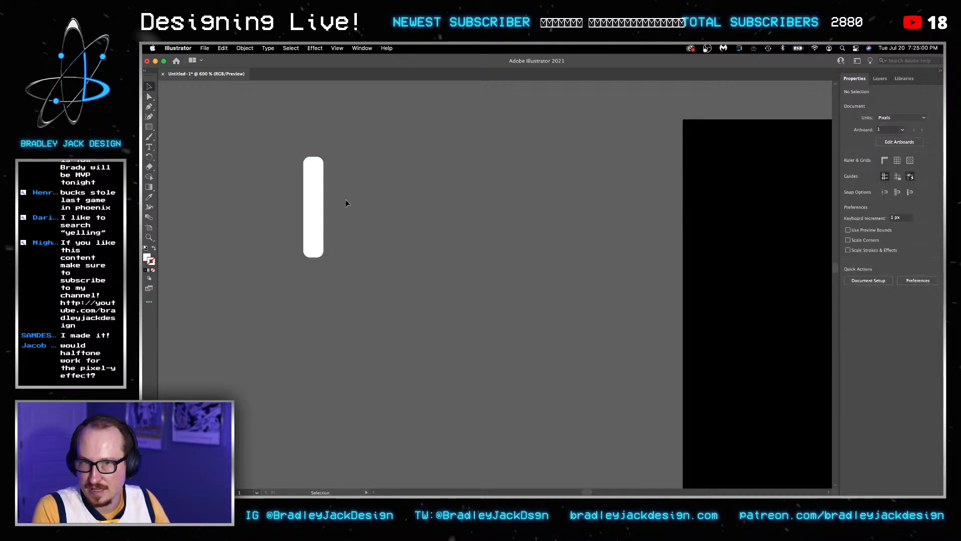
Save the rounded white bar beside the artboard as a new pattern swatch.
{"action": "left_click", "coordinate": [318, 225]}
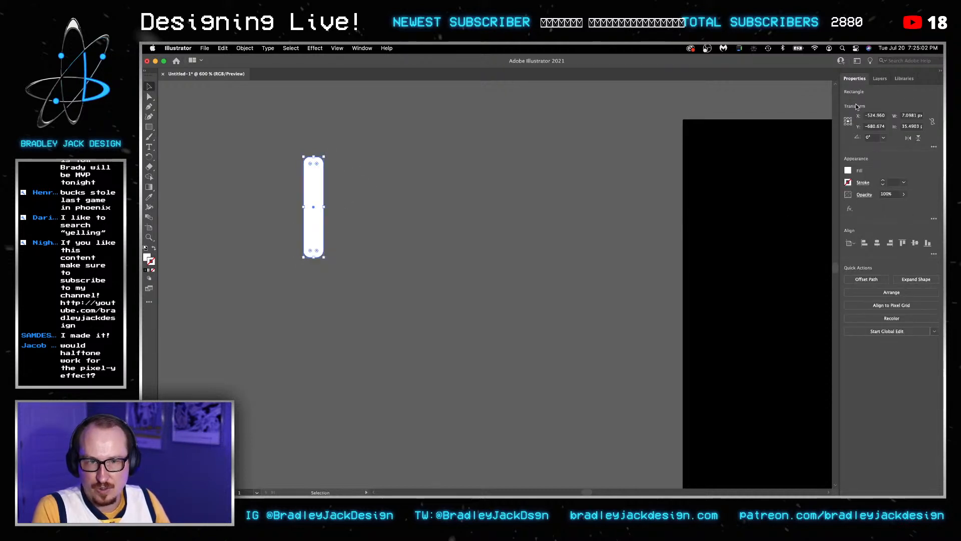
{"action": "left_click", "coordinate": [363, 48]}
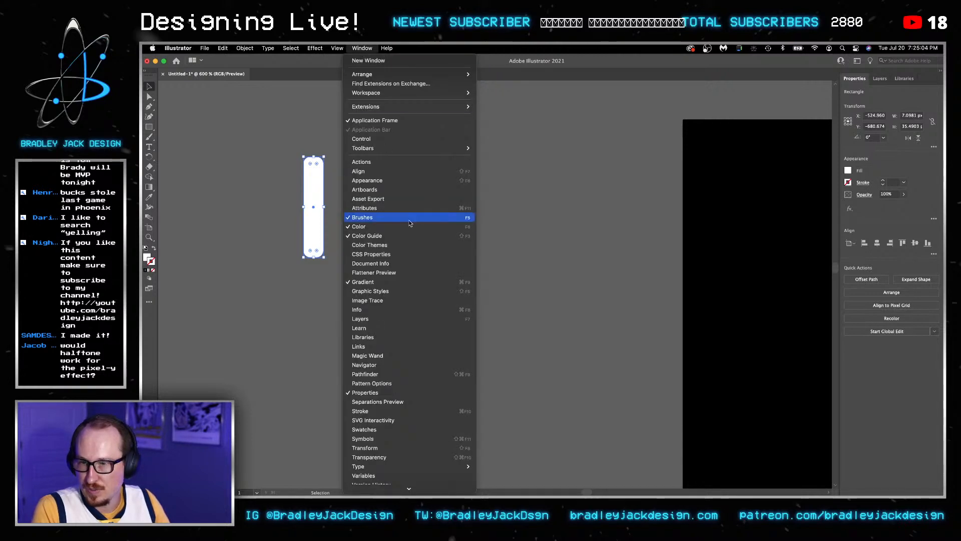
{"action": "left_click", "coordinate": [389, 429]}
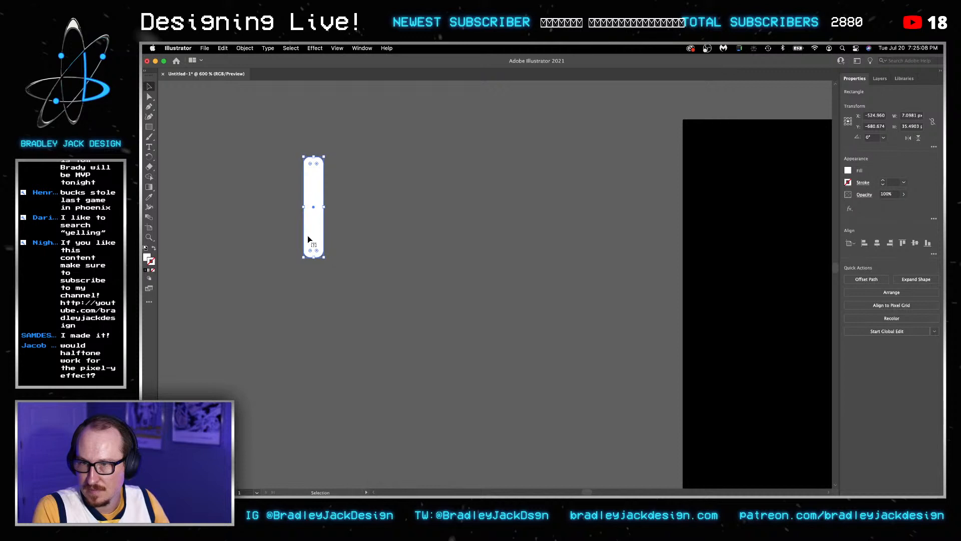
{"action": "left_click_drag", "start_coordinate": [592, 187], "coordinate": [456, 113]}
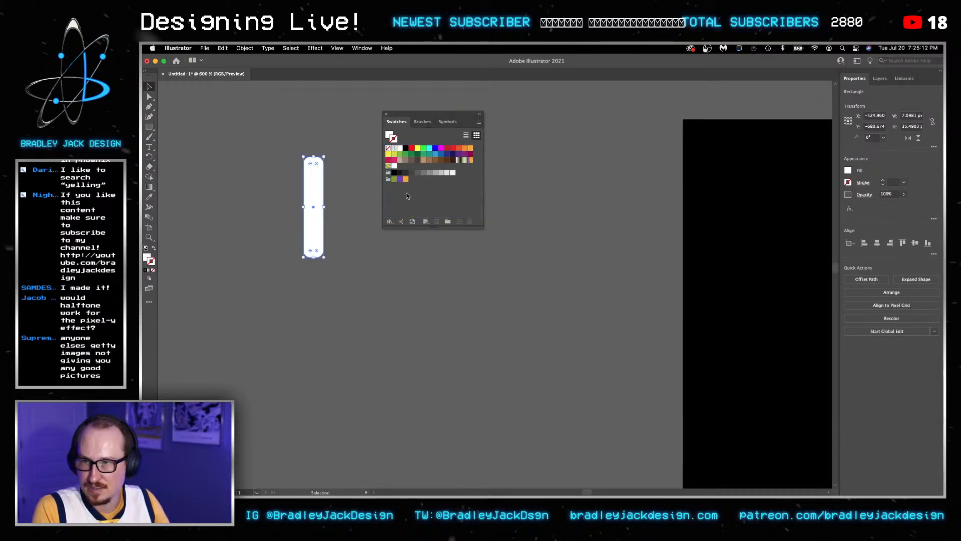
Fill the artboard-sized black rectangle with the white bar pattern swatch and leave it without a stroke.
{"action": "key", "text": "a"}
{"action": "left_click", "coordinate": [787, 248]}
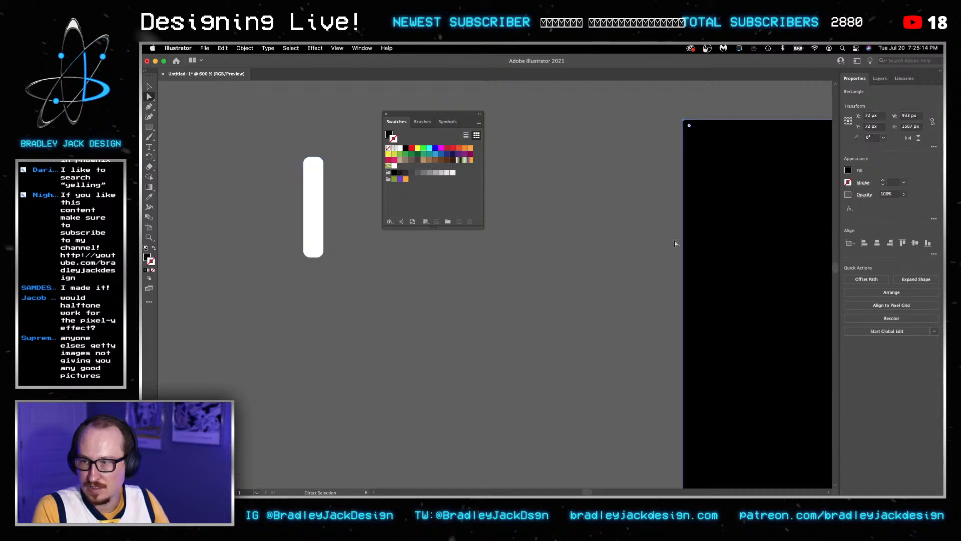
{"action": "left_click", "coordinate": [394, 167]}
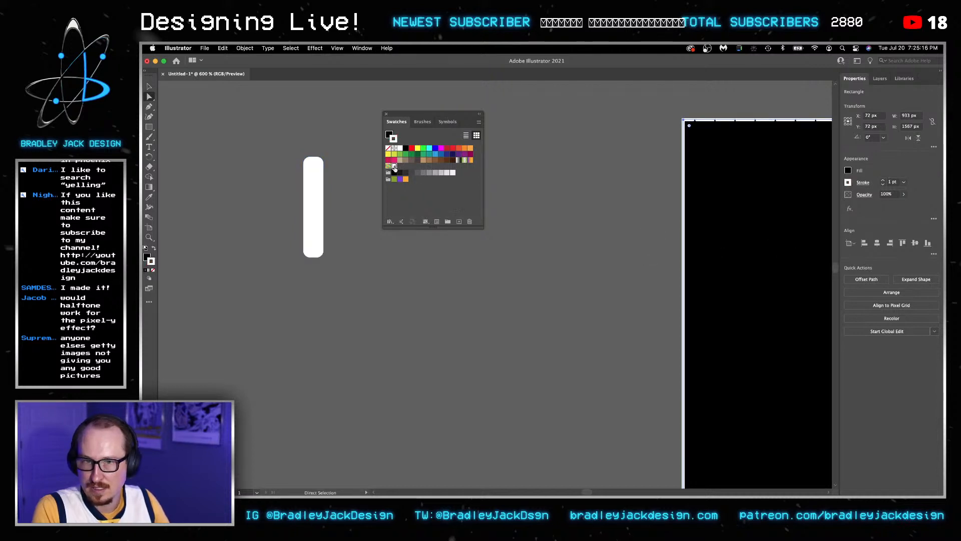
{"action": "left_click", "coordinate": [154, 249]}
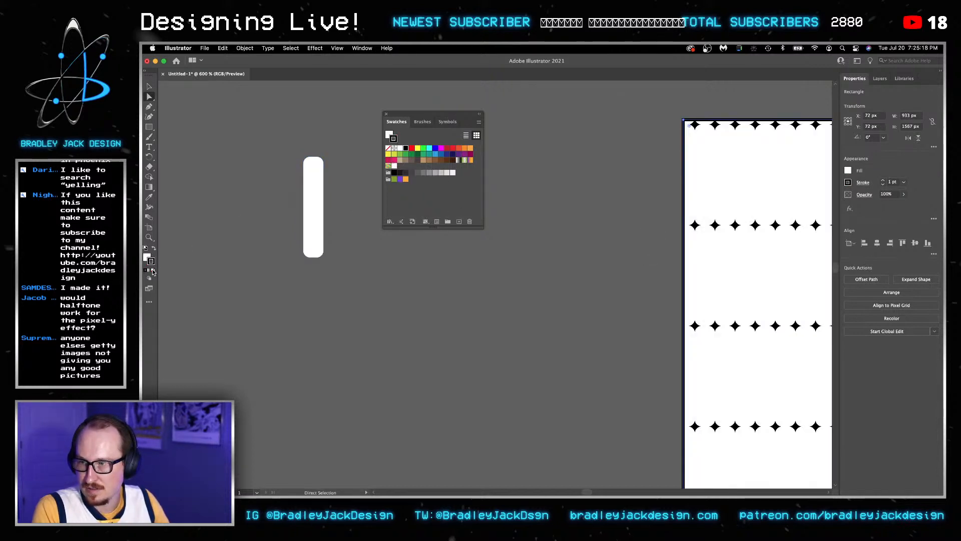
{"action": "left_click", "coordinate": [153, 271]}
Open the white bar pattern swatch for editing.
{"action": "key", "text": "super+minus"}
{"action": "key", "text": "super+minus"}
{"action": "key", "text": "super+minus"}
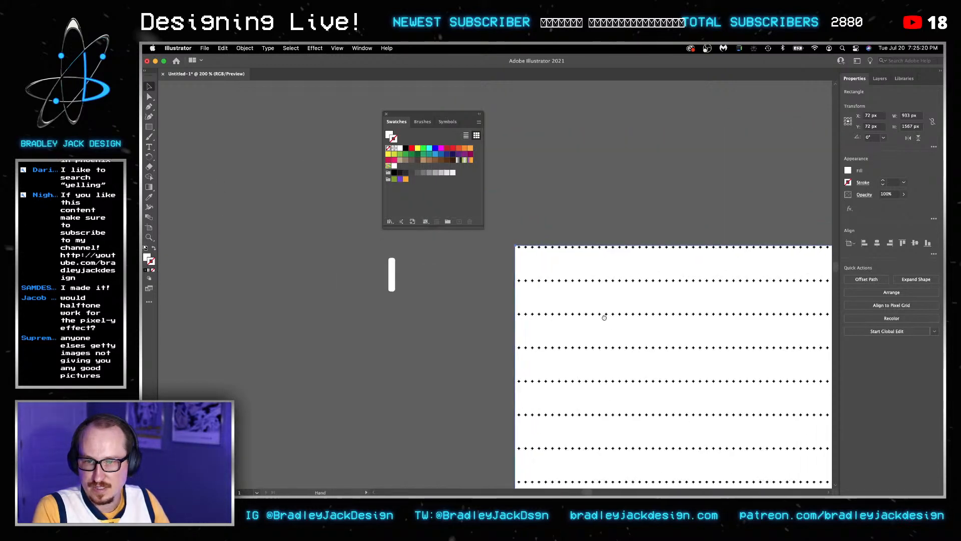
{"action": "scroll", "coordinate": [604, 317], "scroll_direction": "down", "scroll_amount": 5}
{"action": "scroll", "coordinate": [631, 195], "scroll_direction": "right", "scroll_amount": 2}
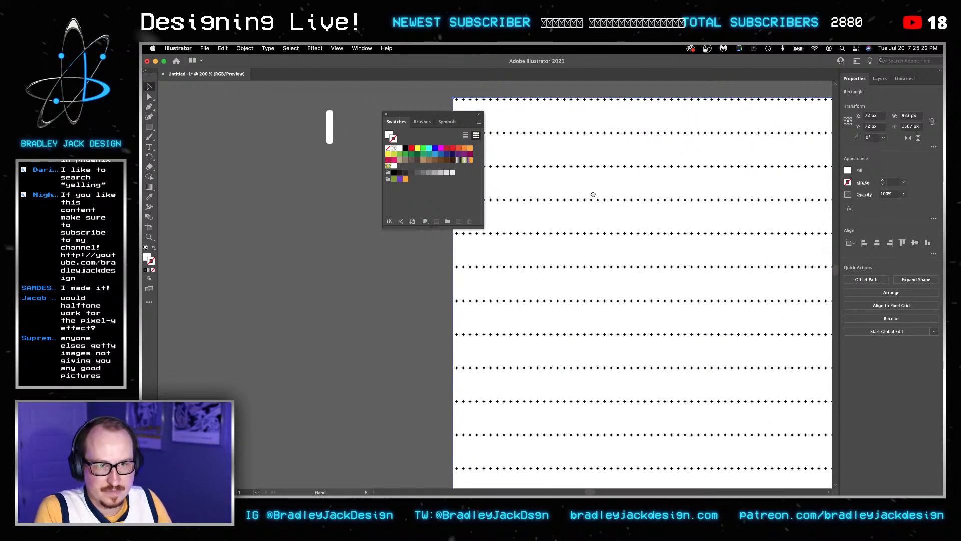
{"action": "left_click_drag", "start_coordinate": [593, 195], "coordinate": [368, 176]}
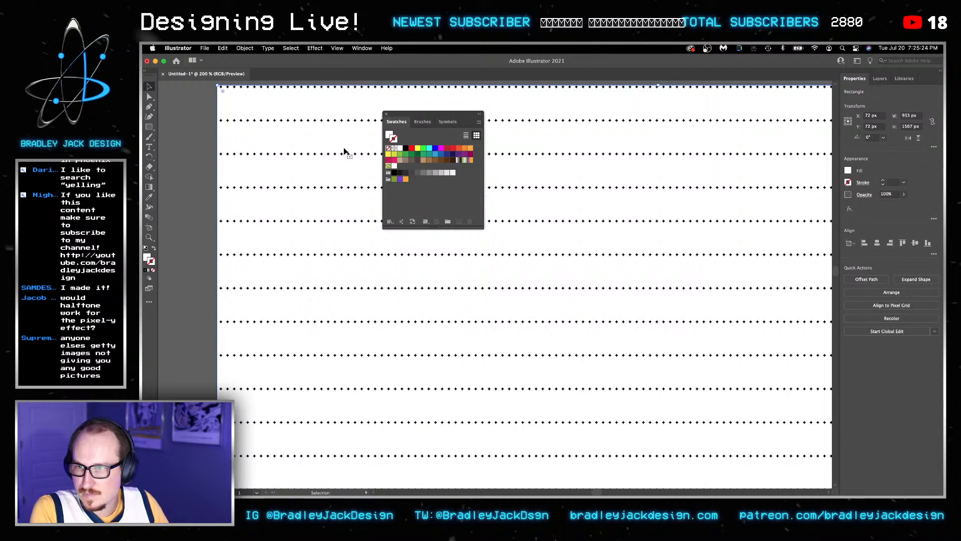
{"action": "double_click", "coordinate": [394, 165]}
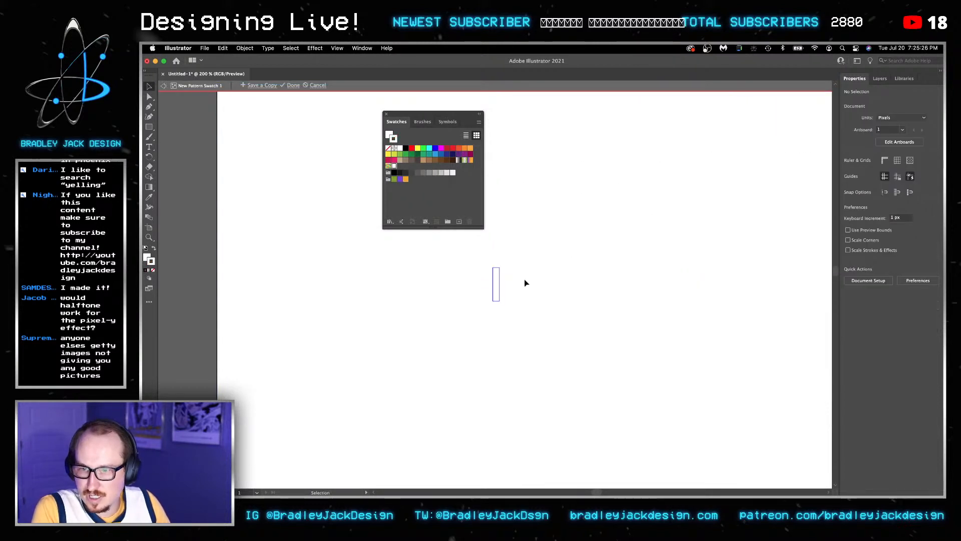
Recolor the bar inside the pattern tile with a yellow fill and no stroke.
{"action": "key", "text": "super+equal"}
{"action": "key", "text": "a"}
{"action": "left_click", "coordinate": [493, 275]}
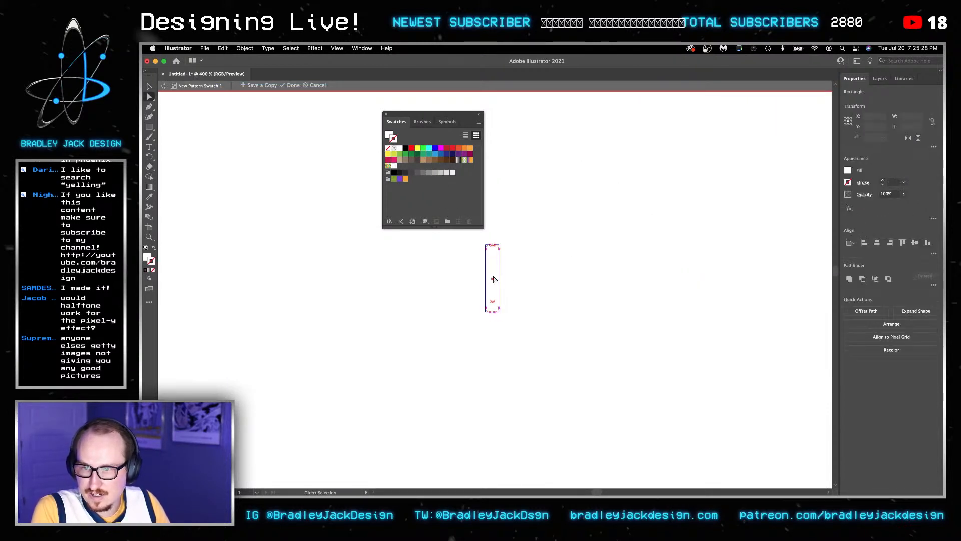
{"action": "left_click", "coordinate": [418, 149]}
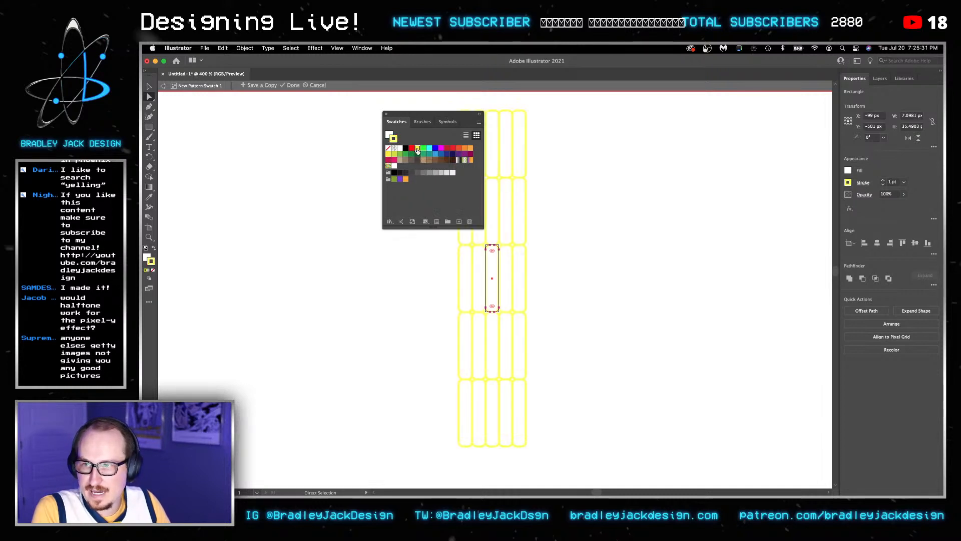
{"action": "left_click", "coordinate": [154, 248]}
{"action": "left_click", "coordinate": [153, 271]}
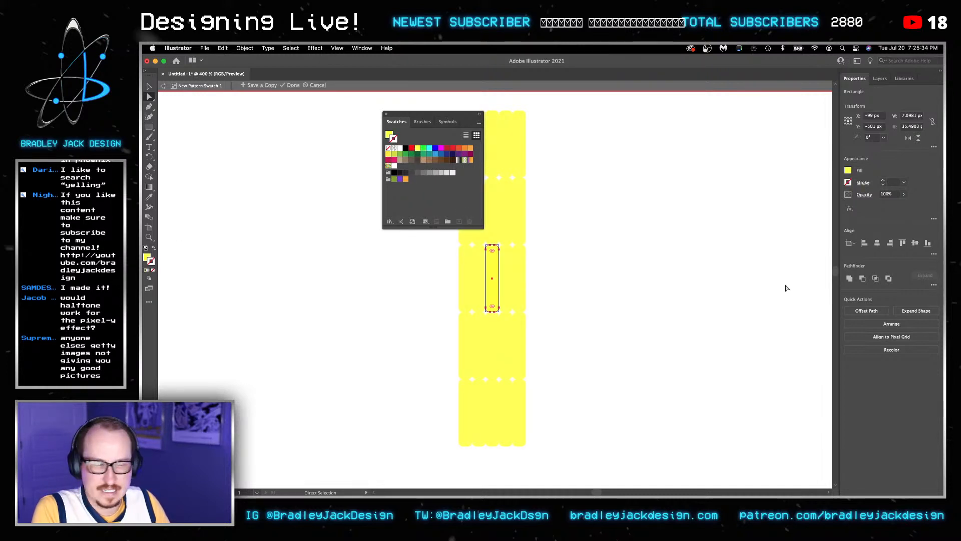
Set the pattern tile's width to 11 px and its height to 39 px to space the bars apart.
{"action": "left_click_drag", "start_coordinate": [634, 182], "coordinate": [721, 154]}
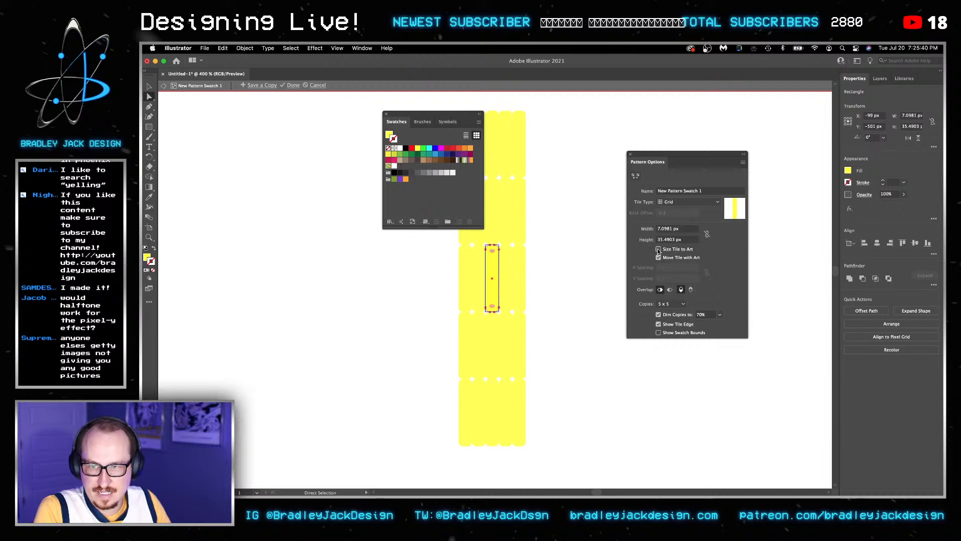
{"action": "left_click", "coordinate": [669, 228]}
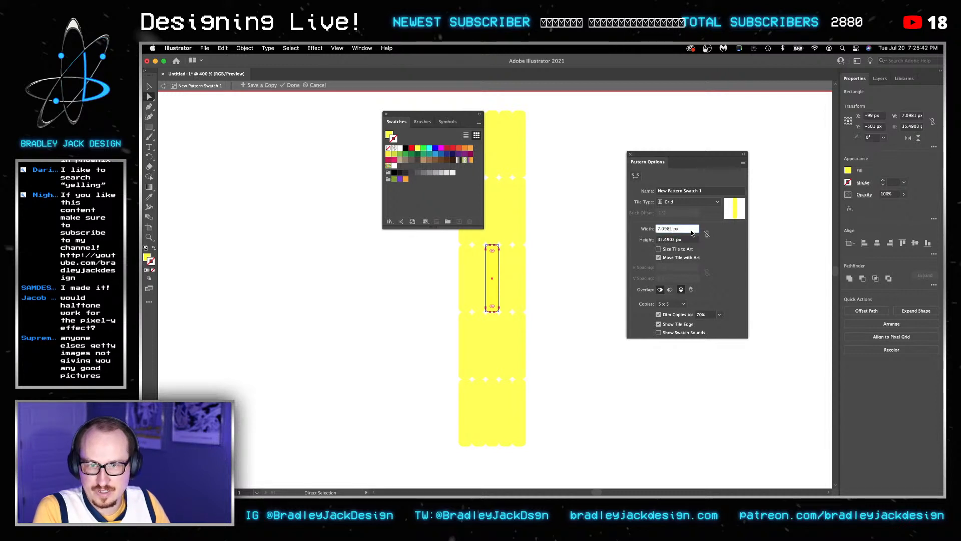
{"action": "key", "text": "Up"}
{"action": "key", "text": "Up"}
{"action": "key", "text": "Up"}
{"action": "key", "text": "Up"}
{"action": "key", "text": "Tab"}
{"action": "key", "text": "Up"}
{"action": "key", "text": "Up"}
{"action": "key", "text": "Up"}
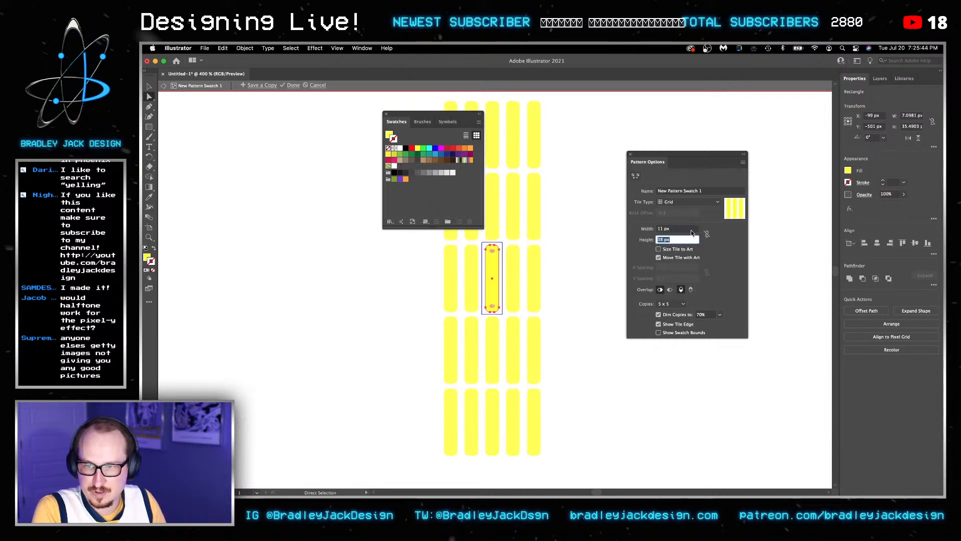
{"action": "key", "text": "Up"}
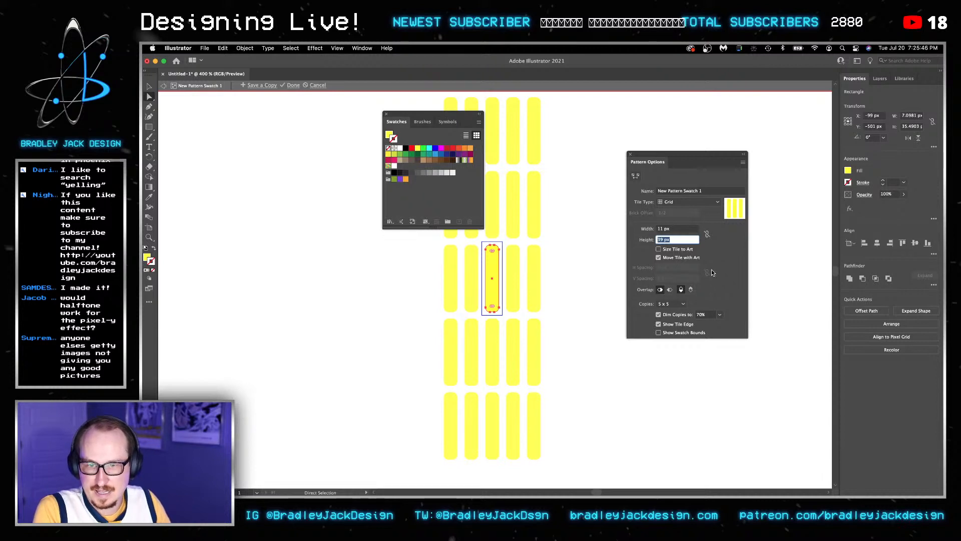
{"action": "key", "text": "Return"}
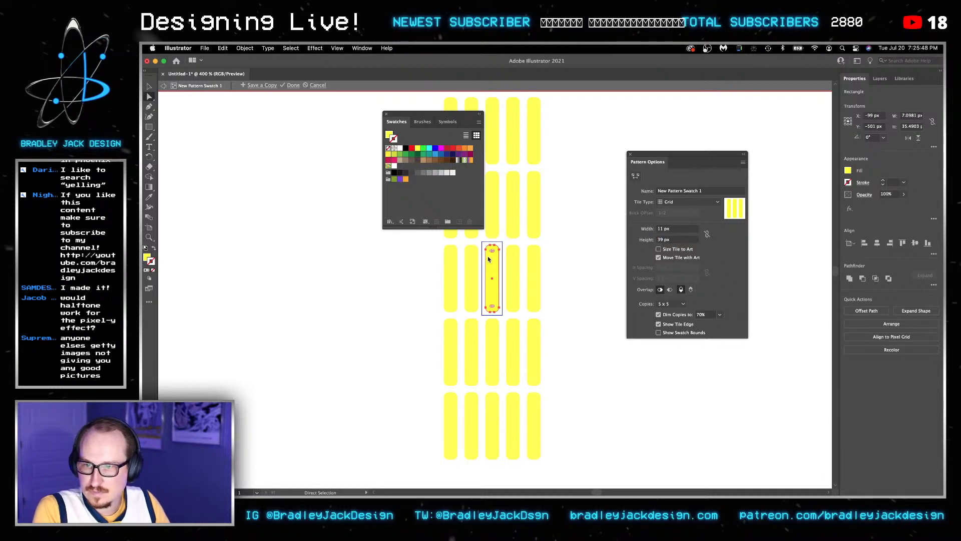
Give the pattern's bar a white fill without a stroke and leave pattern editing.
{"action": "left_click", "coordinate": [146, 248]}
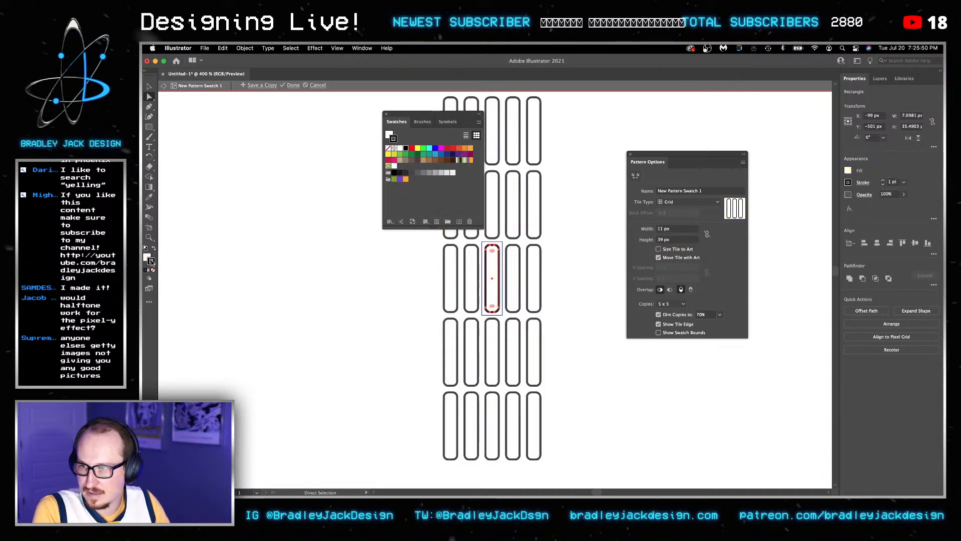
{"action": "left_click", "coordinate": [153, 270]}
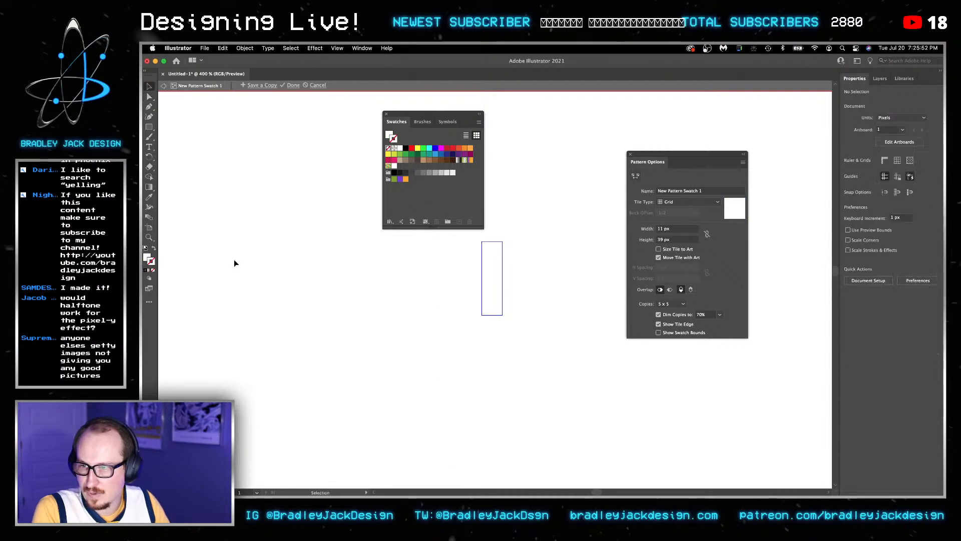
{"action": "key", "text": "Escape"}
Arrange the pattern-filled rectangle just above the black background rectangle and below the black frame, and deselect it.
{"action": "scroll", "coordinate": [452, 296], "scroll_direction": "up", "scroll_amount": 5}
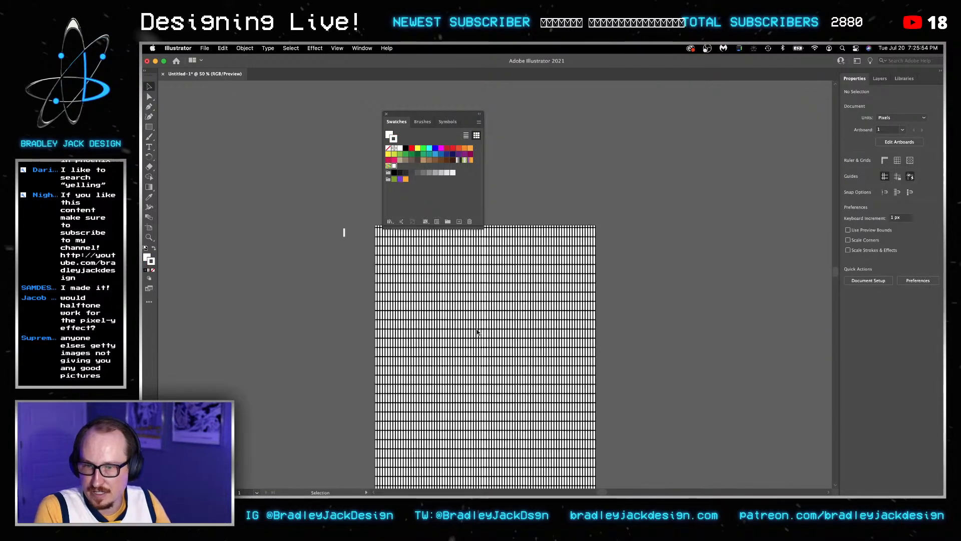
{"action": "scroll", "coordinate": [481, 287], "scroll_direction": "down", "scroll_amount": 3}
{"action": "left_click_drag", "start_coordinate": [526, 309], "coordinate": [482, 300]}
{"action": "key", "text": "a"}
{"action": "left_click", "coordinate": [530, 282]}
{"action": "key", "text": "super+shift+["}
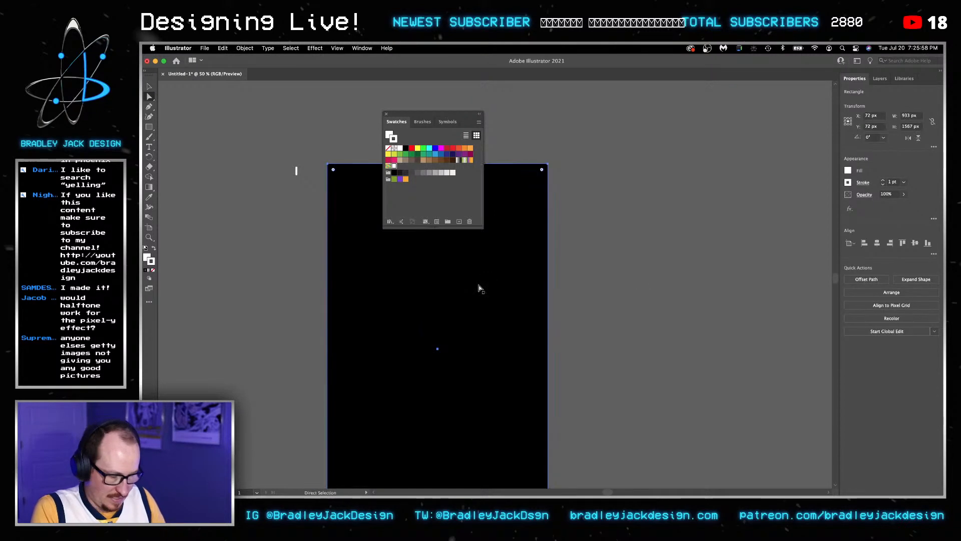
{"action": "key", "text": "super+]"}
{"action": "left_click", "coordinate": [645, 243]}
Set the black frame's stroke weight to 10 pt and deselect it.
{"action": "left_click", "coordinate": [546, 191]}
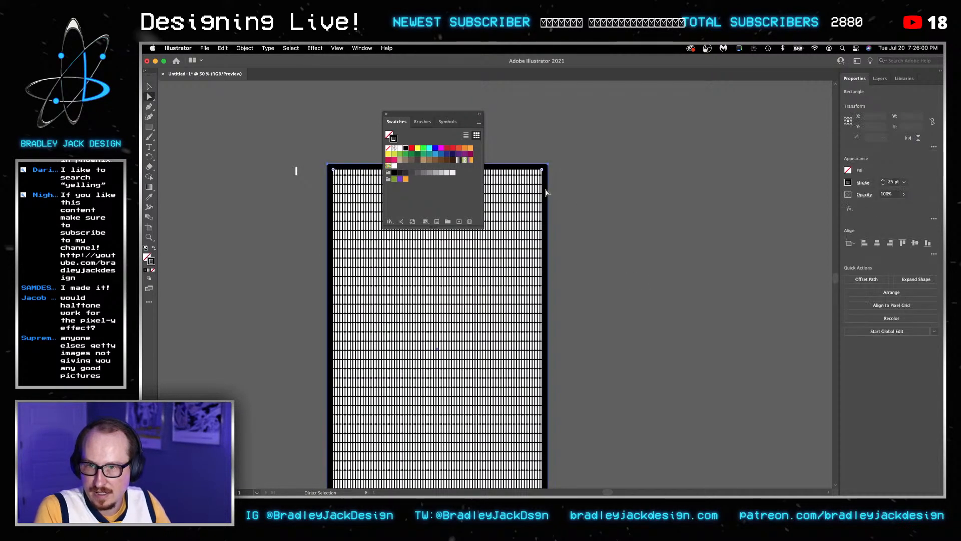
{"action": "left_click", "coordinate": [895, 182]}
{"action": "type", "text": "10"}
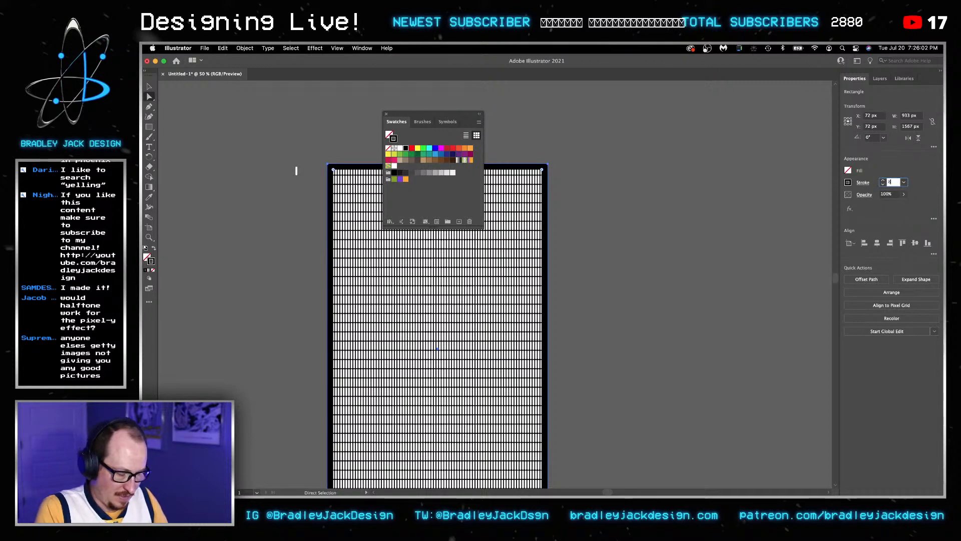
{"action": "key", "text": "Return"}
{"action": "key", "text": "v"}
{"action": "left_click", "coordinate": [825, 272]}
Delete the leftover small white bar beside the artboard.
{"action": "key", "text": "shift+x"}
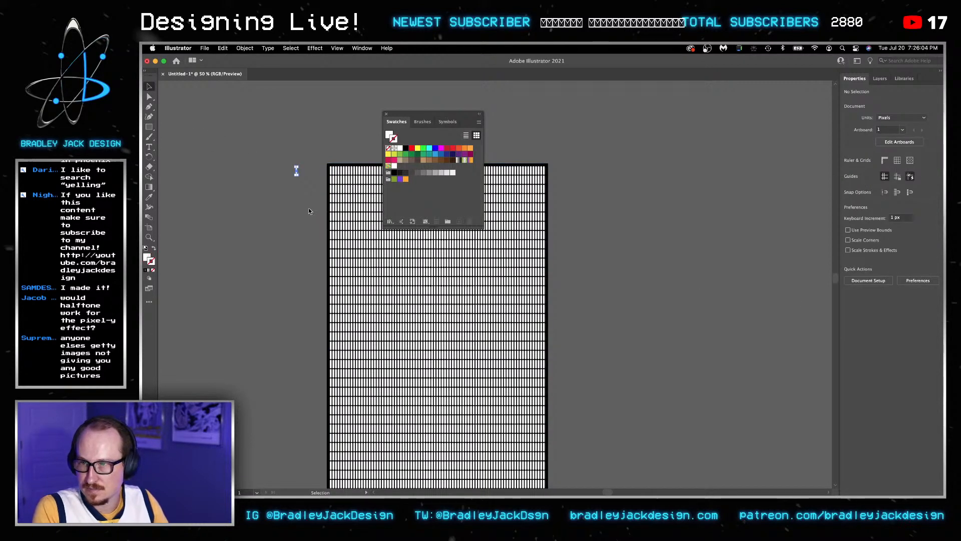
{"action": "key", "text": "super+minus"}
{"action": "left_click_drag", "start_coordinate": [326, 258], "coordinate": [314, 263]}
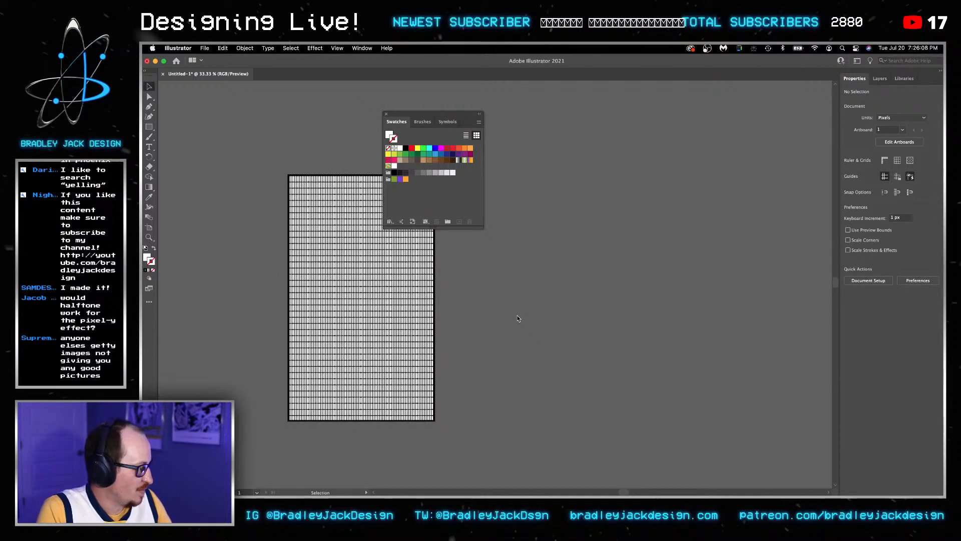
Copy all the pattern artwork, paste it as a smart object over the player photo in Photoshop, and set its blend mode to Multiply.
{"action": "scroll", "coordinate": [517, 317], "scroll_direction": "left", "scroll_amount": 8}
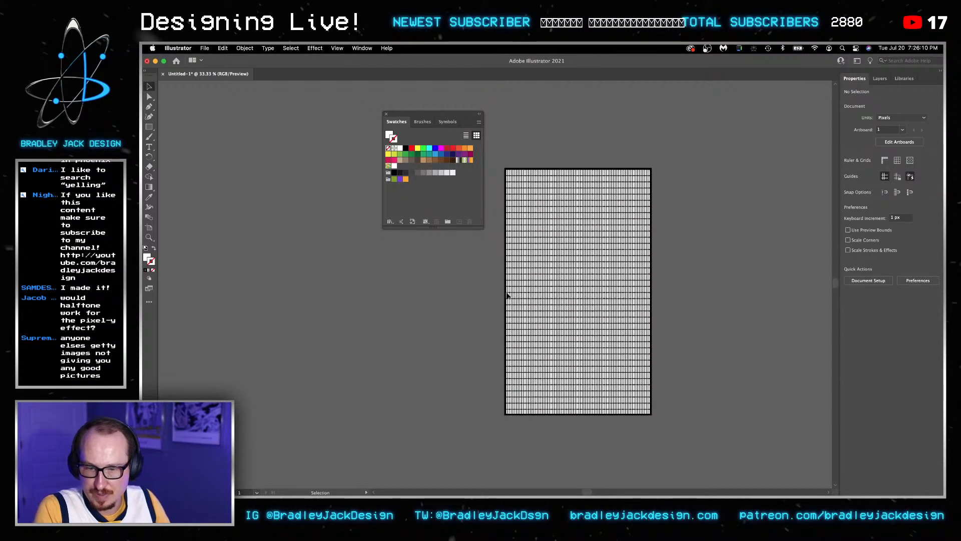
{"action": "left_click", "coordinate": [617, 202]}
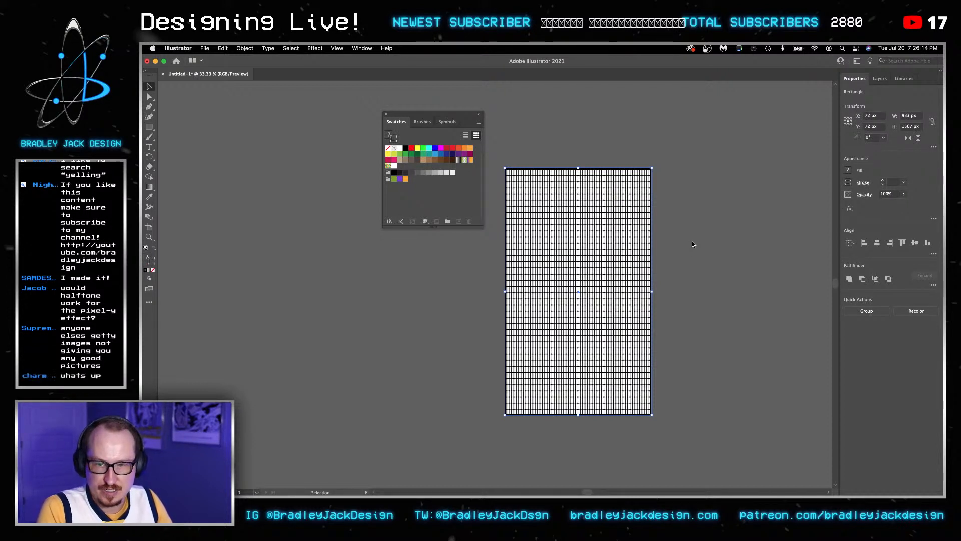
{"action": "left_click", "coordinate": [715, 253]}
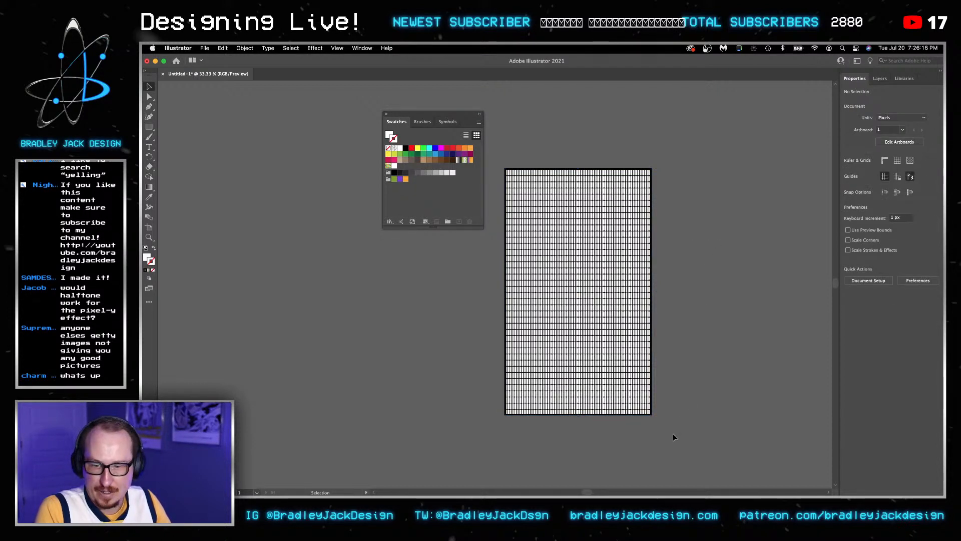
{"action": "key", "text": "super+a"}
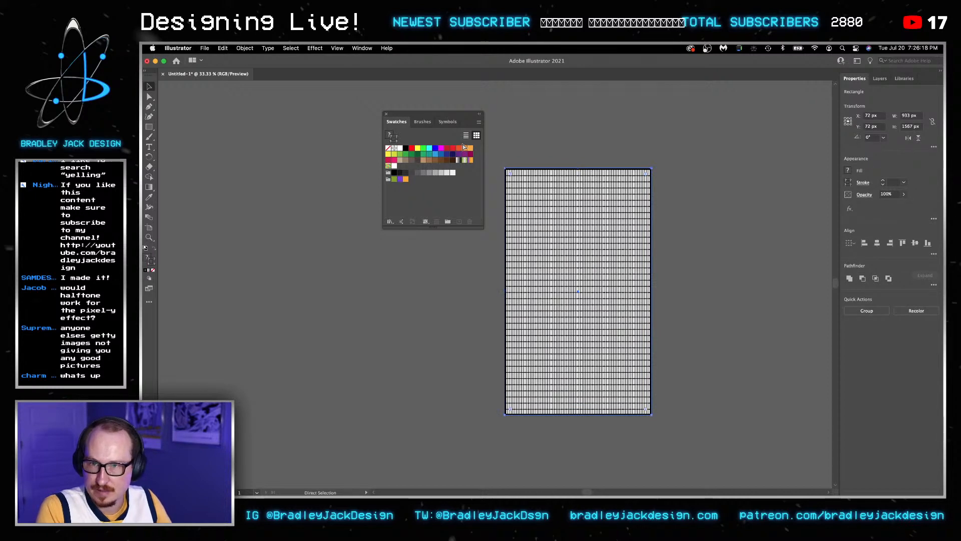
{"action": "key", "text": "super+Tab"}
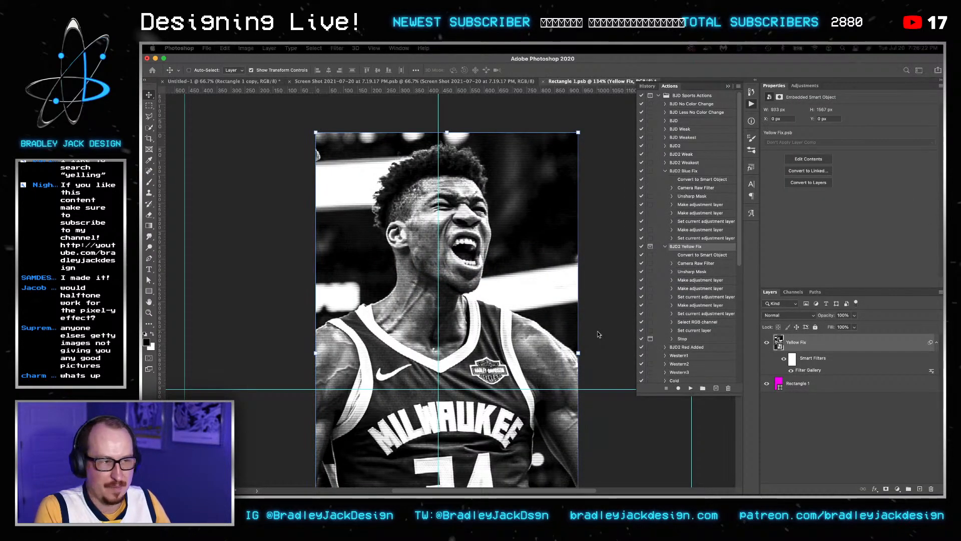
{"action": "key", "text": "super+v"}
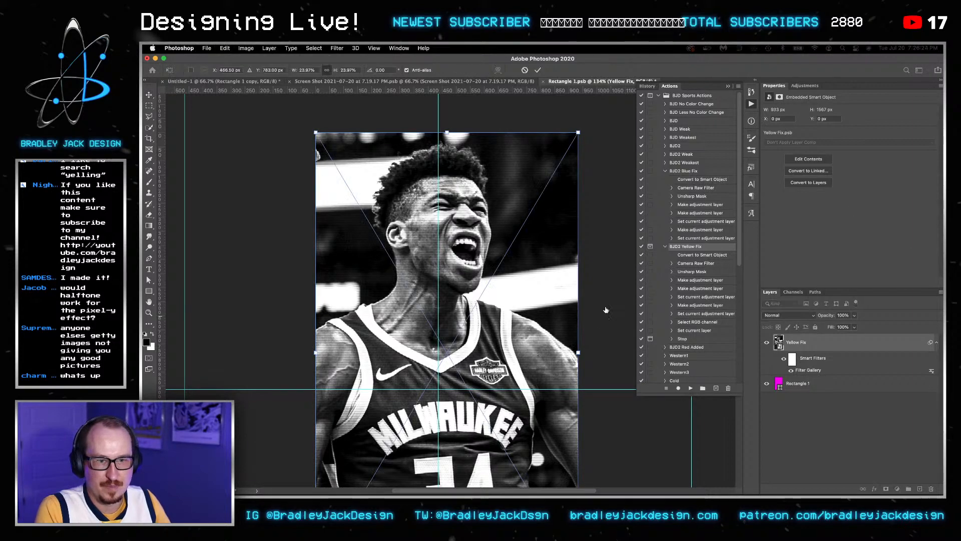
{"action": "key", "text": "Return"}
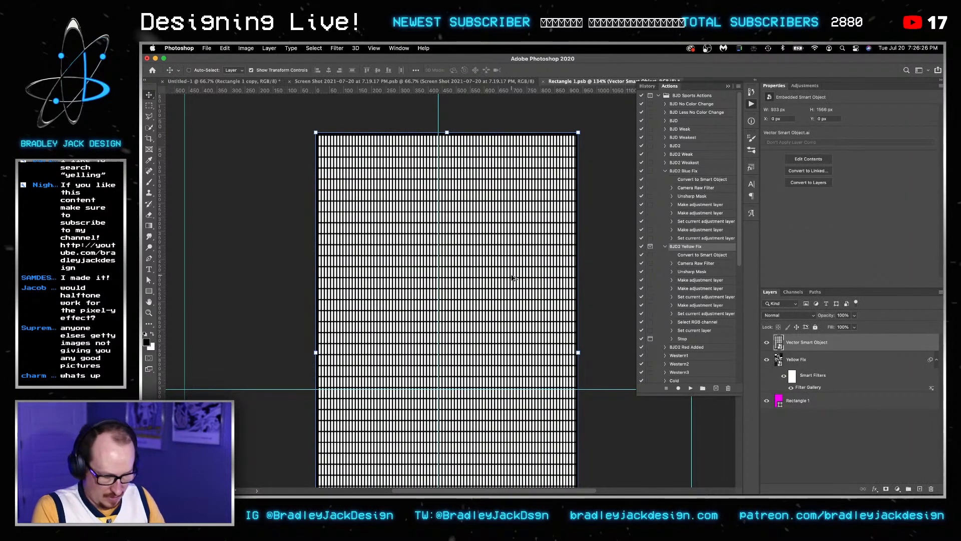
{"action": "key", "text": "shift+alt+m"}
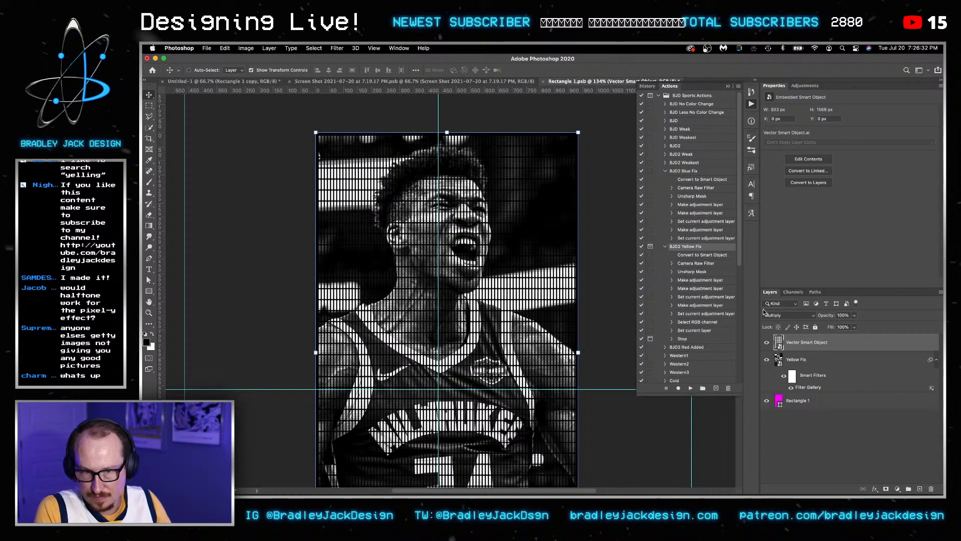
Try the Crystallize filter with a cell size of 3 on the vector smart object, and undo it.
{"action": "left_click", "coordinate": [334, 48]}
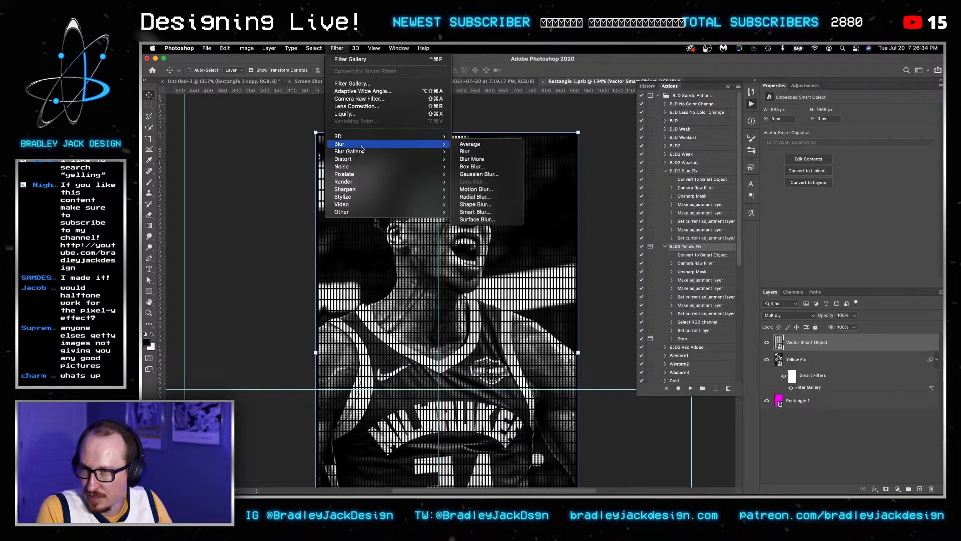
{"action": "mouse_move", "coordinate": [364, 168]}
{"action": "left_click", "coordinate": [472, 160]}
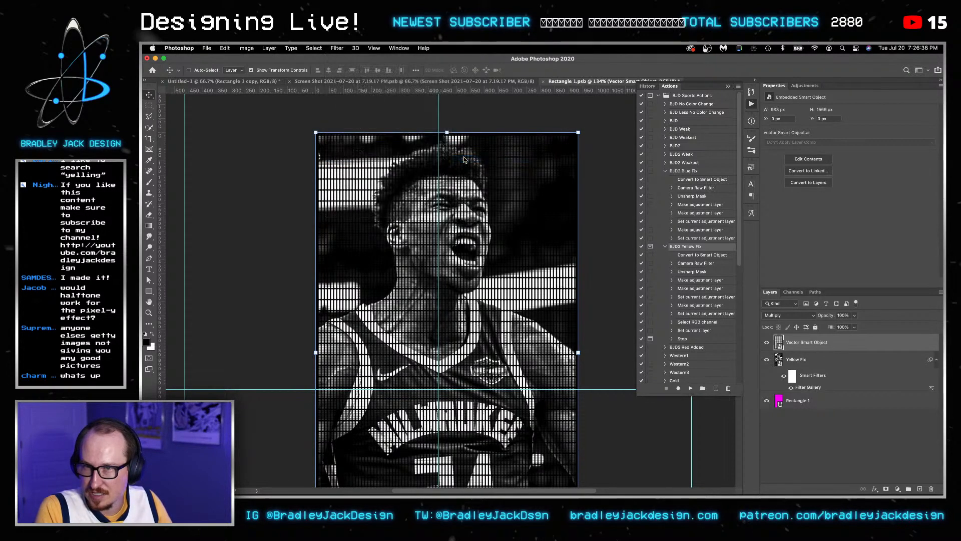
{"action": "left_click", "coordinate": [337, 48]}
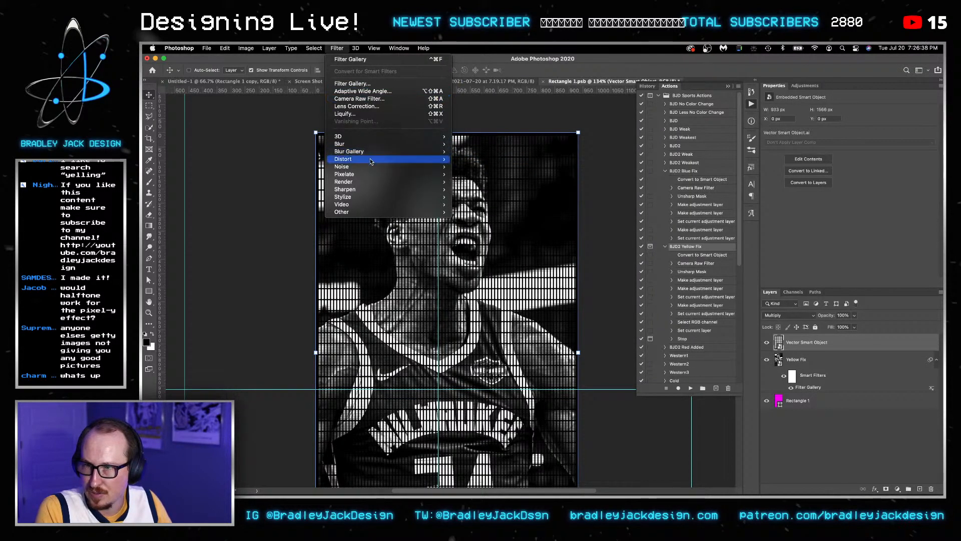
{"action": "mouse_move", "coordinate": [370, 159]}
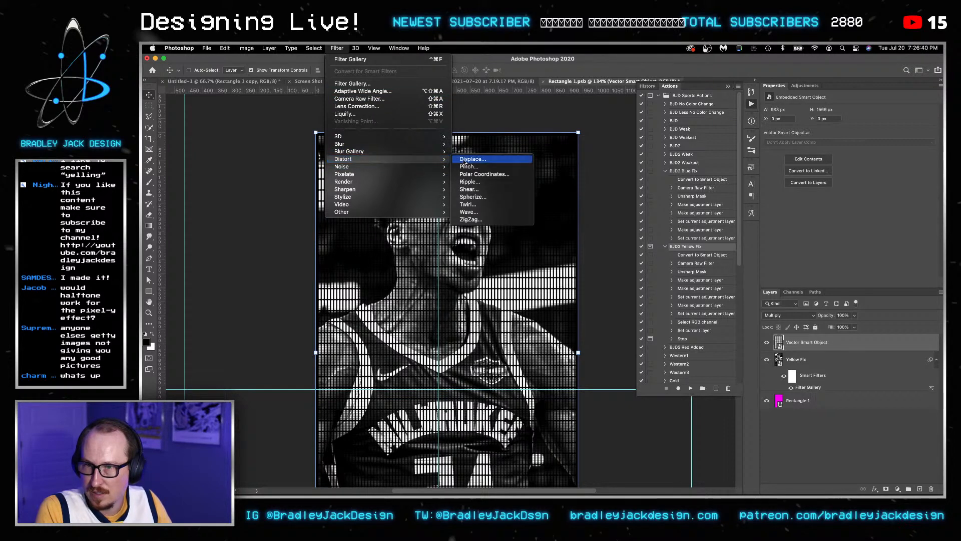
{"action": "mouse_move", "coordinate": [416, 174]}
{"action": "left_click", "coordinate": [478, 182]}
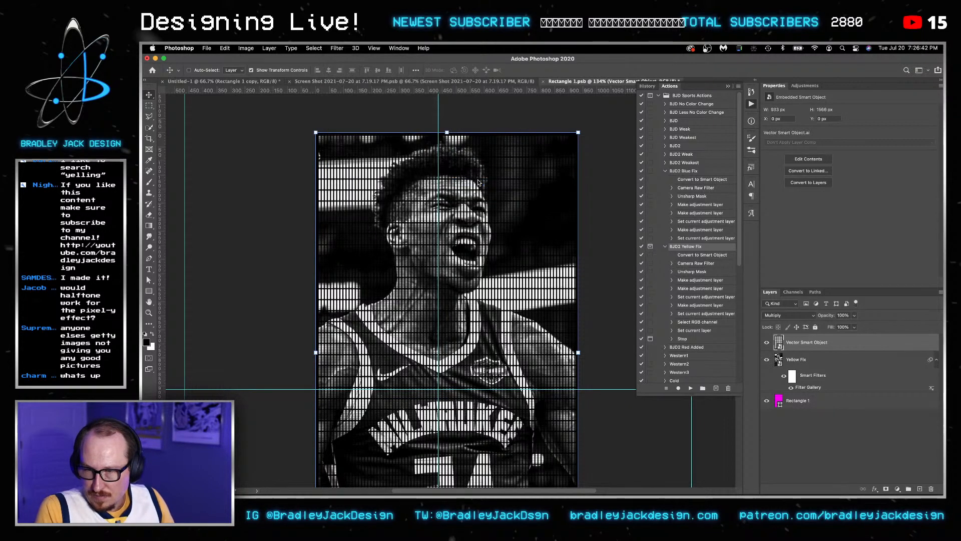
{"action": "type", "text": "3"}
{"action": "key", "text": "Return"}
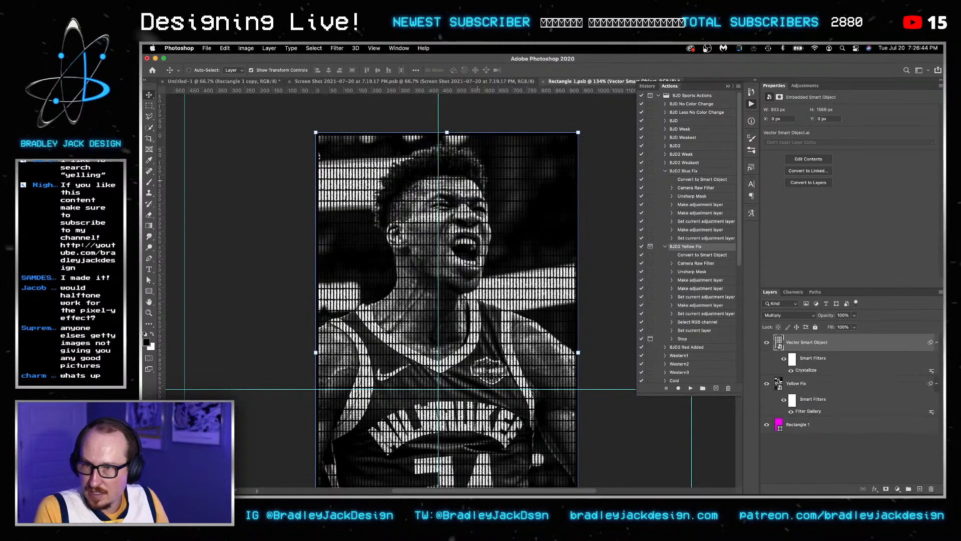
{"action": "scroll", "coordinate": [579, 258], "scroll_direction": "down", "scroll_amount": 3}
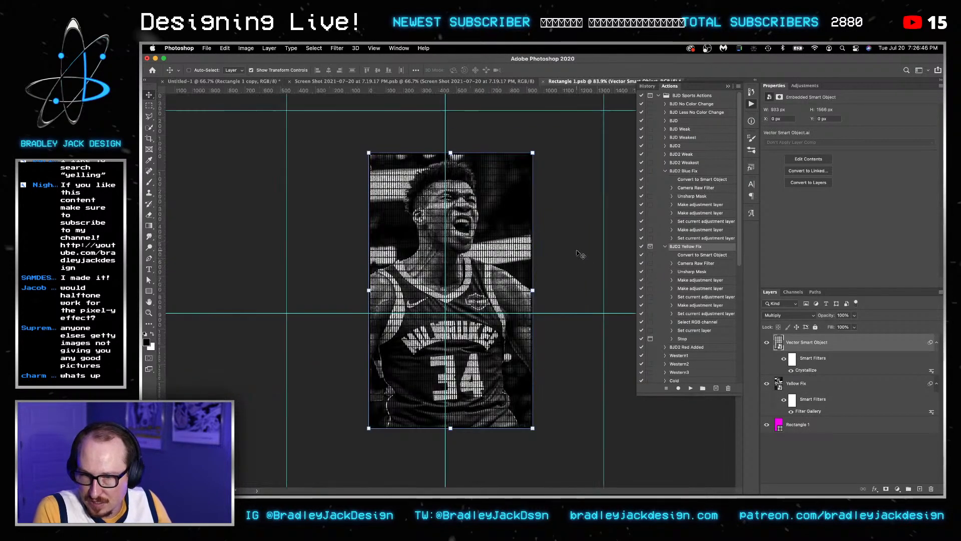
{"action": "key", "text": "super+z"}
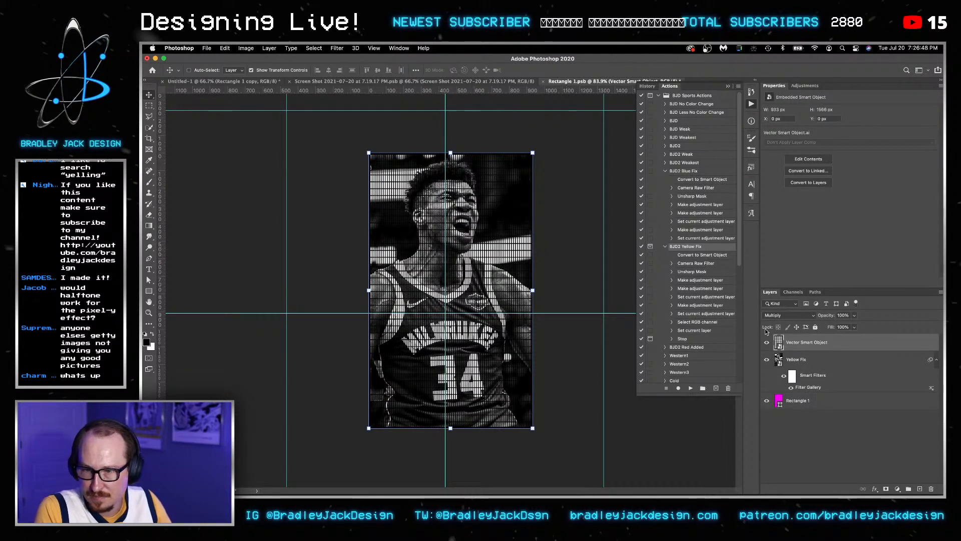
Duplicate the Yellow Fix player layer and place the copy above the vector smart object.
{"action": "left_click", "coordinate": [794, 360]}
{"action": "key", "text": "super+j"}
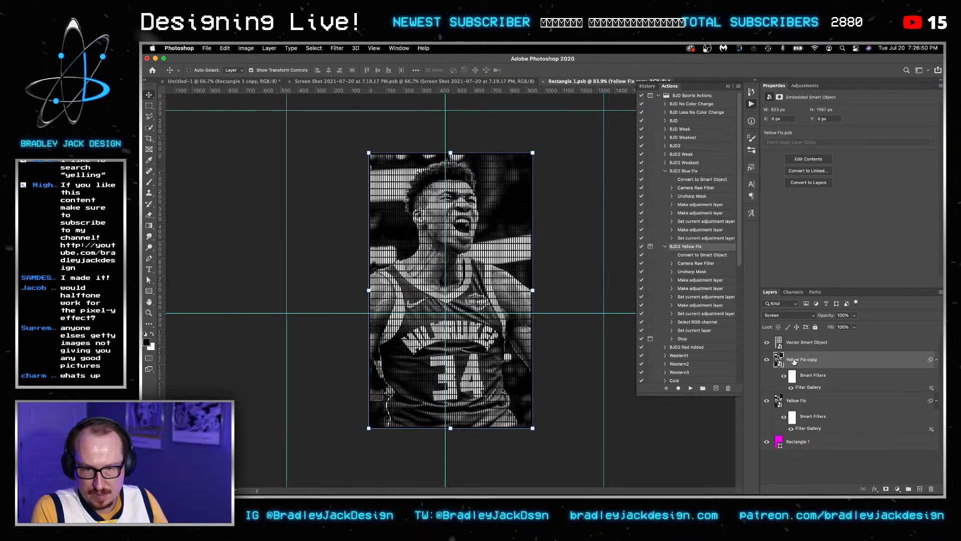
{"action": "left_click_drag", "start_coordinate": [794, 360], "coordinate": [796, 339]}
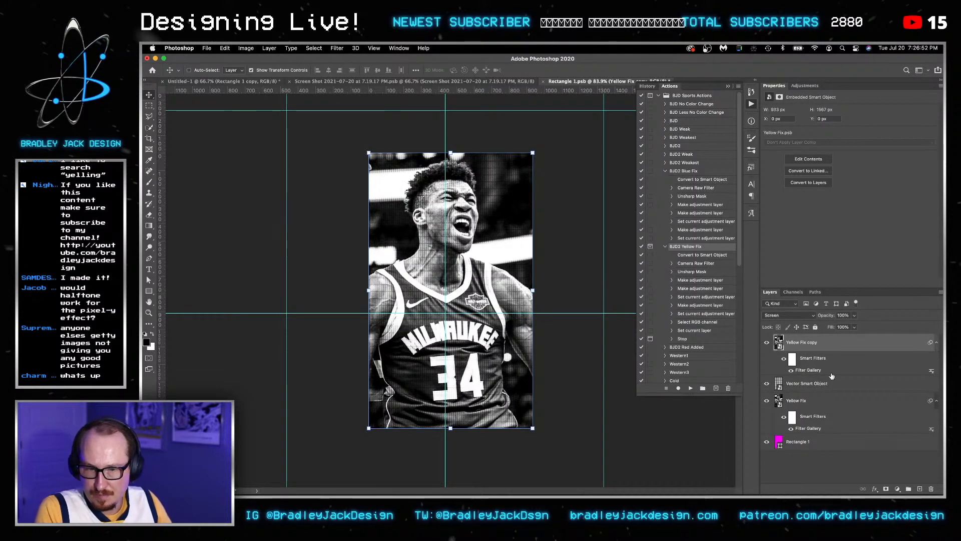
Turn off the Filter Gallery effect on the Yellow Fix copy so it shows the photo in colour.
{"action": "double_click", "coordinate": [862, 348]}
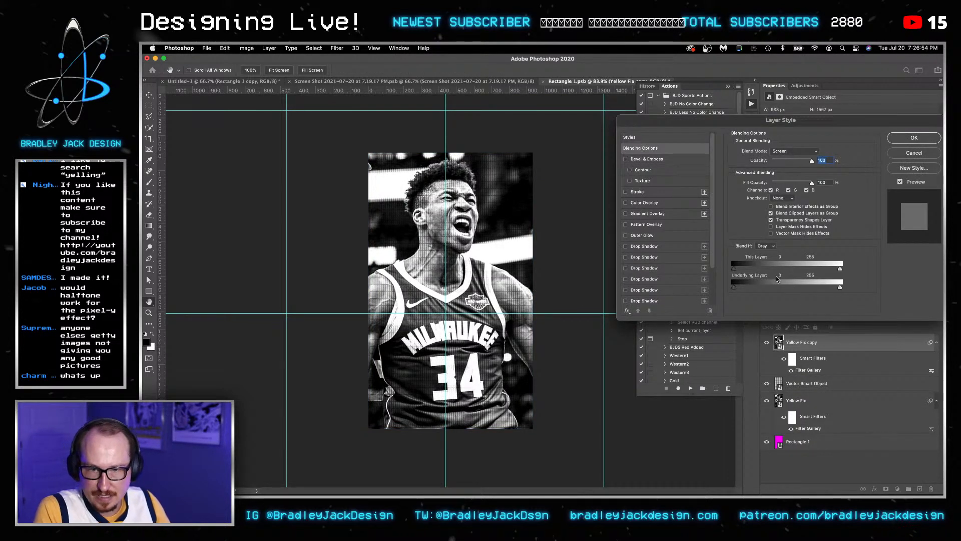
{"action": "key", "text": "Return"}
{"action": "left_click", "coordinate": [791, 371]}
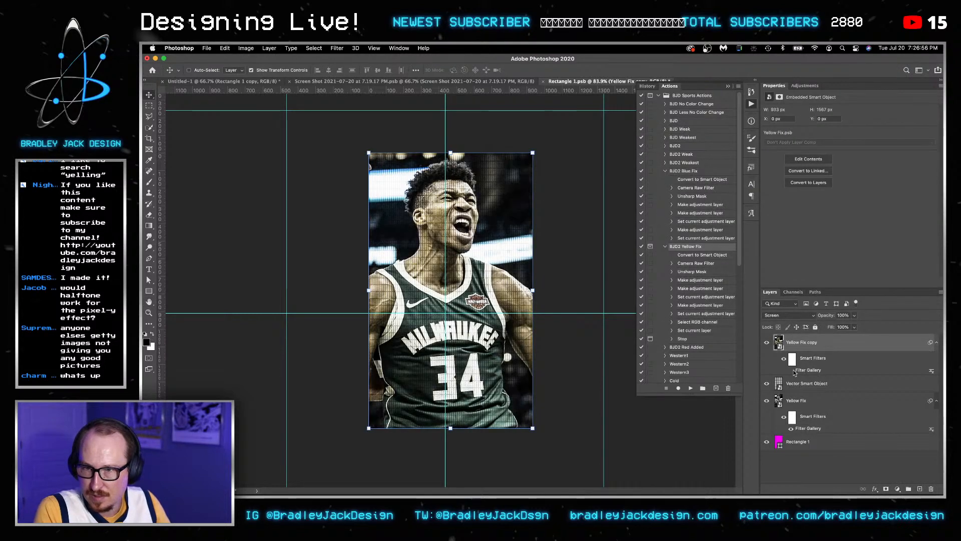
{"action": "left_click", "coordinate": [794, 371]}
{"action": "left_click", "coordinate": [793, 371]}
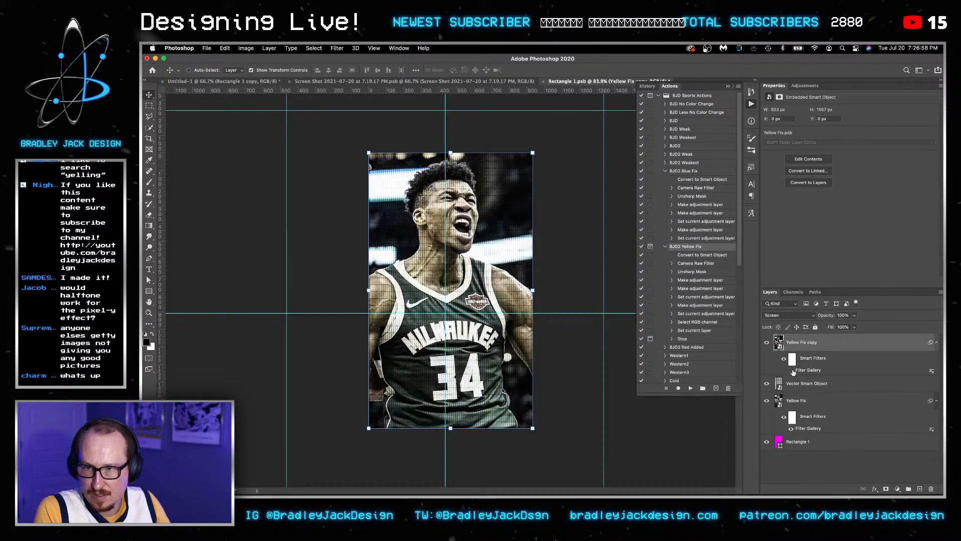
Split the Yellow Fix copy's Blend If underlying-layer black slider to 0 / 19, and save the smart object.
{"action": "key", "text": "z"}
{"action": "mouse_move", "coordinate": [472, 215]}
{"action": "left_mouse_down"}
{"action": "mouse_move", "coordinate": [507, 208]}
{"action": "mouse_move", "coordinate": [490, 208]}
{"action": "left_mouse_up"}
{"action": "key", "text": "h"}
{"action": "double_click", "coordinate": [858, 349]}
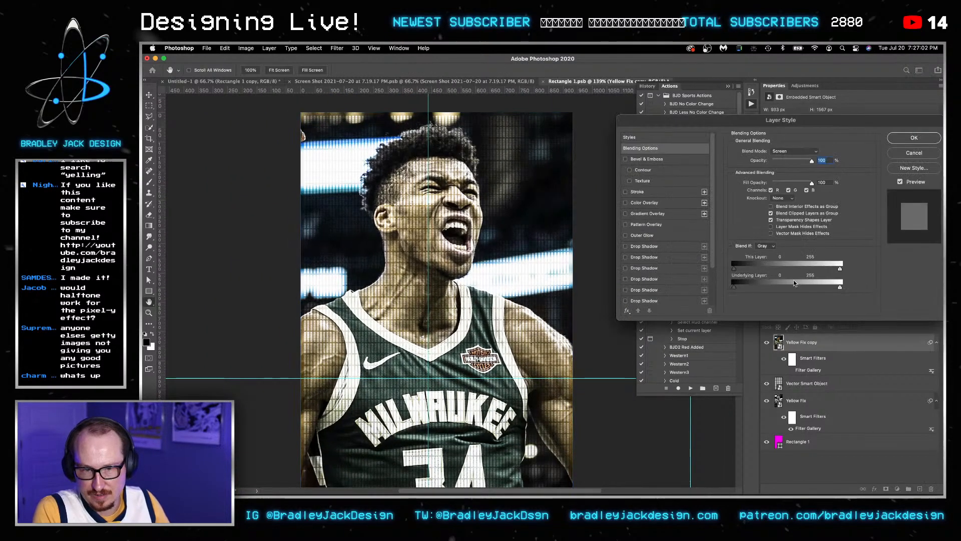
{"action": "left_click_drag", "start_coordinate": [734, 287], "coordinate": [742, 288], "text": "alt"}
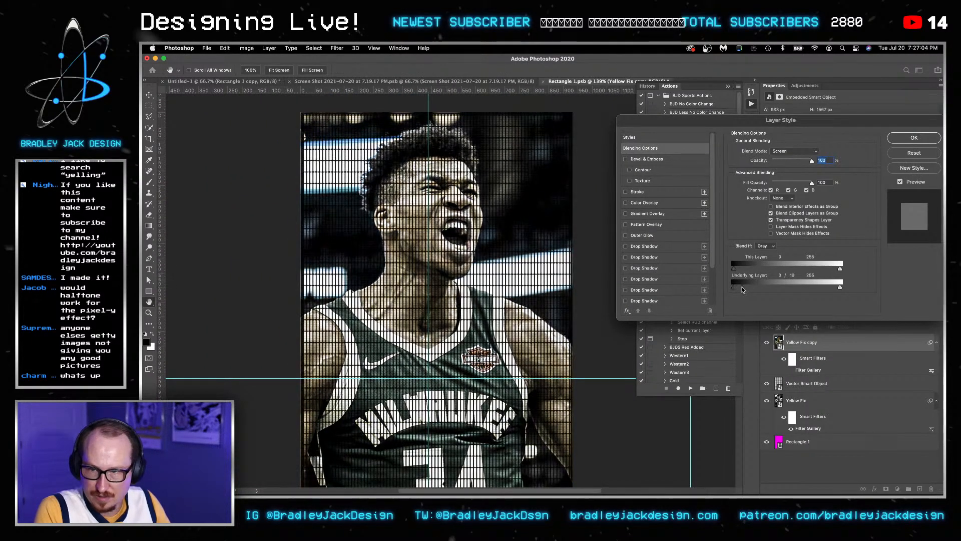
{"action": "key", "text": "Return"}
{"action": "key", "text": "v"}
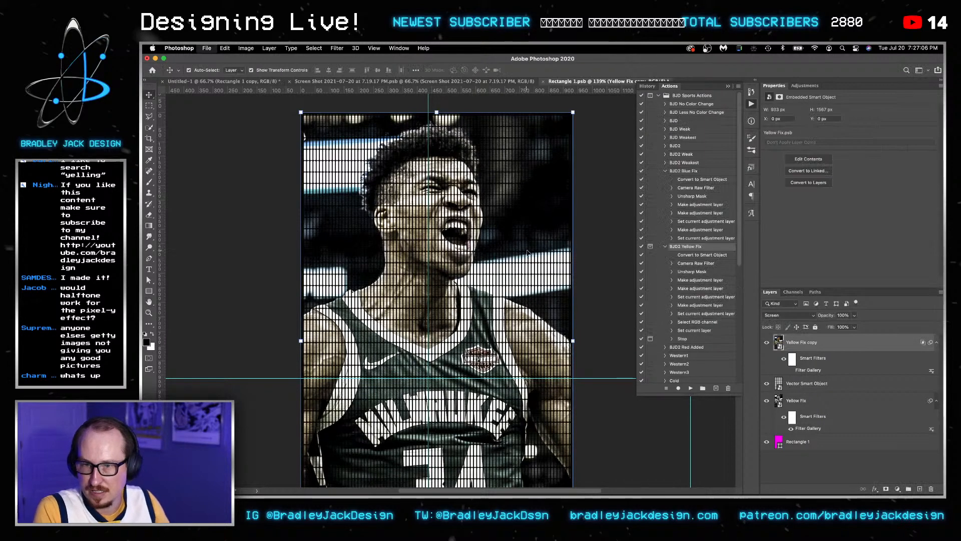
Compare the screen effect in the poster composition and the smart object with the neon billboard reference screenshot.
{"action": "key", "text": "ctrl+shift+Tab"}
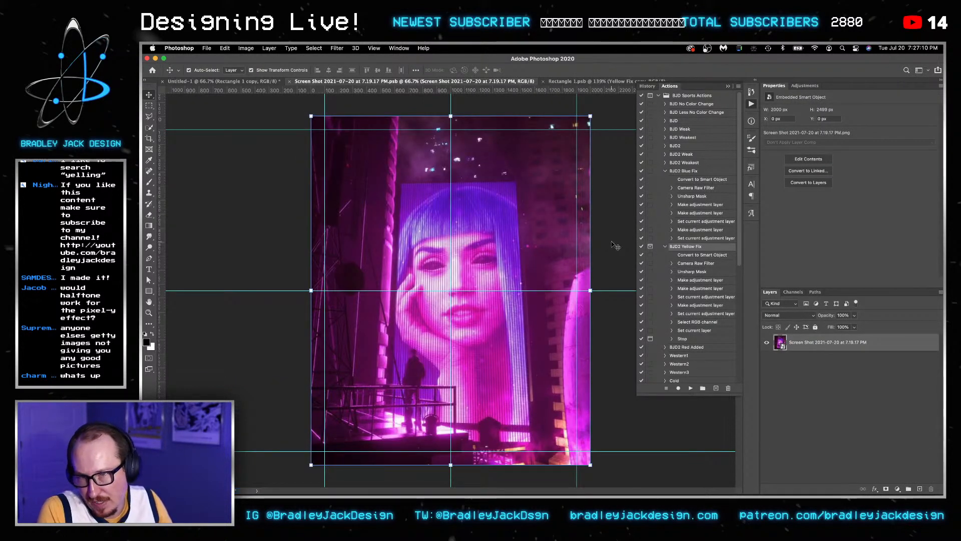
{"action": "key", "text": "ctrl+shift+Tab"}
{"action": "left_click", "coordinate": [592, 243]}
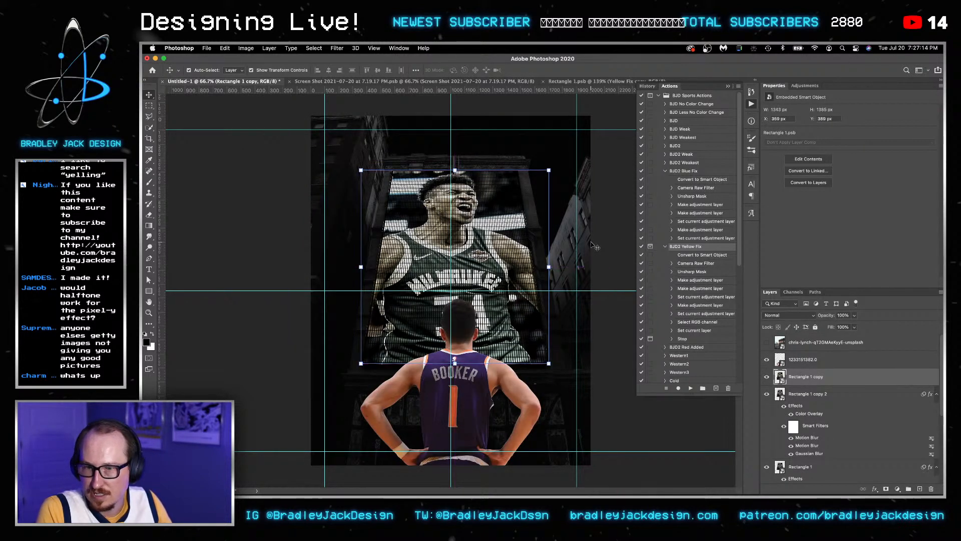
{"action": "key", "text": "ctrl+Tab"}
{"action": "key", "text": "ctrl+Tab"}
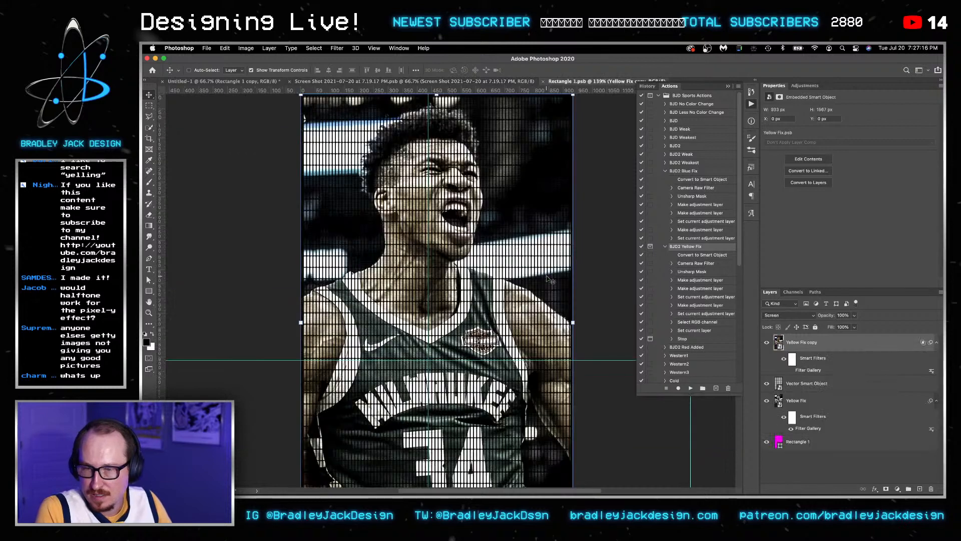
{"action": "key", "text": "ctrl+shift+Tab"}
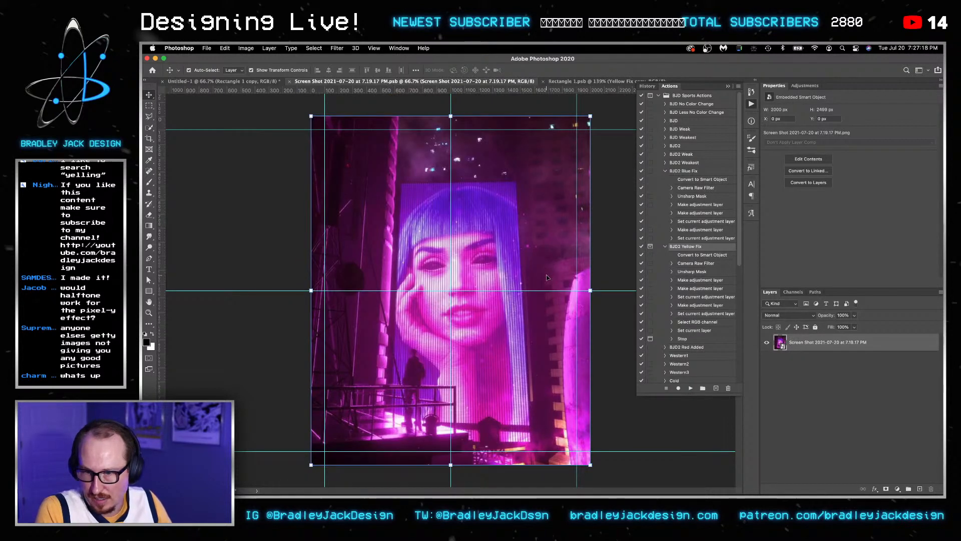
{"action": "key", "text": "ctrl+shift+Tab"}
{"action": "key", "text": "ctrl+shift+Tab"}
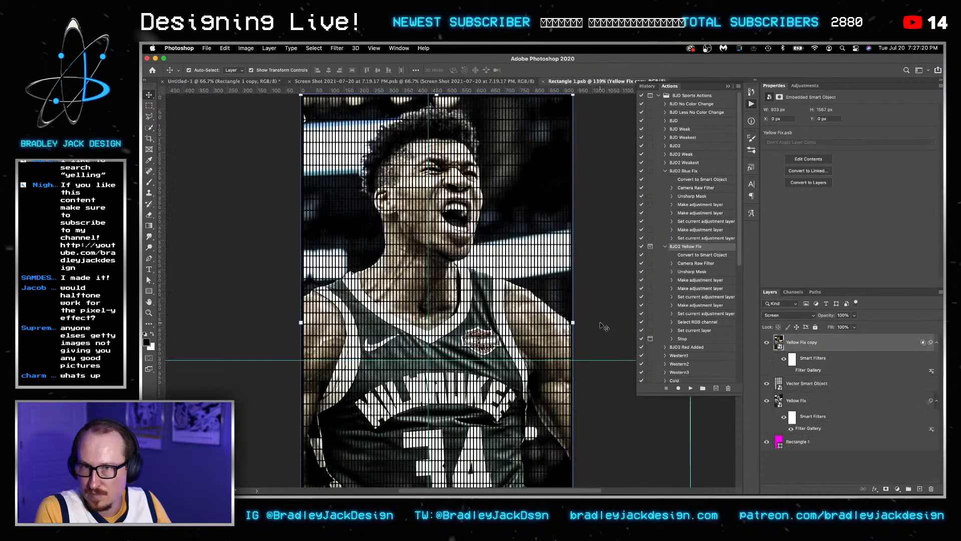
{"action": "key", "text": "ctrl+shift+Tab"}
{"action": "key", "text": "ctrl+Tab"}
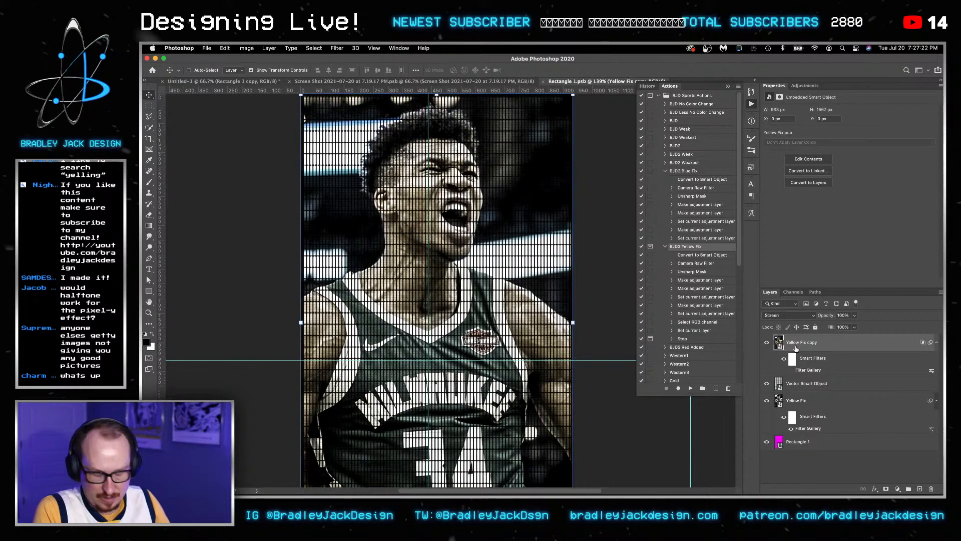
Set the Yellow Fix copy's blend mode to Color, save the smart object, and return to the poster document.
{"action": "key", "text": "alt+shift+c"}
{"action": "key", "text": "super+s"}
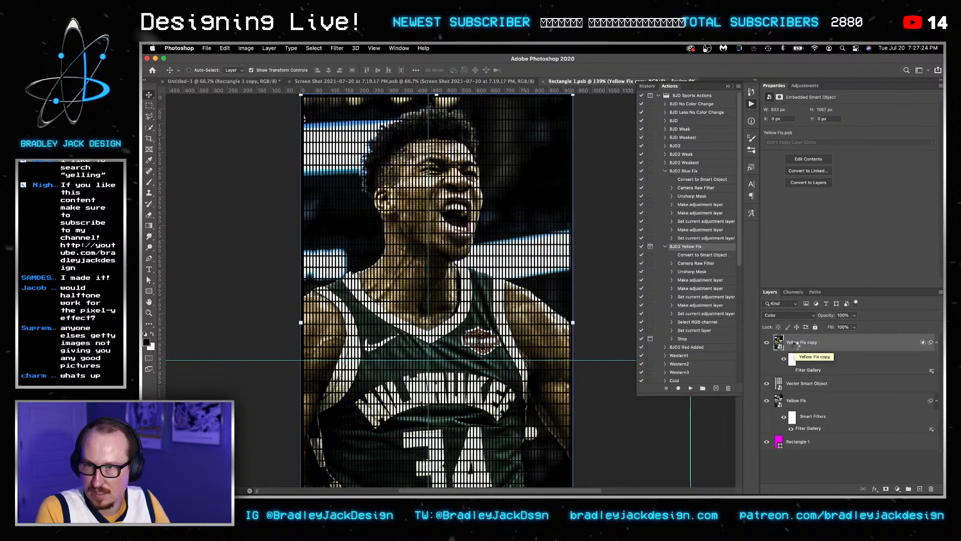
{"action": "key", "text": "ctrl+Tab"}
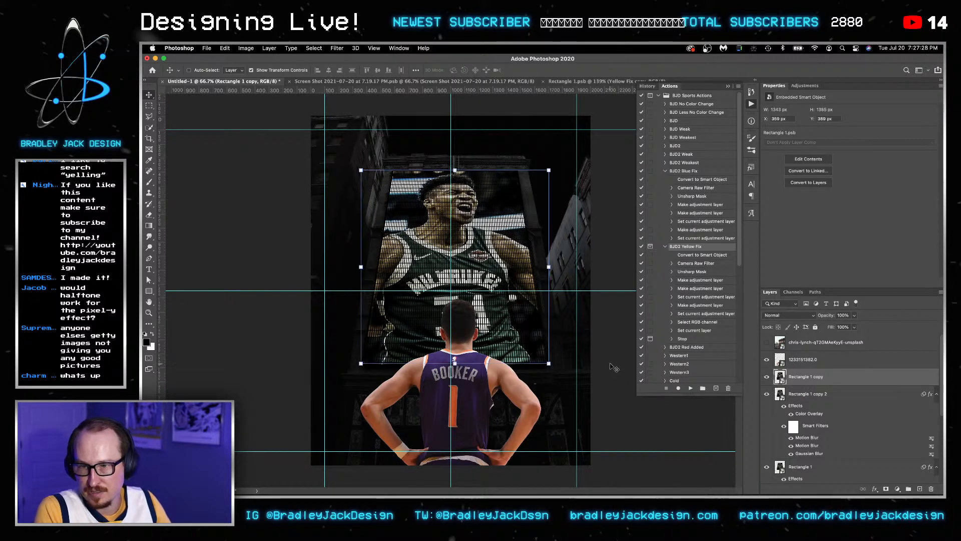
Duplicate the Rectangle 1 copy layer, set the duplicate to Screen, and apply a Gaussian Blur with a 15 px radius.
{"action": "key", "text": "super+j"}
{"action": "key", "text": "alt+shift+s"}
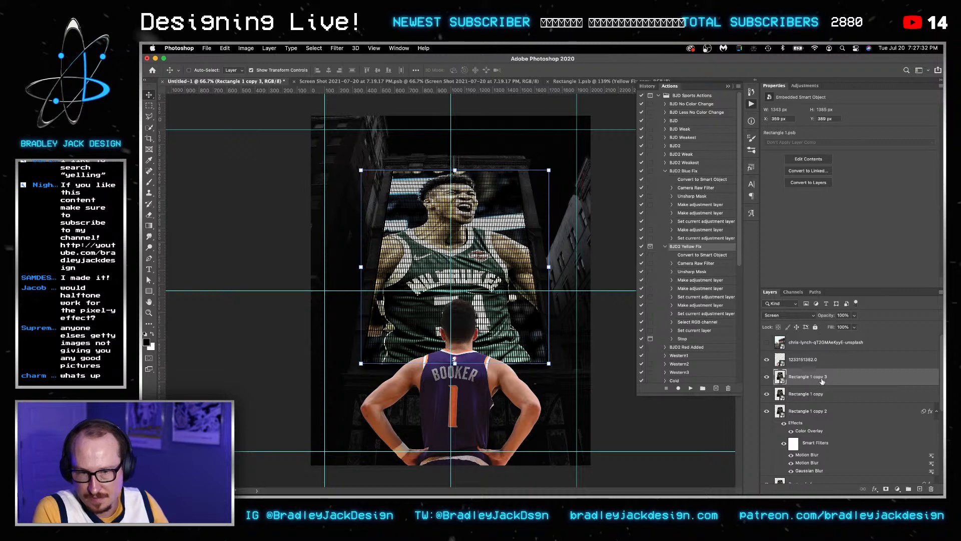
{"action": "left_click", "coordinate": [337, 48]}
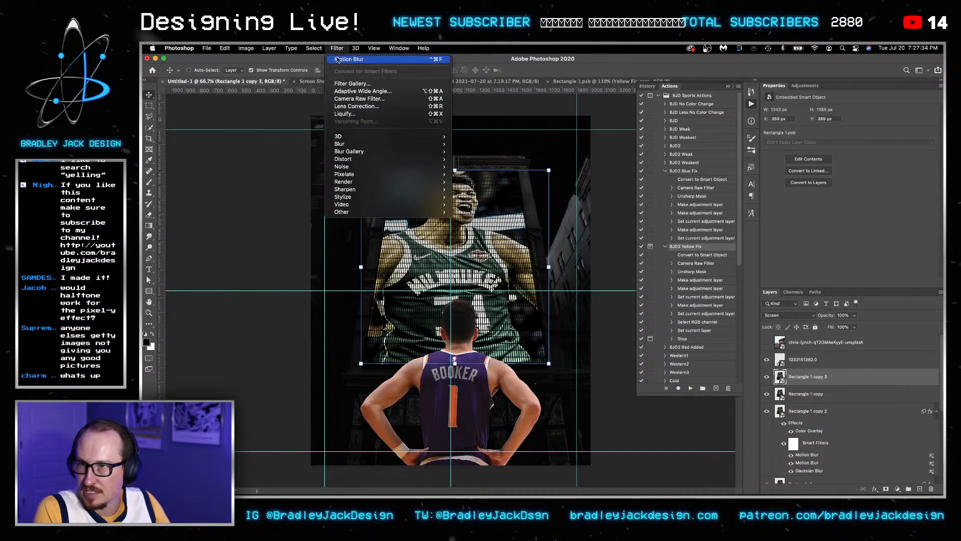
{"action": "mouse_move", "coordinate": [350, 144]}
{"action": "left_click", "coordinate": [482, 175]}
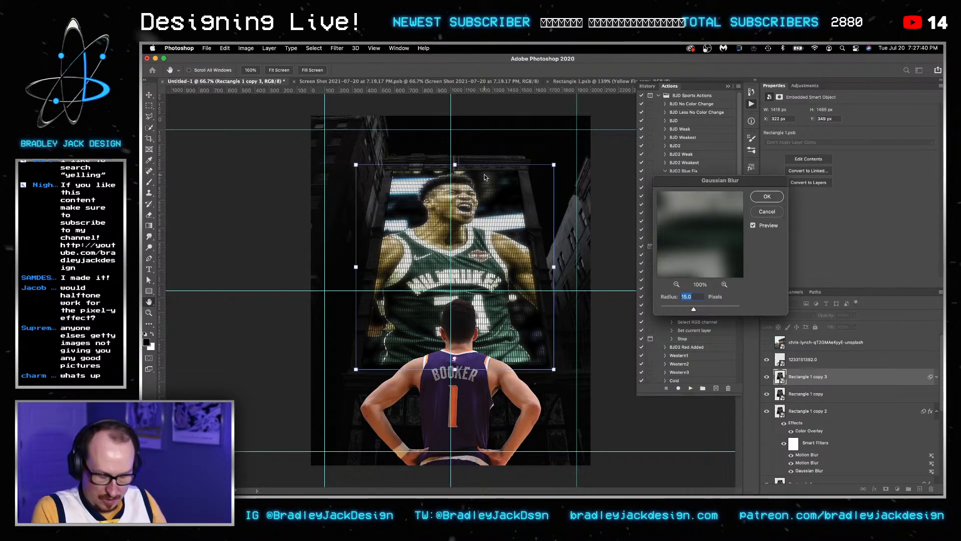
{"action": "key", "text": "Return"}
Duplicate the blurred Screen layer and reduce the Gaussian Blur radius on the new copy.
{"action": "key", "text": "super+j"}
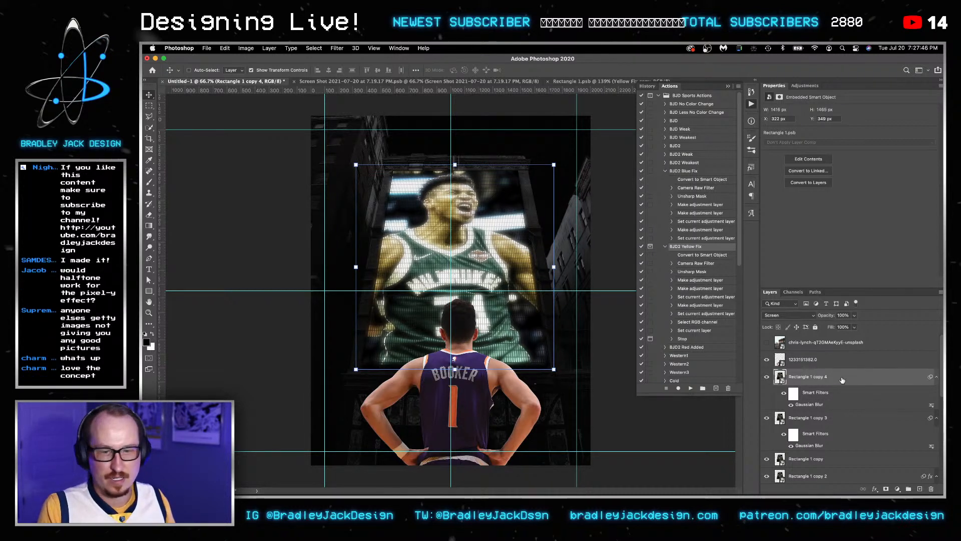
{"action": "double_click", "coordinate": [810, 404]}
{"action": "key", "text": "Return"}
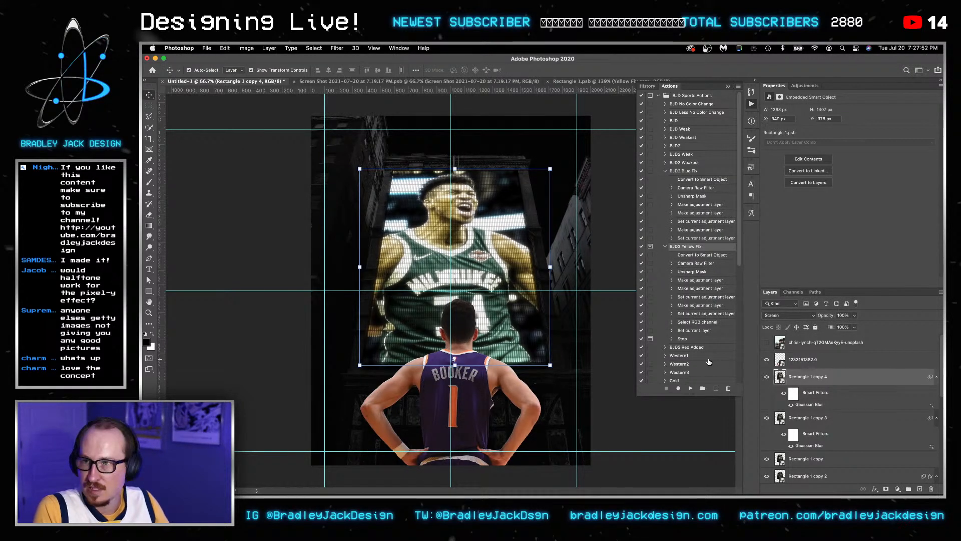
Examine the line texture of the lit billboard face up close in the neon reference screenshot.
{"action": "key", "text": "ctrl+Tab"}
{"action": "key", "text": "ctrl+shift+Tab"}
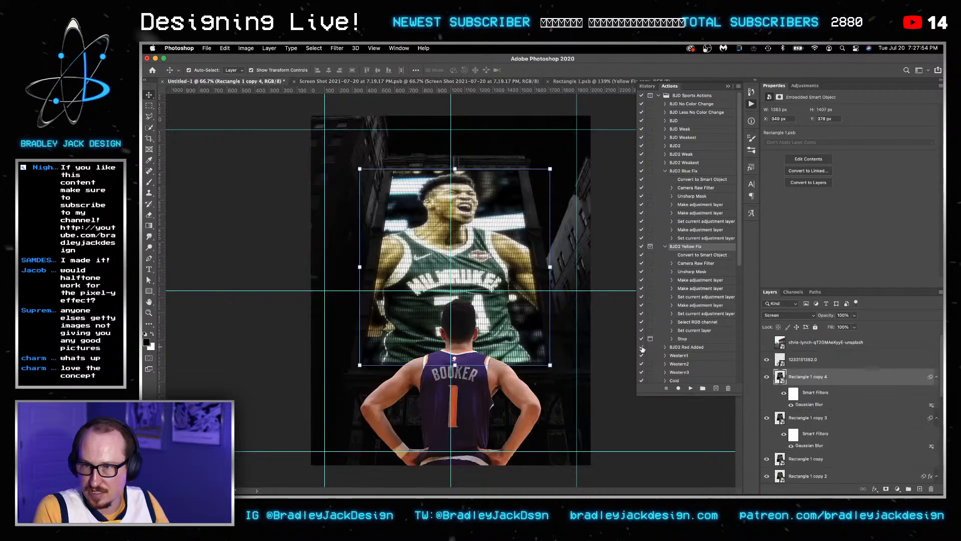
{"action": "key", "text": "ctrl+Tab"}
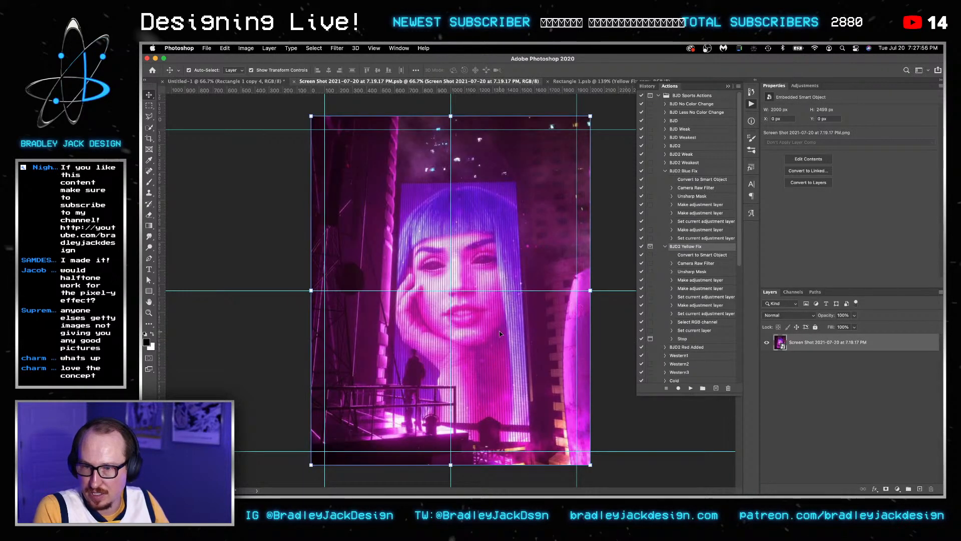
{"action": "scroll", "coordinate": [500, 334], "scroll_direction": "up", "scroll_amount": 5}
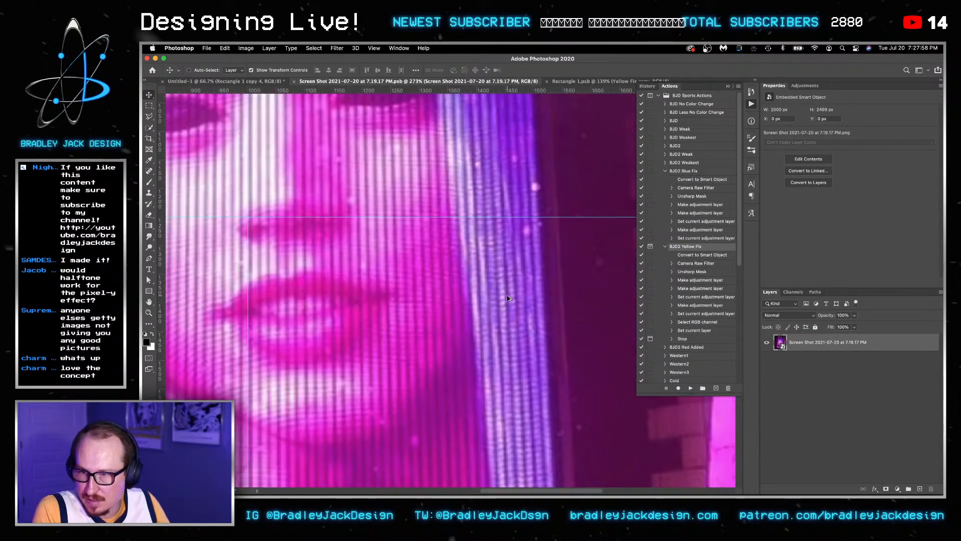
{"action": "left_click_drag", "start_coordinate": [421, 133], "coordinate": [523, 311]}
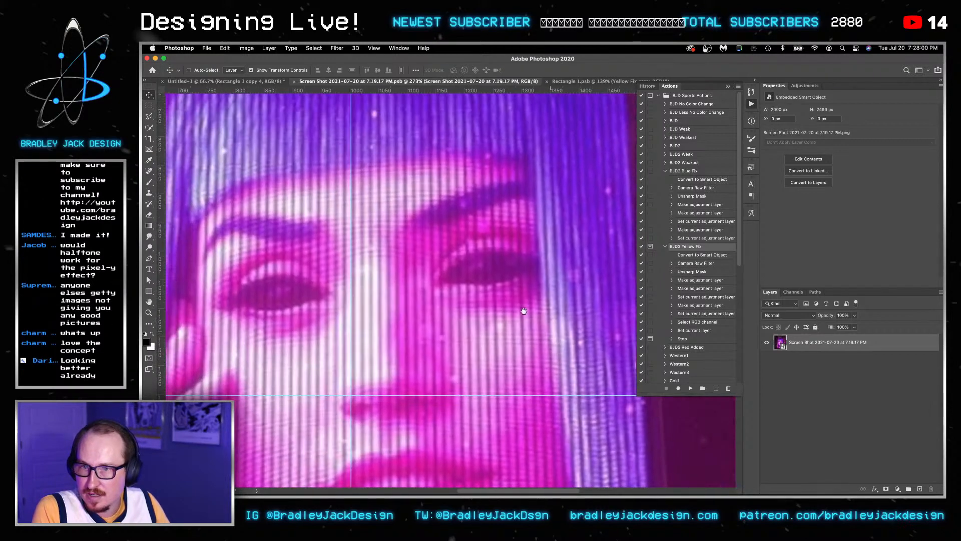
{"action": "scroll", "coordinate": [524, 311], "scroll_direction": "down", "scroll_amount": 3}
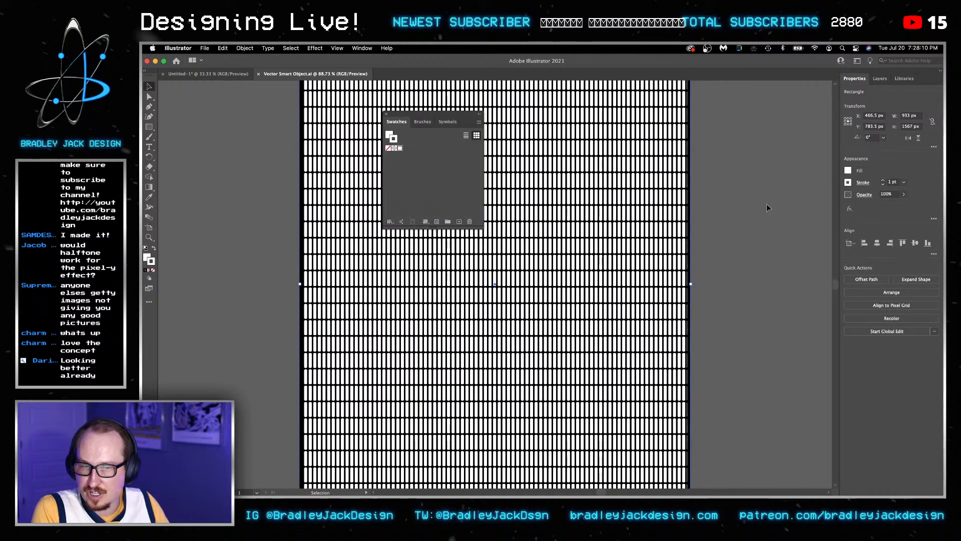
Edit the bar pattern swatch to reduce its tile height slightly, save the Illustrator file, and switch back to Photoshop.
{"action": "double_click", "coordinate": [400, 148]}
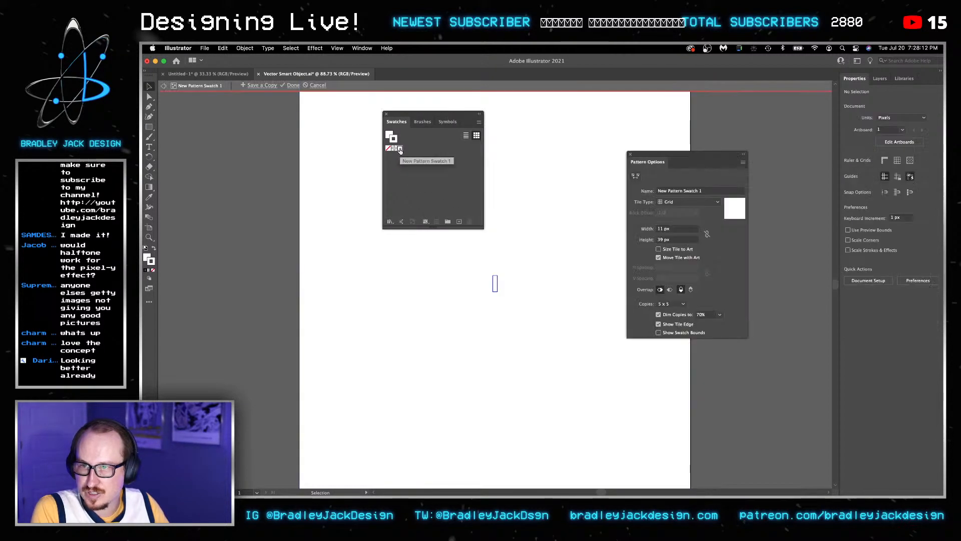
{"action": "key", "text": "super+a"}
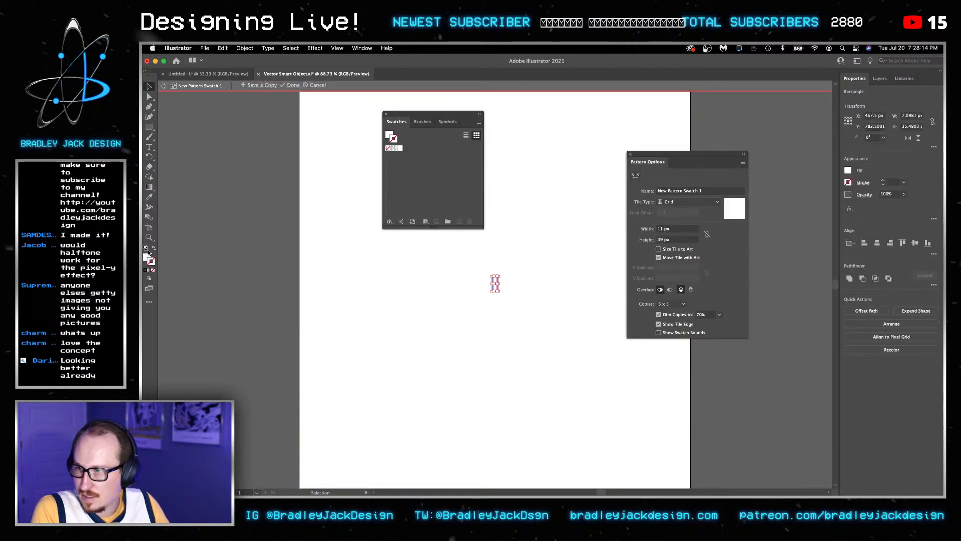
{"action": "left_click", "coordinate": [674, 241]}
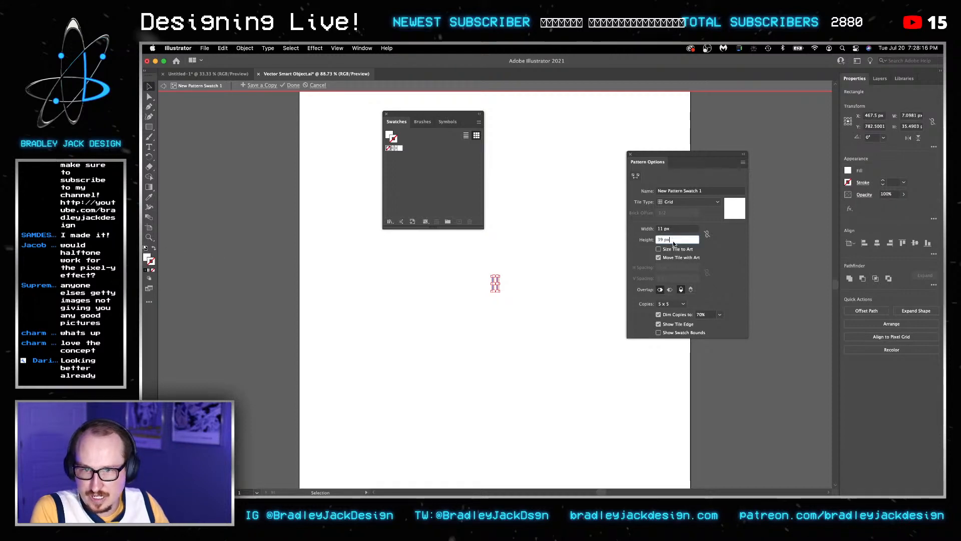
{"action": "key", "text": "Down"}
{"action": "key", "text": "Escape"}
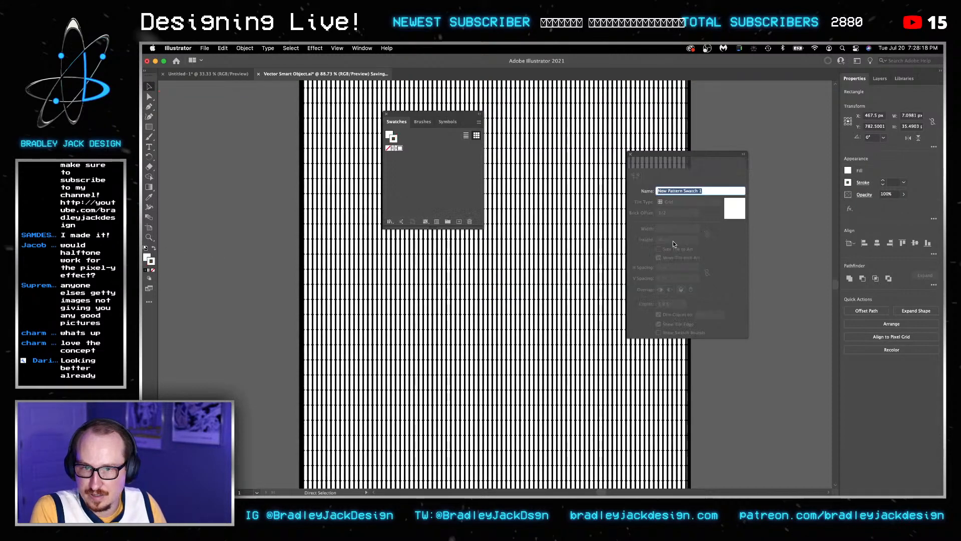
{"action": "key", "text": "super+s"}
{"action": "key", "text": "super+Tab"}
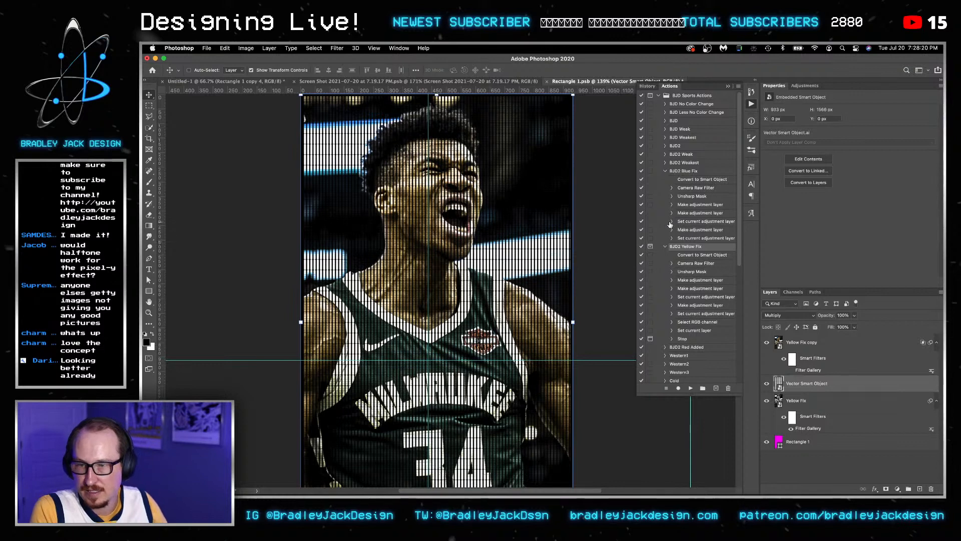
Save the Rectangle 1 smart object with the updated bar pattern and return to the poster document.
{"action": "scroll", "coordinate": [596, 271], "scroll_direction": "down", "scroll_amount": 3}
{"action": "key", "text": "super+s"}
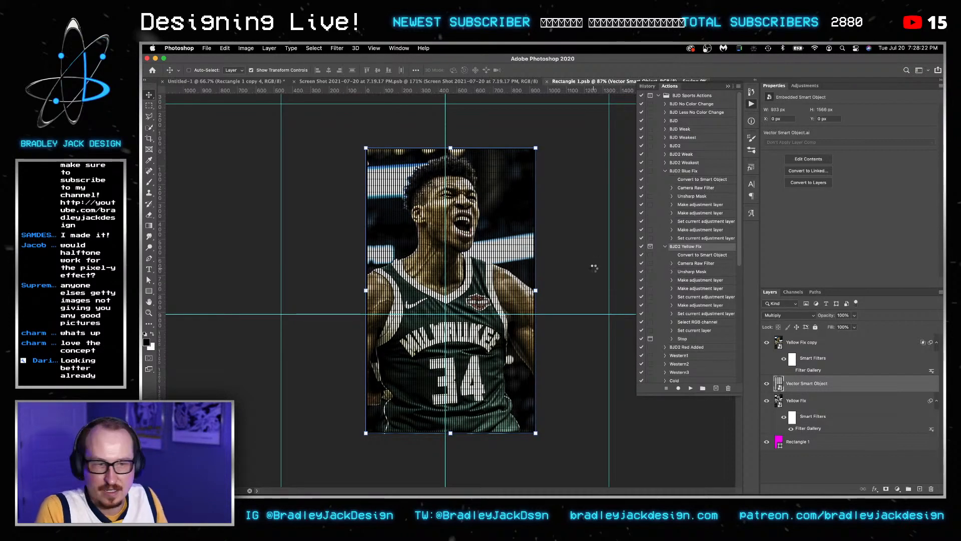
{"action": "key", "text": "ctrl+Tab"}
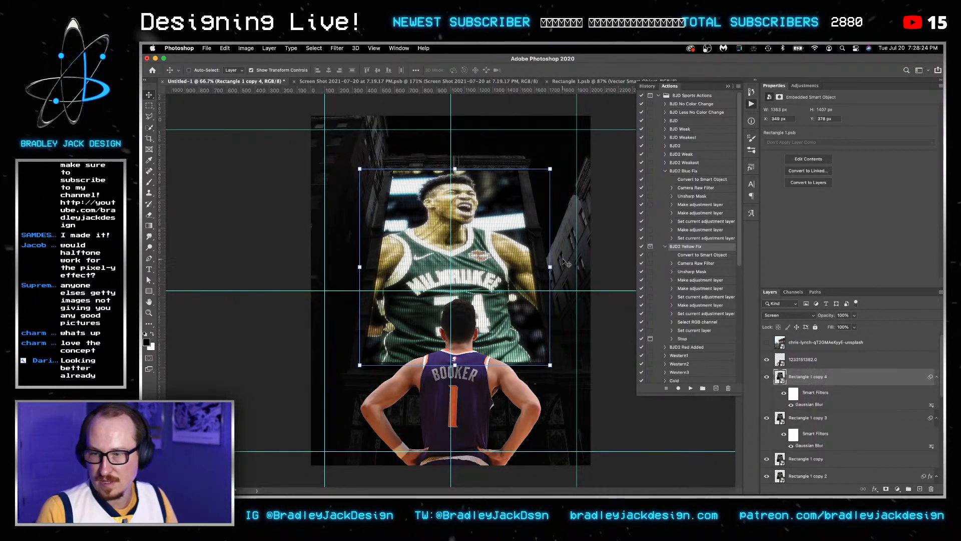
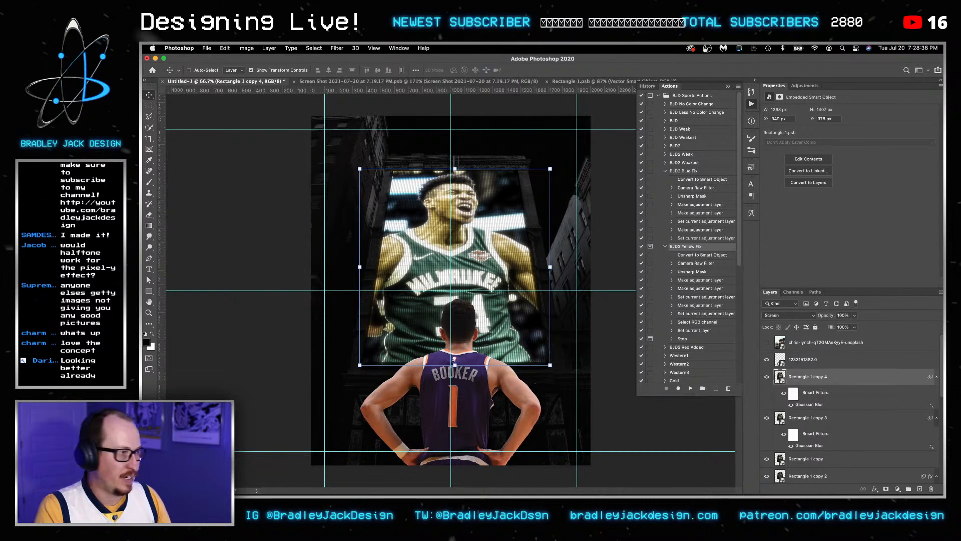
Switch to the team colour codes page in Safari, copy the Great Lakes Blue hex 0077C0, and return to Photoshop.
{"action": "key", "text": "super+Tab"}
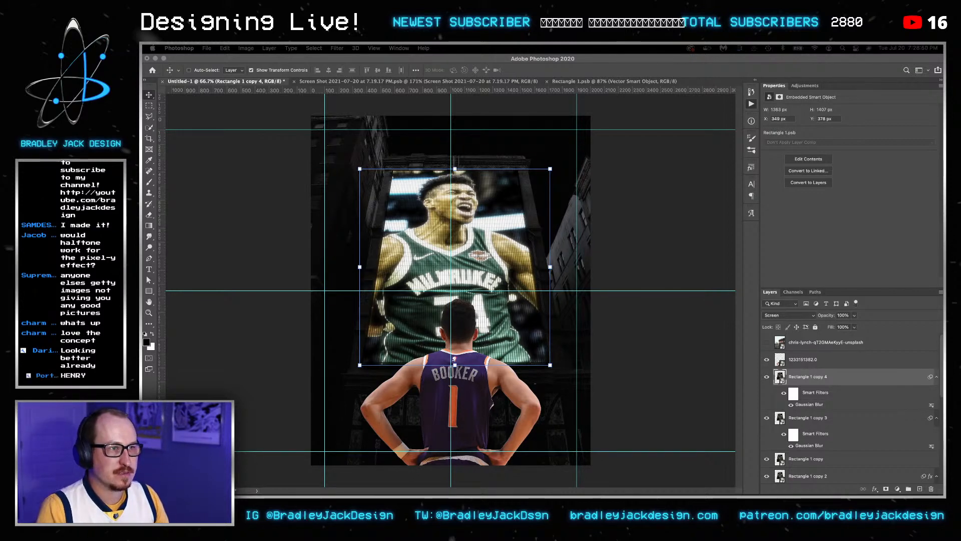
{"action": "key", "text": "super+Tab"}
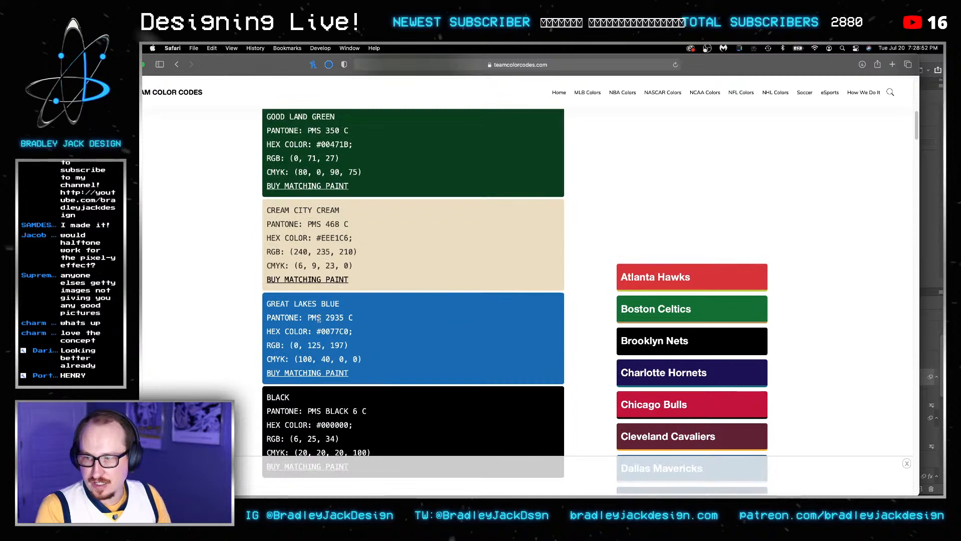
{"action": "left_click_drag", "start_coordinate": [321, 332], "coordinate": [348, 333]}
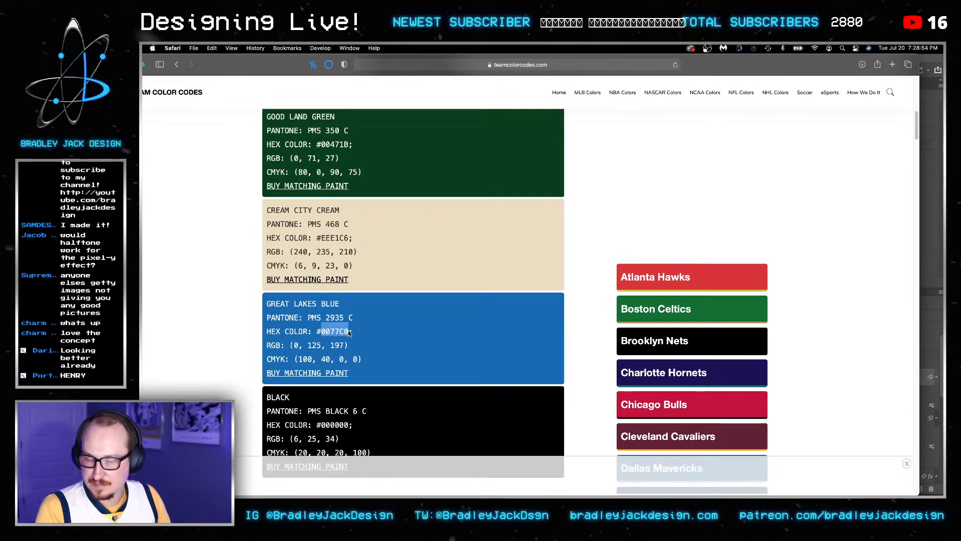
{"action": "key", "text": "super+Tab"}
Add a Gradient Map adjustment layer above the hidden photo layer at the top of the stack and open its gradient for editing.
{"action": "left_click", "coordinate": [808, 343]}
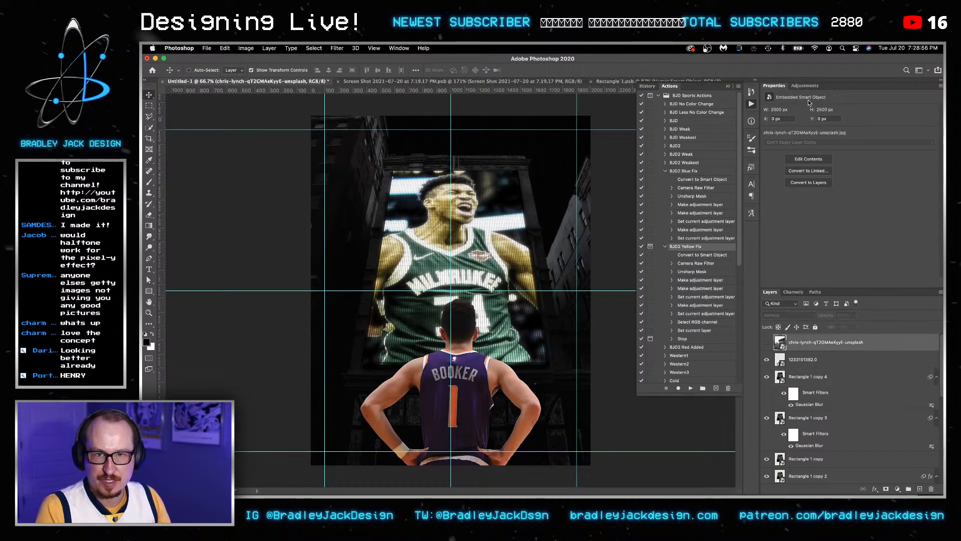
{"action": "left_click", "coordinate": [804, 85]}
{"action": "left_click", "coordinate": [823, 128]}
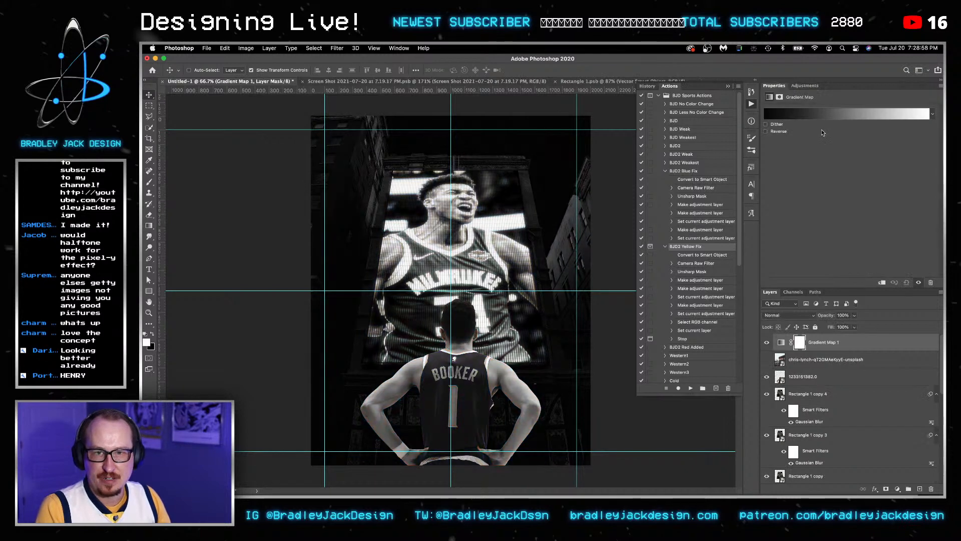
{"action": "left_click", "coordinate": [823, 114]}
Add a colour stop at 44% of the gradient and set it to the blue 0077C0.
{"action": "left_click", "coordinate": [767, 322]}
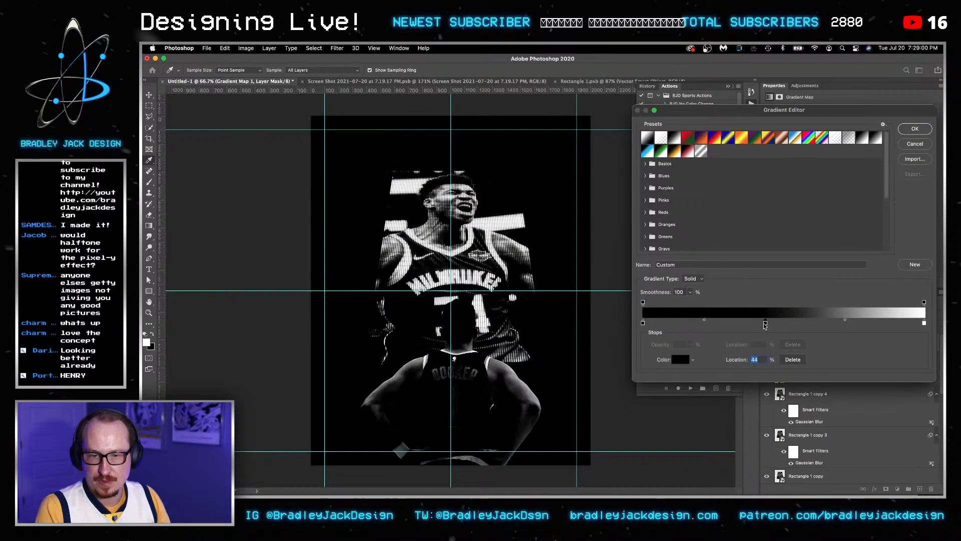
{"action": "left_click", "coordinate": [679, 360]}
{"action": "type", "text": "0077C0"}
{"action": "key", "text": "Return"}
Switch to the colour codes page in Safari, copy the Good Land Green hex 00471B, and return to Photoshop.
{"action": "key", "text": "super+Tab"}
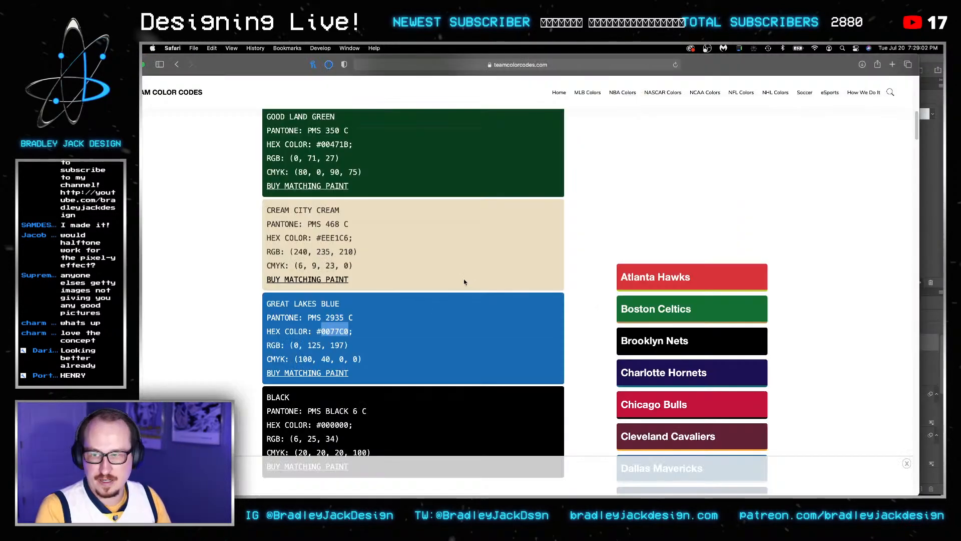
{"action": "left_click_drag", "start_coordinate": [350, 145], "coordinate": [321, 145]}
{"action": "key", "text": "super+c"}
{"action": "key", "text": "super+Tab"}
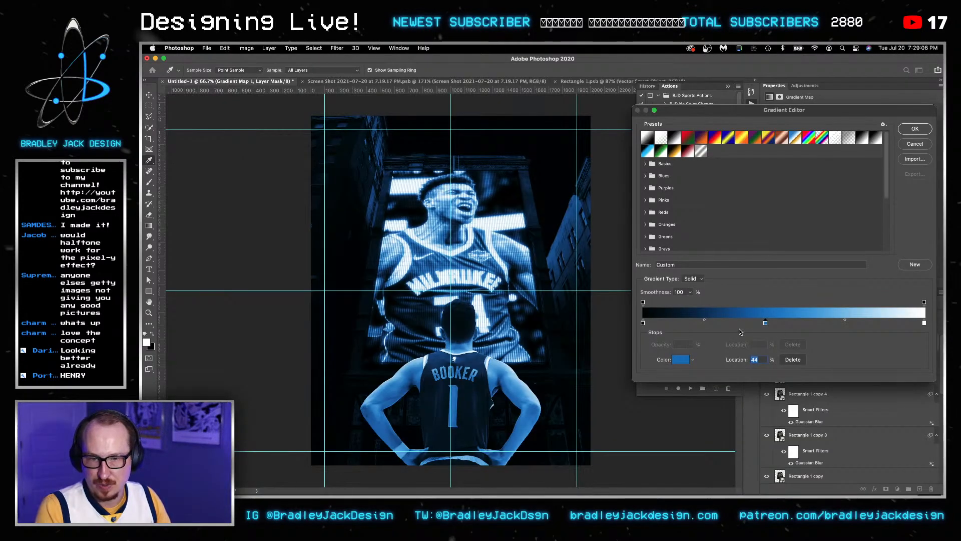
Add a colour stop at 20% of the gradient and set it to the green 00471B.
{"action": "left_click", "coordinate": [701, 323]}
{"action": "left_click", "coordinate": [684, 355]}
{"action": "key", "text": "super+v"}
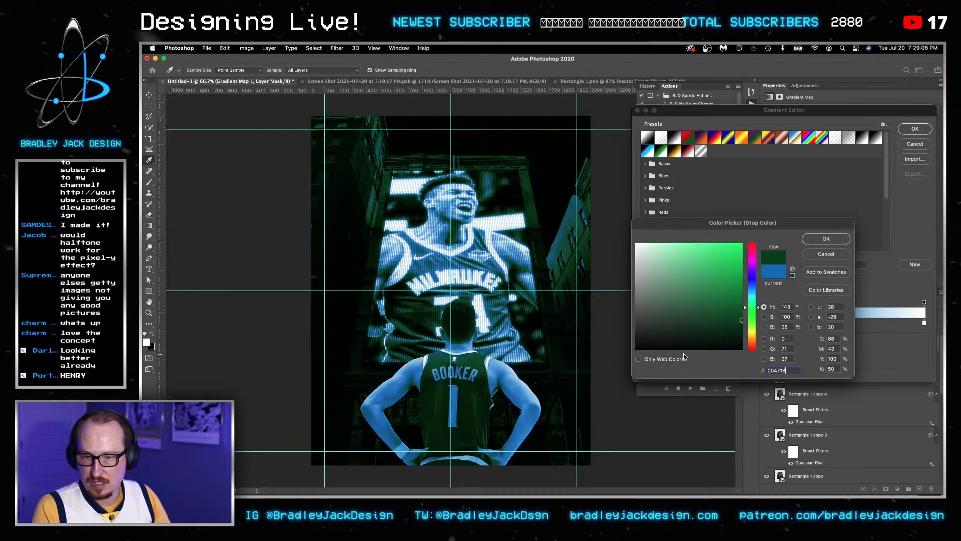
{"action": "key", "text": "Return"}
Remove the blue stop from the gradient, keep the green stop's colour, and apply the gradient.
{"action": "left_click_drag", "start_coordinate": [766, 323], "coordinate": [841, 351]}
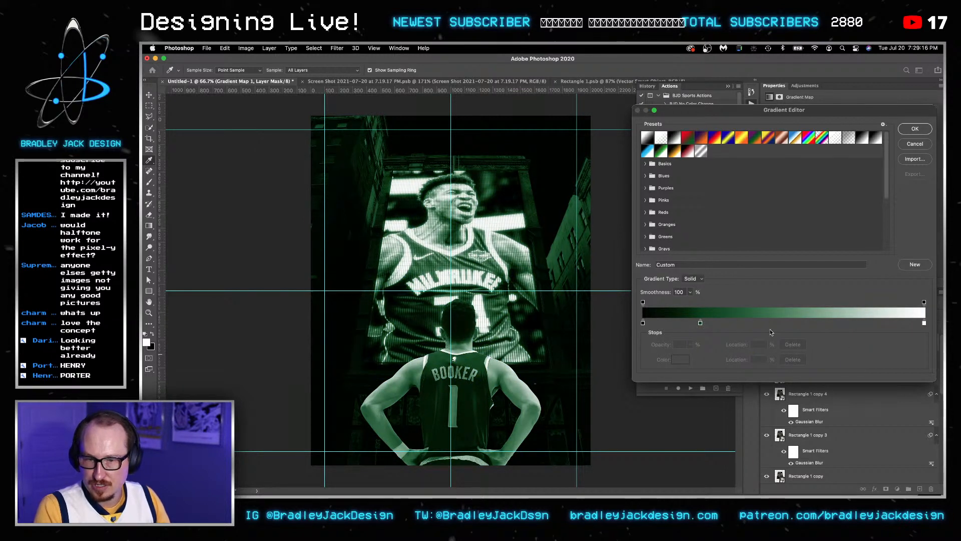
{"action": "left_click", "coordinate": [701, 323]}
{"action": "left_click", "coordinate": [687, 358]}
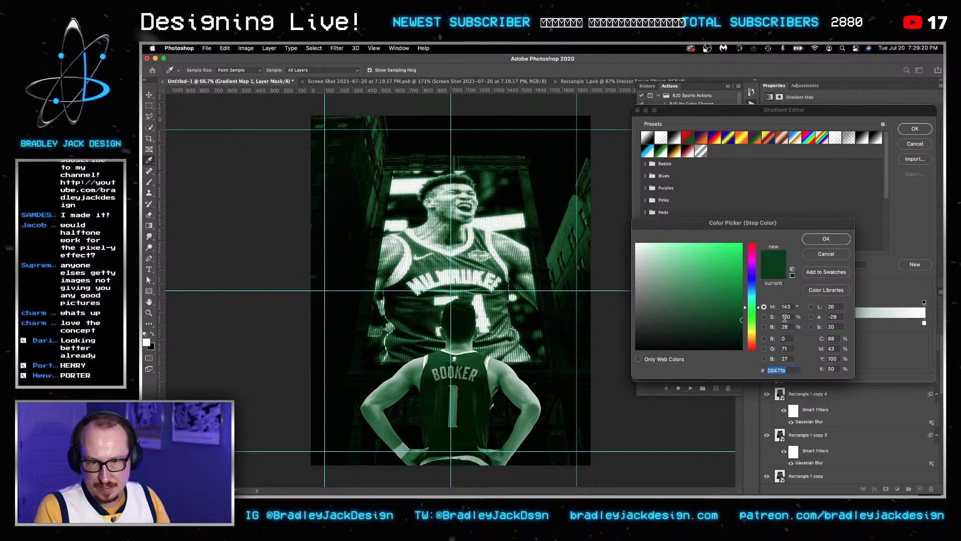
{"action": "key", "text": "Return"}
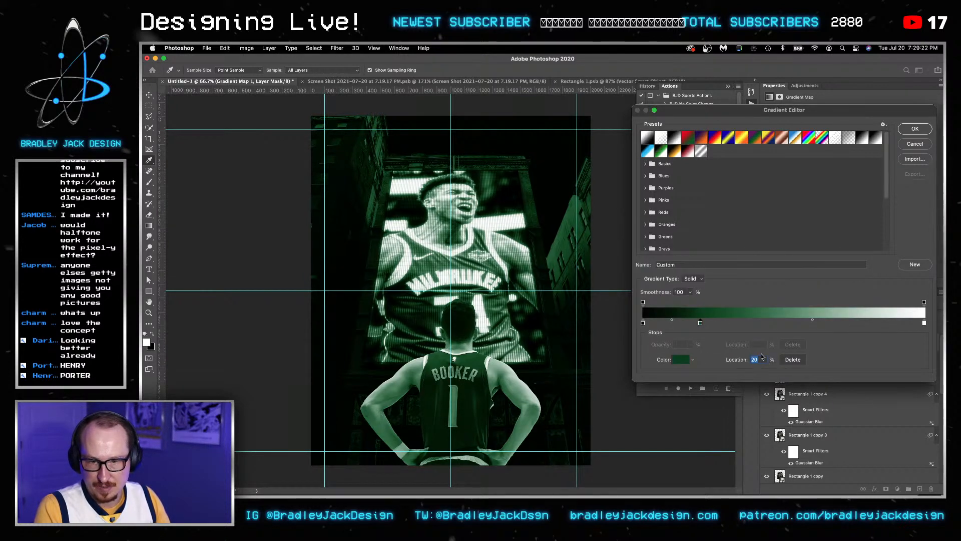
{"action": "key", "text": "Return"}
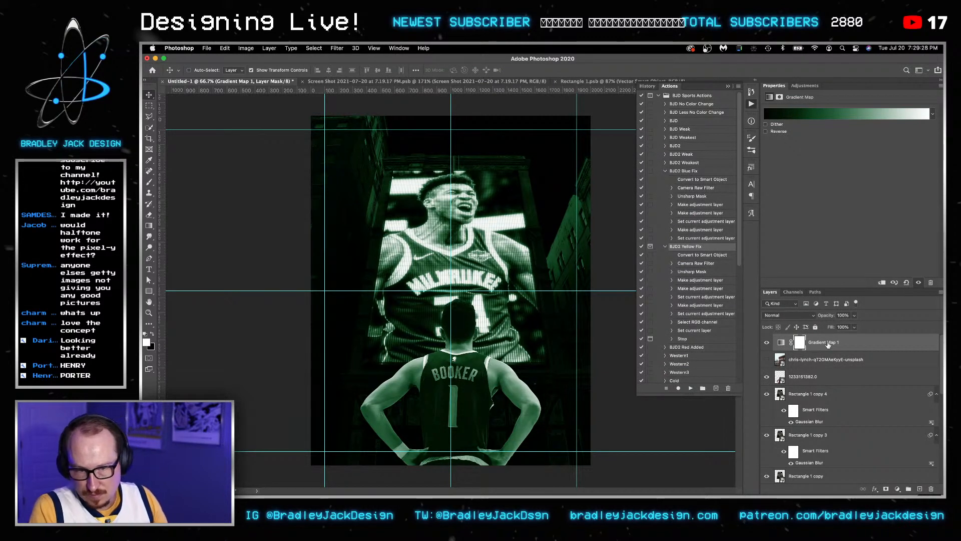
Move the Gradient Map below the foreground player layer, clip it to Rectangle 1 copy 4, and set its blend mode to Color.
{"action": "left_click_drag", "start_coordinate": [828, 344], "coordinate": [829, 384]}
{"action": "left_click", "coordinate": [818, 386], "text": "alt"}
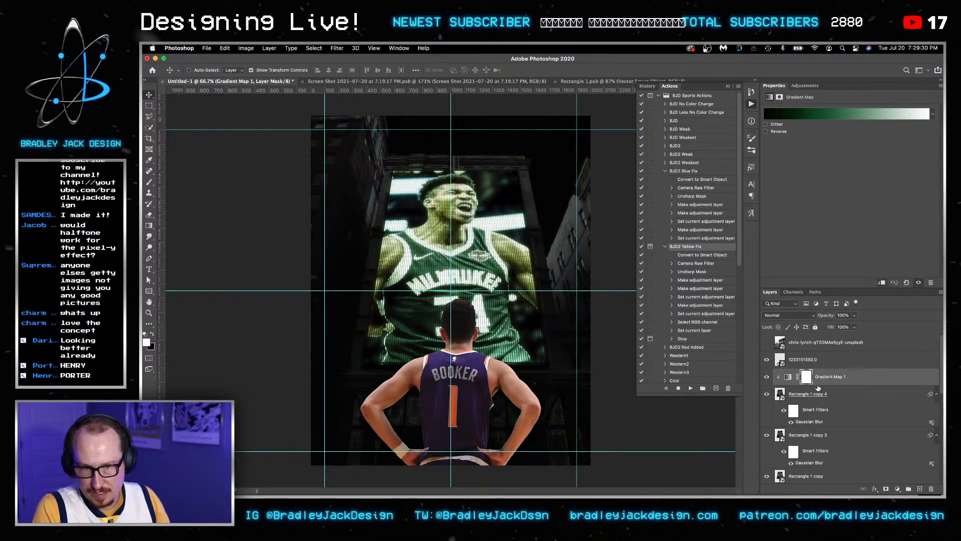
{"action": "key", "text": "alt+shift+c"}
Duplicate the Gradient Map and clip the copies to Rectangle 1 copy 3 and Rectangle 1 copy.
{"action": "scroll", "coordinate": [818, 386], "scroll_direction": "down", "scroll_amount": 2}
{"action": "left_click_drag", "start_coordinate": [832, 350], "coordinate": [832, 425], "text": "alt"}
{"action": "scroll", "coordinate": [826, 399], "scroll_direction": "down", "scroll_amount": 2}
{"action": "left_click", "coordinate": [818, 392], "text": "alt"}
{"action": "scroll", "coordinate": [821, 388], "scroll_direction": "down", "scroll_amount": 1}
{"action": "scroll", "coordinate": [816, 431], "scroll_direction": "down", "scroll_amount": 1}
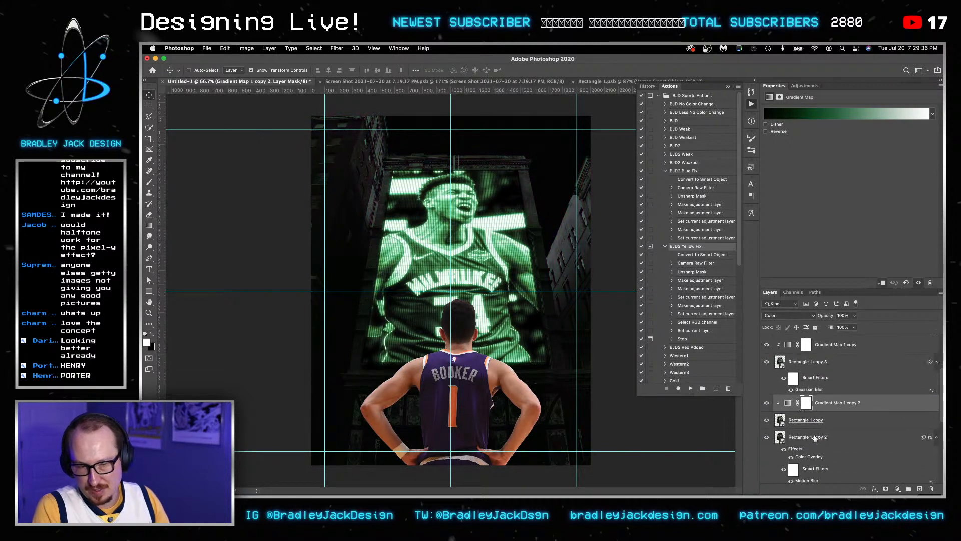
Group the layers from Rectangle 1 copy up to the topmost Gradient Map and name the group Screen.
{"action": "left_click", "coordinate": [824, 423]}
{"action": "scroll", "coordinate": [826, 400], "scroll_direction": "up", "scroll_amount": 3}
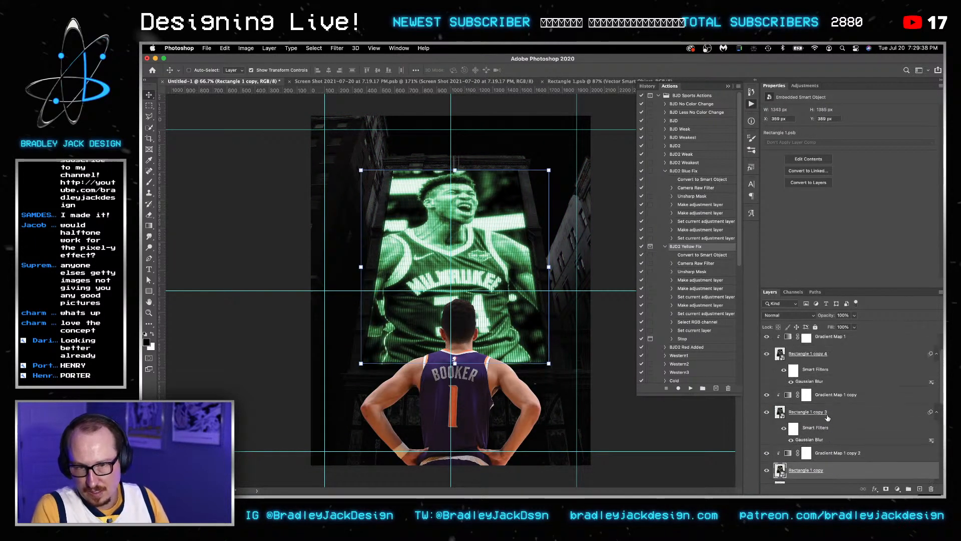
{"action": "left_click", "coordinate": [832, 362], "text": "shift"}
{"action": "key", "text": "super+g"}
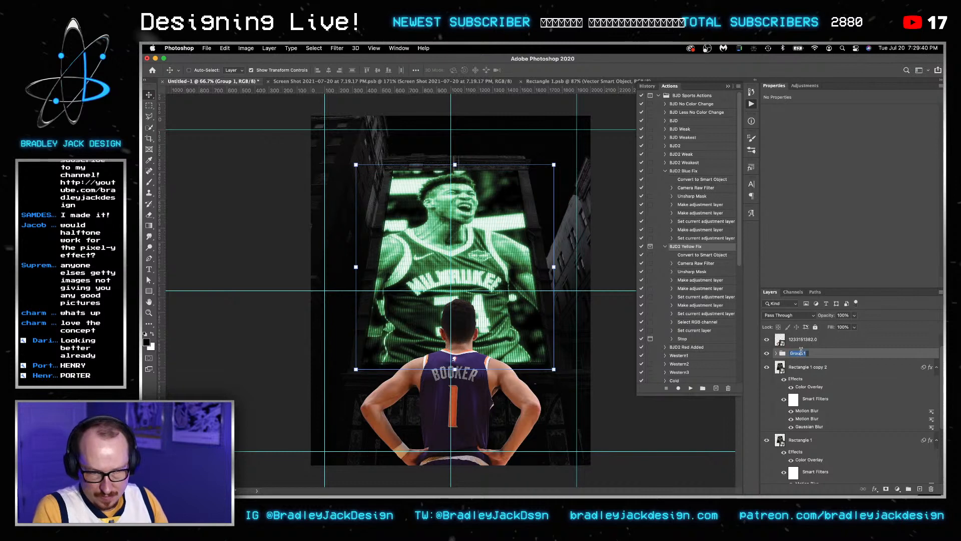
{"action": "type", "text": "Screen"}
{"action": "key", "text": "Return"}
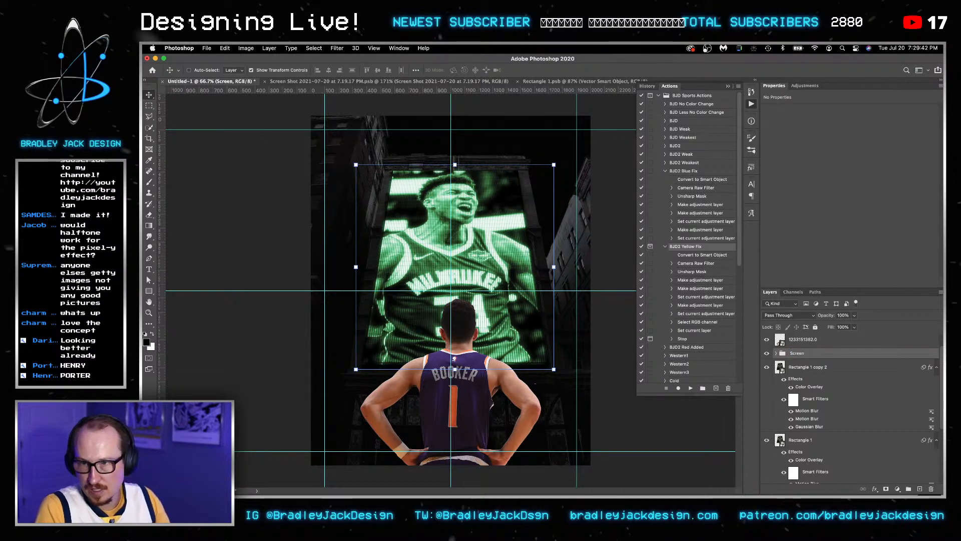
Move the Gradient Map 1 layer out of the Screen group so it sits directly above the group.
{"action": "left_click", "coordinate": [807, 369]}
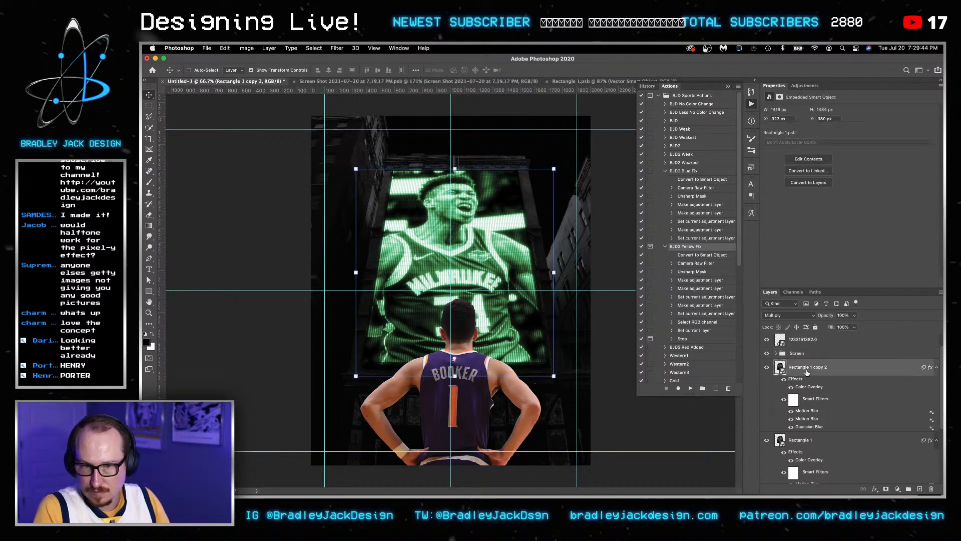
{"action": "left_click", "coordinate": [806, 340]}
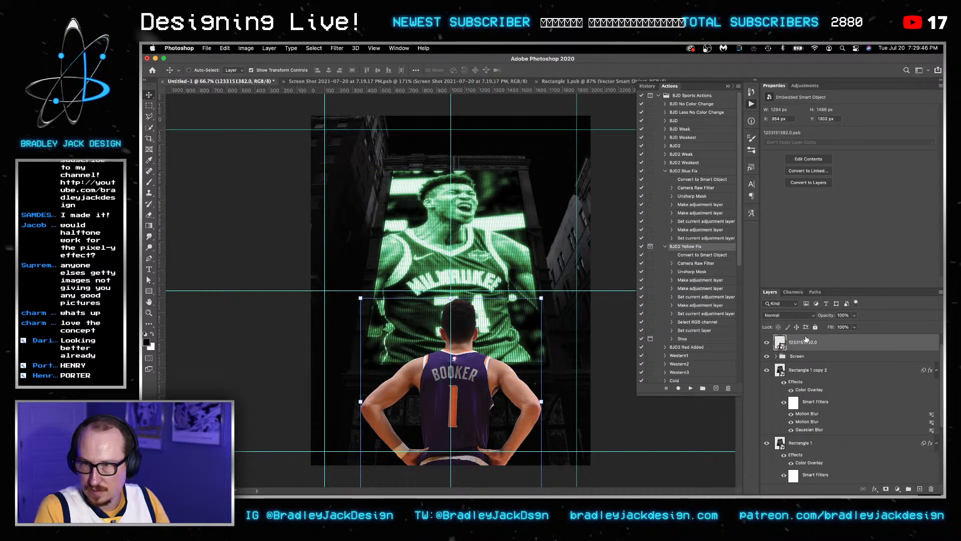
{"action": "left_click", "coordinate": [777, 356]}
{"action": "left_click", "coordinate": [776, 356]}
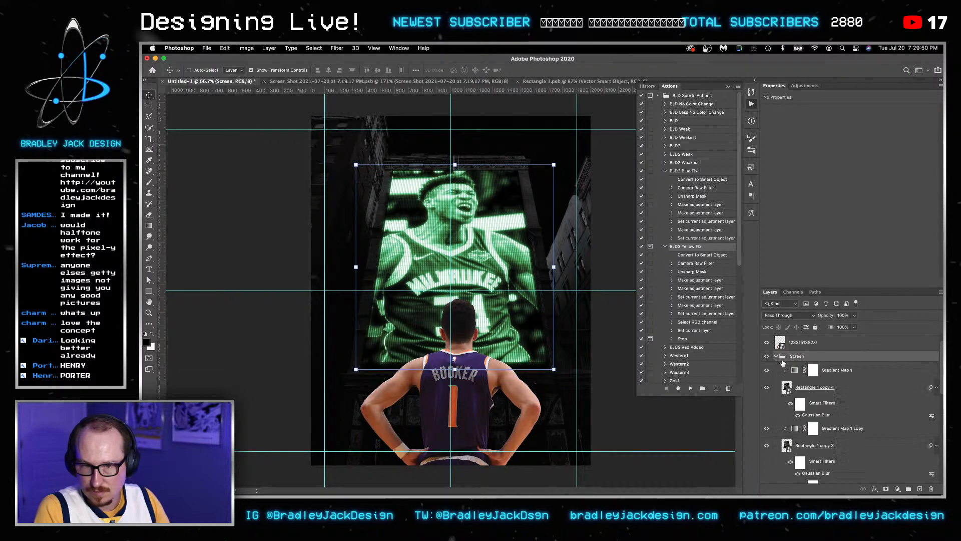
{"action": "left_click", "coordinate": [831, 370]}
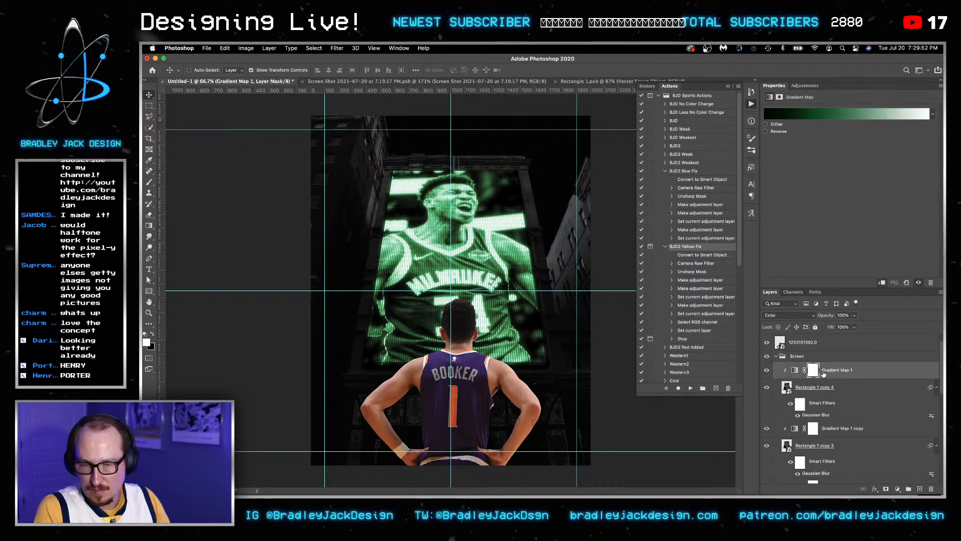
{"action": "left_click_drag", "start_coordinate": [824, 373], "coordinate": [821, 350]}
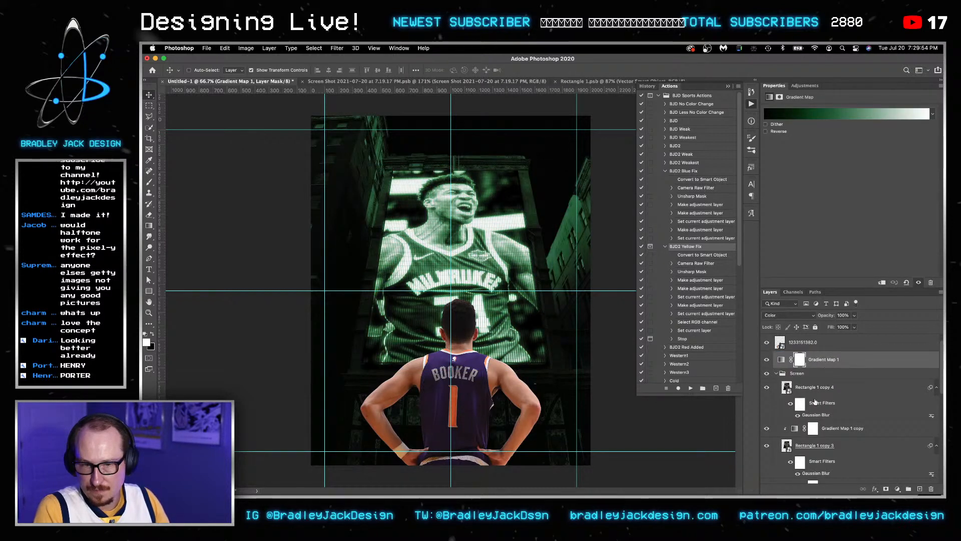
Delete the two Gradient Map copies inside the Screen group and clip Gradient Map 1 to the whole group.
{"action": "left_click", "coordinate": [845, 430]}
{"action": "key", "text": "BackSpace"}
{"action": "scroll", "coordinate": [872, 420], "scroll_direction": "down", "scroll_amount": 2}
{"action": "left_click", "coordinate": [847, 450]}
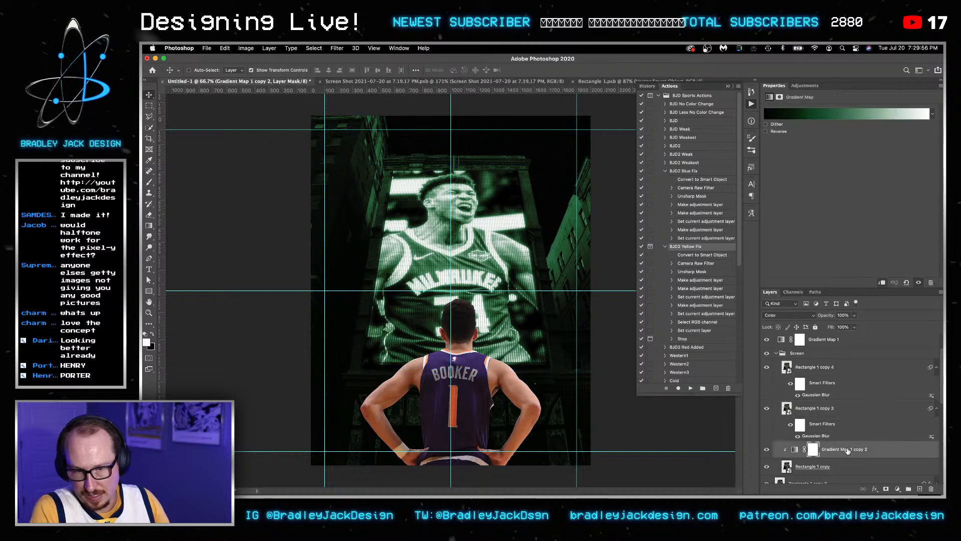
{"action": "key", "text": "BackSpace"}
{"action": "left_click", "coordinate": [799, 347], "text": "alt"}
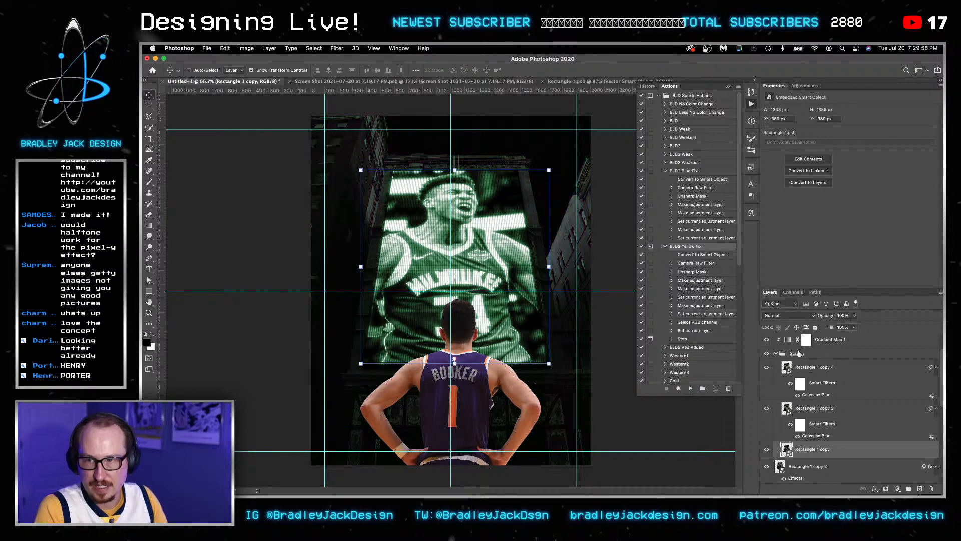
Copy the Gradient Map 1 layer and paste it above Yellow Fix copy in the Rectangle 1 smart object document.
{"action": "left_click", "coordinate": [825, 342]}
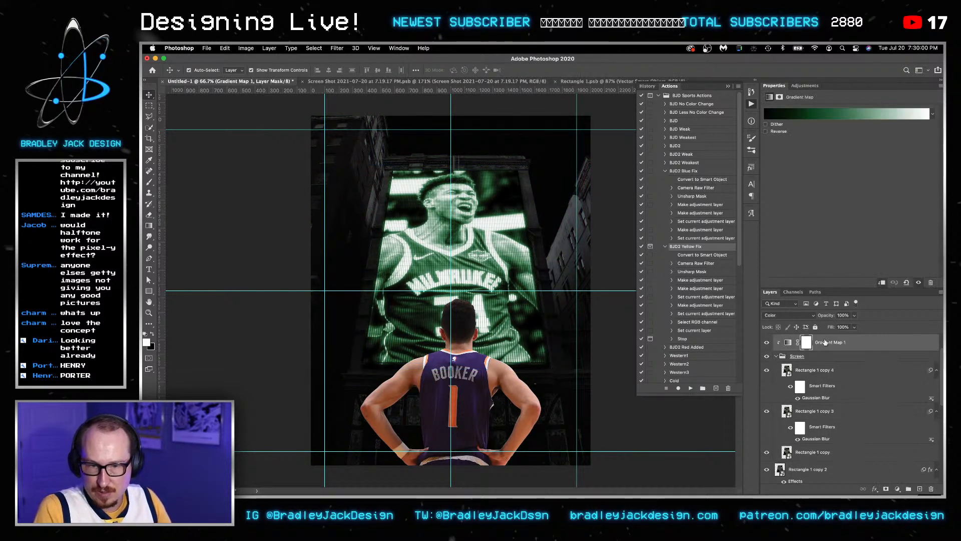
{"action": "key", "text": "super+c"}
{"action": "key", "text": "ctrl+Tab"}
{"action": "key", "text": "ctrl+Tab"}
{"action": "left_click", "coordinate": [824, 343]}
{"action": "key", "text": "super+v"}
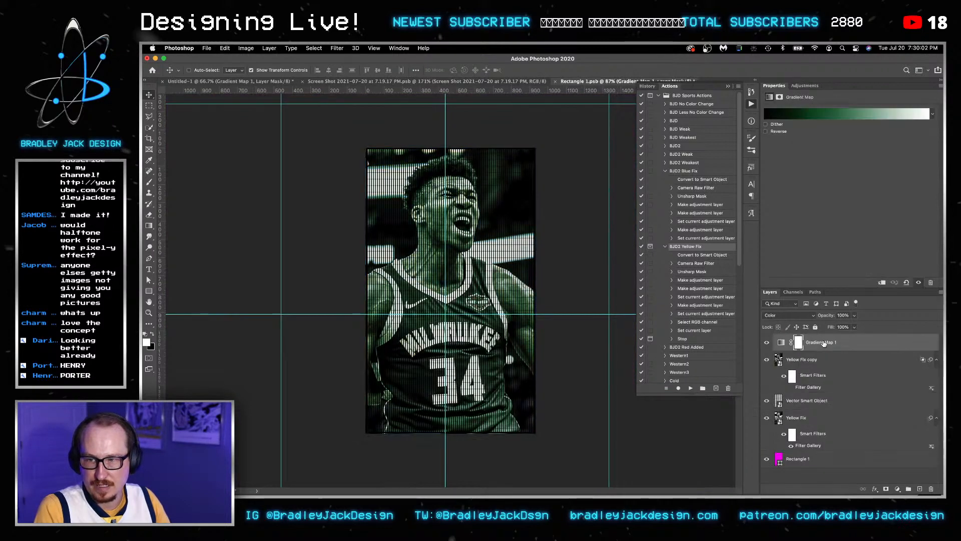
Save the Rectangle 1 smart object, return to the poster document, and hide the Gradient Map 1 layer clipped to the Screen group.
{"action": "key", "text": "super+s"}
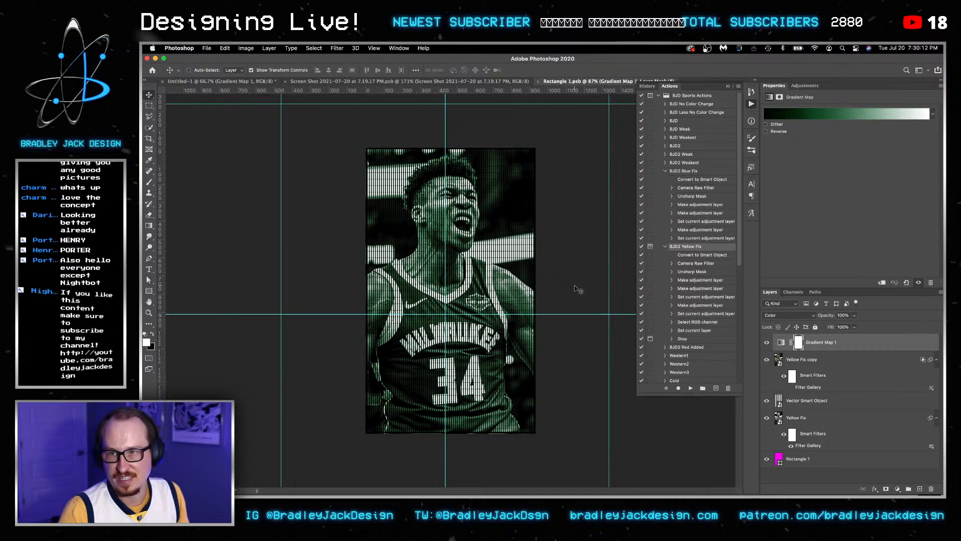
{"action": "key", "text": "ctrl+Tab"}
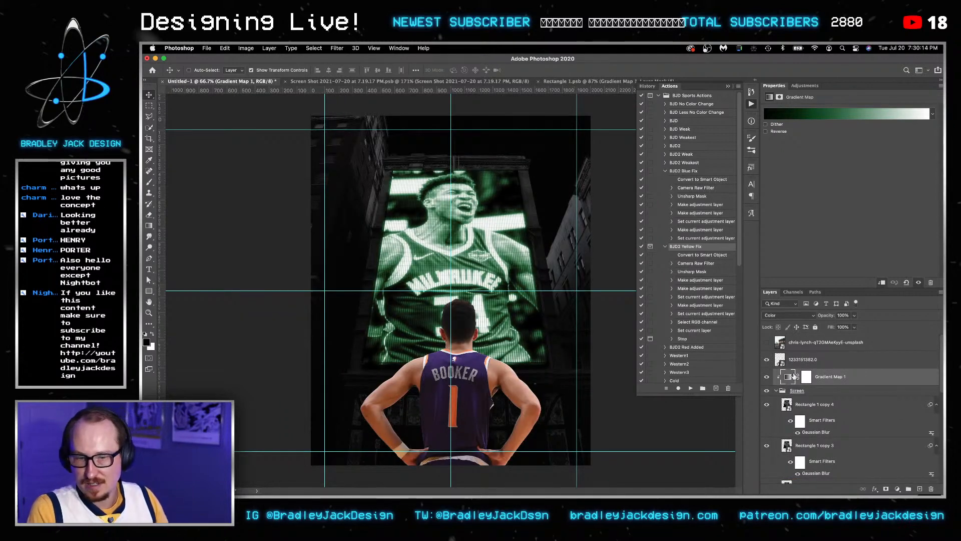
{"action": "left_click", "coordinate": [767, 377]}
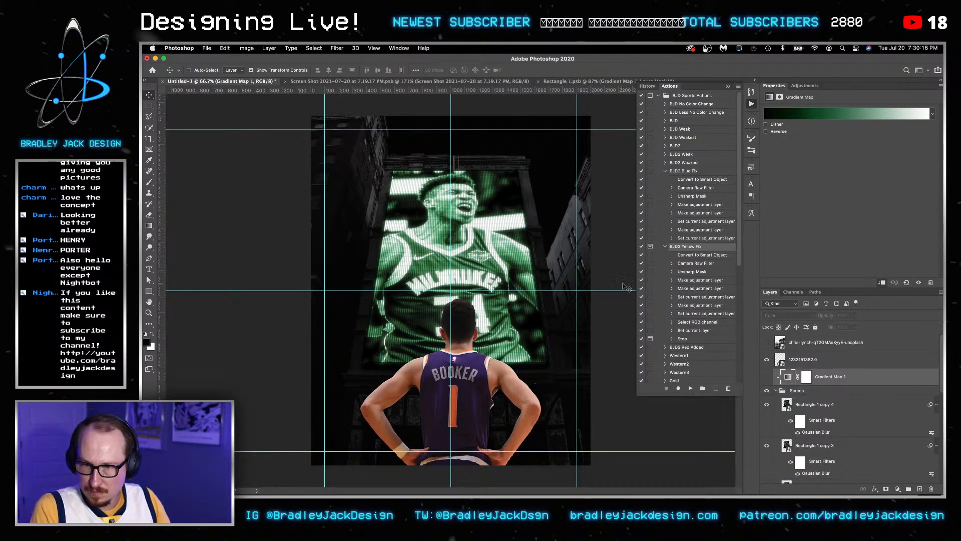
Move the Rectangle 1 copy 4 layer directly below Rectangle 1 copy 3 inside the Screen group.
{"action": "left_click", "coordinate": [814, 406]}
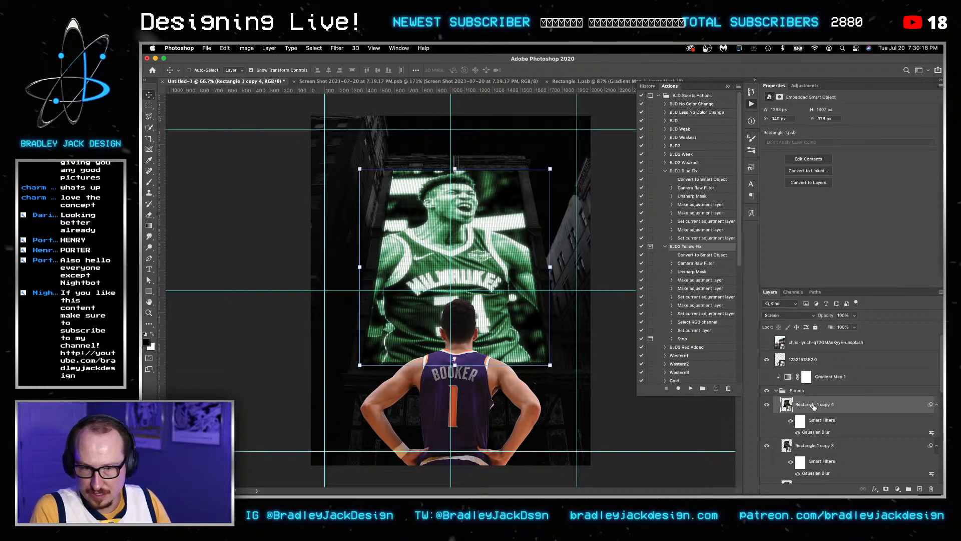
{"action": "key", "text": "ctrl+bracketleft"}
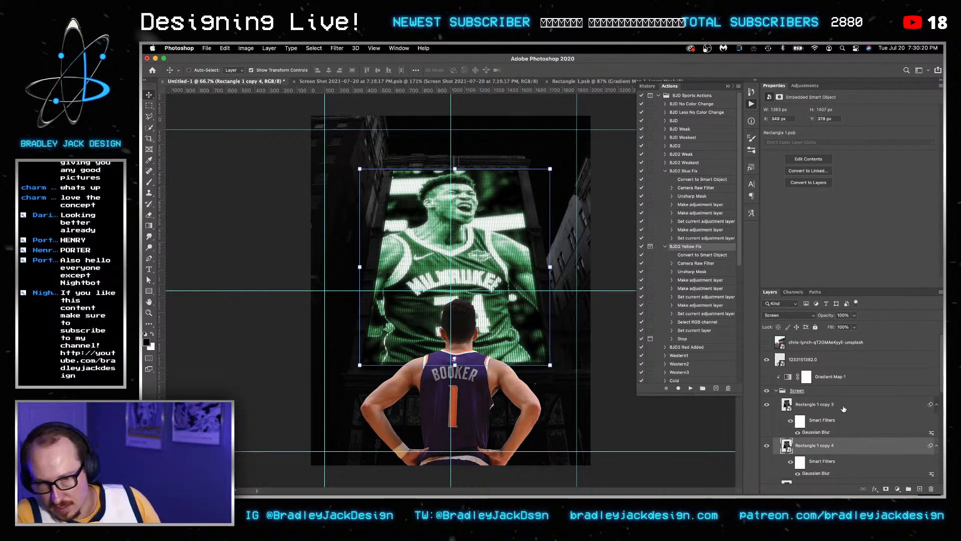
{"action": "double_click", "coordinate": [861, 404]}
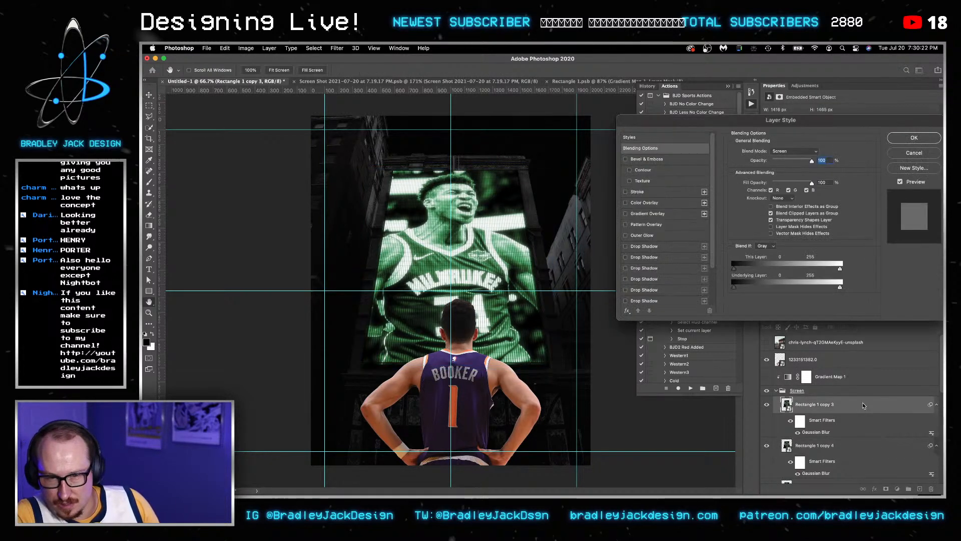
{"action": "key", "text": "Return"}
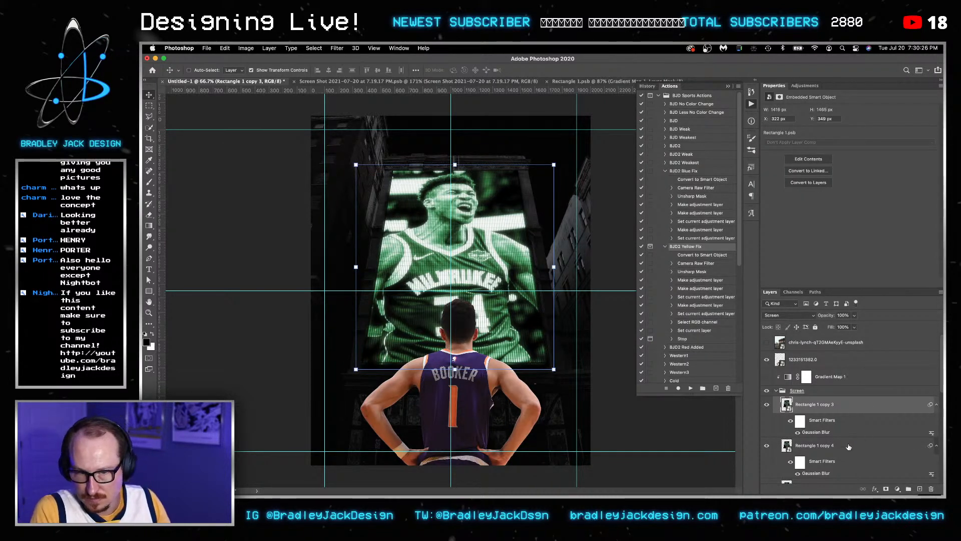
Duplicate Rectangle 1 copy 3, set the duplicate's Gaussian Blur radius to 75 pixels, and duplicate the blurred layer once more.
{"action": "key", "text": "super+j"}
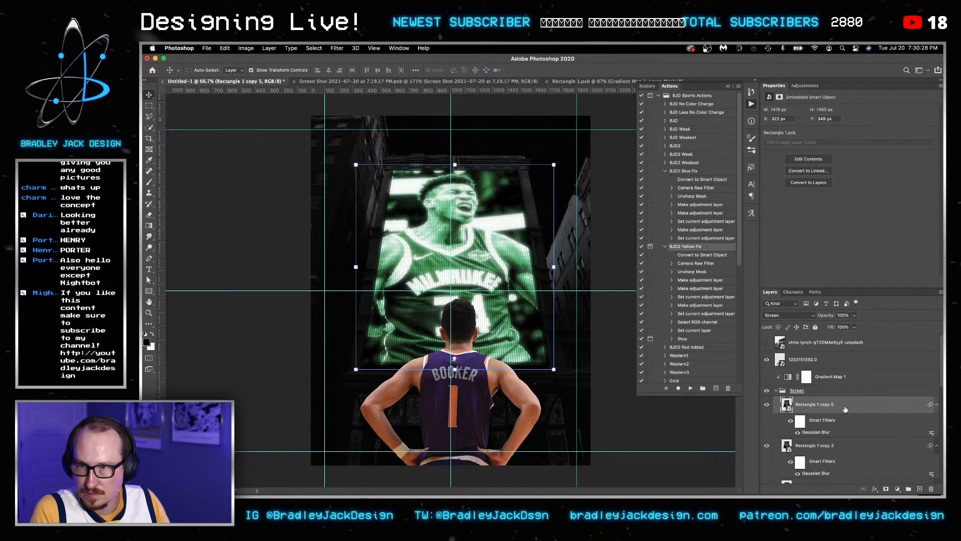
{"action": "double_click", "coordinate": [816, 432]}
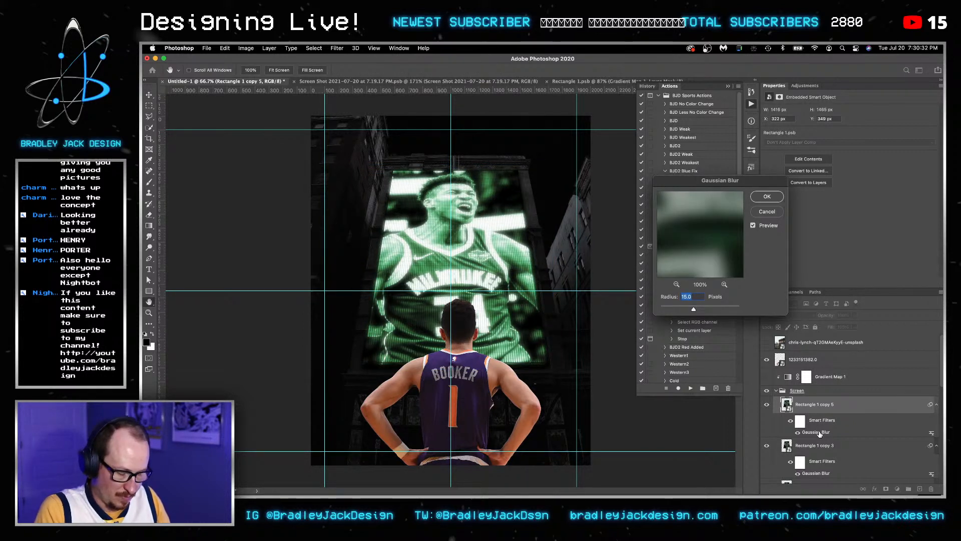
{"action": "type", "text": "75"}
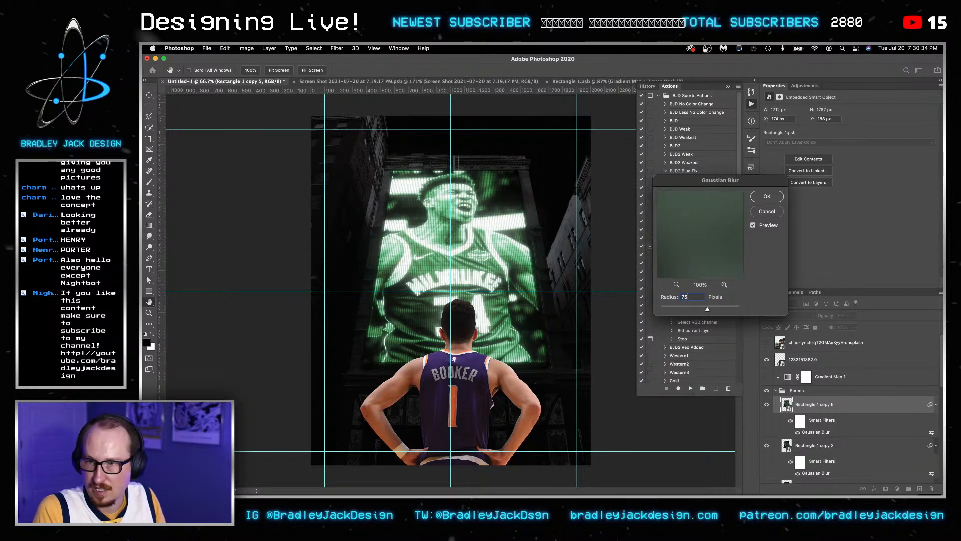
{"action": "key", "text": "Return"}
{"action": "key", "text": "super+j"}
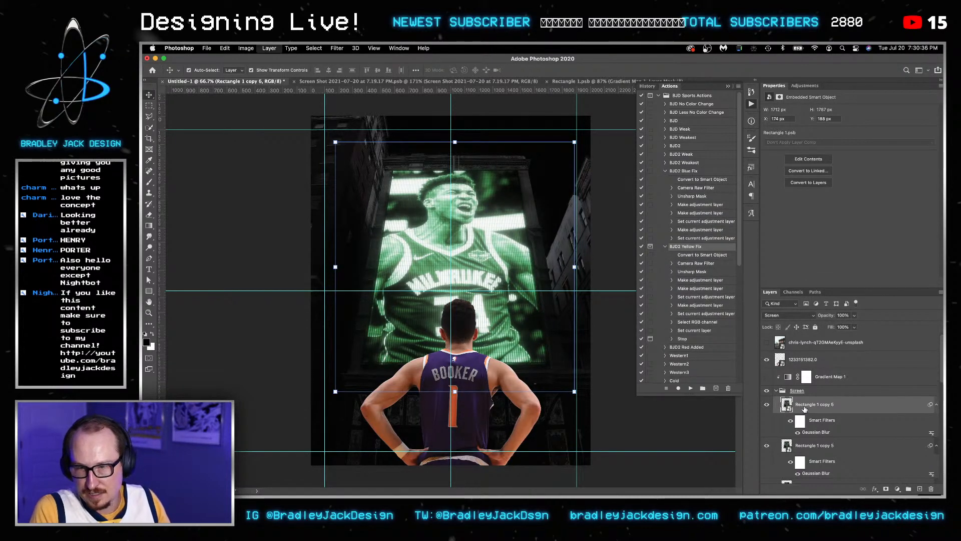
Try splitting the Underlying Layer highlight slider in Blend If to about 95/255 on both 75-pixel blurred copies.
{"action": "double_click", "coordinate": [840, 405]}
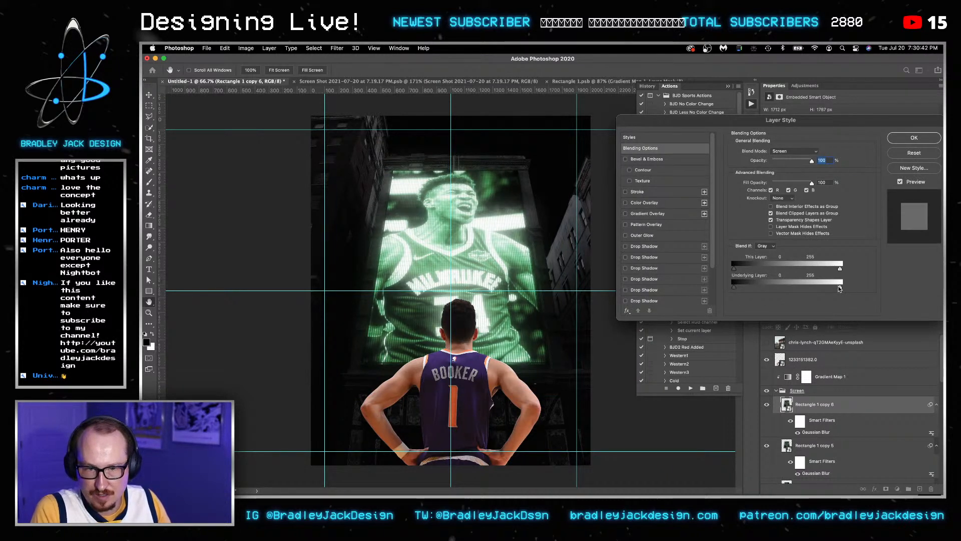
{"action": "left_click_drag", "start_coordinate": [783, 290], "coordinate": [751, 288]}
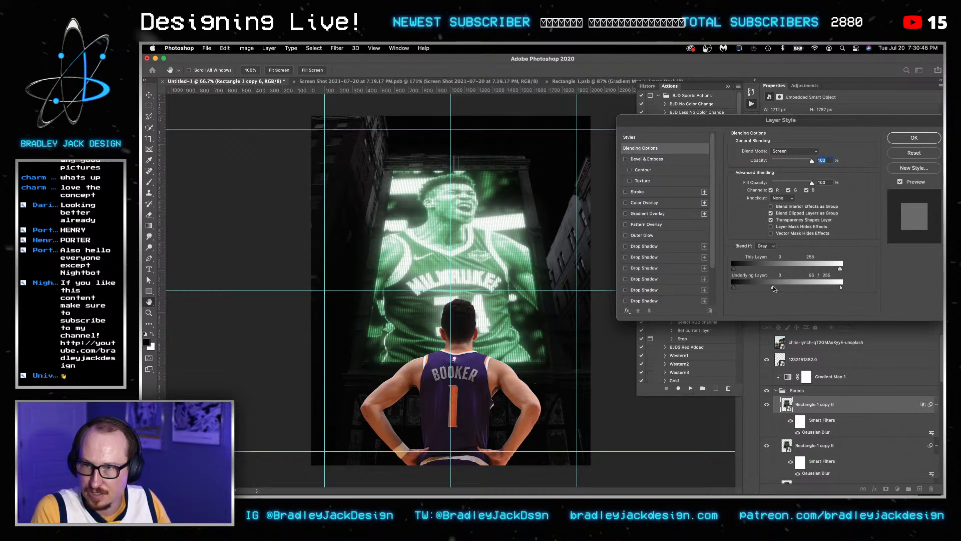
{"action": "key", "text": "Return"}
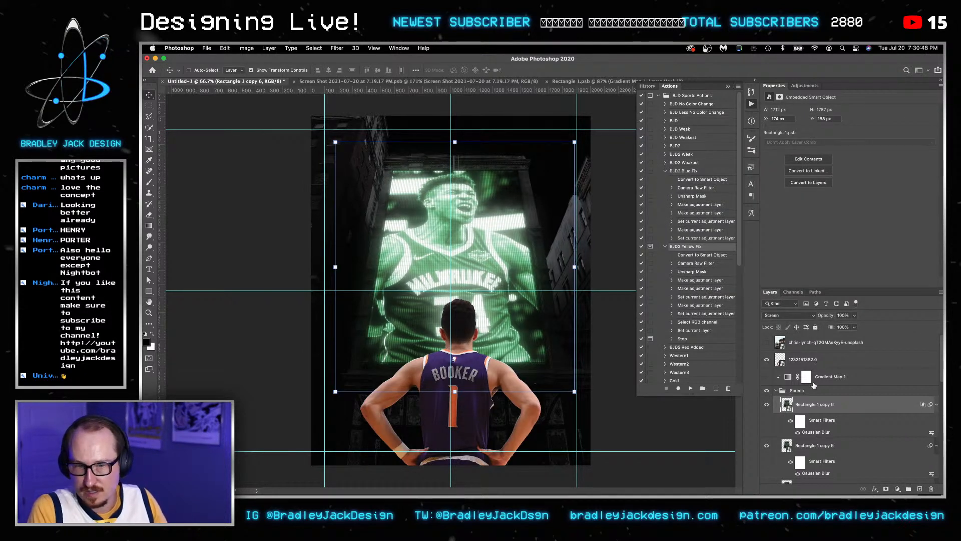
{"action": "double_click", "coordinate": [864, 450]}
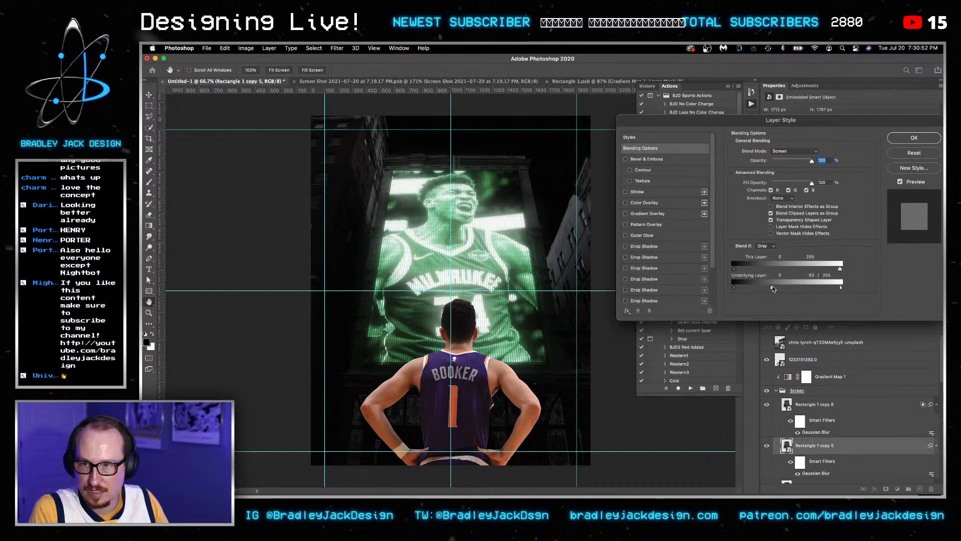
{"action": "key", "text": "Return"}
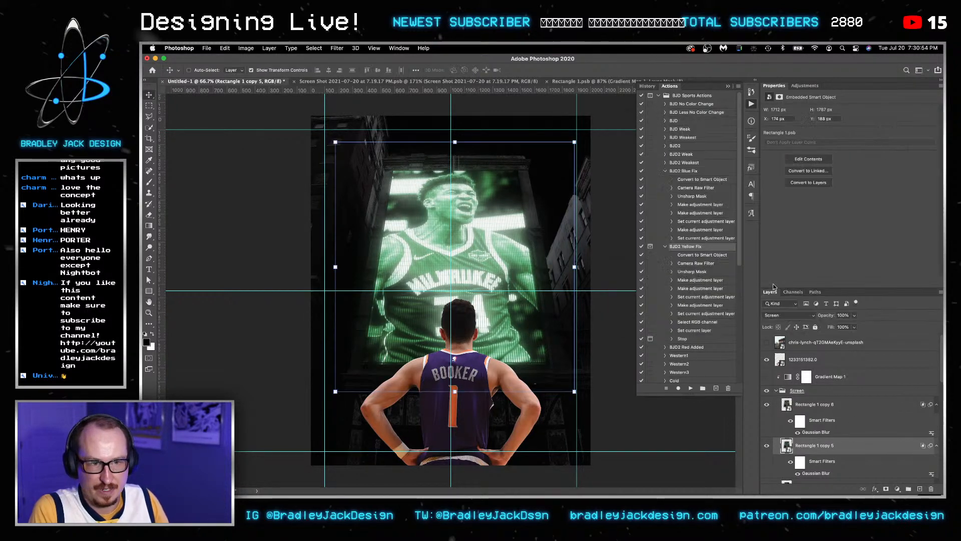
Compare the billboard with and without the two 75-pixel blurred copies, and delete both copies from the Screen group.
{"action": "left_click", "coordinate": [767, 446]}
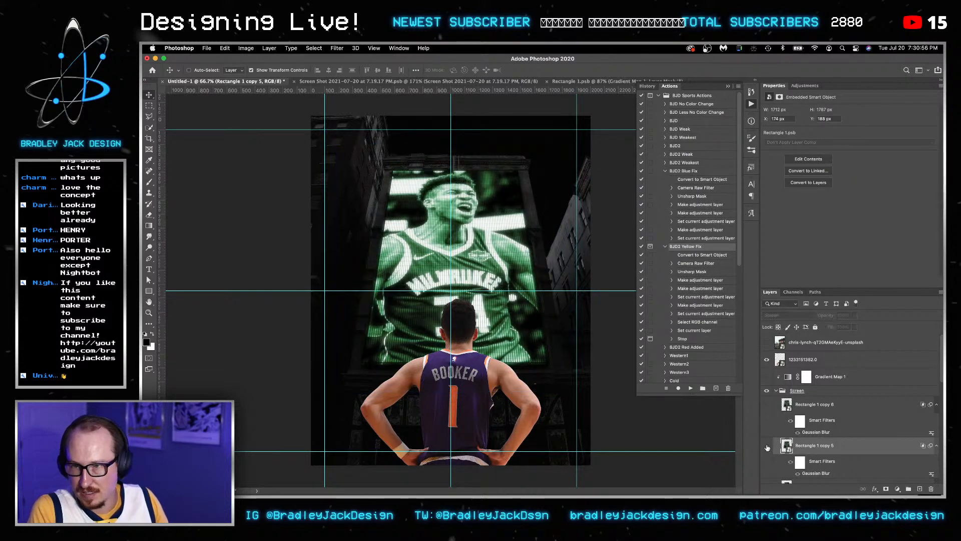
{"action": "left_click", "coordinate": [767, 445]}
{"action": "left_click", "coordinate": [767, 406]}
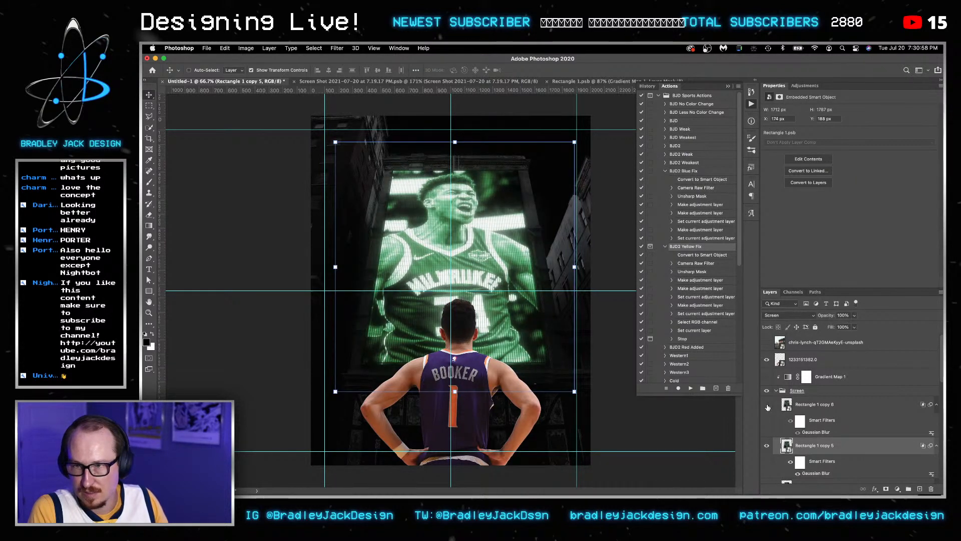
{"action": "left_click", "coordinate": [810, 405]}
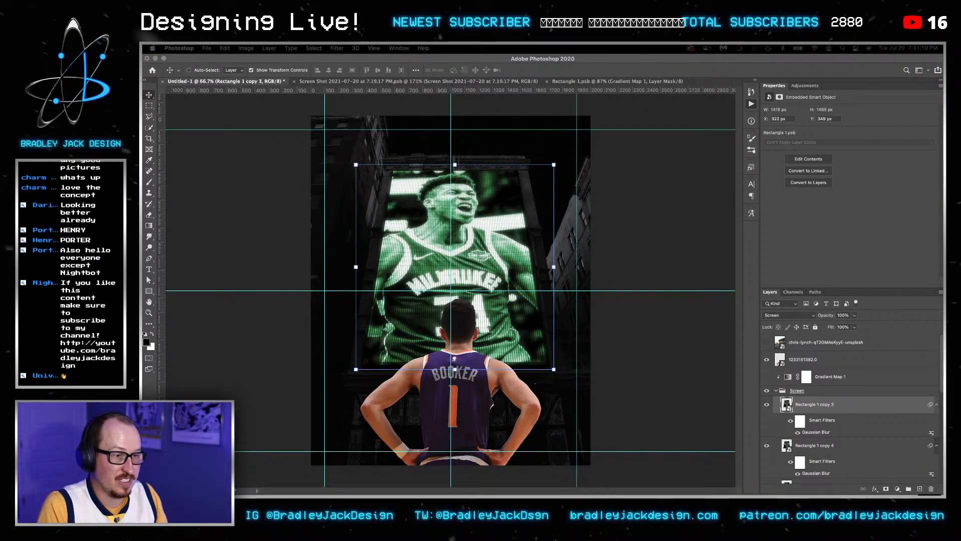
{"action": "left_click", "coordinate": [624, 295]}
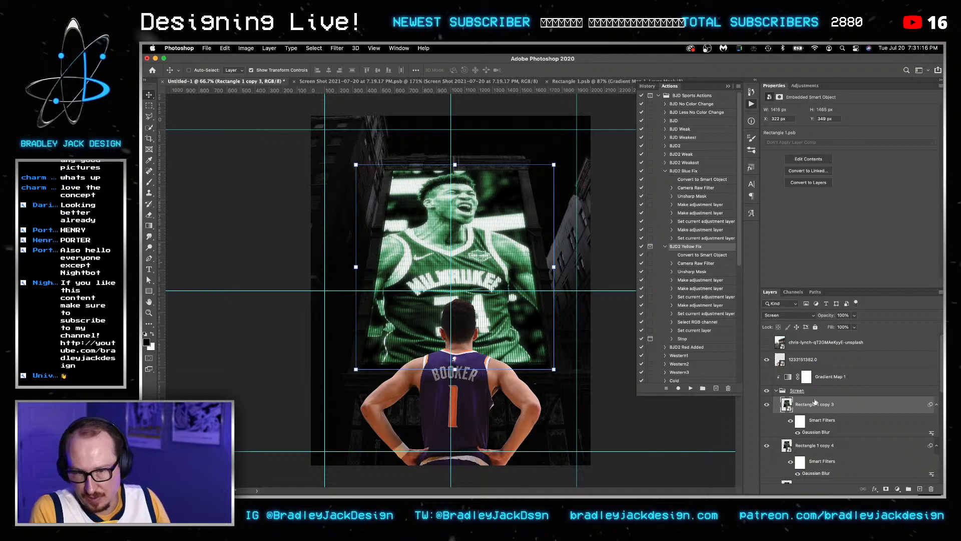
Set the Gaussian Blur radius of Rectangle 1 copy 4 in the Screen group to 15 pixels.
{"action": "scroll", "coordinate": [815, 408], "scroll_direction": "down", "scroll_amount": 1}
{"action": "left_click", "coordinate": [817, 430]}
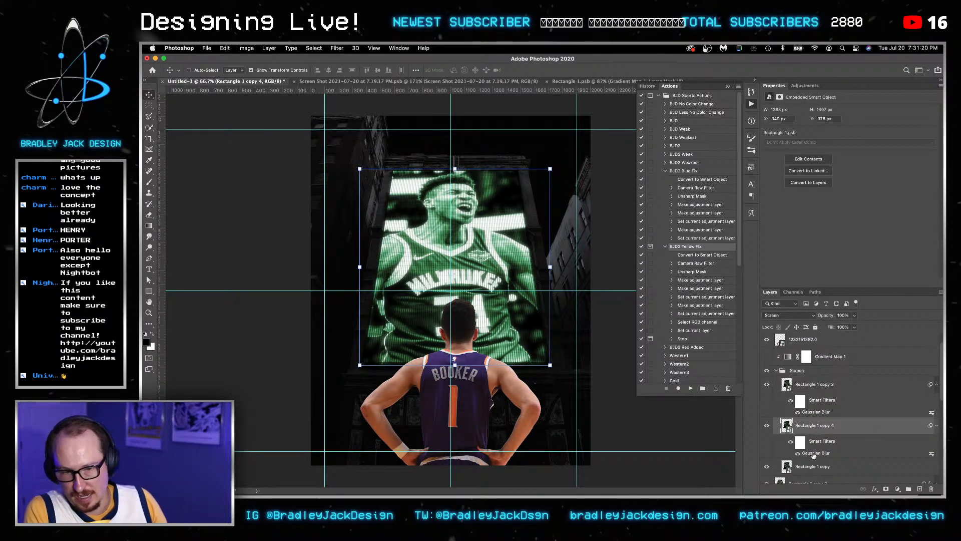
{"action": "double_click", "coordinate": [814, 453]}
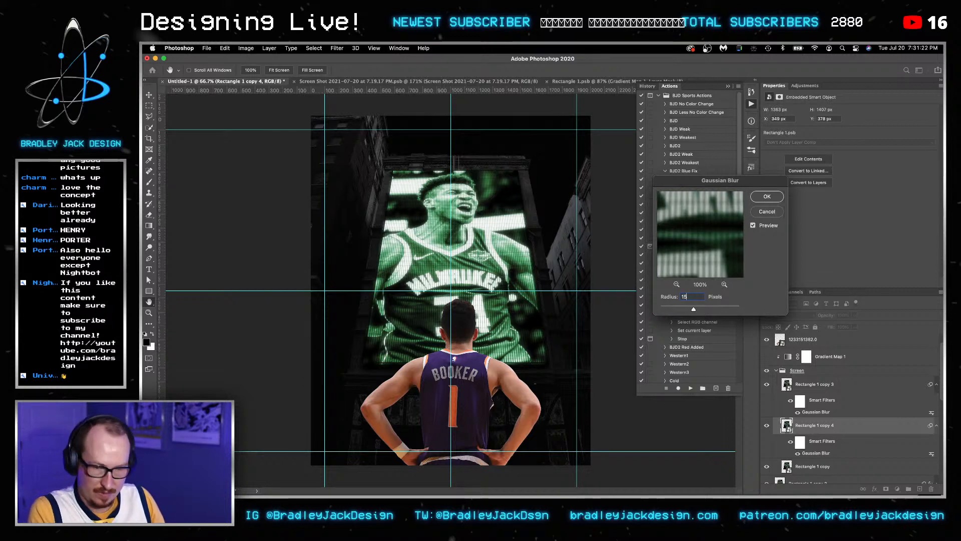
{"action": "type", "text": "15"}
{"action": "key", "text": "Return"}
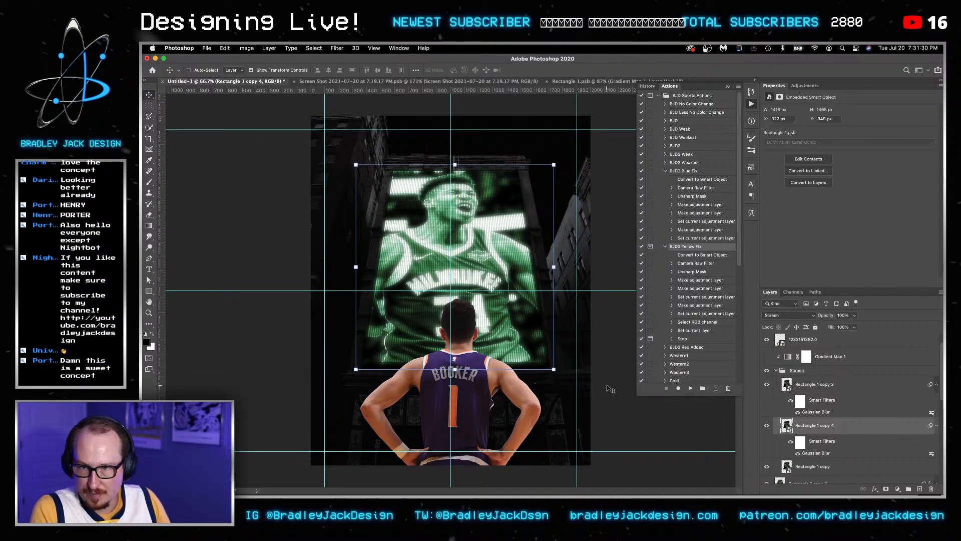
Add a Curves adjustment layer directly above the Color Lookup 2 layer.
{"action": "left_click", "coordinate": [827, 397]}
{"action": "left_click", "coordinate": [821, 357]}
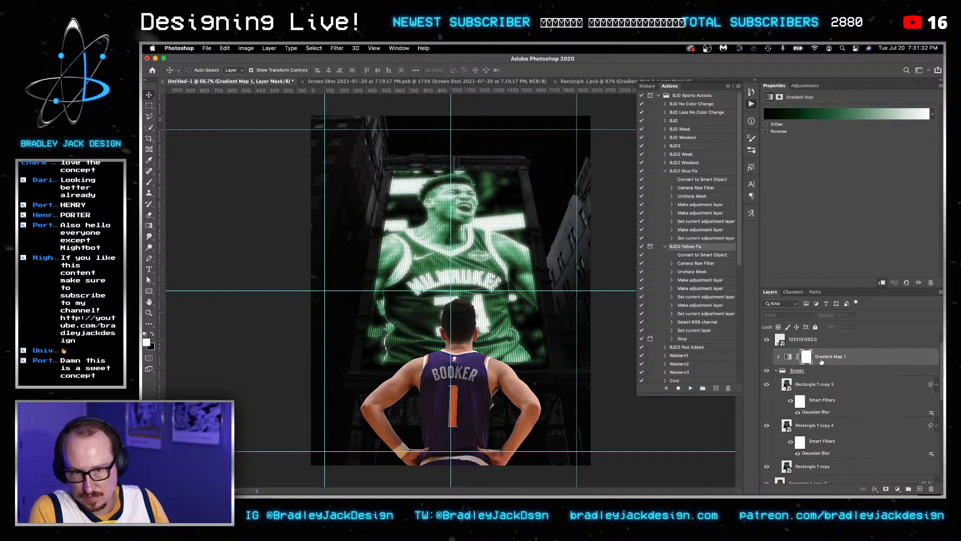
{"action": "scroll", "coordinate": [811, 400], "scroll_direction": "down", "scroll_amount": 5}
{"action": "left_click", "coordinate": [804, 418]}
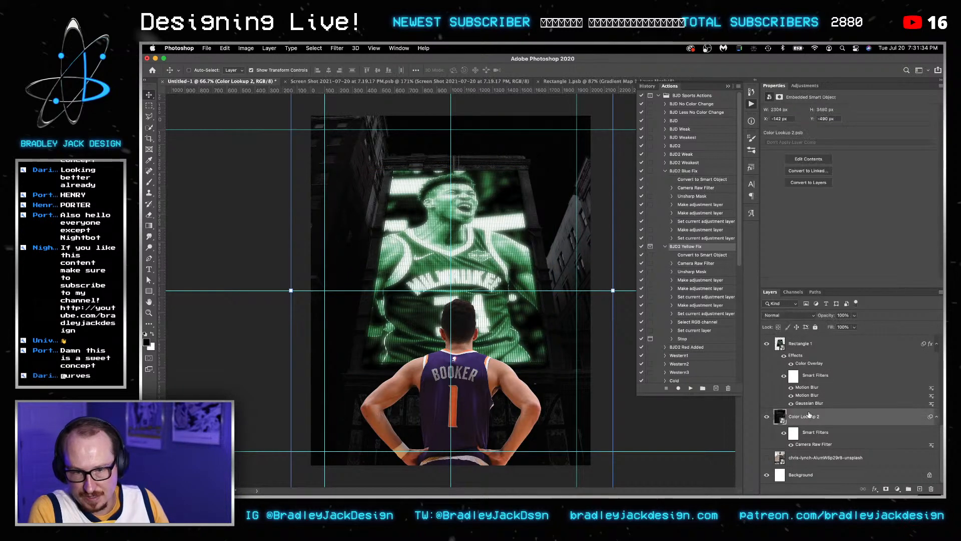
{"action": "left_click", "coordinate": [806, 86]}
{"action": "left_click", "coordinate": [804, 103]}
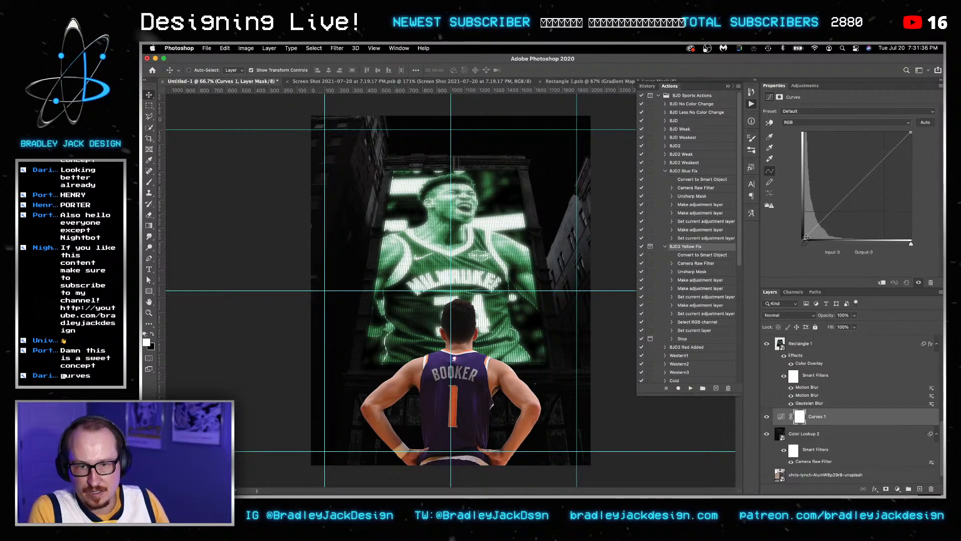
Raise the Curves adjustment's RGB black point to an output of about 128 and clip the adjustment to Color Lookup 2.
{"action": "left_click_drag", "start_coordinate": [805, 238], "coordinate": [805, 185]}
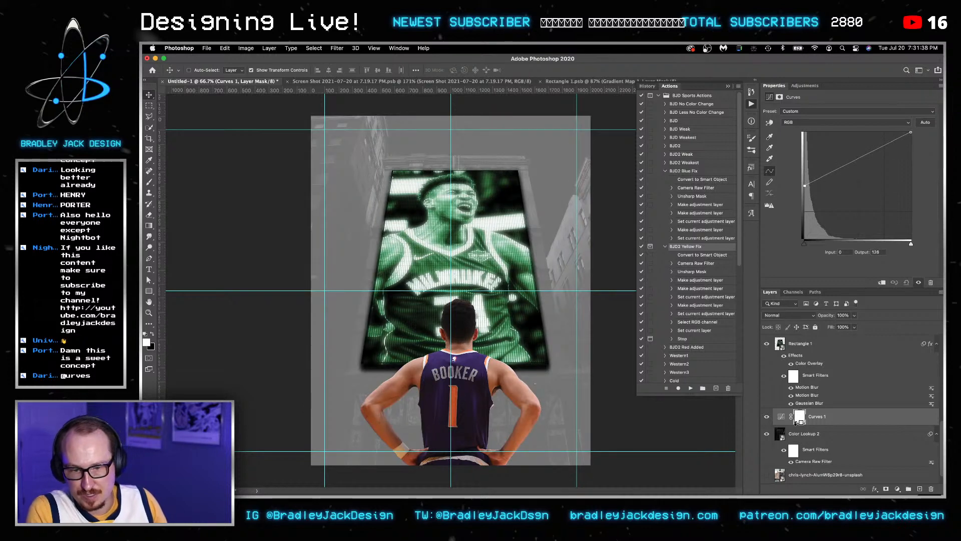
{"action": "left_click", "coordinate": [796, 423], "text": "alt"}
Split the Curves 1 layer's Underlying Layer highlight slider in Blend If to about 75/255.
{"action": "double_click", "coordinate": [860, 426]}
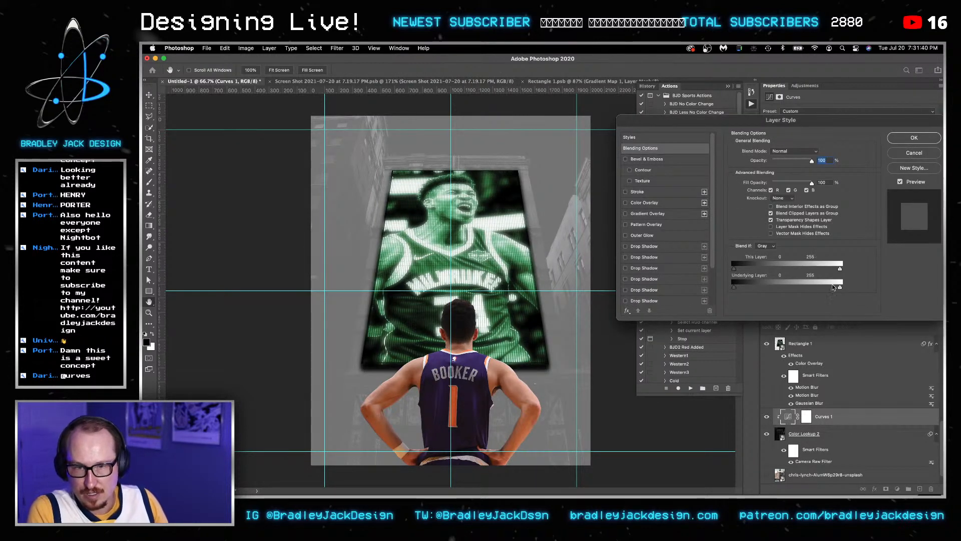
{"action": "left_click_drag", "start_coordinate": [841, 287], "coordinate": [784, 287]}
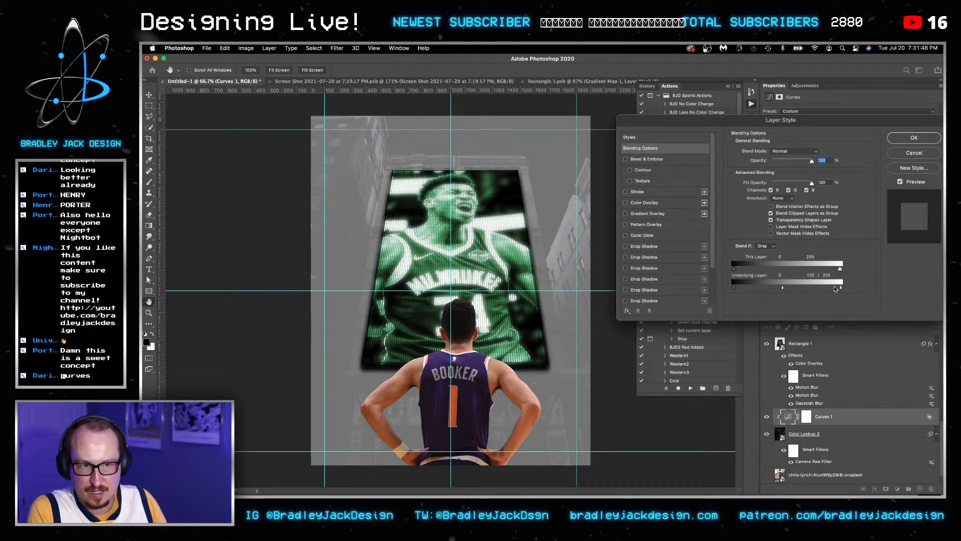
{"action": "left_click_drag", "start_coordinate": [764, 287], "coordinate": [787, 288]}
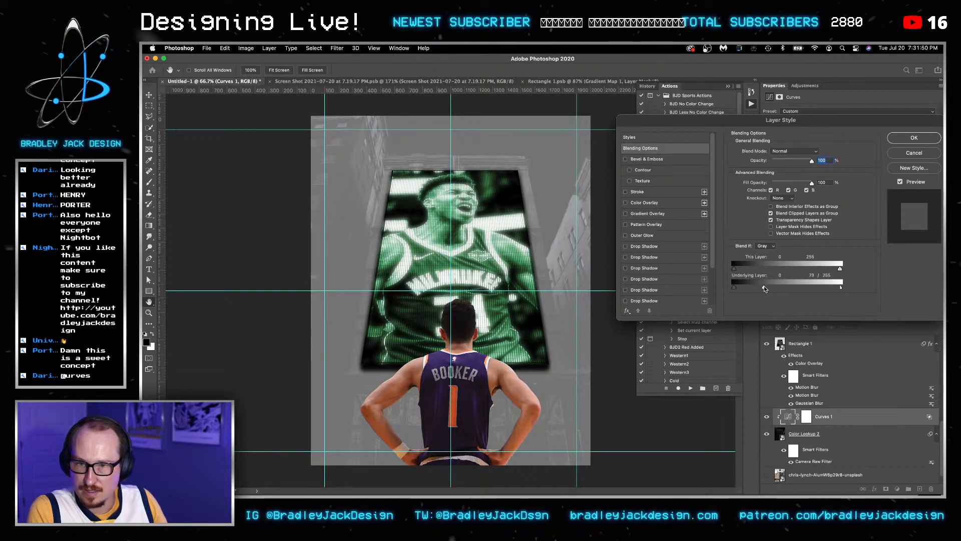
{"action": "key", "text": "Return"}
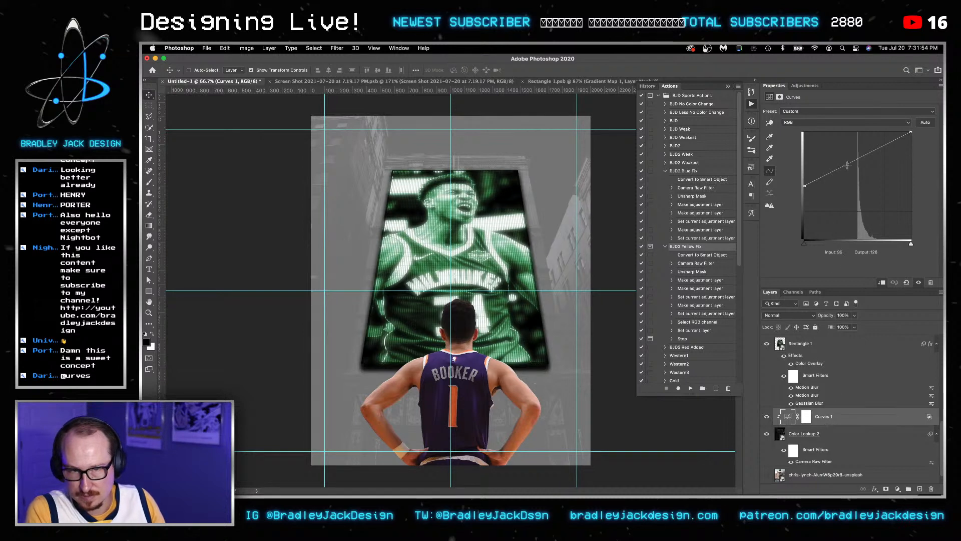
Raise the black point of Curves 1 in the Green channel to an output of about 86.
{"action": "left_click", "coordinate": [823, 123]}
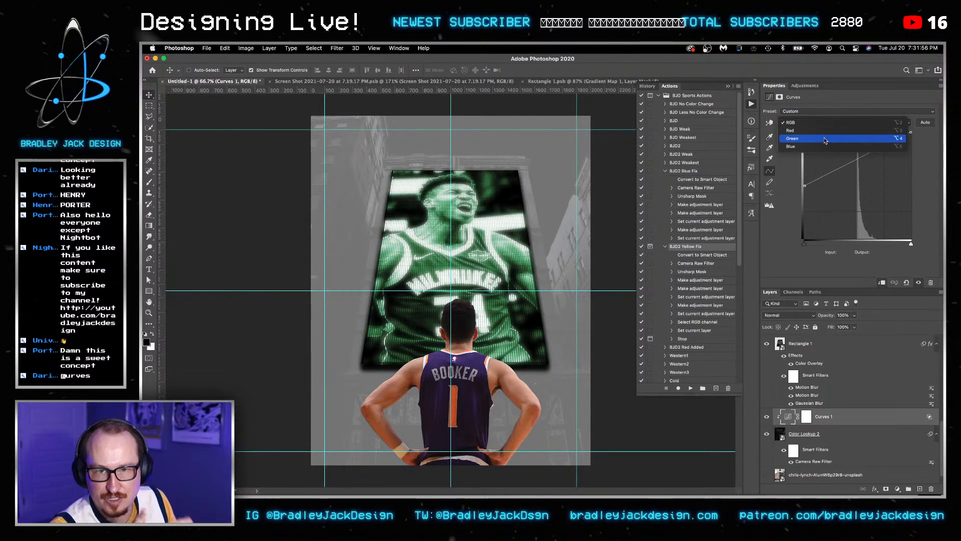
{"action": "left_click", "coordinate": [825, 140]}
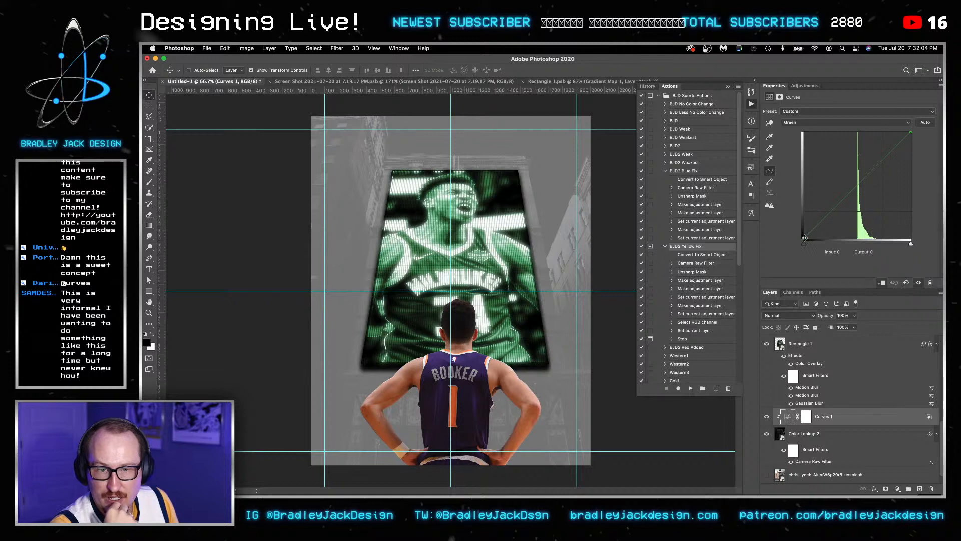
{"action": "left_click_drag", "start_coordinate": [804, 238], "coordinate": [793, 202]}
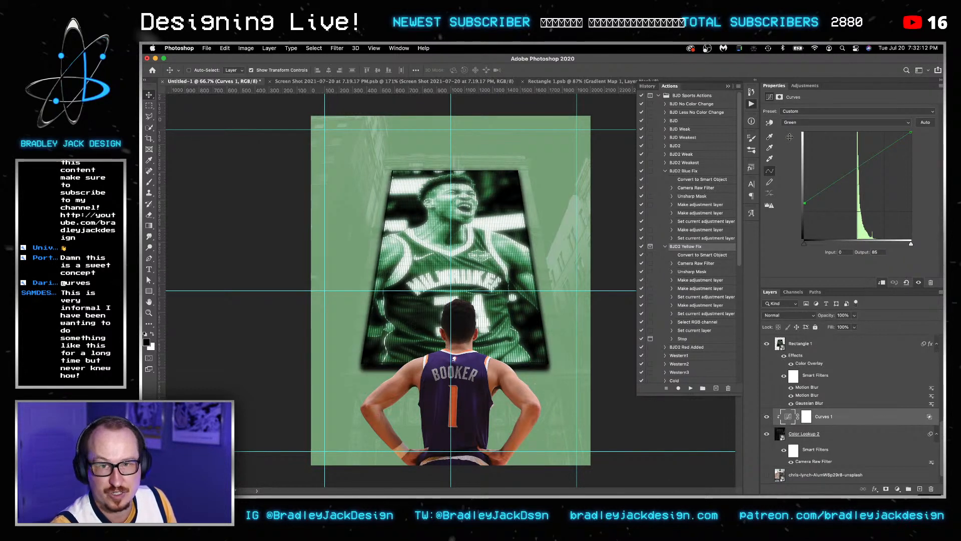
Move the Curves 1 black point inward to an input of about 38 in the Red channel and 33 in the Blue channel.
{"action": "left_click", "coordinate": [801, 122]}
{"action": "left_click", "coordinate": [801, 114]}
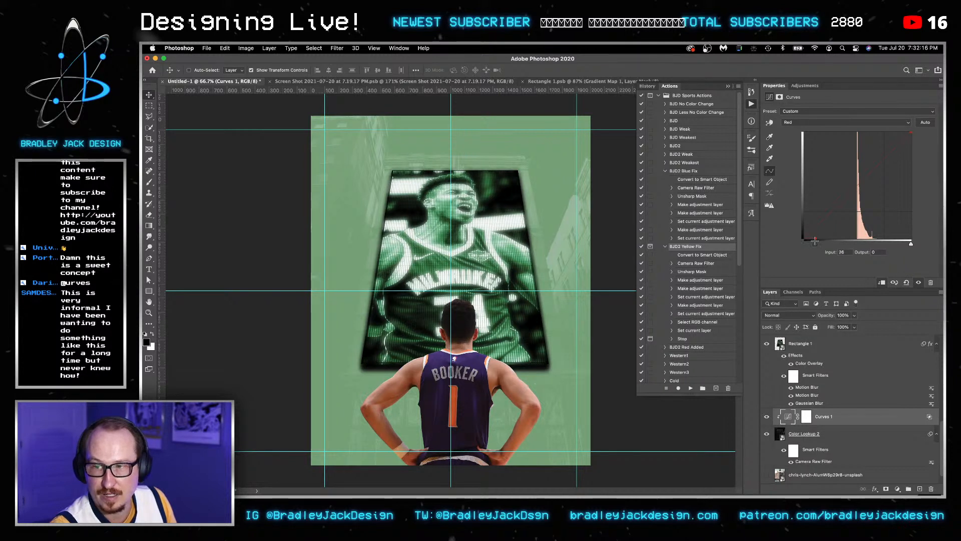
{"action": "left_click", "coordinate": [801, 122]}
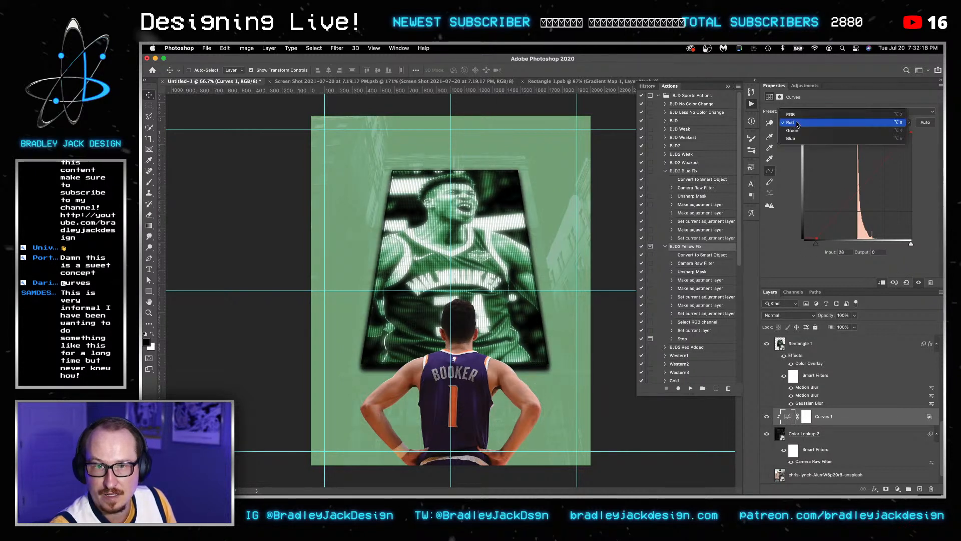
{"action": "left_click", "coordinate": [800, 139]}
{"action": "left_click_drag", "start_coordinate": [805, 237], "coordinate": [814, 241]}
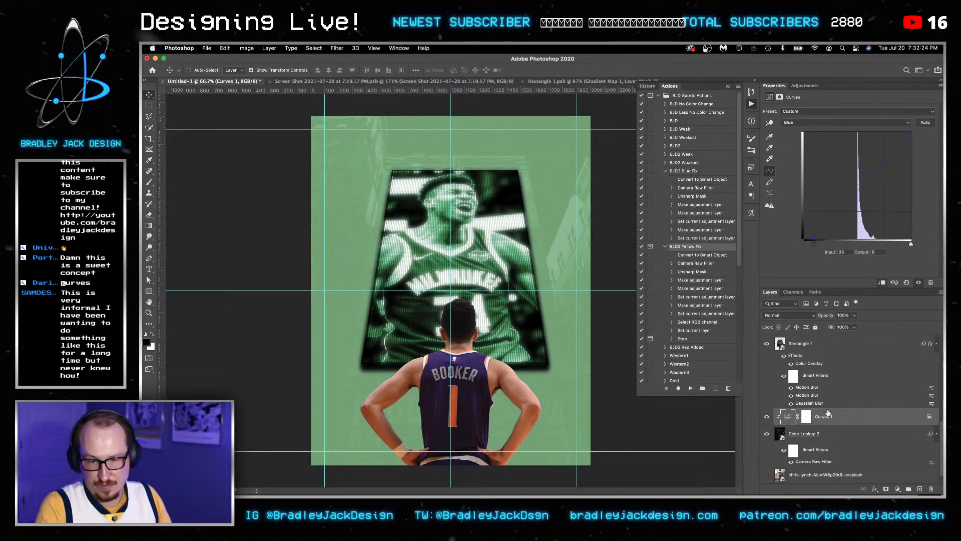
Split the Curves 1 Underlying Layer highlight slider in Blend If to 0/255 and lower the RGB black point to an output of about 86.
{"action": "double_click", "coordinate": [866, 414]}
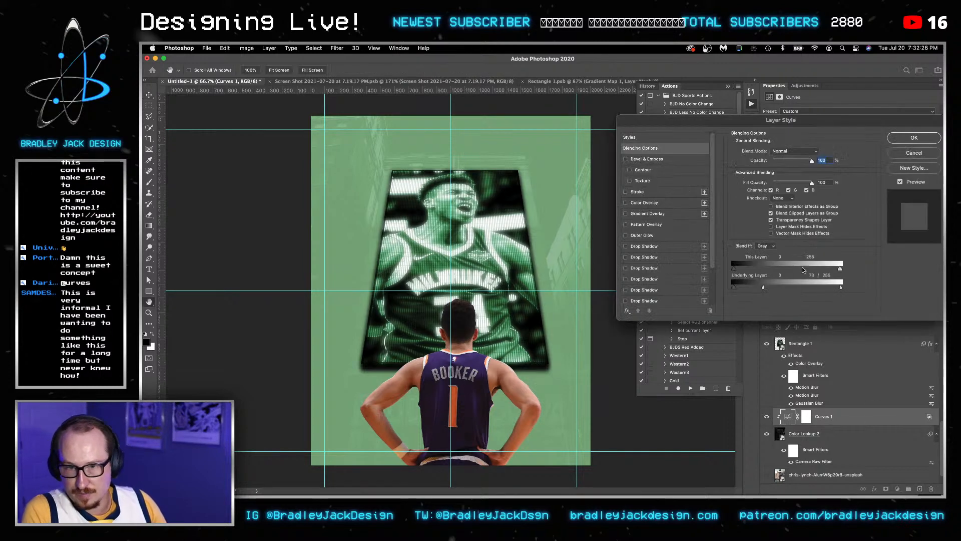
{"action": "left_click_drag", "start_coordinate": [810, 287], "coordinate": [779, 288]}
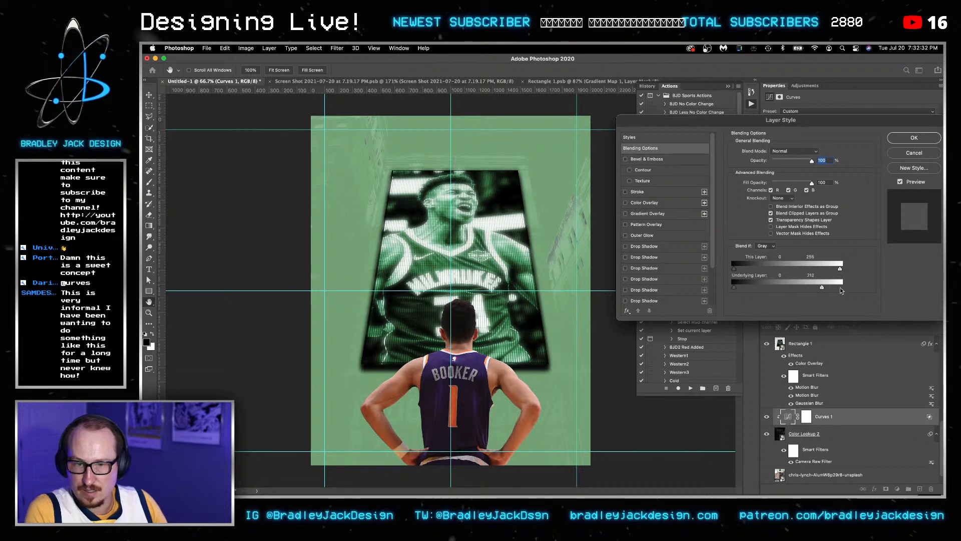
{"action": "left_click_drag", "start_coordinate": [842, 290], "coordinate": [903, 292]}
{"action": "left_click_drag", "start_coordinate": [840, 288], "coordinate": [750, 285]}
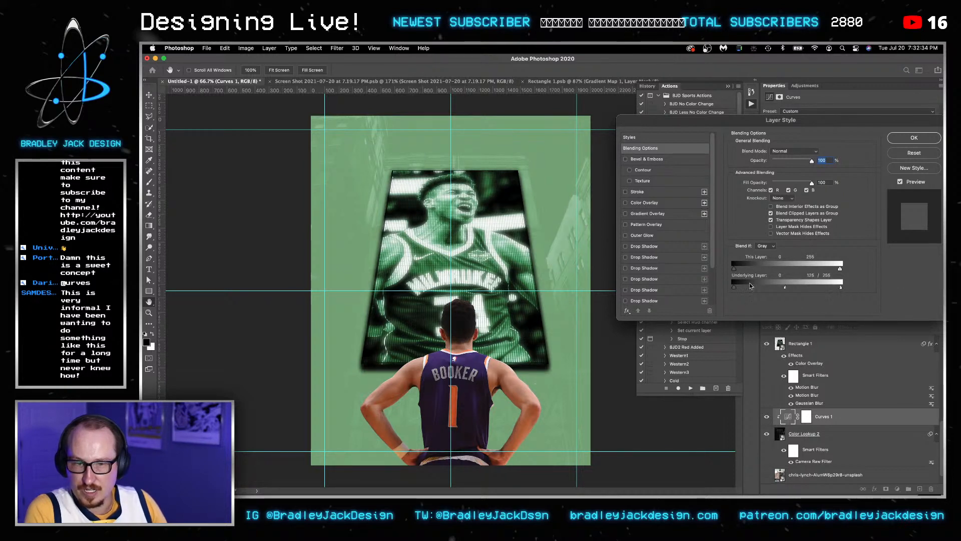
{"action": "key", "text": "Return"}
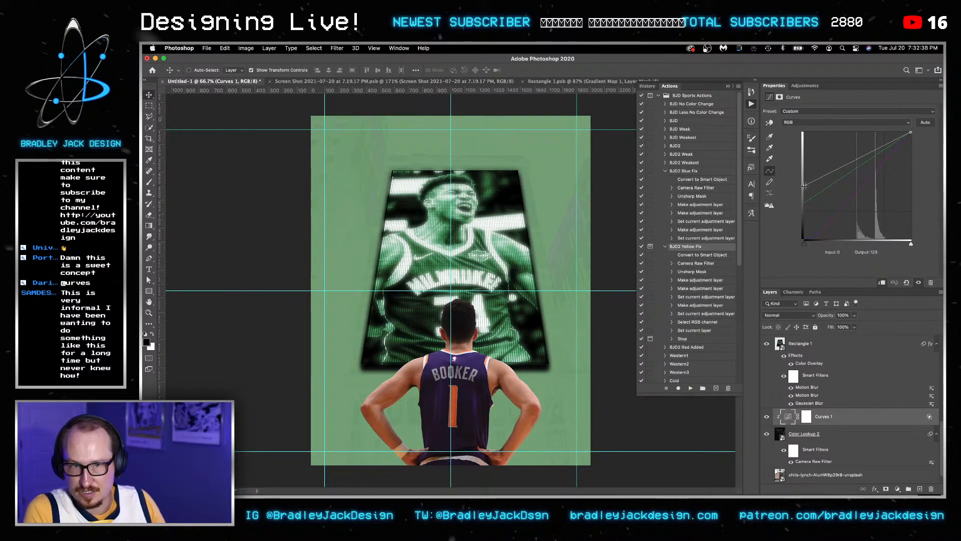
{"action": "left_click_drag", "start_coordinate": [804, 186], "coordinate": [778, 204]}
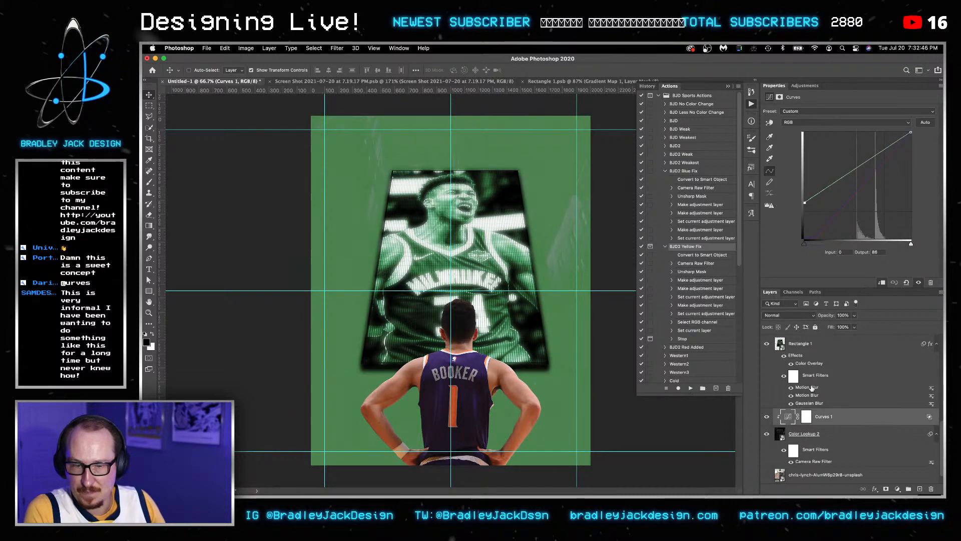
Invert the Curves 1 layer mask to black.
{"action": "left_click", "coordinate": [807, 415]}
{"action": "key", "text": "super+i"}
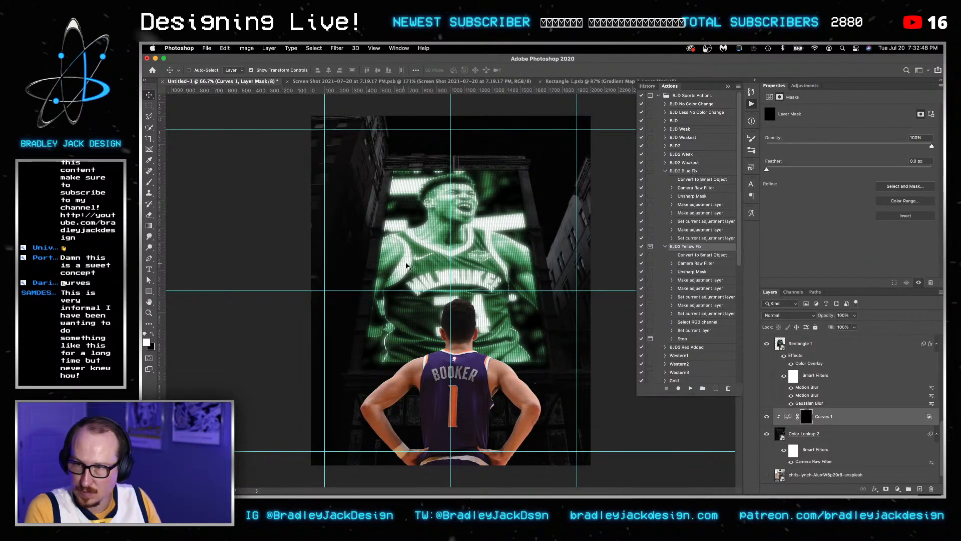
Choose the Polygonal Lasso tool and examine the building walls on both sides of the billboard up close.
{"action": "scroll", "coordinate": [400, 231], "scroll_direction": "up", "scroll_amount": 5}
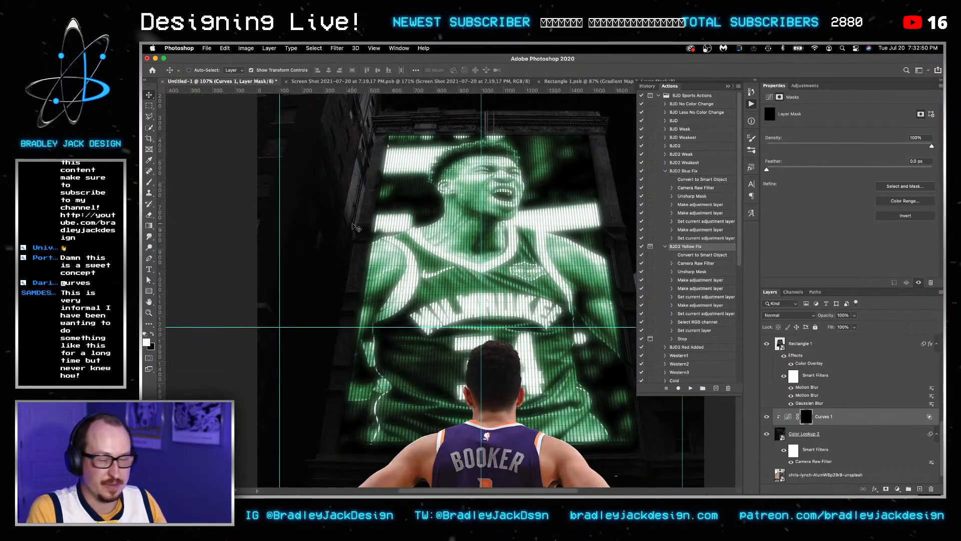
{"action": "left_click_drag", "start_coordinate": [375, 209], "coordinate": [443, 282]}
{"action": "left_click", "coordinate": [149, 117]}
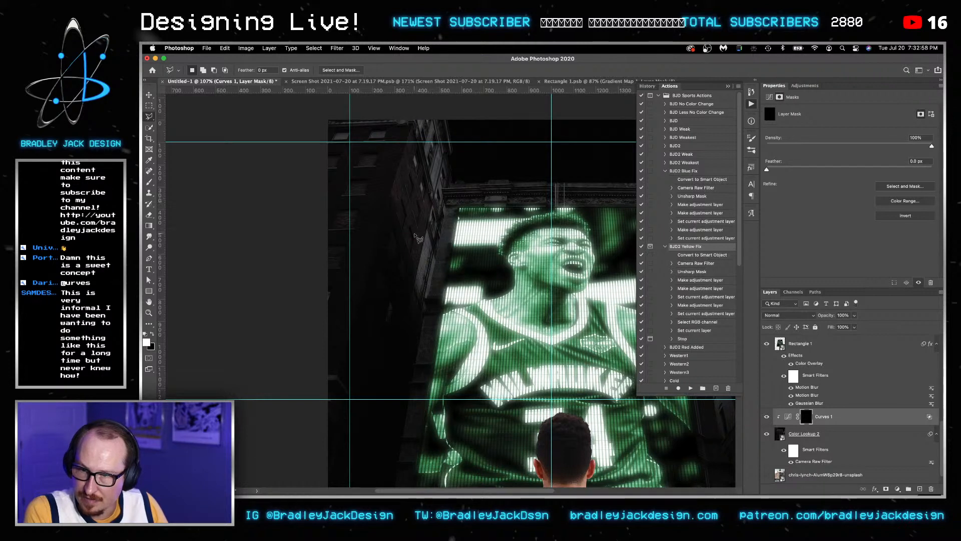
{"action": "left_click_drag", "start_coordinate": [429, 312], "coordinate": [280, 256]}
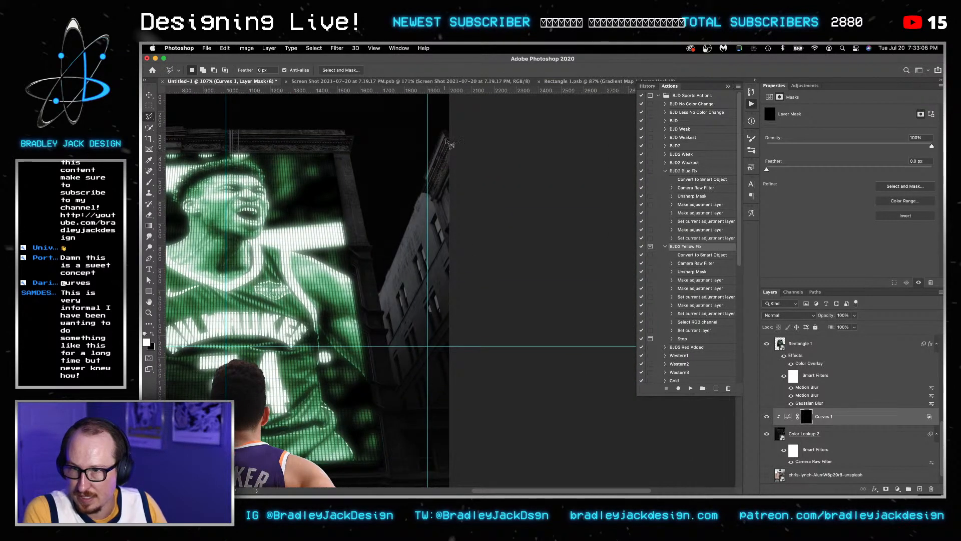
{"action": "left_click_drag", "start_coordinate": [423, 175], "coordinate": [552, 266]}
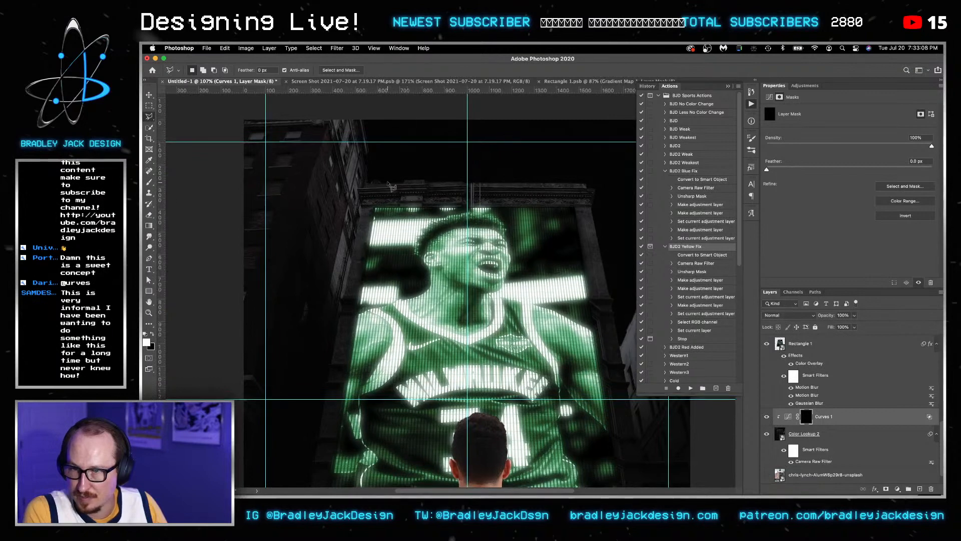
{"action": "left_click_drag", "start_coordinate": [386, 182], "coordinate": [410, 205]}
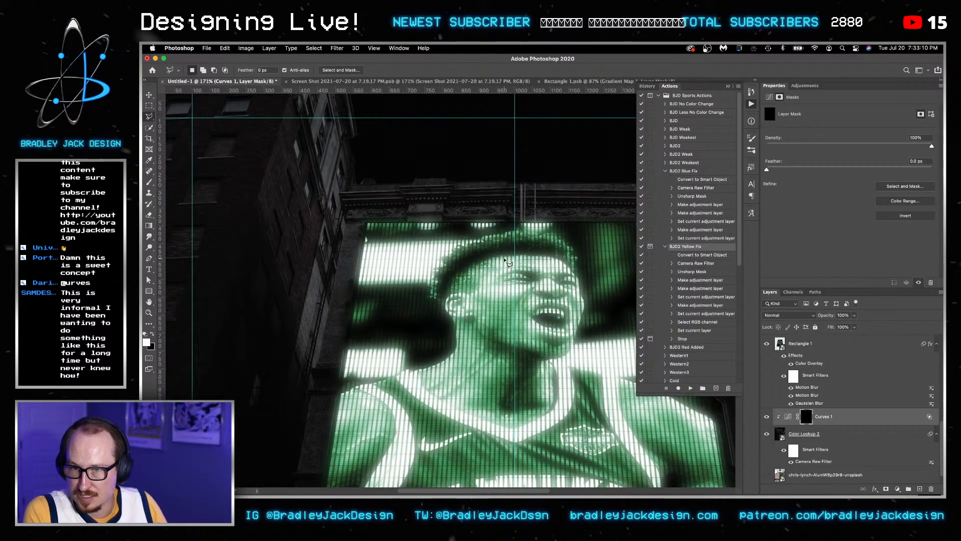
{"action": "key", "text": "super+minus"}
{"action": "key", "text": "super+minus"}
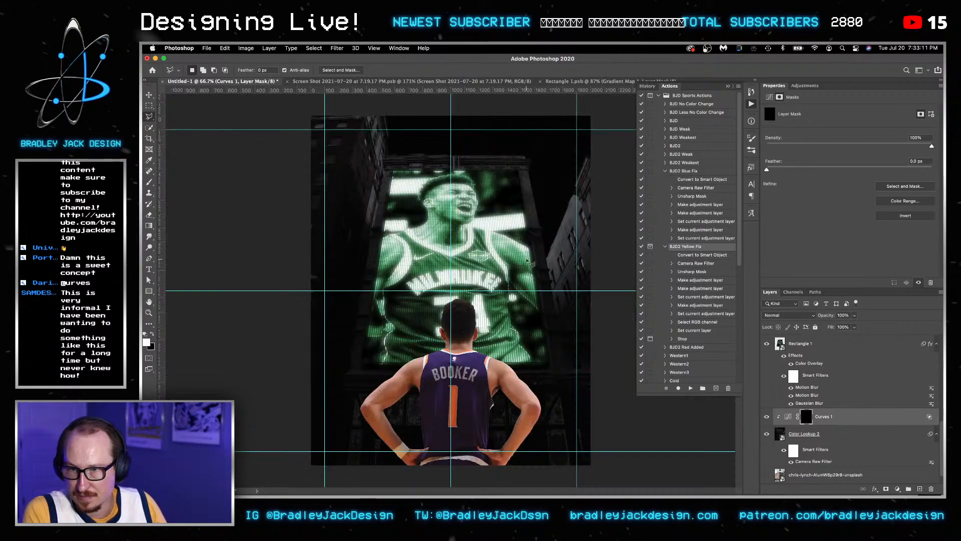
Return the Curves 1 Underlying Layer highlight slider in Blend If to 255 and split its shadow slider to 0/121.
{"action": "left_click", "coordinate": [789, 418]}
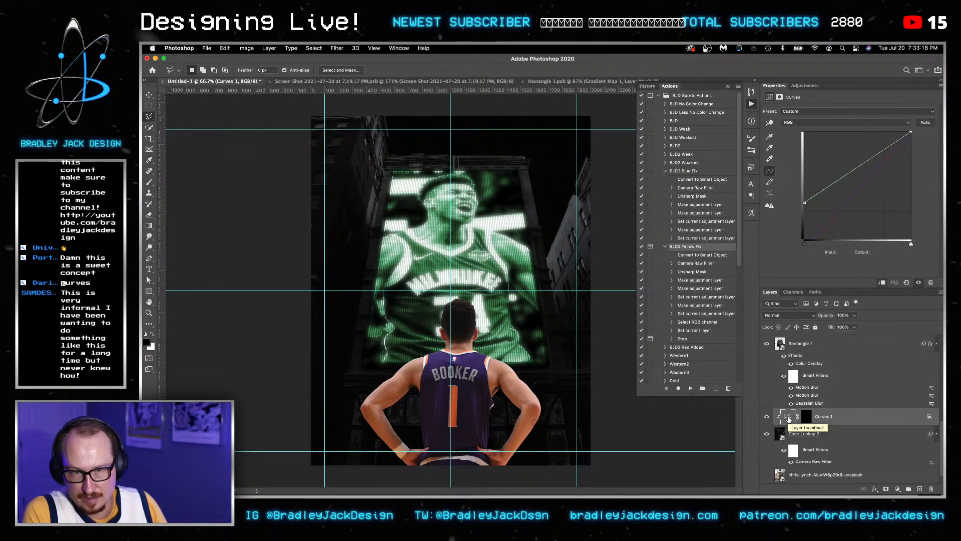
{"action": "double_click", "coordinate": [852, 419]}
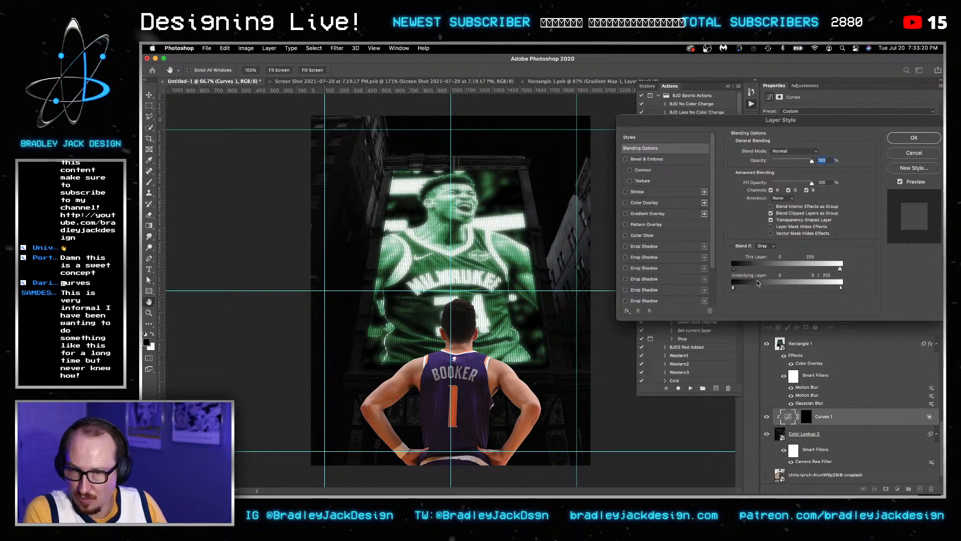
{"action": "left_click_drag", "start_coordinate": [733, 289], "coordinate": [781, 288]}
{"action": "left_click", "coordinate": [914, 137]}
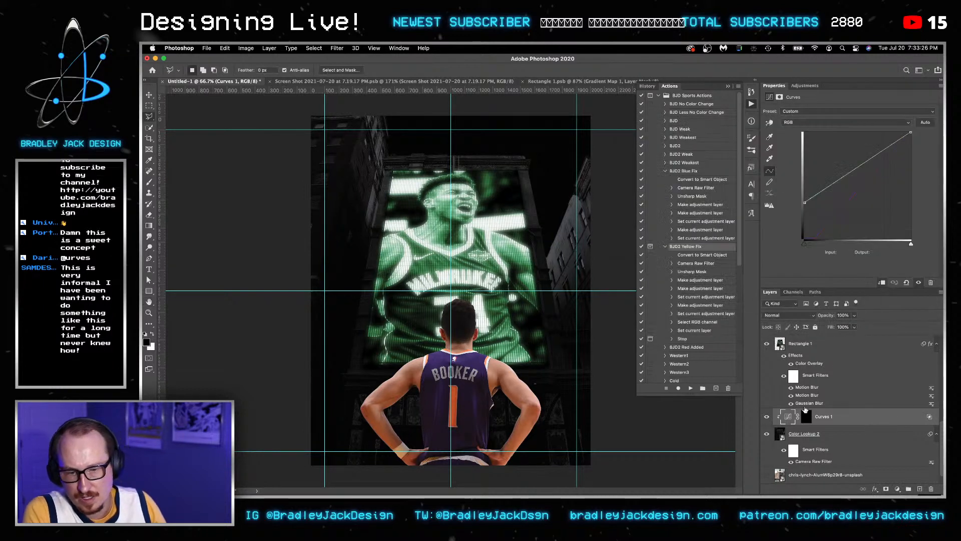
Invert the Curves 1 mask back to white and set the Underlying Layer shadow range in Blend If to about 31/121.
{"action": "left_click", "coordinate": [807, 416]}
{"action": "key", "text": "super+i"}
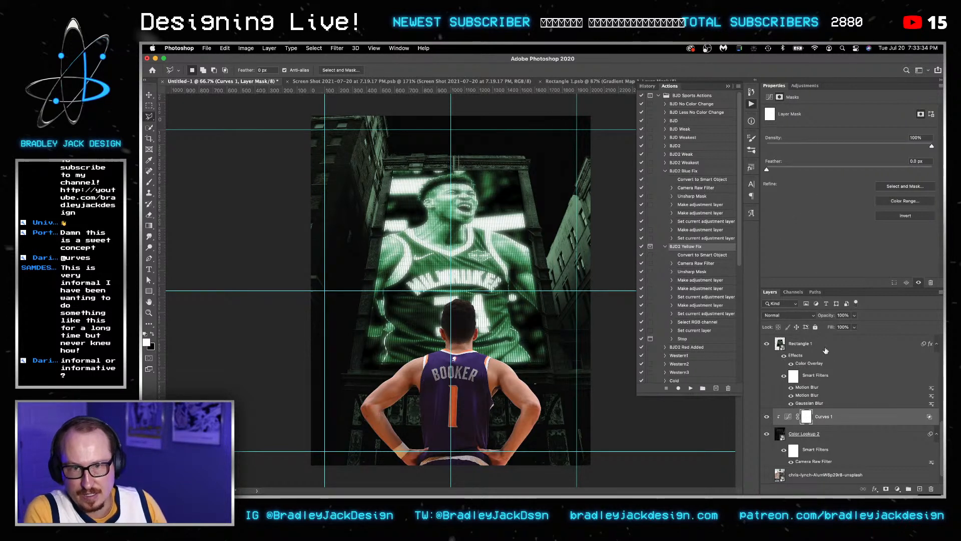
{"action": "double_click", "coordinate": [853, 417]}
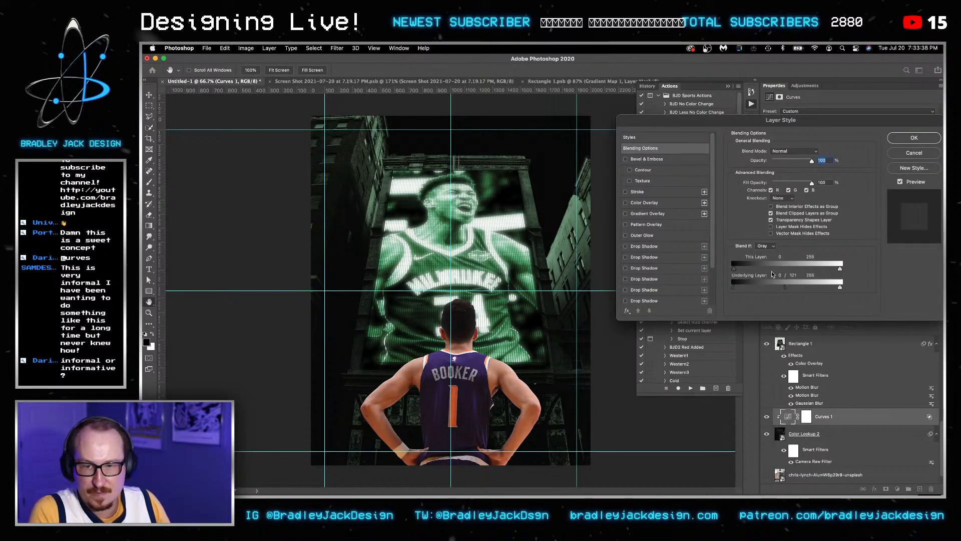
{"action": "mouse_move", "coordinate": [734, 289]}
{"action": "left_mouse_down"}
{"action": "mouse_move", "coordinate": [760, 290]}
{"action": "mouse_move", "coordinate": [750, 287]}
{"action": "left_mouse_up"}
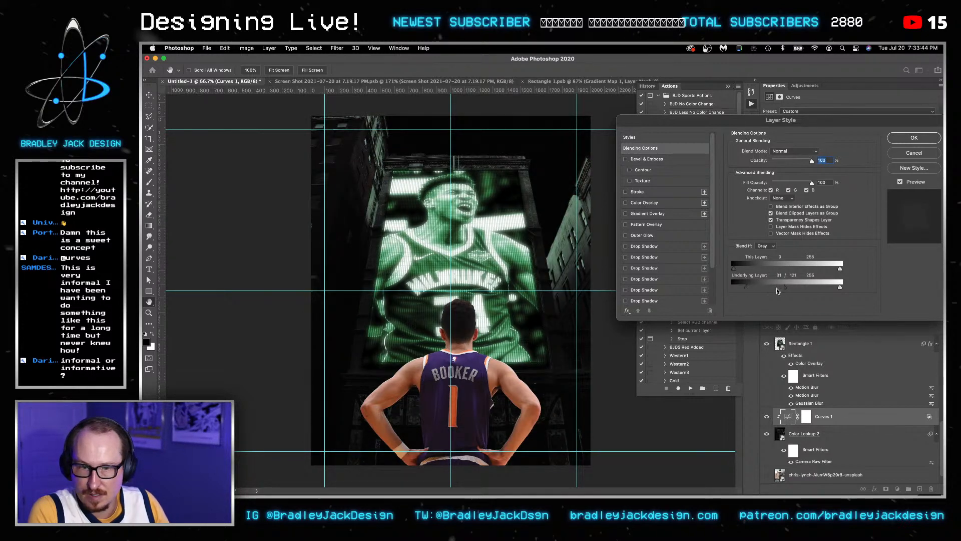
{"action": "key", "text": "Return"}
Draw a polygonal selection with a 20 px feather along the edge of the left building, with the Curves 1 mask active.
{"action": "left_click", "coordinate": [806, 416]}
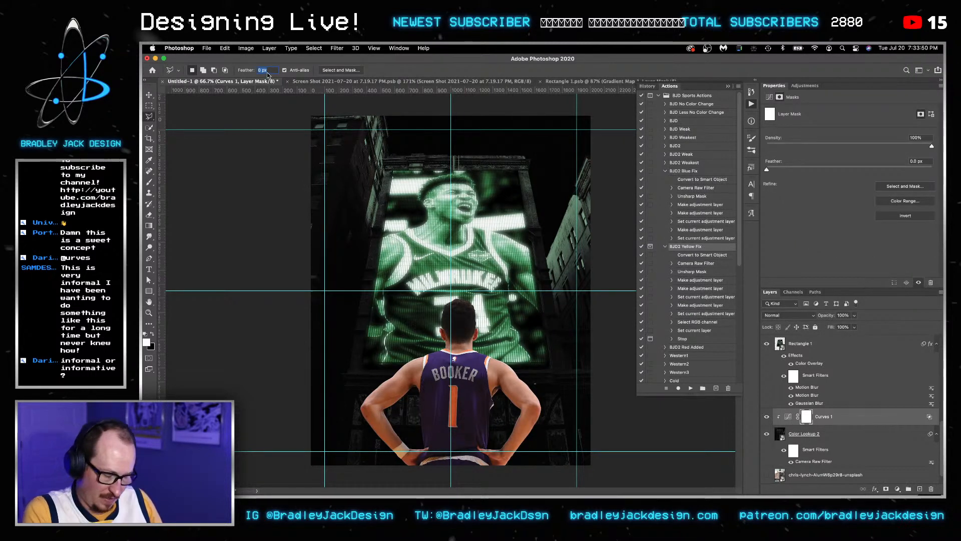
{"action": "type", "text": "20"}
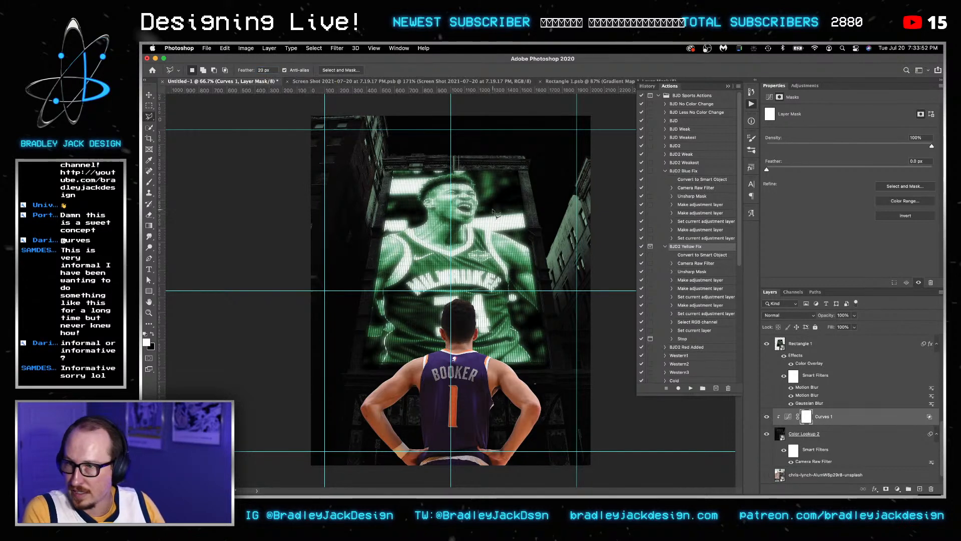
{"action": "left_click", "coordinate": [387, 136]}
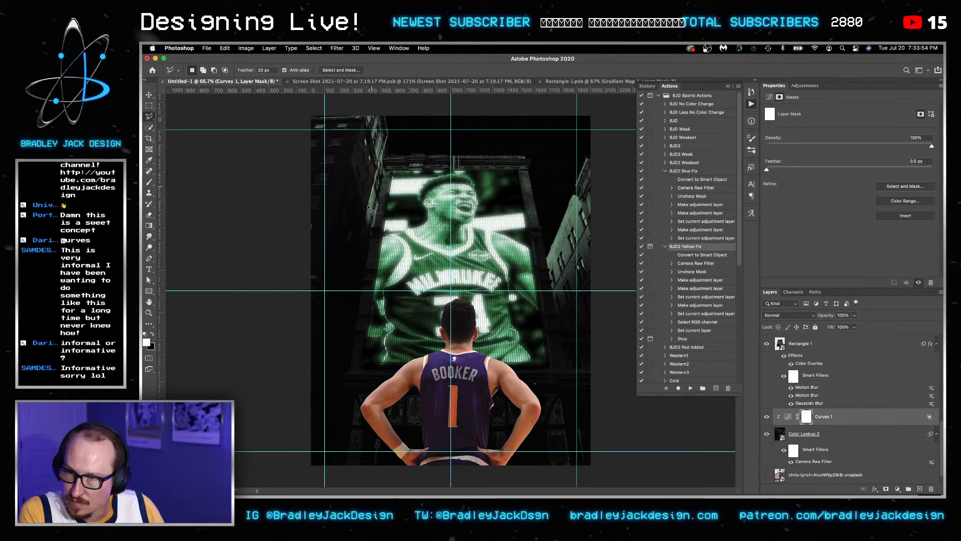
{"action": "left_click", "coordinate": [318, 418]}
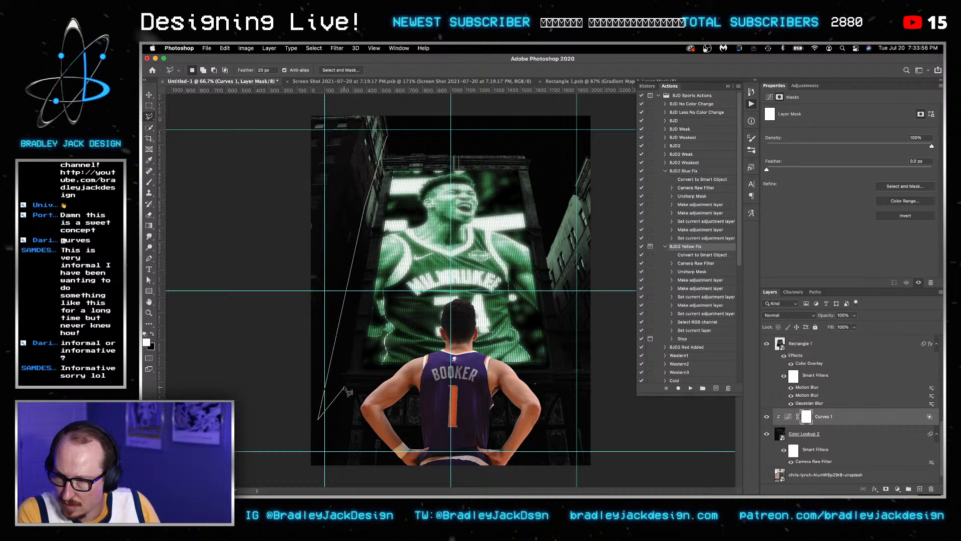
{"action": "left_click", "coordinate": [344, 385]}
{"action": "left_click", "coordinate": [335, 329]}
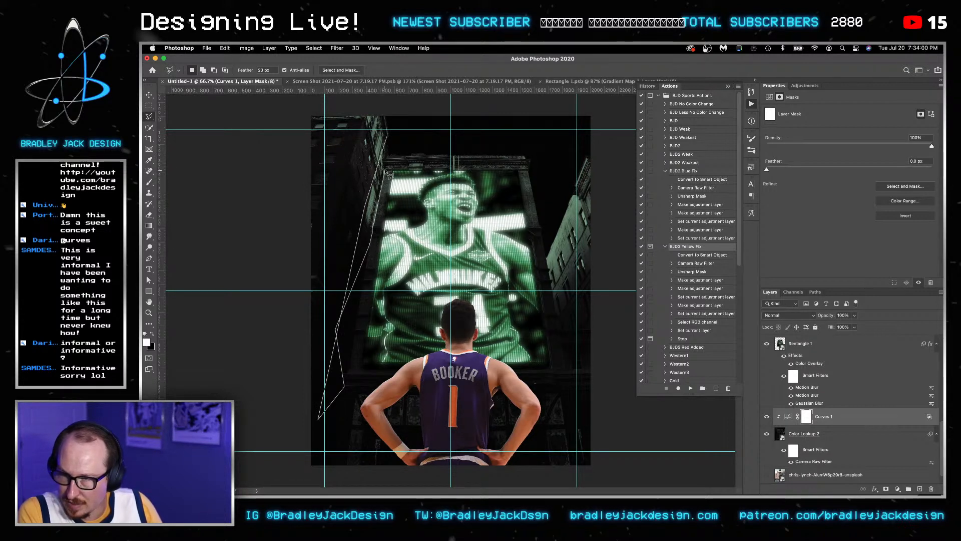
{"action": "key", "text": "Escape"}
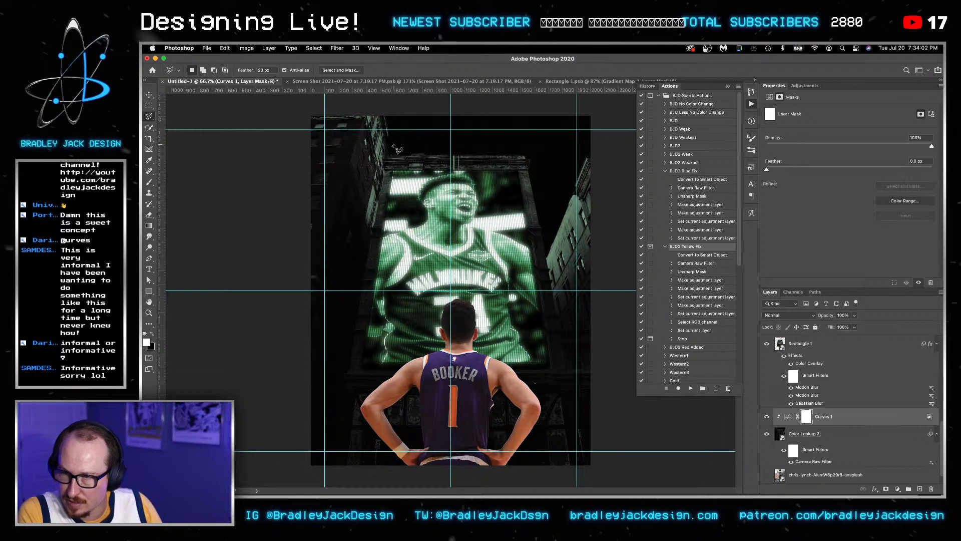
{"action": "left_click", "coordinate": [388, 141]}
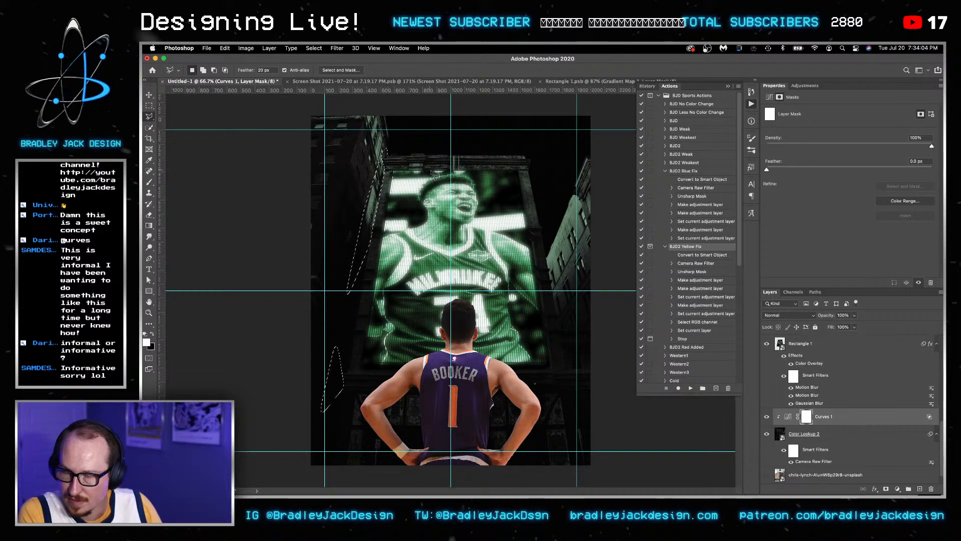
Brush black onto the Curves 1 mask along the selected edge of the left building, and clear the selection.
{"action": "key", "text": "b"}
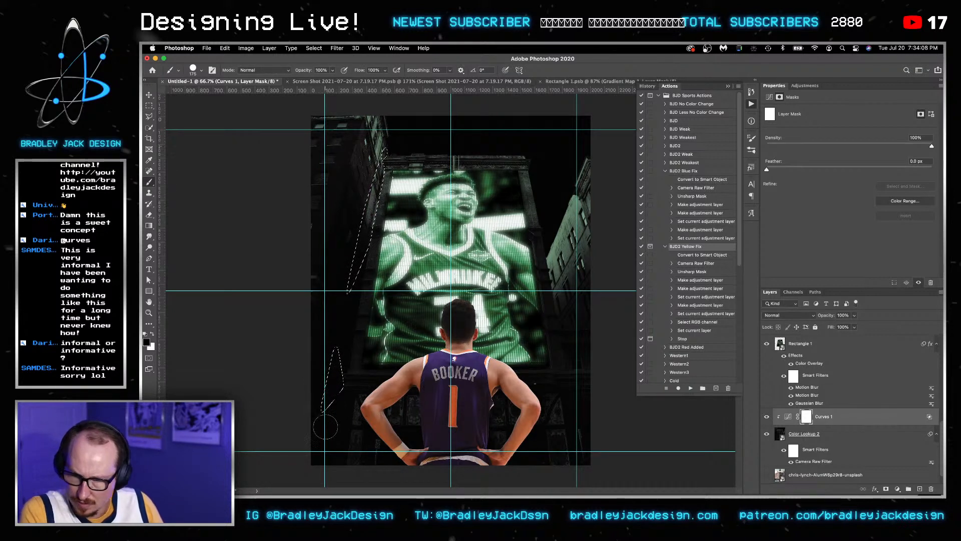
{"action": "key", "text": "x"}
{"action": "key", "text": "super+d"}
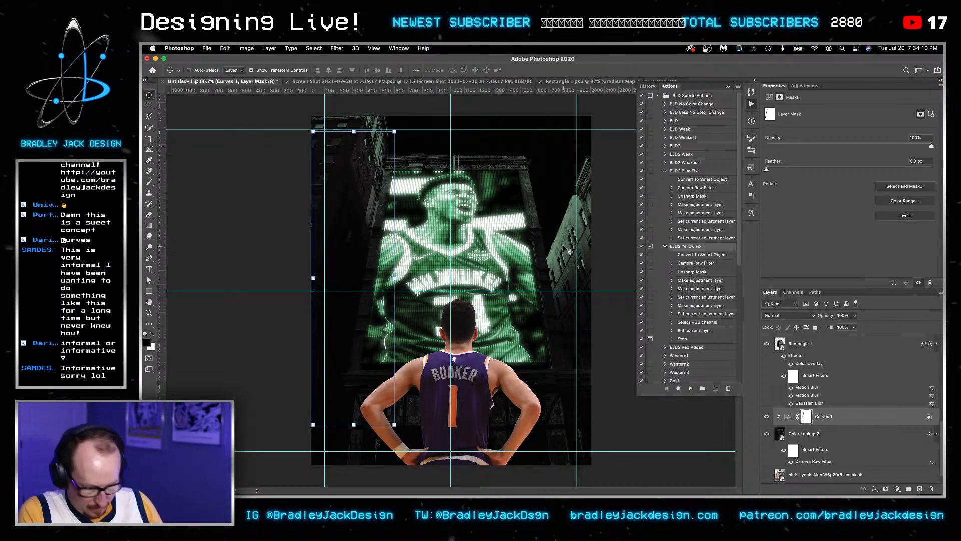
Undo the first brush stroke and paint the right building black on the Curves 1 mask with a soft 200 px brush.
{"action": "key", "text": "bracketleft"}
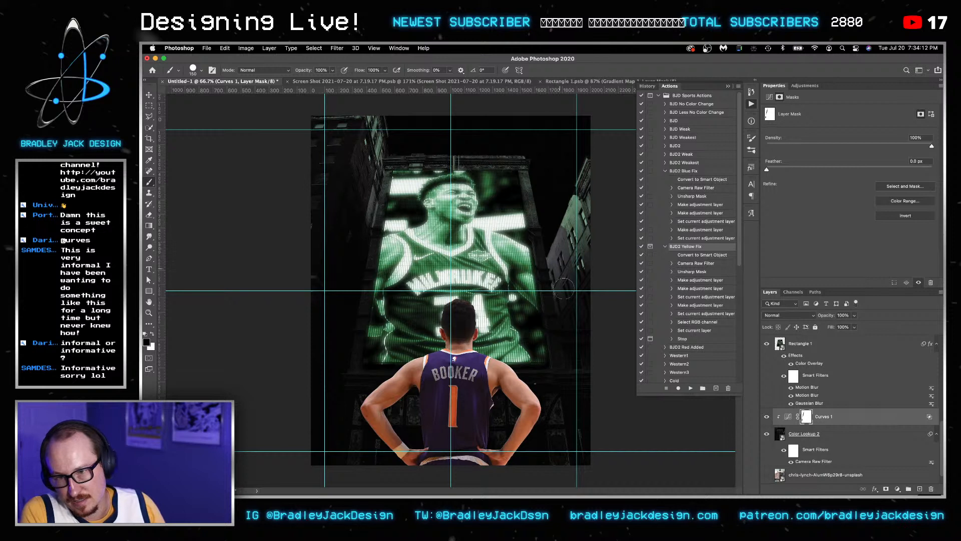
{"action": "key", "text": "super+z"}
{"action": "left_click_drag", "start_coordinate": [567, 262], "coordinate": [559, 101]}
{"action": "left_click", "coordinate": [562, 198]}
{"action": "left_click_drag", "start_coordinate": [563, 198], "coordinate": [574, 261]}
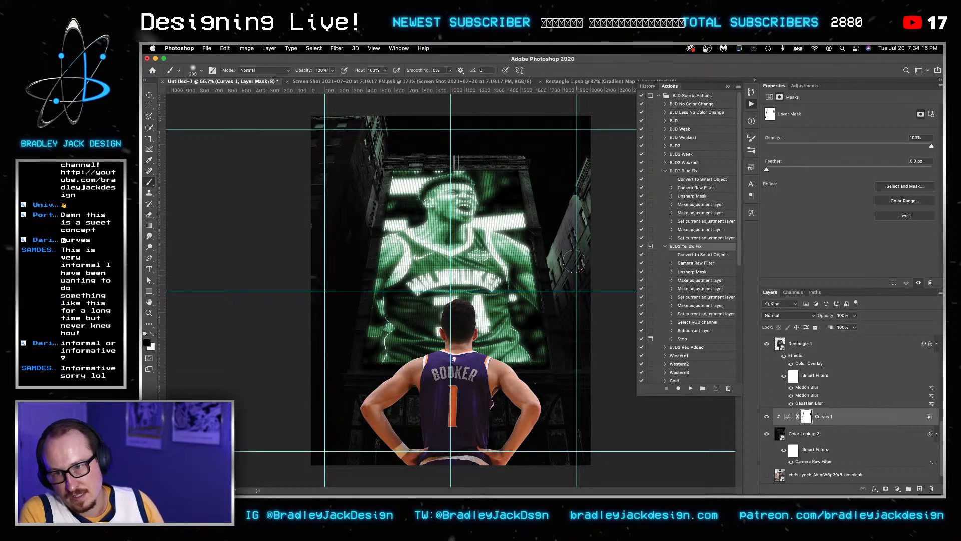
{"action": "mouse_move", "coordinate": [565, 296]}
{"action": "left_mouse_down"}
{"action": "mouse_move", "coordinate": [561, 261]}
{"action": "mouse_move", "coordinate": [583, 220]}
{"action": "left_mouse_up"}
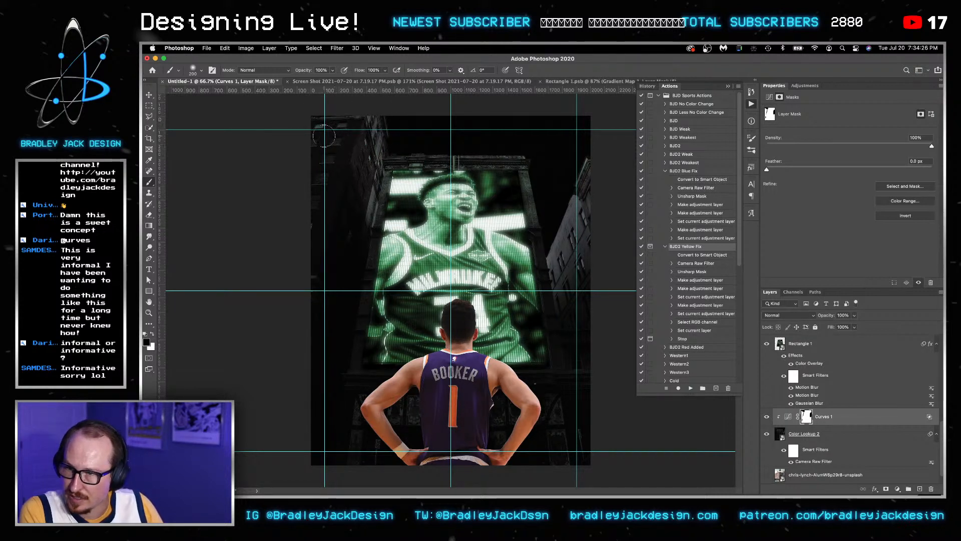
Duplicate the Curves 1 layer and clip the copy to Color Lookup 2.
{"action": "key", "text": "x"}
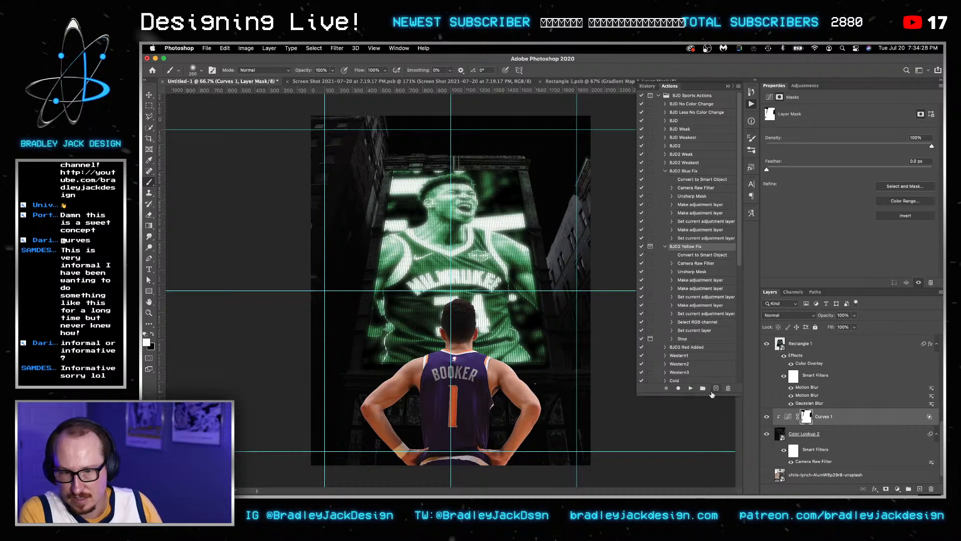
{"action": "key", "text": "super+j"}
{"action": "left_click", "coordinate": [817, 423], "text": "alt"}
{"action": "key", "text": "v"}
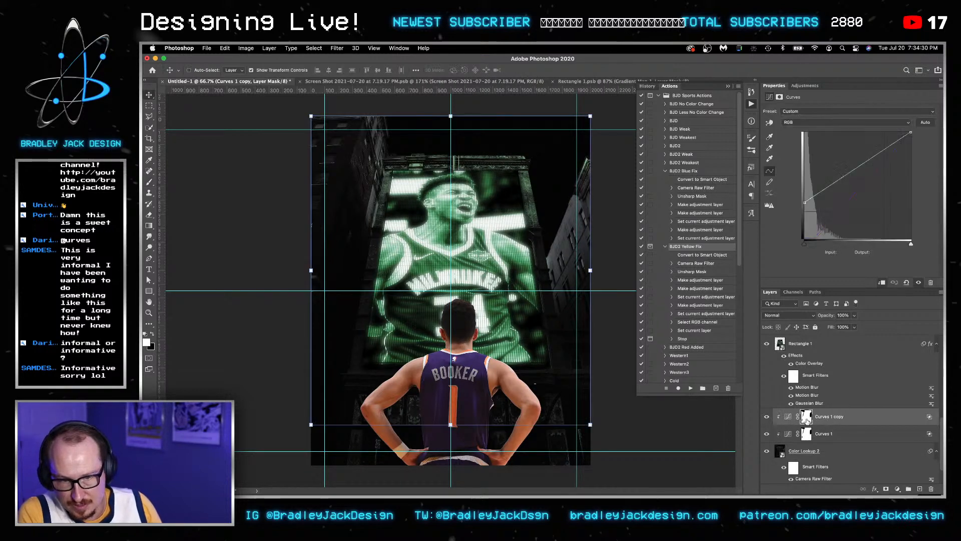
Delete the Curves 1 copy layer's mask and set its underlying-layer Blend If shadow range to 0 / 121.
{"action": "right_click", "coordinate": [802, 418]}
{"action": "left_click", "coordinate": [812, 421]}
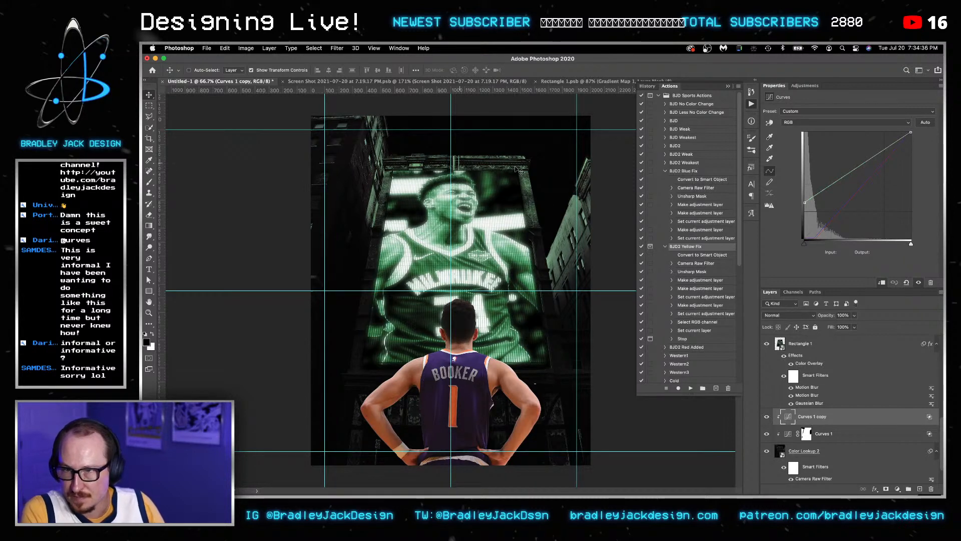
{"action": "double_click", "coordinate": [843, 420]}
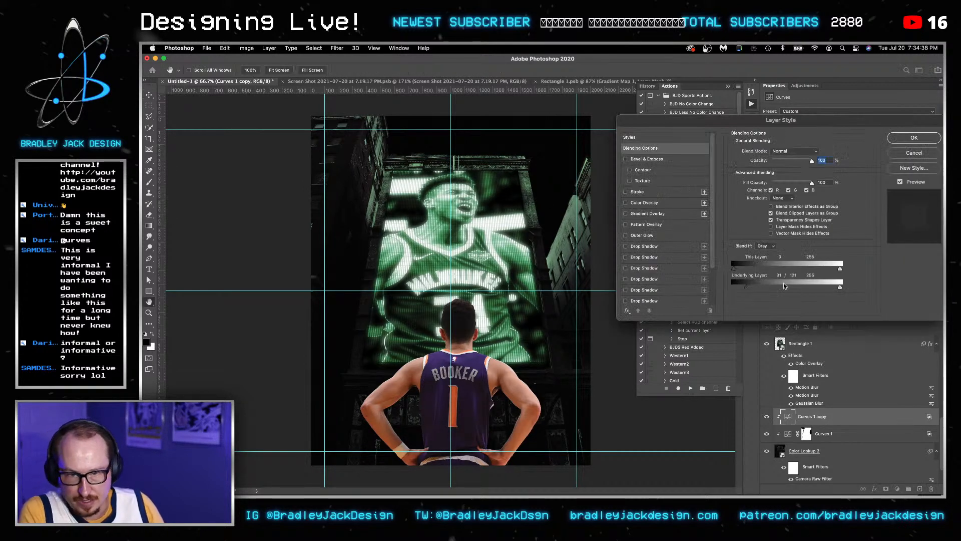
{"action": "left_click_drag", "start_coordinate": [734, 289], "coordinate": [714, 288]}
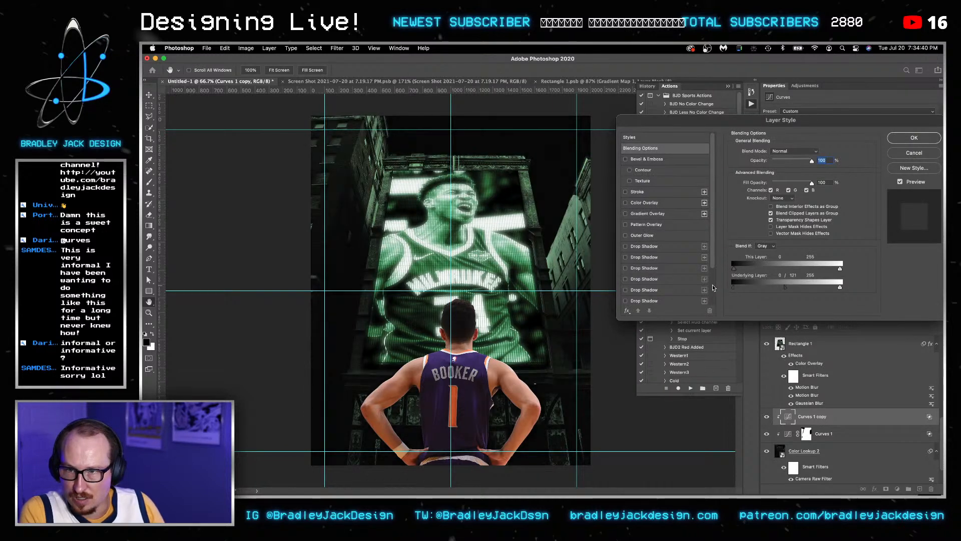
{"action": "key", "text": "Return"}
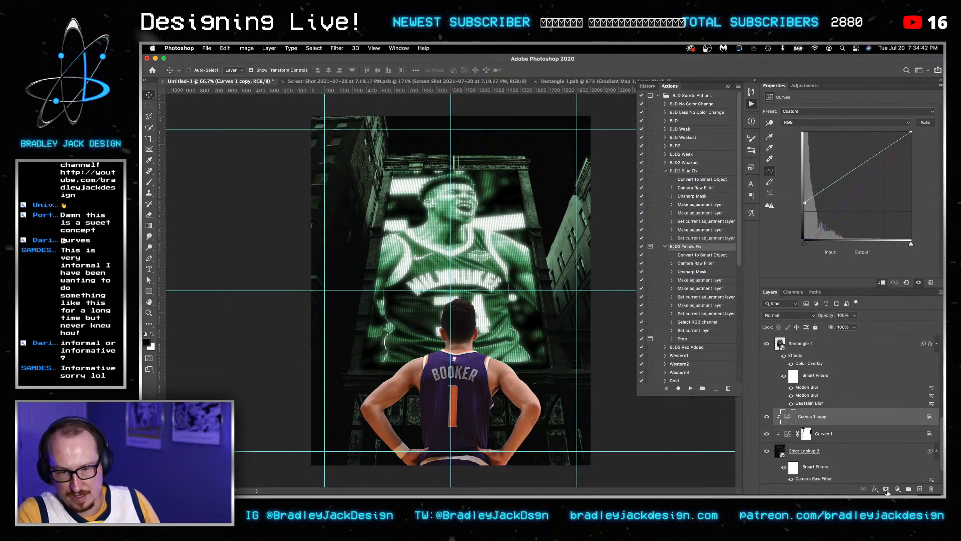
Add a black mask to Curves 1 copy and set up a 175 px brush for painting on it.
{"action": "left_click", "coordinate": [886, 488], "text": "alt"}
{"action": "key", "text": "b"}
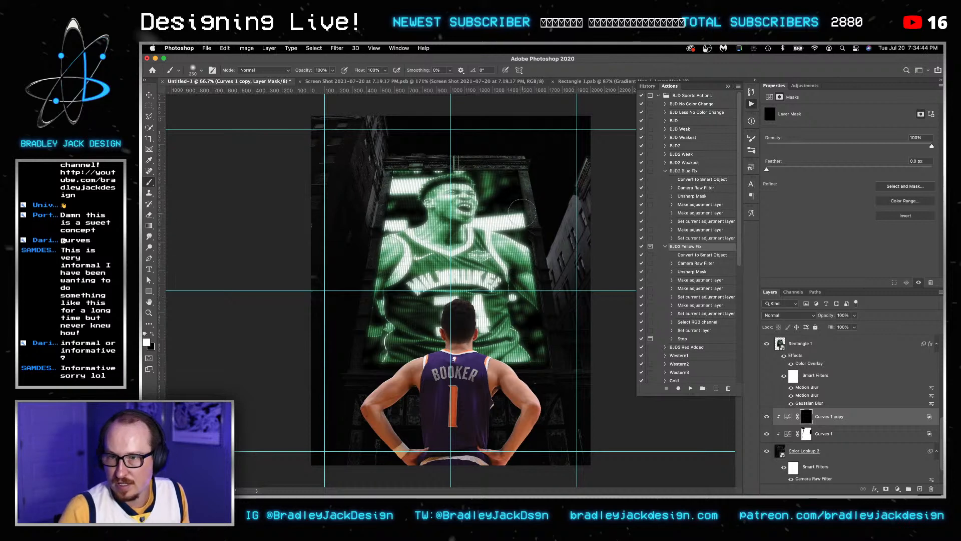
{"action": "scroll", "coordinate": [530, 208], "scroll_direction": "up", "scroll_amount": 5}
{"action": "key", "text": "bracketleft"}
{"action": "key", "text": "bracketleft"}
{"action": "left_click_drag", "start_coordinate": [521, 194], "coordinate": [511, 157]}
{"action": "key", "text": "super+z"}
{"action": "key", "text": "super+z"}
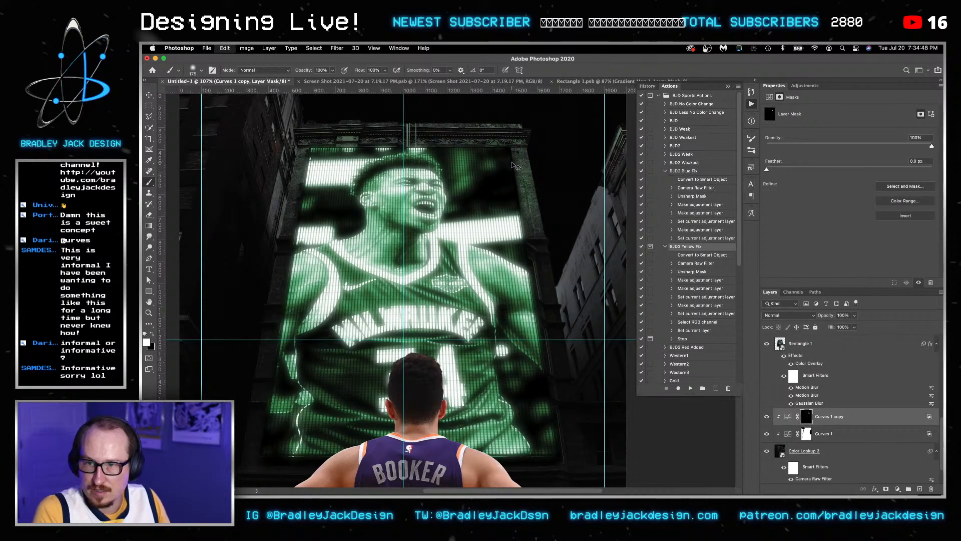
Paint white on the Curves 1 copy mask along the billboard's right side with a 250 px brush at 20% opacity.
{"action": "key", "text": "2"}
{"action": "key", "text": "bracketright"}
{"action": "key", "text": "bracketright"}
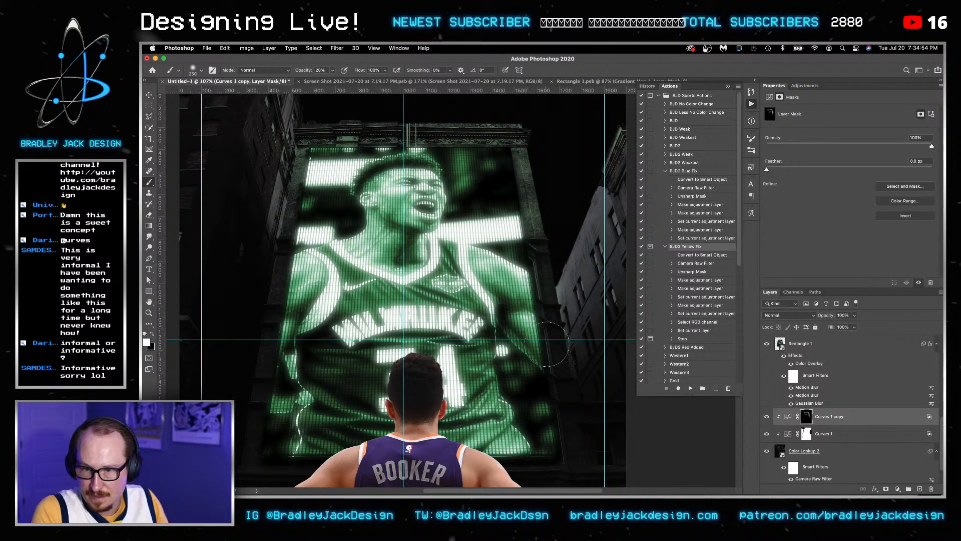
{"action": "left_click_drag", "start_coordinate": [545, 366], "coordinate": [515, 242]}
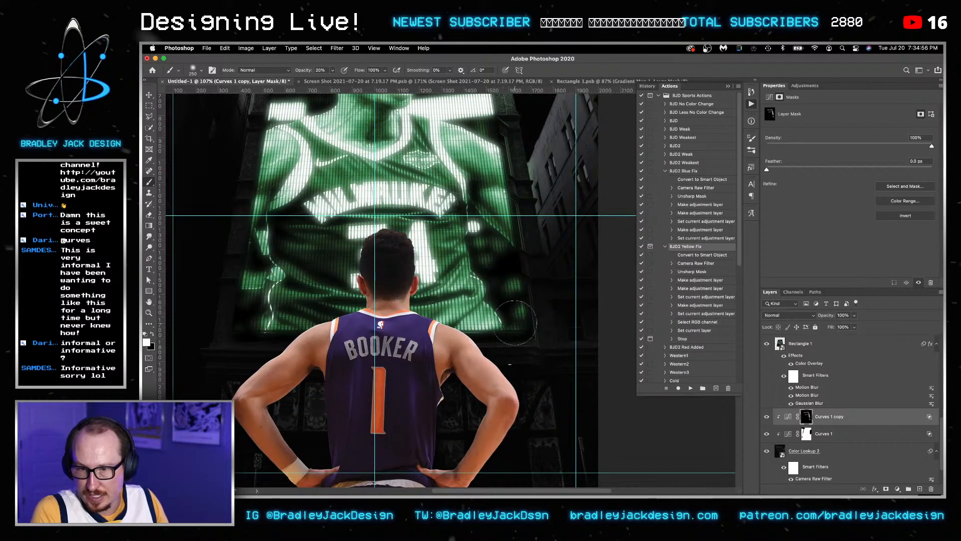
{"action": "mouse_move", "coordinate": [553, 405]}
{"action": "left_mouse_down"}
{"action": "mouse_move", "coordinate": [562, 258]}
{"action": "mouse_move", "coordinate": [572, 279]}
{"action": "left_mouse_up"}
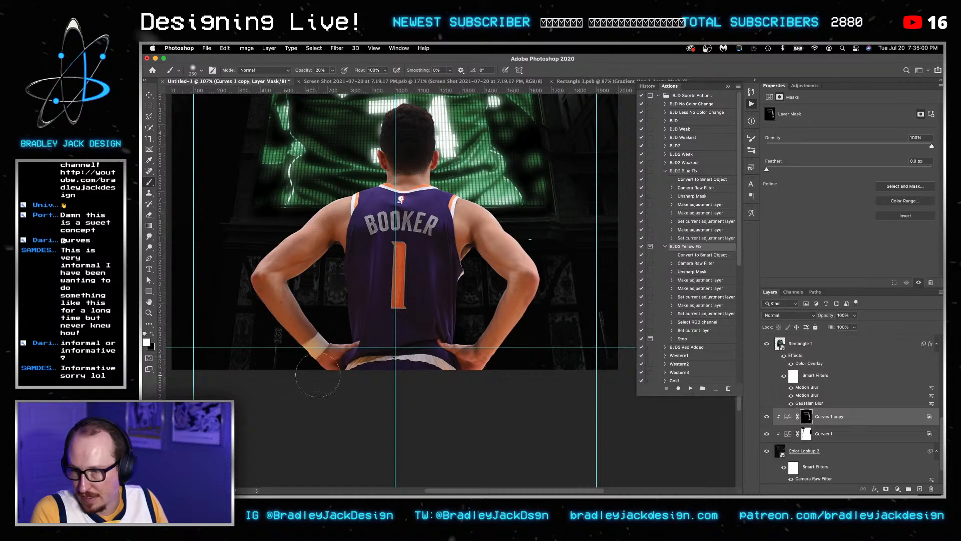
Paint white on the Curves 1 copy mask up the billboard's left side with the 250 px brush at 20% opacity.
{"action": "left_click_drag", "start_coordinate": [309, 275], "coordinate": [400, 367]}
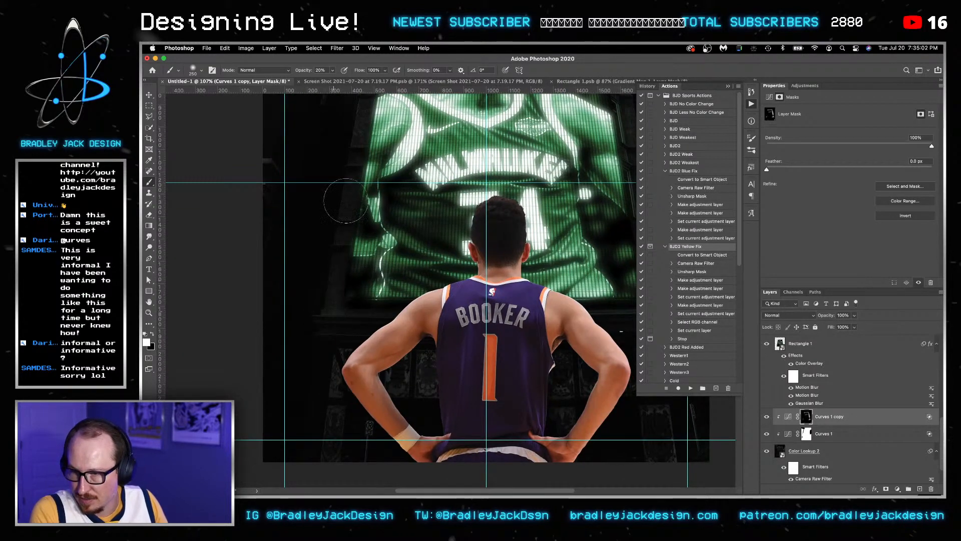
{"action": "mouse_move", "coordinate": [346, 201]}
{"action": "left_mouse_down"}
{"action": "mouse_move", "coordinate": [355, 185]}
{"action": "mouse_move", "coordinate": [357, 298]}
{"action": "left_mouse_up"}
{"action": "left_click_drag", "start_coordinate": [381, 193], "coordinate": [382, 189]}
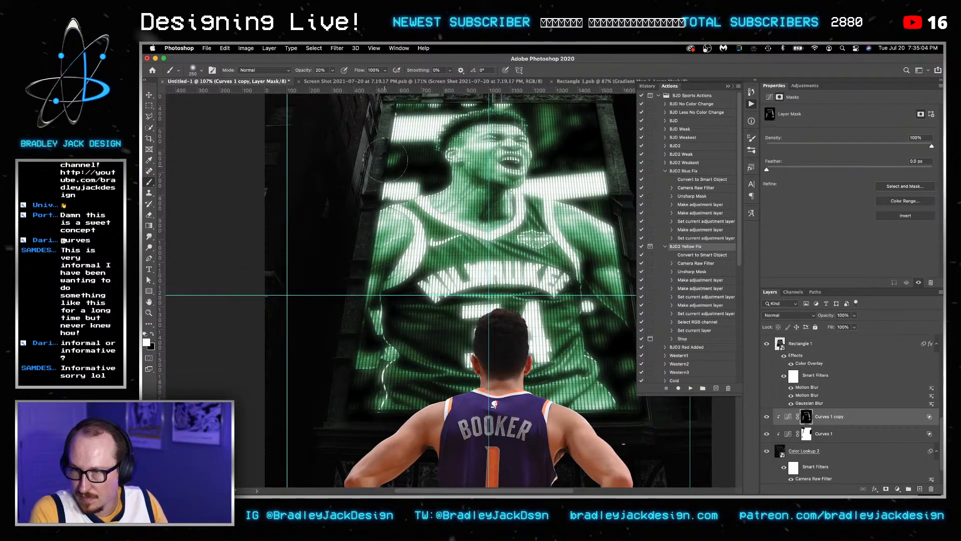
{"action": "left_click_drag", "start_coordinate": [390, 104], "coordinate": [388, 181]}
Reduce the brush to 100 px and reveal the upper part of the left building on the Curves 1 copy mask.
{"action": "key", "text": "bracketleft"}
{"action": "key", "text": "bracketleft"}
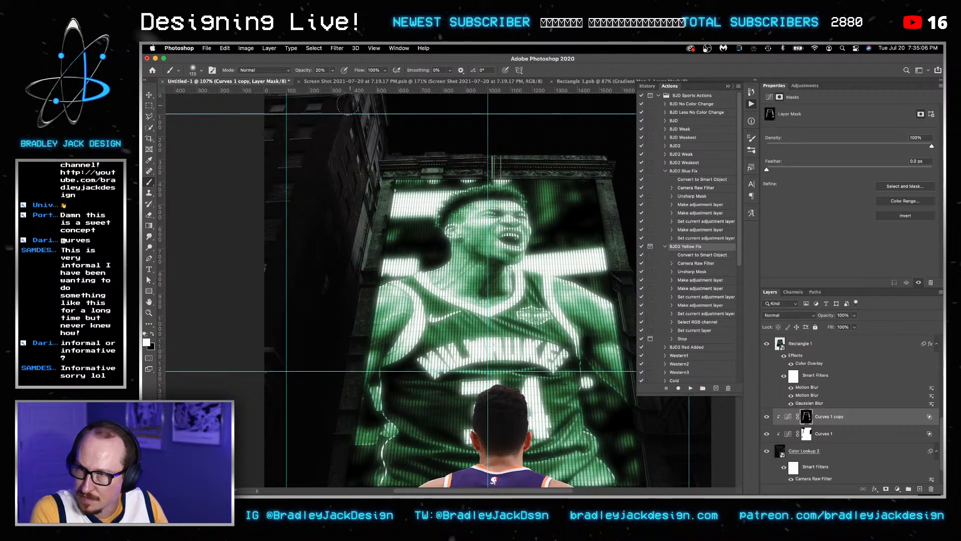
{"action": "key", "text": "bracketleft"}
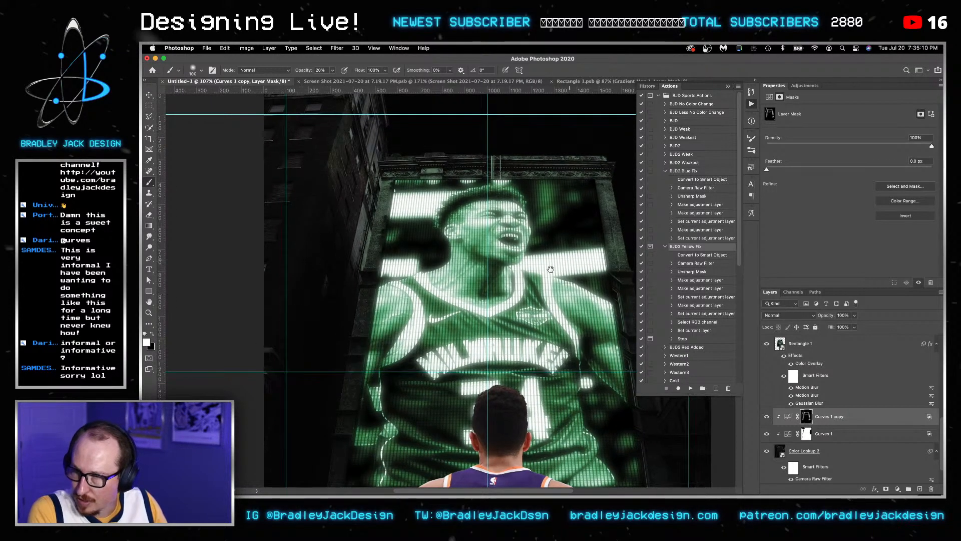
Enlarge the brush to 250 px while painting the right building's face white on the Curves 1 copy mask.
{"action": "left_click_drag", "start_coordinate": [657, 223], "coordinate": [469, 269]}
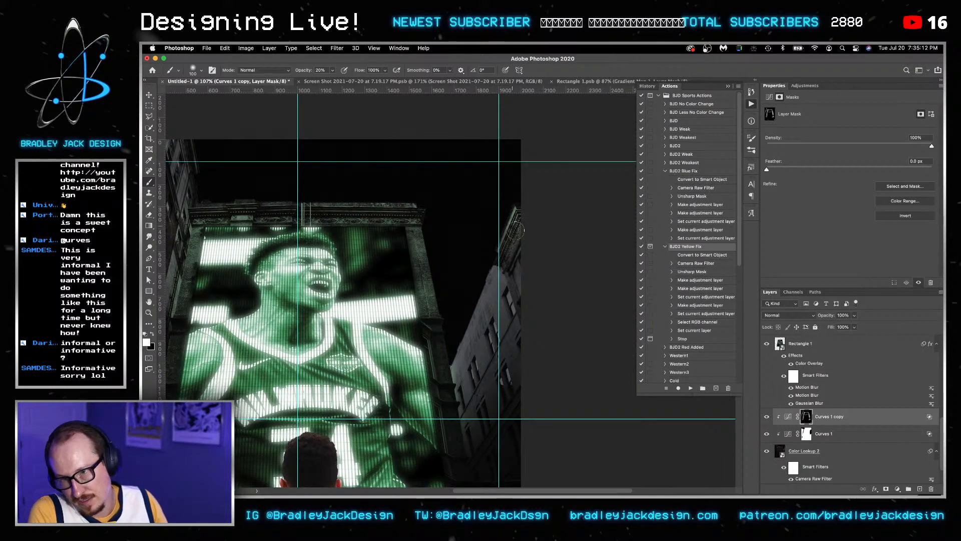
{"action": "key", "text": "]"}
{"action": "key", "text": "]"}
{"action": "key", "text": "]"}
{"action": "key", "text": "]"}
{"action": "key", "text": "]"}
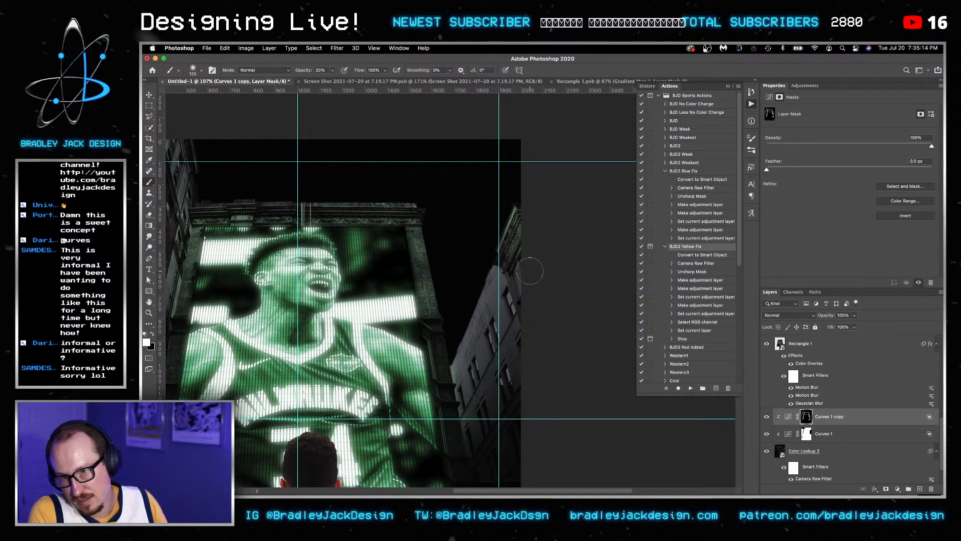
{"action": "left_click_drag", "start_coordinate": [525, 393], "coordinate": [532, 250]}
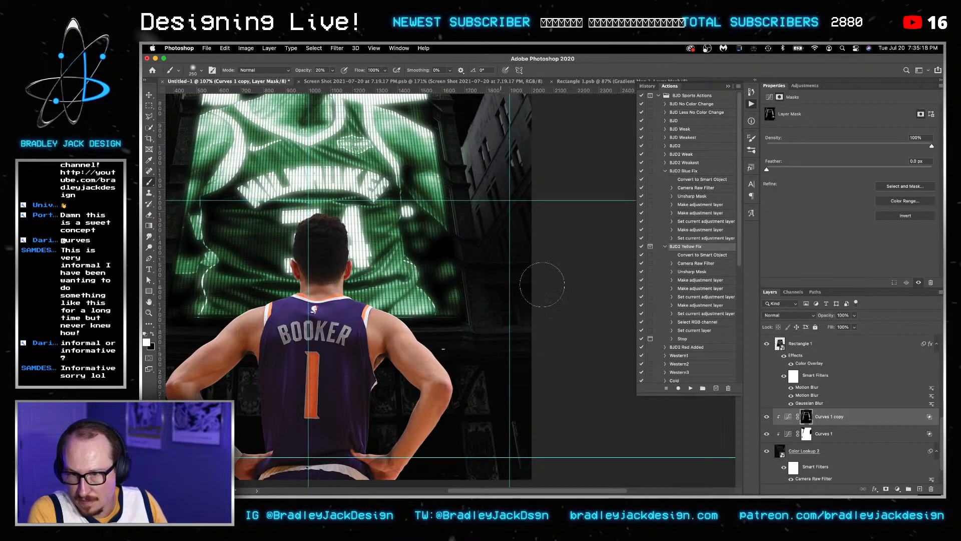
Paint white over the left building's outer face on the Curves 1 copy mask with the 250 px brush.
{"action": "scroll", "coordinate": [485, 337], "scroll_direction": "left", "scroll_amount": 5}
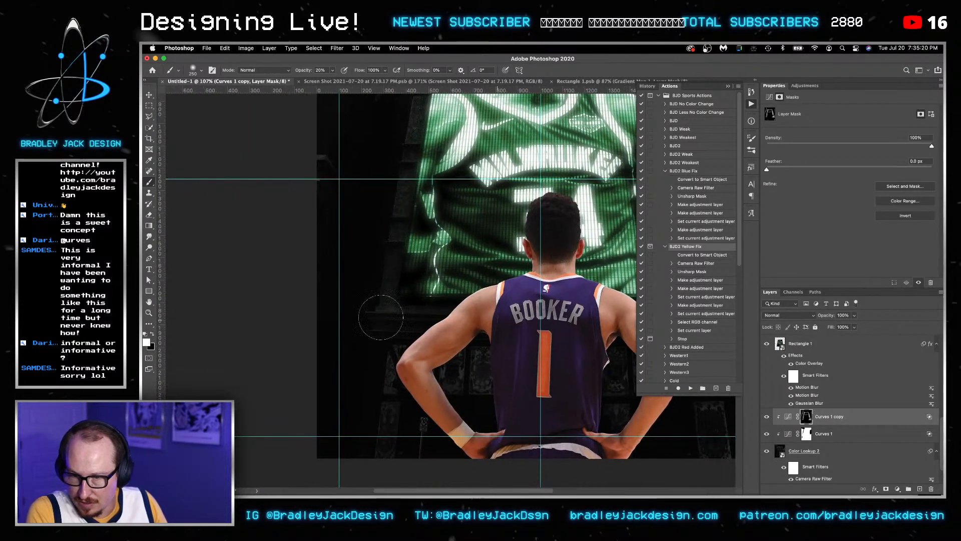
{"action": "scroll", "coordinate": [341, 251], "scroll_direction": "up", "scroll_amount": 3}
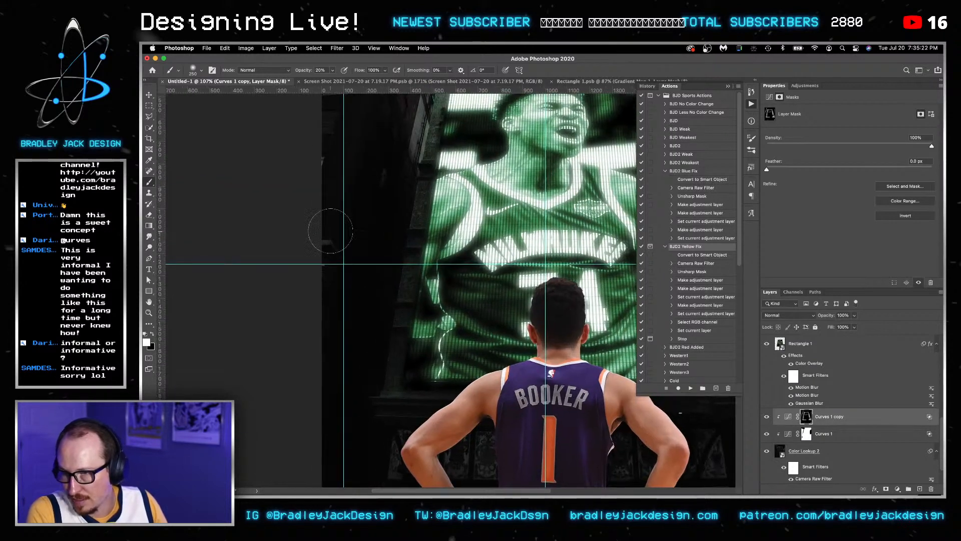
{"action": "scroll", "coordinate": [362, 183], "scroll_direction": "up", "scroll_amount": 3}
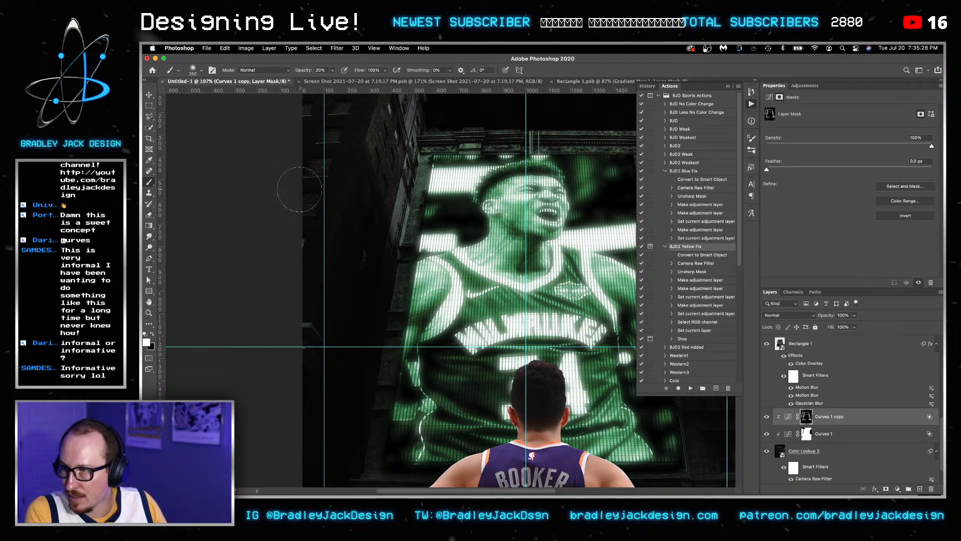
Draw a polygonal selection with a 0 px feather down the left building's edge beside the billboard.
{"action": "left_click", "coordinate": [149, 116]}
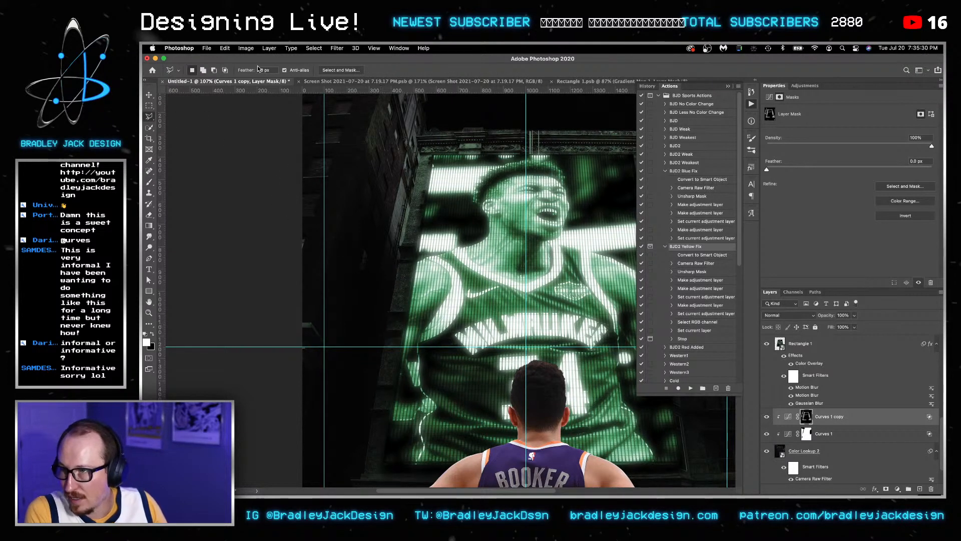
{"action": "key", "text": "Return"}
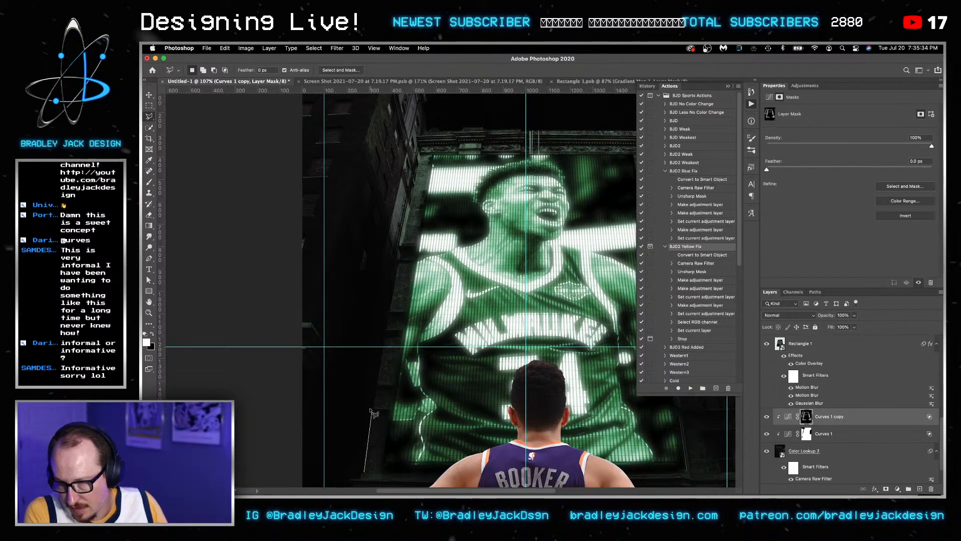
{"action": "left_click_drag", "start_coordinate": [376, 386], "coordinate": [399, 264]}
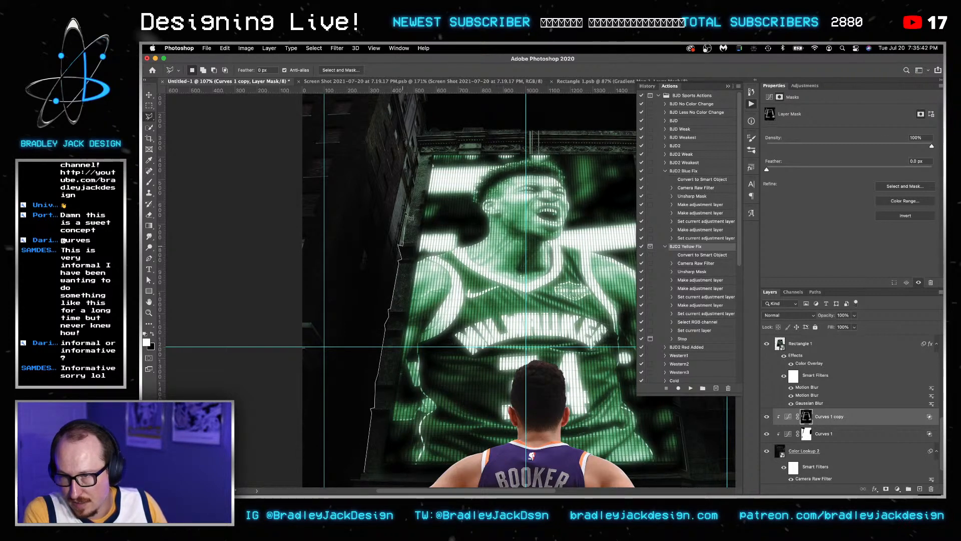
{"action": "mouse_move", "coordinate": [410, 218]}
{"action": "left_mouse_down"}
{"action": "mouse_move", "coordinate": [408, 159]}
{"action": "mouse_move", "coordinate": [421, 156]}
{"action": "mouse_move", "coordinate": [416, 136]}
{"action": "mouse_move", "coordinate": [428, 115]}
{"action": "mouse_move", "coordinate": [396, 106]}
{"action": "mouse_move", "coordinate": [406, 110]}
{"action": "mouse_move", "coordinate": [369, 211]}
{"action": "mouse_move", "coordinate": [343, 356]}
{"action": "left_mouse_up"}
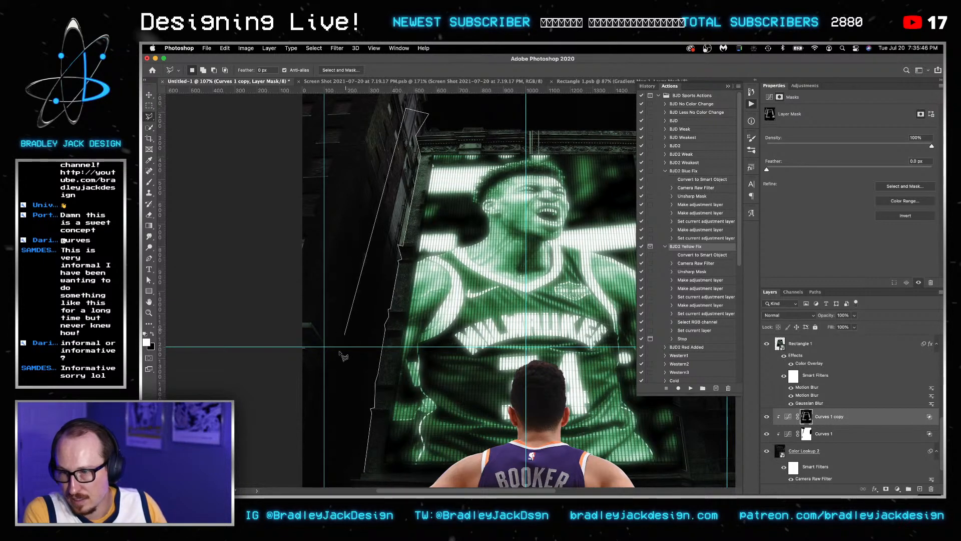
{"action": "left_click", "coordinate": [333, 424]}
{"action": "left_click_drag", "start_coordinate": [333, 431], "coordinate": [367, 280]}
{"action": "left_click", "coordinate": [359, 366]}
{"action": "left_click", "coordinate": [368, 362]}
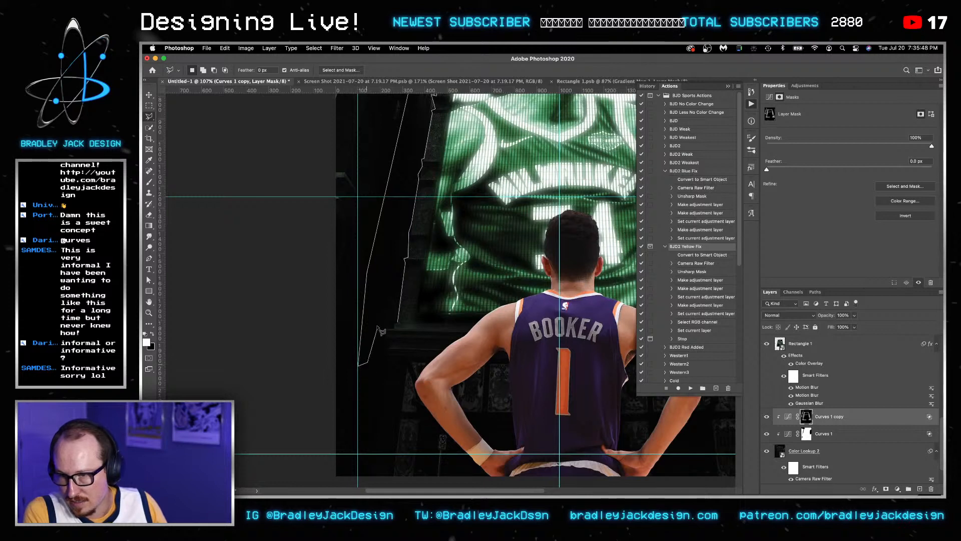
{"action": "double_click", "coordinate": [390, 324]}
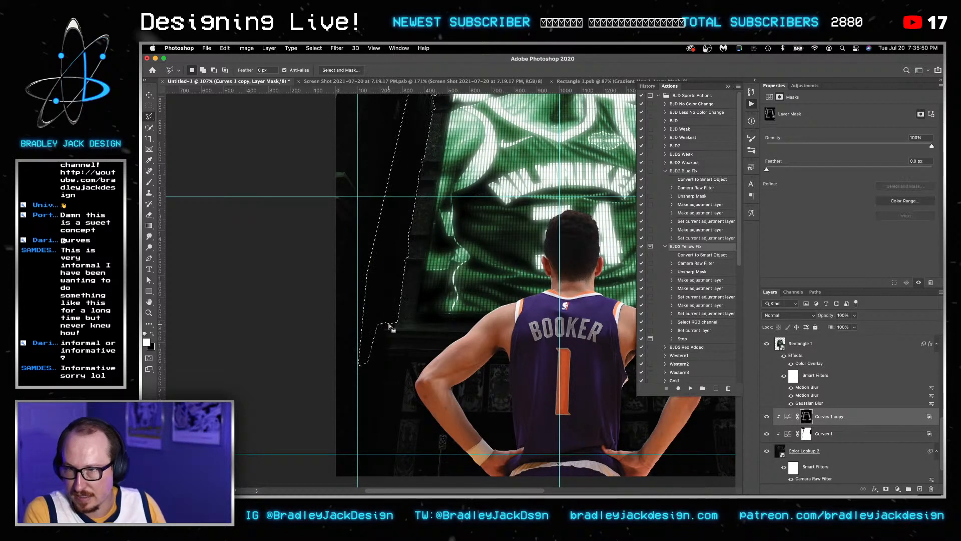
Make the Curves 1 mask active and clear the selection along the left building.
{"action": "left_click_drag", "start_coordinate": [435, 299], "coordinate": [382, 425]}
{"action": "key", "text": "z"}
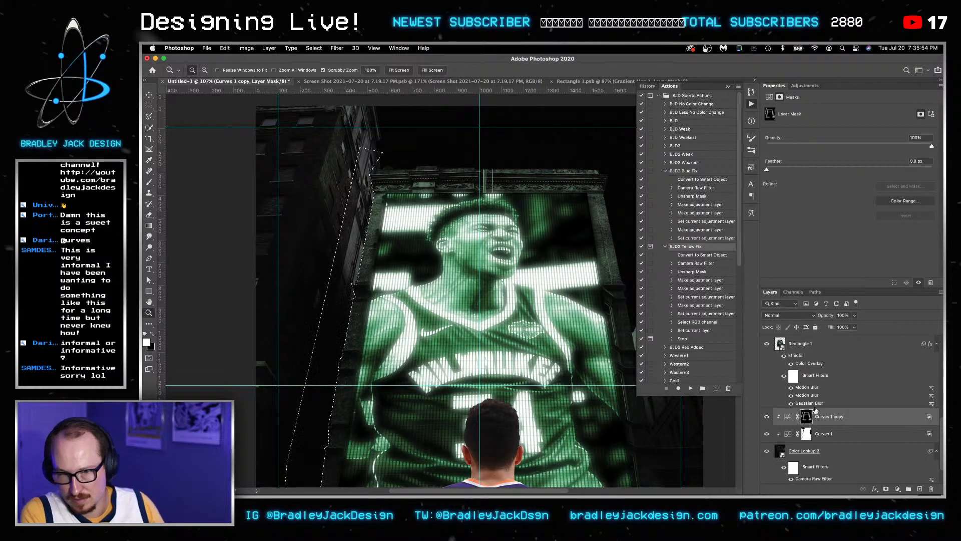
{"action": "left_click", "coordinate": [806, 435]}
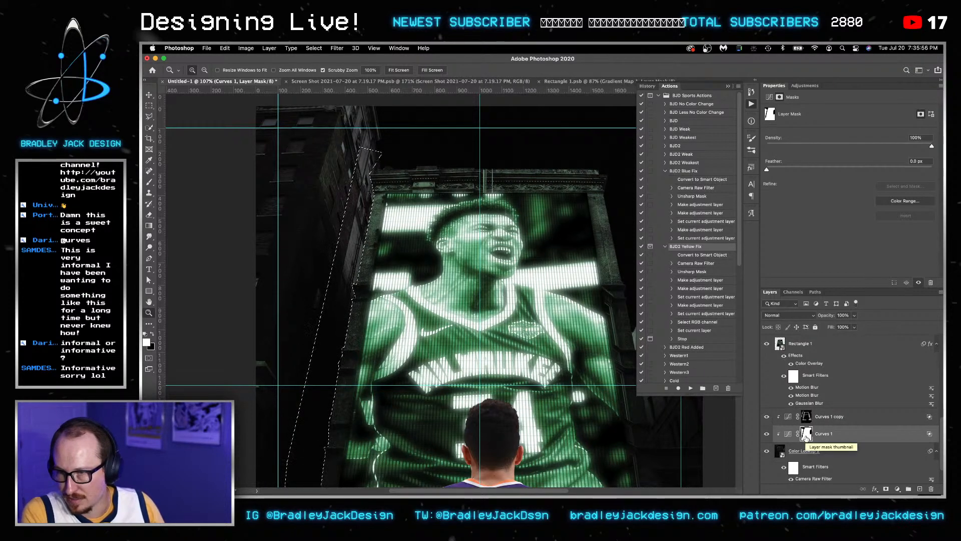
{"action": "key", "text": "ctrl+d"}
{"action": "key", "text": "v"}
{"action": "key", "text": "super+0"}
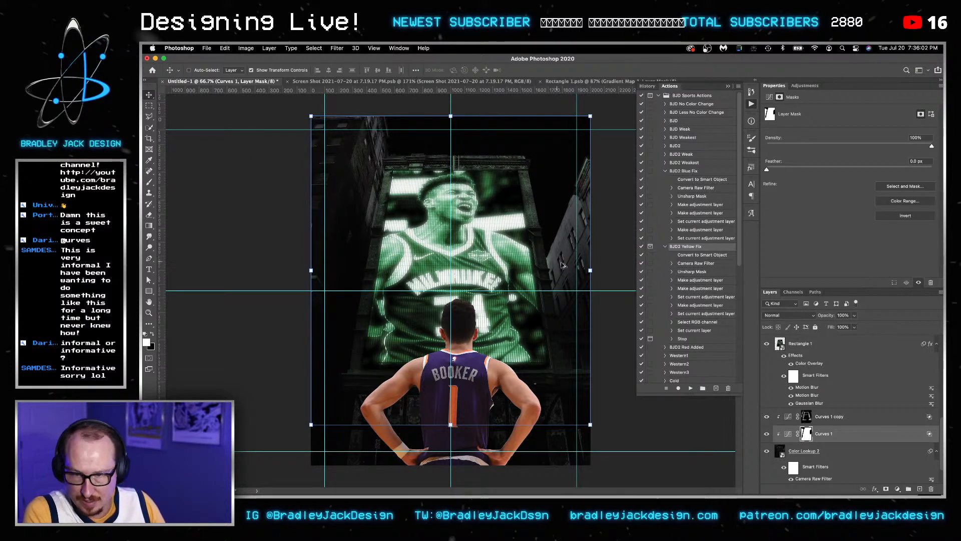
Draw a polygonal selection over the right building's near edge beside the billboard, and make the Curves 1 copy mask active.
{"action": "key", "text": "l"}
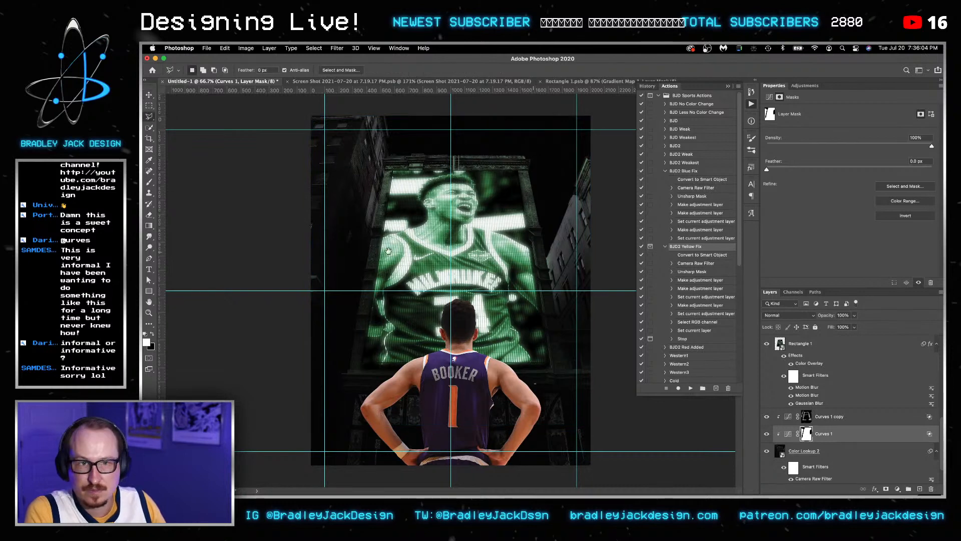
{"action": "scroll", "coordinate": [580, 296], "scroll_direction": "up", "scroll_amount": 3}
{"action": "scroll", "coordinate": [580, 295], "scroll_direction": "up", "scroll_amount": 2}
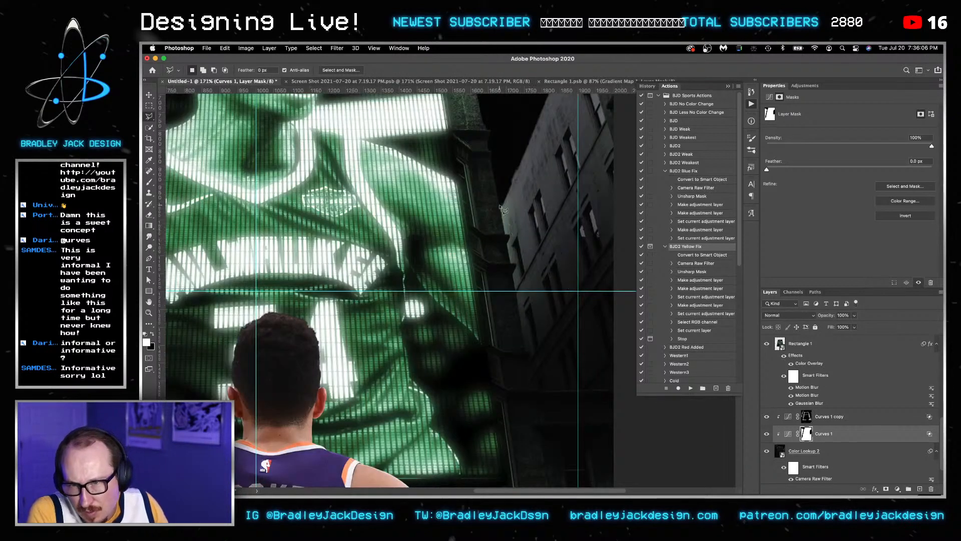
{"action": "left_click_drag", "start_coordinate": [500, 205], "coordinate": [514, 253]}
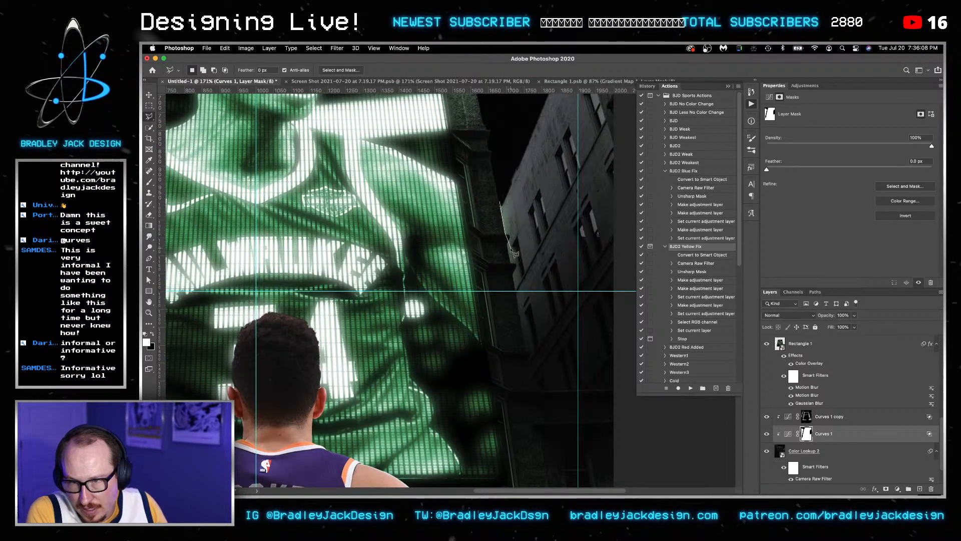
{"action": "left_click_drag", "start_coordinate": [535, 360], "coordinate": [527, 277]}
{"action": "left_click", "coordinate": [522, 305]}
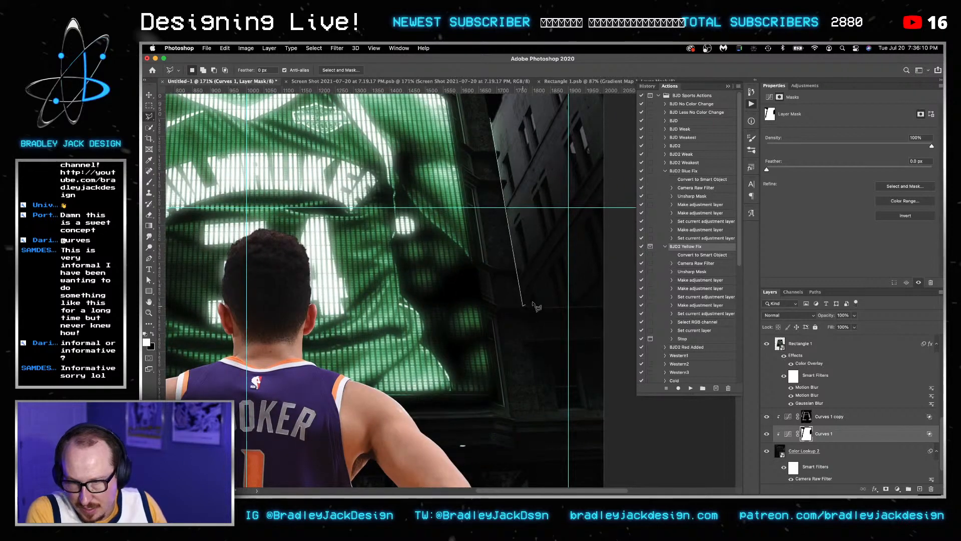
{"action": "left_click", "coordinate": [576, 260]}
{"action": "left_click", "coordinate": [562, 172]}
{"action": "scroll", "coordinate": [556, 190], "scroll_direction": "up", "scroll_amount": 5}
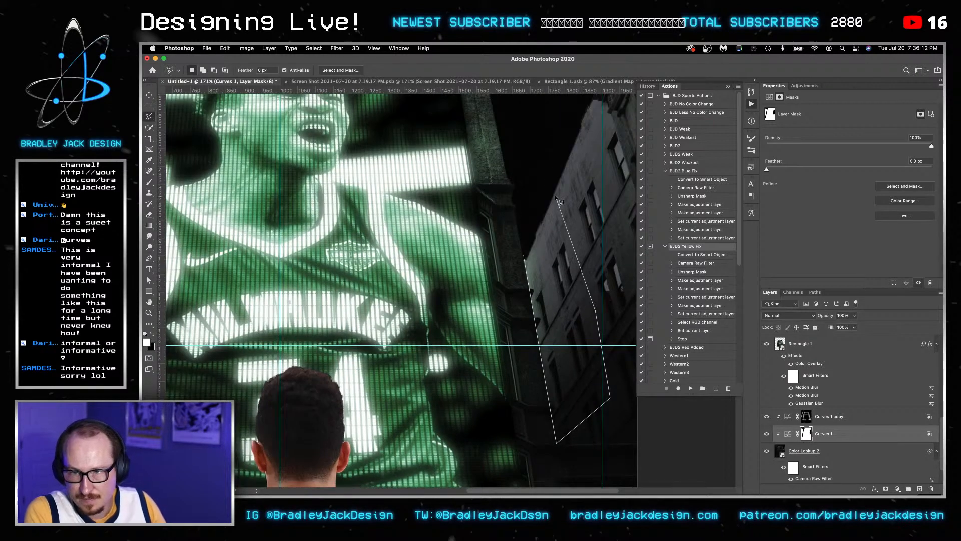
{"action": "left_click", "coordinate": [548, 188]}
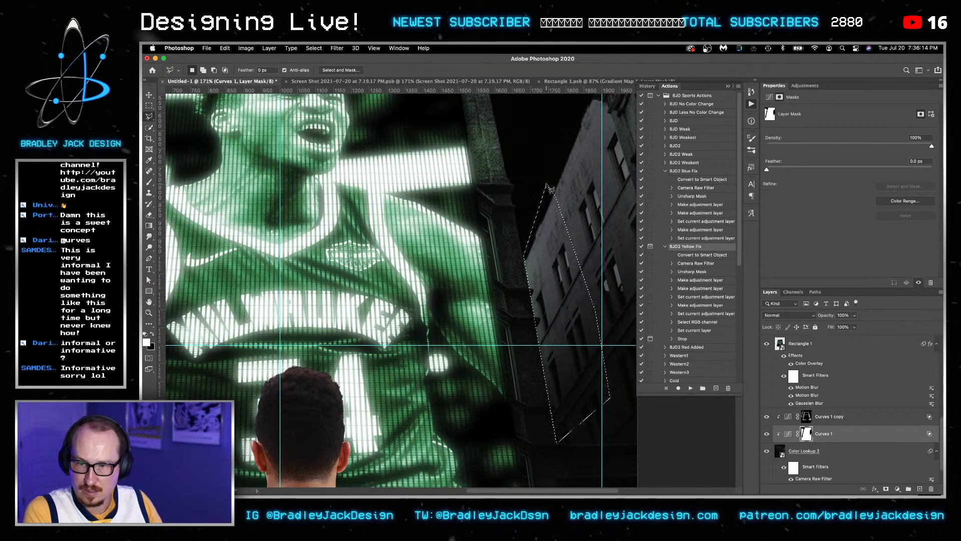
{"action": "left_click", "coordinate": [805, 417]}
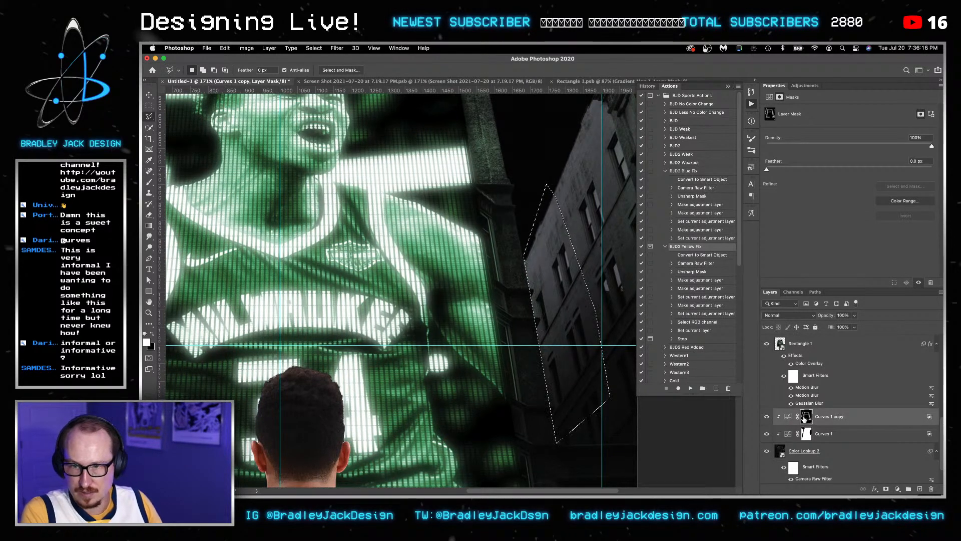
Deselect the area on the right building and save the poster to the Desktop as billboard.psb.
{"action": "key", "text": "ctrl+d"}
{"action": "key", "text": "v"}
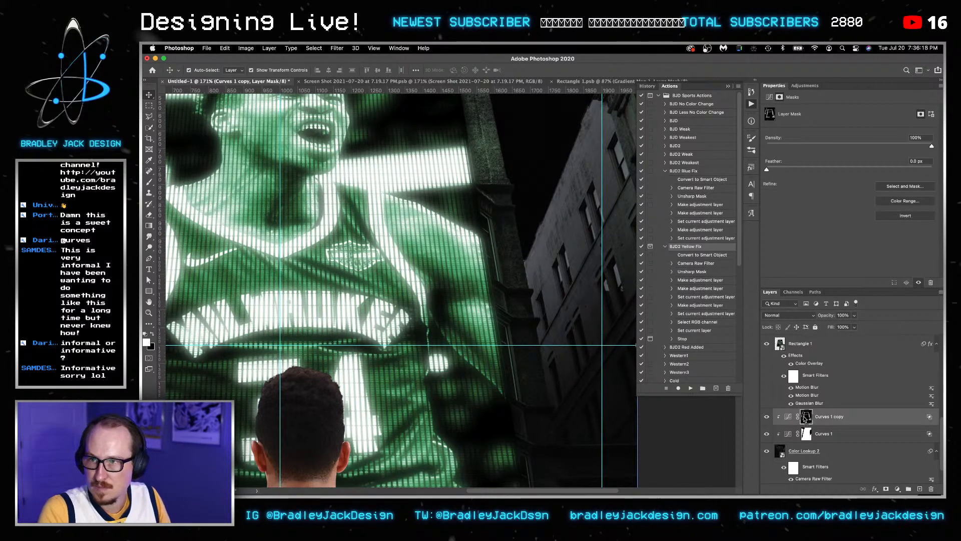
{"action": "key", "text": "super+s"}
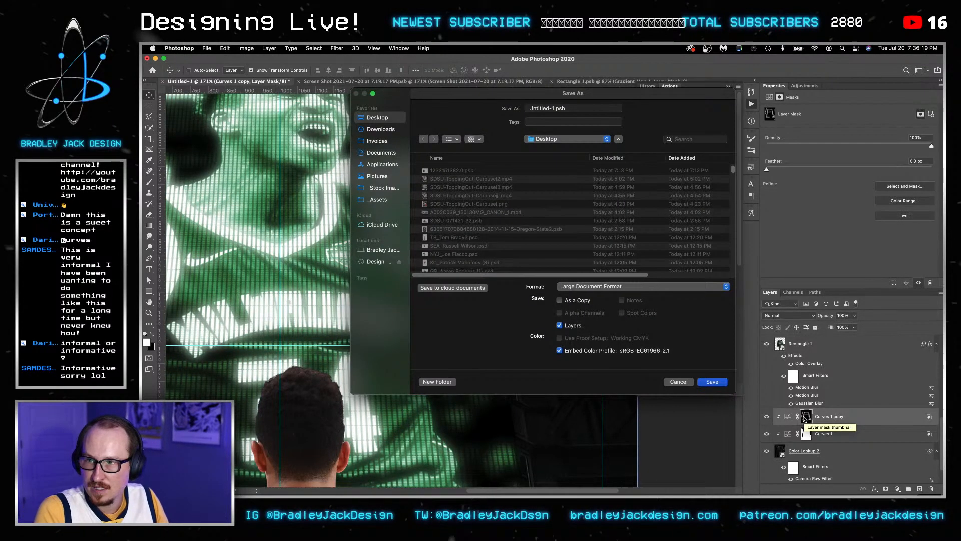
{"action": "triple_click", "coordinate": [549, 108]}
{"action": "type", "text": "G"}
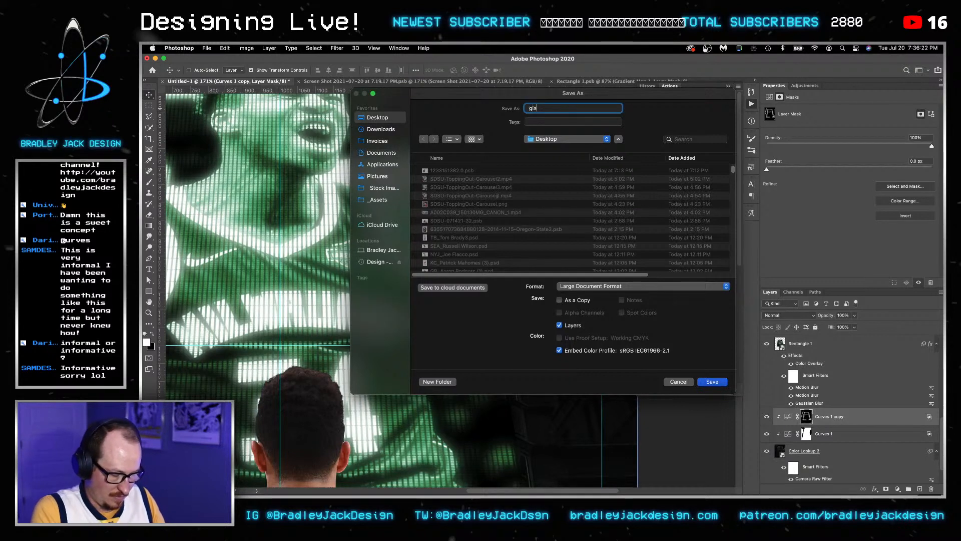
{"action": "type", "text": "ianis"}
{"action": "key", "text": "super+a"}
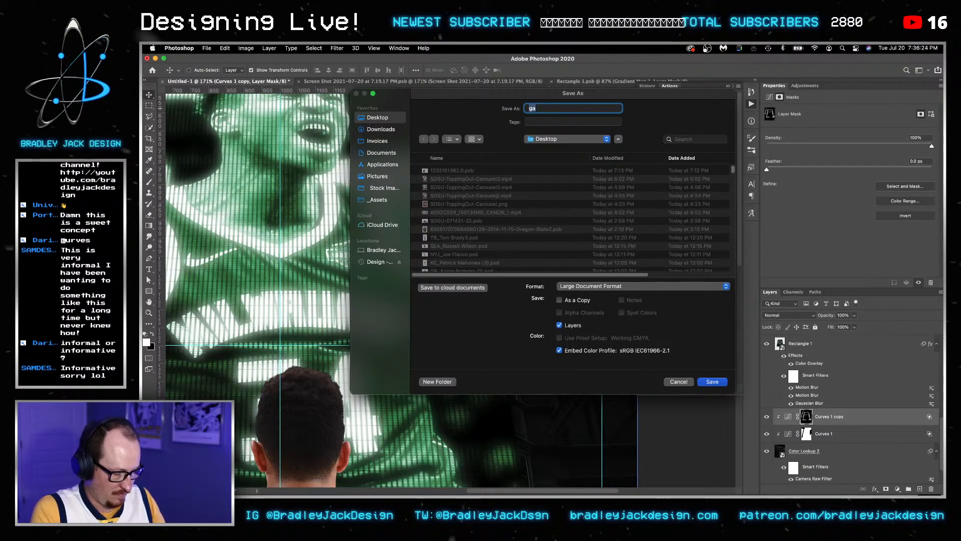
{"action": "type", "text": "billboard.psb"}
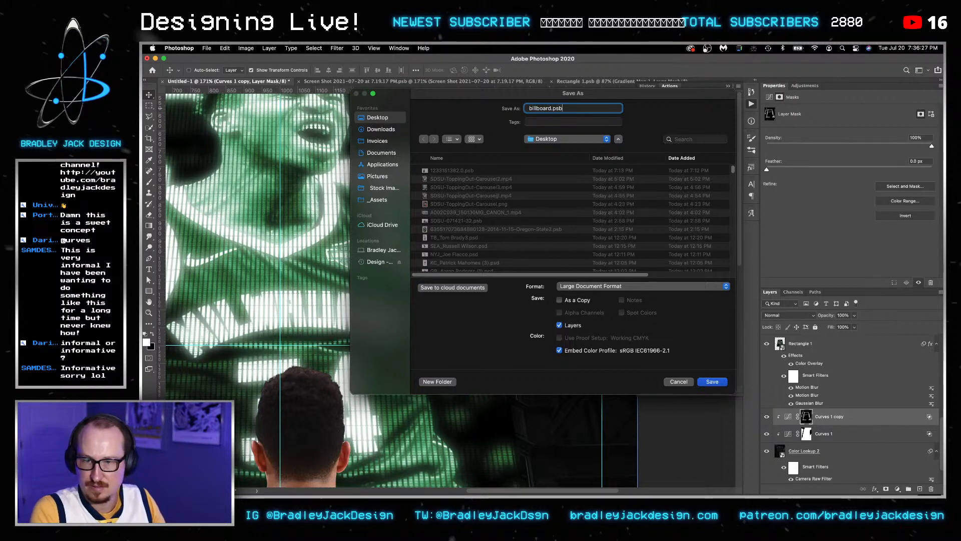
{"action": "key", "text": "Return"}
{"action": "key", "text": "z"}
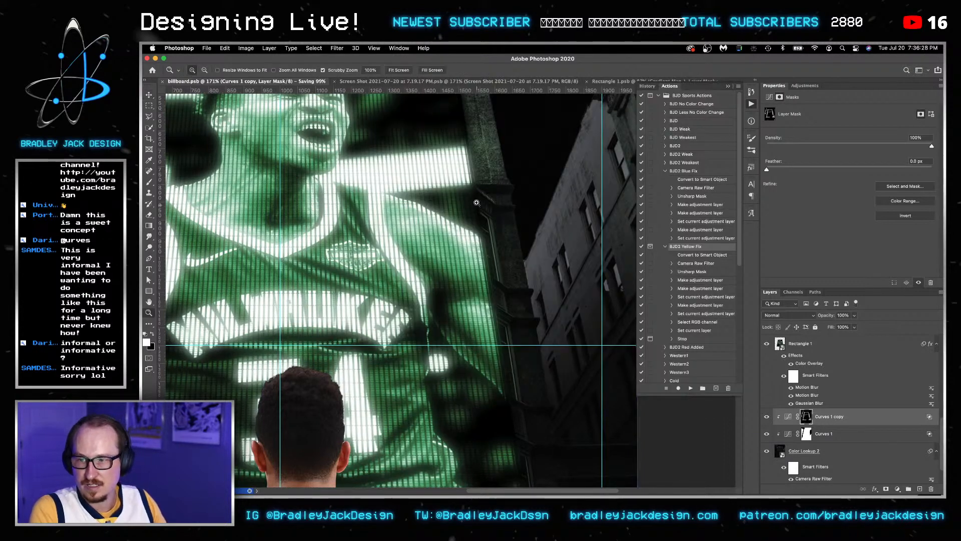
{"action": "left_click", "coordinate": [497, 257], "text": "alt"}
{"action": "left_click", "coordinate": [497, 257], "text": "alt"}
{"action": "key", "text": "v"}
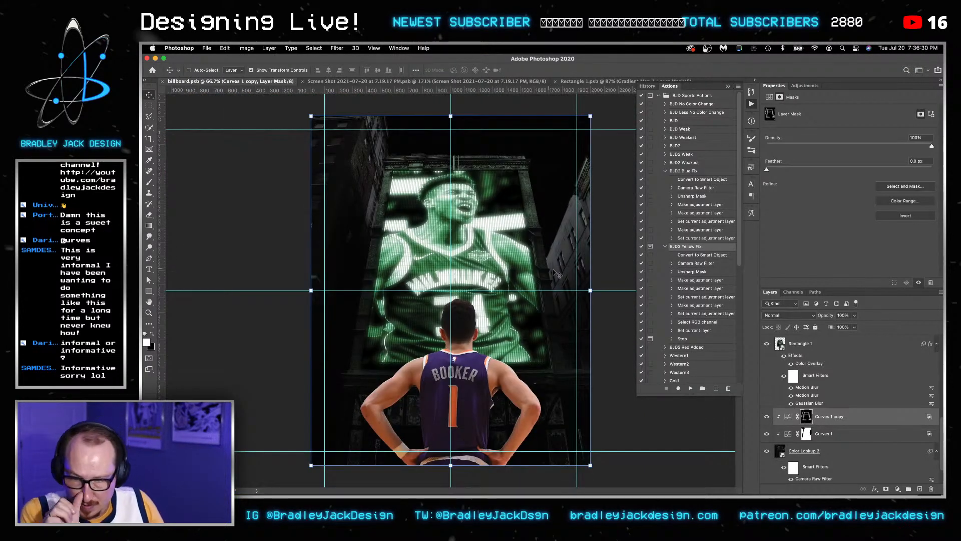
{"action": "key", "text": "ctrl+t"}
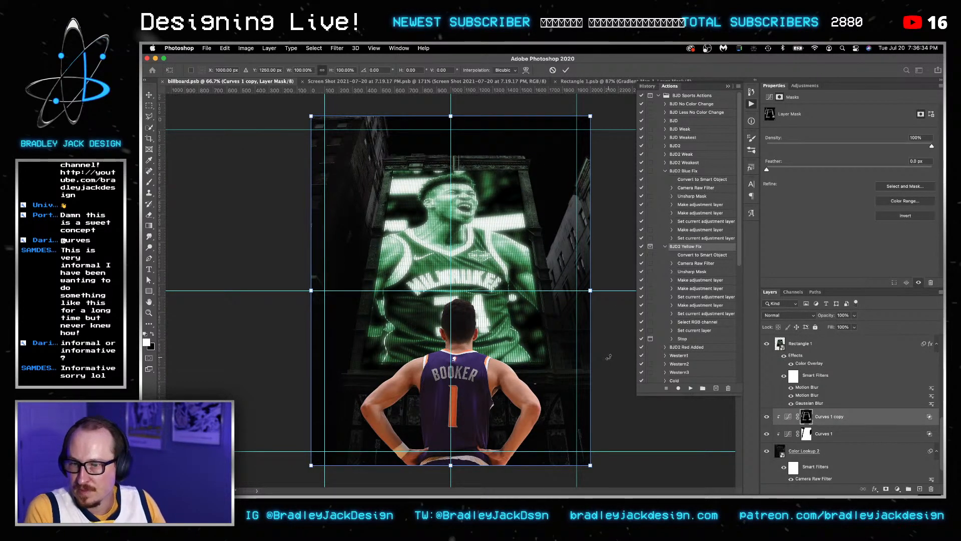
{"action": "key", "text": "Escape"}
In the Rectangle 1.psb document, move the Vector Smart Object layer to the top of the layer stack.
{"action": "key", "text": "ctrl+Tab"}
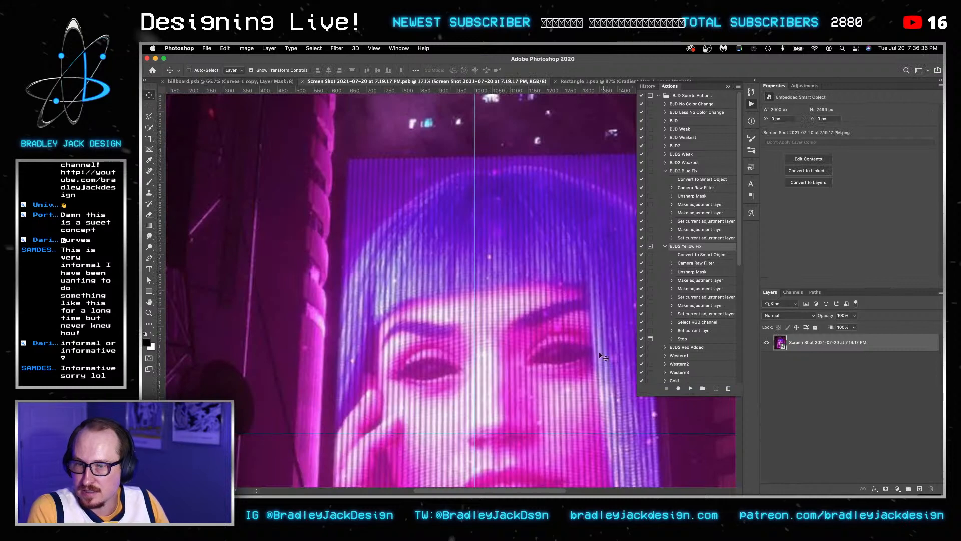
{"action": "key", "text": "ctrl+Tab"}
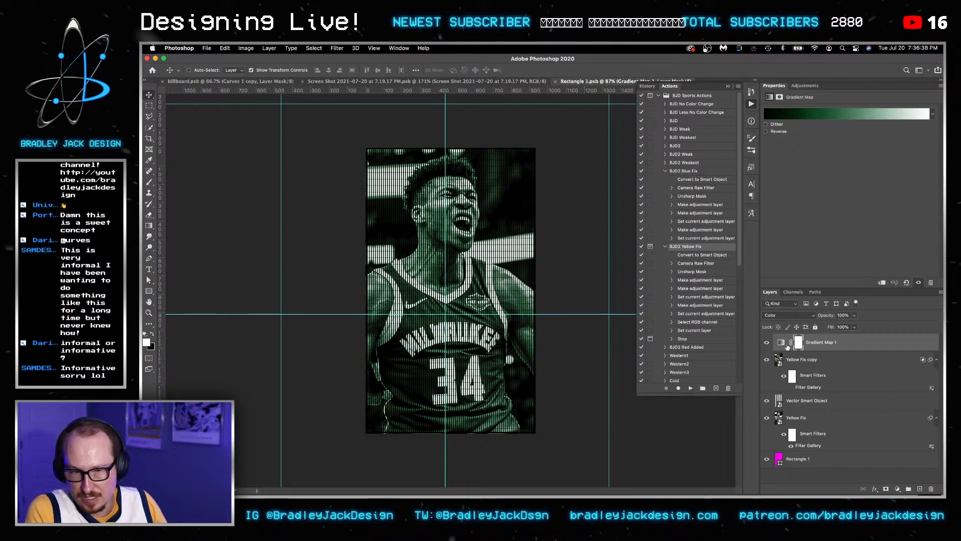
{"action": "left_click", "coordinate": [796, 401]}
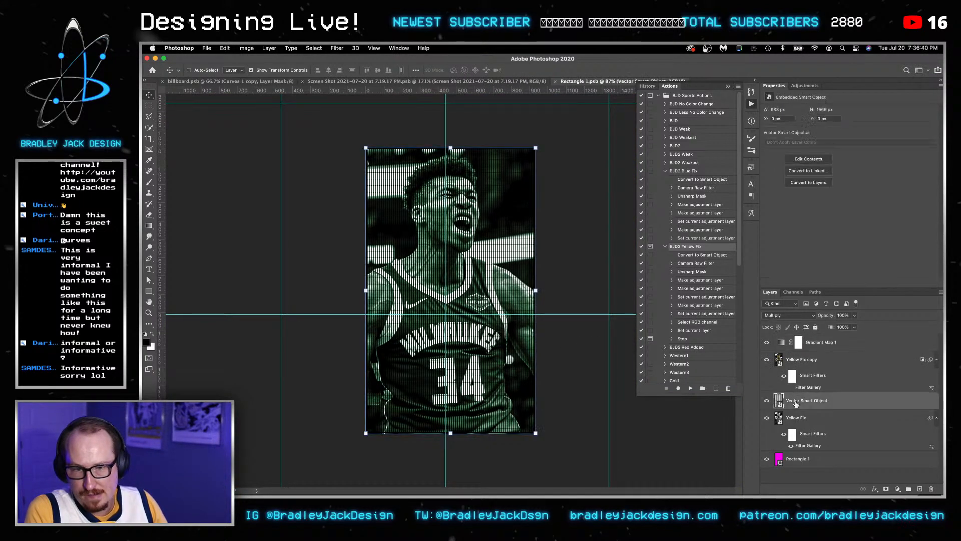
{"action": "key", "text": "super+shift+bracketright"}
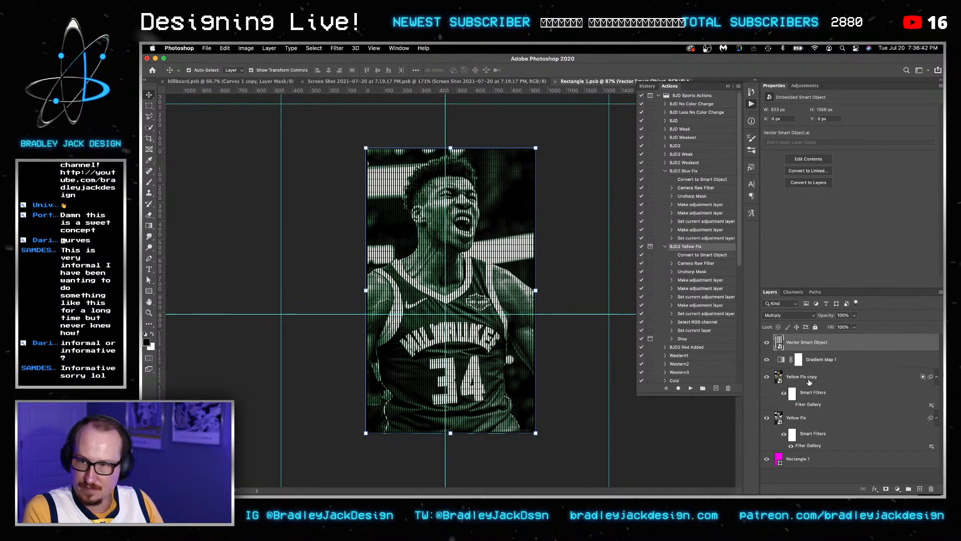
Add a white text box reading BUCKS WINS across the lower two thirds of the player image, directly above Gradient Map 1.
{"action": "left_click", "coordinate": [810, 360]}
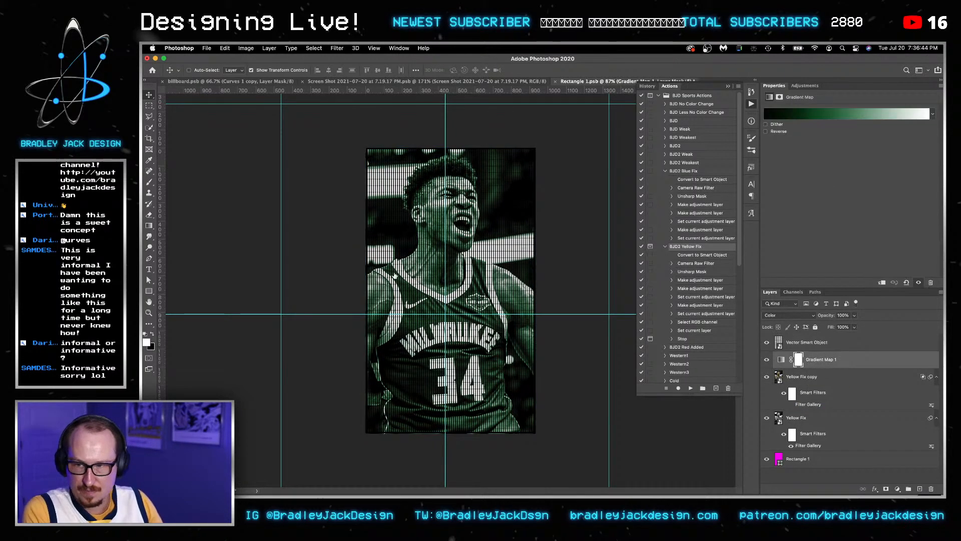
{"action": "key", "text": "t"}
{"action": "left_click_drag", "start_coordinate": [367, 244], "coordinate": [536, 433]}
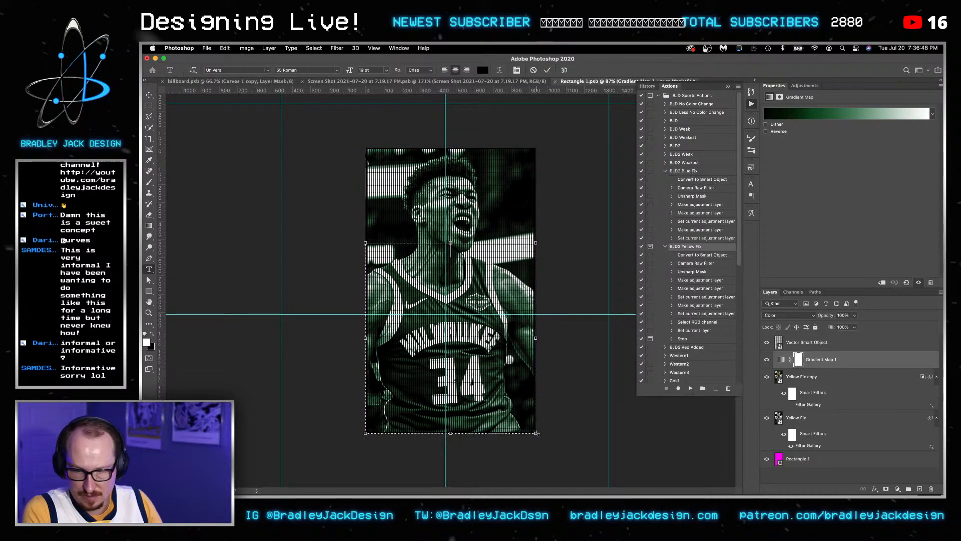
{"action": "type", "text": "BUCKS"}
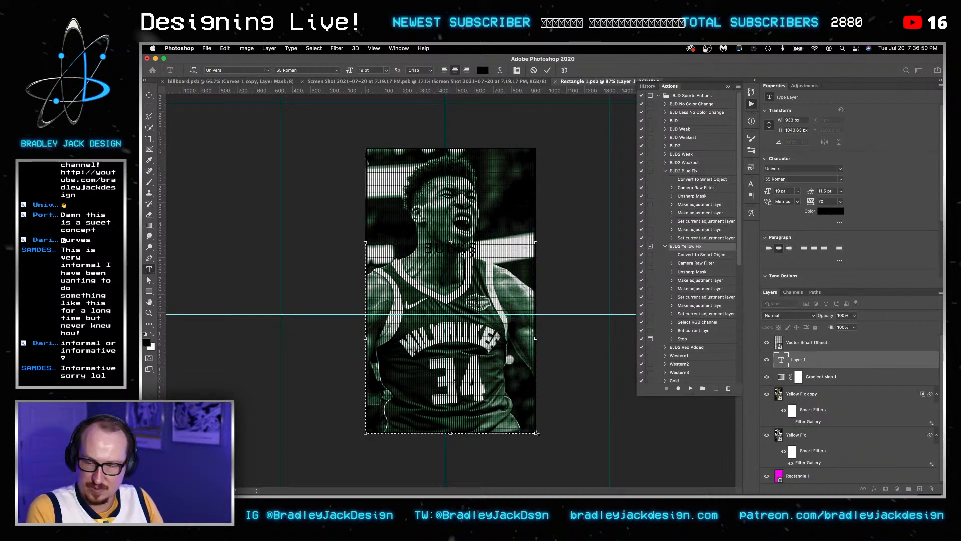
{"action": "key", "text": "ctrl+a"}
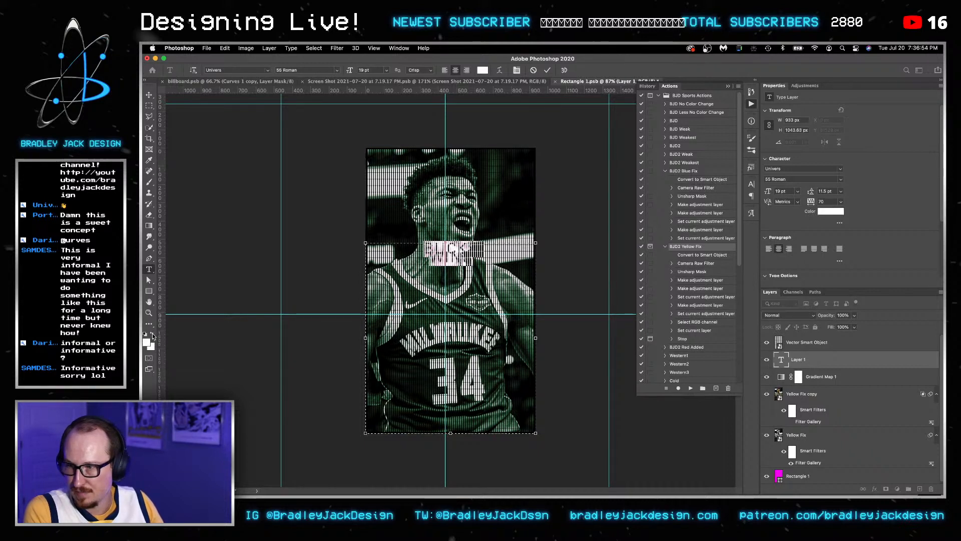
{"action": "left_click", "coordinate": [152, 334]}
{"action": "key", "text": "super+Return"}
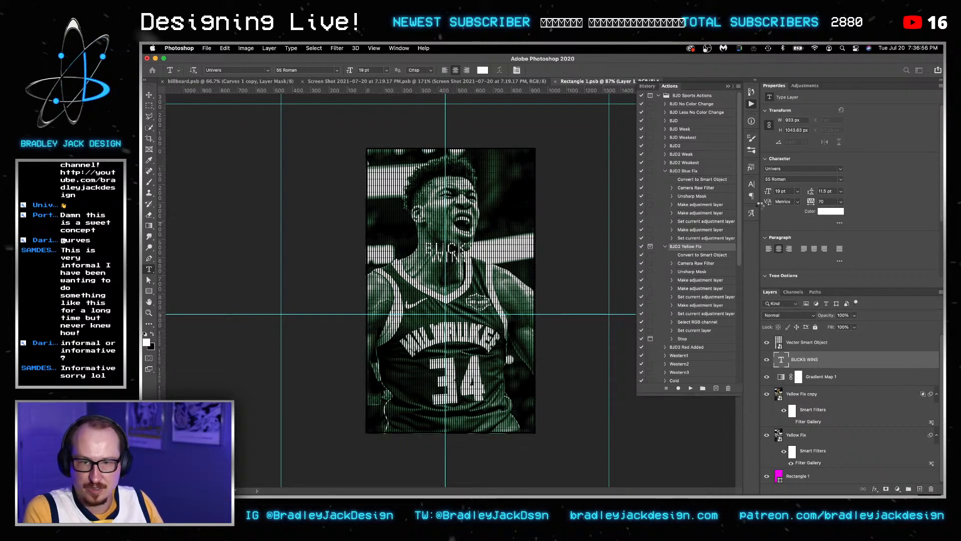
{"action": "left_click", "coordinate": [566, 225]}
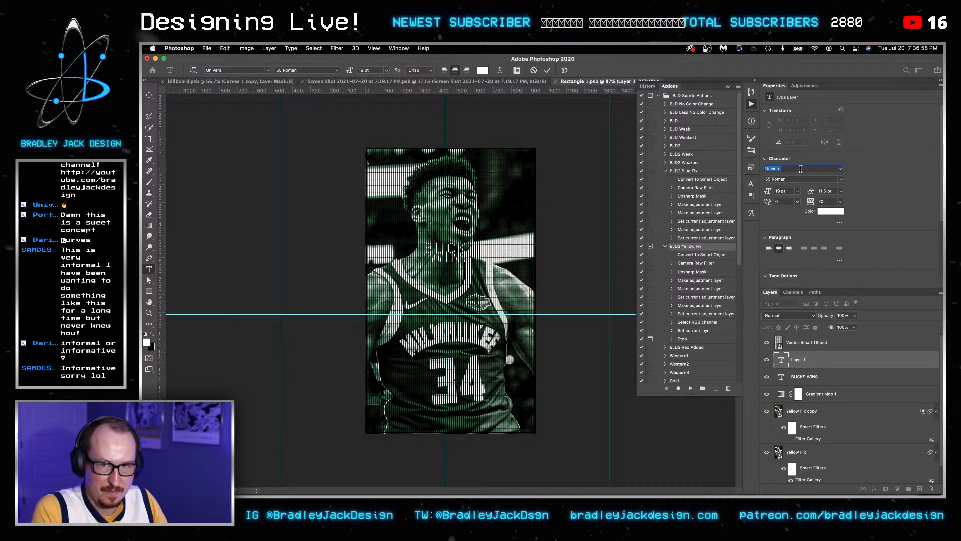
{"action": "left_click", "coordinate": [840, 168]}
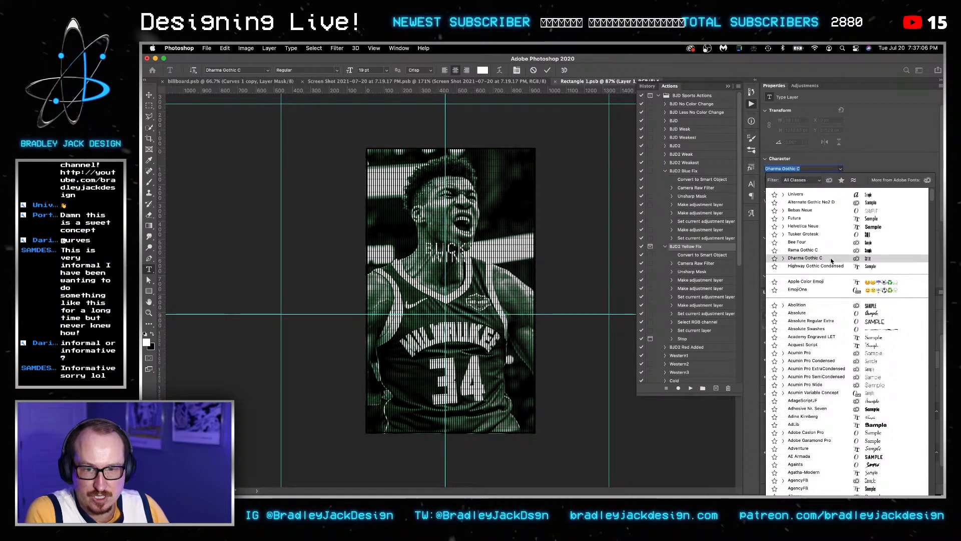
{"action": "key", "text": "Escape"}
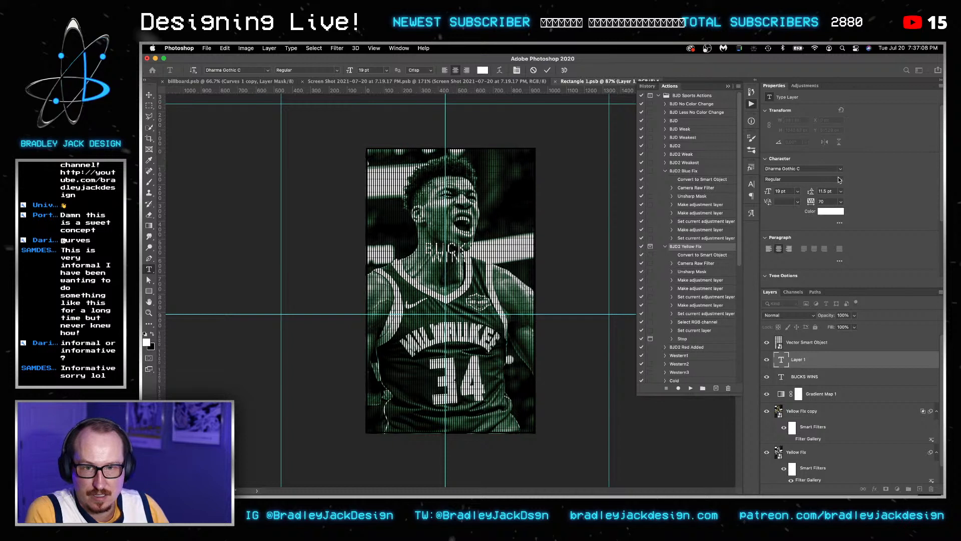
{"action": "left_click", "coordinate": [839, 179]}
{"action": "left_click", "coordinate": [791, 256]}
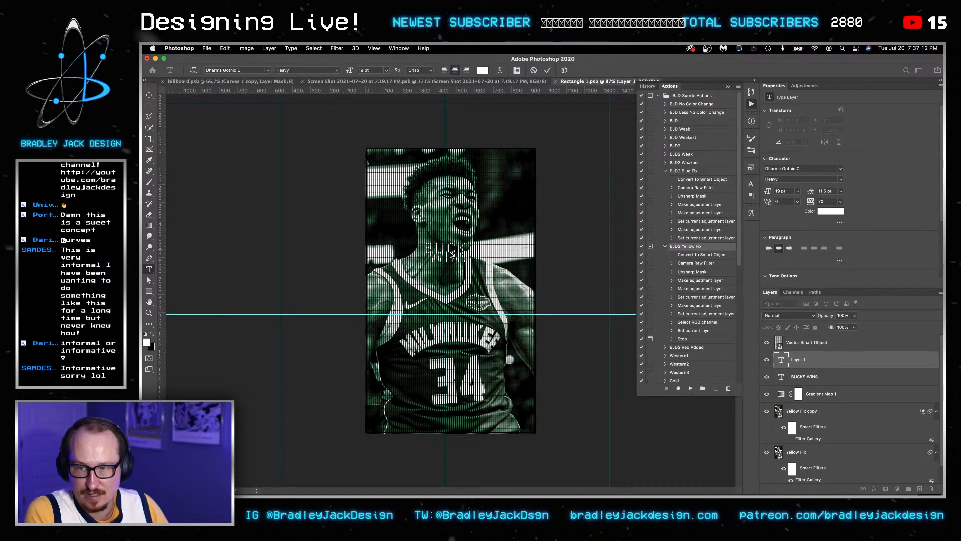
{"action": "key", "text": "Escape"}
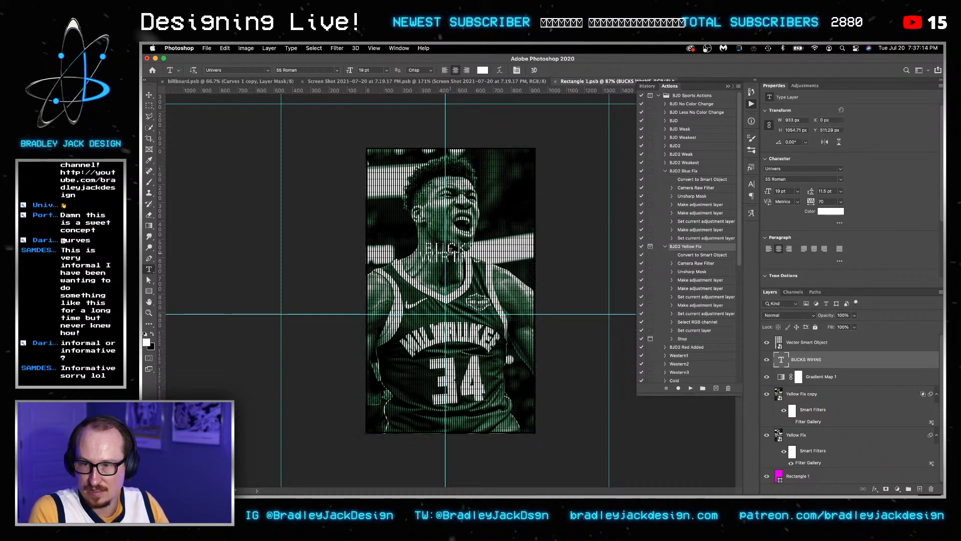
Try Proxima Nova Bold on the whole BUCKS WINS text and settle on Futura Condensed ExtraBold.
{"action": "left_click", "coordinate": [451, 248]}
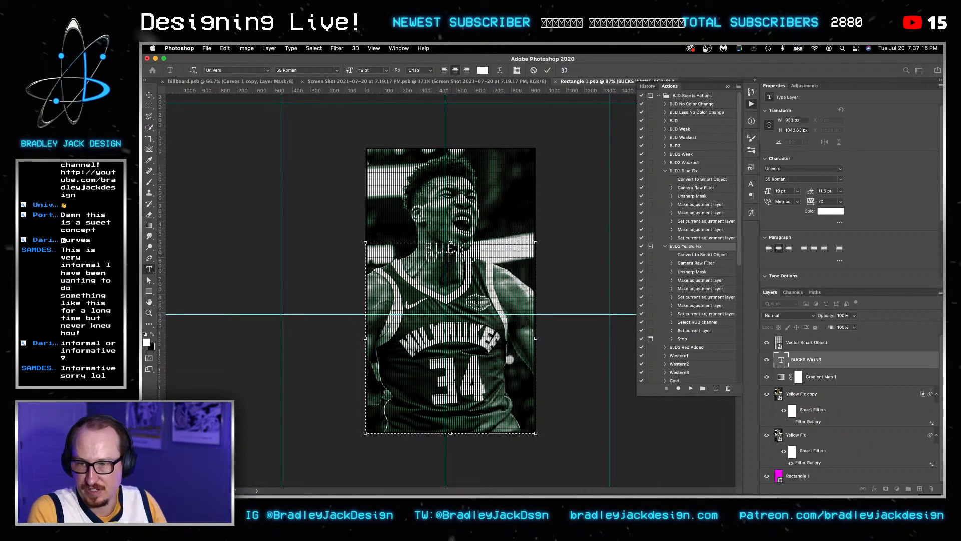
{"action": "key", "text": "super+a"}
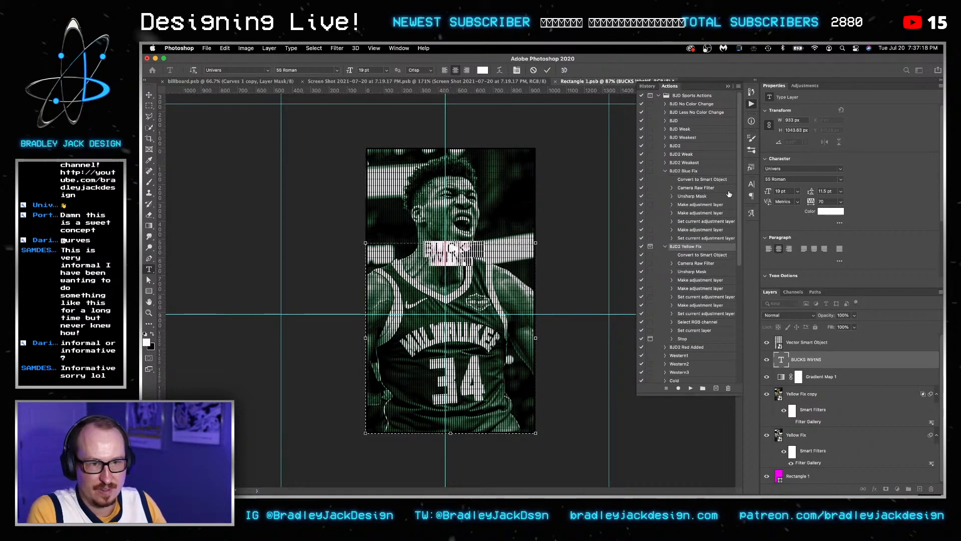
{"action": "left_click", "coordinate": [802, 169]}
{"action": "type", "text": "prox"}
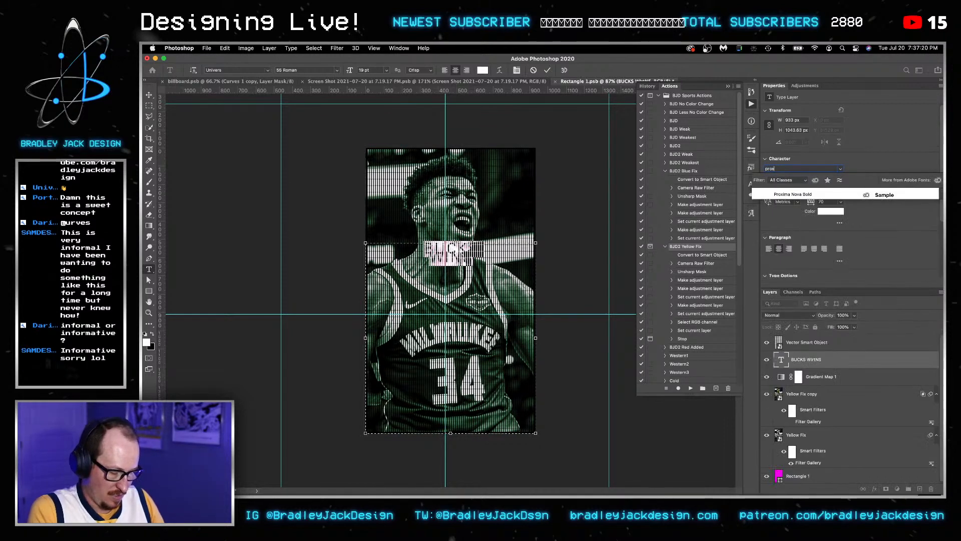
{"action": "left_click", "coordinate": [789, 194]}
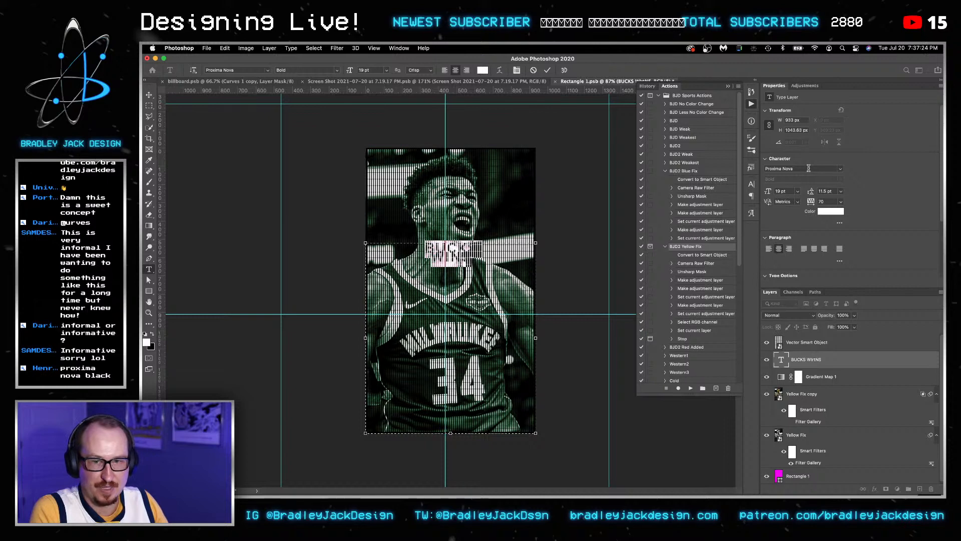
{"action": "left_click", "coordinate": [801, 169]}
{"action": "type", "text": "futura"}
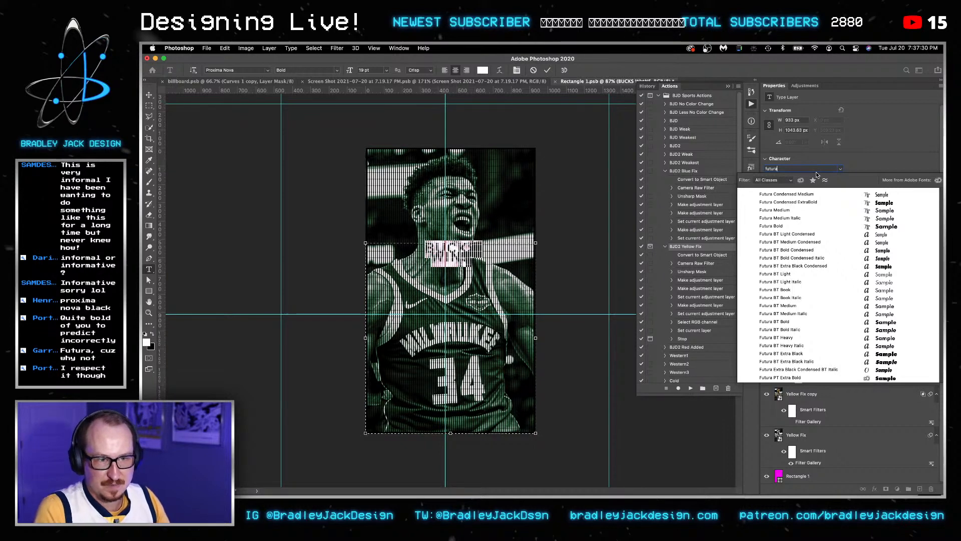
{"action": "left_click", "coordinate": [816, 202]}
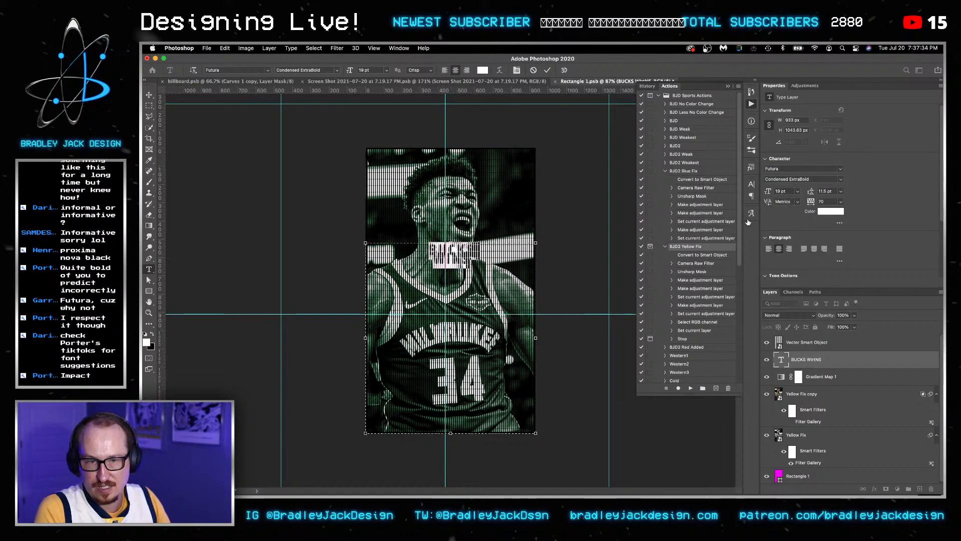
Try the whole BUCKS WINS text at 49 pt and return its size to 19 pt.
{"action": "key", "text": "super+Return"}
{"action": "key", "text": "super+t"}
{"action": "key", "text": "Escape"}
{"action": "left_click", "coordinate": [461, 256]}
{"action": "key", "text": "super+a"}
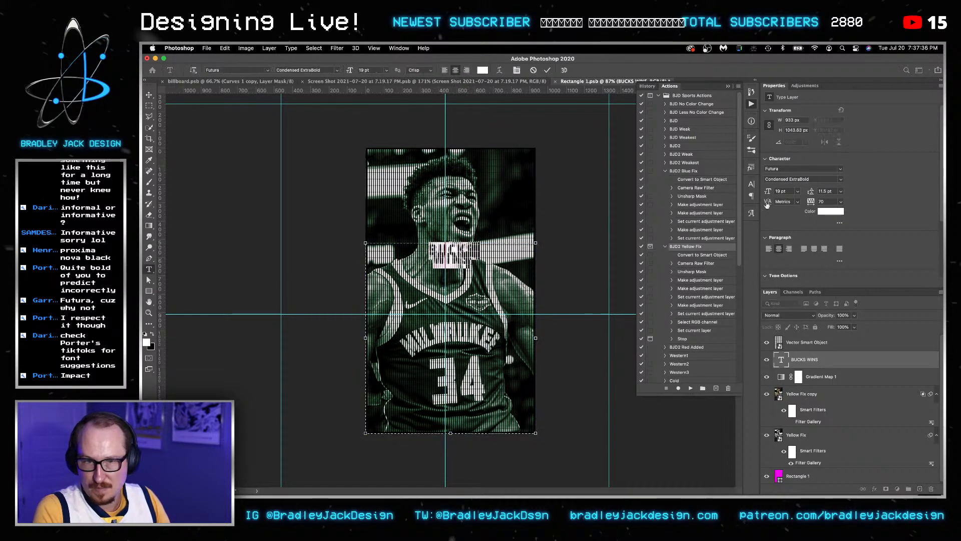
{"action": "key", "text": "shift+Up"}
{"action": "key", "text": "shift+Up"}
{"action": "key", "text": "shift+Up"}
{"action": "key", "text": "shift+Up"}
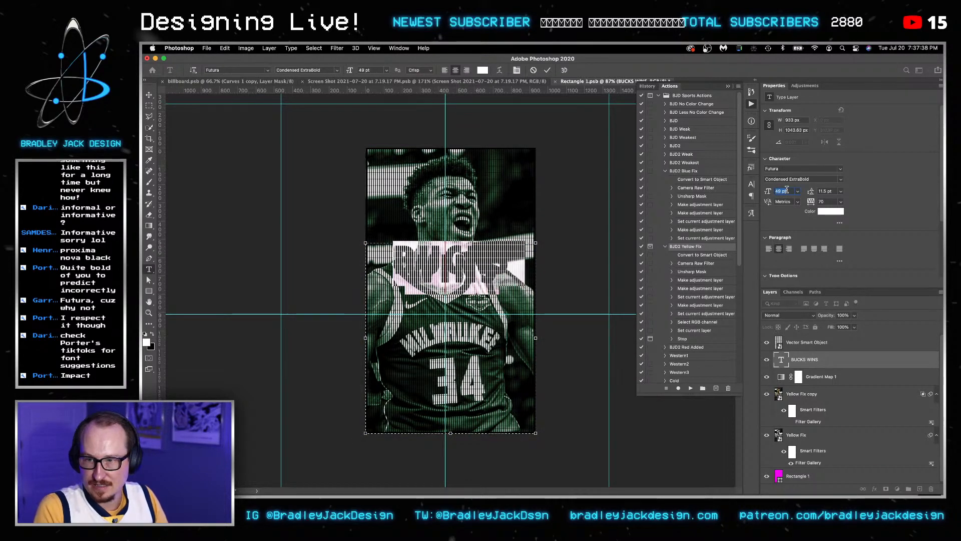
{"action": "type", "text": "19"}
{"action": "key", "text": "Return"}
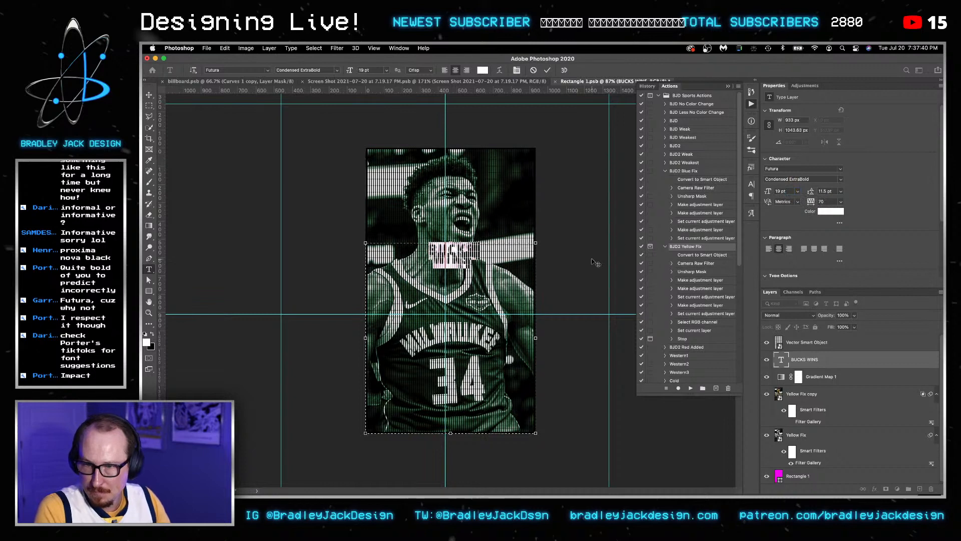
Set the font size of the BUCKS WINS text to 55 pt.
{"action": "left_click", "coordinate": [784, 190]}
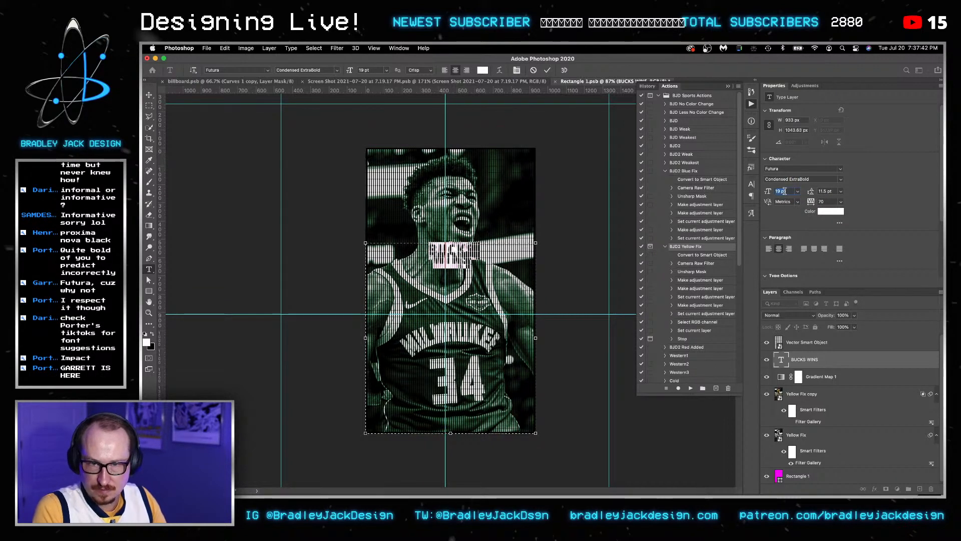
{"action": "key", "text": "shift+Up"}
{"action": "key", "text": "shift+Up"}
{"action": "key", "text": "shift+Up"}
{"action": "key", "text": "Up"}
{"action": "key", "text": "Up"}
{"action": "key", "text": "Up"}
{"action": "key", "text": "Up"}
{"action": "key", "text": "Up"}
{"action": "key", "text": "Up"}
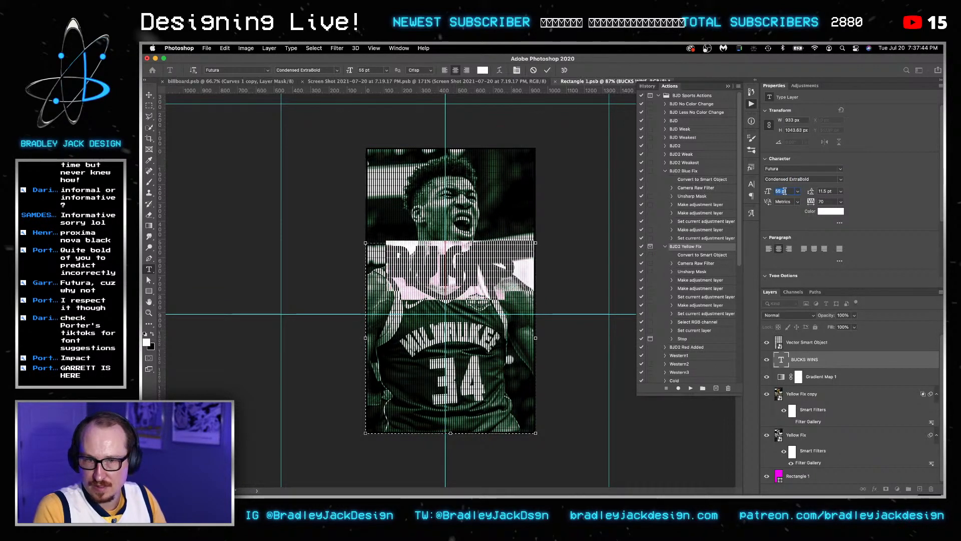
Set the leading of the two-line BUCKS WINS text to 48 pt and deselect its characters.
{"action": "key", "text": "Tab"}
{"action": "key", "text": "shift+Up"}
{"action": "key", "text": "shift+Up"}
{"action": "key", "text": "shift+Up"}
{"action": "key", "text": "shift+Up"}
{"action": "key", "text": "Down"}
{"action": "key", "text": "Down"}
{"action": "key", "text": "Down"}
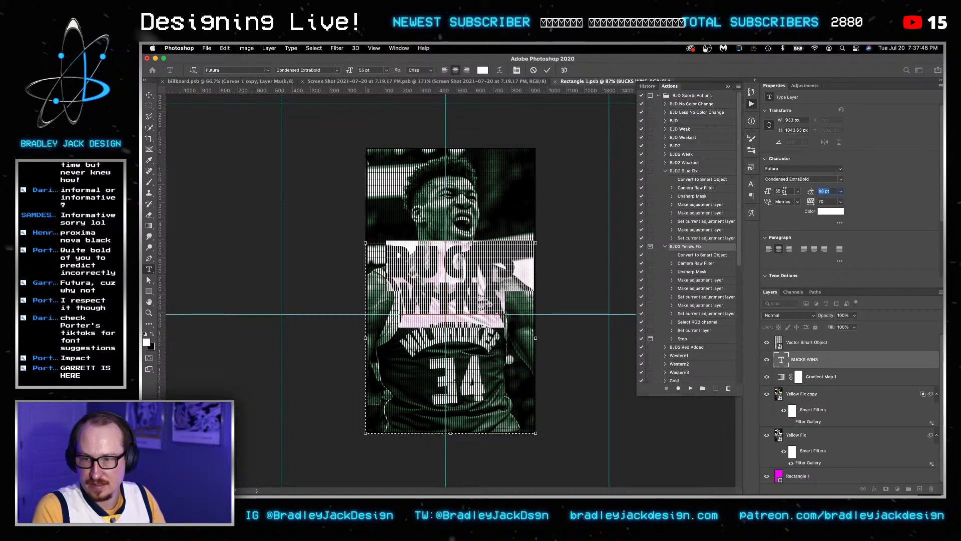
{"action": "left_click", "coordinate": [446, 264]}
{"action": "key", "text": "v"}
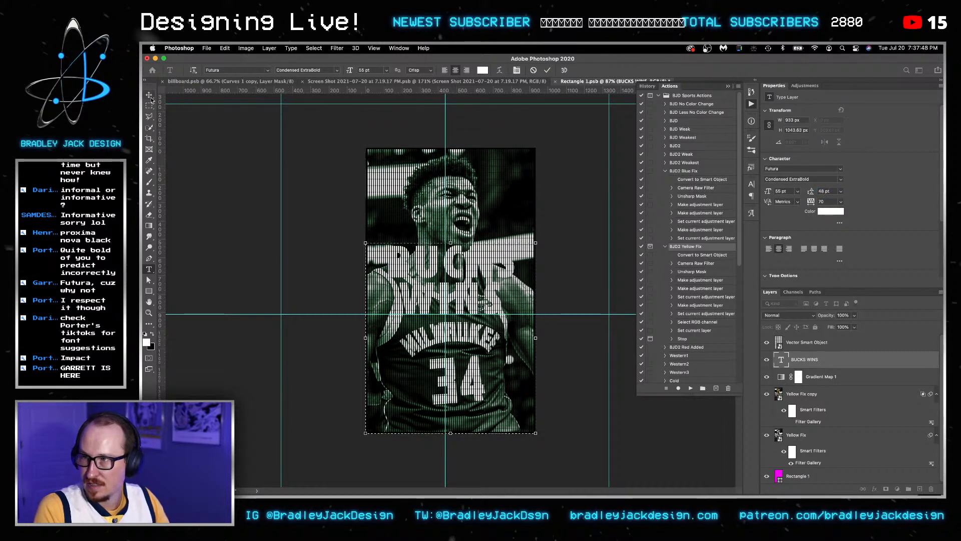
Move the BUCKS WINS text down over the jersey number and check its placement in the billboard.psb poster.
{"action": "left_click_drag", "start_coordinate": [475, 302], "coordinate": [475, 379]}
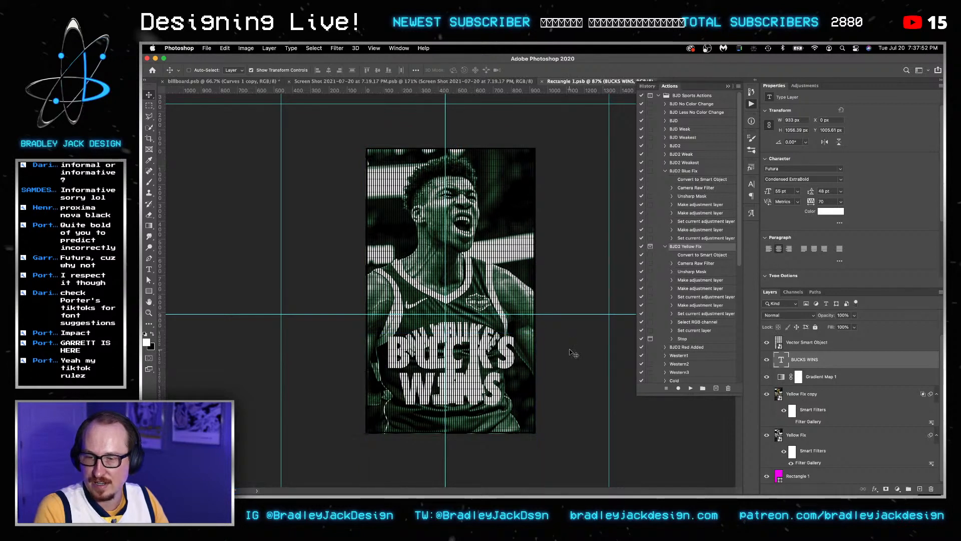
{"action": "key", "text": "ctrl+Tab"}
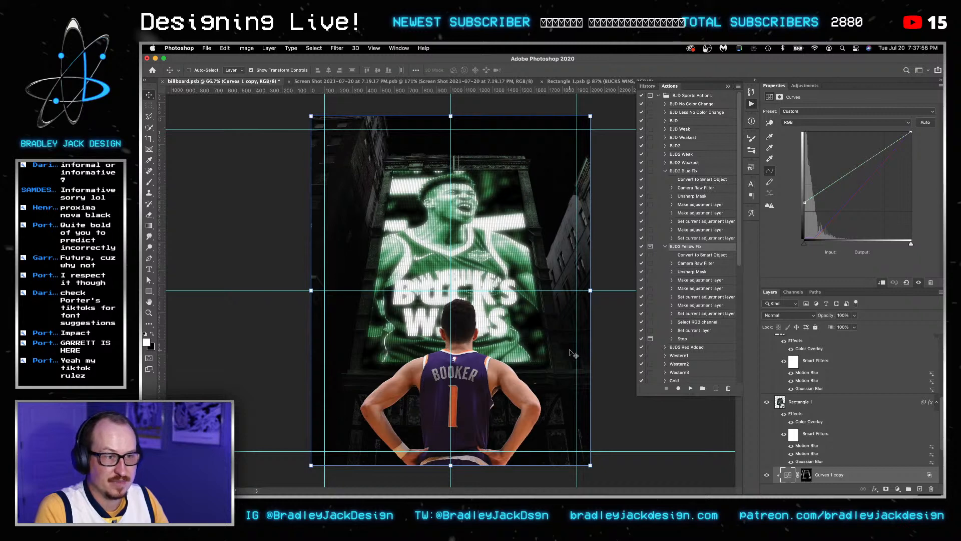
{"action": "key", "text": "ctrl+Tab"}
{"action": "key", "text": "ctrl+Tab"}
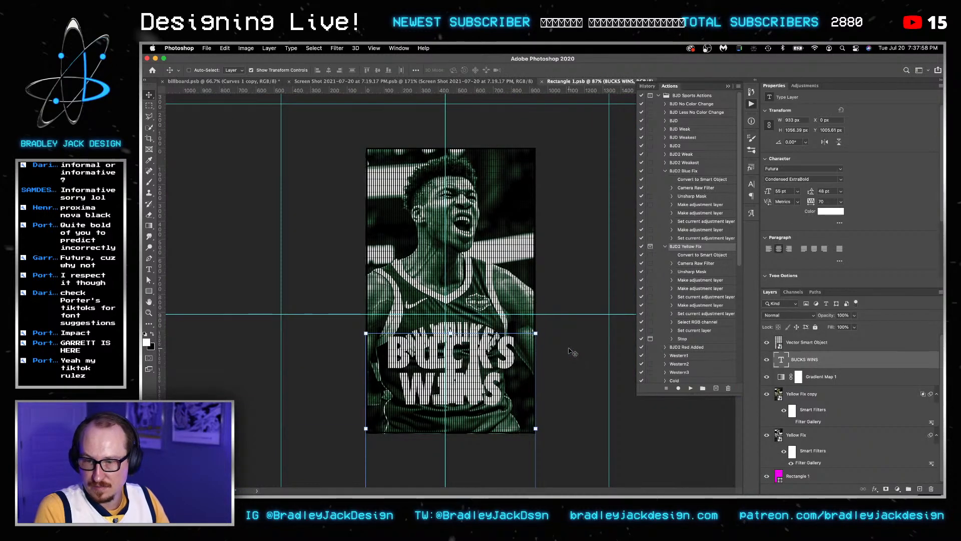
Set the tracking of the whole BUCKS WINS text to 0 and commit the text edit.
{"action": "double_click", "coordinate": [781, 359]}
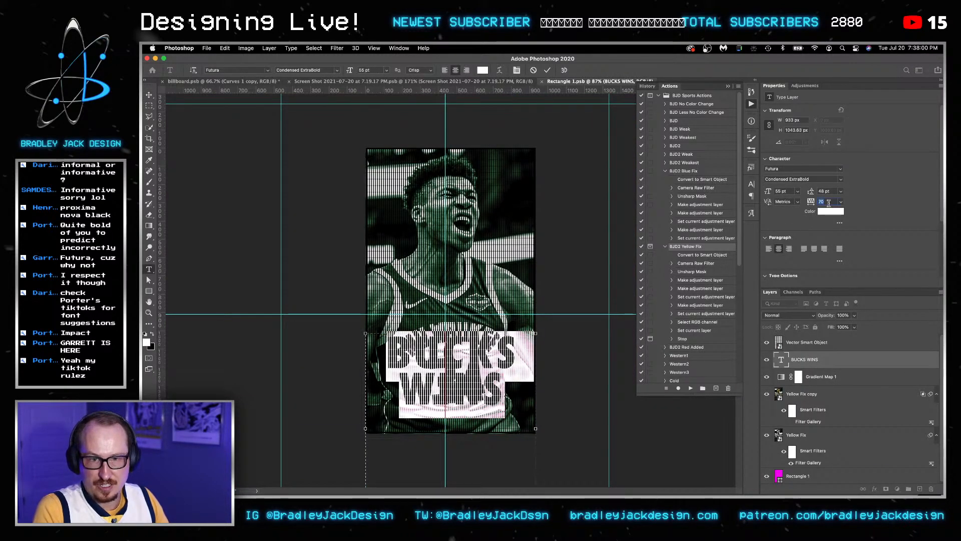
{"action": "type", "text": "0"}
{"action": "key", "text": "Tab"}
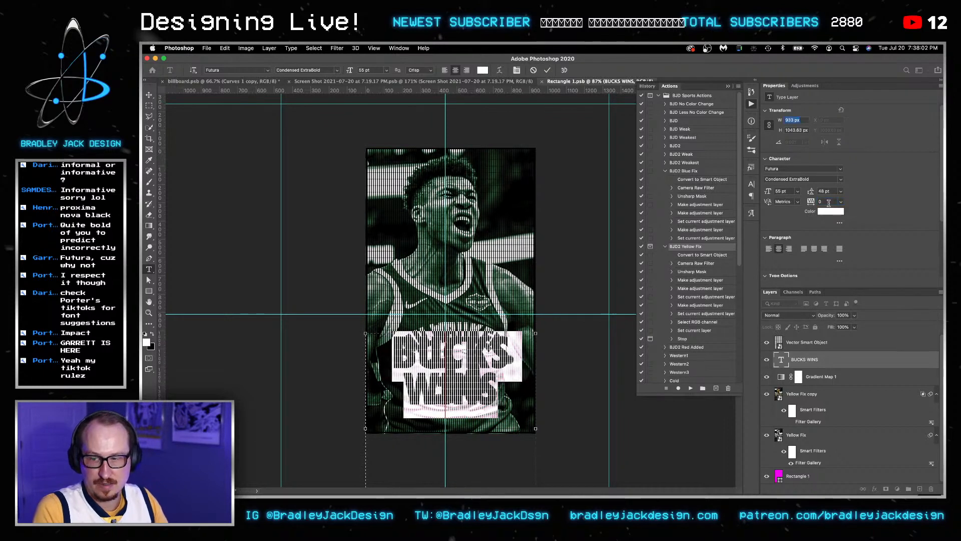
{"action": "left_click", "coordinate": [586, 344]}
{"action": "key", "text": "v"}
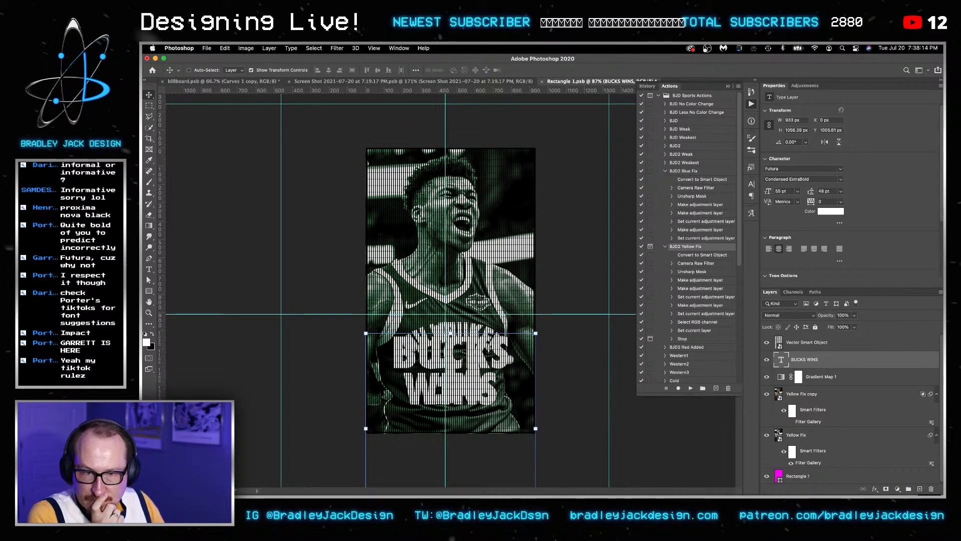
Filter the font list to decorative Adobe Fonts and apply BD Geminis to the BUCKS WINS text.
{"action": "left_click", "coordinate": [841, 169]}
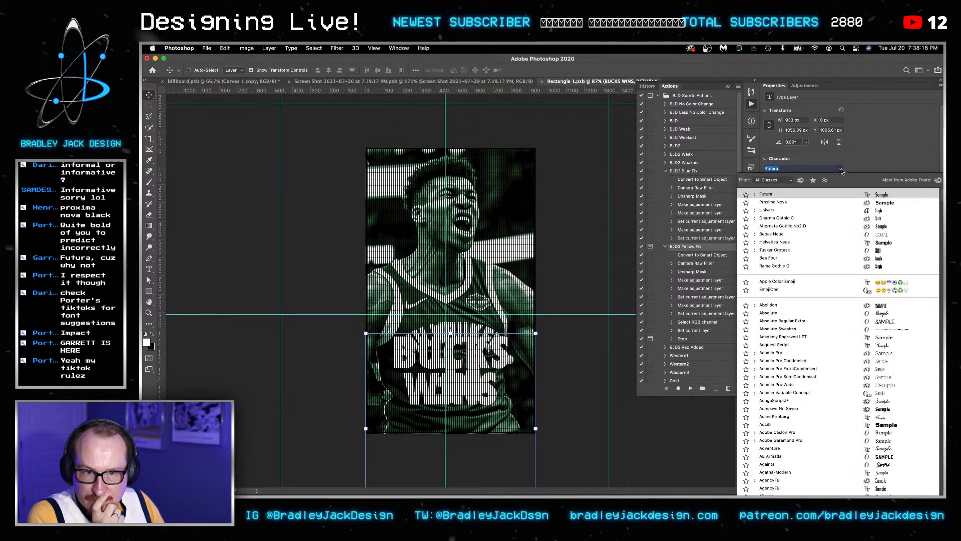
{"action": "left_click", "coordinate": [801, 181]}
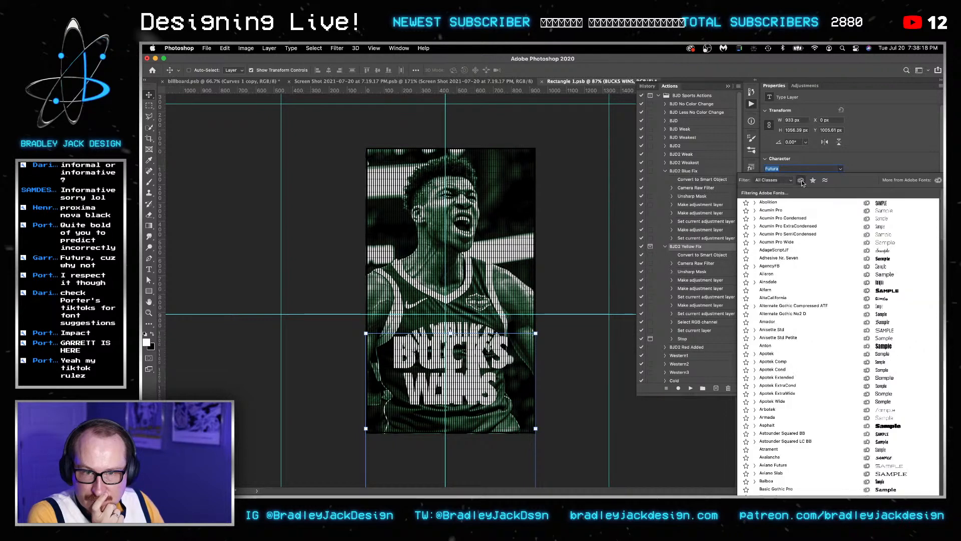
{"action": "left_click", "coordinate": [789, 181]}
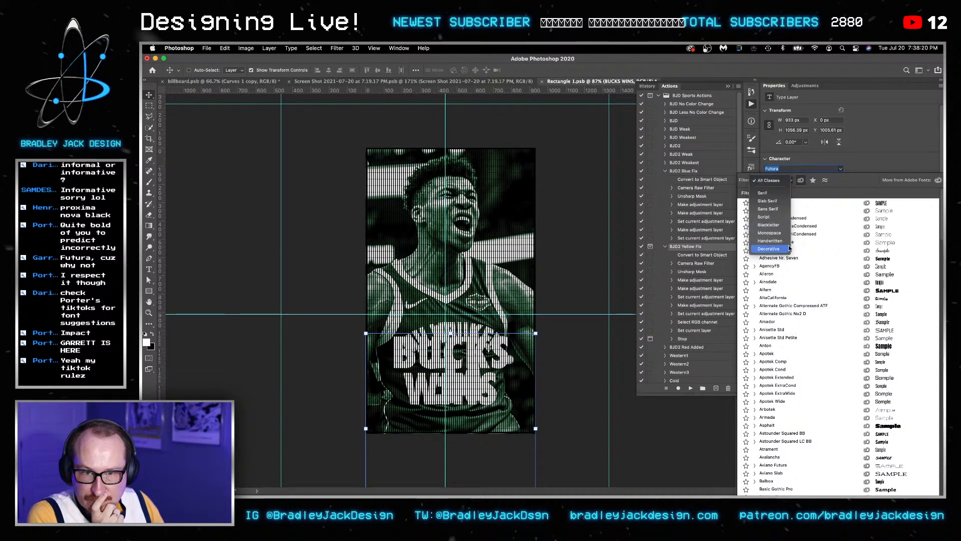
{"action": "left_click", "coordinate": [790, 251]}
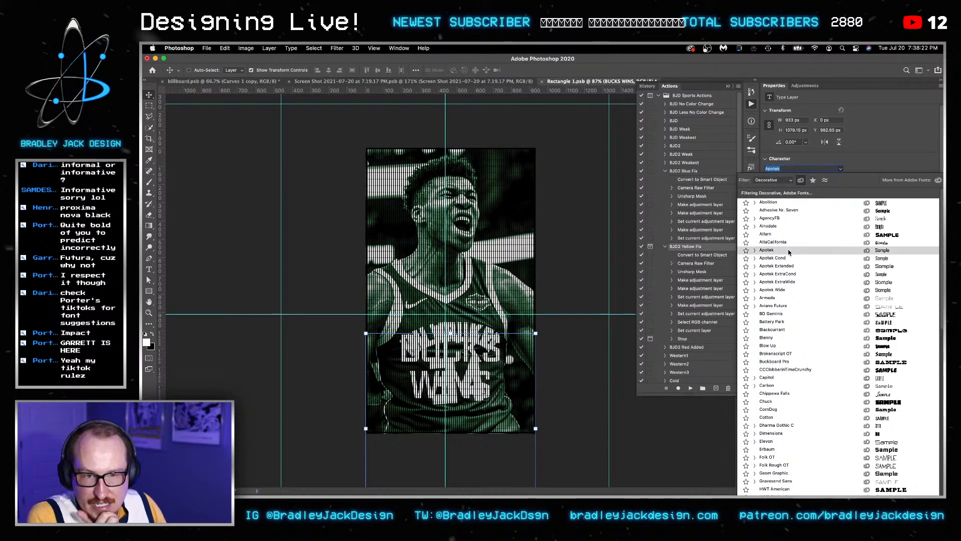
{"action": "left_click", "coordinate": [800, 316]}
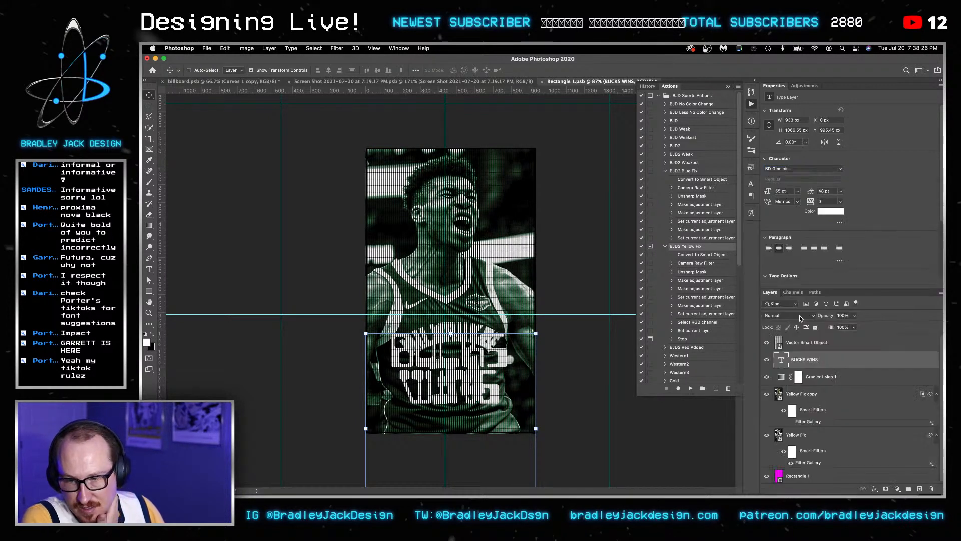
Save the billboard artwork, check the new lettering in the billboard.psb poster, and return to the Rectangle 1 document.
{"action": "key", "text": "super+s"}
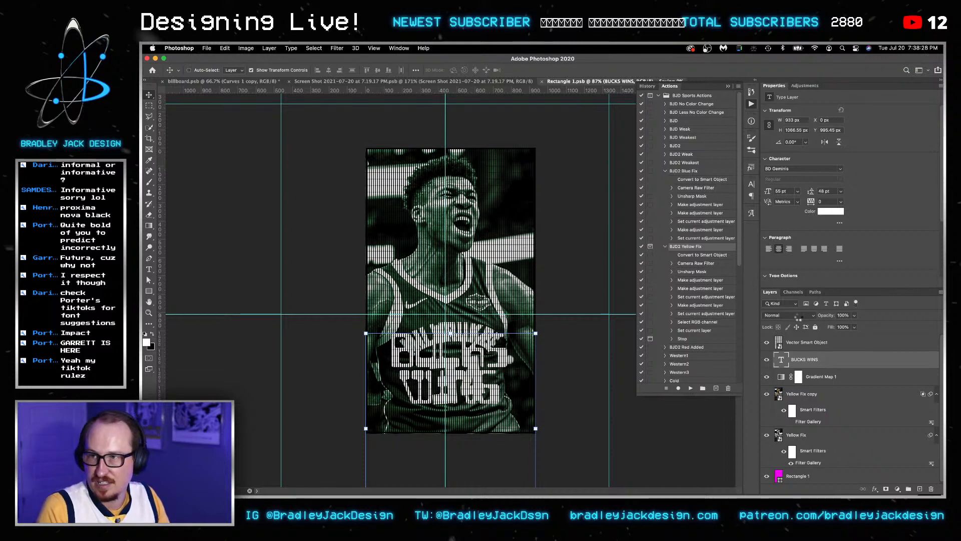
{"action": "key", "text": "ctrl+Tab"}
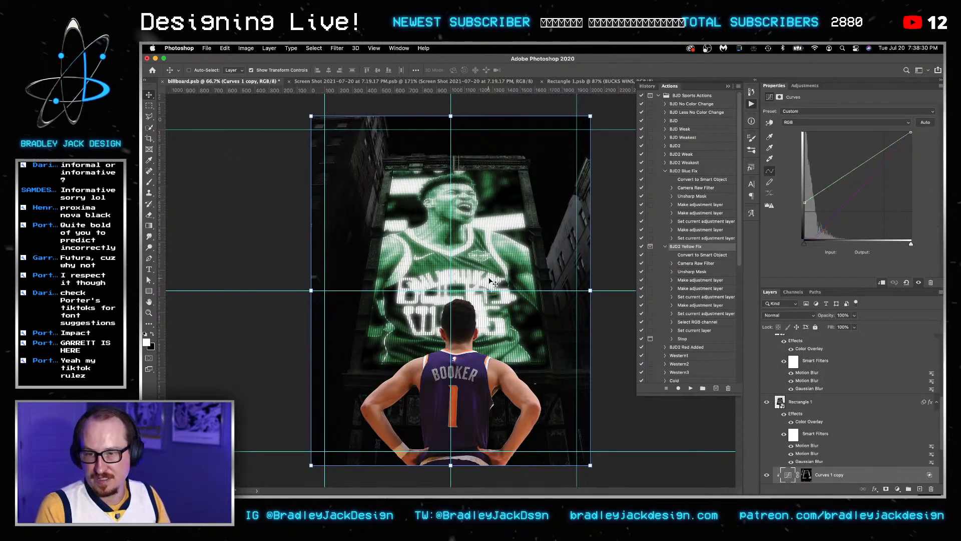
{"action": "key", "text": "ctrl+Tab"}
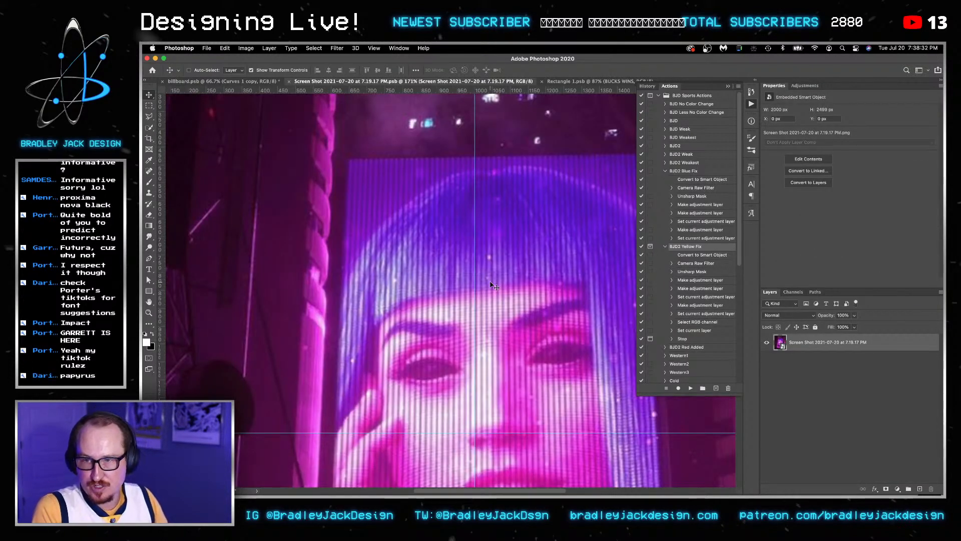
{"action": "key", "text": "ctrl+Tab"}
Preview other decorative Adobe Fonts on the BUCKS WINS text, keeping BD Geminis.
{"action": "key", "text": "t"}
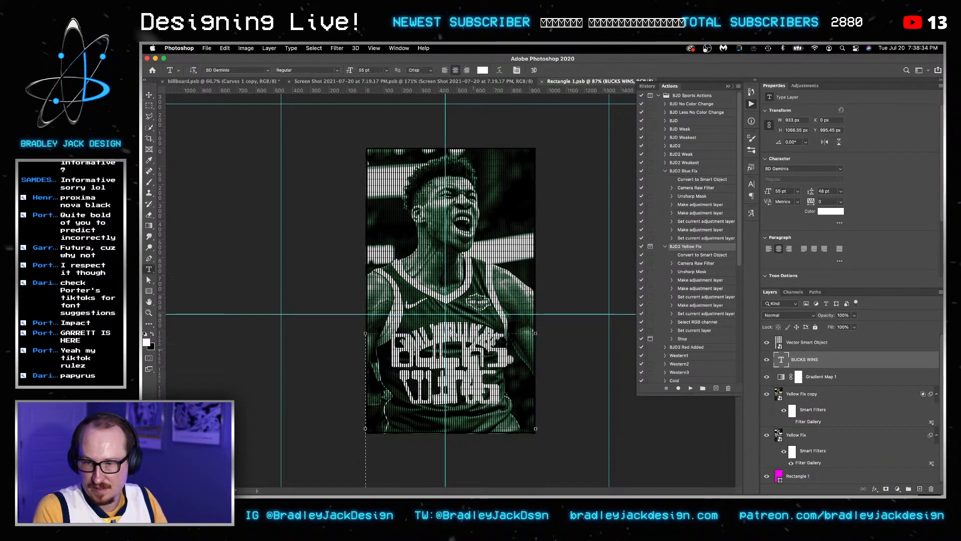
{"action": "key", "text": "Return"}
{"action": "key", "text": "super+Return"}
{"action": "left_click", "coordinate": [841, 169]}
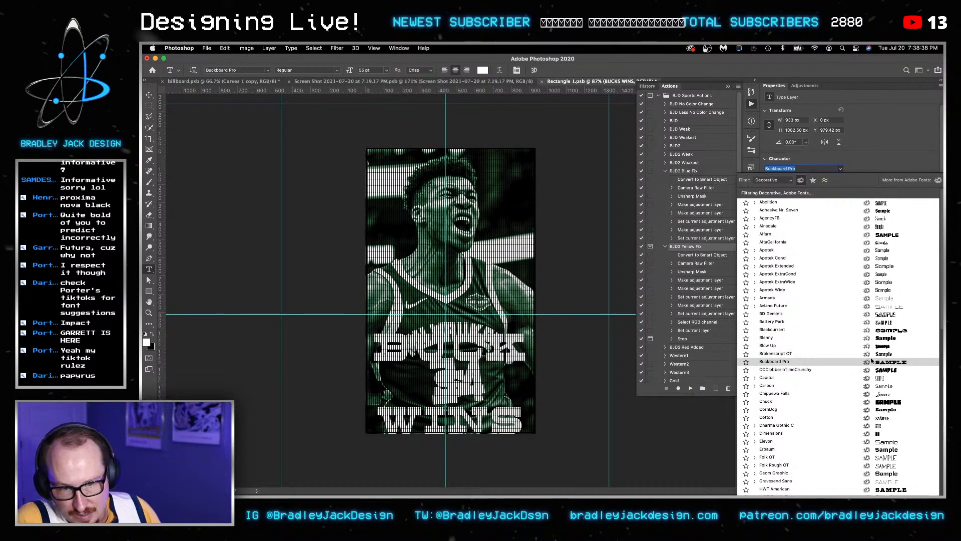
{"action": "scroll", "coordinate": [873, 359], "scroll_direction": "down", "scroll_amount": 10}
{"action": "scroll", "coordinate": [872, 360], "scroll_direction": "down", "scroll_amount": 1}
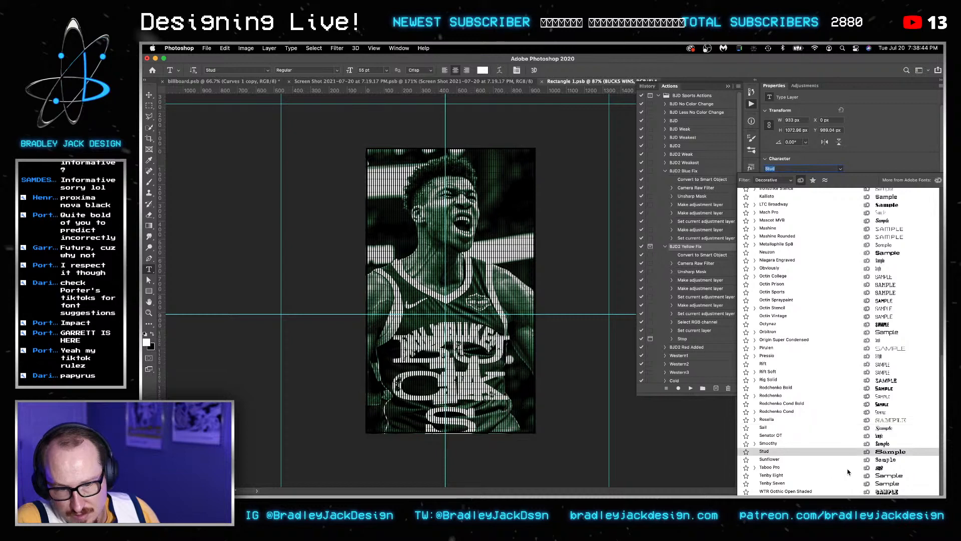
{"action": "key", "text": "Escape"}
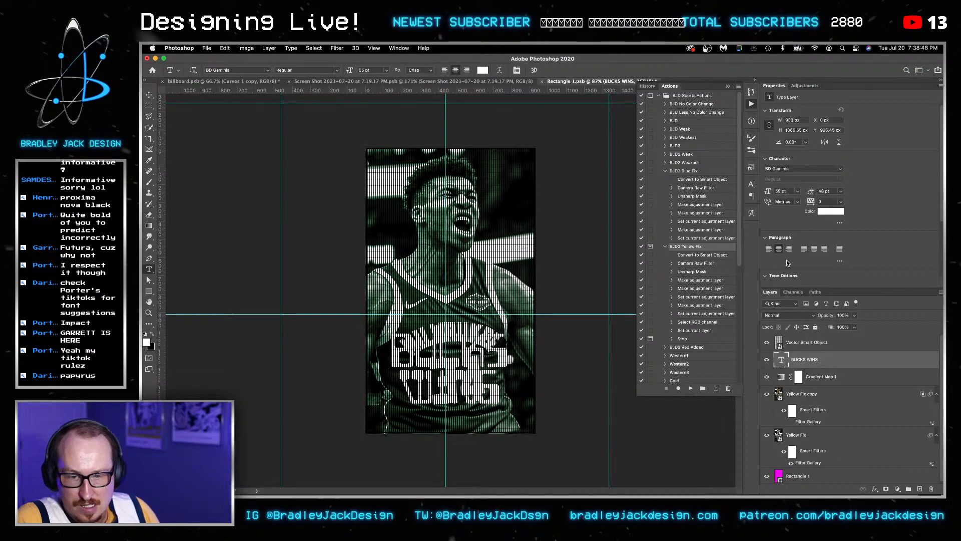
Widen the font filter to All Classes and preview more Adobe Fonts on the headline without applying one.
{"action": "left_click", "coordinate": [841, 169]}
{"action": "scroll", "coordinate": [821, 256], "scroll_direction": "up", "scroll_amount": 5}
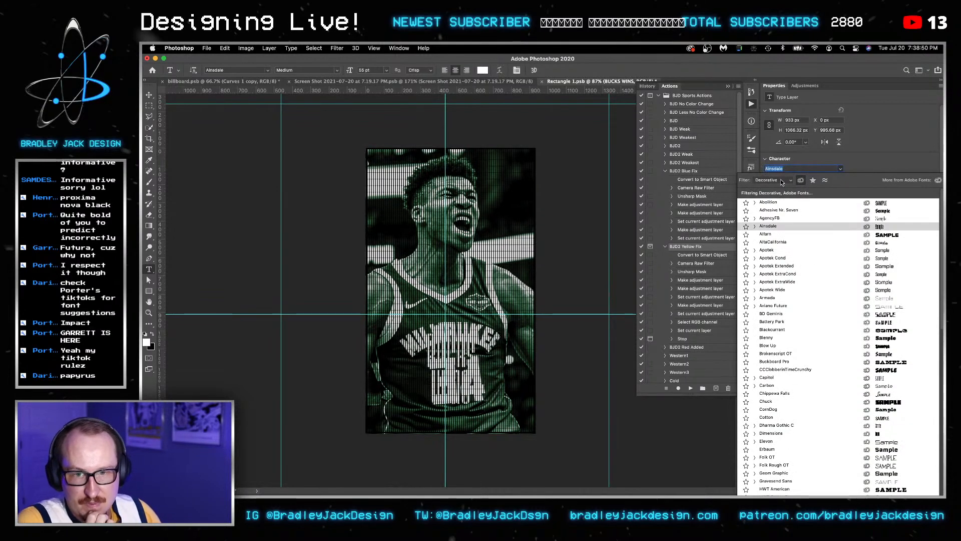
{"action": "left_click", "coordinate": [774, 180]}
{"action": "left_click", "coordinate": [770, 112]}
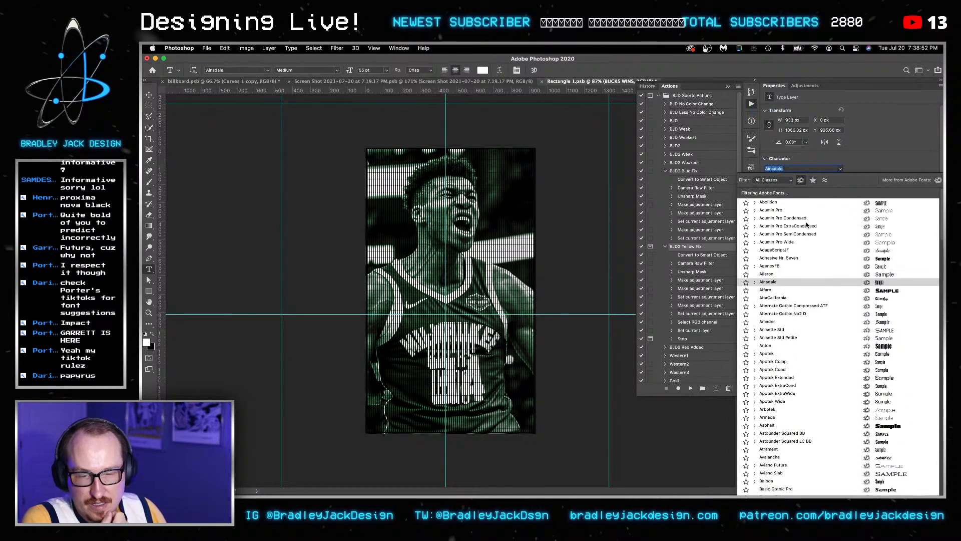
{"action": "scroll", "coordinate": [798, 287], "scroll_direction": "down", "scroll_amount": 20}
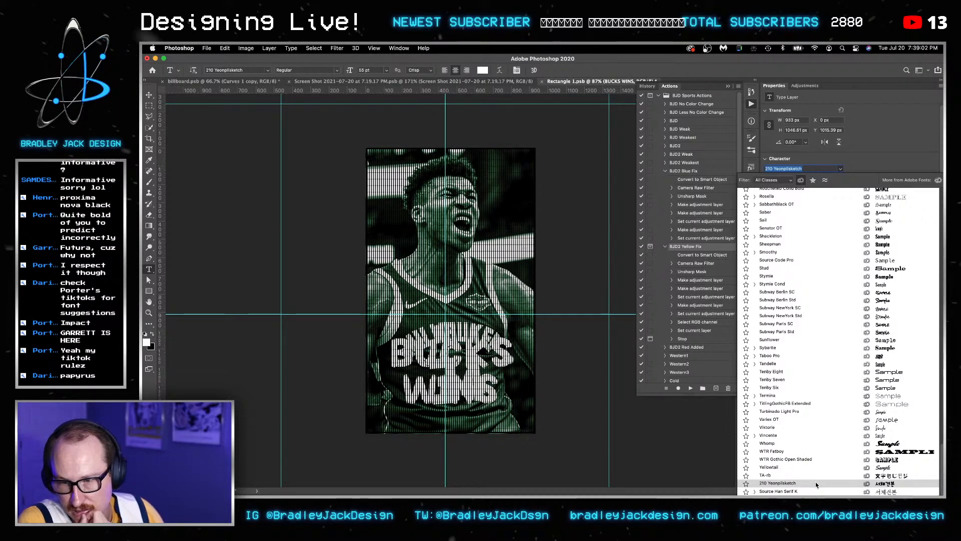
{"action": "left_click", "coordinate": [582, 391]}
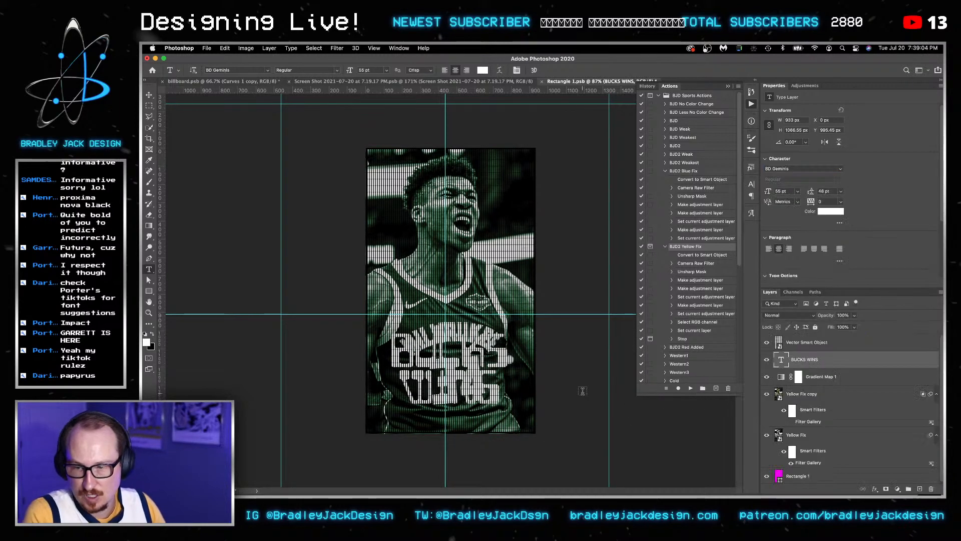
Scale the BUCKS WINS text box up proportionally to about 1109 px wide and nudge it down 70 px.
{"action": "key", "text": "super+t"}
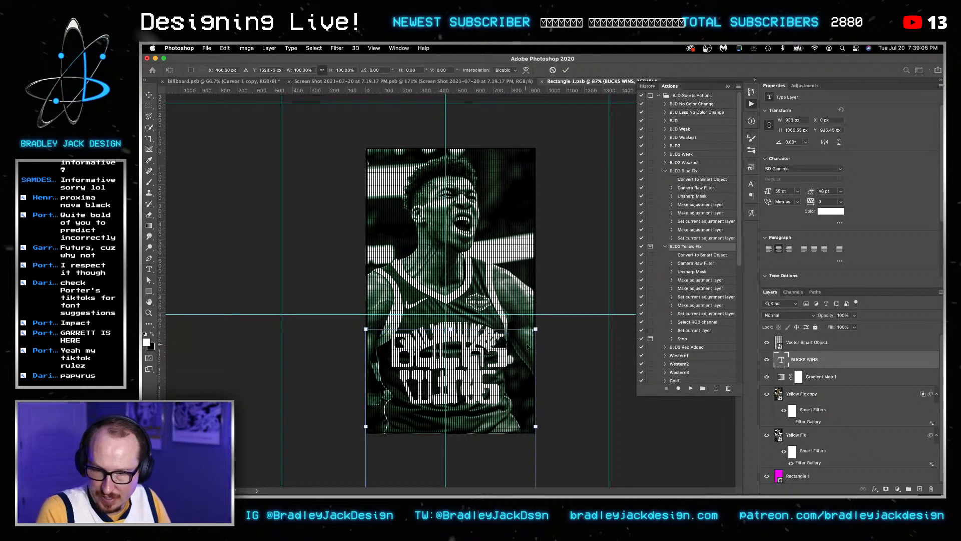
{"action": "left_click_drag", "start_coordinate": [535, 329], "coordinate": [551, 316]}
{"action": "key", "text": "Return"}
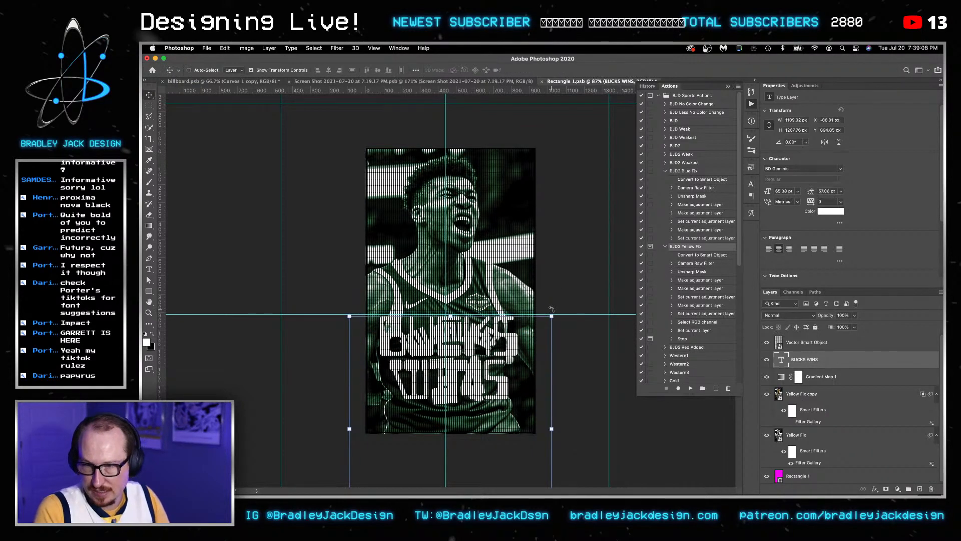
{"action": "key", "text": "shift+Down"}
{"action": "key", "text": "shift+Down"}
{"action": "key", "text": "shift+Down"}
{"action": "key", "text": "shift+Down"}
{"action": "key", "text": "shift+Down"}
{"action": "key", "text": "shift+Down"}
{"action": "key", "text": "shift+Down"}
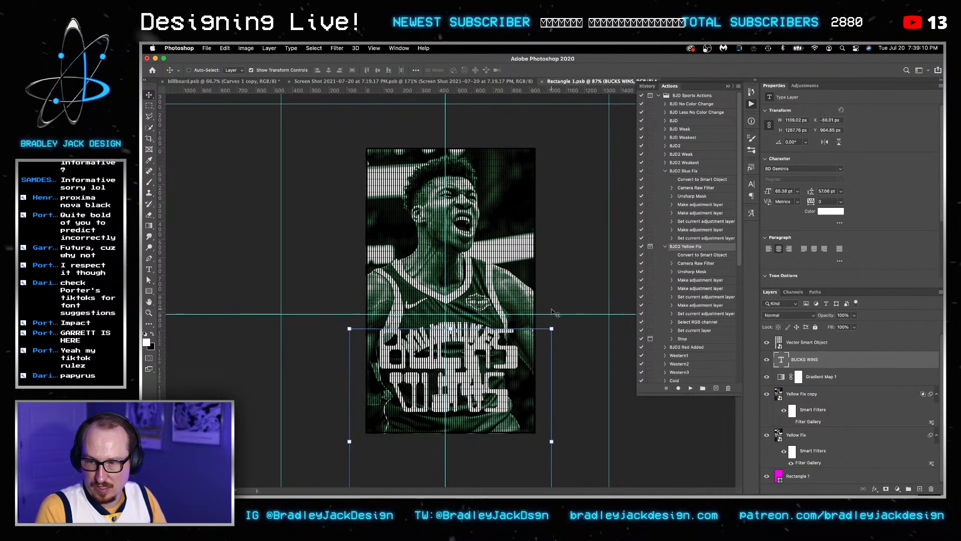
Nudge the BUCKS WINS text layer 9 px to the right and 3 px up over the jersey.
{"action": "key", "text": "shift+Right"}
{"action": "key", "text": "Left"}
{"action": "key", "text": "Up"}
{"action": "key", "text": "Up"}
{"action": "key", "text": "Up"}
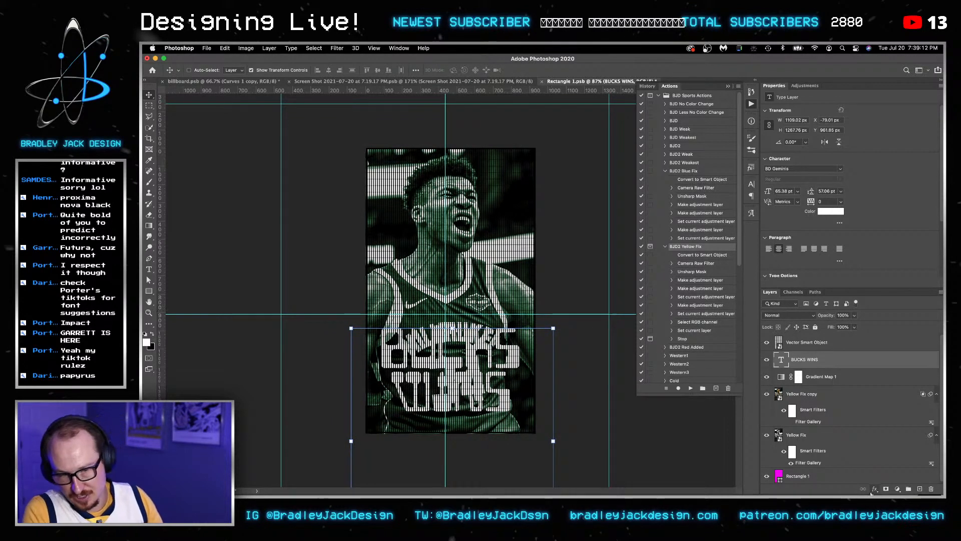
Add a layer mask and a black Multiply drop shadow at 100% opacity and 90° to the BUCKS WINS text layer.
{"action": "left_click", "coordinate": [884, 490]}
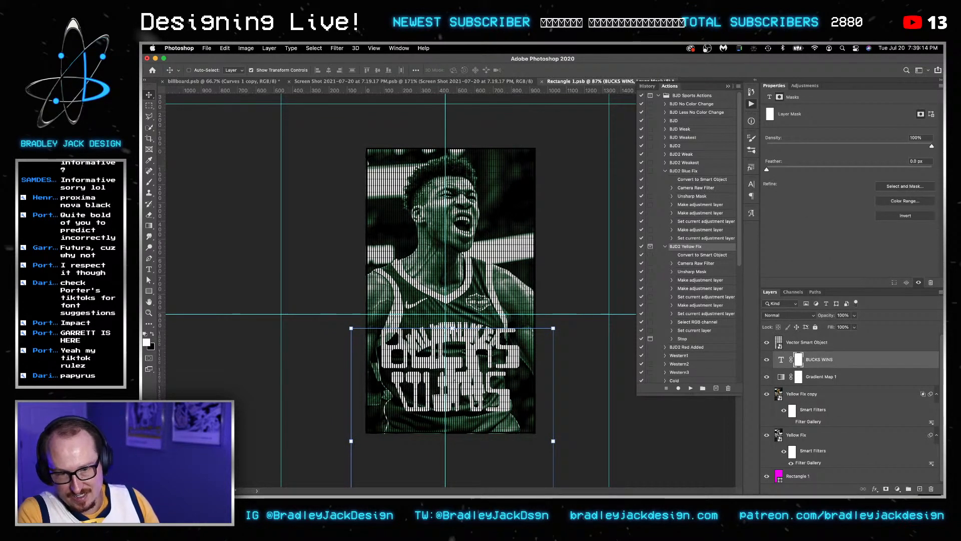
{"action": "left_click", "coordinate": [875, 489]}
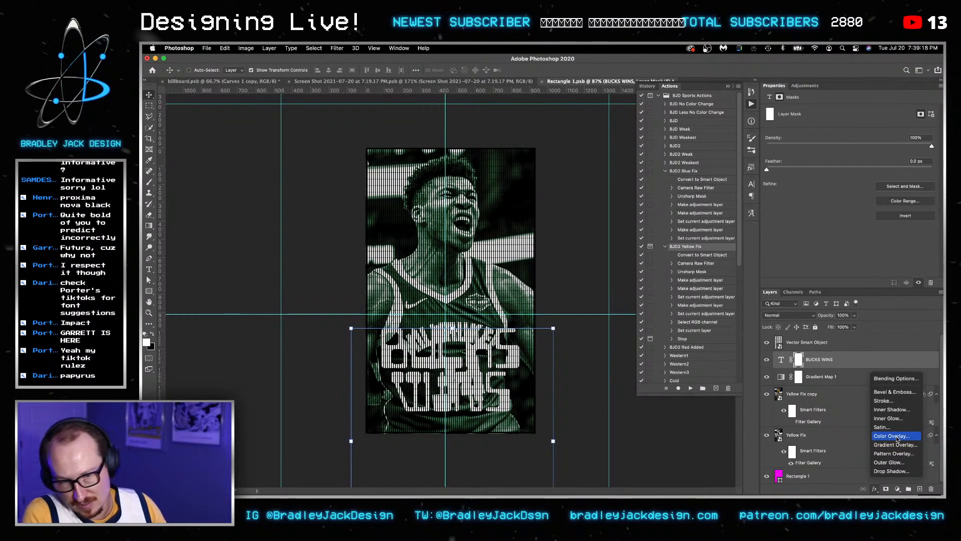
{"action": "left_click", "coordinate": [893, 471]}
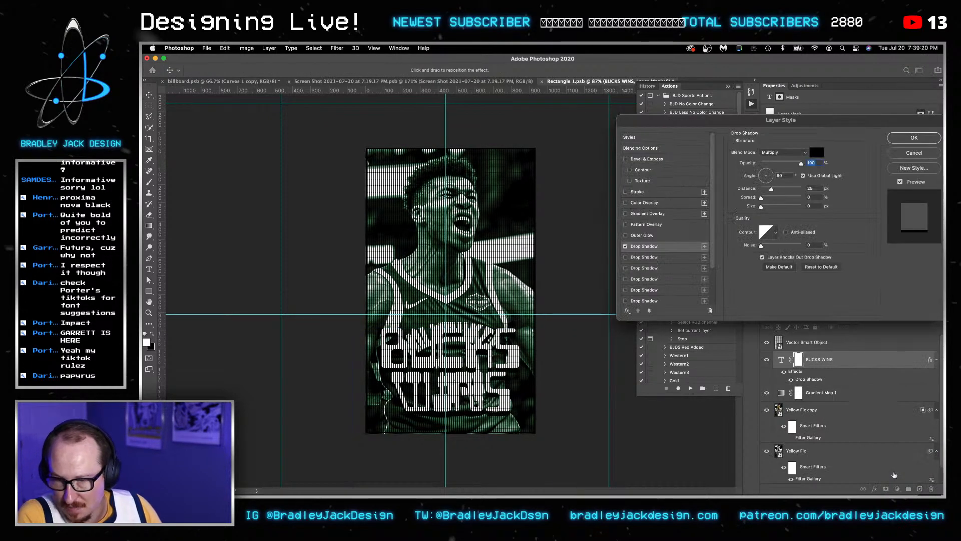
{"action": "key", "text": "Tab"}
{"action": "key", "text": "Tab"}
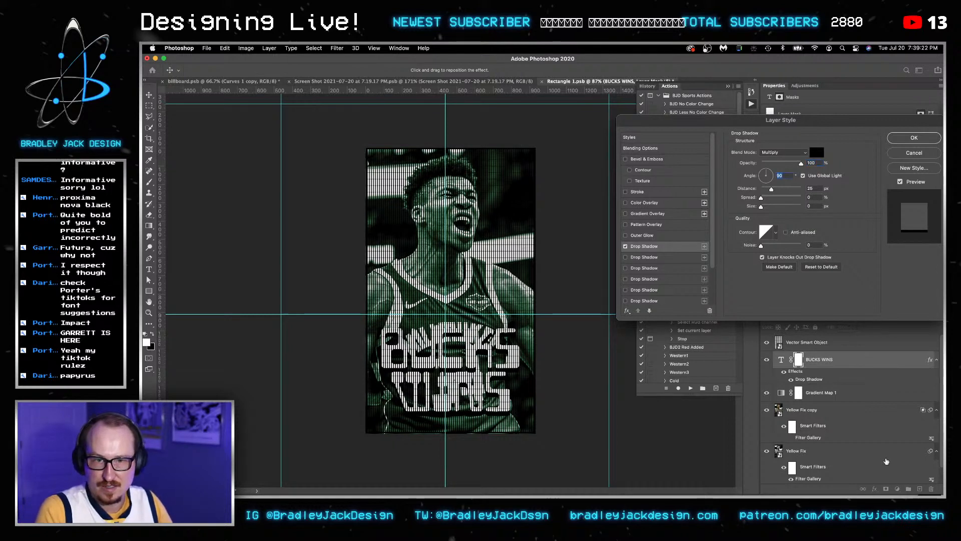
{"action": "key", "text": "Return"}
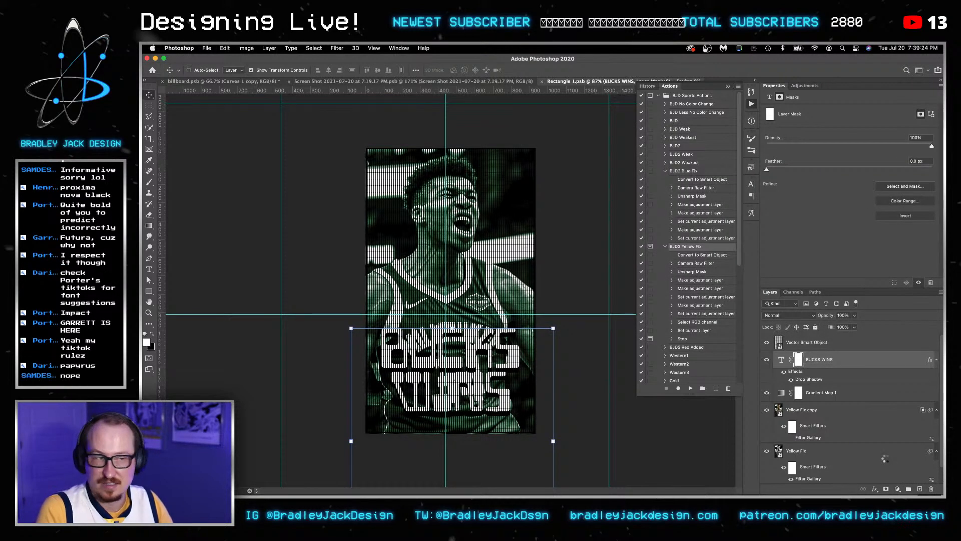
Return to the billboard.psb document and select the Color Lookup 2 smart object of the building background.
{"action": "key", "text": "ctrl+Tab"}
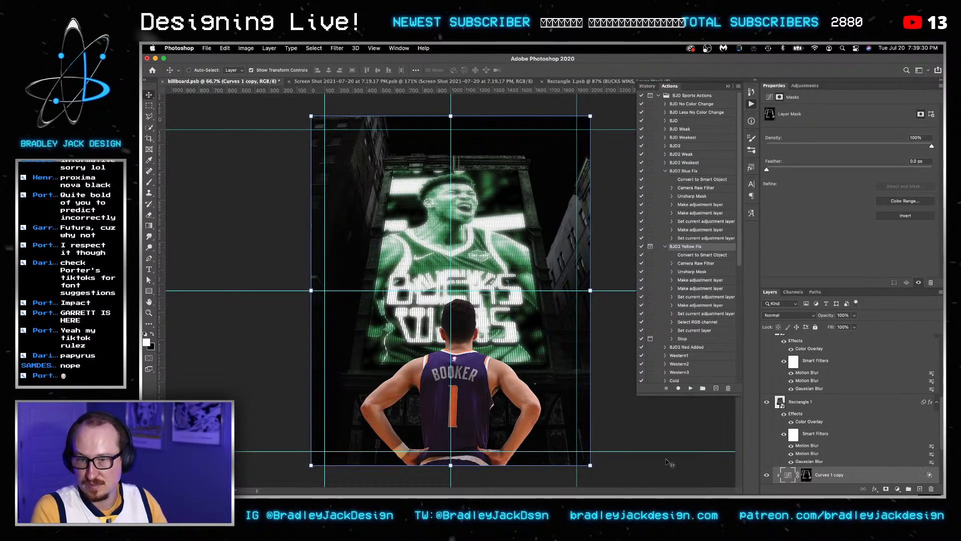
{"action": "left_click", "coordinate": [821, 401]}
{"action": "scroll", "coordinate": [850, 443], "scroll_direction": "down", "scroll_amount": 3}
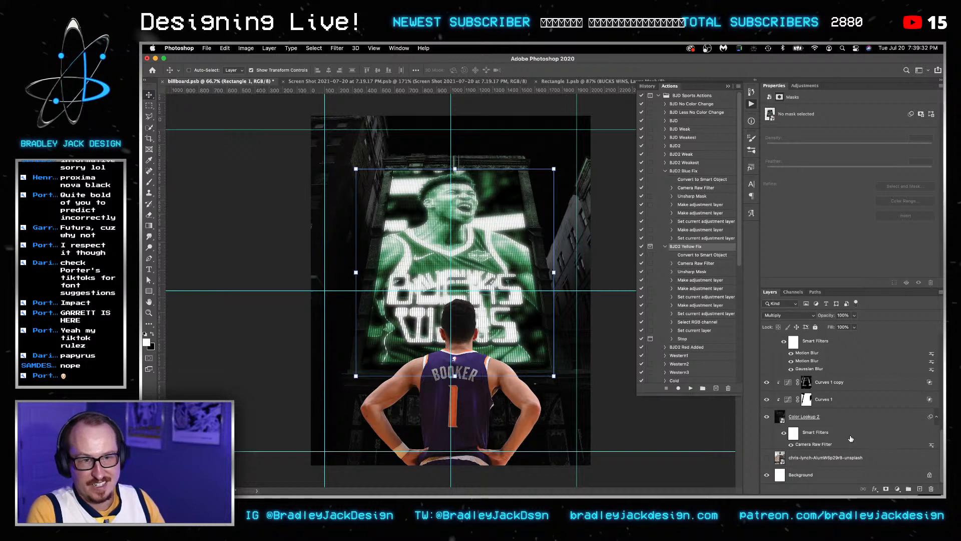
{"action": "left_click", "coordinate": [837, 419]}
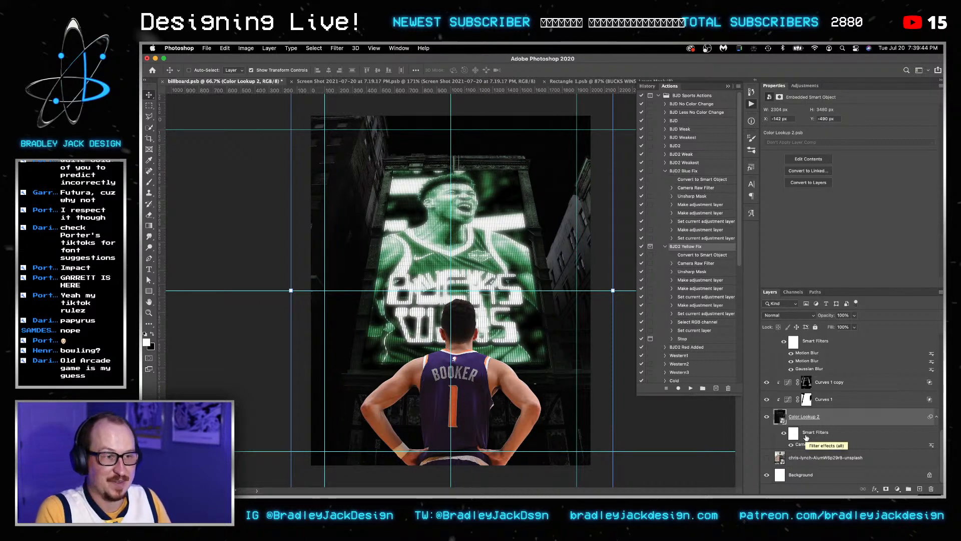
{"action": "scroll", "coordinate": [806, 438], "scroll_direction": "up", "scroll_amount": 2}
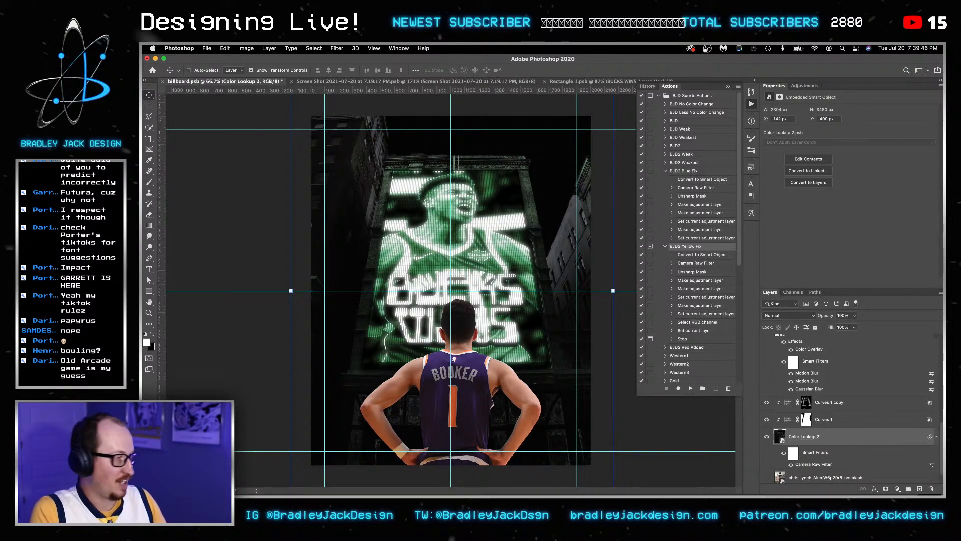
{"action": "key", "text": "super+Tab"}
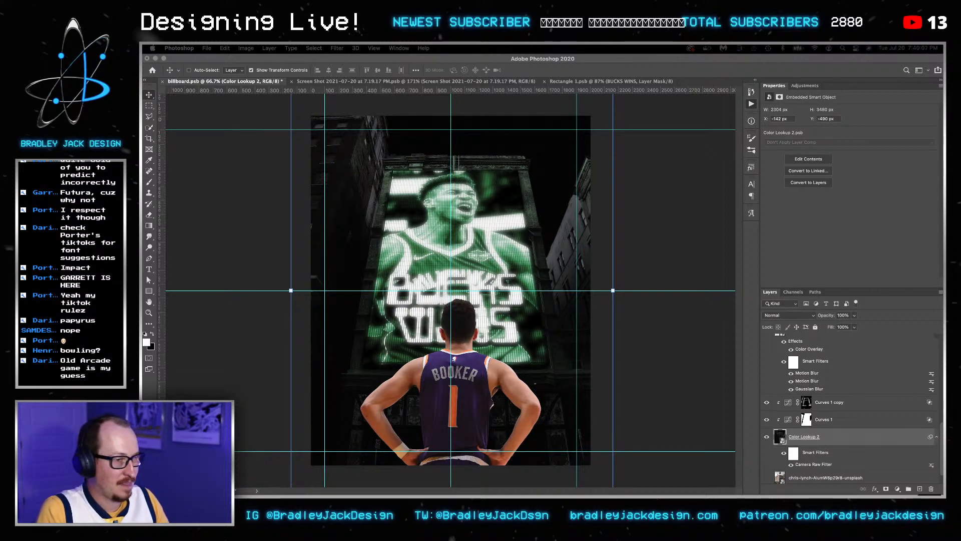
{"action": "left_click", "coordinate": [531, 345]}
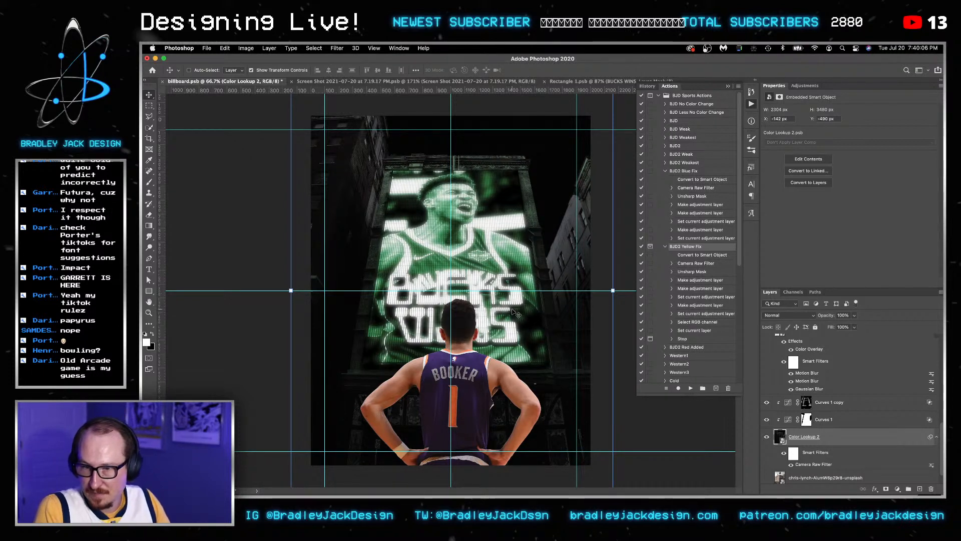
Try to convert the Color Lookup 2 smart object to separate layers, and undo the conversion.
{"action": "scroll", "coordinate": [810, 429], "scroll_direction": "down", "scroll_amount": 1}
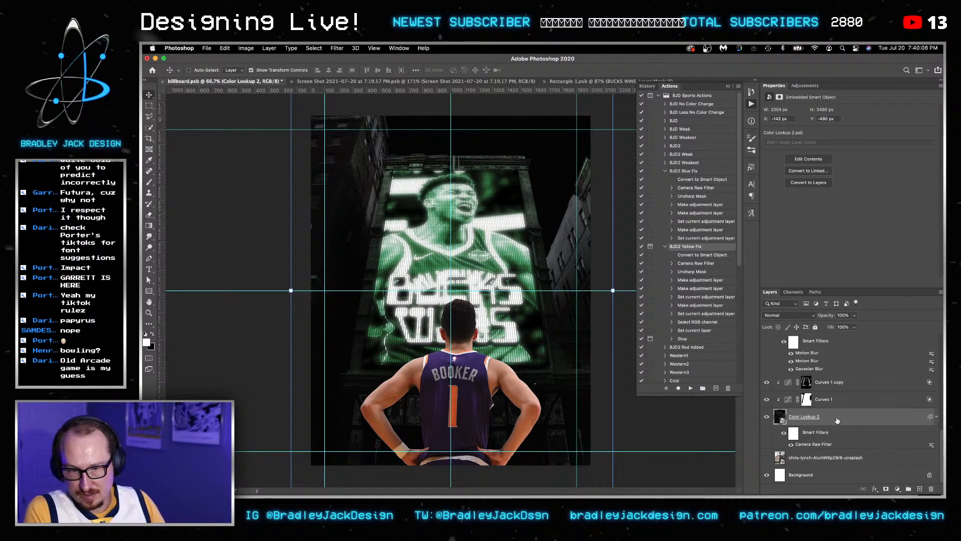
{"action": "right_click", "coordinate": [832, 420]}
{"action": "left_click", "coordinate": [857, 230]}
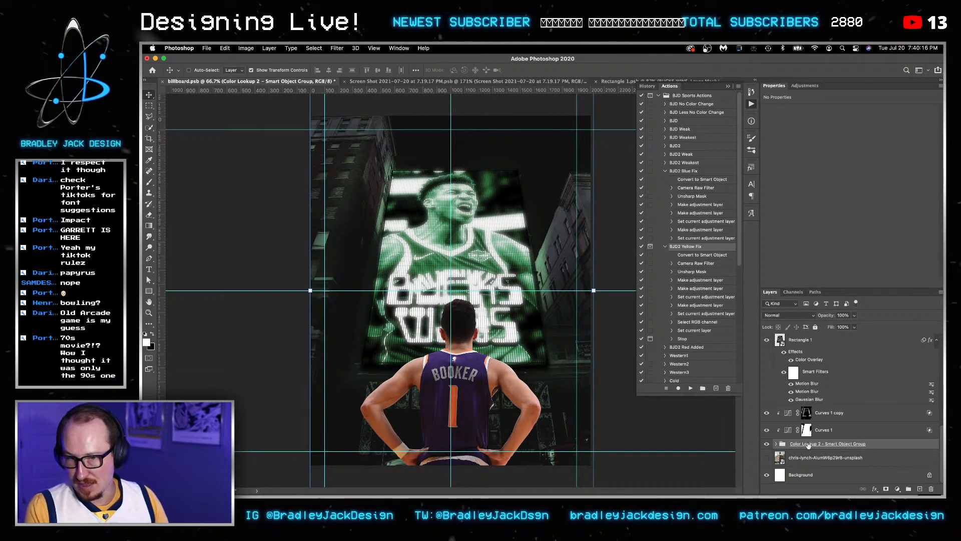
{"action": "left_click", "coordinate": [773, 443]}
{"action": "scroll", "coordinate": [780, 439], "scroll_direction": "down", "scroll_amount": 3}
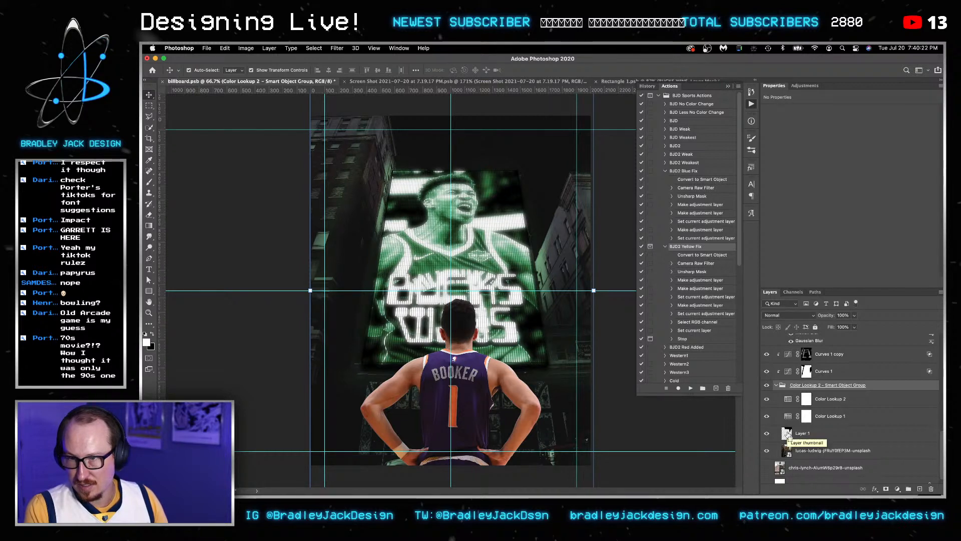
{"action": "key", "text": "super+z"}
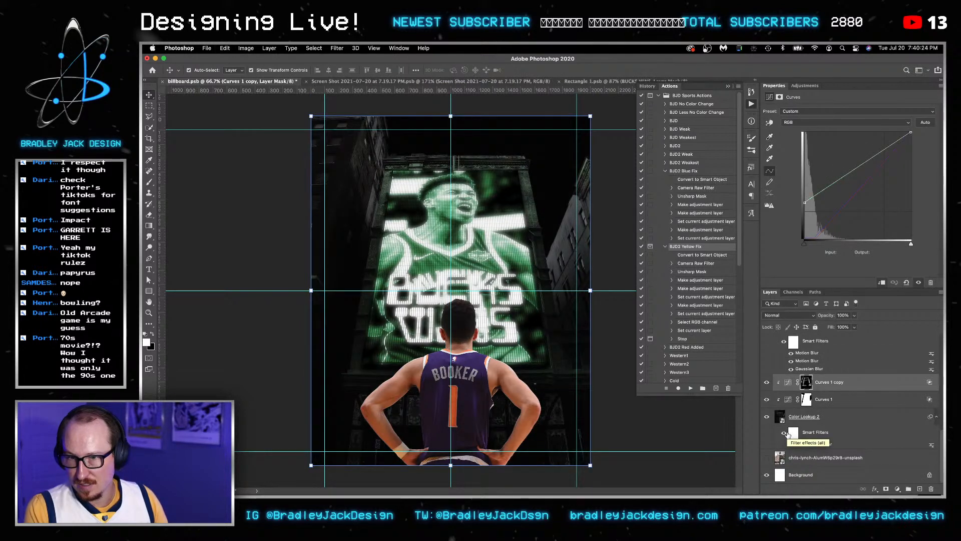
Open the Color Lookup 2 smart object's contents, copy both Color Lookup adjustments and Layer 1, and save with the originals hidden.
{"action": "left_click", "coordinate": [832, 422]}
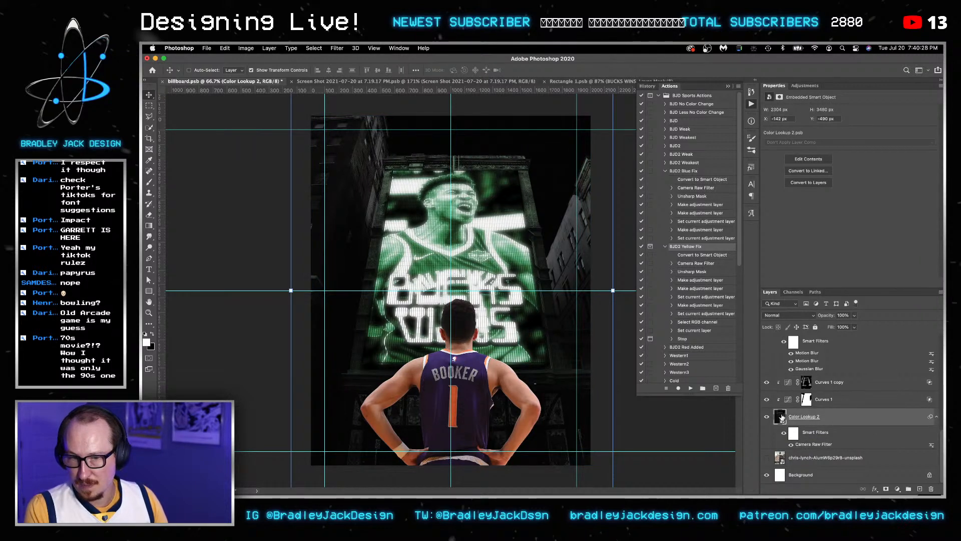
{"action": "double_click", "coordinate": [781, 416]}
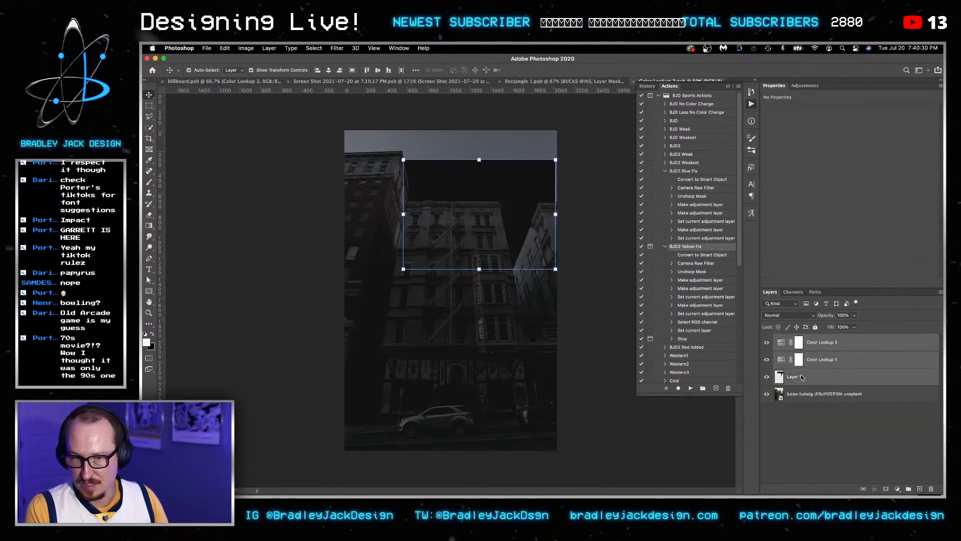
{"action": "left_click", "coordinate": [771, 342]}
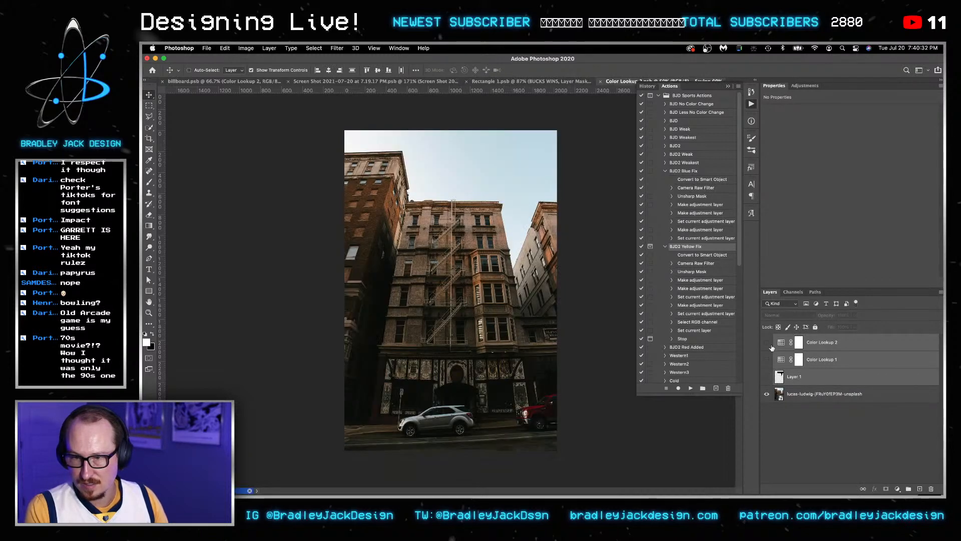
{"action": "key", "text": "super+grave"}
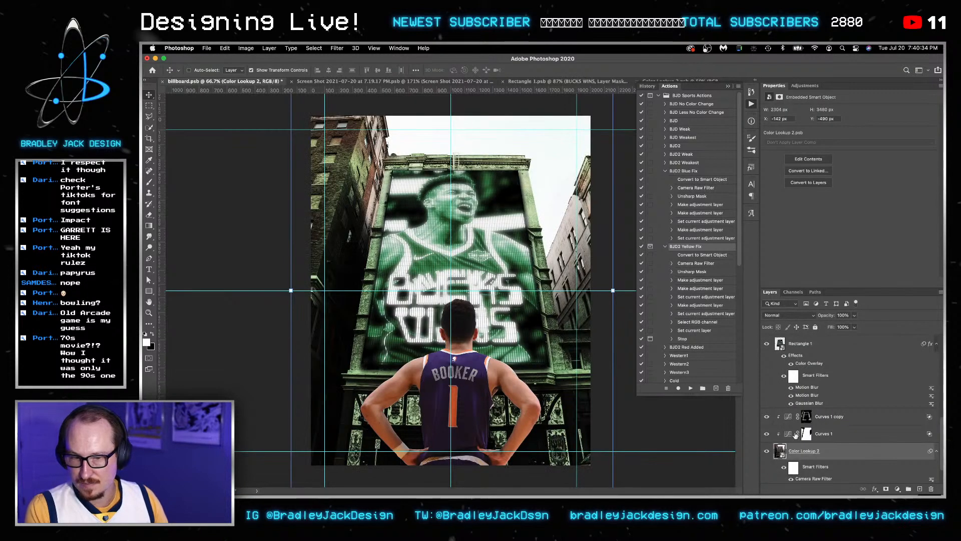
Paste the copied layers above the building smart object and clip them and both Curves adjustments to it.
{"action": "key", "text": "super+v"}
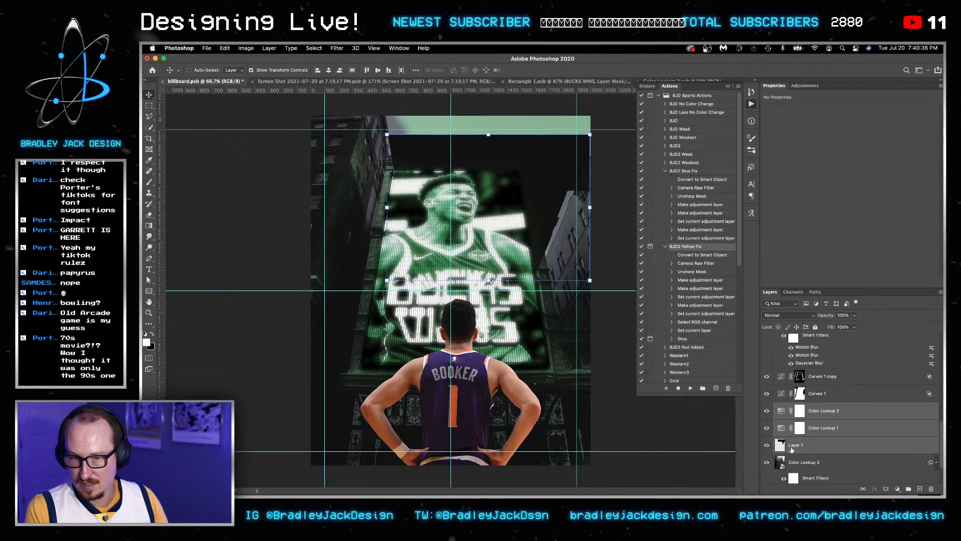
{"action": "left_click", "coordinate": [790, 453], "text": "alt"}
{"action": "left_click", "coordinate": [790, 436], "text": "alt"}
{"action": "left_click", "coordinate": [790, 419], "text": "alt"}
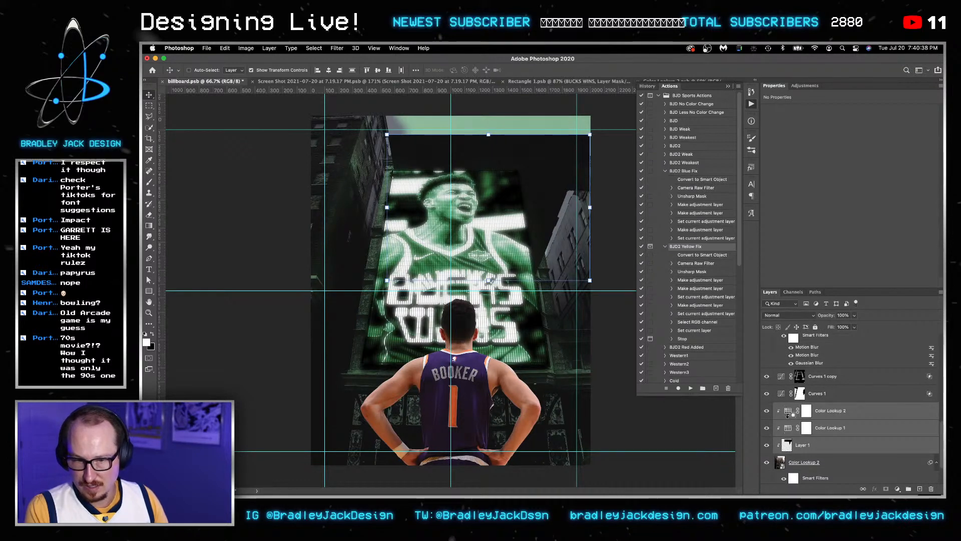
{"action": "left_click", "coordinate": [790, 401], "text": "alt"}
{"action": "left_click", "coordinate": [789, 384], "text": "alt"}
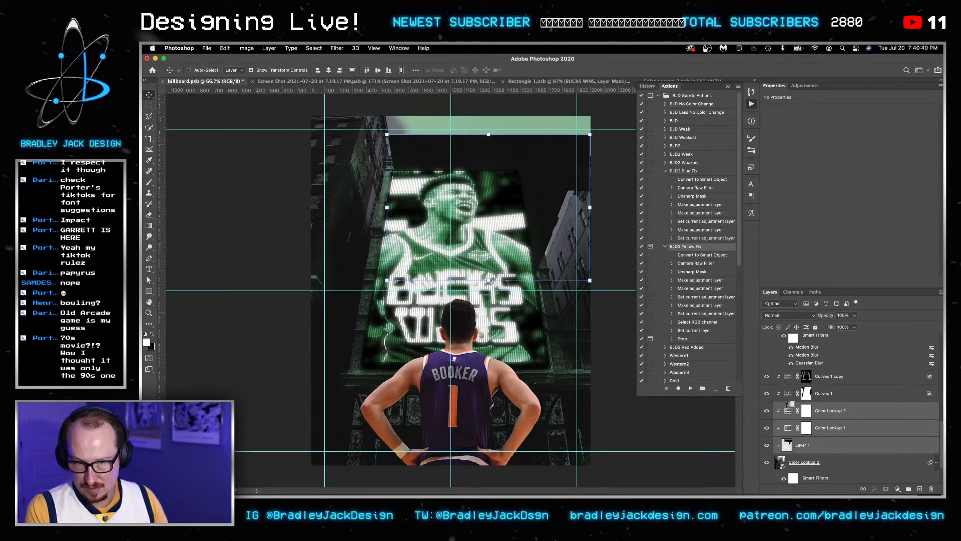
Try to reposition the pasted Layer 1 up and to the left to cover the sky around the building.
{"action": "left_click", "coordinate": [812, 452]}
{"action": "left_click_drag", "start_coordinate": [516, 311], "coordinate": [515, 269]}
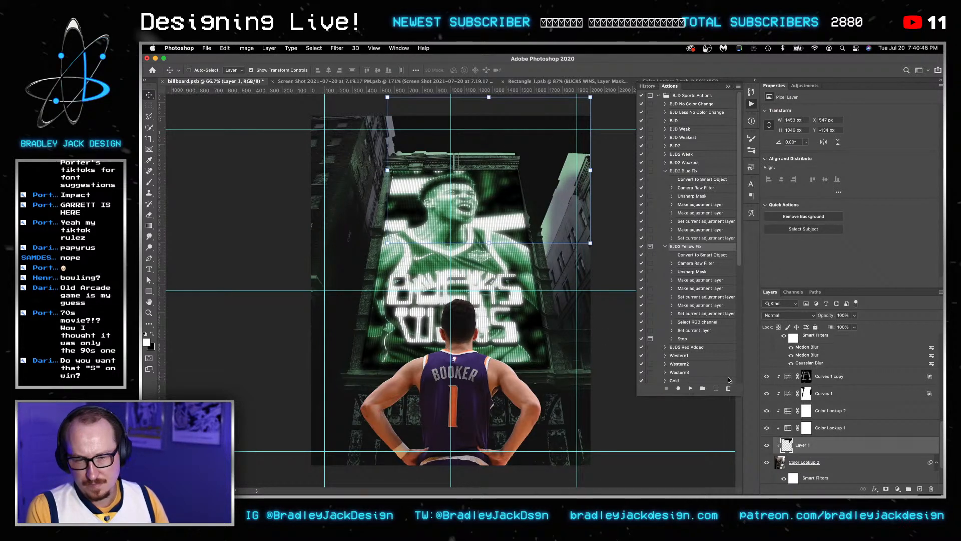
{"action": "mouse_move", "coordinate": [537, 204]}
{"action": "left_mouse_down"}
{"action": "mouse_move", "coordinate": [545, 176]}
{"action": "mouse_move", "coordinate": [548, 201]}
{"action": "mouse_move", "coordinate": [533, 202]}
{"action": "left_mouse_up"}
{"action": "left_click_drag", "start_coordinate": [530, 203], "coordinate": [527, 202]}
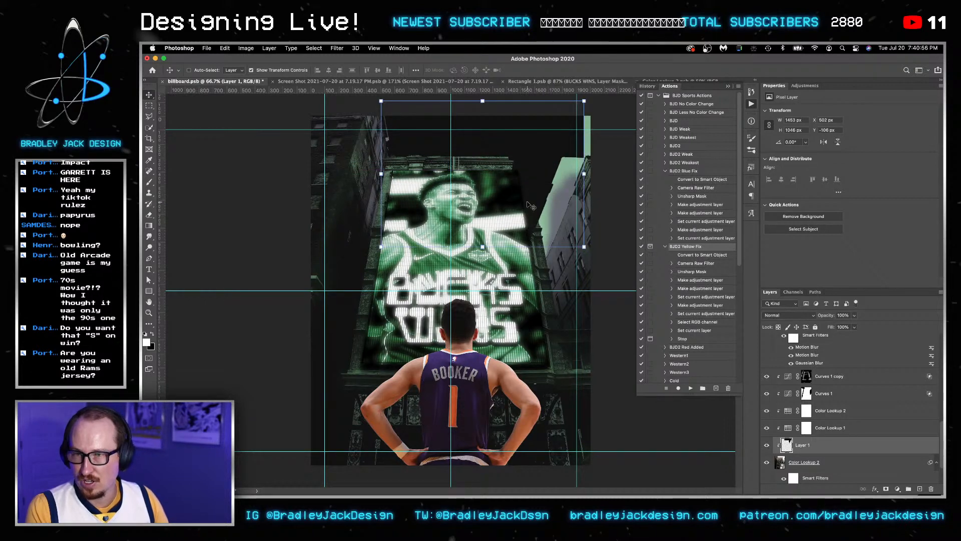
{"action": "key", "text": "shift+Up"}
{"action": "key", "text": "shift+Up"}
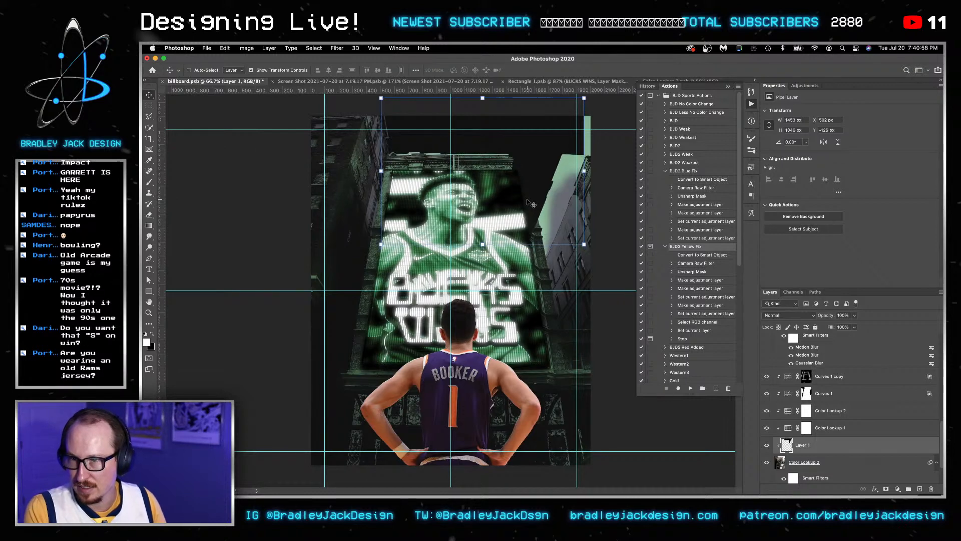
Delete the pasted Layer 1 and check the Curves 1 copy adjustment by toggling its visibility.
{"action": "key", "text": "BackSpace"}
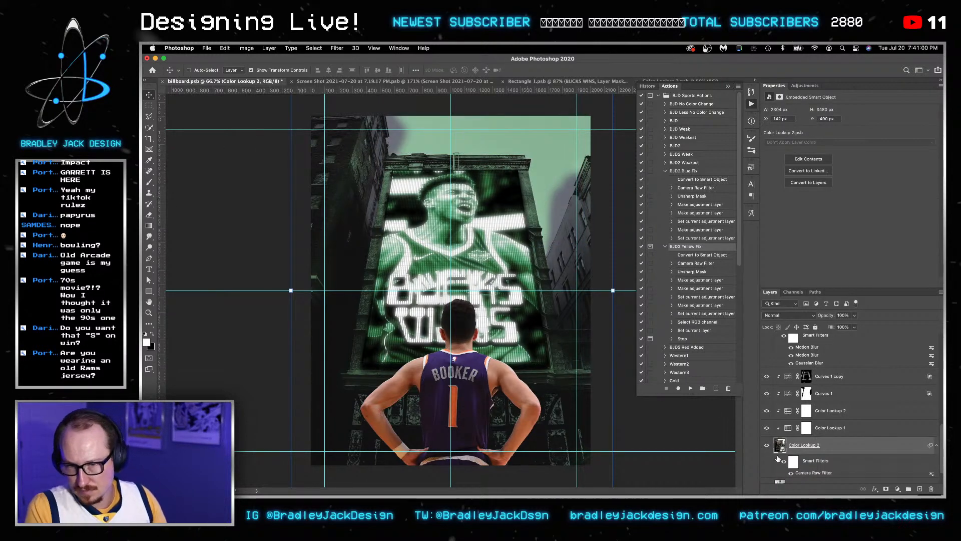
{"action": "left_click", "coordinate": [767, 378]}
{"action": "left_click", "coordinate": [768, 378]}
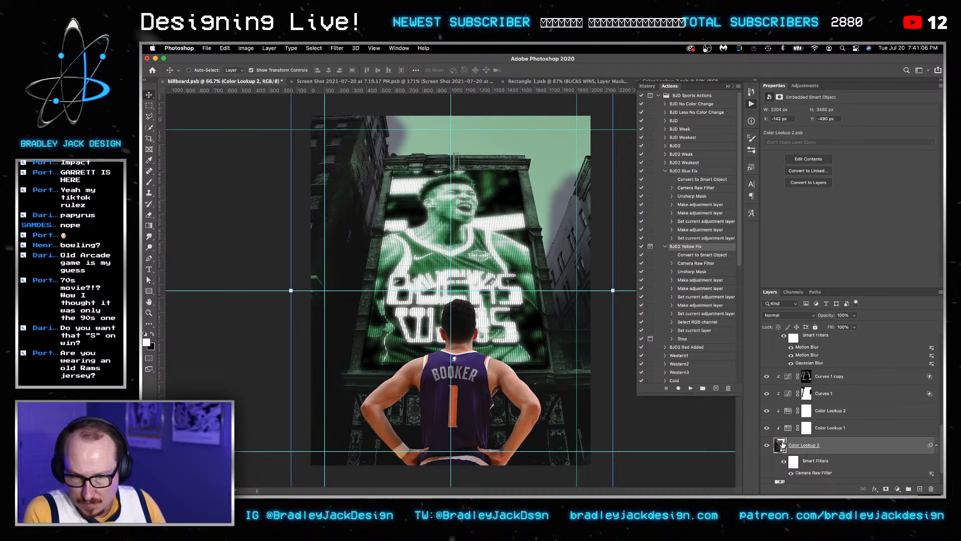
Make Layer 1 visible again inside the Color Lookup 2 smart object, save it, and return to the billboard document.
{"action": "double_click", "coordinate": [781, 444]}
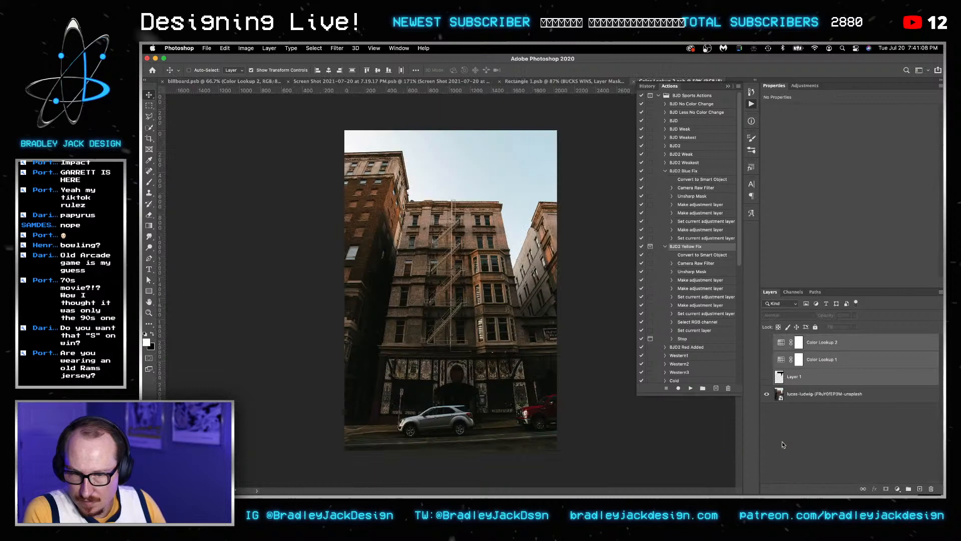
{"action": "left_click", "coordinate": [767, 377]}
{"action": "key", "text": "super+s"}
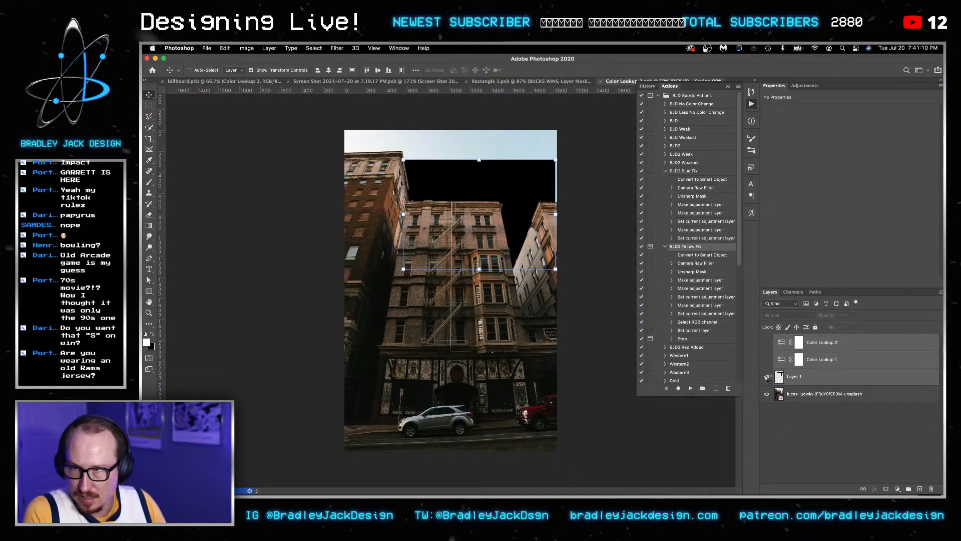
{"action": "key", "text": "super+w"}
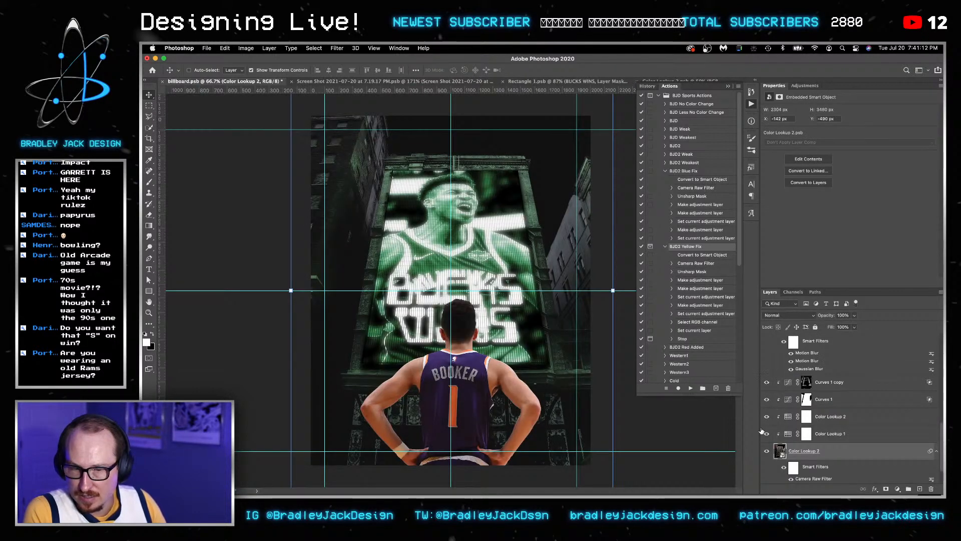
Compare the building's color grading by toggling the visibility of the clipped Color Lookup 1 and Color Lookup 2 adjustments.
{"action": "left_click", "coordinate": [767, 434]}
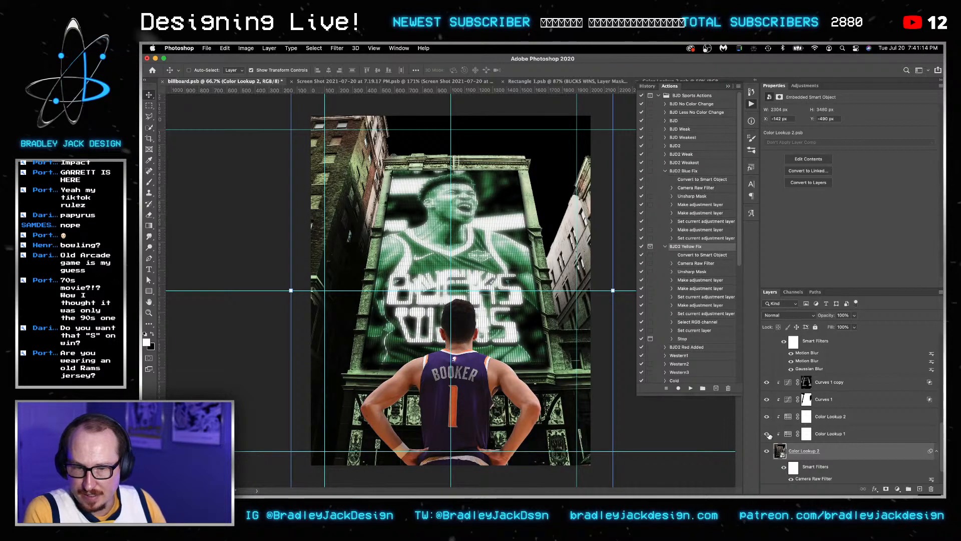
{"action": "left_click", "coordinate": [767, 434]}
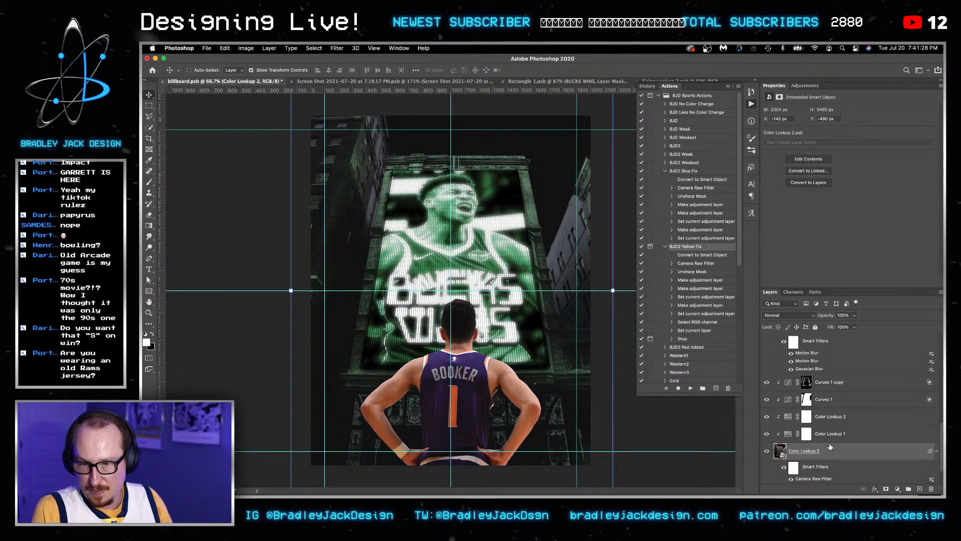
{"action": "left_click", "coordinate": [860, 419]}
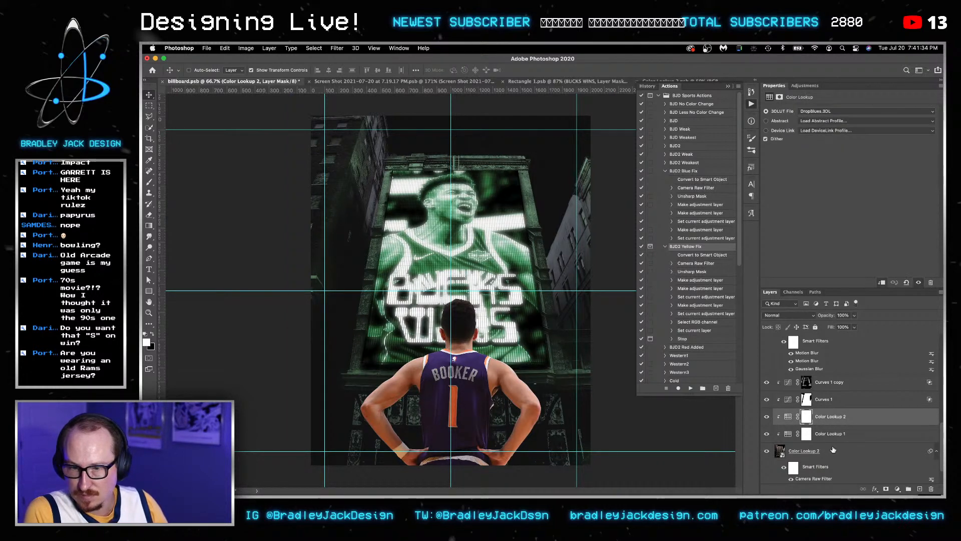
{"action": "left_click", "coordinate": [767, 416]}
{"action": "left_click", "coordinate": [766, 434]}
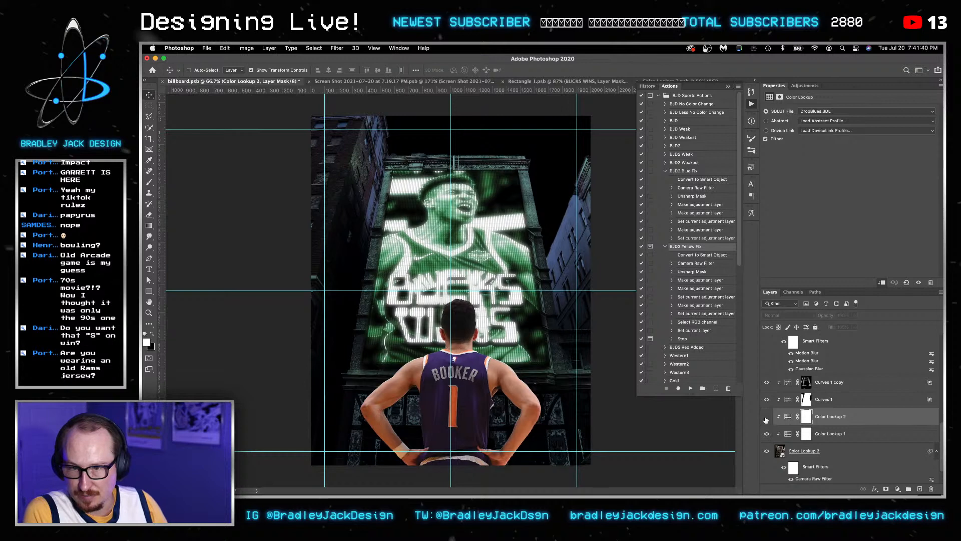
Show the clipped Color Lookup 2 adjustment under the new name No Blue and hide the building's Camera Raw Filter.
{"action": "left_click", "coordinate": [767, 418]}
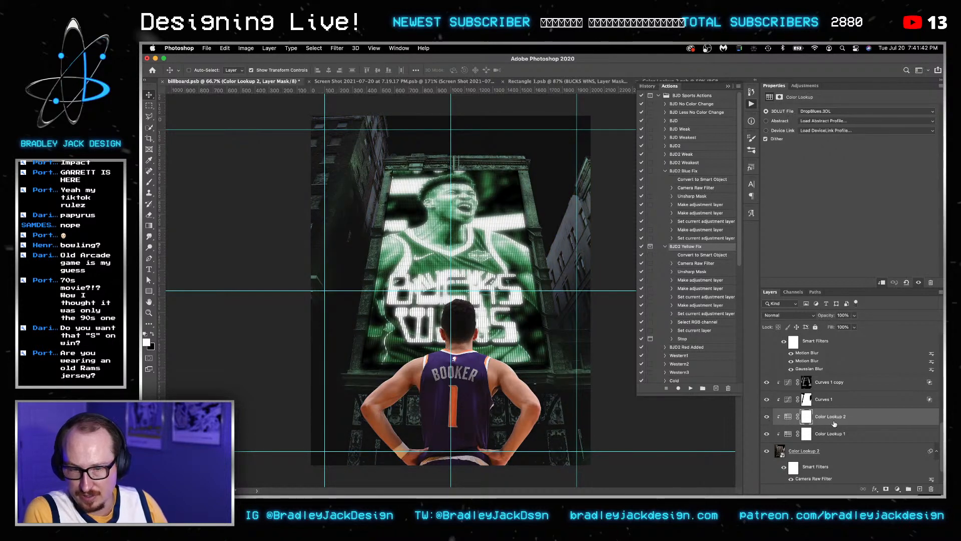
{"action": "left_click", "coordinate": [791, 479]}
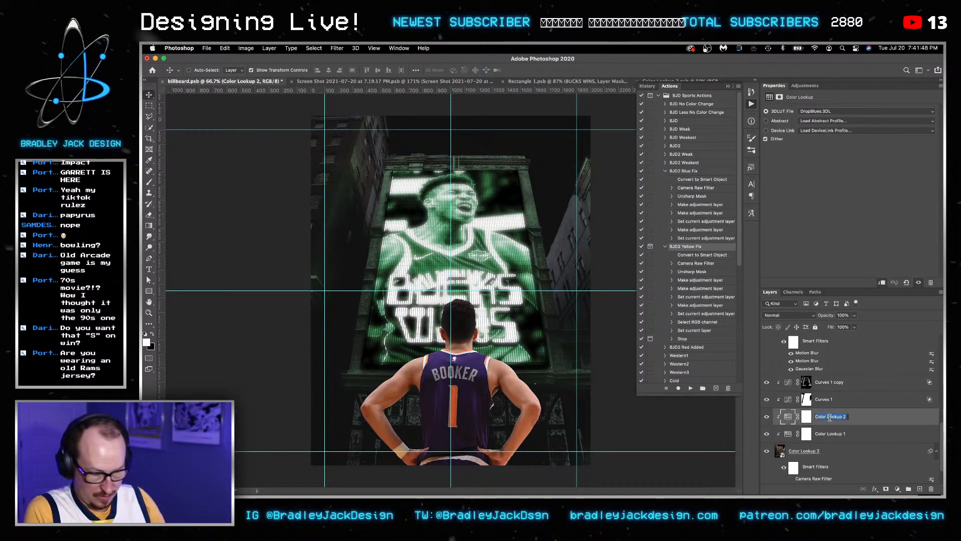
{"action": "type", "text": "No Blue"}
{"action": "key", "text": "Return"}
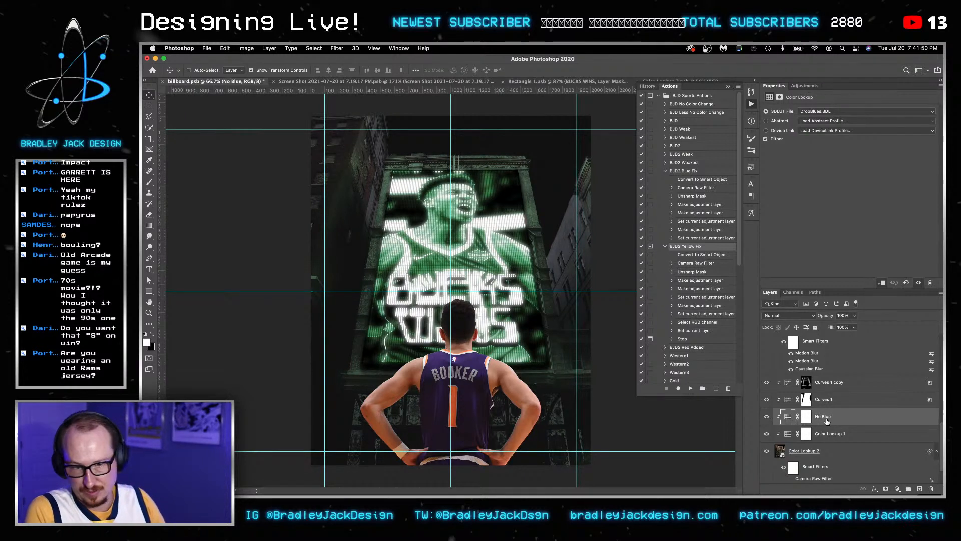
Rename the clipped Color Lookup 1 adjustment Darken and turn the building's Camera Raw Filter back on.
{"action": "double_click", "coordinate": [828, 434]}
{"action": "type", "text": "Darken"}
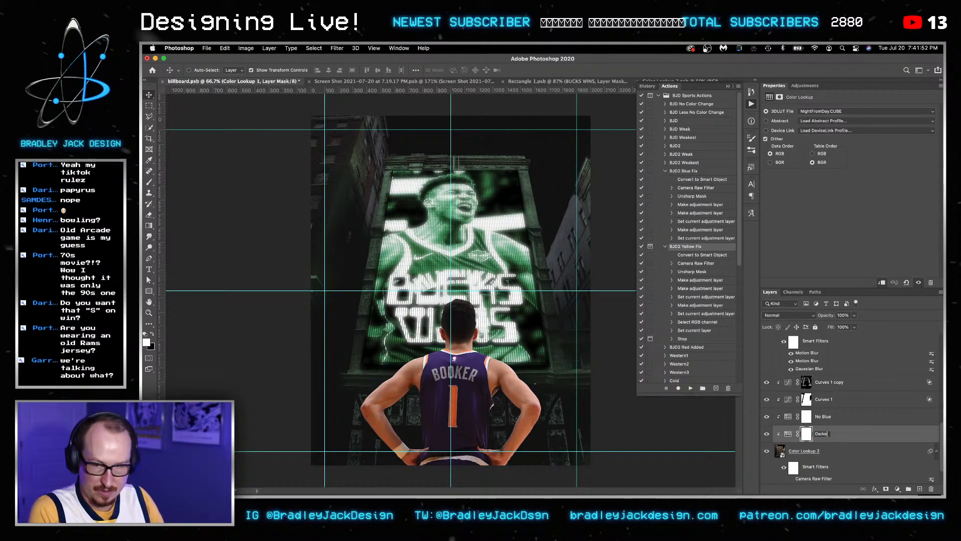
{"action": "key", "text": "Return"}
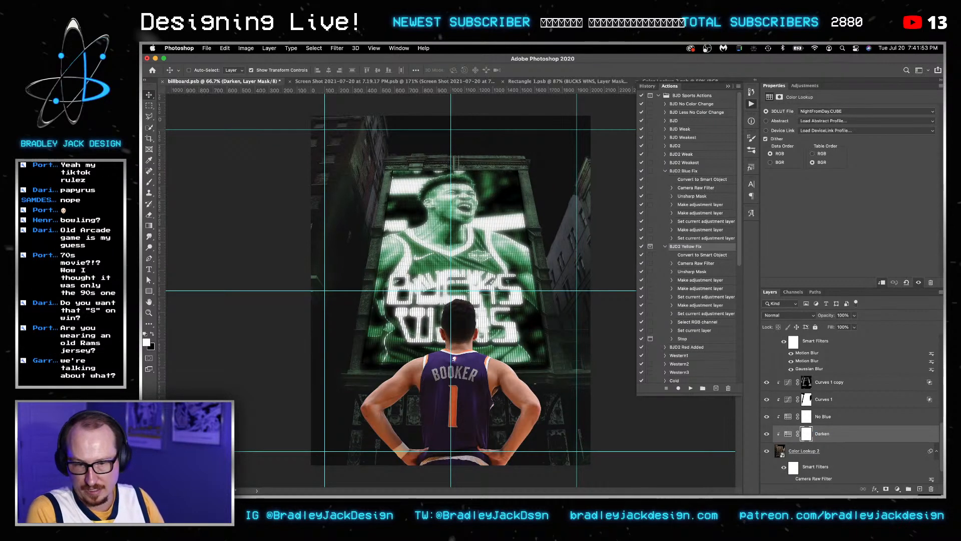
{"action": "left_click", "coordinate": [792, 479]}
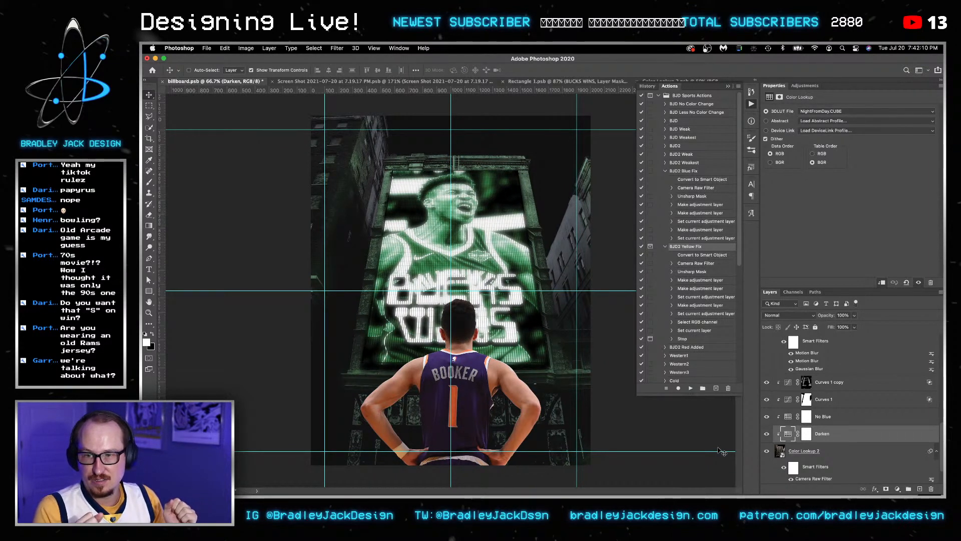
Add a clipped Exposure adjustment of -1.5 to the building and place it directly above the No Blue layer.
{"action": "left_click", "coordinate": [851, 450]}
{"action": "left_click", "coordinate": [806, 86]}
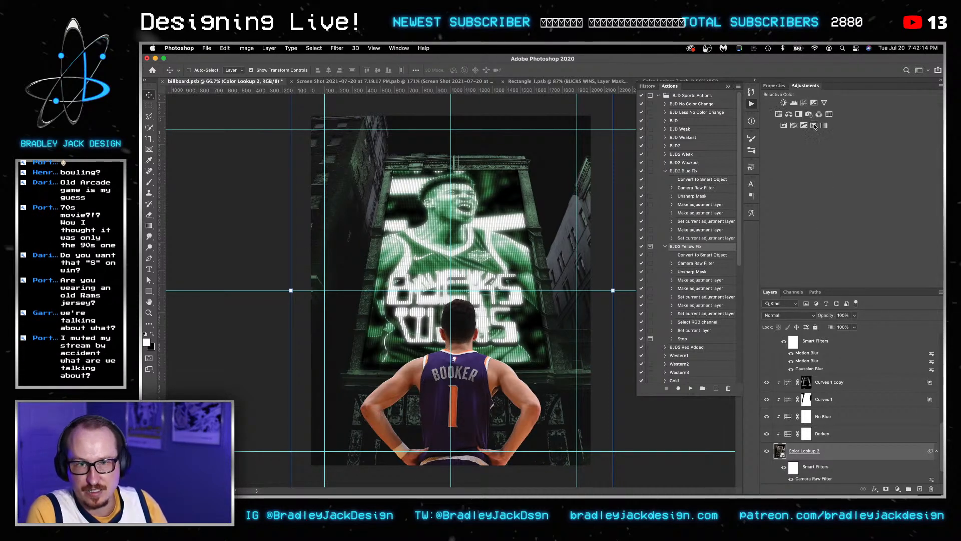
{"action": "left_click", "coordinate": [813, 103]}
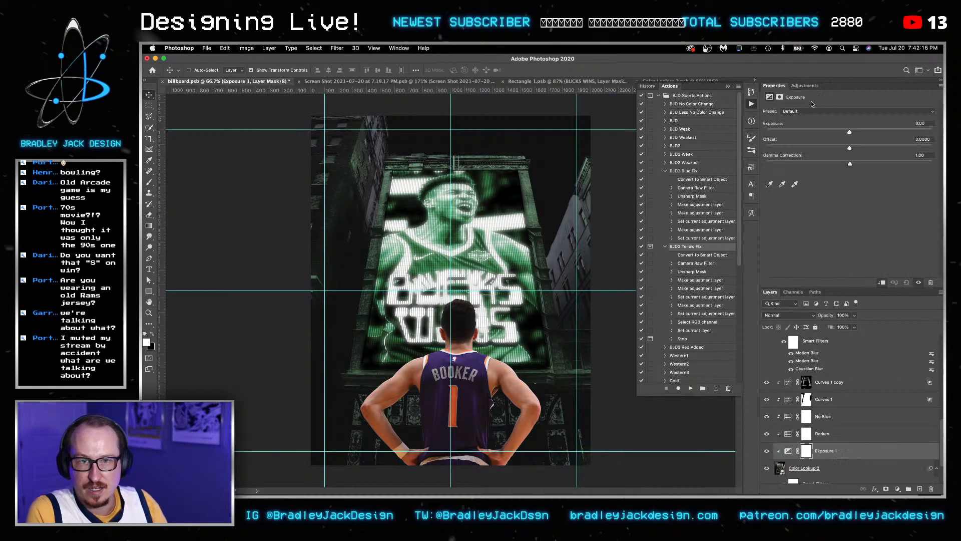
{"action": "type", "text": "-1"}
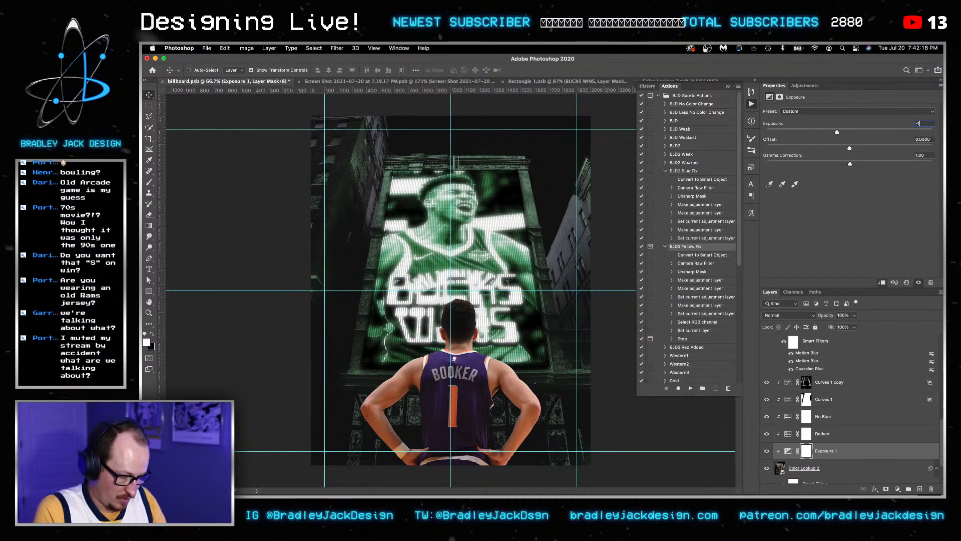
{"action": "type", "text": ".5"}
{"action": "key", "text": "Return"}
{"action": "key", "text": "super+bracketright"}
{"action": "key", "text": "super+bracketright"}
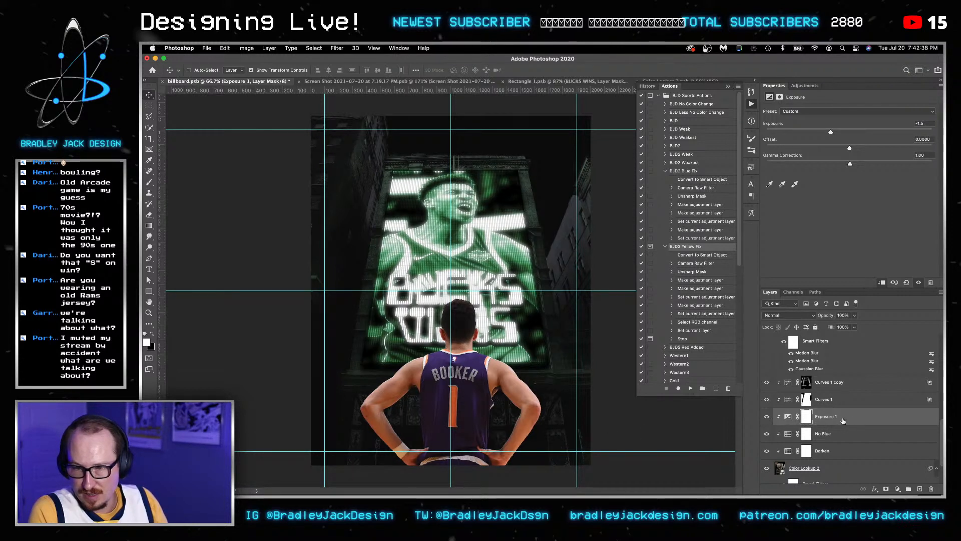
Target the Exposure 1 layer mask and compare the building with and without the exposure adjustment.
{"action": "left_click", "coordinate": [805, 419]}
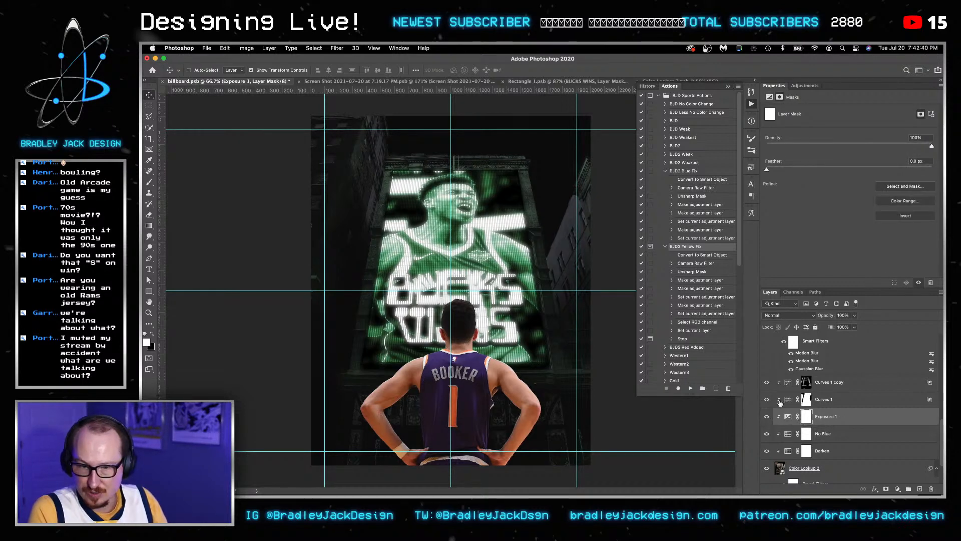
{"action": "left_click", "coordinate": [766, 417]}
{"action": "left_click", "coordinate": [767, 417]}
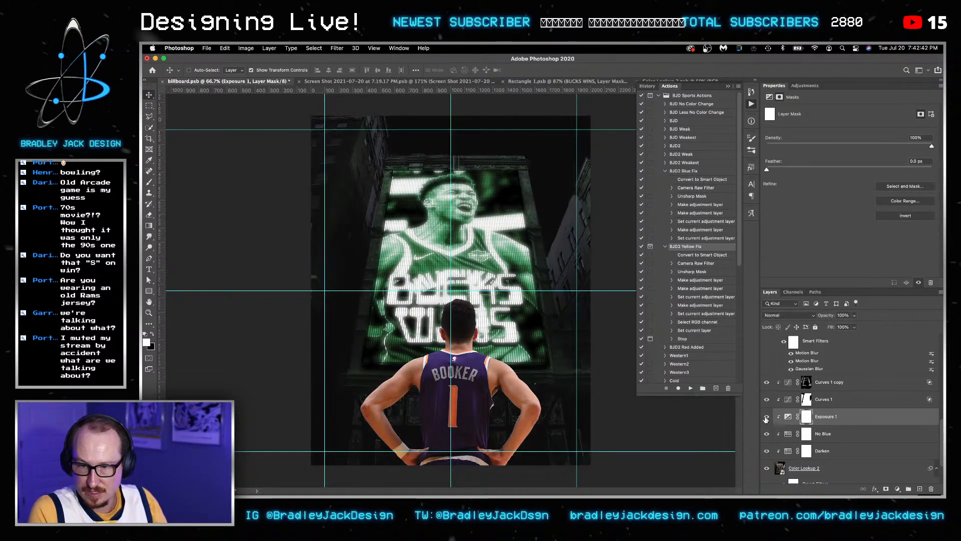
Flatten the soft round brush tip into a thin horizontal ellipse for painting the mask.
{"action": "key", "text": "b"}
{"action": "right_click", "coordinate": [551, 373]}
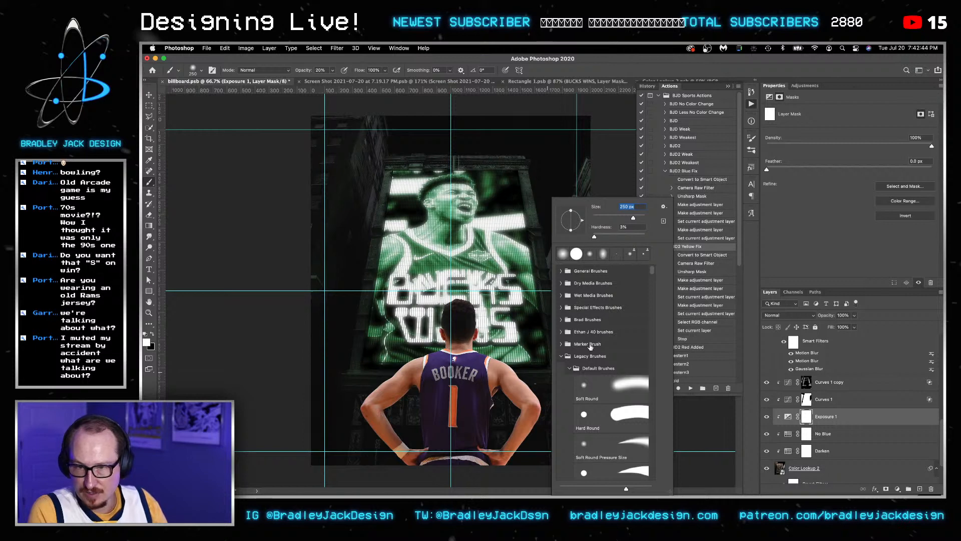
{"action": "left_click_drag", "start_coordinate": [576, 232], "coordinate": [573, 224]}
{"action": "key", "text": "Return"}
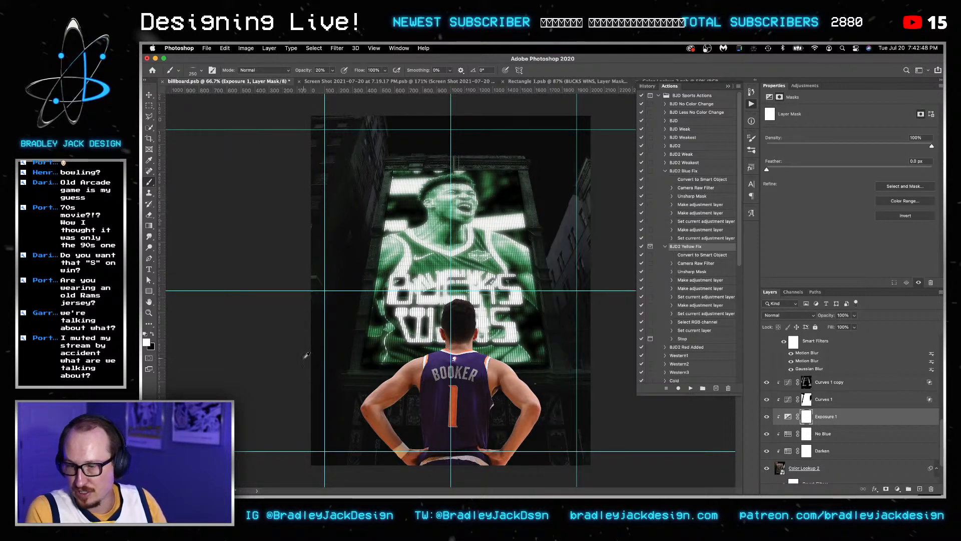
Paint black on the Exposure 1 mask along the ledge beneath the billboard's left corner, enlarging the brush to 250 px.
{"action": "left_click_drag", "start_coordinate": [331, 364], "coordinate": [386, 386]}
{"action": "key", "text": "bracketleft"}
{"action": "key", "text": "bracketleft"}
{"action": "key", "text": "bracketleft"}
{"action": "left_click", "coordinate": [401, 401], "text": "ctrl+alt"}
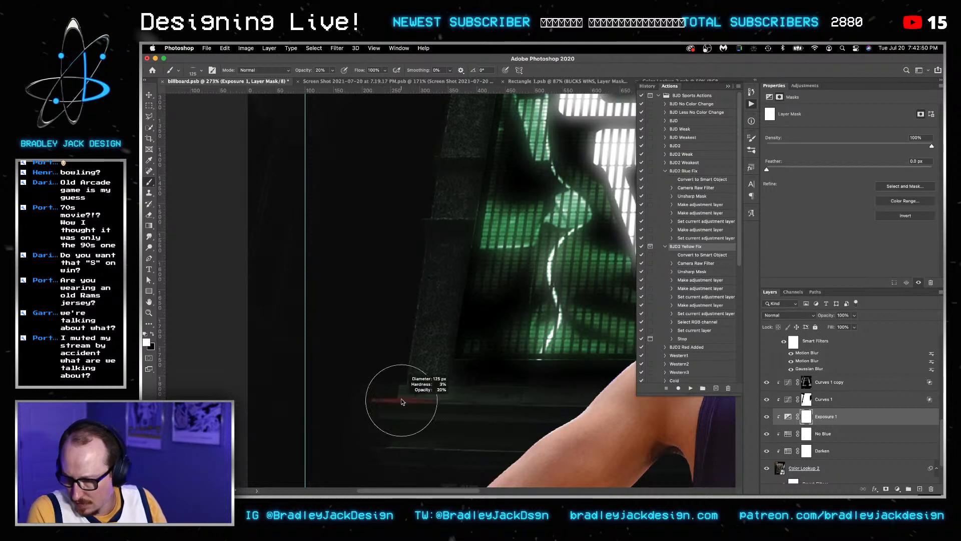
{"action": "key", "text": "bracketleft"}
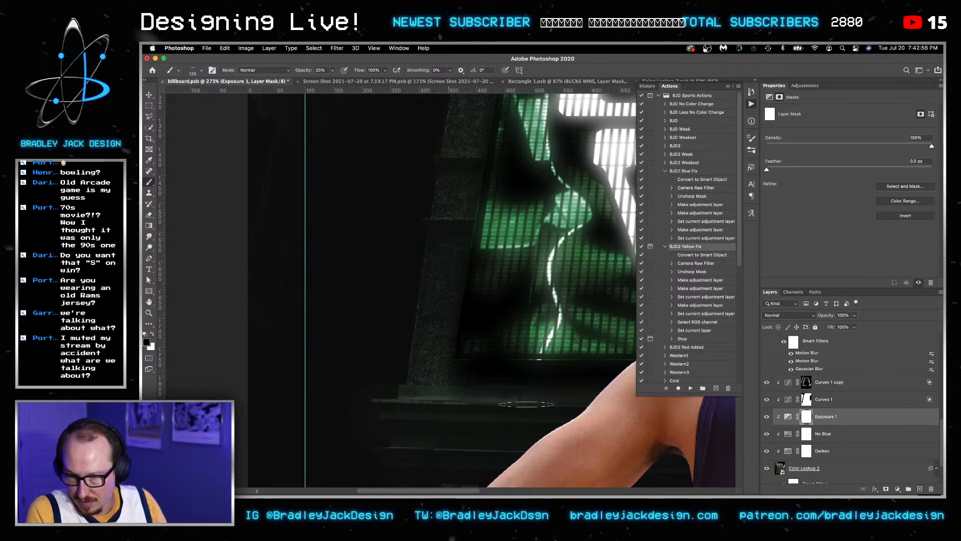
{"action": "key", "text": "bracketright"}
{"action": "key", "text": "bracketright"}
{"action": "key", "text": "bracketright"}
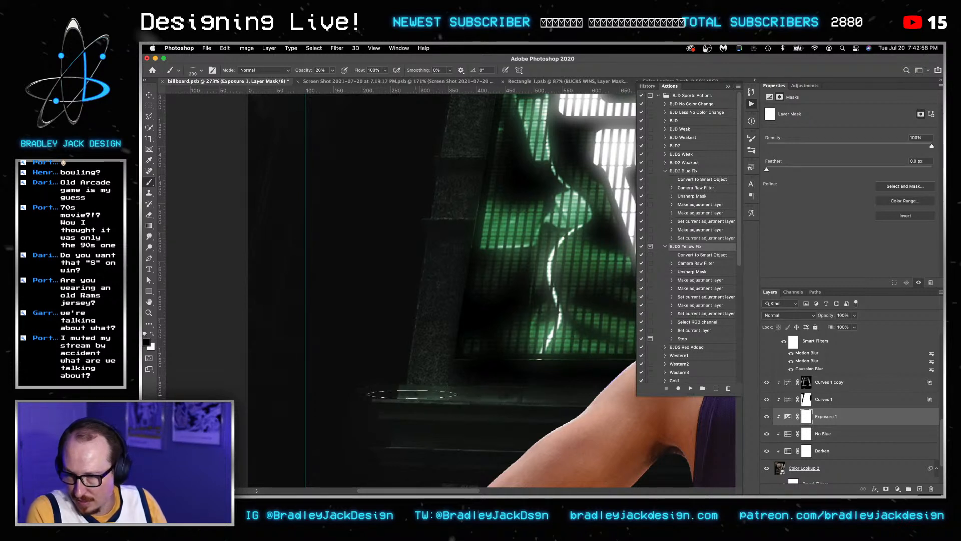
{"action": "key", "text": "bracketright"}
{"action": "key", "text": "bracketright"}
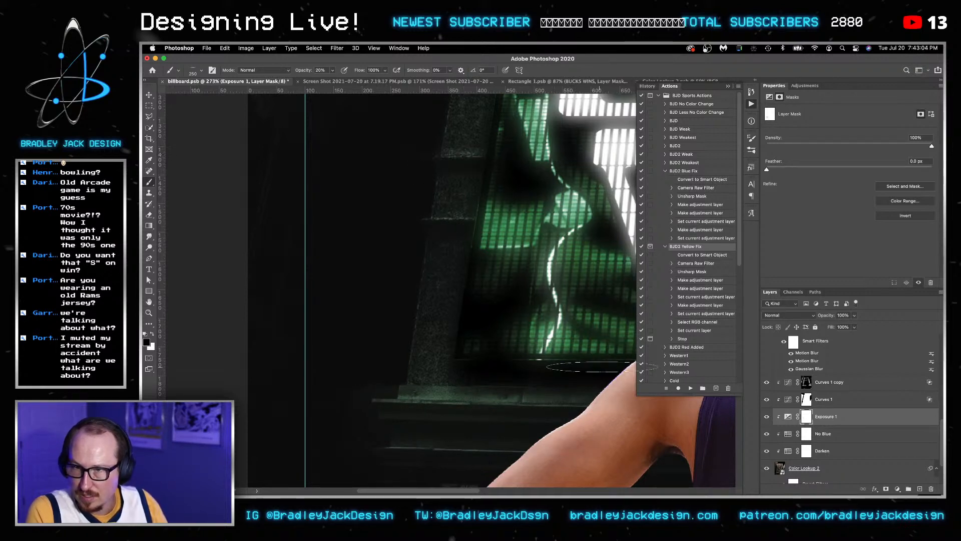
Continue masking the exposure along the ledge beneath the billboard's right corner, with the brush angle at 1°.
{"action": "left_click_drag", "start_coordinate": [625, 413], "coordinate": [331, 314]}
{"action": "left_click_drag", "start_coordinate": [621, 314], "coordinate": [395, 324]}
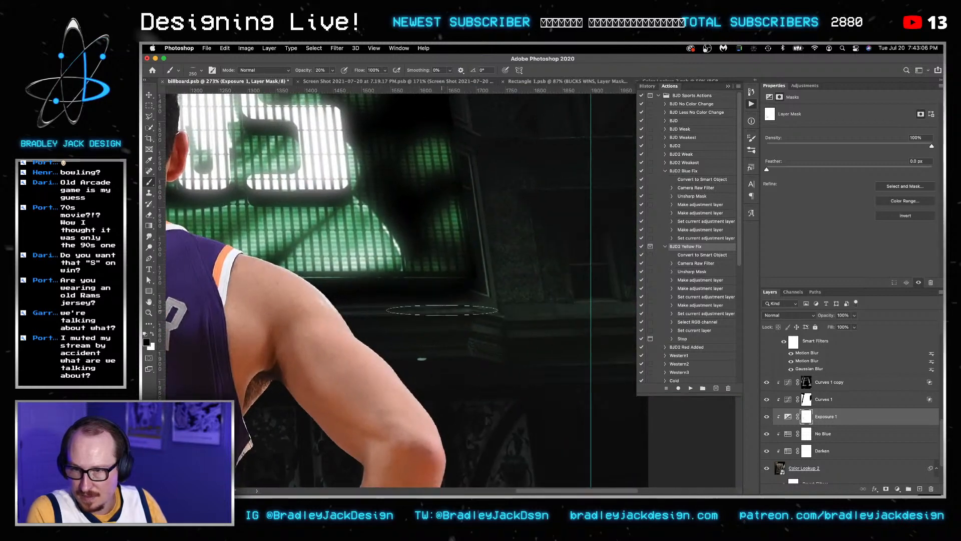
{"action": "left_click_drag", "start_coordinate": [493, 315], "coordinate": [446, 403]}
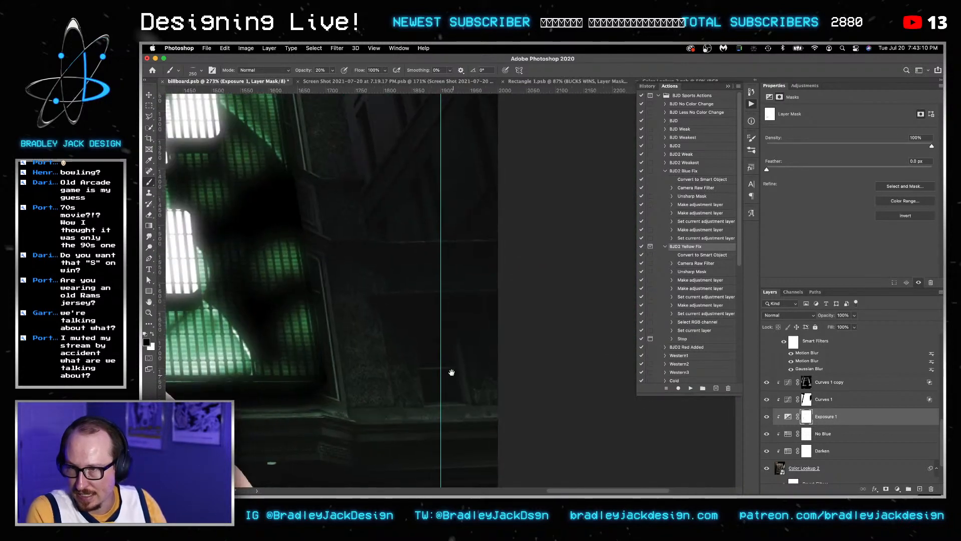
{"action": "key", "text": "Left"}
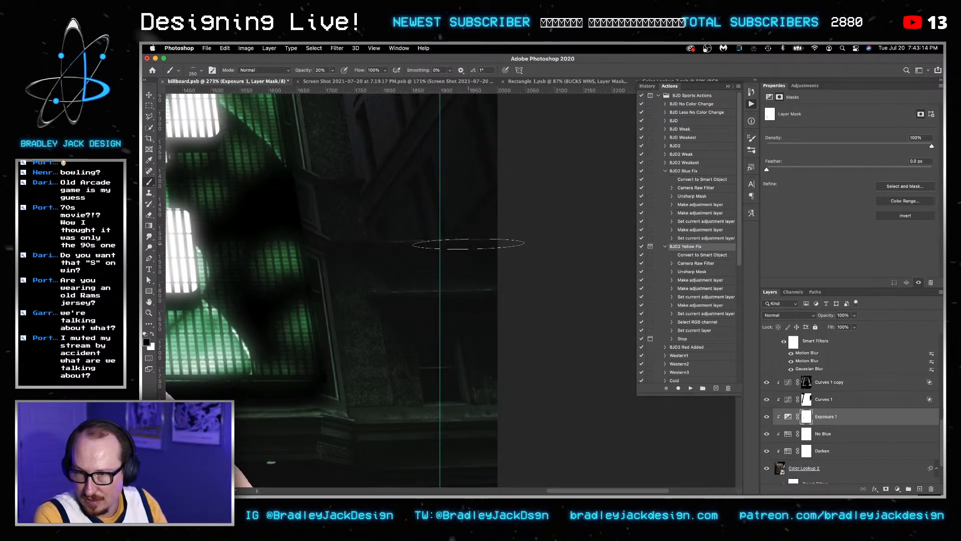
Reduce the brush to 150 px, tilt it to about -18°, and mask the exposure on the slanted trim right of the billboard.
{"action": "key", "text": "bracketleft"}
{"action": "key", "text": "bracketleft"}
{"action": "key", "text": "bracketleft"}
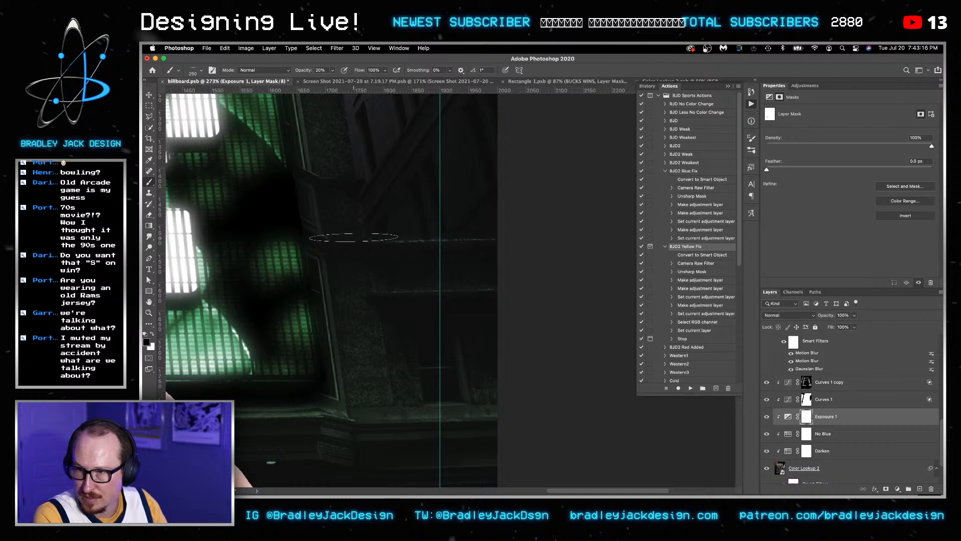
{"action": "key", "text": "Right"}
{"action": "key", "text": "Right"}
{"action": "key", "text": "Right"}
{"action": "key", "text": "Right"}
{"action": "key", "text": "Right"}
{"action": "key", "text": "Right"}
{"action": "key", "text": "Right"}
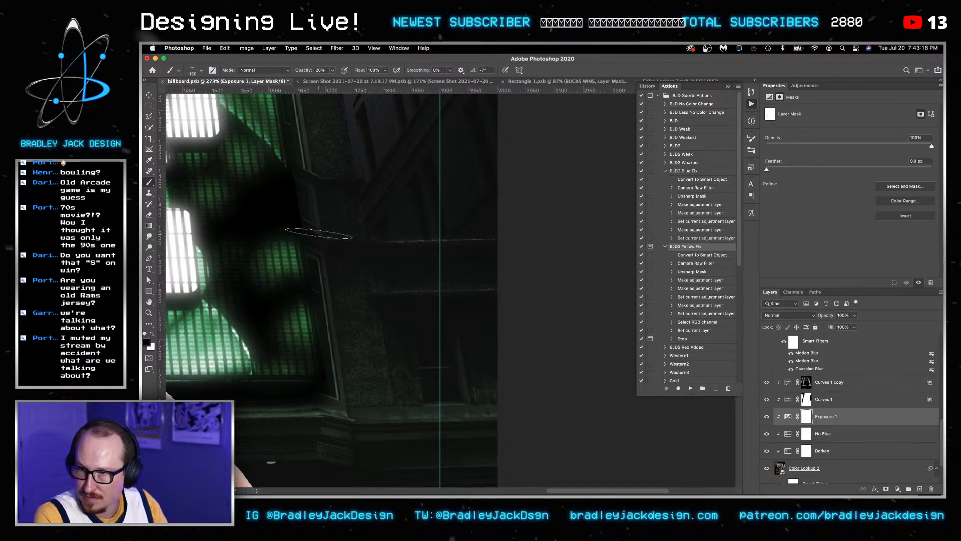
{"action": "key", "text": "Right"}
{"action": "key", "text": "Right"}
{"action": "key", "text": "Right"}
{"action": "key", "text": "Right"}
{"action": "key", "text": "Right"}
{"action": "key", "text": "Right"}
{"action": "key", "text": "Right"}
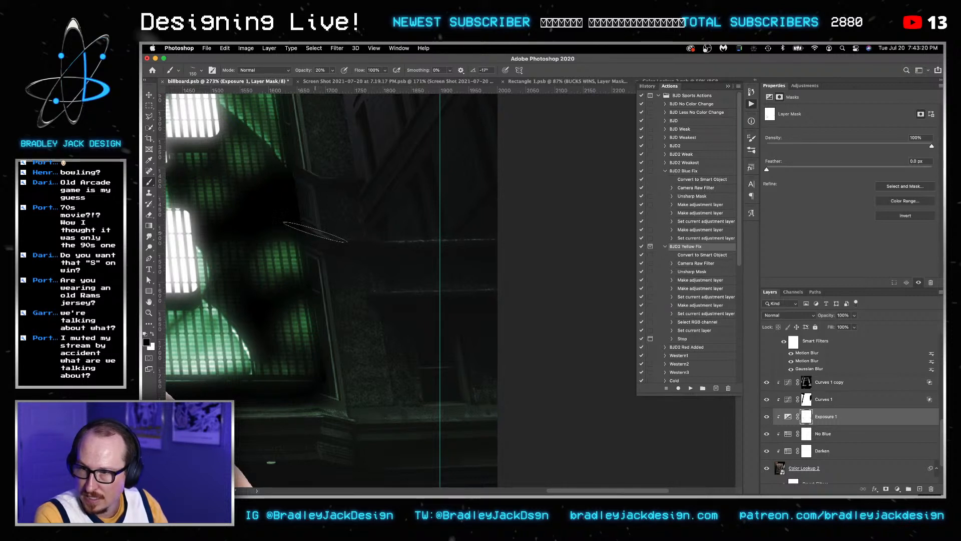
{"action": "key", "text": "Right"}
{"action": "key", "text": "Right"}
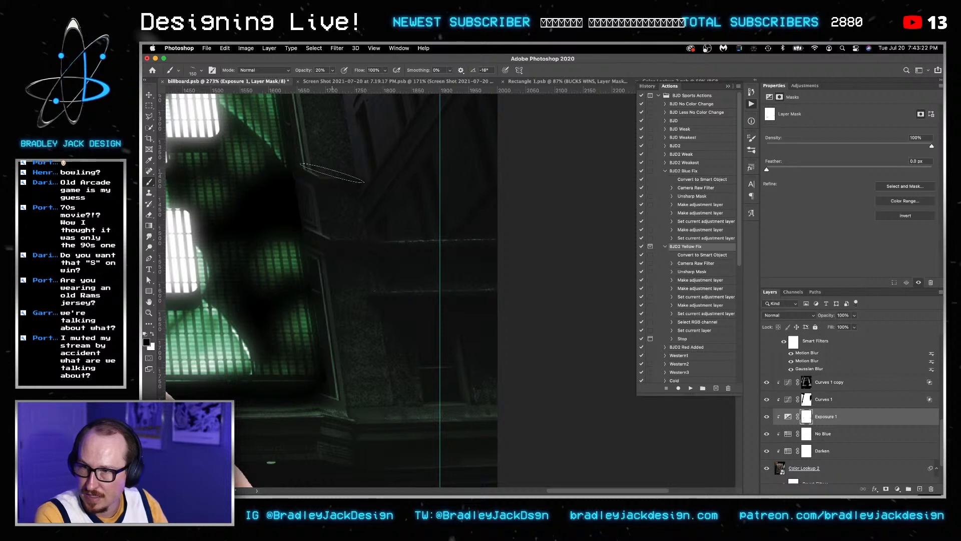
Set the brush to 100 px at a 4° angle and mask the exposure up the building's pillar right of the billboard.
{"action": "key", "text": "Left"}
{"action": "key", "text": "Left"}
{"action": "key", "text": "Left"}
{"action": "key", "text": "Left"}
{"action": "key", "text": "Left"}
{"action": "key", "text": "Left"}
{"action": "key", "text": "Left"}
{"action": "key", "text": "Left"}
{"action": "key", "text": "Left"}
{"action": "key", "text": "Left"}
{"action": "key", "text": "Left"}
{"action": "key", "text": "Left"}
{"action": "key", "text": "Left"}
{"action": "key", "text": "Left"}
{"action": "key", "text": "Left"}
{"action": "key", "text": "Left"}
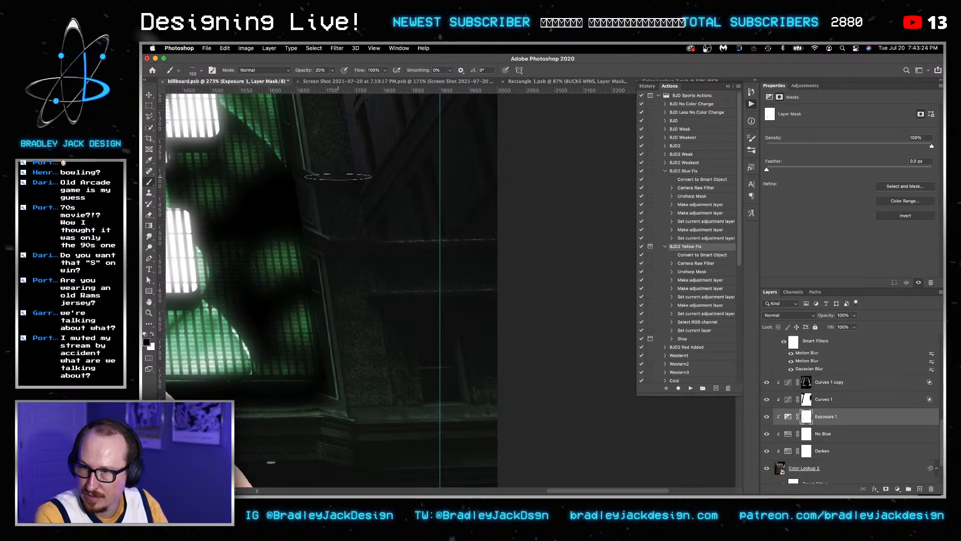
{"action": "key", "text": "Left"}
{"action": "key", "text": "Left"}
{"action": "key", "text": "bracketleft"}
{"action": "key", "text": "bracketleft"}
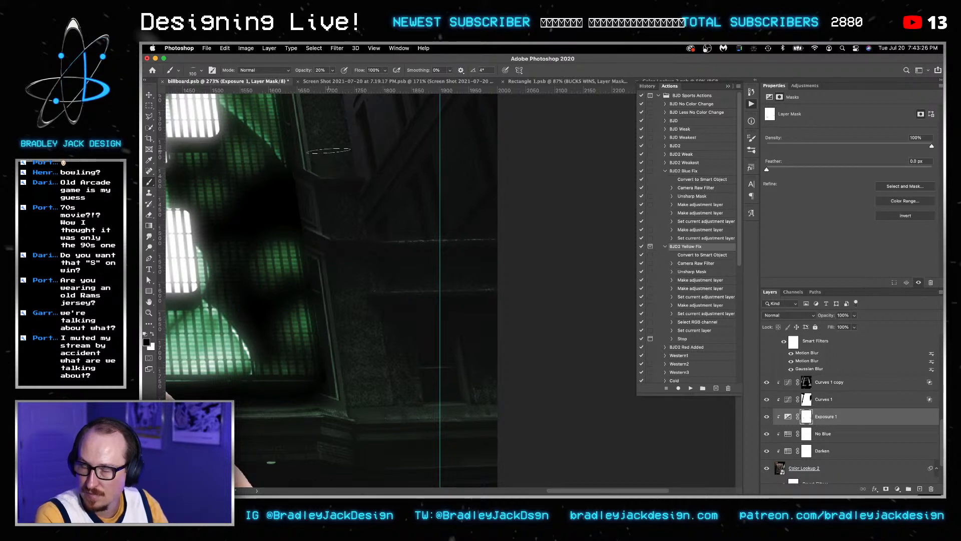
{"action": "left_click_drag", "start_coordinate": [348, 269], "coordinate": [413, 485]}
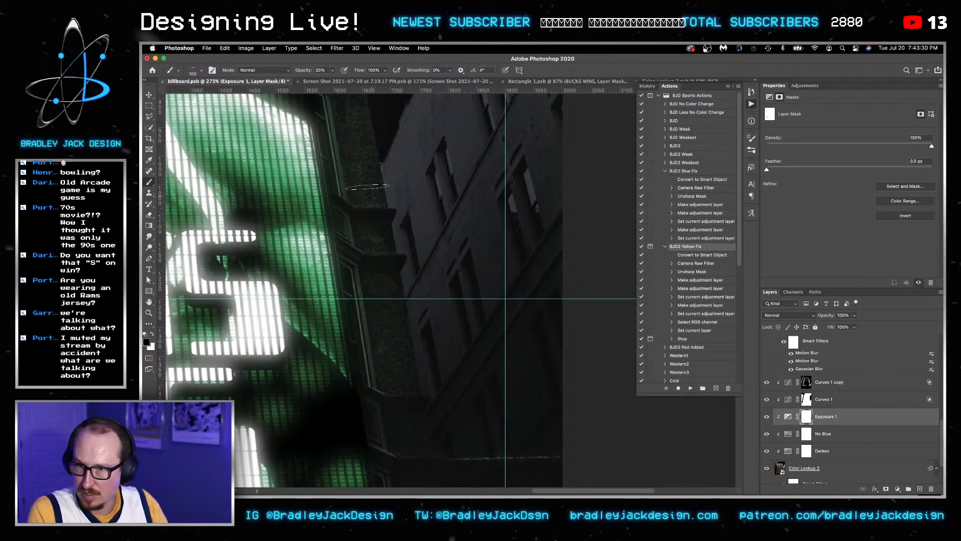
{"action": "left_click_drag", "start_coordinate": [376, 186], "coordinate": [425, 361]}
{"action": "left_click_drag", "start_coordinate": [515, 294], "coordinate": [560, 404]}
{"action": "left_click_drag", "start_coordinate": [355, 158], "coordinate": [525, 198]}
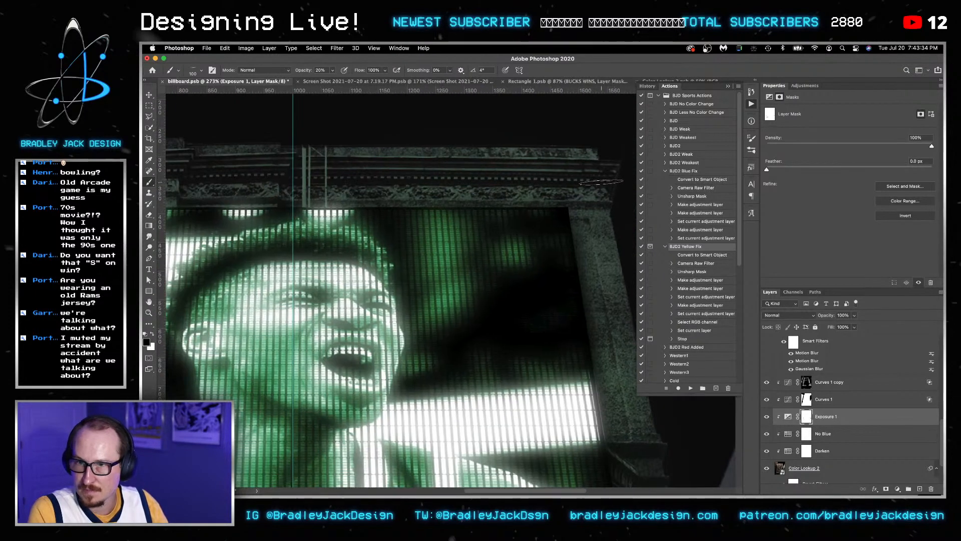
Enlarge the brush to 200 px at a 1° angle and paint the Exposure 1 mask along the cornice above the billboard.
{"action": "key", "text": "bracketright"}
{"action": "key", "text": "bracketright"}
{"action": "key", "text": "Right"}
{"action": "key", "text": "Right"}
{"action": "key", "text": "Right"}
{"action": "key", "text": "Right"}
{"action": "key", "text": "Right"}
{"action": "key", "text": "Right"}
{"action": "key", "text": "Right"}
{"action": "key", "text": "Right"}
{"action": "key", "text": "Right"}
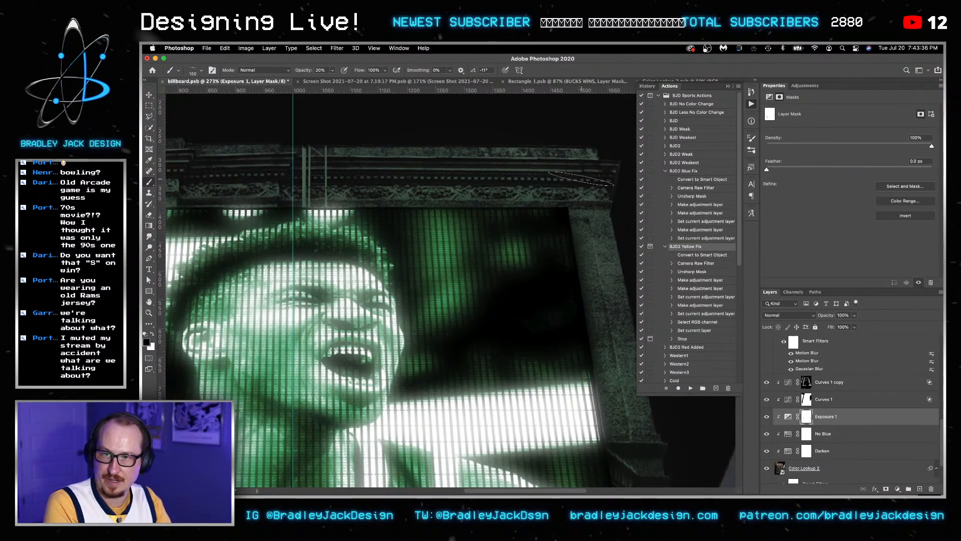
{"action": "key", "text": "Left"}
{"action": "key", "text": "Left"}
{"action": "key", "text": "Left"}
{"action": "key", "text": "Left"}
{"action": "key", "text": "Left"}
{"action": "key", "text": "Left"}
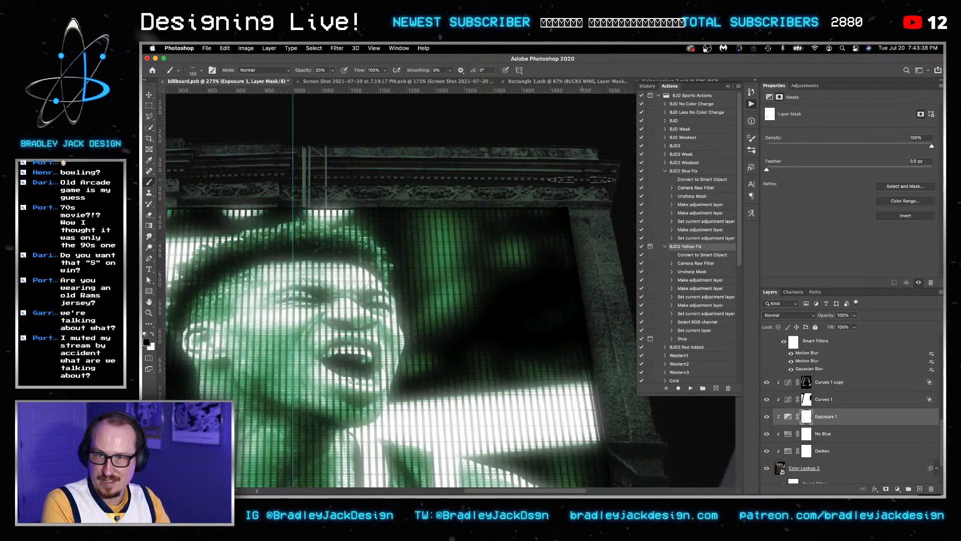
{"action": "key", "text": "bracketright"}
{"action": "key", "text": "bracketright"}
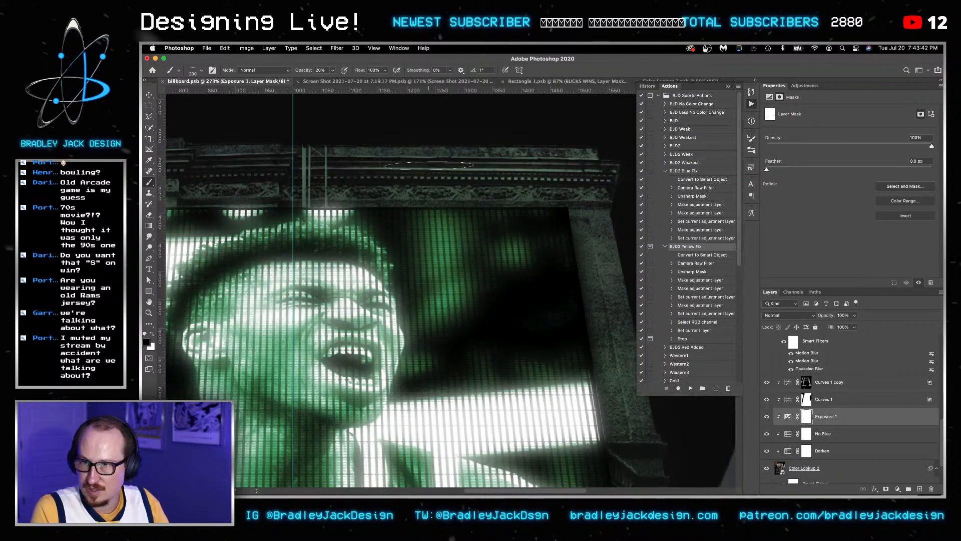
{"action": "scroll", "coordinate": [500, 175], "scroll_direction": "left", "scroll_amount": 10}
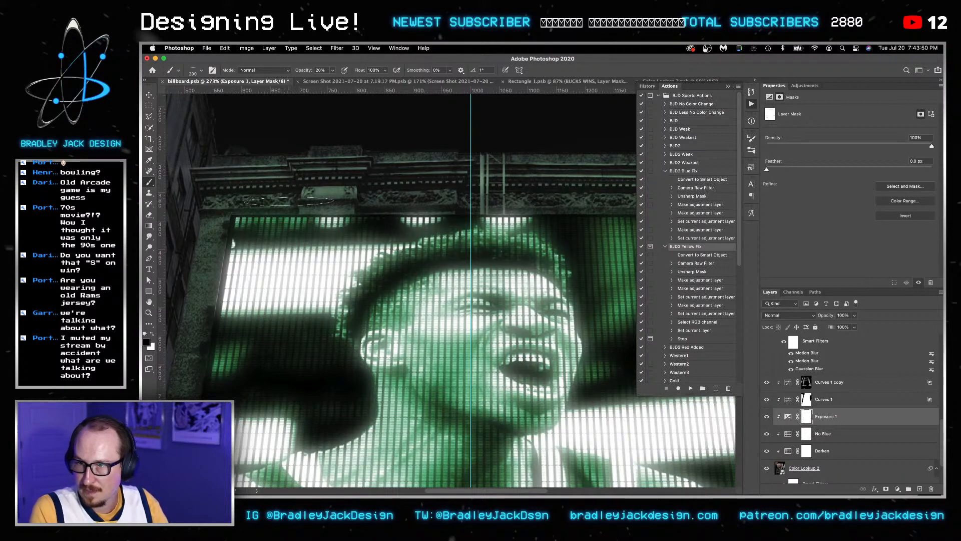
Check the glow in the pink billboard reference screenshot and return to the billboard document.
{"action": "key", "text": "ctrl+Tab"}
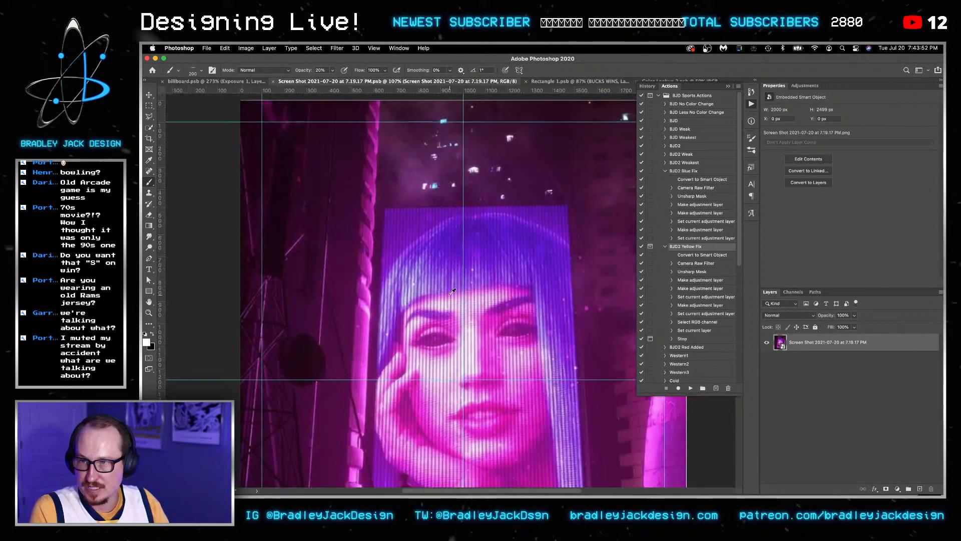
{"action": "key", "text": "ctrl+shift+Tab"}
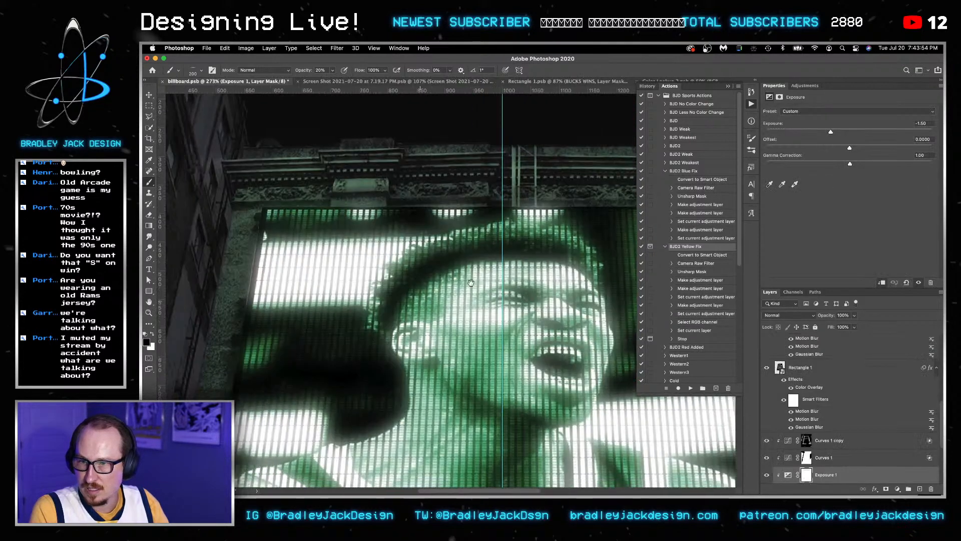
Reduce the brush to 100 px and touch up the Exposure 1 mask on the ledges of the pillar left of the billboard.
{"action": "key", "text": "bracketleft"}
{"action": "key", "text": "bracketleft"}
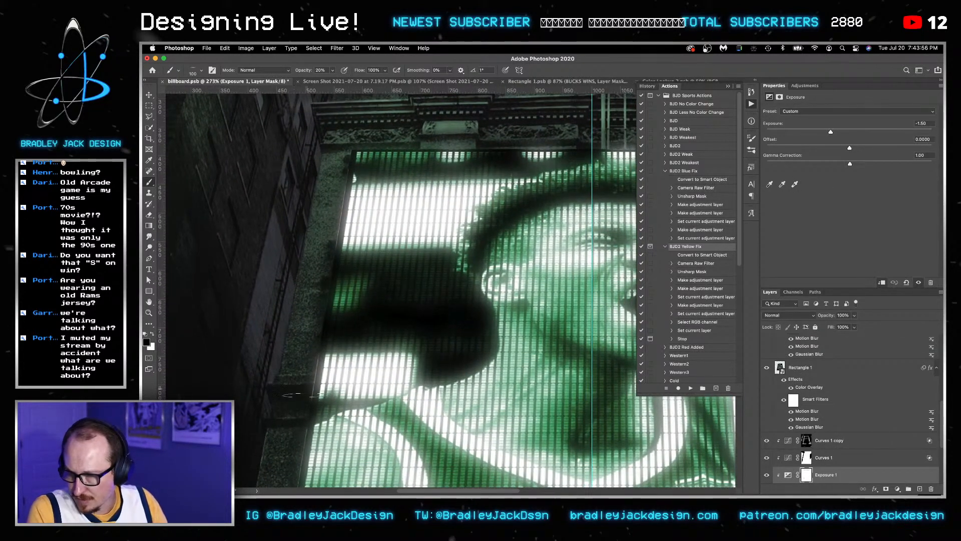
{"action": "left_click_drag", "start_coordinate": [321, 445], "coordinate": [350, 126]}
{"action": "left_click_drag", "start_coordinate": [375, 260], "coordinate": [427, 385]}
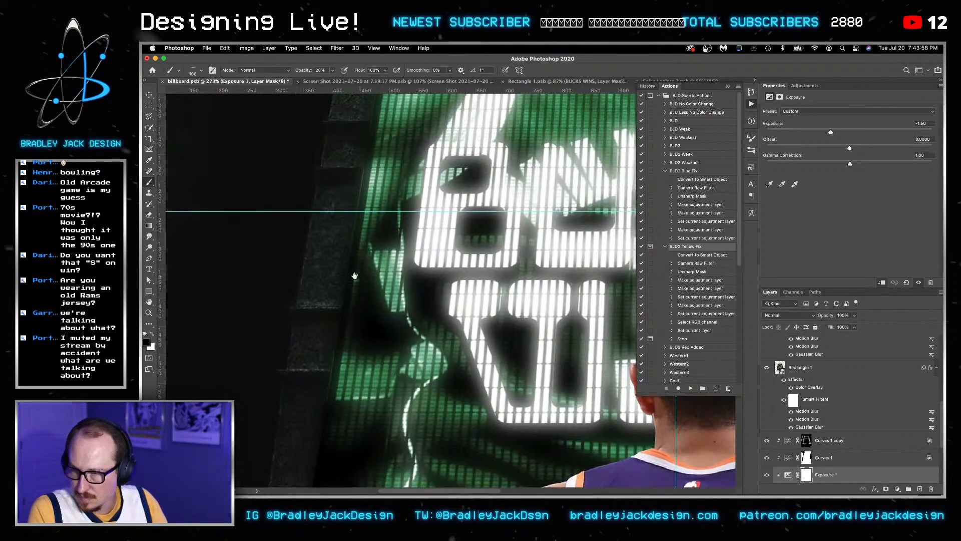
{"action": "left_click_drag", "start_coordinate": [355, 275], "coordinate": [413, 375]}
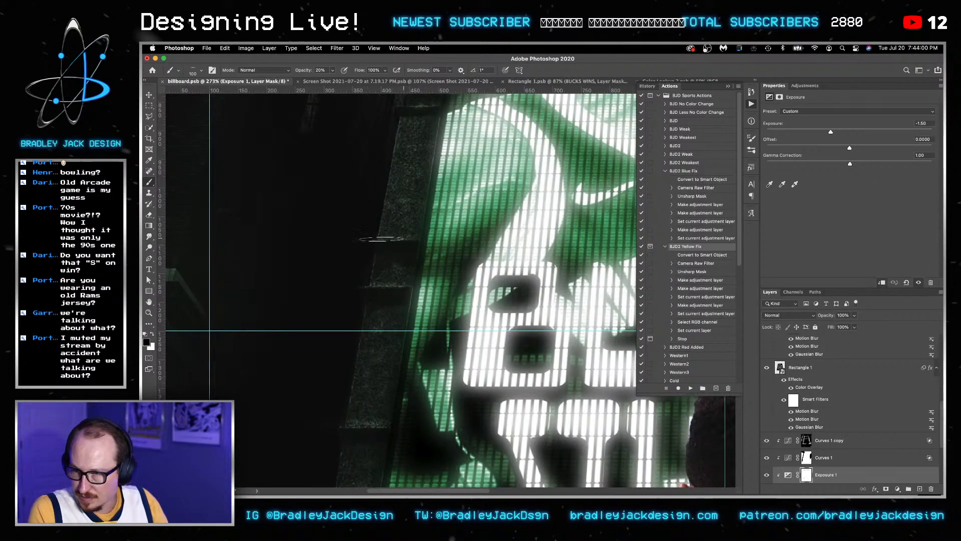
{"action": "key", "text": "v"}
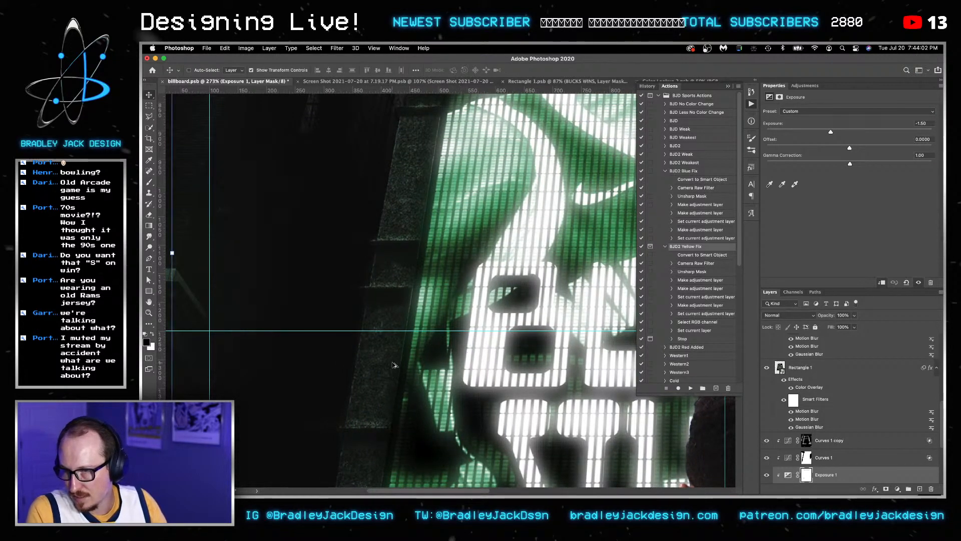
{"action": "key", "text": "super+0"}
{"action": "key", "text": "super+minus"}
{"action": "key", "text": "super+minus"}
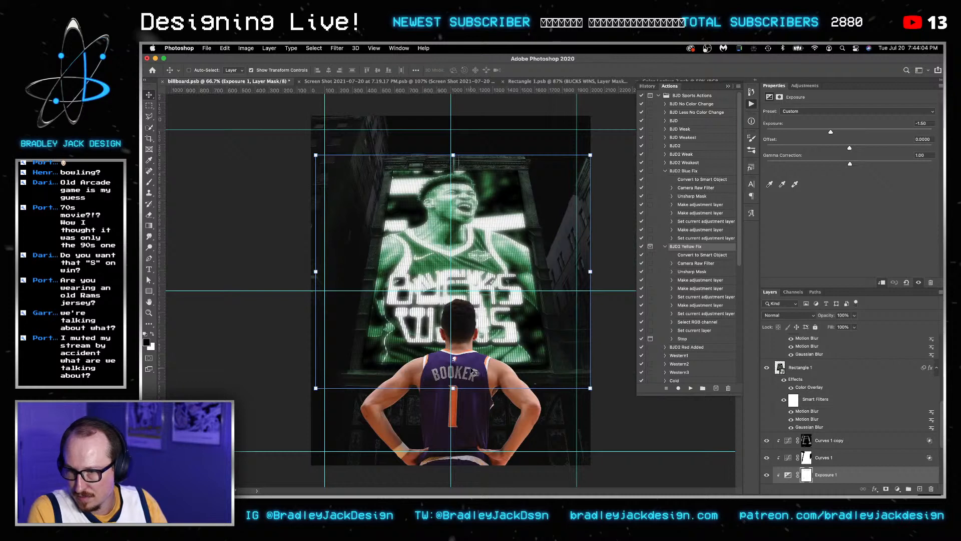
Soften the lower ledge's left end in the Curves 1 copy and Curves 1 masks with a 100 px soft round brush at 50% opacity.
{"action": "scroll", "coordinate": [344, 378], "scroll_direction": "up", "scroll_amount": 5}
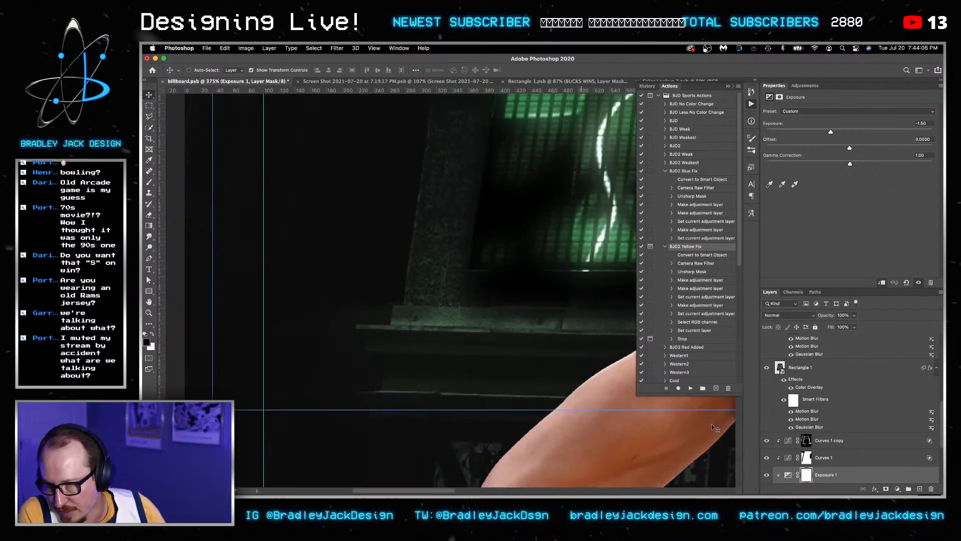
{"action": "left_click", "coordinate": [766, 442]}
{"action": "left_click", "coordinate": [767, 441]}
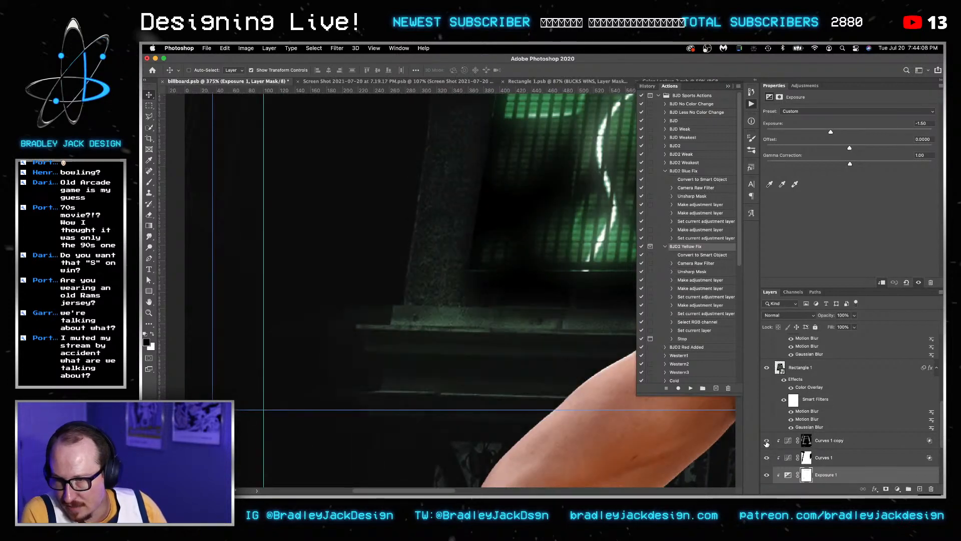
{"action": "left_click", "coordinate": [806, 441]}
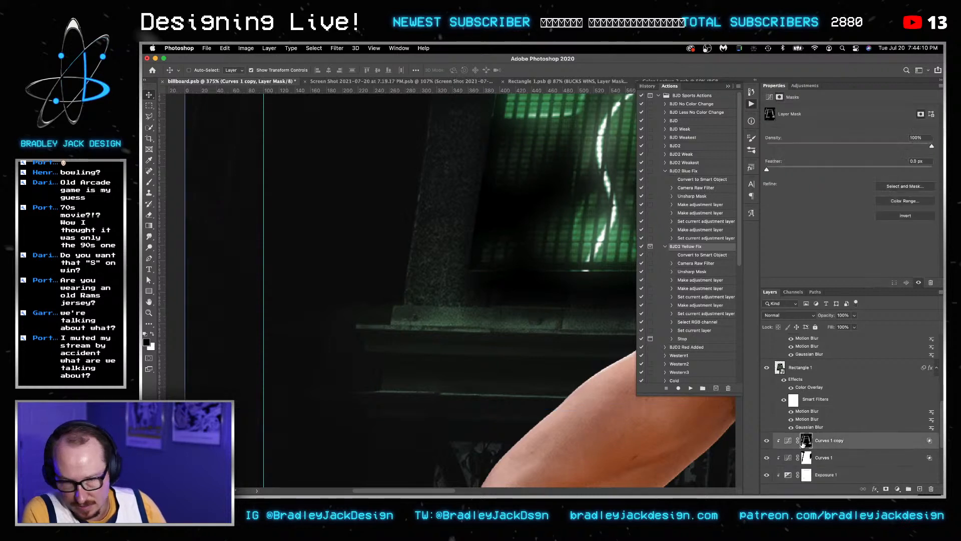
{"action": "key", "text": "b"}
{"action": "right_click", "coordinate": [351, 309]}
{"action": "left_click", "coordinate": [444, 256]}
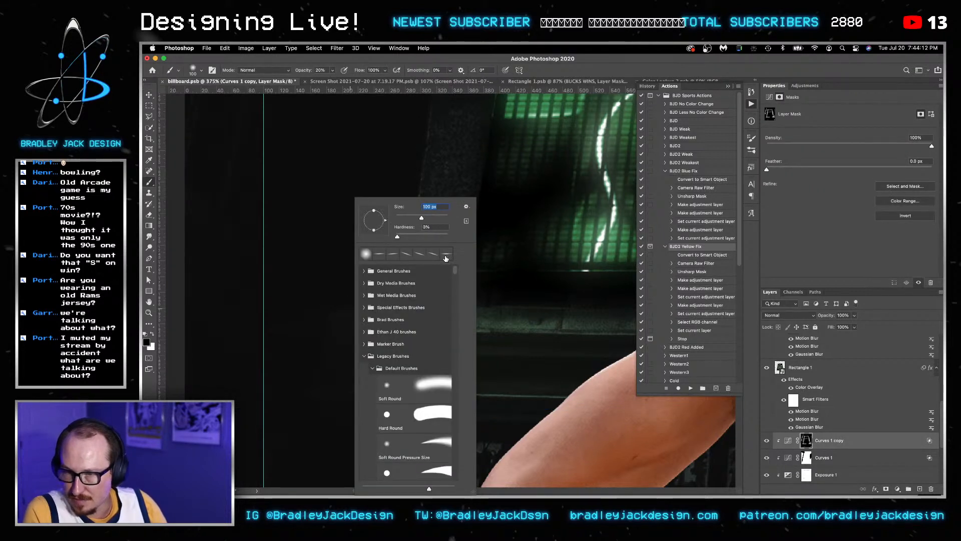
{"action": "key", "text": "Return"}
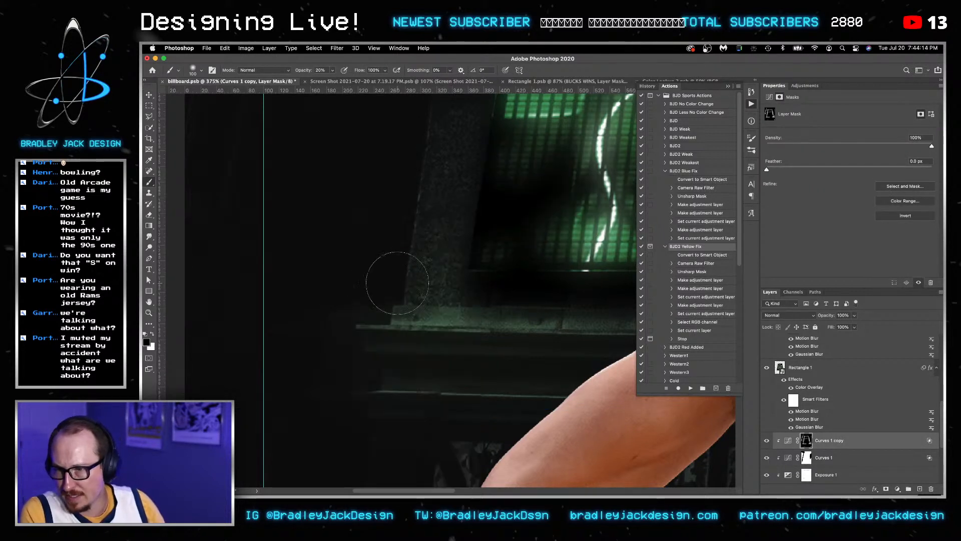
{"action": "key", "text": "5"}
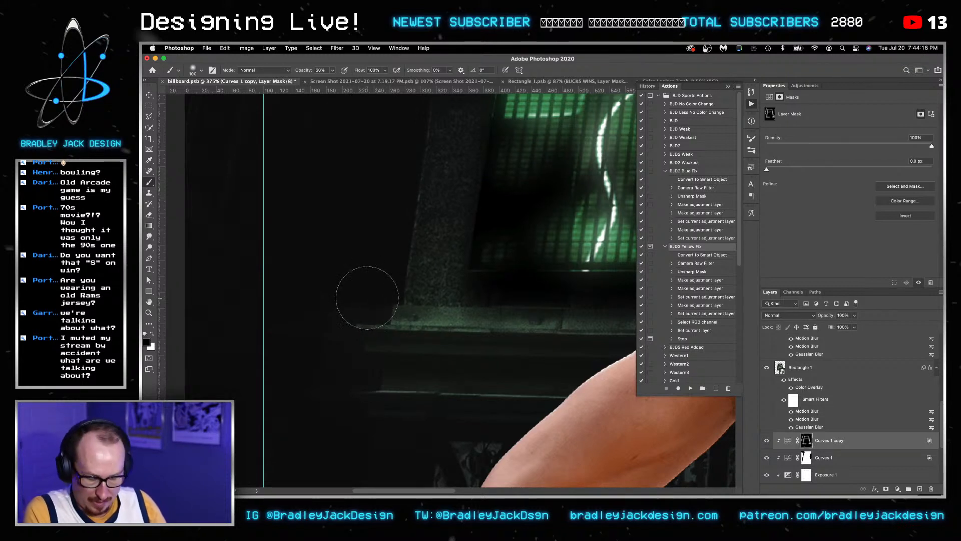
{"action": "left_click", "coordinate": [803, 460]}
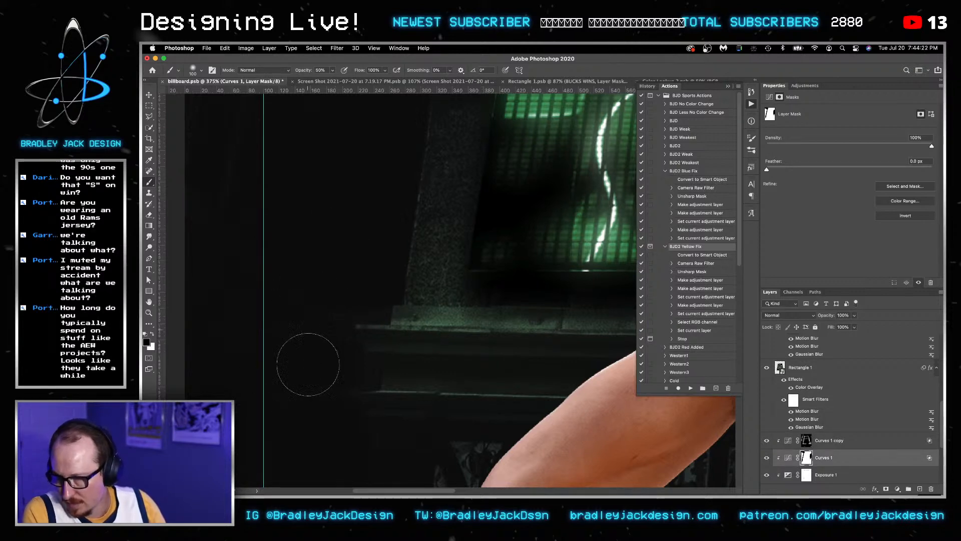
Examine the billboard lighting on the building both across the whole composition and close up.
{"action": "scroll", "coordinate": [377, 340], "scroll_direction": "down", "scroll_amount": 5}
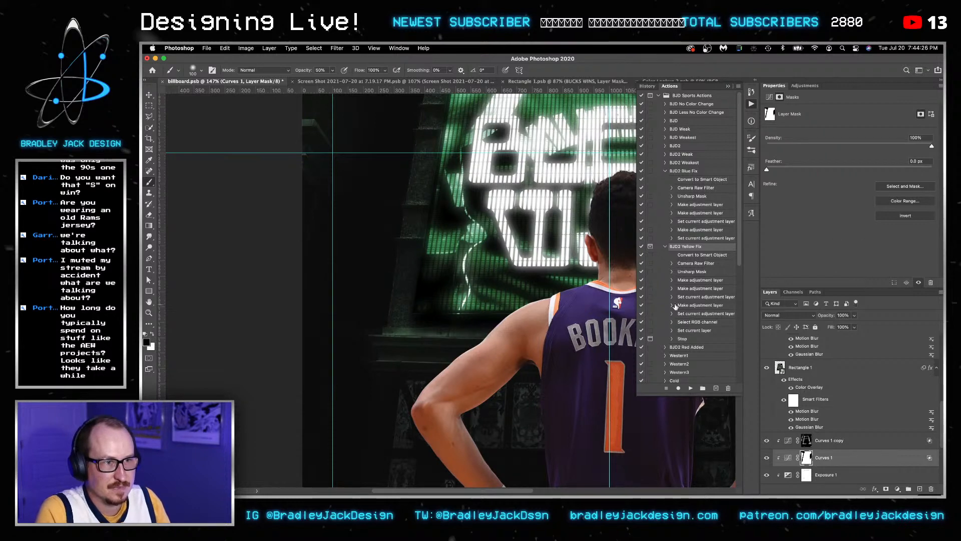
{"action": "scroll", "coordinate": [658, 296], "scroll_direction": "down", "scroll_amount": 2}
{"action": "scroll", "coordinate": [605, 270], "scroll_direction": "down", "scroll_amount": 3}
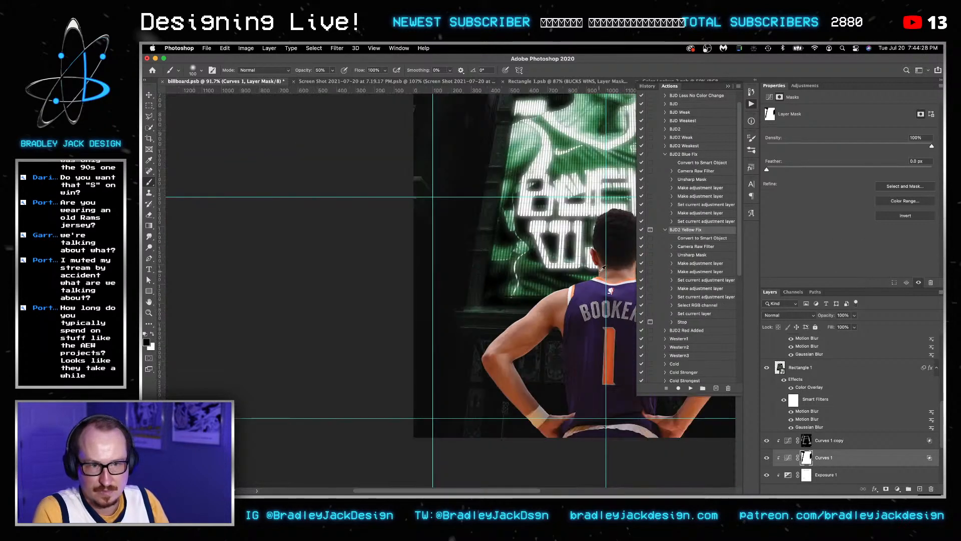
{"action": "key", "text": "v"}
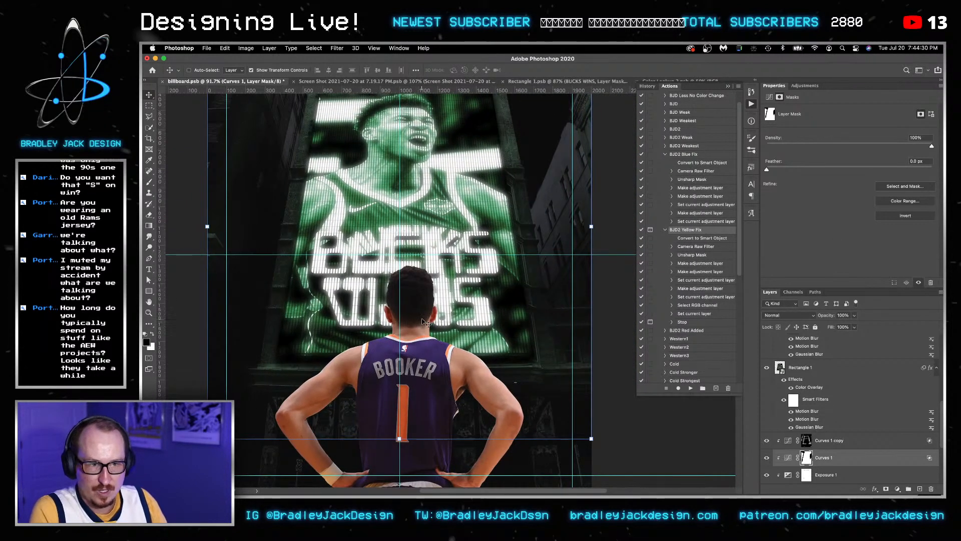
{"action": "scroll", "coordinate": [457, 319], "scroll_direction": "down", "scroll_amount": 2}
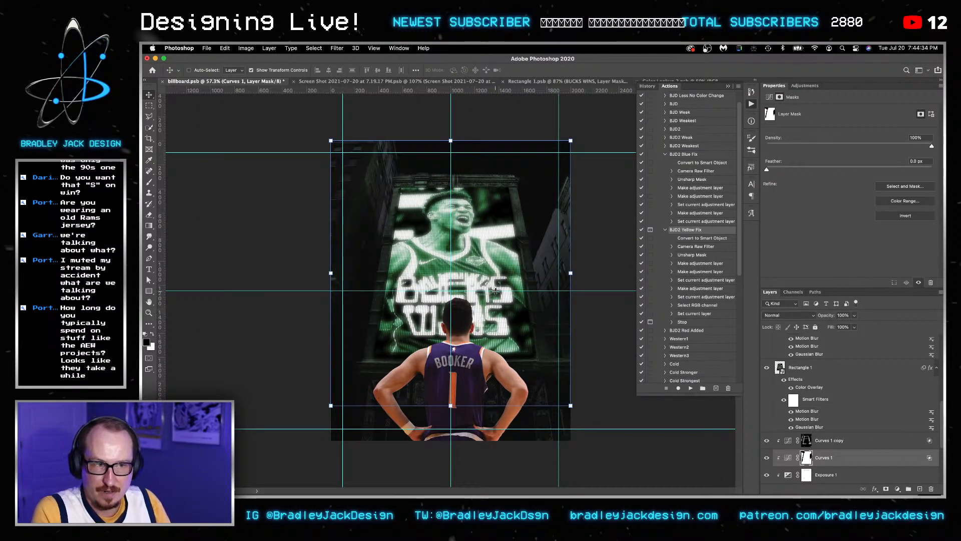
{"action": "scroll", "coordinate": [461, 289], "scroll_direction": "up", "scroll_amount": 1}
{"action": "scroll", "coordinate": [462, 291], "scroll_direction": "down", "scroll_amount": 1}
{"action": "scroll", "coordinate": [458, 300], "scroll_direction": "up", "scroll_amount": 2}
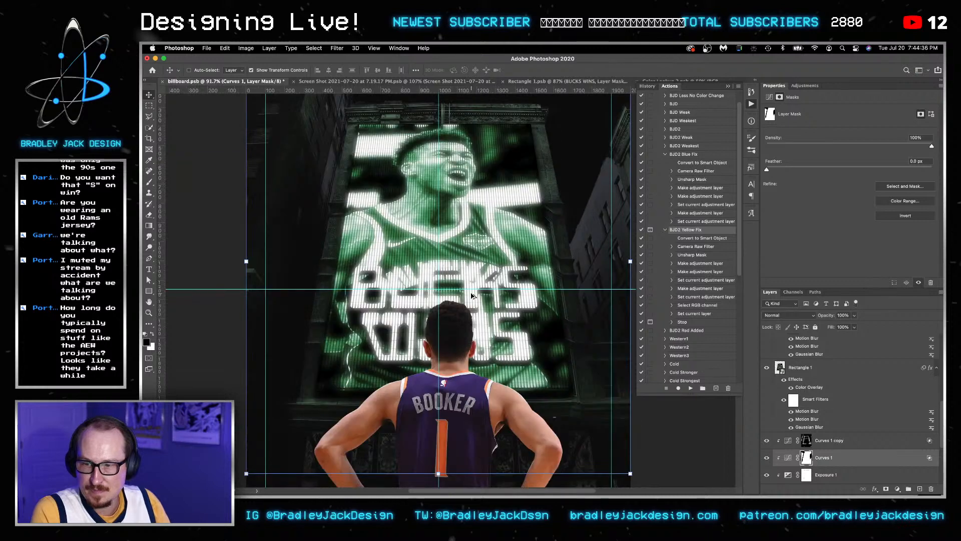
{"action": "scroll", "coordinate": [452, 314], "scroll_direction": "up", "scroll_amount": 1}
{"action": "scroll", "coordinate": [452, 313], "scroll_direction": "down", "scroll_amount": 1}
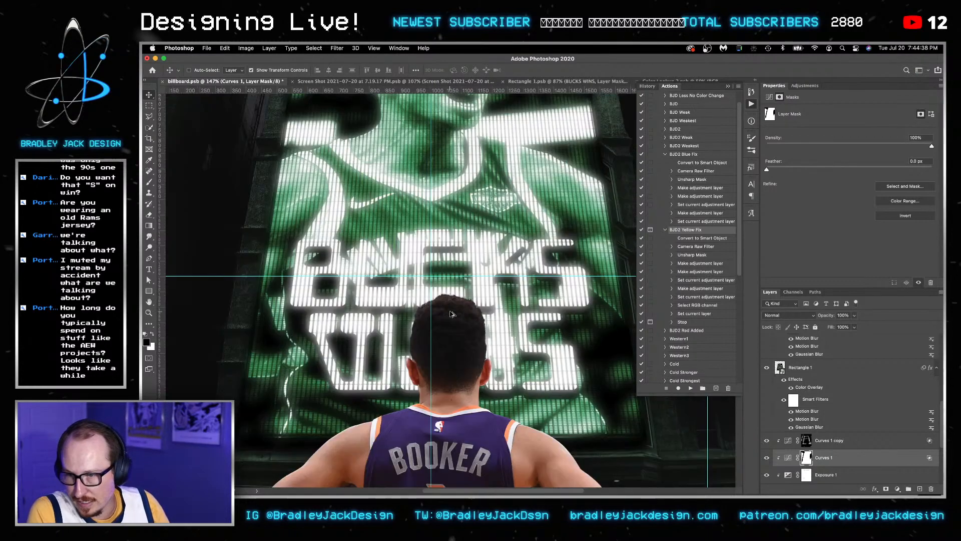
{"action": "scroll", "coordinate": [452, 314], "scroll_direction": "down", "scroll_amount": 1}
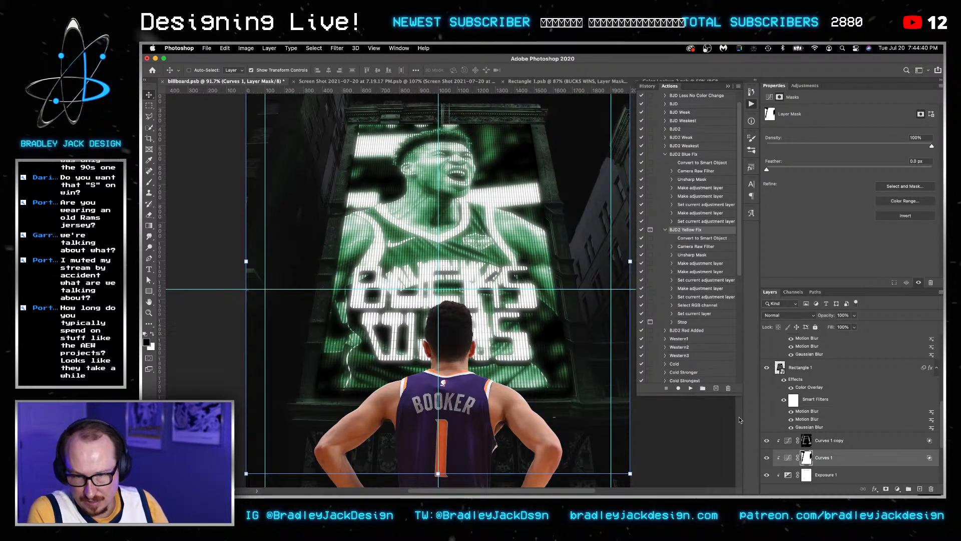
Paint the Exposure 1 mask around the billboard frame with a 200 px soft brush at 20% opacity.
{"action": "scroll", "coordinate": [807, 463], "scroll_direction": "down", "scroll_amount": 1}
{"action": "left_click", "coordinate": [807, 465]}
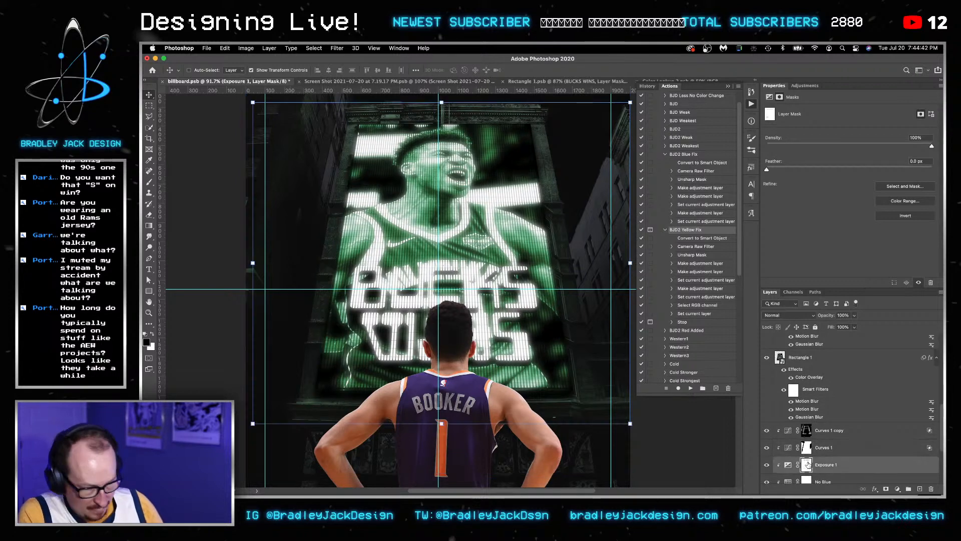
{"action": "key", "text": "b"}
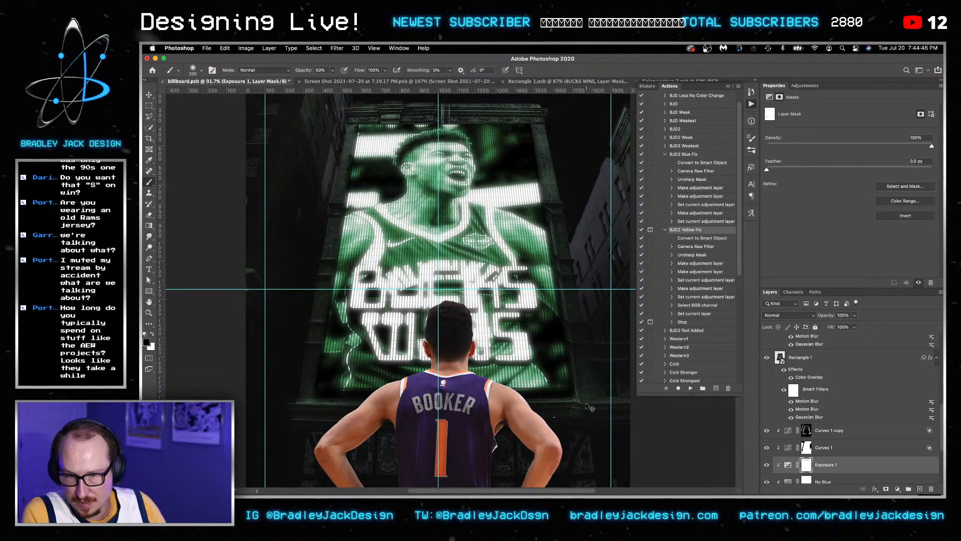
{"action": "key", "text": "2"}
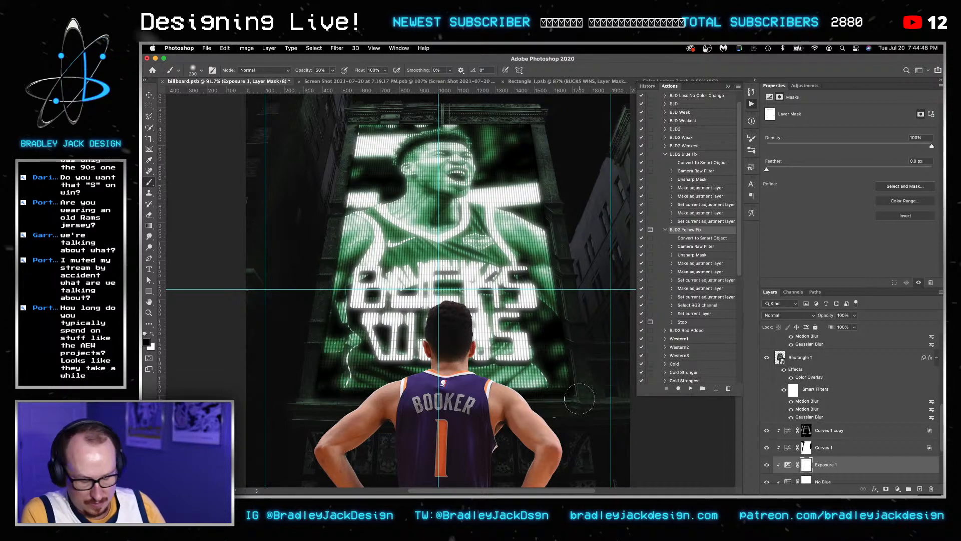
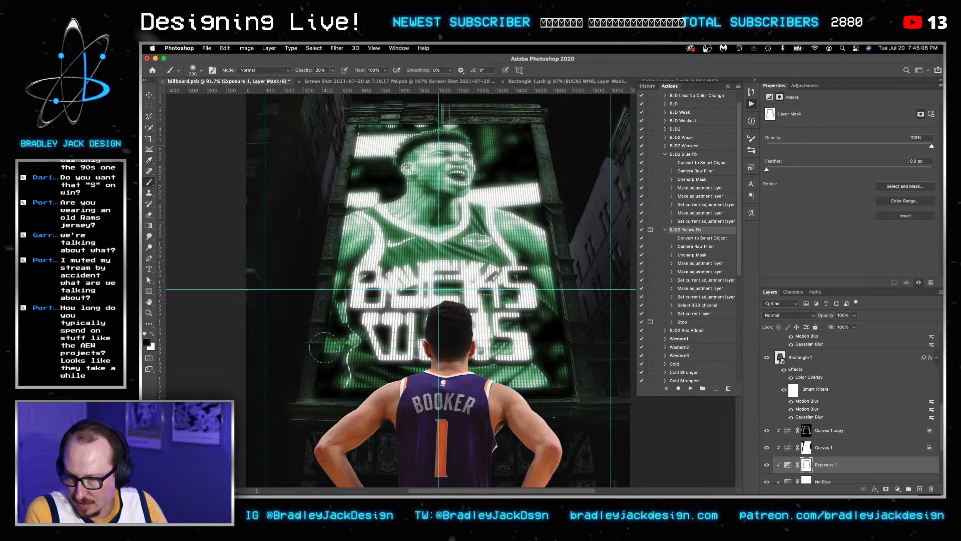
Extend the Exposure 1 mask glow outward onto the surrounding building with larger soft brush sizes, finishing with the brush at 125 px.
{"action": "key", "text": "bracketright"}
{"action": "key", "text": "bracketright"}
{"action": "key", "text": "bracketright"}
{"action": "key", "text": "bracketright"}
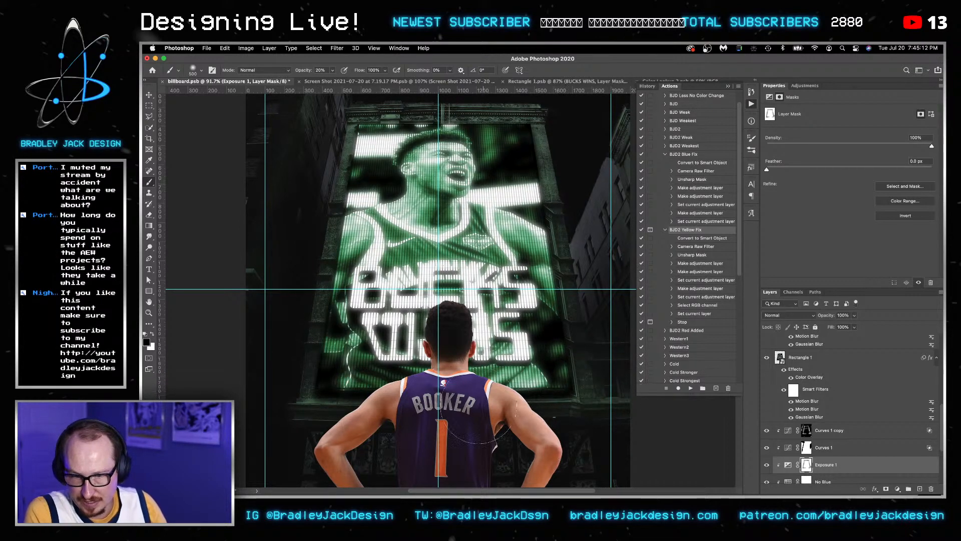
{"action": "key", "text": "bracketleft"}
{"action": "key", "text": "bracketleft"}
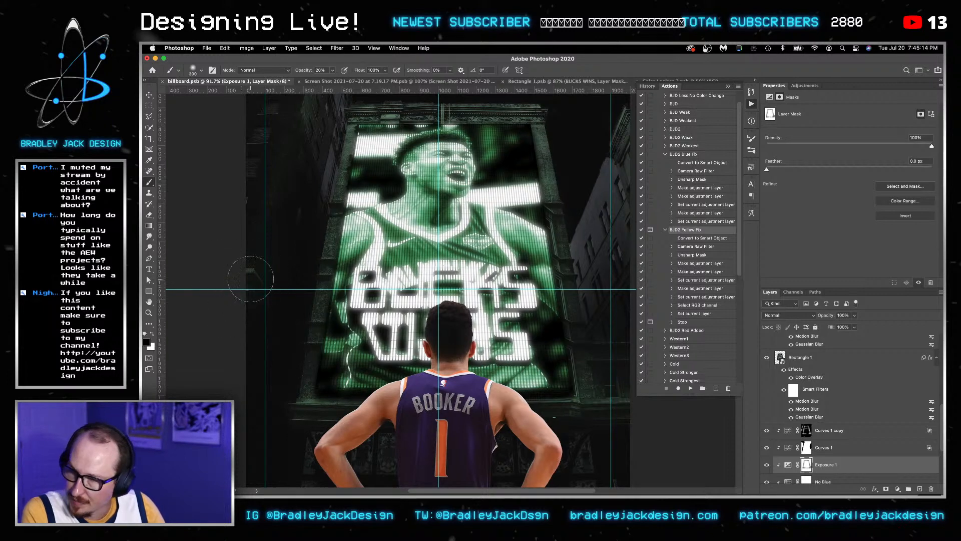
{"action": "key", "text": "bracketleft"}
{"action": "key", "text": "bracketleft"}
{"action": "key", "text": "bracketleft"}
{"action": "key", "text": "bracketleft"}
{"action": "key", "text": "bracketleft"}
{"action": "scroll", "coordinate": [293, 275], "scroll_direction": "up", "scroll_amount": 3}
{"action": "scroll", "coordinate": [293, 275], "scroll_direction": "left", "scroll_amount": 1}
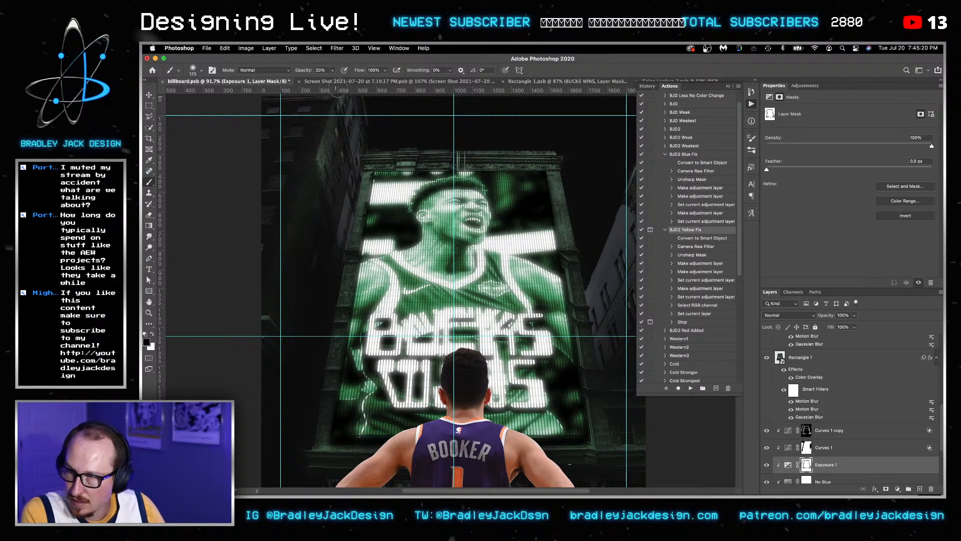
Duplicate the Exposure 1 adjustment, clip the copy to the building, and fill its mask with white.
{"action": "left_click_drag", "start_coordinate": [824, 447], "coordinate": [827, 471]}
{"action": "scroll", "coordinate": [828, 470], "scroll_direction": "down", "scroll_amount": 3}
{"action": "left_click", "coordinate": [825, 461]}
{"action": "left_click", "coordinate": [836, 440]}
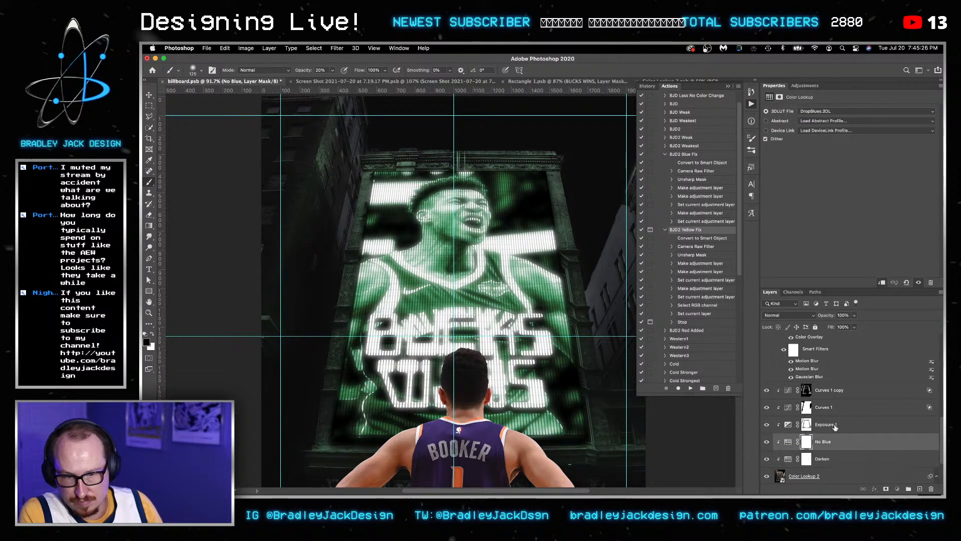
{"action": "left_click", "coordinate": [835, 427]}
{"action": "key", "text": "super+j"}
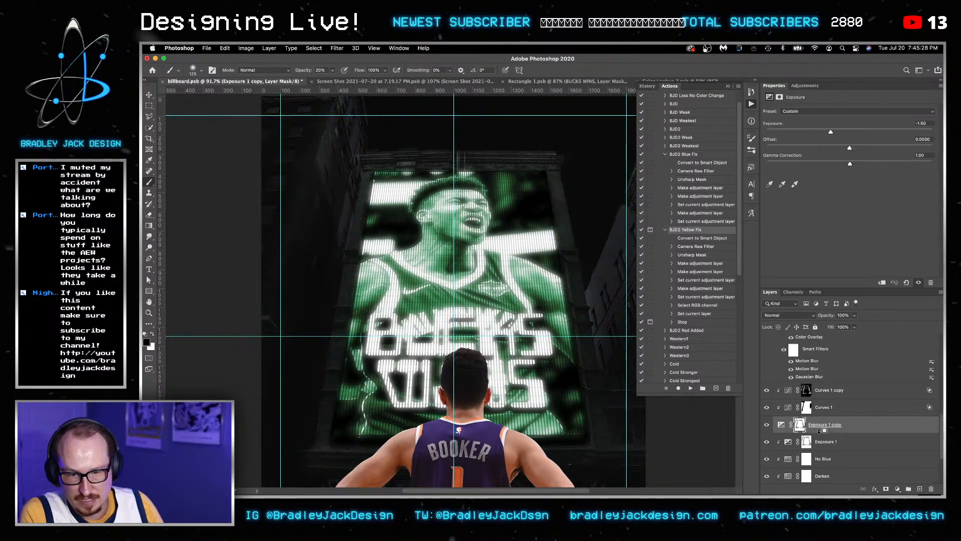
{"action": "left_click", "coordinate": [807, 427], "text": "super"}
{"action": "key", "text": "BackSpace"}
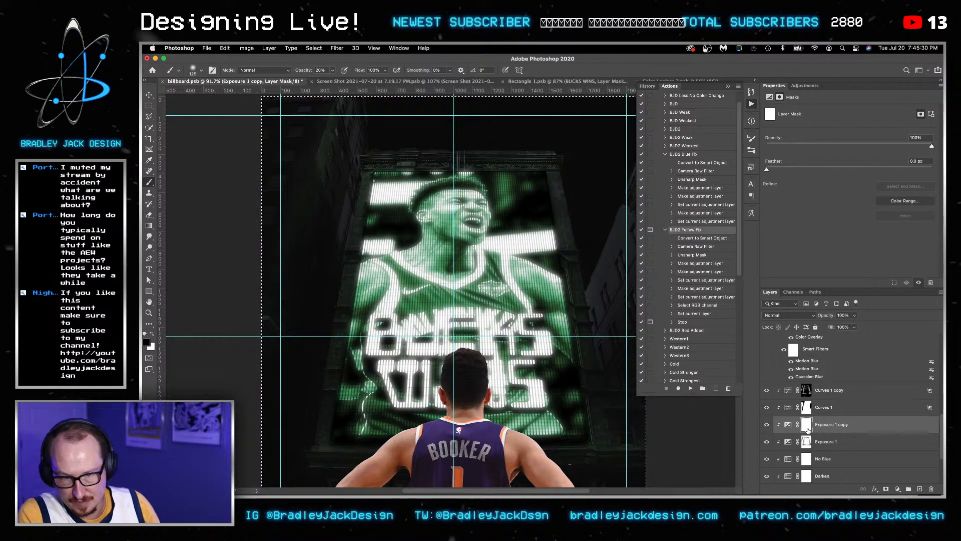
Set the exposure of the Exposure 1 copy adjustment to -2.5 and clear the selection.
{"action": "left_click", "coordinate": [788, 424]}
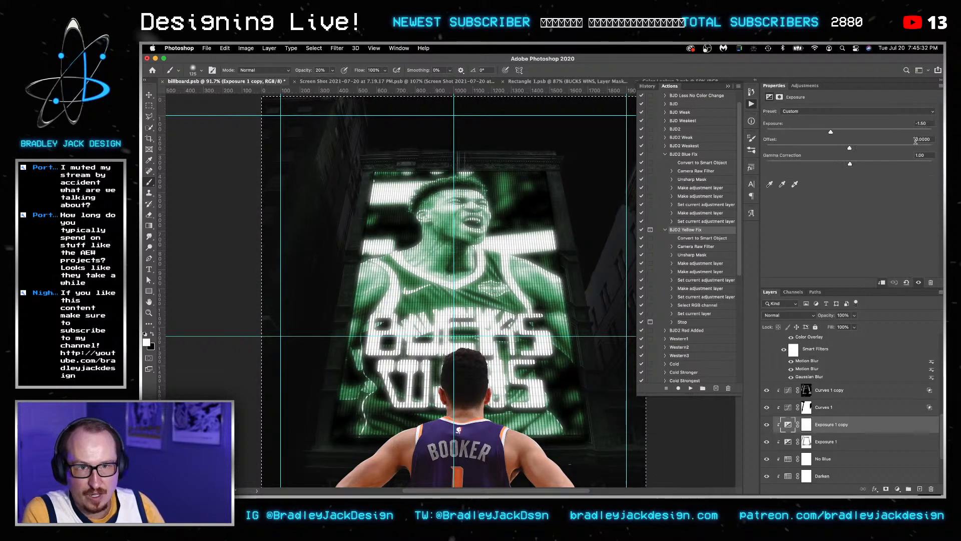
{"action": "left_click", "coordinate": [926, 124]}
{"action": "type", "text": "-2.5"}
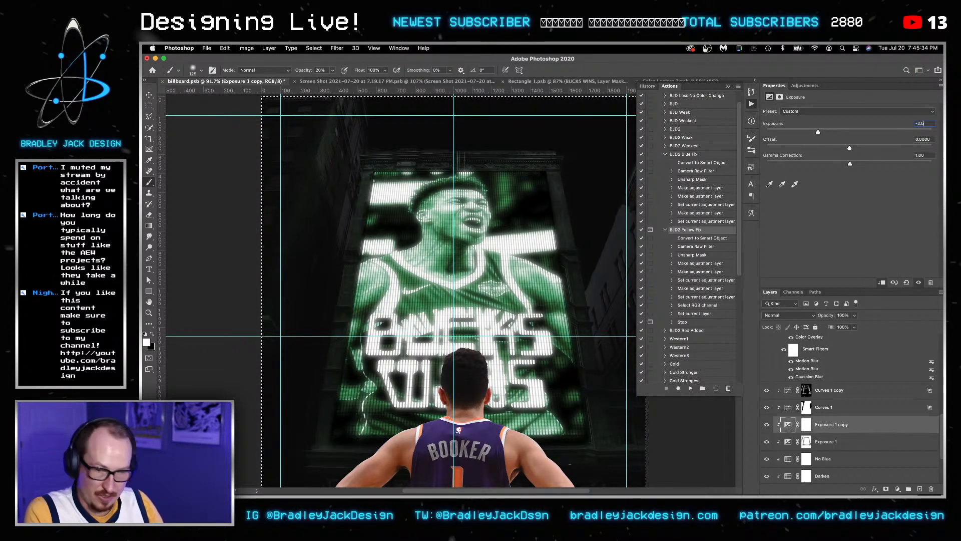
{"action": "key", "text": "Return"}
{"action": "key", "text": "super+d"}
Fill the Exposure 1 copy mask with black to hide the extra darkening.
{"action": "left_click_drag", "start_coordinate": [511, 325], "coordinate": [442, 294]}
{"action": "left_click", "coordinate": [807, 425]}
{"action": "key", "text": "x"}
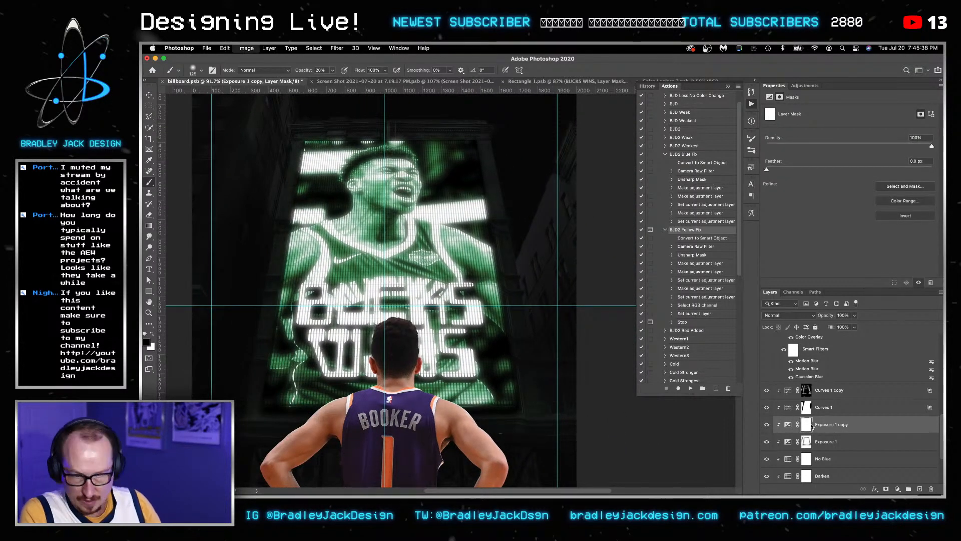
{"action": "key", "text": "alt+BackSpace"}
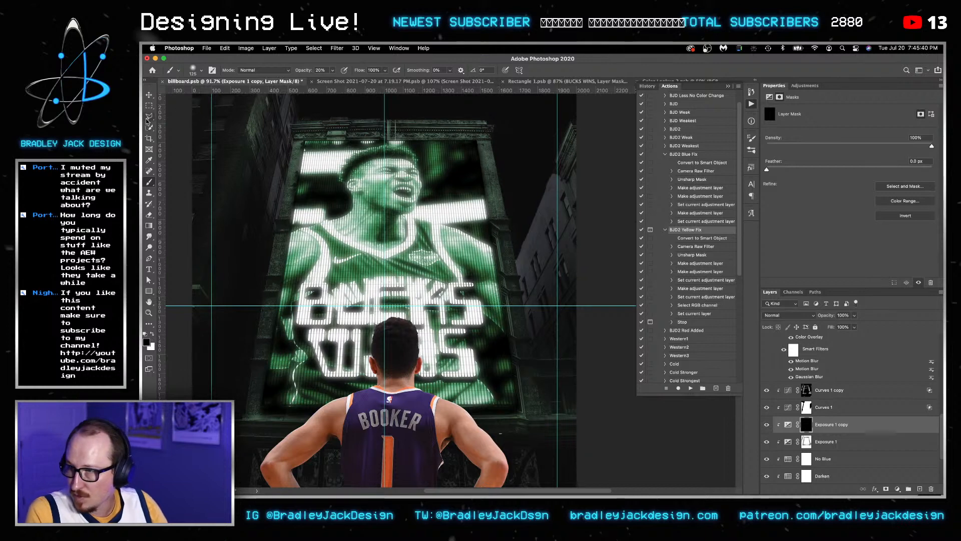
{"action": "key", "text": "l"}
{"action": "scroll", "coordinate": [550, 232], "scroll_direction": "up", "scroll_amount": 5}
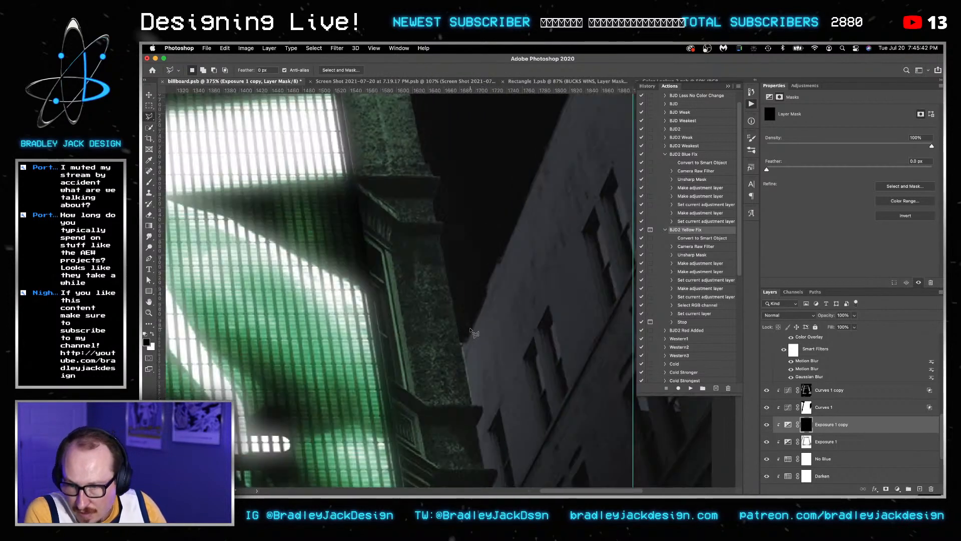
{"action": "scroll", "coordinate": [474, 332], "scroll_direction": "up", "scroll_amount": 3}
{"action": "left_click", "coordinate": [460, 332]}
{"action": "left_click", "coordinate": [472, 405]}
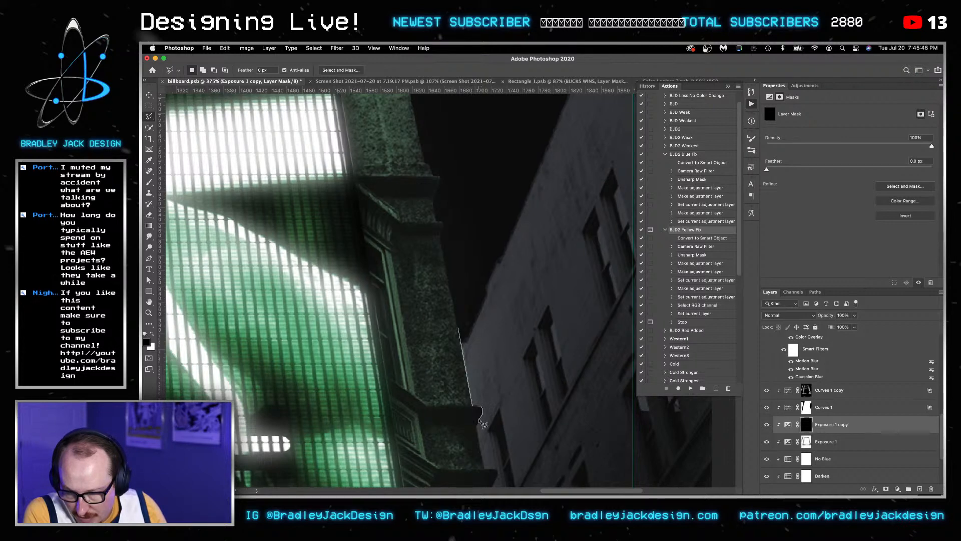
{"action": "left_click", "coordinate": [476, 423]}
{"action": "left_click_drag", "start_coordinate": [542, 364], "coordinate": [511, 151]}
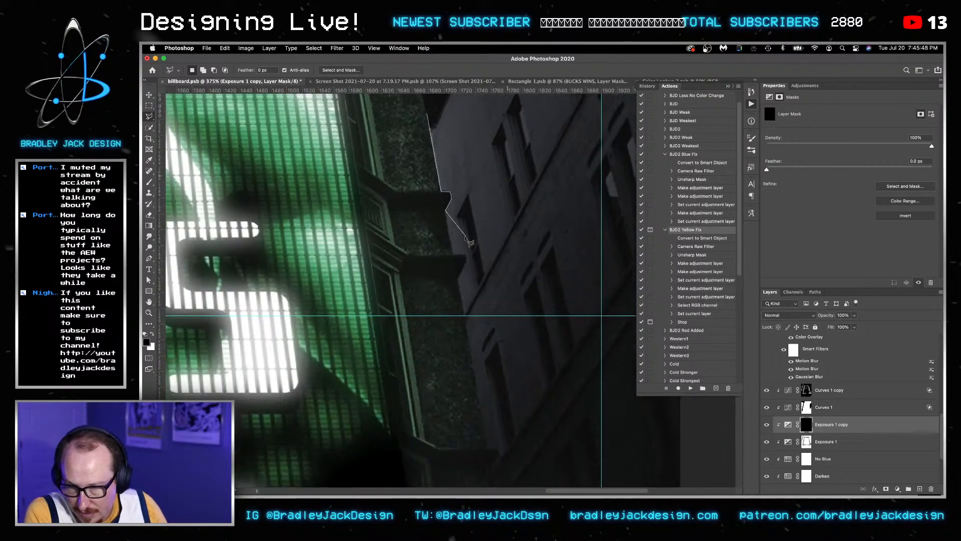
{"action": "key", "text": "Escape"}
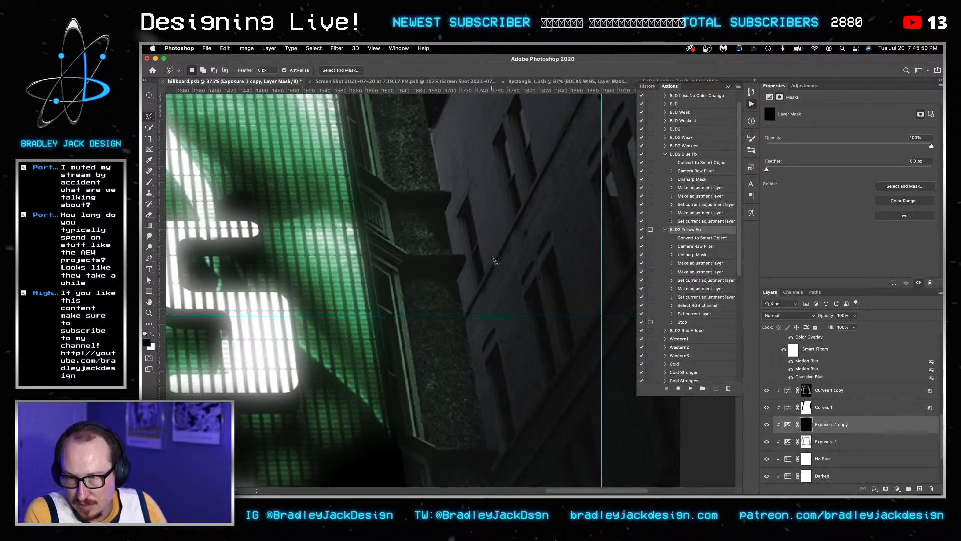
Set Gradient Map 1 to Hue blending and place it unclipped between the foreground player layer and the Screen group.
{"action": "key", "text": "v"}
{"action": "scroll", "coordinate": [490, 245], "scroll_direction": "down", "scroll_amount": 5}
{"action": "scroll", "coordinate": [489, 245], "scroll_direction": "up", "scroll_amount": 2}
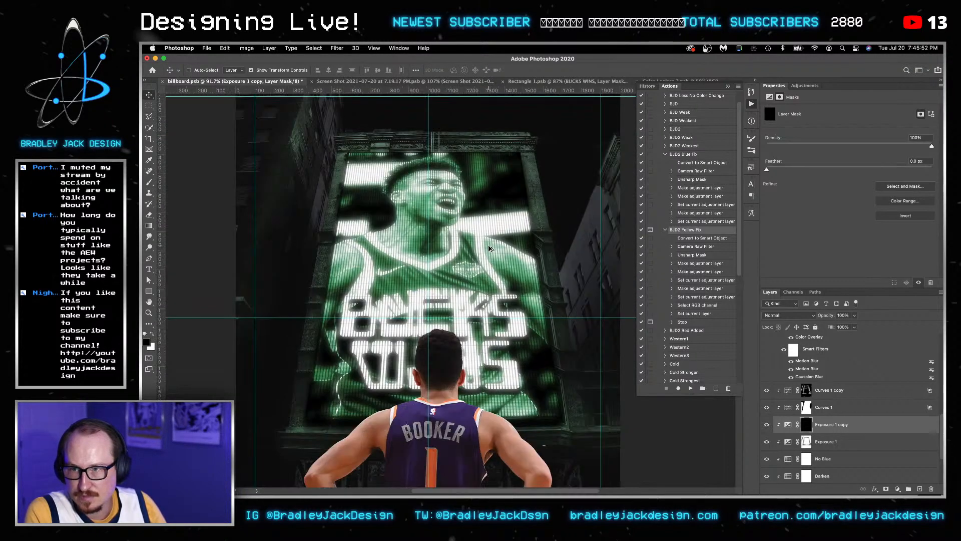
{"action": "scroll", "coordinate": [489, 248], "scroll_direction": "down", "scroll_amount": 2}
{"action": "scroll", "coordinate": [827, 396], "scroll_direction": "up", "scroll_amount": 6}
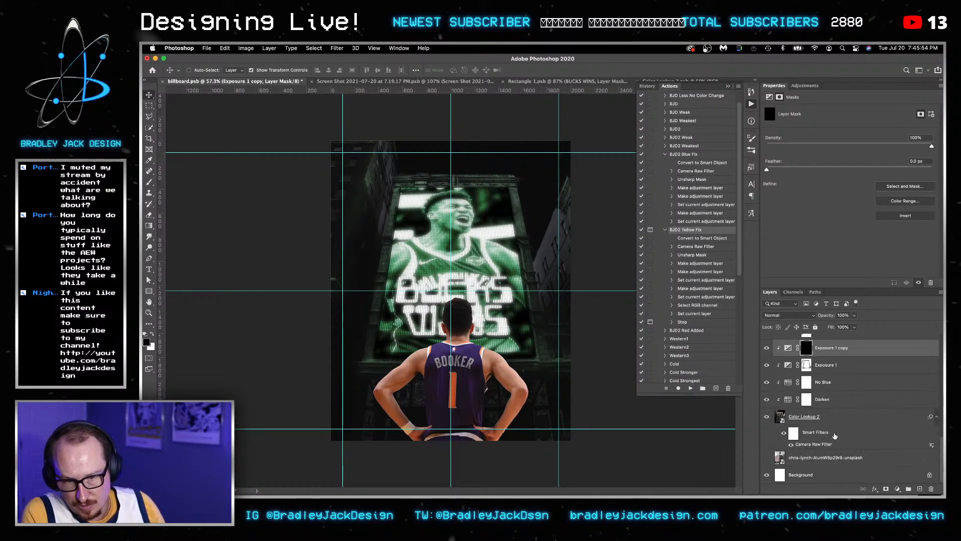
{"action": "left_click", "coordinate": [829, 378]}
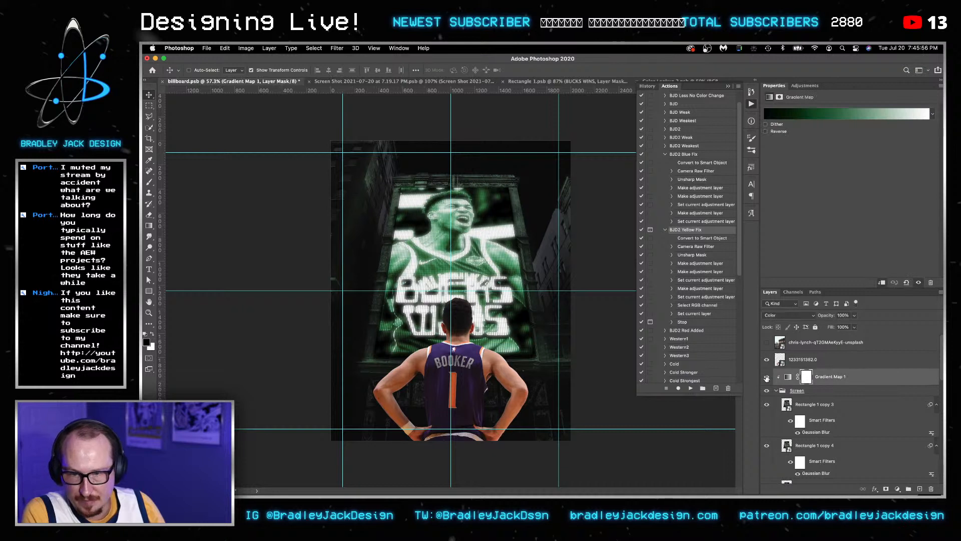
{"action": "key", "text": "ctrl+shift+bracketright"}
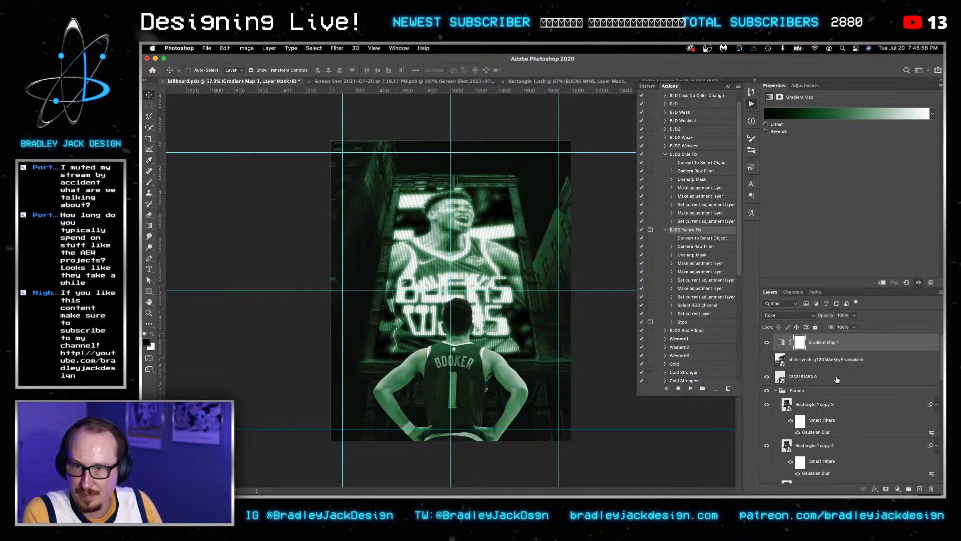
{"action": "key", "text": "alt+shift+u"}
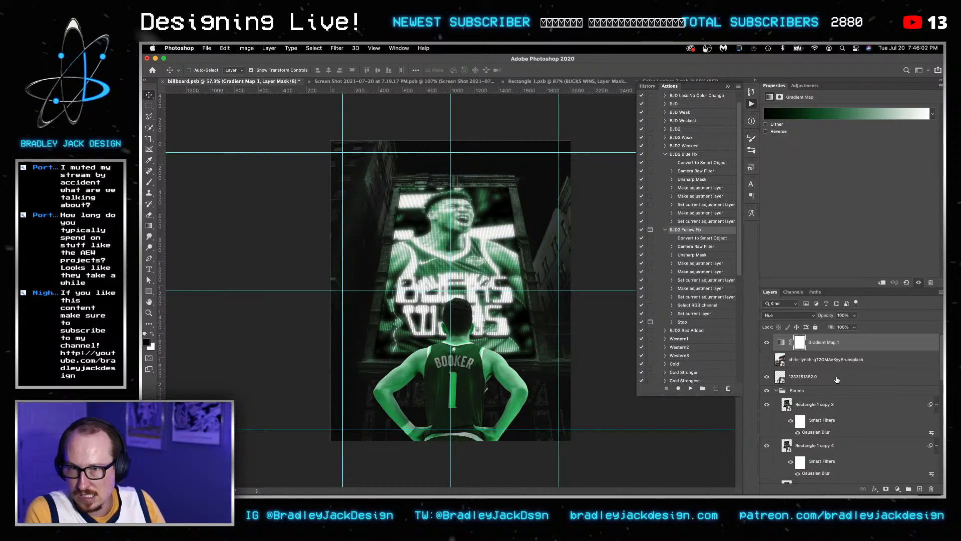
{"action": "left_click_drag", "start_coordinate": [817, 344], "coordinate": [817, 388]}
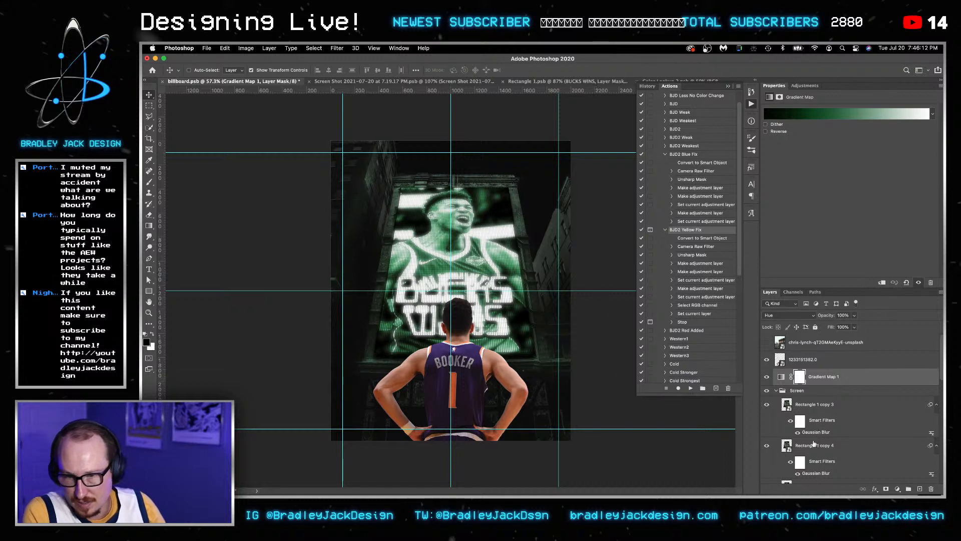
Duplicate the Curves 1 copy adjustment and clip the duplicate to the building.
{"action": "scroll", "coordinate": [814, 443], "scroll_direction": "down", "scroll_amount": 10}
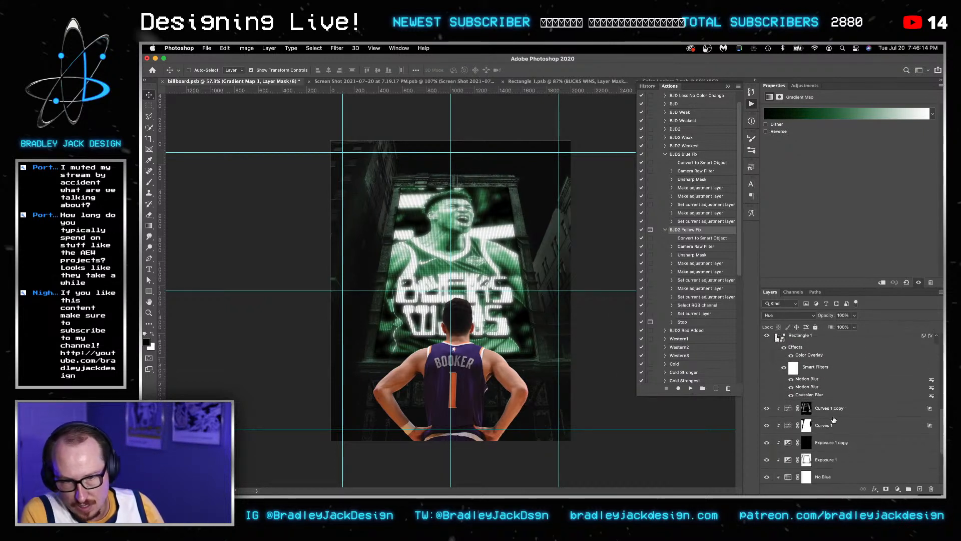
{"action": "left_click", "coordinate": [831, 409]}
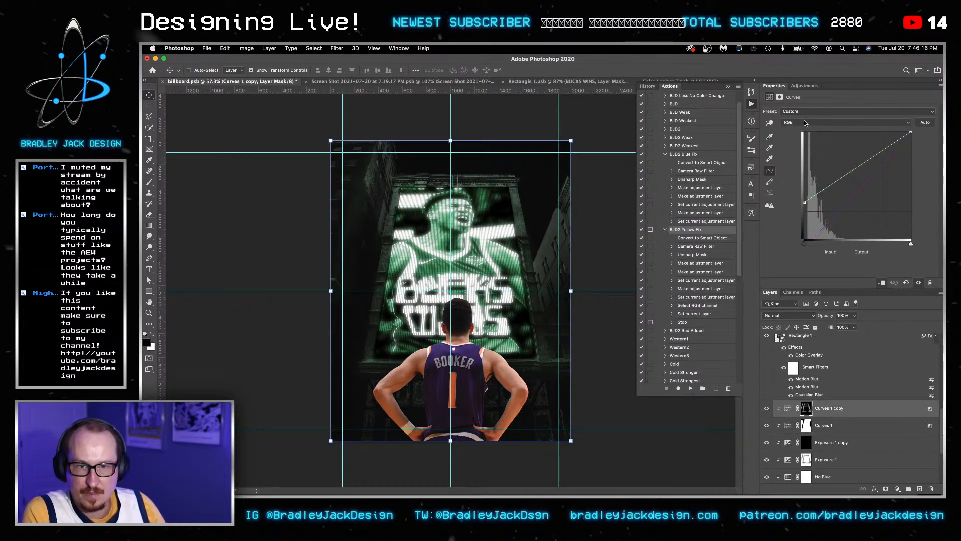
{"action": "key", "text": "super+j"}
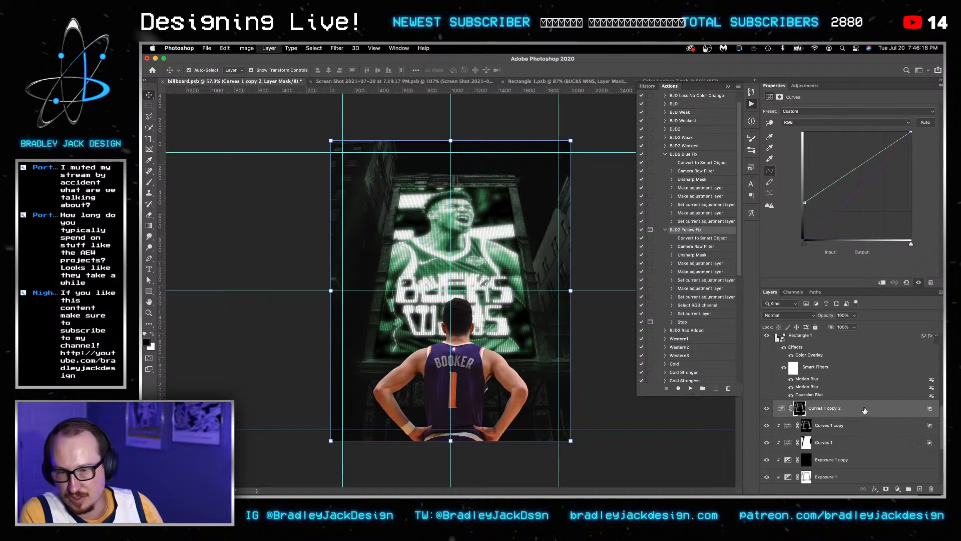
{"action": "left_click", "coordinate": [835, 411], "text": "alt"}
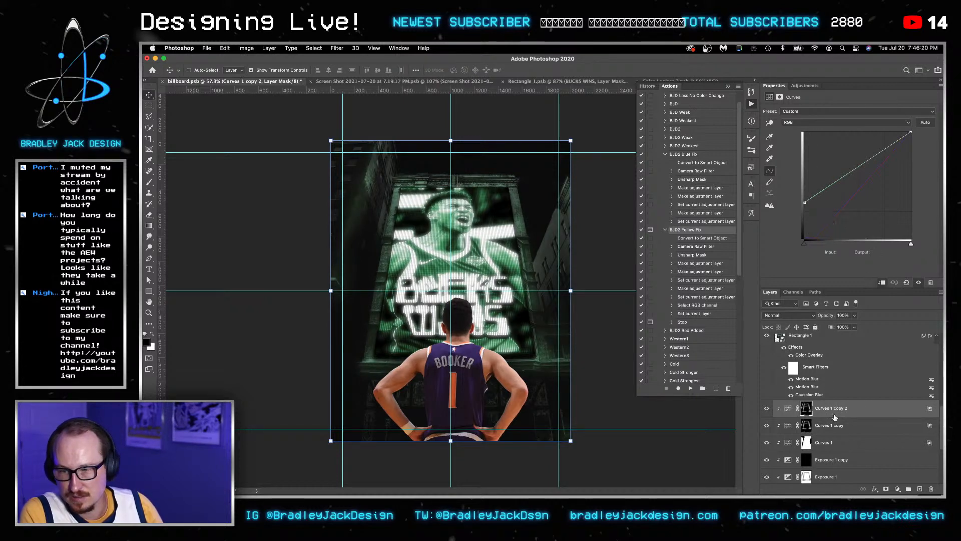
Raise the lower half of the Underlying Layer black Blend If slider on Curves 1 copy 2, and save the document.
{"action": "double_click", "coordinate": [891, 415]}
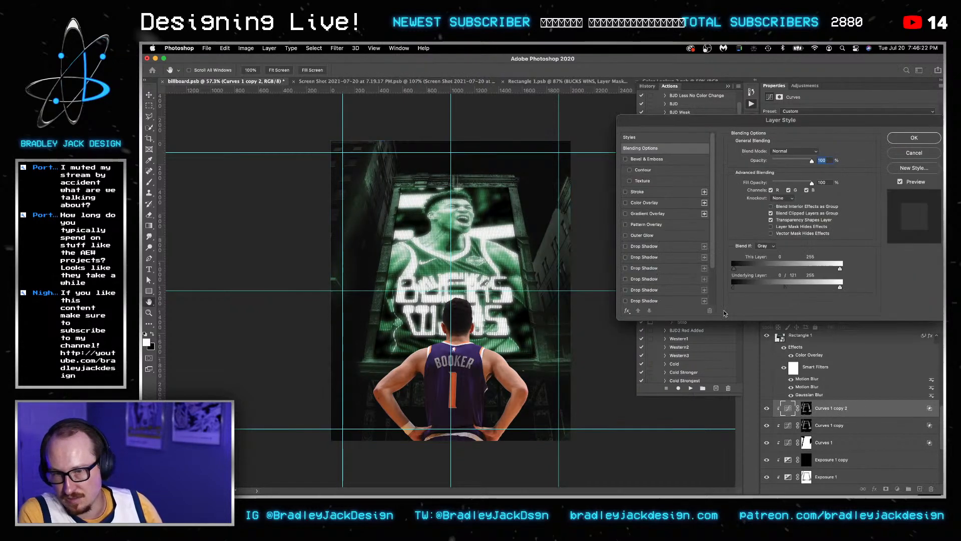
{"action": "left_click_drag", "start_coordinate": [734, 289], "coordinate": [758, 289]}
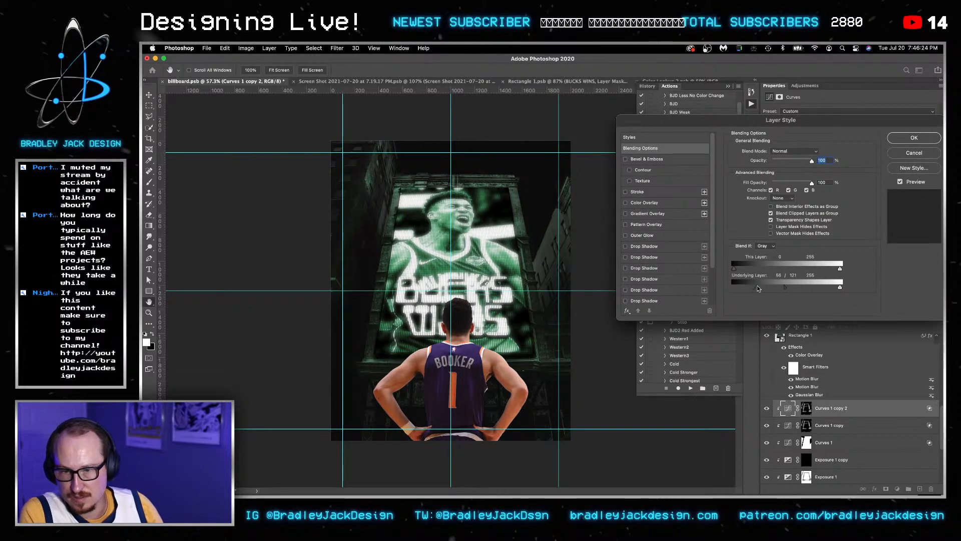
{"action": "key", "text": "Return"}
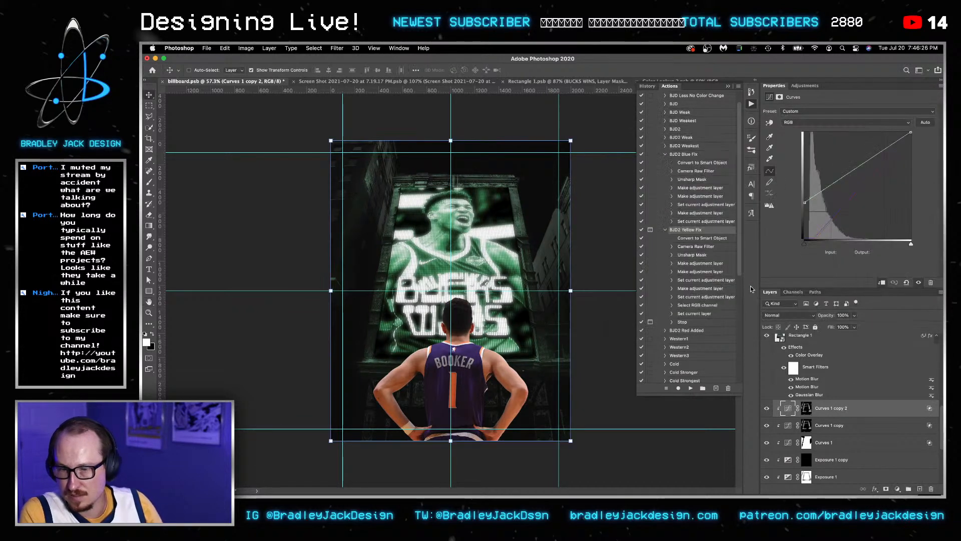
{"action": "scroll", "coordinate": [797, 392], "scroll_direction": "up", "scroll_amount": 2}
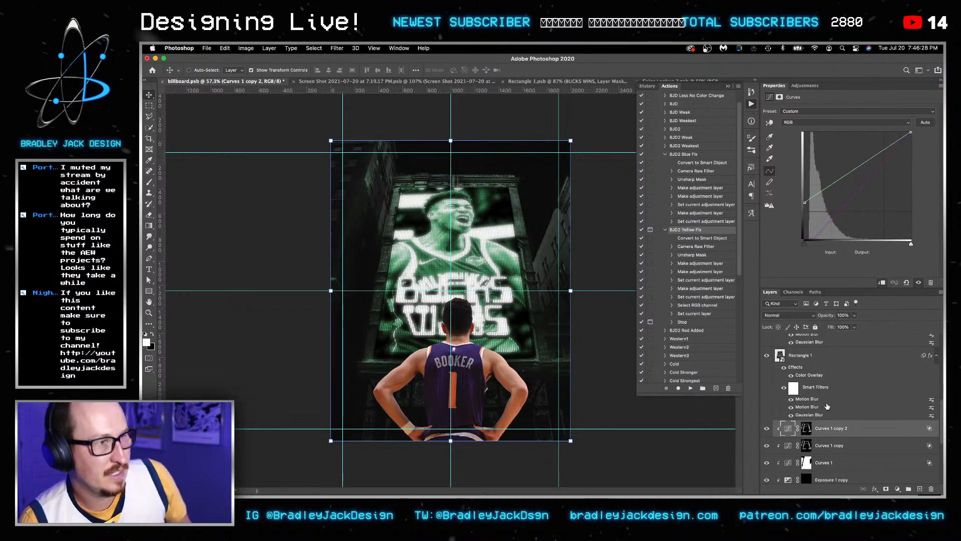
{"action": "key", "text": "super+s"}
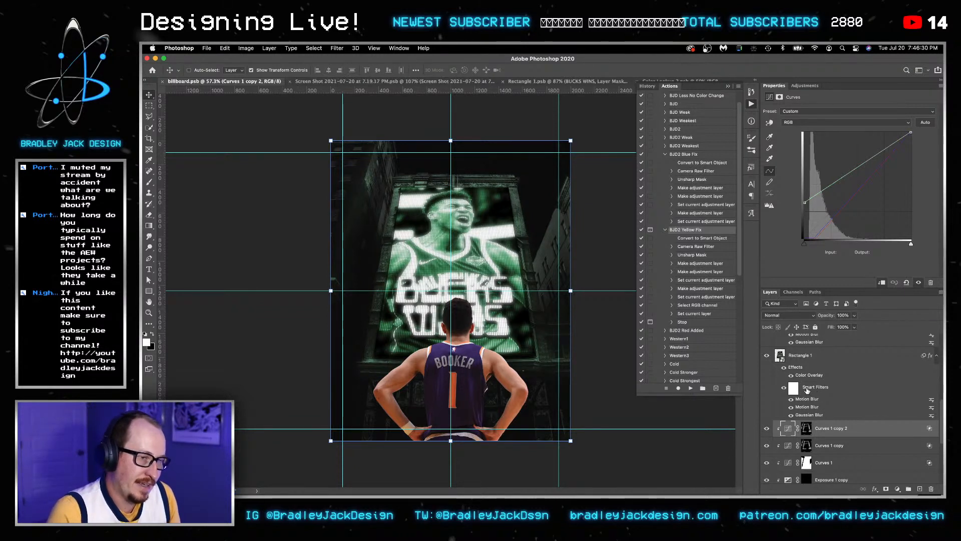
Add an Exposure adjustment above the foreground player layer and clip it to the player.
{"action": "scroll", "coordinate": [802, 386], "scroll_direction": "up", "scroll_amount": 5}
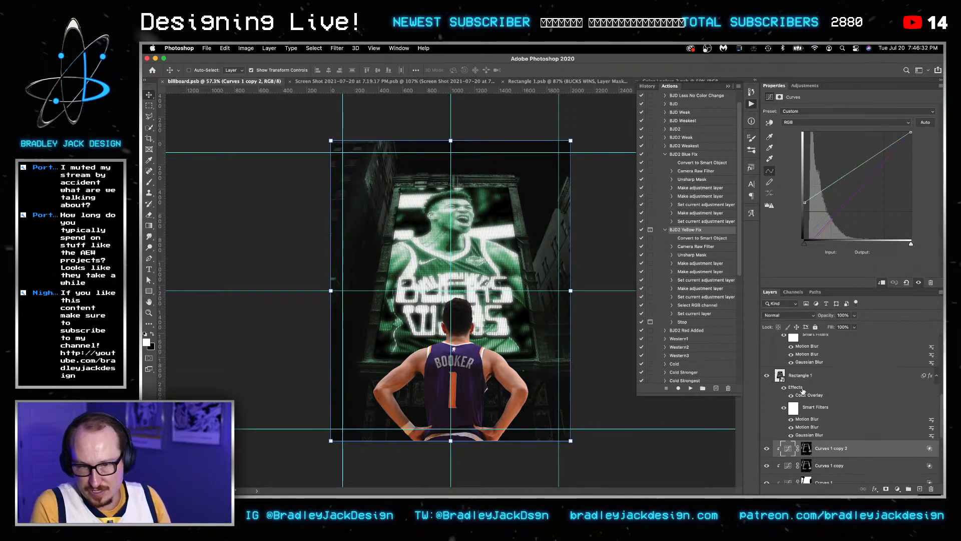
{"action": "left_click", "coordinate": [804, 366]}
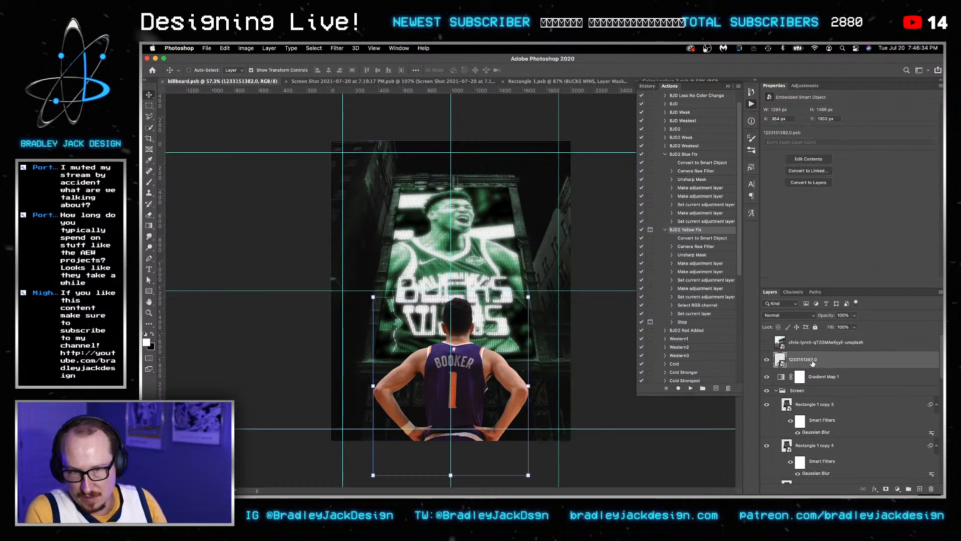
{"action": "left_click", "coordinate": [814, 86]}
{"action": "left_click", "coordinate": [814, 103]}
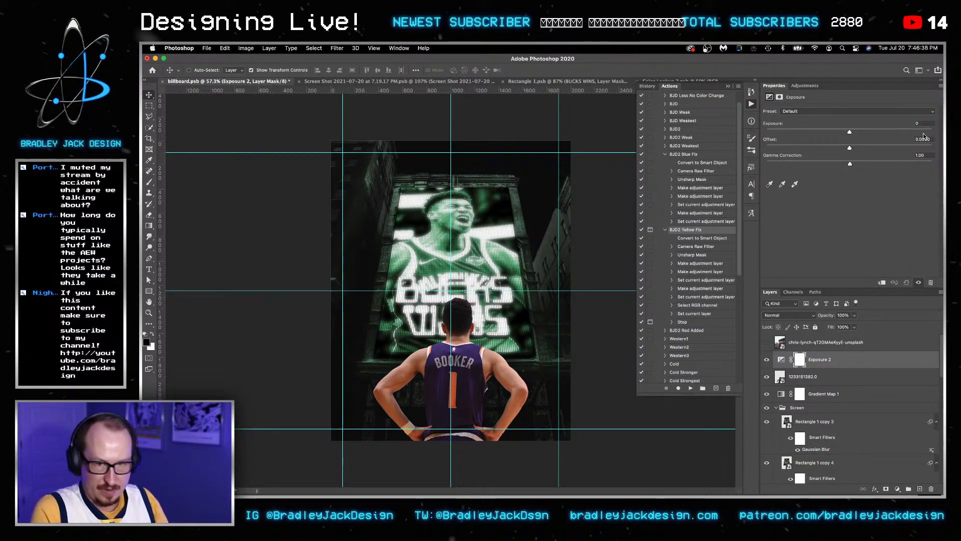
{"action": "key", "text": "super+alt+g"}
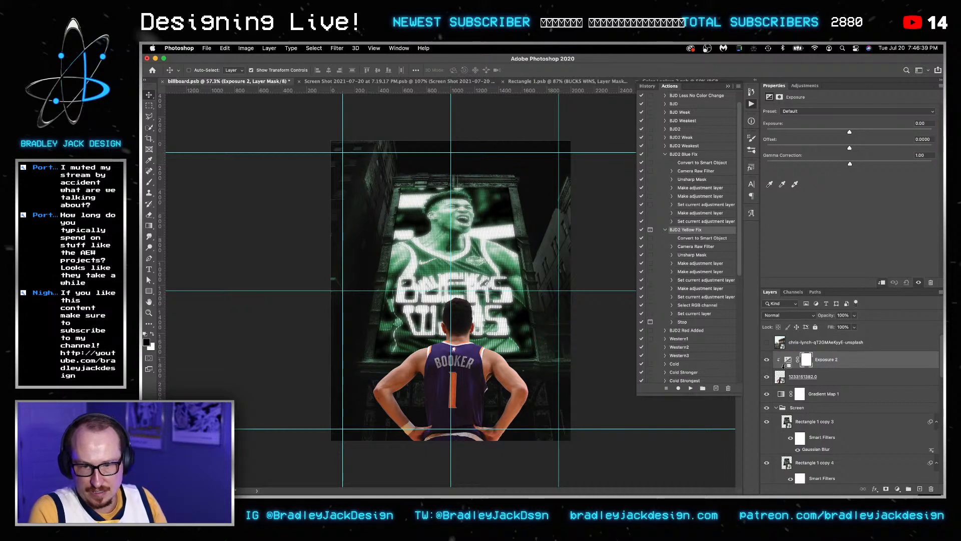
Set the exposure of the player's Exposure 2 adjustment to -2.
{"action": "left_click", "coordinate": [924, 123]}
{"action": "type", "text": "-1.5"}
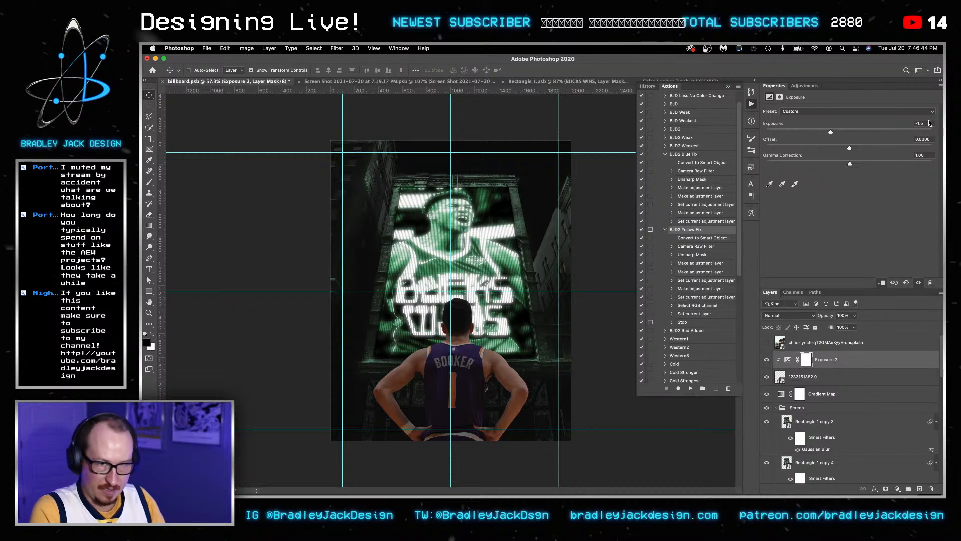
{"action": "type", "text": "-2"}
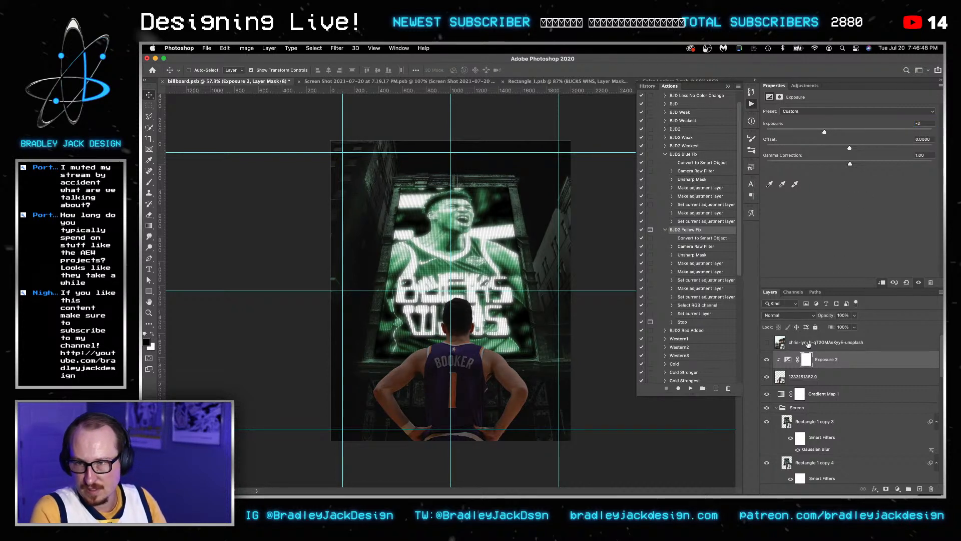
Add a Color Balance adjustment above Exposure 2 with midtones green at +26, clipped to the foreground player.
{"action": "left_click", "coordinate": [834, 378]}
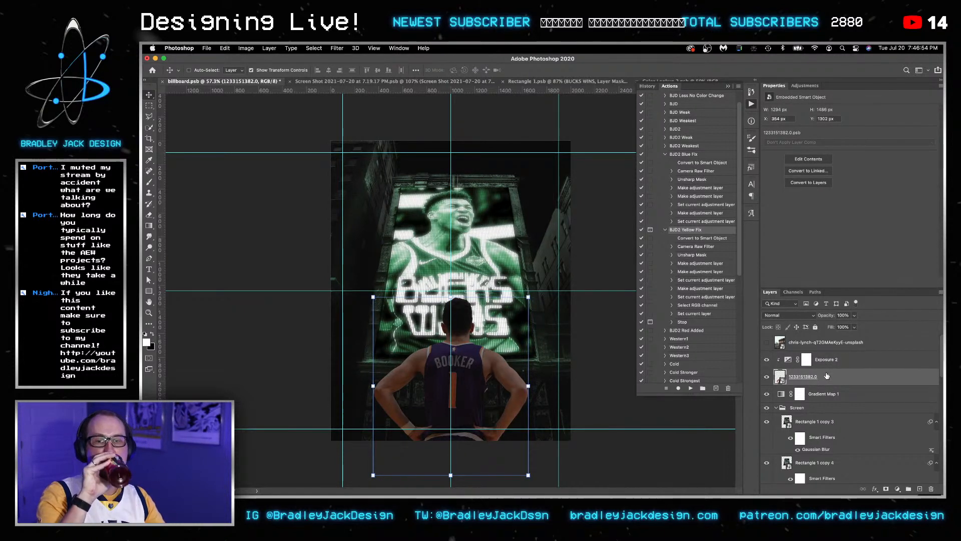
{"action": "left_click", "coordinate": [831, 366]}
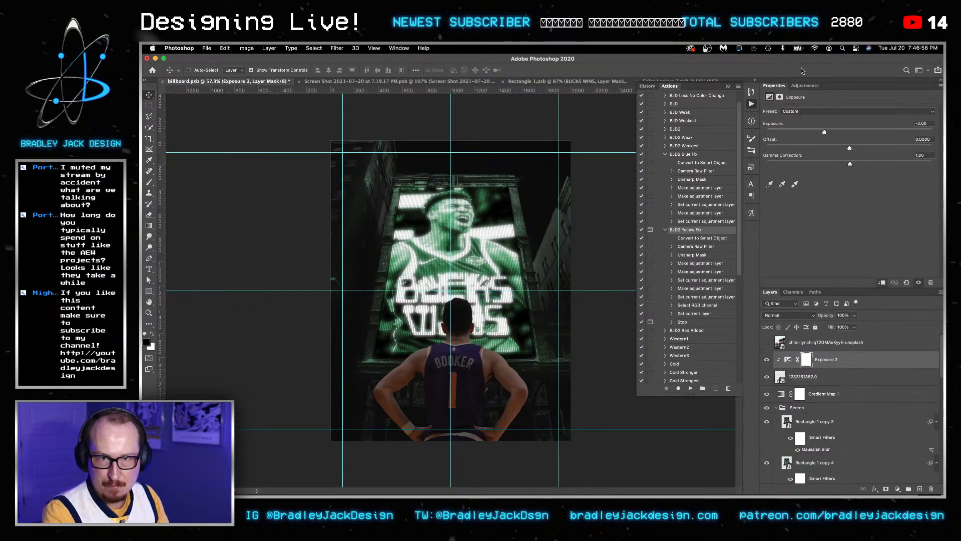
{"action": "left_click", "coordinate": [803, 86]}
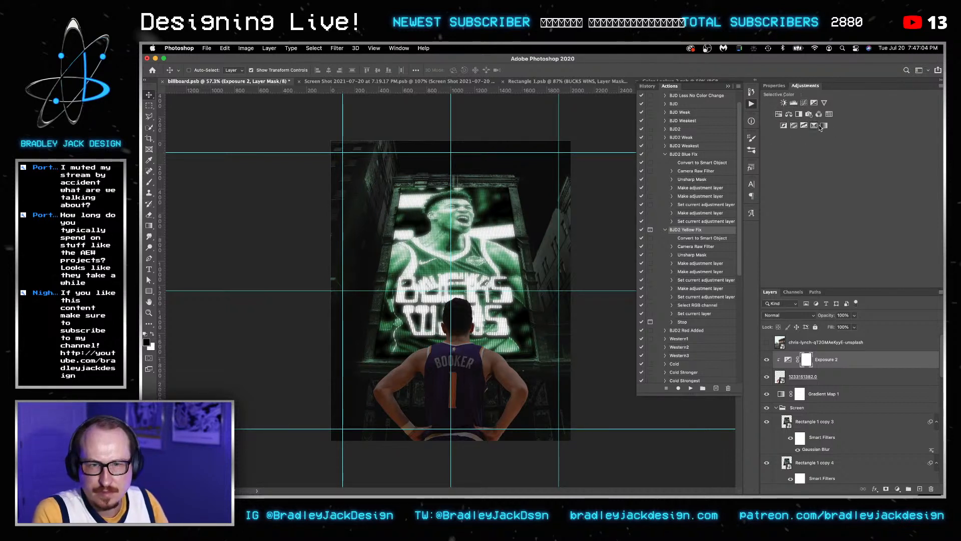
{"action": "left_click", "coordinate": [791, 113]}
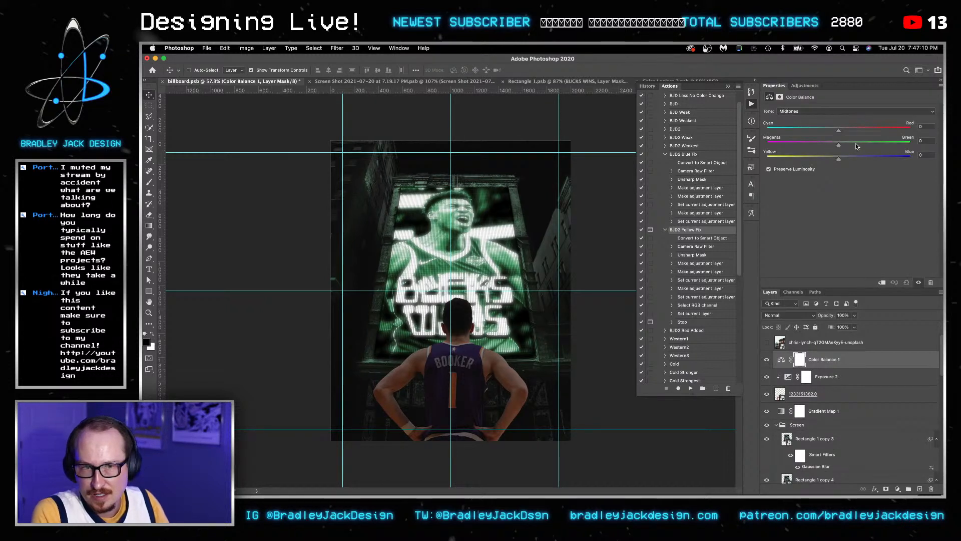
{"action": "left_click_drag", "start_coordinate": [856, 145], "coordinate": [858, 145]}
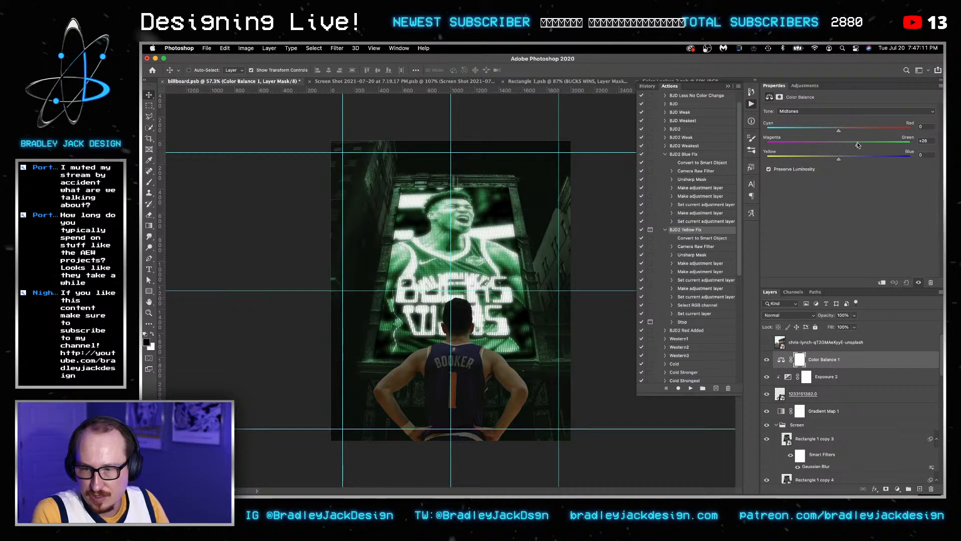
{"action": "left_click", "coordinate": [823, 368], "text": "alt"}
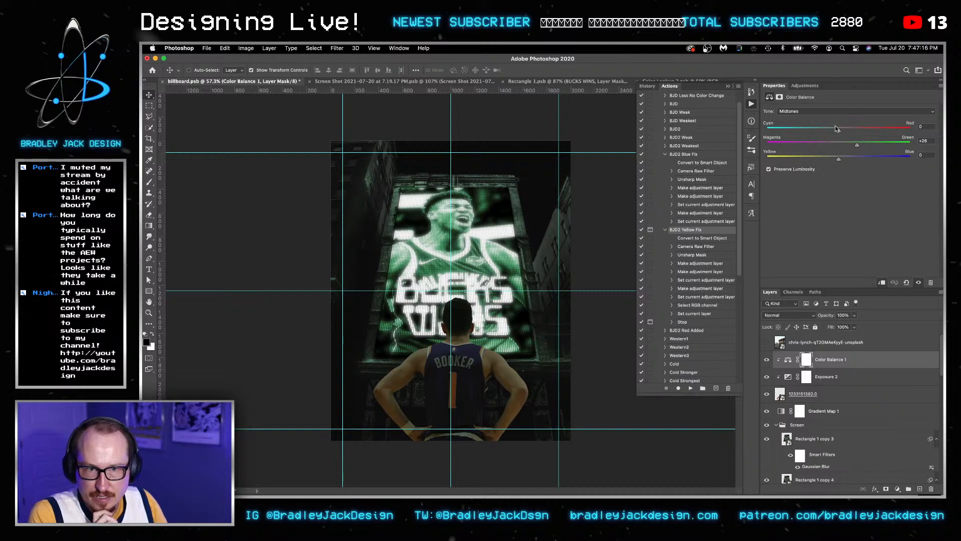
In the player's Color Balance, set the highlights to green +23 and the shadows to green +10 and blue +22.
{"action": "left_click", "coordinate": [806, 112]}
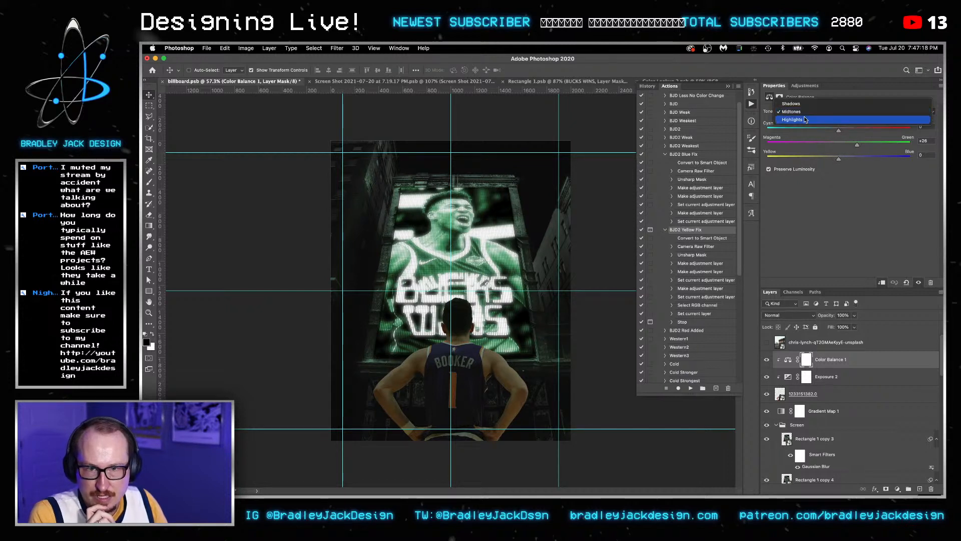
{"action": "left_click", "coordinate": [806, 119]}
{"action": "left_click", "coordinate": [813, 111]}
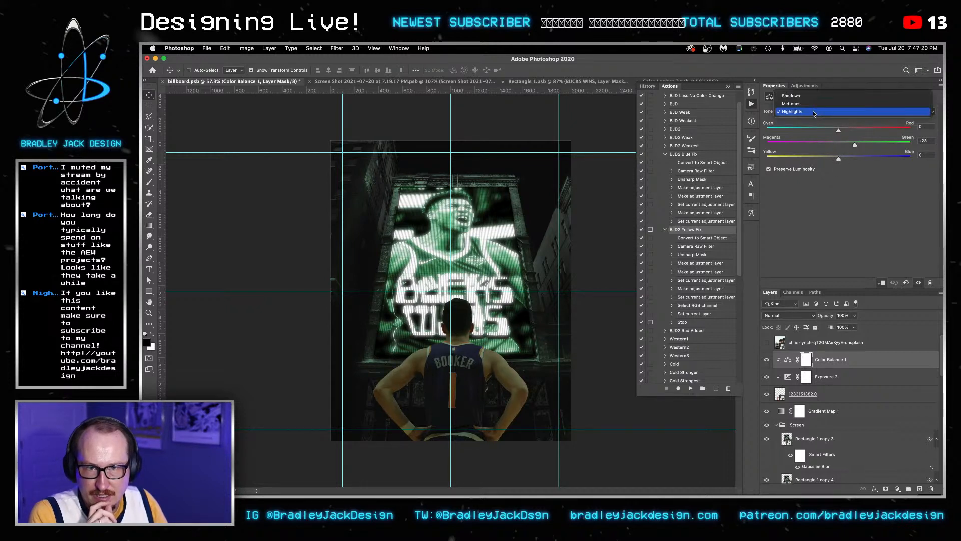
{"action": "left_click", "coordinate": [809, 96]}
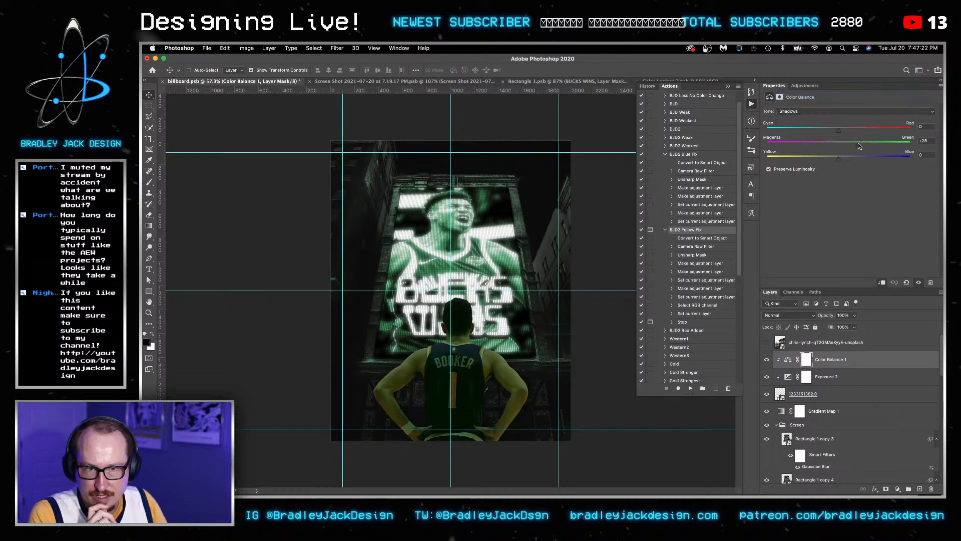
{"action": "left_click_drag", "start_coordinate": [855, 143], "coordinate": [855, 157]}
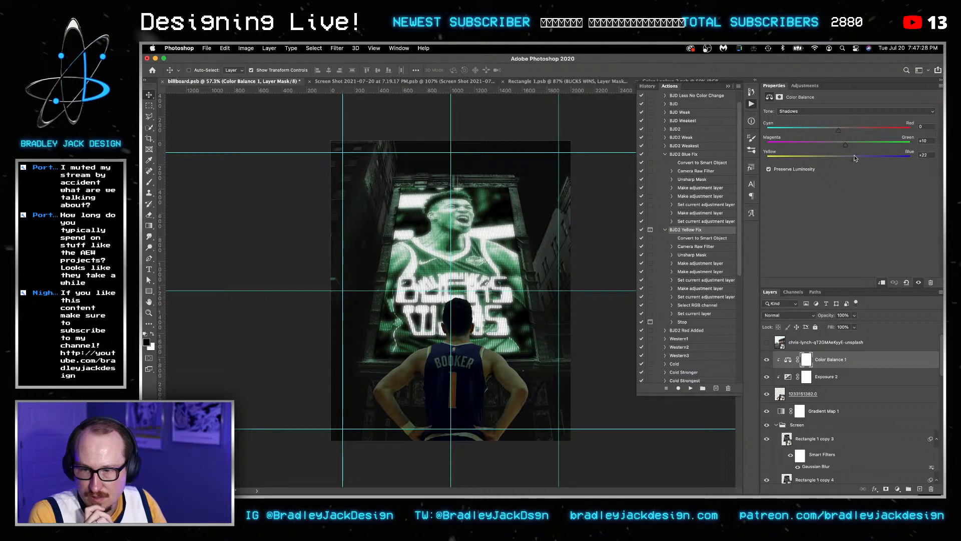
Set the midtones of the player's Color Balance adjustment to green +69 and blue +20.
{"action": "left_click", "coordinate": [822, 112]}
{"action": "left_click", "coordinate": [822, 118]}
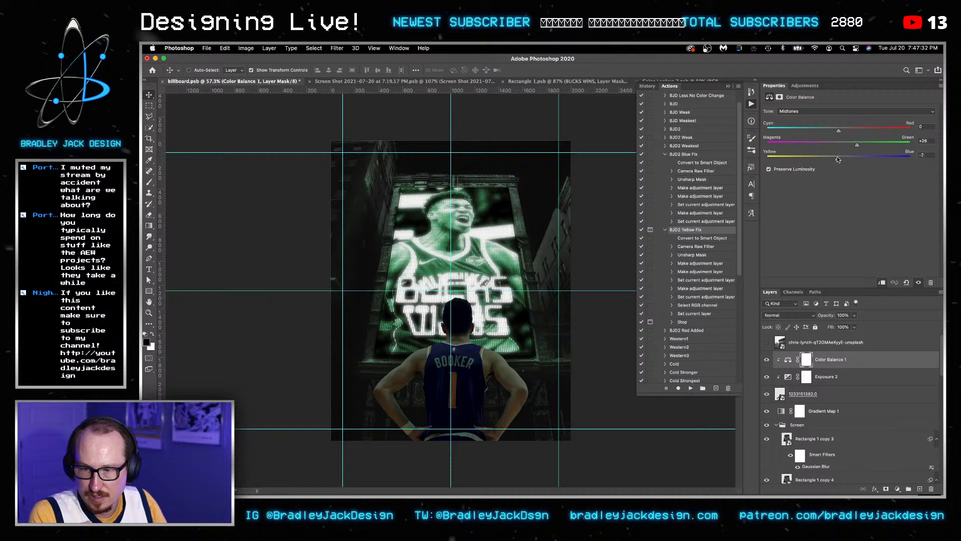
{"action": "left_click_drag", "start_coordinate": [838, 159], "coordinate": [858, 160]}
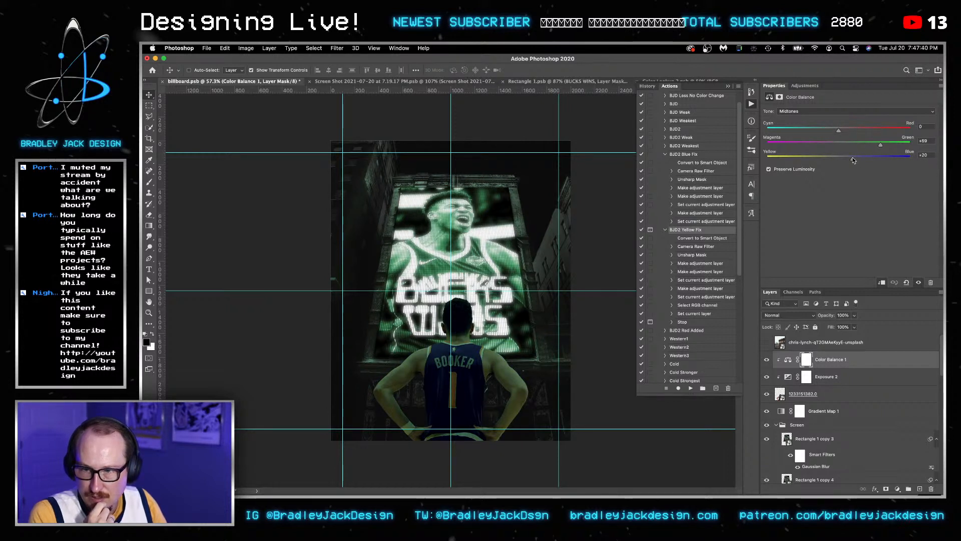
{"action": "left_click", "coordinate": [827, 377]}
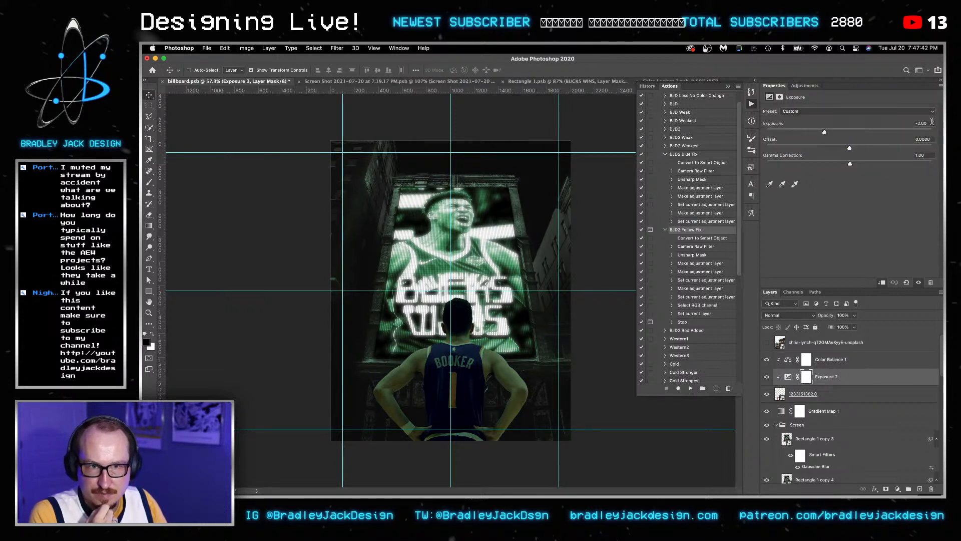
{"action": "left_click", "coordinate": [828, 356]}
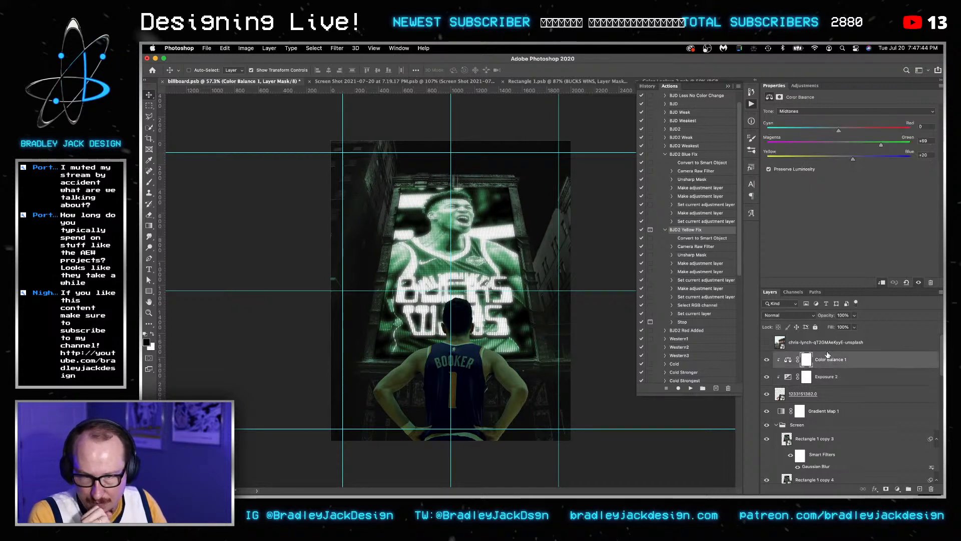
Set the highlights of the player's Color Balance to cyan-red -13, green +37 and blue +6.
{"action": "left_click", "coordinate": [813, 110]}
{"action": "left_click", "coordinate": [806, 103]}
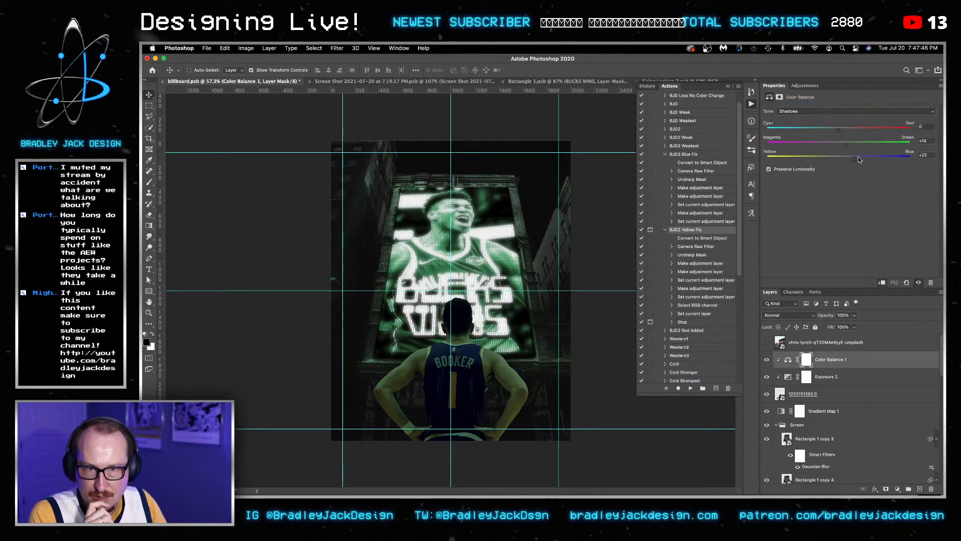
{"action": "left_click", "coordinate": [846, 111]}
{"action": "left_click", "coordinate": [820, 128]}
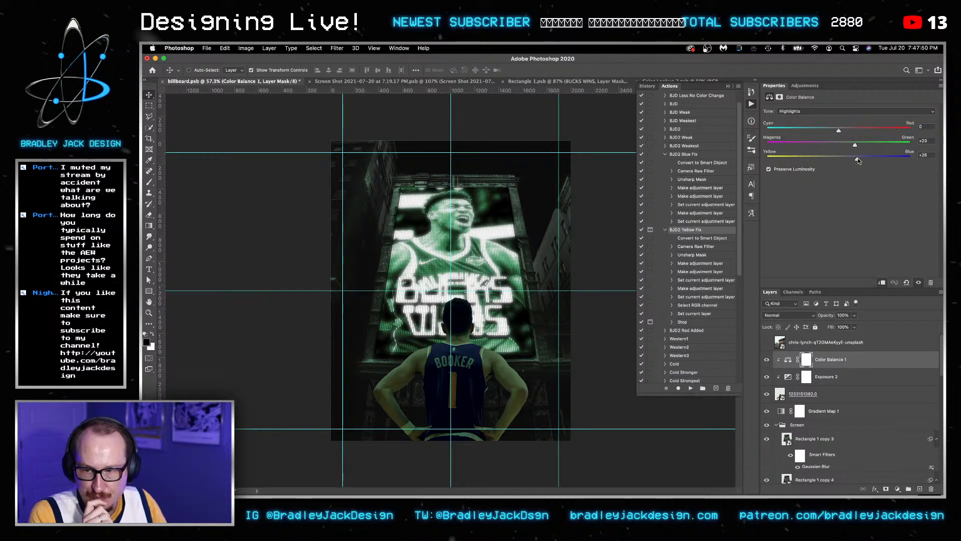
{"action": "left_click_drag", "start_coordinate": [858, 161], "coordinate": [854, 132]}
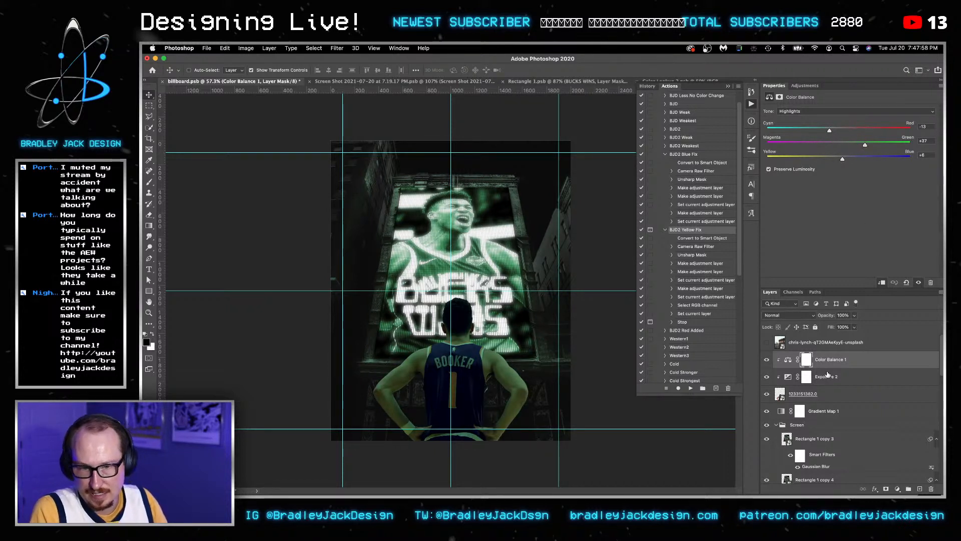
Add a Curves adjustment above Color Balance 1 with the RGB white point output at 130 and the green white point input at 173.
{"action": "left_click", "coordinate": [811, 86]}
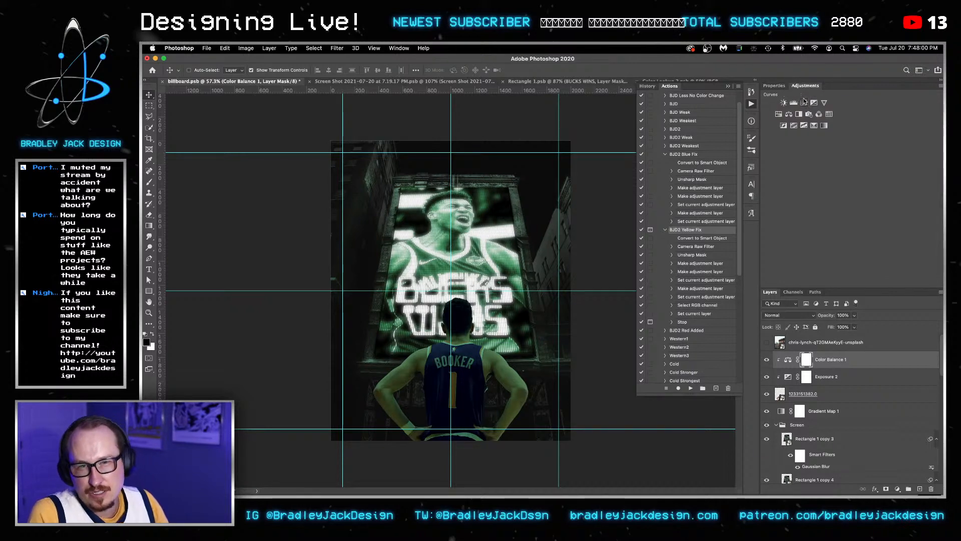
{"action": "left_click", "coordinate": [814, 103]}
{"action": "left_click_drag", "start_coordinate": [910, 133], "coordinate": [911, 185]}
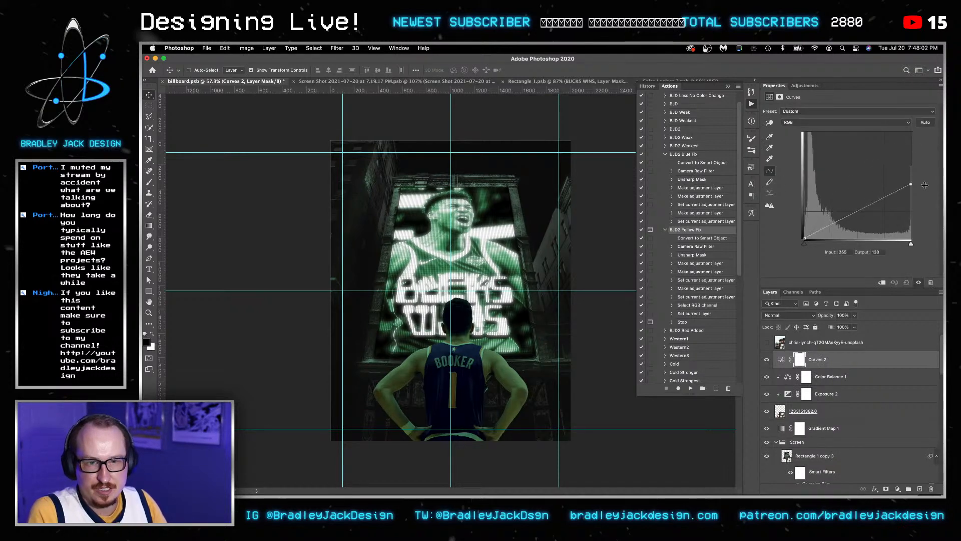
{"action": "left_click", "coordinate": [841, 122]}
{"action": "left_click", "coordinate": [841, 139]}
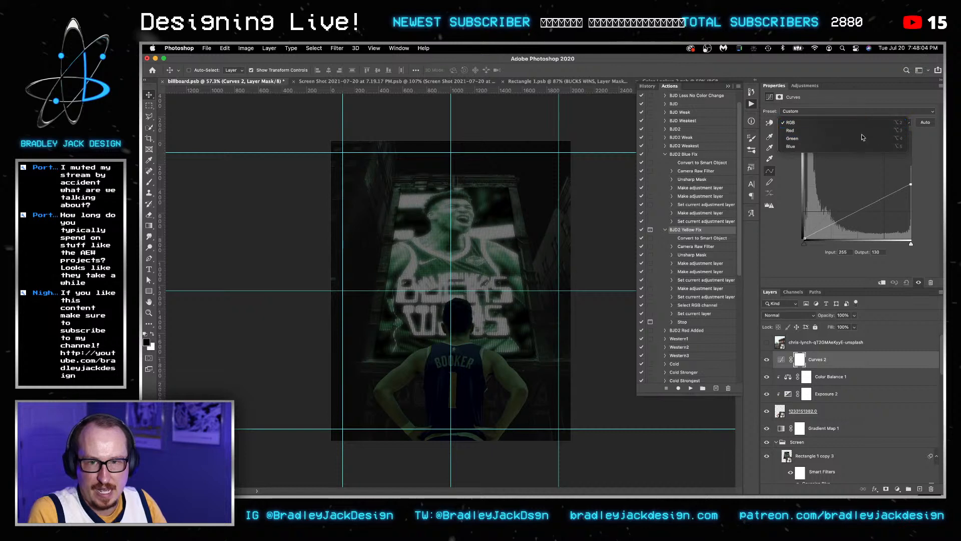
{"action": "left_click_drag", "start_coordinate": [910, 132], "coordinate": [878, 126]}
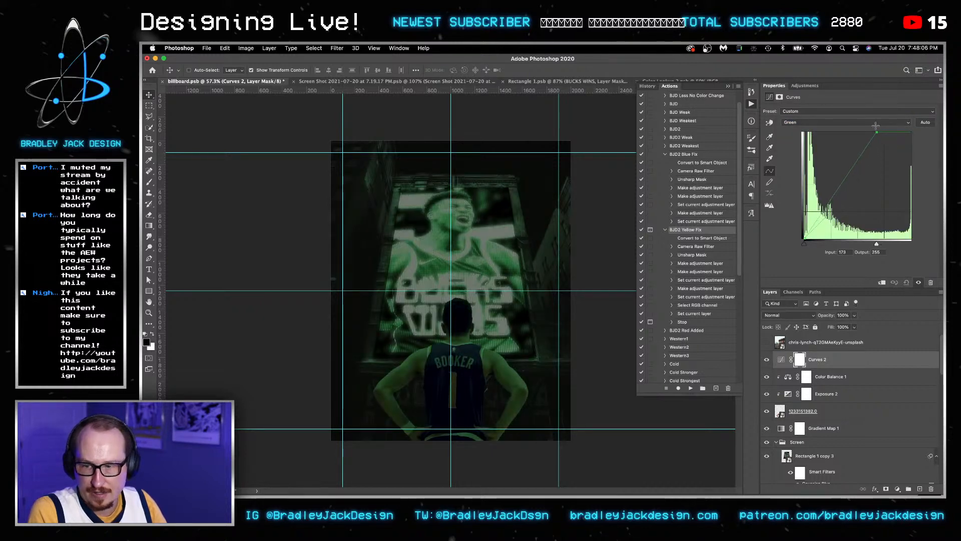
Clip Curves 2 to the player, split its underlying-layer Blend If white slider at 143 / 255, and compare the result with it hidden.
{"action": "double_click", "coordinate": [853, 360]}
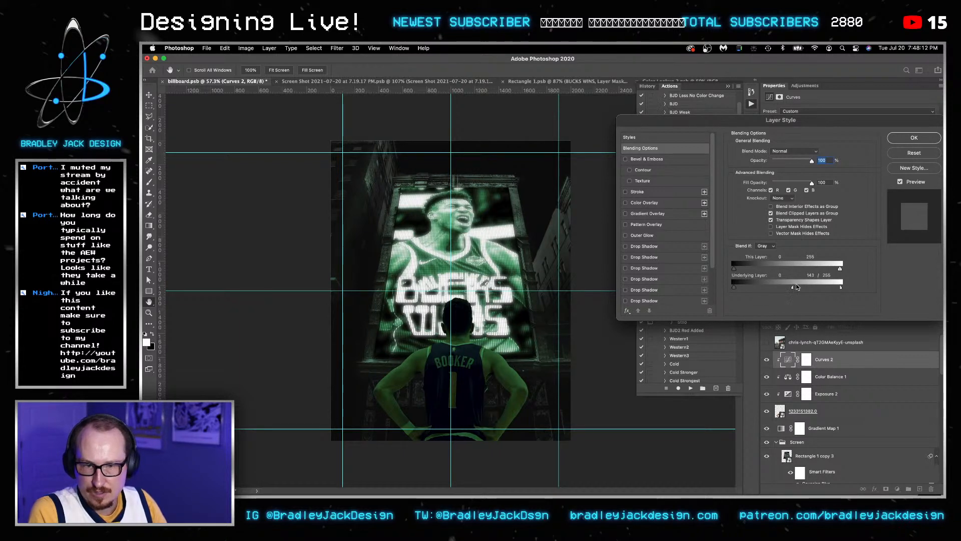
{"action": "key", "text": "Return"}
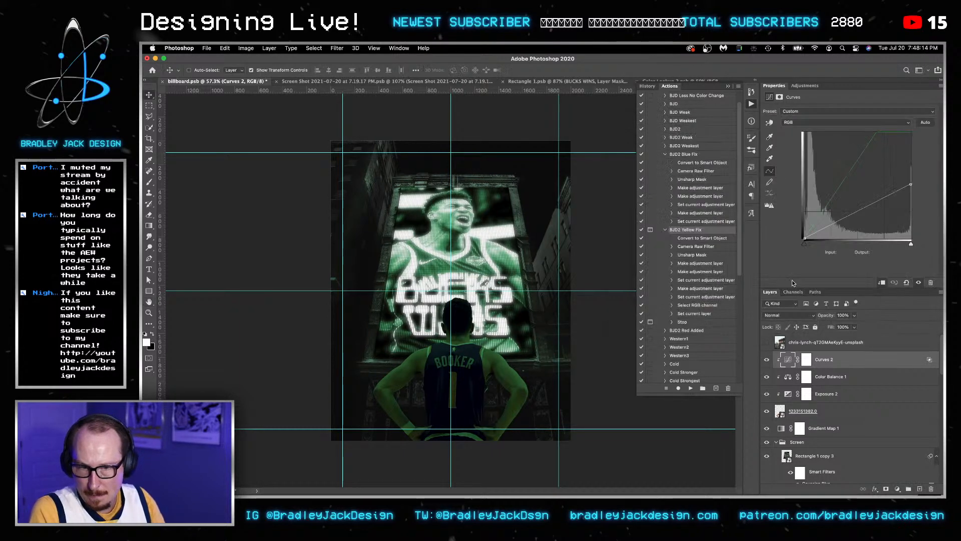
{"action": "left_click", "coordinate": [767, 359]}
{"action": "left_click", "coordinate": [767, 360]}
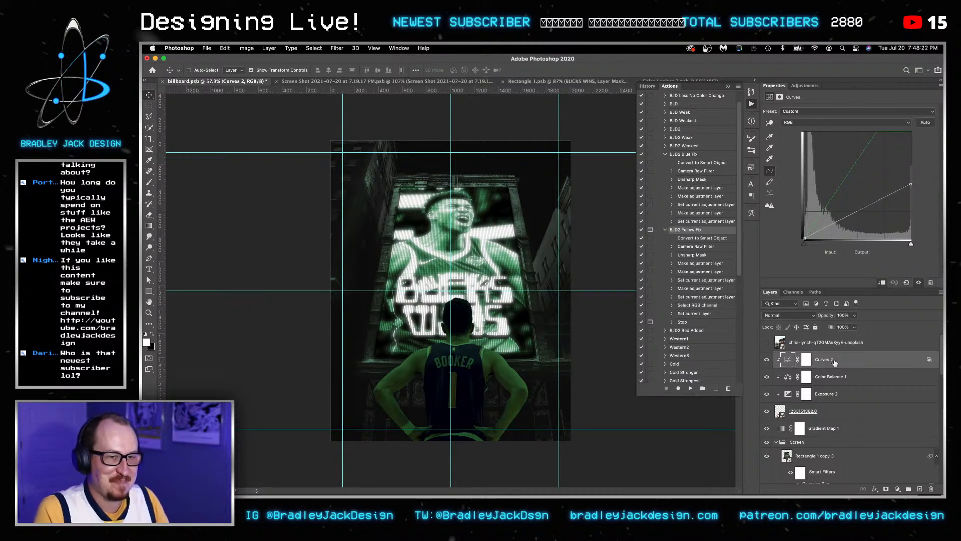
{"action": "key", "text": "super+Tab"}
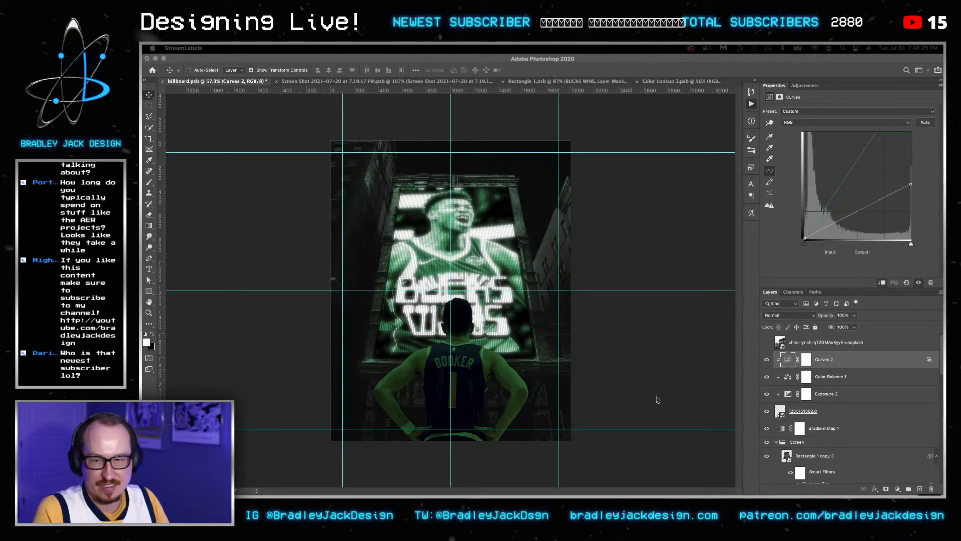
{"action": "left_click", "coordinate": [598, 369]}
Lower the RGB white point output of Curves 2 to 67 and set its underlying-layer Blend If white split to 44 / 255.
{"action": "left_click", "coordinate": [806, 360]}
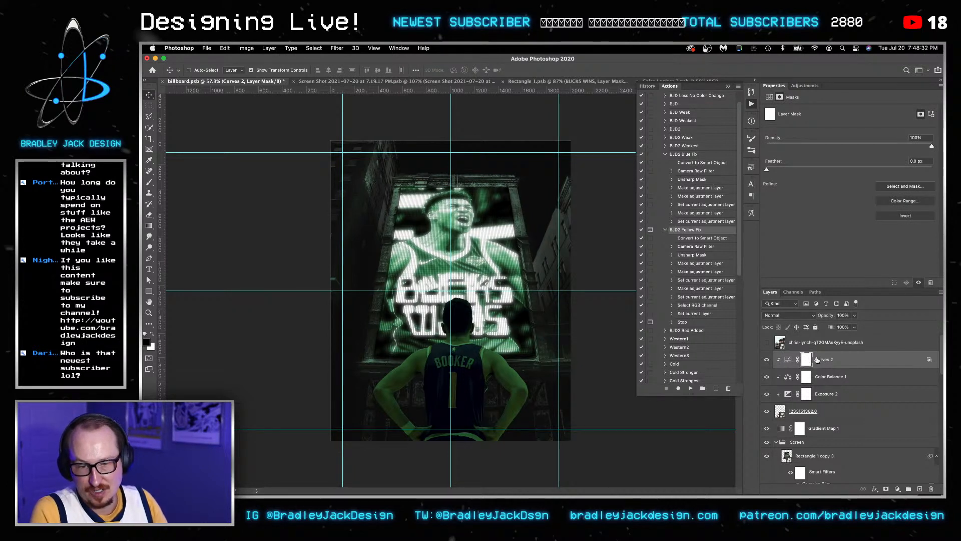
{"action": "left_click", "coordinate": [839, 360]}
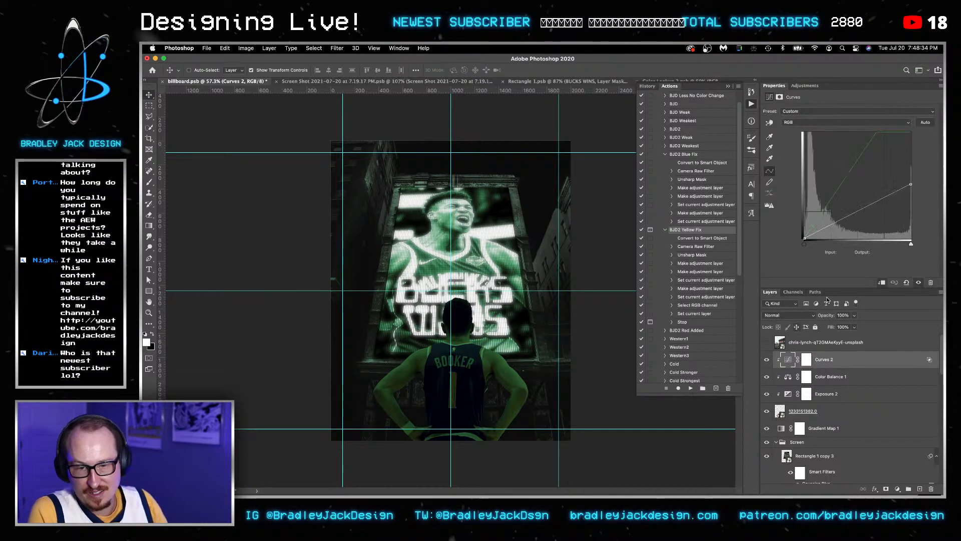
{"action": "left_click_drag", "start_coordinate": [911, 184], "coordinate": [910, 211]}
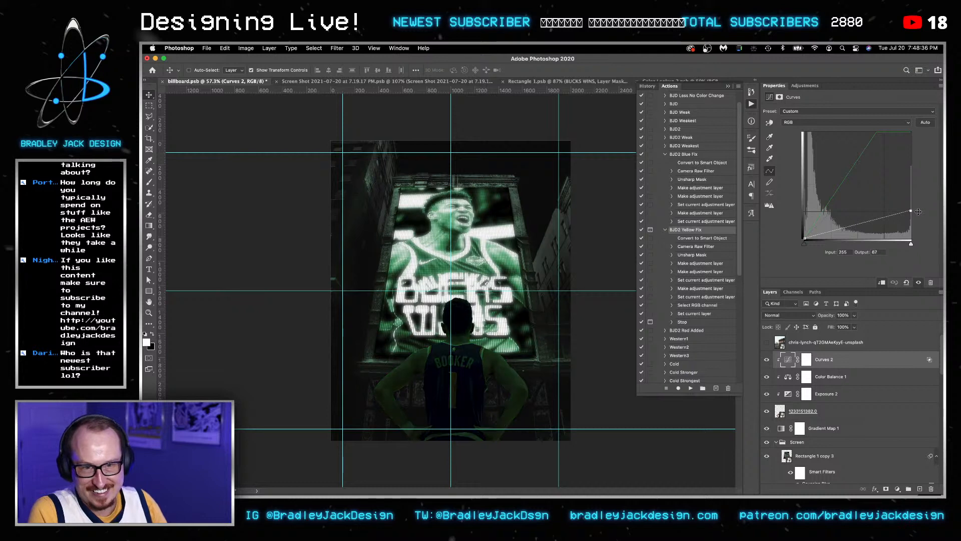
{"action": "double_click", "coordinate": [857, 366]}
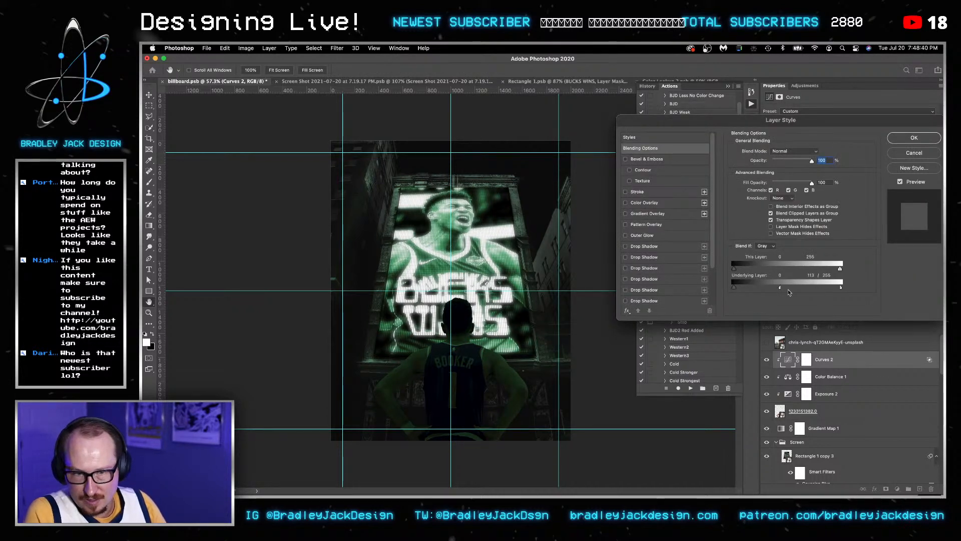
{"action": "left_click_drag", "start_coordinate": [790, 292], "coordinate": [754, 288]}
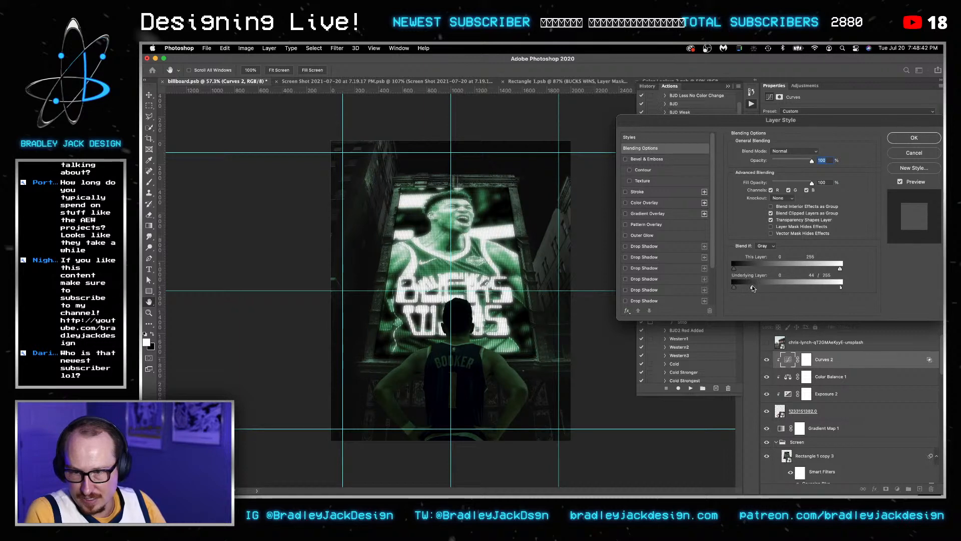
{"action": "key", "text": "Return"}
Invert the Curves 2 mask to black and paint white over the player's jersey with a 200 px brush at 70% opacity.
{"action": "left_click", "coordinate": [806, 359]}
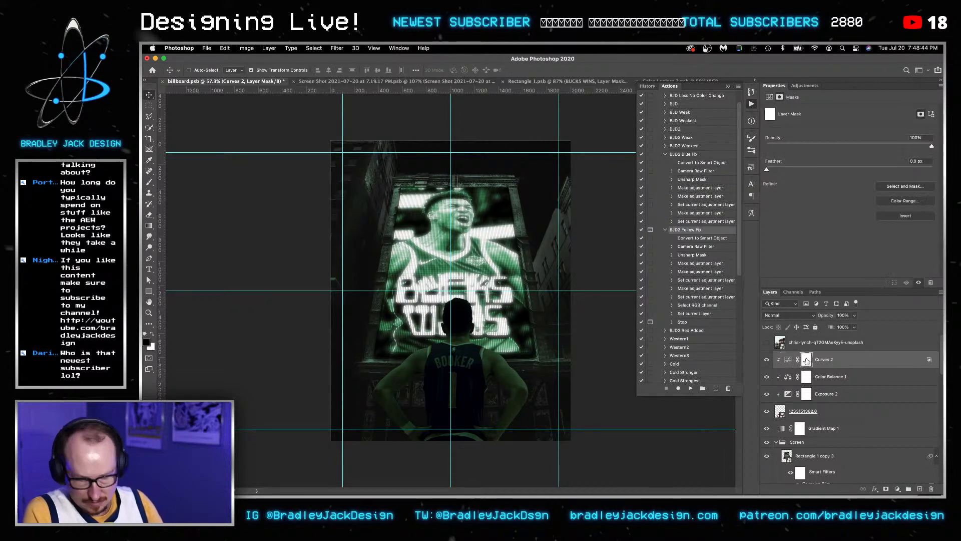
{"action": "key", "text": "super+i"}
{"action": "key", "text": "b"}
{"action": "scroll", "coordinate": [396, 395], "scroll_direction": "up", "scroll_amount": 5}
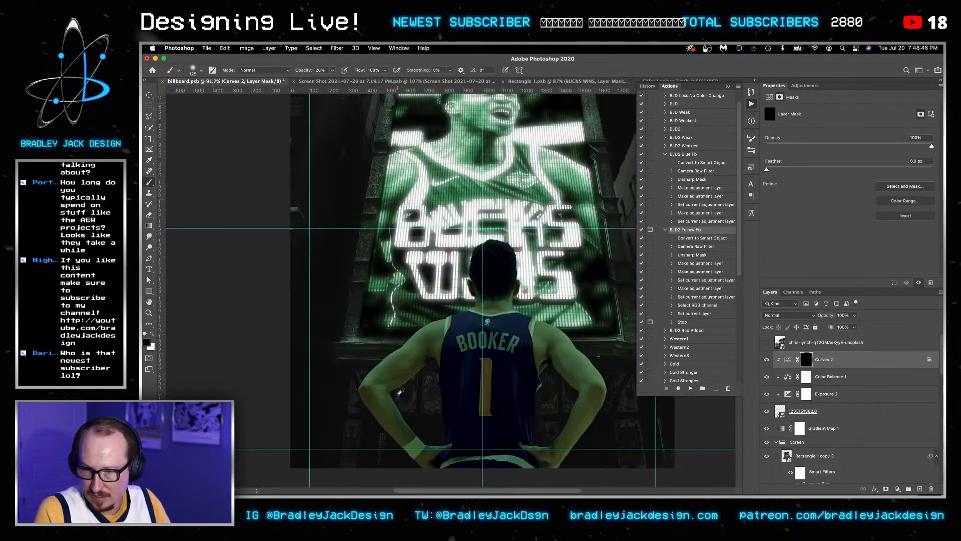
{"action": "left_click_drag", "start_coordinate": [417, 367], "coordinate": [373, 267]}
{"action": "key", "text": "bracketright"}
{"action": "key", "text": "bracketright"}
{"action": "key", "text": "bracketright"}
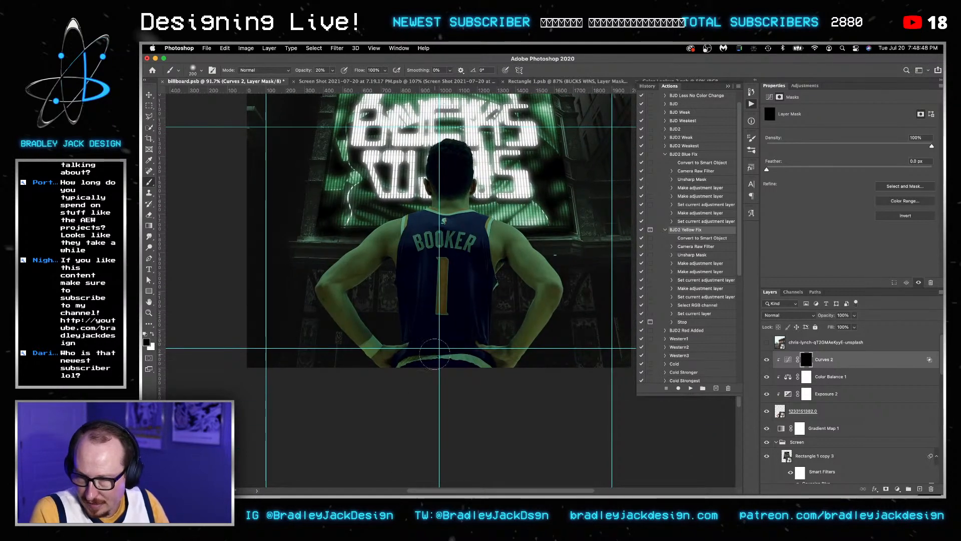
{"action": "key", "text": "s"}
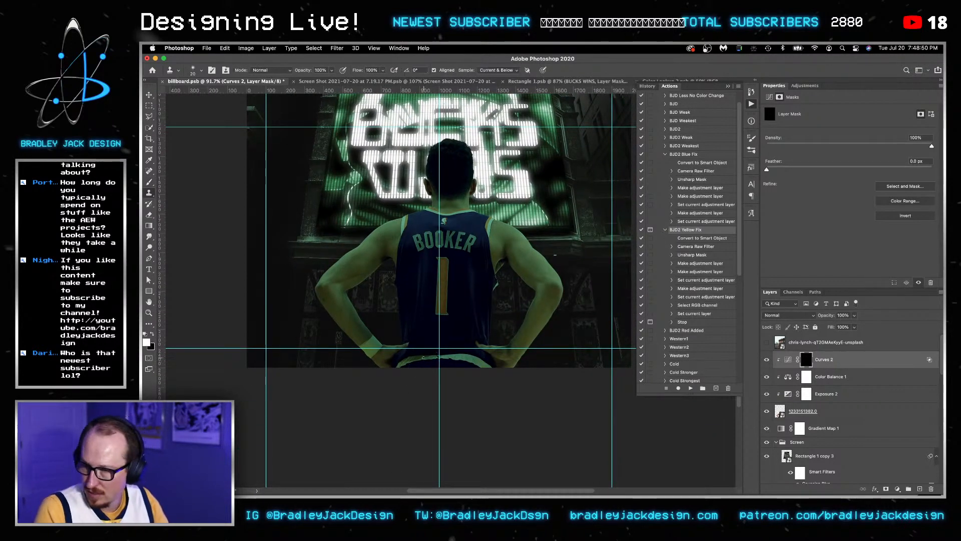
{"action": "key", "text": "b"}
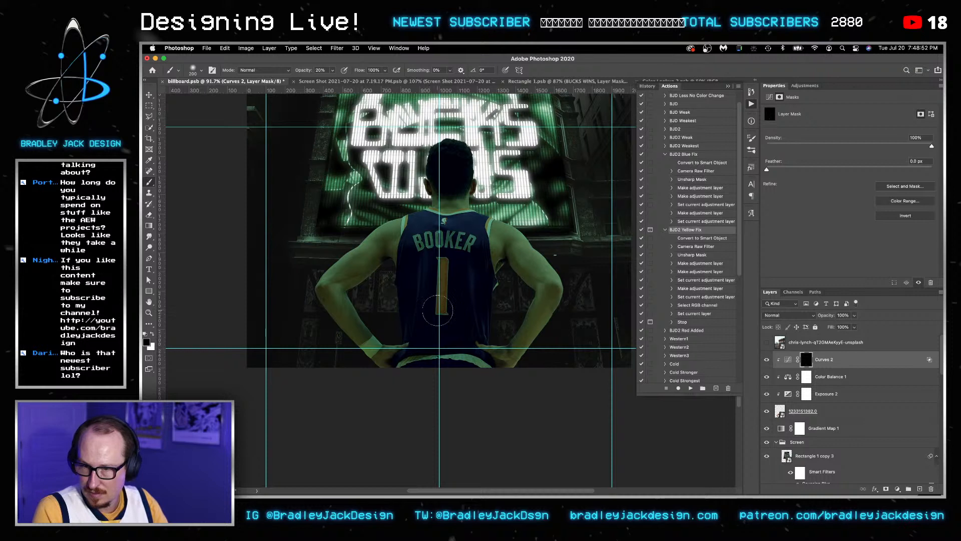
{"action": "key", "text": "7"}
{"action": "mouse_move", "coordinate": [437, 310]}
{"action": "left_mouse_down"}
{"action": "mouse_move", "coordinate": [432, 260]}
{"action": "mouse_move", "coordinate": [444, 281]}
{"action": "mouse_move", "coordinate": [414, 238]}
{"action": "mouse_move", "coordinate": [425, 227]}
{"action": "mouse_move", "coordinate": [457, 229]}
{"action": "mouse_move", "coordinate": [448, 176]}
{"action": "mouse_move", "coordinate": [456, 227]}
{"action": "mouse_move", "coordinate": [499, 237]}
{"action": "mouse_move", "coordinate": [462, 267]}
{"action": "mouse_move", "coordinate": [475, 254]}
{"action": "mouse_move", "coordinate": [446, 315]}
{"action": "mouse_move", "coordinate": [465, 338]}
{"action": "mouse_move", "coordinate": [472, 303]}
{"action": "mouse_move", "coordinate": [467, 332]}
{"action": "mouse_move", "coordinate": [442, 346]}
{"action": "mouse_move", "coordinate": [498, 363]}
{"action": "mouse_move", "coordinate": [533, 318]}
{"action": "mouse_move", "coordinate": [524, 338]}
{"action": "mouse_move", "coordinate": [534, 331]}
{"action": "mouse_move", "coordinate": [542, 298]}
{"action": "mouse_move", "coordinate": [551, 303]}
{"action": "mouse_move", "coordinate": [545, 278]}
{"action": "mouse_move", "coordinate": [522, 253]}
{"action": "mouse_move", "coordinate": [513, 260]}
{"action": "mouse_move", "coordinate": [514, 233]}
{"action": "mouse_move", "coordinate": [495, 221]}
{"action": "left_mouse_up"}
Paint white on the Curves 2 mask along the jersey edges and inner arms with a smaller 90 px brush.
{"action": "key", "text": "bracketleft"}
{"action": "key", "text": "bracketleft"}
{"action": "key", "text": "bracketleft"}
{"action": "key", "text": "bracketleft"}
{"action": "key", "text": "bracketleft"}
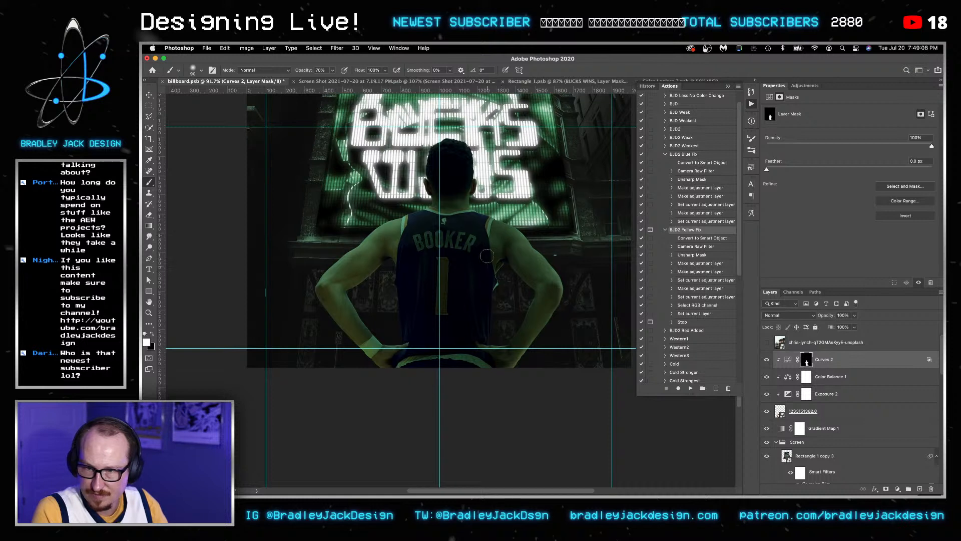
{"action": "mouse_move", "coordinate": [400, 225]}
{"action": "left_mouse_down"}
{"action": "mouse_move", "coordinate": [399, 248]}
{"action": "mouse_move", "coordinate": [398, 235]}
{"action": "mouse_move", "coordinate": [356, 279]}
{"action": "mouse_move", "coordinate": [319, 290]}
{"action": "mouse_move", "coordinate": [353, 304]}
{"action": "mouse_move", "coordinate": [347, 311]}
{"action": "mouse_move", "coordinate": [405, 370]}
{"action": "mouse_move", "coordinate": [390, 364]}
{"action": "mouse_move", "coordinate": [475, 364]}
{"action": "mouse_move", "coordinate": [467, 360]}
{"action": "mouse_move", "coordinate": [495, 354]}
{"action": "left_mouse_up"}
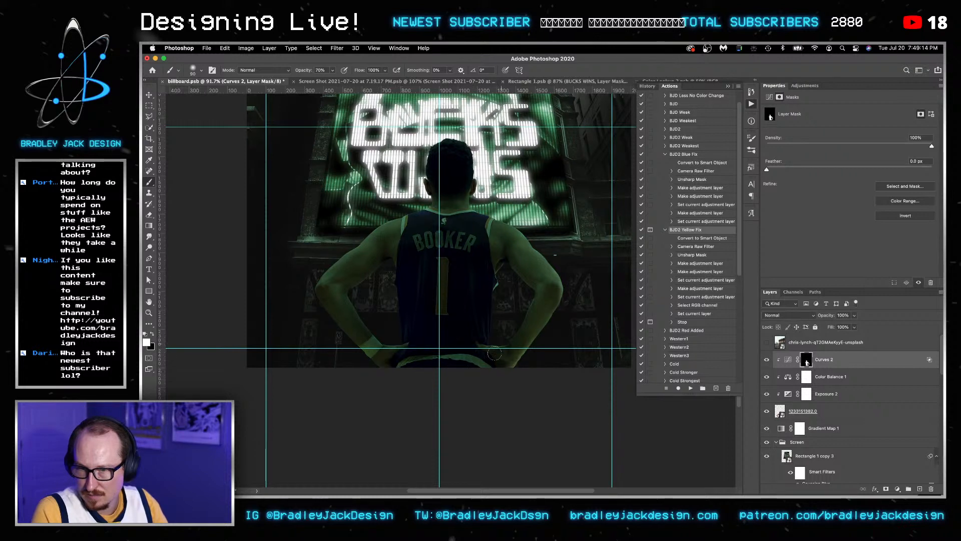
Clear the painted strokes from the whole Curves 2 mask, deselect, and invert the mask to white.
{"action": "key", "text": "super+a"}
{"action": "key", "text": "Delete"}
{"action": "key", "text": "super+d"}
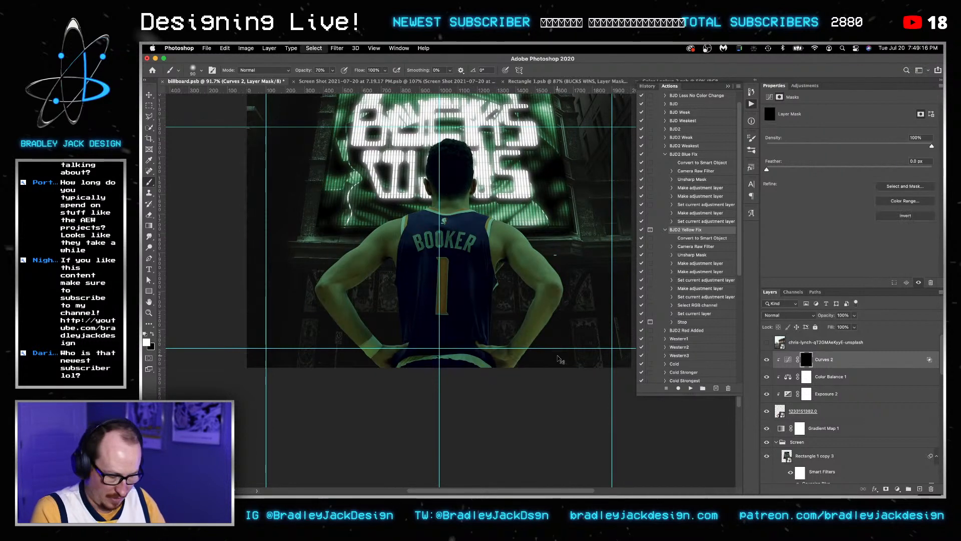
{"action": "key", "text": "super+i"}
Load the foreground player layer's outline as a selection and contract it slightly.
{"action": "key", "text": "v"}
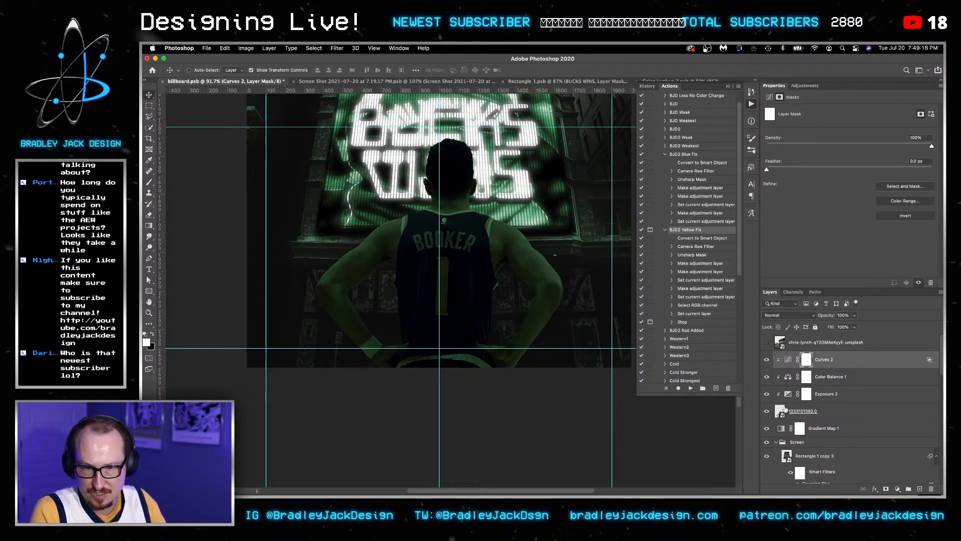
{"action": "left_click", "coordinate": [780, 409], "text": "super"}
{"action": "left_click", "coordinate": [314, 48]}
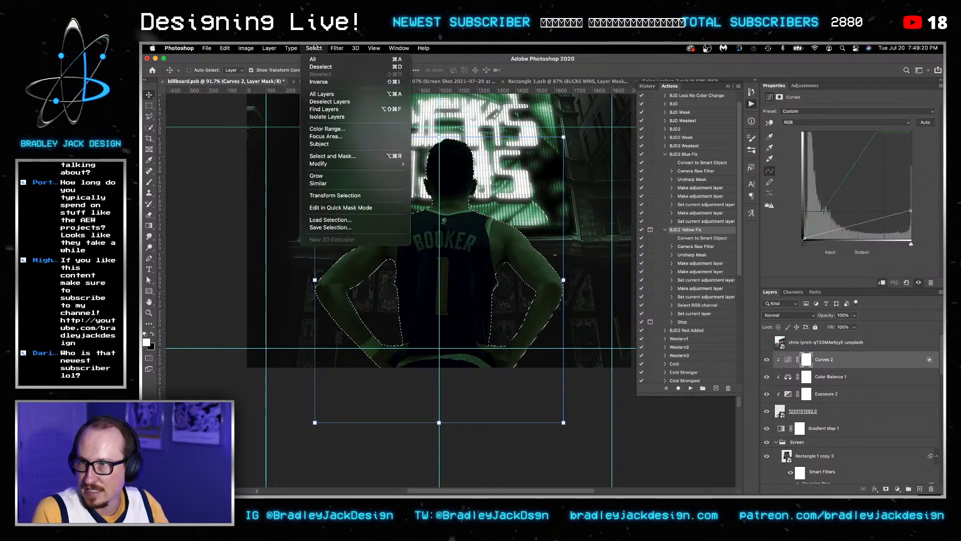
{"action": "mouse_move", "coordinate": [396, 164]}
{"action": "left_click", "coordinate": [441, 186]}
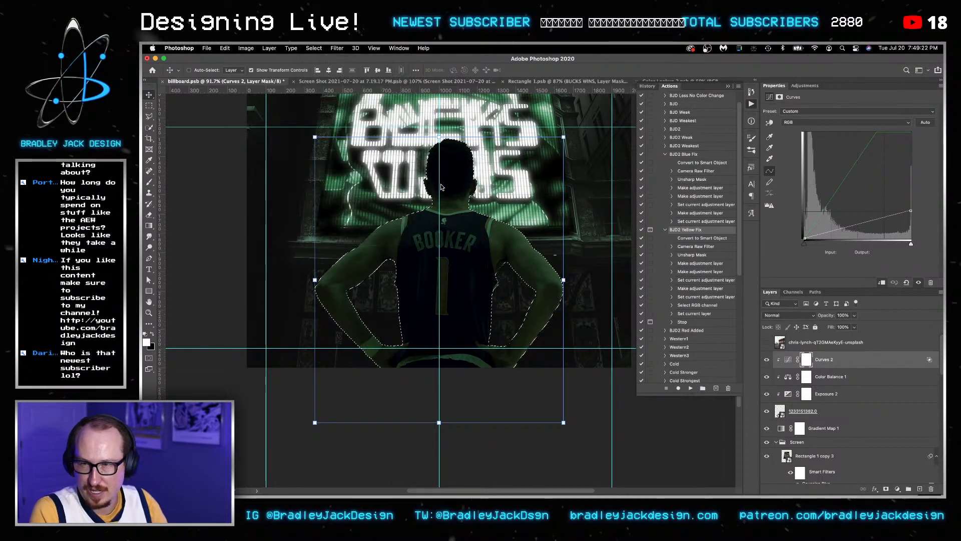
{"action": "key", "text": "Return"}
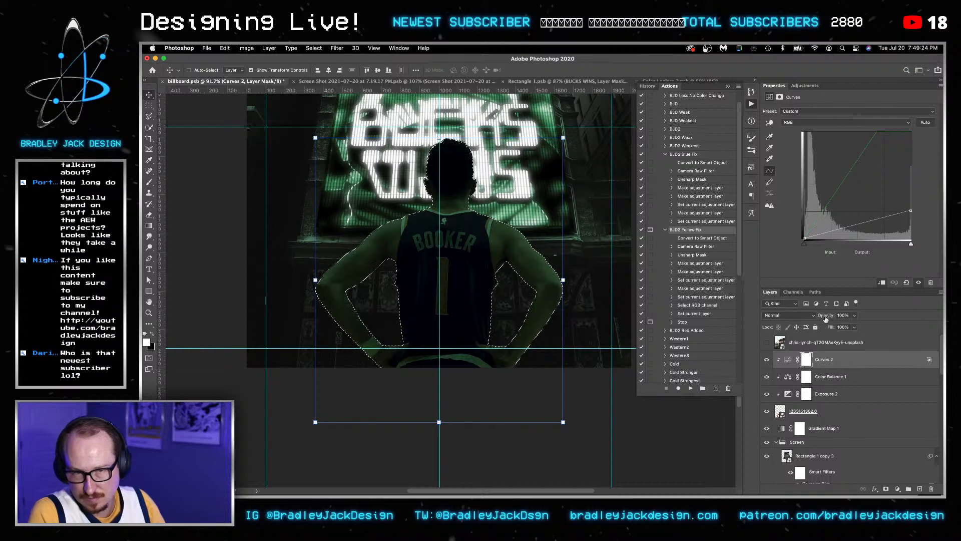
Add a Curves adjustment masked by the contracted player selection and raise its RGB and Green black-point outputs to about 128.
{"action": "left_click", "coordinate": [804, 85]}
{"action": "left_click", "coordinate": [795, 107]}
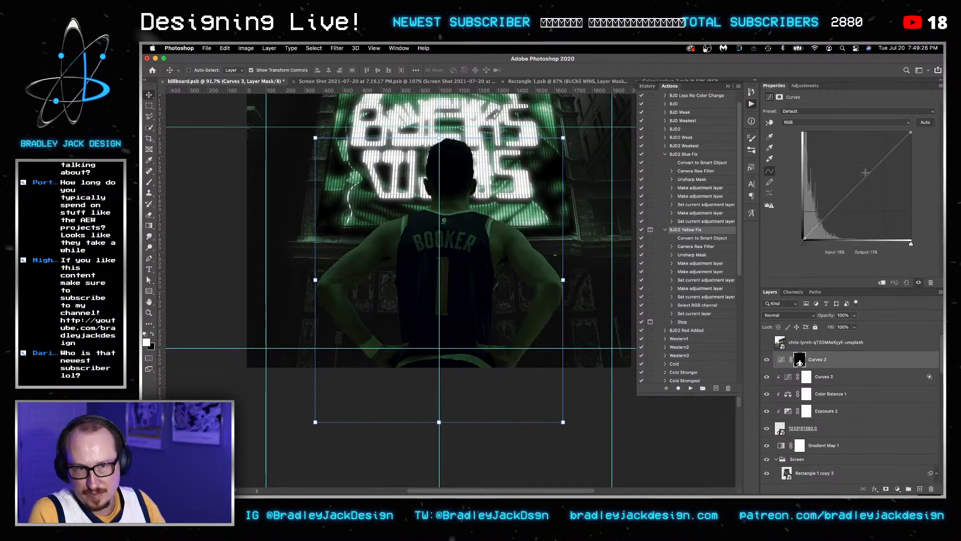
{"action": "left_click_drag", "start_coordinate": [804, 238], "coordinate": [801, 184]}
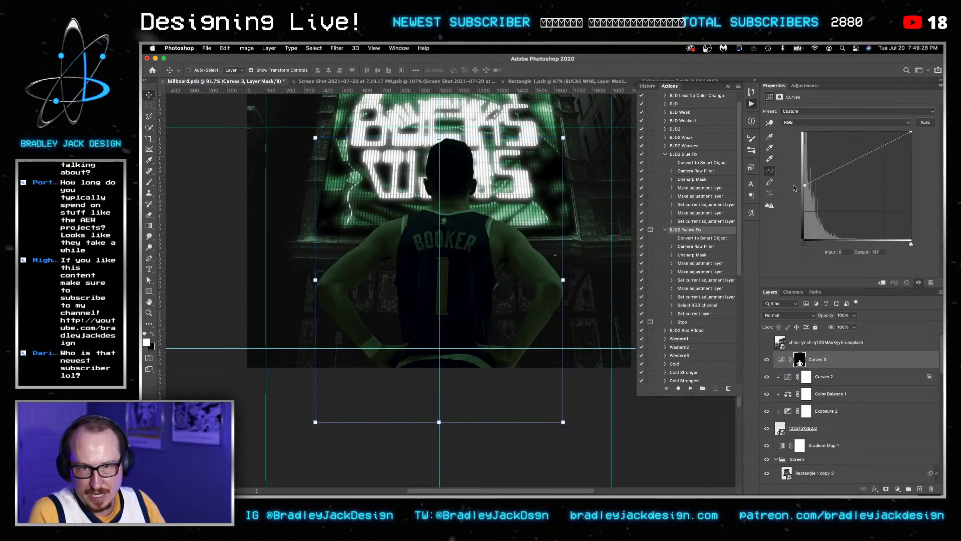
{"action": "left_click", "coordinate": [802, 122]}
{"action": "left_click", "coordinate": [801, 140]}
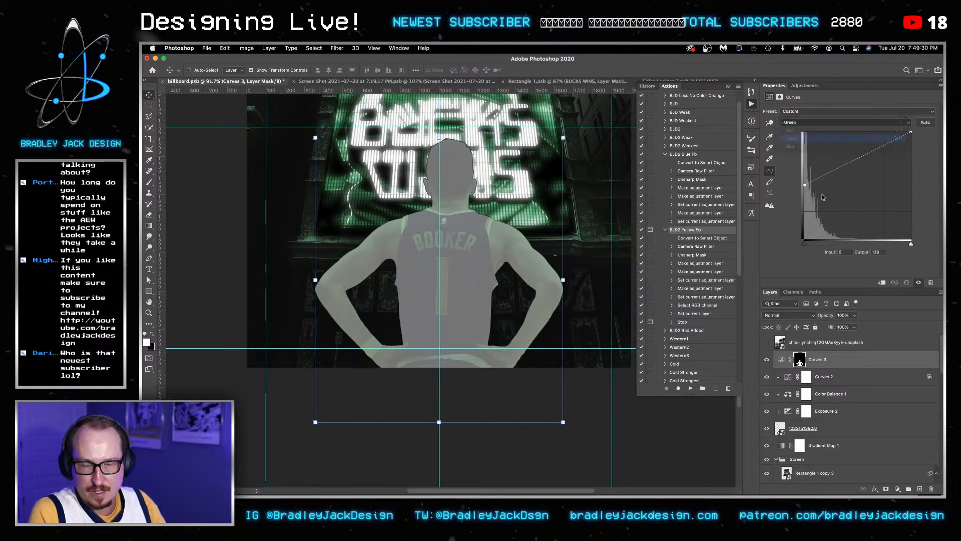
{"action": "left_click_drag", "start_coordinate": [805, 236], "coordinate": [805, 186]}
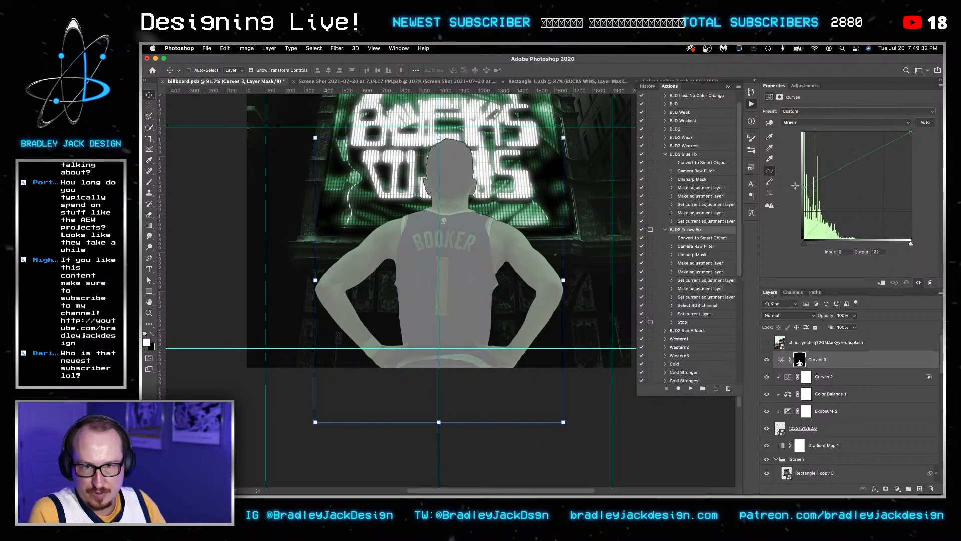
Lower the black-point outputs of the Curves 3 adjustment to about 69 in RGB and 51 in Green.
{"action": "left_click", "coordinate": [794, 122]}
{"action": "left_click", "coordinate": [791, 107]}
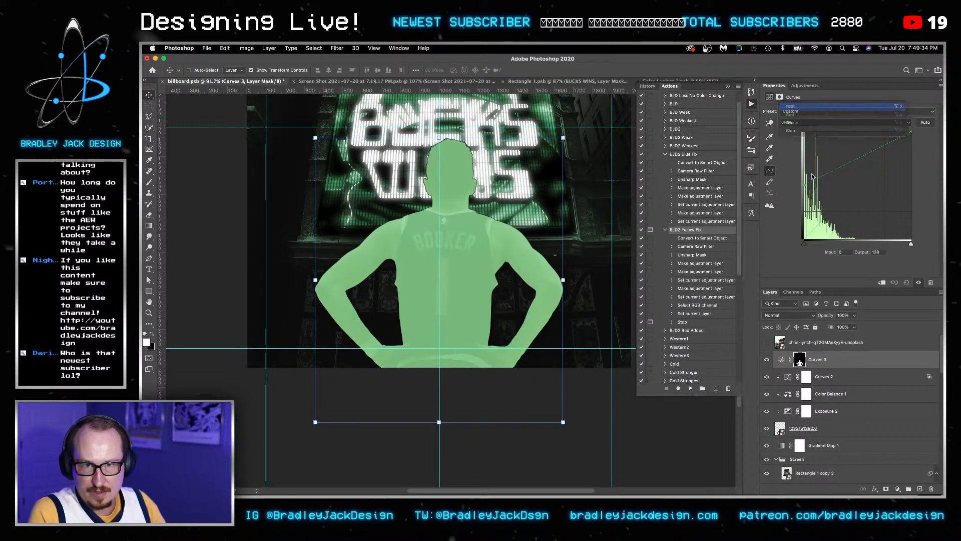
{"action": "left_click_drag", "start_coordinate": [806, 184], "coordinate": [796, 212]}
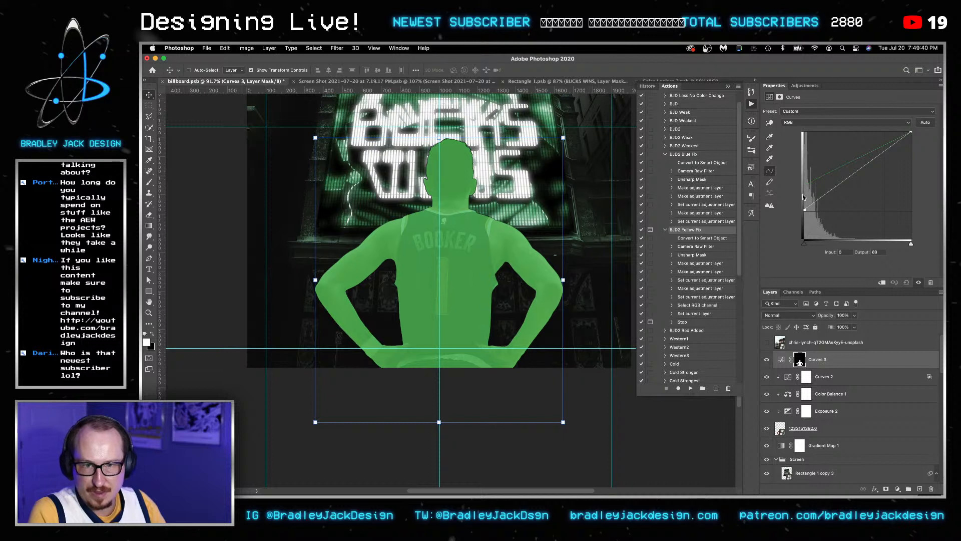
{"action": "left_click", "coordinate": [806, 123]}
{"action": "left_click", "coordinate": [799, 140]}
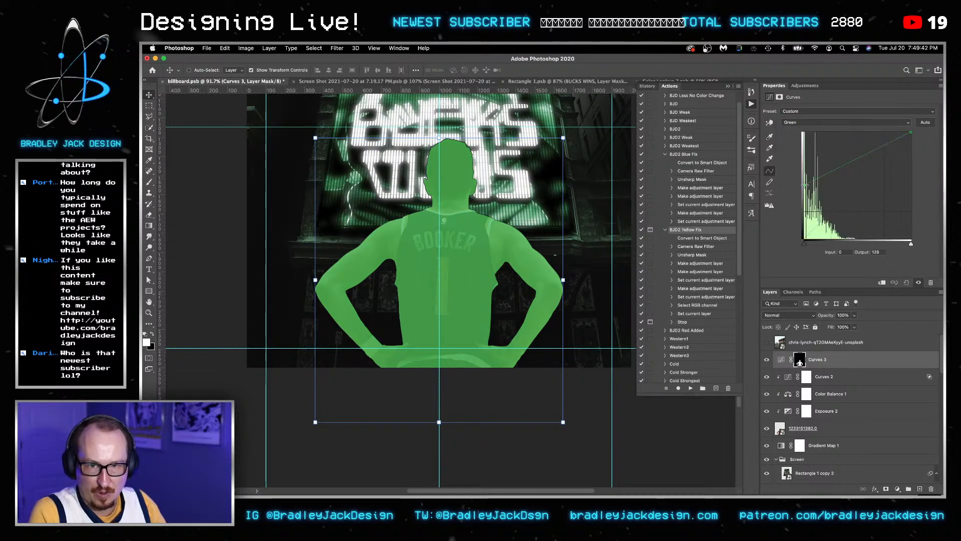
{"action": "left_click_drag", "start_coordinate": [805, 185], "coordinate": [787, 217]}
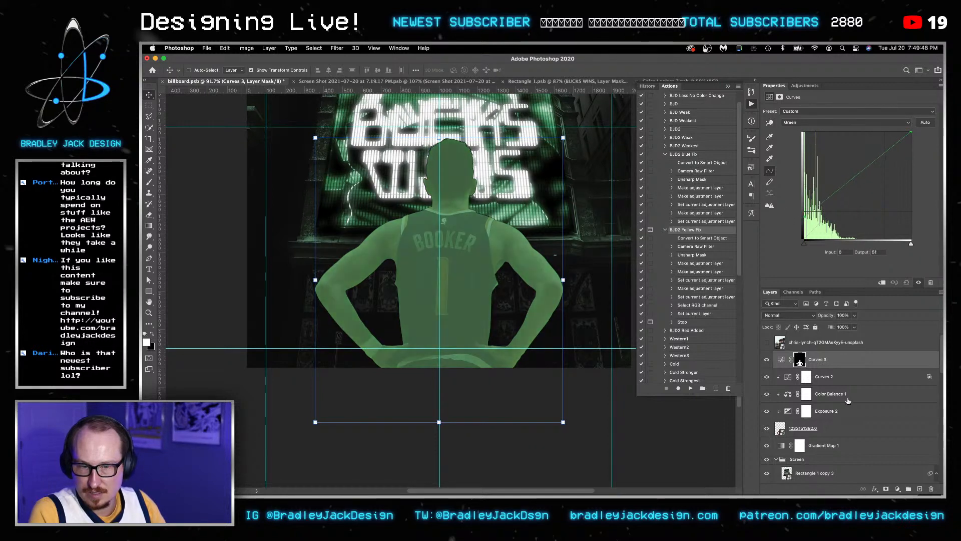
Clip Curves 3 to the player layer and split its Underlying Layer Blend If black slider to 0 / 100.
{"action": "left_click", "coordinate": [854, 360], "text": "alt"}
{"action": "double_click", "coordinate": [858, 360]}
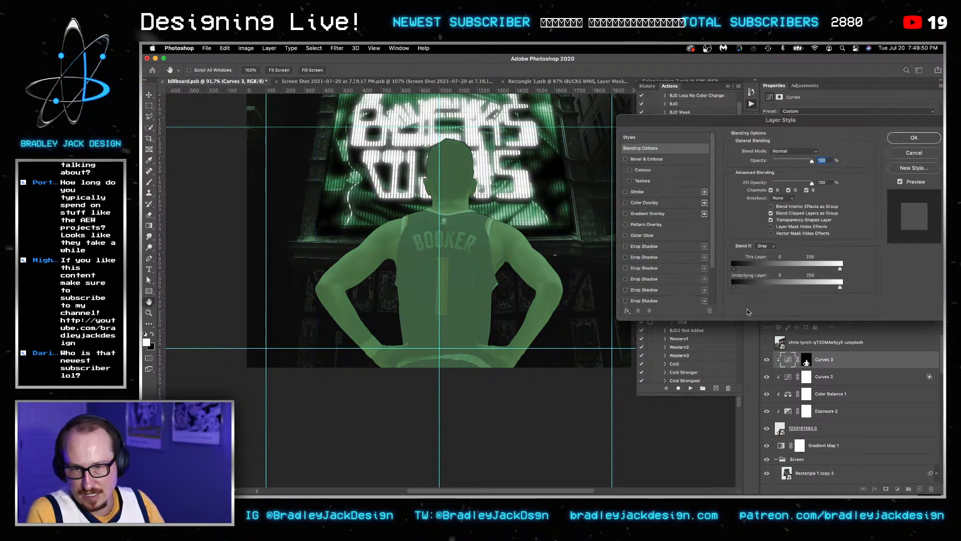
{"action": "left_click_drag", "start_coordinate": [736, 288], "coordinate": [777, 284]}
{"action": "left_click", "coordinate": [915, 137]}
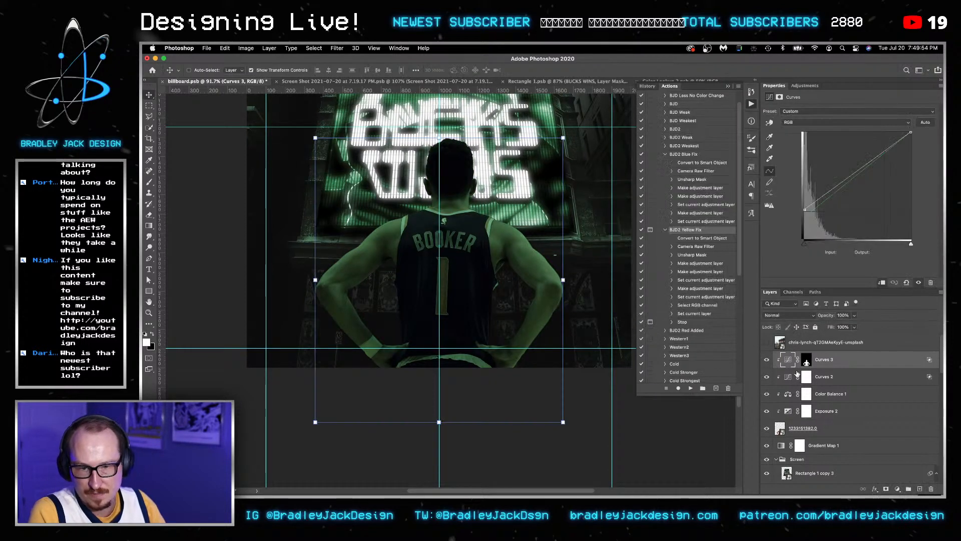
Invert the Curves 3 layer mask and set its feather to 4.5 px.
{"action": "left_click", "coordinate": [806, 360]}
{"action": "key", "text": "super+i"}
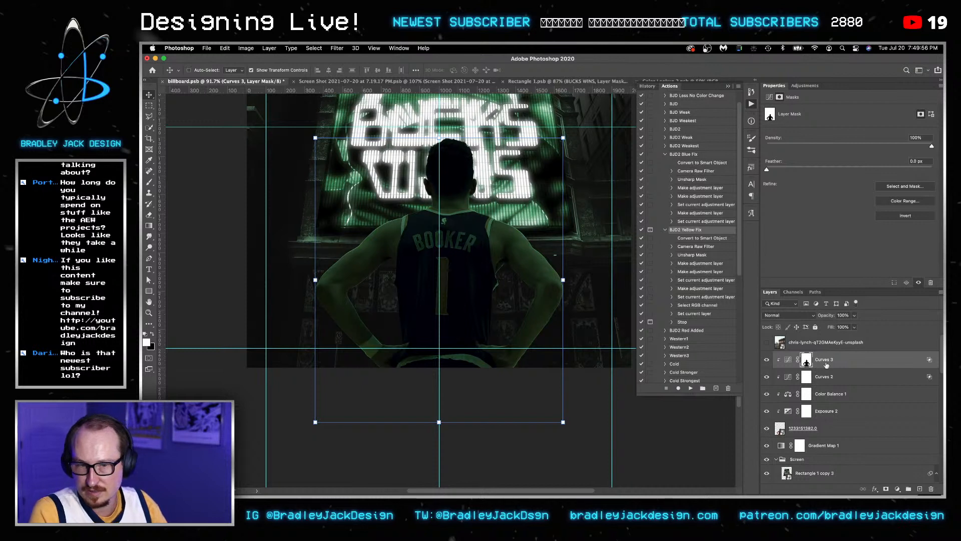
{"action": "left_click", "coordinate": [853, 364]}
{"action": "left_click", "coordinate": [805, 360]}
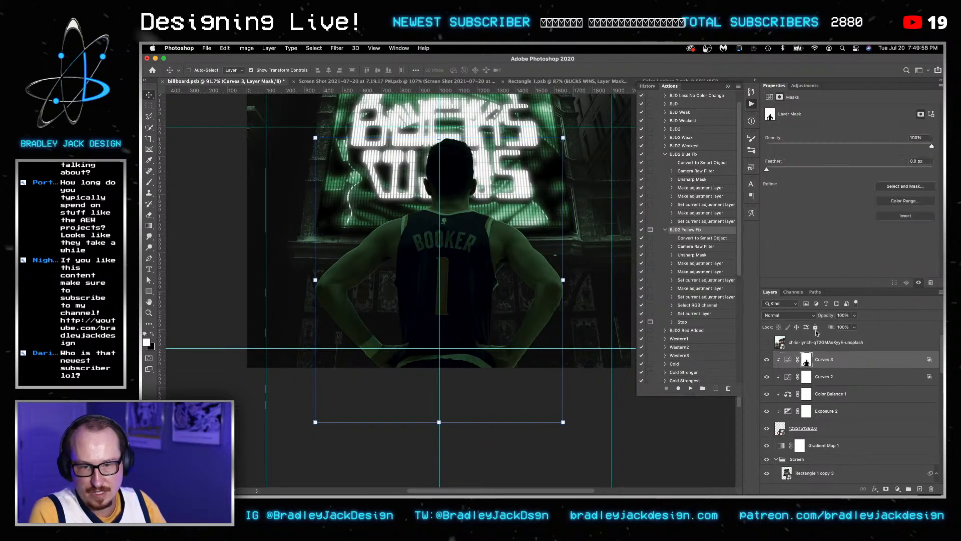
{"action": "left_click", "coordinate": [920, 161]}
{"action": "type", "text": "4.5"}
{"action": "key", "text": "Return"}
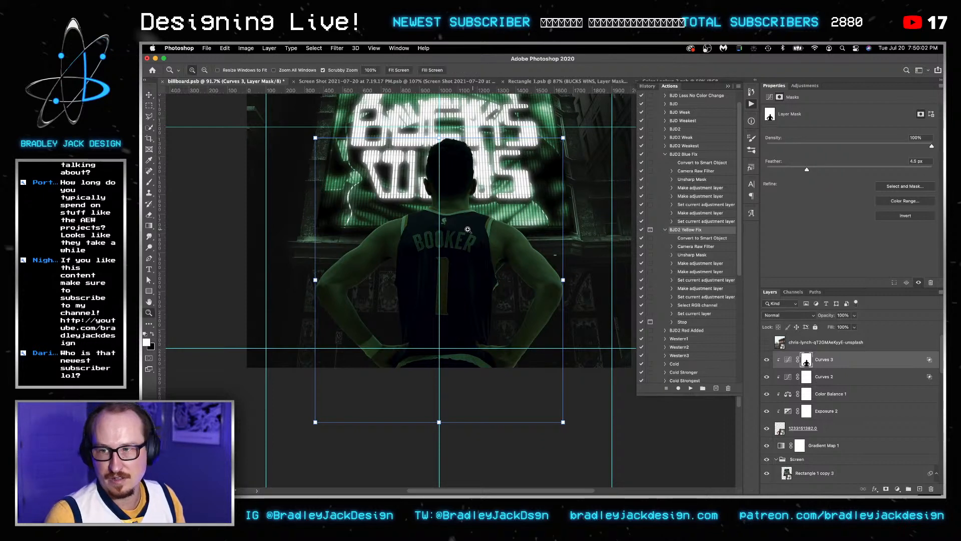
Save the billboard document.
{"action": "key", "text": "ctrl+minus"}
{"action": "key", "text": "ctrl+minus"}
{"action": "key", "text": "ctrl+s"}
{"action": "key", "text": "ctrl+plus"}
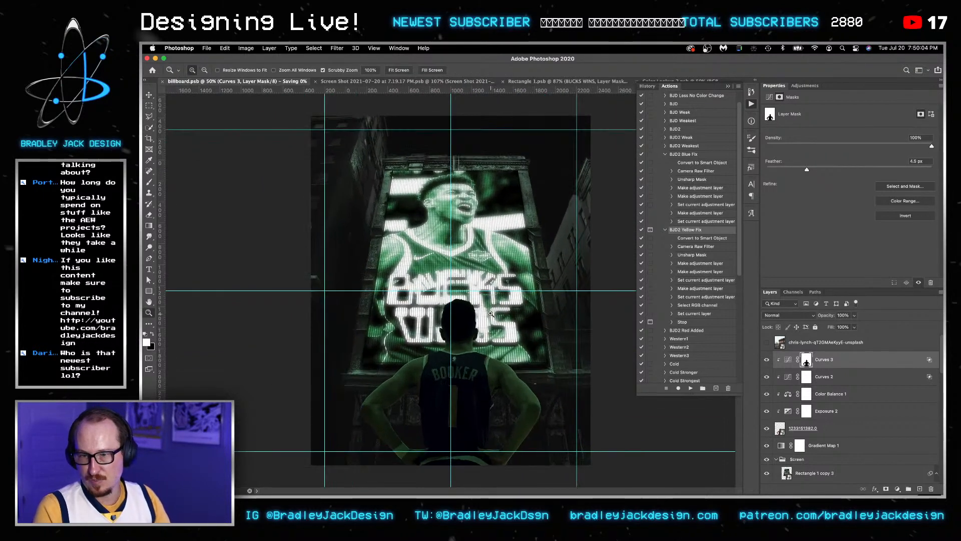
Duplicate the Gradient Map 1 layer and set the copy to Color blend mode at 50% opacity.
{"action": "left_click", "coordinate": [839, 451]}
{"action": "key", "text": "ctrl+j"}
{"action": "key", "text": "shift+alt+n"}
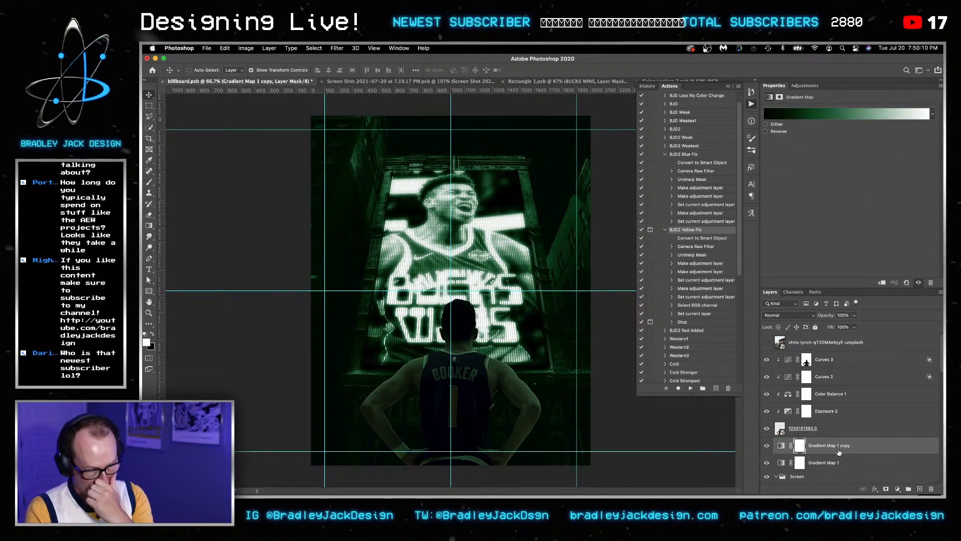
{"action": "key", "text": "shift+alt+c"}
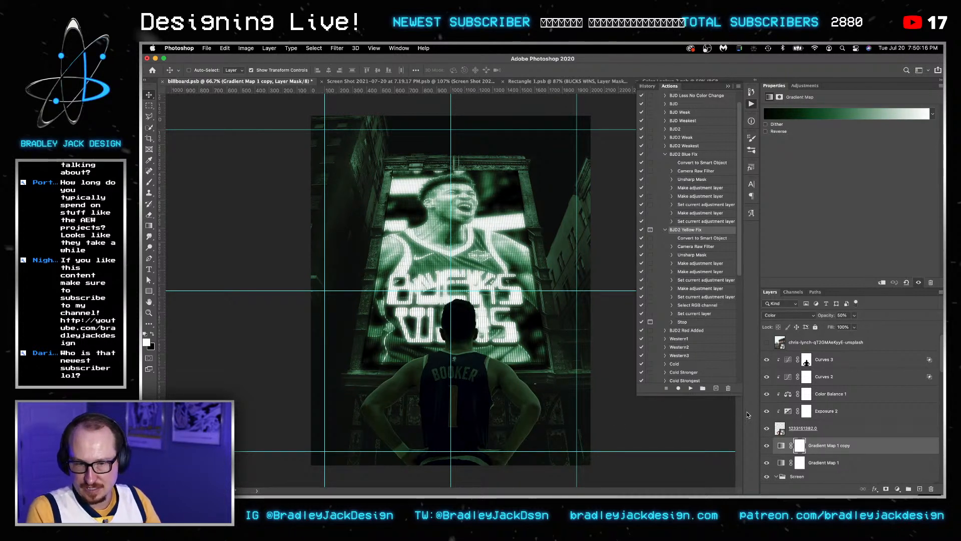
Duplicate Curves 3, clip the copy to the player, and fill its mask with black.
{"action": "left_click", "coordinate": [825, 360]}
{"action": "key", "text": "super+j"}
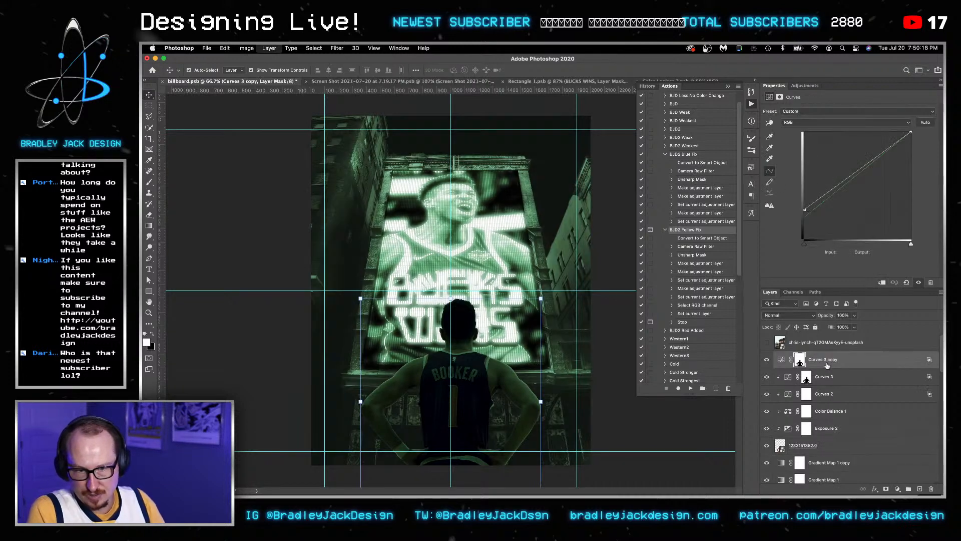
{"action": "key", "text": "ctrl+i"}
{"action": "left_click", "coordinate": [803, 360]}
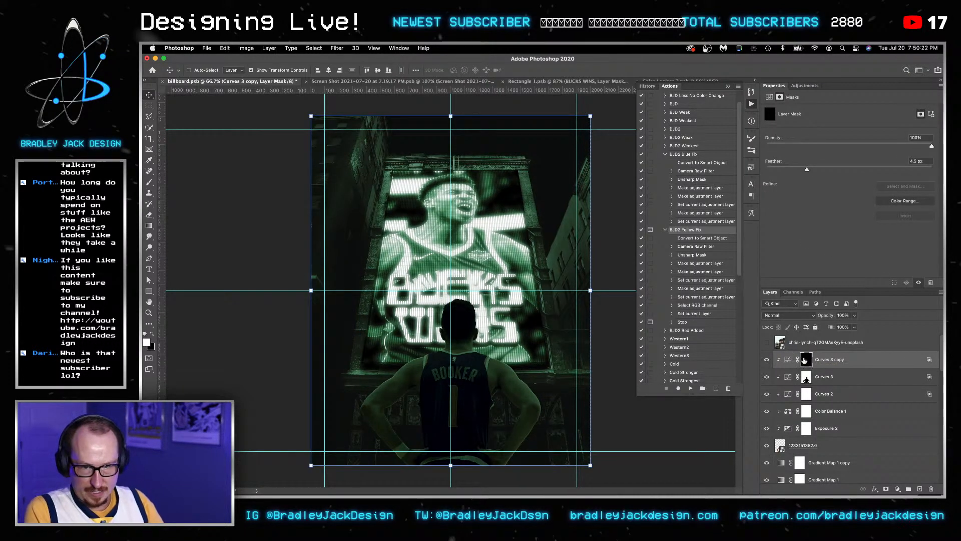
Paint white on the Curves 3 copy mask along the player's left shoulder with a 175 px brush at 10% opacity.
{"action": "key", "text": "b"}
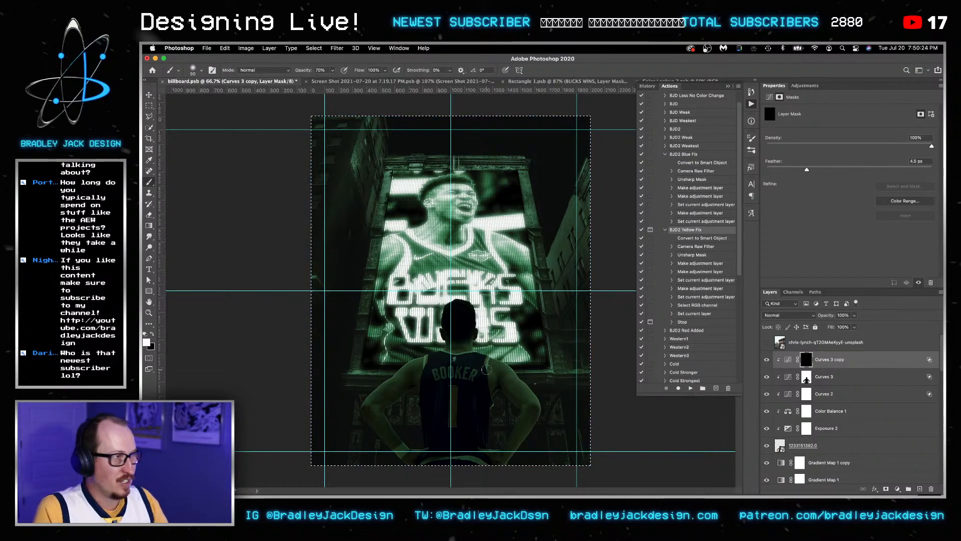
{"action": "scroll", "coordinate": [475, 366], "scroll_direction": "up", "scroll_amount": 2}
{"action": "key", "text": "]"}
{"action": "key", "text": "]"}
{"action": "key", "text": "]"}
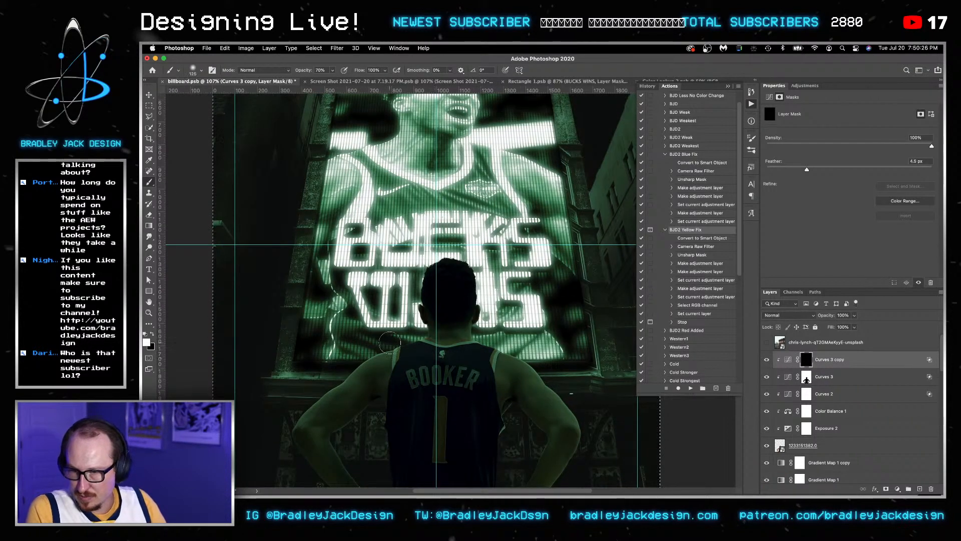
{"action": "key", "text": "2"}
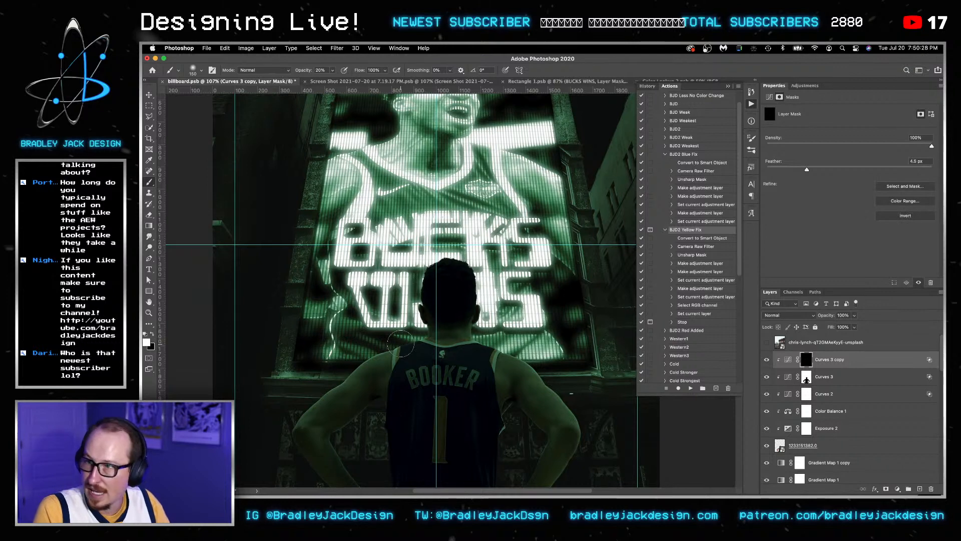
{"action": "key", "text": "]"}
{"action": "key", "text": "]"}
{"action": "key", "text": "]"}
{"action": "key", "text": "]"}
{"action": "key", "text": "bracketleft"}
{"action": "key", "text": "bracketleft"}
{"action": "key", "text": "bracketleft"}
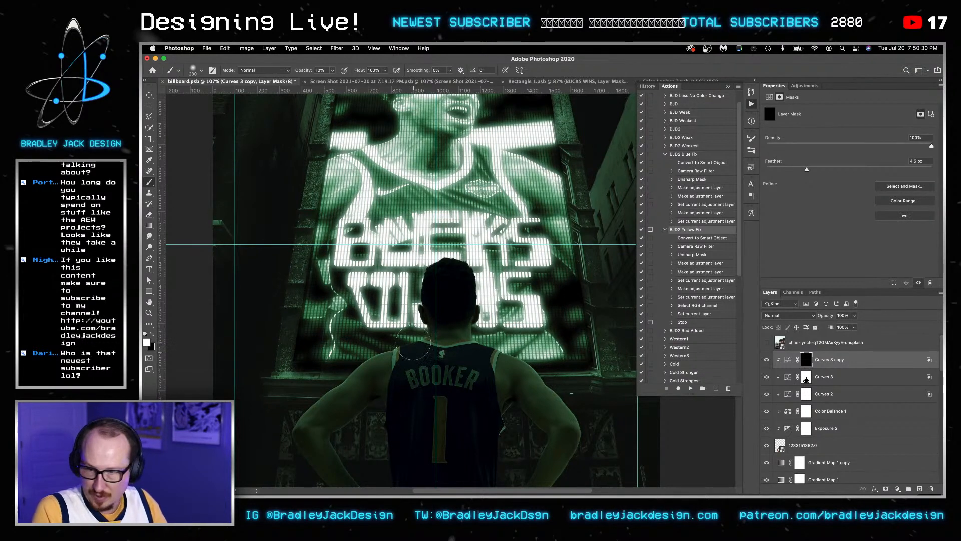
{"action": "key", "text": "1"}
{"action": "mouse_move", "coordinate": [383, 346]}
{"action": "left_mouse_down"}
{"action": "mouse_move", "coordinate": [413, 336]}
{"action": "mouse_move", "coordinate": [340, 372]}
{"action": "mouse_move", "coordinate": [418, 332]}
{"action": "left_mouse_up"}
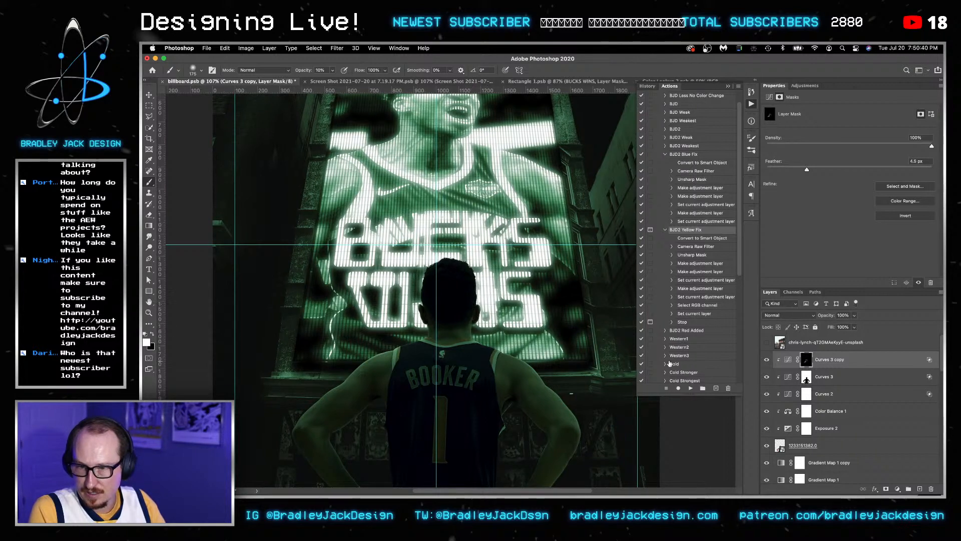
Reset the Underlying Layer Blend If black slider of Curves 3 copy to 0.
{"action": "left_click", "coordinate": [861, 355]}
{"action": "double_click", "coordinate": [861, 354]}
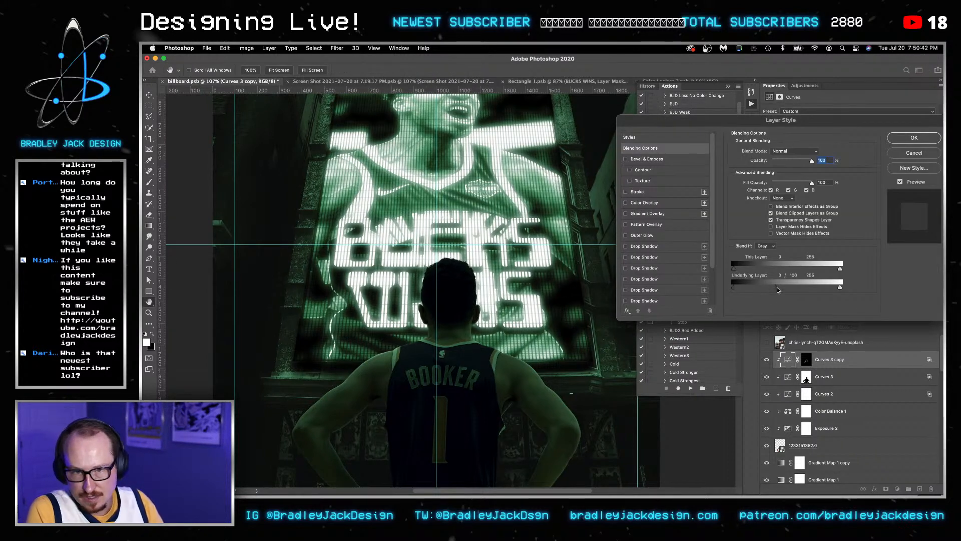
{"action": "left_click_drag", "start_coordinate": [778, 287], "coordinate": [717, 289]}
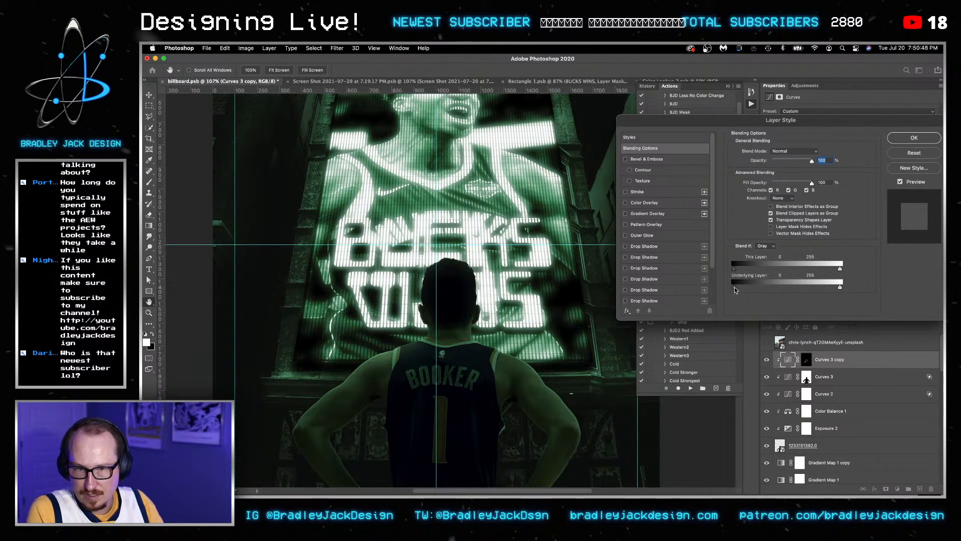
{"action": "key", "text": "Return"}
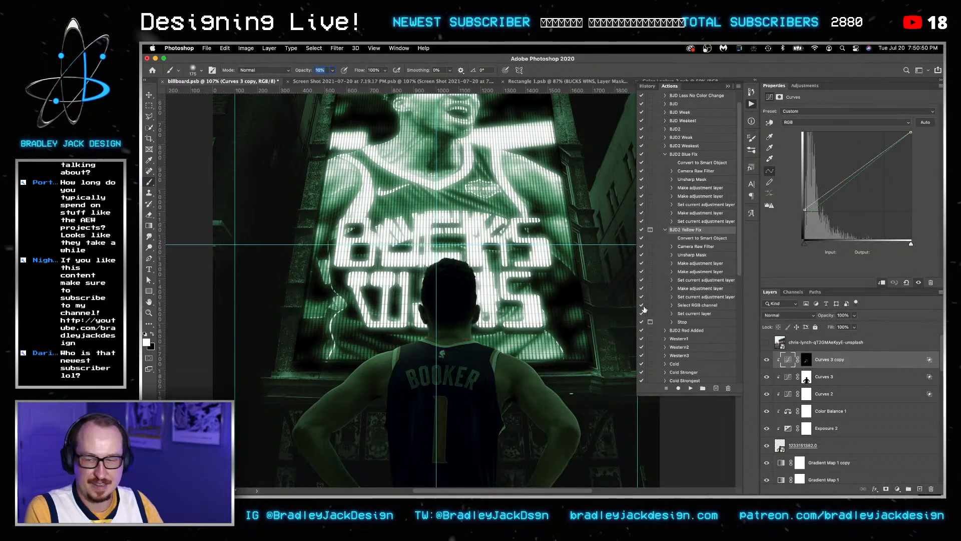
Paint the glow onto the Curves 3 copy mask over the right shoulder and the arms, reducing the brush to 90 px.
{"action": "left_click", "coordinate": [486, 340]}
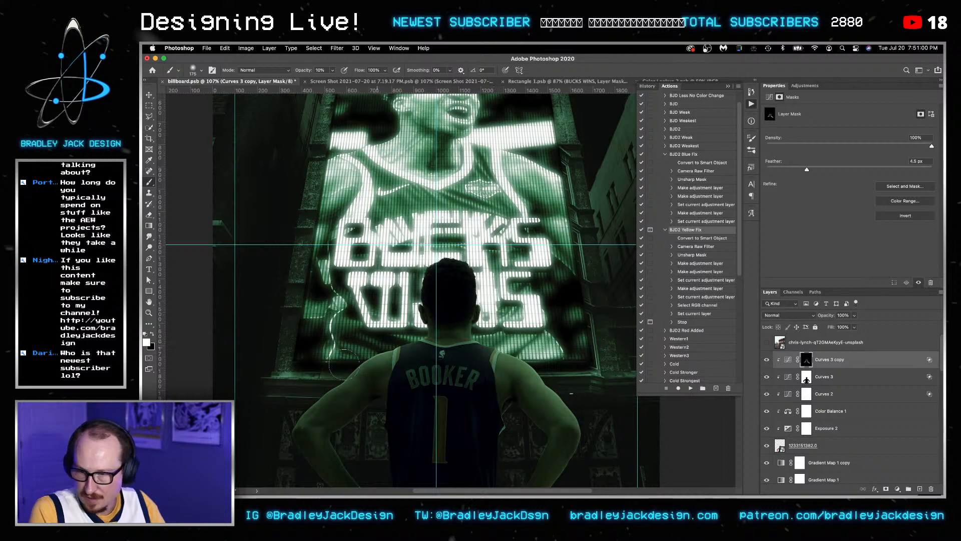
{"action": "scroll", "coordinate": [380, 341], "scroll_direction": "down", "scroll_amount": 5}
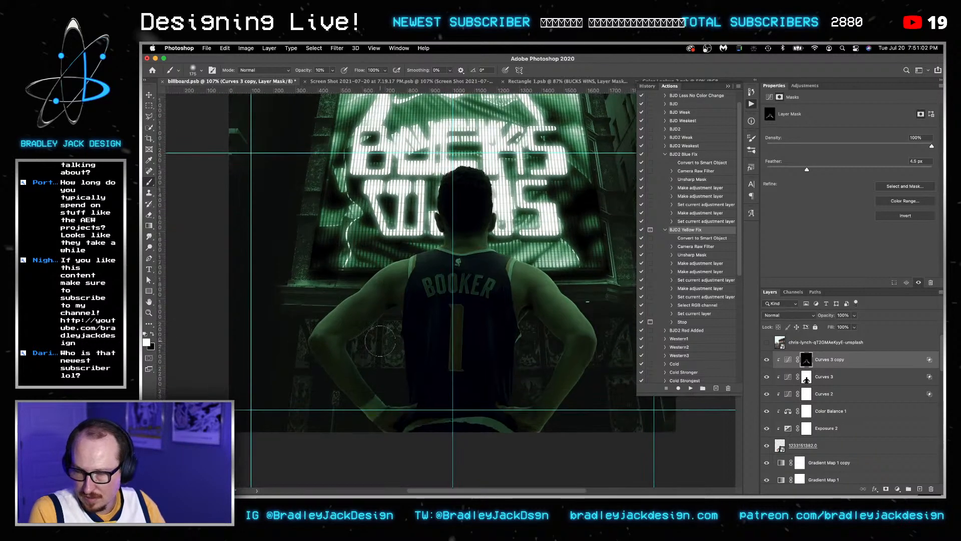
{"action": "key", "text": "bracketleft"}
{"action": "key", "text": "bracketleft"}
{"action": "key", "text": "bracketleft"}
{"action": "key", "text": "bracketleft"}
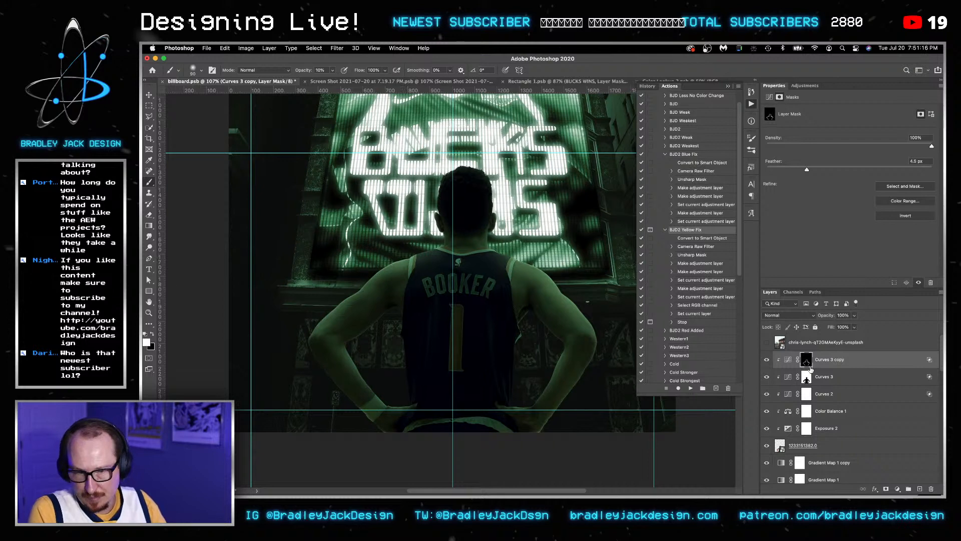
Duplicate the darkening Curves 2 layer, clip the copy to the player, and invert its mask to black.
{"action": "left_click", "coordinate": [820, 379]}
{"action": "left_click", "coordinate": [805, 398]}
{"action": "key", "text": "super+j"}
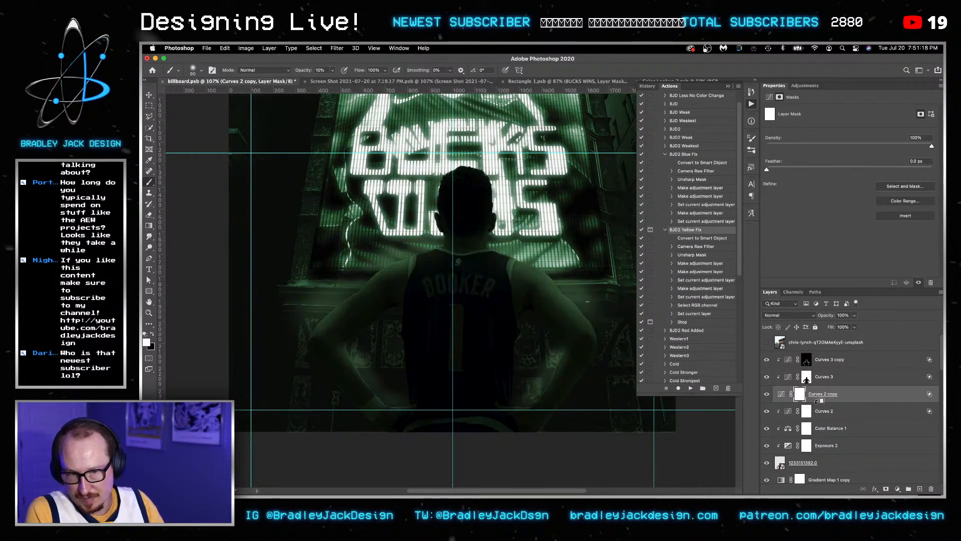
{"action": "left_click", "coordinate": [816, 401], "text": "alt"}
{"action": "key", "text": "v"}
{"action": "left_click", "coordinate": [806, 398]}
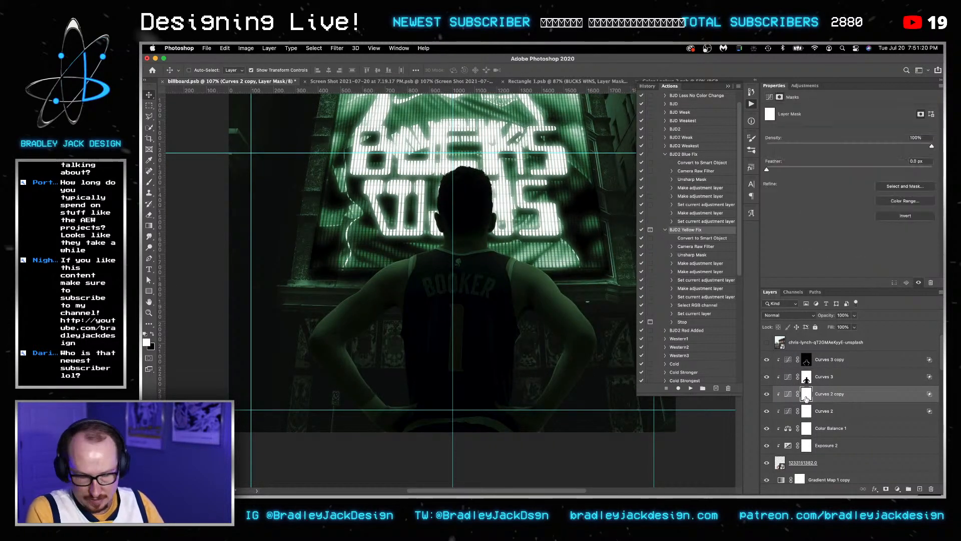
{"action": "key", "text": "super+i"}
Paint white on the Curves 2 copy mask at 100% opacity over the player's hips and jersey, enlarging the brush to 175 px.
{"action": "key", "text": "b"}
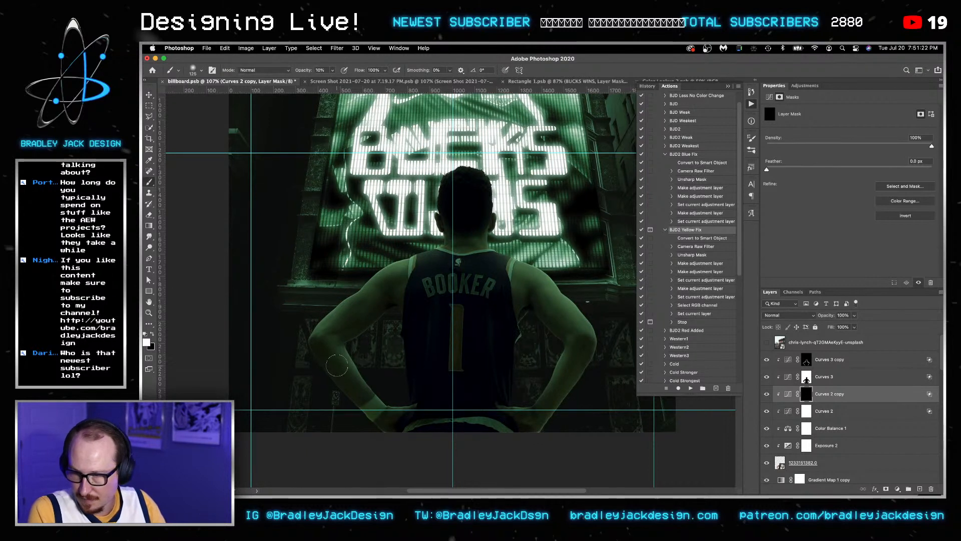
{"action": "key", "text": "bracketleft"}
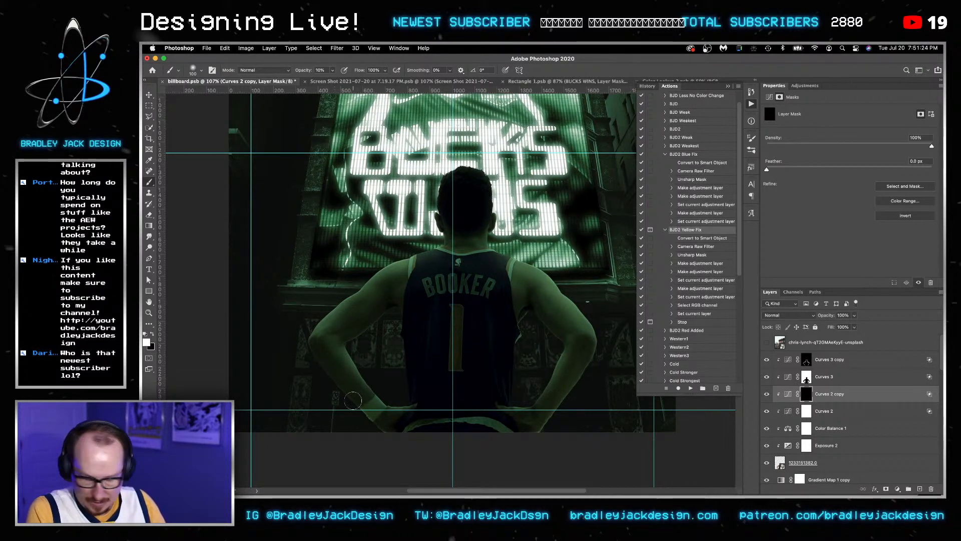
{"action": "key", "text": "0"}
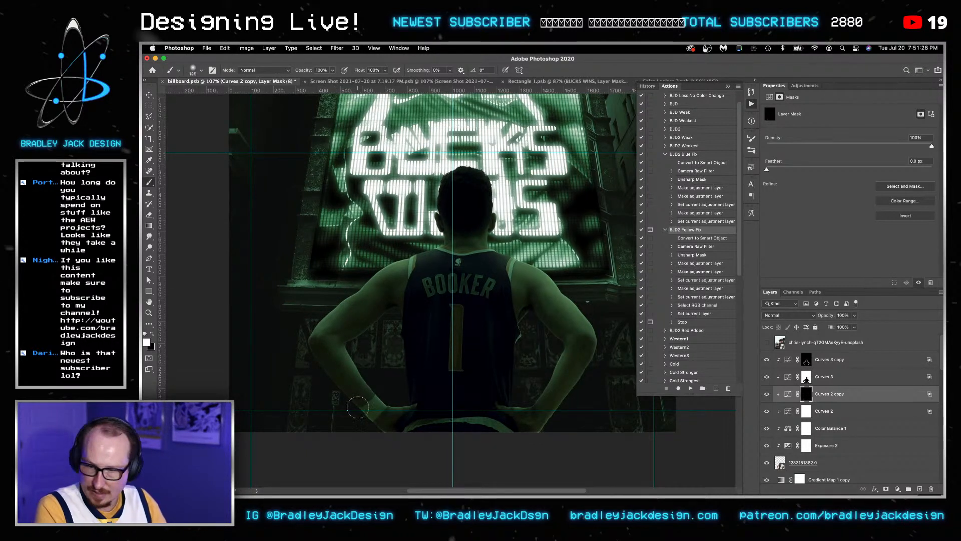
{"action": "key", "text": "bracketright"}
{"action": "key", "text": "bracketright"}
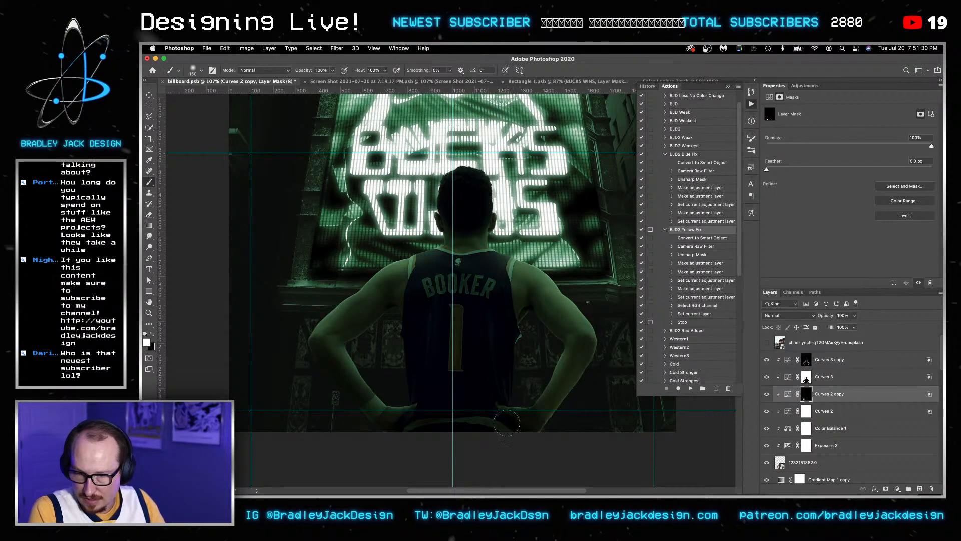
{"action": "key", "text": "bracketright"}
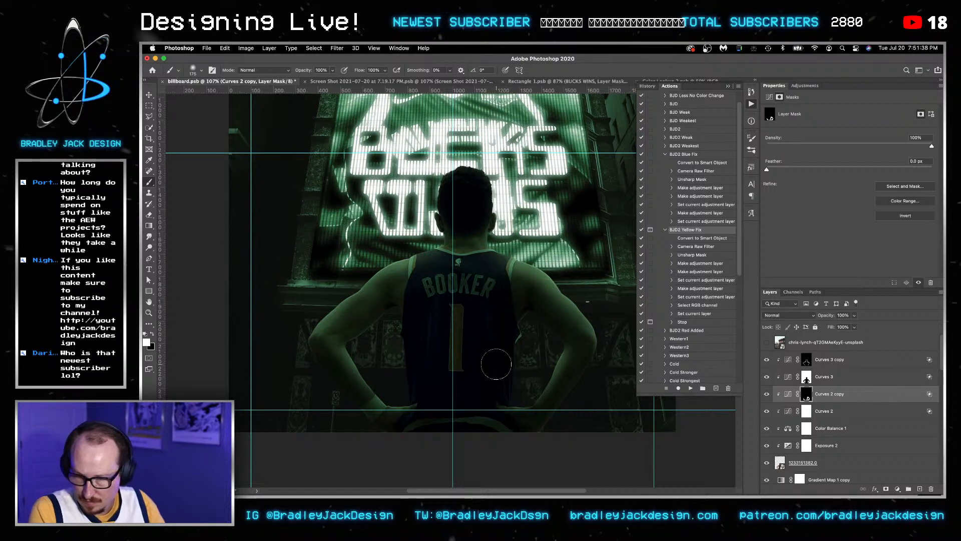
{"action": "mouse_move", "coordinate": [497, 364]}
{"action": "left_mouse_down"}
{"action": "mouse_move", "coordinate": [439, 398]}
{"action": "mouse_move", "coordinate": [426, 380]}
{"action": "mouse_move", "coordinate": [421, 286]}
{"action": "mouse_move", "coordinate": [475, 285]}
{"action": "mouse_move", "coordinate": [458, 307]}
{"action": "mouse_move", "coordinate": [459, 400]}
{"action": "mouse_move", "coordinate": [455, 218]}
{"action": "mouse_move", "coordinate": [468, 266]}
{"action": "left_mouse_up"}
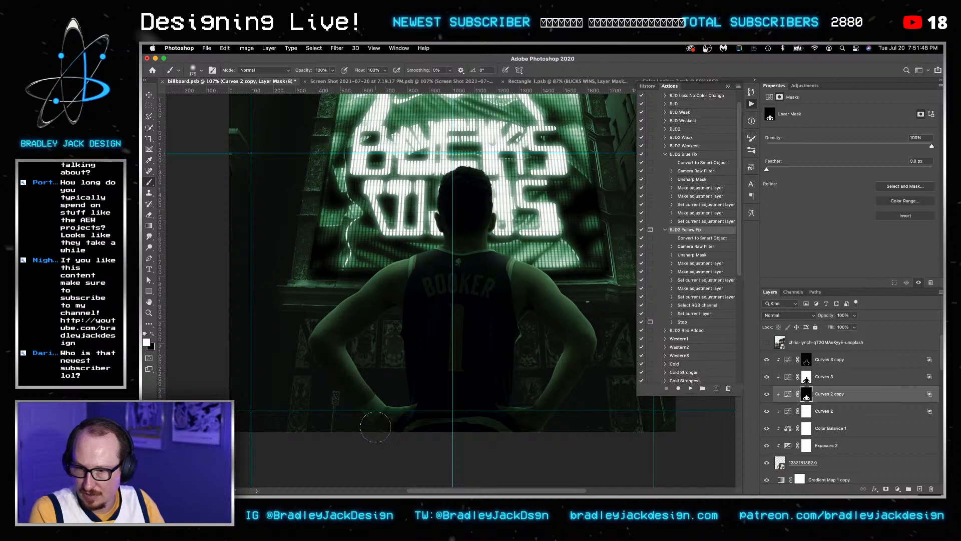
Lower the split white Underlying Layer Blend If slider of Curves 2 copy to about 190.
{"action": "key", "text": "super+minus"}
{"action": "key", "text": "super+minus"}
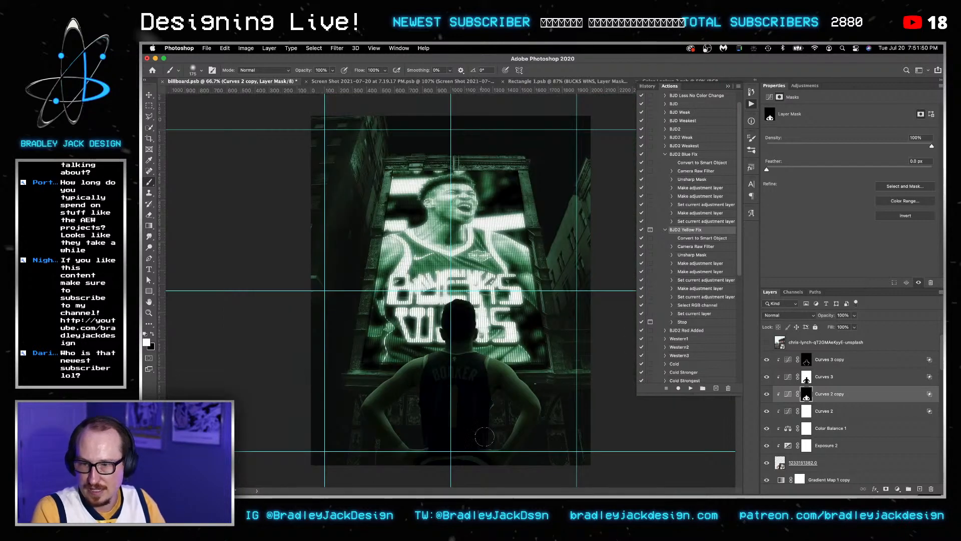
{"action": "key", "text": "v"}
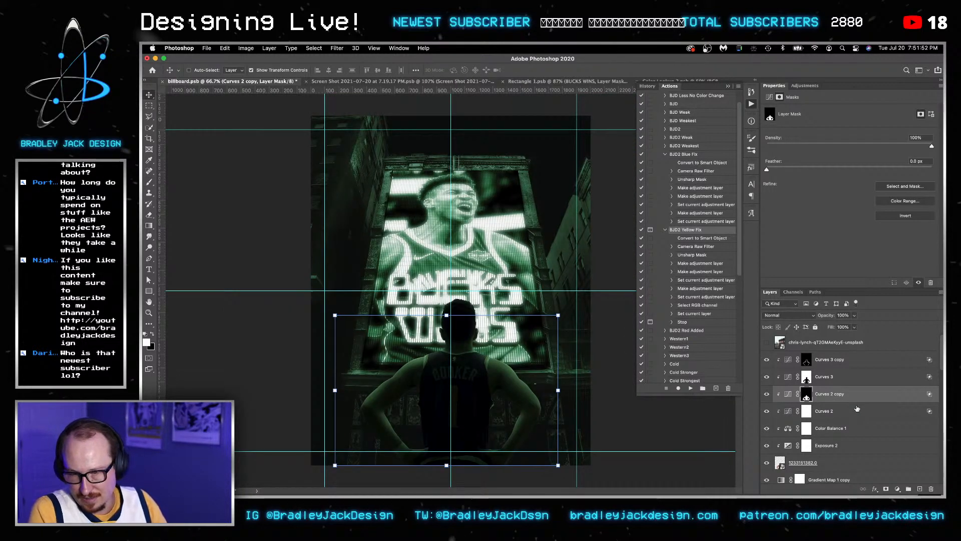
{"action": "double_click", "coordinate": [874, 396]}
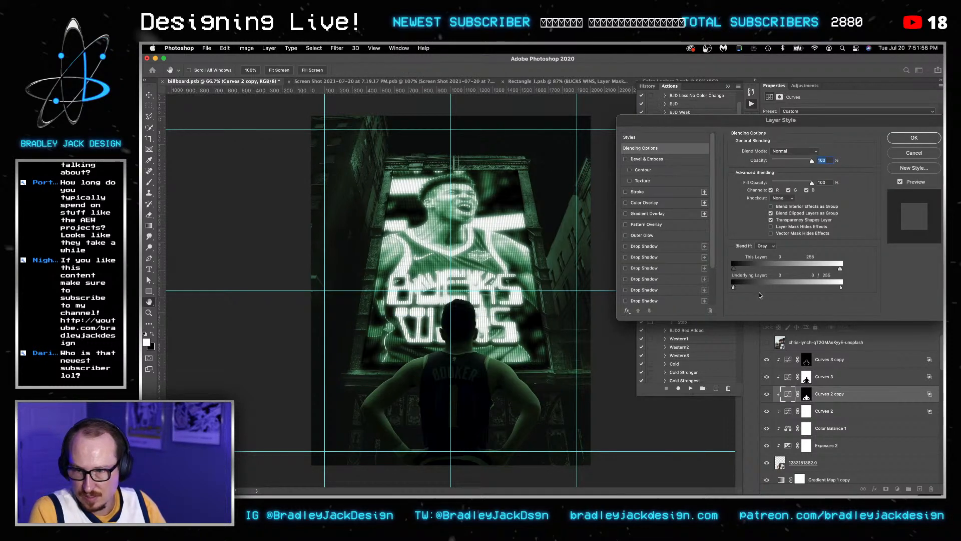
{"action": "left_click_drag", "start_coordinate": [841, 286], "coordinate": [814, 285]}
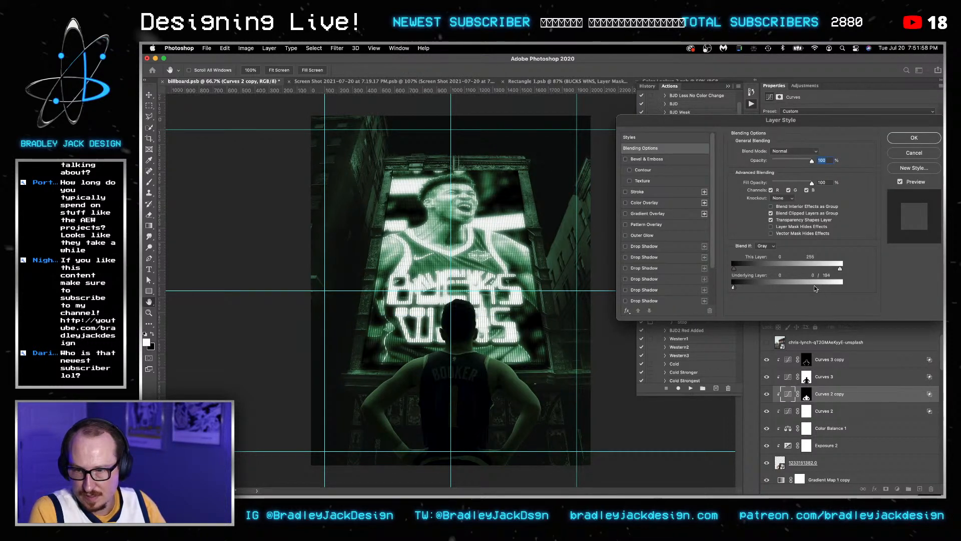
{"action": "key", "text": "Return"}
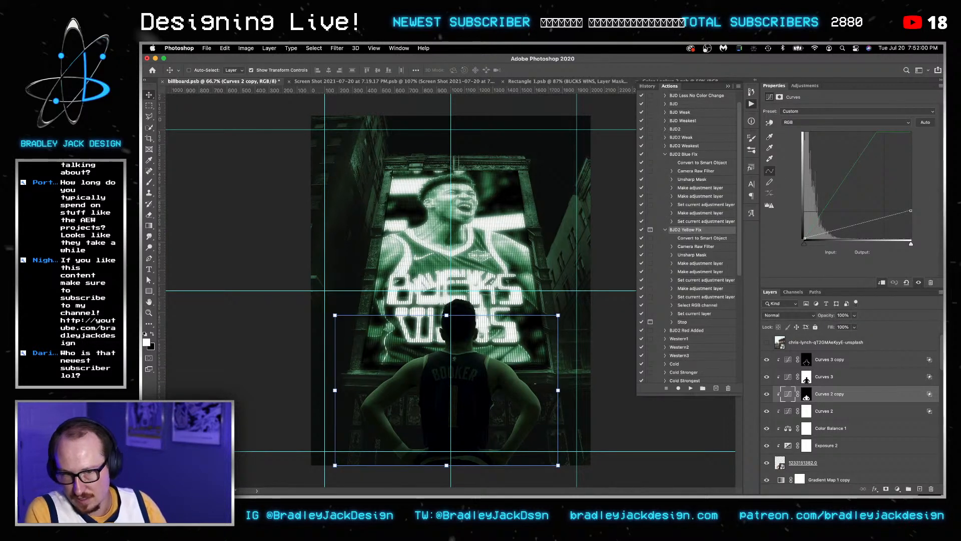
Set the split black Underlying Layer Blend If slider of Curves 3 copy to 0 / 67 and save the document.
{"action": "left_click", "coordinate": [824, 376]}
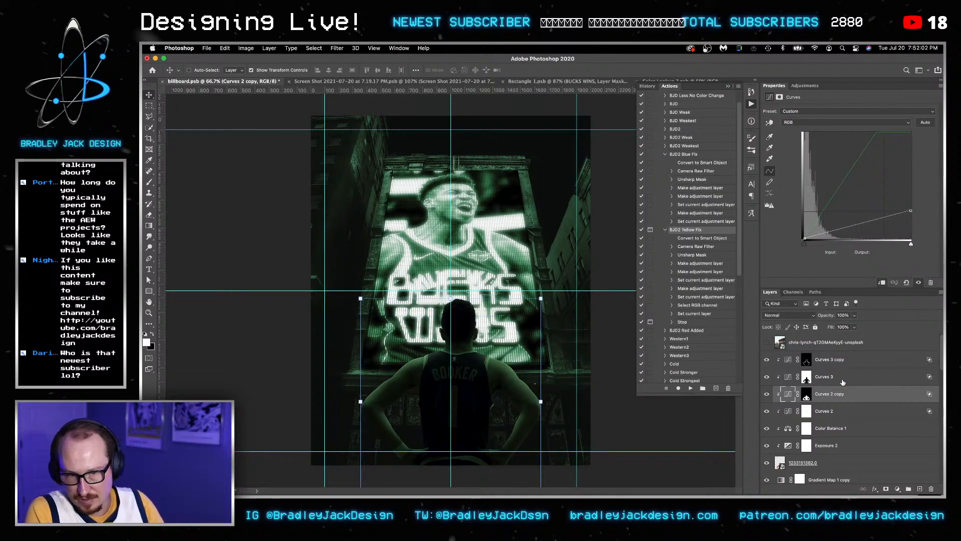
{"action": "double_click", "coordinate": [853, 363]}
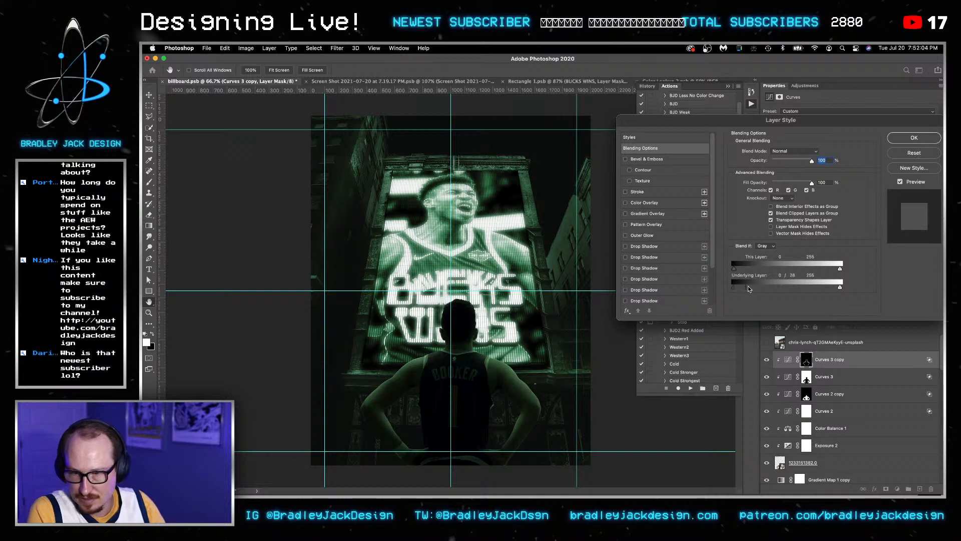
{"action": "left_click_drag", "start_coordinate": [748, 286], "coordinate": [761, 286]}
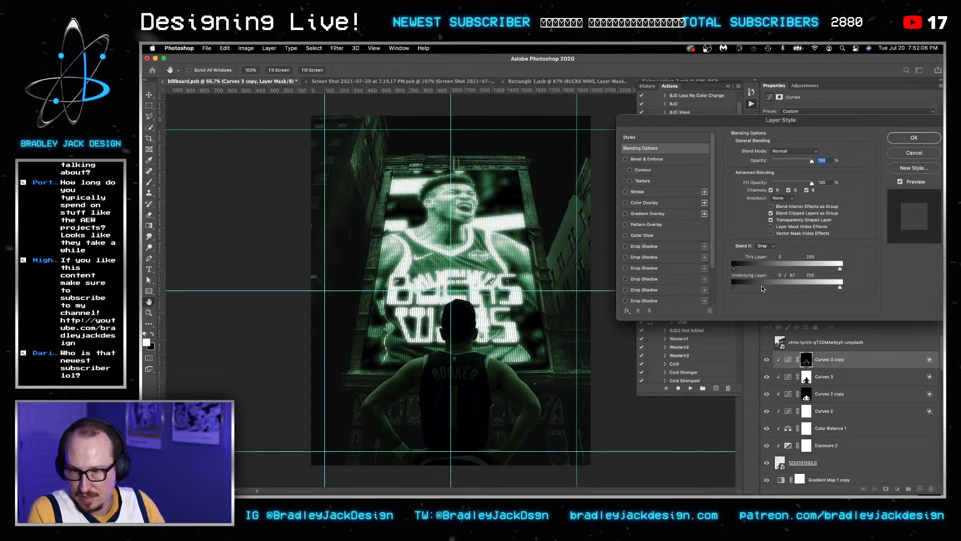
{"action": "key", "text": "Return"}
{"action": "key", "text": "super+s"}
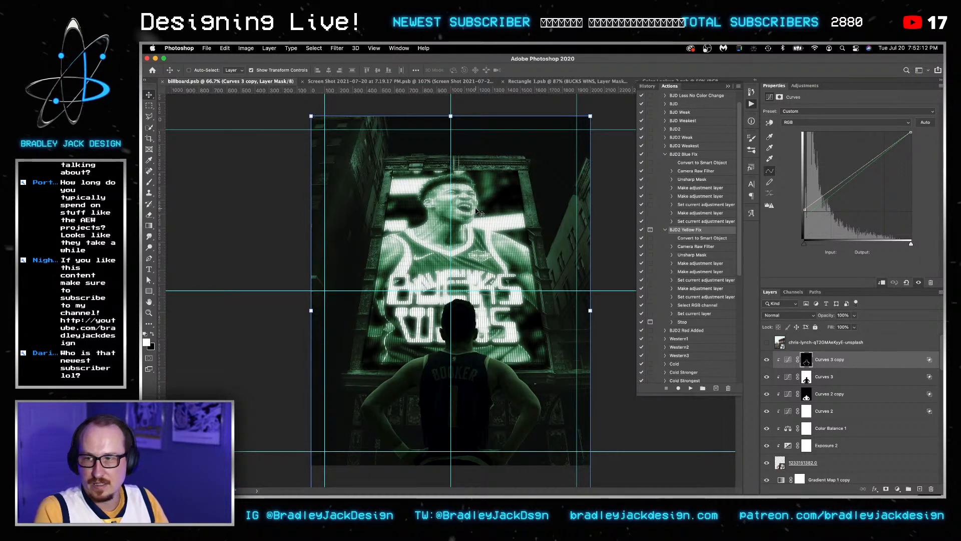
Open the contents of the Color Lookup 2 smart object that holds the building background.
{"action": "key", "text": "super+Tab"}
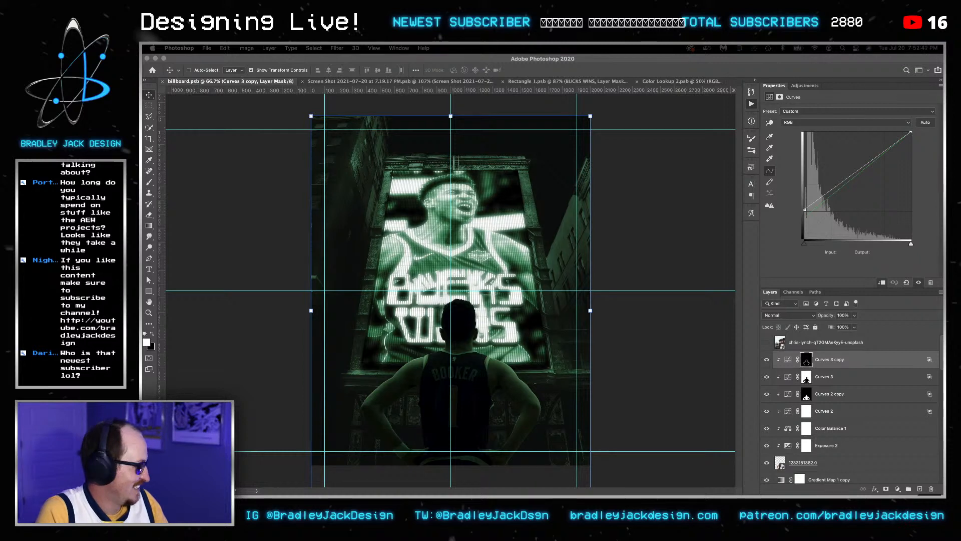
{"action": "left_click", "coordinate": [700, 359]}
{"action": "scroll", "coordinate": [875, 406], "scroll_direction": "down", "scroll_amount": 10}
{"action": "left_click", "coordinate": [793, 422]}
{"action": "double_click", "coordinate": [780, 416]}
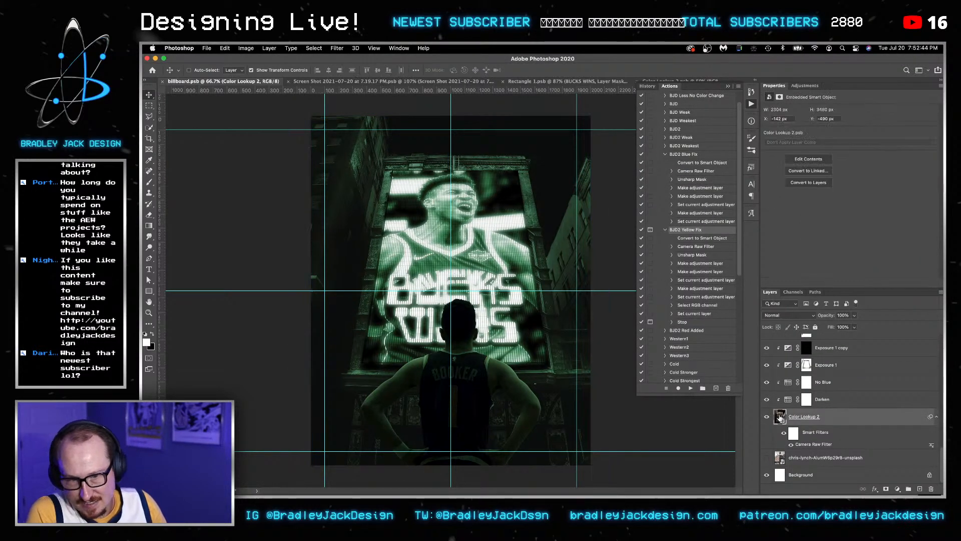
Place the milky-way starry sky image from Downloads and clip it to Layer 1.
{"action": "left_click", "coordinate": [687, 469]}
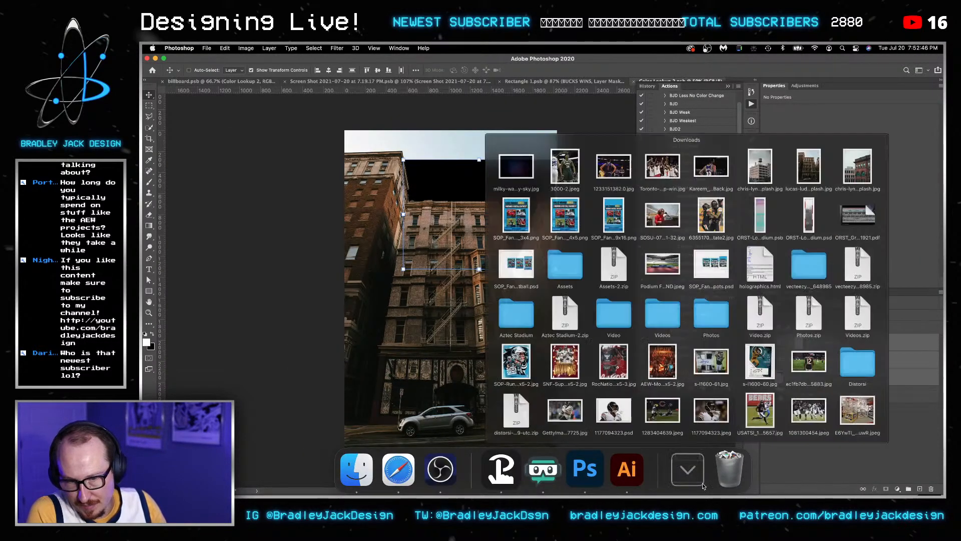
{"action": "left_click_drag", "start_coordinate": [519, 164], "coordinate": [451, 225]}
{"action": "left_click_drag", "start_coordinate": [780, 343], "coordinate": [788, 384]}
{"action": "left_click", "coordinate": [789, 383], "text": "alt"}
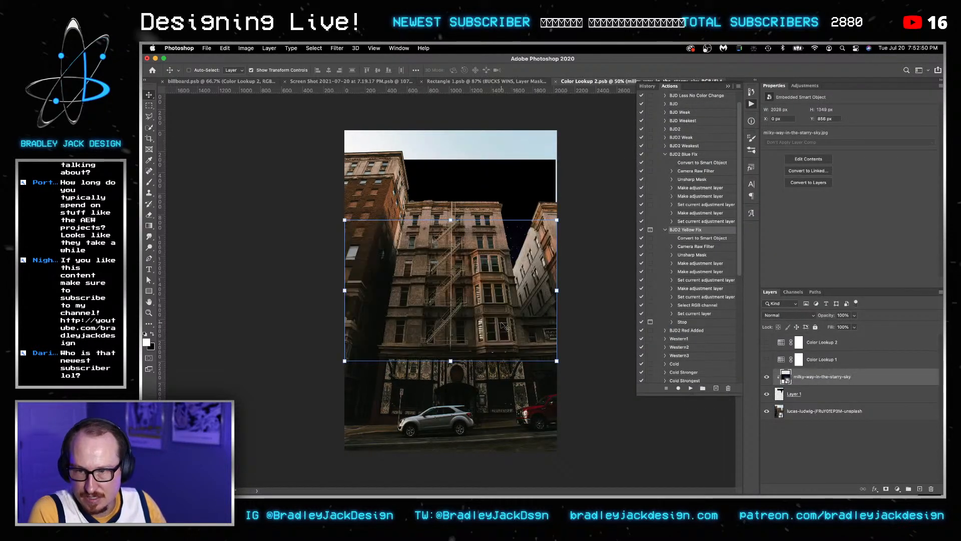
Move the starry sky up behind the rooftops, save the smart object, and save the updated billboard.psb.
{"action": "left_click_drag", "start_coordinate": [506, 326], "coordinate": [520, 251]}
{"action": "key", "text": "super+s"}
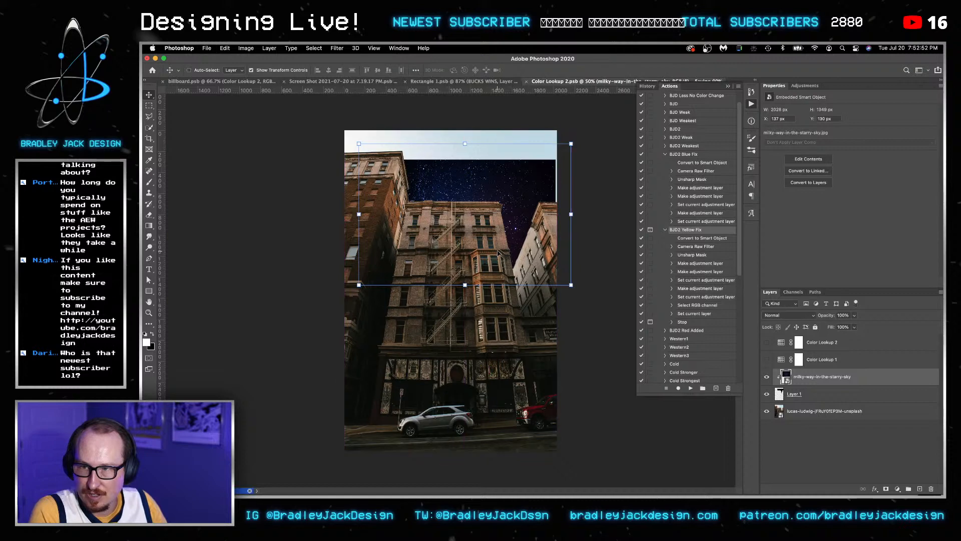
{"action": "key", "text": "ctrl+Tab"}
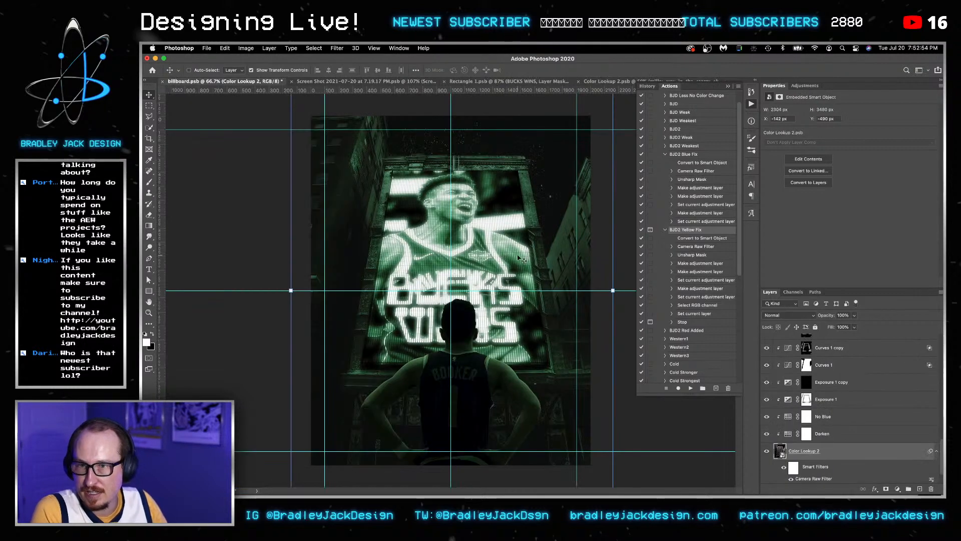
{"action": "key", "text": "super+s"}
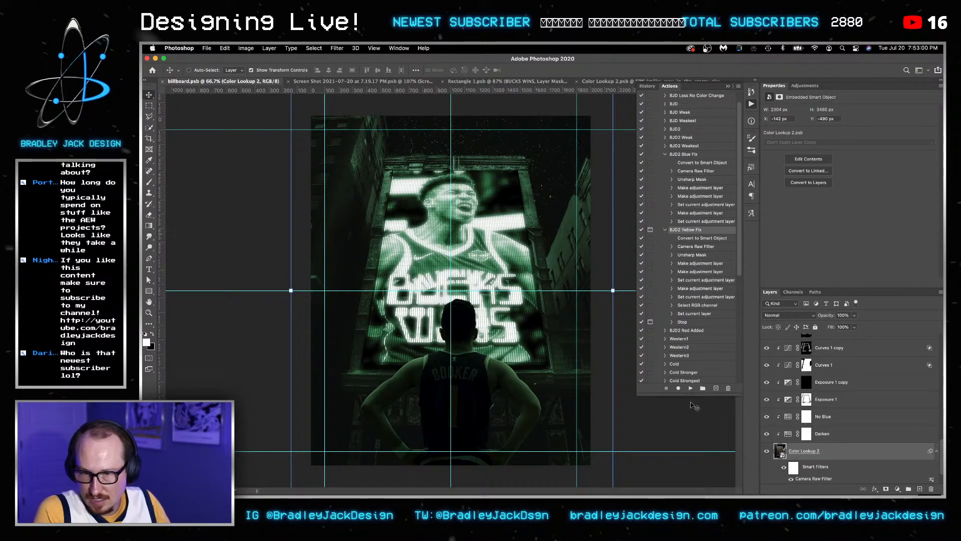
Examine the purple billboard reference screenshot and compare it with the billboard composite.
{"action": "key", "text": "ctrl+Tab"}
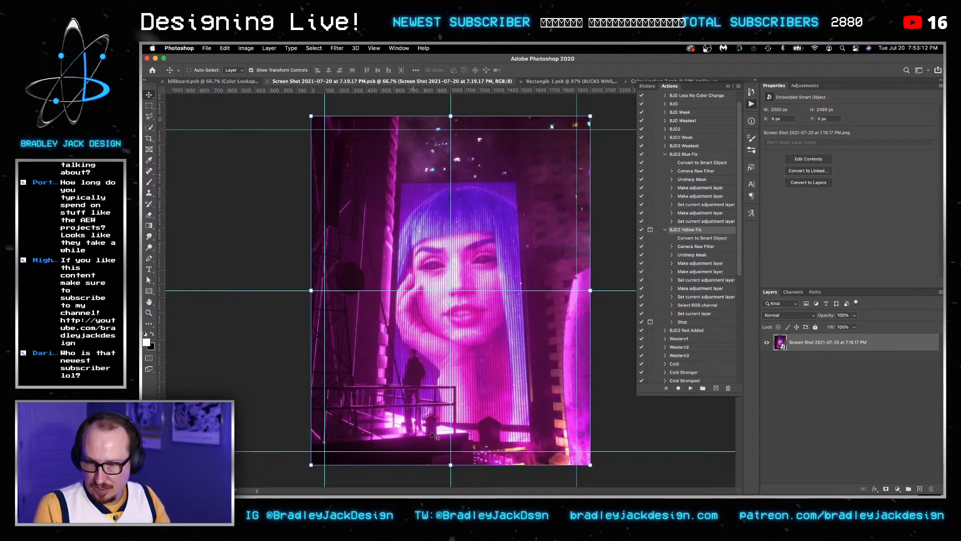
{"action": "left_click_drag", "start_coordinate": [544, 374], "coordinate": [430, 351]}
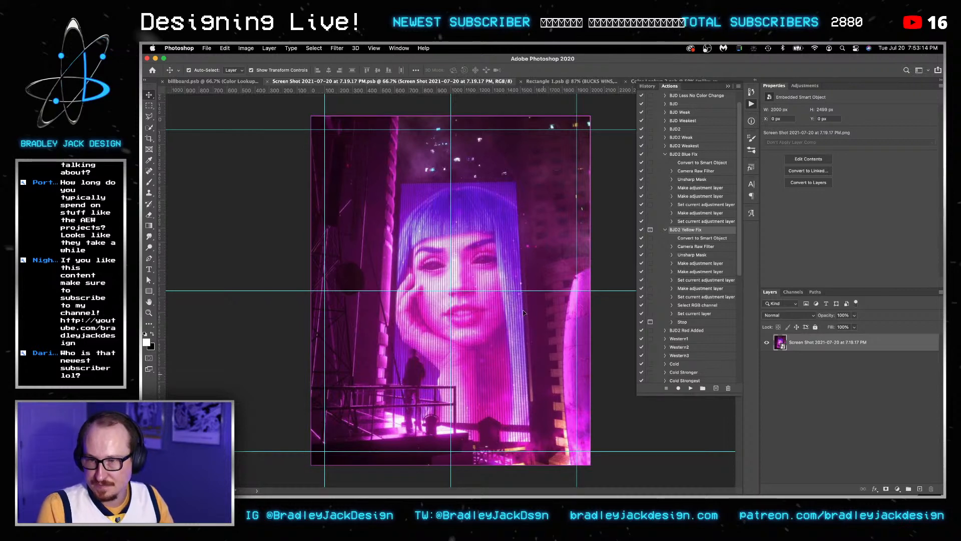
{"action": "key", "text": "ctrl+Tab"}
{"action": "key", "text": "ctrl+Tab"}
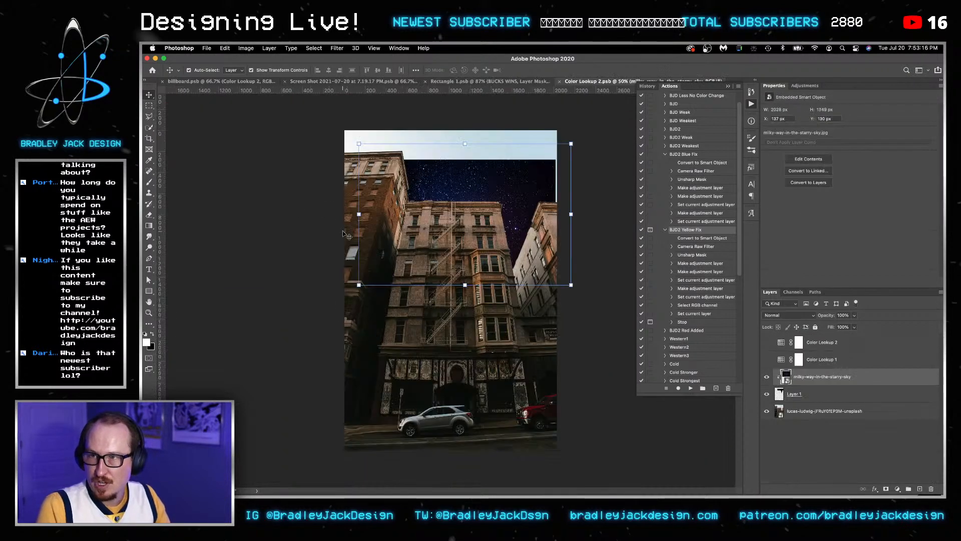
{"action": "key", "text": "ctrl+Tab"}
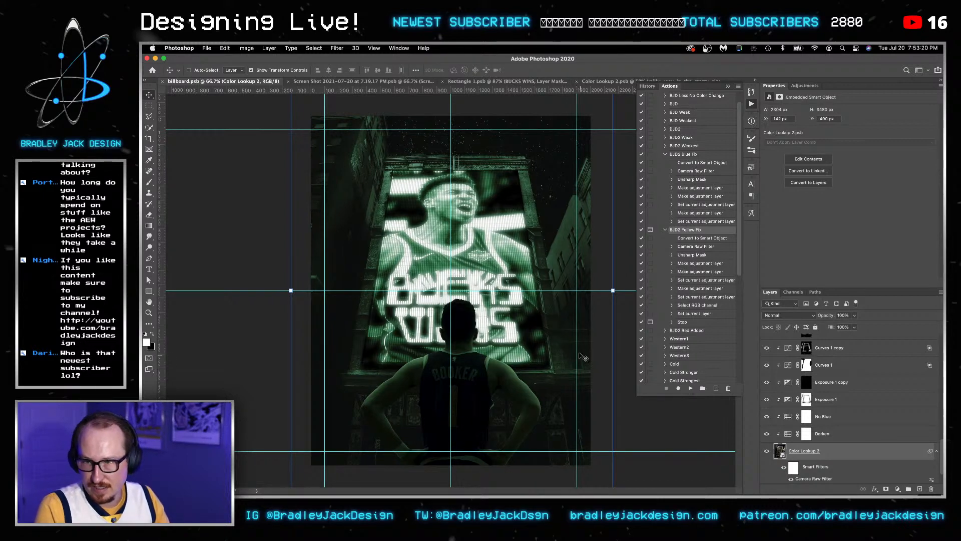
Stamp all visible layers into a new layer above Curves 3 copy and convert it to a smart object.
{"action": "scroll", "coordinate": [841, 381], "scroll_direction": "up", "scroll_amount": 5}
{"action": "left_click", "coordinate": [842, 361]}
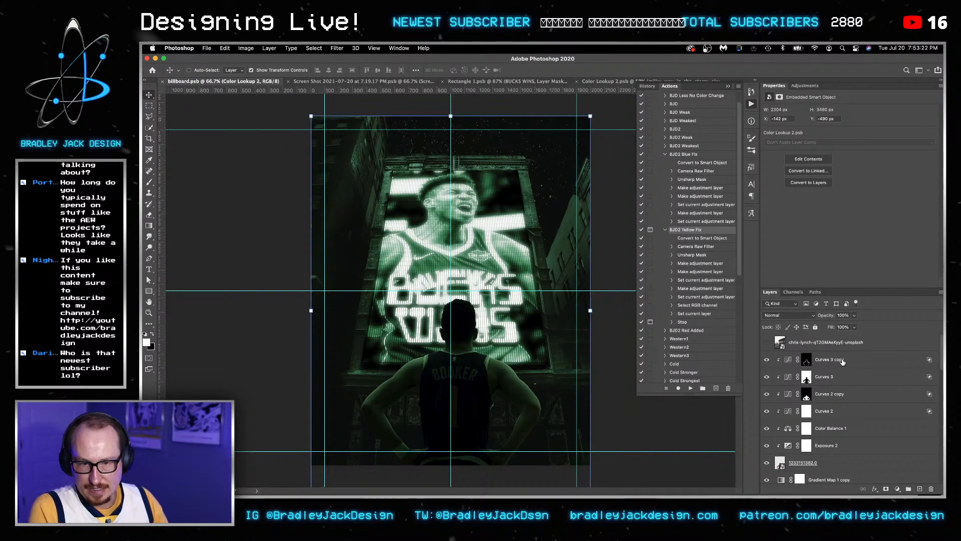
{"action": "key", "text": "super+alt+shift+e"}
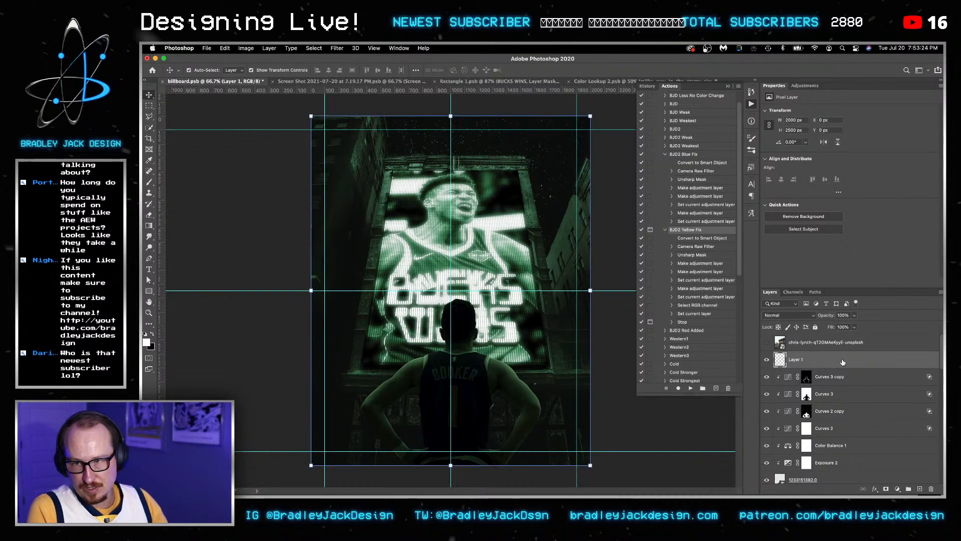
{"action": "right_click", "coordinate": [842, 361]}
{"action": "left_click", "coordinate": [799, 209]}
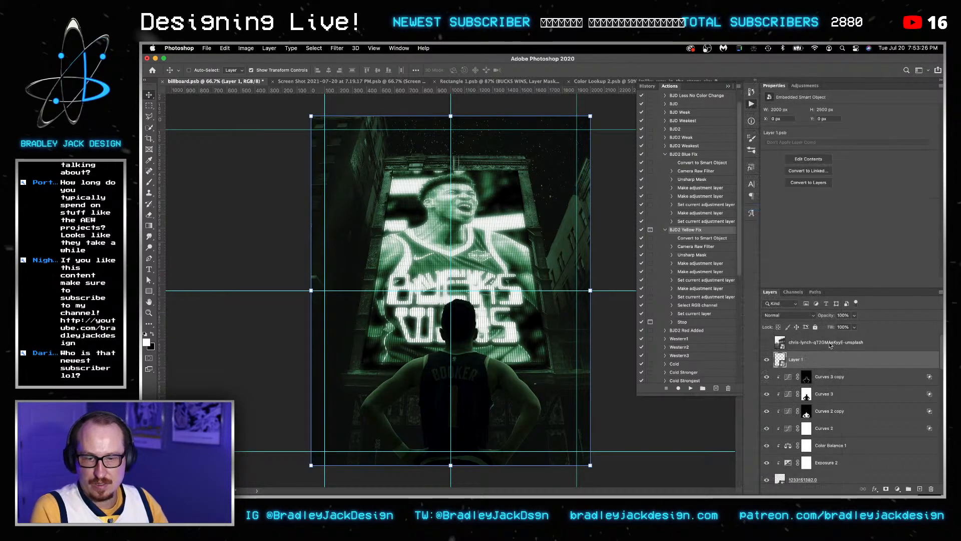
Start a Camera Raw Filter on the merged layer with Contrast +38, Texture +36, Clarity -9 and Dehaze -41.
{"action": "left_click", "coordinate": [337, 48]}
{"action": "left_click", "coordinate": [356, 99]}
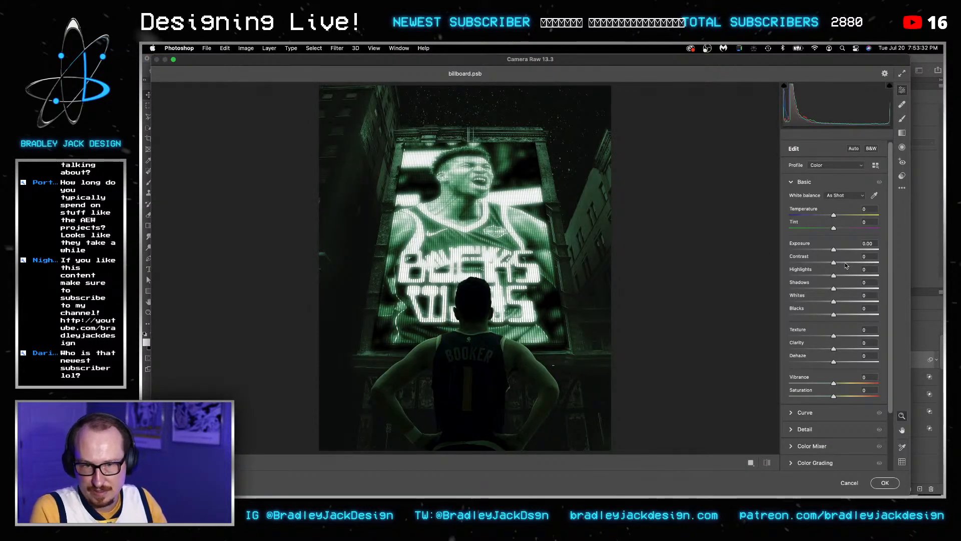
{"action": "left_click", "coordinate": [846, 265]}
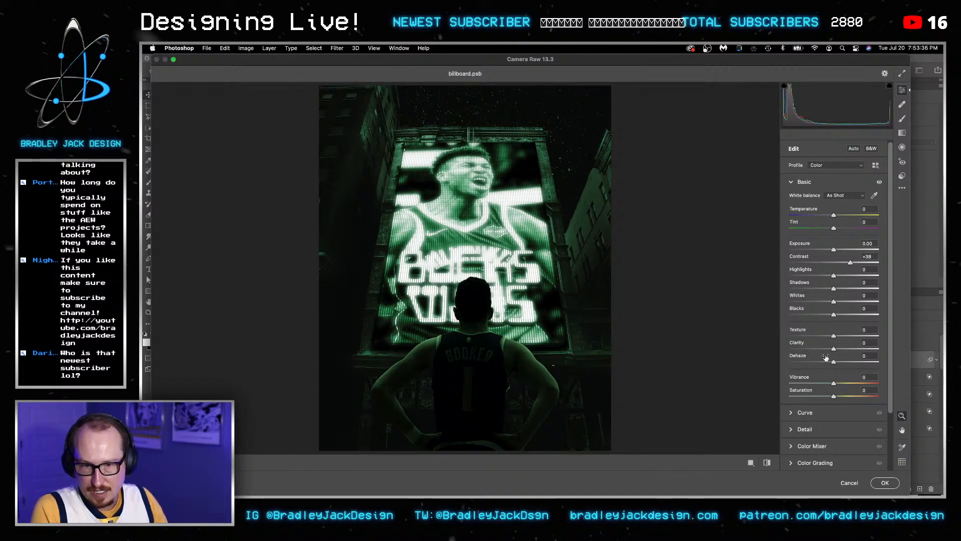
{"action": "left_click", "coordinate": [852, 362]}
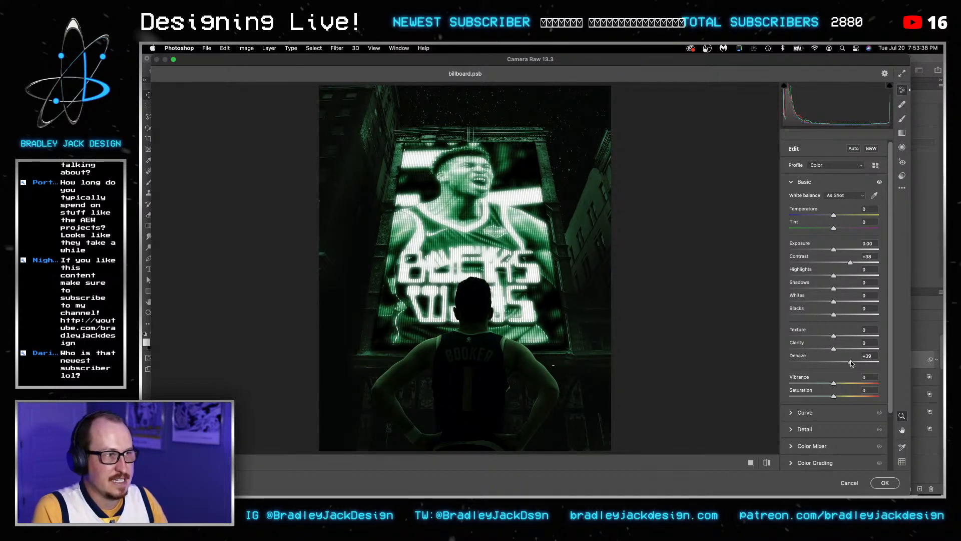
{"action": "left_click_drag", "start_coordinate": [851, 362], "coordinate": [830, 350]}
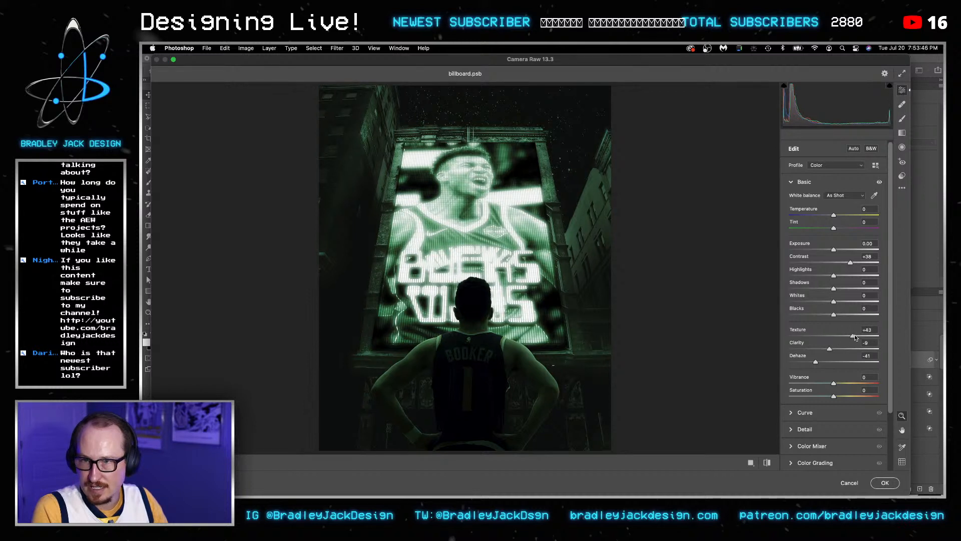
{"action": "left_click_drag", "start_coordinate": [856, 338], "coordinate": [853, 338]}
Set the Camera Raw Vibrance to +24 and Saturation to +10.
{"action": "mouse_move", "coordinate": [835, 383]}
{"action": "left_mouse_down"}
{"action": "mouse_move", "coordinate": [845, 383]}
{"action": "mouse_move", "coordinate": [839, 397]}
{"action": "left_mouse_up"}
{"action": "left_click", "coordinate": [845, 396]}
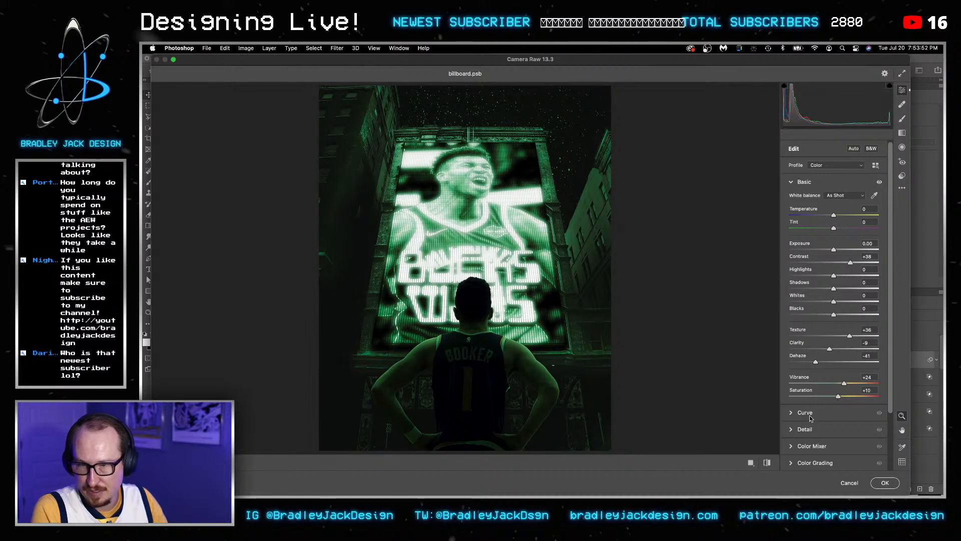
{"action": "scroll", "coordinate": [791, 419], "scroll_direction": "down", "scroll_amount": 4}
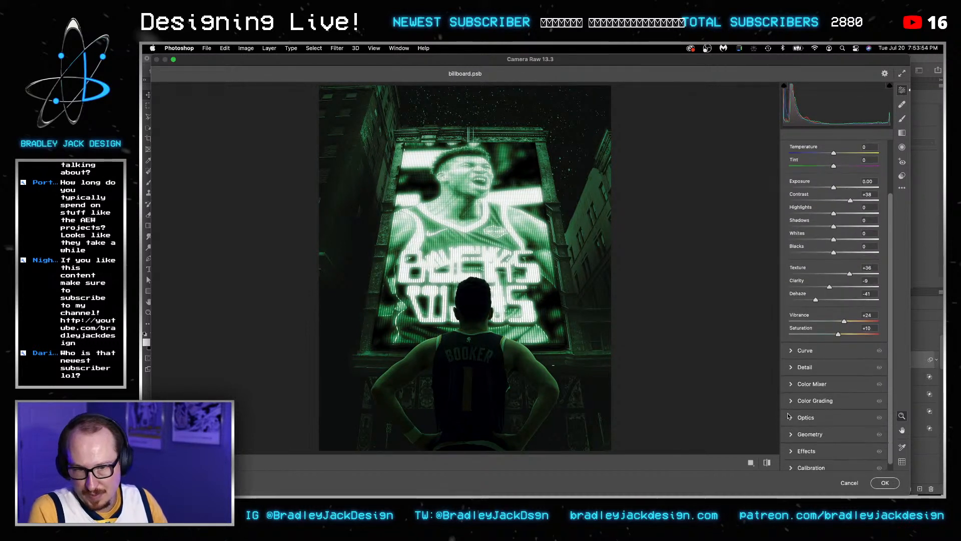
Apply the Camera Raw adjustments to Layer 1 and compare the result with the purple billboard reference.
{"action": "key", "text": "Return"}
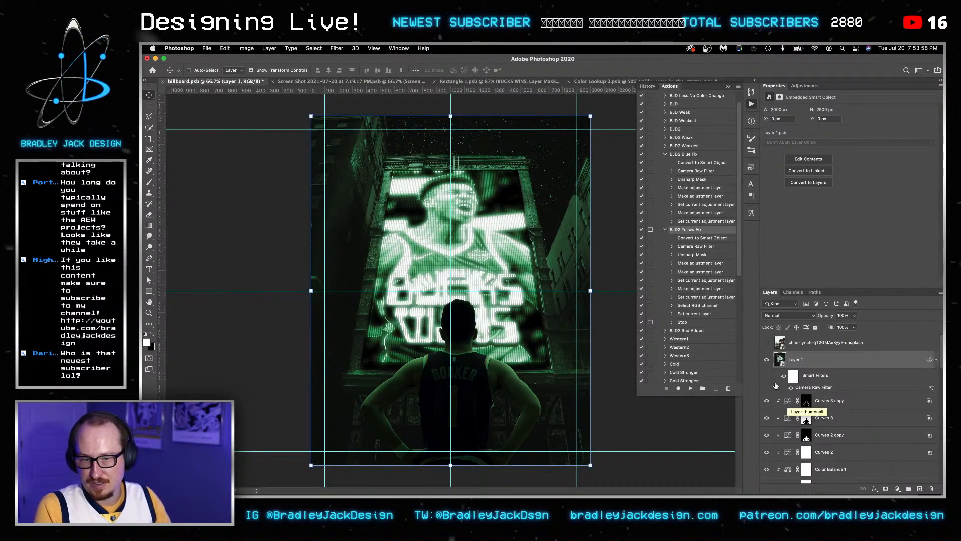
{"action": "key", "text": "ctrl+Tab"}
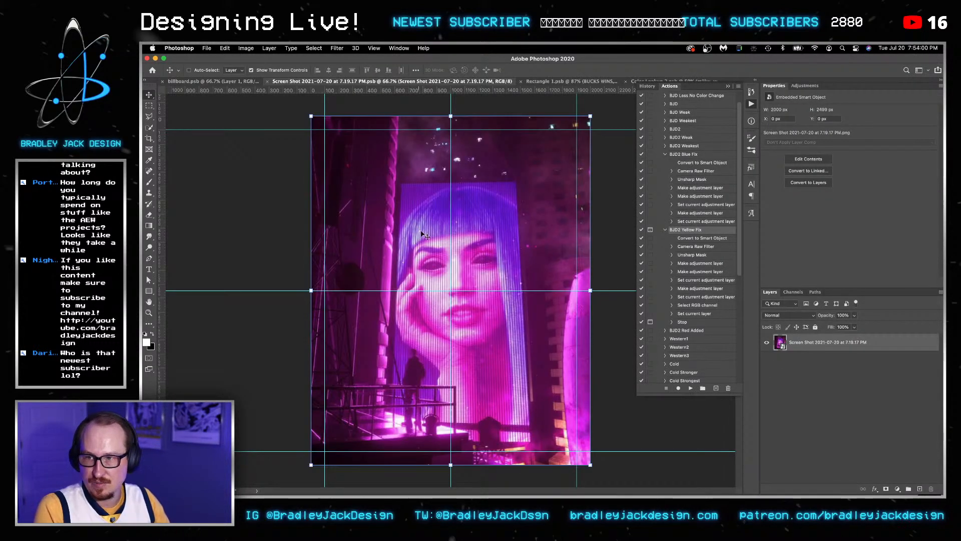
{"action": "key", "text": "ctrl+shift+Tab"}
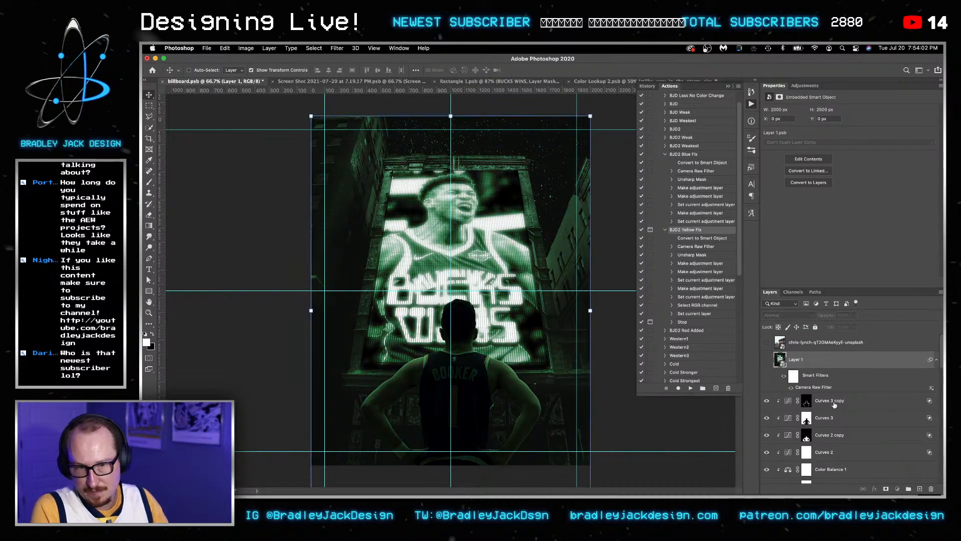
Select the Curves 3 copy layer, then switch to Adobe Bridge and open the Fog folder within Stock Images.
{"action": "left_click", "coordinate": [834, 402]}
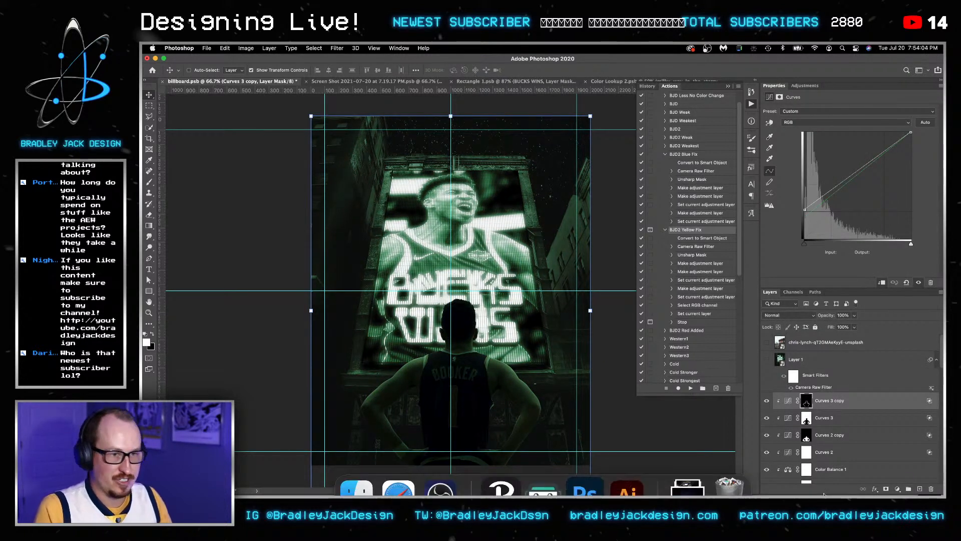
{"action": "key", "text": "super+space"}
{"action": "type", "text": "bri"}
{"action": "key", "text": "Return"}
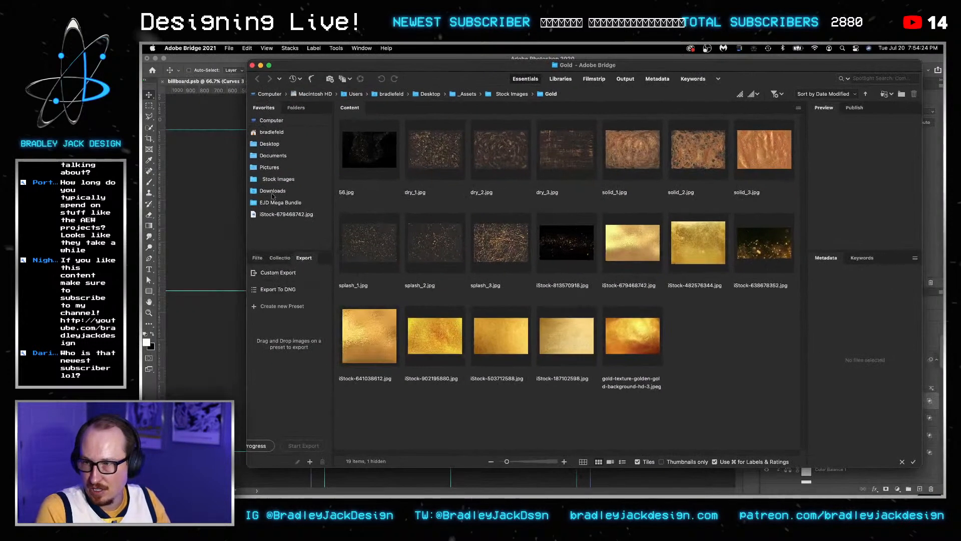
{"action": "left_click", "coordinate": [275, 179]}
{"action": "left_click", "coordinate": [513, 260]}
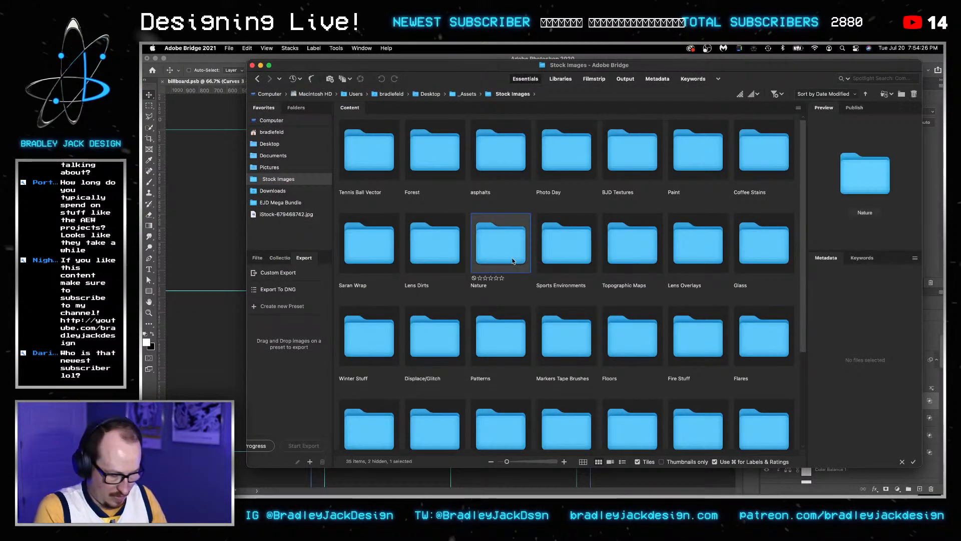
{"action": "scroll", "coordinate": [541, 325], "scroll_direction": "down", "scroll_amount": 3}
{"action": "left_click", "coordinate": [565, 393]}
{"action": "double_click", "coordinate": [565, 393]}
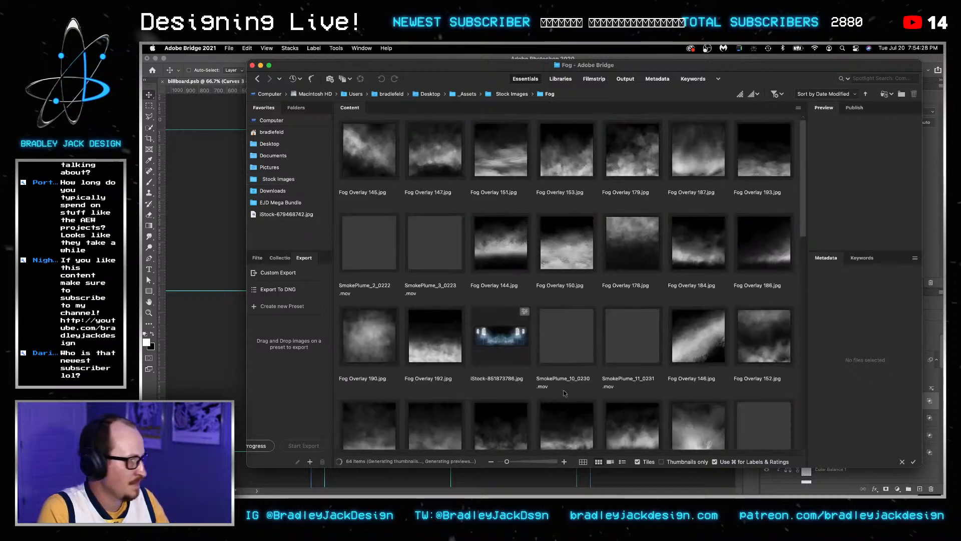
Switch to Photoshop and close the Rectangle 1.psb and Color Lookup 2.psb documents.
{"action": "left_click", "coordinate": [228, 243]}
{"action": "left_click", "coordinate": [340, 81]}
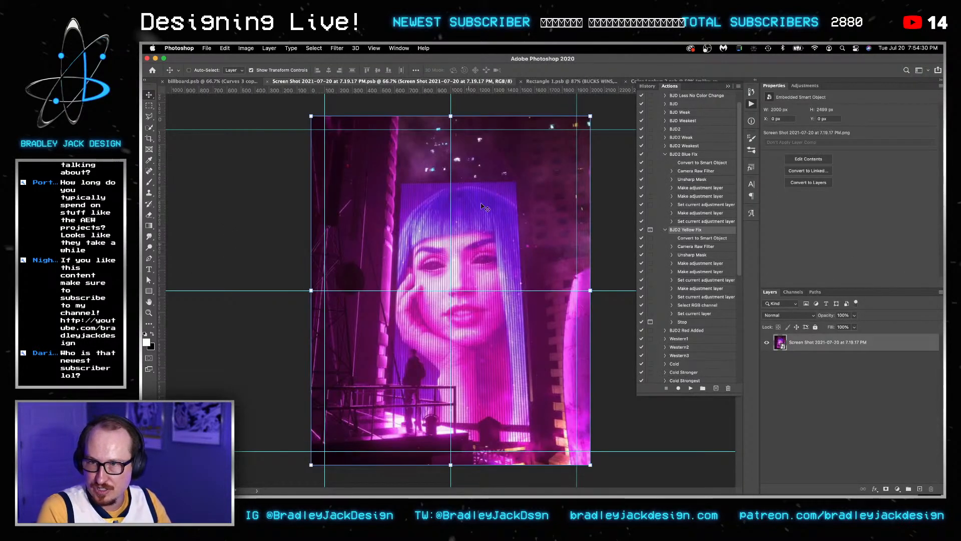
{"action": "key", "text": "ctrl+Tab"}
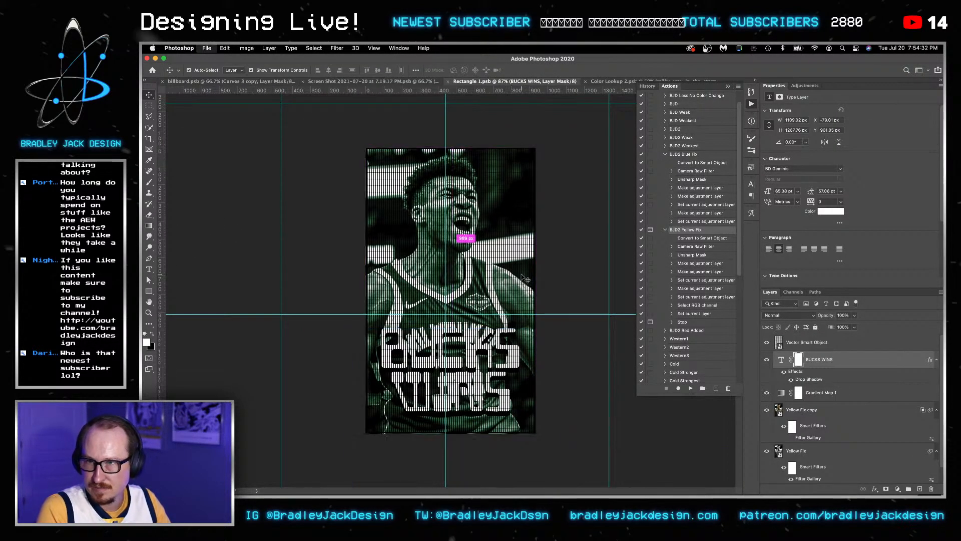
{"action": "key", "text": "super+w"}
{"action": "key", "text": "ctrl+Tab"}
{"action": "key", "text": "super+w"}
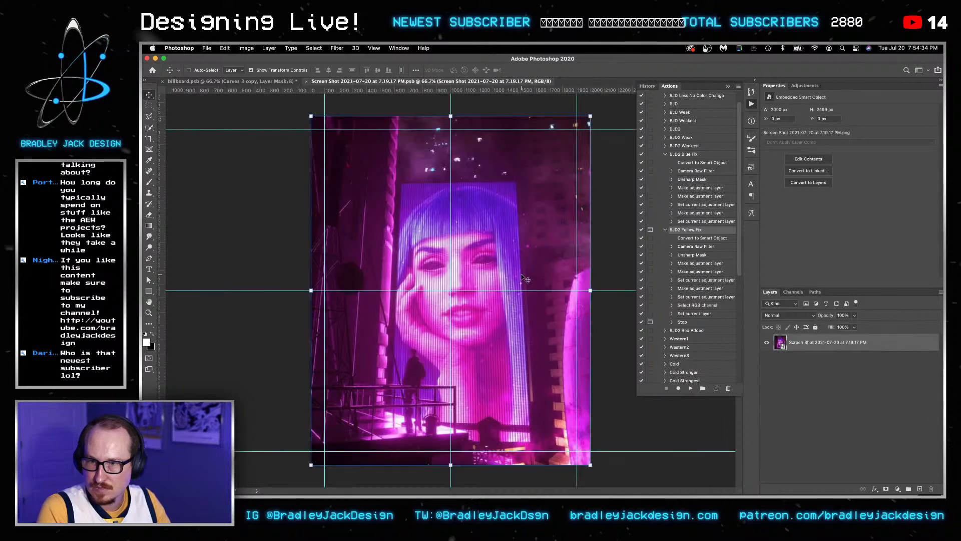
{"action": "key", "text": "super+w"}
Switch to Adobe Bridge, browse the fog overlays and place Fog Overlay 178.jpg into the billboard composite.
{"action": "key", "text": "super+Tab"}
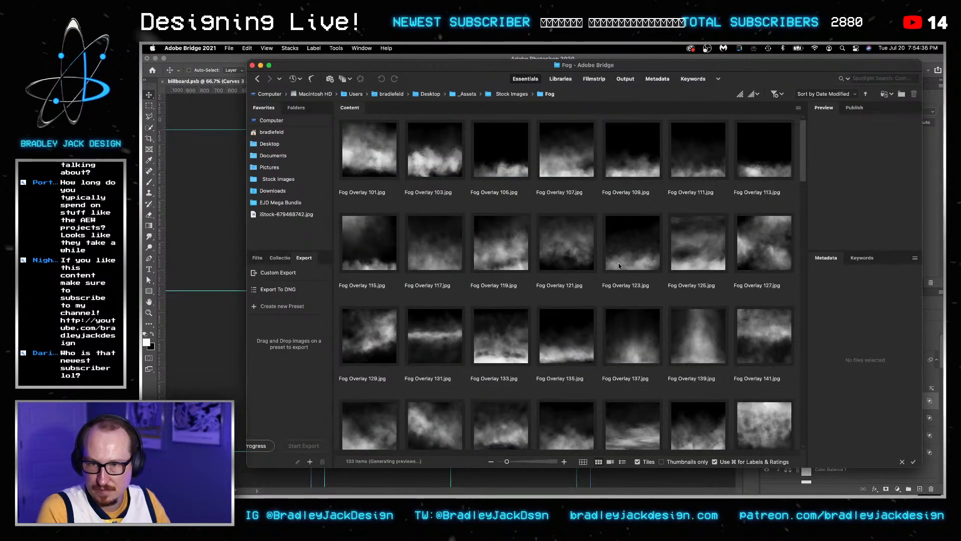
{"action": "scroll", "coordinate": [621, 270], "scroll_direction": "down", "scroll_amount": 5}
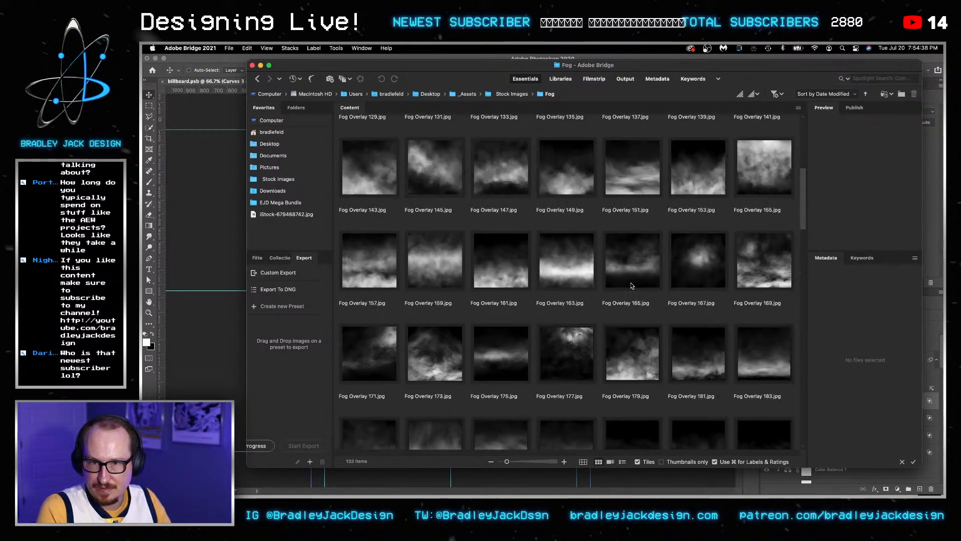
{"action": "left_click", "coordinate": [711, 264]}
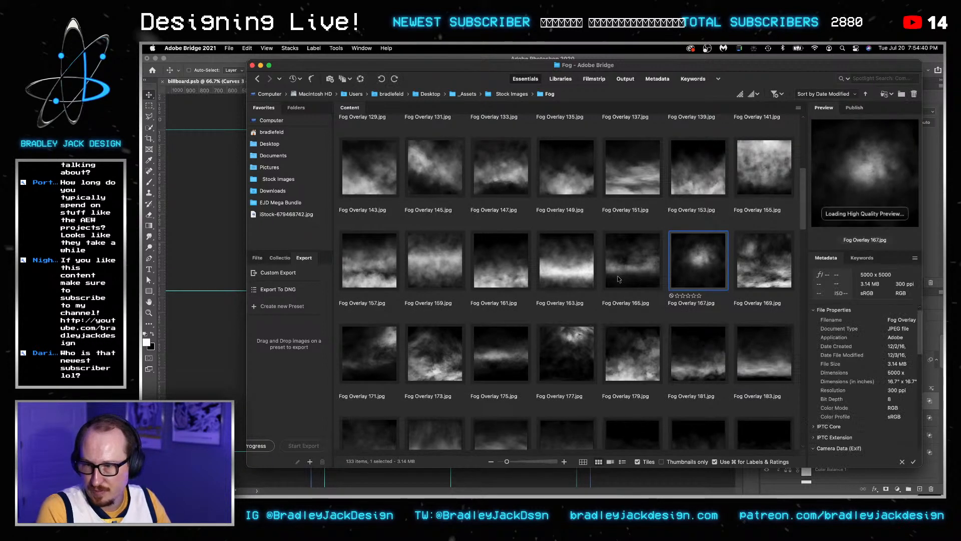
{"action": "scroll", "coordinate": [618, 279], "scroll_direction": "down", "scroll_amount": 4}
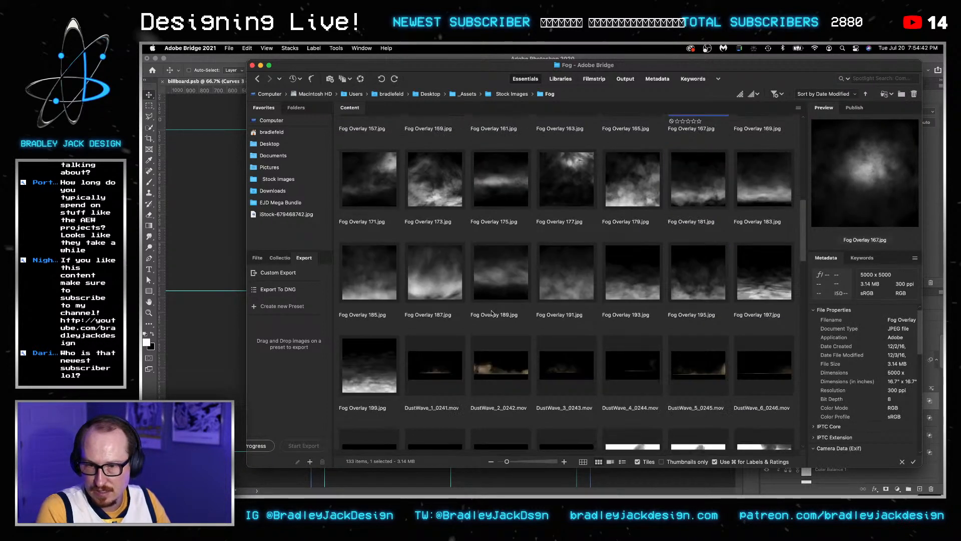
{"action": "scroll", "coordinate": [495, 313], "scroll_direction": "down", "scroll_amount": 10}
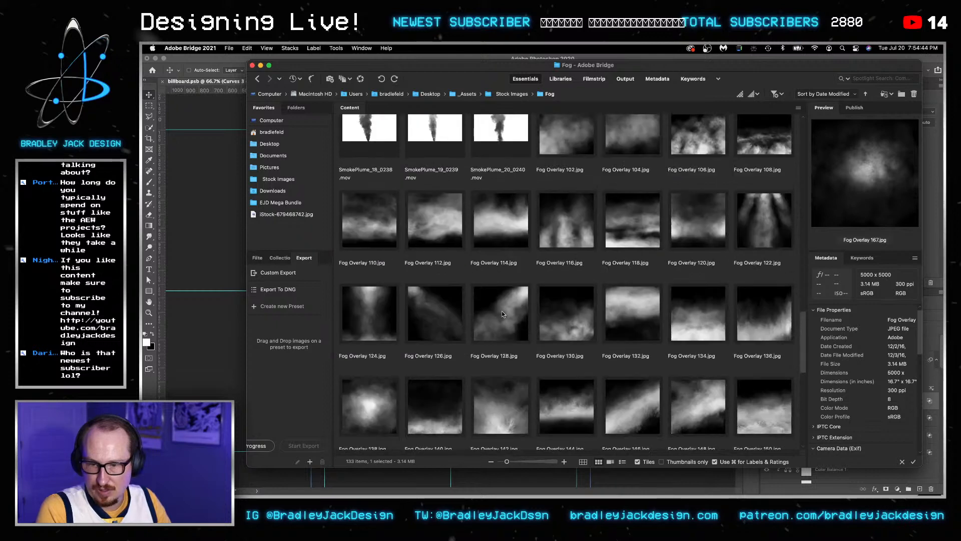
{"action": "scroll", "coordinate": [504, 314], "scroll_direction": "down", "scroll_amount": 6}
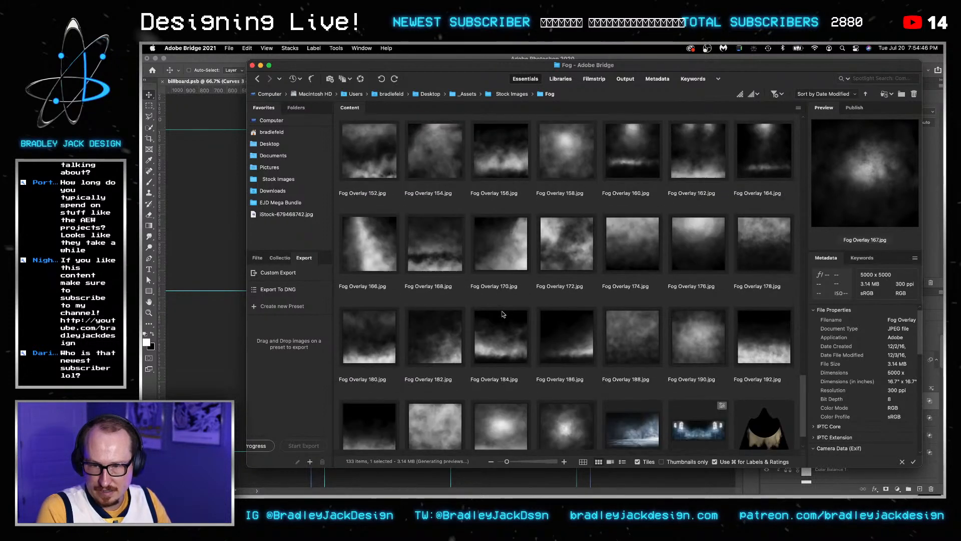
{"action": "left_click", "coordinate": [779, 245]}
{"action": "left_click", "coordinate": [221, 296]}
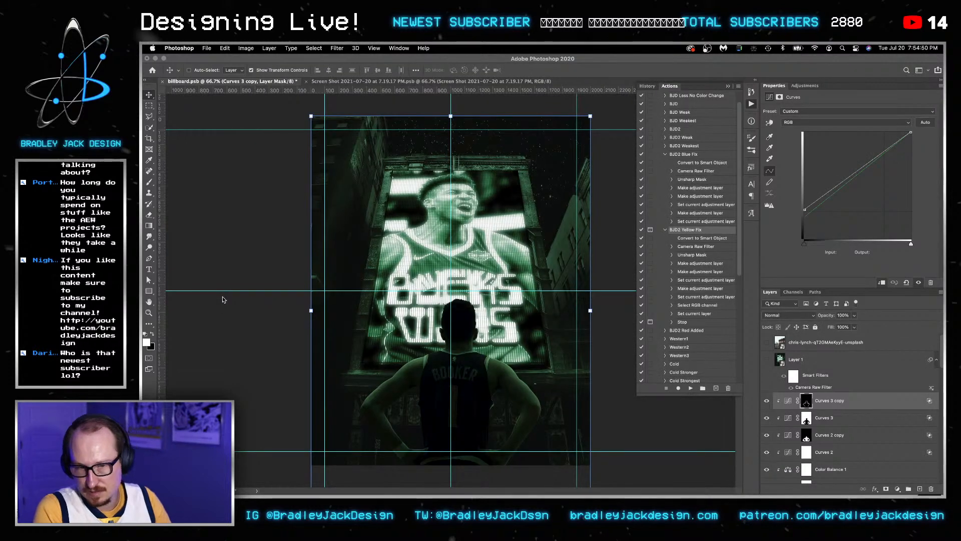
Move the Fog Overlay 178 layer directly beneath the player cutout and scale it to about 68% so it covers the canvas.
{"action": "scroll", "coordinate": [841, 397], "scroll_direction": "down", "scroll_amount": 1}
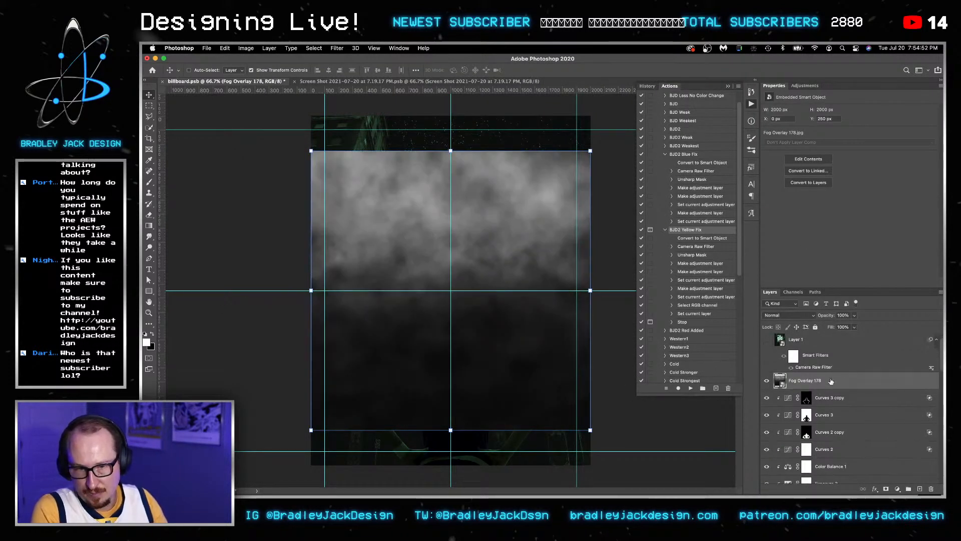
{"action": "mouse_move", "coordinate": [832, 381]}
{"action": "left_mouse_down"}
{"action": "mouse_move", "coordinate": [834, 475]}
{"action": "mouse_move", "coordinate": [836, 375]}
{"action": "left_mouse_up"}
{"action": "key", "text": "ctrl+t"}
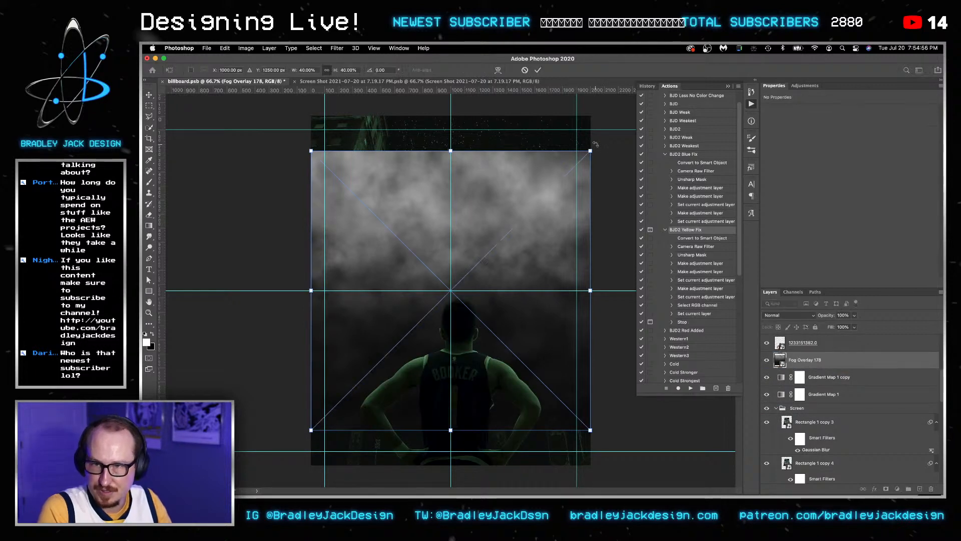
{"action": "left_click_drag", "start_coordinate": [591, 150], "coordinate": [690, 55]}
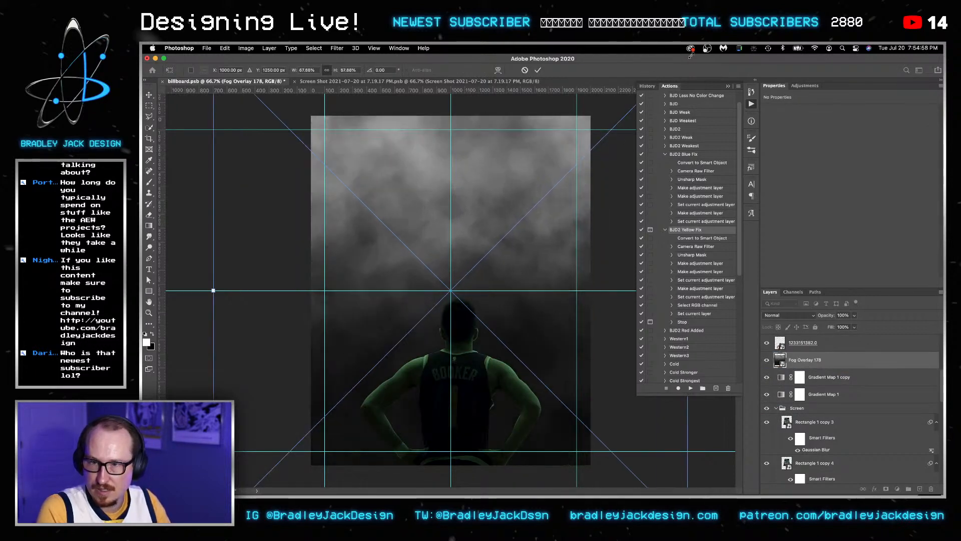
{"action": "key", "text": "Return"}
Set the Fog Overlay 178 layer to Screen blend mode at 20% opacity.
{"action": "key", "text": "shift+alt+s"}
{"action": "key", "text": "2"}
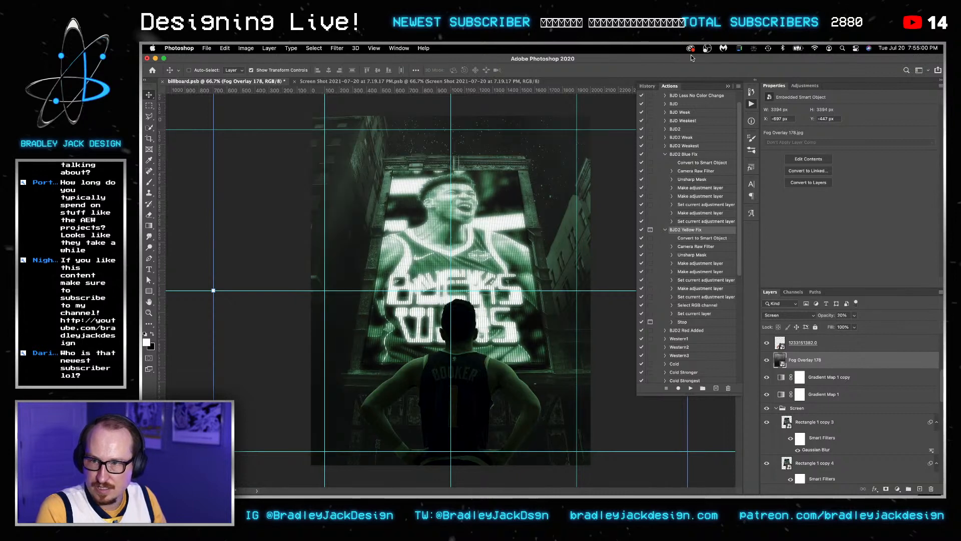
{"action": "double_click", "coordinate": [844, 361]}
{"action": "key", "text": "Escape"}
Add a Curves adjustment clipped to the fog, pulling its shadows down and lifting the upper tones slightly.
{"action": "left_click", "coordinate": [805, 85]}
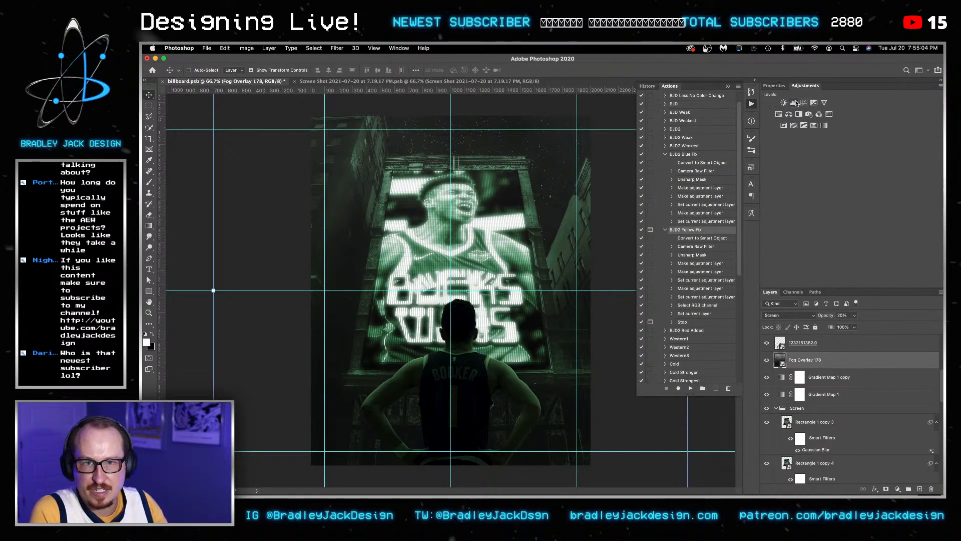
{"action": "left_click", "coordinate": [804, 102]}
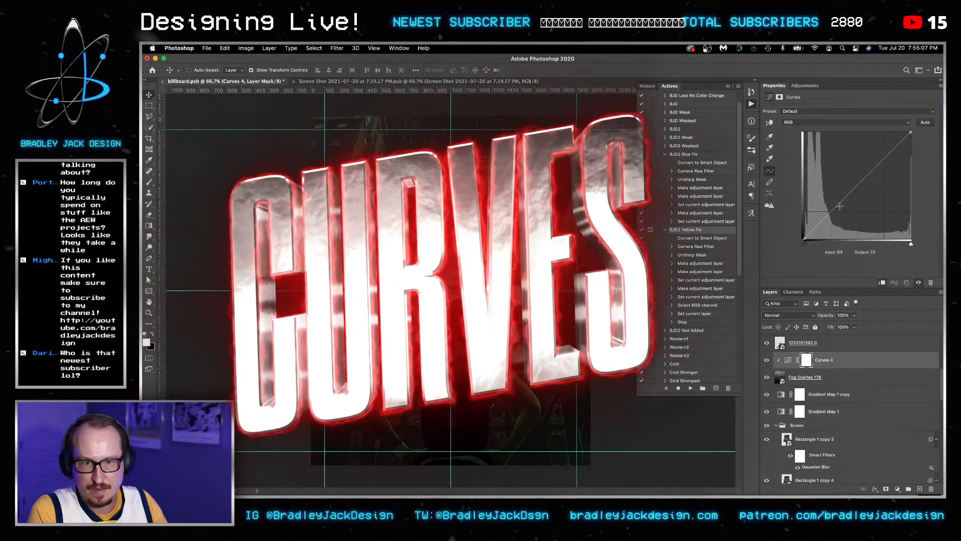
{"action": "left_click_drag", "start_coordinate": [843, 199], "coordinate": [848, 217]}
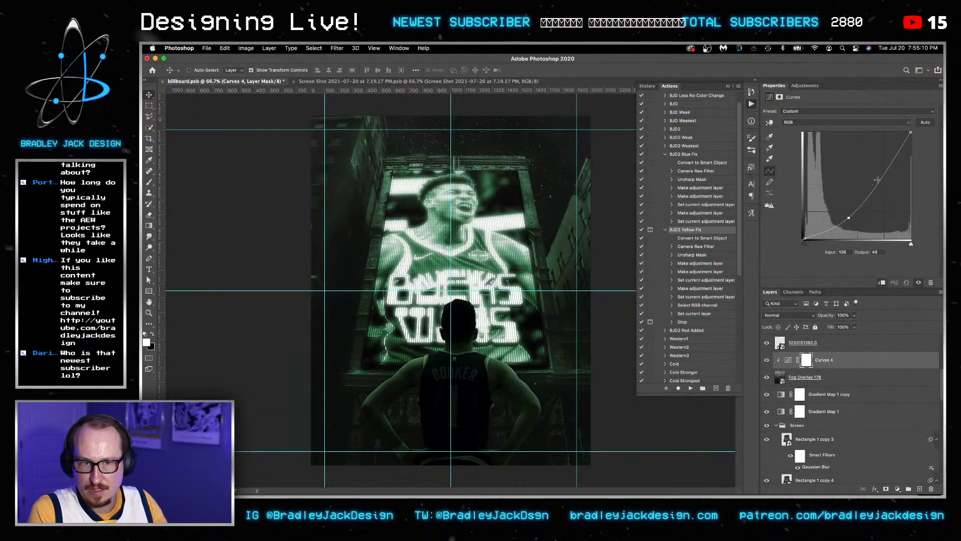
{"action": "left_click_drag", "start_coordinate": [878, 179], "coordinate": [879, 172]}
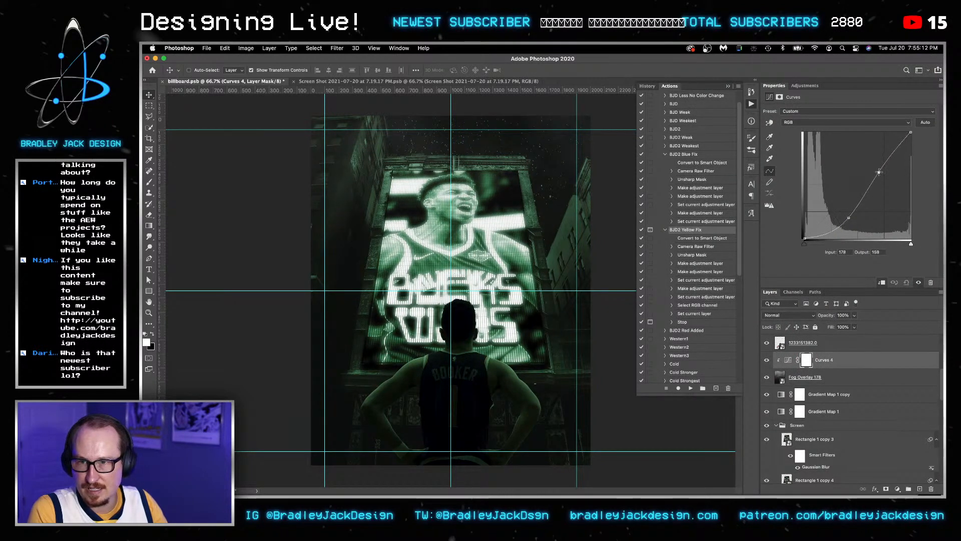
Raise the fog layer to 100% opacity and turn it upside down about its centre so the dense fog surrounds the player's lower body.
{"action": "left_click", "coordinate": [839, 379]}
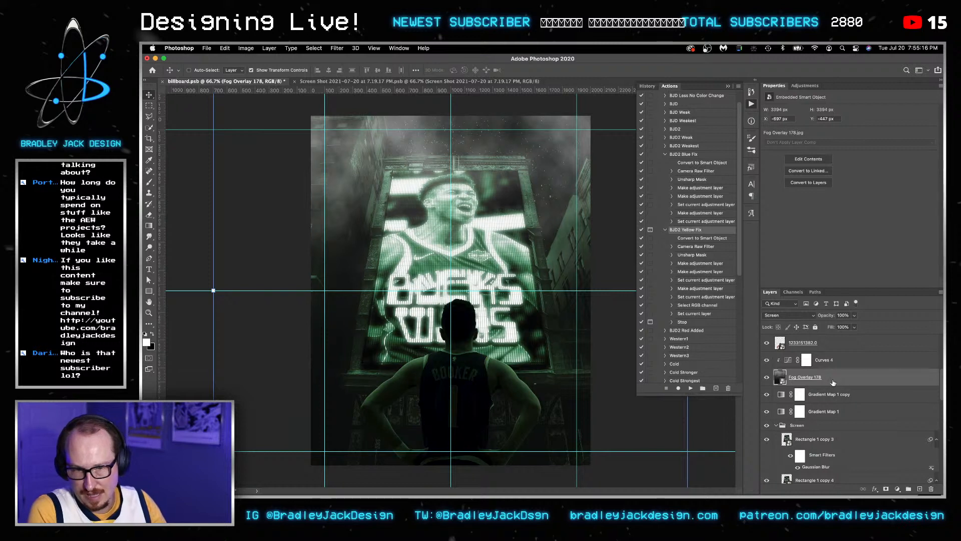
{"action": "key", "text": "super+t"}
{"action": "key", "text": "super+0"}
{"action": "left_click_drag", "start_coordinate": [606, 128], "coordinate": [293, 437]}
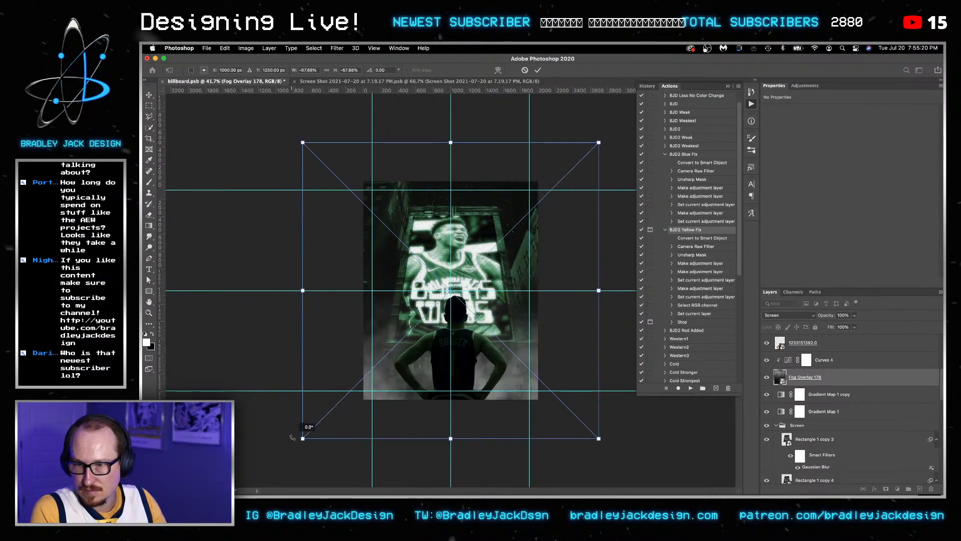
{"action": "key", "text": "Return"}
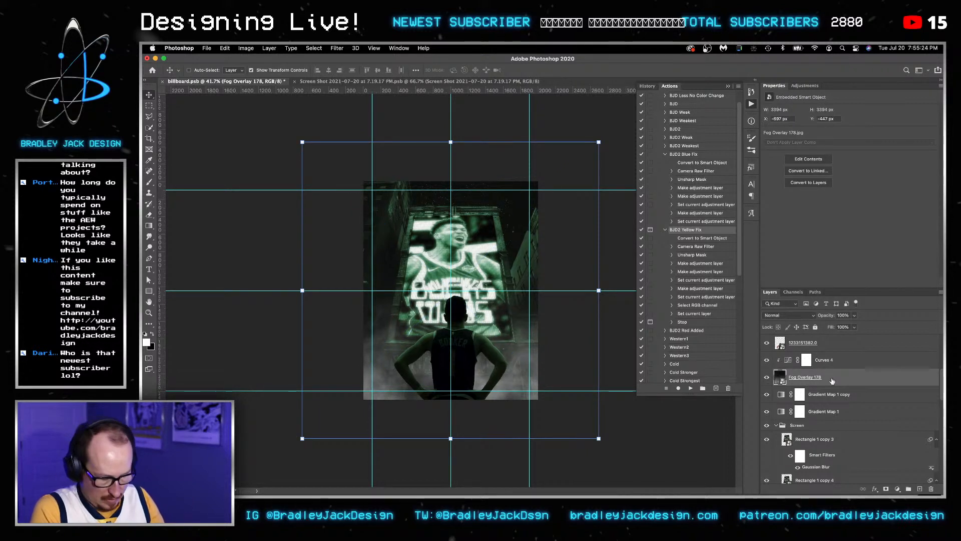
Replace the fog's Curves adjustment with a clipped Levels adjustment using midtones 0.41, white point 248 and a raised black point.
{"action": "left_click", "coordinate": [825, 366]}
{"action": "key", "text": "BackSpace"}
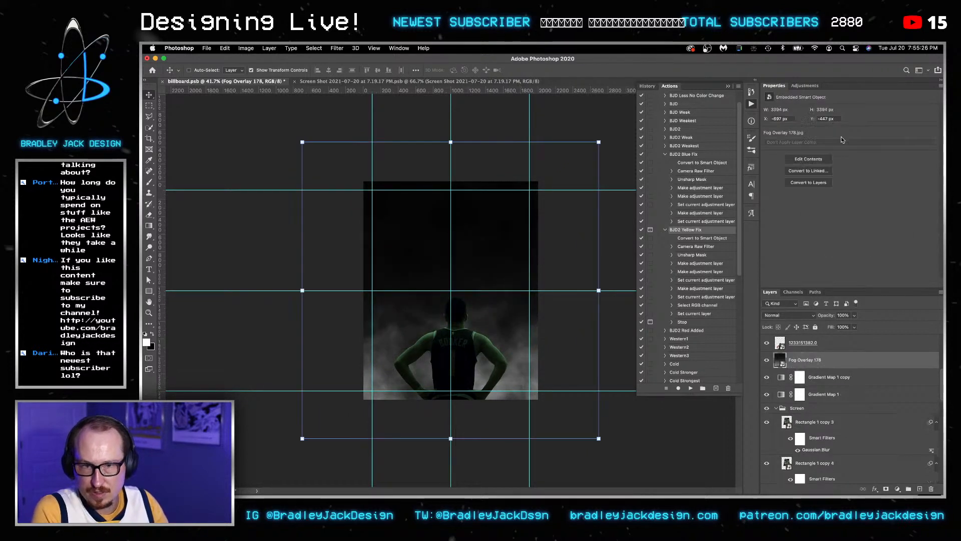
{"action": "left_click", "coordinate": [812, 86]}
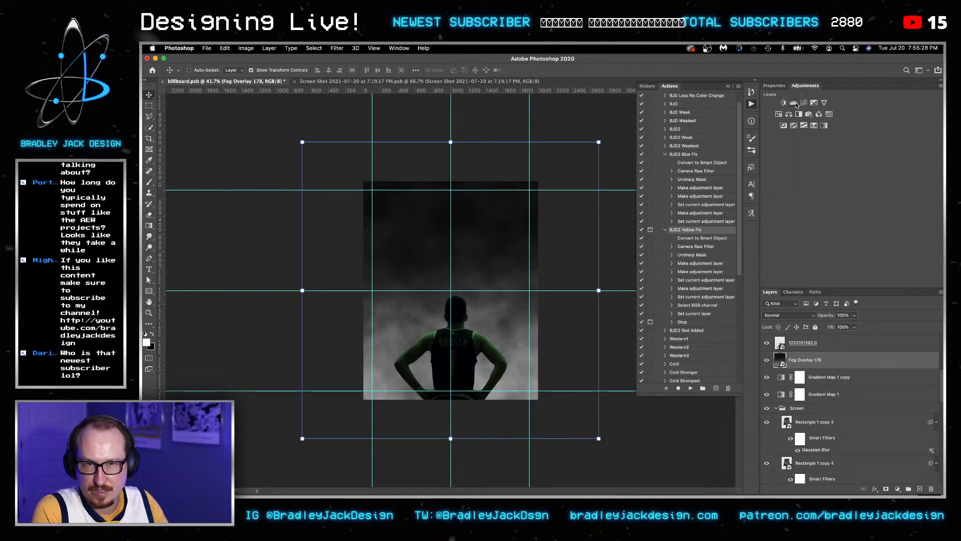
{"action": "left_click", "coordinate": [796, 104]}
{"action": "left_click", "coordinate": [804, 369], "text": "alt"}
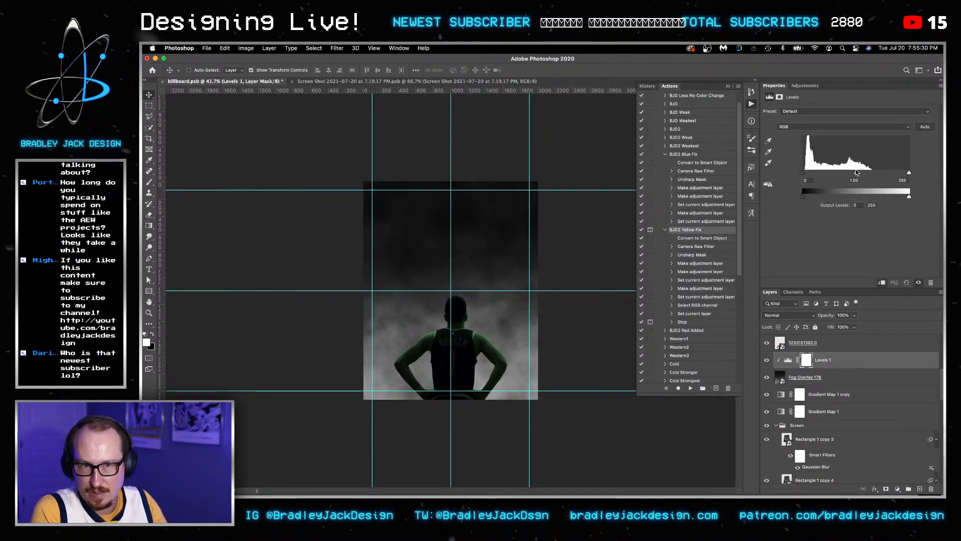
{"action": "left_click_drag", "start_coordinate": [851, 172], "coordinate": [906, 173]}
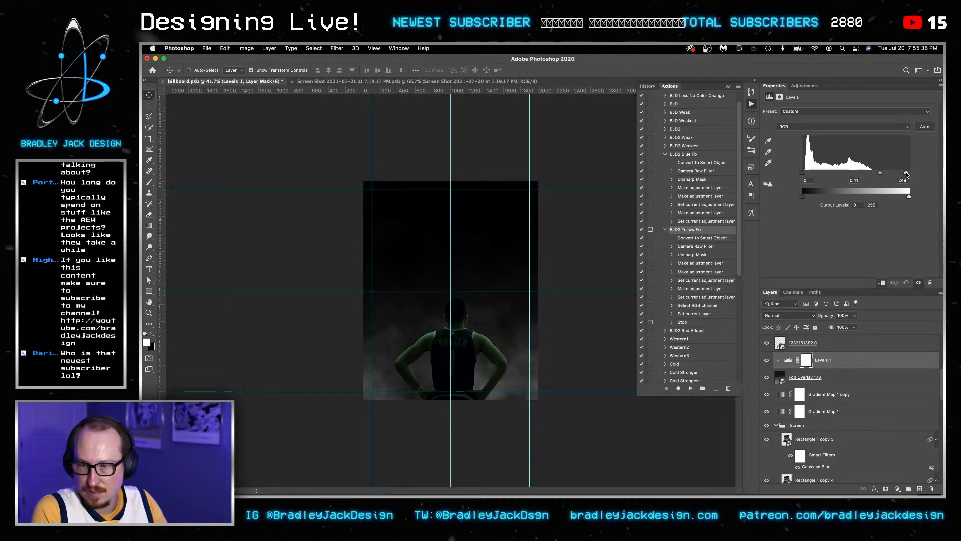
{"action": "left_click_drag", "start_coordinate": [804, 172], "coordinate": [813, 172]}
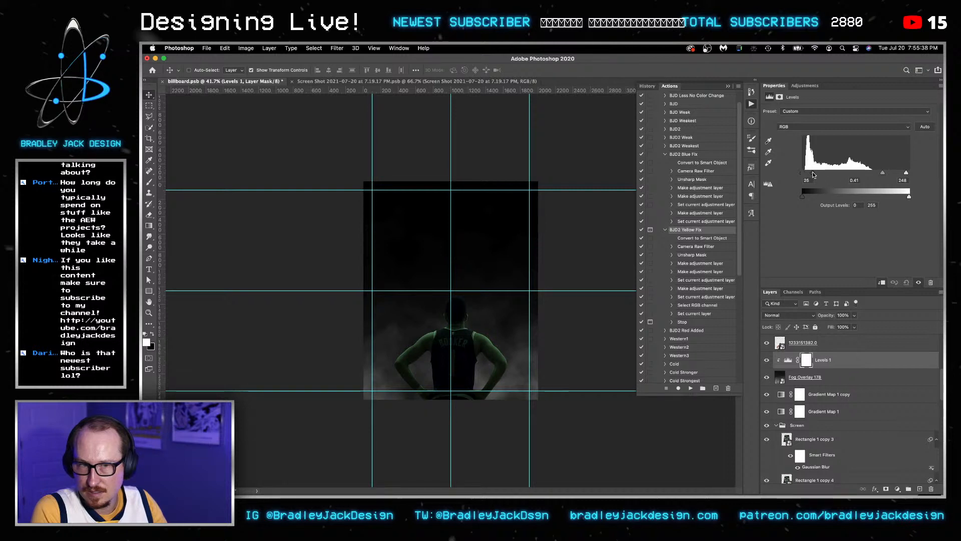
Set Fog Overlay 178 to Screen and move it together with Levels 1 beneath both gradient maps.
{"action": "left_click", "coordinate": [829, 376]}
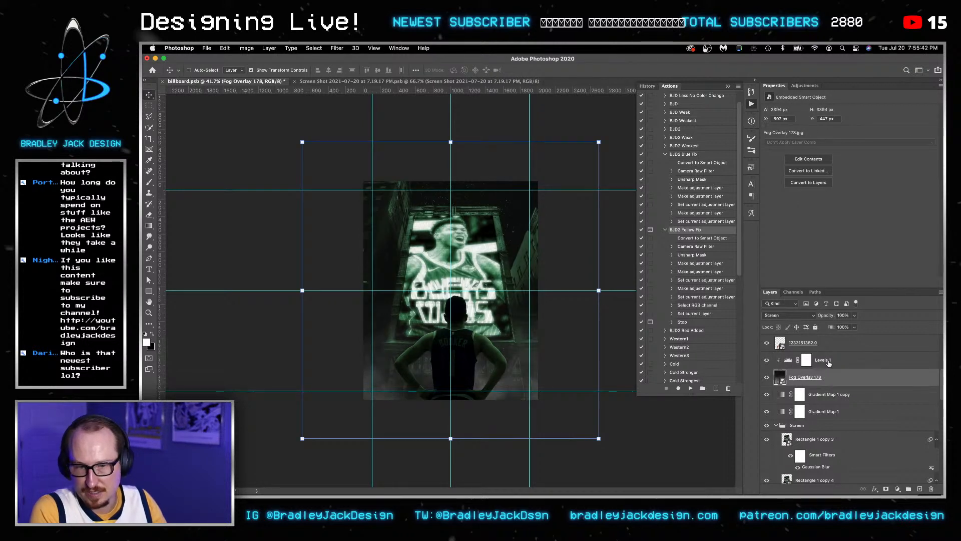
{"action": "left_click", "coordinate": [829, 361], "text": "shift"}
{"action": "key", "text": "super+bracketleft"}
{"action": "key", "text": "super+bracketleft"}
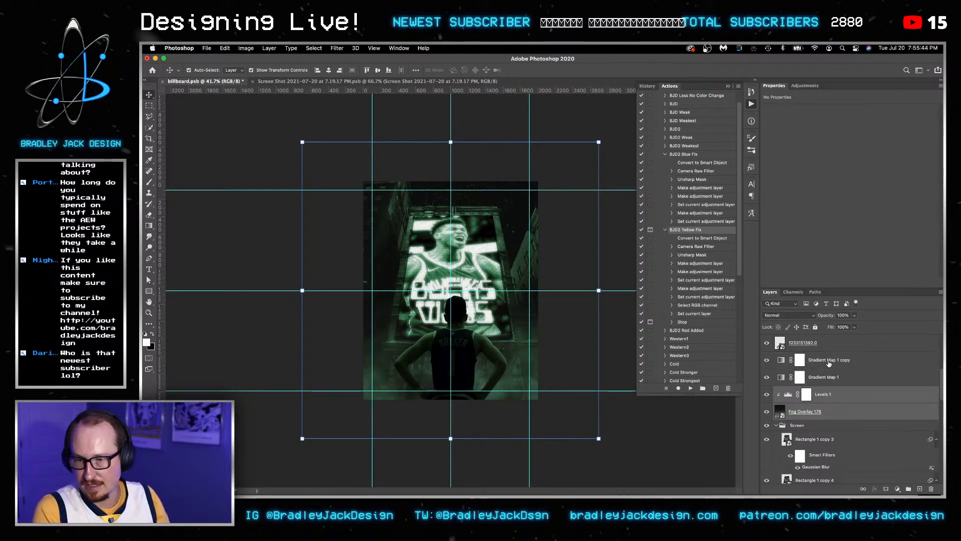
Set Fog Overlay 178 to 50% opacity and duplicate it together with its clipped Levels 1 adjustment.
{"action": "left_click", "coordinate": [840, 417]}
{"action": "key", "text": "5"}
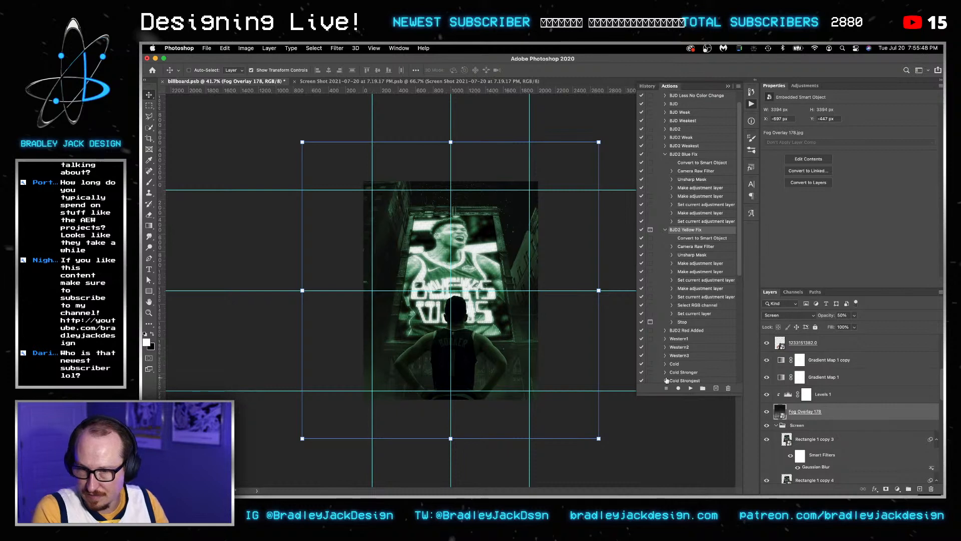
{"action": "left_click", "coordinate": [817, 396], "text": "shift"}
{"action": "key", "text": "super+j"}
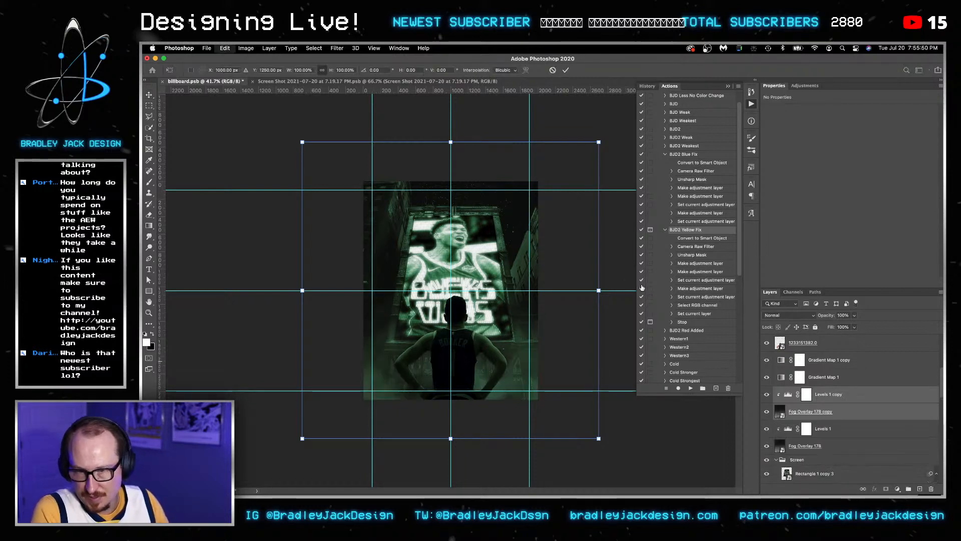
Rotate the duplicated fog and Levels pair by about -165° around its centre and save the document.
{"action": "key", "text": "super+t"}
{"action": "left_click_drag", "start_coordinate": [611, 144], "coordinate": [258, 391]}
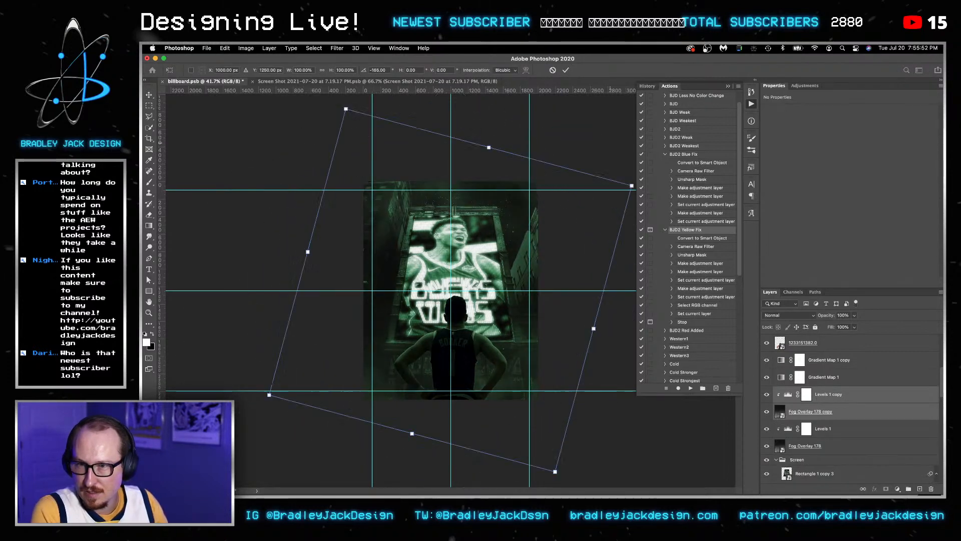
{"action": "key", "text": "Return"}
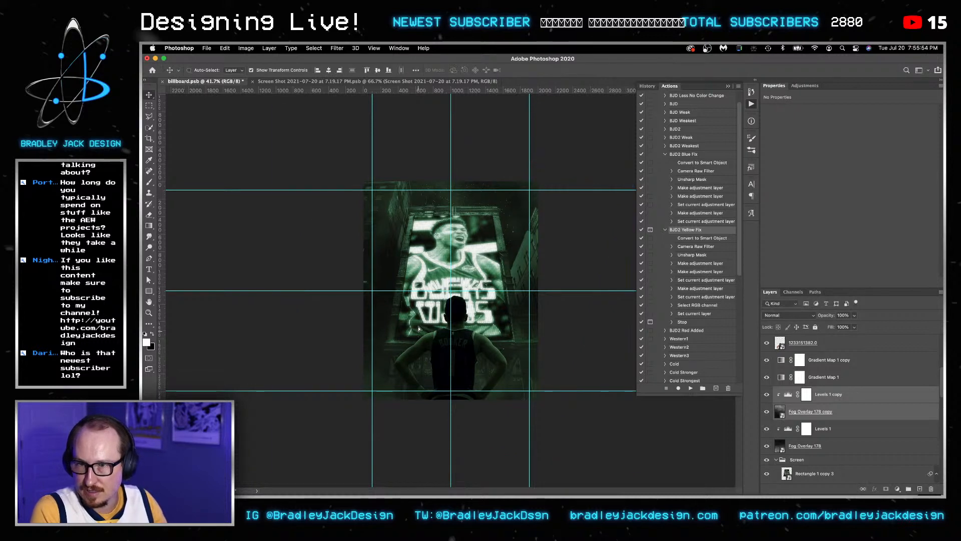
{"action": "key", "text": "super+s"}
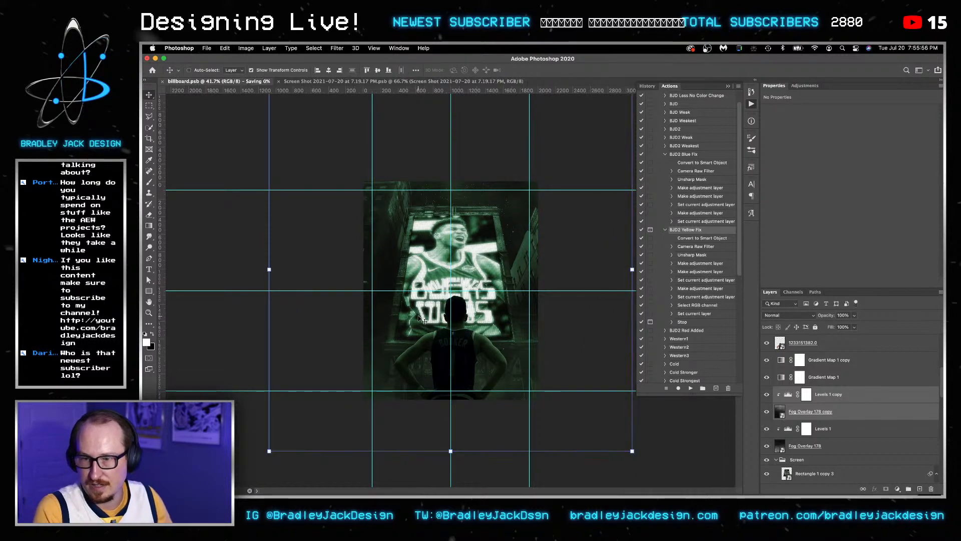
Make Curves 3 copy the active layer and open the Lens Dirts folder within the stock images in Adobe Bridge.
{"action": "scroll", "coordinate": [838, 393], "scroll_direction": "up", "scroll_amount": 5}
{"action": "left_click", "coordinate": [832, 400]}
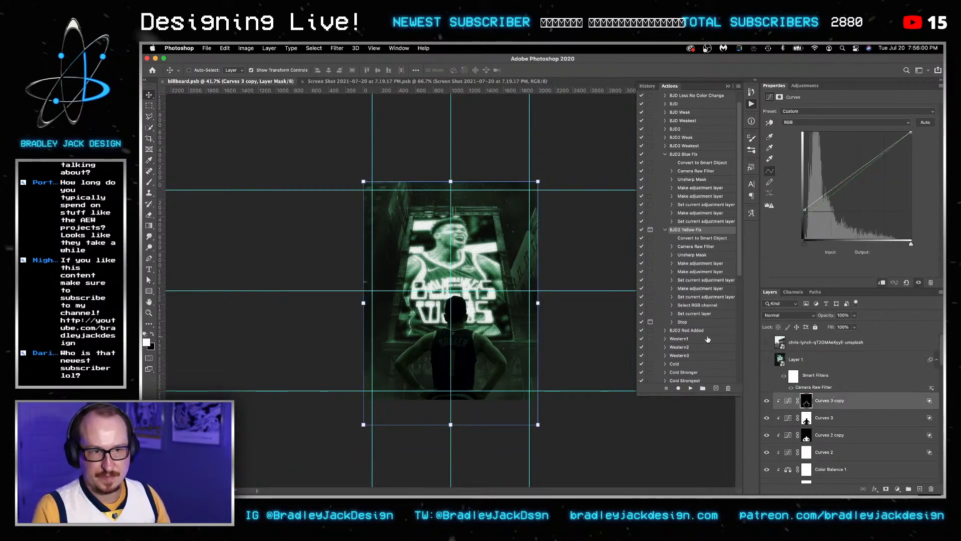
{"action": "key", "text": "super+0"}
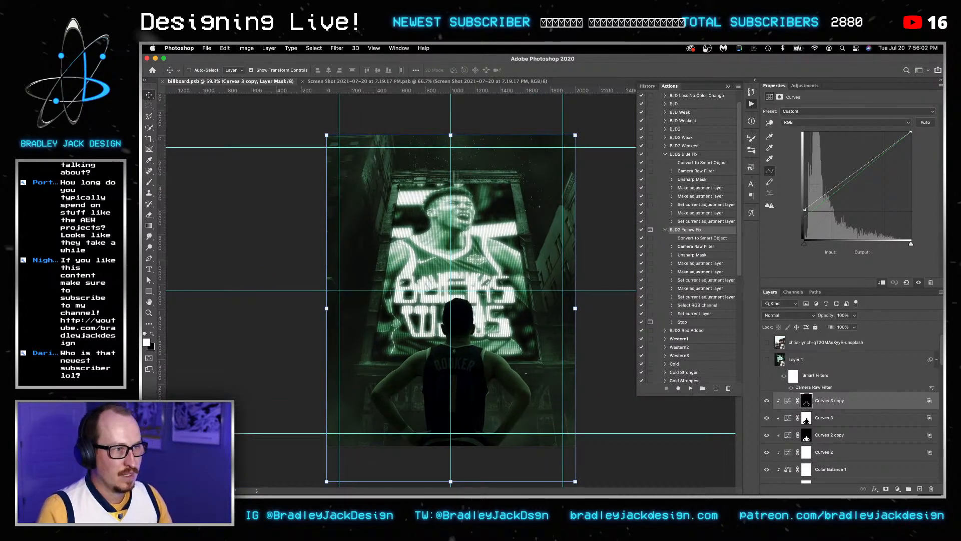
{"action": "mouse_move", "coordinate": [523, 494]}
{"action": "left_click", "coordinate": [337, 470]}
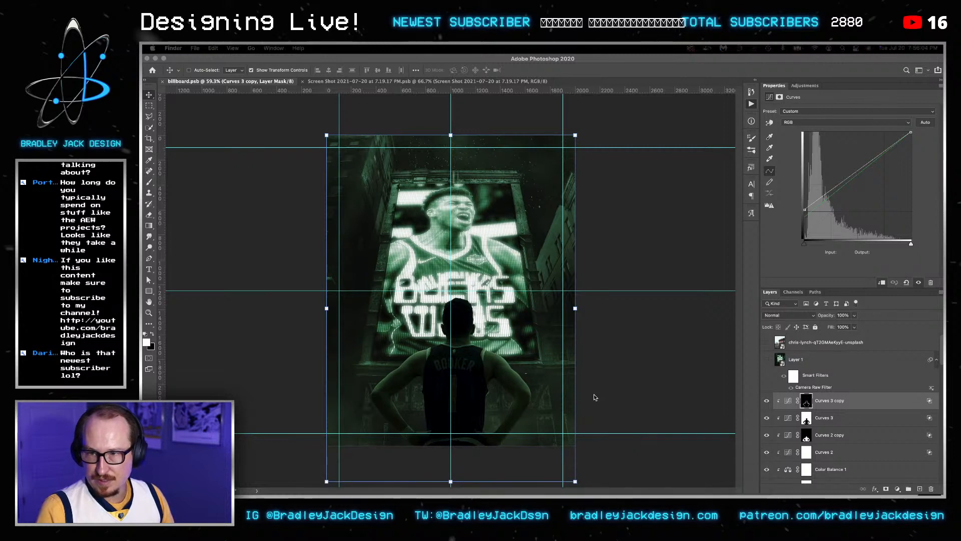
{"action": "mouse_move", "coordinate": [651, 536]}
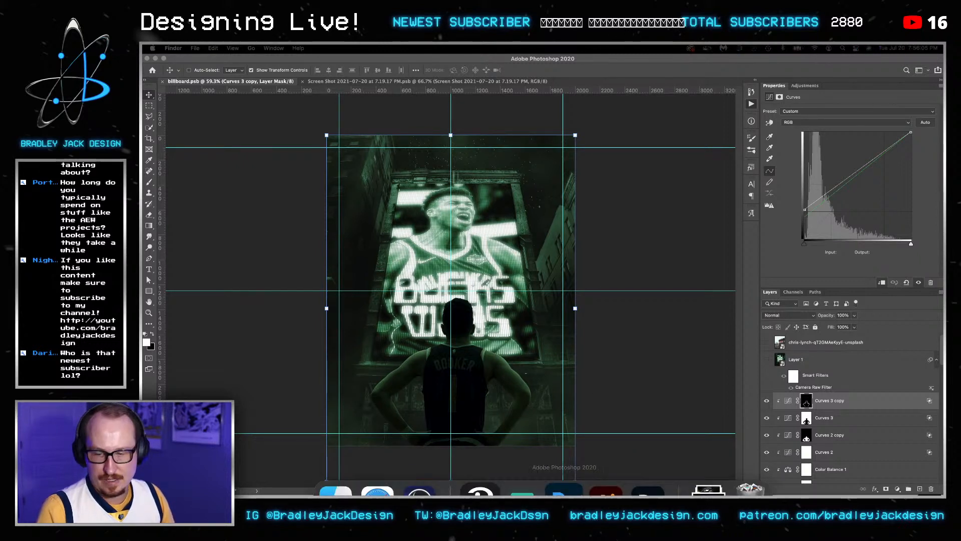
{"action": "left_click", "coordinate": [651, 468]}
{"action": "left_click", "coordinate": [530, 247]}
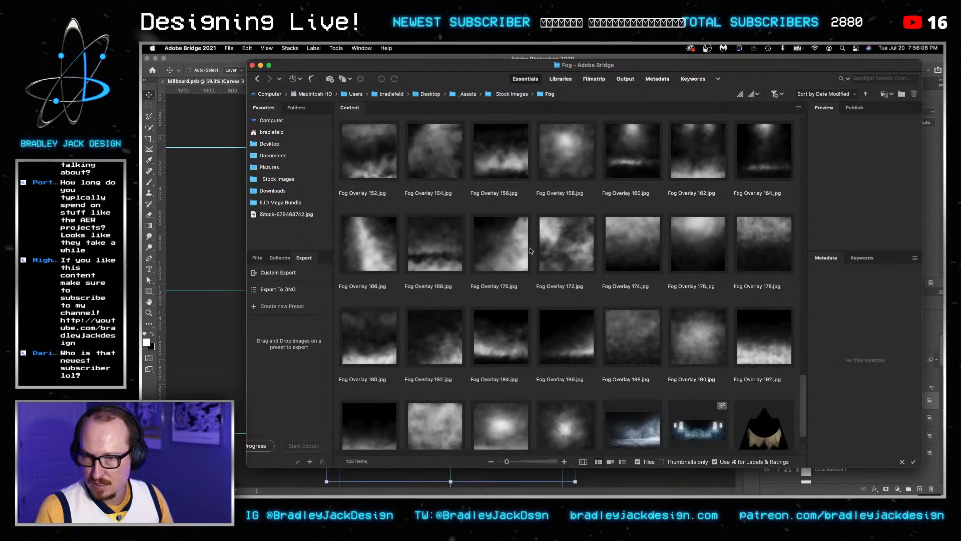
{"action": "left_click", "coordinate": [279, 179]}
{"action": "type", "text": "len"}
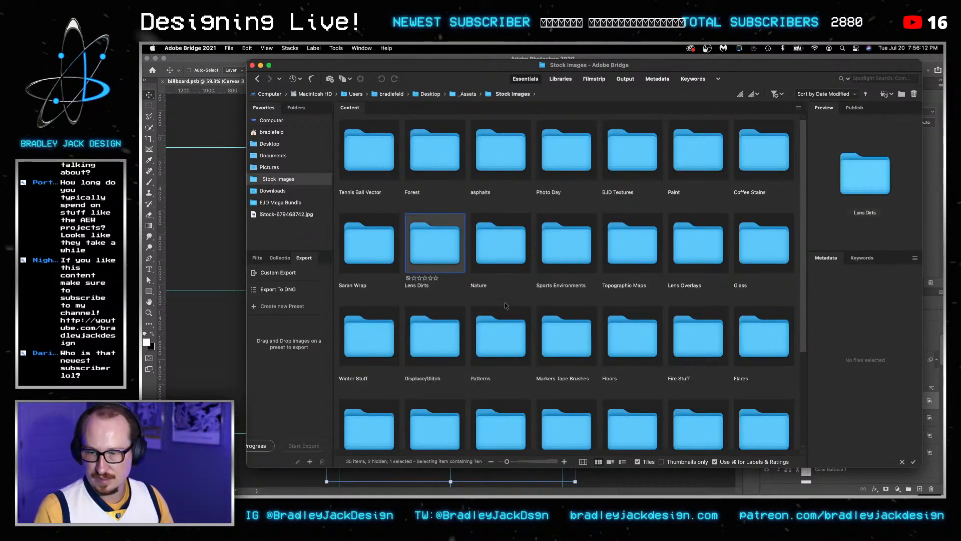
{"action": "double_click", "coordinate": [433, 251]}
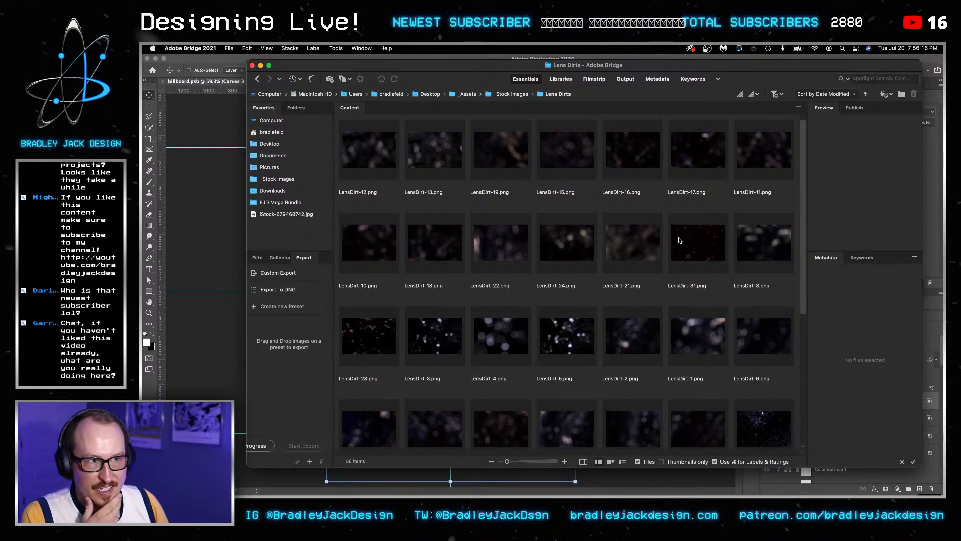
Place LensDirt-20.png from Bridge into the billboard document in Photoshop, directly above Curves 3 copy.
{"action": "scroll", "coordinate": [652, 248], "scroll_direction": "down", "scroll_amount": 4}
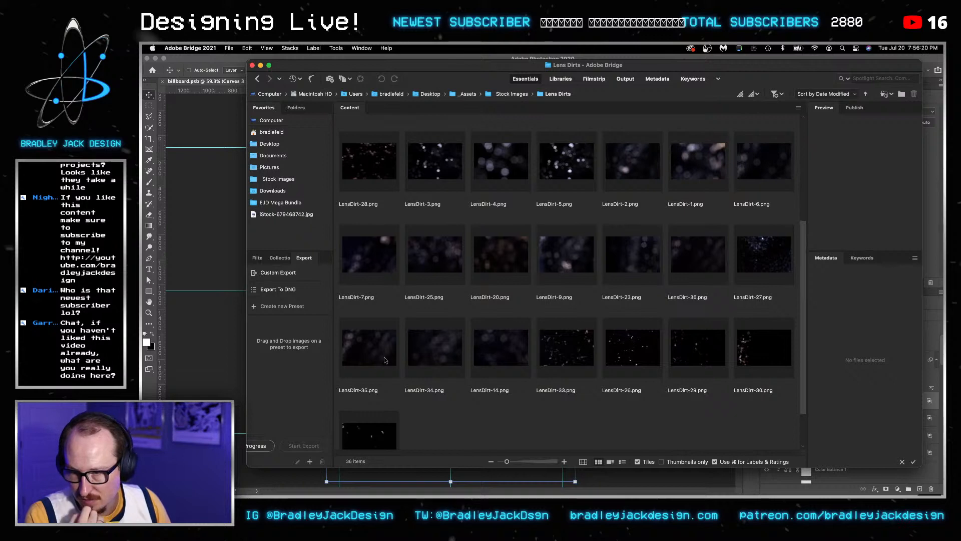
{"action": "left_click_drag", "start_coordinate": [532, 264], "coordinate": [203, 263]}
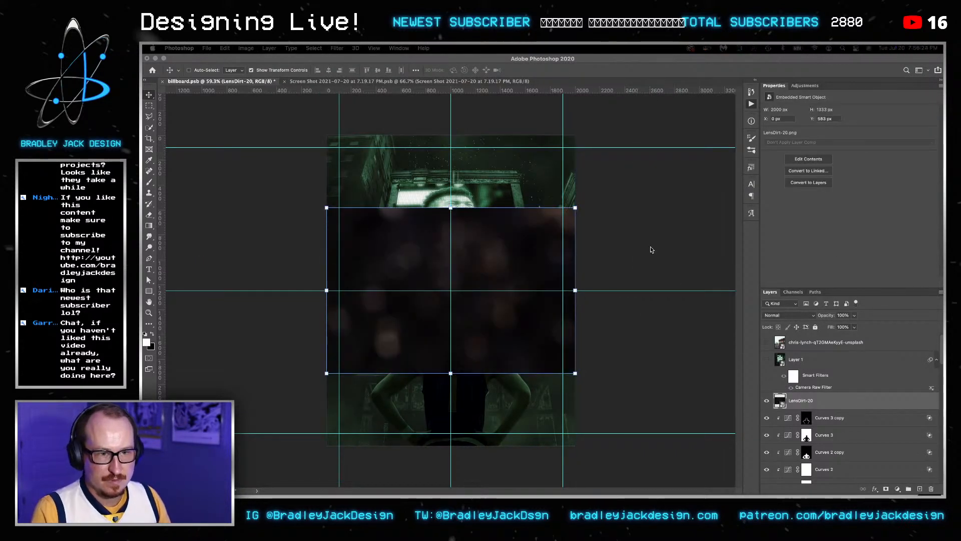
{"action": "left_click", "coordinate": [632, 230]}
Rotate LensDirt-20 a quarter turn, enlarge it to about 2097 × 3146 px to cover the canvas, and set it to Screen.
{"action": "key", "text": "ctrl+t"}
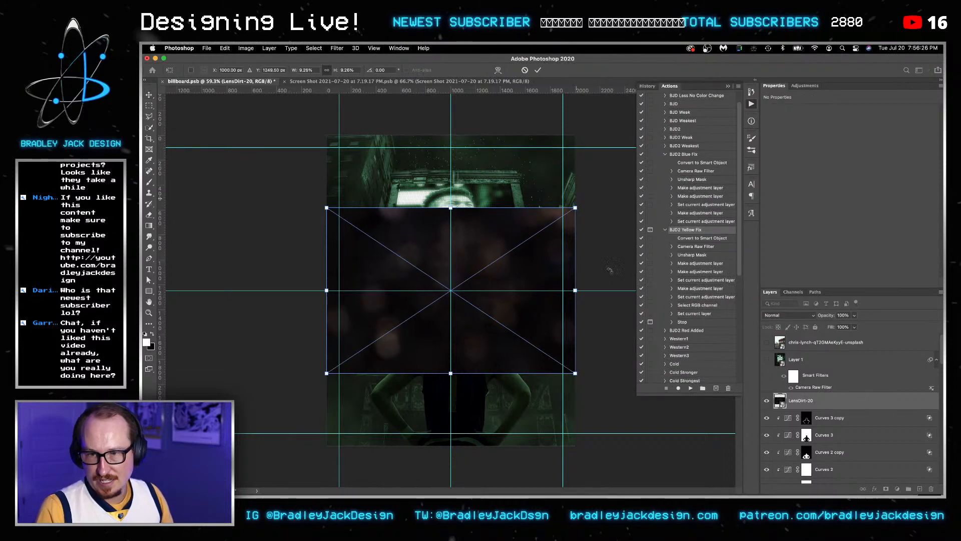
{"action": "left_click_drag", "start_coordinate": [610, 270], "coordinate": [554, 457]}
{"action": "left_click_drag", "start_coordinate": [533, 415], "coordinate": [612, 462]}
{"action": "key", "text": "Return"}
{"action": "key", "text": "alt+shift+s"}
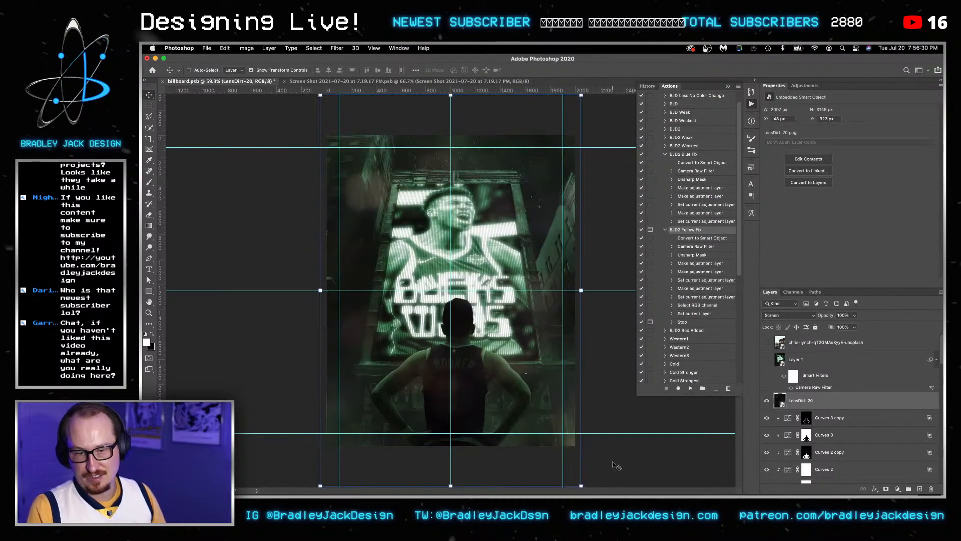
Add a Levels adjustment clipped to LensDirt-20 with a black point of 29 and save the document.
{"action": "left_click", "coordinate": [805, 85]}
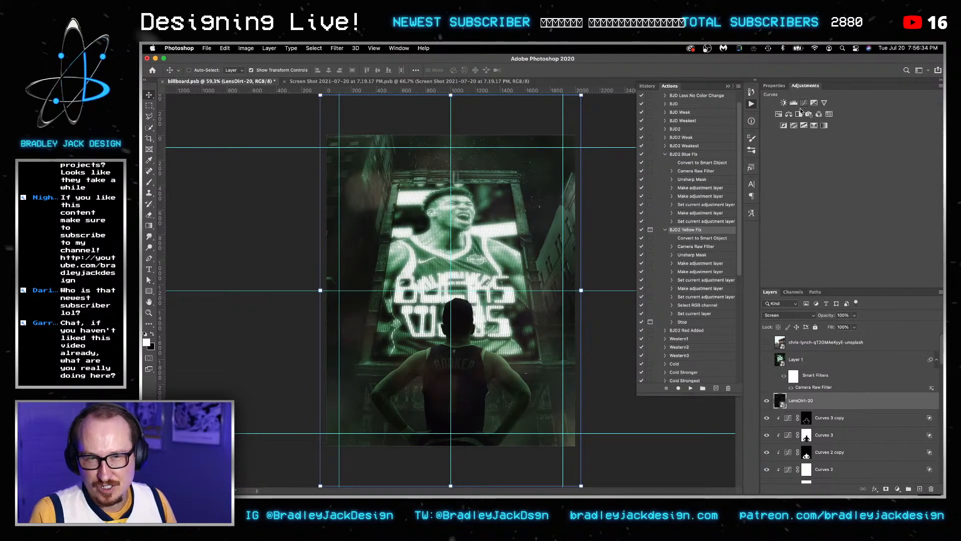
{"action": "left_click", "coordinate": [793, 102]}
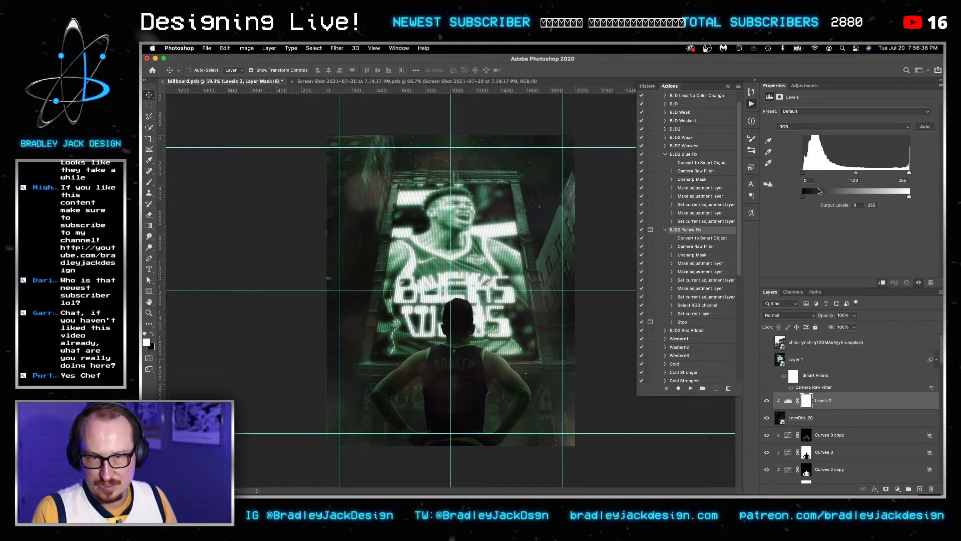
{"action": "left_click_drag", "start_coordinate": [807, 173], "coordinate": [814, 174]}
{"action": "key", "text": "super+s"}
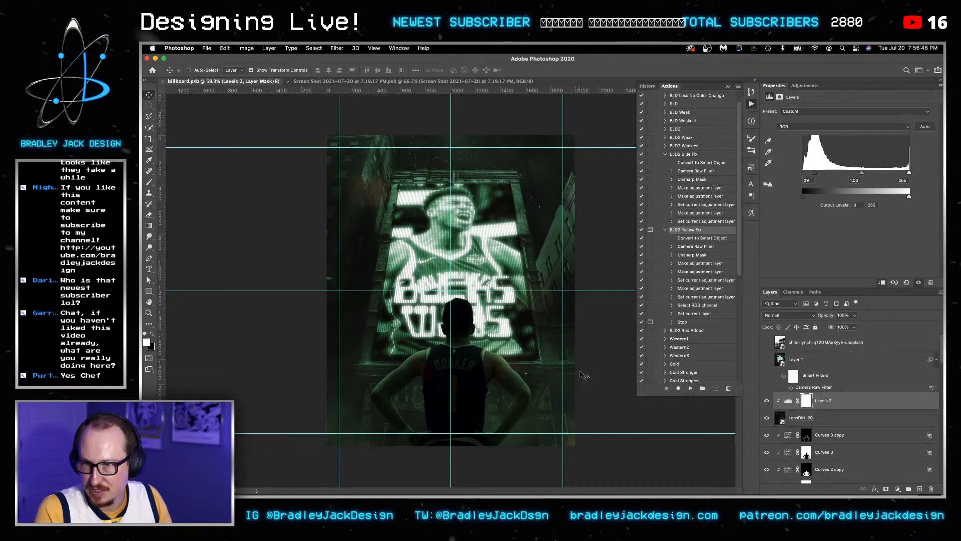
Move Gradient Map 1 copy above Levels 2, clip it to LensDirt-20 at 100% opacity, and save the document.
{"action": "left_click", "coordinate": [827, 419]}
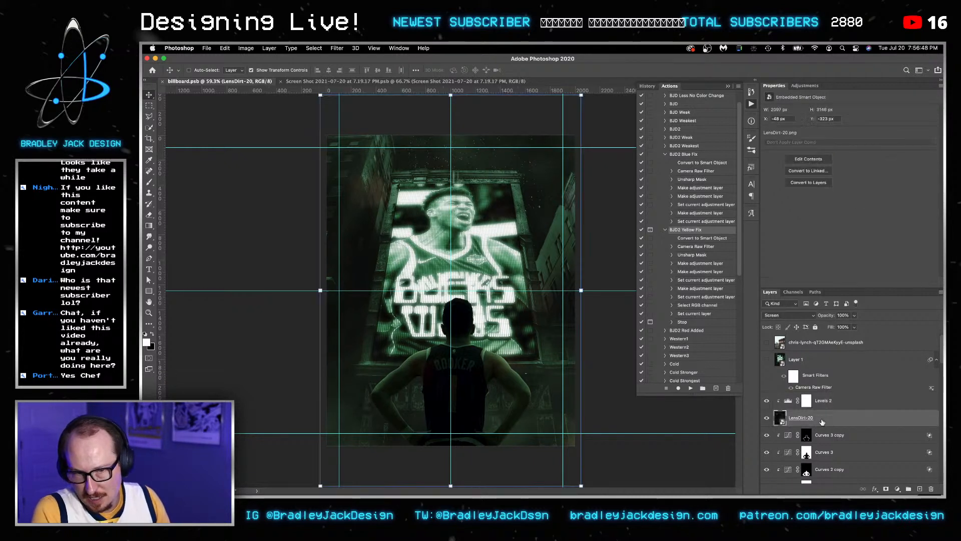
{"action": "scroll", "coordinate": [828, 441], "scroll_direction": "down", "scroll_amount": 4}
{"action": "scroll", "coordinate": [828, 451], "scroll_direction": "down", "scroll_amount": 1}
{"action": "left_click", "coordinate": [831, 456]}
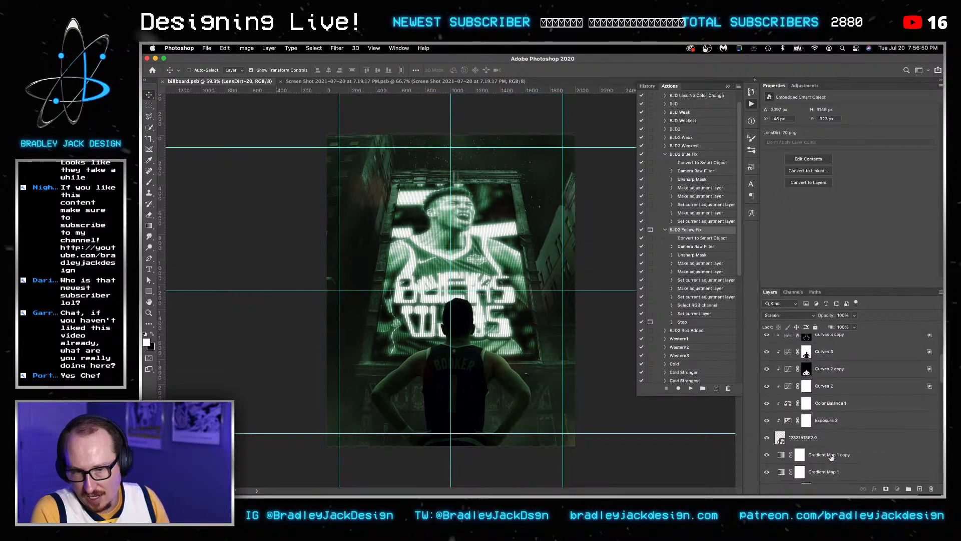
{"action": "scroll", "coordinate": [832, 457], "scroll_direction": "up", "scroll_amount": 1}
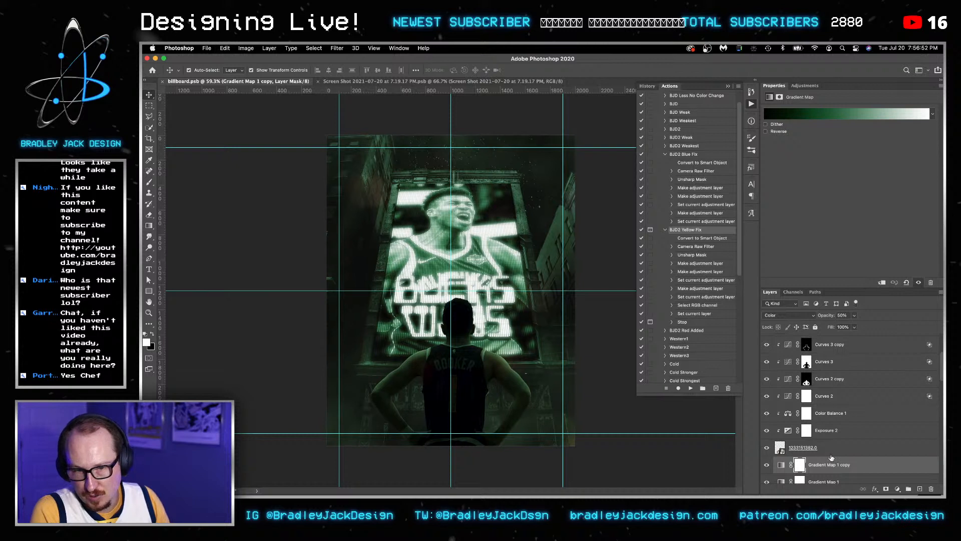
{"action": "left_click_drag", "start_coordinate": [832, 457], "coordinate": [829, 367]}
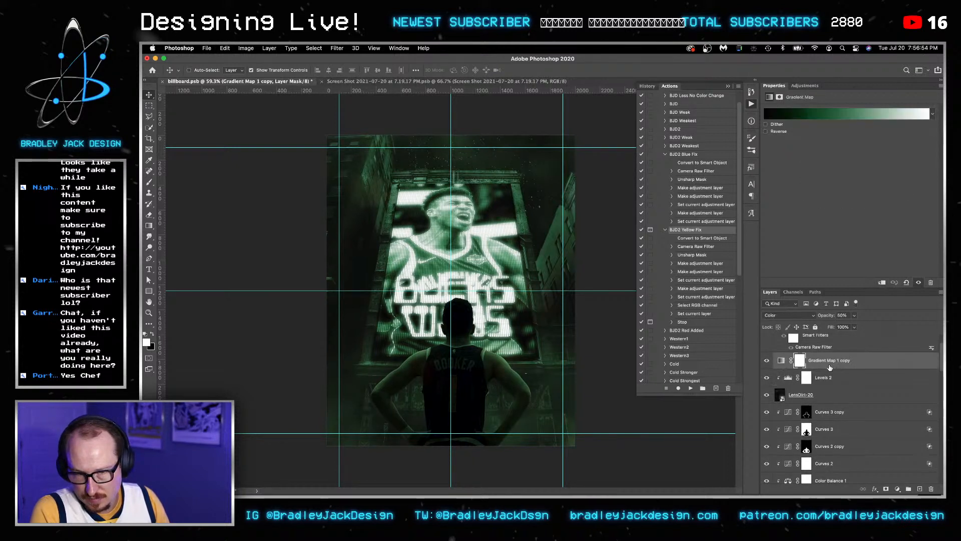
{"action": "left_click", "coordinate": [827, 368], "text": "alt"}
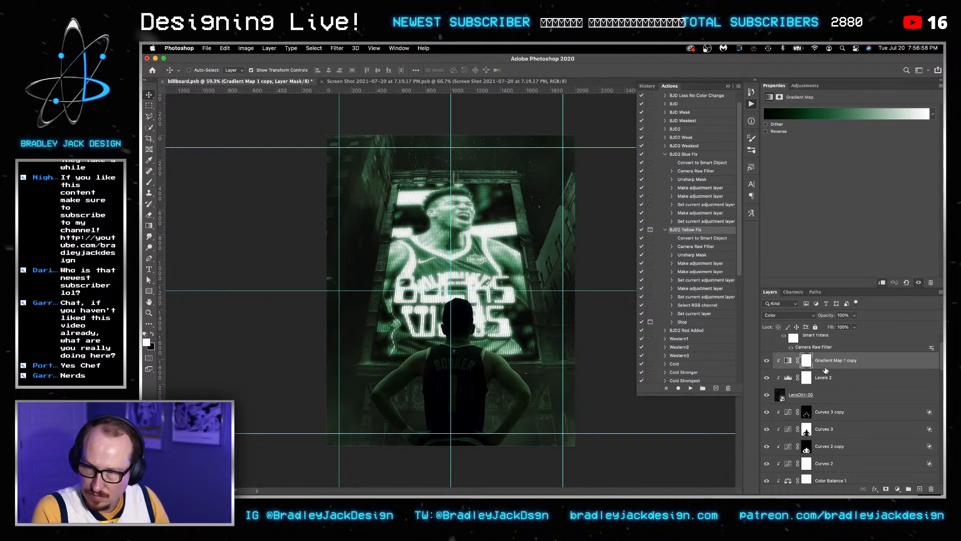
{"action": "key", "text": "cmd+s"}
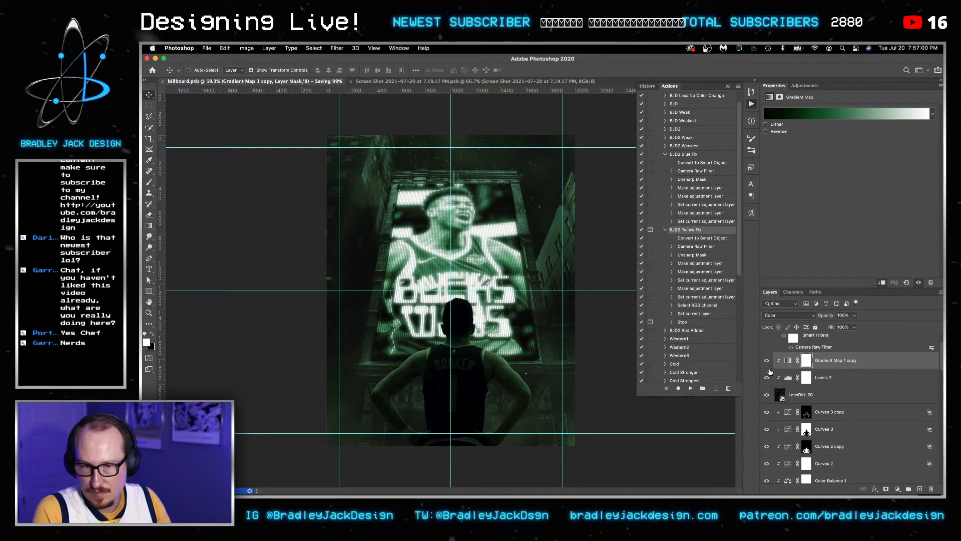
Open the colour of the green middle stop in the Gradient Map 1 copy gradient.
{"action": "left_click", "coordinate": [825, 113]}
{"action": "left_click", "coordinate": [721, 323]}
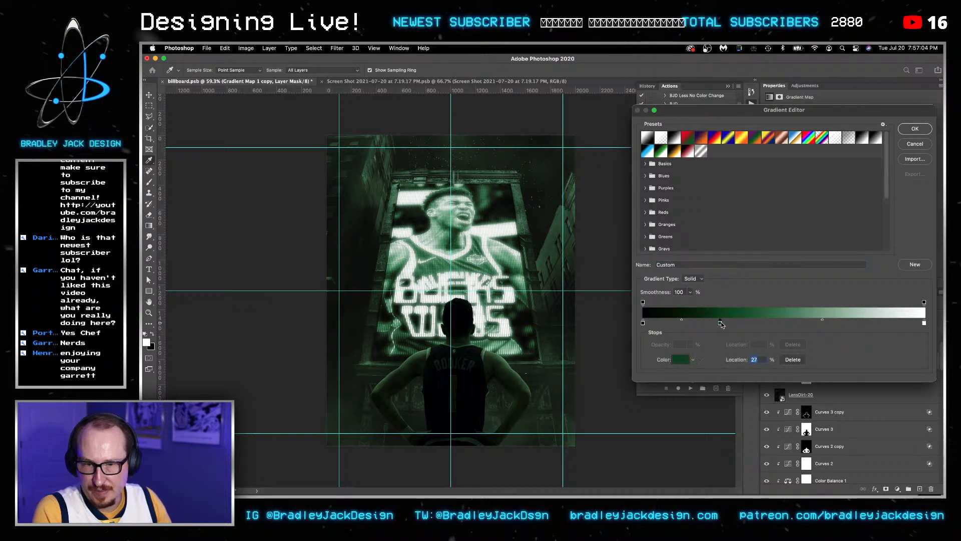
{"action": "left_click", "coordinate": [676, 362]}
Try teal and blue hues for the gradient's middle stop.
{"action": "left_click_drag", "start_coordinate": [753, 304], "coordinate": [756, 298]}
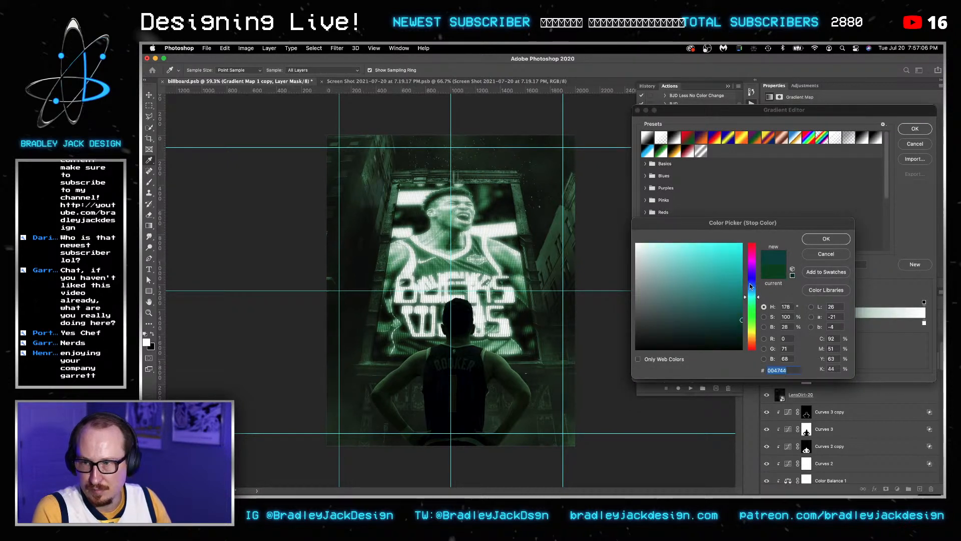
{"action": "left_click", "coordinate": [749, 283]}
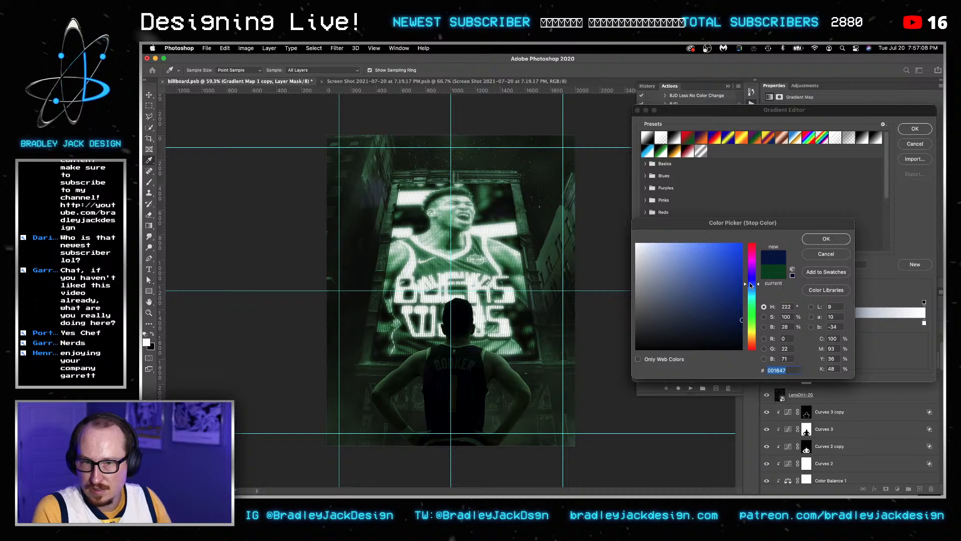
{"action": "left_click_drag", "start_coordinate": [754, 268], "coordinate": [756, 294]}
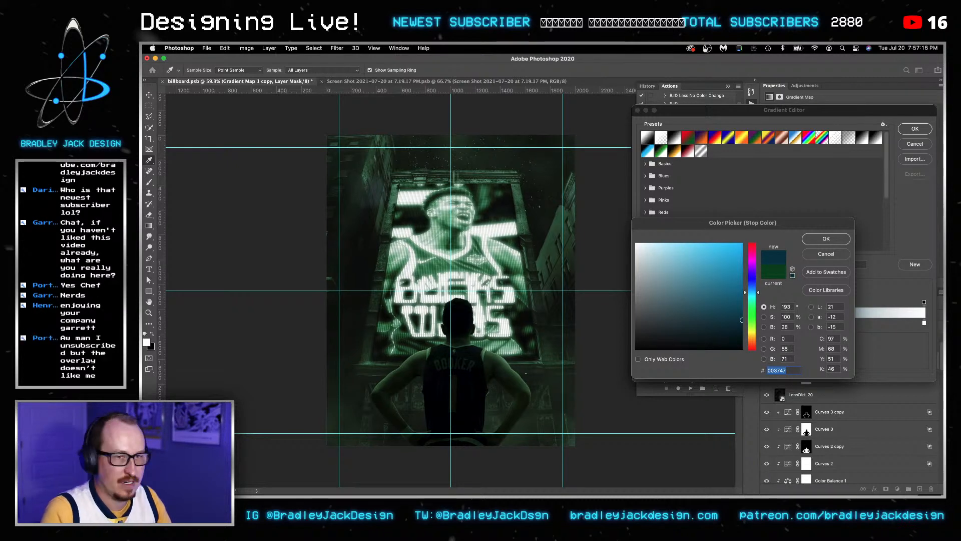
Copy the Great Lakes Blue hex 0077C0 from the team colour page in Safari into the middle stop and place that stop at 52%.
{"action": "key", "text": "super+Tab"}
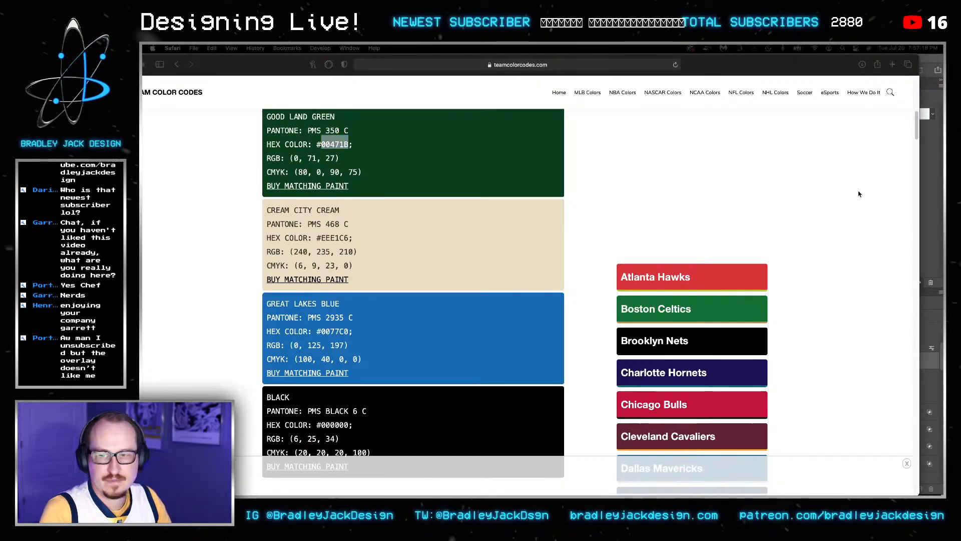
{"action": "left_click_drag", "start_coordinate": [322, 331], "coordinate": [337, 333]}
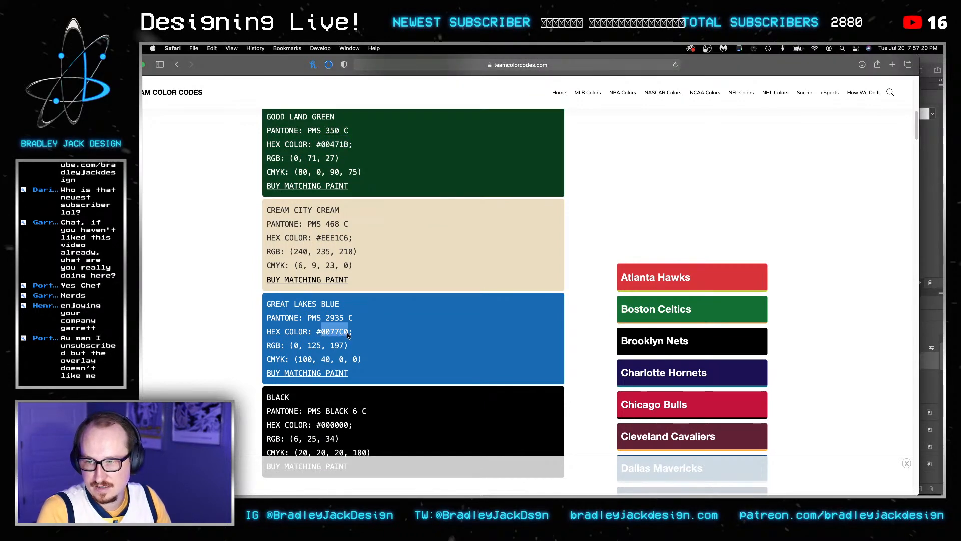
{"action": "key", "text": "super+c"}
{"action": "key", "text": "super+Tab"}
{"action": "key", "text": "super+v"}
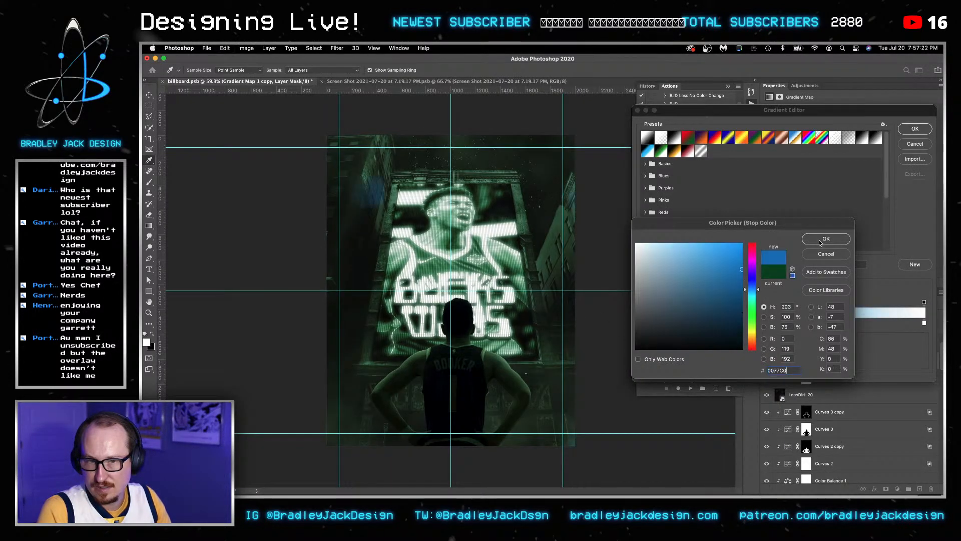
{"action": "left_click", "coordinate": [821, 240]}
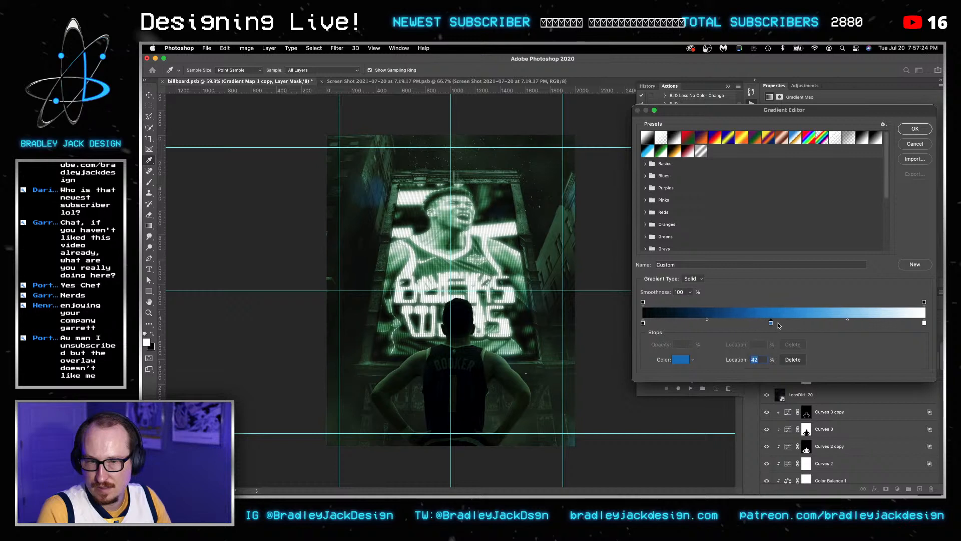
{"action": "left_click_drag", "start_coordinate": [771, 322], "coordinate": [791, 325]}
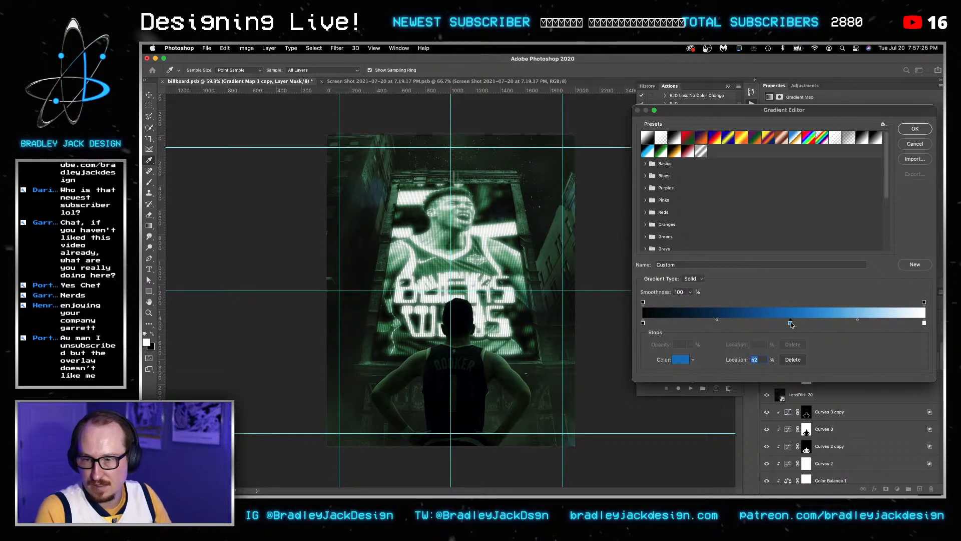
{"action": "key", "text": "Return"}
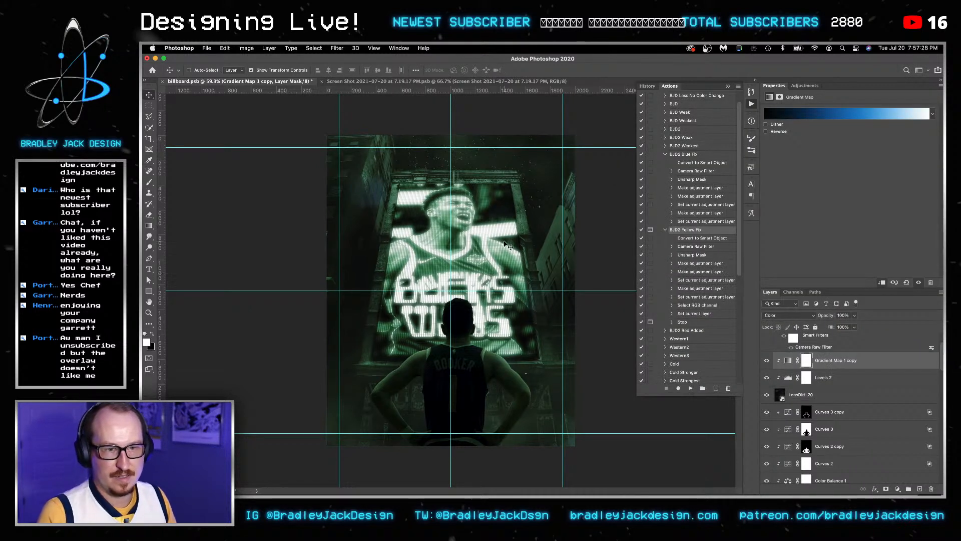
Save the billboard document with the blue lens dirt gradient.
{"action": "key", "text": "super+s"}
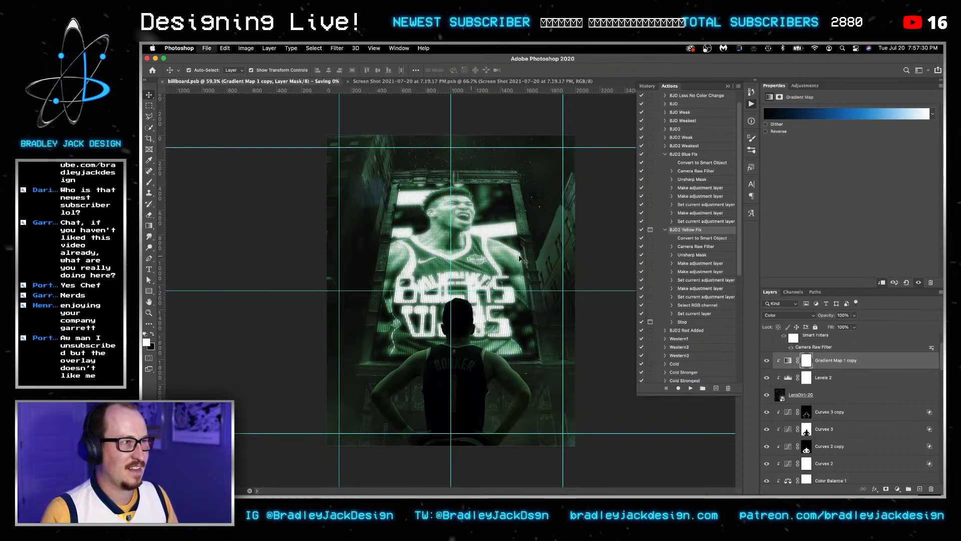
{"action": "key", "text": "super+Tab"}
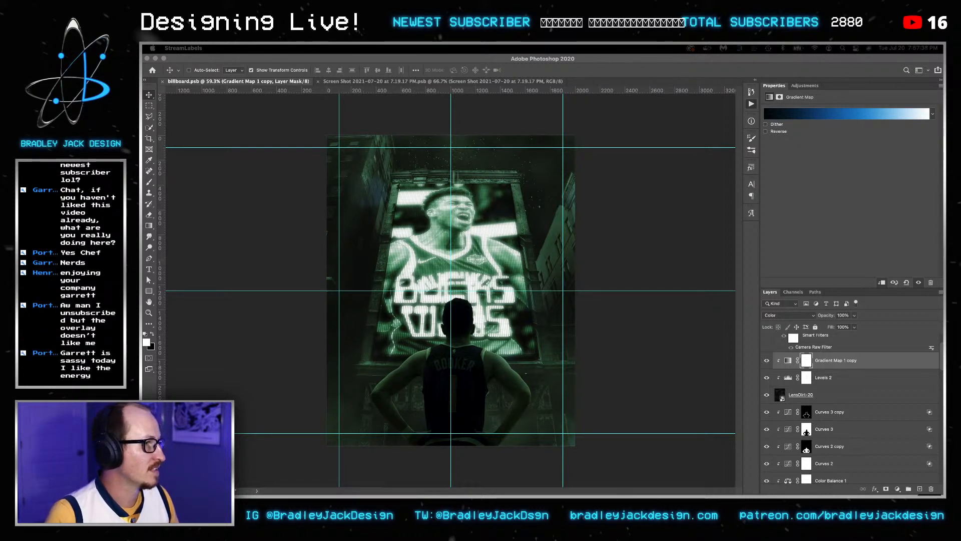
{"action": "key", "text": "super+Tab"}
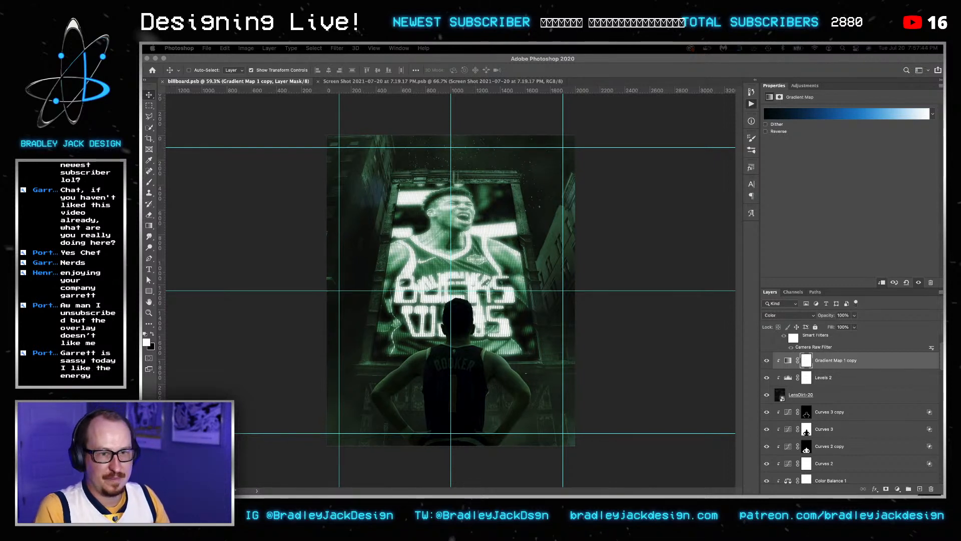
{"action": "left_click", "coordinate": [514, 303]}
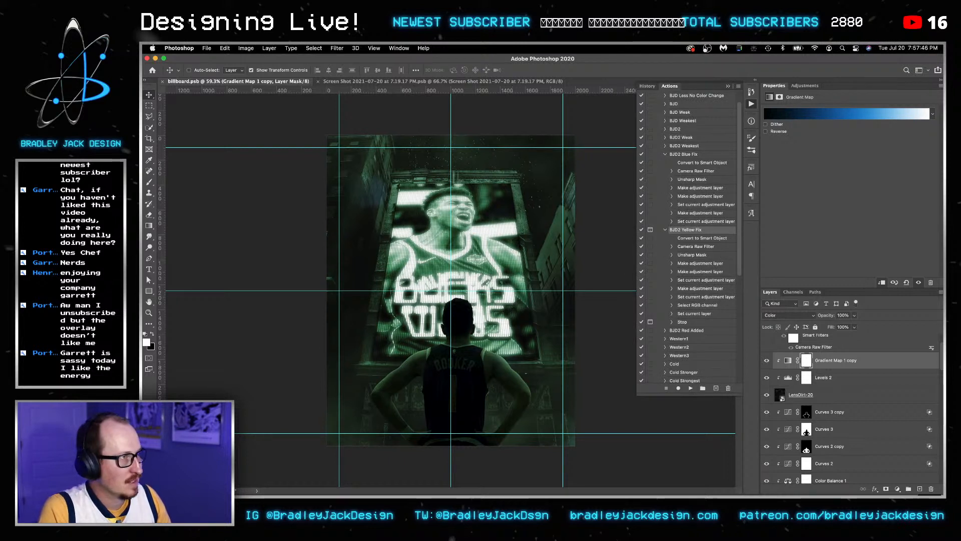
{"action": "key", "text": "super+Tab"}
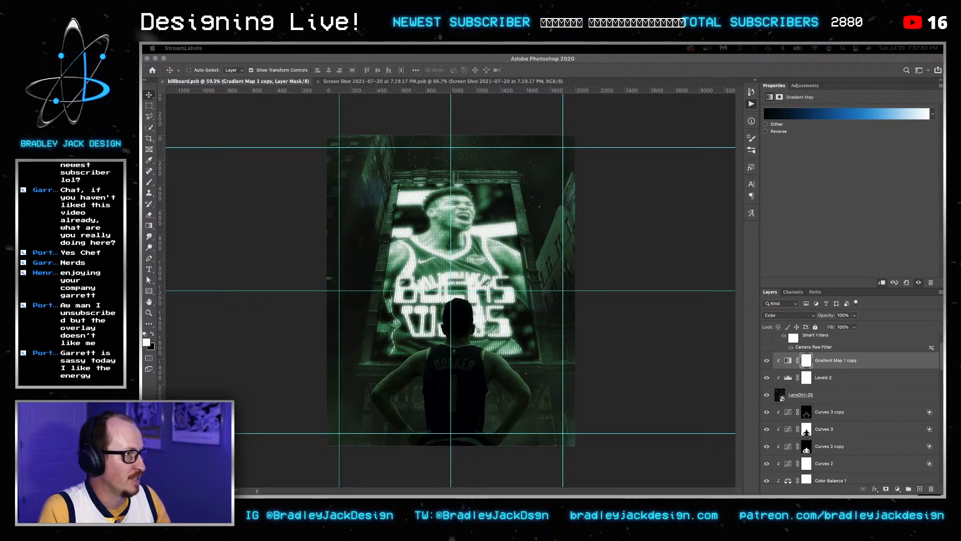
{"action": "left_click", "coordinate": [540, 391]}
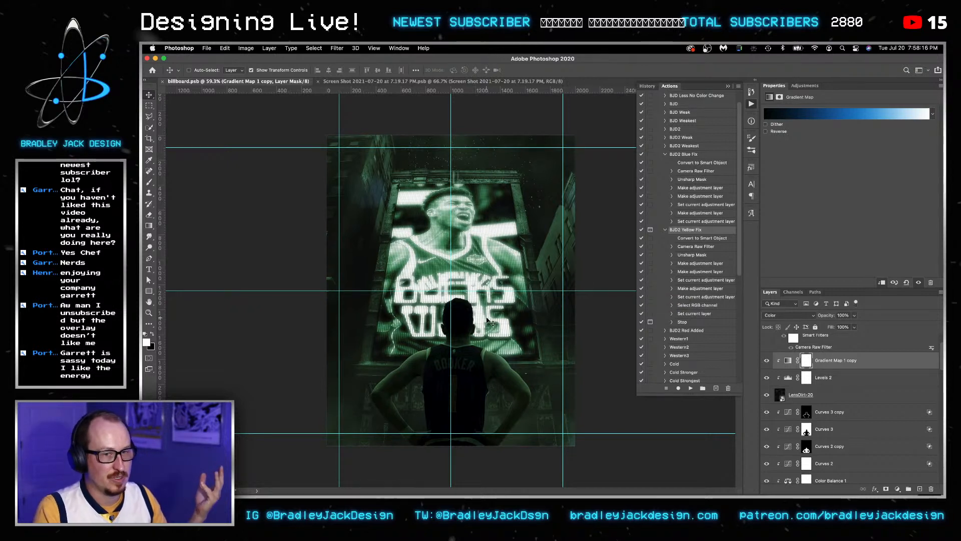
Set the opacity of the green Gradient Map 1 copy layer below 1233151382.0 to 25%.
{"action": "scroll", "coordinate": [827, 396], "scroll_direction": "down", "scroll_amount": 5}
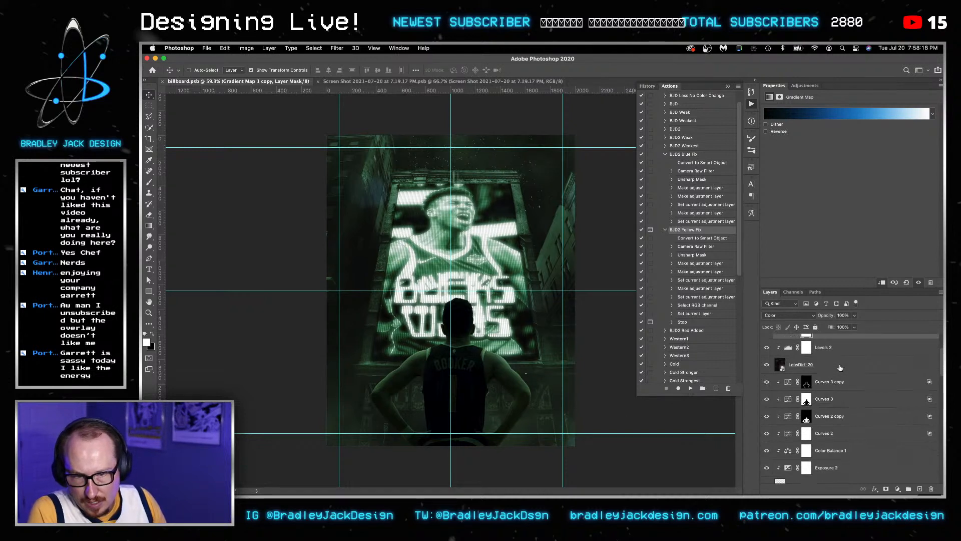
{"action": "scroll", "coordinate": [831, 395], "scroll_direction": "down", "scroll_amount": 2}
{"action": "left_click", "coordinate": [831, 444]}
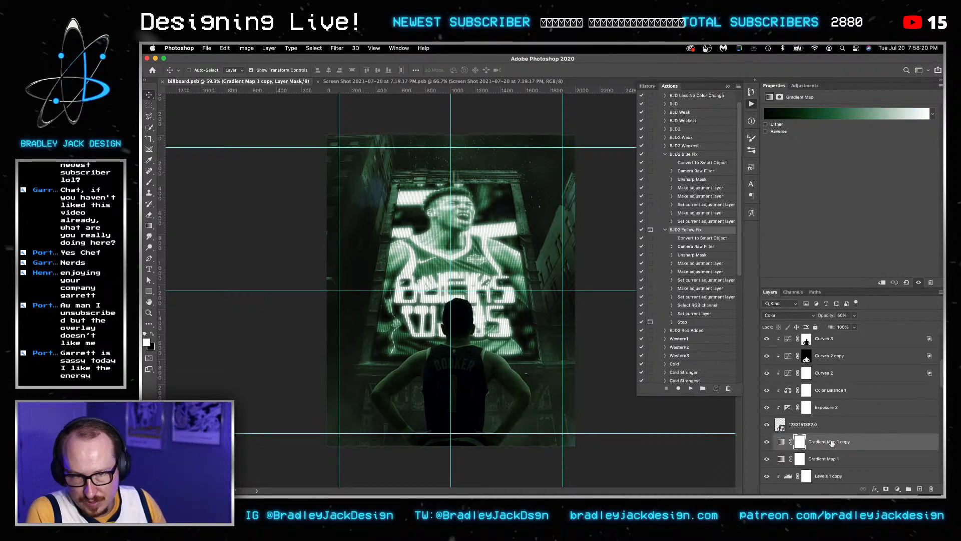
{"action": "key", "text": "2"}
{"action": "key", "text": "5"}
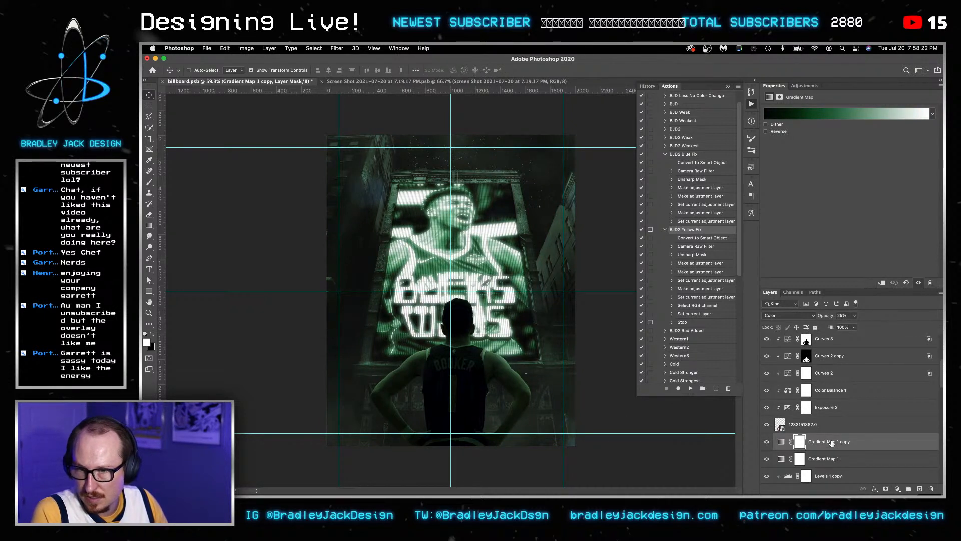
Inspect the settings of the Gradient Map 1 and Curves 1 copy 2 adjustment layers.
{"action": "scroll", "coordinate": [832, 443], "scroll_direction": "down", "scroll_amount": 2}
{"action": "left_click", "coordinate": [832, 443]}
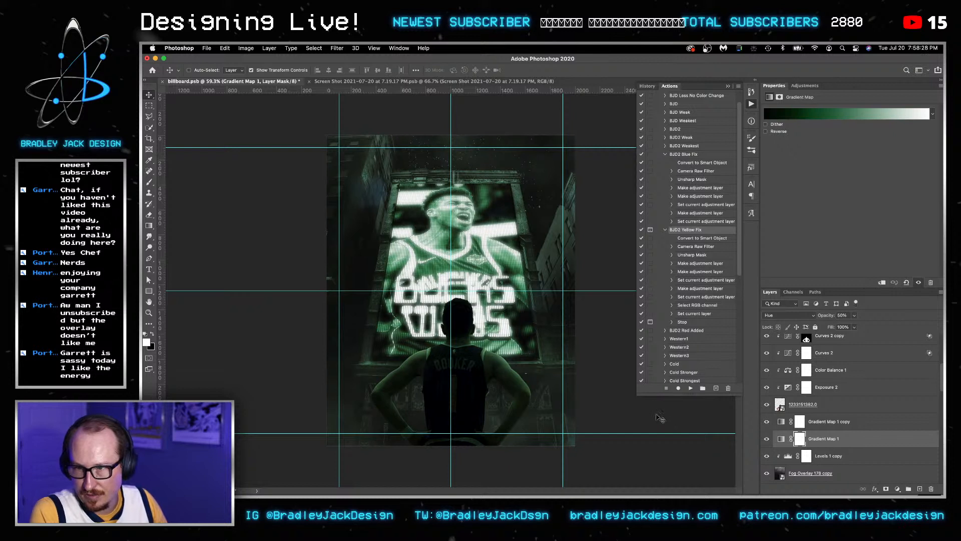
{"action": "scroll", "coordinate": [817, 404], "scroll_direction": "down", "scroll_amount": 8}
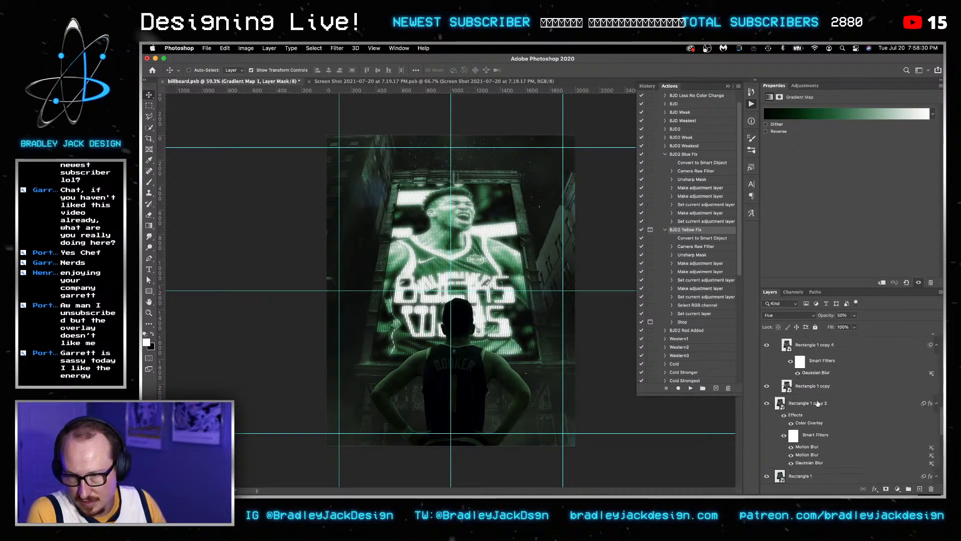
{"action": "scroll", "coordinate": [818, 404], "scroll_direction": "down", "scroll_amount": 8}
{"action": "left_click", "coordinate": [840, 379]}
{"action": "scroll", "coordinate": [840, 380], "scroll_direction": "up", "scroll_amount": 12}
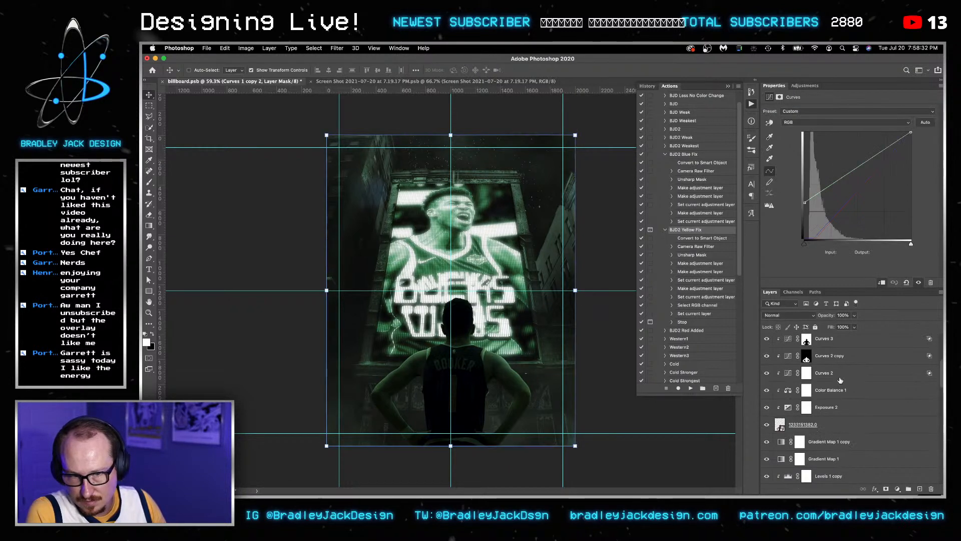
{"action": "scroll", "coordinate": [840, 383], "scroll_direction": "up", "scroll_amount": 4}
Lower the black point of the Green channel in Curves 3 copy to output 23.
{"action": "left_click", "coordinate": [837, 392]}
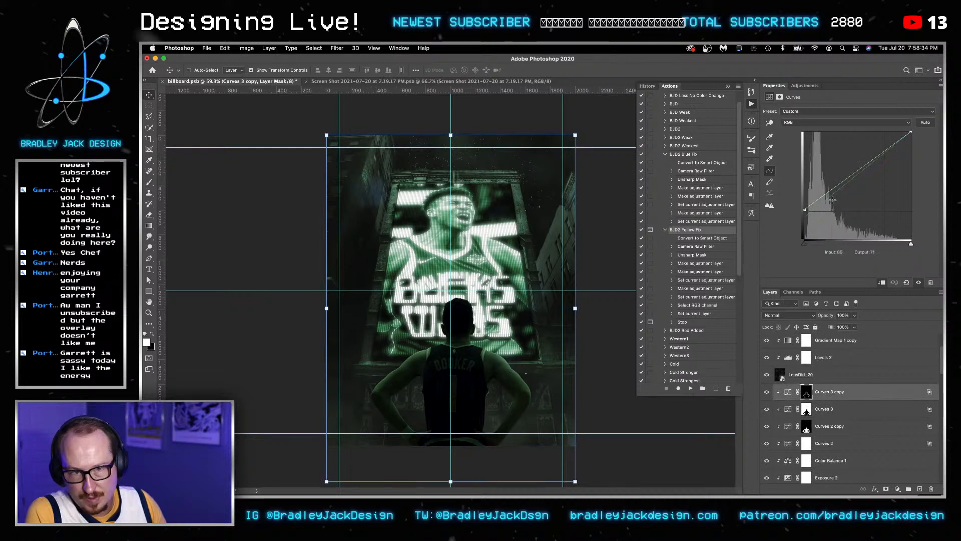
{"action": "left_click", "coordinate": [831, 122]}
{"action": "left_click", "coordinate": [806, 139]}
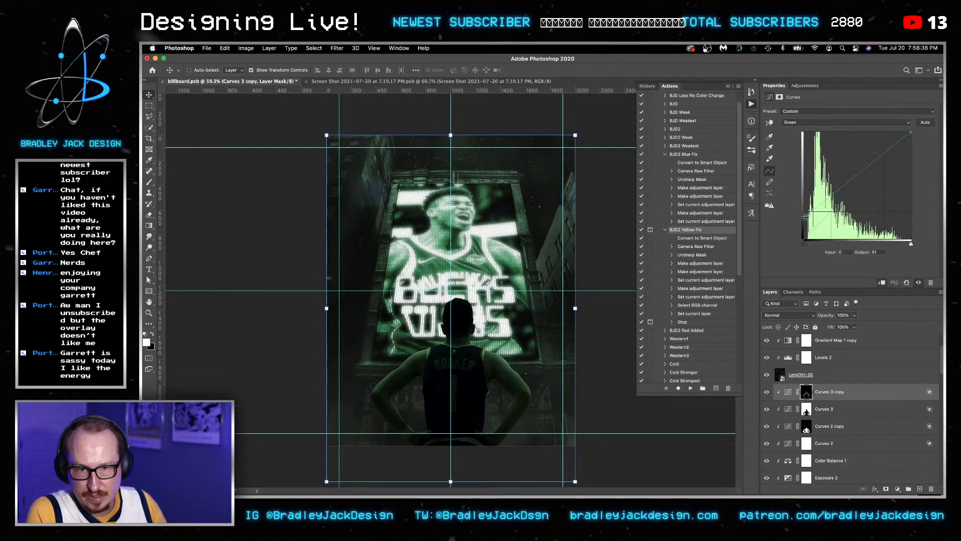
{"action": "left_click_drag", "start_coordinate": [804, 217], "coordinate": [805, 229]}
Lower the black point of the Green channel in the Curves 3 adjustment to reduce its green tint.
{"action": "left_click", "coordinate": [835, 416]}
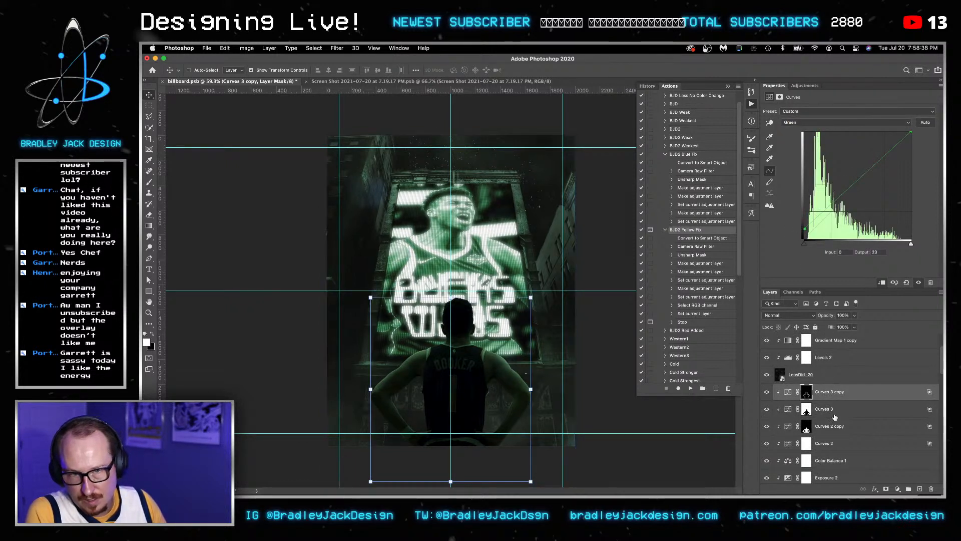
{"action": "left_click", "coordinate": [835, 416]}
{"action": "left_click", "coordinate": [799, 123]}
{"action": "left_click", "coordinate": [799, 130]}
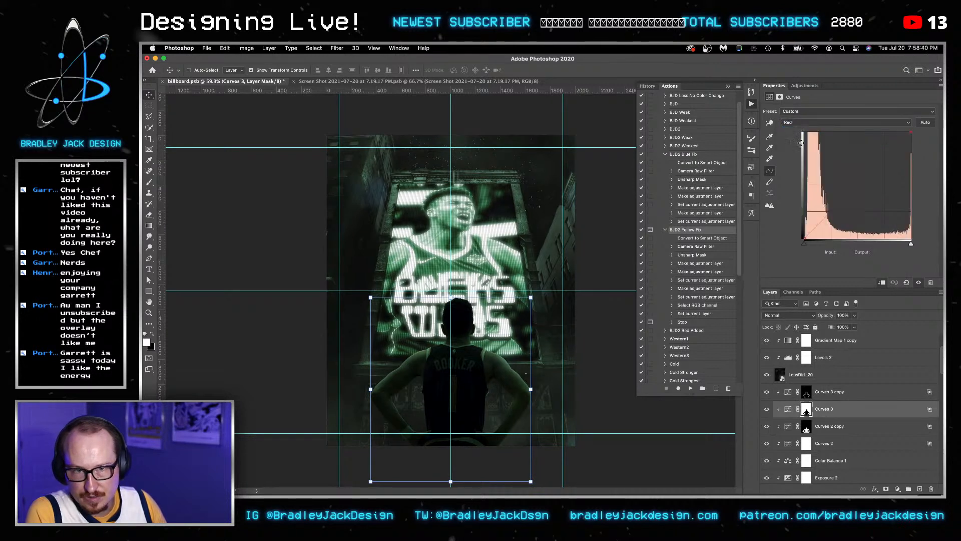
{"action": "left_click", "coordinate": [796, 124]}
{"action": "left_click", "coordinate": [793, 130]}
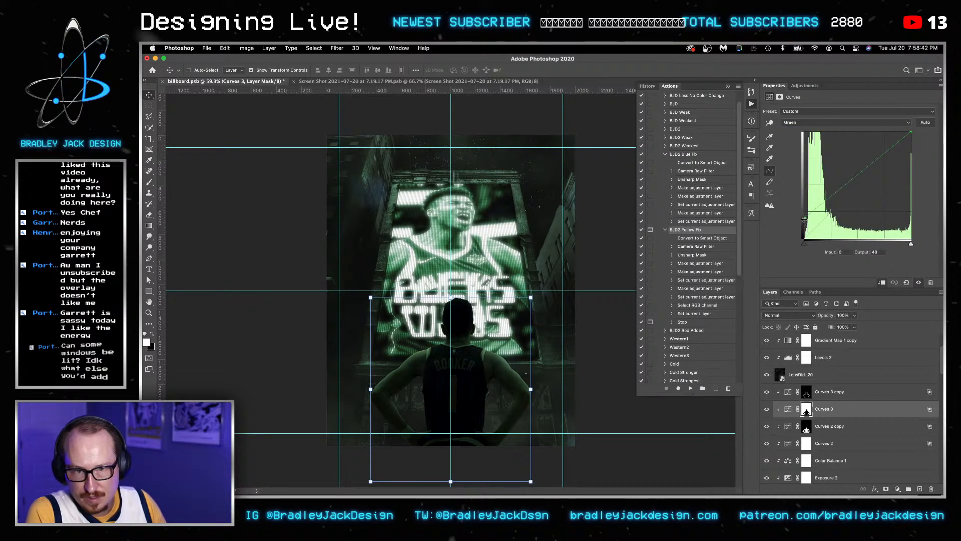
{"action": "left_click_drag", "start_coordinate": [805, 239], "coordinate": [801, 226]}
Move the Green channel's white point in Curves 2 copy to input 209, output 255, and save the document.
{"action": "left_click", "coordinate": [848, 430]}
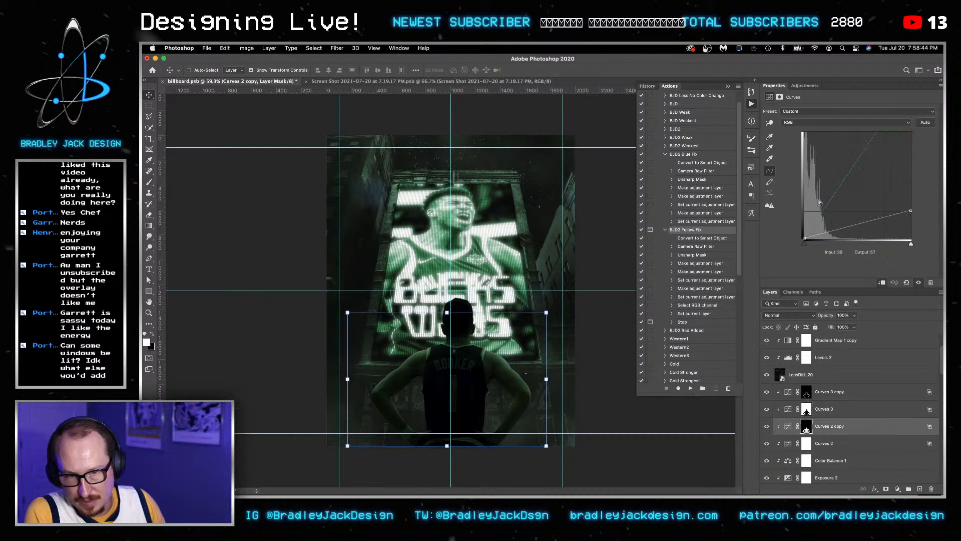
{"action": "left_click", "coordinate": [796, 123]}
{"action": "left_click", "coordinate": [793, 130]}
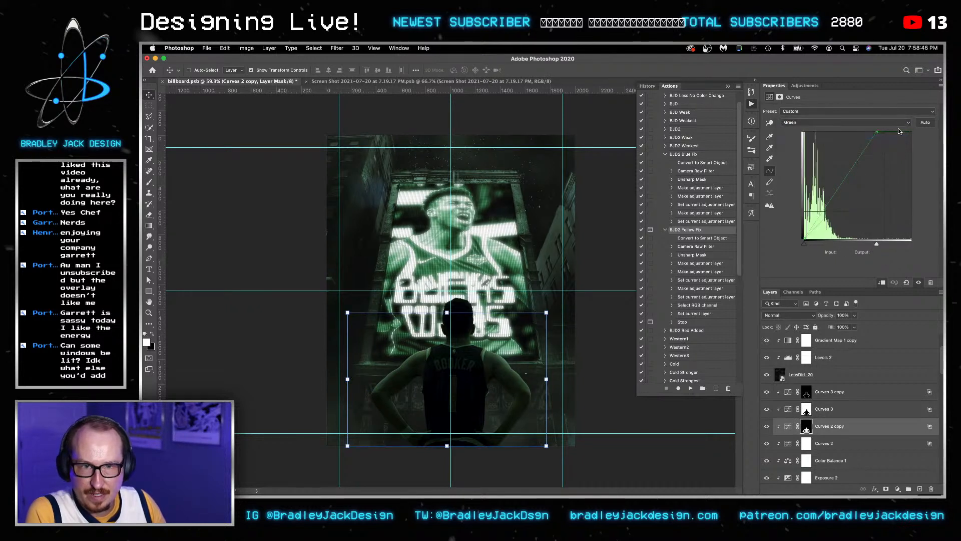
{"action": "left_click_drag", "start_coordinate": [910, 132], "coordinate": [892, 130]}
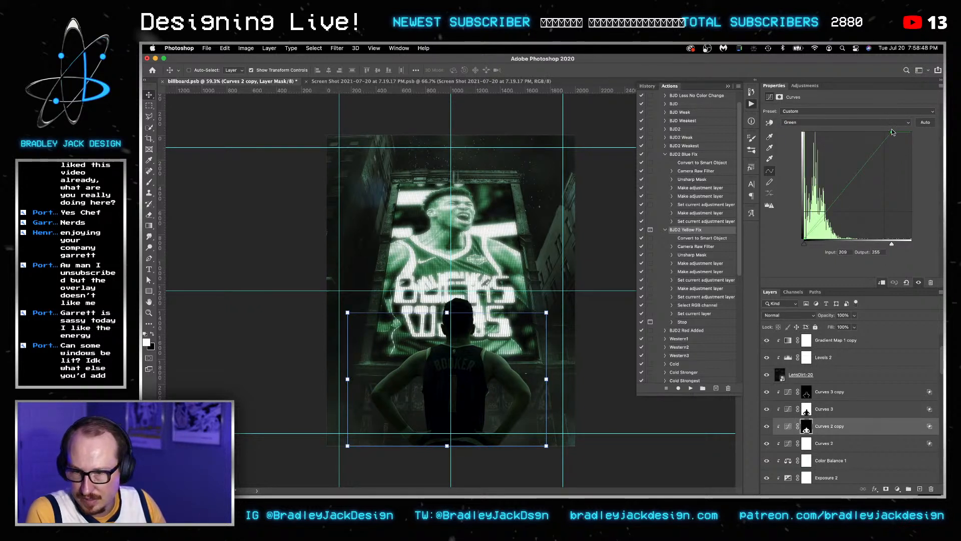
{"action": "key", "text": "ctrl+s"}
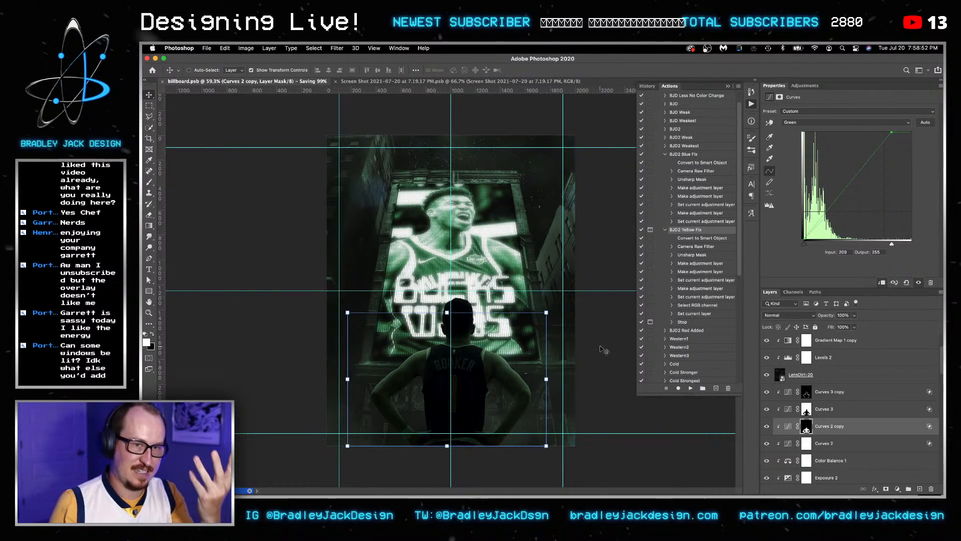
Compare the composite with the purple reference screenshot and examine the dark windows of the building beside the billboard.
{"action": "key", "text": "ctrl+Tab"}
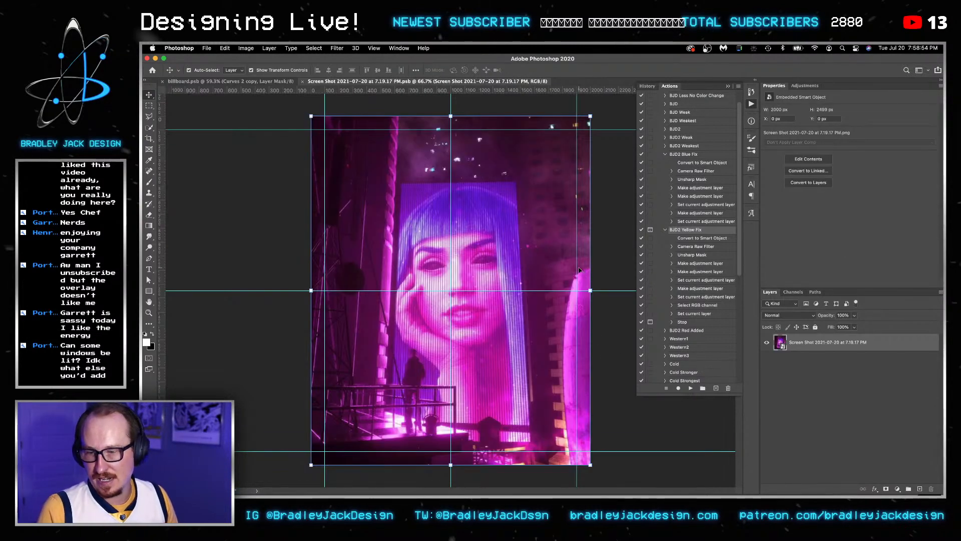
{"action": "key", "text": "ctrl+Tab"}
{"action": "key", "text": "ctrl+Tab"}
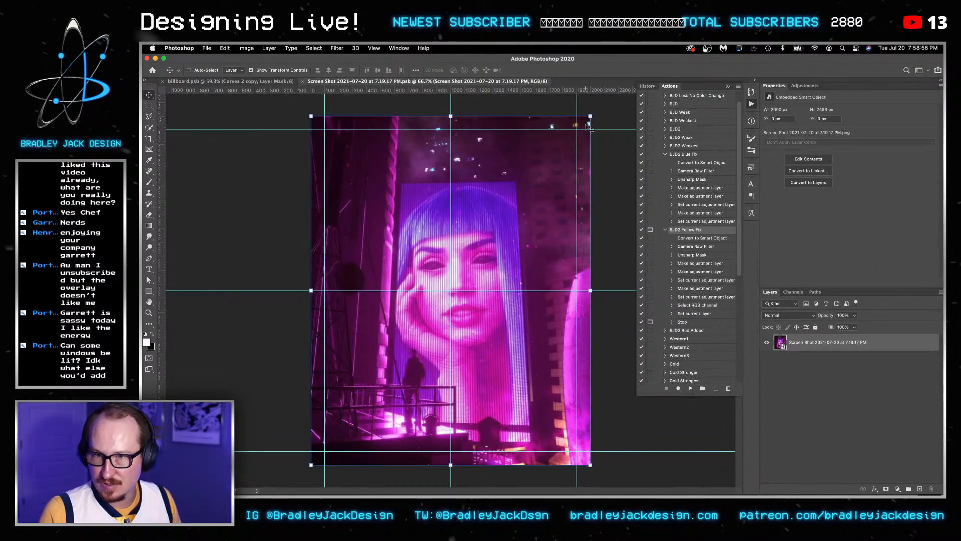
{"action": "key", "text": "ctrl+Tab"}
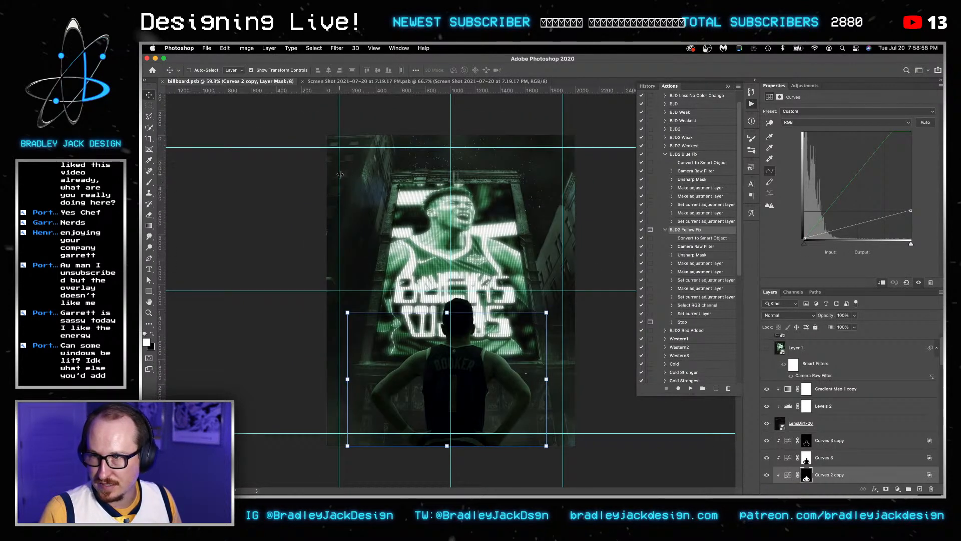
{"action": "scroll", "coordinate": [340, 178], "scroll_direction": "up", "scroll_amount": 3}
{"action": "scroll", "coordinate": [340, 177], "scroll_direction": "up", "scroll_amount": 3}
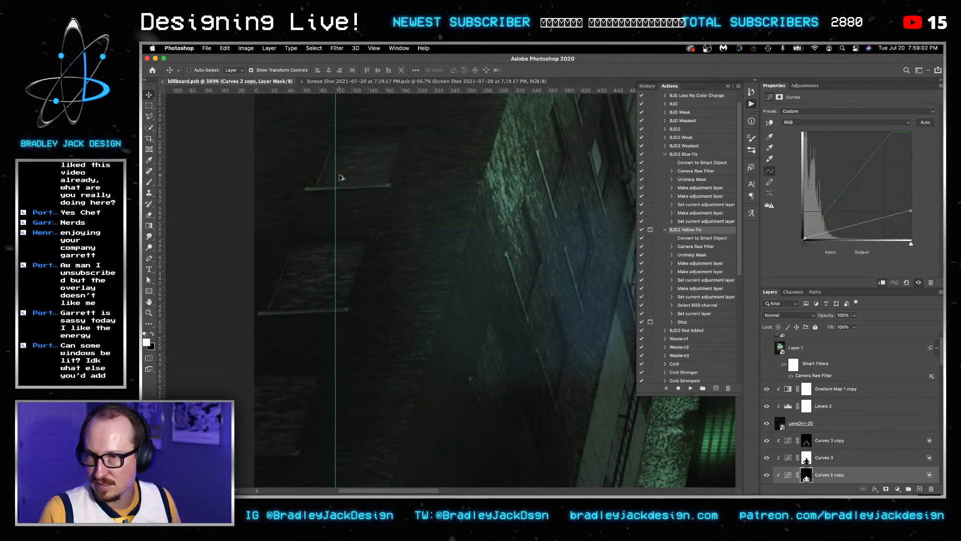
Open the contents of the Color Lookup 2 smart object and bring the brick building's windows into view.
{"action": "scroll", "coordinate": [340, 178], "scroll_direction": "down", "scroll_amount": 6}
{"action": "scroll", "coordinate": [802, 426], "scroll_direction": "down", "scroll_amount": 5}
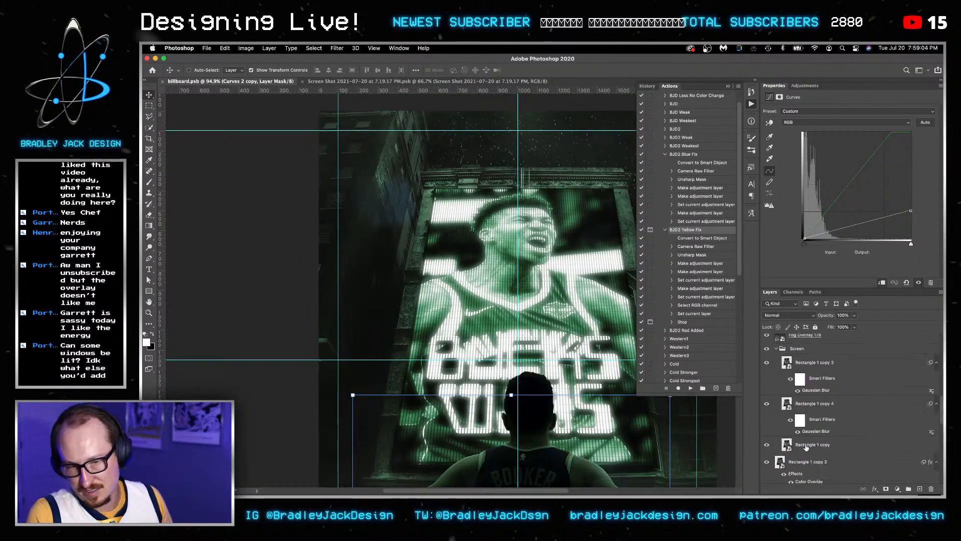
{"action": "left_click", "coordinate": [781, 458]}
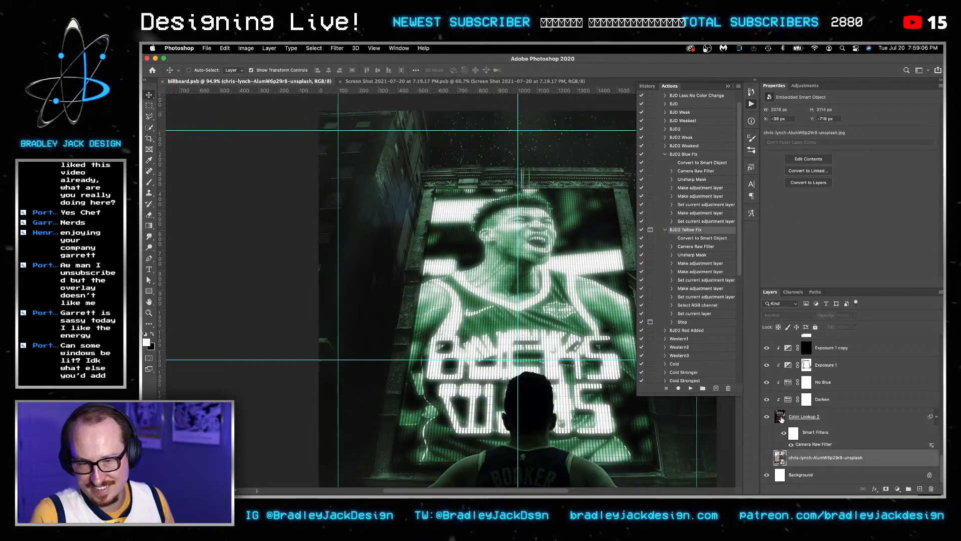
{"action": "double_click", "coordinate": [780, 416]}
{"action": "scroll", "coordinate": [420, 237], "scroll_direction": "up", "scroll_amount": 5}
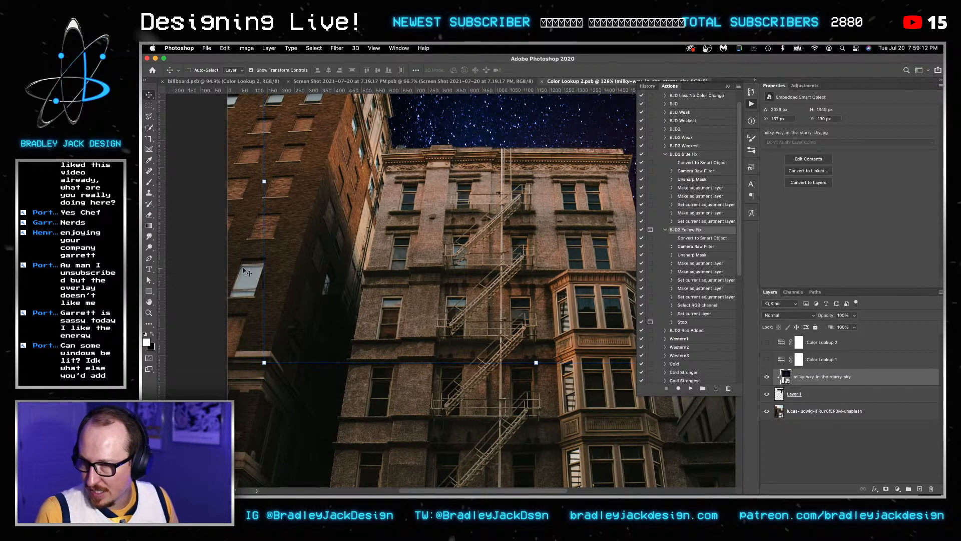
{"action": "scroll", "coordinate": [255, 230], "scroll_direction": "up", "scroll_amount": 2}
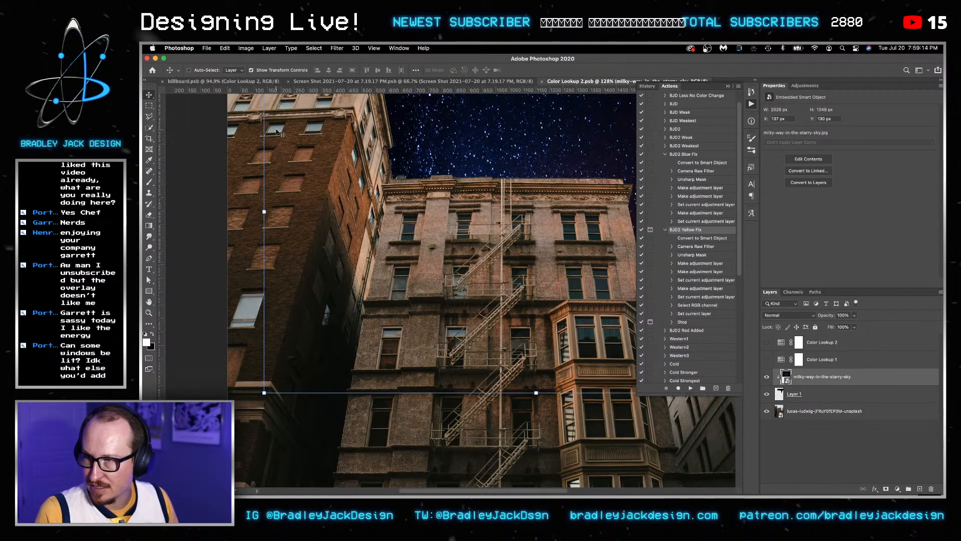
Switch to billboard.psb, temporarily hide the adjustment layers above Color Lookup 2, and examine the building windows for ones to light up.
{"action": "scroll", "coordinate": [495, 296], "scroll_direction": "right", "scroll_amount": 5}
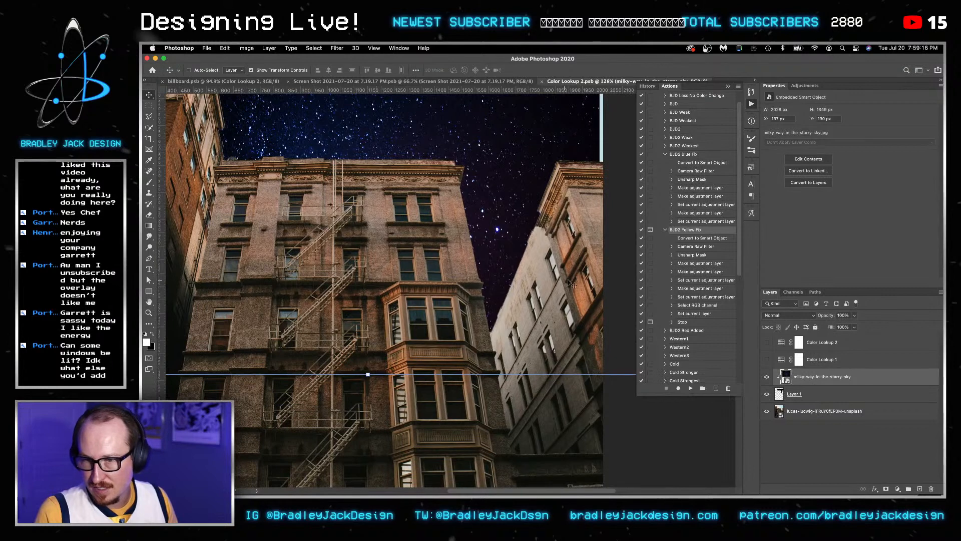
{"action": "key", "text": "ctrl+Tab"}
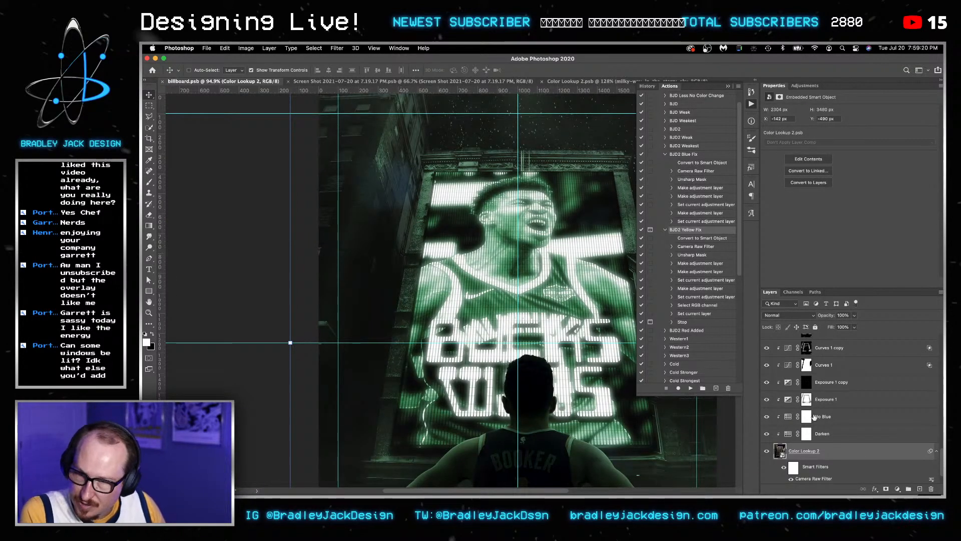
{"action": "scroll", "coordinate": [796, 431], "scroll_direction": "up", "scroll_amount": 1}
{"action": "left_click_drag", "start_coordinate": [767, 444], "coordinate": [766, 345]}
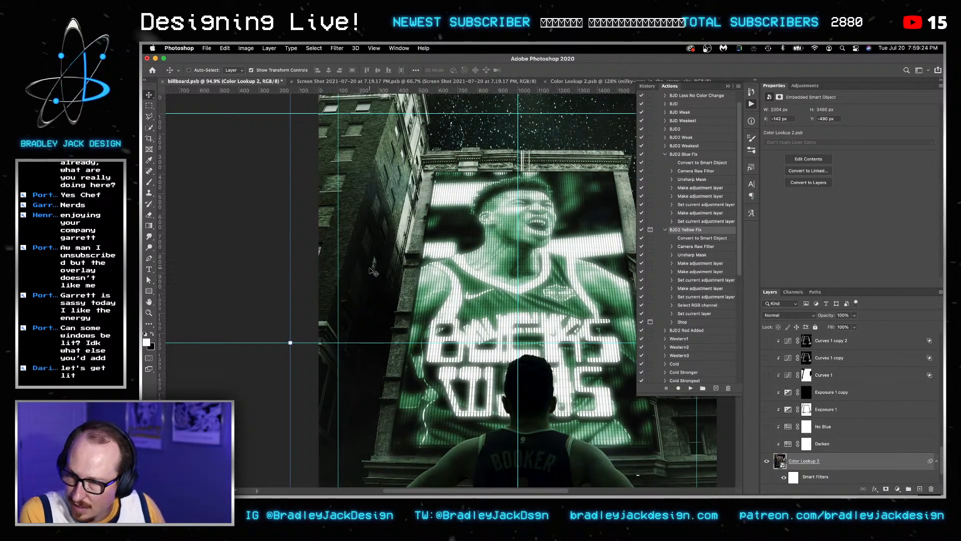
{"action": "scroll", "coordinate": [373, 272], "scroll_direction": "up", "scroll_amount": 5}
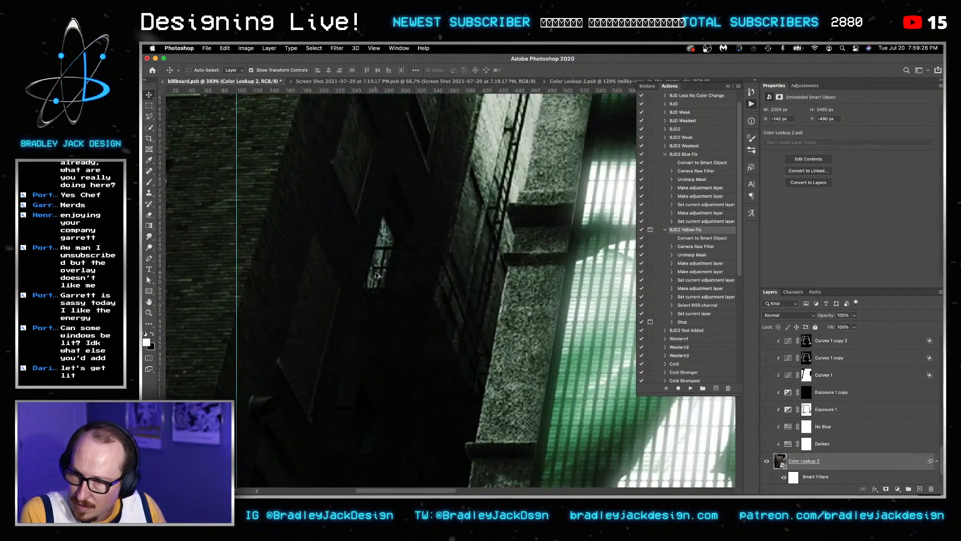
{"action": "scroll", "coordinate": [377, 273], "scroll_direction": "down", "scroll_amount": 2}
{"action": "left_click_drag", "start_coordinate": [380, 199], "coordinate": [369, 373]}
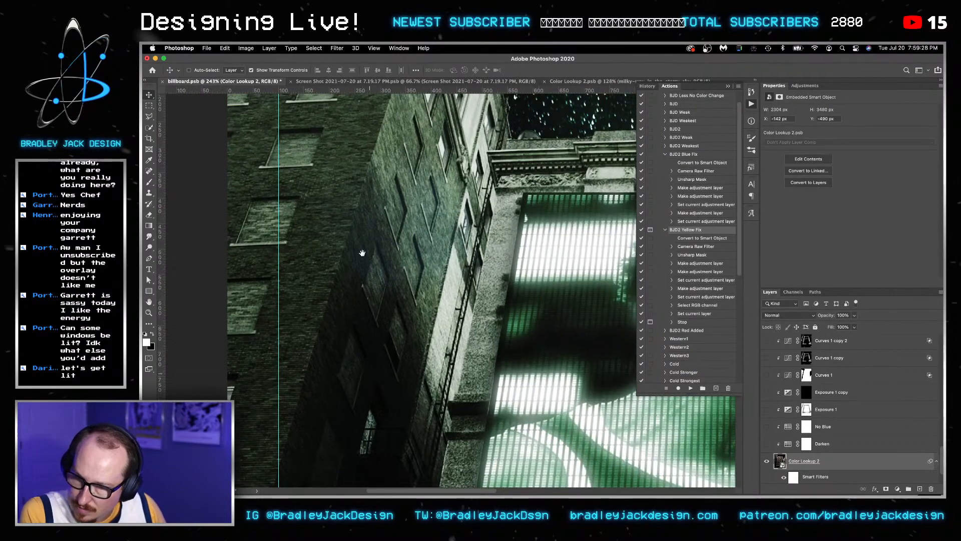
{"action": "left_click_drag", "start_coordinate": [362, 253], "coordinate": [350, 423]}
{"action": "scroll", "coordinate": [325, 214], "scroll_direction": "up", "scroll_amount": 2}
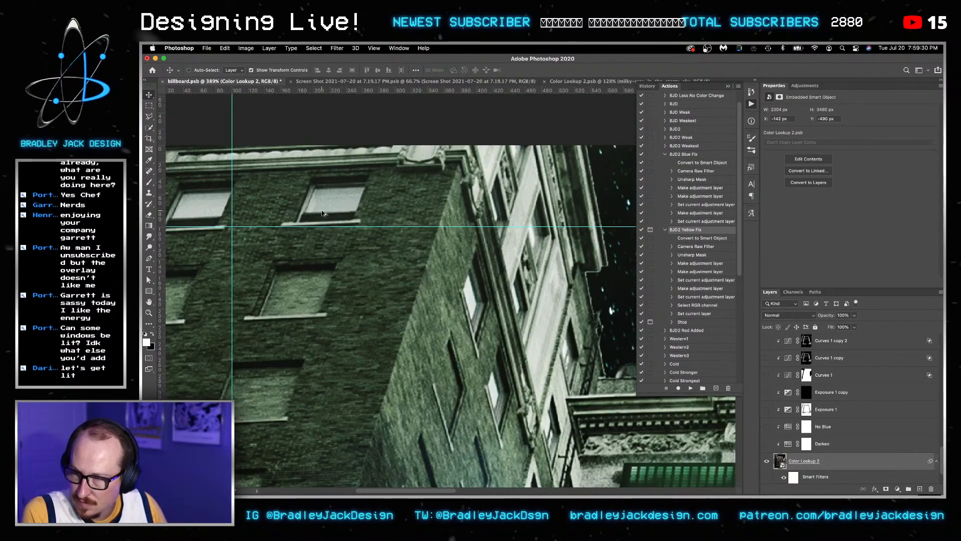
{"action": "scroll", "coordinate": [323, 212], "scroll_direction": "up", "scroll_amount": 2}
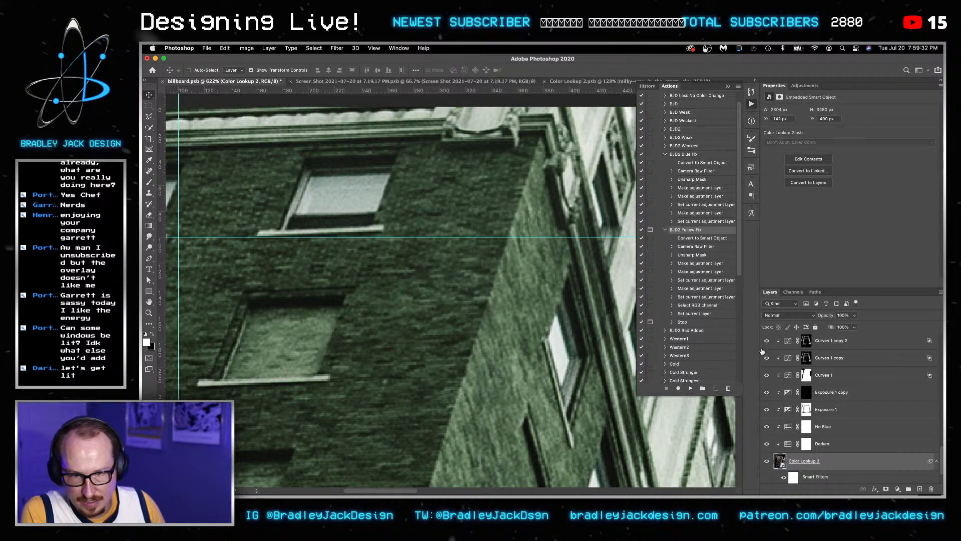
{"action": "scroll", "coordinate": [822, 400], "scroll_direction": "up", "scroll_amount": 1}
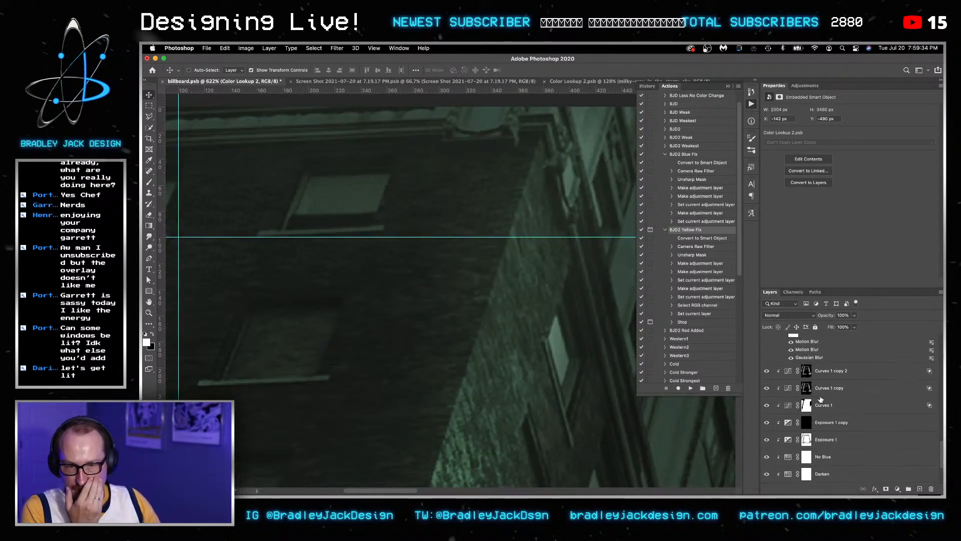
With the Exposure 1 layer mask active, outline the top-floor window nearest the building's corner using a four-sided Polygonal Lasso selection.
{"action": "left_click", "coordinate": [806, 441]}
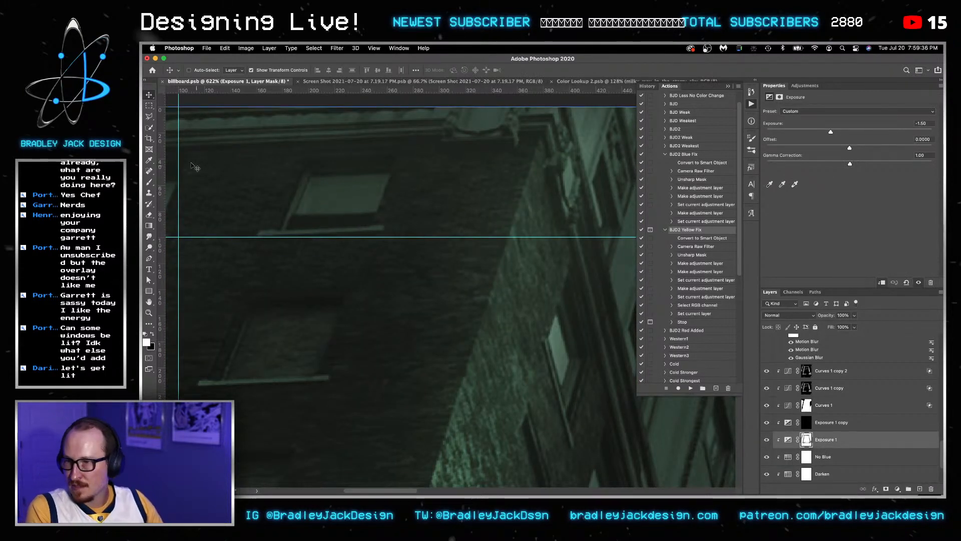
{"action": "left_click", "coordinate": [149, 107]}
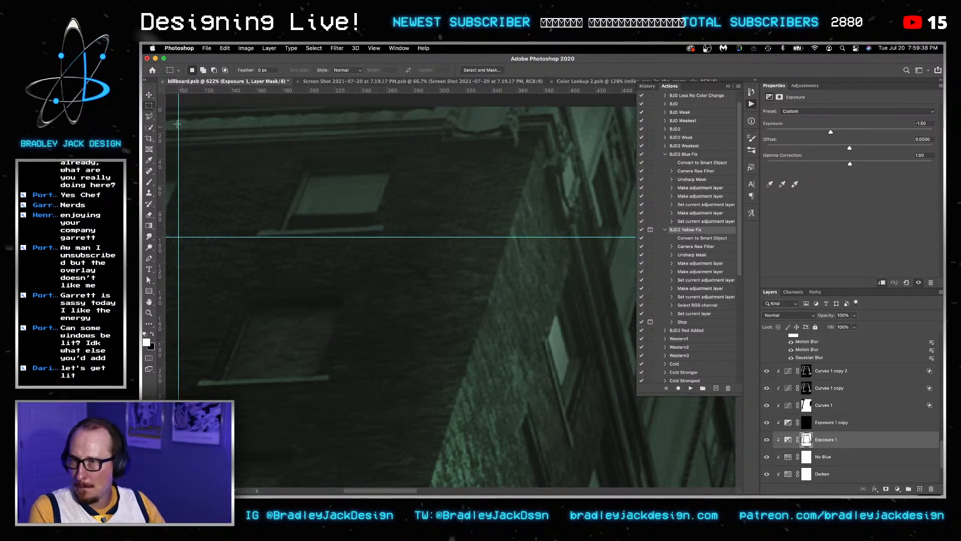
{"action": "left_click", "coordinate": [150, 117]}
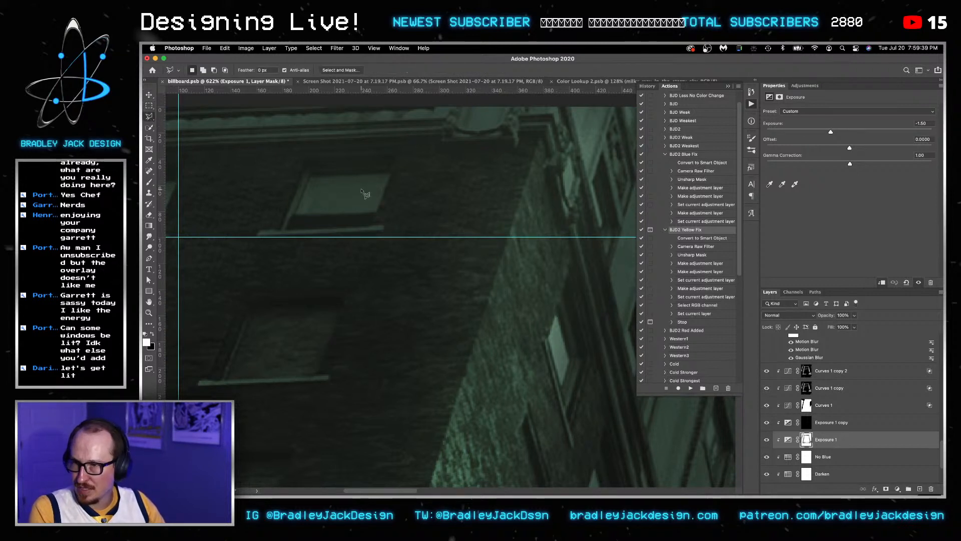
{"action": "left_click", "coordinate": [312, 171]}
{"action": "left_click", "coordinate": [390, 170]}
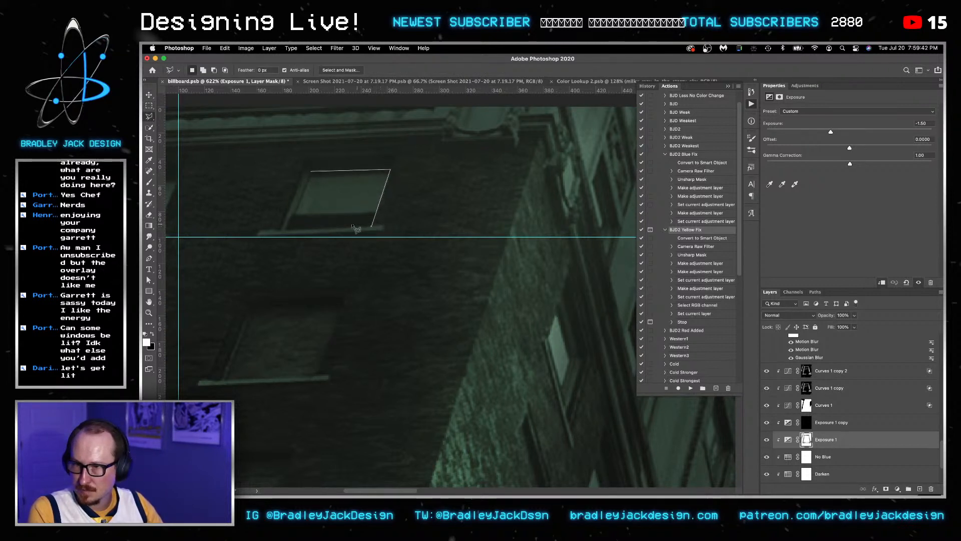
{"action": "left_click", "coordinate": [284, 230]}
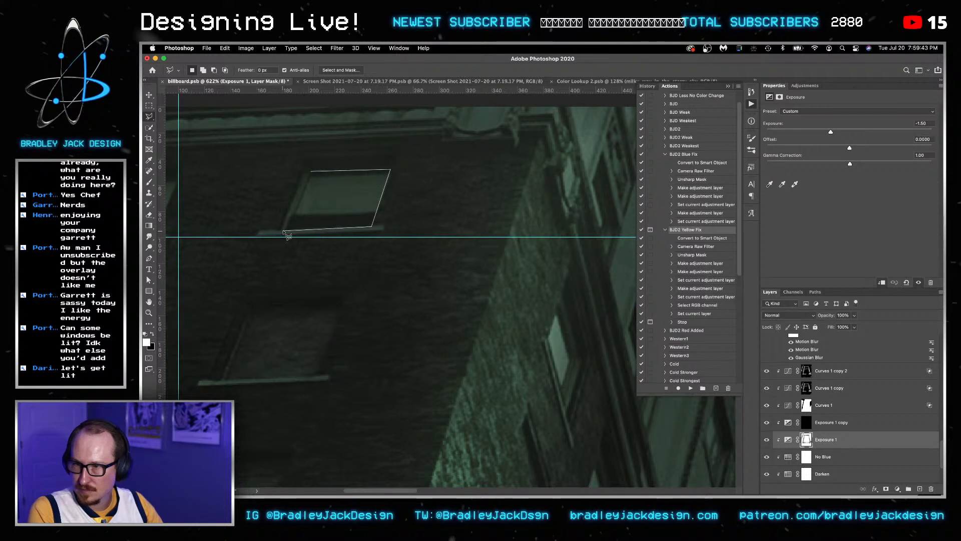
{"action": "left_click", "coordinate": [313, 174]}
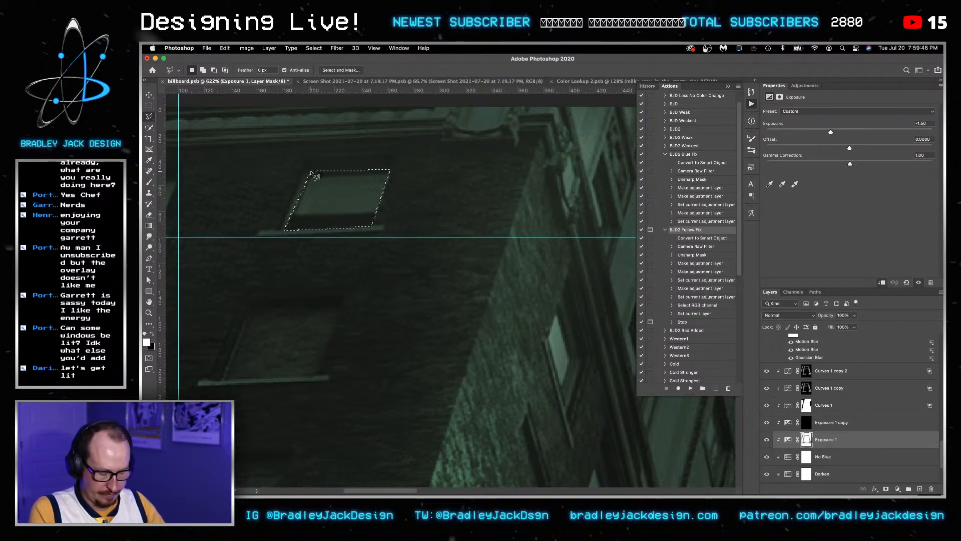
Try filling the selected window area with black on the Exposure 1 layer mask, and undo the fill.
{"action": "key", "text": "super+BackSpace"}
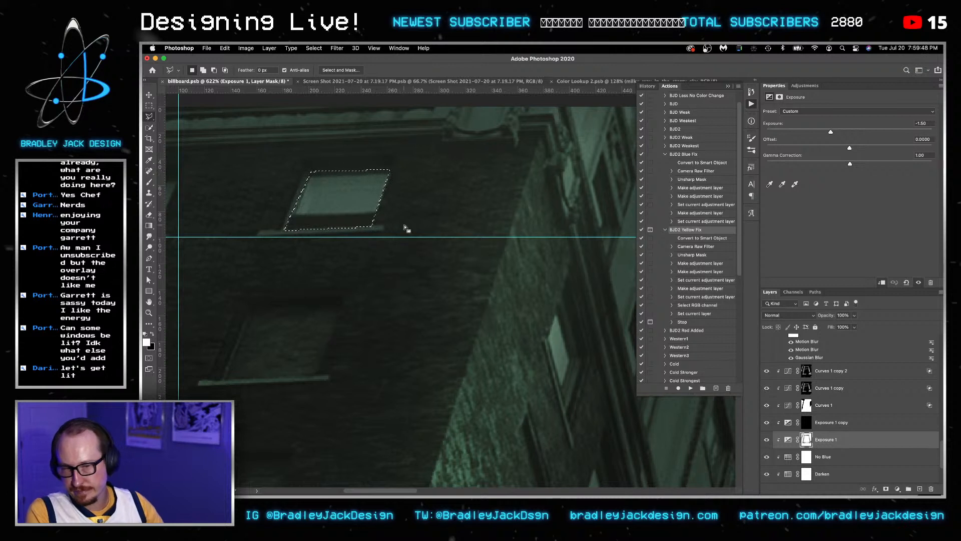
{"action": "key", "text": "super+z"}
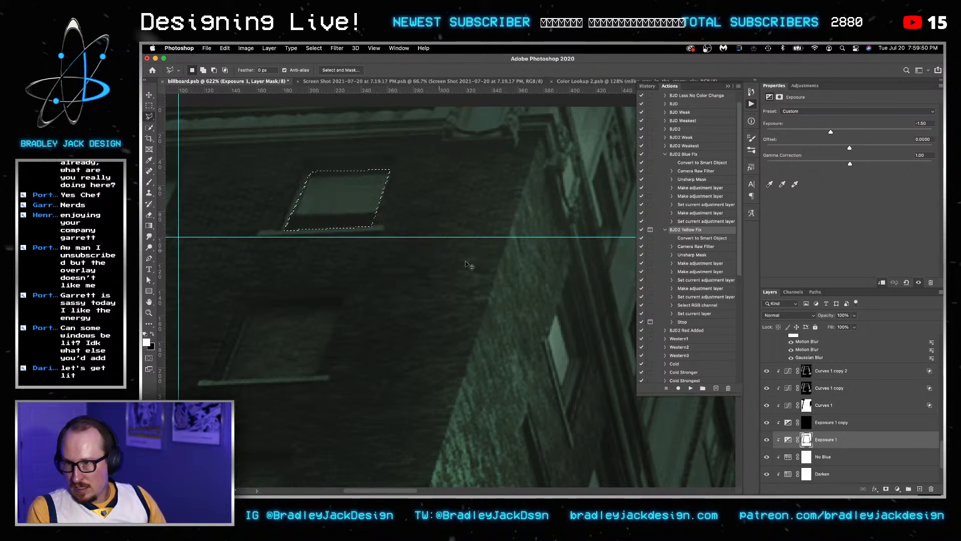
Draw a white rectangle shape above the Curves 1 copy 2 layer and distort its corners to match the outlined window.
{"action": "left_click", "coordinate": [845, 370]}
{"action": "scroll", "coordinate": [844, 370], "scroll_direction": "up", "scroll_amount": 1}
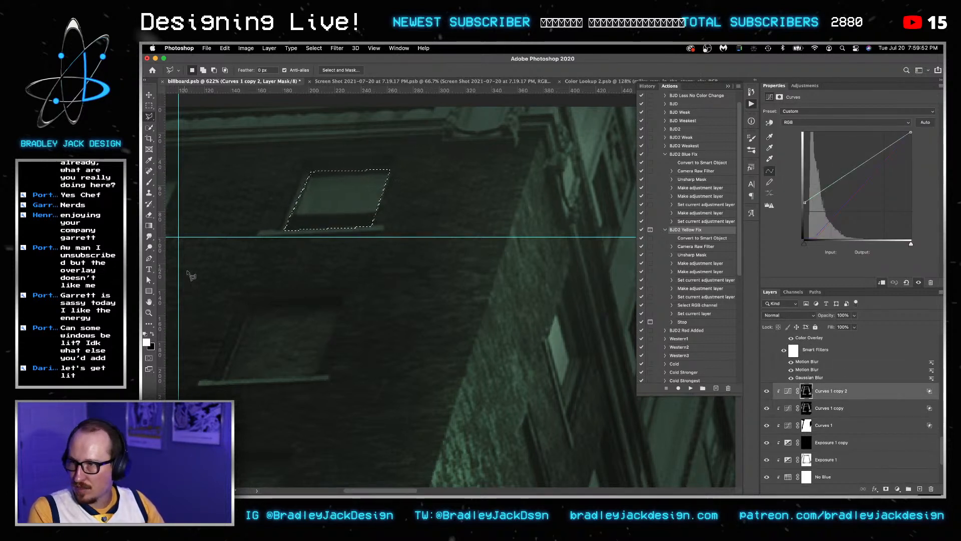
{"action": "left_click", "coordinate": [149, 290]}
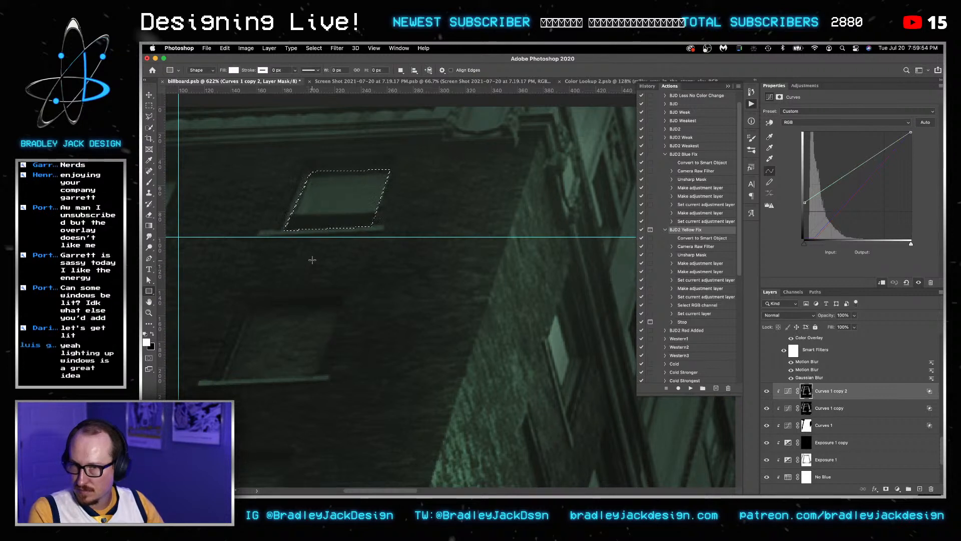
{"action": "left_click_drag", "start_coordinate": [308, 252], "coordinate": [343, 214]}
{"action": "key", "text": "v"}
{"action": "key", "text": "ctrl+t"}
{"action": "left_click_drag", "start_coordinate": [377, 169], "coordinate": [388, 170]}
{"action": "left_click_drag", "start_coordinate": [309, 248], "coordinate": [285, 230]}
{"action": "left_click_drag", "start_coordinate": [376, 249], "coordinate": [373, 229]}
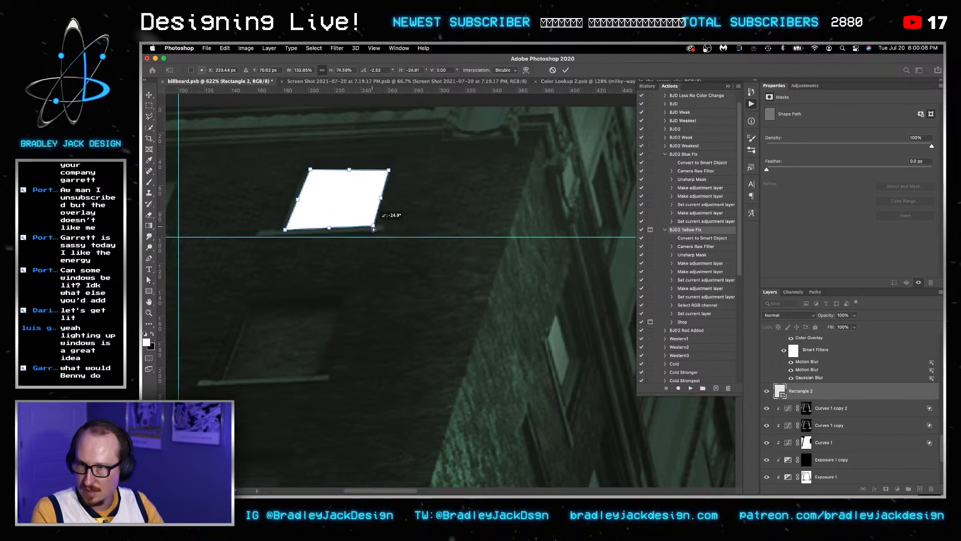
{"action": "key", "text": "Return"}
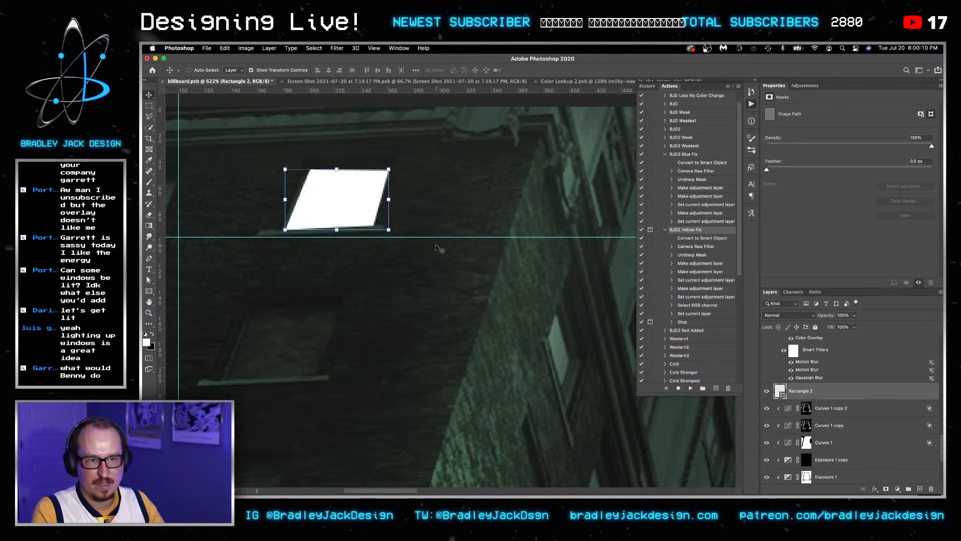
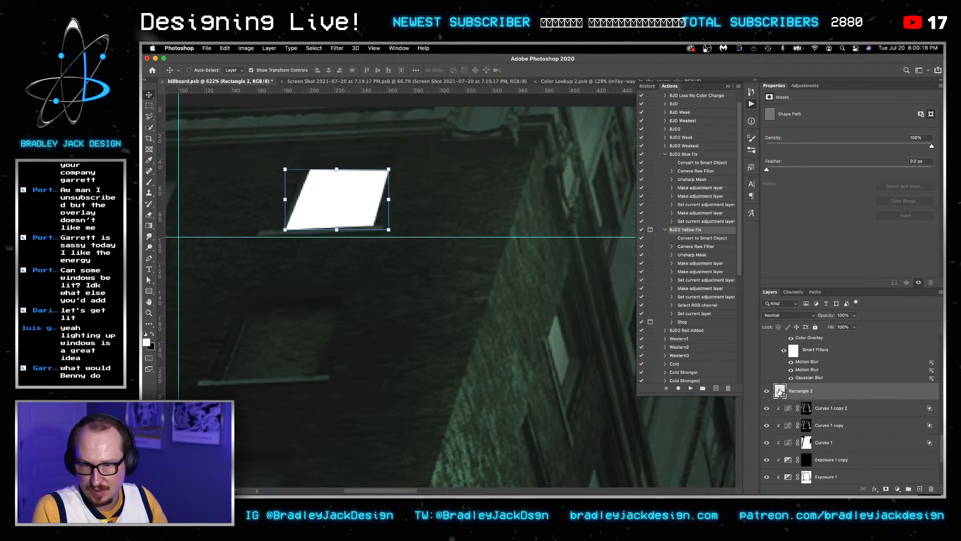
Change the window shape's fill to the dark green from the recently used colors.
{"action": "key", "text": "u"}
{"action": "left_click", "coordinate": [233, 70]}
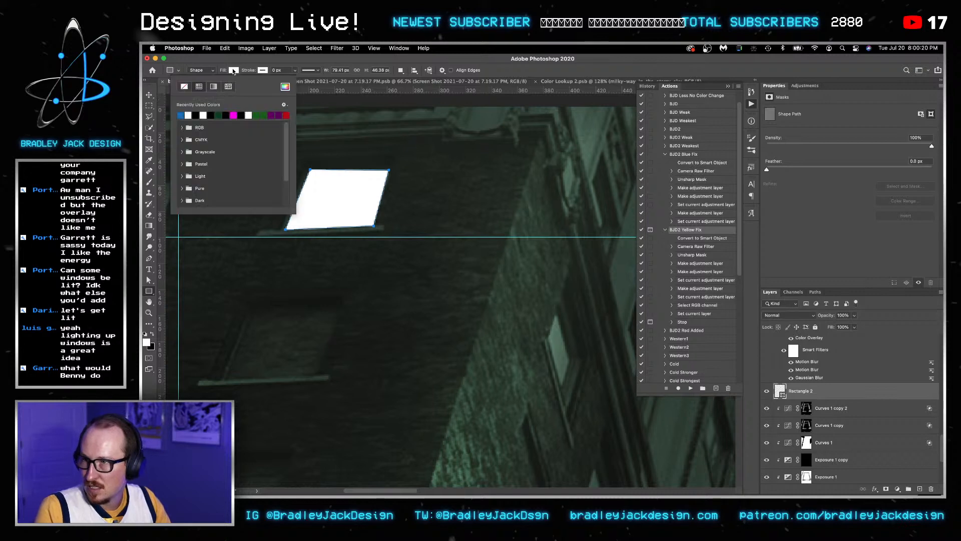
{"action": "left_click", "coordinate": [219, 115]}
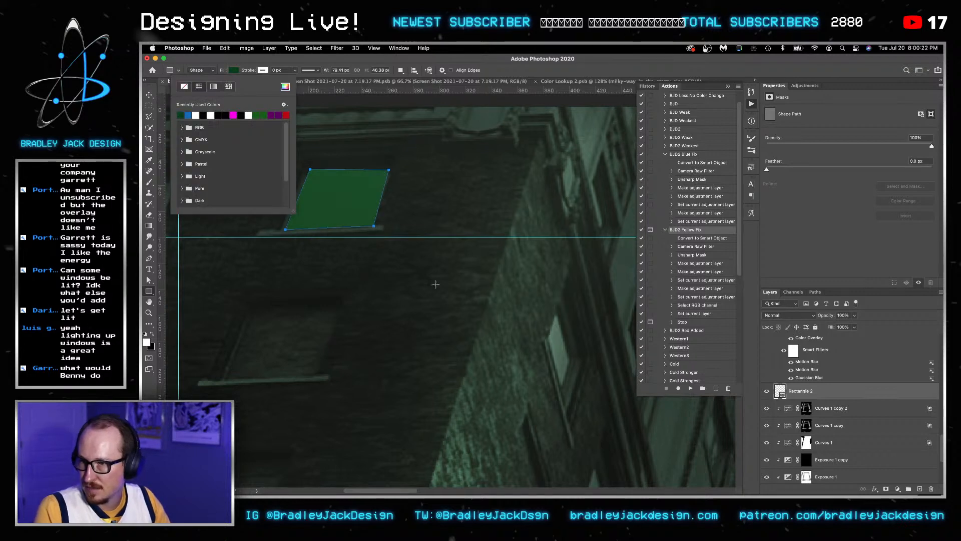
{"action": "key", "text": "v"}
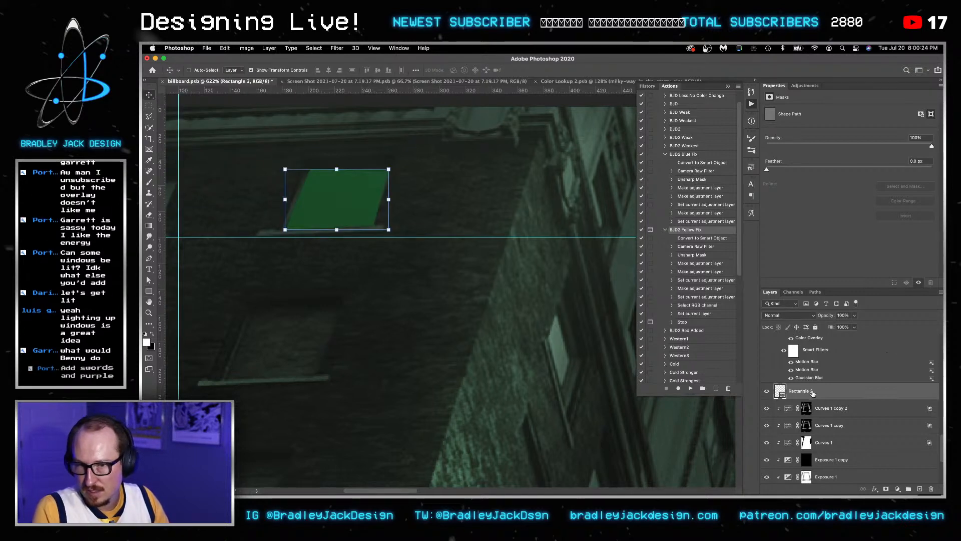
In the Rectangle 2 layer's blending options, split the Underlying Layer black Blend If slider to 0 / 16.
{"action": "double_click", "coordinate": [832, 392]}
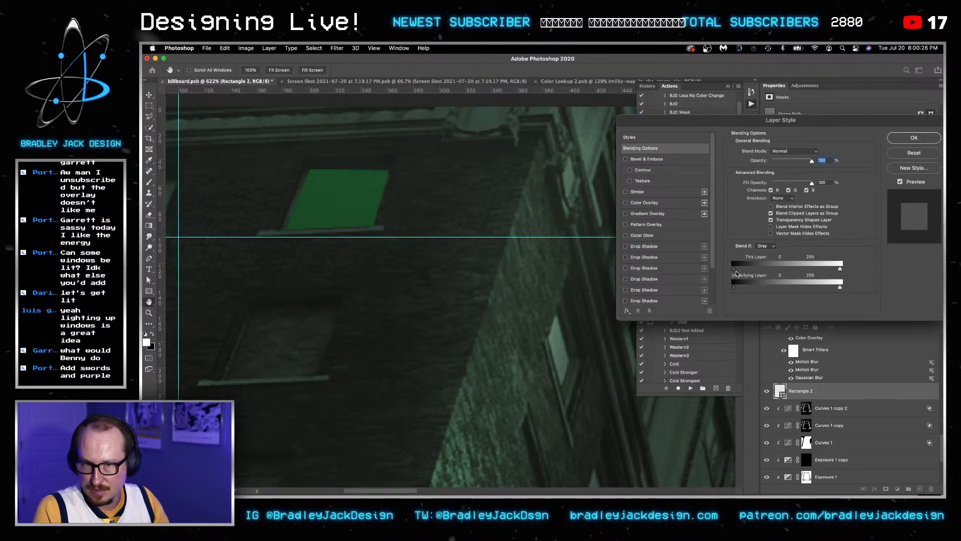
{"action": "left_click_drag", "start_coordinate": [736, 274], "coordinate": [740, 289]}
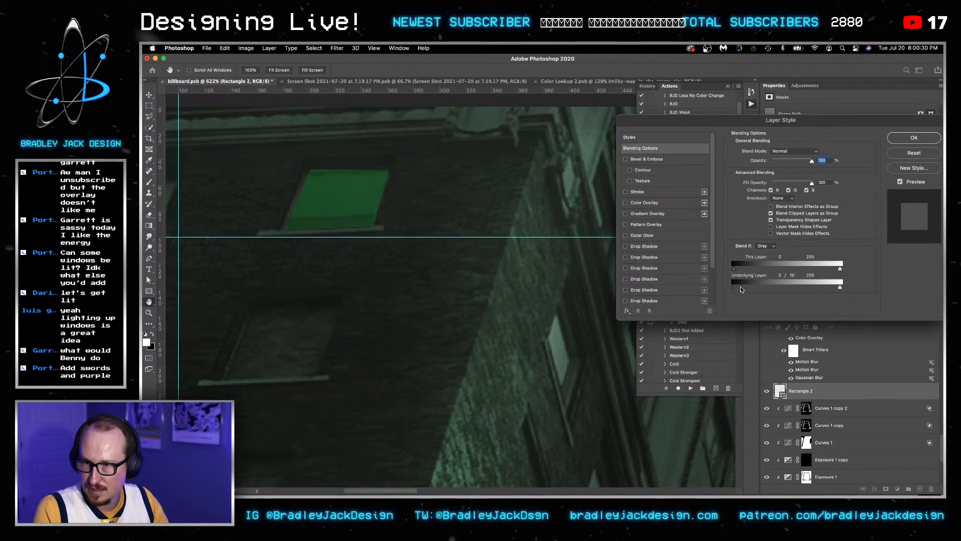
{"action": "key", "text": "Return"}
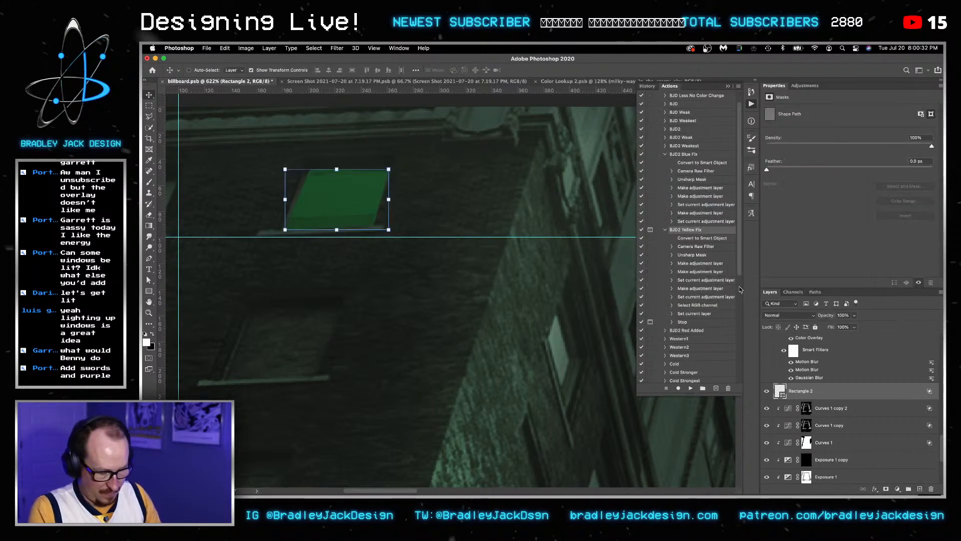
Duplicate the green window shape in Screen blend mode and apply a 5-pixel Gaussian Blur to the copy as a smart object.
{"action": "key", "text": "super+j"}
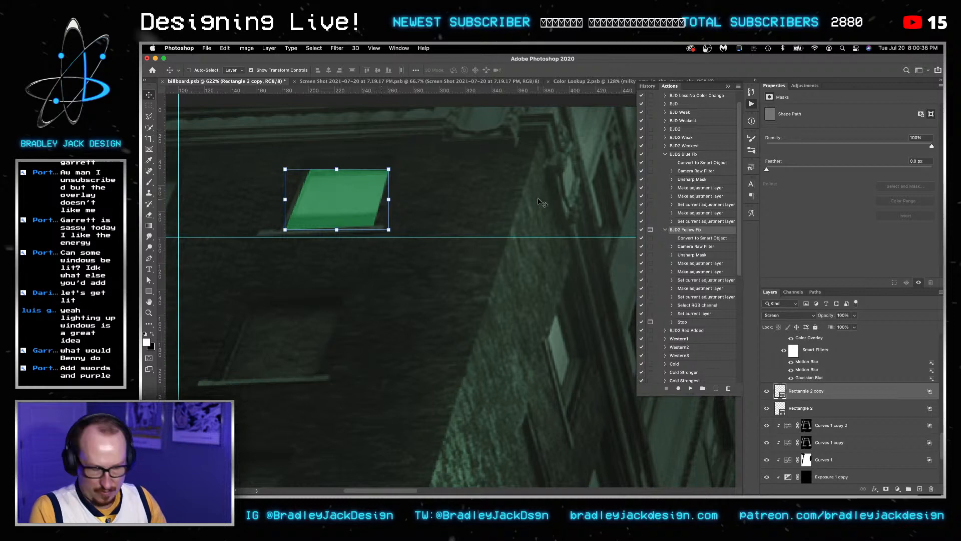
{"action": "left_click", "coordinate": [336, 48]}
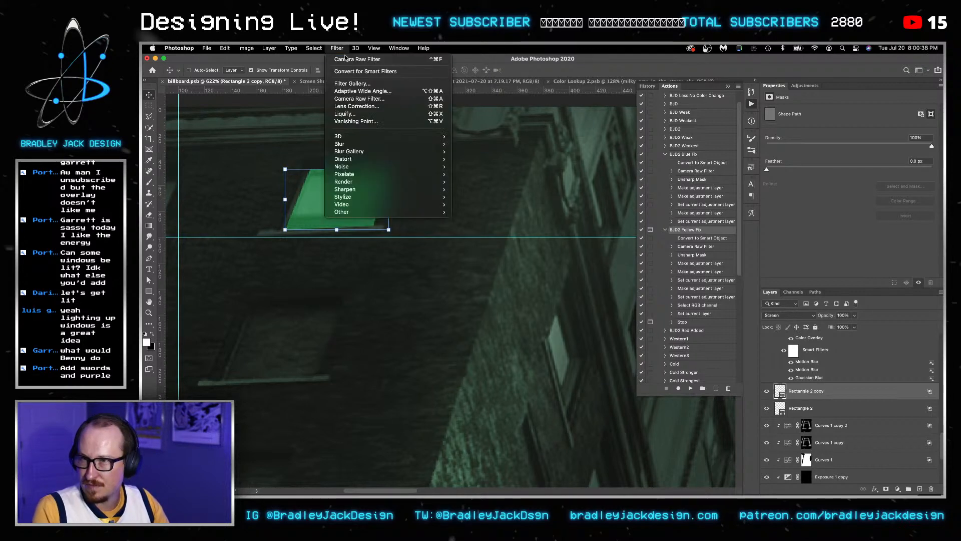
{"action": "mouse_move", "coordinate": [396, 144]}
{"action": "left_click", "coordinate": [459, 174]}
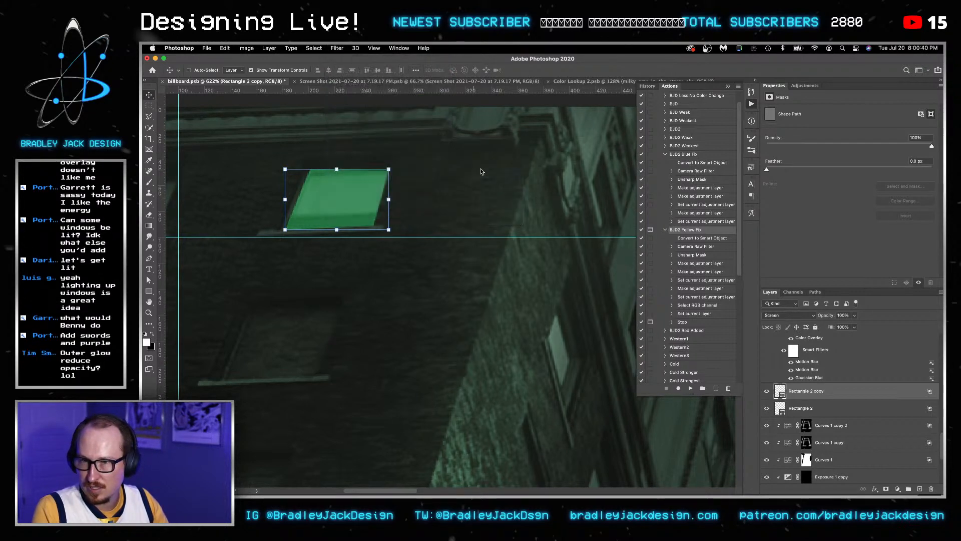
{"action": "left_click", "coordinate": [537, 220]}
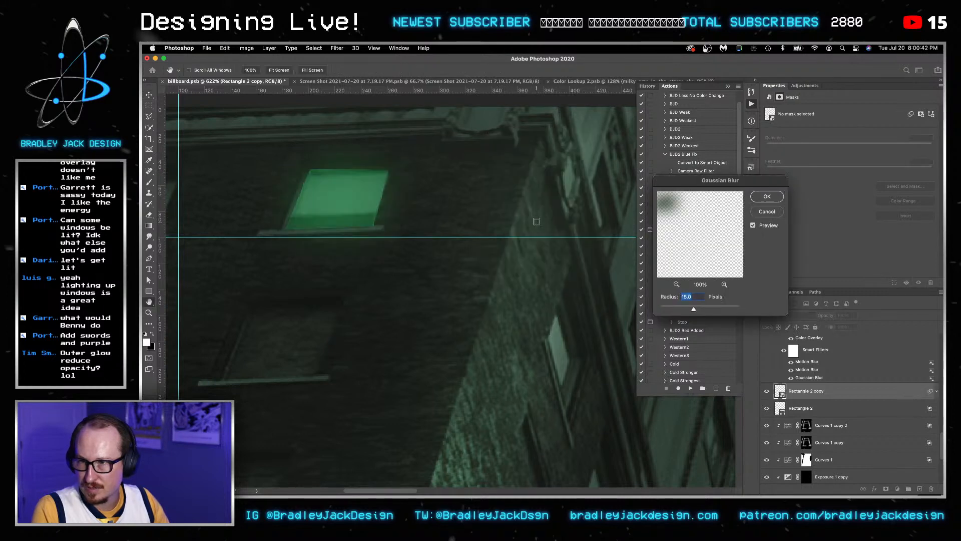
{"action": "type", "text": "5"}
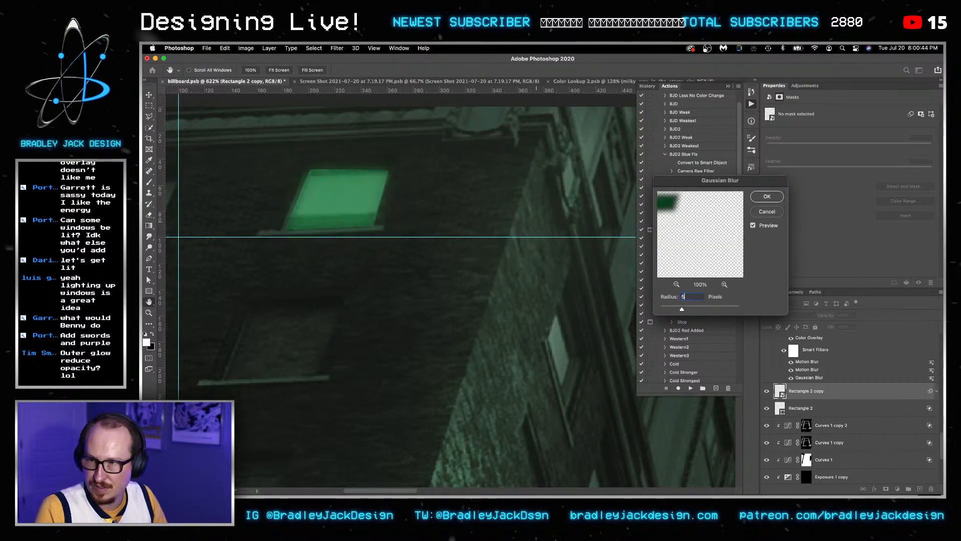
{"action": "key", "text": "Return"}
Duplicate the blurred window glow layer twice to intensify the glow, and fit the whole poster in view to check it.
{"action": "key", "text": "super+j"}
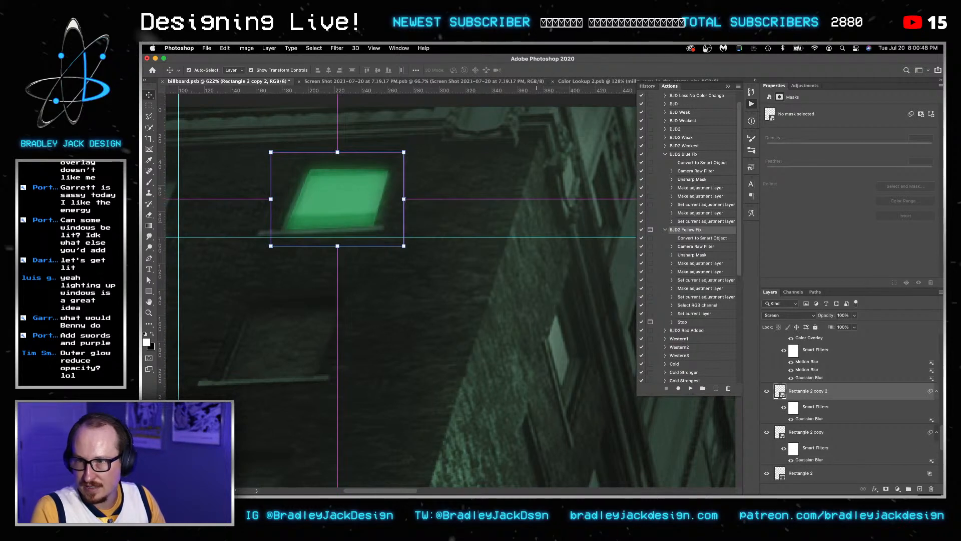
{"action": "key", "text": "super+j"}
{"action": "key", "text": "super+0"}
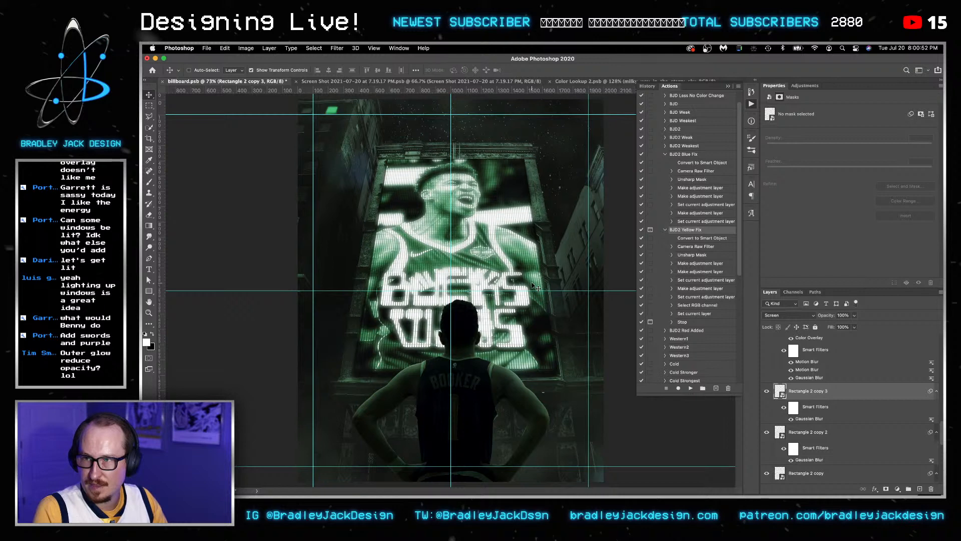
{"action": "left_click", "coordinate": [781, 390], "text": "super"}
{"action": "key", "text": "super+d"}
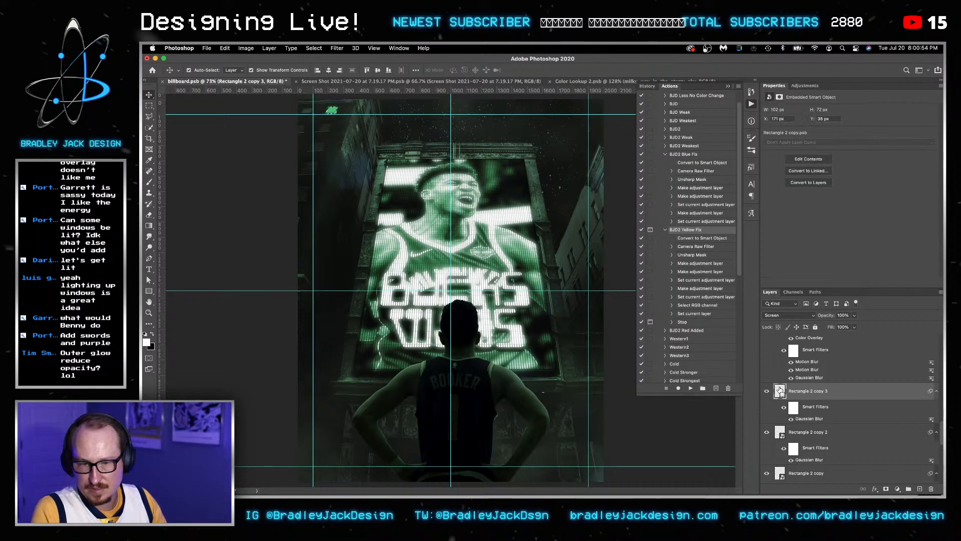
Look through the building's Exposure, No Blue and Darken adjustment masks, and compare the image with the Darken layer hidden and shown.
{"action": "scroll", "coordinate": [784, 432], "scroll_direction": "down", "scroll_amount": 5}
{"action": "scroll", "coordinate": [784, 431], "scroll_direction": "down", "scroll_amount": 2}
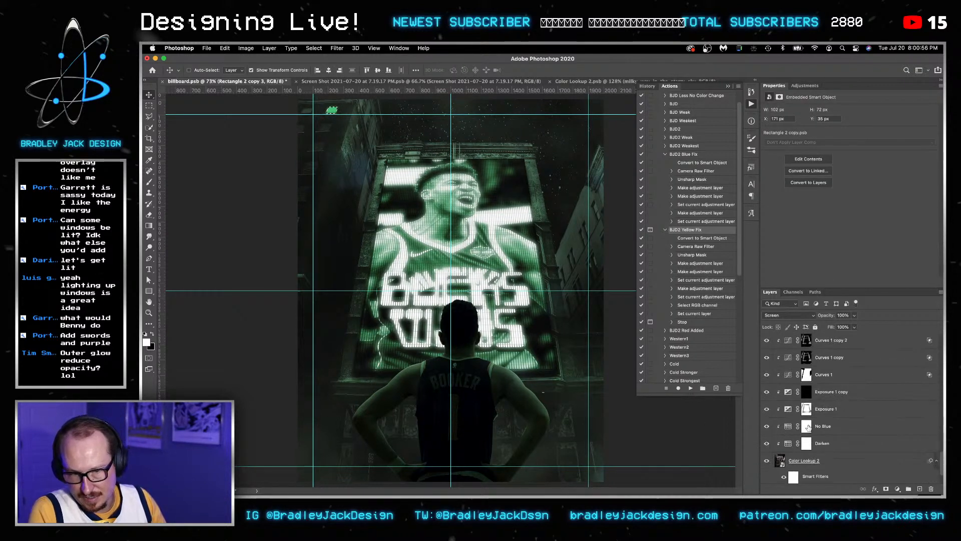
{"action": "left_click", "coordinate": [807, 412]}
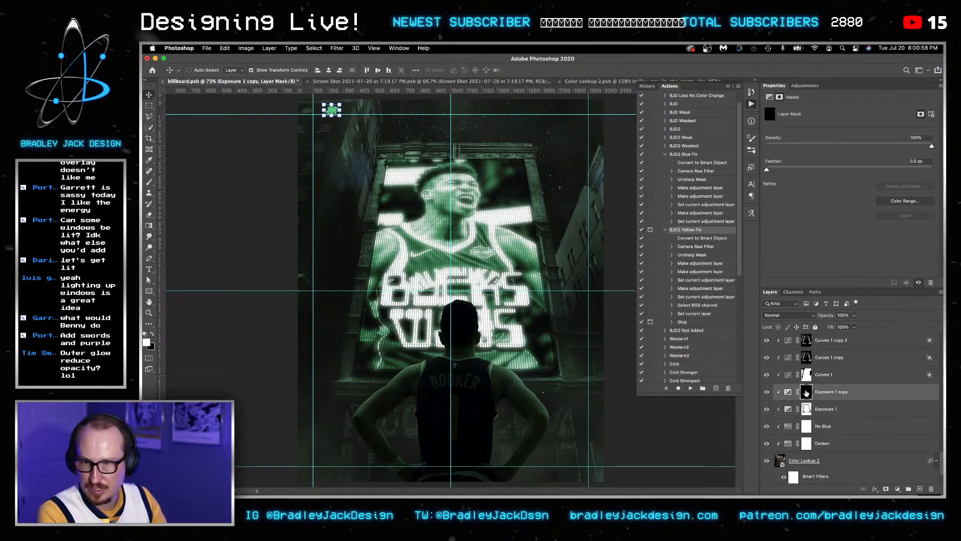
{"action": "left_click", "coordinate": [806, 393]}
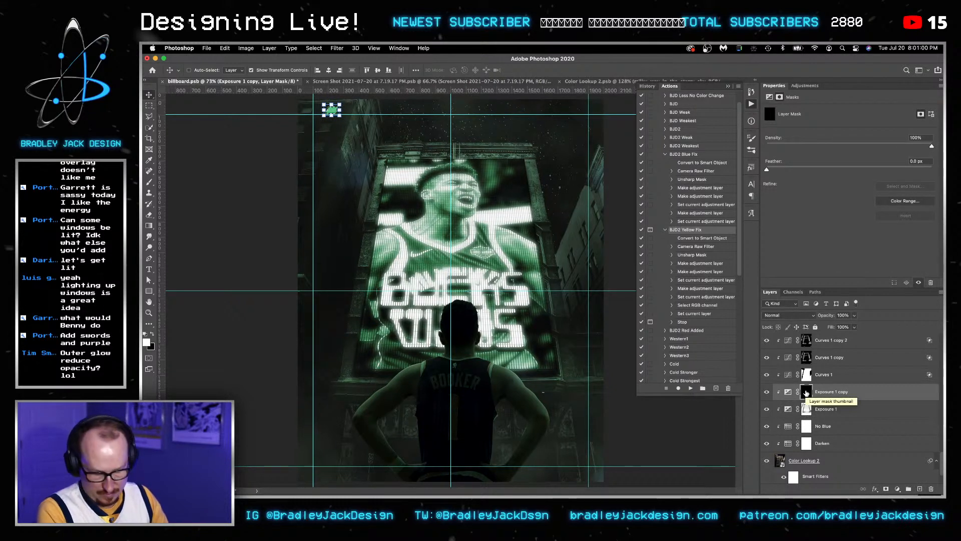
{"action": "left_click", "coordinate": [807, 410]}
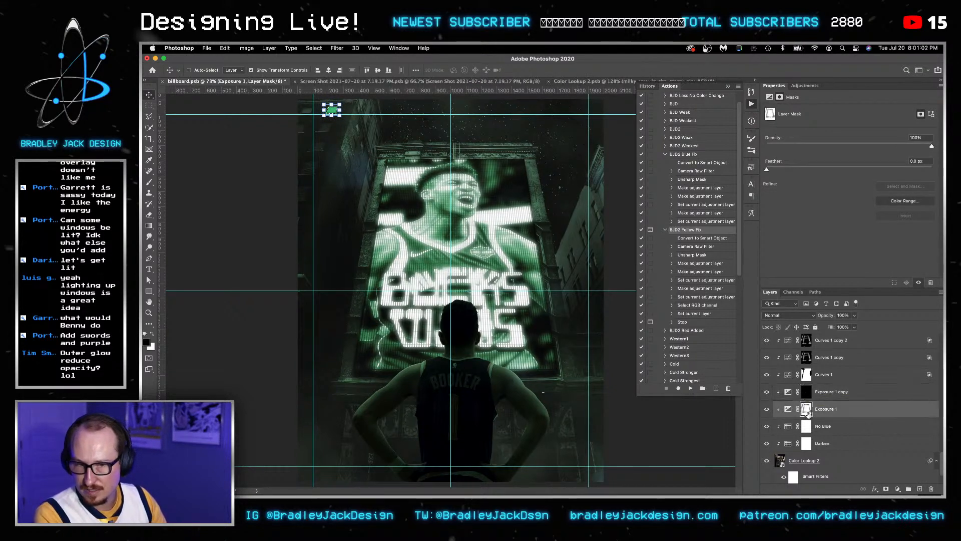
{"action": "key", "text": "x"}
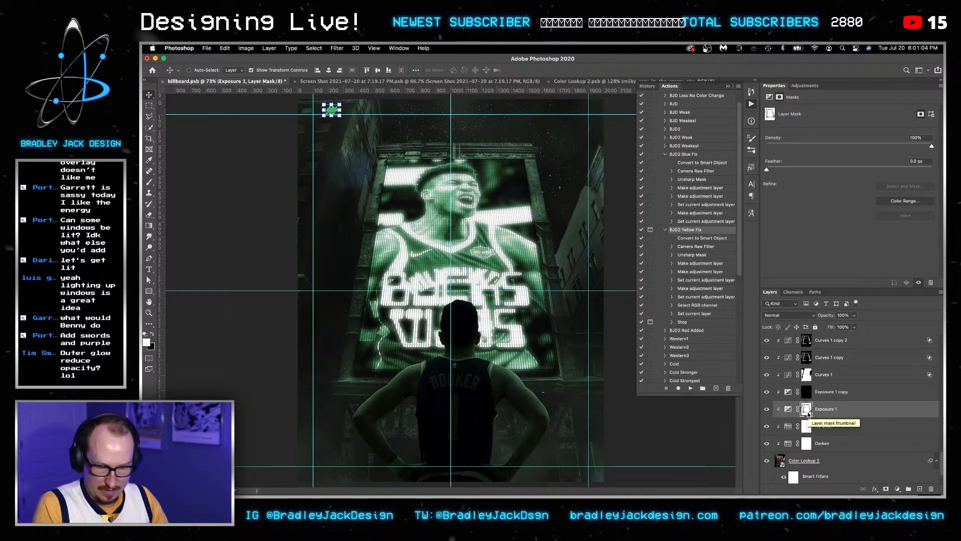
{"action": "left_click", "coordinate": [808, 444]}
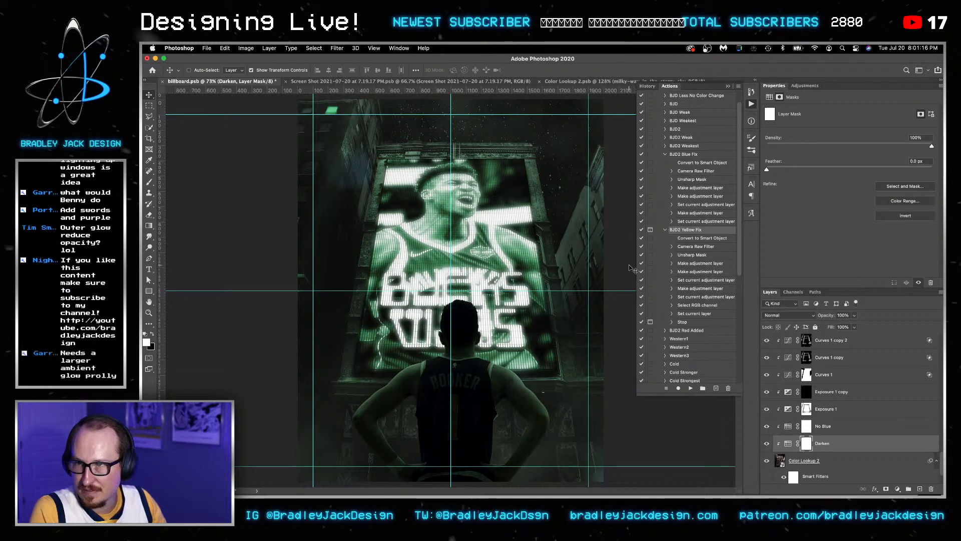
{"action": "left_click", "coordinate": [804, 425]}
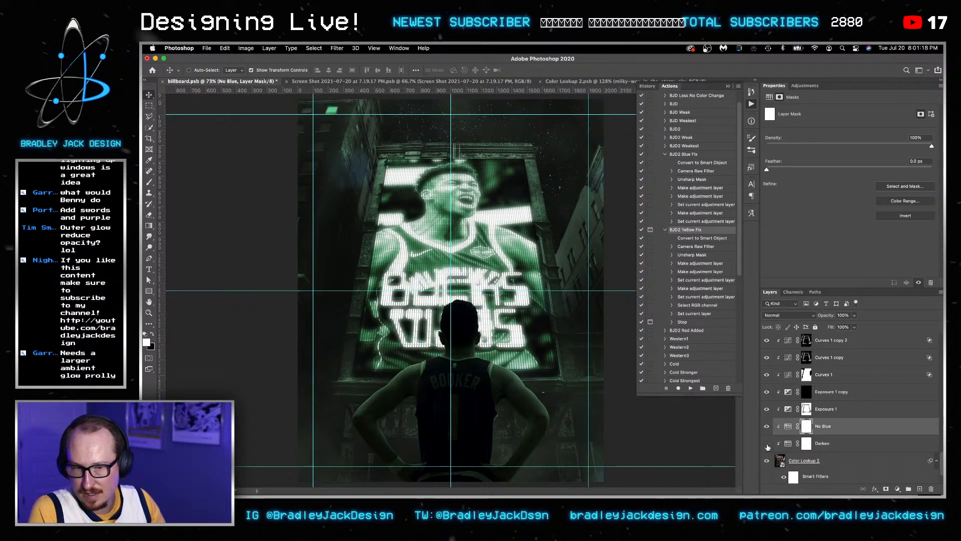
{"action": "left_click", "coordinate": [767, 444]}
{"action": "left_click", "coordinate": [767, 444]}
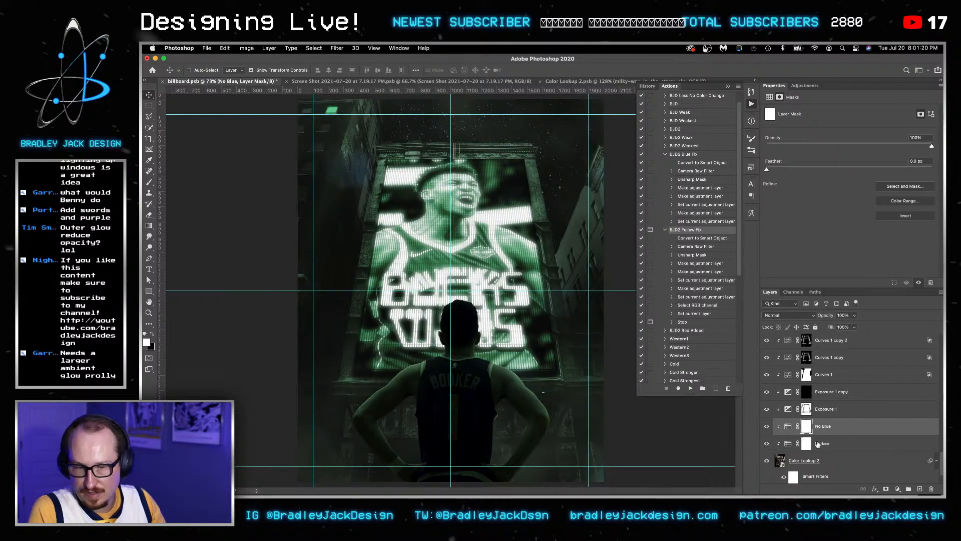
Paint black with a 125-pixel brush over the lit window in the Darken and Exposure 1 layer masks.
{"action": "left_click", "coordinate": [818, 444]}
{"action": "key", "text": "b"}
{"action": "key", "text": "x"}
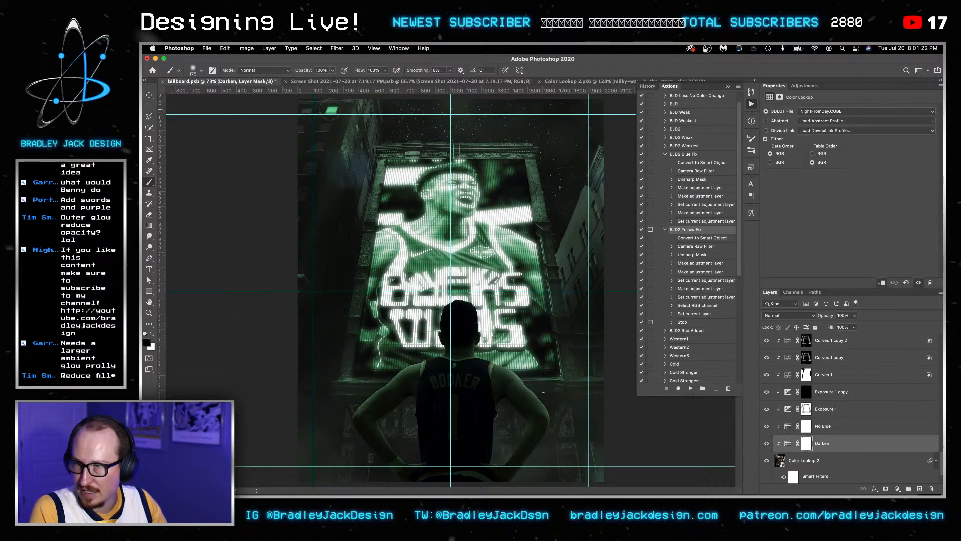
{"action": "key", "text": "bracketleft"}
{"action": "key", "text": "bracketleft"}
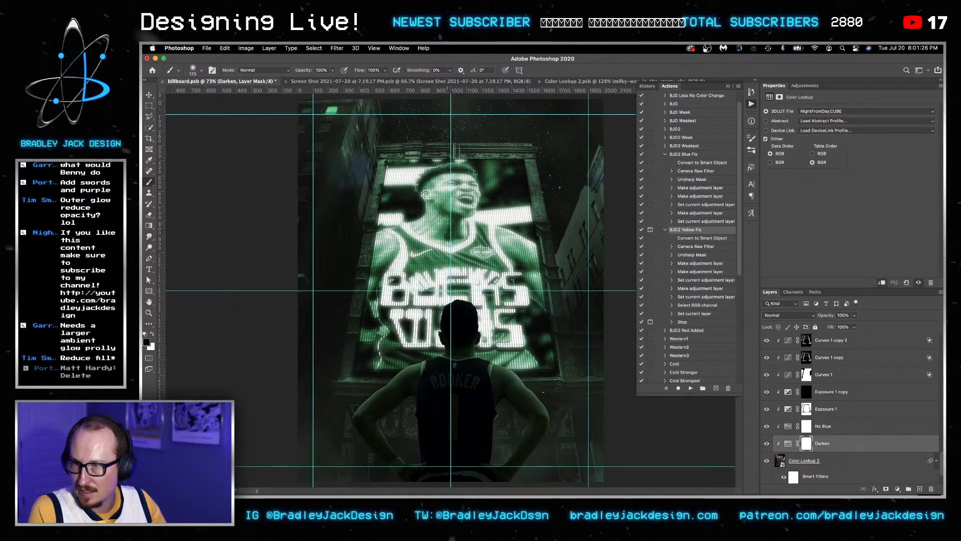
{"action": "left_click", "coordinate": [806, 410]}
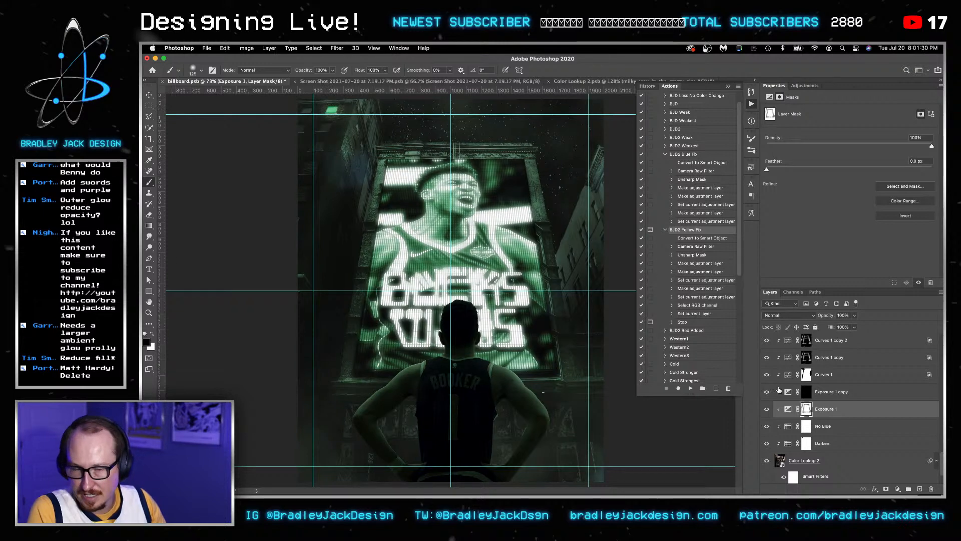
{"action": "left_click", "coordinate": [805, 392]}
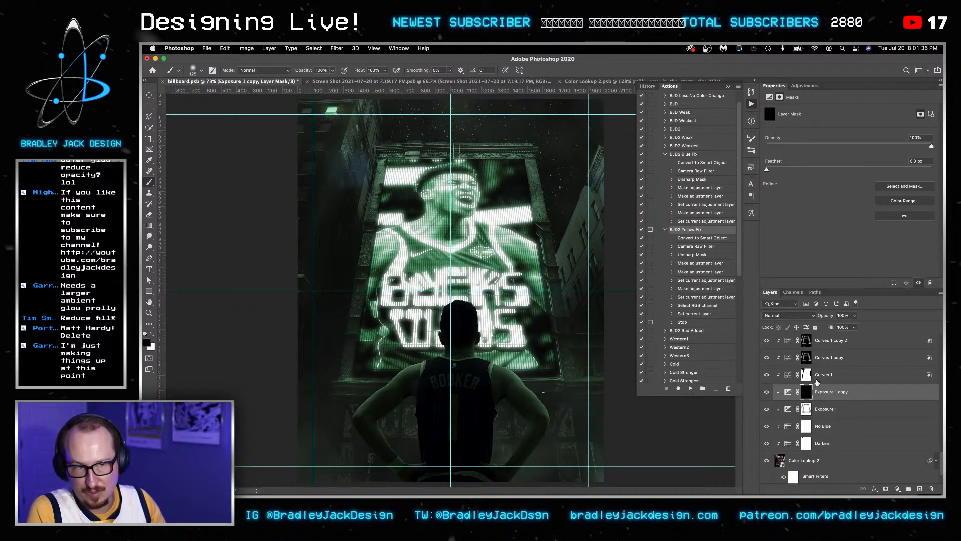
Group the three blurred Rectangle 2 copies and name the group Window.
{"action": "scroll", "coordinate": [827, 406], "scroll_direction": "up", "scroll_amount": 1}
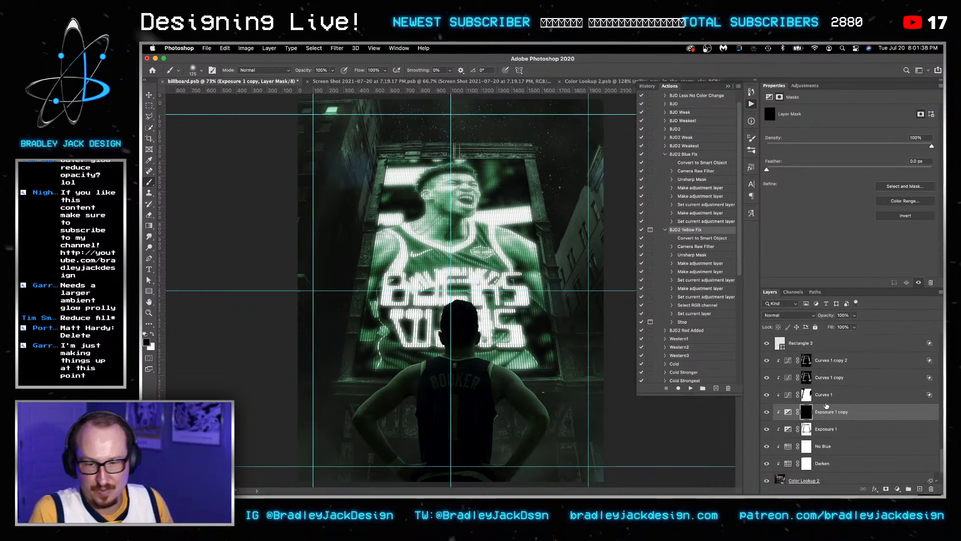
{"action": "scroll", "coordinate": [827, 406], "scroll_direction": "up", "scroll_amount": 5}
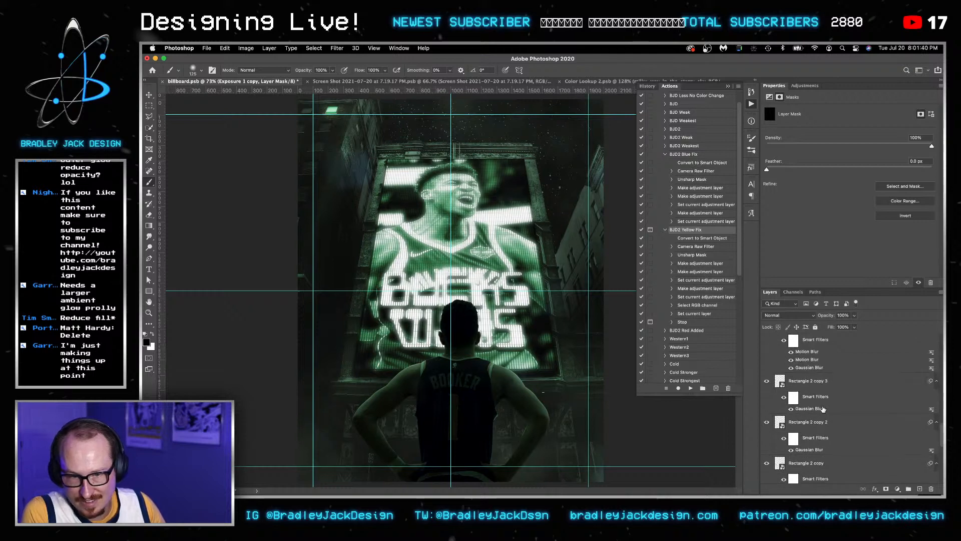
{"action": "left_click", "coordinate": [811, 382]}
{"action": "scroll", "coordinate": [806, 406], "scroll_direction": "down", "scroll_amount": 1}
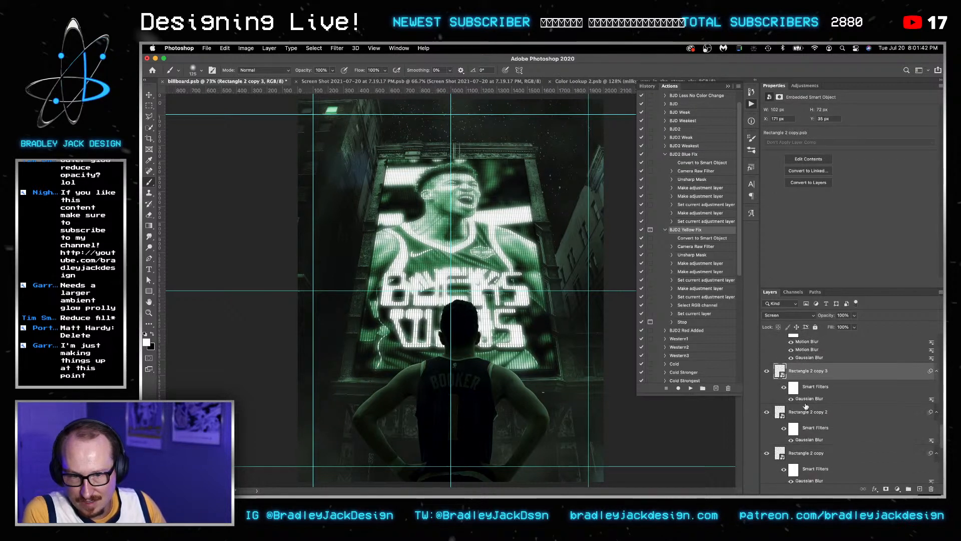
{"action": "scroll", "coordinate": [805, 406], "scroll_direction": "down", "scroll_amount": 1}
{"action": "left_click", "coordinate": [807, 433], "text": "shift"}
{"action": "key", "text": "super+g"}
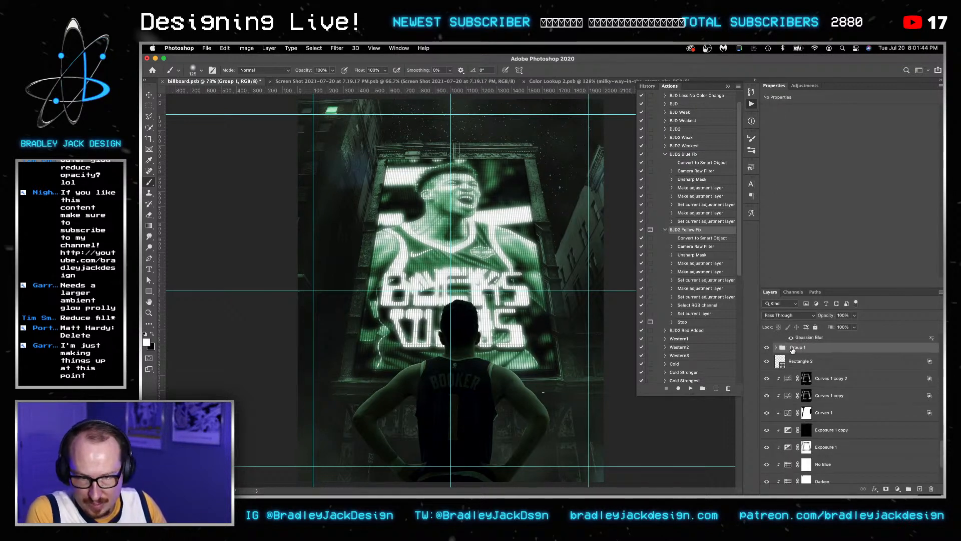
{"action": "type", "text": "Window"}
{"action": "key", "text": "Return"}
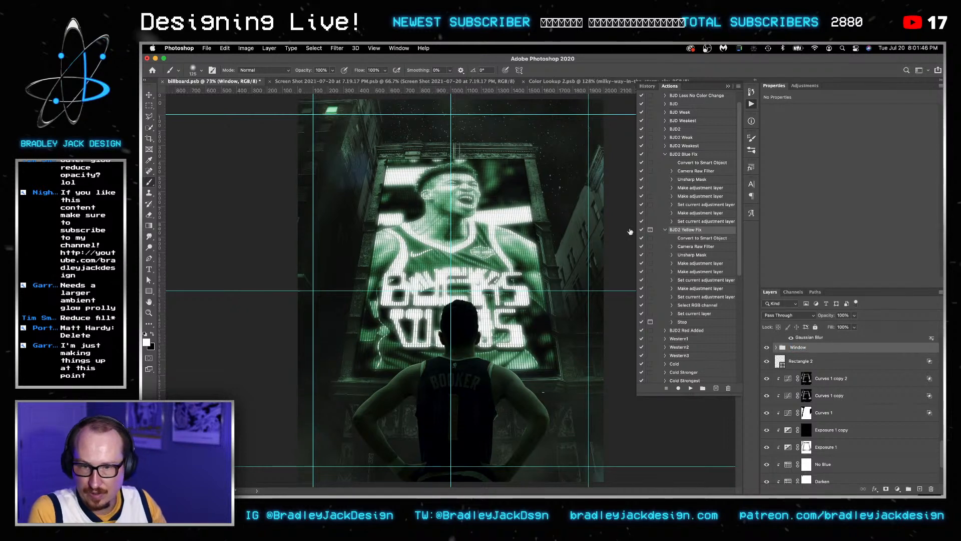
Duplicate the Window group and align the copy over the neighbouring window at the building's outer edge.
{"action": "key", "text": "z"}
{"action": "left_click_drag", "start_coordinate": [326, 111], "coordinate": [364, 120]}
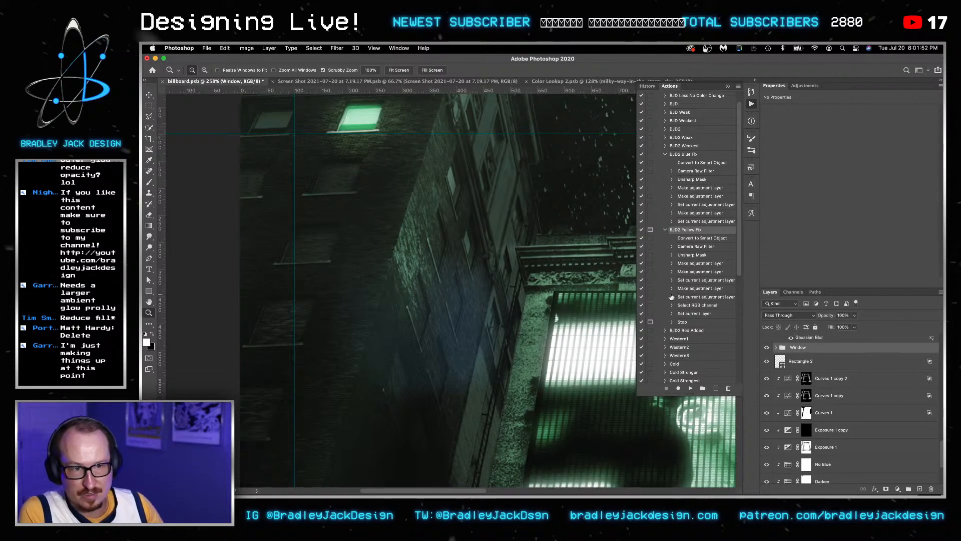
{"action": "key", "text": "v"}
{"action": "left_click_drag", "start_coordinate": [375, 121], "coordinate": [279, 126]}
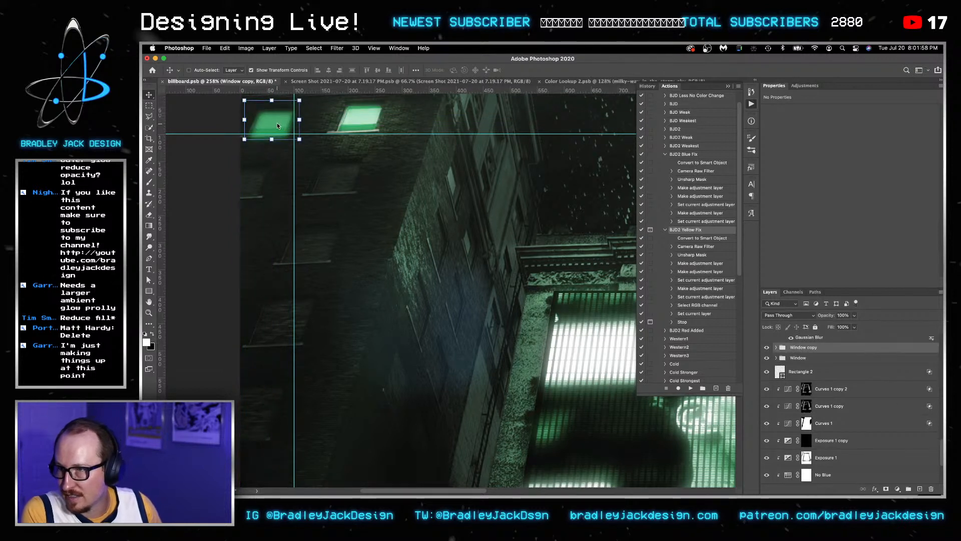
{"action": "key", "text": "Down"}
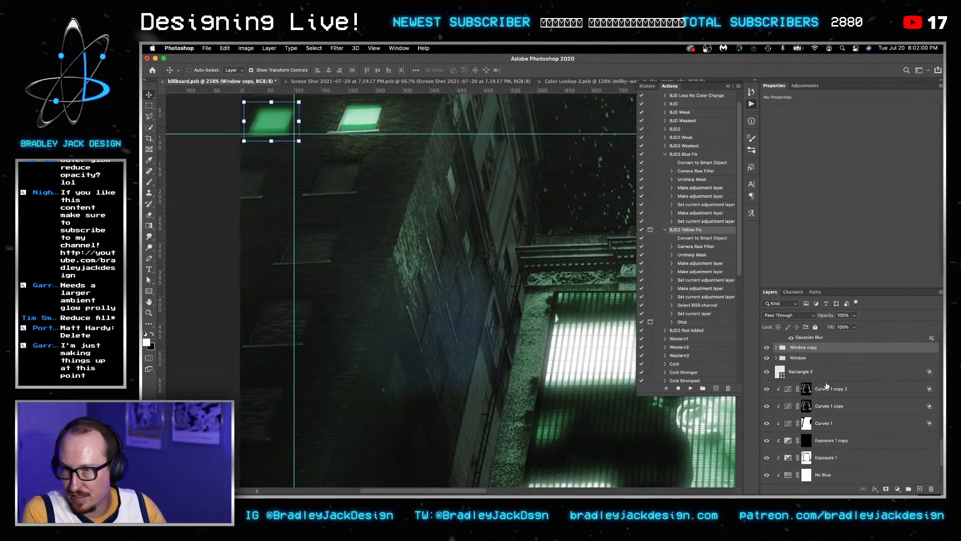
Paint black over the second lit window in the Darken and Exposure 1 layer masks to brighten it.
{"action": "scroll", "coordinate": [822, 400], "scroll_direction": "down", "scroll_amount": 5}
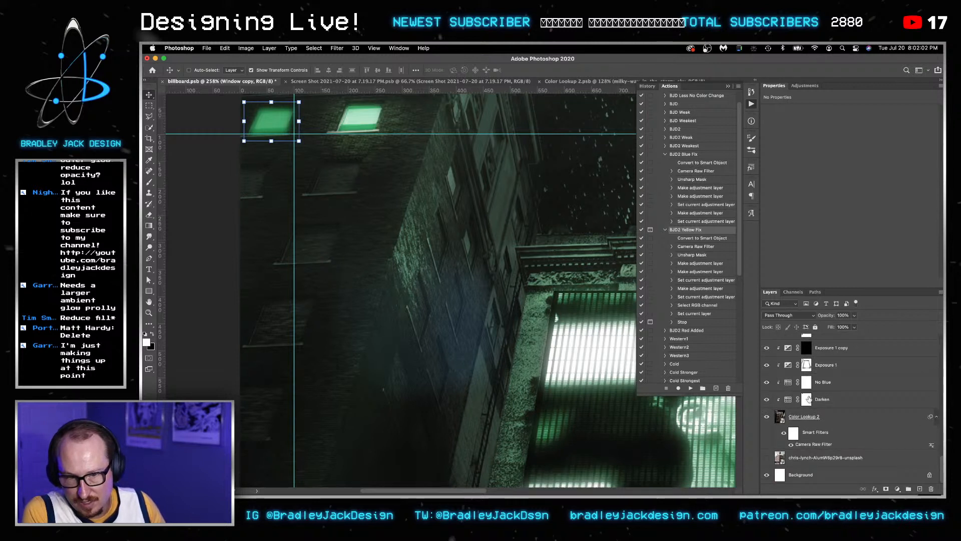
{"action": "left_click", "coordinate": [808, 399]}
{"action": "key", "text": "b"}
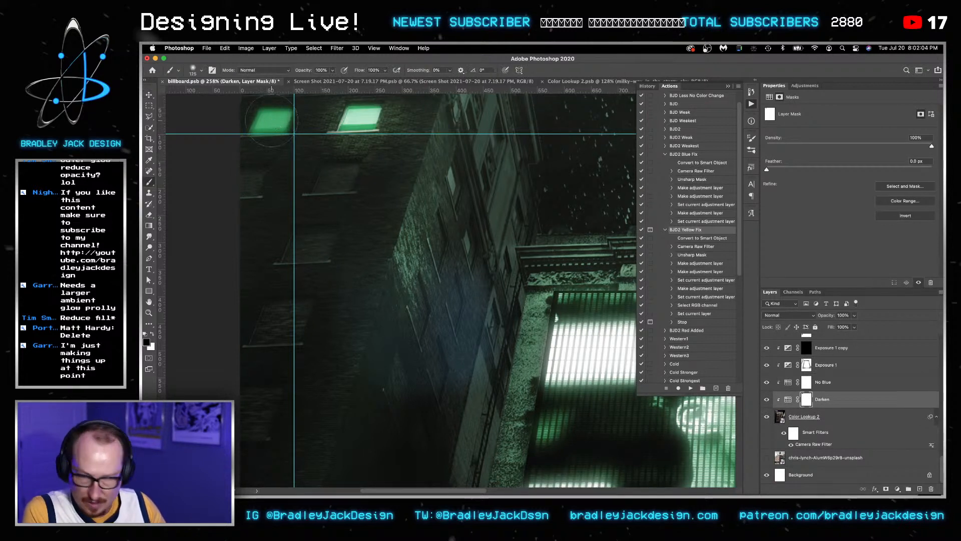
{"action": "left_click", "coordinate": [807, 384]}
{"action": "left_click", "coordinate": [807, 365]}
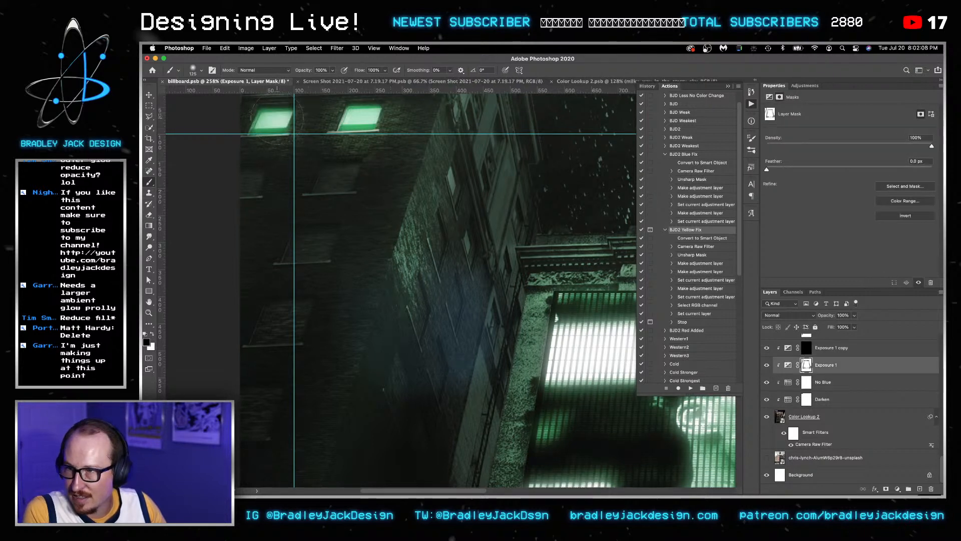
{"action": "left_click", "coordinate": [806, 349]}
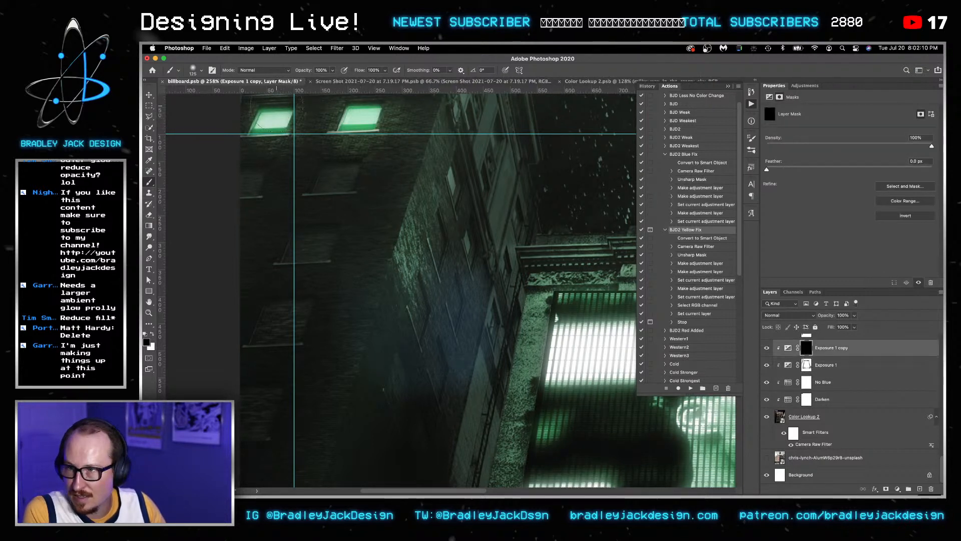
Hide the guides and check the whole poster with both lit windows.
{"action": "scroll", "coordinate": [410, 209], "scroll_direction": "down", "scroll_amount": 6}
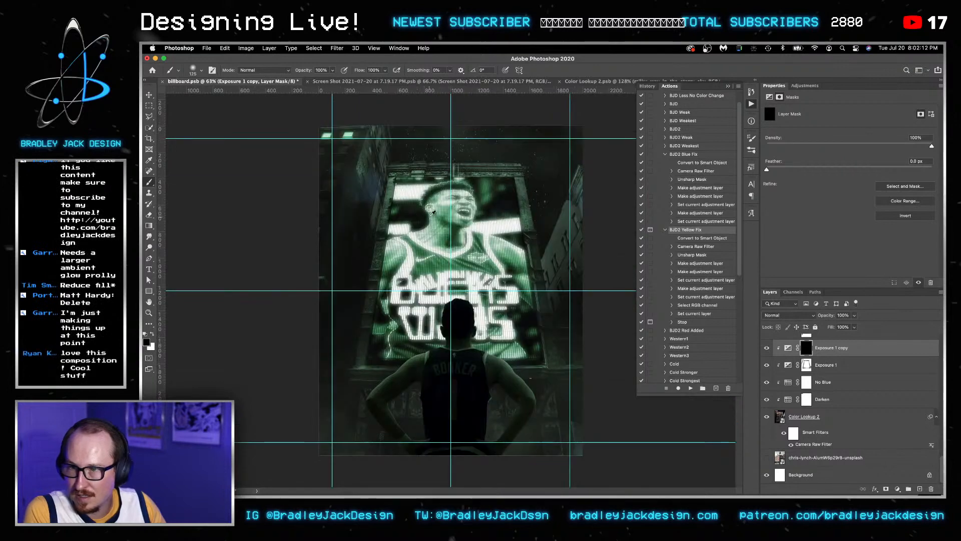
{"action": "key", "text": "v"}
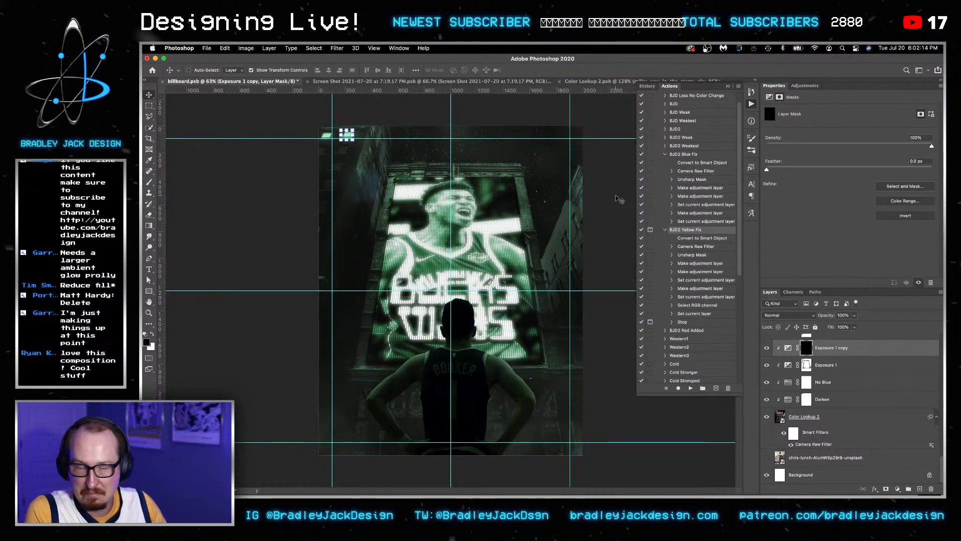
{"action": "key", "text": "super+'"}
{"action": "key", "text": "super+'"}
{"action": "key", "text": "super+;"}
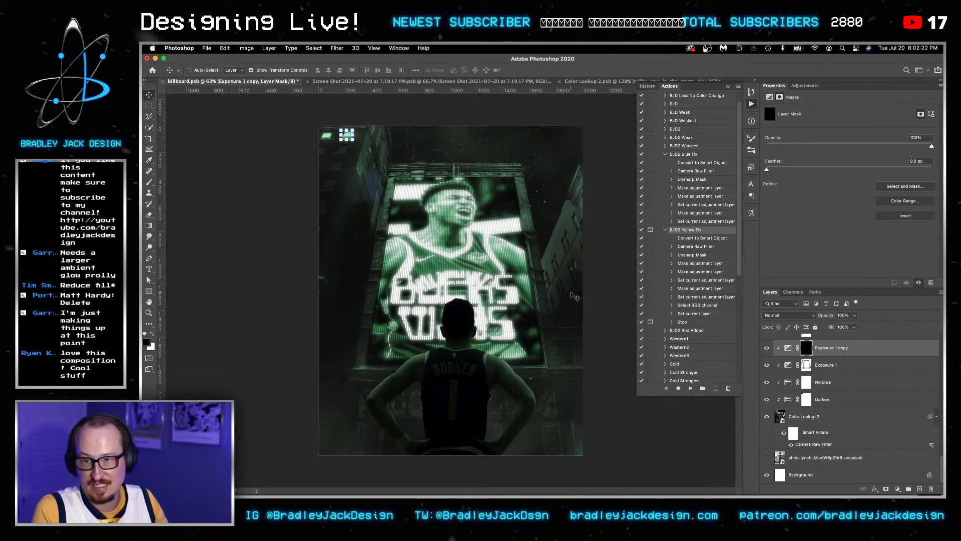
Draw a green rectangle about 37 by 106 px above the Rectangle 2 layer, over a window of the building beside the billboard's right edge.
{"action": "scroll", "coordinate": [855, 384], "scroll_direction": "up", "scroll_amount": 3}
{"action": "scroll", "coordinate": [855, 384], "scroll_direction": "up", "scroll_amount": 5}
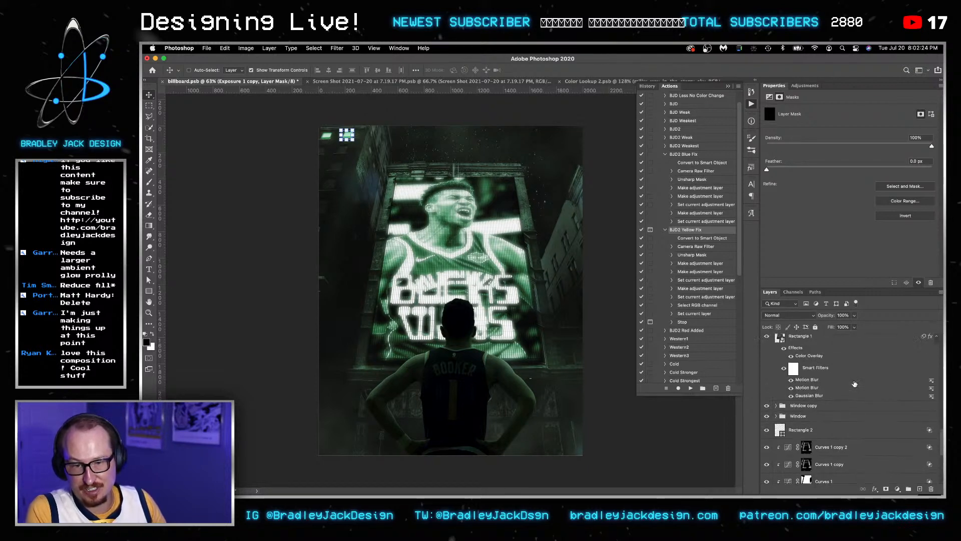
{"action": "left_click", "coordinate": [801, 430]}
{"action": "key", "text": "z"}
{"action": "left_click", "coordinate": [591, 272]}
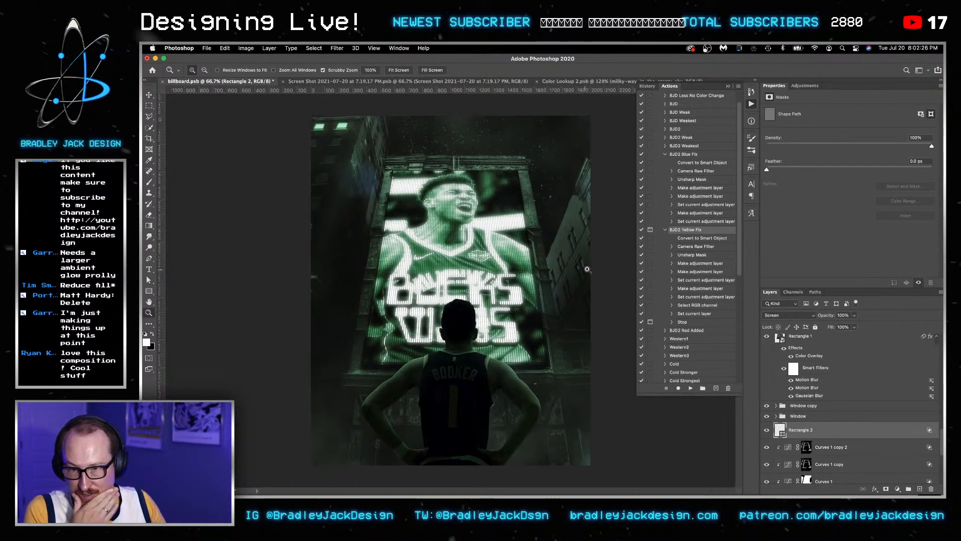
{"action": "left_click", "coordinate": [594, 273]}
{"action": "left_click", "coordinate": [594, 273]}
{"action": "left_click", "coordinate": [594, 273]}
{"action": "left_click", "coordinate": [594, 273]}
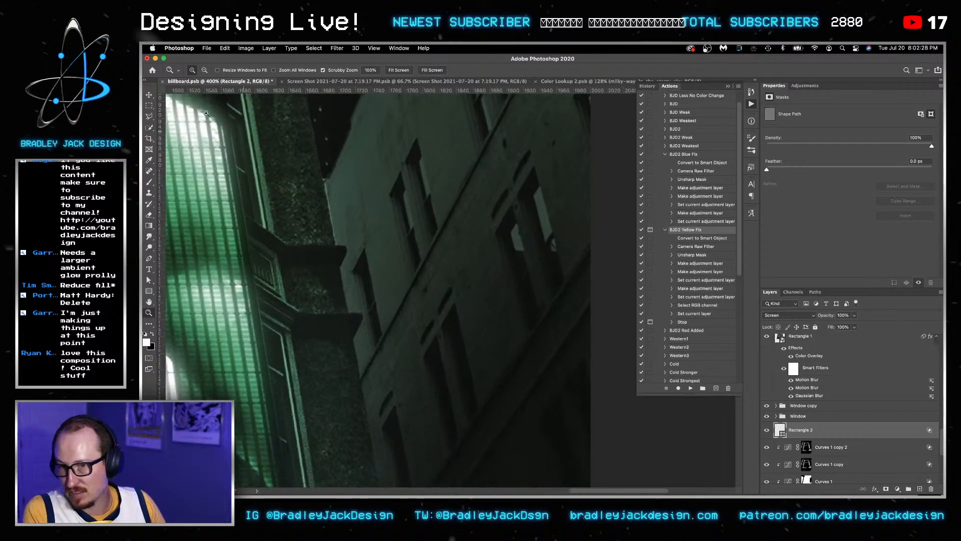
{"action": "left_click", "coordinate": [149, 291]}
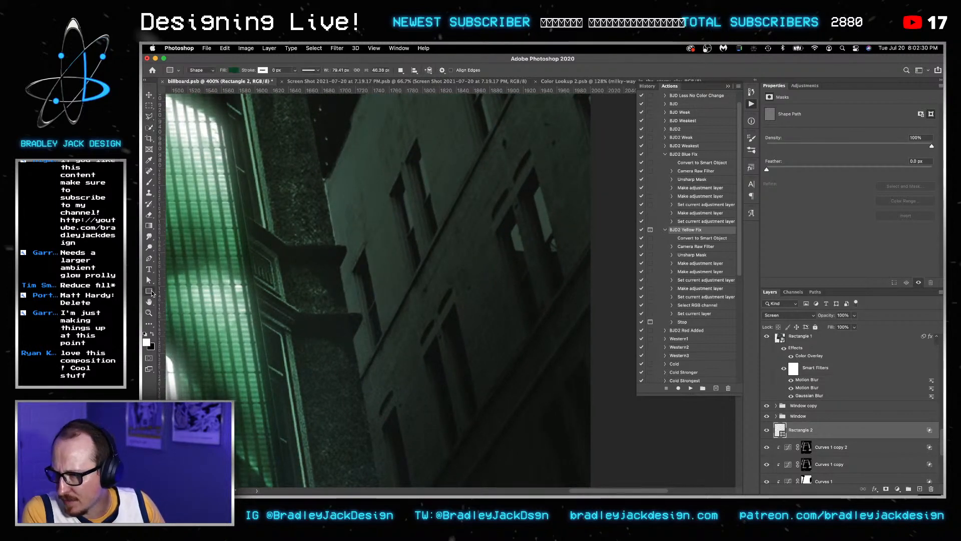
{"action": "left_click_drag", "start_coordinate": [510, 230], "coordinate": [540, 318]}
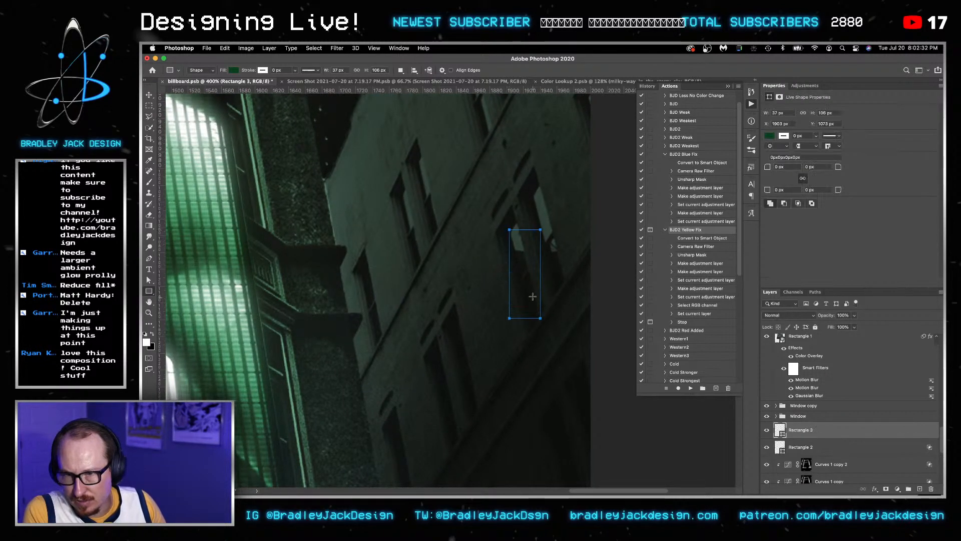
Distort the green rectangle to fit the slanted window pane and duplicate it onto the adjacent pane.
{"action": "key", "text": "v"}
{"action": "left_click_drag", "start_coordinate": [541, 230], "coordinate": [516, 218]}
{"action": "mouse_move", "coordinate": [543, 317]}
{"action": "left_mouse_down"}
{"action": "mouse_move", "coordinate": [553, 301]}
{"action": "mouse_move", "coordinate": [532, 268]}
{"action": "mouse_move", "coordinate": [515, 278]}
{"action": "mouse_move", "coordinate": [541, 319]}
{"action": "mouse_move", "coordinate": [509, 323]}
{"action": "mouse_move", "coordinate": [534, 298]}
{"action": "mouse_move", "coordinate": [530, 330]}
{"action": "left_mouse_up"}
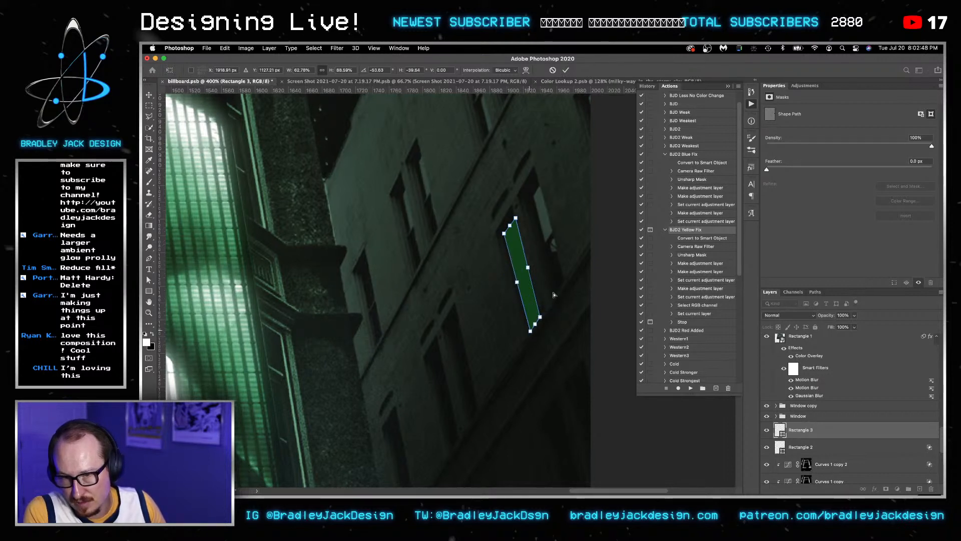
{"action": "key", "text": "Return"}
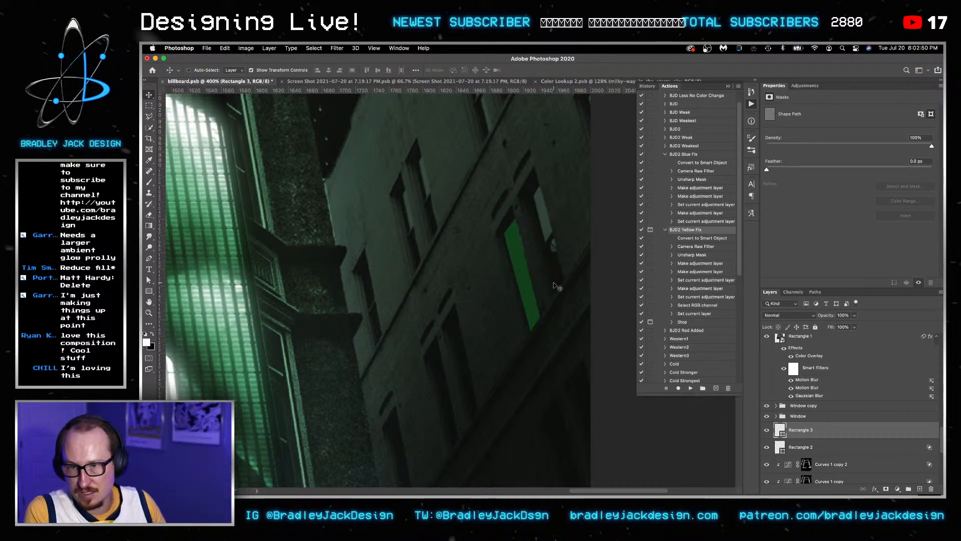
{"action": "left_click_drag", "start_coordinate": [523, 283], "coordinate": [551, 235]}
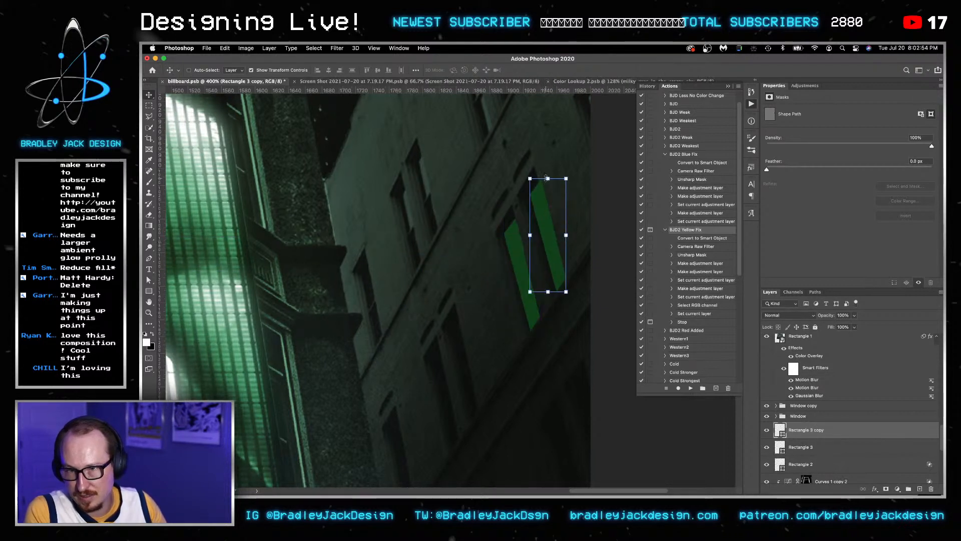
Shift the copied green pane slightly and adjust its individual corner points to fit the second slanted window pane.
{"action": "key", "text": "a"}
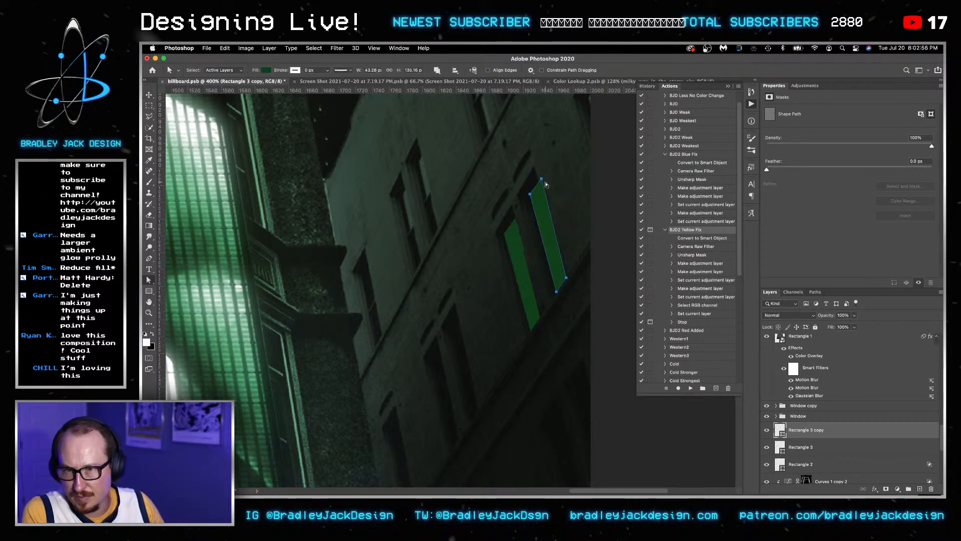
{"action": "left_click_drag", "start_coordinate": [536, 179], "coordinate": [537, 183]}
{"action": "key", "text": "ctrl+t"}
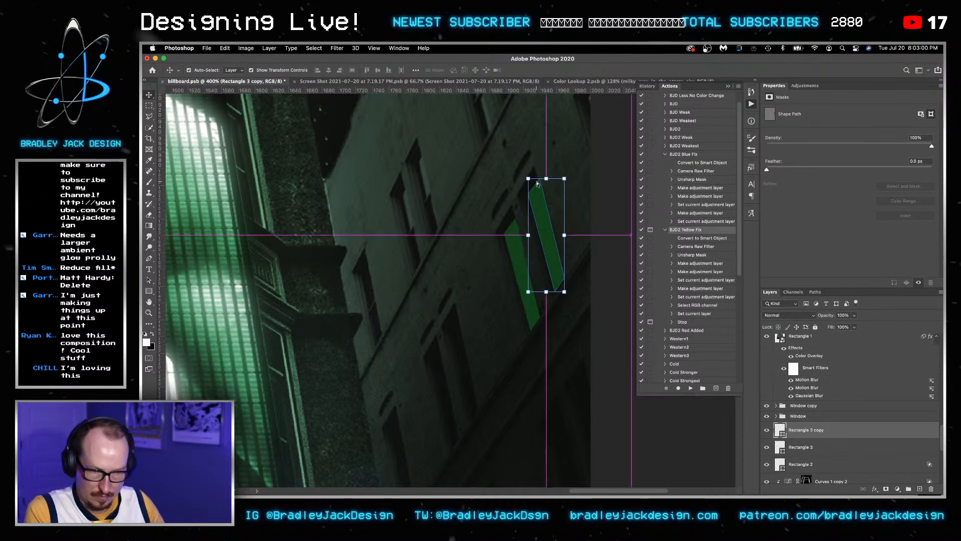
{"action": "key", "text": "Escape"}
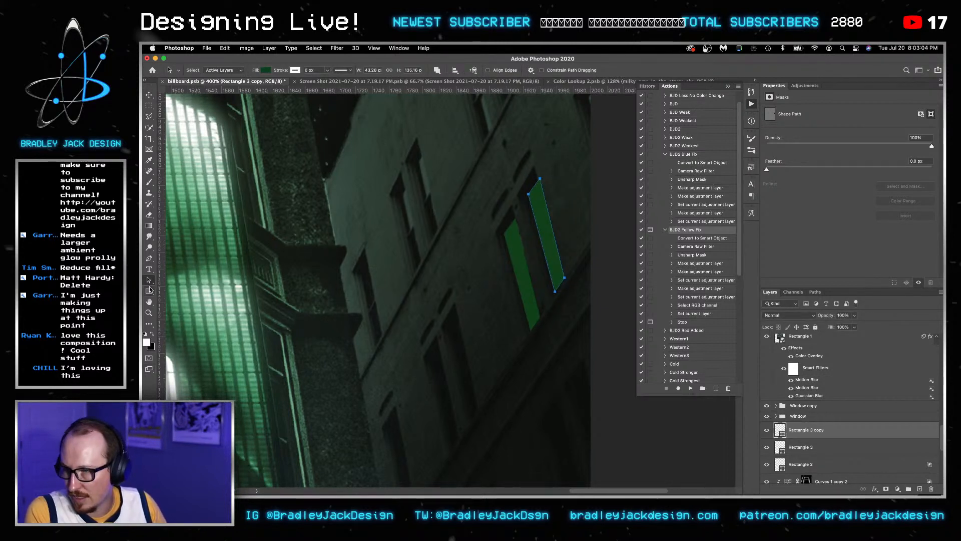
{"action": "right_click", "coordinate": [149, 281]}
{"action": "left_click", "coordinate": [176, 287]}
{"action": "left_click", "coordinate": [560, 188]}
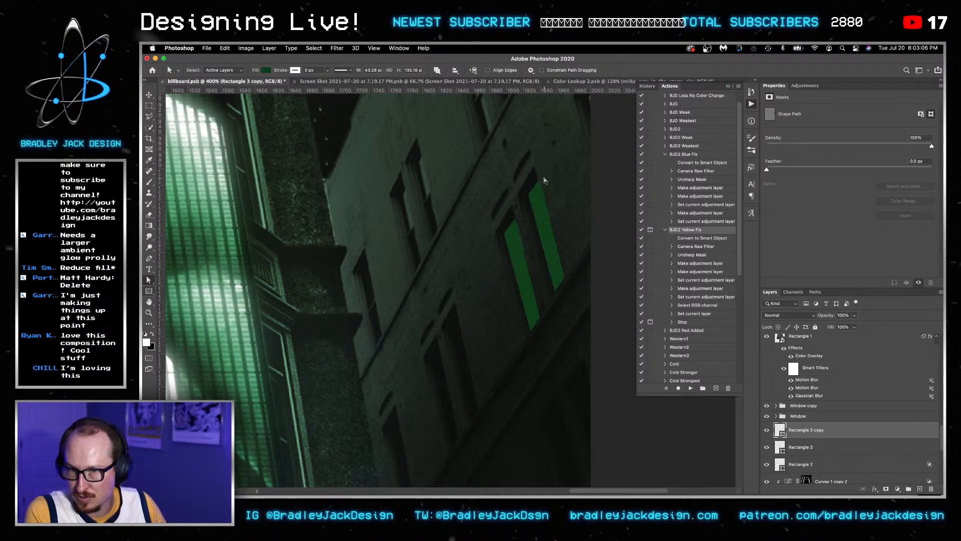
{"action": "left_click", "coordinate": [541, 181]}
{"action": "left_click_drag", "start_coordinate": [539, 180], "coordinate": [538, 180]}
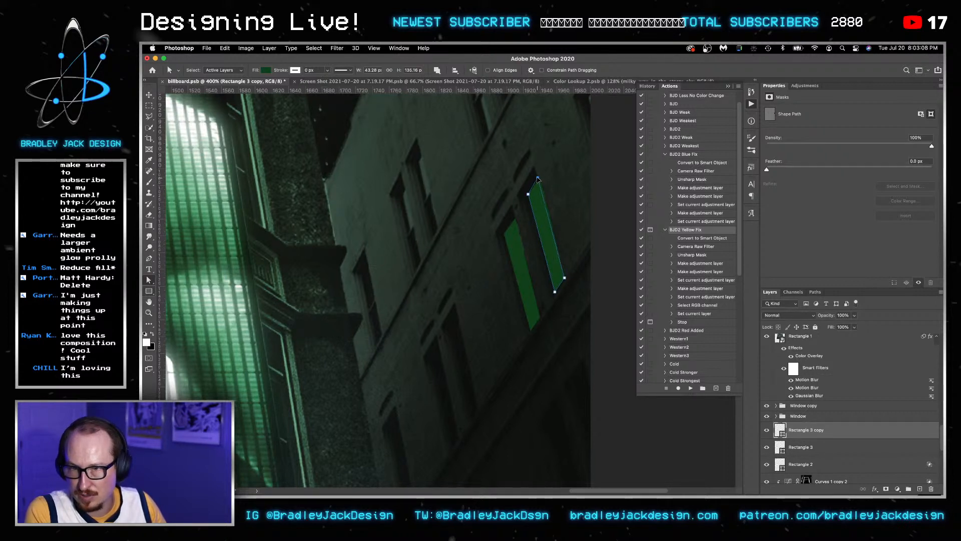
{"action": "mouse_move", "coordinate": [565, 278]}
{"action": "left_mouse_down"}
{"action": "mouse_move", "coordinate": [576, 261]}
{"action": "mouse_move", "coordinate": [555, 294]}
{"action": "left_mouse_up"}
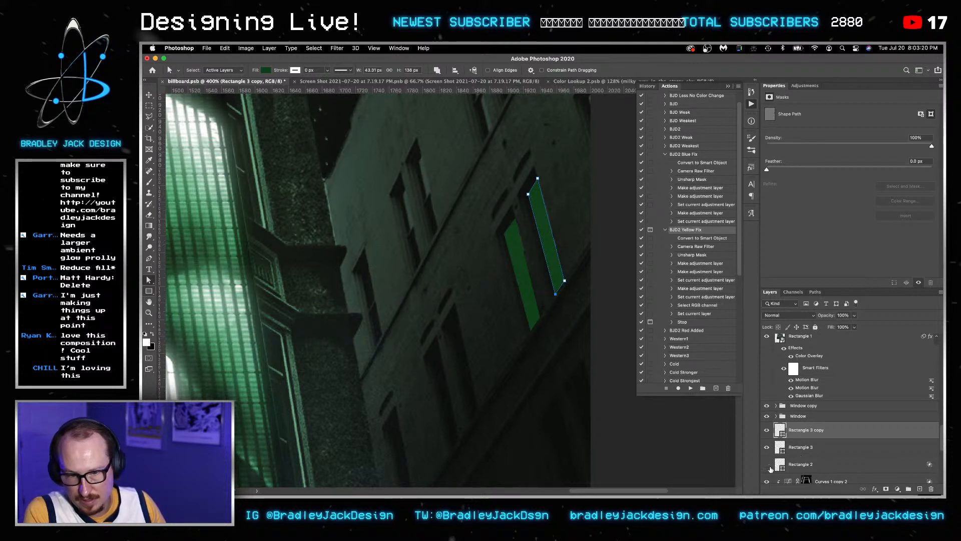
Convert both green panes into one smart object and copy the Gaussian Blur from Rectangle 2 copy in the Window group onto it.
{"action": "left_click", "coordinate": [798, 453], "text": "shift"}
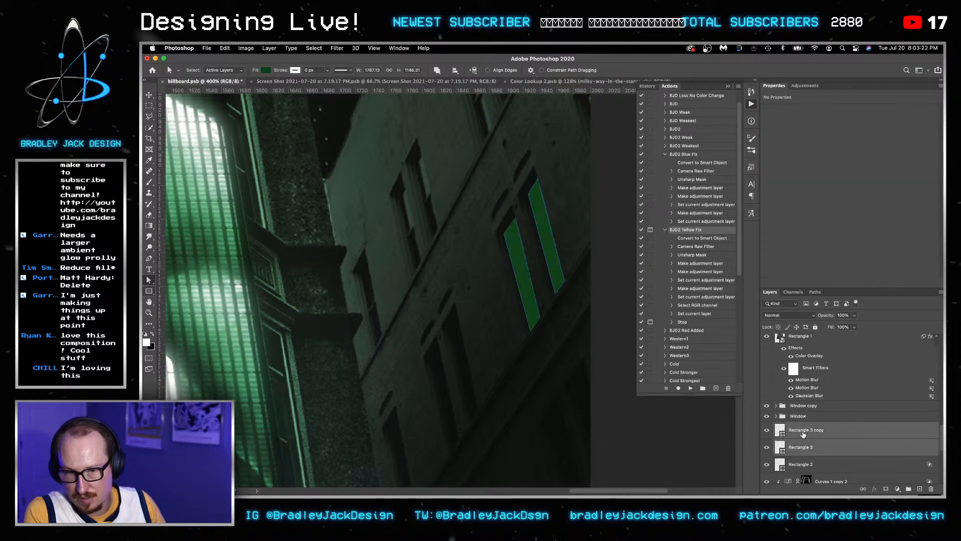
{"action": "right_click", "coordinate": [804, 435]}
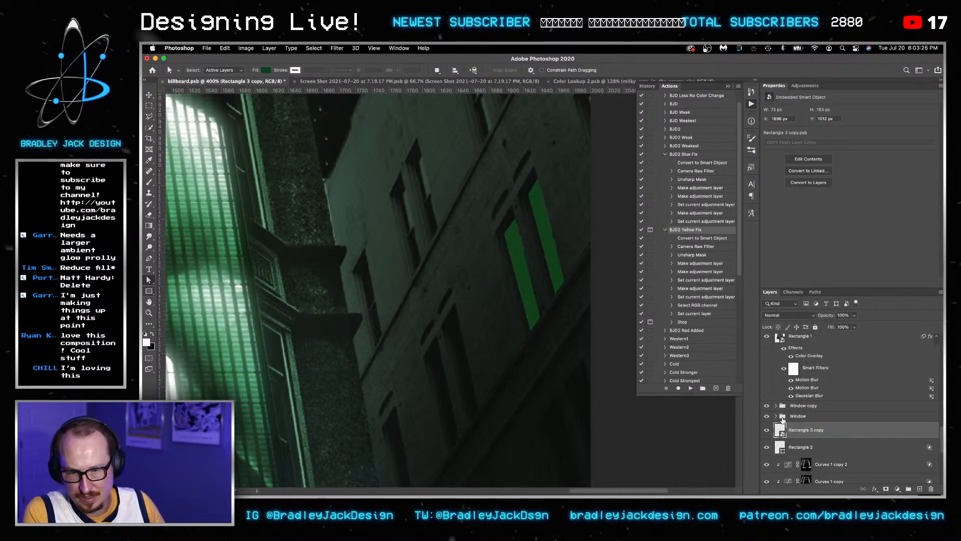
{"action": "left_click", "coordinate": [777, 416]}
{"action": "scroll", "coordinate": [801, 431], "scroll_direction": "down", "scroll_amount": 3}
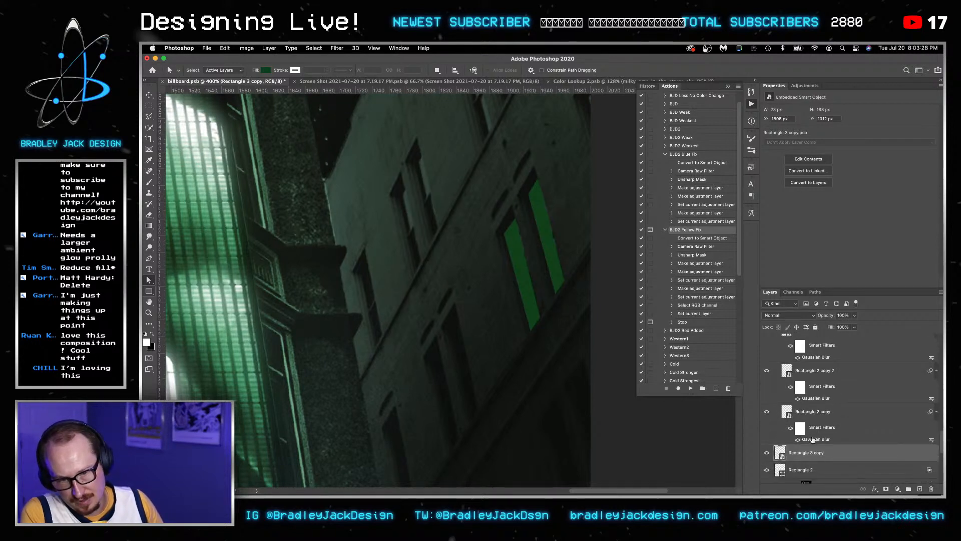
{"action": "left_click_drag", "start_coordinate": [813, 439], "coordinate": [811, 453]}
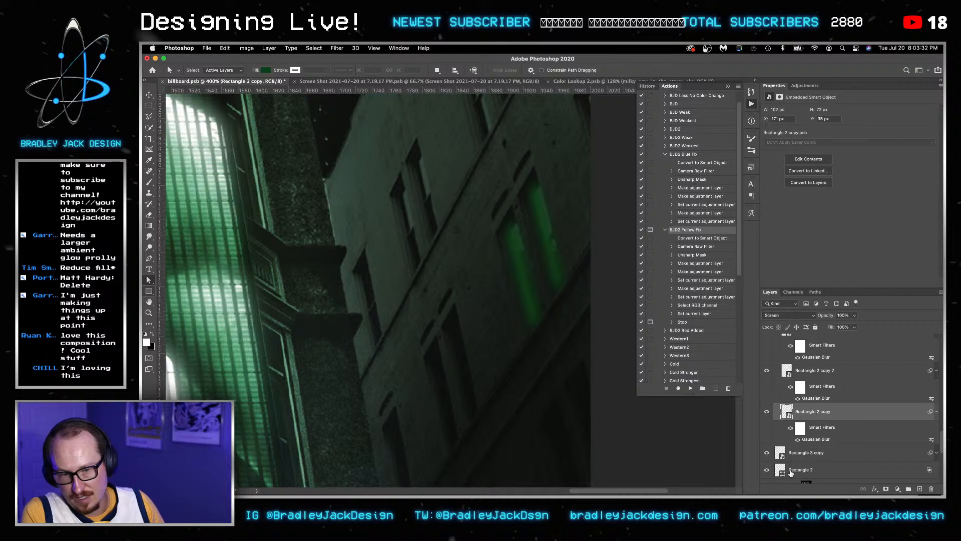
Duplicate the Rectangle 2 shape onto the neighbouring lit window in the poster's upper-left corner.
{"action": "left_click", "coordinate": [791, 471]}
{"action": "scroll", "coordinate": [784, 466], "scroll_direction": "down", "scroll_amount": 2}
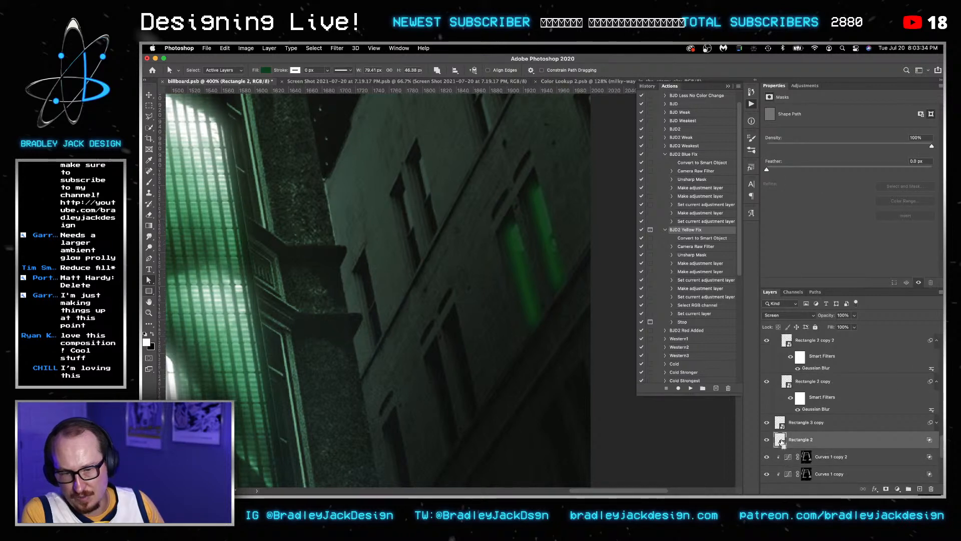
{"action": "key", "text": "super+0"}
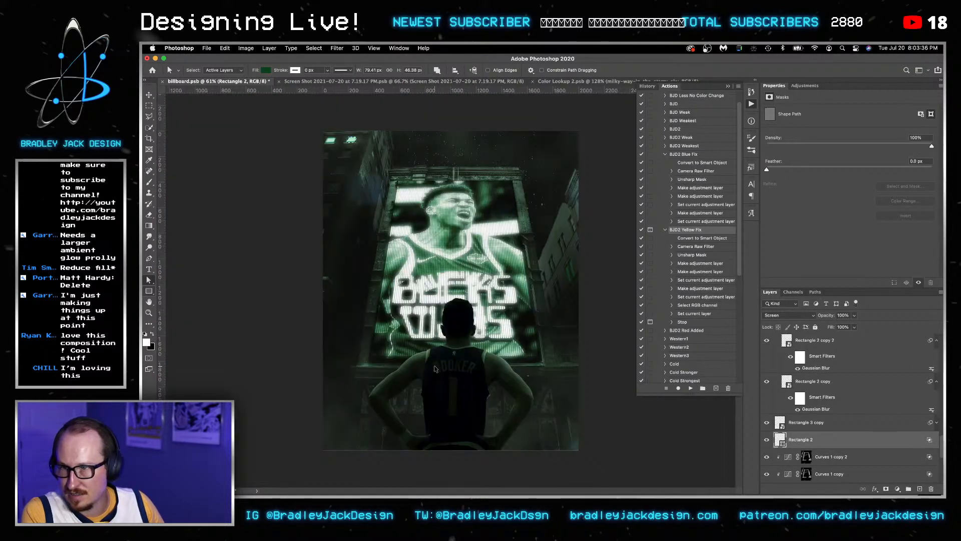
{"action": "left_click", "coordinate": [795, 428]}
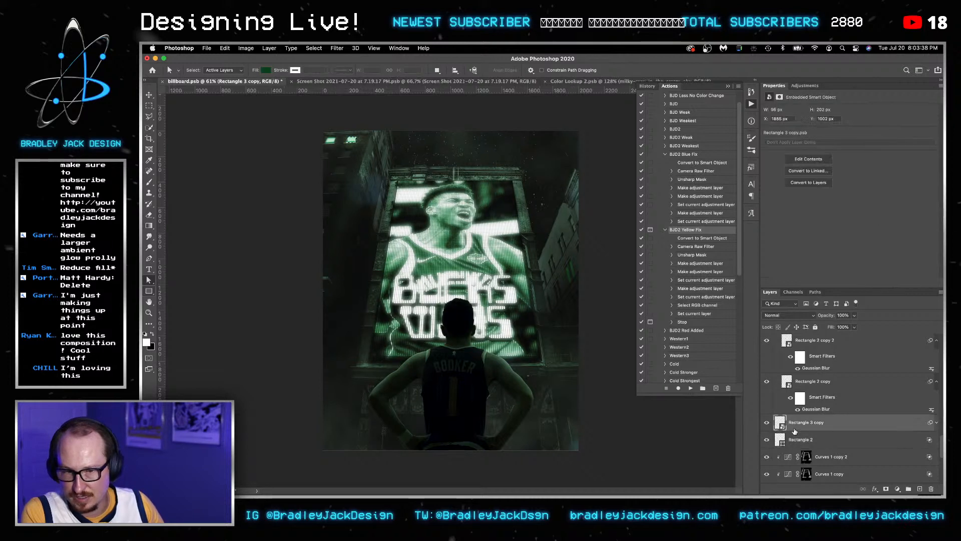
{"action": "left_click", "coordinate": [795, 442]}
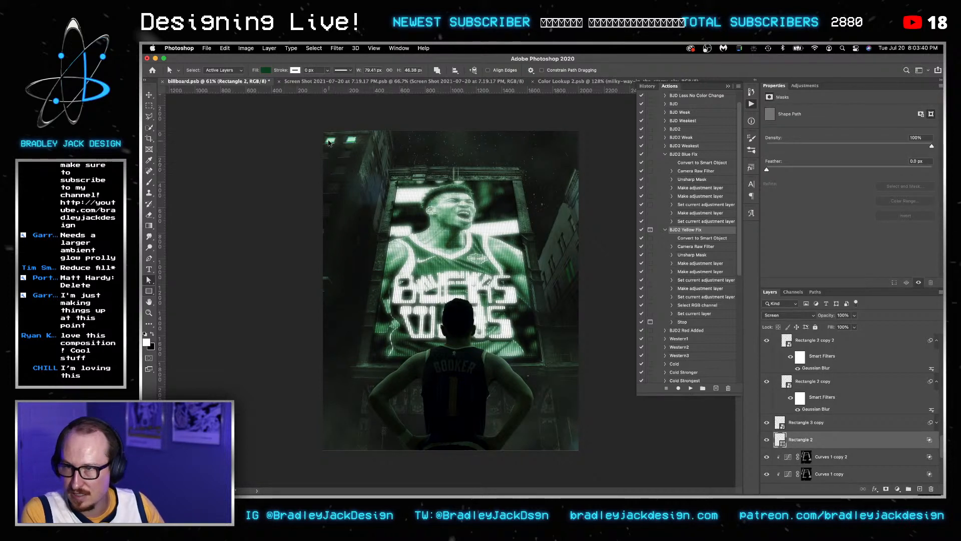
{"action": "scroll", "coordinate": [380, 153], "scroll_direction": "up", "scroll_amount": 5}
{"action": "key", "text": "v"}
{"action": "left_click_drag", "start_coordinate": [469, 145], "coordinate": [326, 152]}
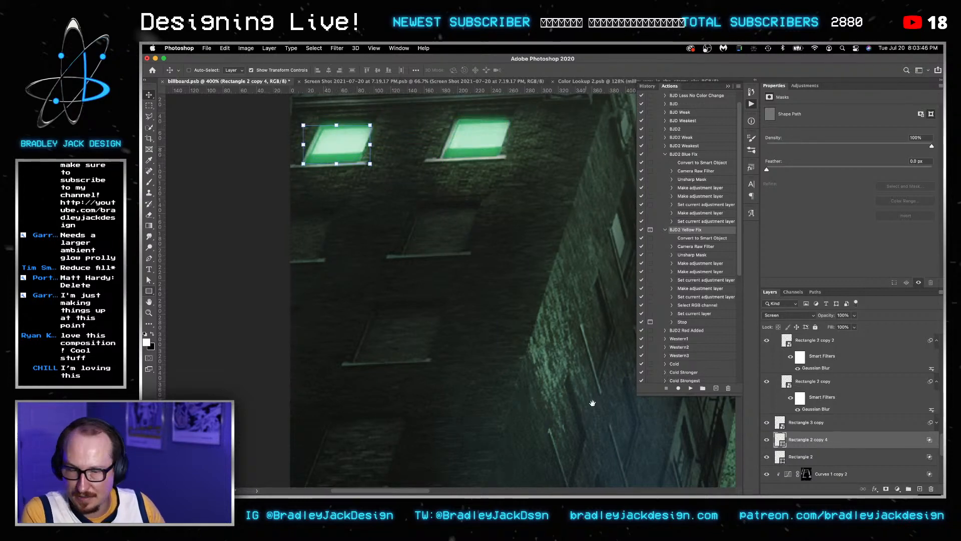
Switch off the Gaussian Blur on the Rectangle 3 copy smart object and set its blend mode to Screen.
{"action": "left_click", "coordinate": [818, 424]}
{"action": "left_click_drag", "start_coordinate": [599, 416], "coordinate": [281, 300]}
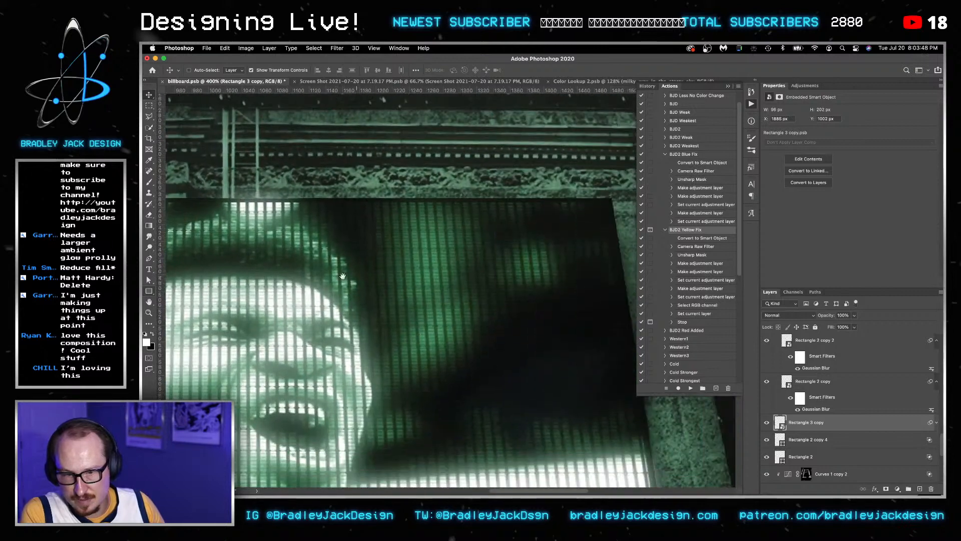
{"action": "left_click_drag", "start_coordinate": [576, 381], "coordinate": [328, 176]}
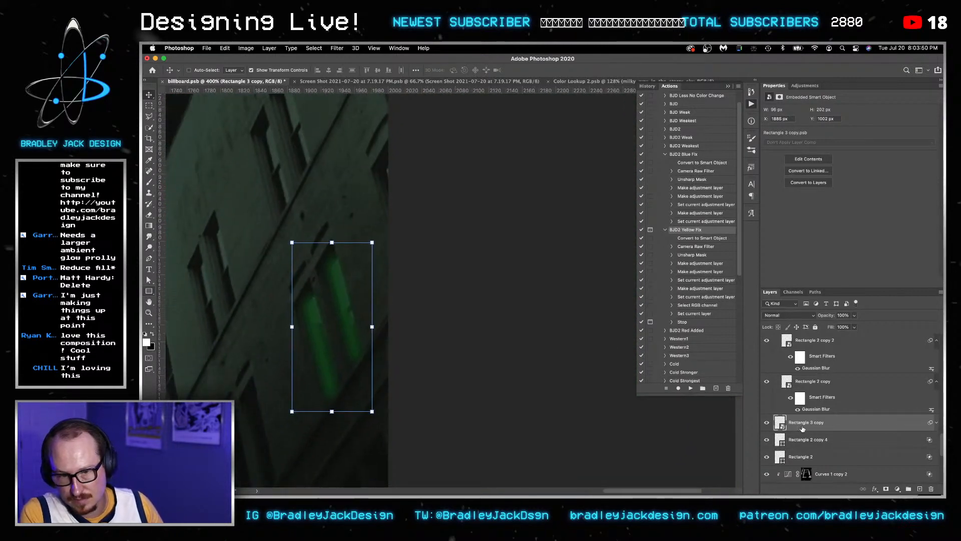
{"action": "left_click", "coordinate": [937, 422]}
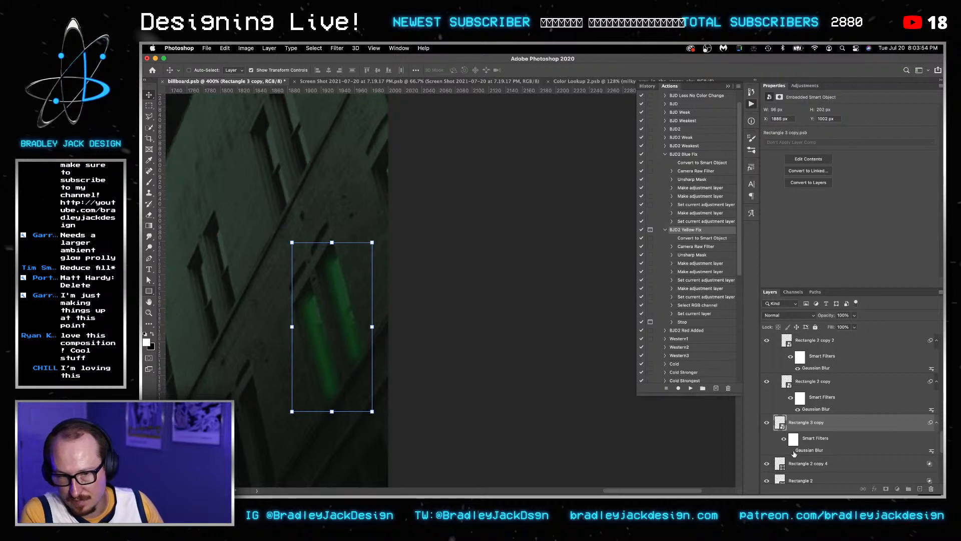
{"action": "left_click", "coordinate": [794, 452]}
{"action": "key", "text": "alt+shift+s"}
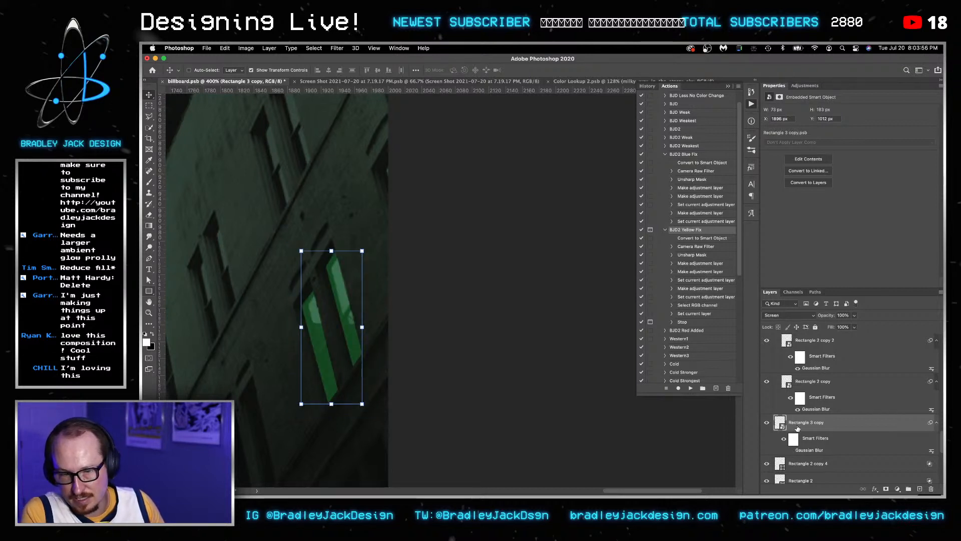
Duplicate the pane layer with its Gaussian Blur switched on, then duplicate it again with a blur radius of 15 pixels.
{"action": "key", "text": "super+j"}
{"action": "left_click", "coordinate": [792, 451]}
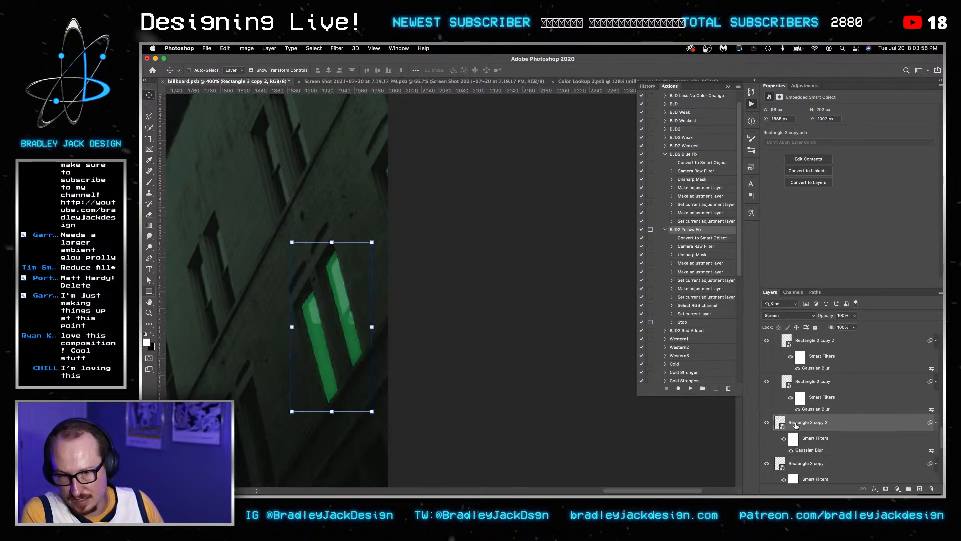
{"action": "key", "text": "super+j"}
{"action": "double_click", "coordinate": [805, 450]}
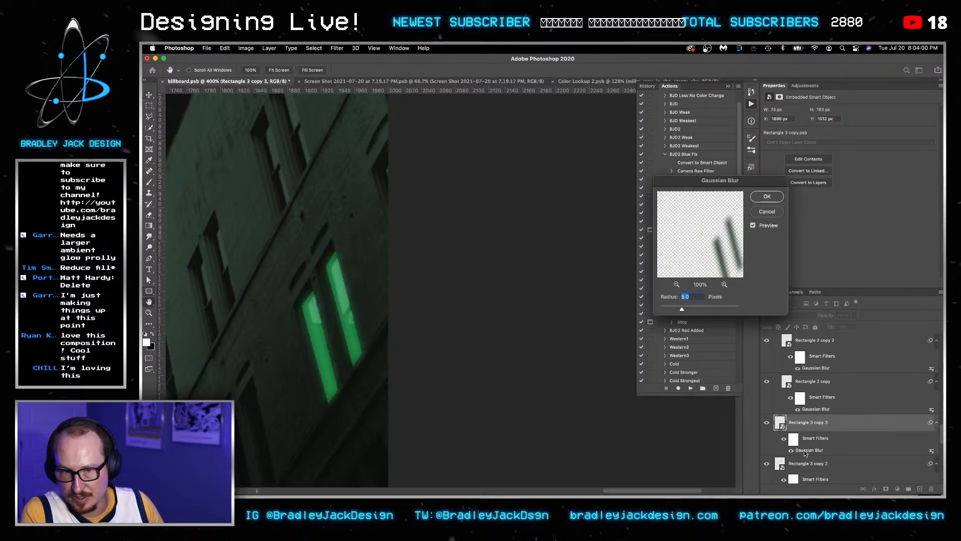
{"action": "key", "text": "Return"}
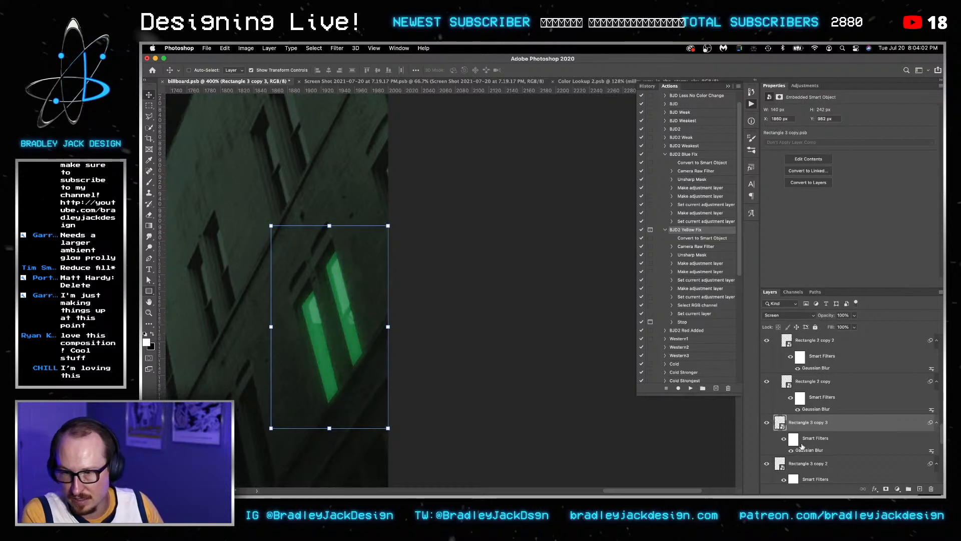
Check the Gaussian Blur of Rectangle 2 copy 2 and set the Rectangle 3 copy 3 blur radius to 5 pixels.
{"action": "left_click", "coordinate": [809, 344]}
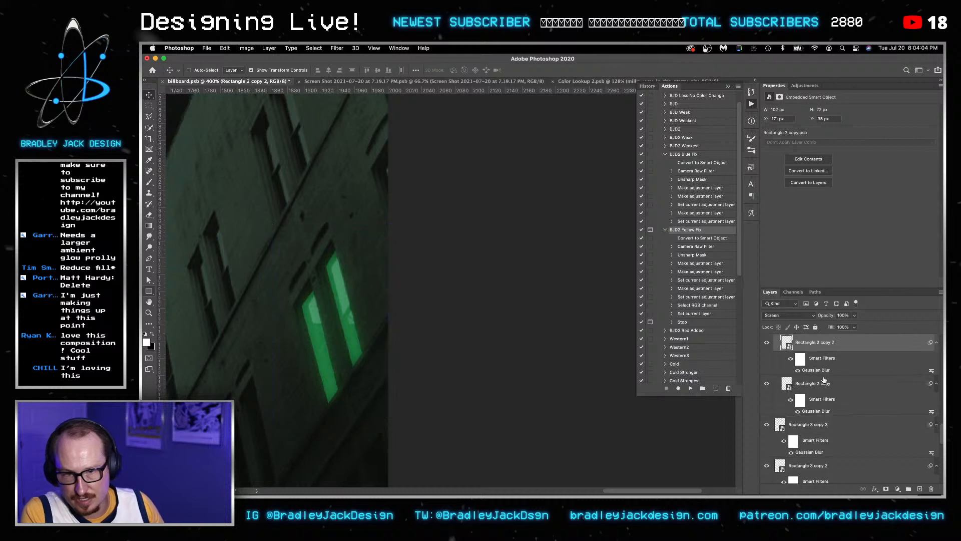
{"action": "double_click", "coordinate": [813, 373]}
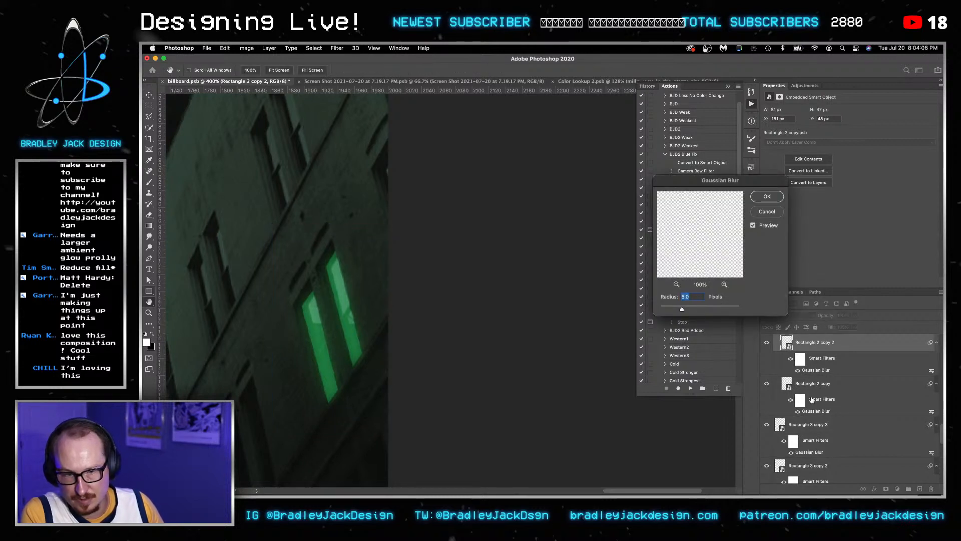
{"action": "key", "text": "Return"}
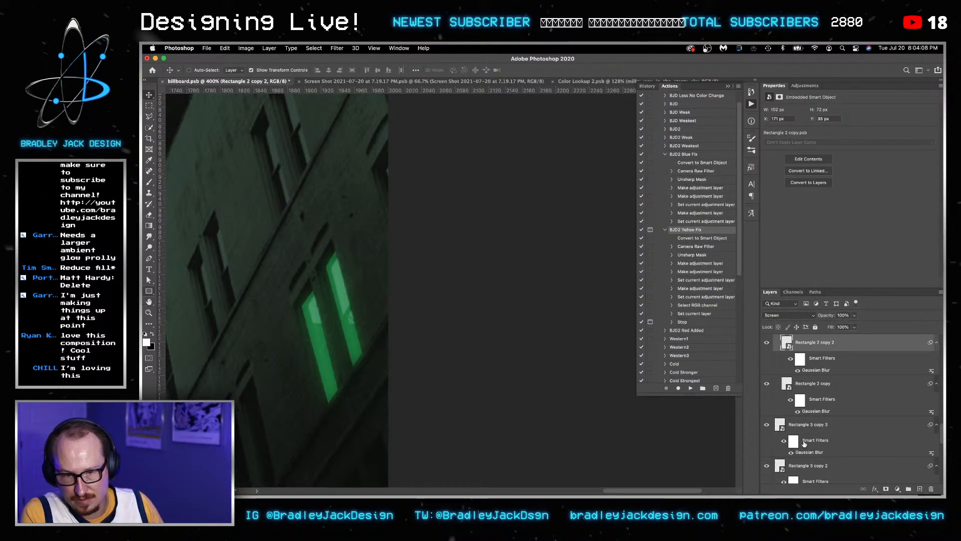
{"action": "double_click", "coordinate": [819, 454]}
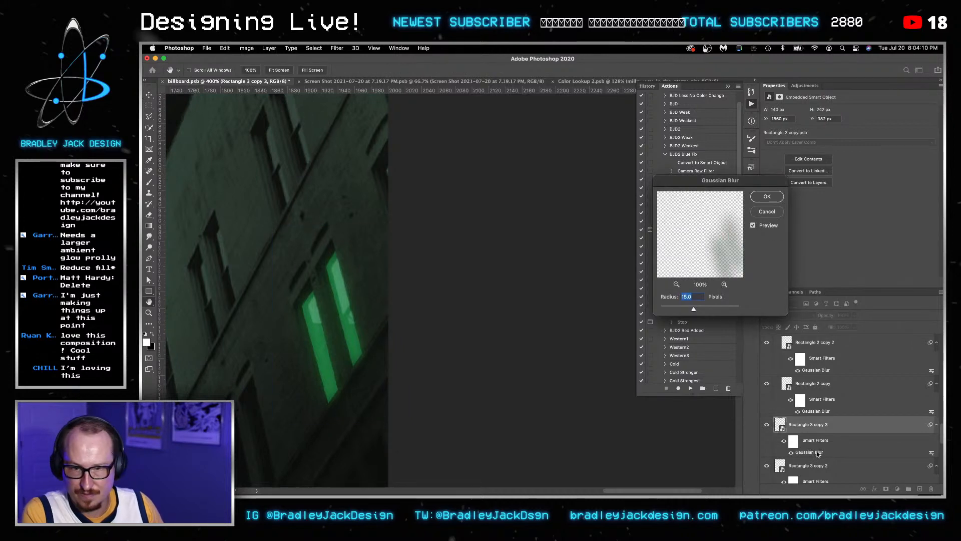
{"action": "key", "text": "Return"}
Check the Gaussian Blur of Rectangle 2 copy 3 and duplicate the blurred Rectangle 3 copy 3 layer.
{"action": "scroll", "coordinate": [817, 446], "scroll_direction": "up", "scroll_amount": 2}
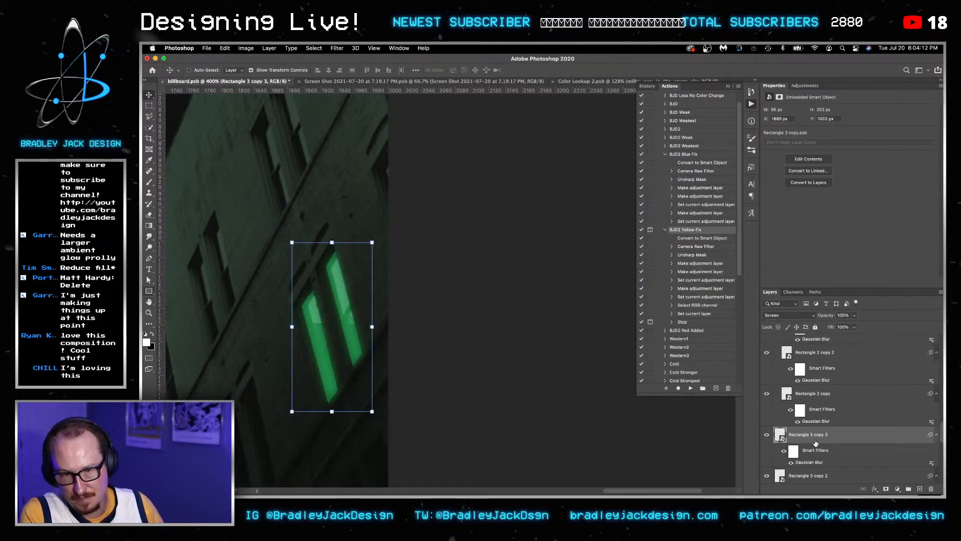
{"action": "double_click", "coordinate": [808, 371]}
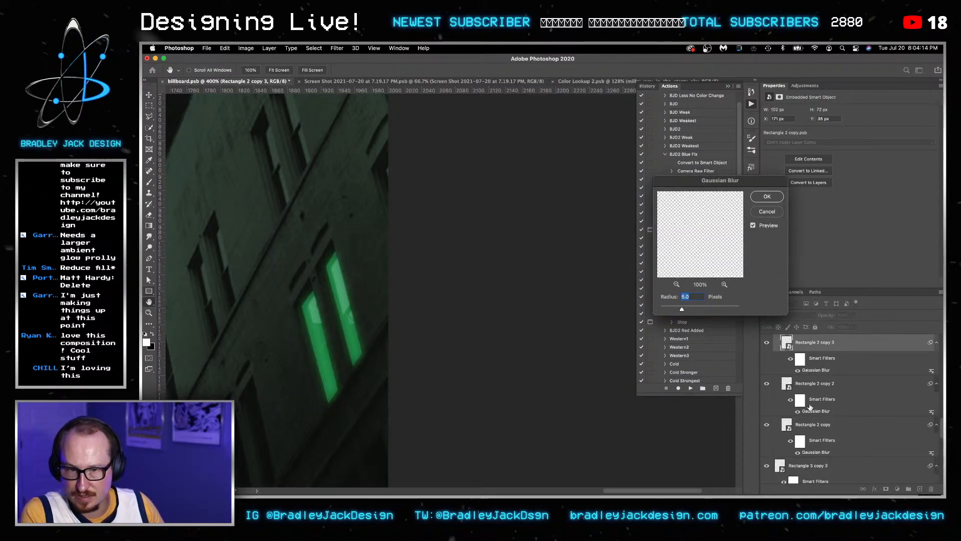
{"action": "key", "text": "Return"}
{"action": "scroll", "coordinate": [810, 426], "scroll_direction": "down", "scroll_amount": 2}
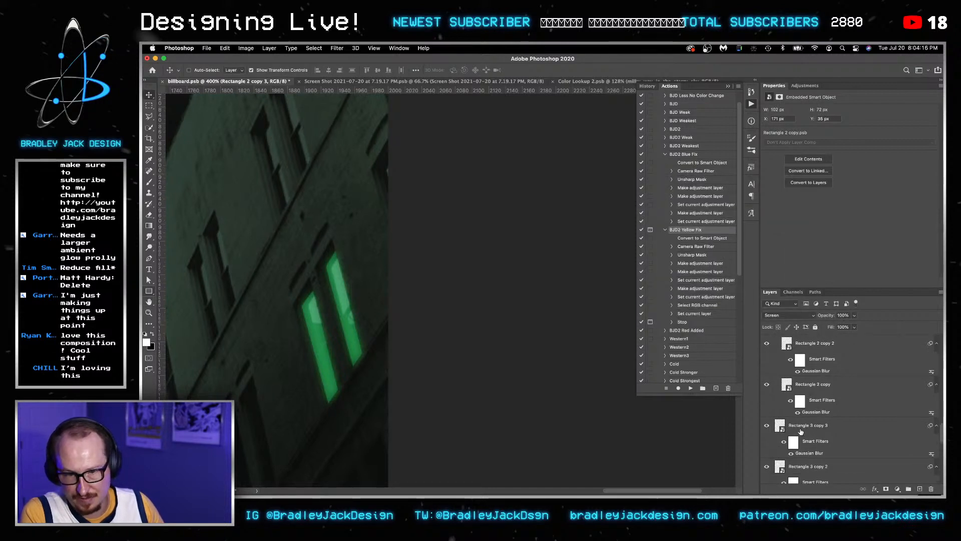
{"action": "left_click", "coordinate": [801, 428]}
{"action": "key", "text": "ctrl+j"}
Group all the Rectangle 3 pane layers, and put Rectangle 2 and Rectangle 2 copy 4 in a separate group.
{"action": "scroll", "coordinate": [801, 431], "scroll_direction": "down", "scroll_amount": 2}
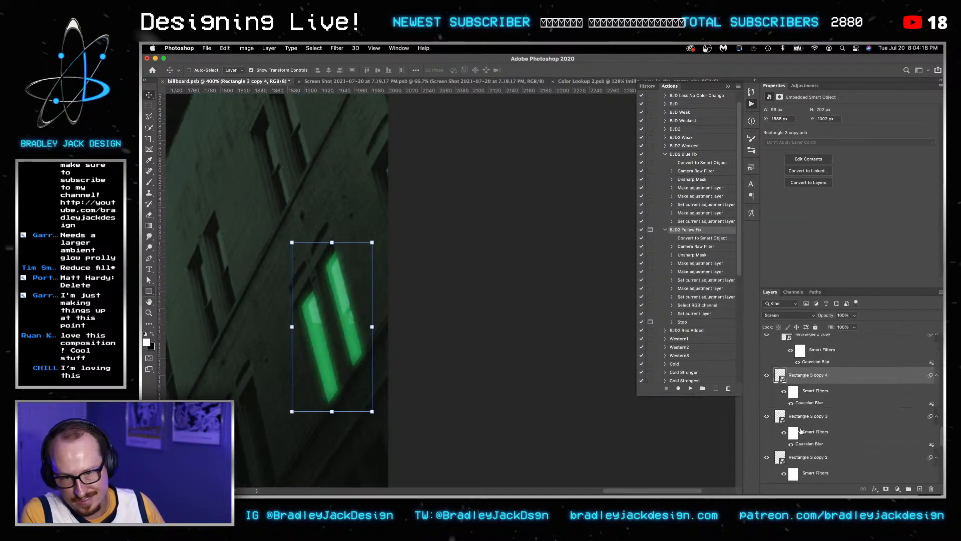
{"action": "scroll", "coordinate": [801, 431], "scroll_direction": "down", "scroll_amount": 2}
{"action": "scroll", "coordinate": [801, 431], "scroll_direction": "down", "scroll_amount": 2}
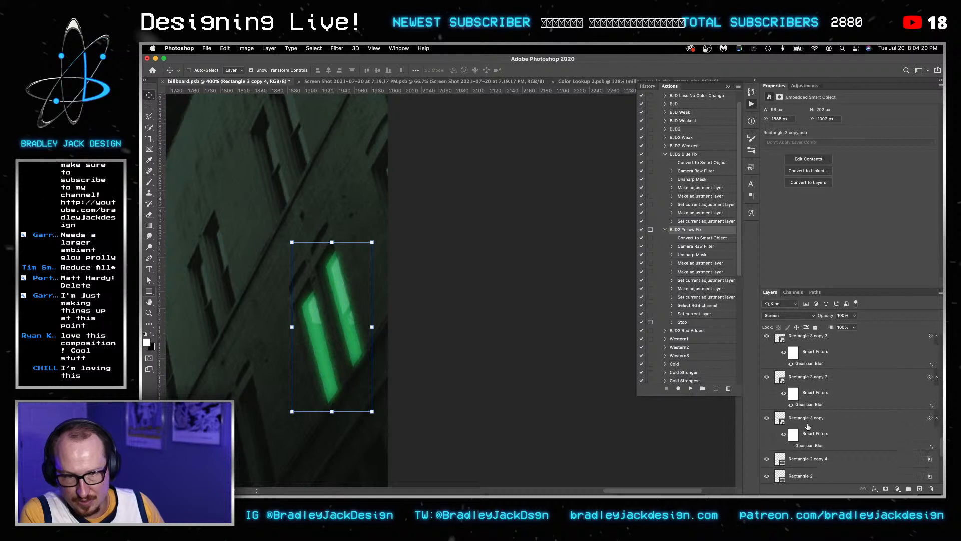
{"action": "left_click", "coordinate": [807, 424], "text": "shift"}
{"action": "key", "text": "ctrl+g"}
{"action": "left_click", "coordinate": [801, 370]}
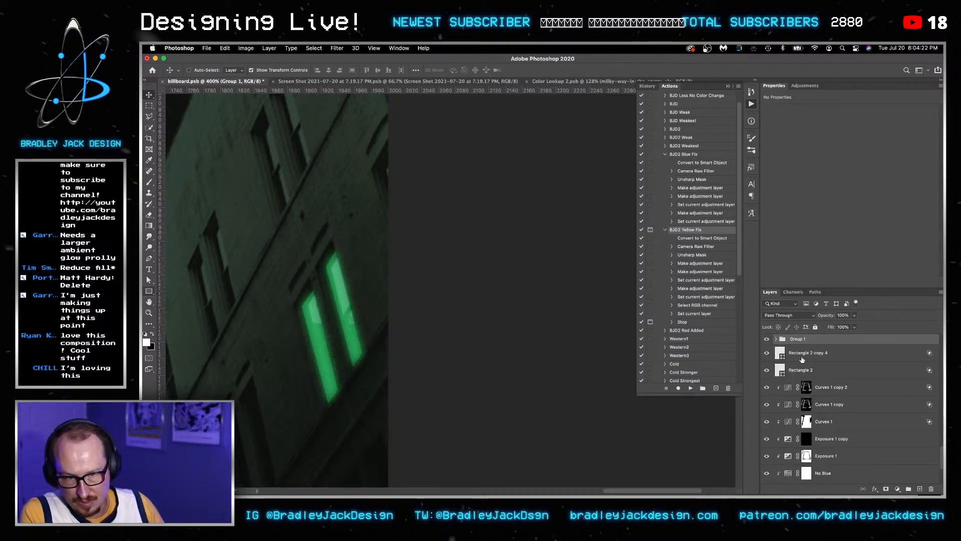
{"action": "left_click", "coordinate": [801, 353], "text": "shift"}
{"action": "key", "text": "ctrl+g"}
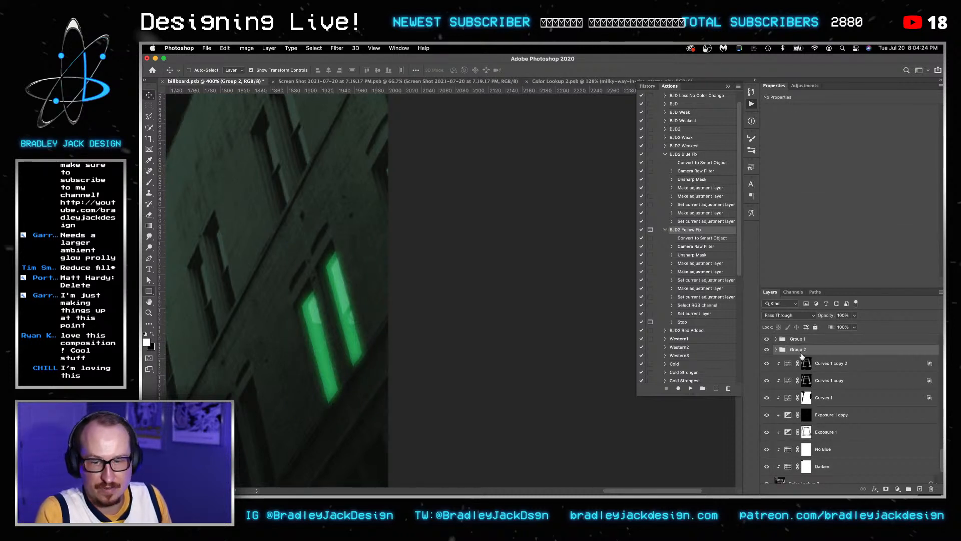
Rename the group holding the slanted pane layers to Long Windows.
{"action": "scroll", "coordinate": [803, 356], "scroll_direction": "up", "scroll_amount": 2}
{"action": "double_click", "coordinate": [797, 369]}
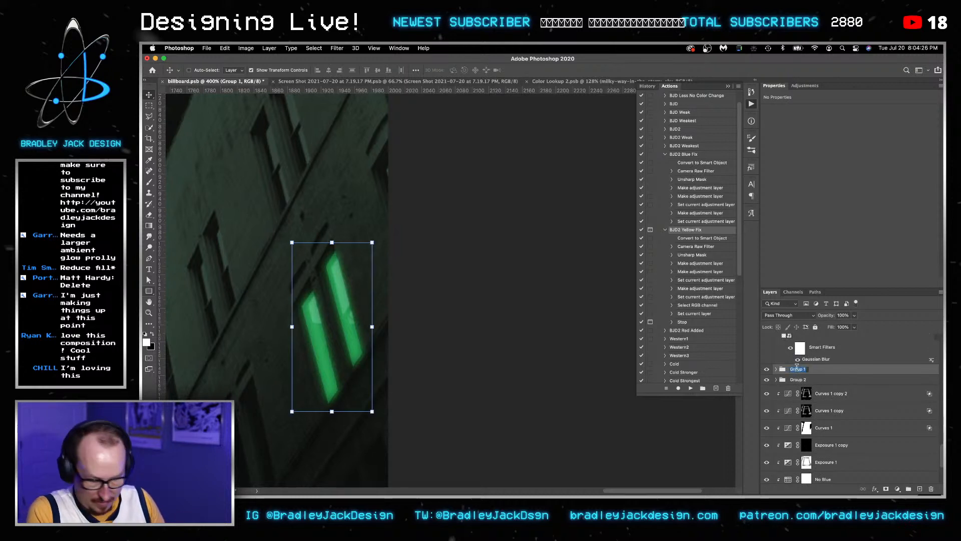
{"action": "type", "text": "Long Windows"}
{"action": "key", "text": "Return"}
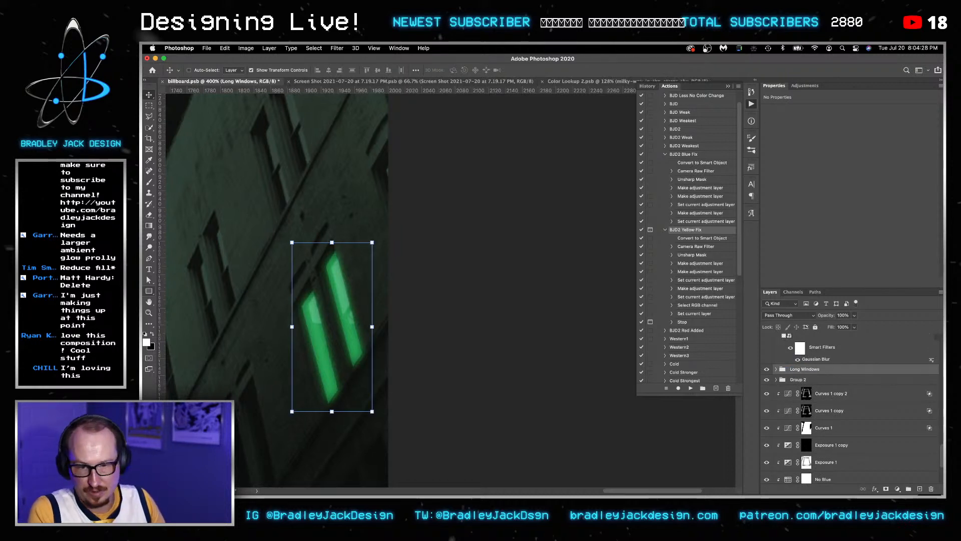
Rename Group 2, which holds the Rectangle 2 pane layers, to Short Widnows.
{"action": "double_click", "coordinate": [798, 379]}
{"action": "type", "text": "Short Wid"}
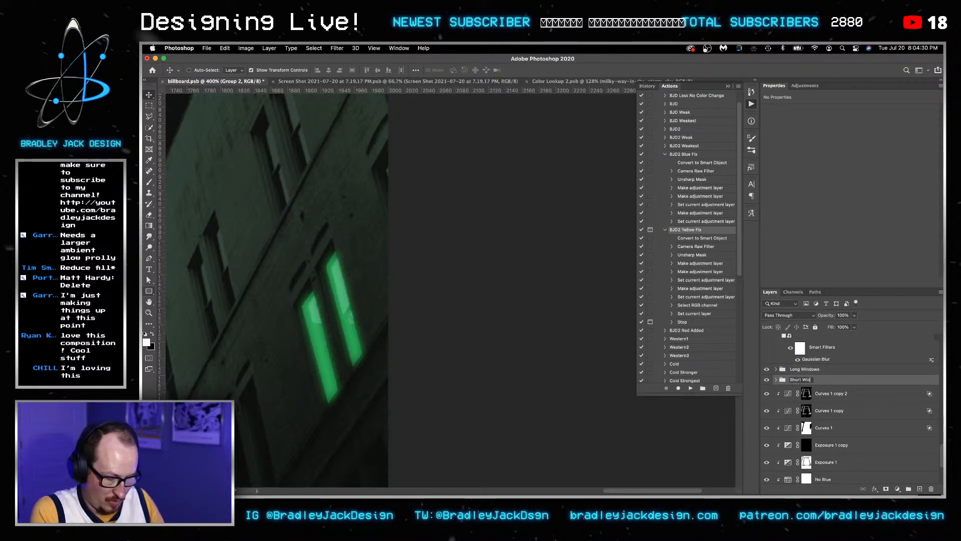
{"action": "type", "text": "nows"}
{"action": "key", "text": "Return"}
Group the Window copy, Window and Short Widnows groups together and name the new group Left windows.
{"action": "scroll", "coordinate": [782, 370], "scroll_direction": "up", "scroll_amount": 3}
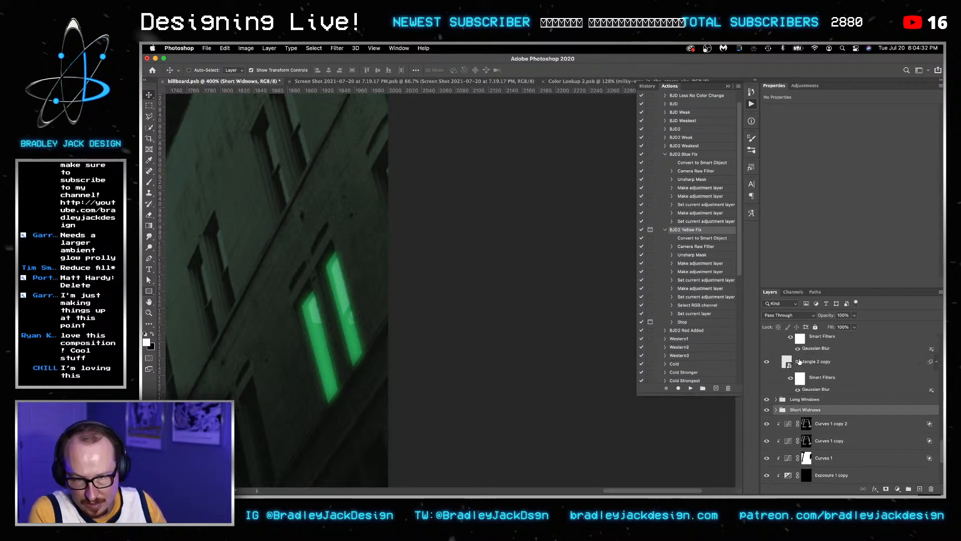
{"action": "scroll", "coordinate": [799, 362], "scroll_direction": "up", "scroll_amount": 4}
{"action": "left_click", "coordinate": [777, 357]}
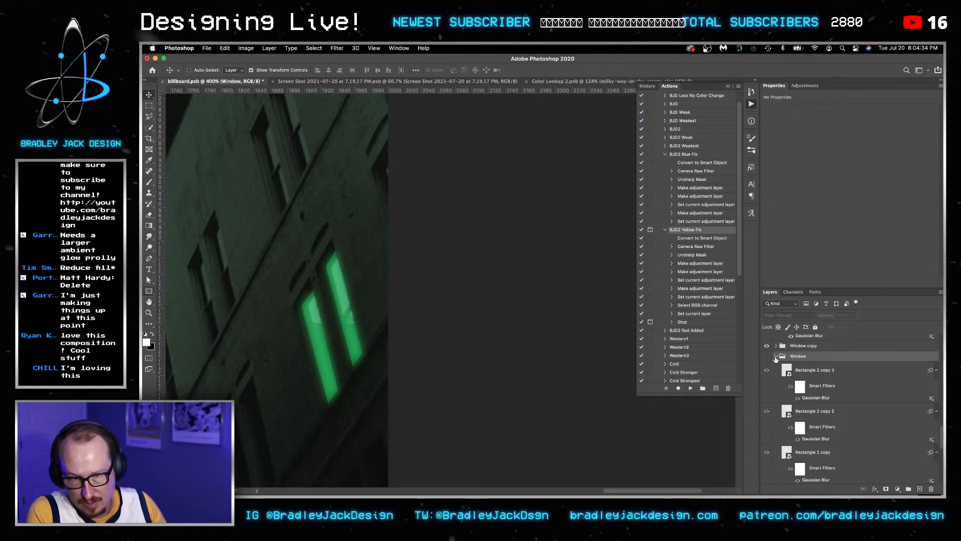
{"action": "left_click", "coordinate": [775, 358]}
{"action": "left_click", "coordinate": [802, 345], "text": "shift"}
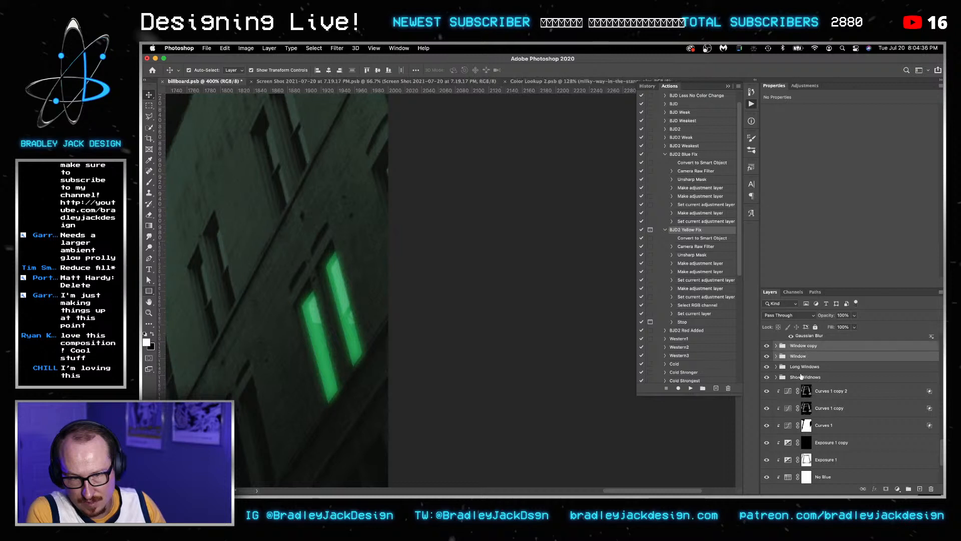
{"action": "left_click", "coordinate": [801, 377], "text": "super"}
{"action": "key", "text": "super+g"}
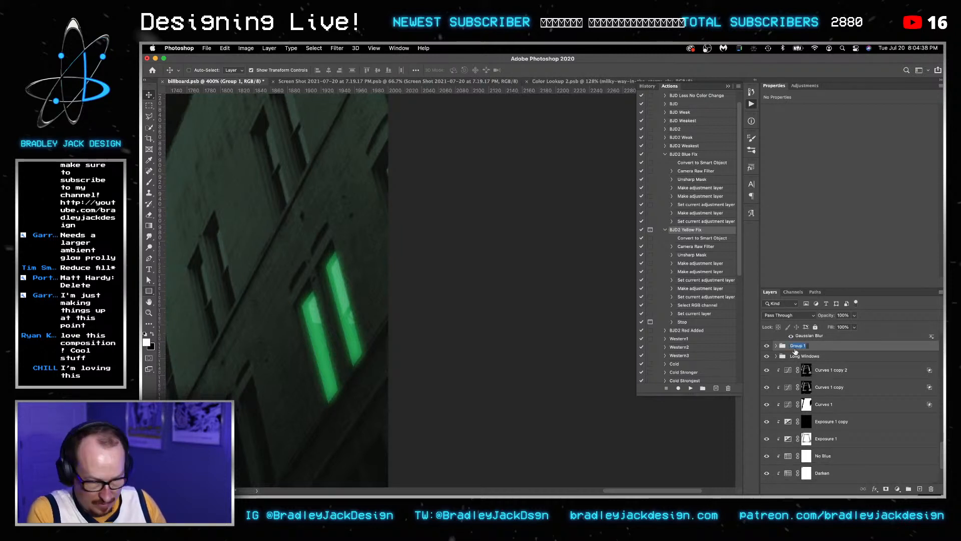
{"action": "type", "text": "ws"}
{"action": "key", "text": "Return"}
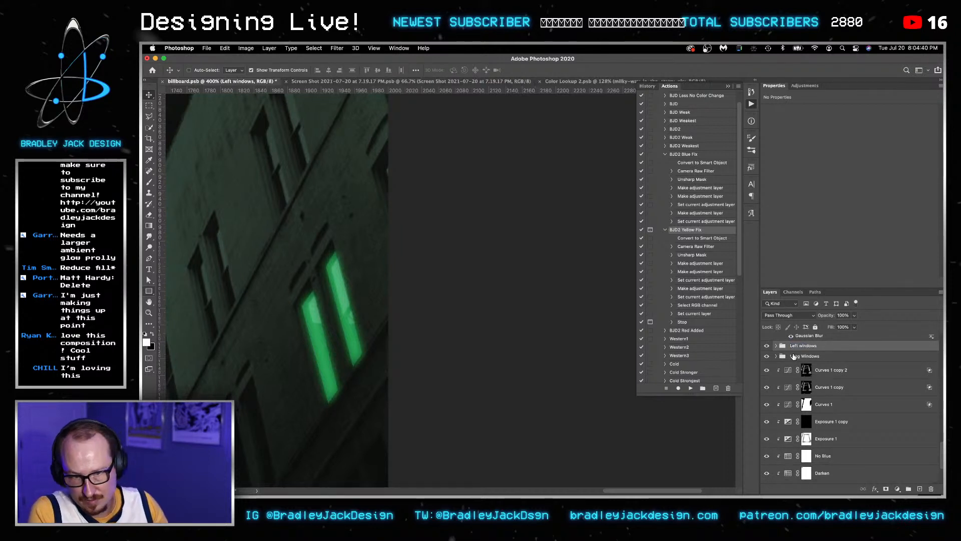
Rename the Long Windows group to Right.
{"action": "double_click", "coordinate": [794, 356]}
{"action": "type", "text": "Right"}
{"action": "key", "text": "Return"}
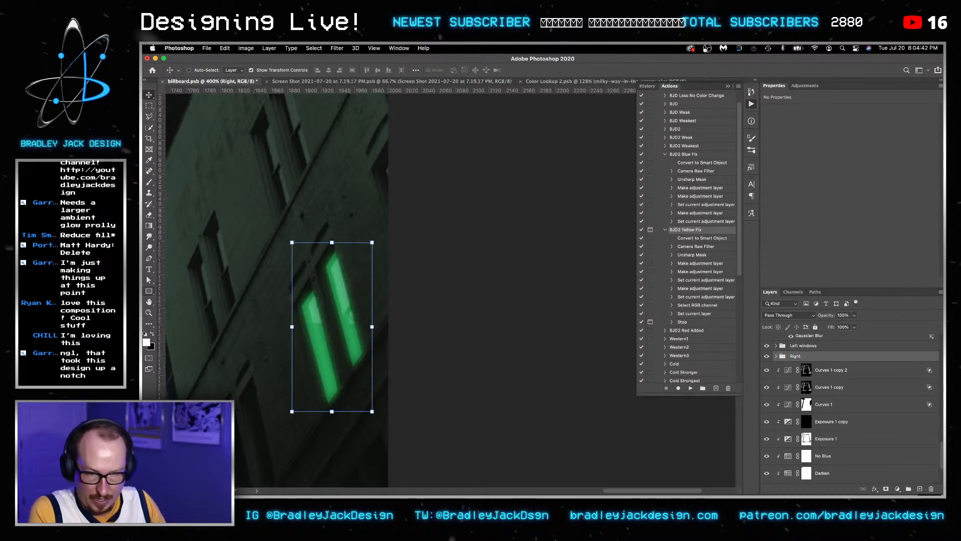
{"action": "left_click", "coordinate": [776, 356]}
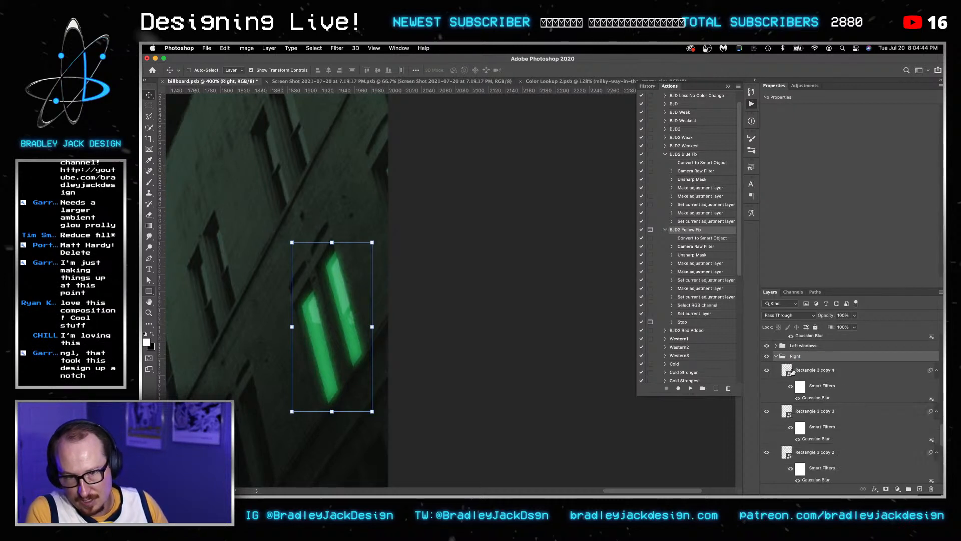
{"action": "left_click", "coordinate": [787, 370], "text": "super"}
{"action": "scroll", "coordinate": [801, 395], "scroll_direction": "down", "scroll_amount": 10}
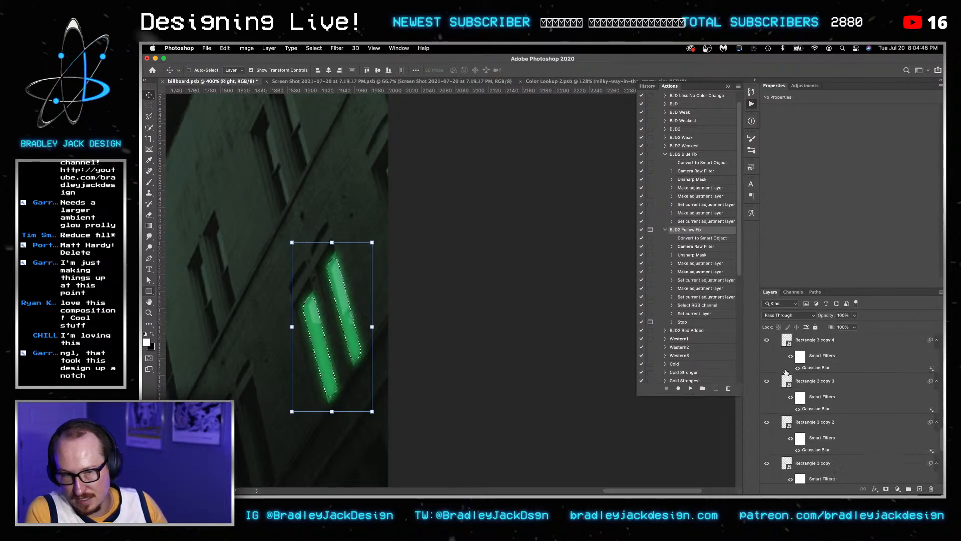
Clear the selection and paint black on the Darken layer mask around the slanted lit windows with a brush at 20% opacity.
{"action": "left_click", "coordinate": [806, 400]}
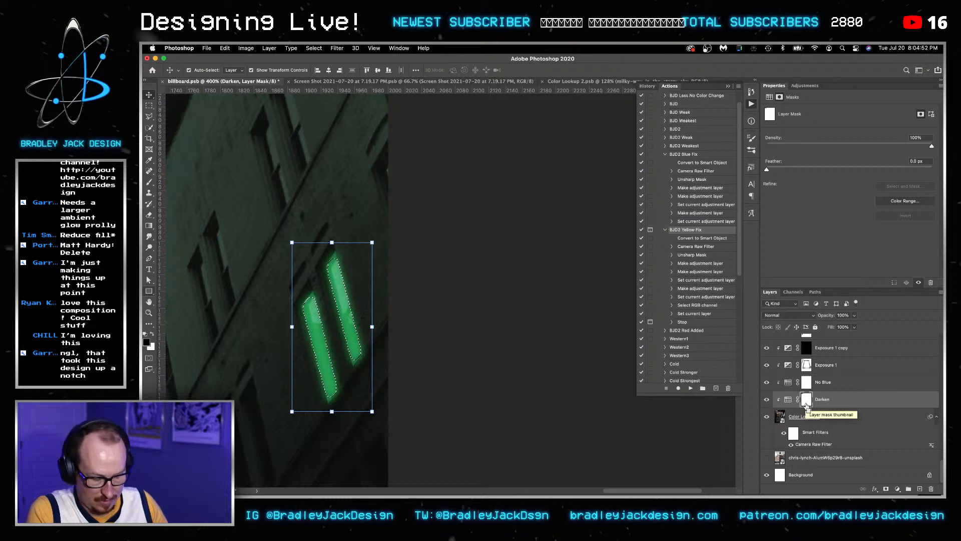
{"action": "key", "text": "super+d"}
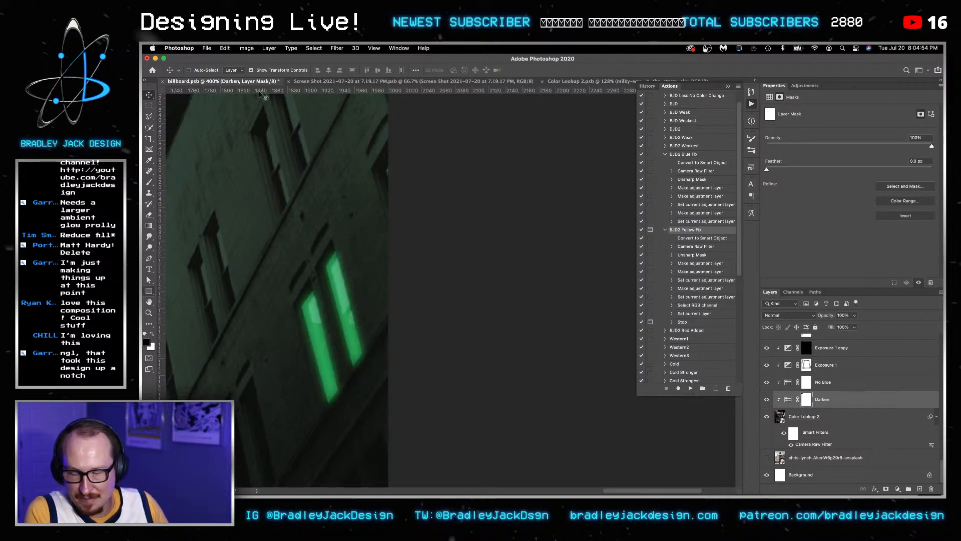
{"action": "key", "text": "b"}
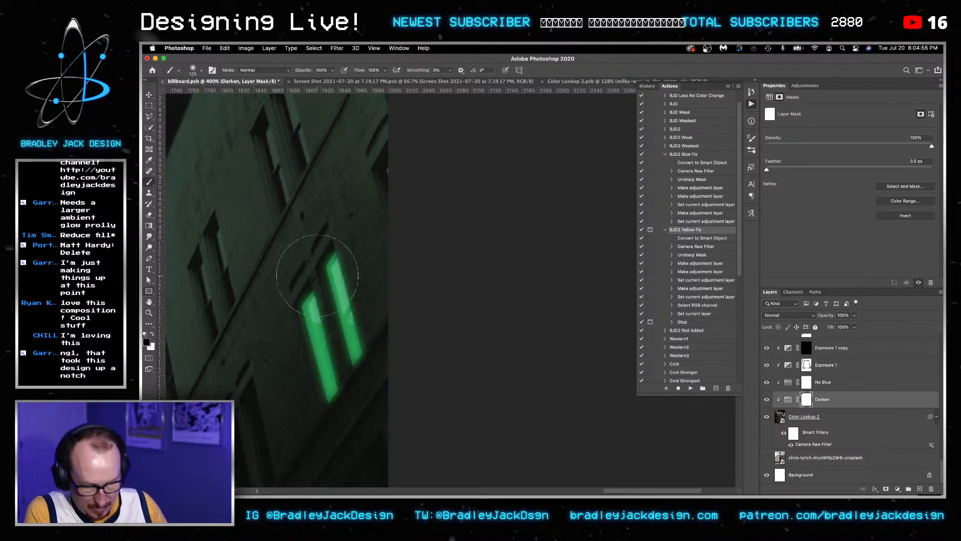
{"action": "key", "text": "x"}
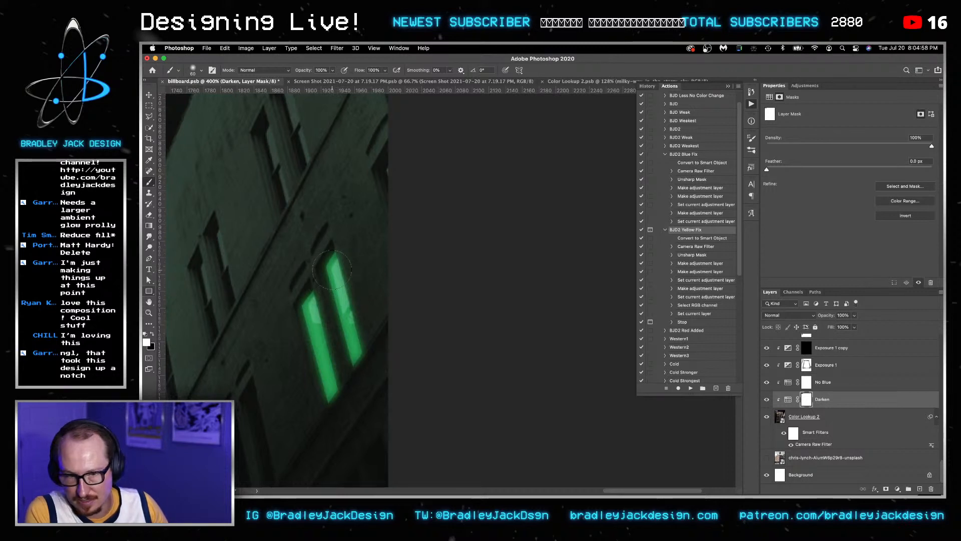
{"action": "key", "text": "x"}
{"action": "mouse_move", "coordinate": [331, 262]}
{"action": "left_mouse_down"}
{"action": "mouse_move", "coordinate": [355, 353]}
{"action": "mouse_move", "coordinate": [329, 386]}
{"action": "mouse_move", "coordinate": [297, 288]}
{"action": "mouse_move", "coordinate": [337, 392]}
{"action": "left_mouse_up"}
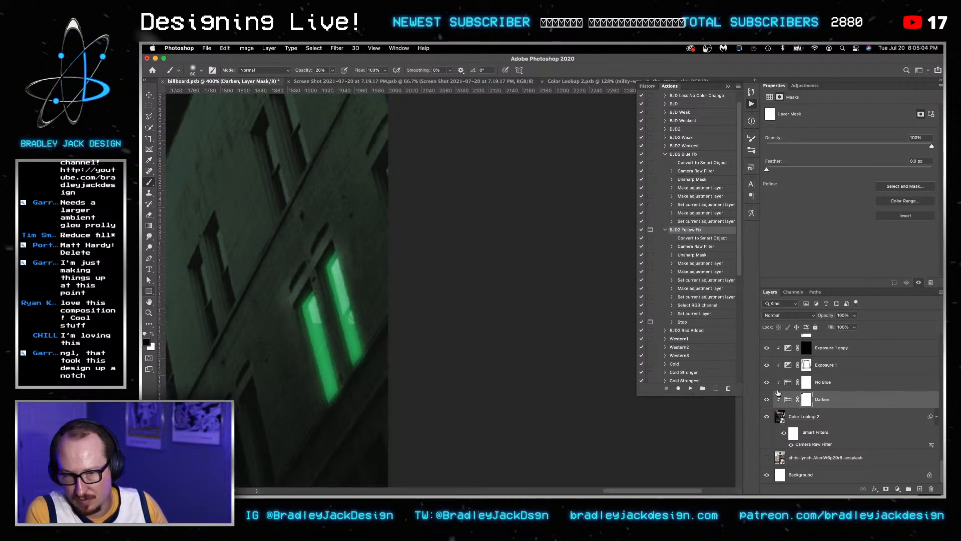
Paint black on the Exposure 1 mask around the slanted lit windows and touch up the Exposure 1 copy mask there.
{"action": "left_click", "coordinate": [807, 364]}
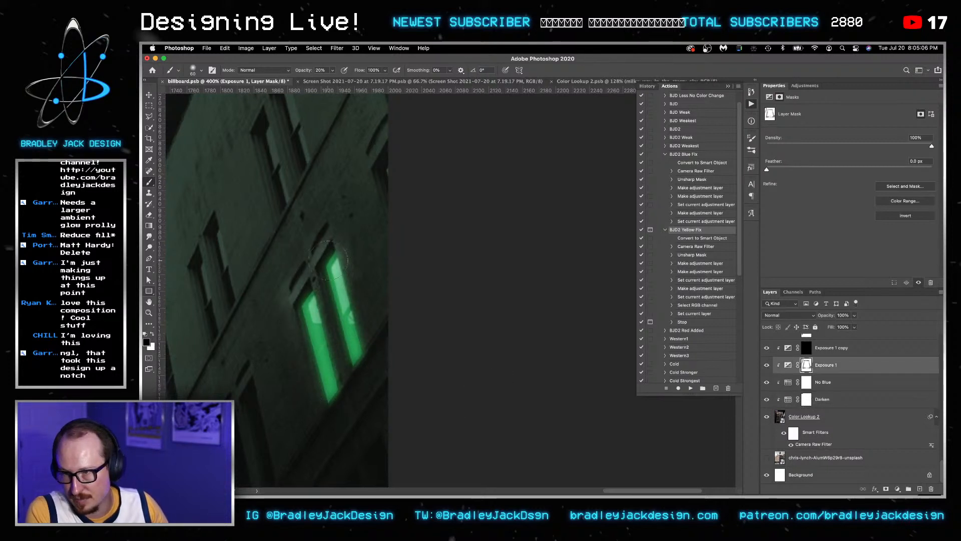
{"action": "mouse_move", "coordinate": [352, 361]}
{"action": "left_mouse_down"}
{"action": "mouse_move", "coordinate": [328, 389]}
{"action": "mouse_move", "coordinate": [315, 341]}
{"action": "mouse_move", "coordinate": [319, 305]}
{"action": "left_mouse_up"}
{"action": "left_click", "coordinate": [806, 348]}
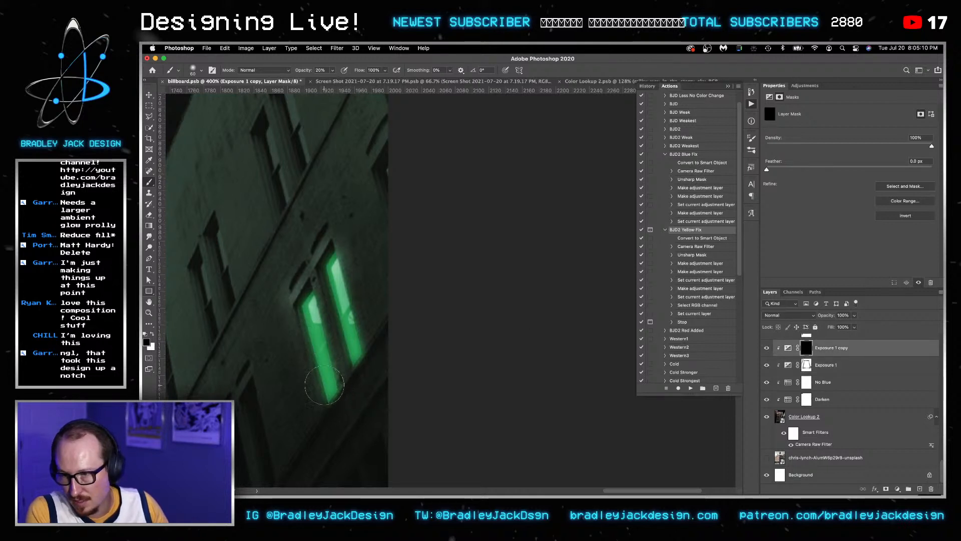
{"action": "key", "text": "x"}
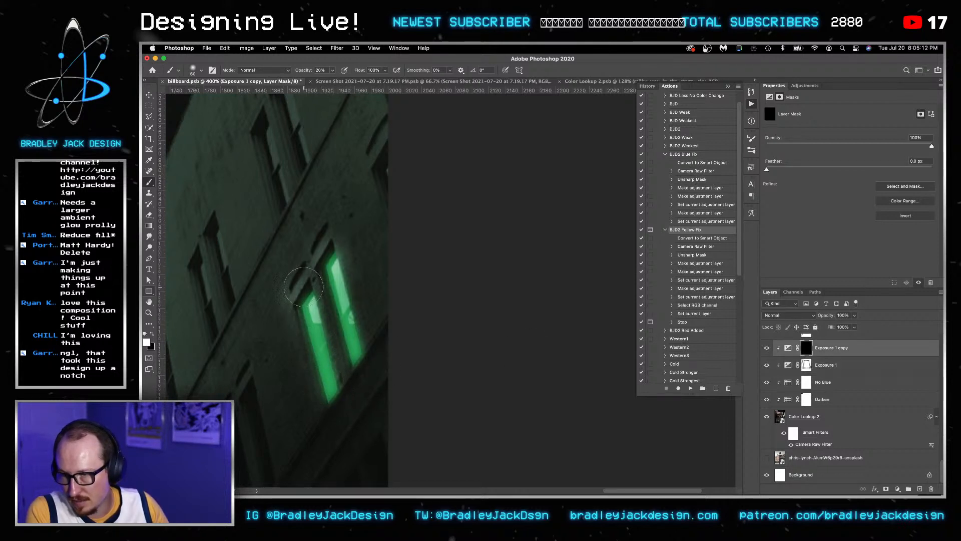
{"action": "key", "text": "x"}
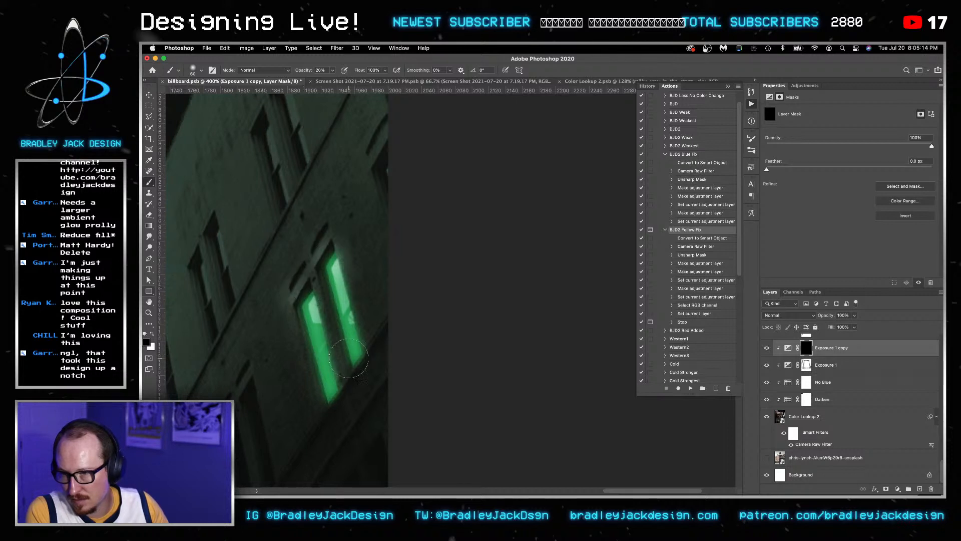
Touch up the Curves 1 mask around the slanted lit windows with the brush and check the whole poster.
{"action": "scroll", "coordinate": [801, 378], "scroll_direction": "up", "scroll_amount": 2}
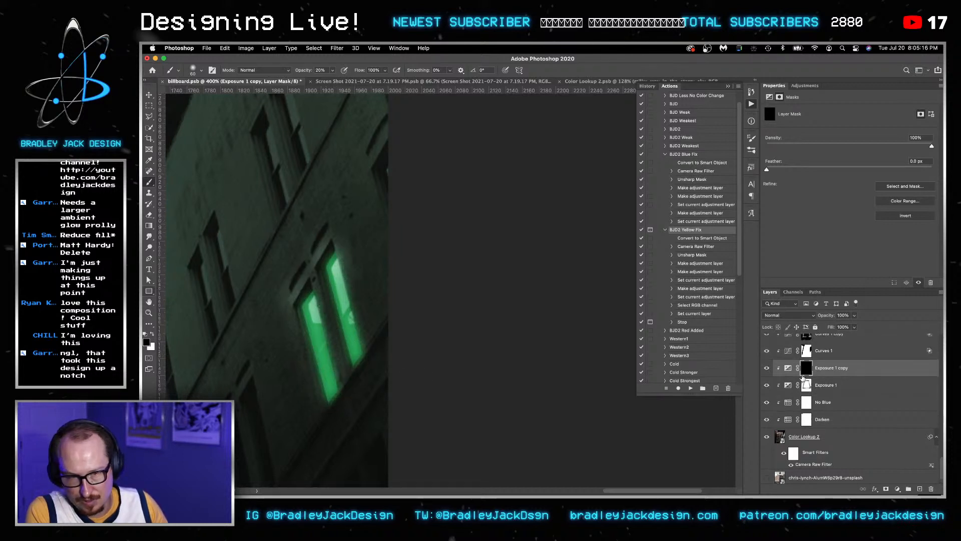
{"action": "left_click", "coordinate": [806, 360]}
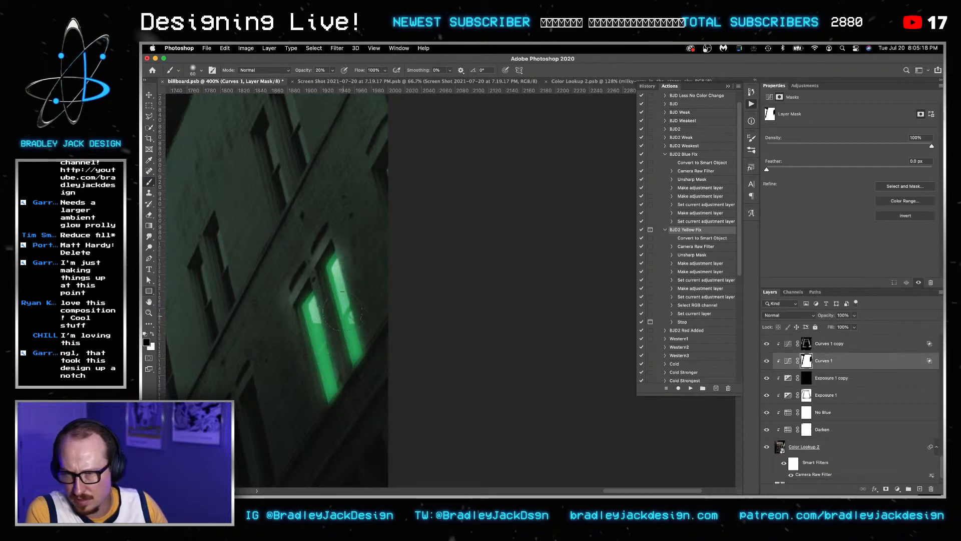
{"action": "key", "text": "x"}
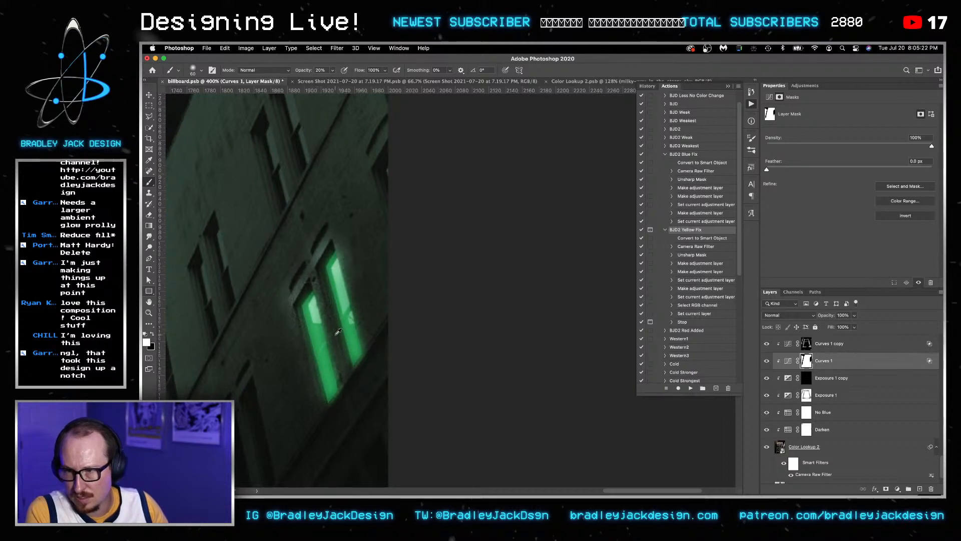
{"action": "key", "text": "super+0"}
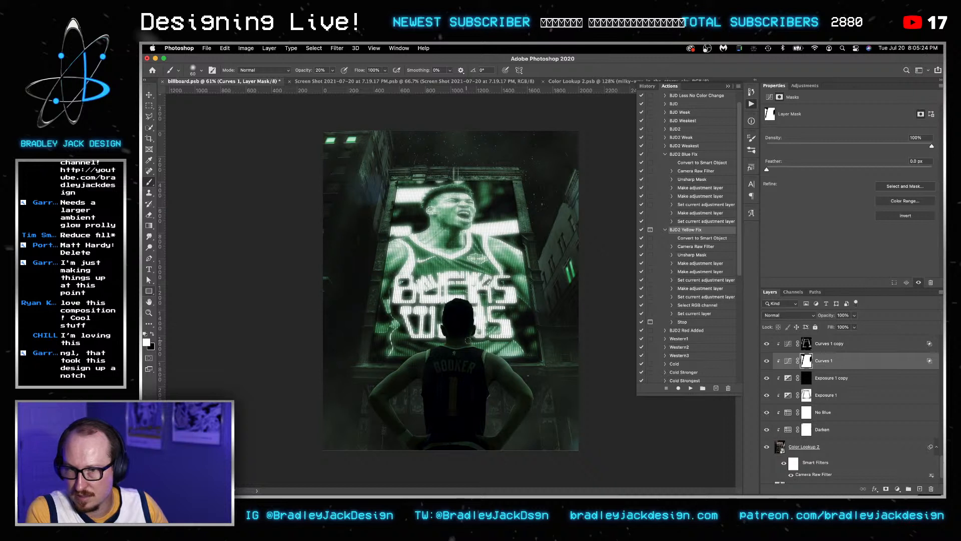
{"action": "key", "text": "v"}
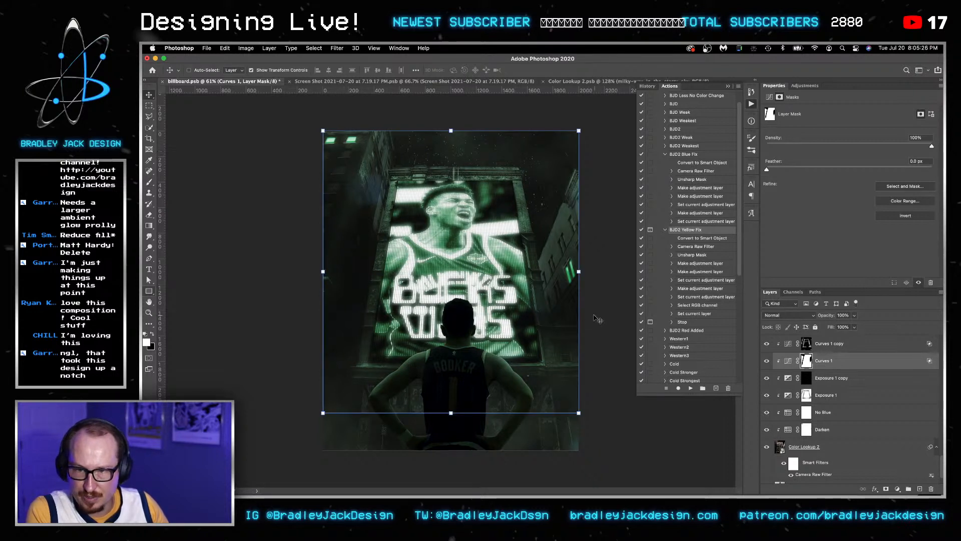
Find the Rectangle 3 copy layer in the Right group, inspect its smart object contents, and close them.
{"action": "scroll", "coordinate": [873, 436], "scroll_direction": "down", "scroll_amount": 2}
{"action": "scroll", "coordinate": [866, 431], "scroll_direction": "up", "scroll_amount": 8}
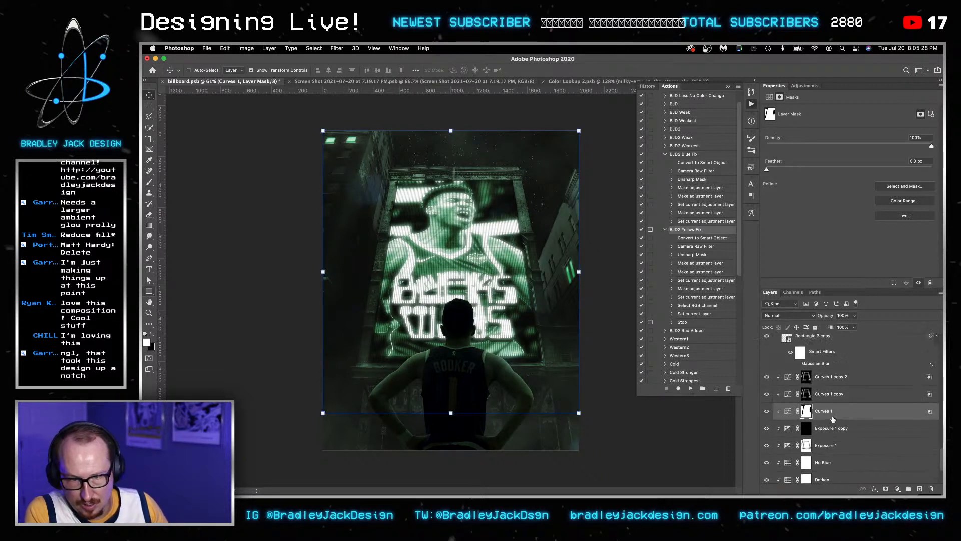
{"action": "scroll", "coordinate": [819, 405], "scroll_direction": "up", "scroll_amount": 5}
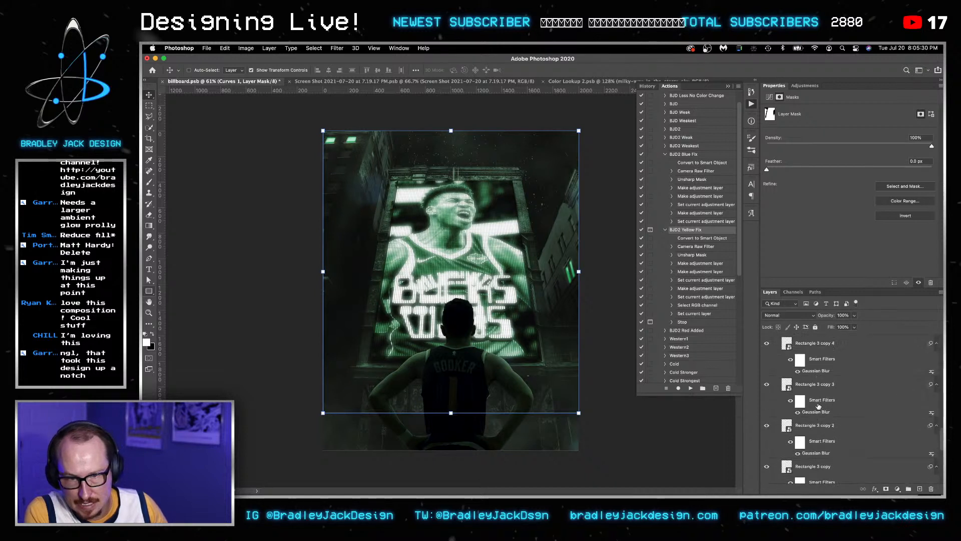
{"action": "left_click", "coordinate": [786, 403]}
{"action": "scroll", "coordinate": [801, 410], "scroll_direction": "down", "scroll_amount": 5}
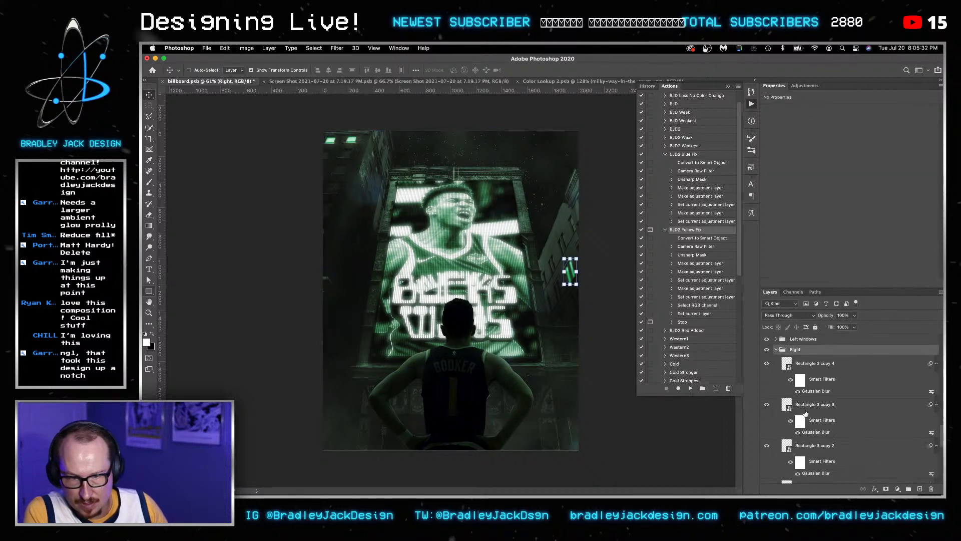
{"action": "scroll", "coordinate": [813, 417], "scroll_direction": "down", "scroll_amount": 6}
{"action": "scroll", "coordinate": [811, 415], "scroll_direction": "up", "scroll_amount": 5}
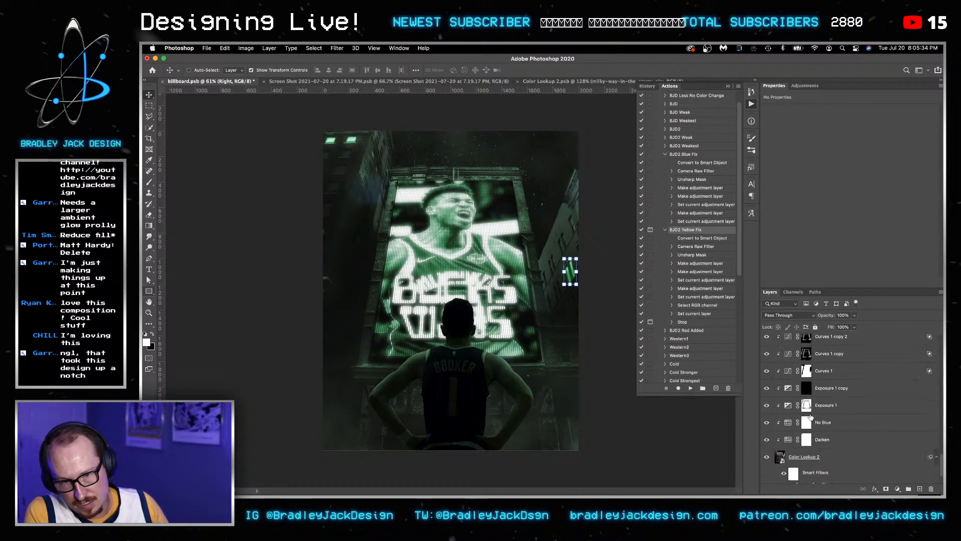
{"action": "left_click", "coordinate": [809, 385]}
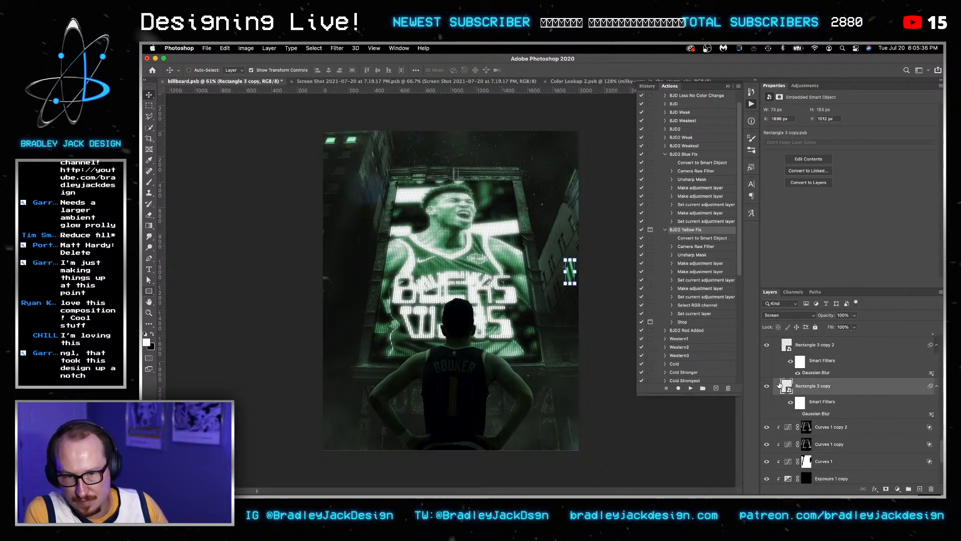
{"action": "key", "text": "u"}
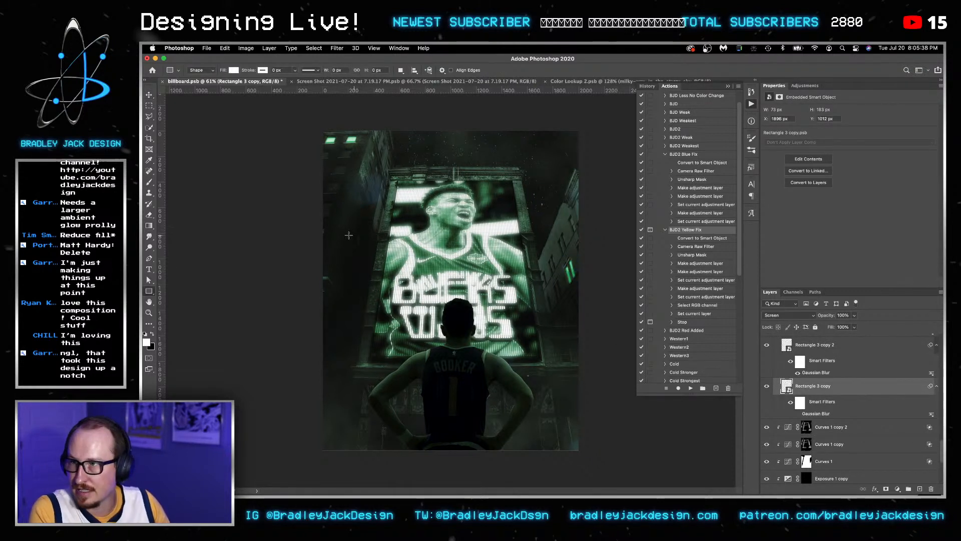
{"action": "double_click", "coordinate": [788, 387]}
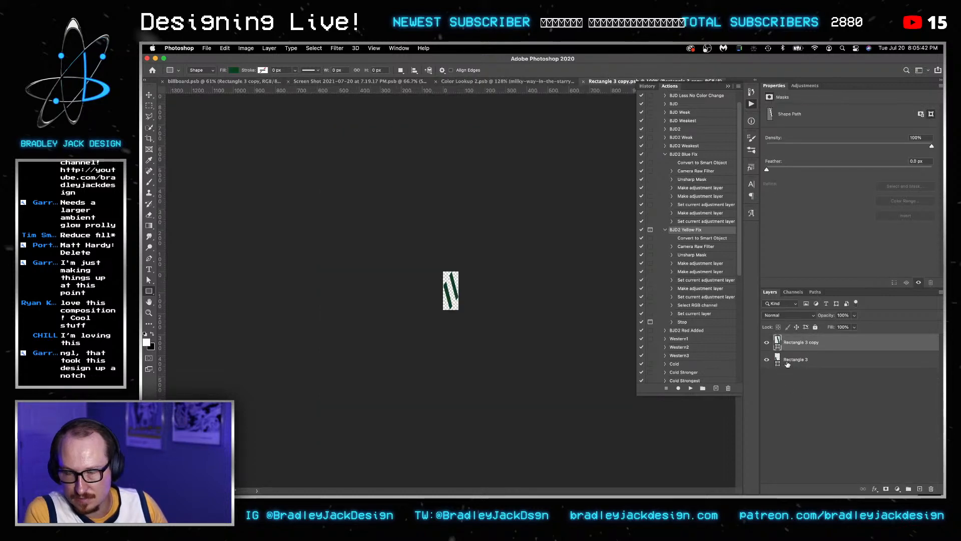
{"action": "key", "text": "super+w"}
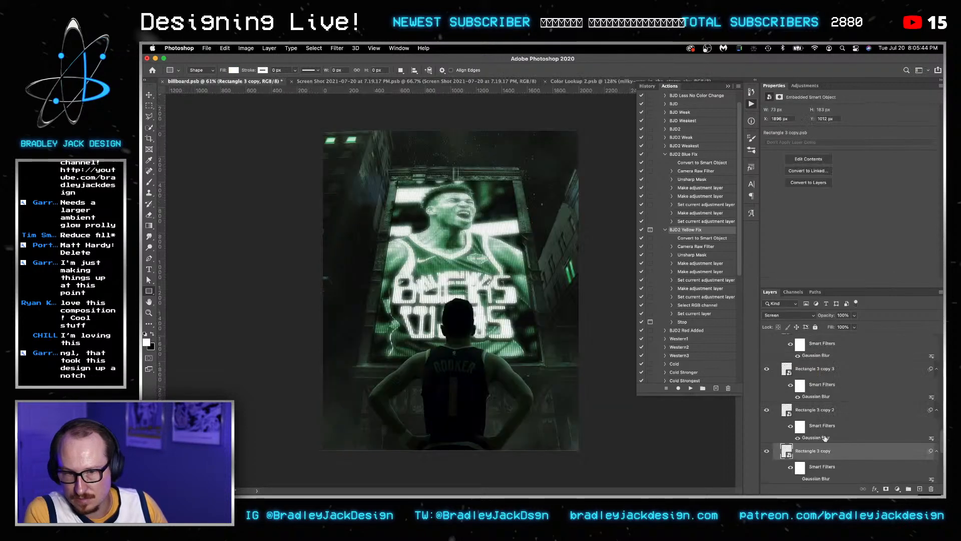
Add a white Color Overlay at 45% opacity to the Rectangle 3 copy layer.
{"action": "left_click", "coordinate": [875, 489]}
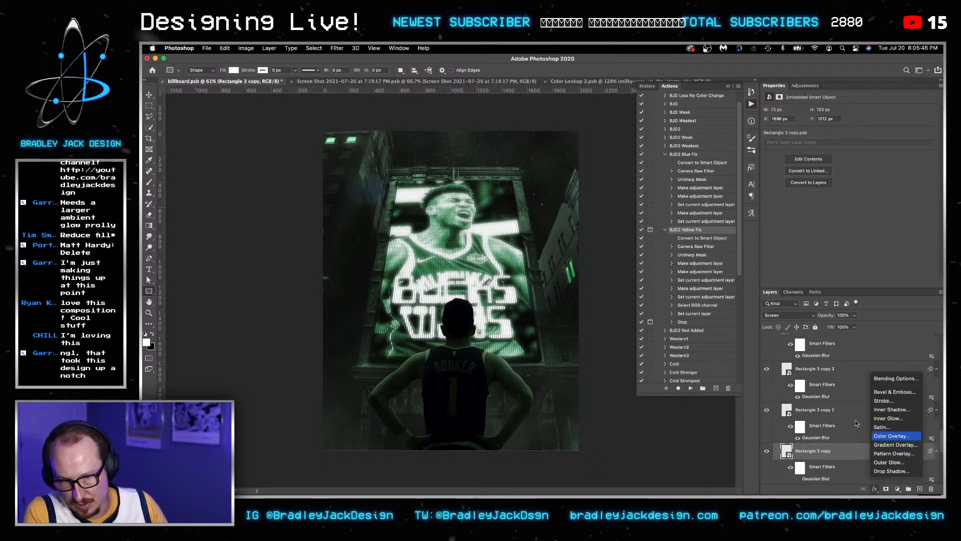
{"action": "left_click", "coordinate": [892, 435]}
{"action": "left_click", "coordinate": [817, 152]}
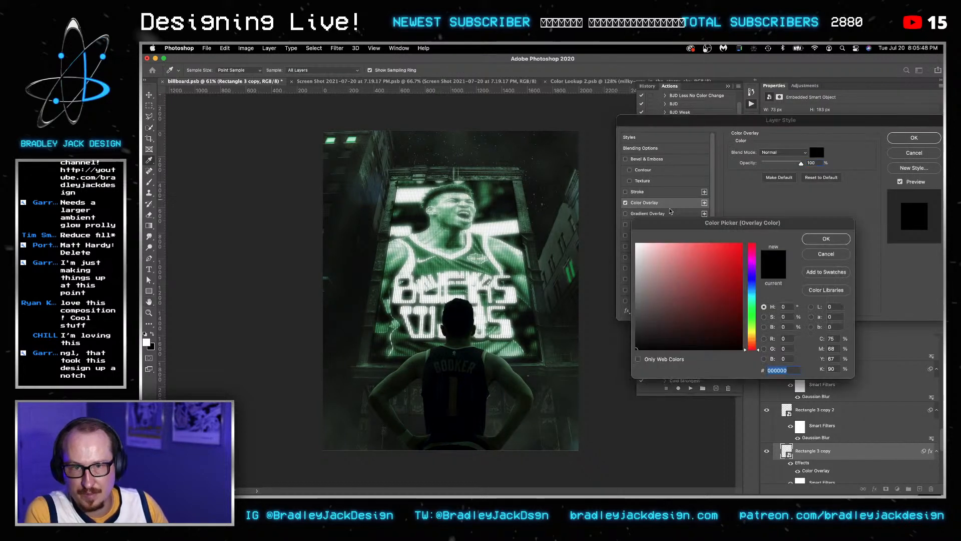
{"action": "left_click", "coordinate": [636, 244]}
{"action": "left_click", "coordinate": [845, 242]}
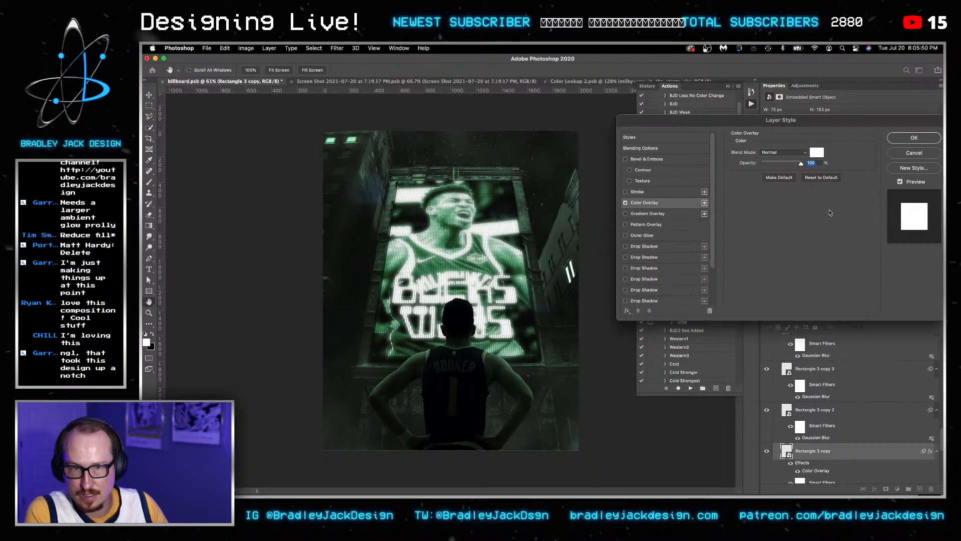
{"action": "type", "text": "45"}
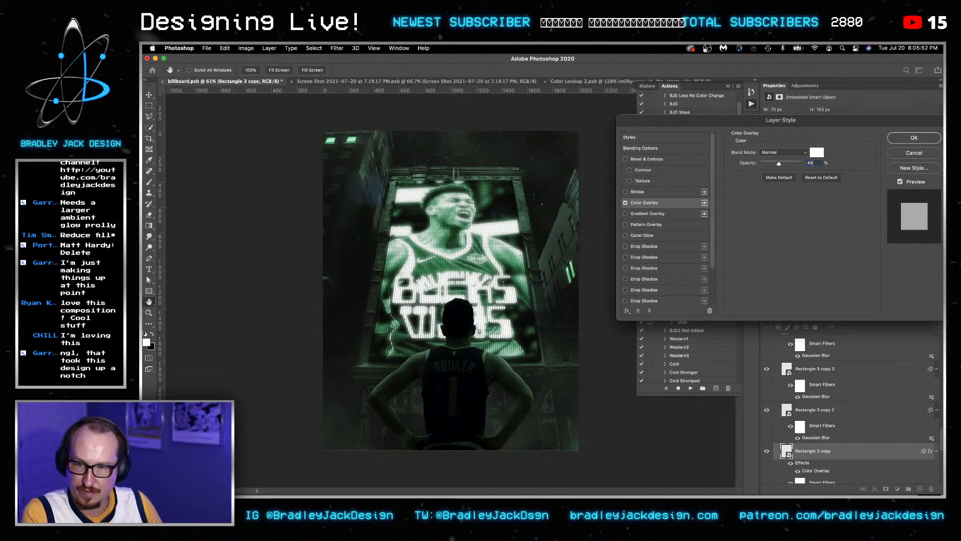
{"action": "key", "text": "Return"}
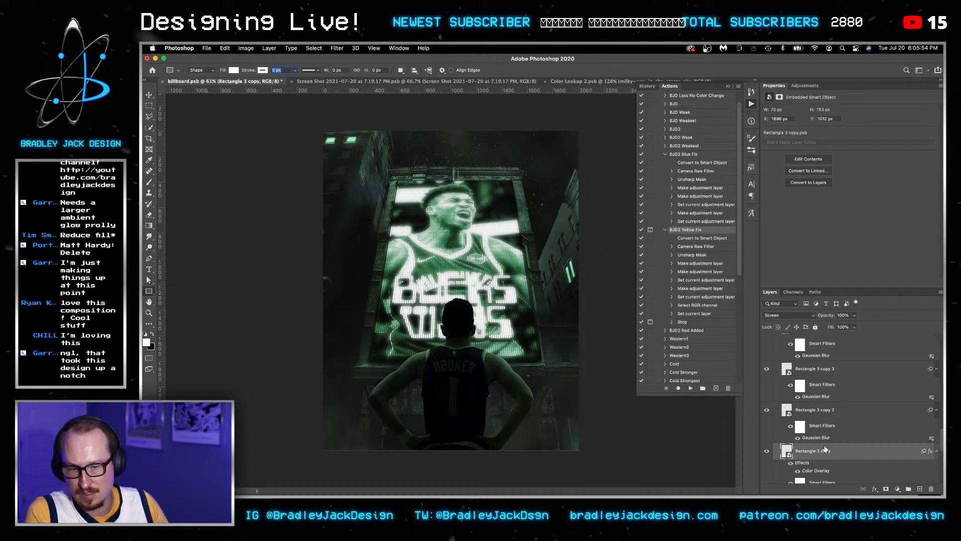
Reduce the Gaussian Blur smart filter radius on the Rectangle 3 copy layer.
{"action": "scroll", "coordinate": [825, 449], "scroll_direction": "down", "scroll_amount": 3}
{"action": "left_click", "coordinate": [798, 464]}
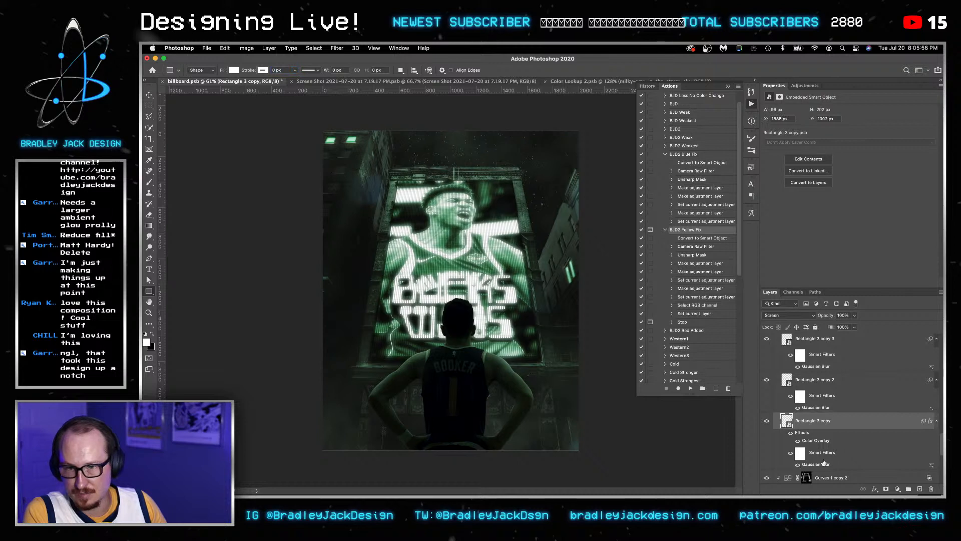
{"action": "double_click", "coordinate": [820, 464]}
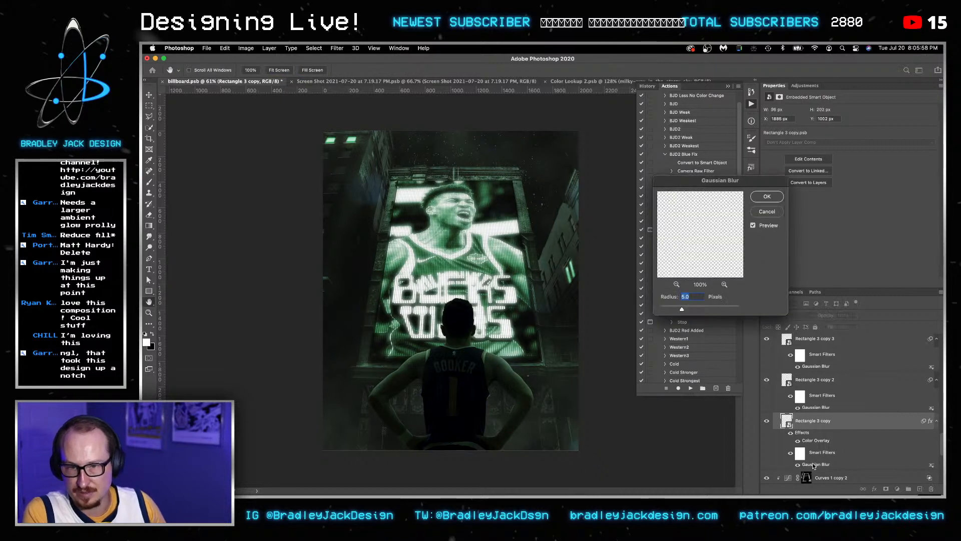
{"action": "key", "text": "Return"}
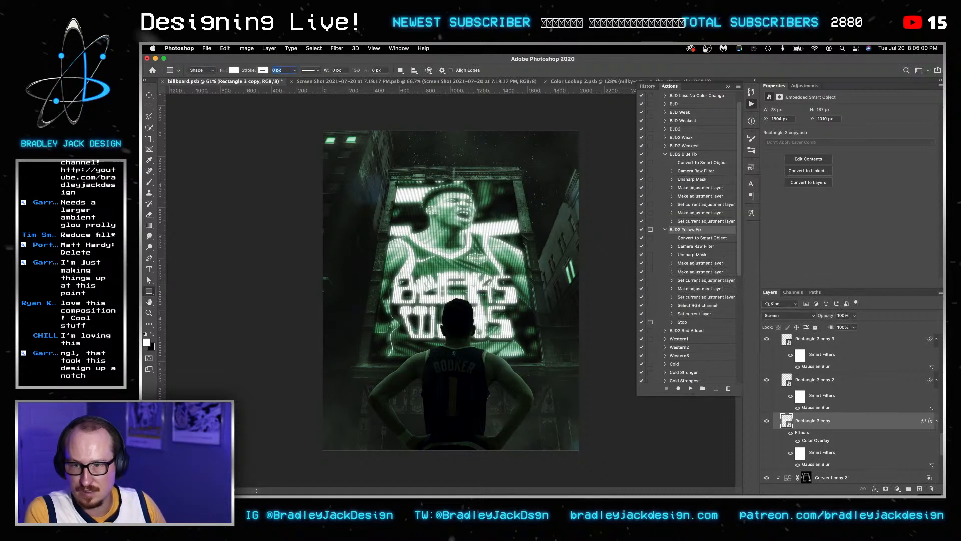
{"action": "type", "text": "v"}
{"action": "left_click", "coordinate": [604, 307]}
{"action": "key", "text": "Return"}
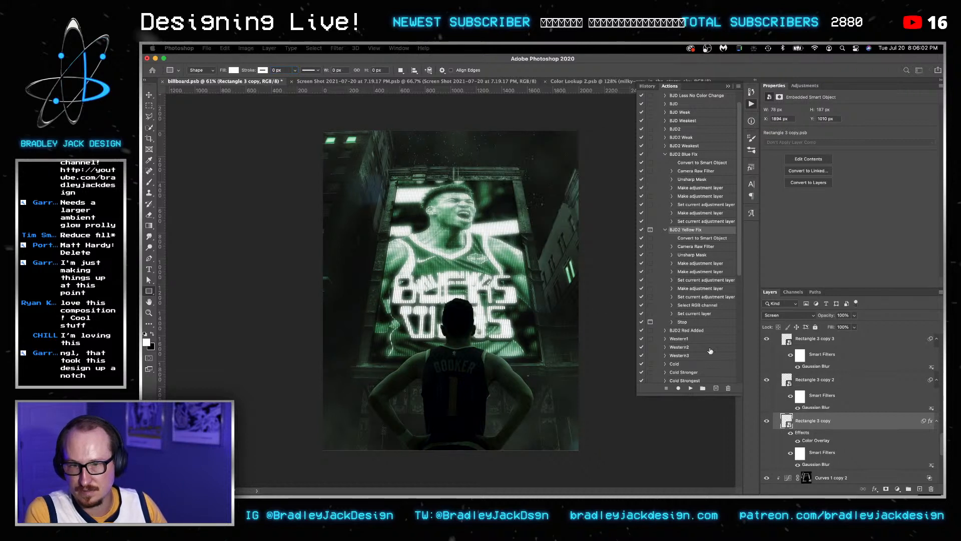
Paint black on the Darken layer mask around the slanted lit windows with an enlarged brush at 10% opacity.
{"action": "scroll", "coordinate": [809, 441], "scroll_direction": "down", "scroll_amount": 5}
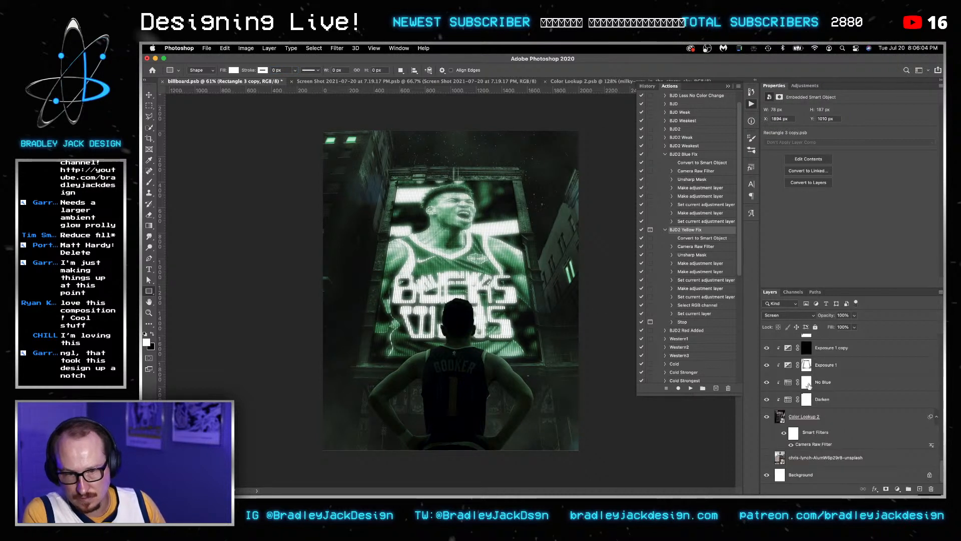
{"action": "left_click", "coordinate": [806, 382]}
{"action": "left_click", "coordinate": [806, 399]}
{"action": "key", "text": "b"}
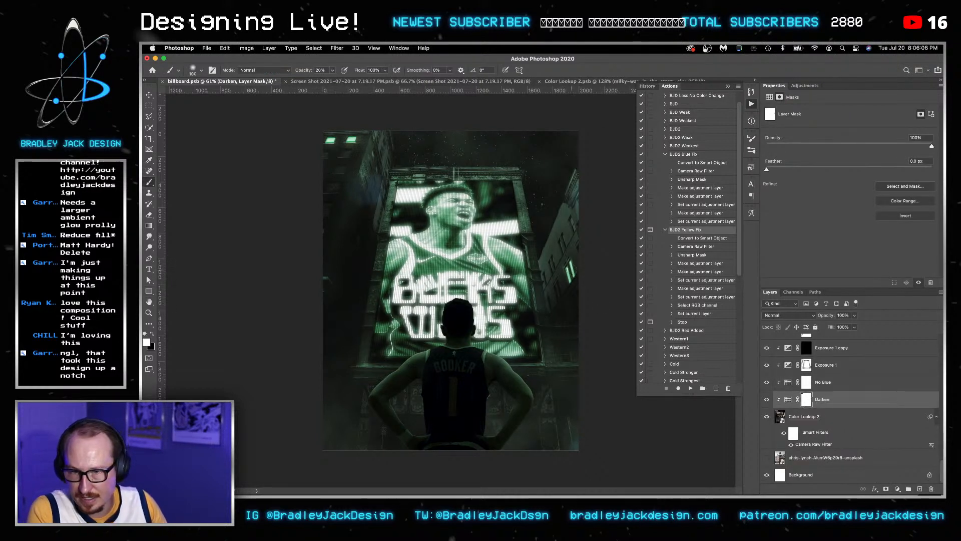
{"action": "key", "text": "bracketright"}
{"action": "key", "text": "bracketright"}
{"action": "key", "text": "bracketright"}
{"action": "key", "text": "bracketright"}
{"action": "key", "text": "bracketright"}
{"action": "key", "text": "1"}
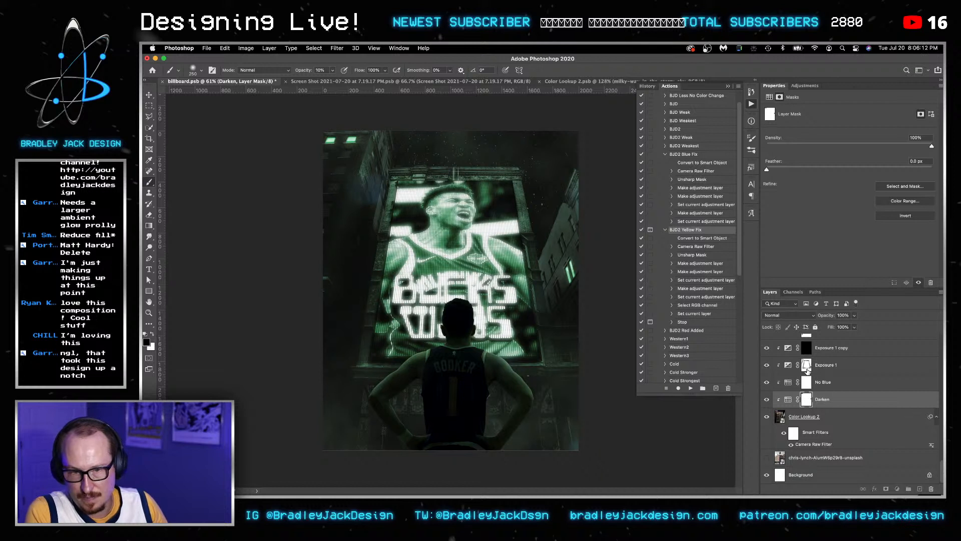
Touch up the Exposure 1 and Exposure 1 copy masks around the slanted lit windows with the brush, and save the document.
{"action": "left_click", "coordinate": [807, 369]}
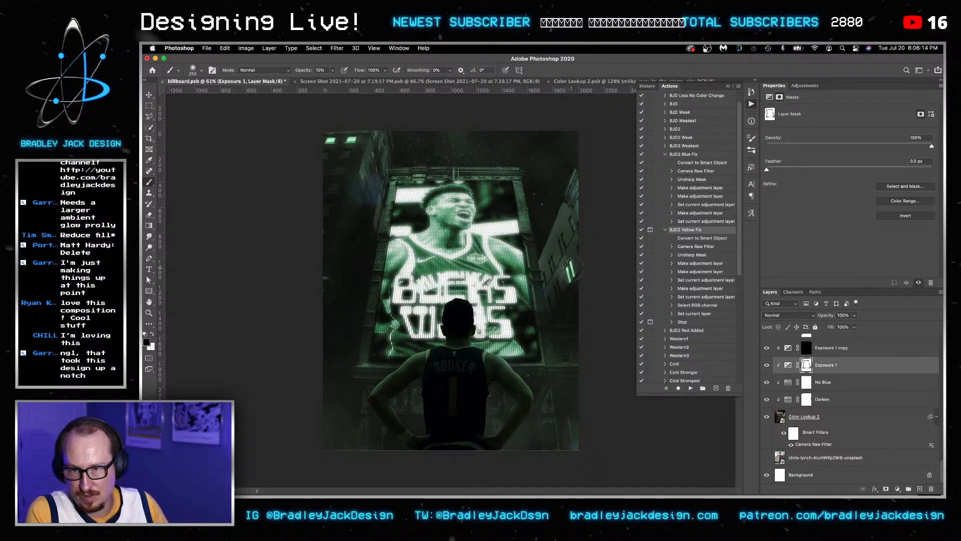
{"action": "left_click", "coordinate": [807, 347]}
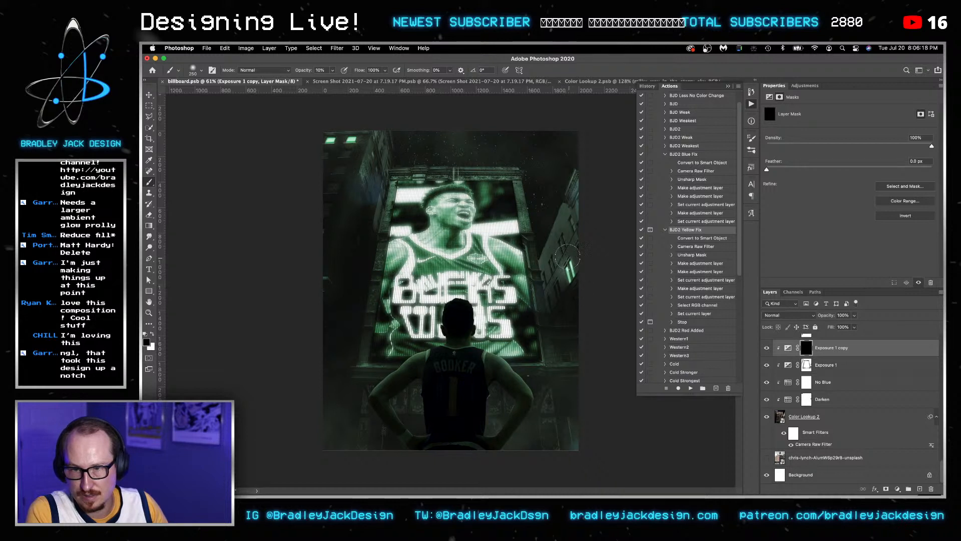
{"action": "left_click", "coordinate": [822, 366]}
{"action": "scroll", "coordinate": [822, 366], "scroll_direction": "up", "scroll_amount": 3}
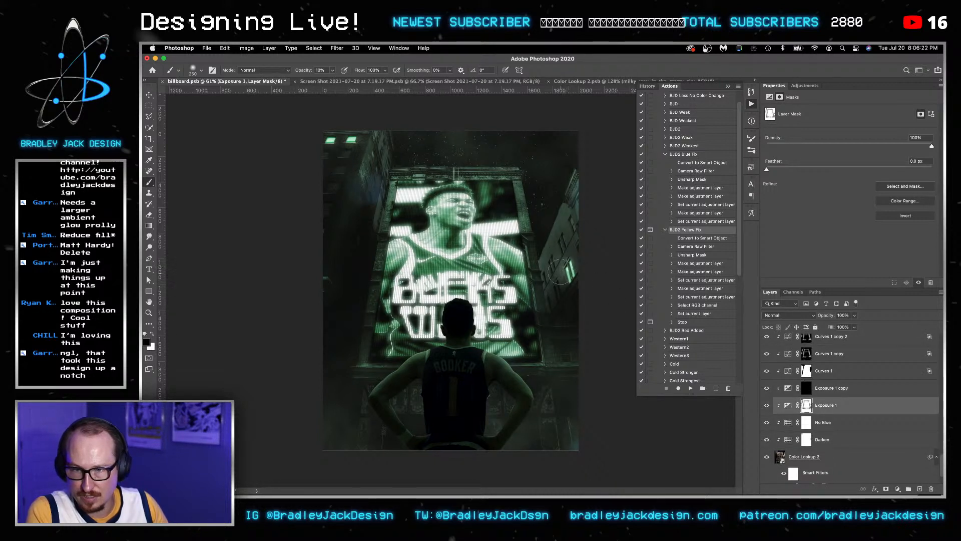
{"action": "key", "text": "super+minus"}
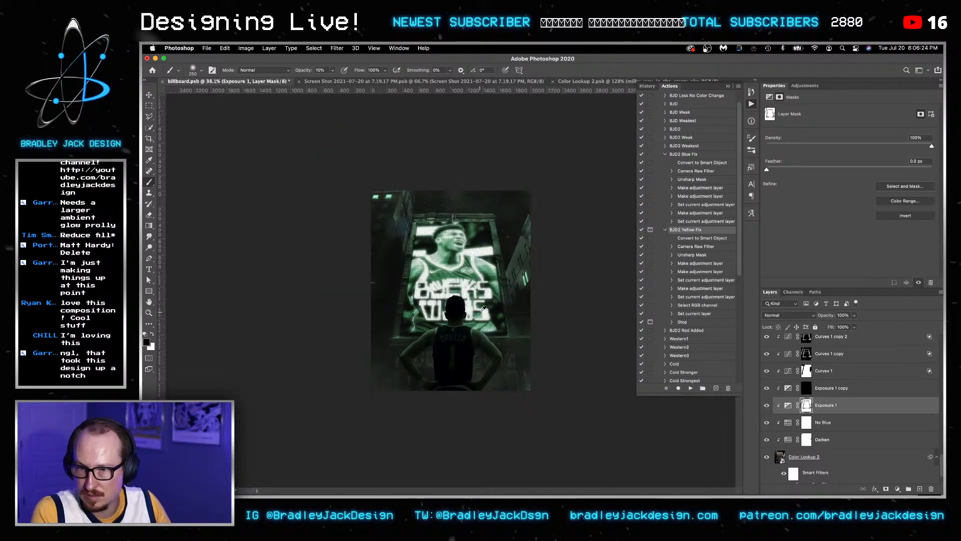
{"action": "key", "text": "super+plus"}
{"action": "key", "text": "super+s"}
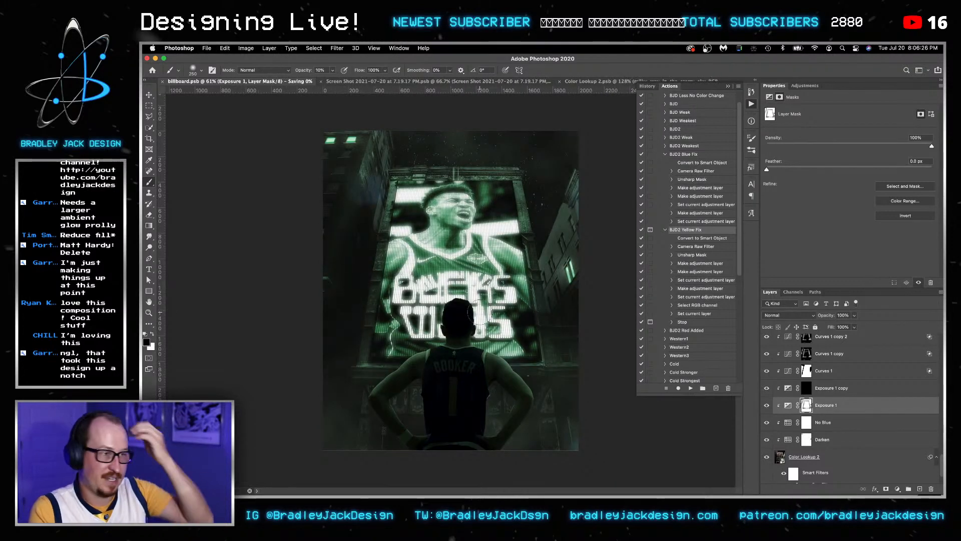
Move the milky-way starry sky layer right to X 225 px in Color Lookup 2.psb, save it, and return to billboard.psb.
{"action": "key", "text": "v"}
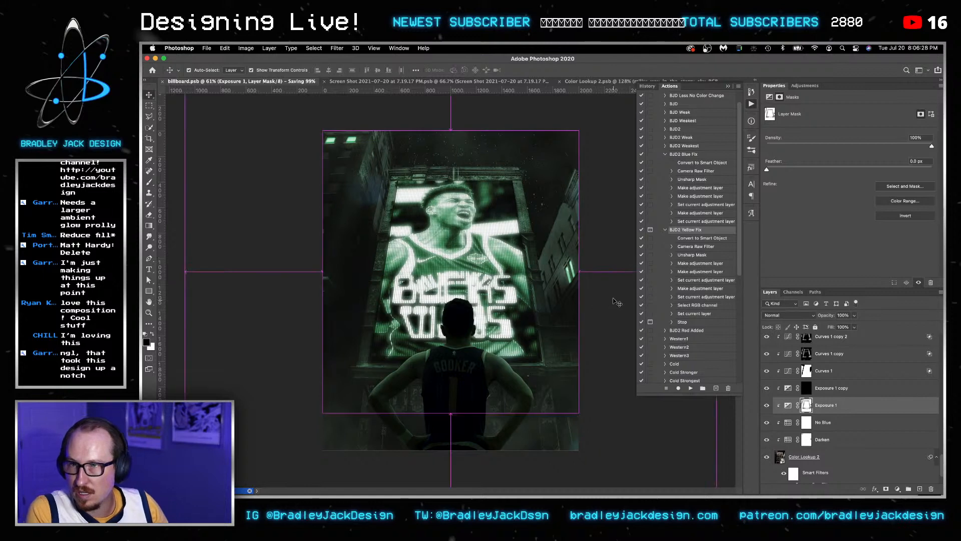
{"action": "key", "text": "ctrl+Tab"}
{"action": "key", "text": "ctrl+Tab"}
{"action": "left_click", "coordinate": [822, 377]}
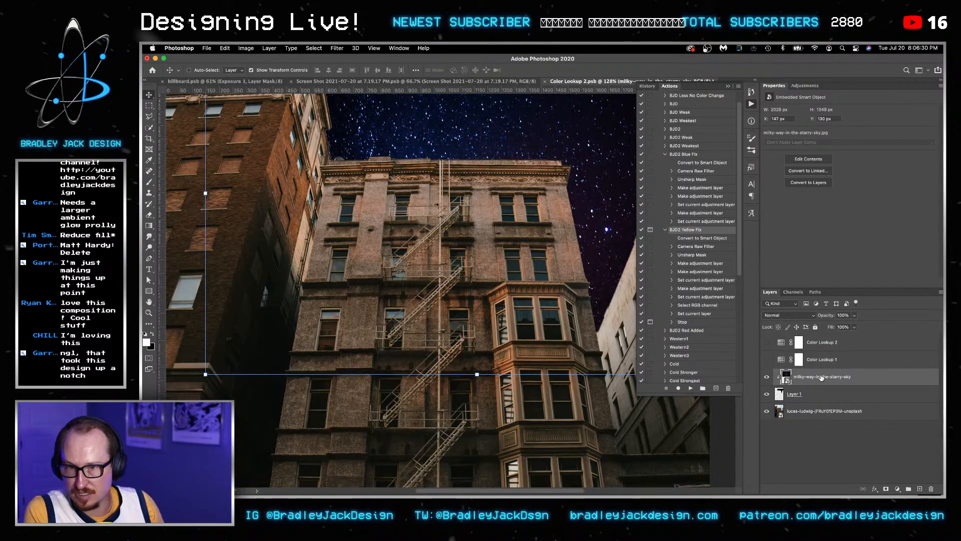
{"action": "left_click_drag", "start_coordinate": [543, 192], "coordinate": [563, 191]}
{"action": "key", "text": "super+s"}
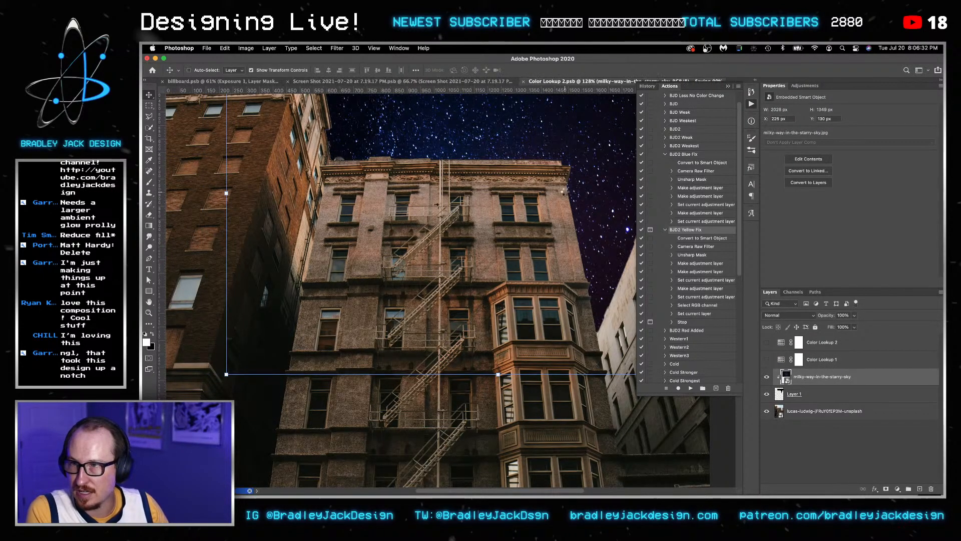
{"action": "key", "text": "ctrl+Tab"}
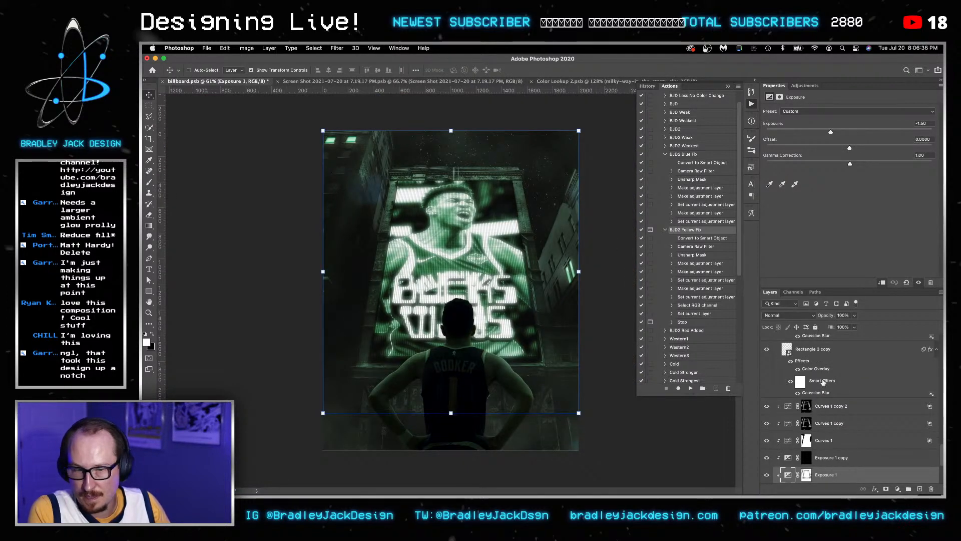
Stamp all visible layers into a new layer above Gradient Map 1 copy and convert it to a smart object.
{"action": "scroll", "coordinate": [819, 431], "scroll_direction": "up", "scroll_amount": 3}
{"action": "scroll", "coordinate": [819, 430], "scroll_direction": "up", "scroll_amount": 5}
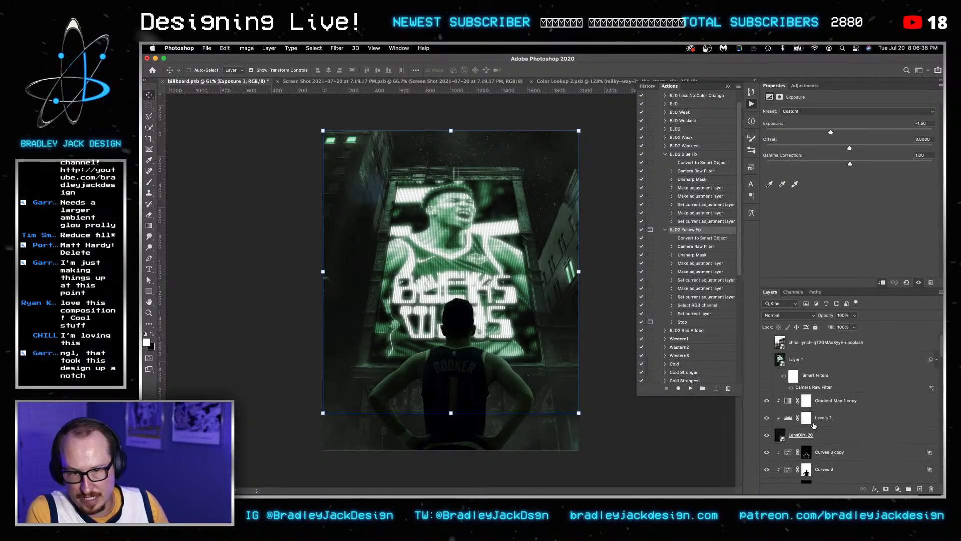
{"action": "left_click", "coordinate": [818, 401]}
{"action": "key", "text": "super+alt+shift+e"}
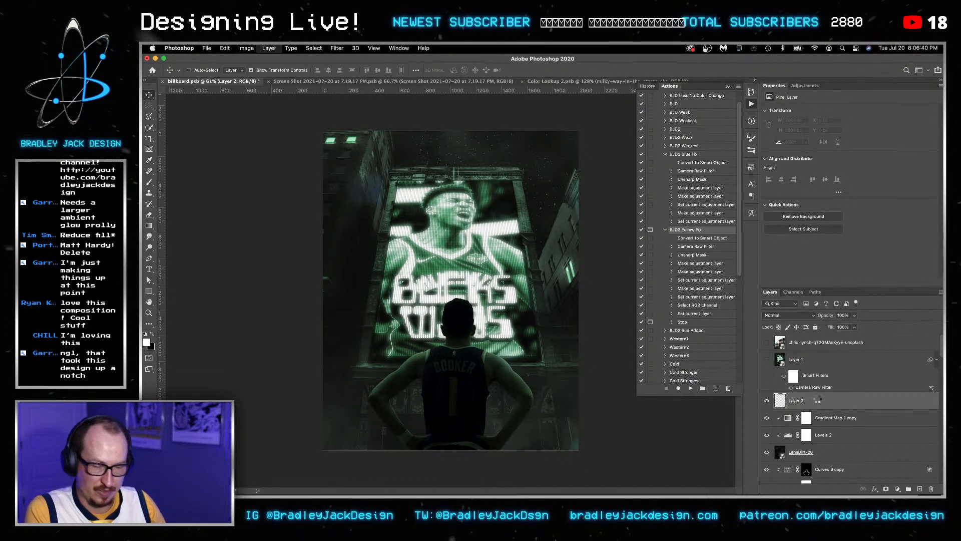
{"action": "right_click", "coordinate": [816, 401]}
{"action": "left_click", "coordinate": [847, 208]}
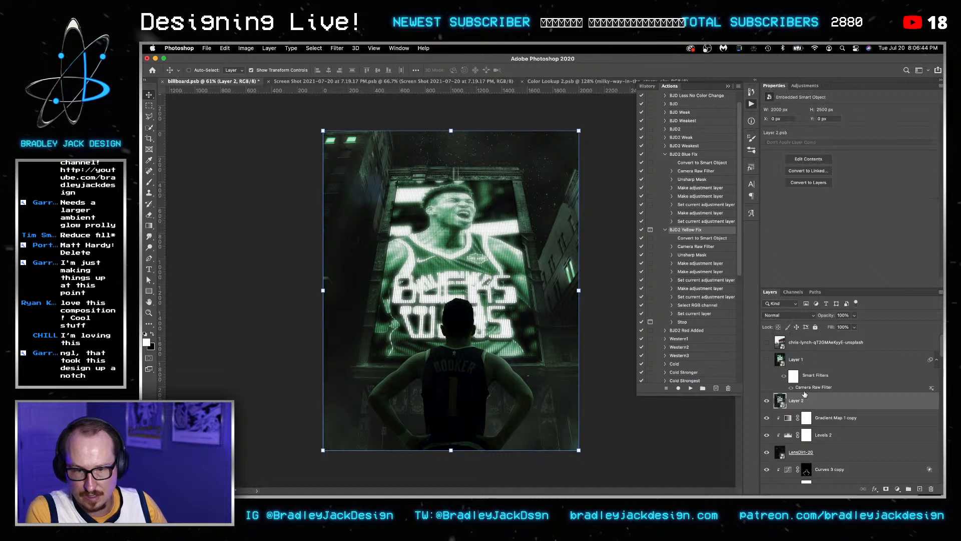
Transfer the Camera Raw smart filter from Layer 1 to Layer 2 and expand Layer 2's filter list.
{"action": "left_click_drag", "start_coordinate": [799, 400], "coordinate": [801, 401]}
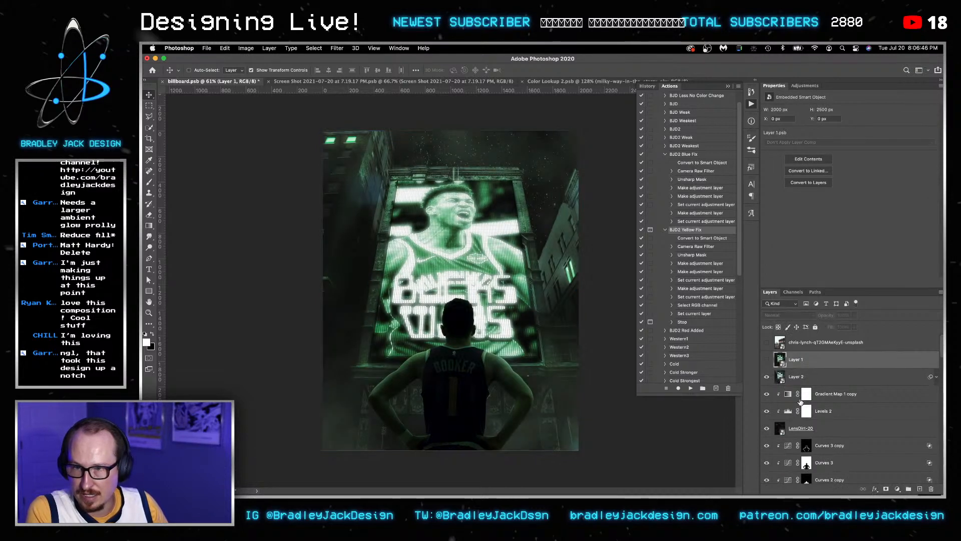
{"action": "left_click", "coordinate": [937, 376]}
{"action": "left_click", "coordinate": [802, 406]}
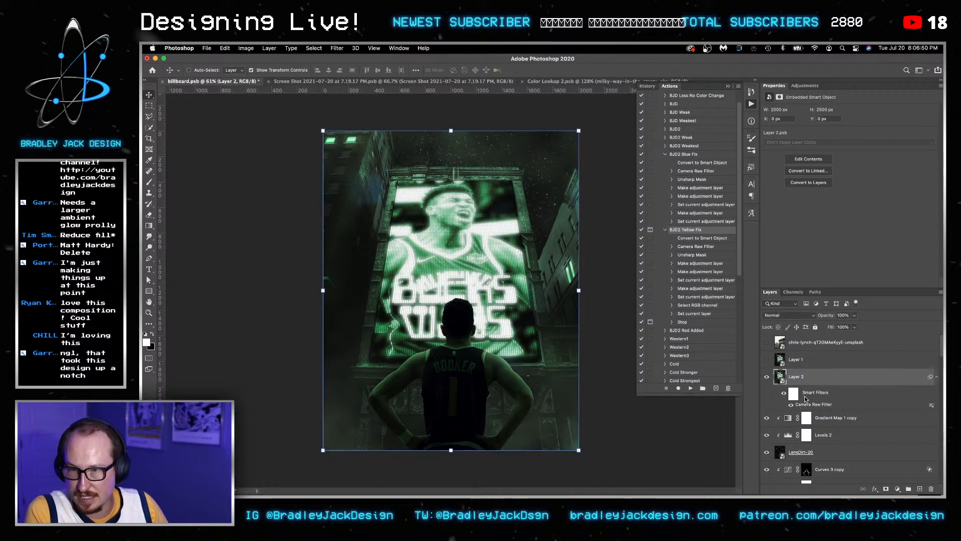
Set Dehaze to -29 in Layer 2's Camera Raw filter.
{"action": "double_click", "coordinate": [805, 399]}
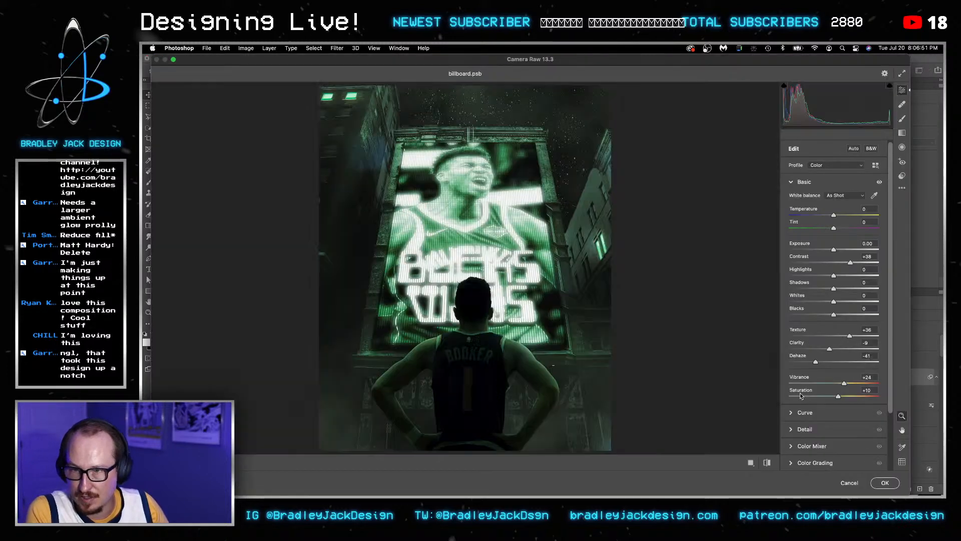
{"action": "left_click", "coordinate": [822, 363]}
{"action": "left_click_drag", "start_coordinate": [823, 363], "coordinate": [821, 362]}
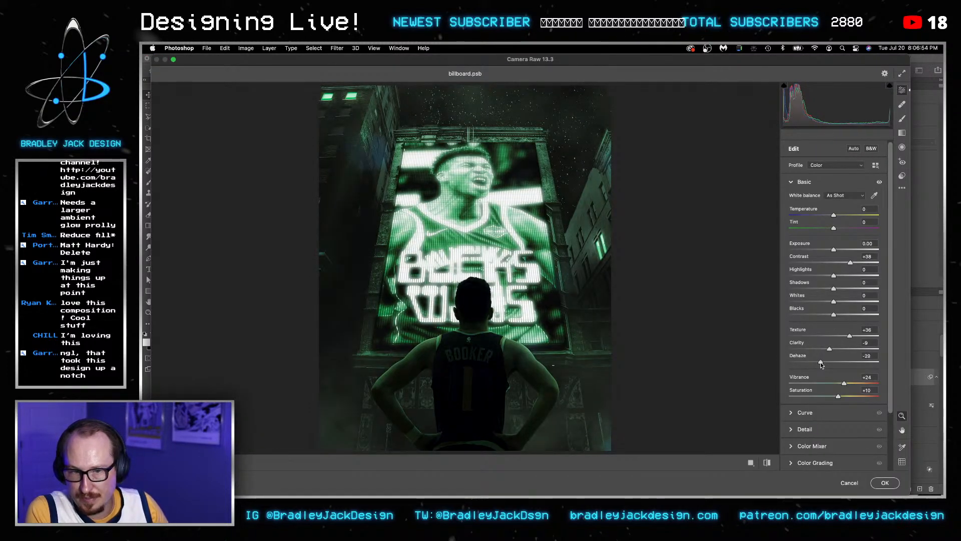
{"action": "key", "text": "Return"}
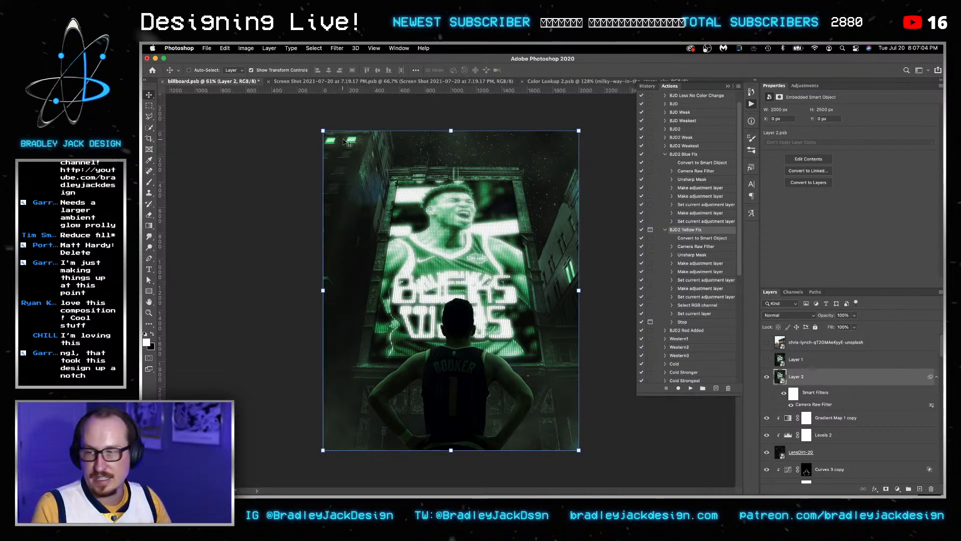
Hide Layer 2 and select the Rectangle 3 copy layer in the window group.
{"action": "scroll", "coordinate": [374, 154], "scroll_direction": "up", "scroll_amount": 6}
{"action": "scroll", "coordinate": [375, 156], "scroll_direction": "down", "scroll_amount": 2}
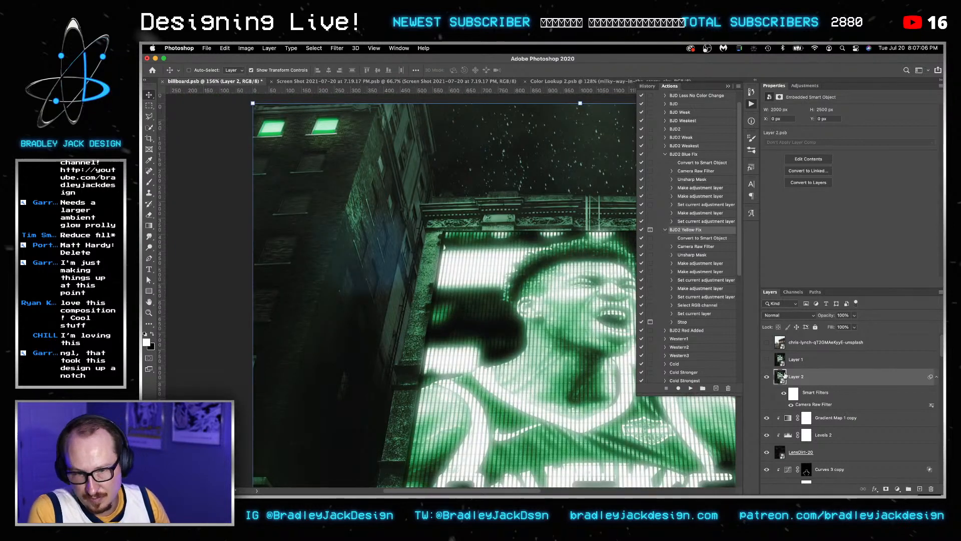
{"action": "left_click", "coordinate": [767, 377]}
{"action": "scroll", "coordinate": [814, 416], "scroll_direction": "down", "scroll_amount": 10}
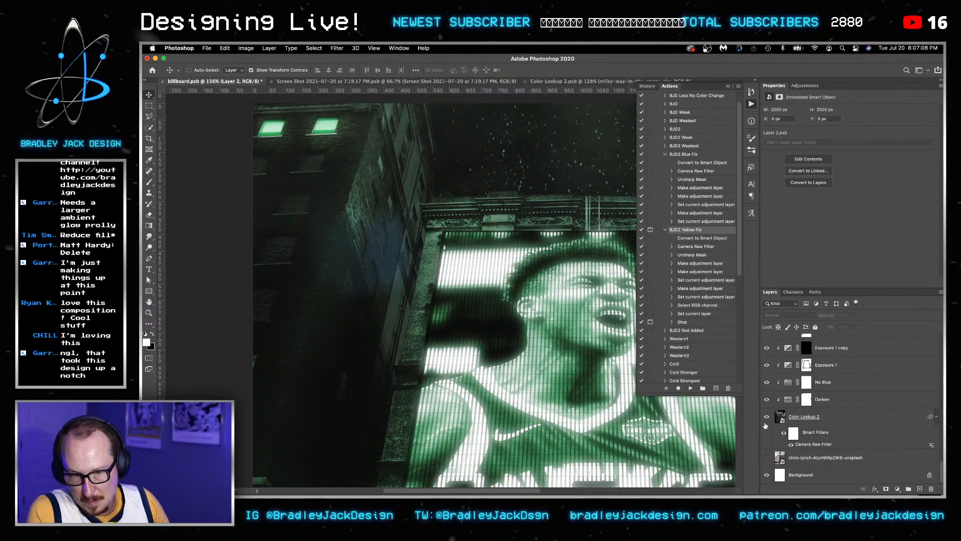
{"action": "scroll", "coordinate": [786, 425], "scroll_direction": "up", "scroll_amount": 5}
{"action": "left_click", "coordinate": [810, 421]}
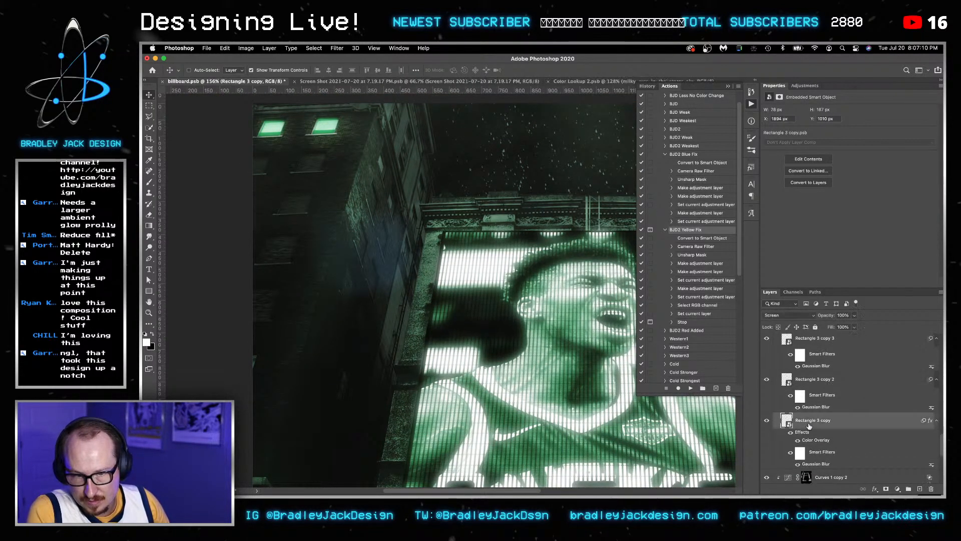
Draw a rectangle about 56 by 42 px beside the side building's upper window and fill it with dark green.
{"action": "scroll", "coordinate": [384, 156], "scroll_direction": "up", "scroll_amount": 4}
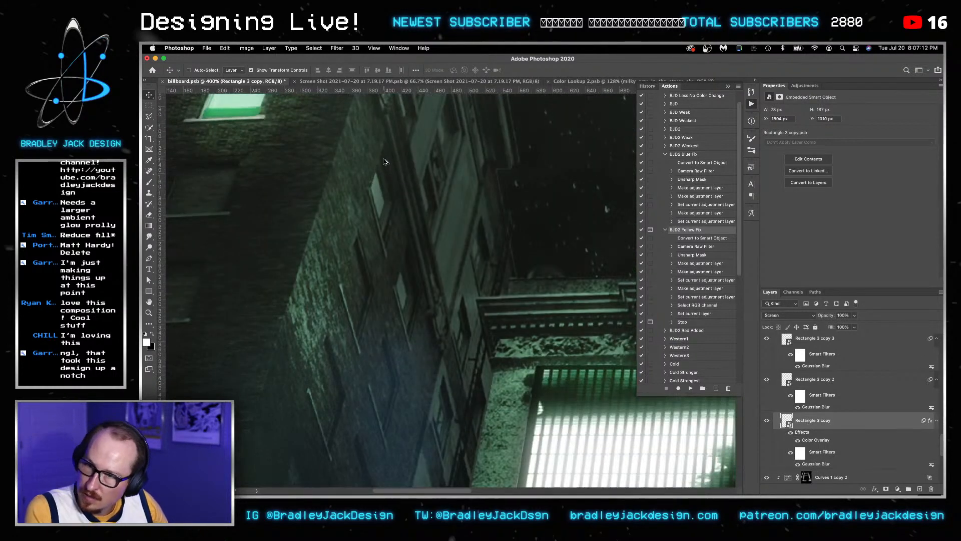
{"action": "scroll", "coordinate": [314, 152], "scroll_direction": "up", "scroll_amount": 2}
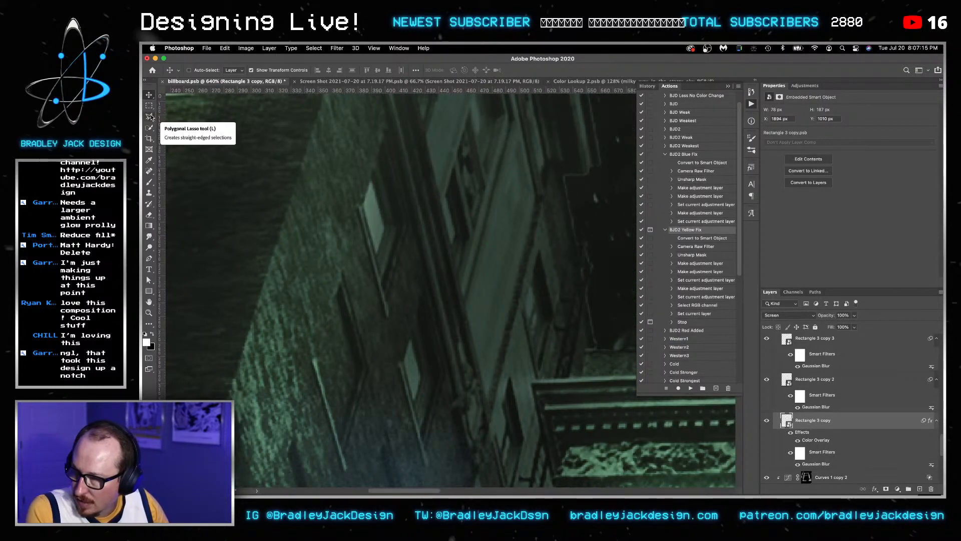
{"action": "left_click", "coordinate": [148, 291]}
{"action": "left_click_drag", "start_coordinate": [418, 200], "coordinate": [494, 256]}
{"action": "key", "text": "v"}
{"action": "key", "text": "u"}
{"action": "left_click", "coordinate": [233, 70]}
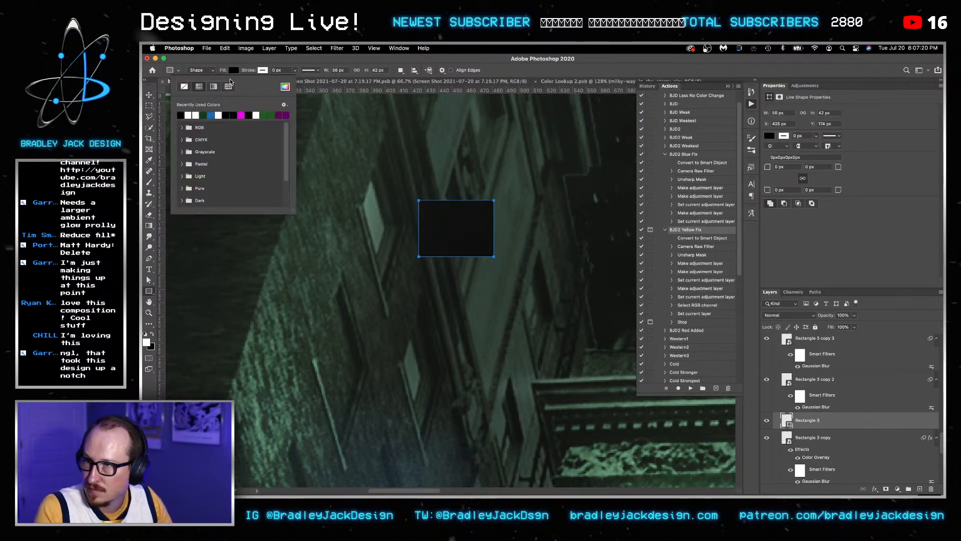
{"action": "key", "text": "v"}
{"action": "key", "text": "a"}
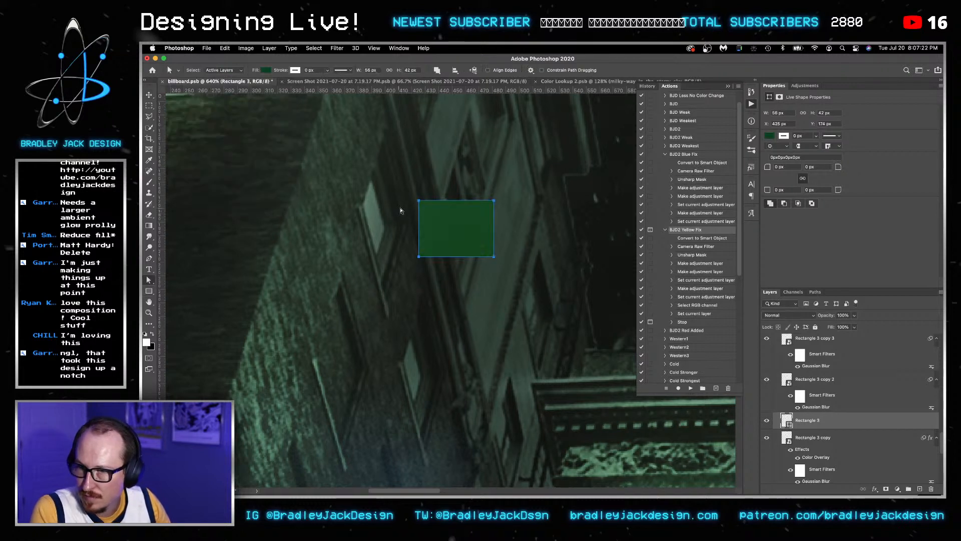
Move the green rectangle's four corner points to fit the slanted outline of the side building's upper window.
{"action": "left_click_drag", "start_coordinate": [419, 201], "coordinate": [373, 169]}
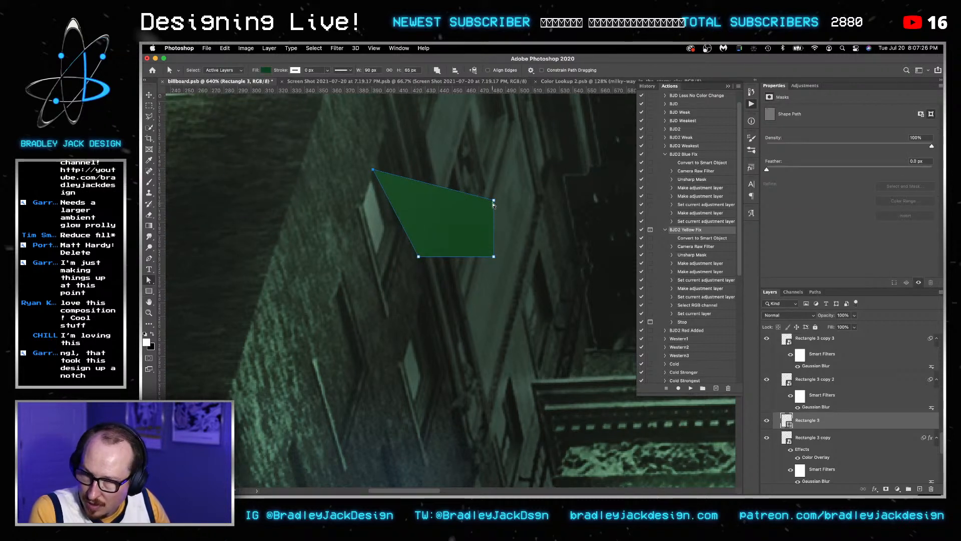
{"action": "left_click_drag", "start_coordinate": [493, 202], "coordinate": [388, 225]}
{"action": "left_click_drag", "start_coordinate": [494, 258], "coordinate": [380, 257]}
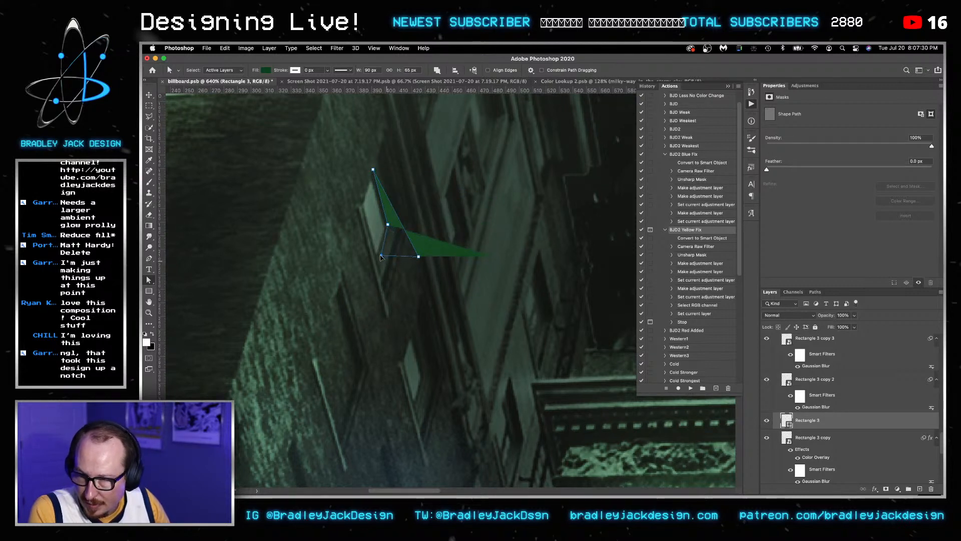
{"action": "left_click_drag", "start_coordinate": [419, 257], "coordinate": [363, 206]}
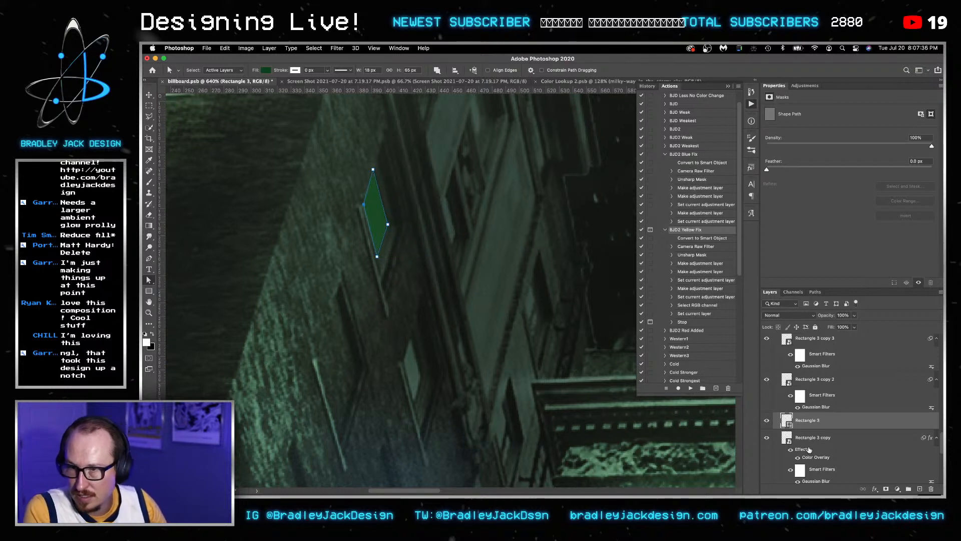
Place a copy of the green window shape over the lower window on the side building.
{"action": "key", "text": "ctrl+j"}
{"action": "key", "text": "v"}
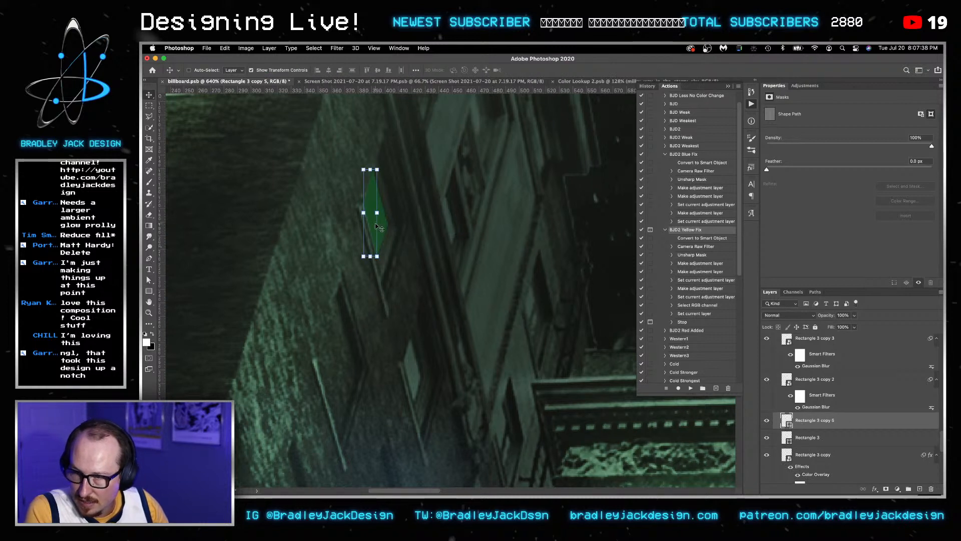
{"action": "key", "text": "BackSpace"}
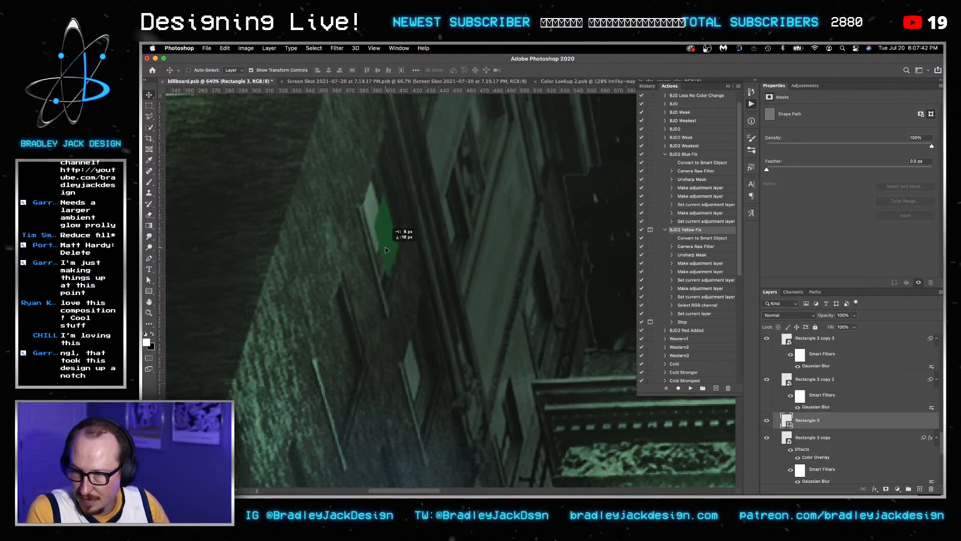
{"action": "left_click_drag", "start_coordinate": [377, 228], "coordinate": [409, 385]}
Convert both green window shapes into one smart object and rename it "Wide left windows".
{"action": "left_click", "coordinate": [815, 438], "text": "shift"}
{"action": "right_click", "coordinate": [817, 444]}
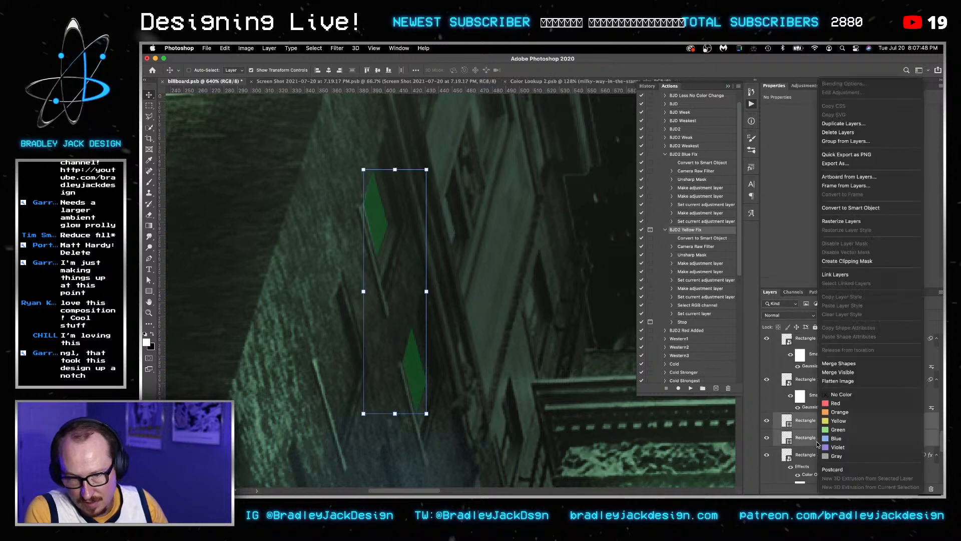
{"action": "left_click", "coordinate": [850, 207]}
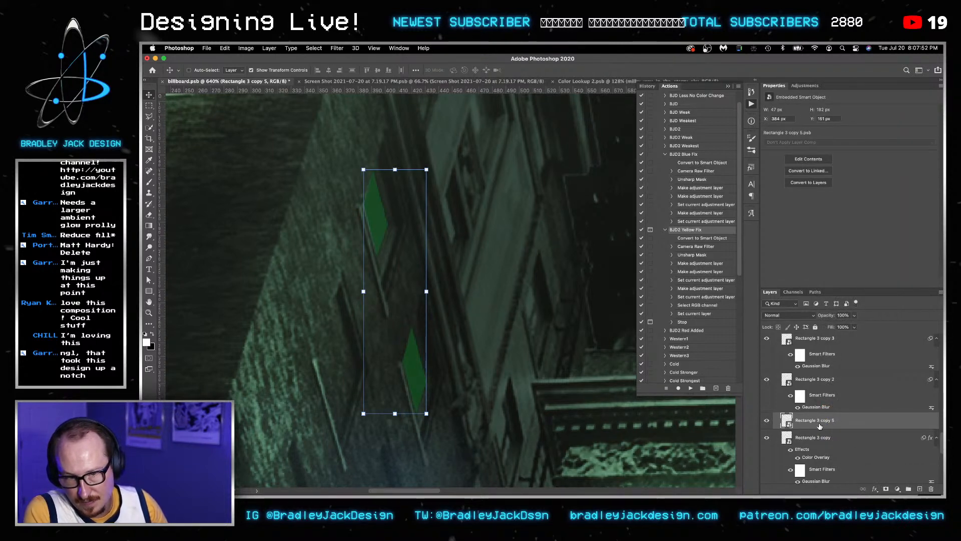
{"action": "scroll", "coordinate": [813, 426], "scroll_direction": "down", "scroll_amount": 2}
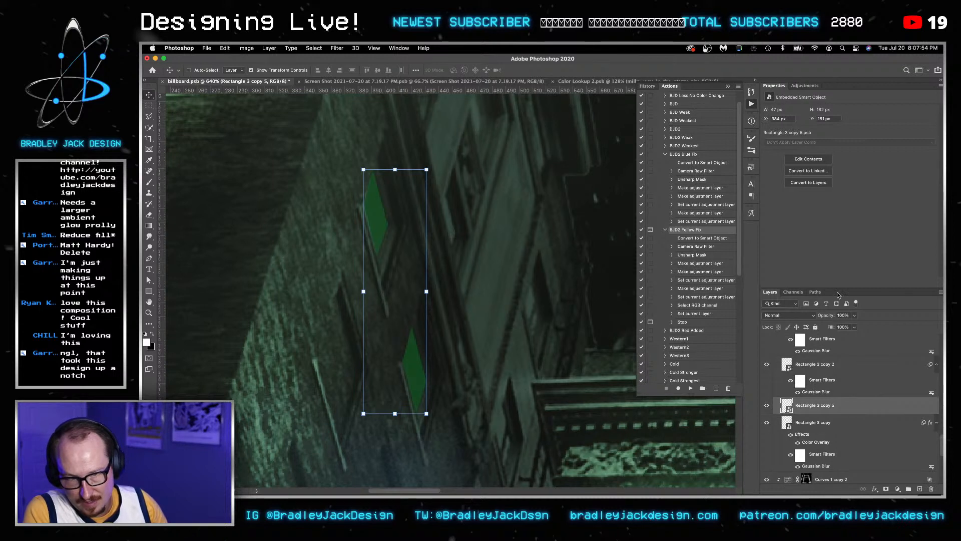
{"action": "left_click_drag", "start_coordinate": [839, 293], "coordinate": [839, 186]}
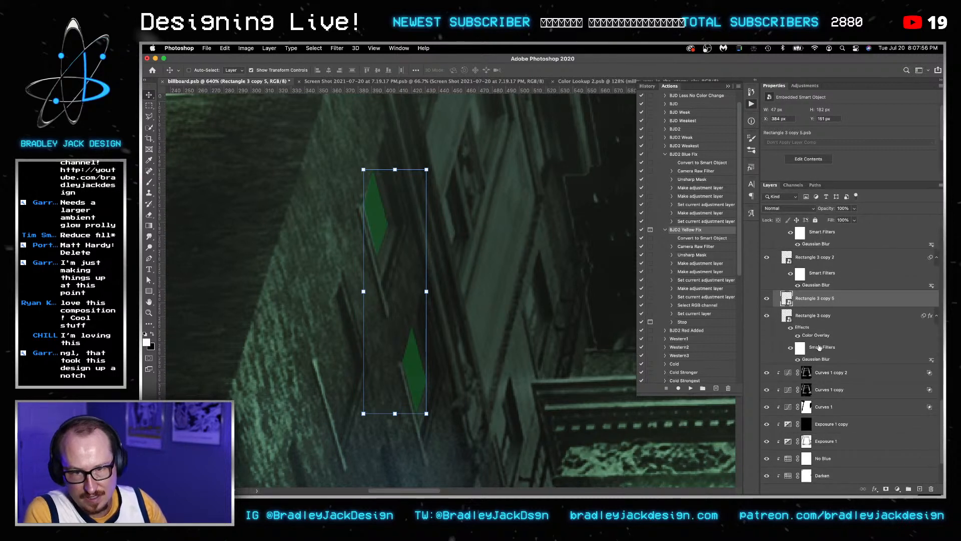
{"action": "double_click", "coordinate": [812, 298]}
{"action": "type", "text": "Wide left"}
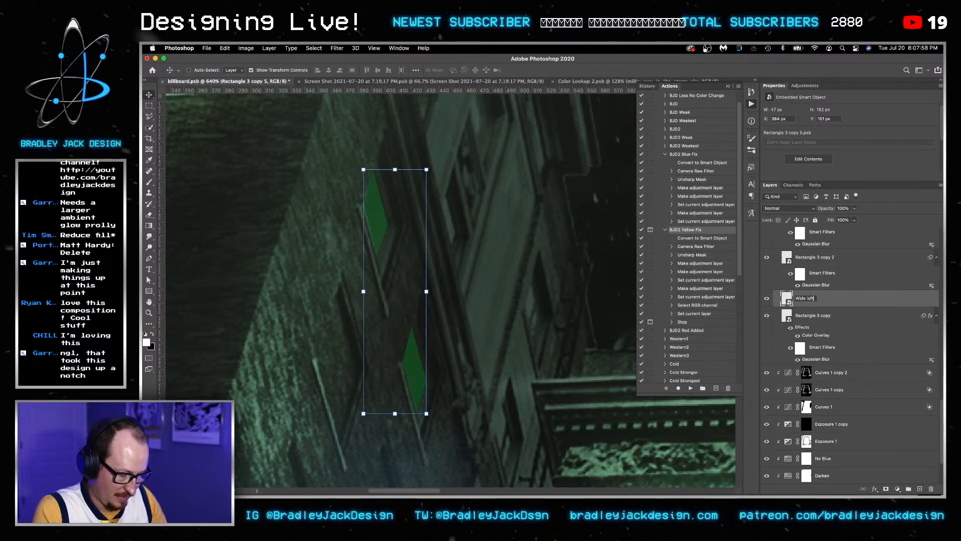
{"action": "type", "text": " windows"}
{"action": "key", "text": "Return"}
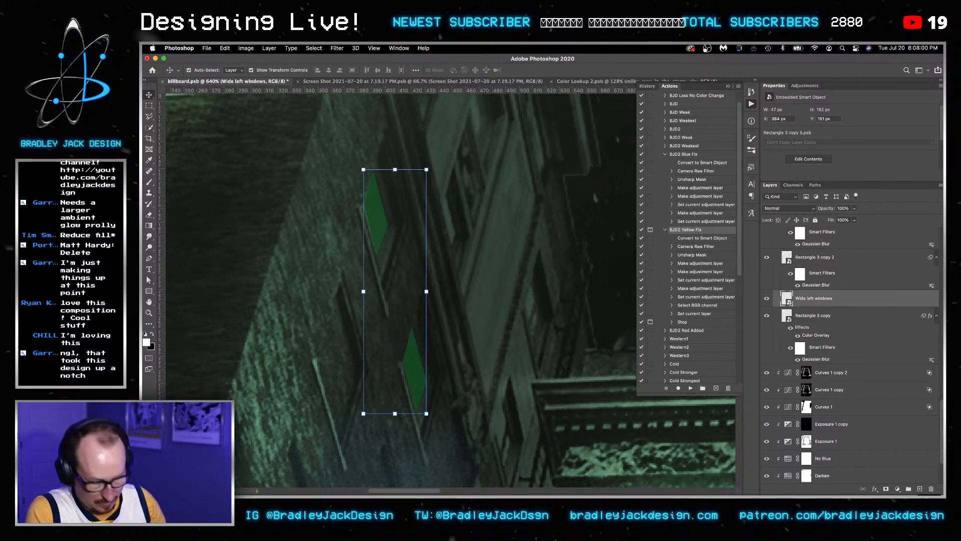
Move Wide left windows below Rectangle 3 copy and copy that layer's Gaussian Blur and Color Overlay onto it.
{"action": "key", "text": "super+bracketleft"}
{"action": "left_click", "coordinate": [826, 300]}
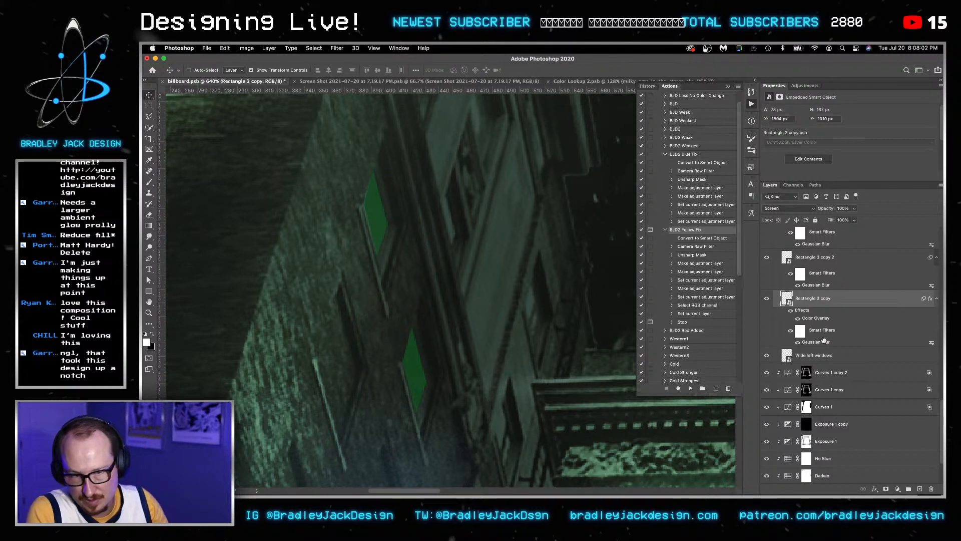
{"action": "left_click_drag", "start_coordinate": [815, 344], "coordinate": [814, 355]}
{"action": "left_click_drag", "start_coordinate": [812, 319], "coordinate": [818, 355]}
{"action": "left_click", "coordinate": [818, 356]}
Duplicate Wide left windows, hide the copy's Color Overlay, increase its Gaussian Blur radius and set its blend mode to Screen.
{"action": "key", "text": "super+j"}
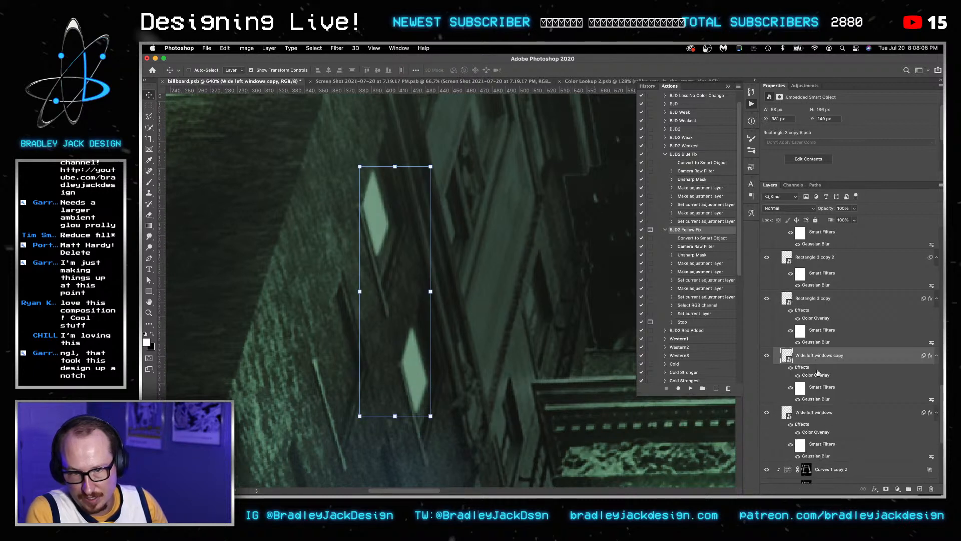
{"action": "left_click", "coordinate": [798, 376]}
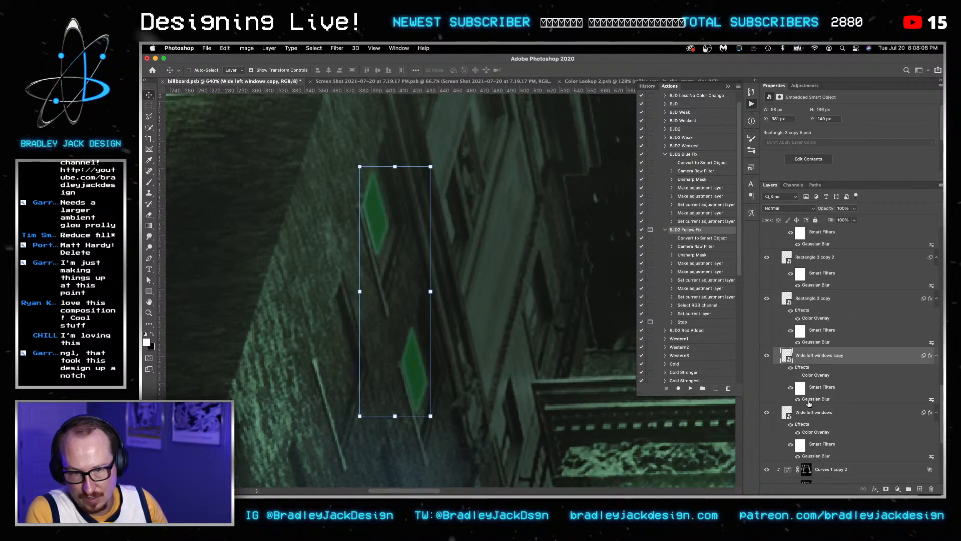
{"action": "double_click", "coordinate": [810, 399]}
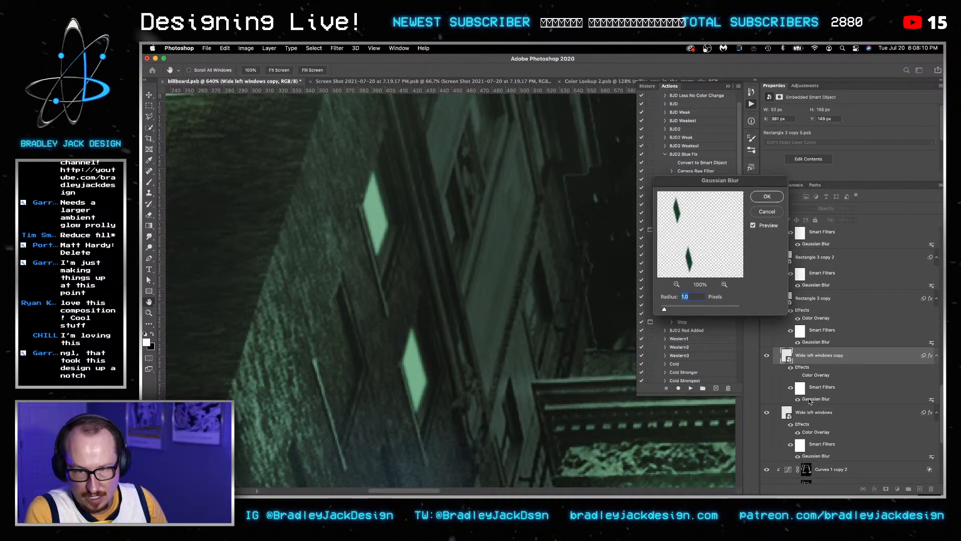
{"action": "key", "text": "Return"}
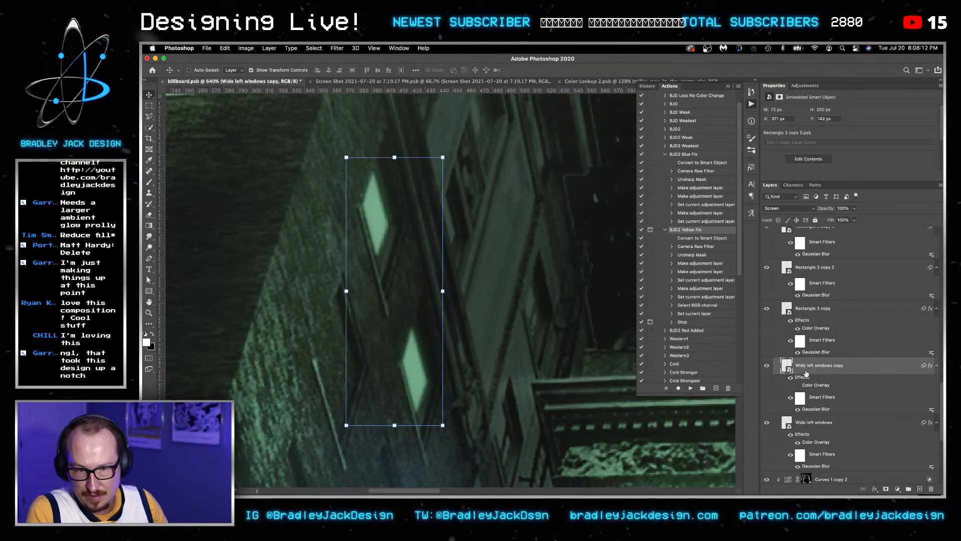
Duplicate the blurred Screen-mode window layer three times to strengthen the green glow.
{"action": "key", "text": "super+j"}
{"action": "key", "text": "super+j"}
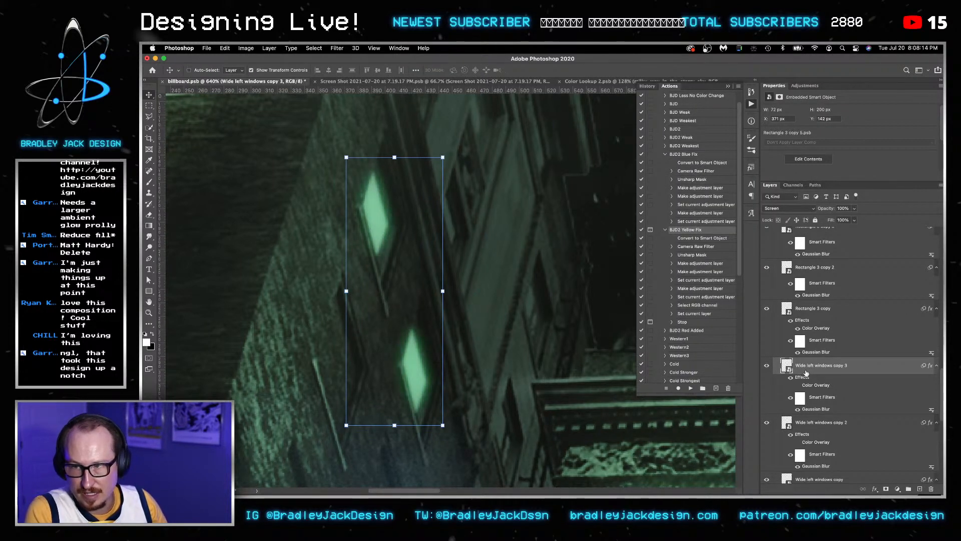
{"action": "key", "text": "super+j"}
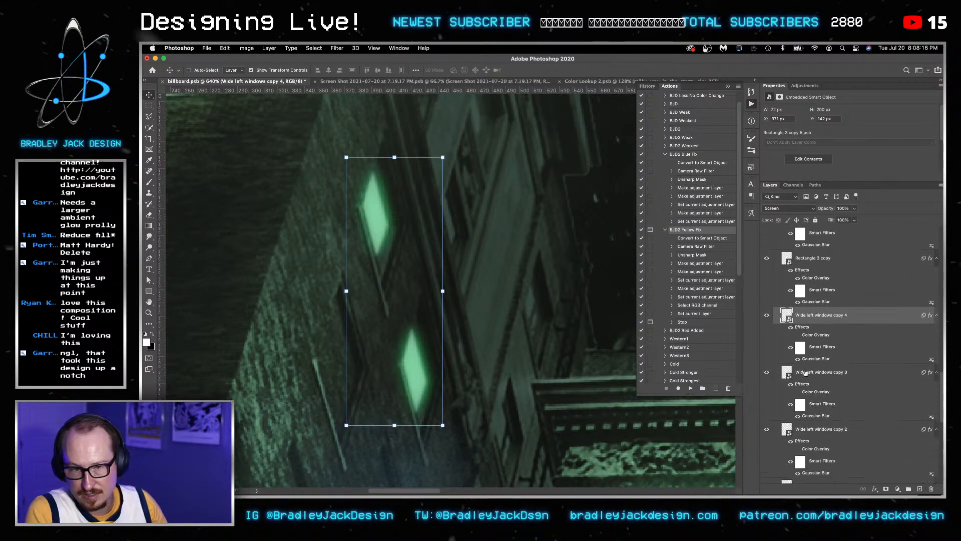
Group all the Wide left windows layers, name the group "Side Windows" and save the document.
{"action": "scroll", "coordinate": [805, 373], "scroll_direction": "down", "scroll_amount": 5}
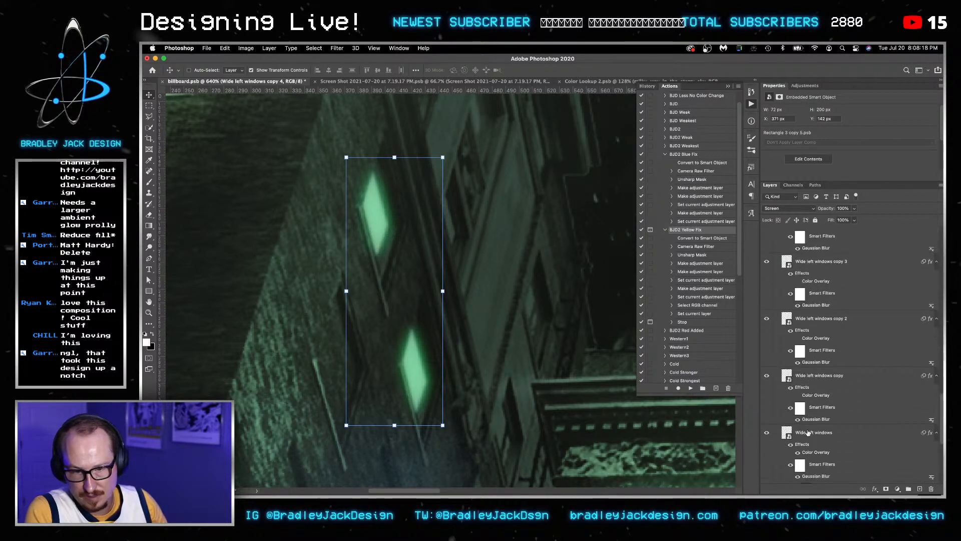
{"action": "left_click", "coordinate": [808, 433], "text": "shift"}
{"action": "key", "text": "super+g"}
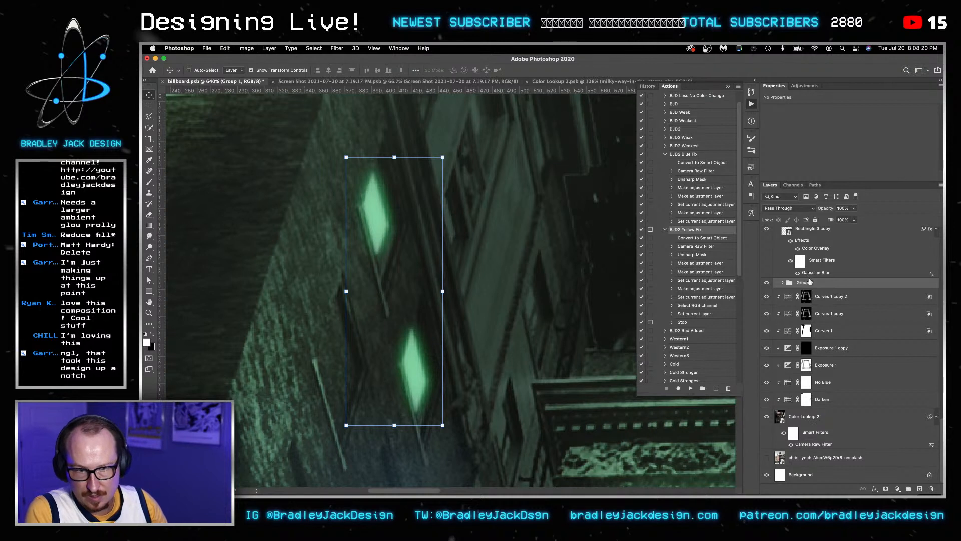
{"action": "double_click", "coordinate": [809, 282]}
{"action": "type", "text": "Side Wind"}
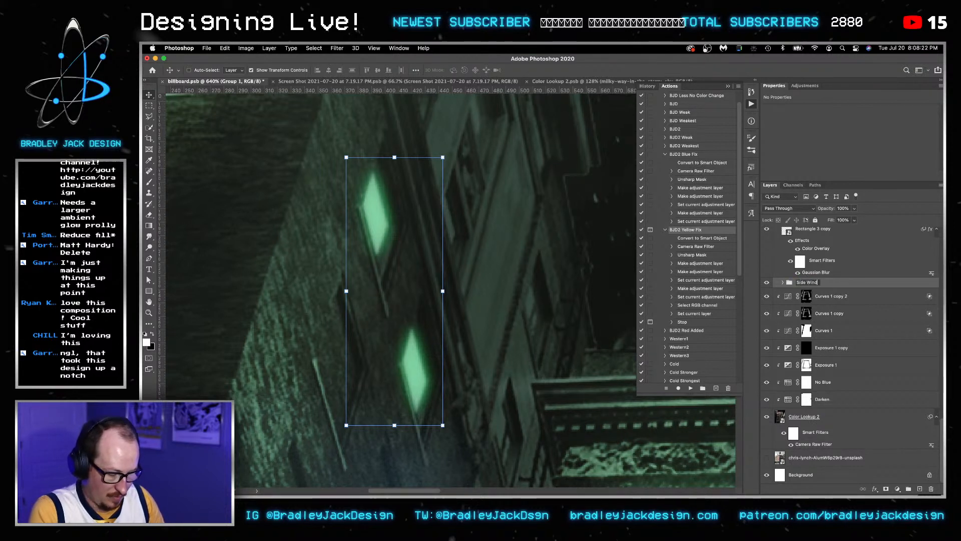
{"action": "type", "text": "ows"}
{"action": "key", "text": "Return"}
{"action": "key", "text": "super+s"}
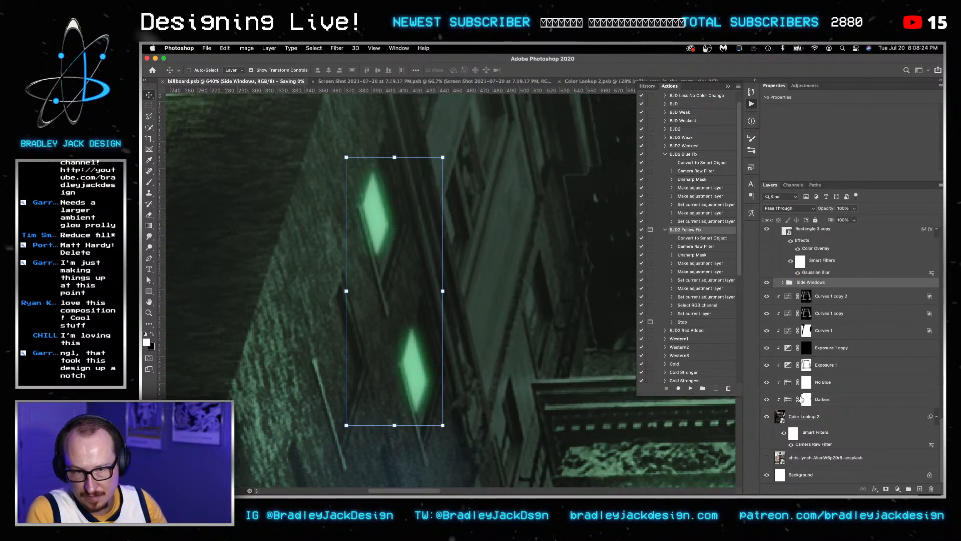
Paint black on the Darken layer's mask around the upper side window with a smaller brush at 10% opacity.
{"action": "left_click", "coordinate": [801, 399]}
{"action": "key", "text": "b"}
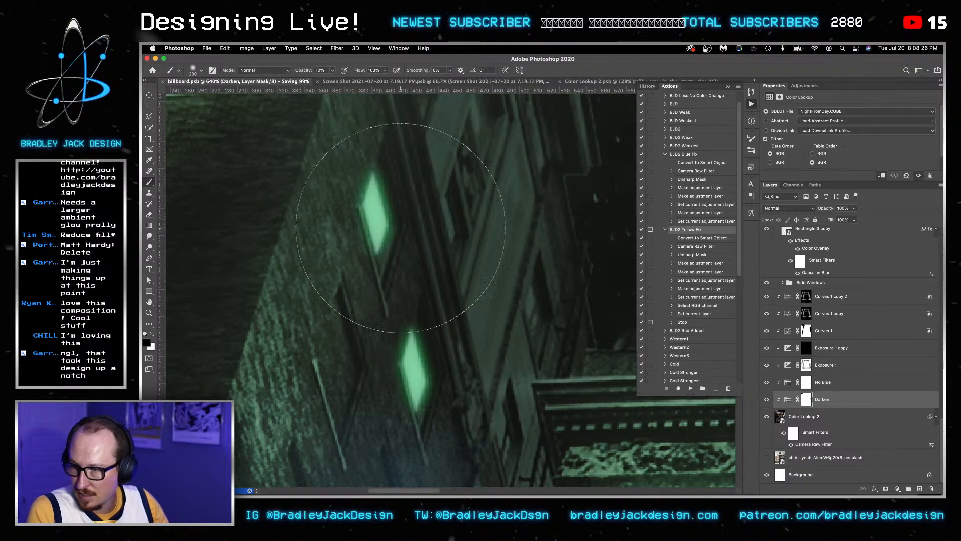
{"action": "key", "text": "bracketleft"}
{"action": "key", "text": "bracketleft"}
{"action": "key", "text": "bracketleft"}
{"action": "key", "text": "bracketleft"}
{"action": "key", "text": "bracketleft"}
{"action": "key", "text": "bracketleft"}
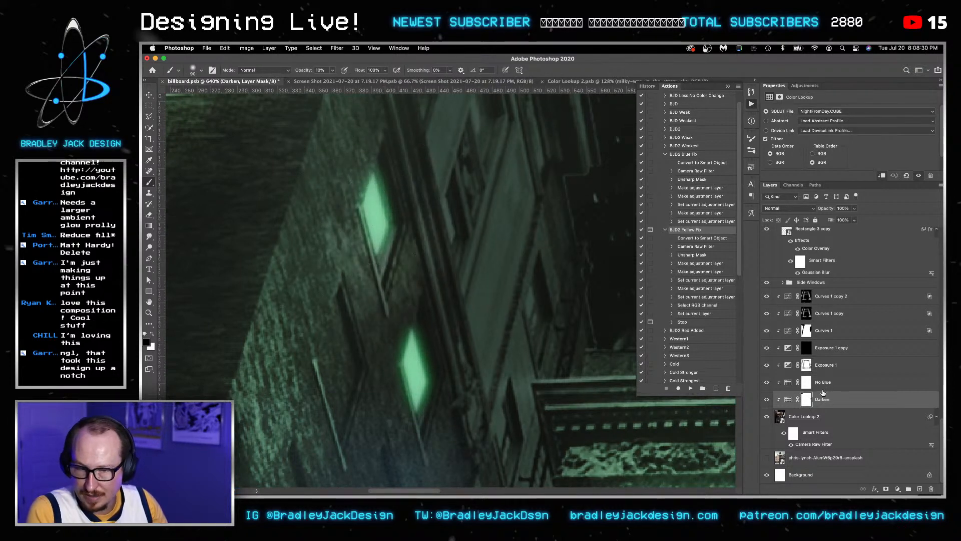
Paint black on the Exposure 1 mask around the upper side window's frame with a smaller brush.
{"action": "left_click", "coordinate": [806, 365]}
{"action": "key", "text": "bracketleft"}
{"action": "key", "text": "bracketleft"}
{"action": "key", "text": "bracketleft"}
{"action": "key", "text": "bracketleft"}
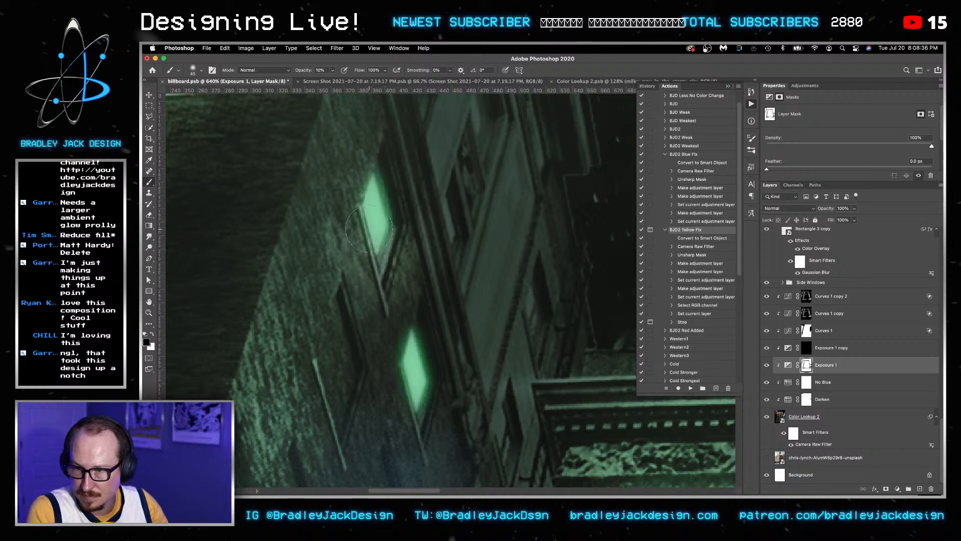
Paint black on the Darken mask around the lower side window with a brush reduced to 20 px.
{"action": "left_click", "coordinate": [806, 399]}
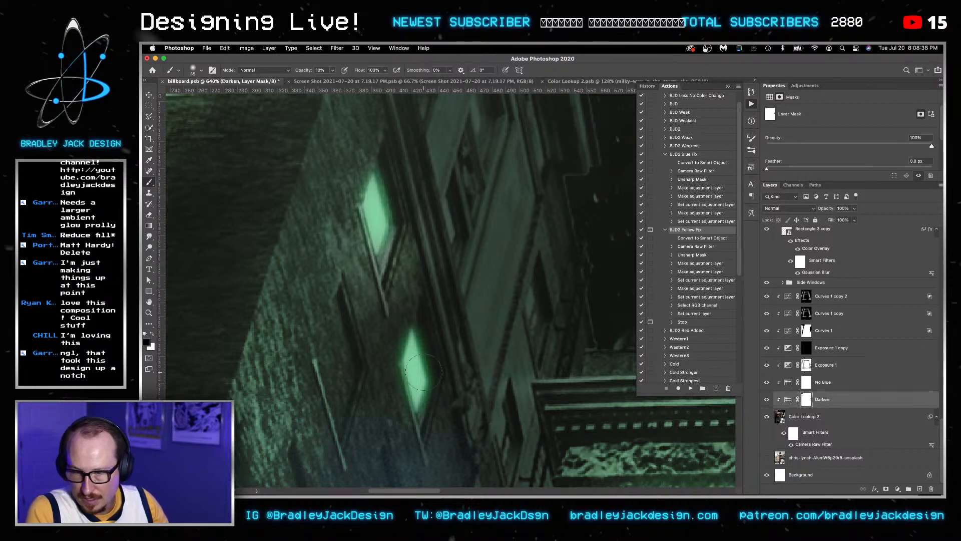
{"action": "key", "text": "["}
{"action": "key", "text": "bracketleft"}
{"action": "key", "text": "bracketleft"}
{"action": "key", "text": "bracketleft"}
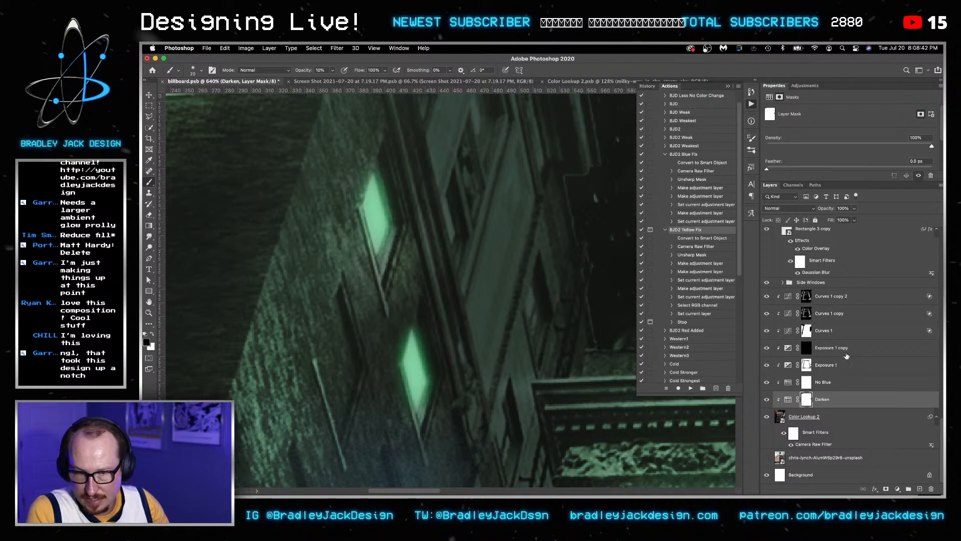
Try painting white on the Exposure 1 copy mask beside the lower side window.
{"action": "left_click", "coordinate": [806, 346]}
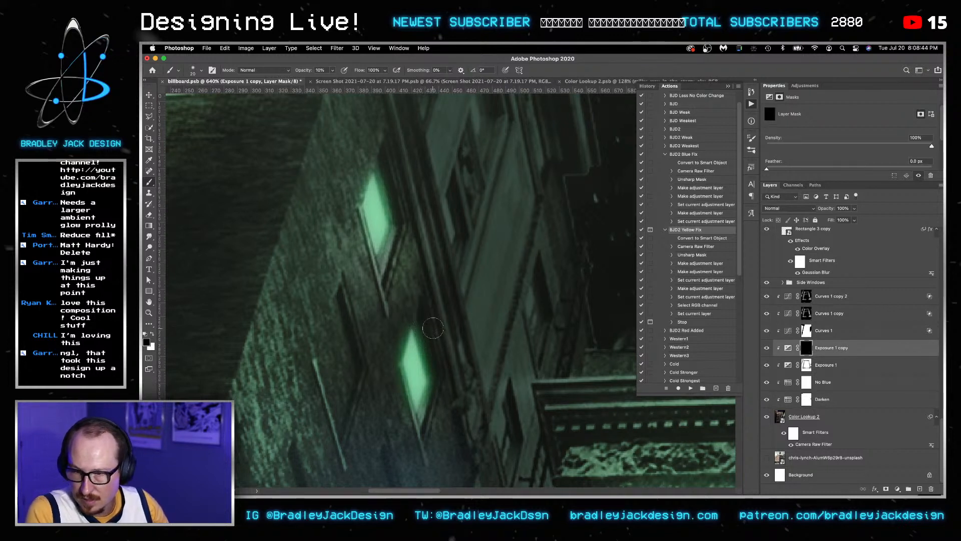
{"action": "key", "text": "x"}
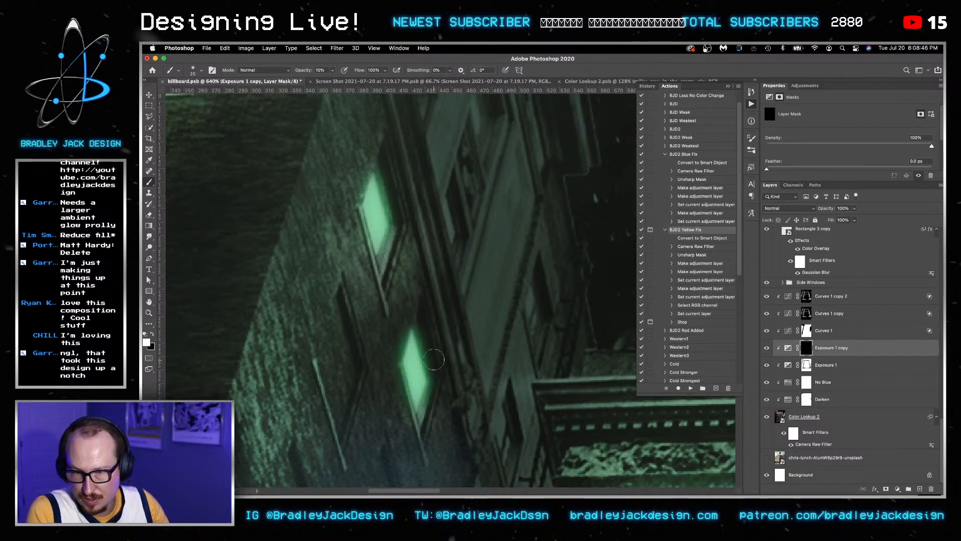
{"action": "key", "text": "x"}
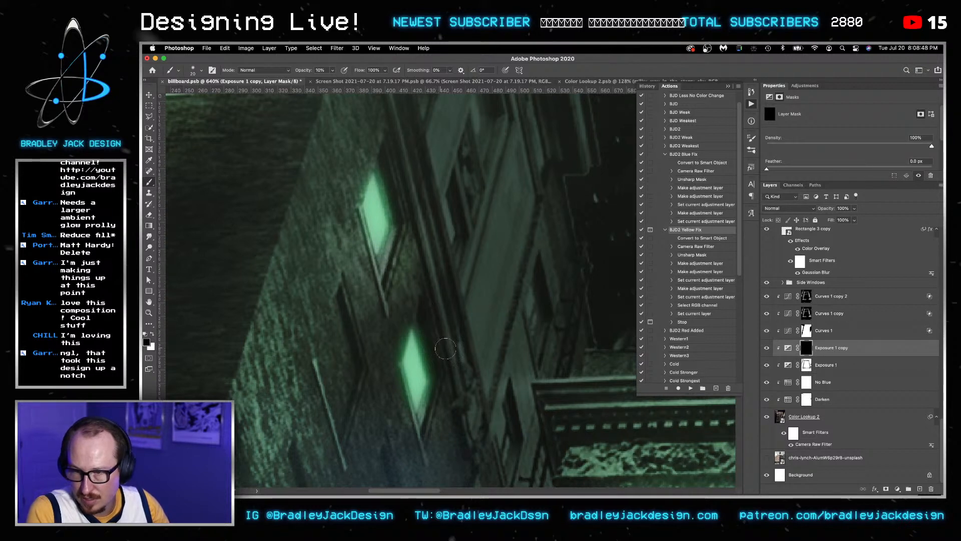
Paint white on the Curves 1 mask around the two side windows with the small brush at 10% opacity.
{"action": "left_click", "coordinate": [807, 332]}
{"action": "left_click", "coordinate": [789, 332]}
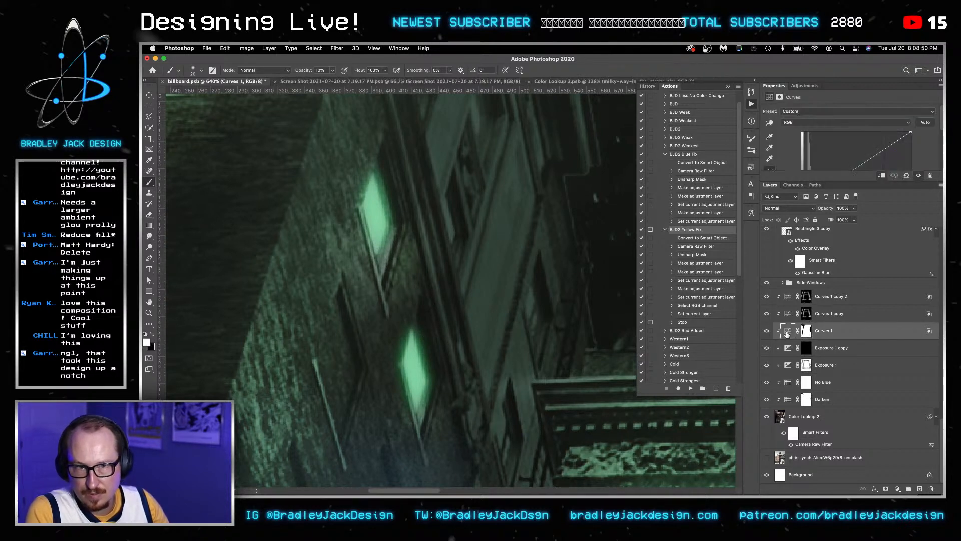
{"action": "left_click_drag", "start_coordinate": [834, 180], "coordinate": [833, 257]}
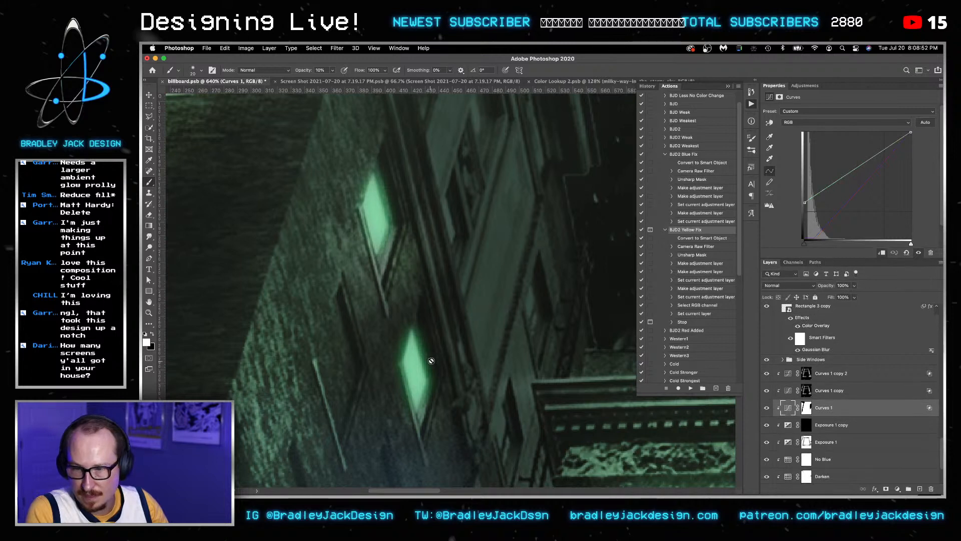
{"action": "key", "text": "super+backslash"}
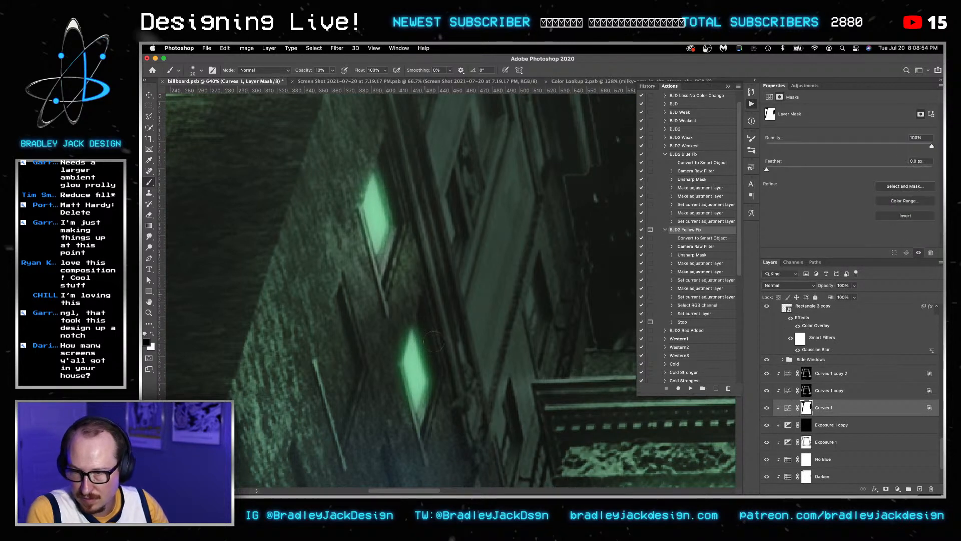
{"action": "key", "text": "x"}
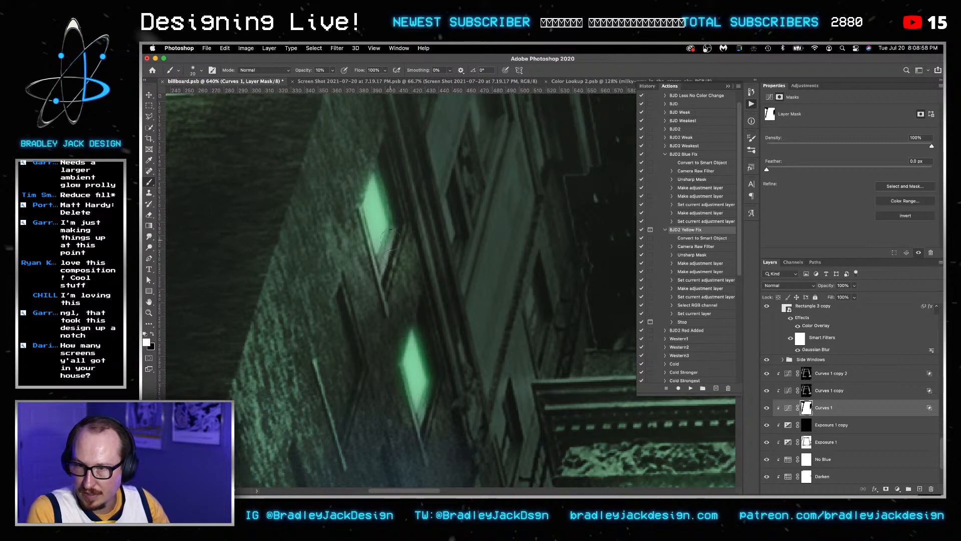
Touch up the Exposure 1 mask beside the upper side window and save the document.
{"action": "left_click", "coordinate": [807, 443]}
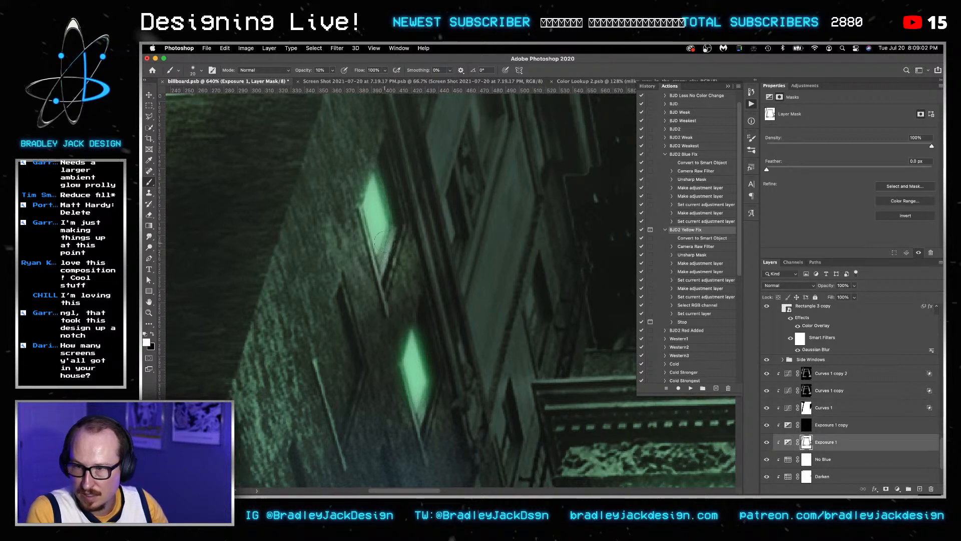
{"action": "scroll", "coordinate": [385, 249], "scroll_direction": "down", "scroll_amount": 10}
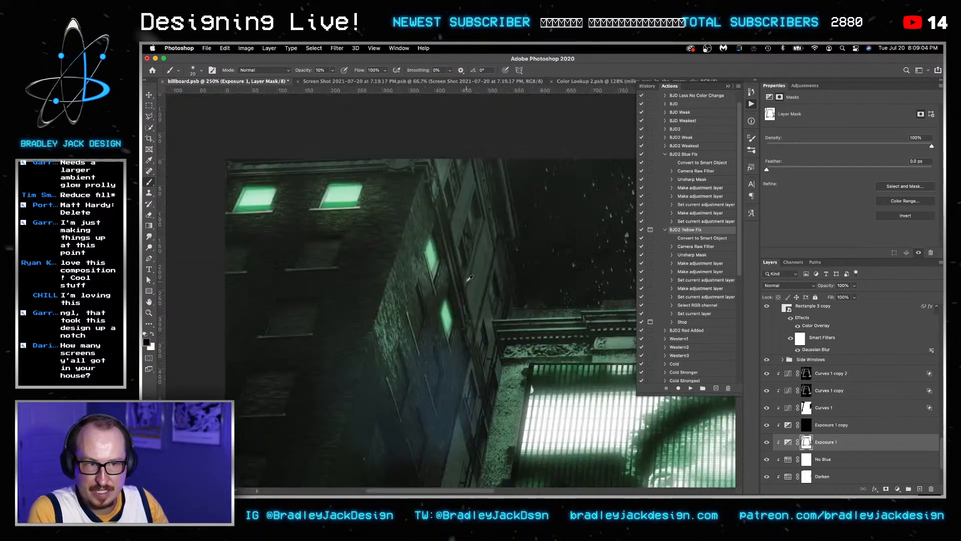
{"action": "left_click_drag", "start_coordinate": [570, 330], "coordinate": [424, 201]}
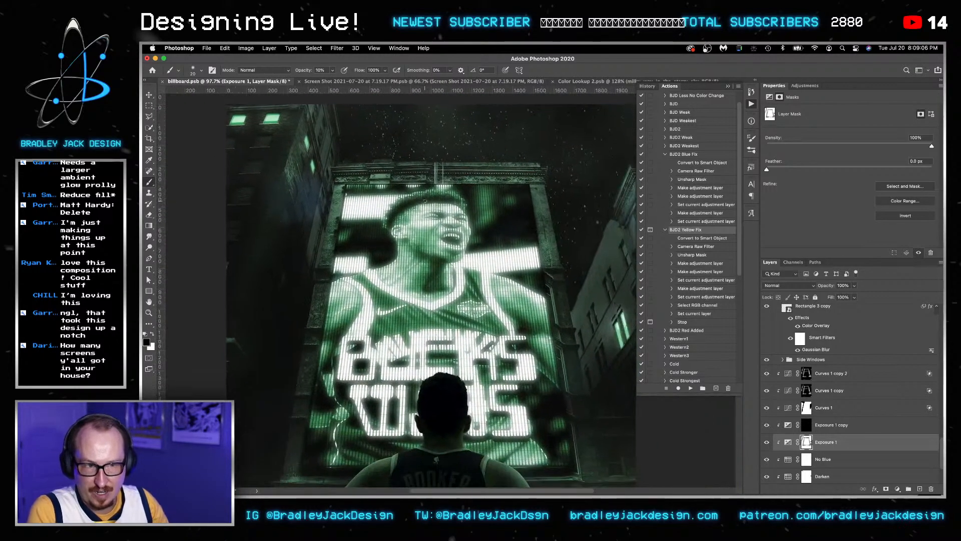
{"action": "key", "text": "v"}
{"action": "key", "text": "super+s"}
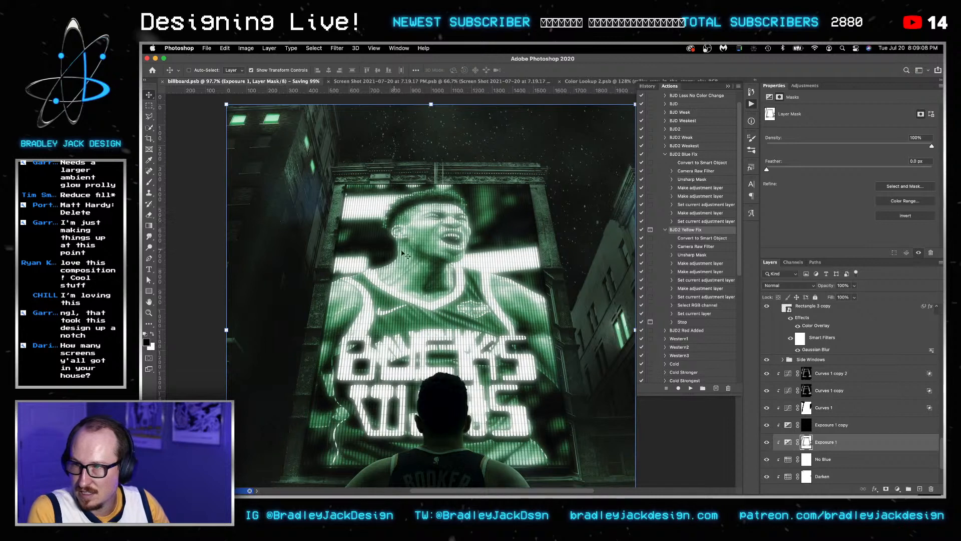
Expand the Side Windows group and duplicate its Wide left windows copy 4 layer.
{"action": "scroll", "coordinate": [817, 396], "scroll_direction": "up", "scroll_amount": 2}
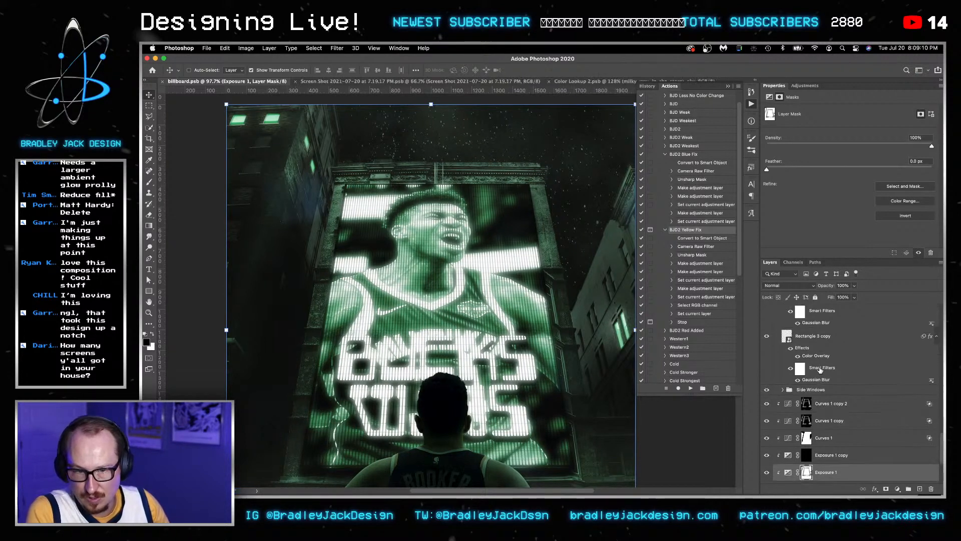
{"action": "left_click", "coordinate": [809, 393]}
{"action": "left_click", "coordinate": [783, 389]}
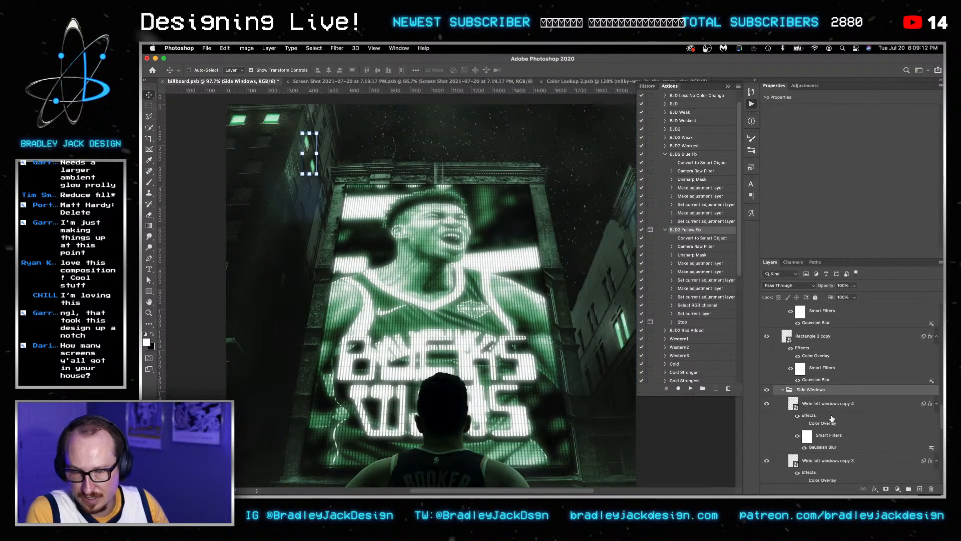
{"action": "left_click", "coordinate": [830, 408]}
{"action": "key", "text": "super+j"}
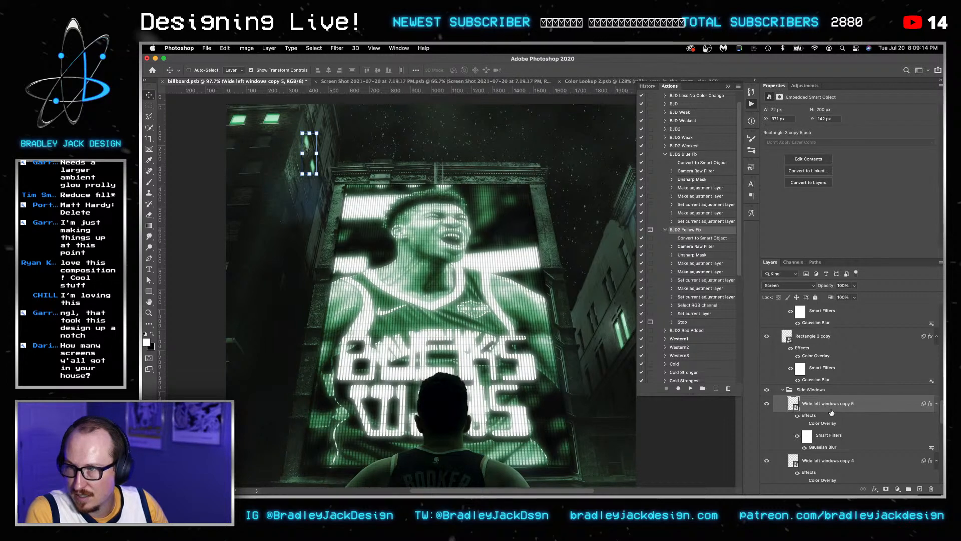
Set the Color Overlay opacity of the Wide left windows layer to 66%.
{"action": "scroll", "coordinate": [824, 395], "scroll_direction": "down", "scroll_amount": 5}
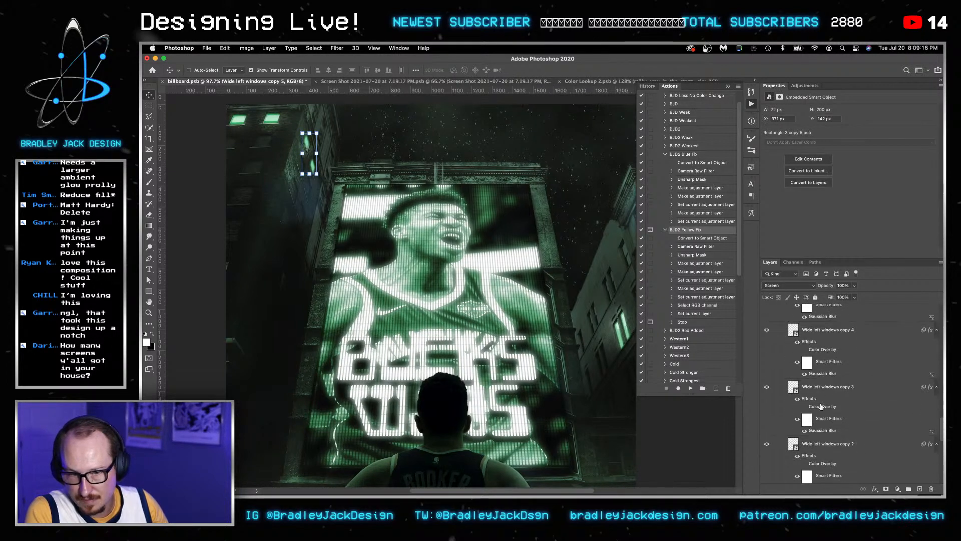
{"action": "left_click", "coordinate": [817, 430]}
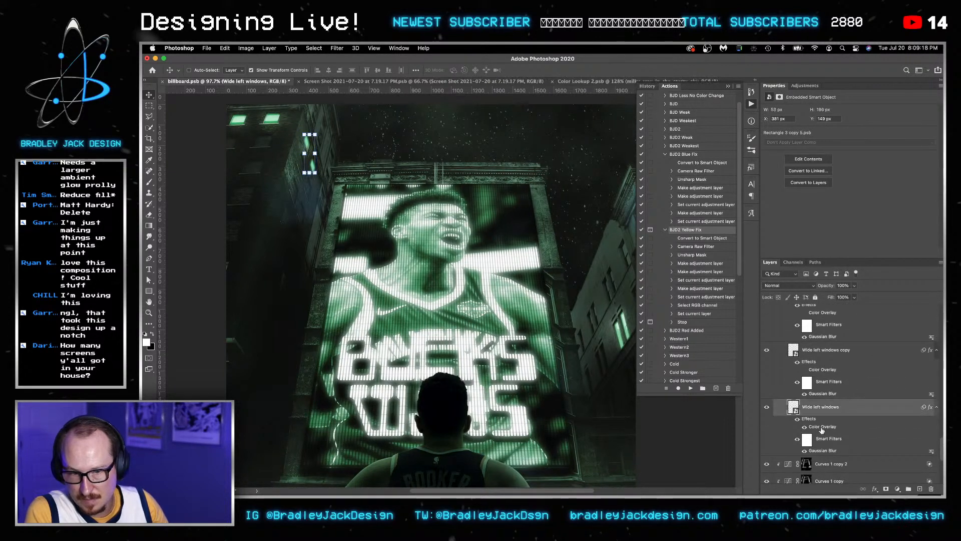
{"action": "double_click", "coordinate": [815, 428]}
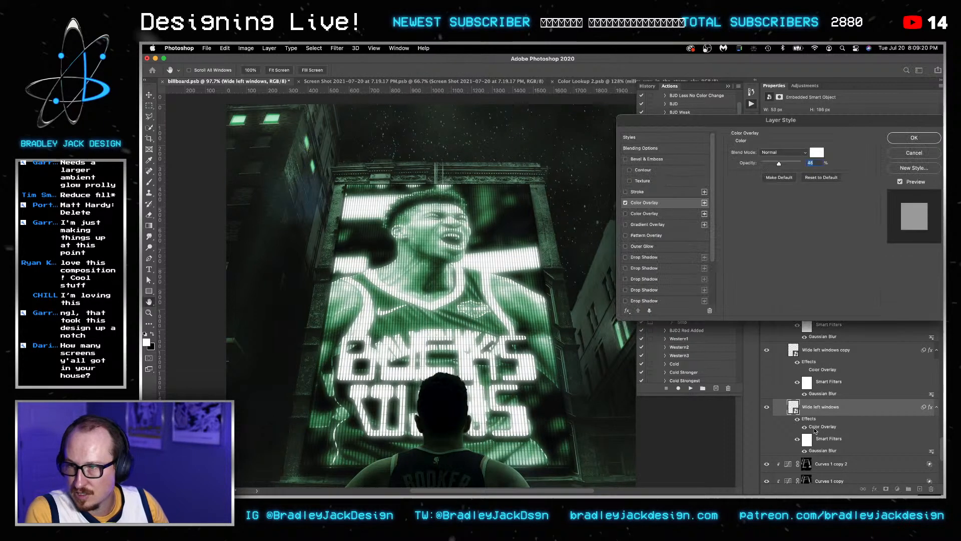
{"action": "type", "text": "66"}
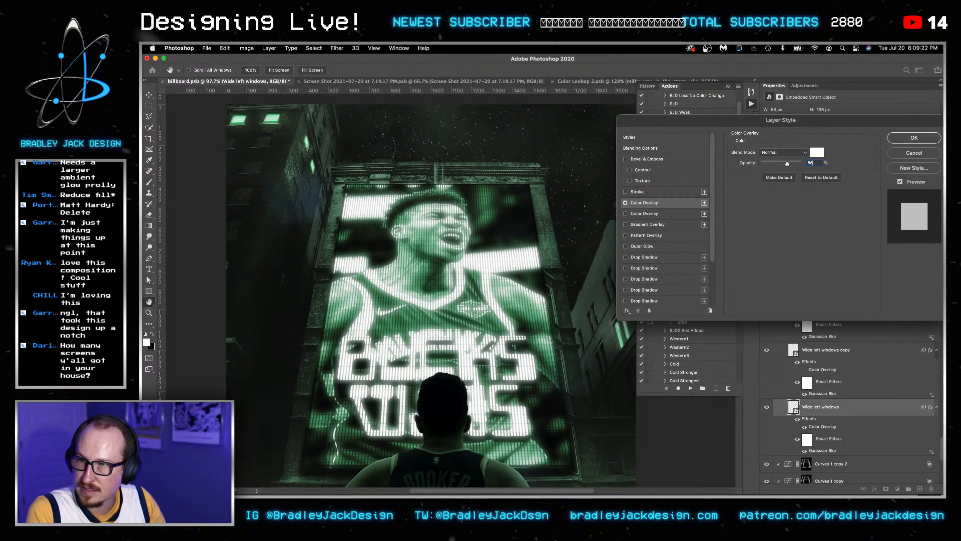
{"action": "key", "text": "Return"}
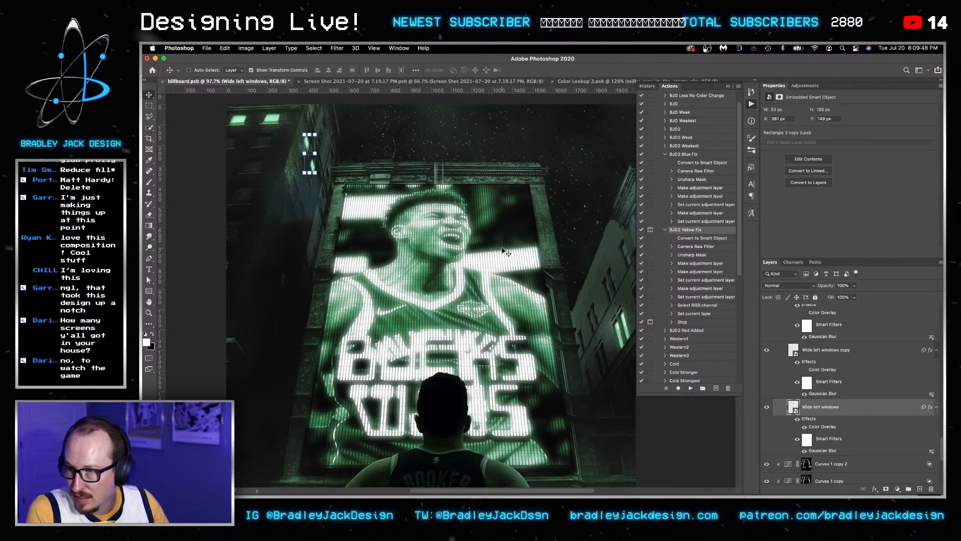
Paint white on the Curves 1 copy mask around the left building's side windows with a larger brush at 10% opacity, and save.
{"action": "left_click", "coordinate": [876, 354]}
{"action": "scroll", "coordinate": [839, 445], "scroll_direction": "down", "scroll_amount": 3}
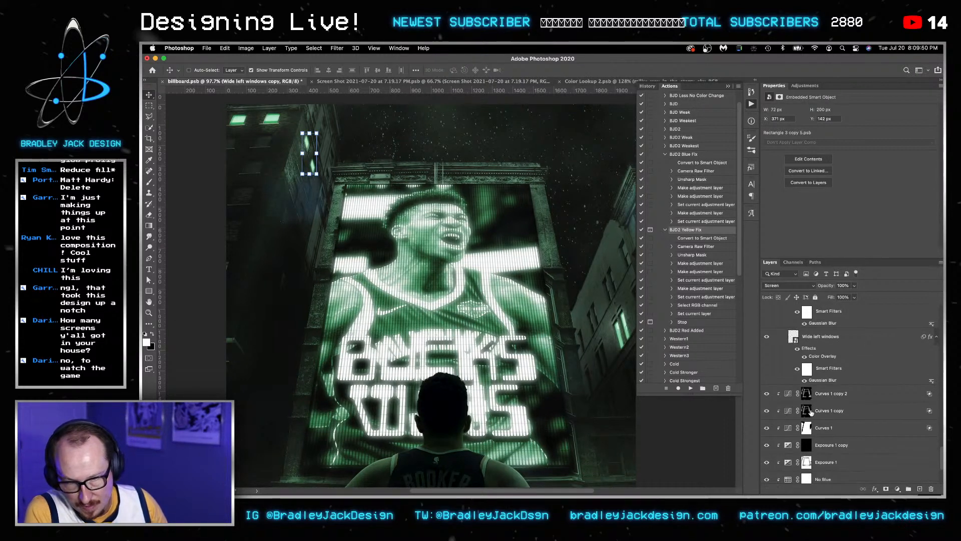
{"action": "left_click", "coordinate": [793, 412]}
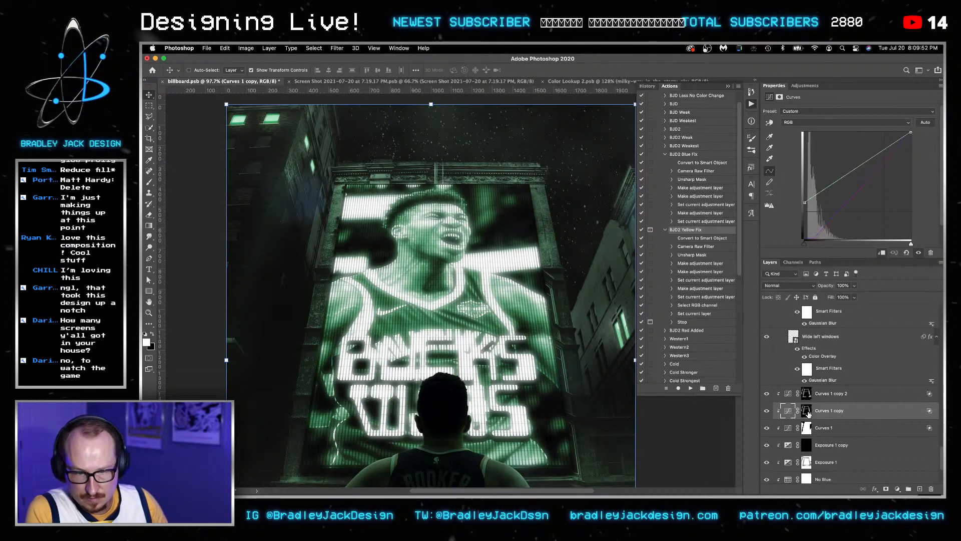
{"action": "left_click", "coordinate": [807, 411]}
{"action": "key", "text": "b"}
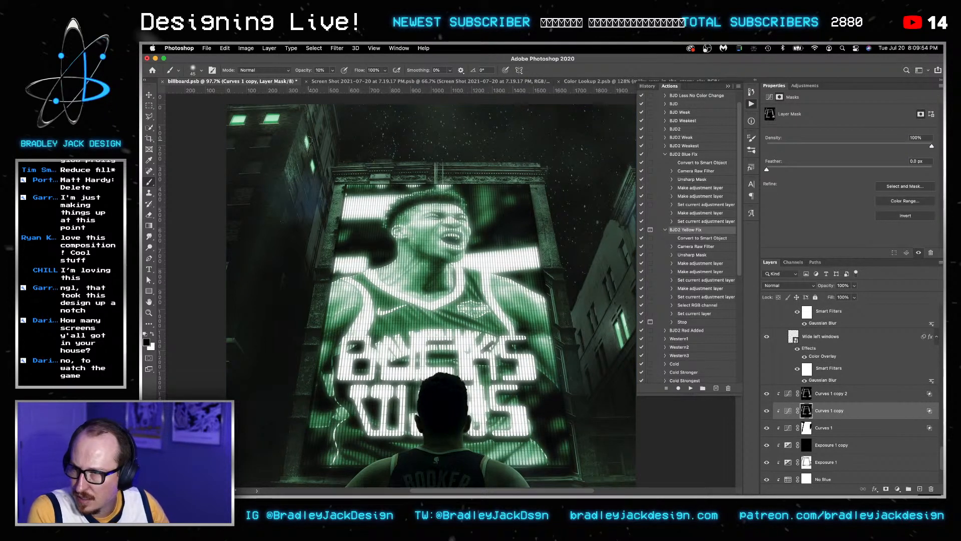
{"action": "key", "text": "bracketright"}
{"action": "key", "text": "bracketright"}
{"action": "key", "text": "bracketright"}
{"action": "key", "text": "bracketright"}
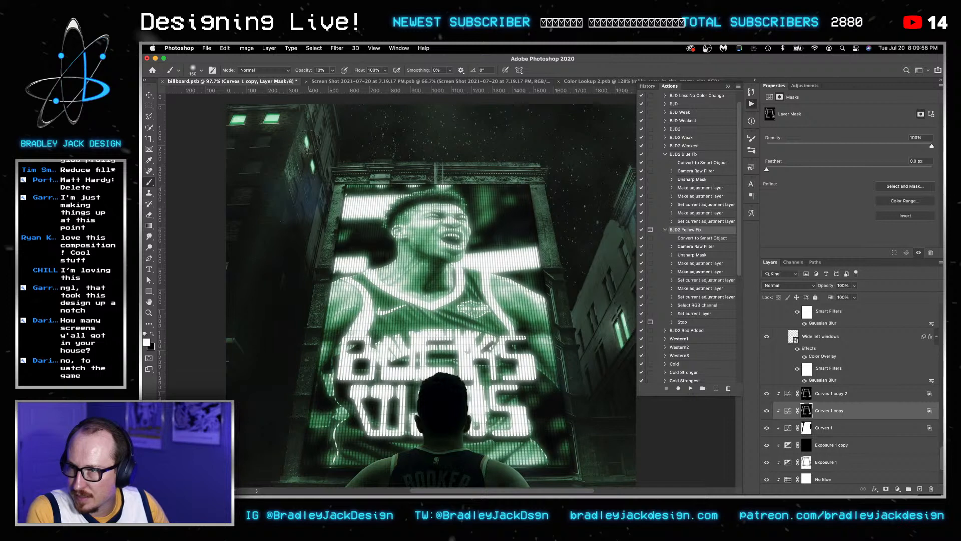
{"action": "key", "text": "bracketleft"}
{"action": "key", "text": "bracketleft"}
{"action": "key", "text": "bracketleft"}
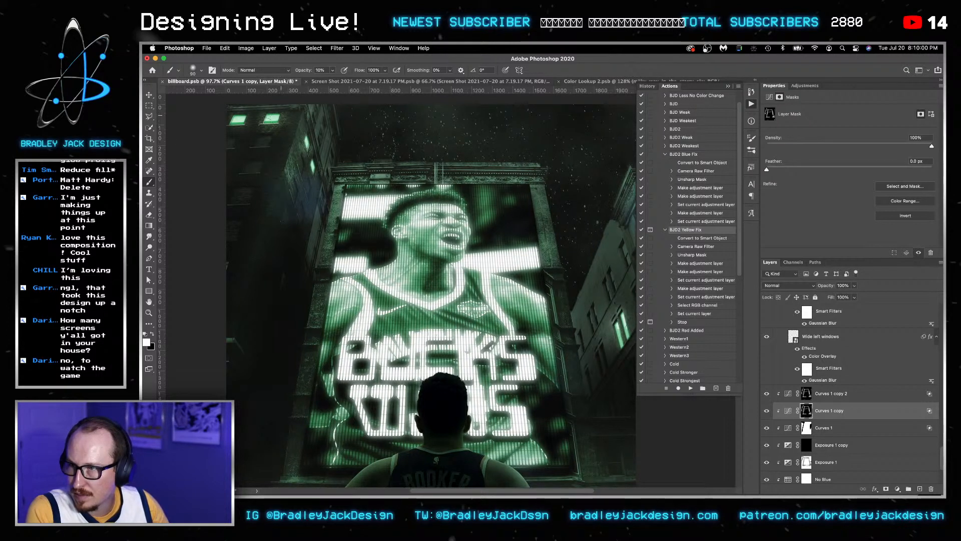
{"action": "key", "text": "super+s"}
Paint white around the right building's lit windows on the Curves 1 copy and Curves 1 copy 2 masks with a 150 px brush.
{"action": "key", "text": "z"}
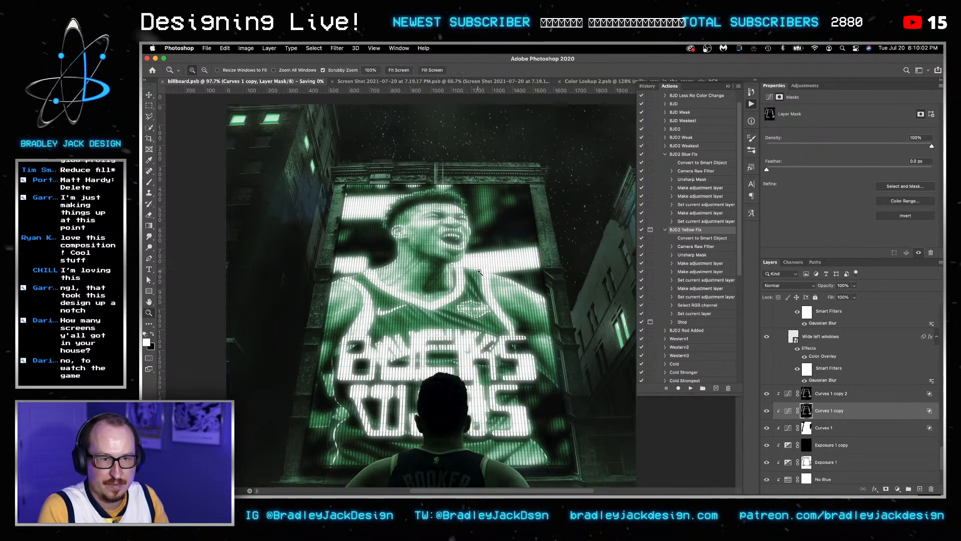
{"action": "left_click", "coordinate": [481, 270], "text": "alt"}
{"action": "key", "text": "v"}
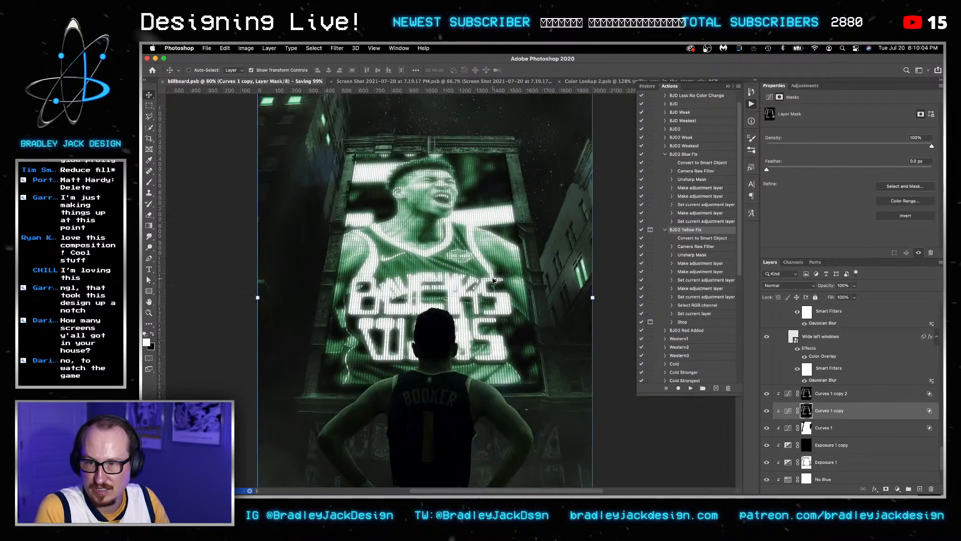
{"action": "scroll", "coordinate": [495, 280], "scroll_direction": "up", "scroll_amount": 1}
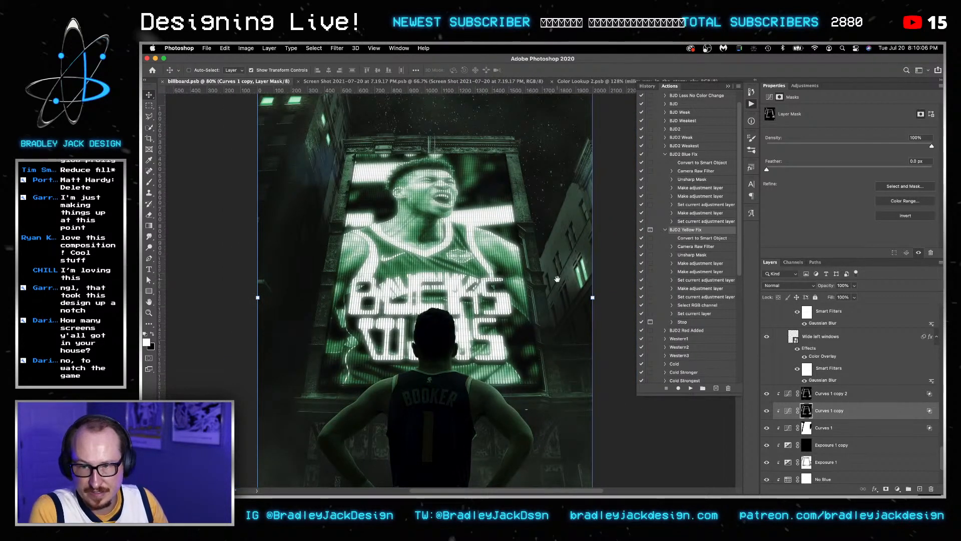
{"action": "scroll", "coordinate": [619, 283], "scroll_direction": "down", "scroll_amount": 2}
{"action": "scroll", "coordinate": [619, 283], "scroll_direction": "right", "scroll_amount": 2}
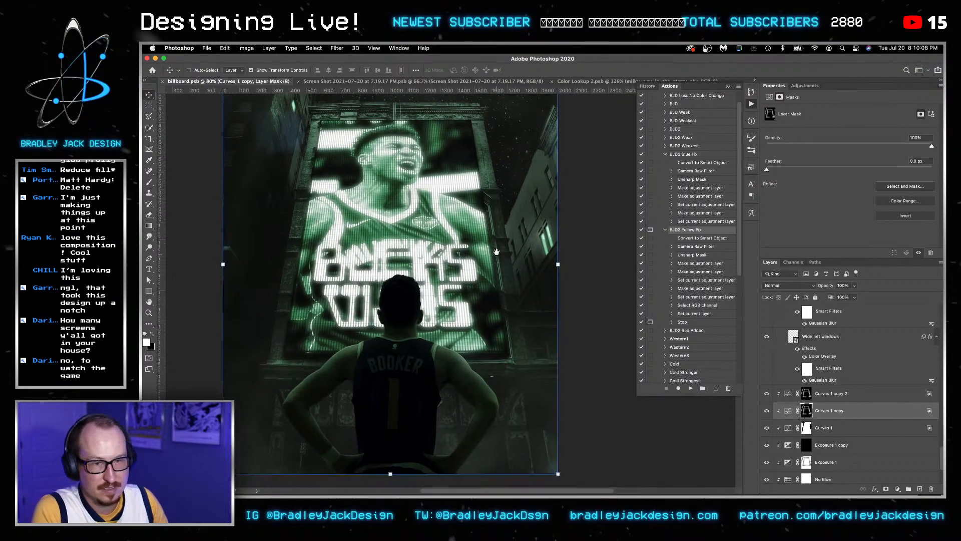
{"action": "key", "text": "b"}
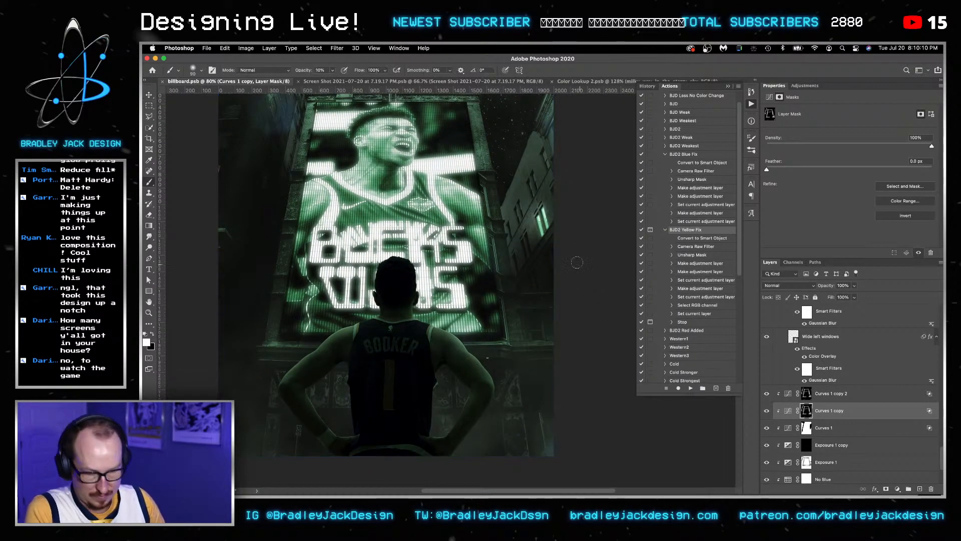
{"action": "left_click", "coordinate": [542, 209]}
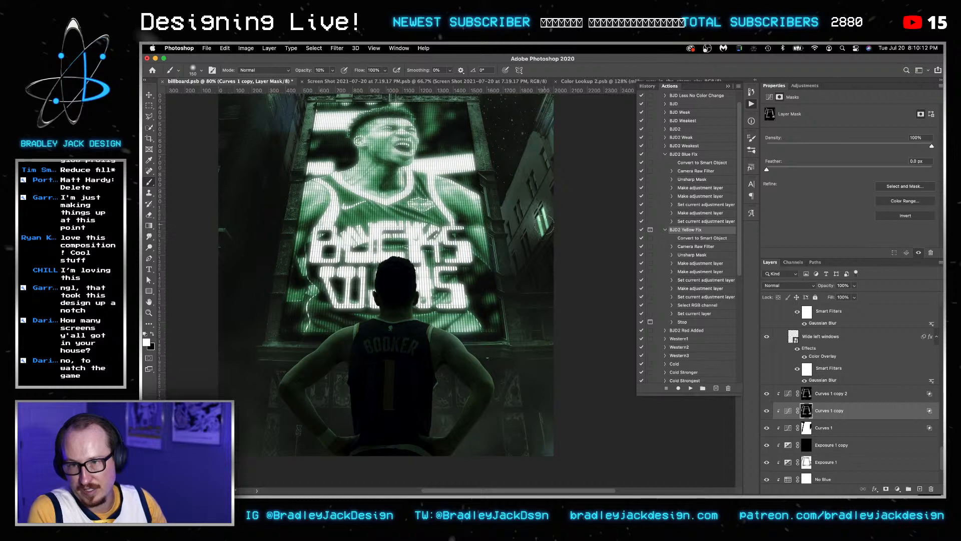
{"action": "left_click", "coordinate": [798, 394]}
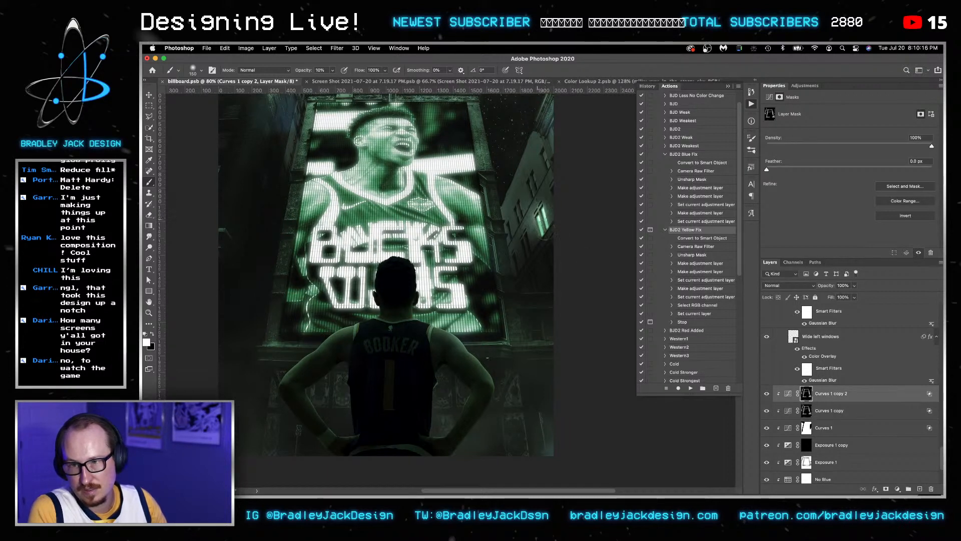
Draw a white rectangle about 33 by 135 px over the dark window at the right building's lower corner.
{"action": "key", "text": "v"}
{"action": "scroll", "coordinate": [554, 348], "scroll_direction": "up", "scroll_amount": 3}
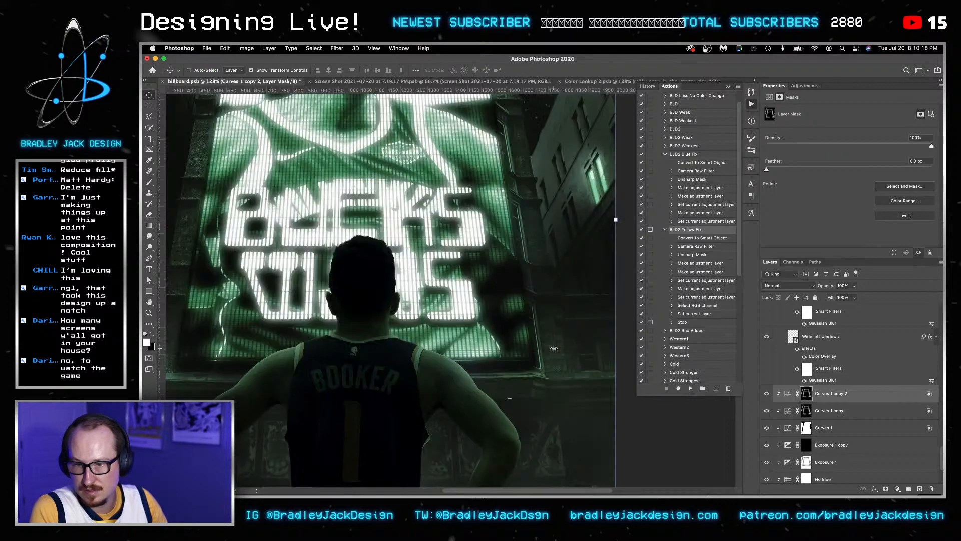
{"action": "scroll", "coordinate": [553, 348], "scroll_direction": "down", "scroll_amount": 2}
{"action": "scroll", "coordinate": [561, 371], "scroll_direction": "up", "scroll_amount": 5}
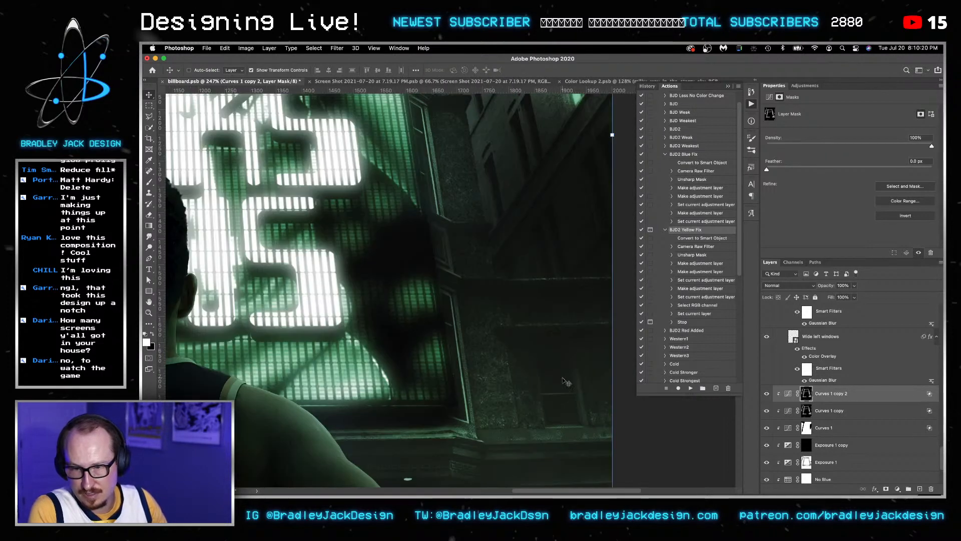
{"action": "scroll", "coordinate": [566, 382], "scroll_direction": "up", "scroll_amount": 4}
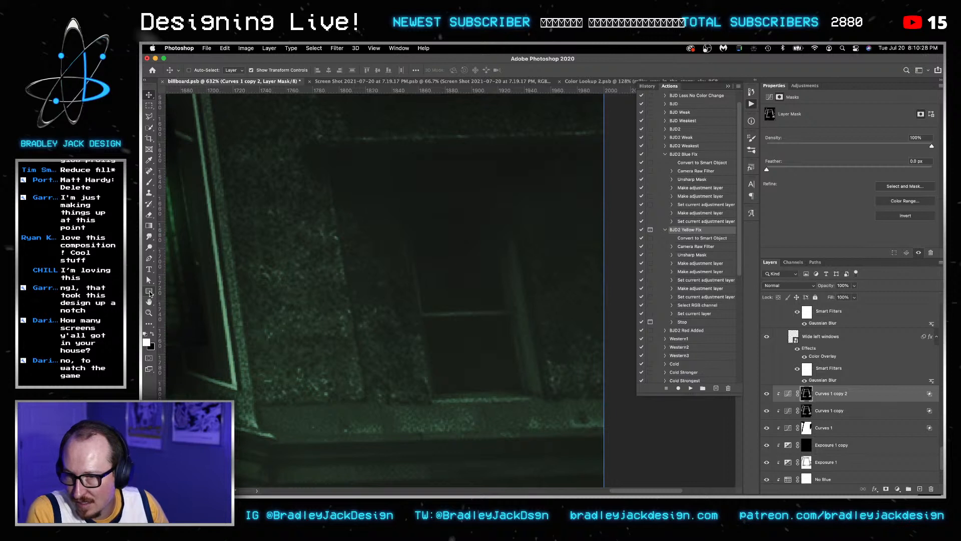
{"action": "left_click", "coordinate": [149, 292]}
{"action": "left_click_drag", "start_coordinate": [411, 219], "coordinate": [454, 399]}
Move the white rectangle over the dark window and reshape its corner points to match the slanted window frame.
{"action": "key", "text": "a"}
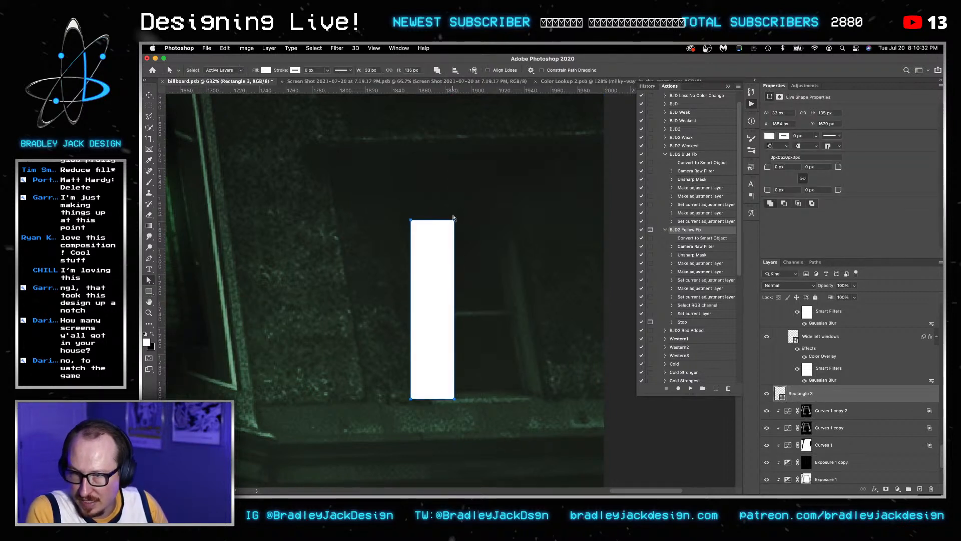
{"action": "left_click_drag", "start_coordinate": [456, 222], "coordinate": [516, 227]}
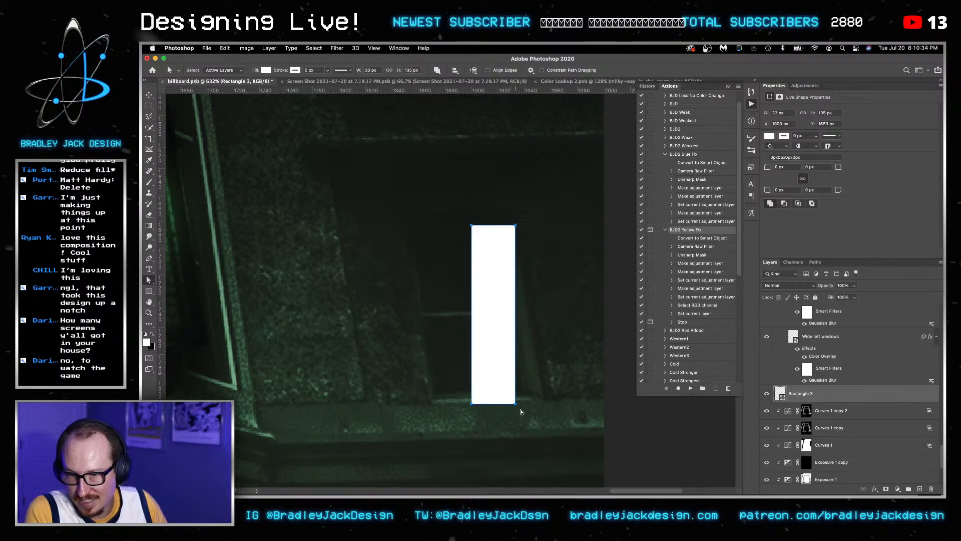
{"action": "left_click_drag", "start_coordinate": [516, 404], "coordinate": [434, 398]}
{"action": "left_click_drag", "start_coordinate": [472, 229], "coordinate": [411, 236]}
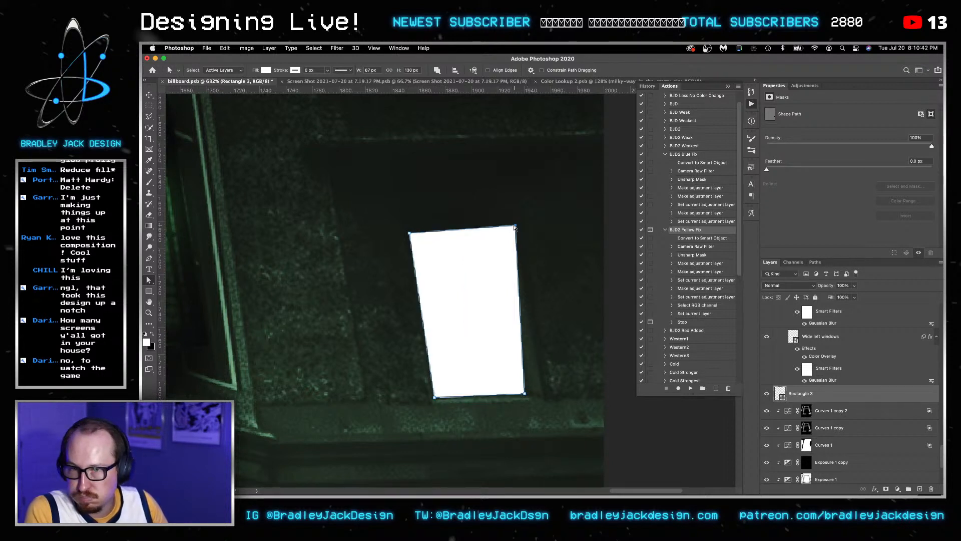
{"action": "mouse_move", "coordinate": [515, 227]}
{"action": "left_mouse_down"}
{"action": "mouse_move", "coordinate": [503, 351]}
{"action": "mouse_move", "coordinate": [473, 303]}
{"action": "mouse_move", "coordinate": [506, 229]}
{"action": "left_mouse_up"}
{"action": "key", "text": "v"}
{"action": "key", "text": "u"}
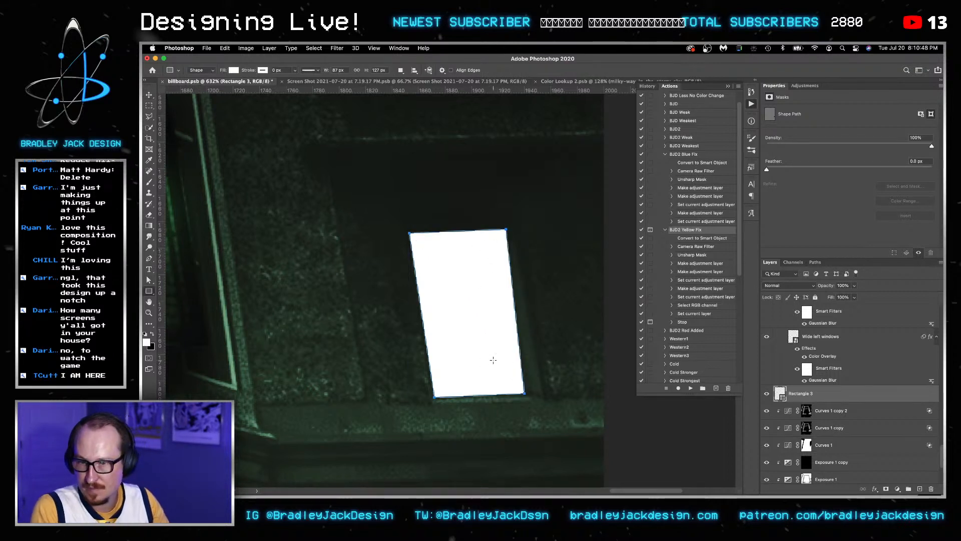
Nudge the upper corner points of the white window shape onto the slanted frame and change its fill to dark green.
{"action": "key", "text": "a"}
{"action": "left_click_drag", "start_coordinate": [506, 229], "coordinate": [503, 229]}
{"action": "left_click_drag", "start_coordinate": [410, 234], "coordinate": [412, 235]}
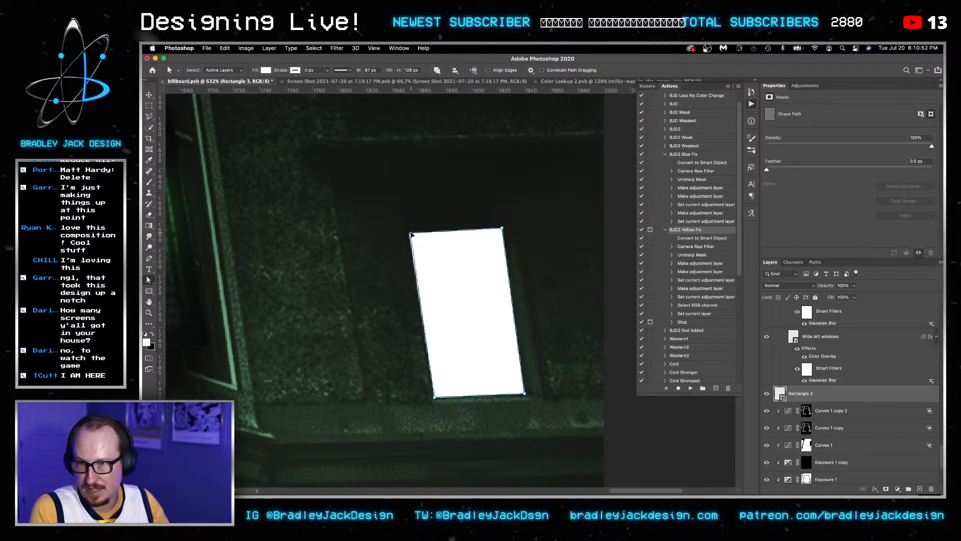
{"action": "key", "text": "v"}
{"action": "key", "text": "u"}
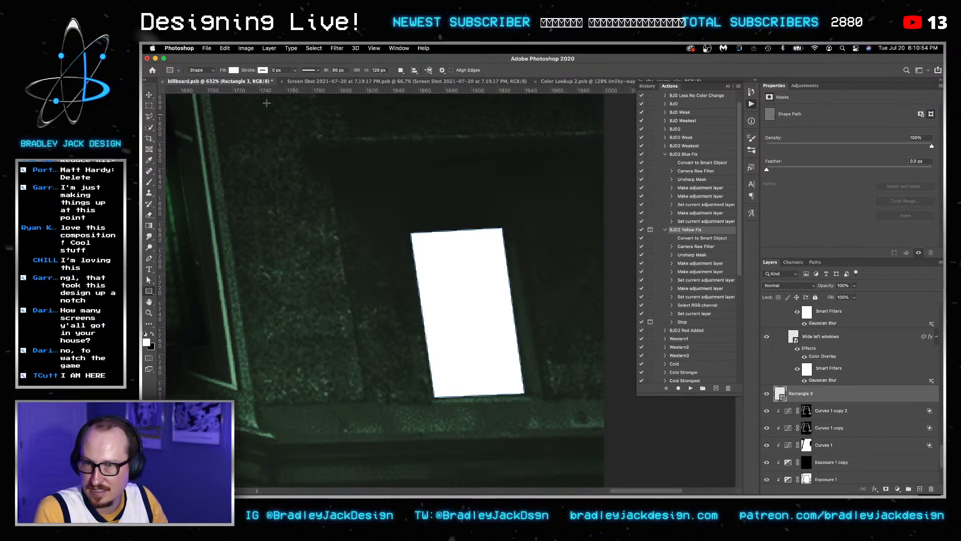
{"action": "left_click", "coordinate": [234, 70]}
{"action": "left_click", "coordinate": [202, 113]}
{"action": "key", "text": "v"}
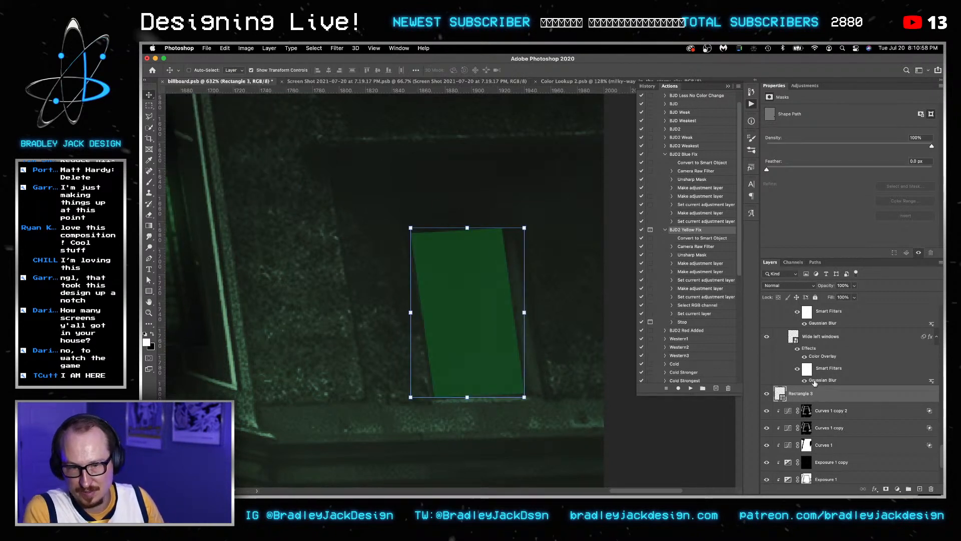
Convert the Rectangle 3 window to a smart object and copy the Gaussian Blur and Color Overlay from Wide left windows onto it.
{"action": "right_click", "coordinate": [804, 393]}
{"action": "left_click", "coordinate": [830, 207]}
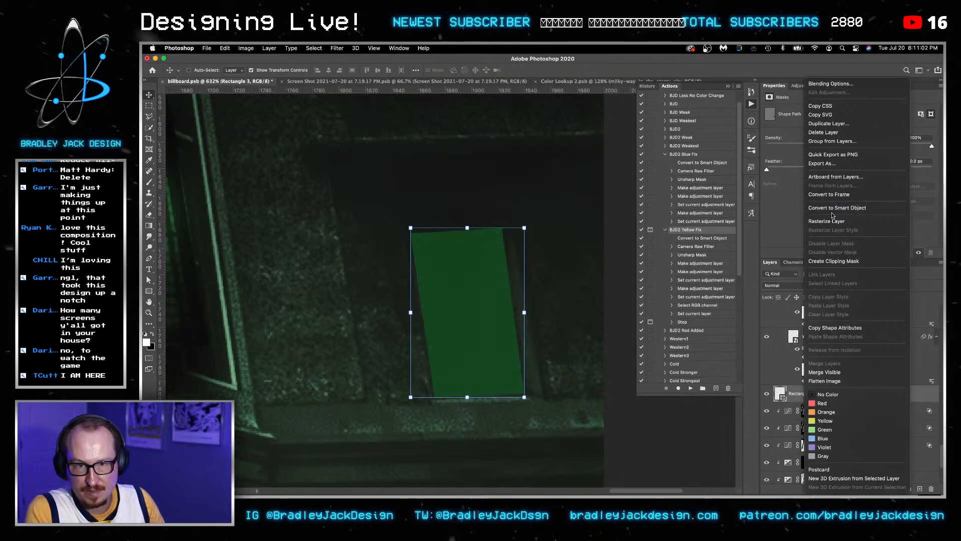
{"action": "left_click_drag", "start_coordinate": [814, 393], "coordinate": [820, 394]}
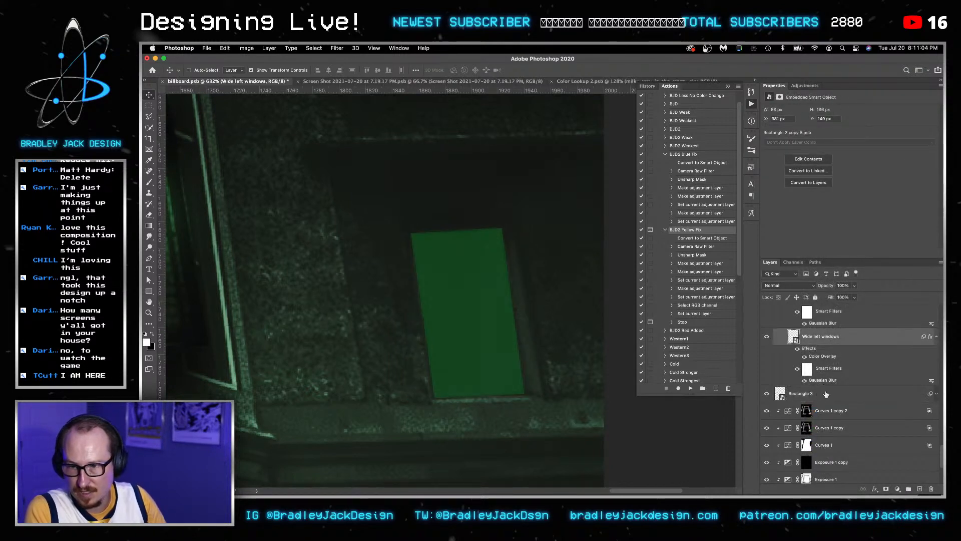
{"action": "left_click_drag", "start_coordinate": [812, 356], "coordinate": [805, 395]}
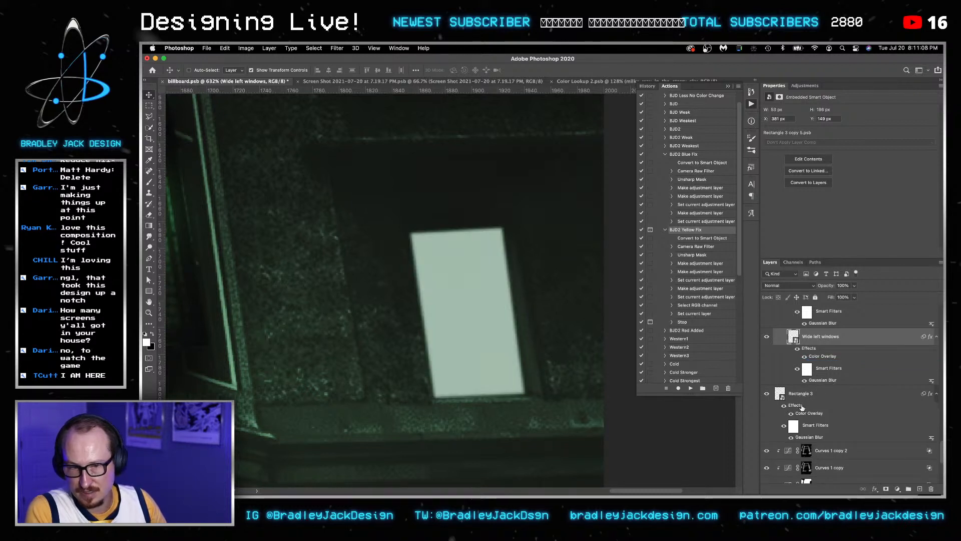
Duplicate the window layer, hide the copy's Color Overlay, set it to Screen blending, and set its Gaussian Blur radius to 5 pixels.
{"action": "left_click", "coordinate": [800, 401]}
{"action": "key", "text": "super+j"}
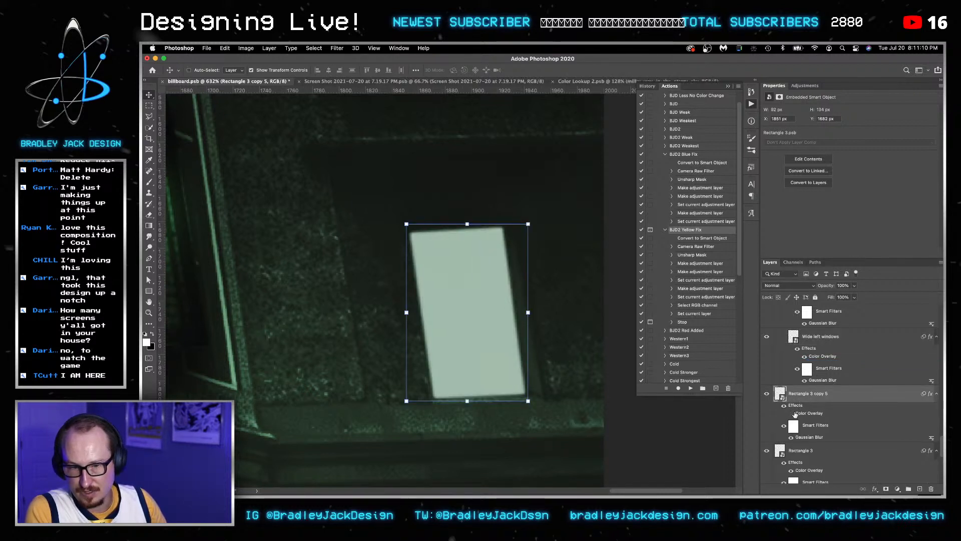
{"action": "left_click", "coordinate": [793, 414]}
{"action": "key", "text": "alt+shift+s"}
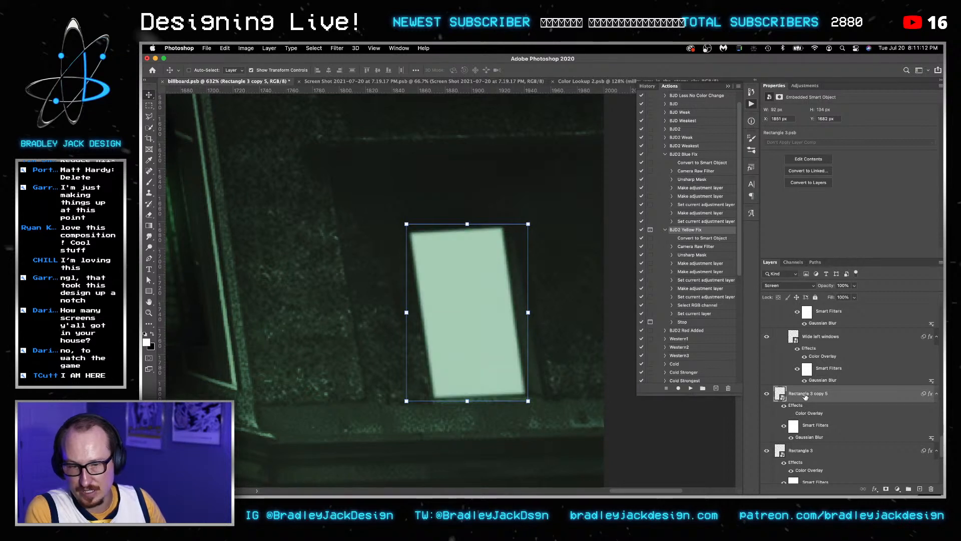
{"action": "double_click", "coordinate": [802, 438]}
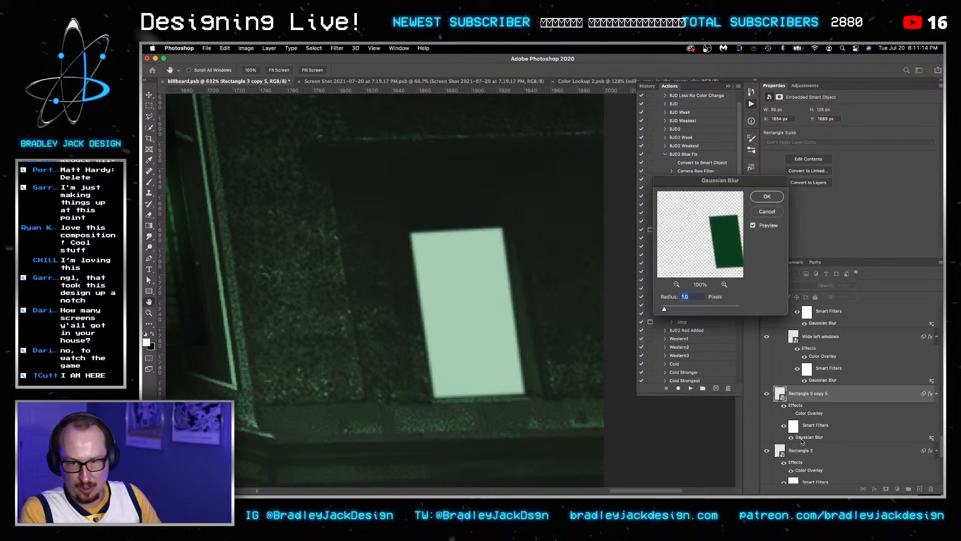
{"action": "type", "text": "4"}
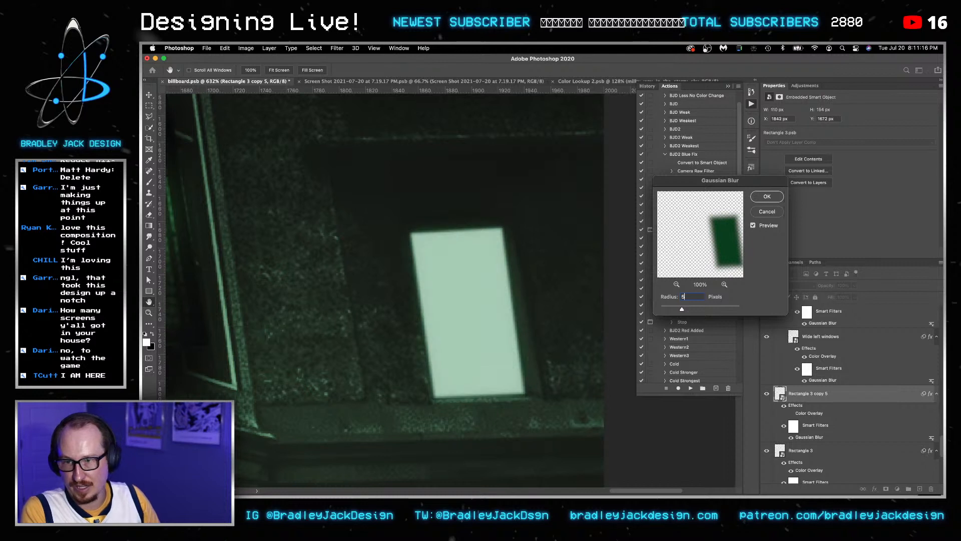
{"action": "key", "text": "Return"}
Duplicate the blurred Screen window layer four times and set the topmost copy's Gaussian Blur radius to 25 pixels.
{"action": "key", "text": "super+j"}
{"action": "key", "text": "super+j"}
{"action": "key", "text": "super+j"}
{"action": "key", "text": "super+j"}
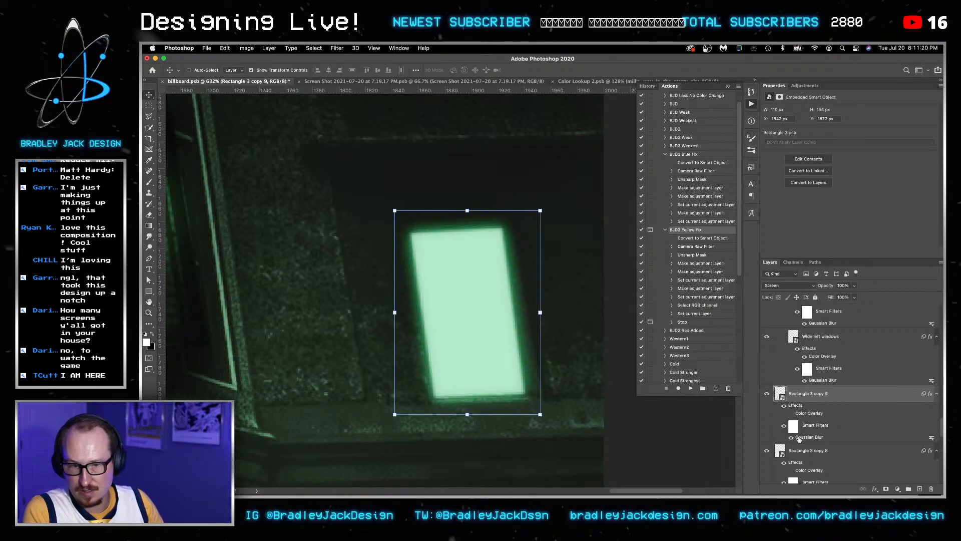
{"action": "double_click", "coordinate": [799, 437]}
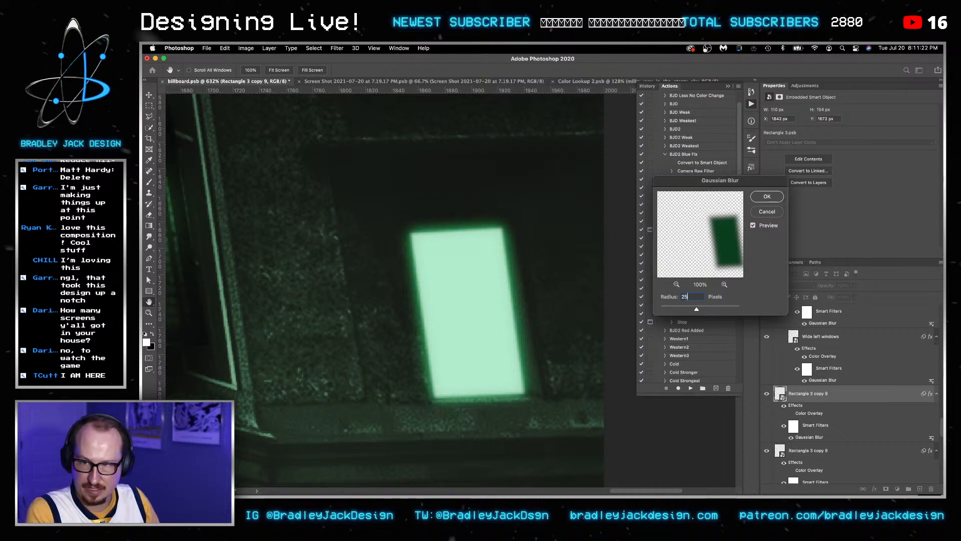
{"action": "key", "text": "Return"}
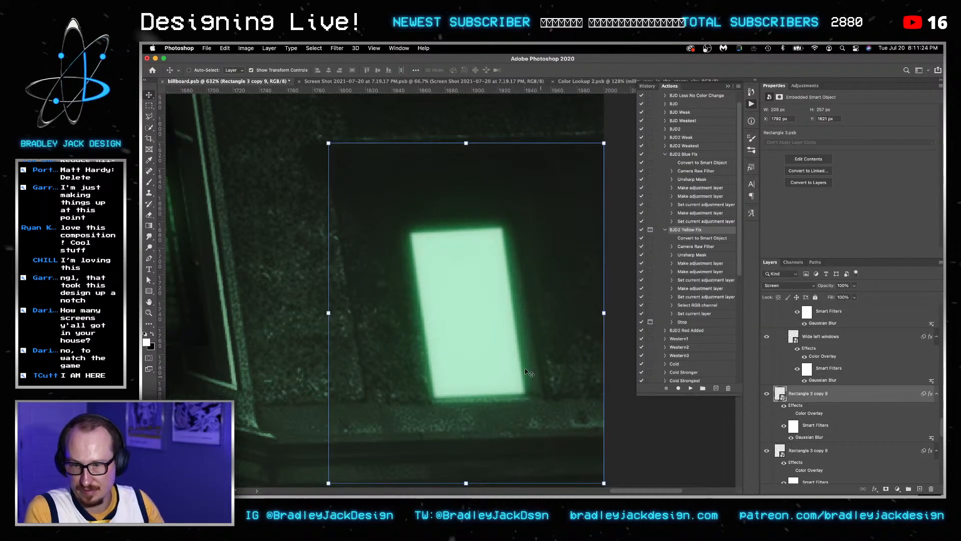
Group all the lower right window layers, from the topmost glow copy down to the base Rectangle 3.
{"action": "scroll", "coordinate": [526, 371], "scroll_direction": "down", "scroll_amount": 8}
{"action": "scroll", "coordinate": [526, 371], "scroll_direction": "up", "scroll_amount": 2}
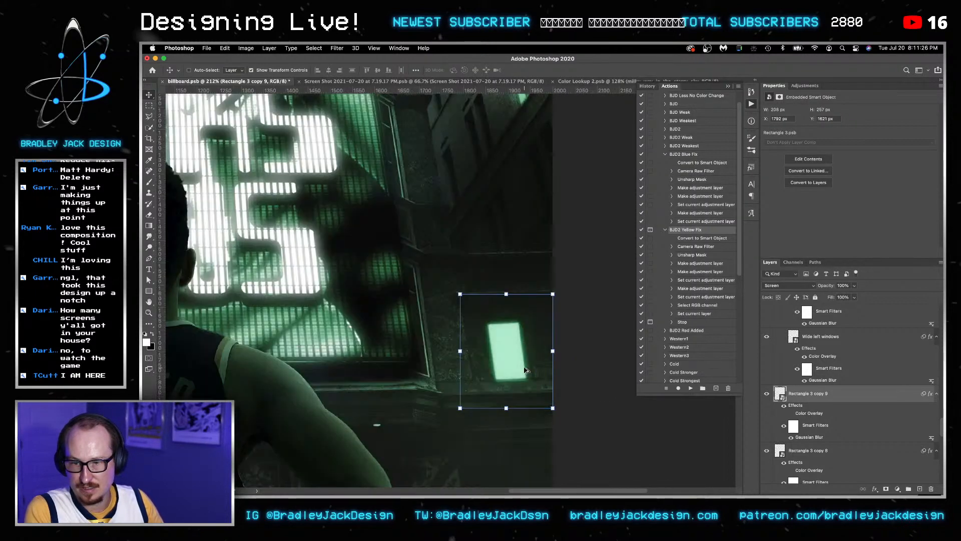
{"action": "scroll", "coordinate": [525, 370], "scroll_direction": "up", "scroll_amount": 3}
{"action": "scroll", "coordinate": [803, 413], "scroll_direction": "down", "scroll_amount": 5}
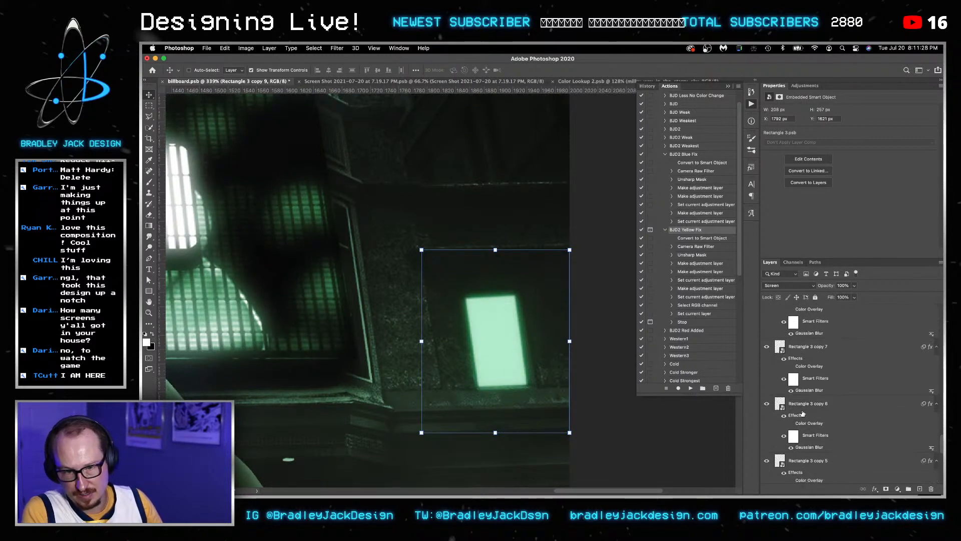
{"action": "scroll", "coordinate": [802, 411], "scroll_direction": "up", "scroll_amount": 3}
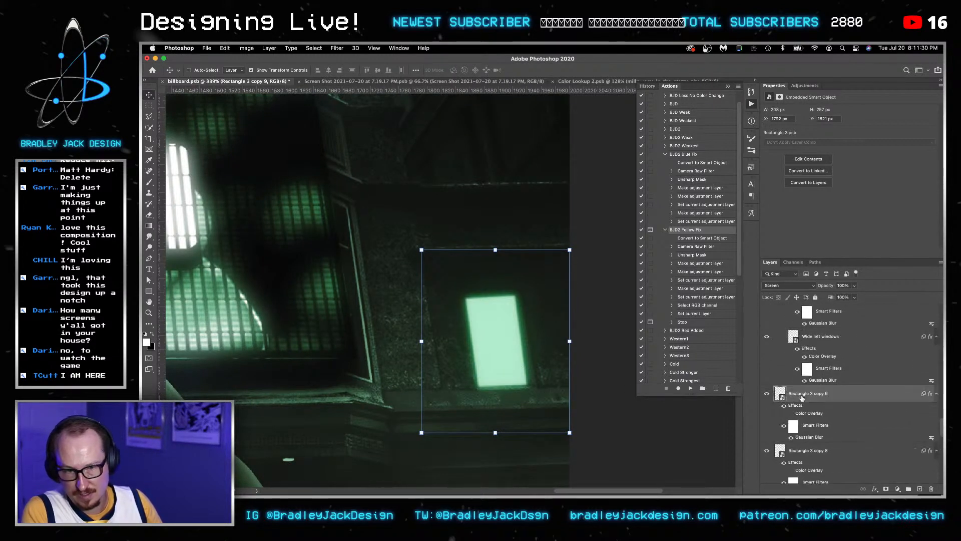
{"action": "scroll", "coordinate": [803, 398], "scroll_direction": "down", "scroll_amount": 6}
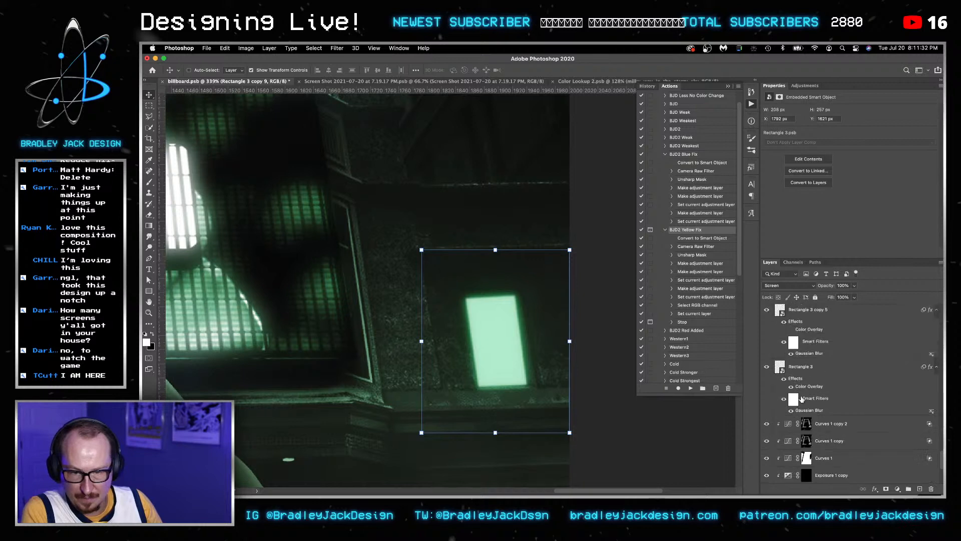
{"action": "scroll", "coordinate": [801, 399], "scroll_direction": "up", "scroll_amount": 1}
{"action": "left_click", "coordinate": [813, 379], "text": "shift"}
{"action": "key", "text": "super+g"}
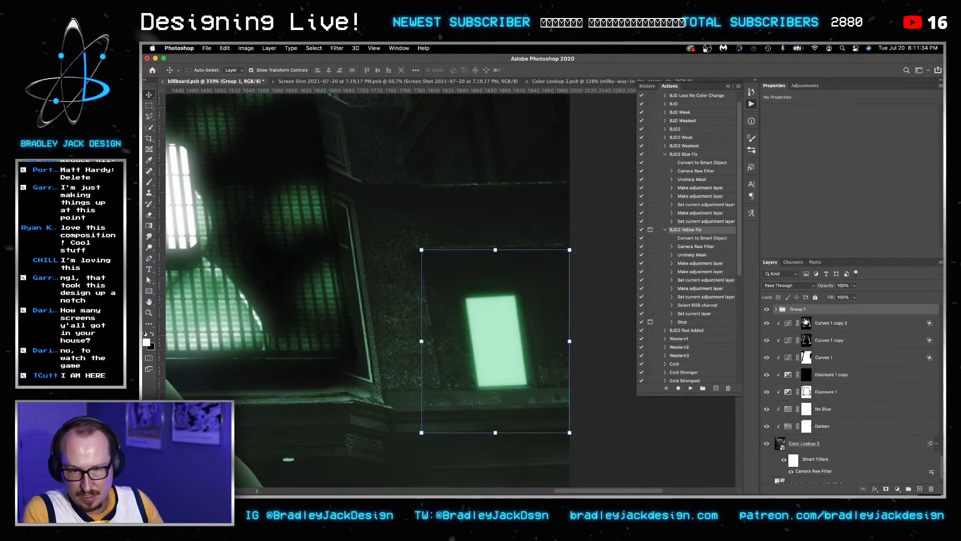
Set the window group's Blend If so the Underlying Layer white slider is split at about 16 / 118, and save the document.
{"action": "double_click", "coordinate": [815, 311]}
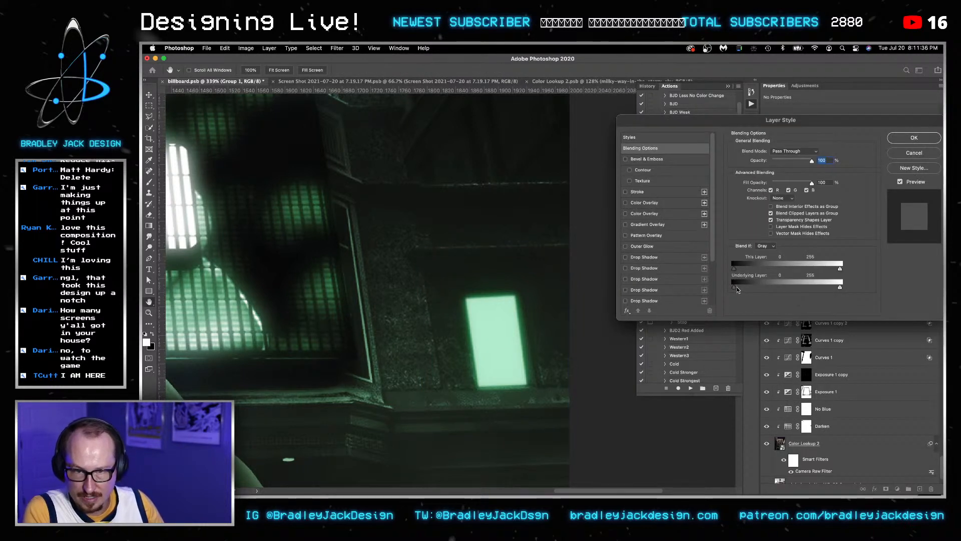
{"action": "left_click_drag", "start_coordinate": [736, 288], "coordinate": [703, 291]}
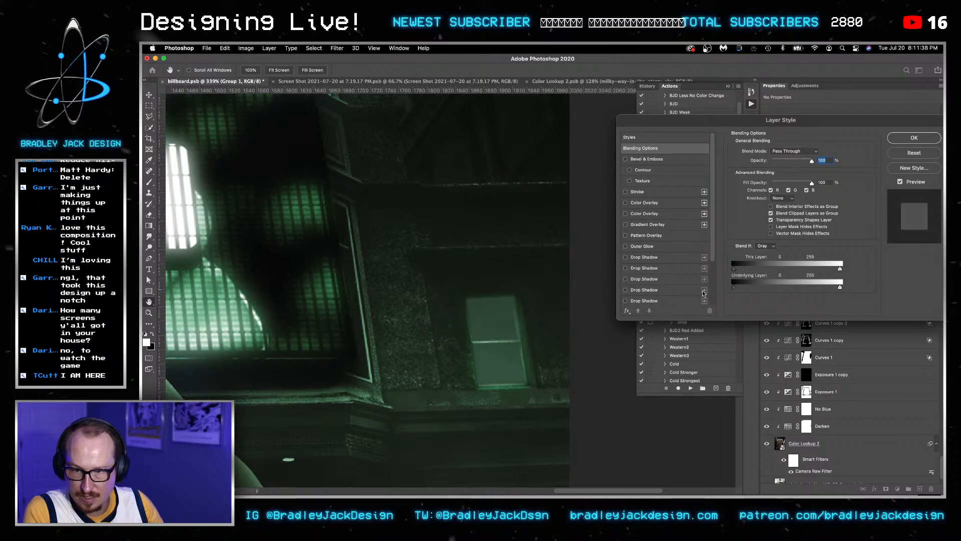
{"action": "left_click_drag", "start_coordinate": [839, 288], "coordinate": [766, 287]}
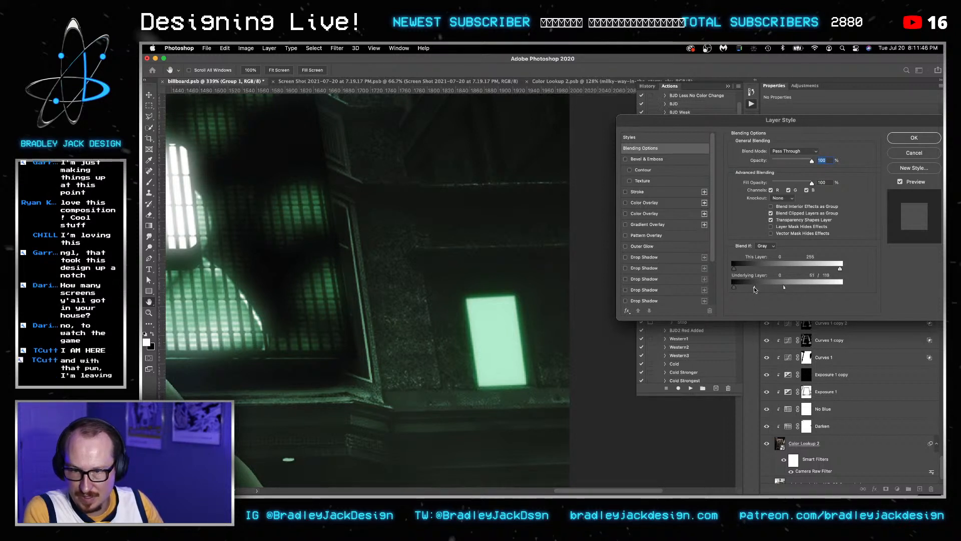
{"action": "left_click_drag", "start_coordinate": [766, 288], "coordinate": [744, 289]}
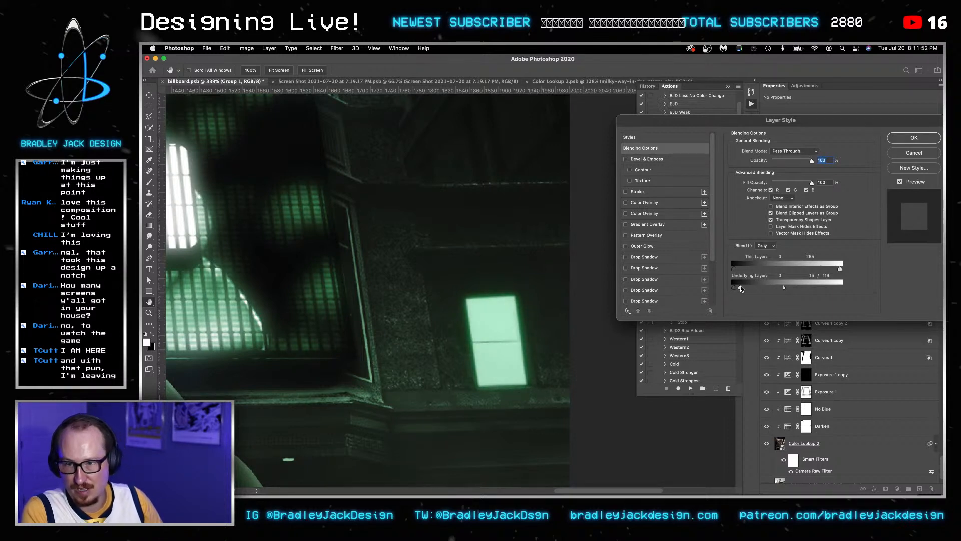
{"action": "key", "text": "Return"}
{"action": "scroll", "coordinate": [851, 404], "scroll_direction": "down", "scroll_amount": 2}
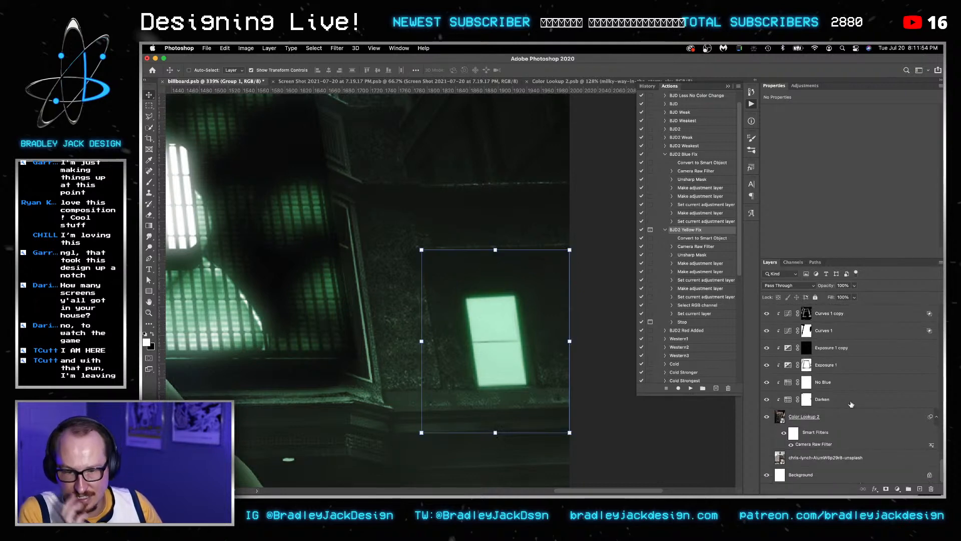
{"action": "key", "text": "super+0"}
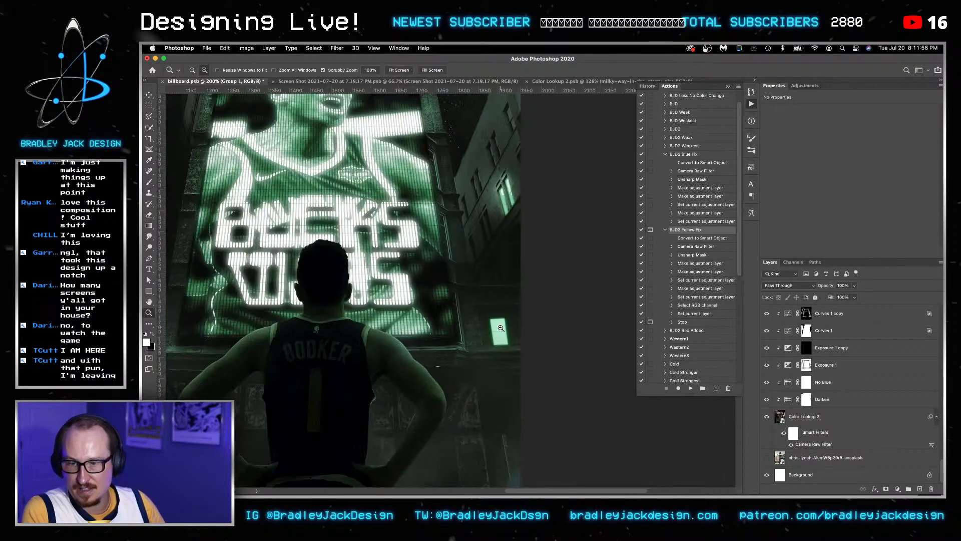
{"action": "key", "text": "super+s"}
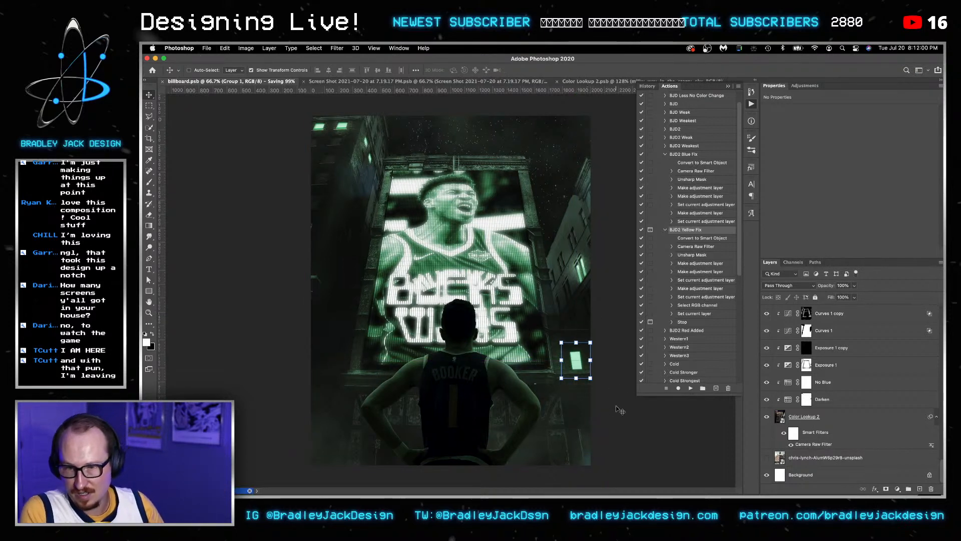
Touch up the Darken, Exposure 1 and Exposure 1 copy masks around the new lower window with a 150 px brush at 10% opacity.
{"action": "left_click", "coordinate": [807, 399]}
{"action": "key", "text": "b"}
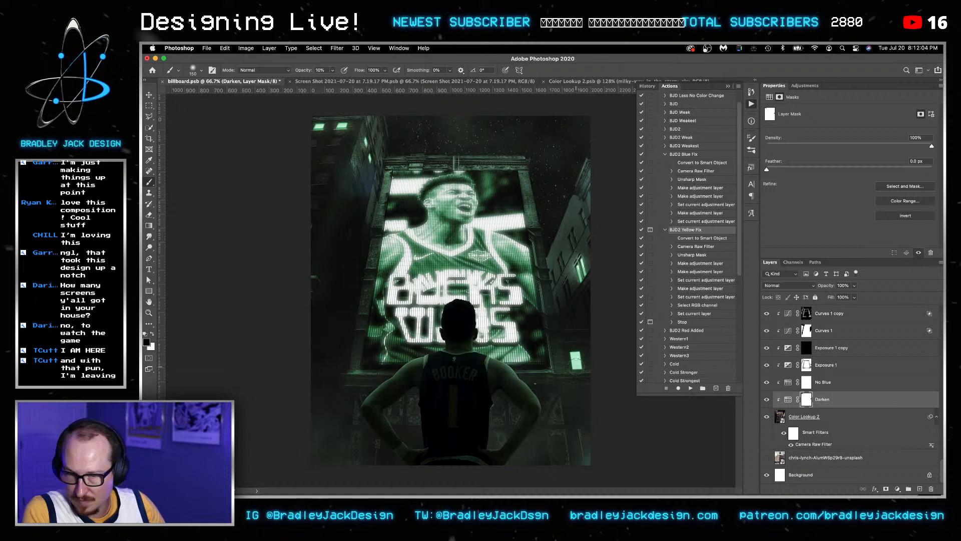
{"action": "key", "text": "x"}
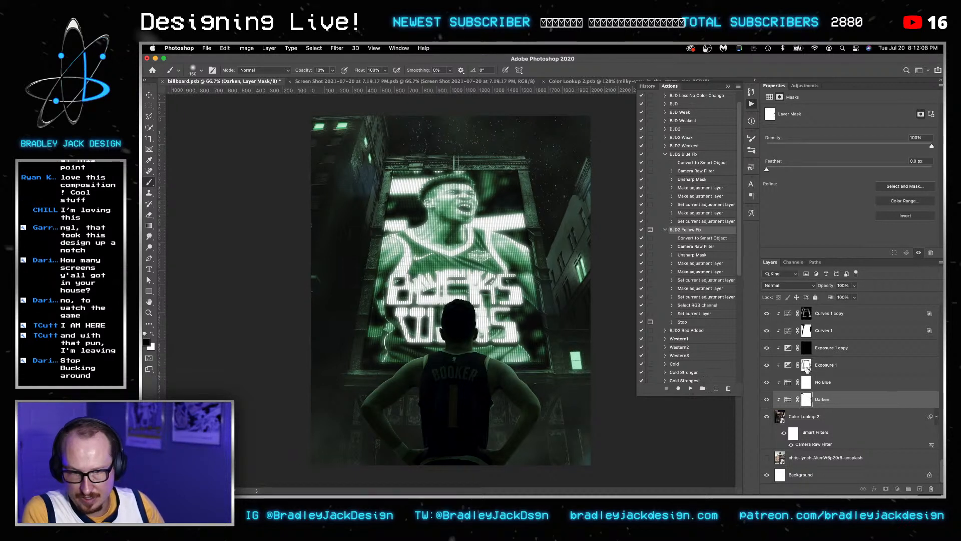
{"action": "left_click", "coordinate": [806, 368]}
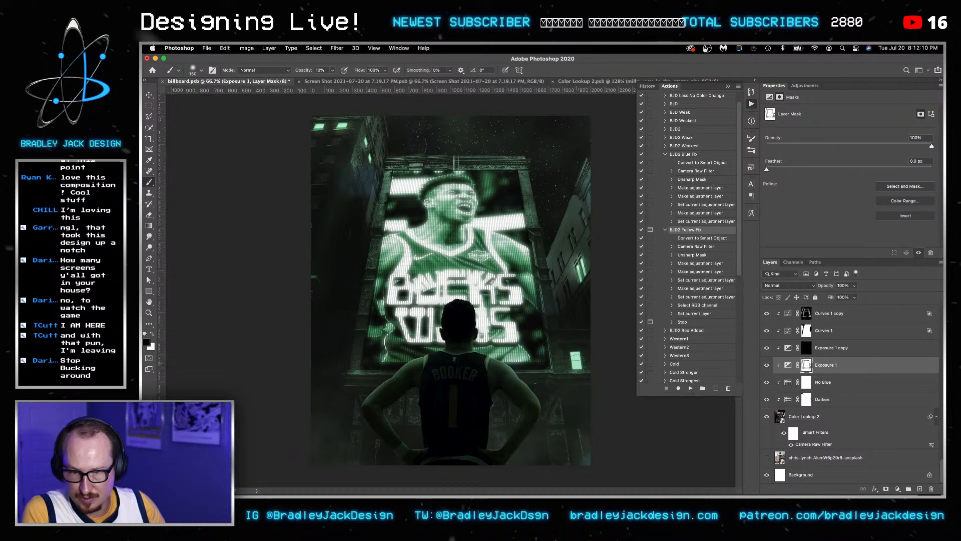
{"action": "left_click", "coordinate": [805, 347]}
{"action": "key", "text": "x"}
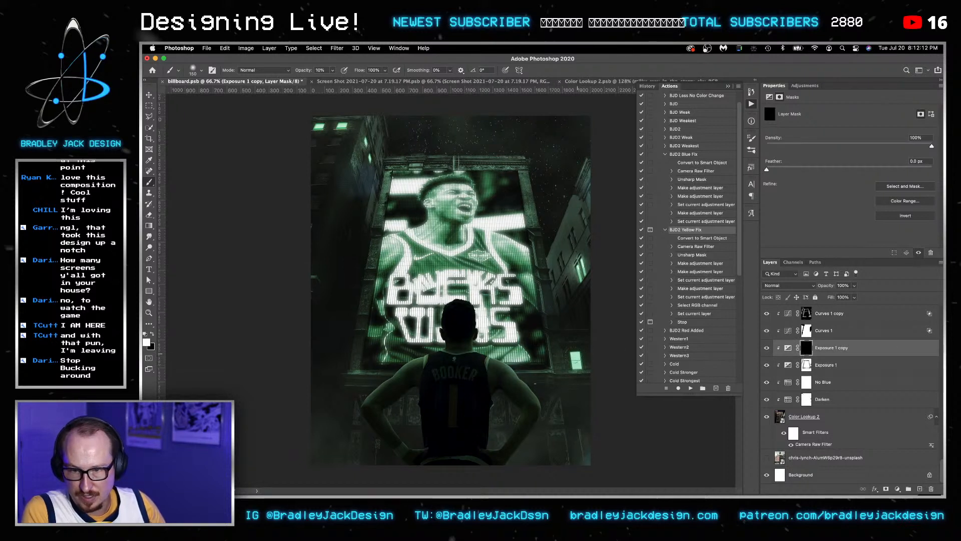
{"action": "left_click", "coordinate": [766, 349]}
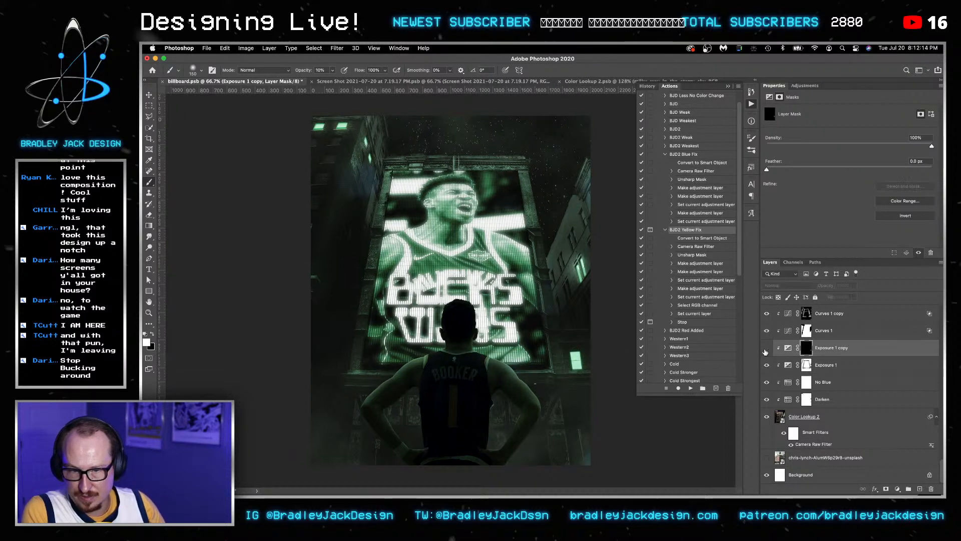
{"action": "left_click", "coordinate": [765, 350]}
Brush white around the new lower window on the Curves 1, Curves 1 copy and Curves 1 copy 2 masks at 10% opacity.
{"action": "left_click", "coordinate": [806, 331]}
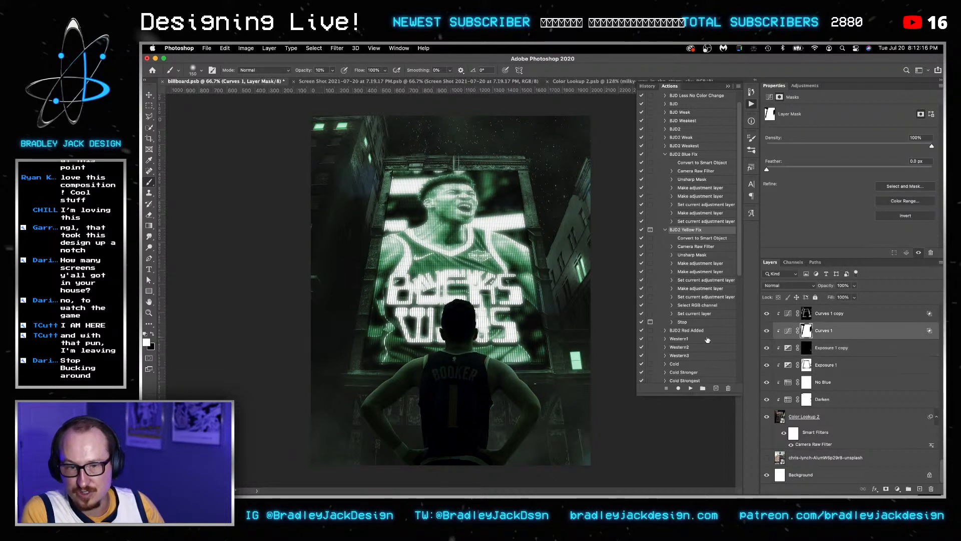
{"action": "left_click", "coordinate": [801, 315]}
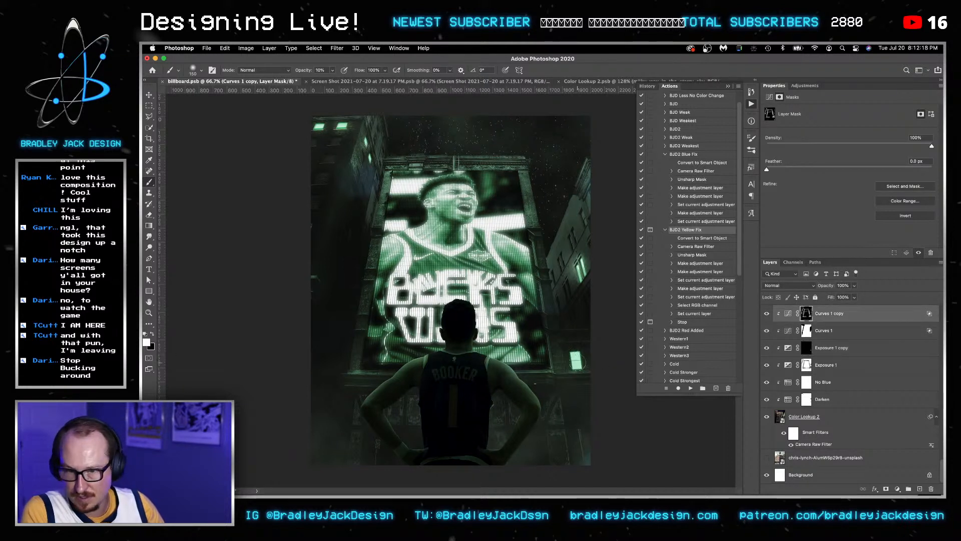
{"action": "key", "text": "super+j"}
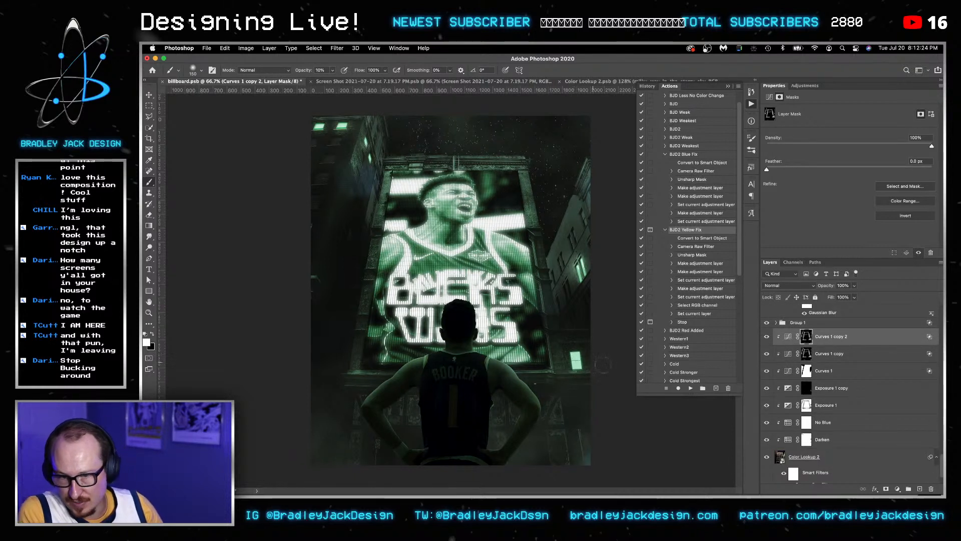
Move the topmost window glow layer, Rectangle 3 copy 9, out above Group 1, duplicate it twice, and save the document.
{"action": "scroll", "coordinate": [796, 357], "scroll_direction": "up", "scroll_amount": 2}
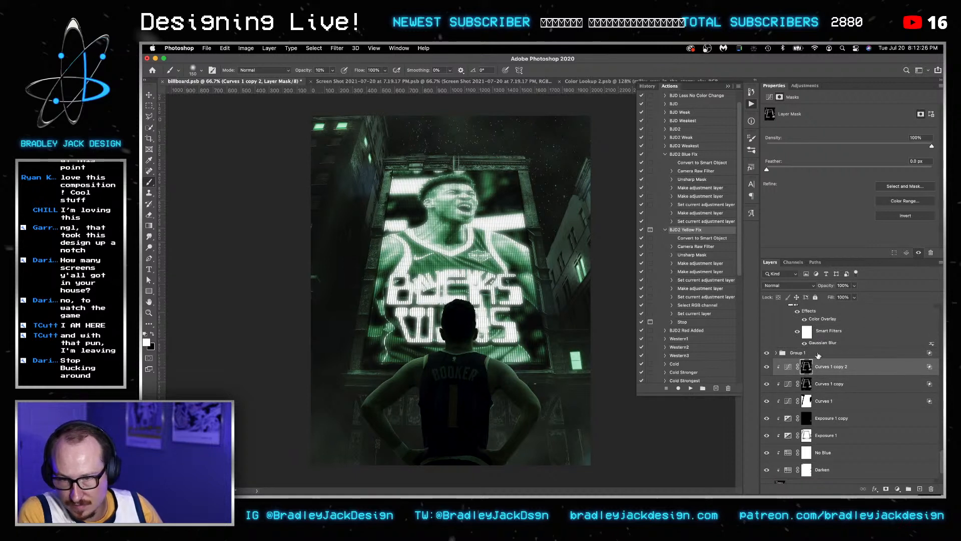
{"action": "left_click", "coordinate": [818, 355]}
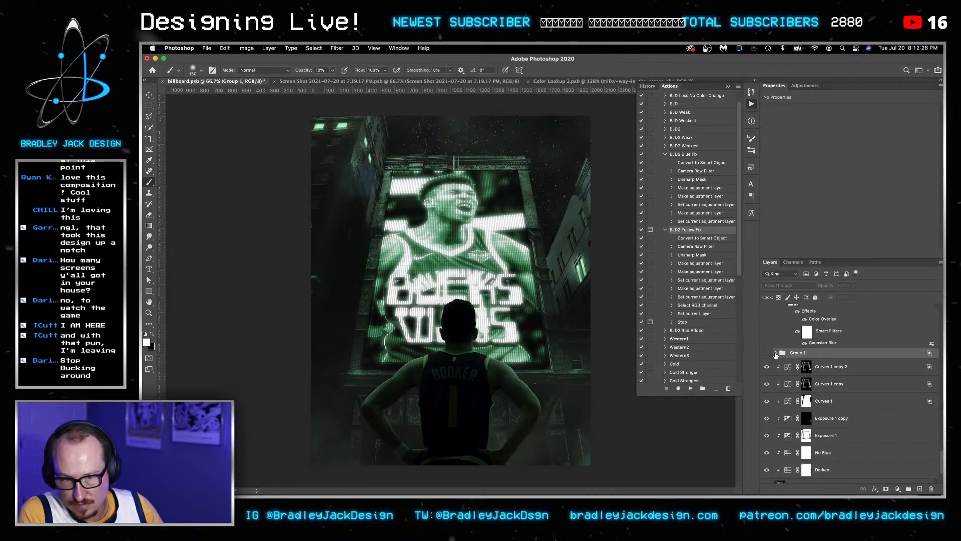
{"action": "left_click", "coordinate": [778, 353]}
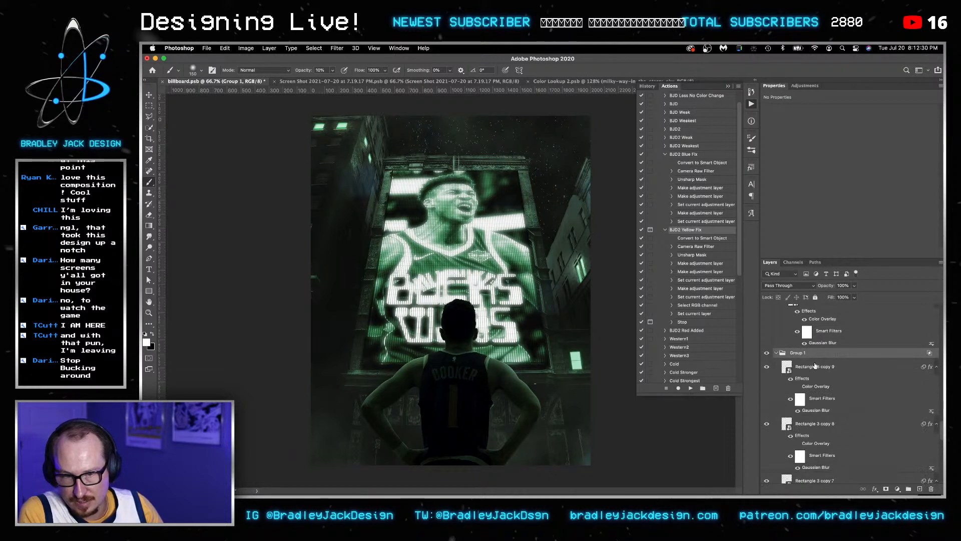
{"action": "left_click", "coordinate": [814, 368]}
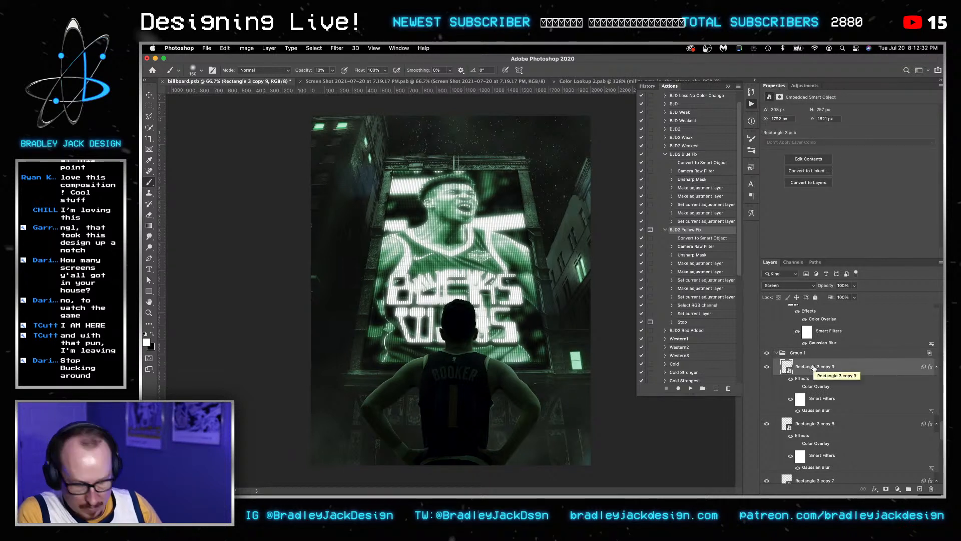
{"action": "key", "text": "super+bracketright"}
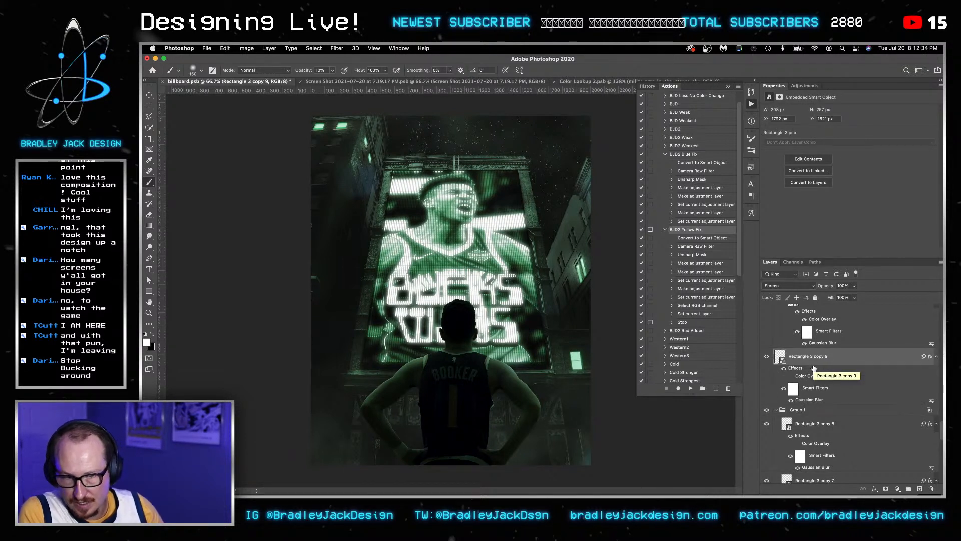
{"action": "key", "text": "super+j"}
{"action": "key", "text": "super+j"}
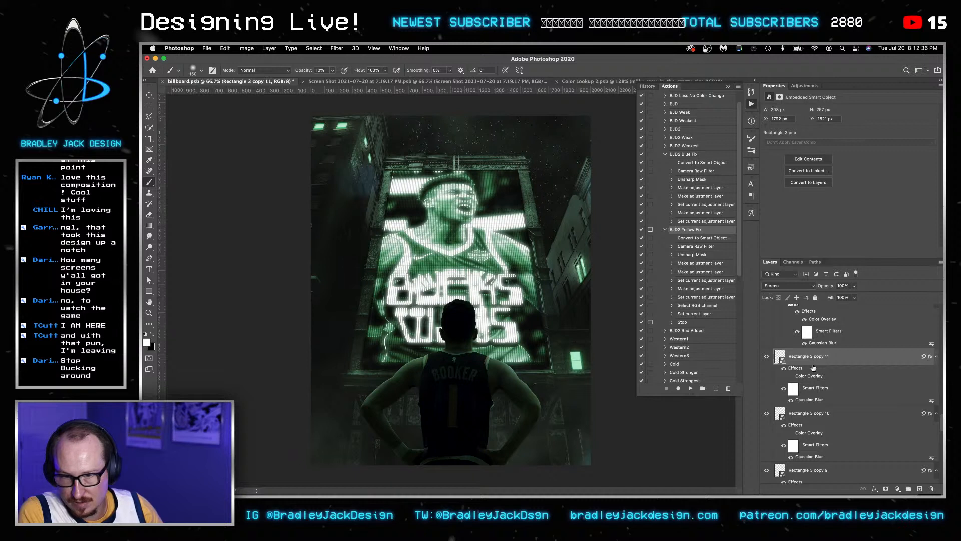
{"action": "key", "text": "v"}
{"action": "key", "text": "super+s"}
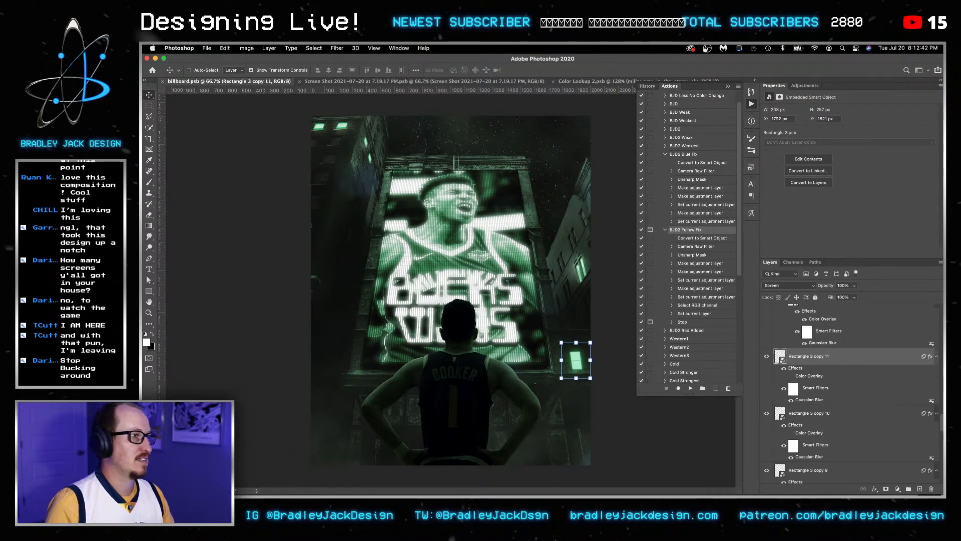
{"action": "left_click", "coordinate": [666, 282]}
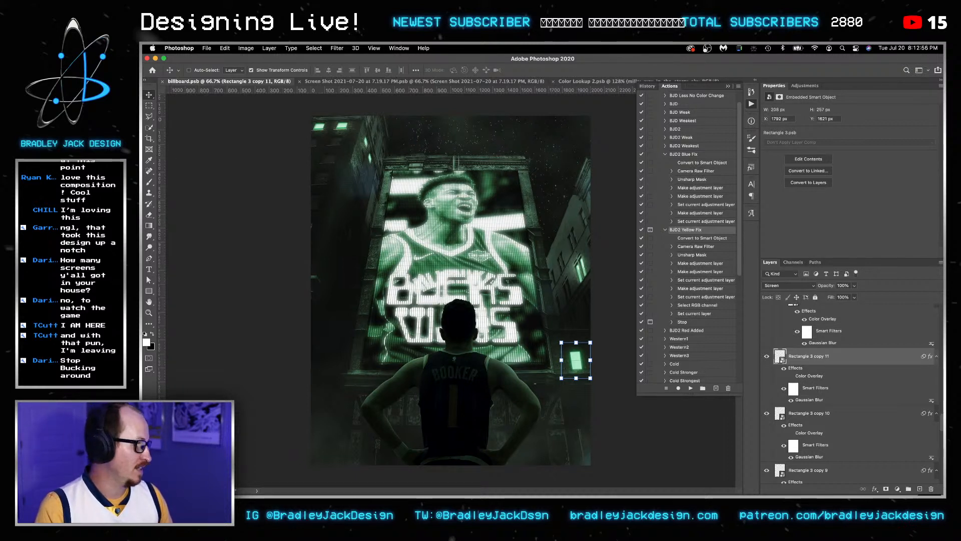
Switch to Safari and save the first image result for "sun exploding" to the Downloads folder.
{"action": "key", "text": "super+Tab"}
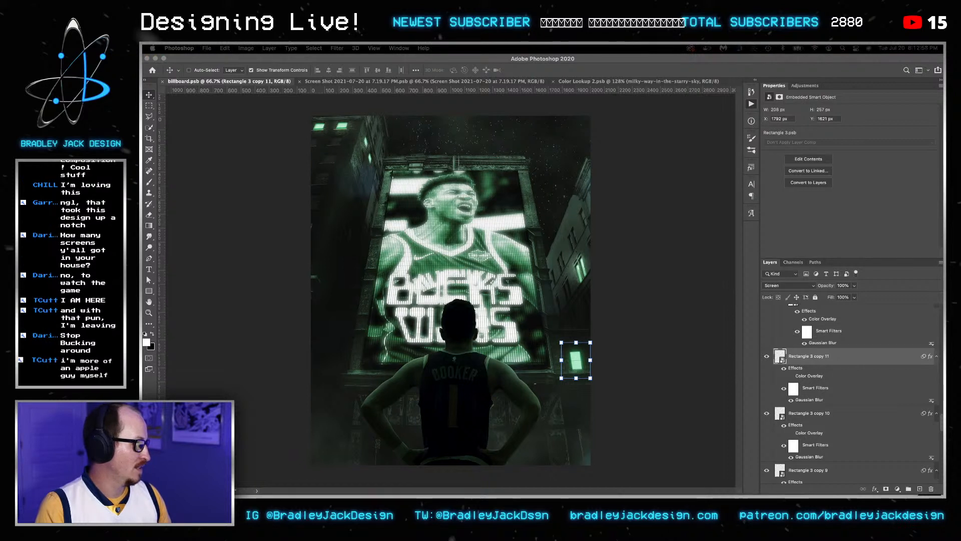
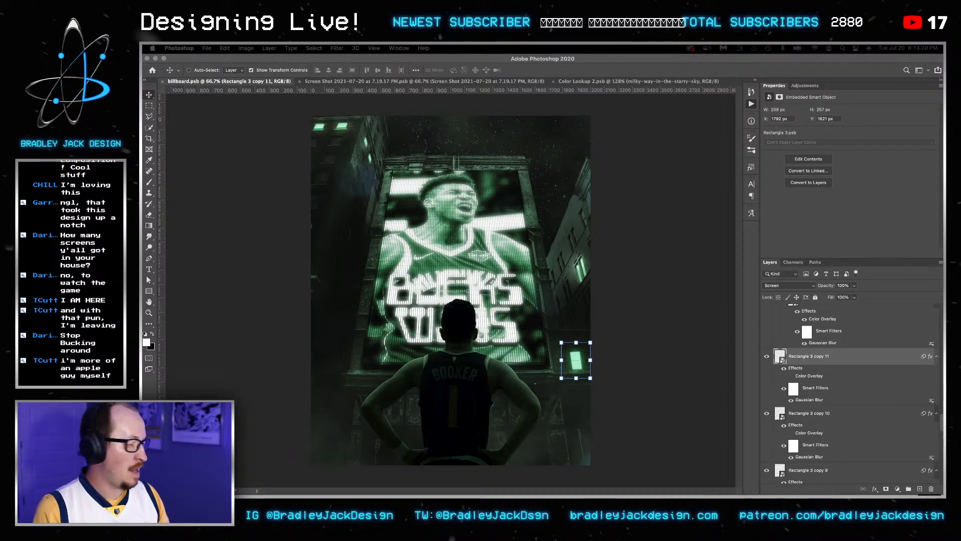
{"action": "left_click_drag", "start_coordinate": [944, 493], "coordinate": [315, 47]}
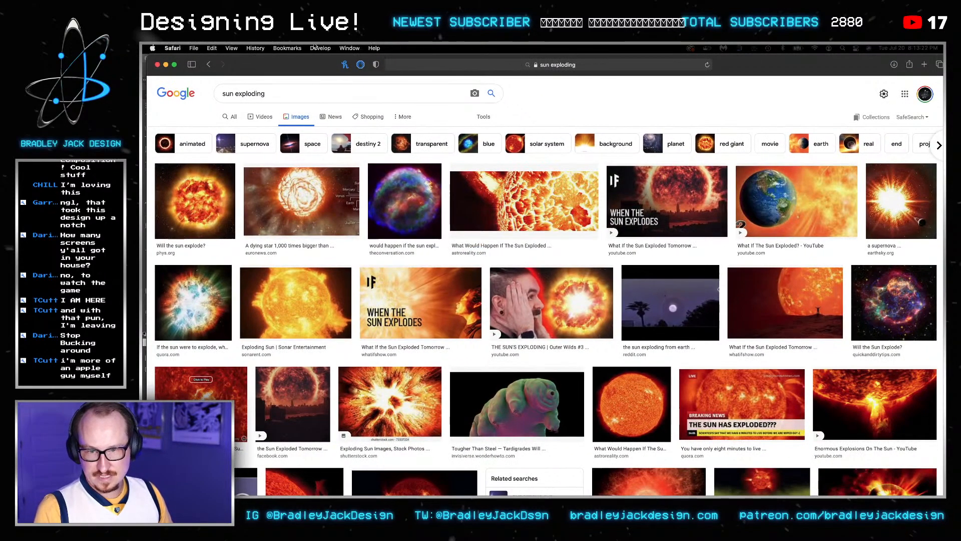
{"action": "left_click", "coordinate": [183, 200]}
{"action": "right_click", "coordinate": [731, 303]}
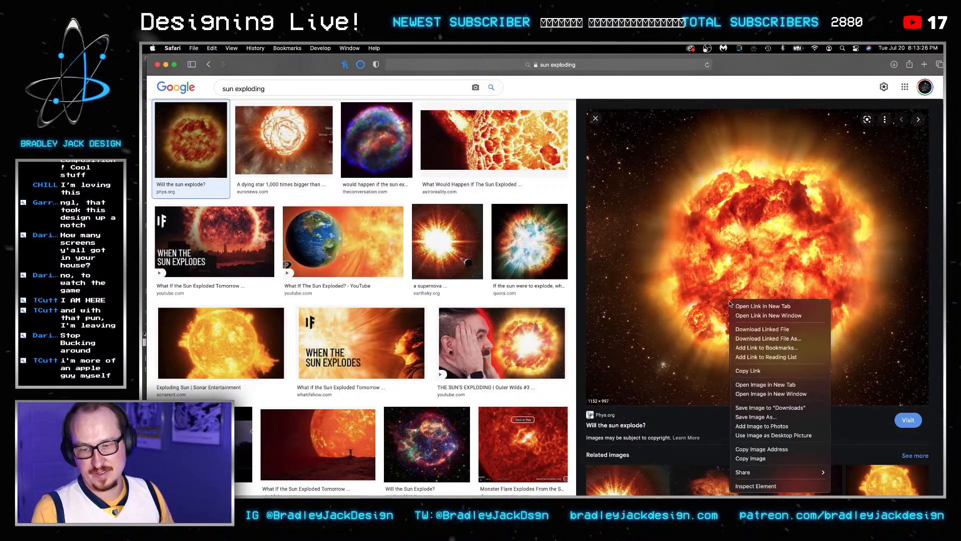
{"action": "left_click", "coordinate": [783, 408]}
{"action": "key", "text": "super+w"}
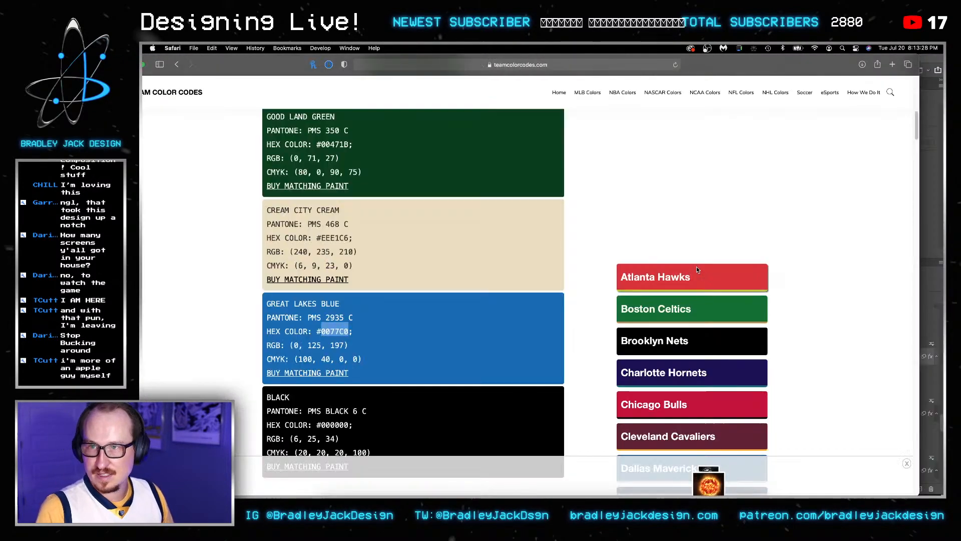
Switch back to Photoshop and bring up the Color Lookup 2.psb document containing the buildings and starry sky.
{"action": "key", "text": "super+Tab"}
{"action": "key", "text": "super+Tab"}
{"action": "key", "text": "super+Tab"}
{"action": "key", "text": "super+Tab"}
{"action": "key", "text": "super+Tab"}
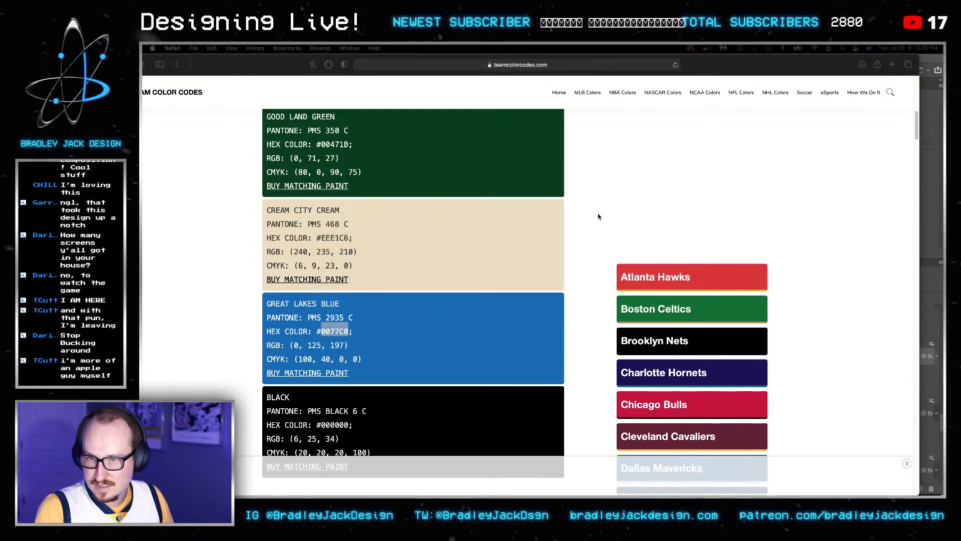
{"action": "key", "text": "super+Tab"}
{"action": "key", "text": "super+Tab"}
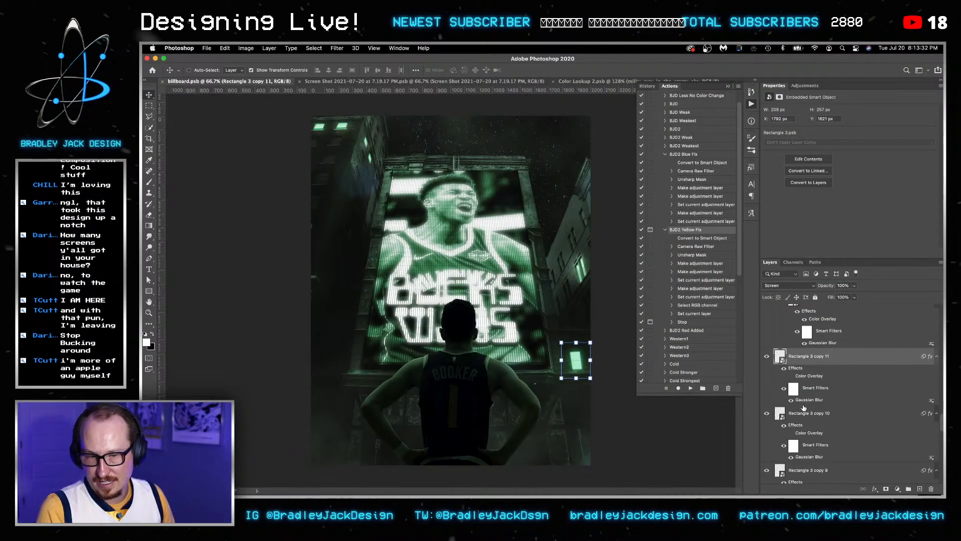
{"action": "key", "text": "ctrl+shift+Tab"}
{"action": "key", "text": "ctrl+Tab"}
{"action": "key", "text": "ctrl+shift+Tab"}
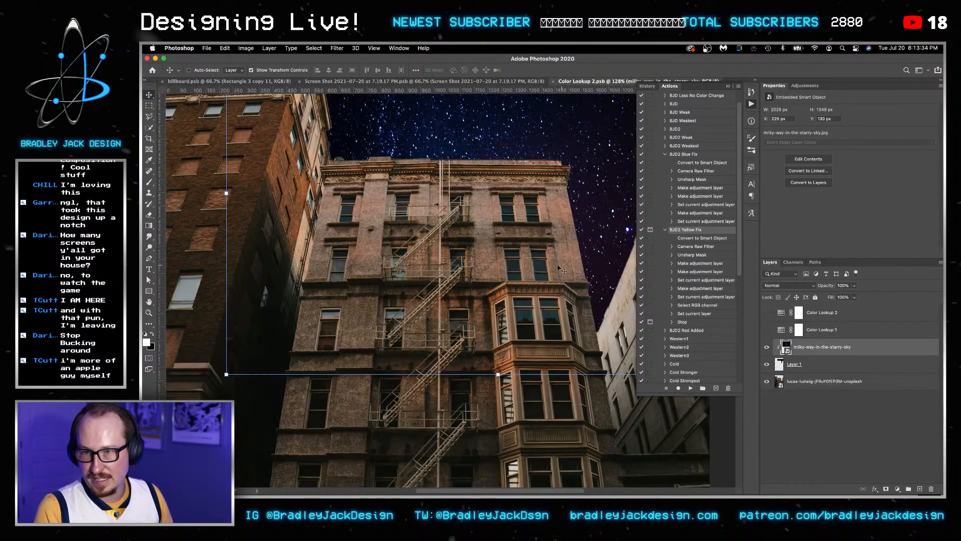
Place the downloaded sun image into the building document and scale it to about 15%.
{"action": "scroll", "coordinate": [562, 270], "scroll_direction": "up", "scroll_amount": 3}
{"action": "scroll", "coordinate": [562, 269], "scroll_direction": "right", "scroll_amount": 2}
{"action": "left_click", "coordinate": [697, 478]}
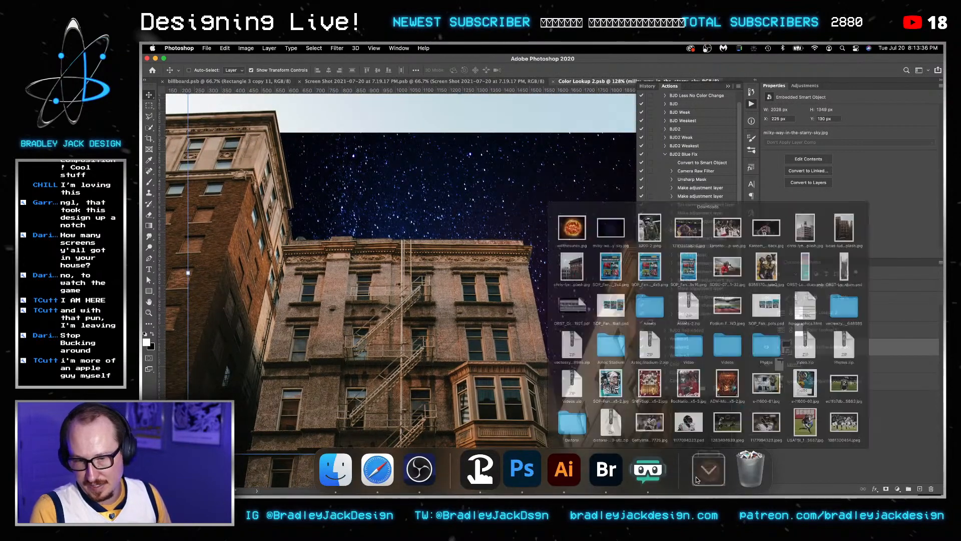
{"action": "left_click_drag", "start_coordinate": [572, 228], "coordinate": [490, 185]}
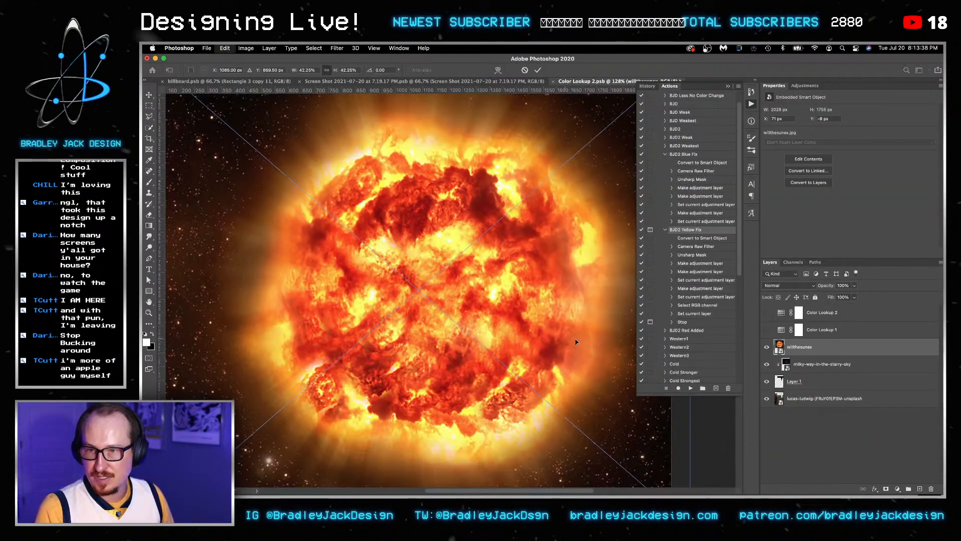
{"action": "scroll", "coordinate": [587, 342], "scroll_direction": "down", "scroll_amount": 3}
{"action": "left_click_drag", "start_coordinate": [649, 456], "coordinate": [546, 368]}
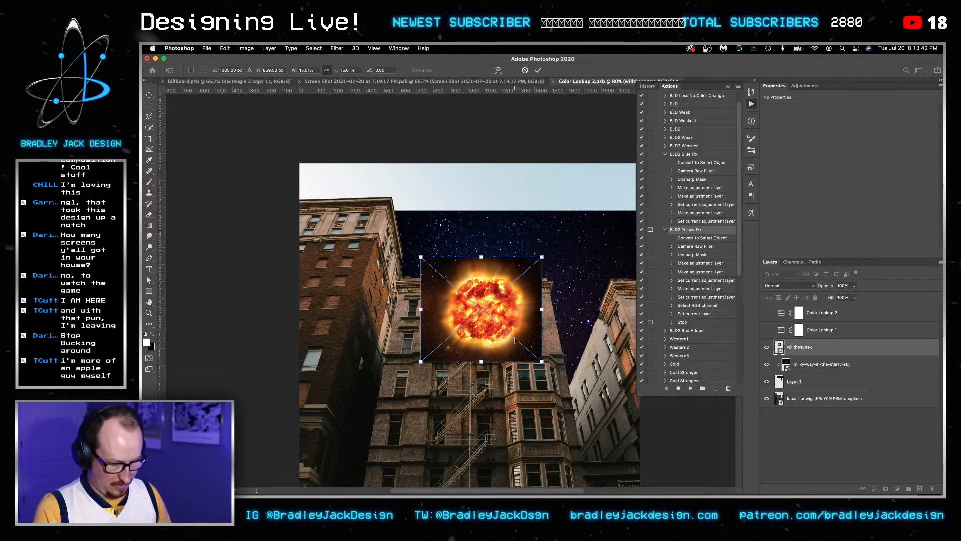
{"action": "key", "text": "Return"}
Move the sun into the night sky, clipped to Layer 1, and scale it to about 12%.
{"action": "left_click_drag", "start_coordinate": [488, 303], "coordinate": [577, 253]}
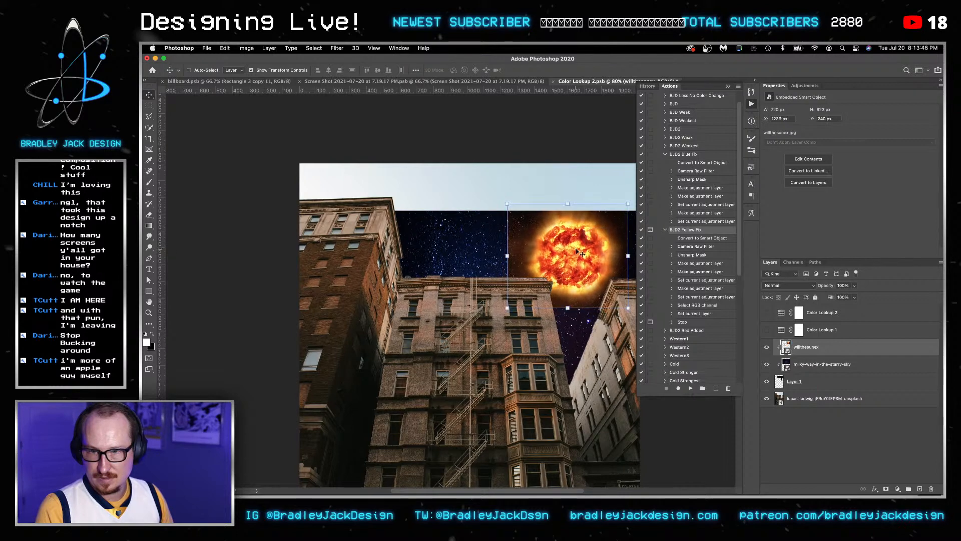
{"action": "key", "text": "super+t"}
{"action": "left_click_drag", "start_coordinate": [628, 308], "coordinate": [616, 298]}
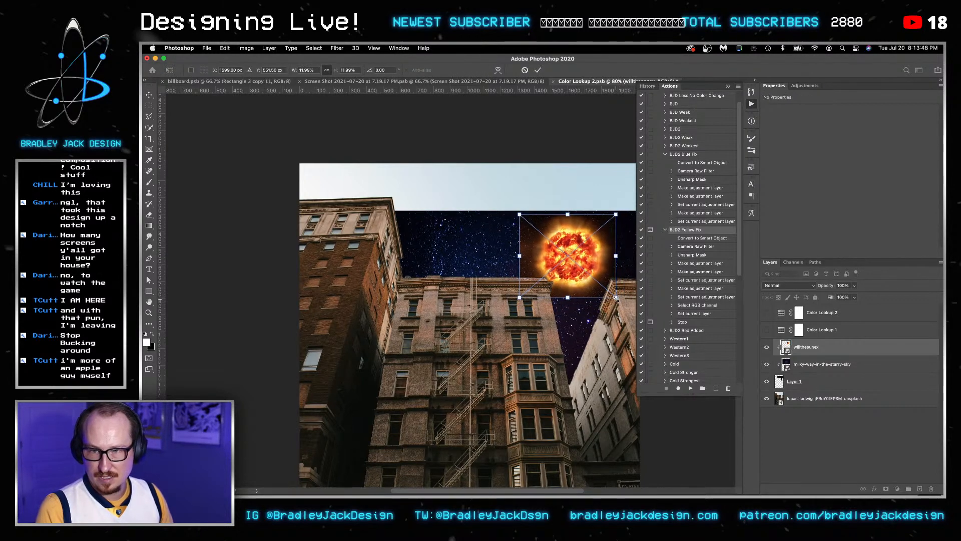
{"action": "key", "text": "Return"}
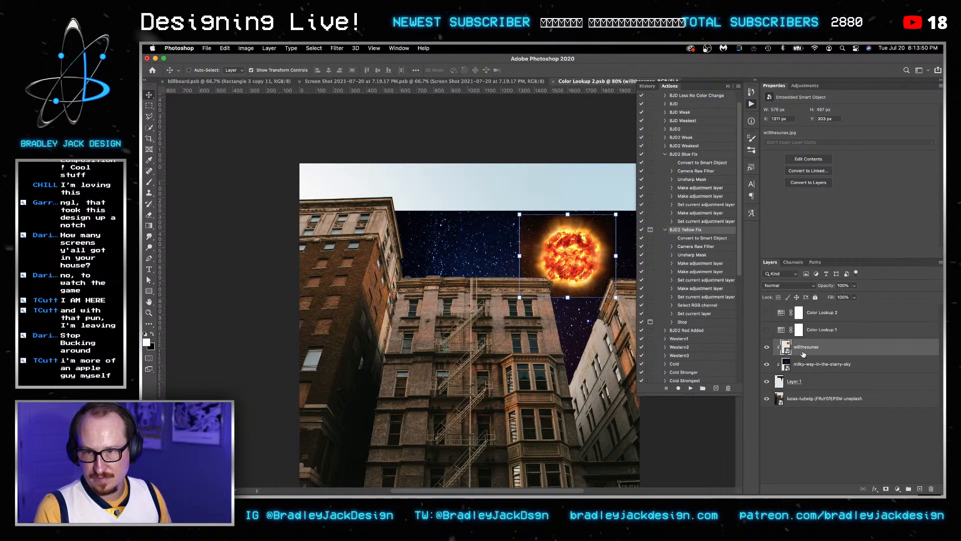
Add a black mask to the sun layer and paint the sun back in with white at 70% brush opacity.
{"action": "left_click", "coordinate": [815, 399]}
{"action": "left_click", "coordinate": [809, 347]}
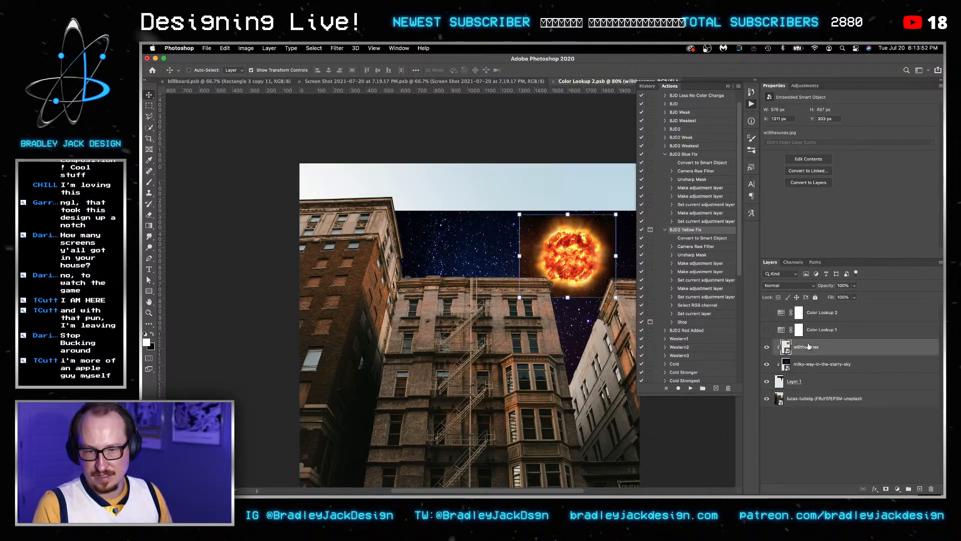
{"action": "left_click", "coordinate": [886, 489], "text": "alt"}
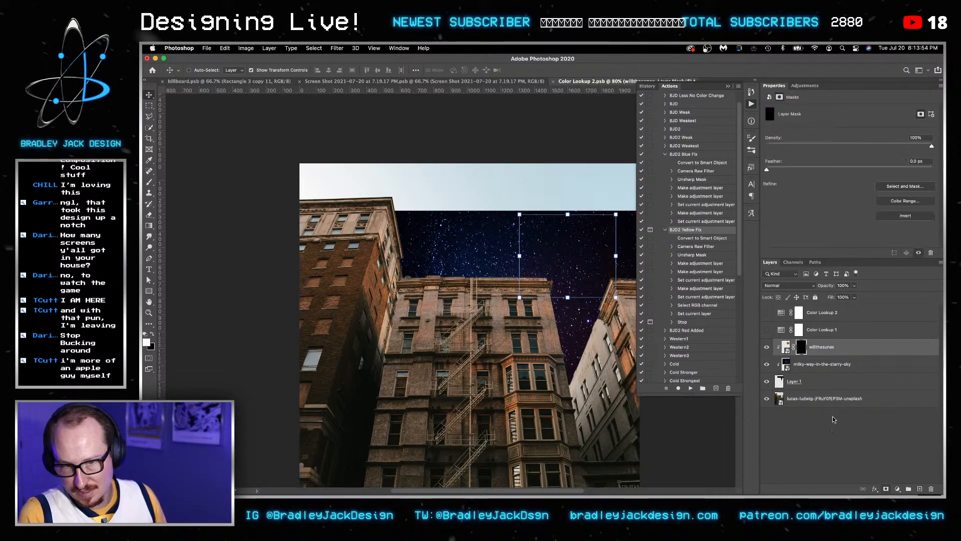
{"action": "key", "text": "b"}
{"action": "key", "text": "7"}
{"action": "left_click", "coordinate": [562, 255]}
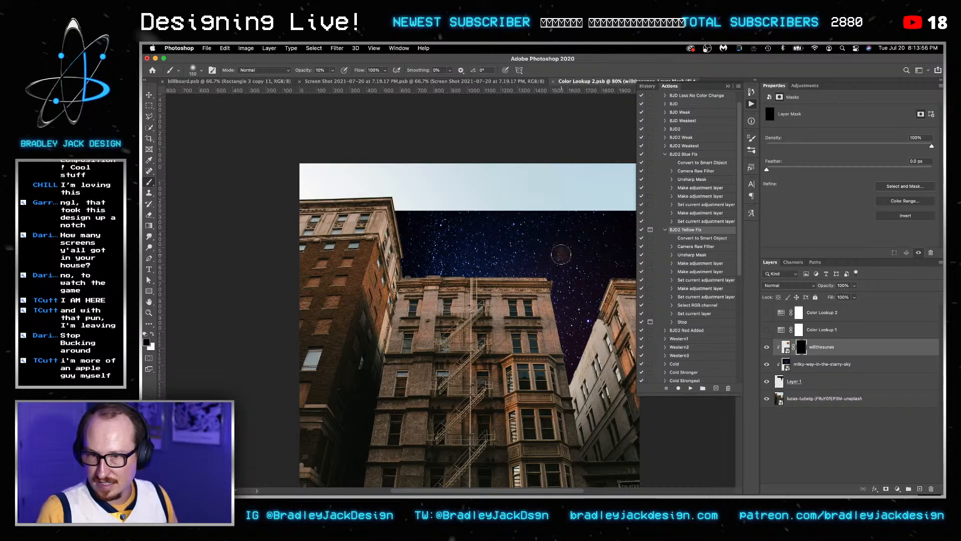
{"action": "mouse_move", "coordinate": [561, 257]}
{"action": "left_mouse_down"}
{"action": "mouse_move", "coordinate": [562, 234]}
{"action": "mouse_move", "coordinate": [583, 251]}
{"action": "mouse_move", "coordinate": [552, 230]}
{"action": "mouse_move", "coordinate": [542, 242]}
{"action": "mouse_move", "coordinate": [567, 244]}
{"action": "mouse_move", "coordinate": [570, 260]}
{"action": "mouse_move", "coordinate": [580, 245]}
{"action": "mouse_move", "coordinate": [567, 235]}
{"action": "mouse_move", "coordinate": [585, 249]}
{"action": "mouse_move", "coordinate": [581, 270]}
{"action": "mouse_move", "coordinate": [546, 258]}
{"action": "left_mouse_up"}
{"action": "key", "text": "]"}
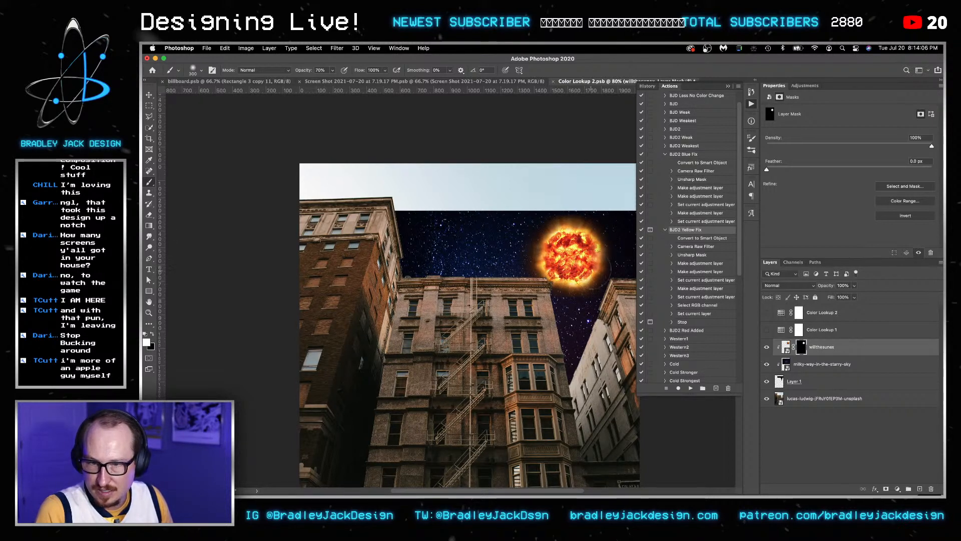
Touch up the sun's mask with a 175 px brush, save the smart object, and return to billboard.psb.
{"action": "key", "text": "bracketleft"}
{"action": "key", "text": "bracketleft"}
{"action": "key", "text": "bracketleft"}
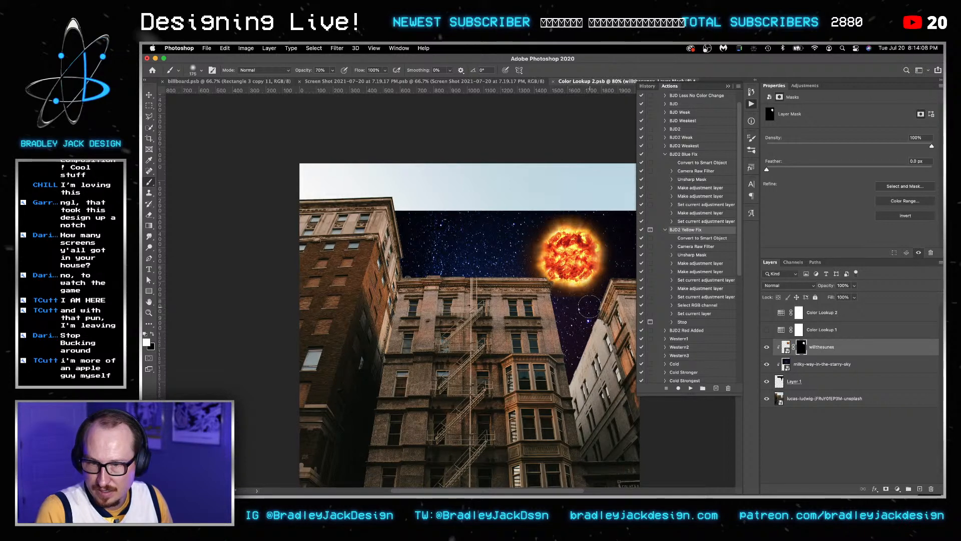
{"action": "key", "text": "x"}
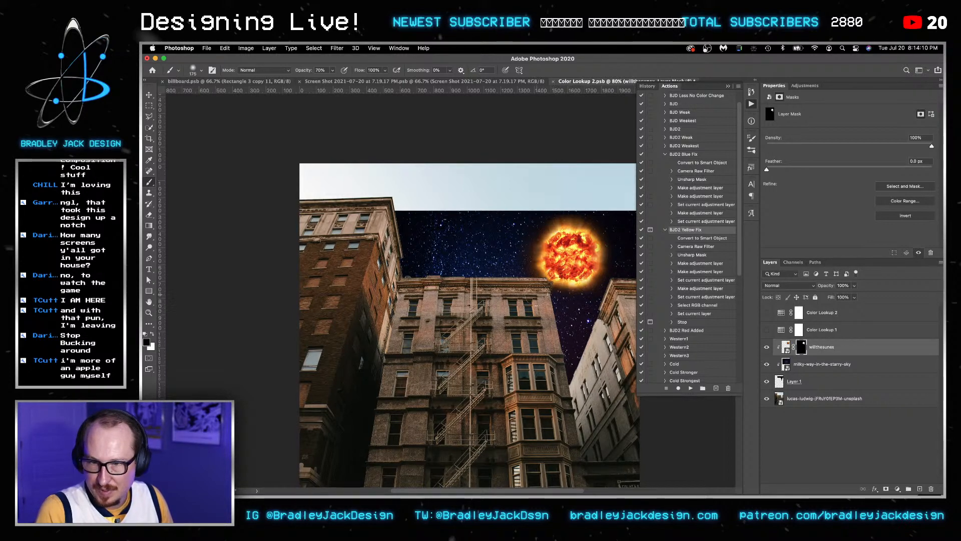
{"action": "key", "text": "v"}
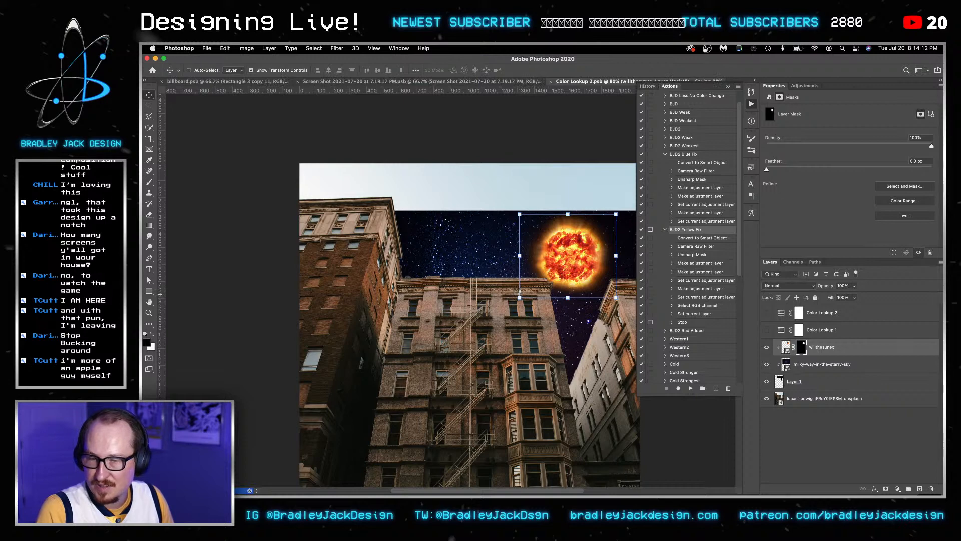
{"action": "key", "text": "ctrl+Tab"}
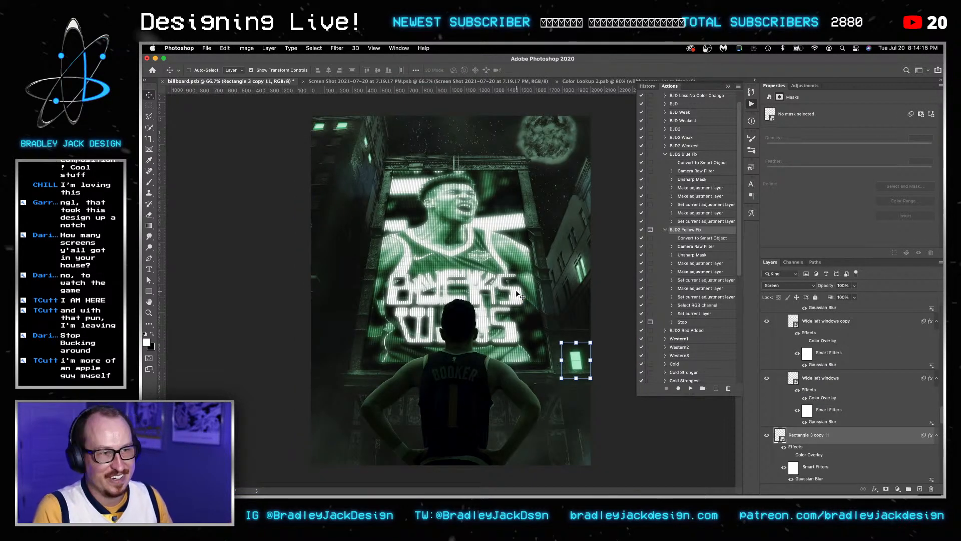
Delete the sun layer from Color Lookup 2.psb, save it, and return to billboard.psb.
{"action": "key", "text": "ctrl+shift+Tab"}
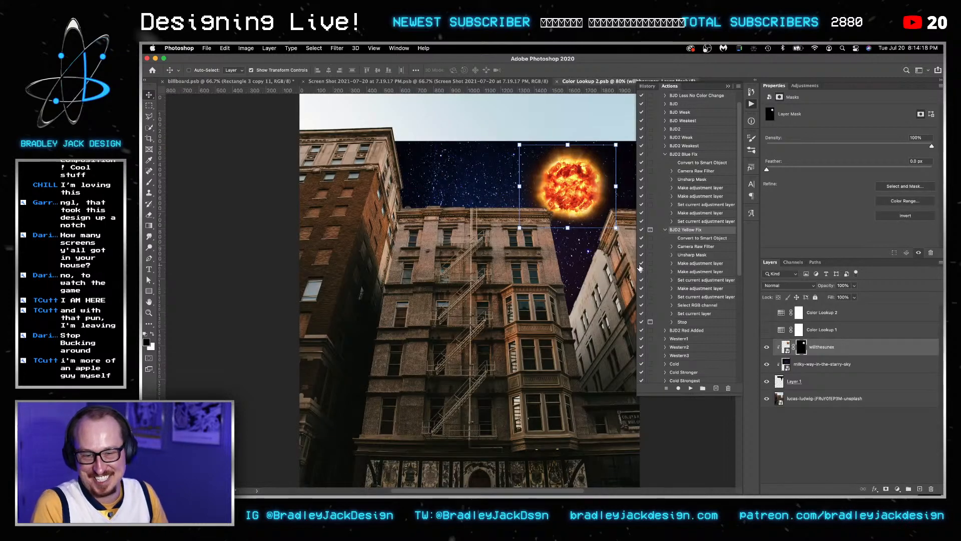
{"action": "key", "text": "BackSpace"}
{"action": "key", "text": "super+s"}
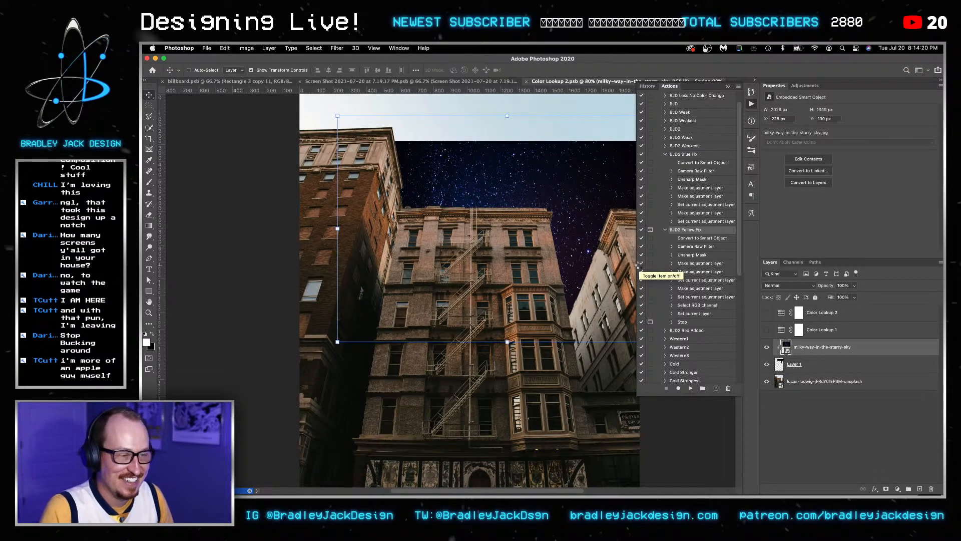
{"action": "key", "text": "ctrl+Tab"}
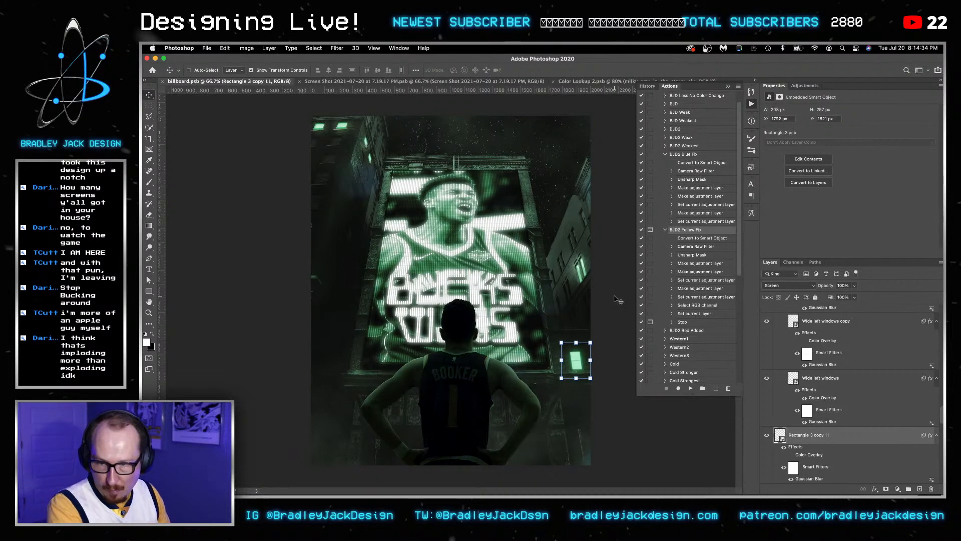
Duplicate the Curves 3 copy layer above the player cutout and keep the duplicate clipped to the player.
{"action": "scroll", "coordinate": [852, 391], "scroll_direction": "down", "scroll_amount": 5}
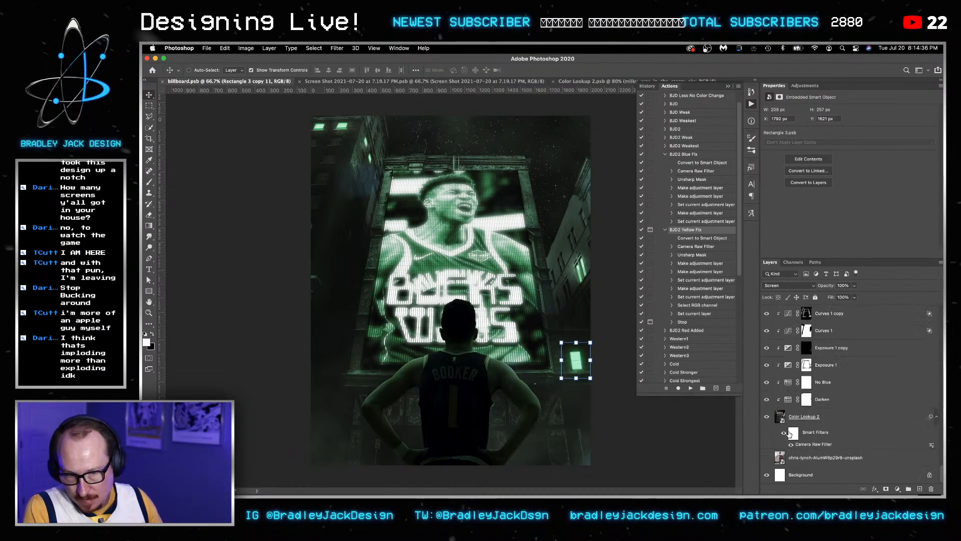
{"action": "right_click", "coordinate": [482, 360]}
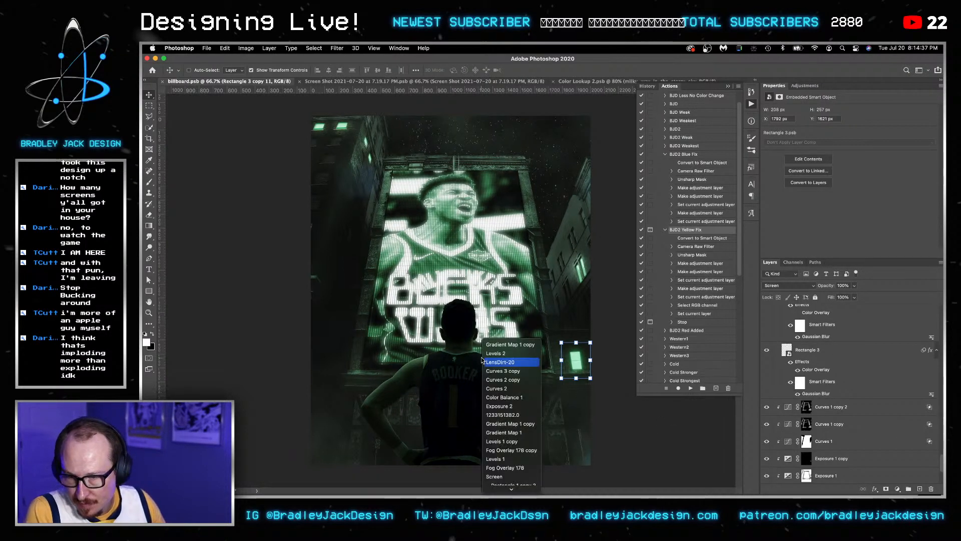
{"action": "left_click", "coordinate": [504, 415]}
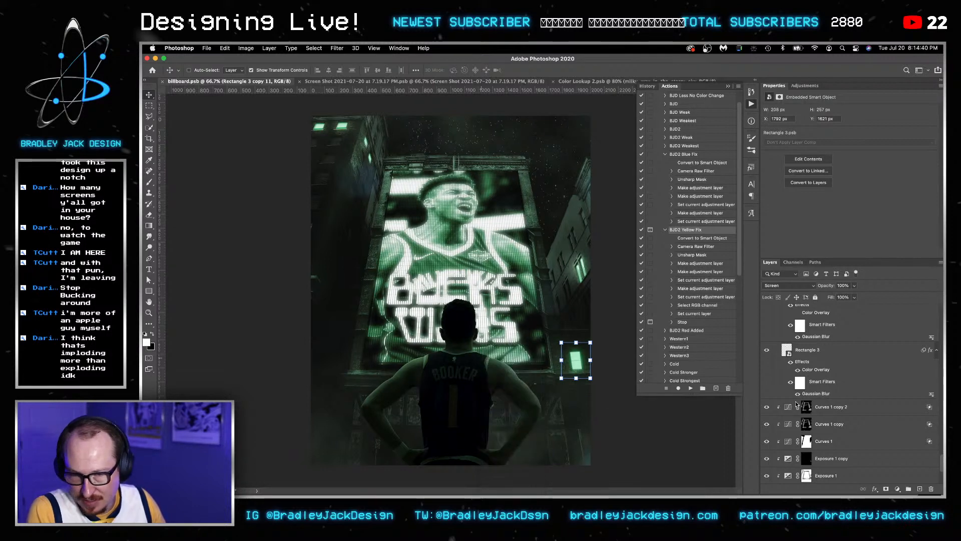
{"action": "scroll", "coordinate": [818, 374], "scroll_direction": "up", "scroll_amount": 5}
{"action": "scroll", "coordinate": [819, 375], "scroll_direction": "up", "scroll_amount": 4}
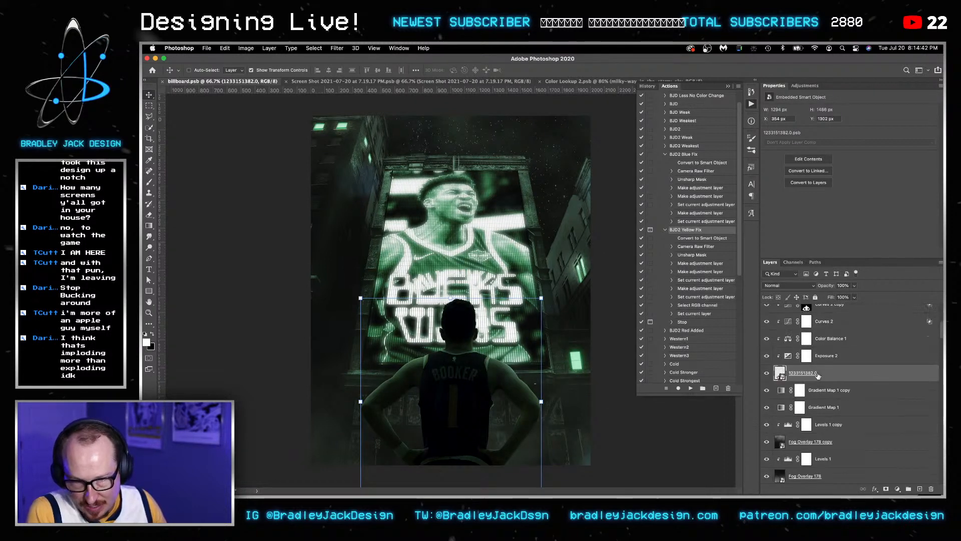
{"action": "left_click", "coordinate": [824, 342]}
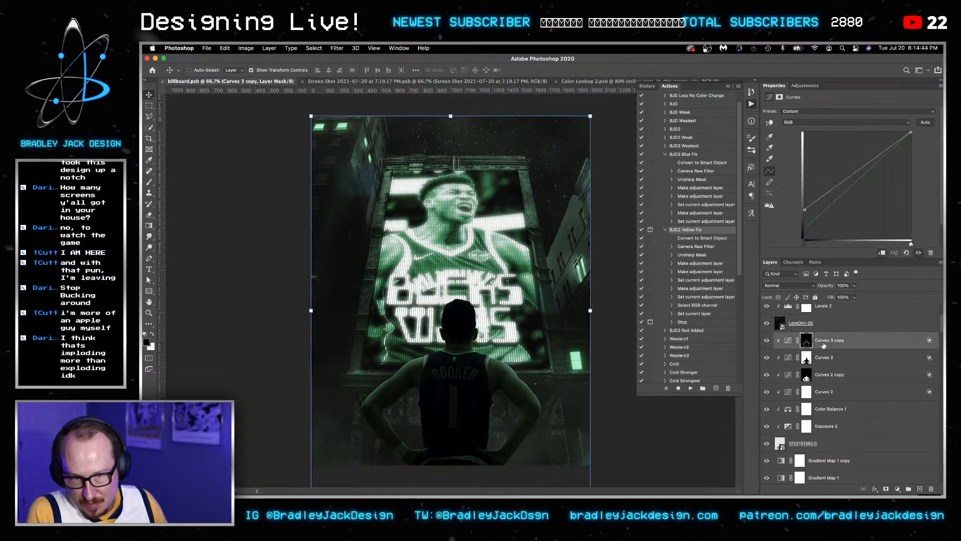
{"action": "key", "text": "super+j"}
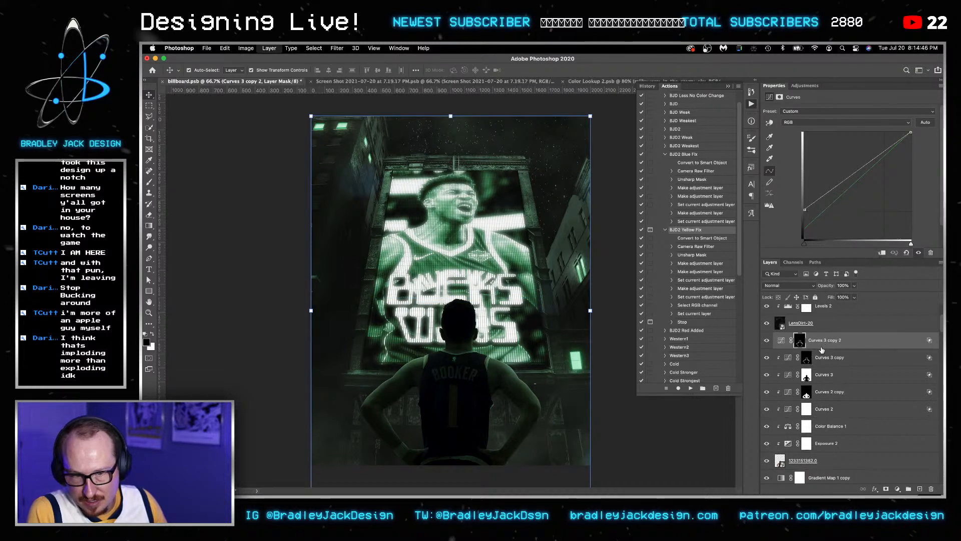
Reset the duplicated curves layer's Blend If underlying-layer shadow range to 0.
{"action": "double_click", "coordinate": [866, 342]}
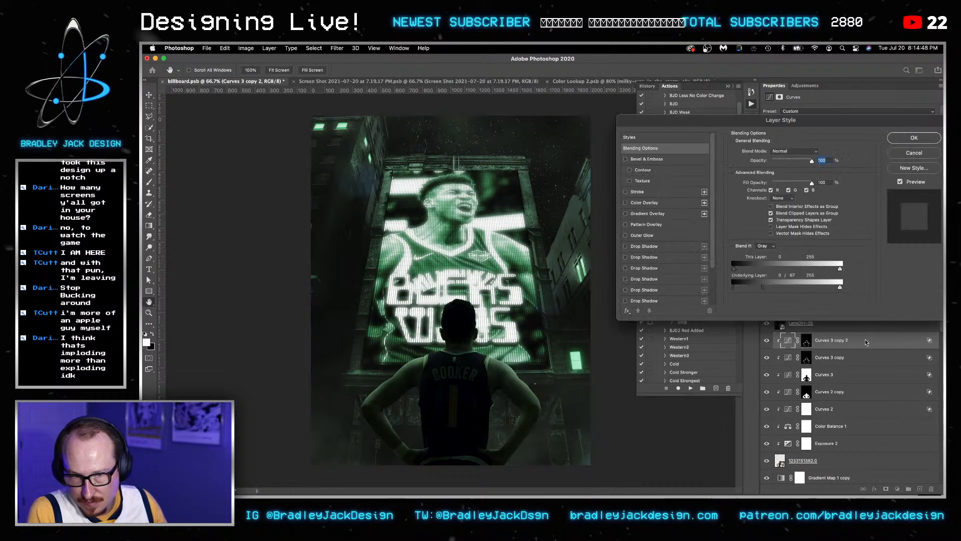
{"action": "left_click_drag", "start_coordinate": [747, 284], "coordinate": [717, 287]}
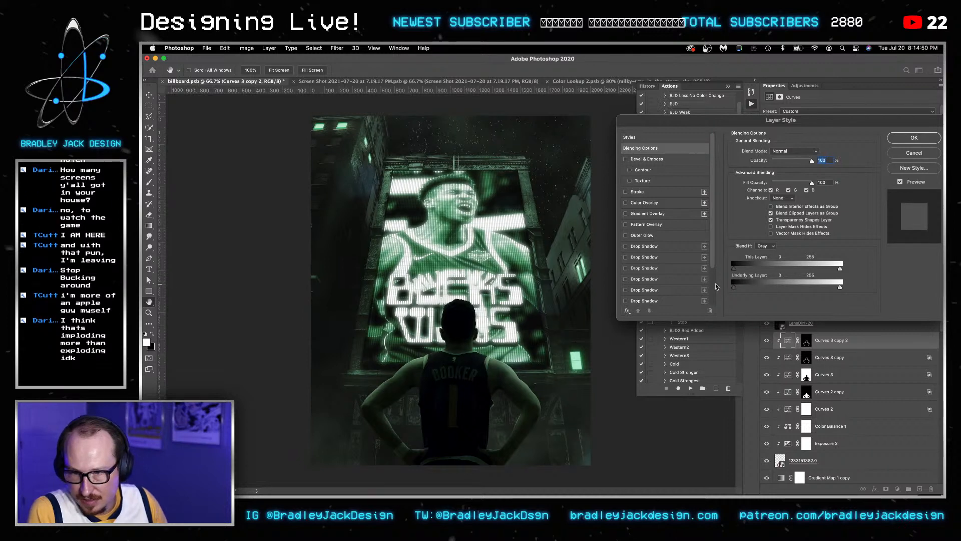
{"action": "key", "text": "Return"}
Save the document, clear the painted mask on Curves 3 copy 2, and invert that mask to solid black.
{"action": "key", "text": "super+a"}
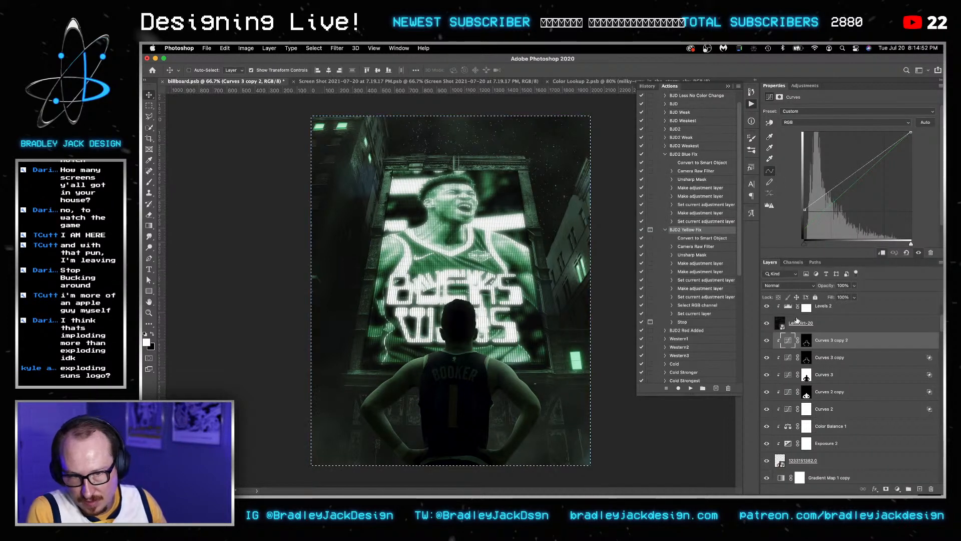
{"action": "key", "text": "BackSpace"}
{"action": "key", "text": "Return"}
{"action": "key", "text": "super+d"}
{"action": "key", "text": "super+s"}
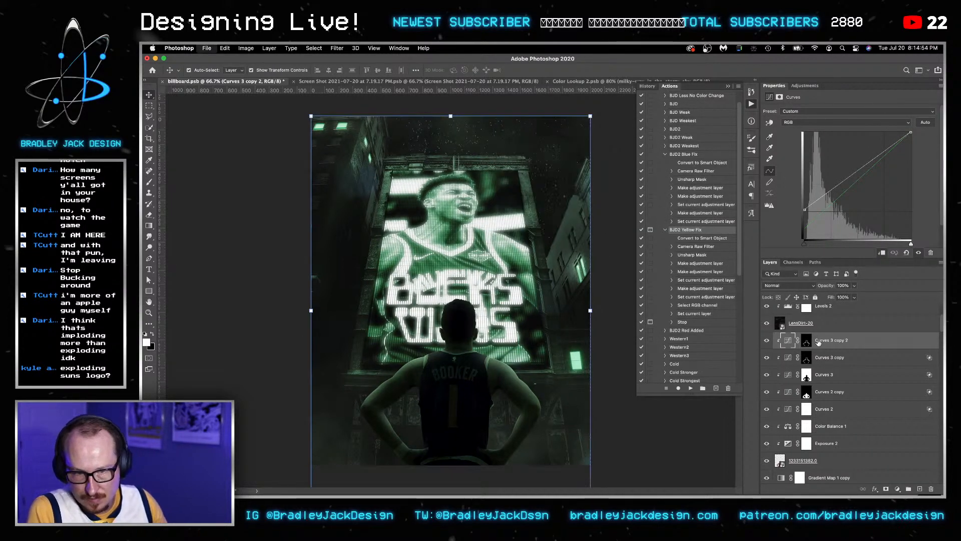
{"action": "left_click", "coordinate": [807, 341]}
{"action": "key", "text": "BackSpace"}
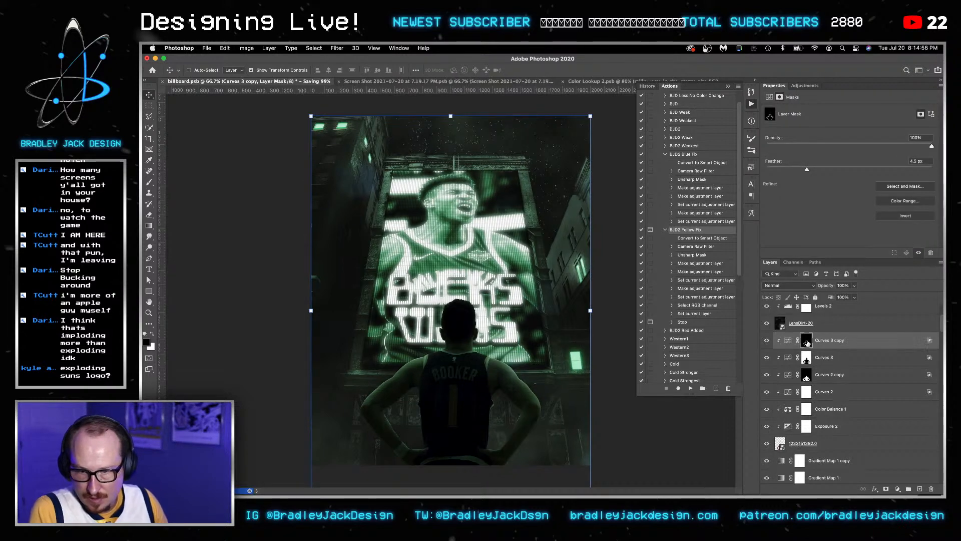
{"action": "key", "text": "super+z"}
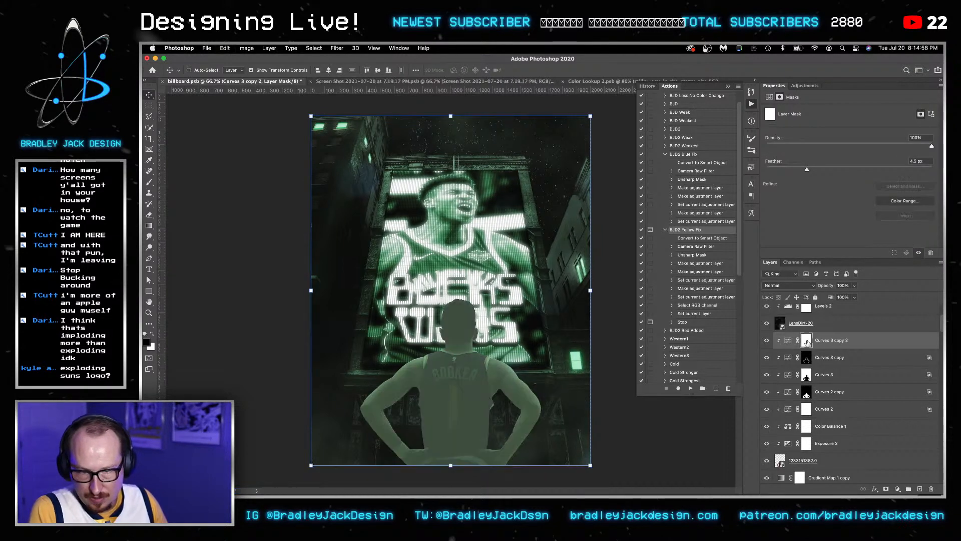
{"action": "key", "text": "super+d"}
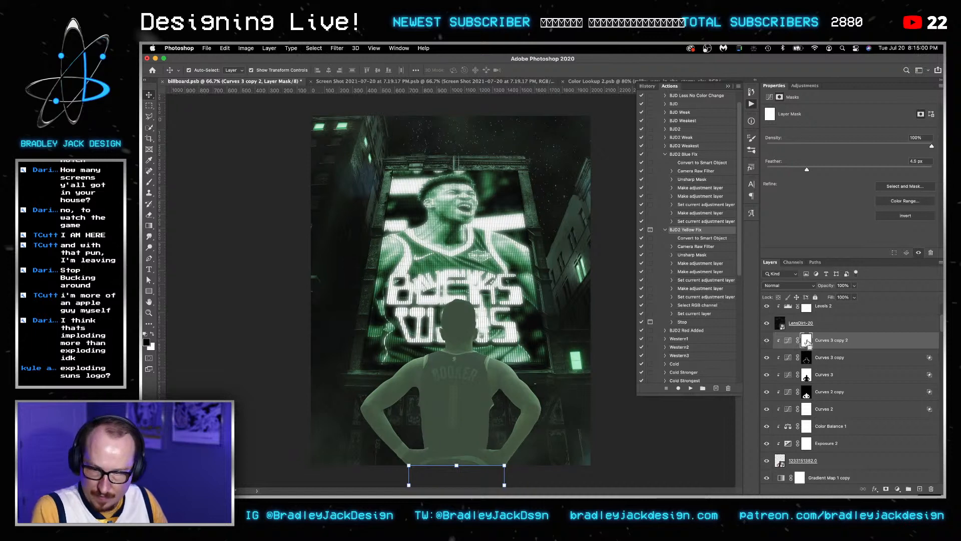
{"action": "key", "text": "super+i"}
Paint white at 20% brush opacity on the Curves 3 copy 2 mask to faintly lighten the player's head.
{"action": "key", "text": "b"}
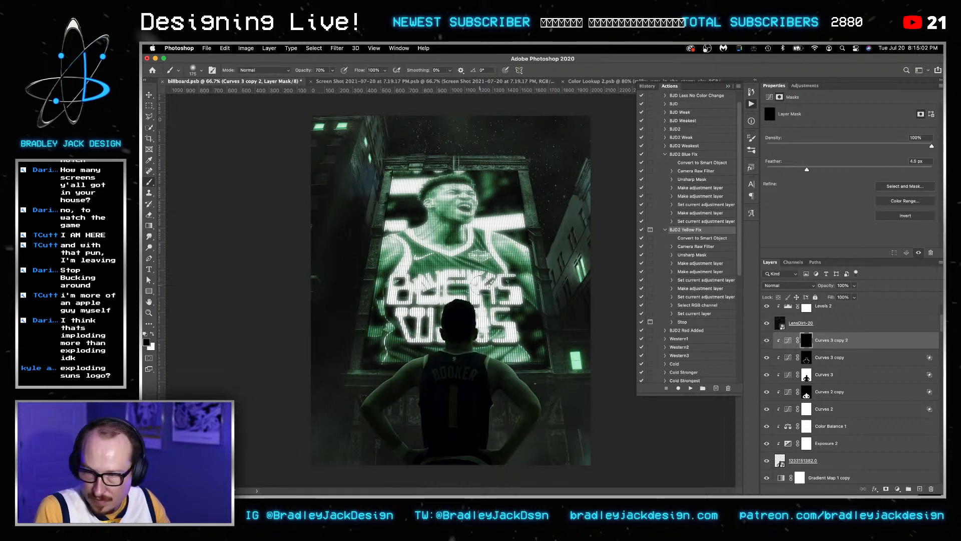
{"action": "scroll", "coordinate": [502, 277], "scroll_direction": "up", "scroll_amount": 5}
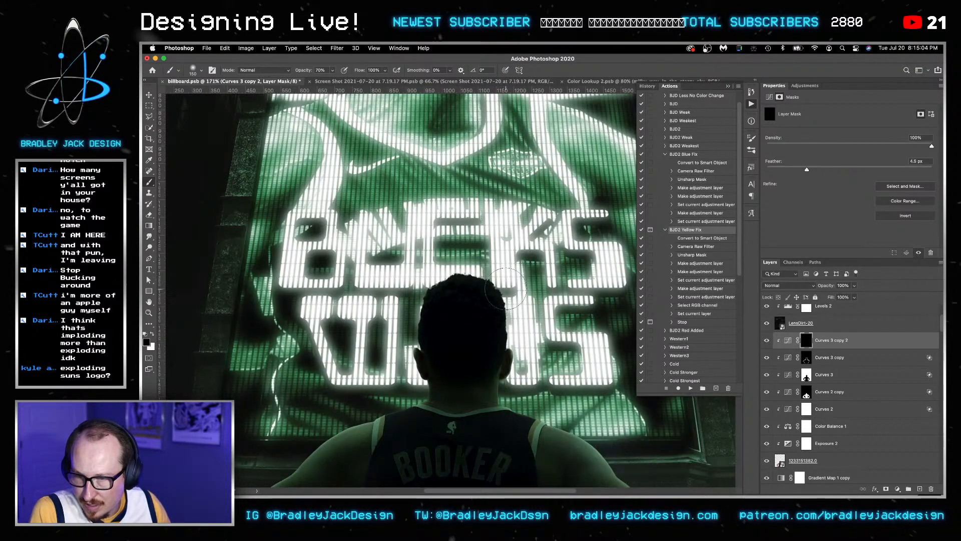
{"action": "key", "text": "x"}
{"action": "key", "text": "2"}
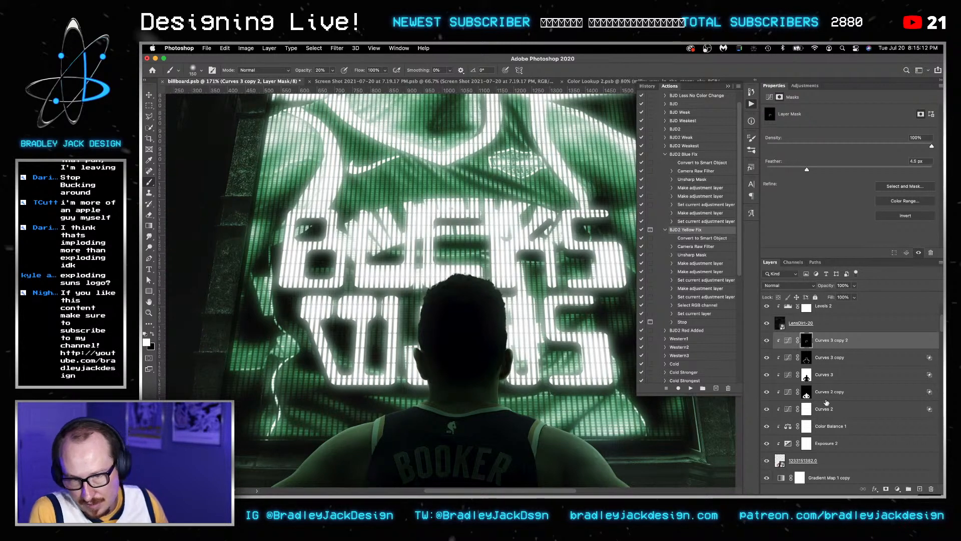
Duplicate the darkening Curves 2 copy layer, clip the duplicate to the player, and save the document.
{"action": "left_click", "coordinate": [825, 394]}
{"action": "key", "text": "super+j"}
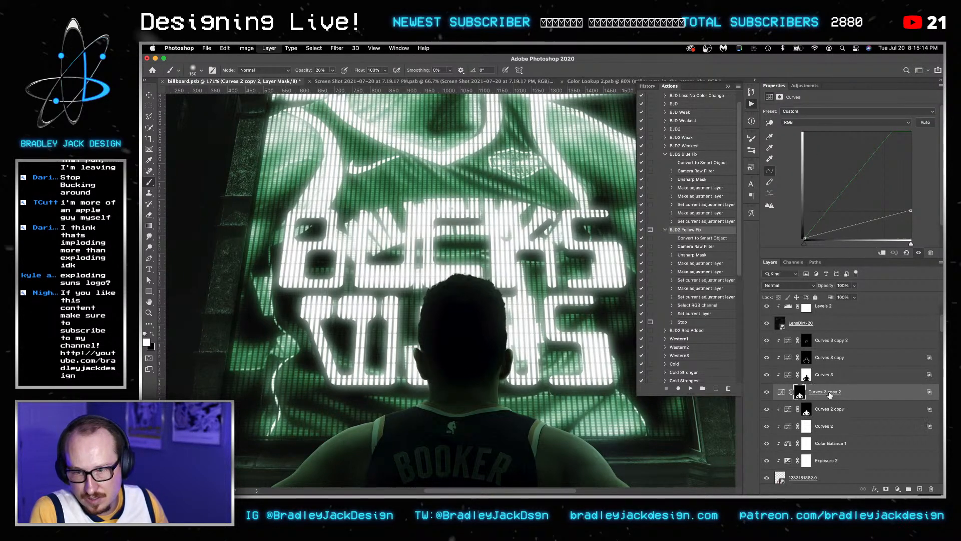
{"action": "left_click", "coordinate": [826, 398], "text": "alt"}
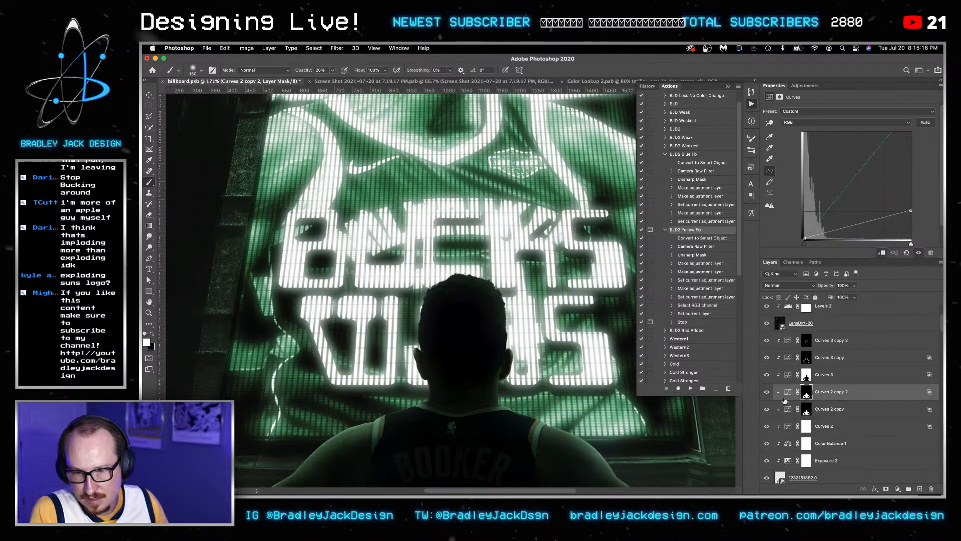
{"action": "scroll", "coordinate": [563, 397], "scroll_direction": "down", "scroll_amount": 5}
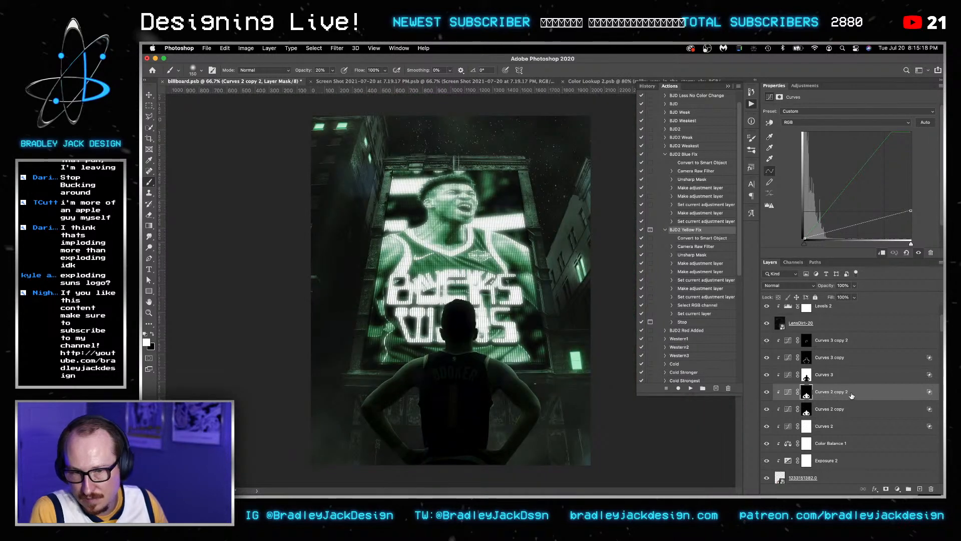
{"action": "key", "text": "super+s"}
{"action": "key", "text": "v"}
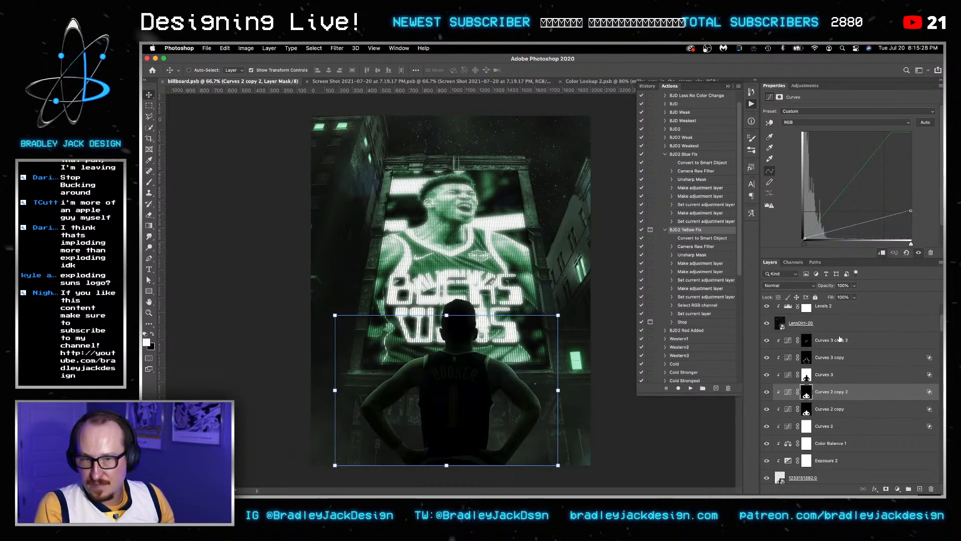
{"action": "scroll", "coordinate": [827, 376], "scroll_direction": "up", "scroll_amount": 3}
{"action": "scroll", "coordinate": [827, 377], "scroll_direction": "up", "scroll_amount": 3}
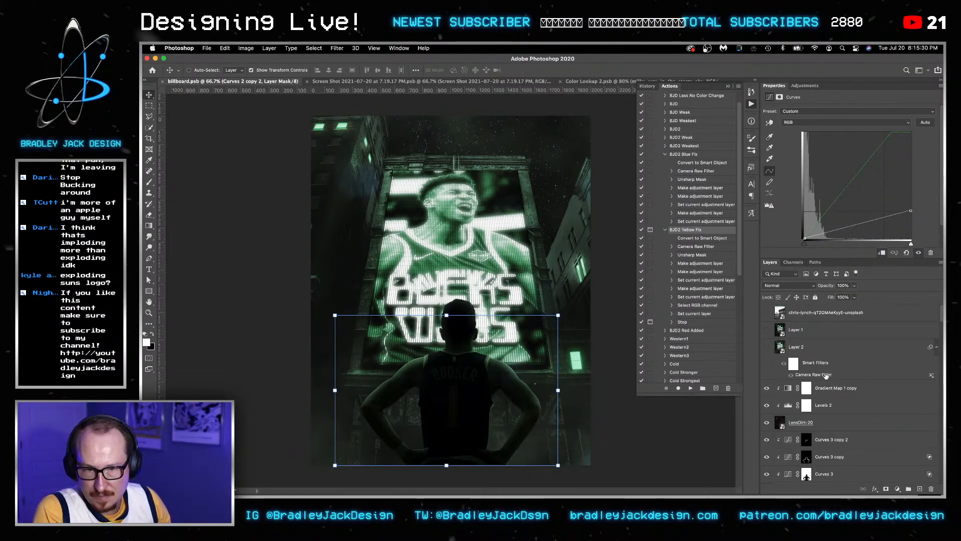
{"action": "left_click", "coordinate": [822, 354]}
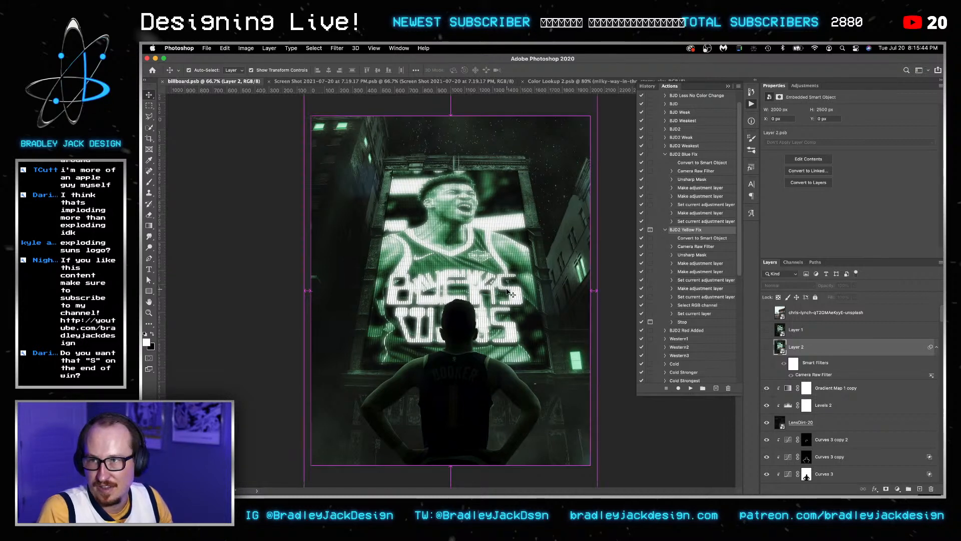
{"action": "key", "text": "super+grave"}
{"action": "key", "text": "super+grave"}
{"action": "key", "text": "super+shift+grave"}
{"action": "key", "text": "super+shift+grave"}
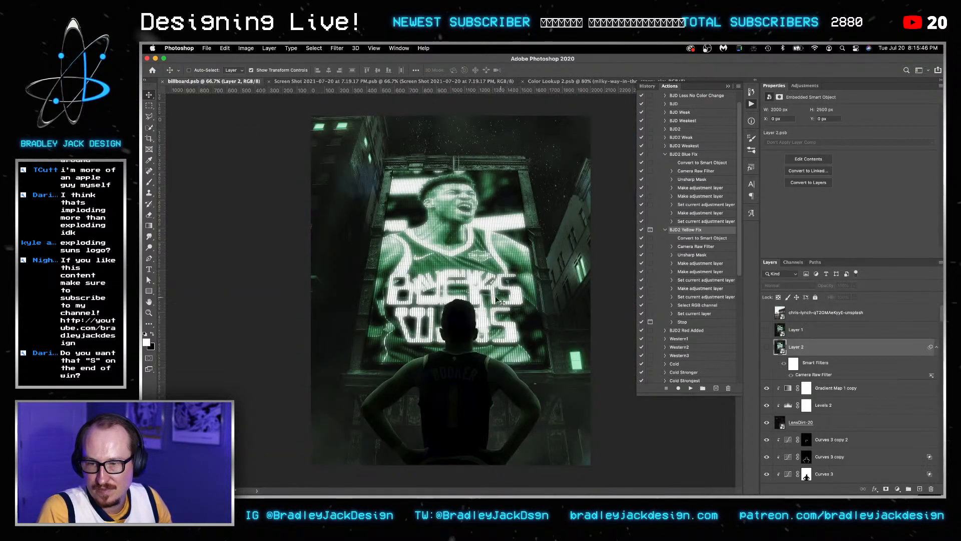
Open the billboard screen's Rectangle 1 smart object and shorten its text to BUCKS WIN.
{"action": "scroll", "coordinate": [793, 344], "scroll_direction": "down", "scroll_amount": 10}
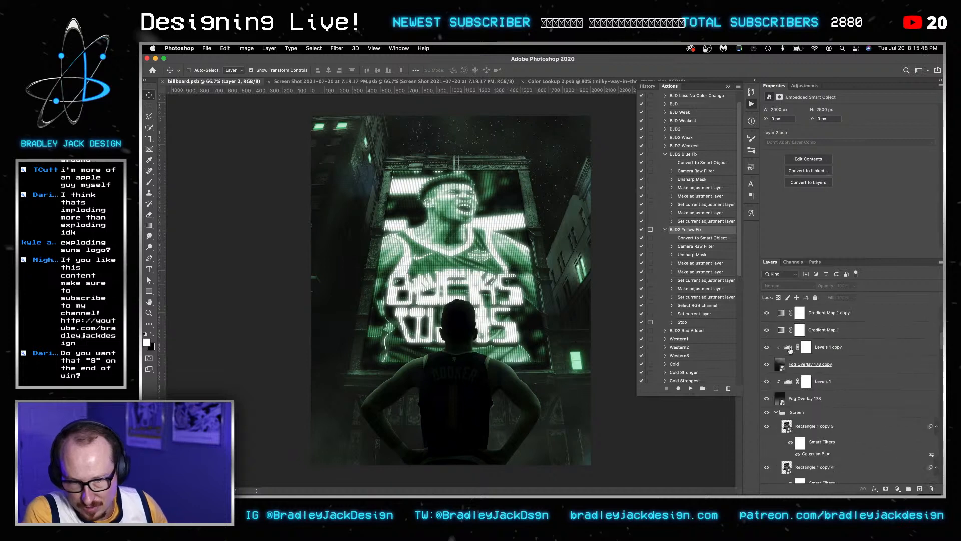
{"action": "double_click", "coordinate": [787, 326]}
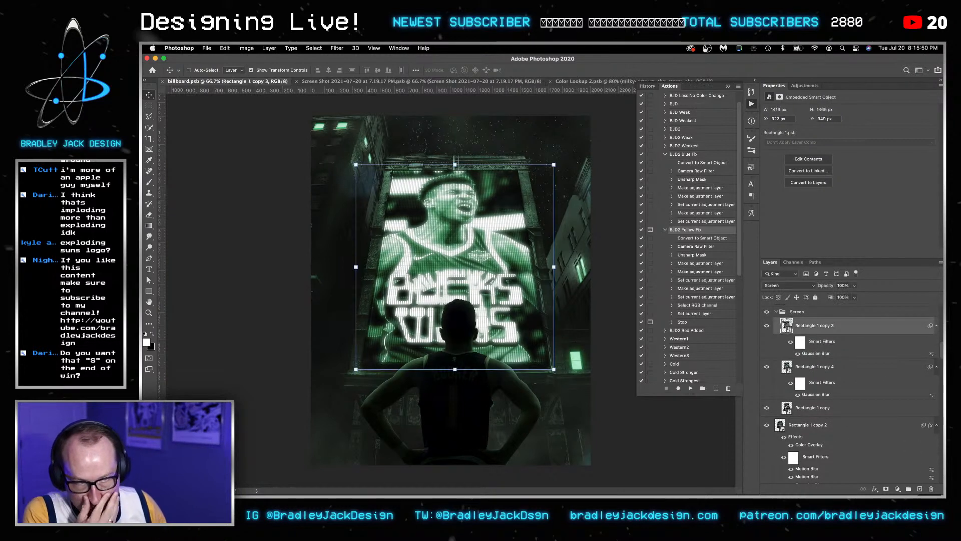
{"action": "key", "text": "t"}
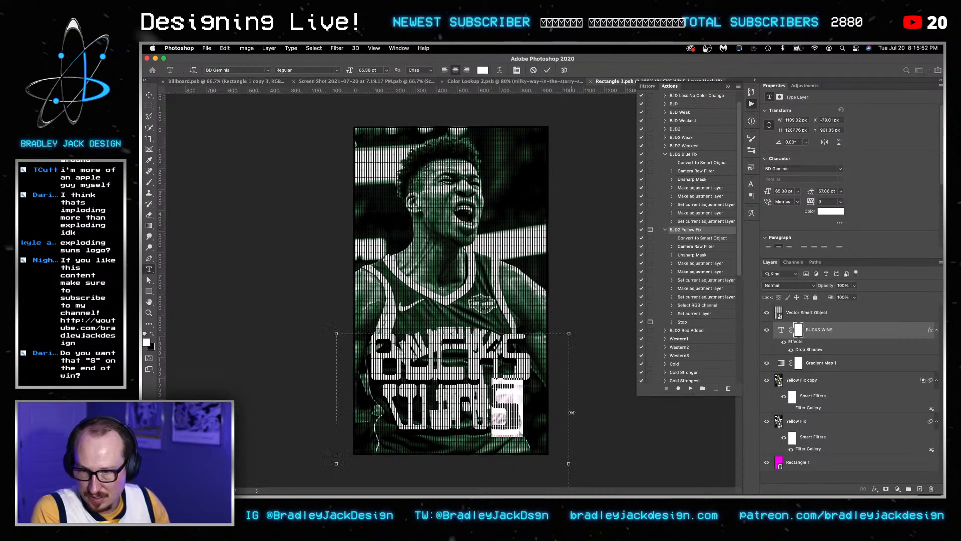
{"action": "key", "text": "BackSpace"}
{"action": "key", "text": "Escape"}
{"action": "key", "text": "v"}
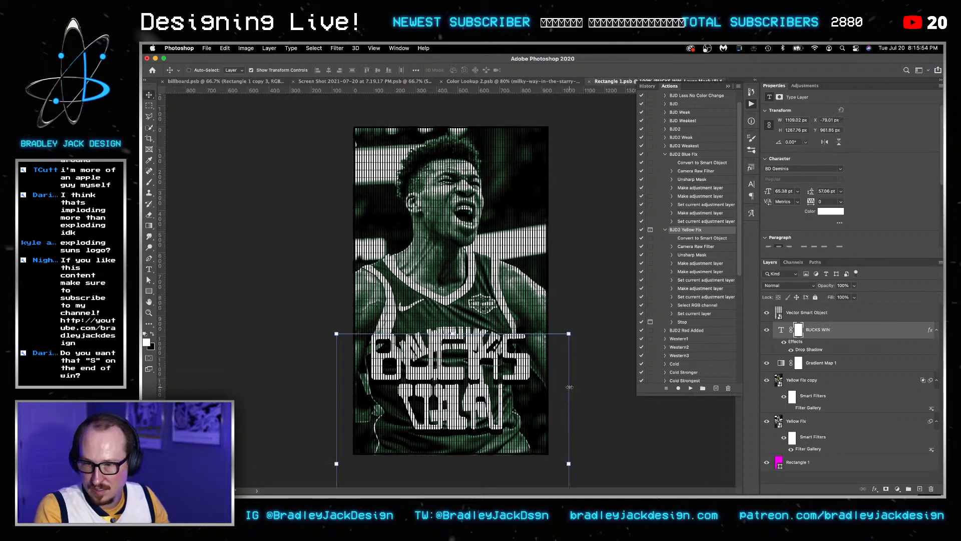
Change the font of the BUCKS WIN text to Dharma Gothic M Heavy.
{"action": "double_click", "coordinate": [435, 405]}
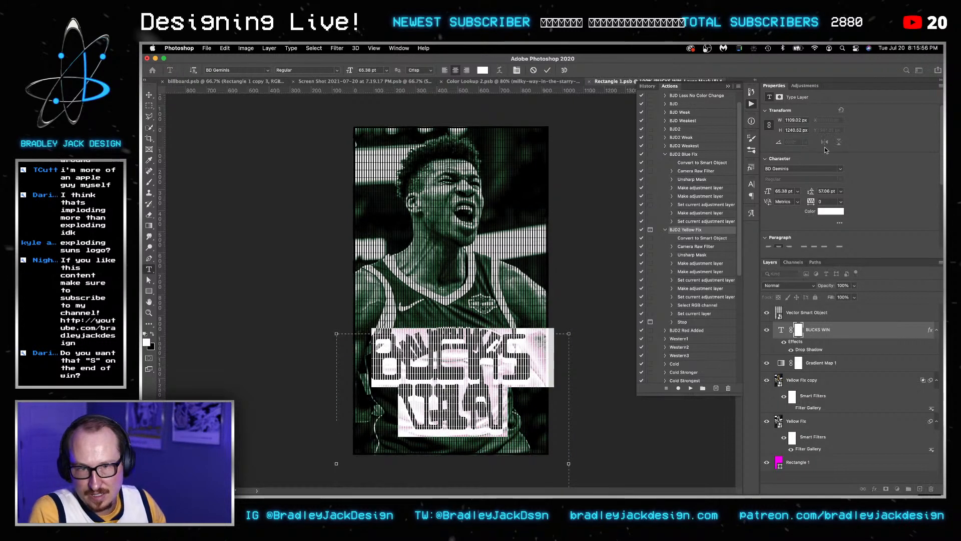
{"action": "left_click", "coordinate": [807, 169]}
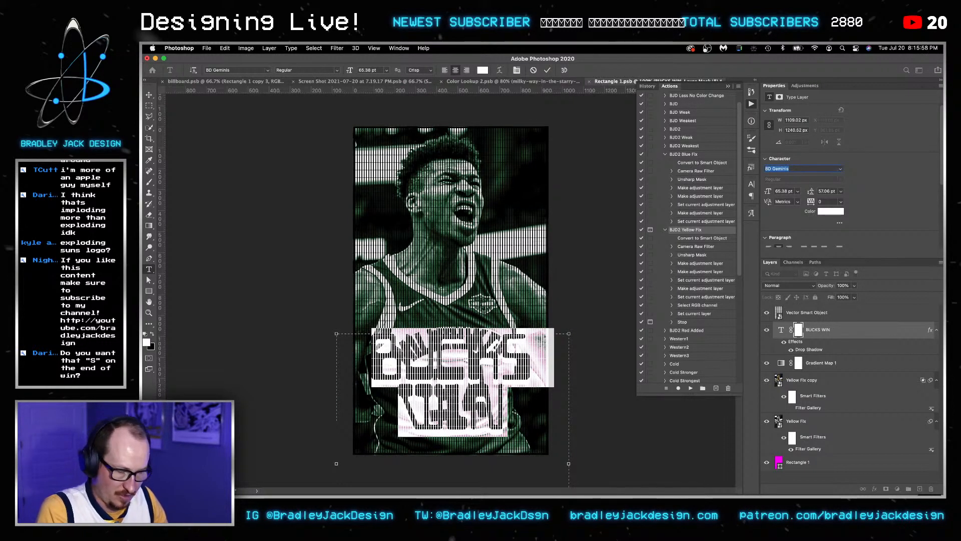
{"action": "type", "text": "dhar"}
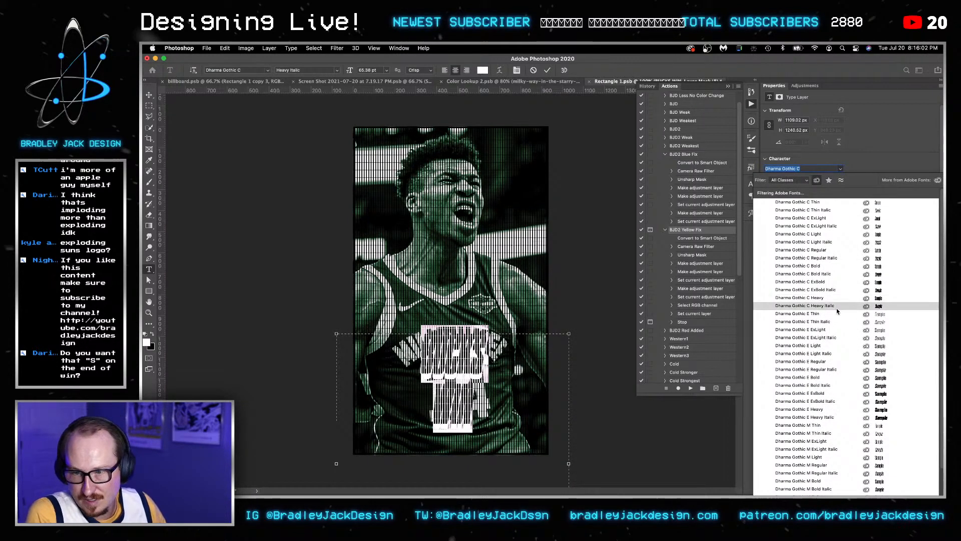
{"action": "scroll", "coordinate": [834, 360], "scroll_direction": "down", "scroll_amount": 2}
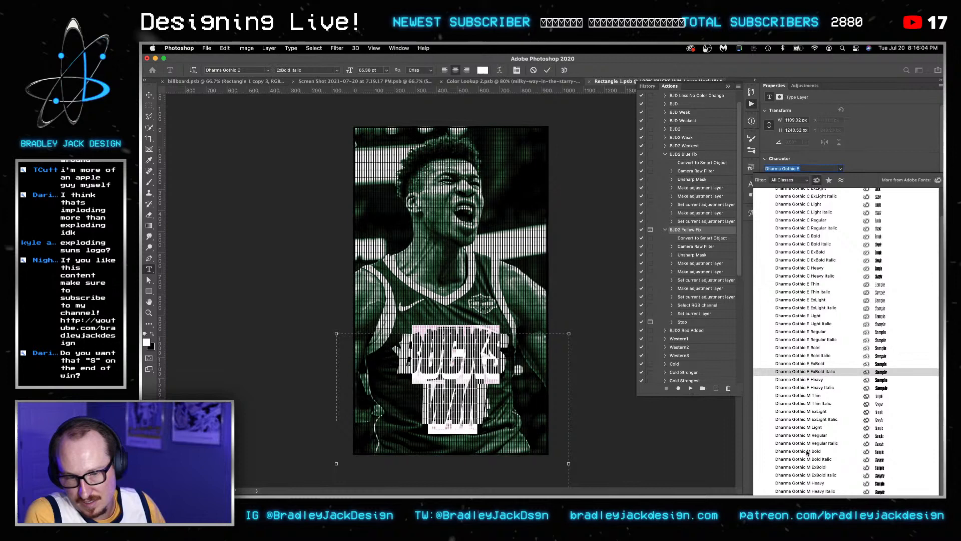
{"action": "left_click", "coordinate": [815, 484]}
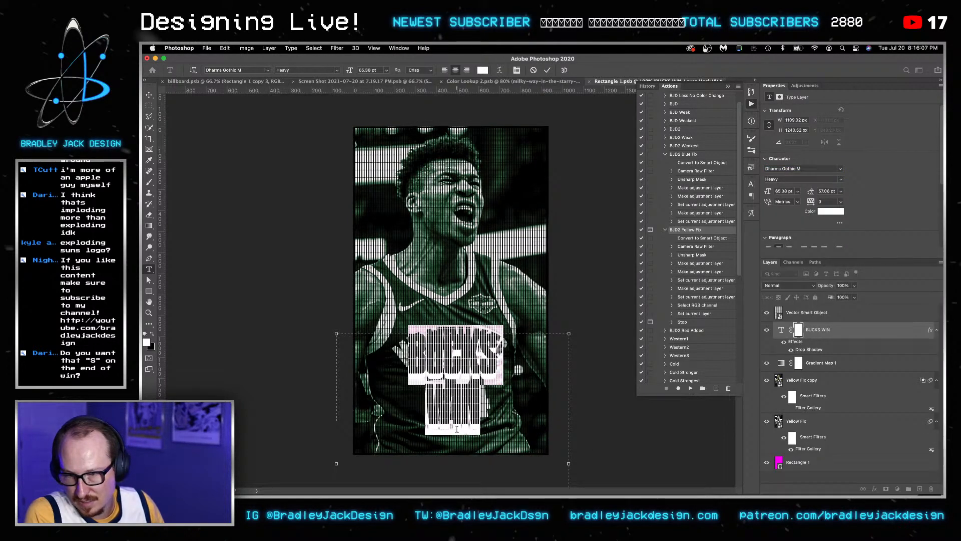
Increase the BUCKS WIN text's font size to 105 pt.
{"action": "left_click", "coordinate": [793, 191]}
{"action": "key", "text": "shift+Up"}
{"action": "key", "text": "shift+Up"}
{"action": "key", "text": "shift+Up"}
{"action": "key", "text": "shift+Up"}
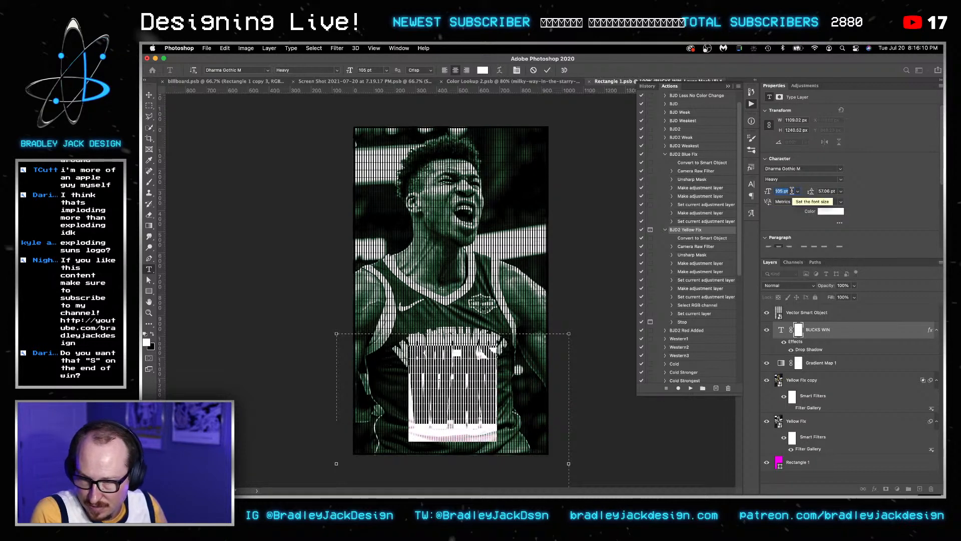
Set the BUCKS WIN text to a font size of 106 pt with 83 pt leading.
{"action": "key", "text": "Up"}
{"action": "key", "text": "Up"}
{"action": "key", "text": "Up"}
{"action": "key", "text": "Up"}
{"action": "key", "text": "Up"}
{"action": "key", "text": "Up"}
{"action": "key", "text": "Up"}
{"action": "key", "text": "Up"}
{"action": "key", "text": "Tab"}
{"action": "key", "text": "shift+Up"}
{"action": "key", "text": "shift+Up"}
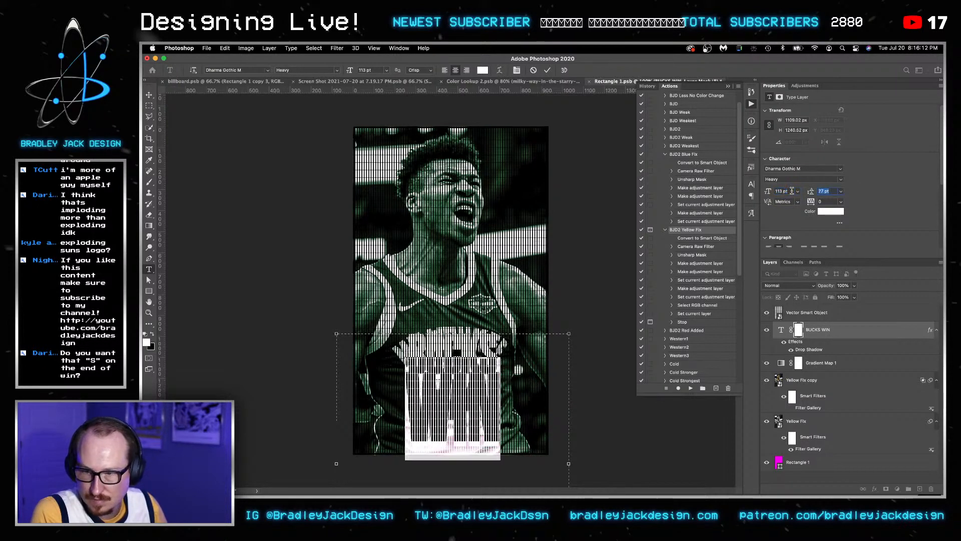
{"action": "key", "text": "Up"}
{"action": "key", "text": "Up"}
{"action": "key", "text": "Up"}
{"action": "key", "text": "Up"}
{"action": "key", "text": "Up"}
{"action": "key", "text": "Up"}
{"action": "key", "text": "Up"}
{"action": "key", "text": "Up"}
{"action": "key", "text": "Up"}
{"action": "key", "text": "shift+Tab"}
{"action": "key", "text": "Down"}
{"action": "key", "text": "Down"}
{"action": "key", "text": "Down"}
{"action": "key", "text": "Down"}
{"action": "key", "text": "Down"}
{"action": "key", "text": "Down"}
{"action": "key", "text": "Down"}
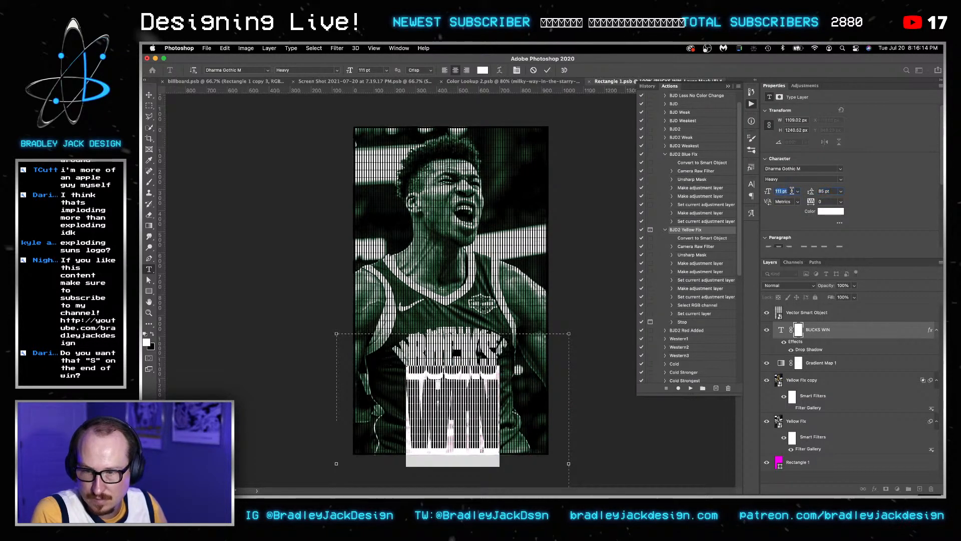
{"action": "key", "text": "Tab"}
{"action": "key", "text": "Down"}
{"action": "key", "text": "Down"}
{"action": "key", "text": "Down"}
{"action": "key", "text": "Down"}
{"action": "key", "text": "Down"}
{"action": "key", "text": "Down"}
{"action": "key", "text": "Down"}
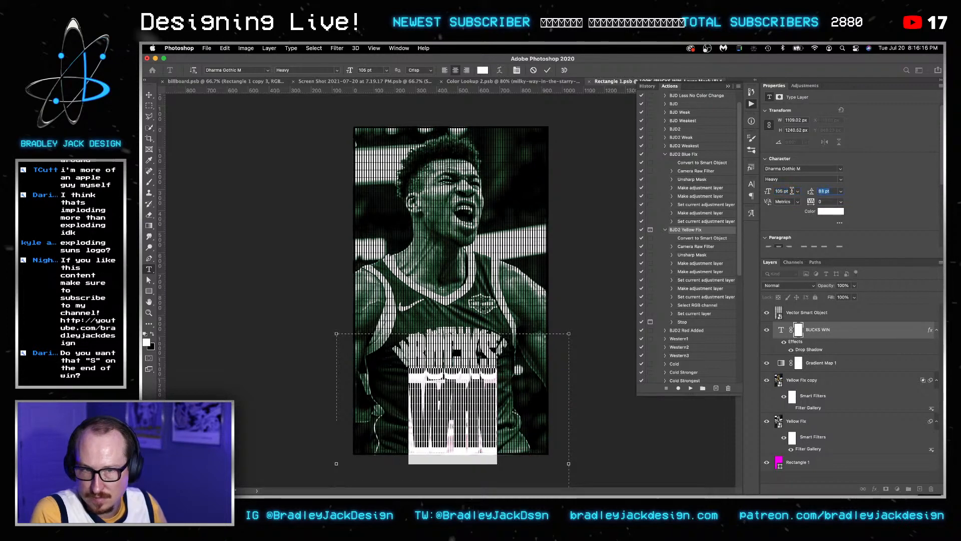
Move the BUCKS WIN text onto the jersey, scale it up to nearly fill the poster's width, and nudge it horizontally into place.
{"action": "left_click", "coordinate": [149, 94]}
{"action": "left_click_drag", "start_coordinate": [503, 370], "coordinate": [493, 349]}
{"action": "key", "text": "super+t"}
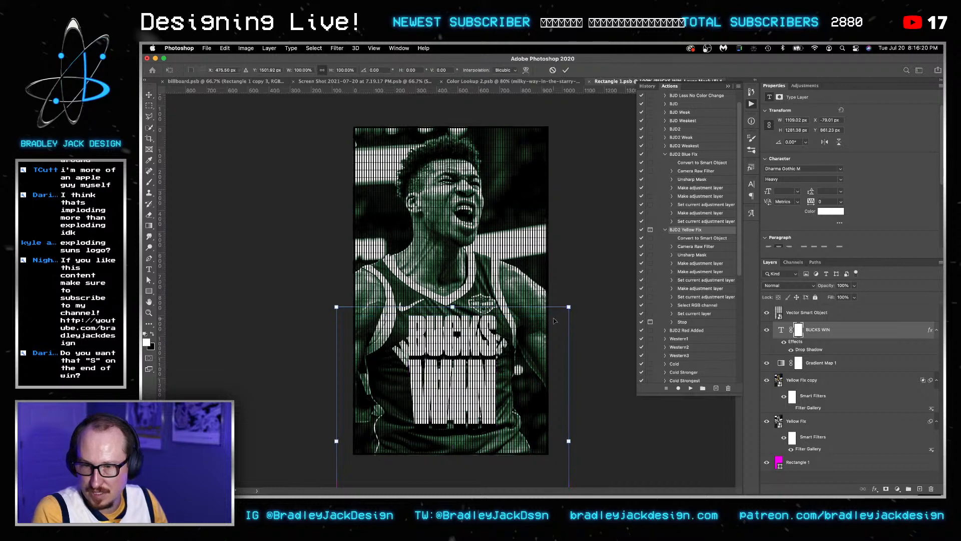
{"action": "left_click_drag", "start_coordinate": [569, 307], "coordinate": [644, 265]}
{"action": "left_click_drag", "start_coordinate": [485, 315], "coordinate": [485, 339]}
{"action": "key", "text": "Return"}
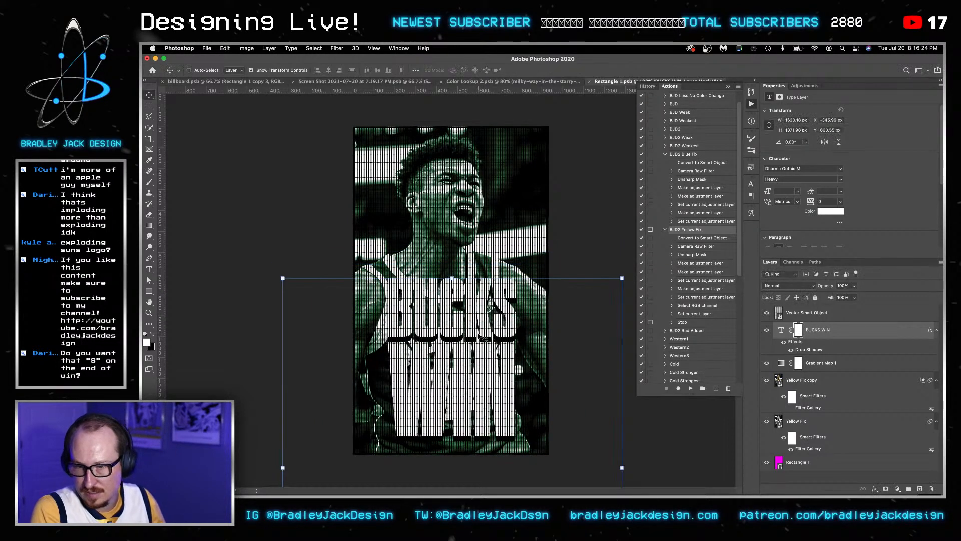
{"action": "key", "text": "shift+Right"}
{"action": "key", "text": "shift+Left"}
{"action": "key", "text": "Left"}
{"action": "key", "text": "Left"}
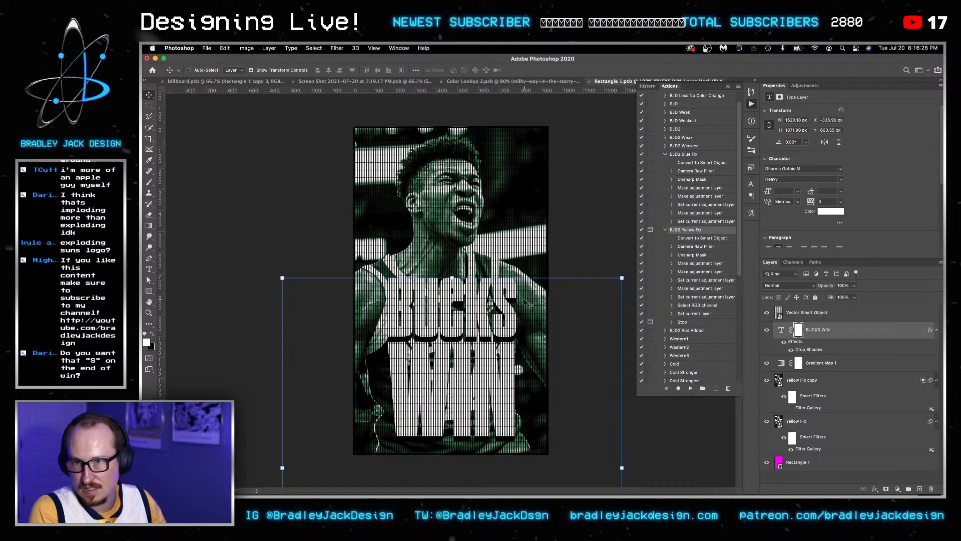
Scale the Yellow Fix and Yellow Fix copy layers together to about 115.57% and shift the player photo down and slightly right.
{"action": "left_click", "coordinate": [803, 385]}
{"action": "left_click", "coordinate": [810, 423], "text": "shift"}
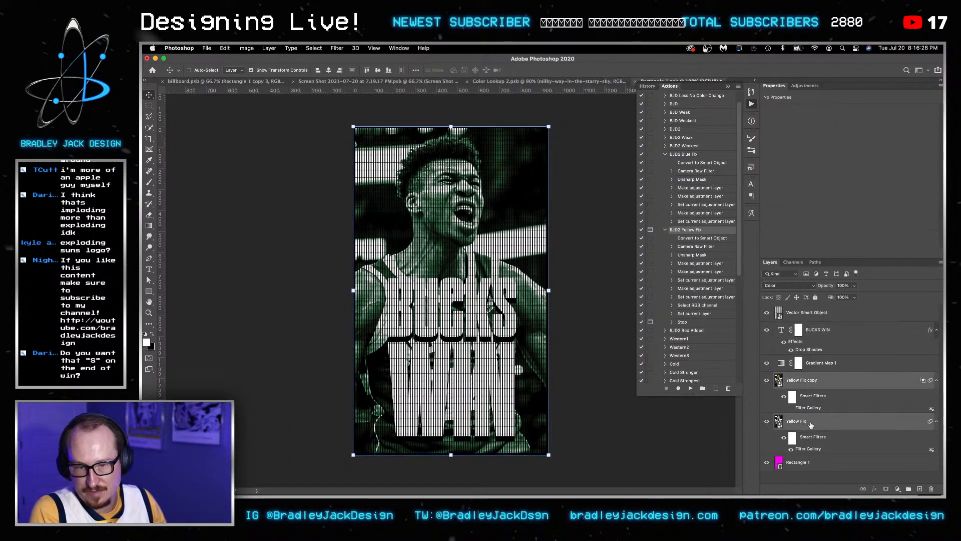
{"action": "key", "text": "super+t"}
{"action": "left_click_drag", "start_coordinate": [548, 123], "coordinate": [564, 101]}
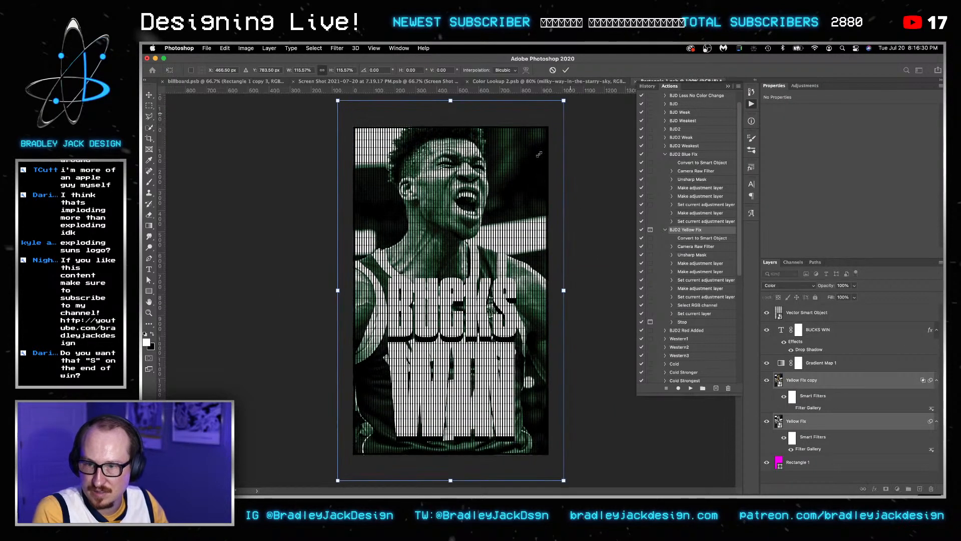
{"action": "left_click_drag", "start_coordinate": [539, 155], "coordinate": [544, 176]}
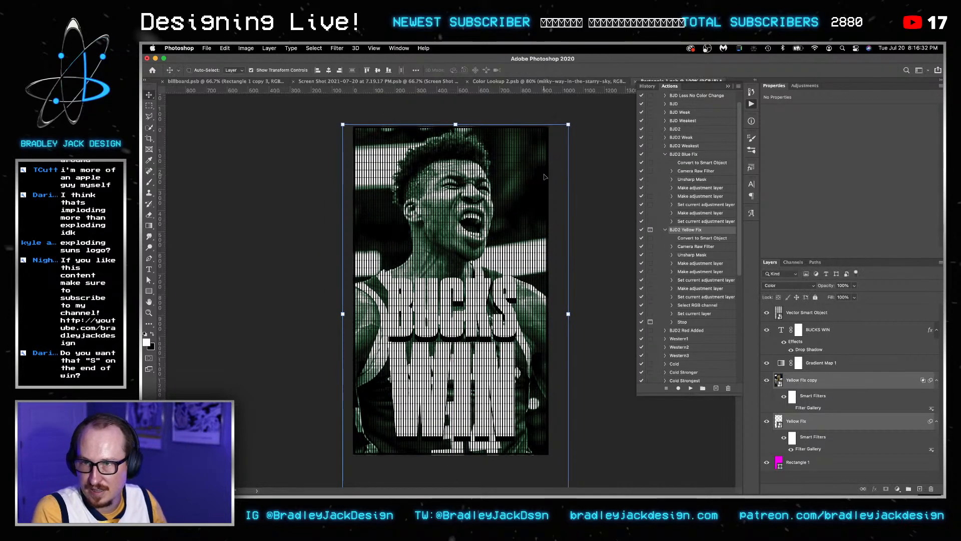
{"action": "key", "text": "Return"}
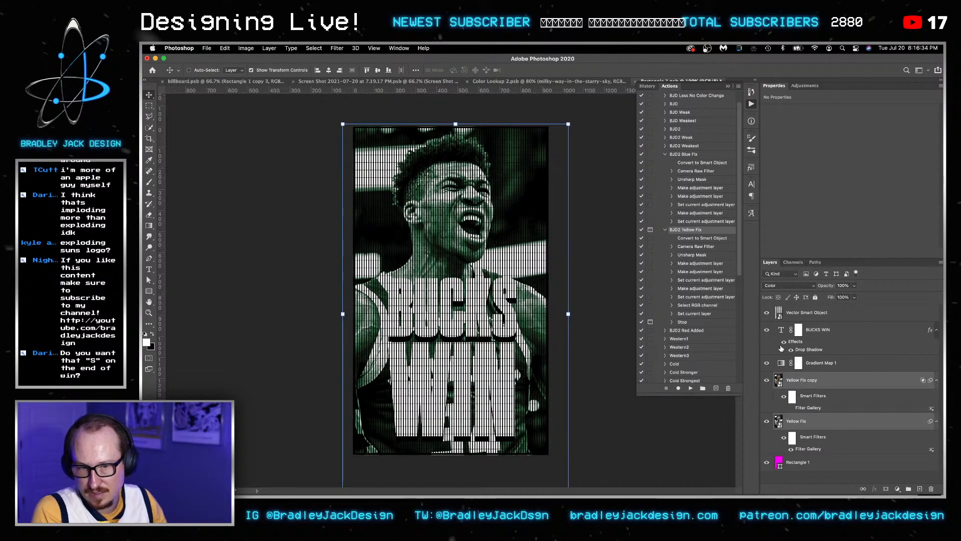
Hide the BUCKS WIN text layer and check the player image in the billboard.psb composite before returning to Rectangle 1.psb.
{"action": "left_click", "coordinate": [767, 330]}
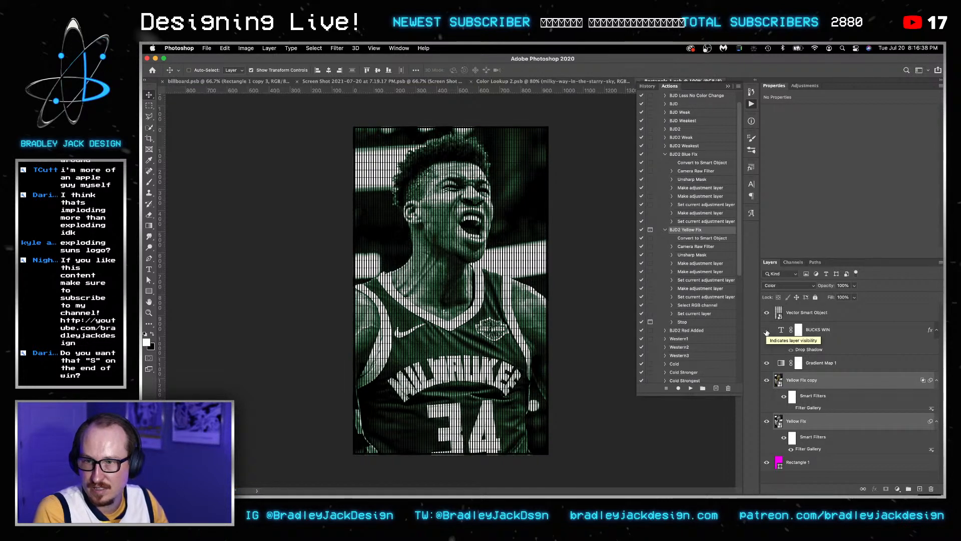
{"action": "key", "text": "ctrl+Tab"}
{"action": "key", "text": "ctrl+Tab"}
{"action": "key", "text": "ctrl+shift+Tab"}
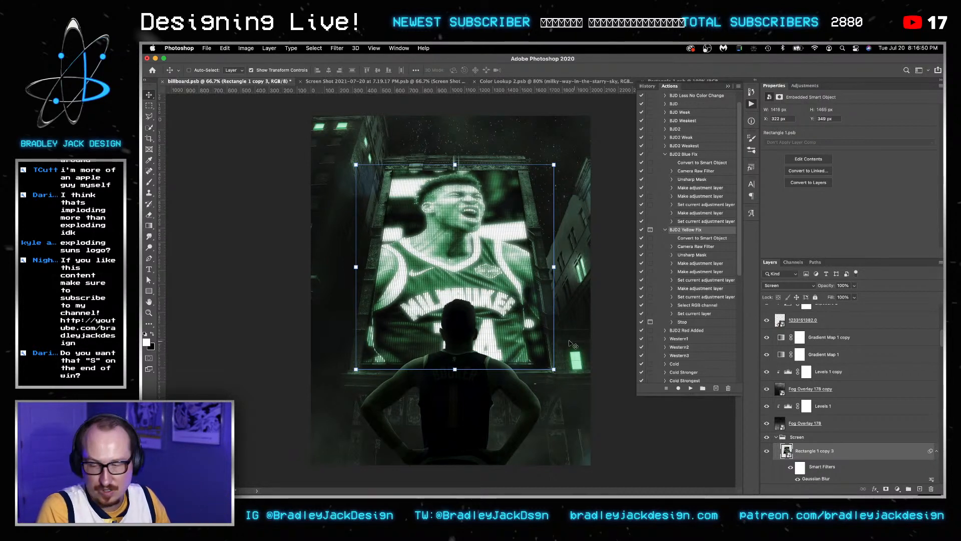
{"action": "key", "text": "ctrl+Tab"}
{"action": "key", "text": "ctrl+Tab"}
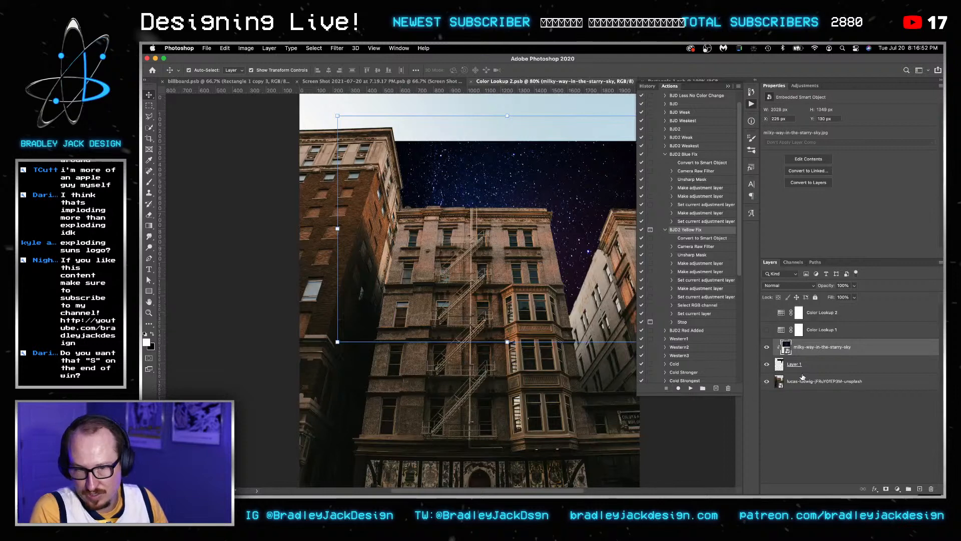
{"action": "key", "text": "ctrl+Tab"}
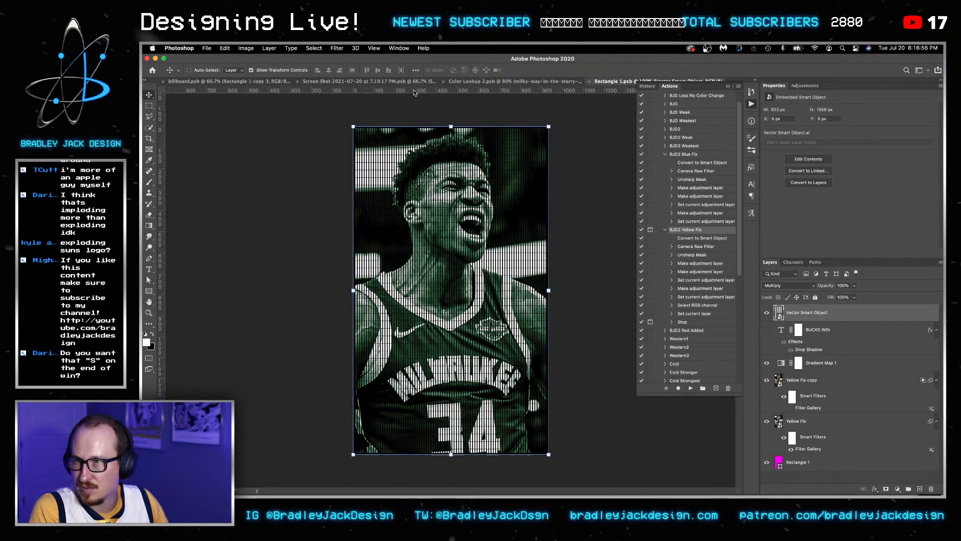
Centre the Vector Smart Object grid vertically on the canvas and nudge it down 1 px to cover the lower edge.
{"action": "left_click", "coordinate": [415, 70]}
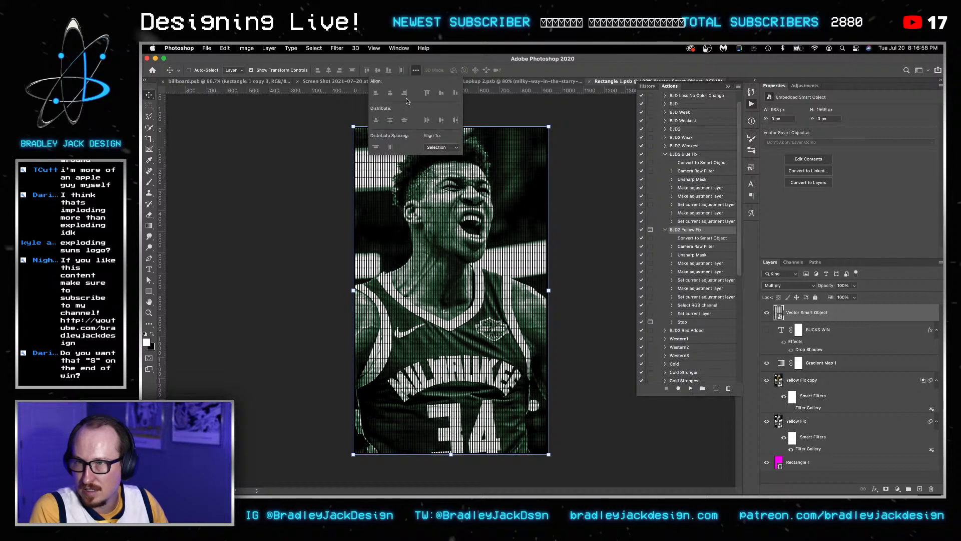
{"action": "left_click", "coordinate": [441, 147]}
{"action": "left_click", "coordinate": [435, 155]}
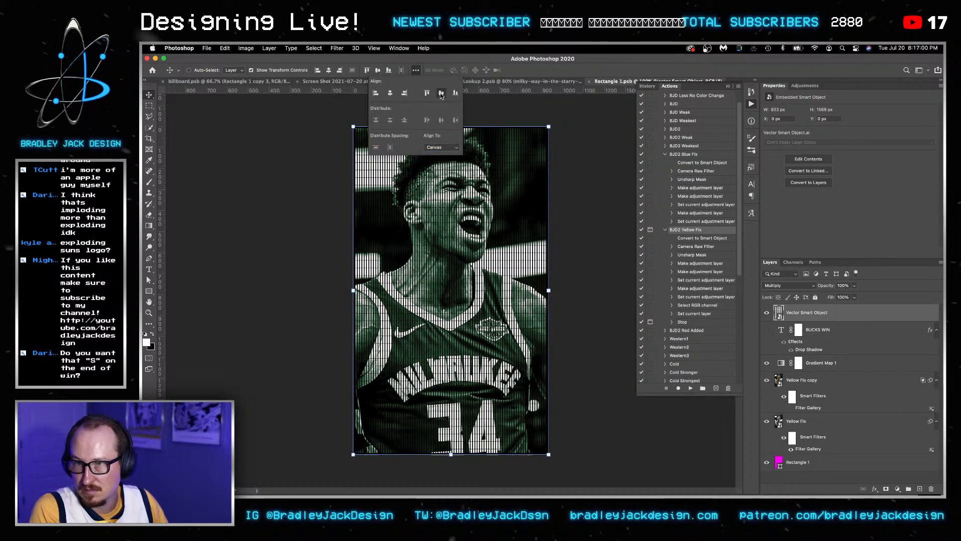
{"action": "left_click", "coordinate": [441, 94]}
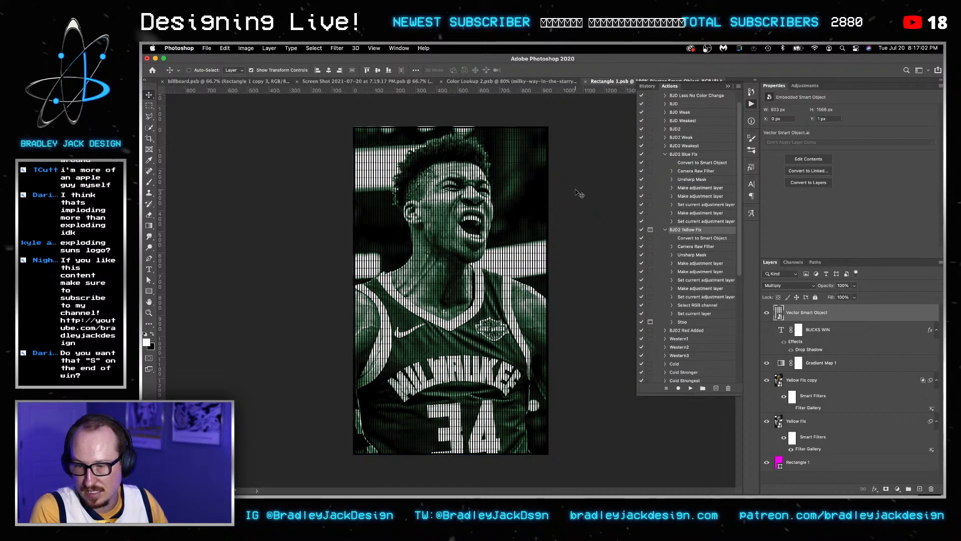
{"action": "scroll", "coordinate": [437, 429], "scroll_direction": "up", "scroll_amount": 10}
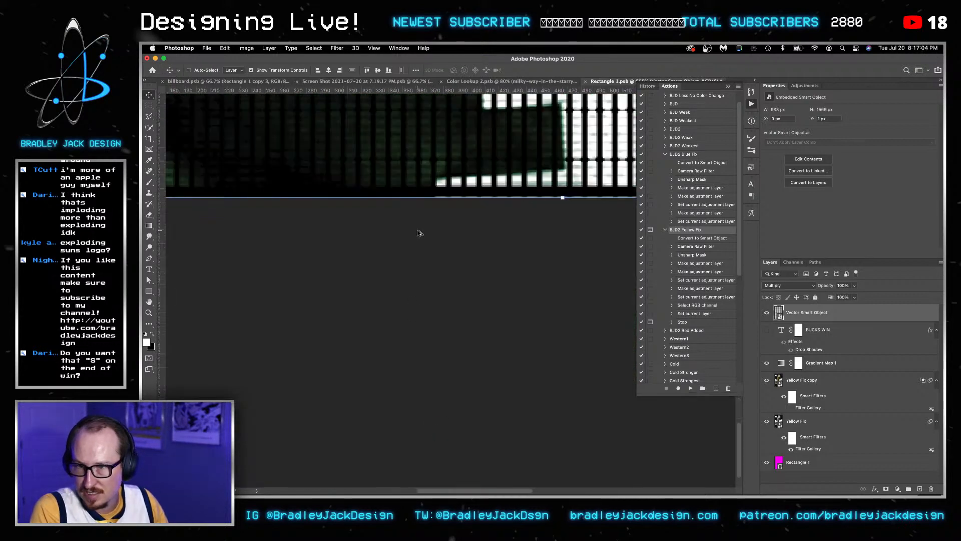
{"action": "scroll", "coordinate": [419, 233], "scroll_direction": "up", "scroll_amount": 3}
{"action": "key", "text": "Down"}
{"action": "scroll", "coordinate": [419, 233], "scroll_direction": "down", "scroll_amount": 5}
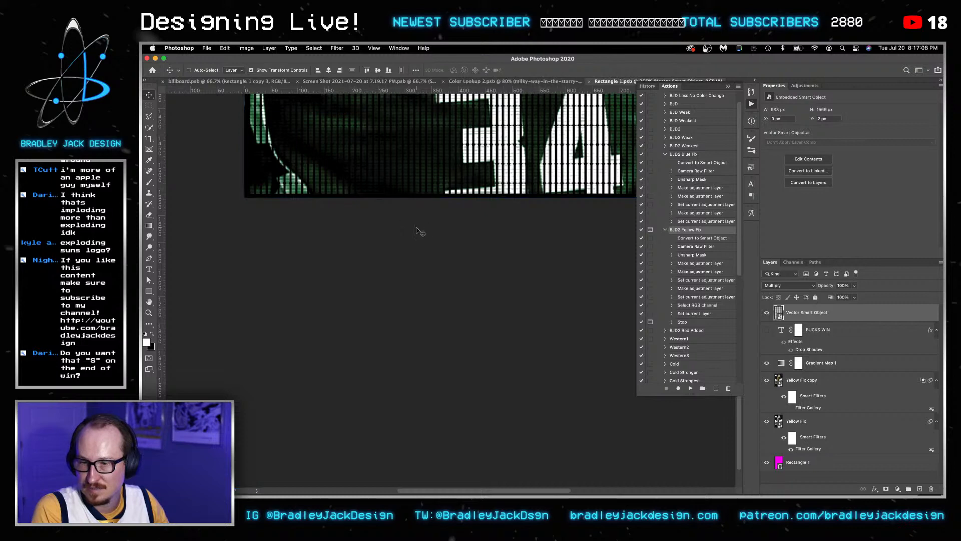
Switch to billboard.psb and save the document.
{"action": "key", "text": "ctrl+Tab"}
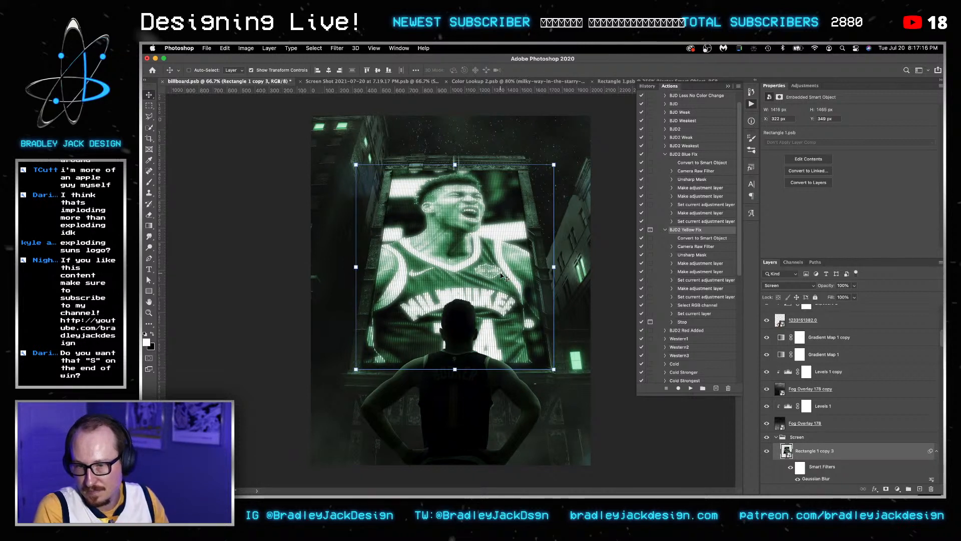
{"action": "key", "text": "ctrl+s"}
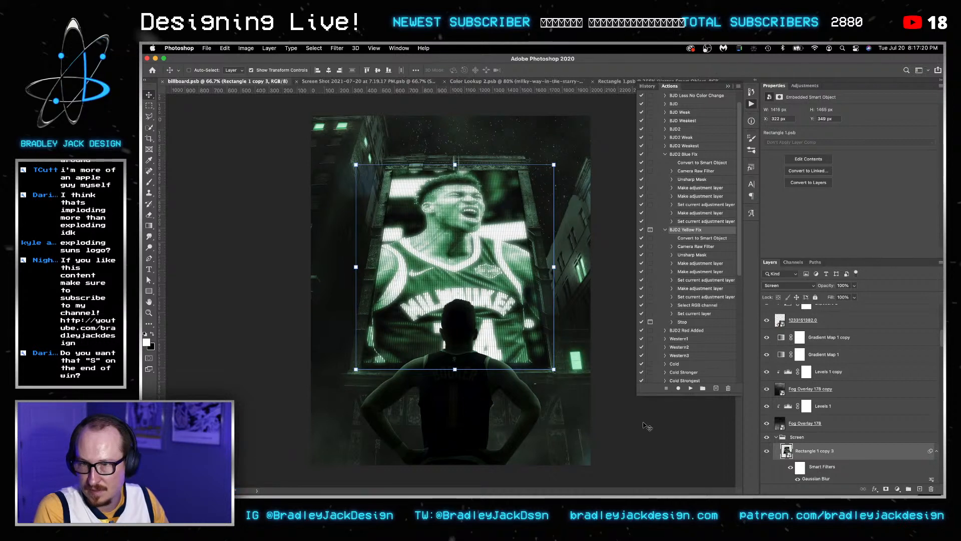
Examine the adjustment layers above Color Lookup 2 and compare the scene with Exposure 1 copy shown and hidden.
{"action": "scroll", "coordinate": [821, 401], "scroll_direction": "down", "scroll_amount": 5}
{"action": "scroll", "coordinate": [791, 445], "scroll_direction": "down", "scroll_amount": 6}
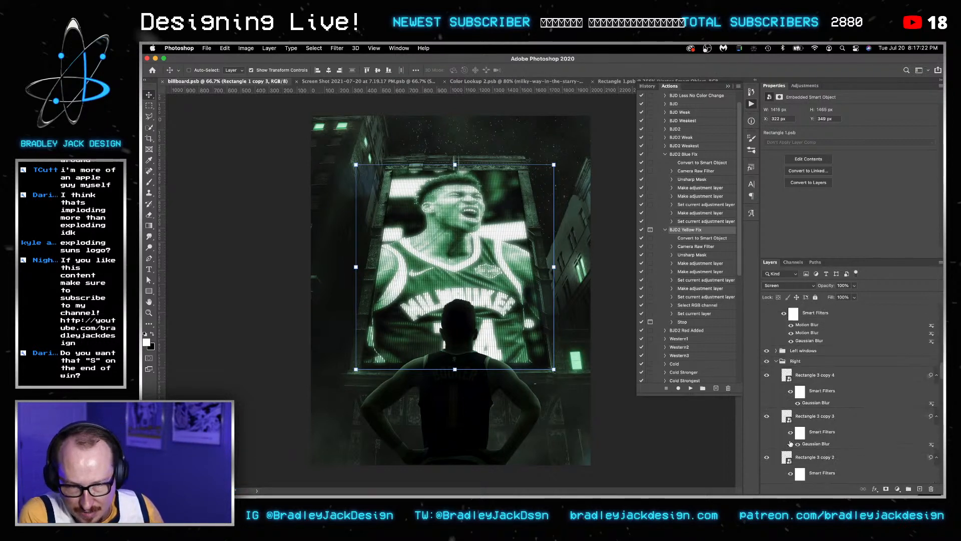
{"action": "scroll", "coordinate": [790, 444], "scroll_direction": "down", "scroll_amount": 10}
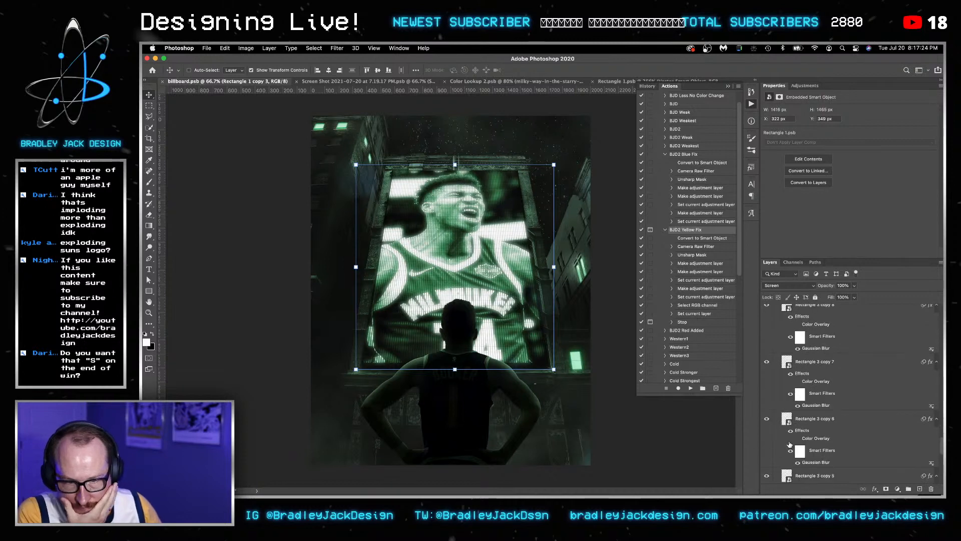
{"action": "left_click", "coordinate": [814, 401]}
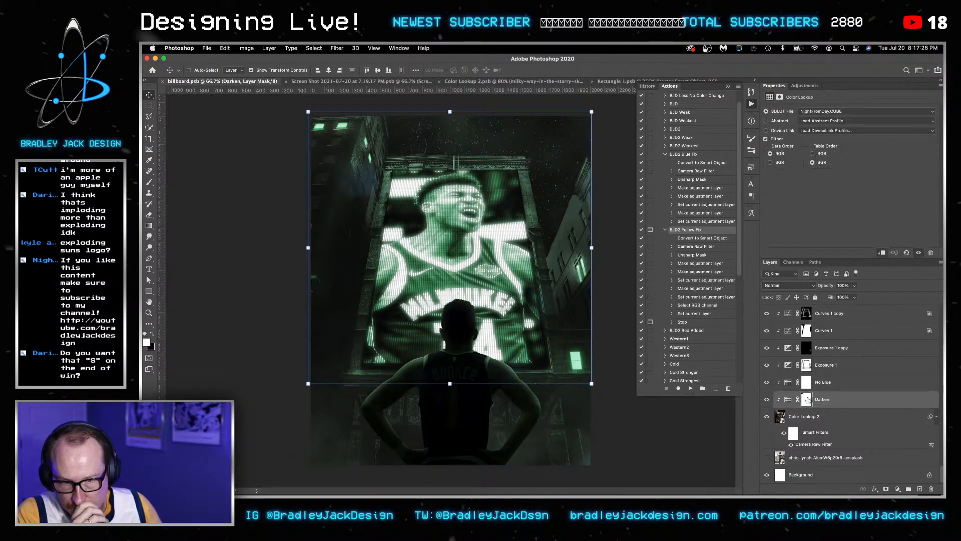
{"action": "left_click", "coordinate": [807, 382]}
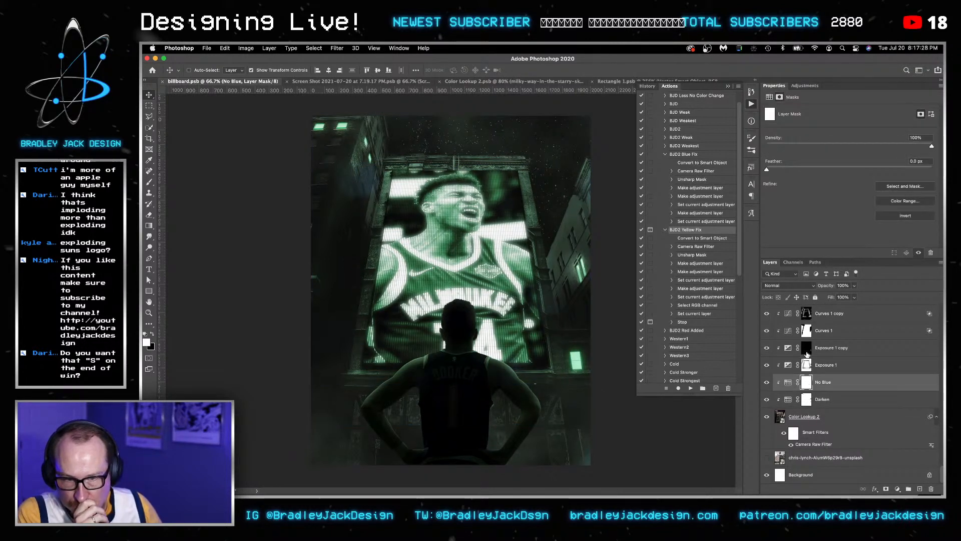
{"action": "left_click", "coordinate": [807, 350]}
{"action": "left_click", "coordinate": [789, 349]}
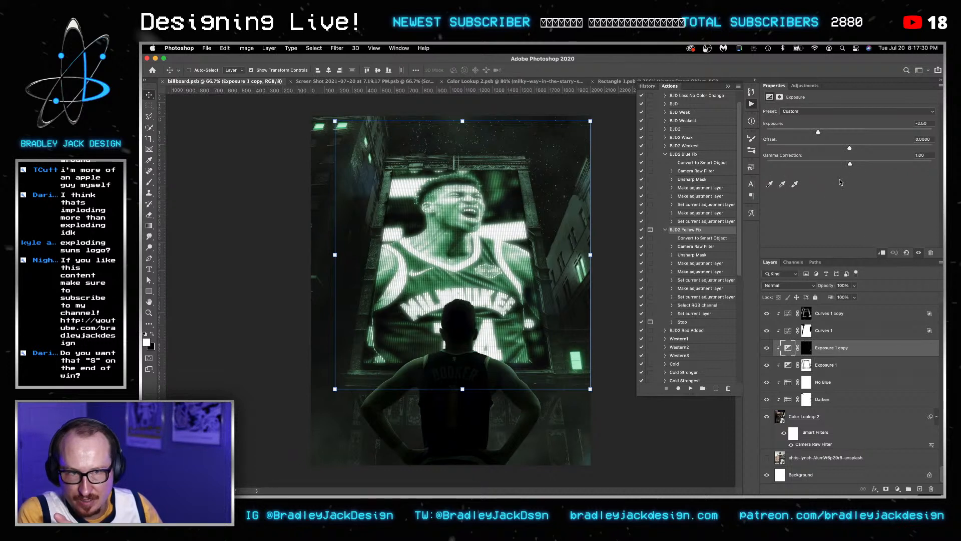
{"action": "left_click", "coordinate": [767, 349]}
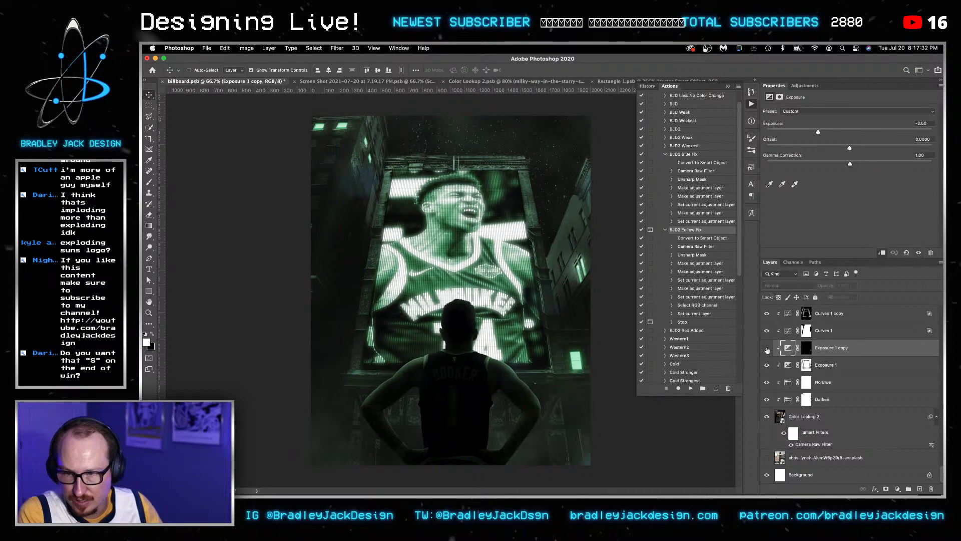
{"action": "left_click", "coordinate": [767, 351]}
{"action": "left_click", "coordinate": [767, 350]}
{"action": "left_click", "coordinate": [767, 350]}
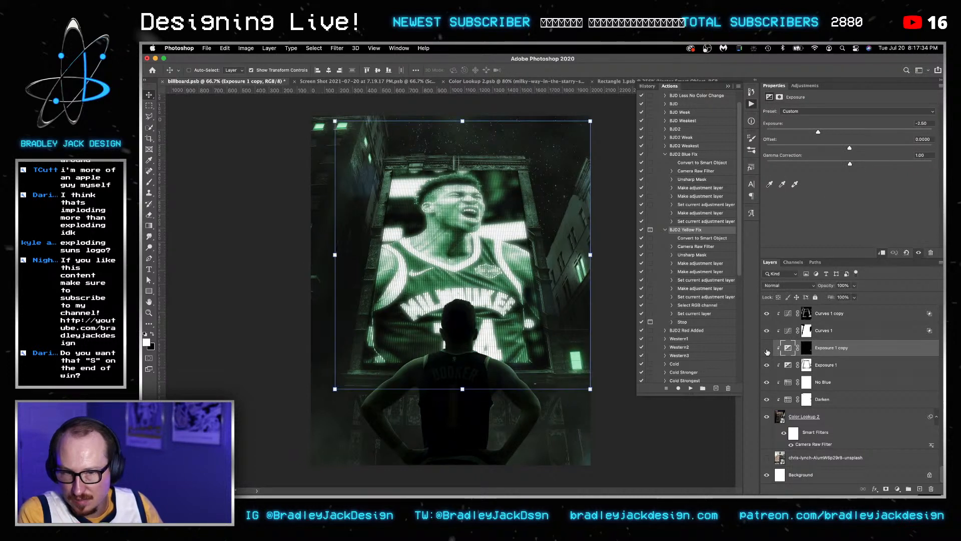
{"action": "left_click", "coordinate": [767, 351]}
{"action": "left_click", "coordinate": [767, 350]}
{"action": "left_click", "coordinate": [767, 351]}
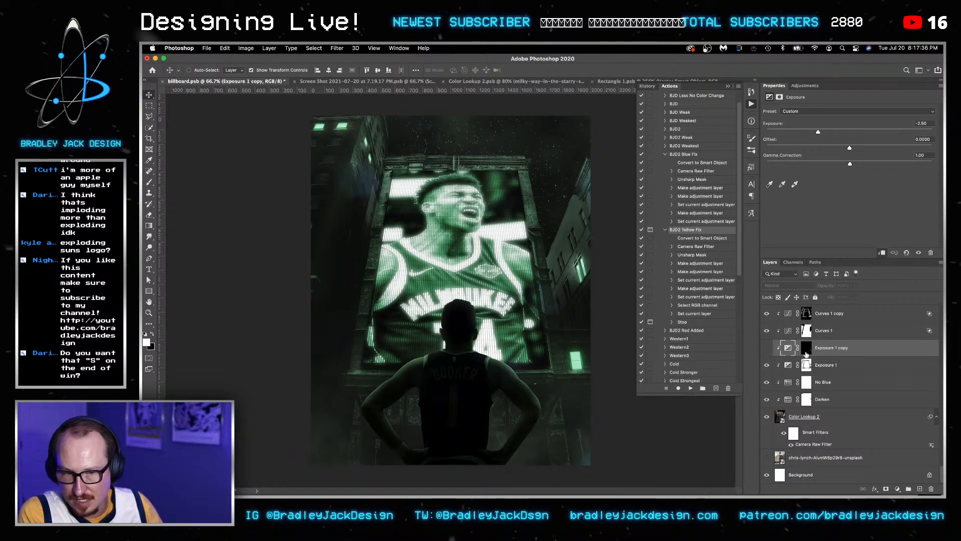
Replace the Exposure 1 copy layer's mask with a fresh all-black mask and make the layer visible.
{"action": "right_click", "coordinate": [806, 354]}
{"action": "left_click", "coordinate": [829, 366]}
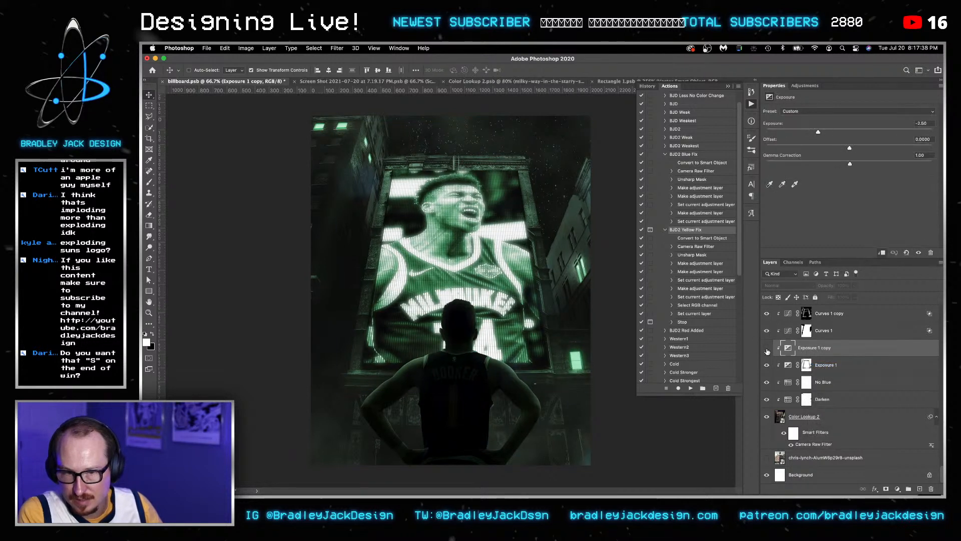
{"action": "left_click", "coordinate": [767, 350]}
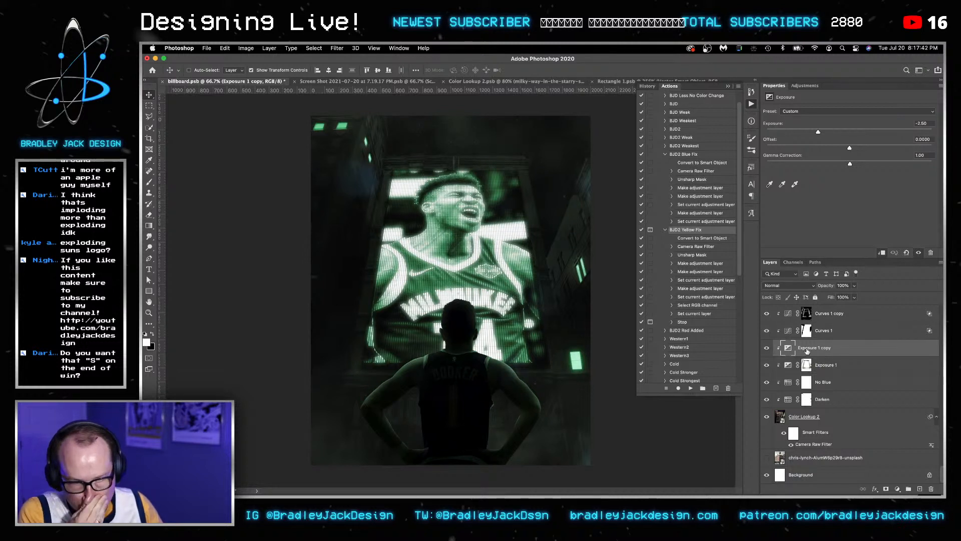
{"action": "left_click", "coordinate": [886, 489]}
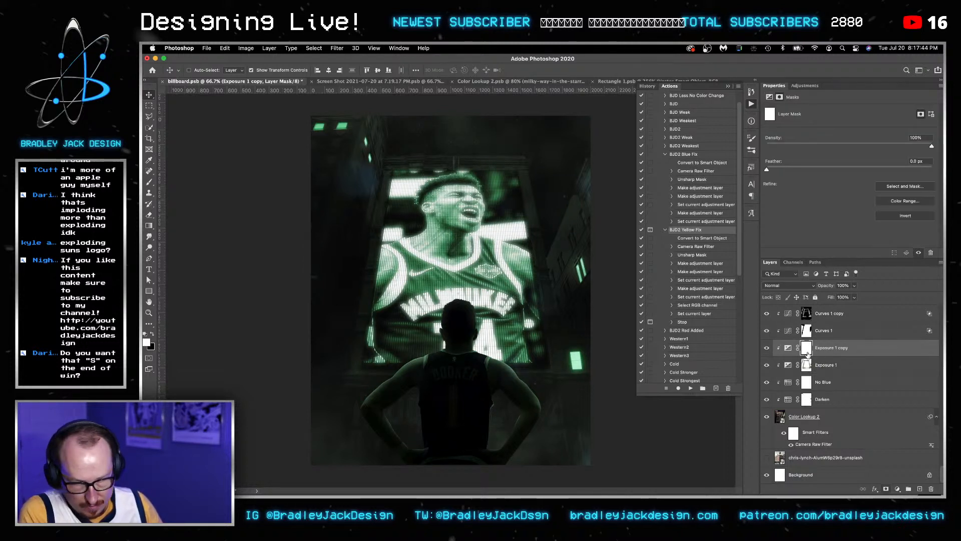
{"action": "key", "text": "ctrl+i"}
Paint white on the Exposure 1 copy mask across the lower part of the scene with a 1000 px brush at 100% opacity, and save billboard.psb.
{"action": "key", "text": "b"}
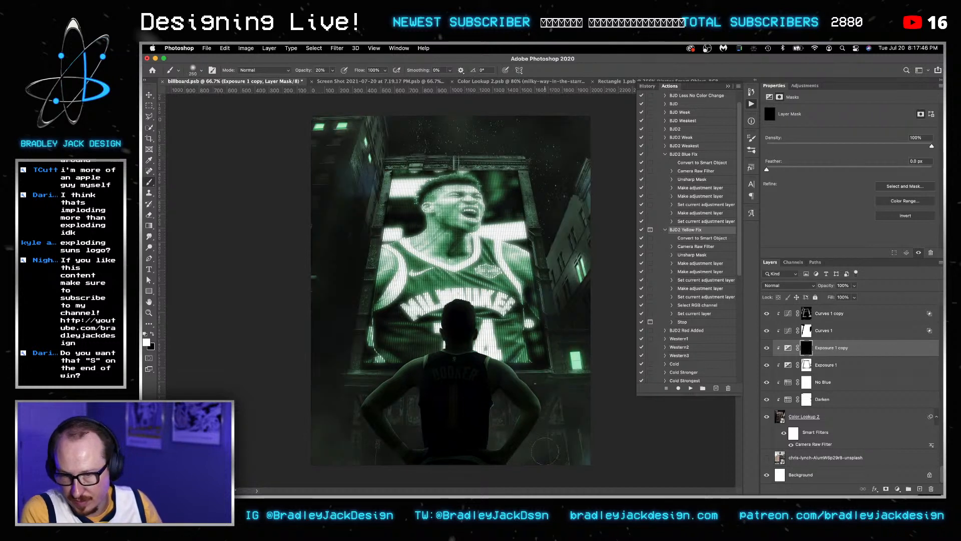
{"action": "key", "text": "bracketright"}
{"action": "key", "text": "bracketright"}
{"action": "key", "text": "bracketright"}
{"action": "key", "text": "bracketright"}
{"action": "key", "text": "bracketright"}
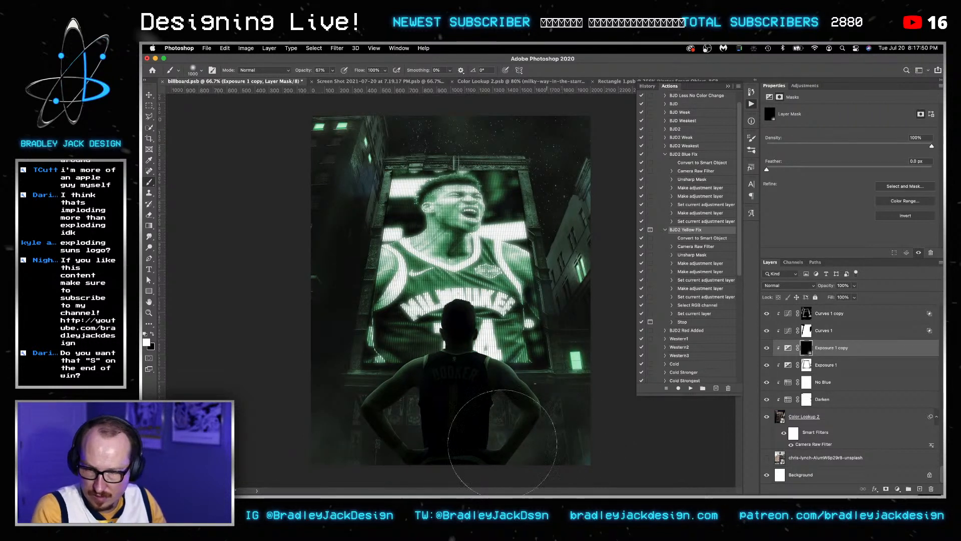
{"action": "key", "text": "0"}
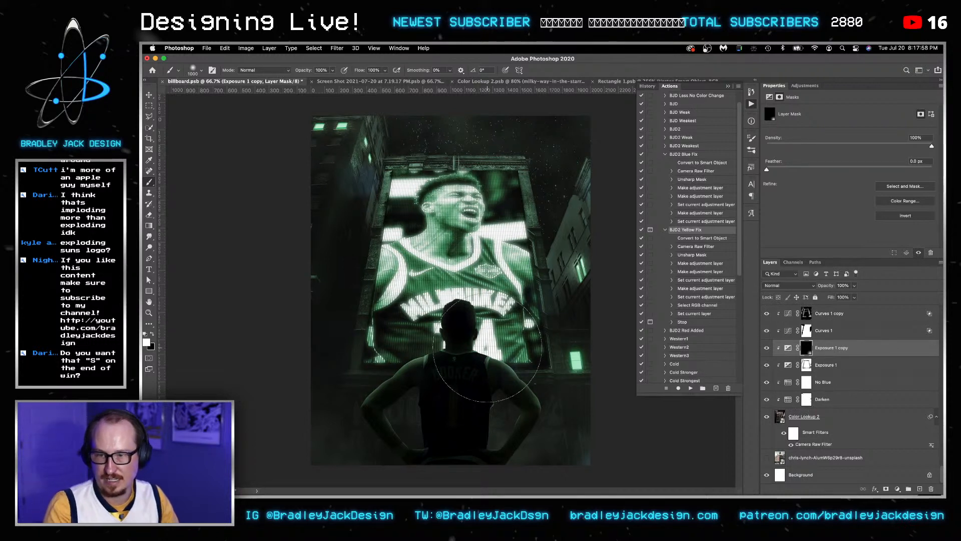
{"action": "key", "text": "ctrl+s"}
{"action": "key", "text": "v"}
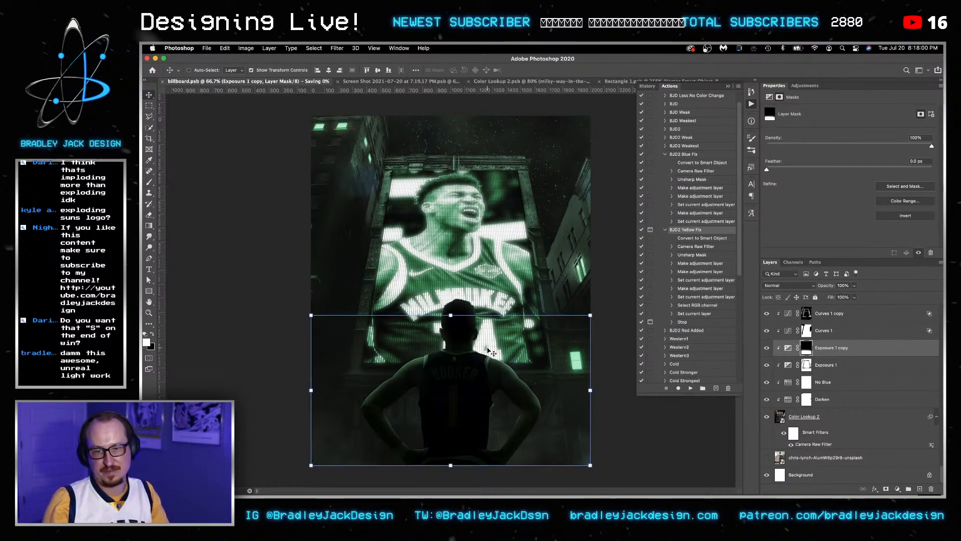
Try an exposure of -4 on Exposure 1 copy with a brush dab on its mask over the right-hand building, and undo the dab.
{"action": "left_click", "coordinate": [789, 347]}
{"action": "type", "text": "-4"}
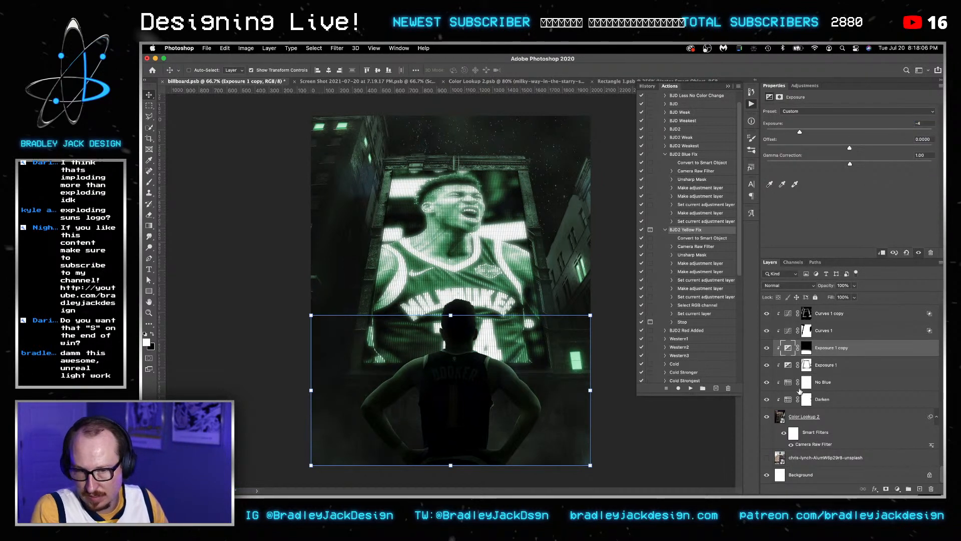
{"action": "left_click", "coordinate": [807, 347]}
{"action": "key", "text": "b"}
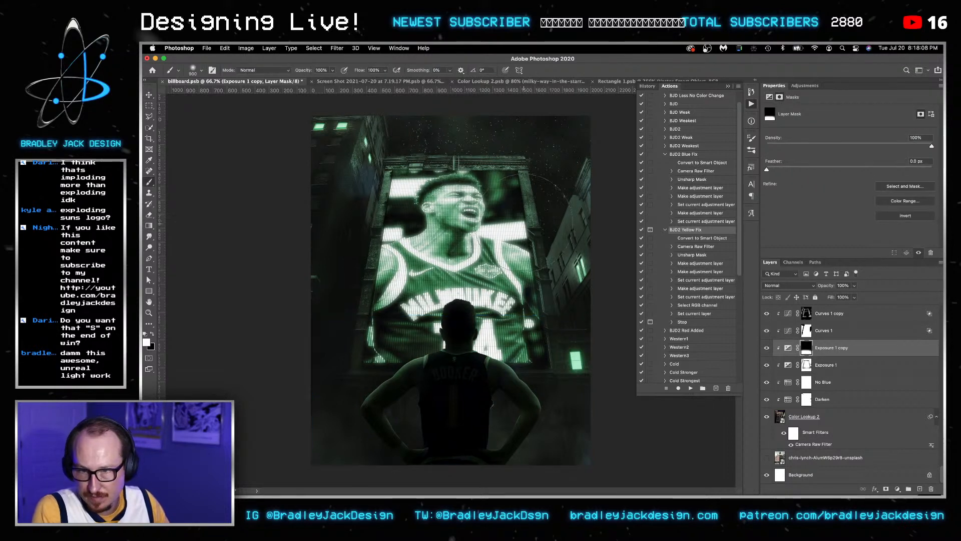
{"action": "key", "text": "bracketleft"}
{"action": "key", "text": "bracketleft"}
{"action": "key", "text": "bracketleft"}
{"action": "key", "text": "bracketleft"}
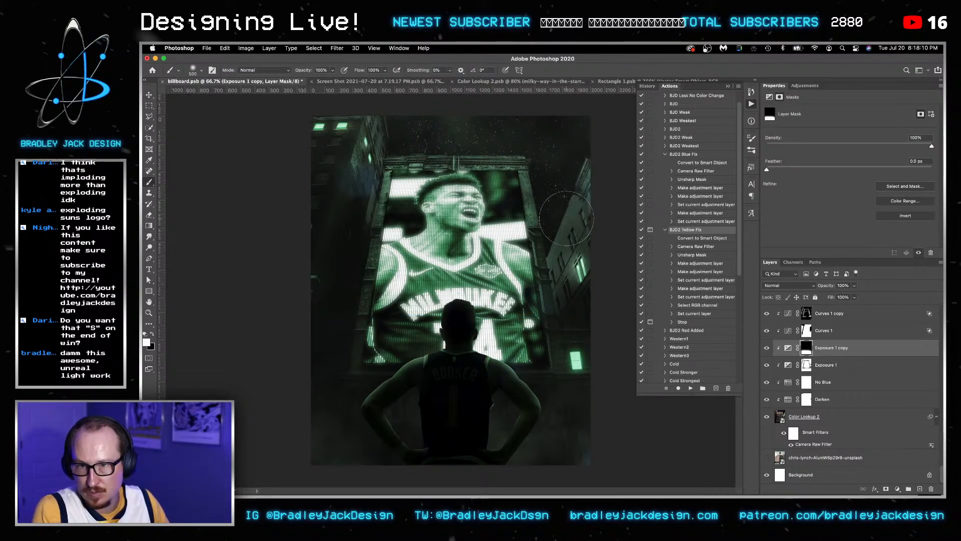
{"action": "left_click", "coordinate": [566, 218]}
{"action": "key", "text": "super+z"}
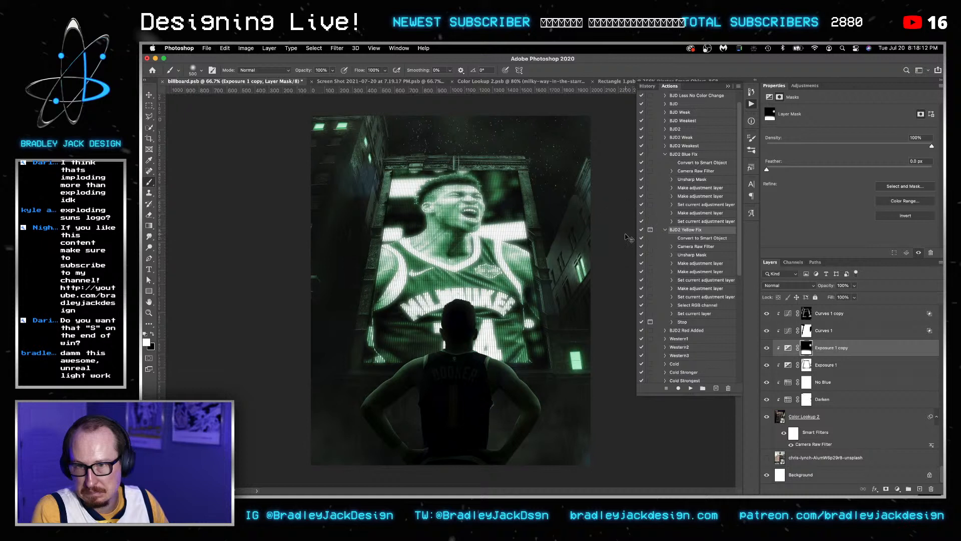
{"action": "key", "text": "super+z"}
{"action": "key", "text": "super+z"}
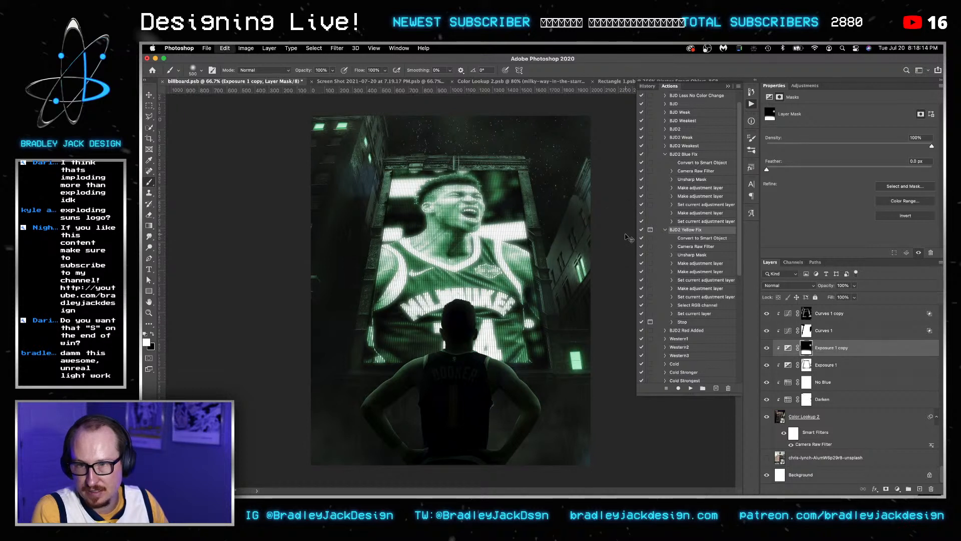
Set Exposure 1 copy to -3 and softly paint its mask over the side buildings with a 150 px brush at 10% opacity.
{"action": "key", "text": "bracketleft"}
{"action": "key", "text": "bracketleft"}
{"action": "key", "text": "bracketleft"}
{"action": "key", "text": "bracketleft"}
{"action": "key", "text": "bracketleft"}
{"action": "key", "text": "bracketleft"}
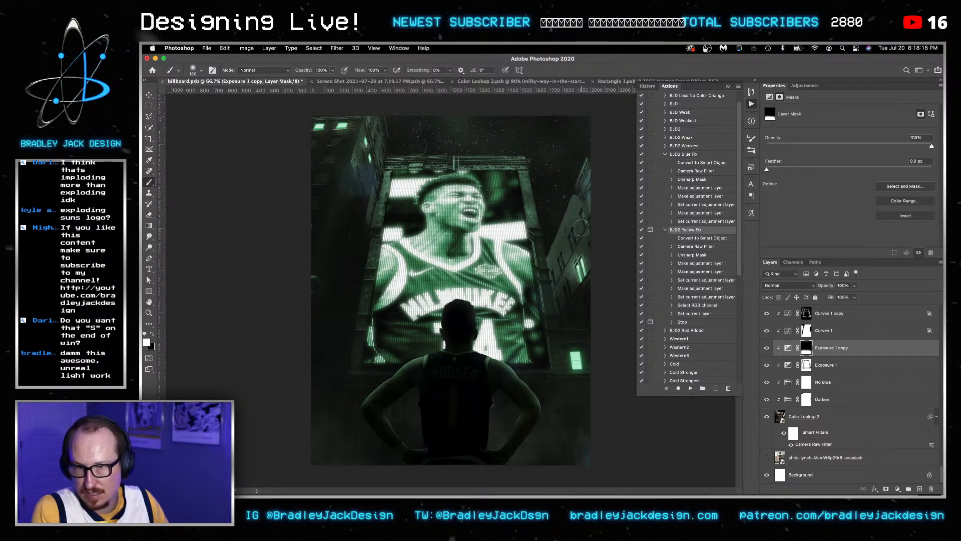
{"action": "left_click", "coordinate": [787, 348]}
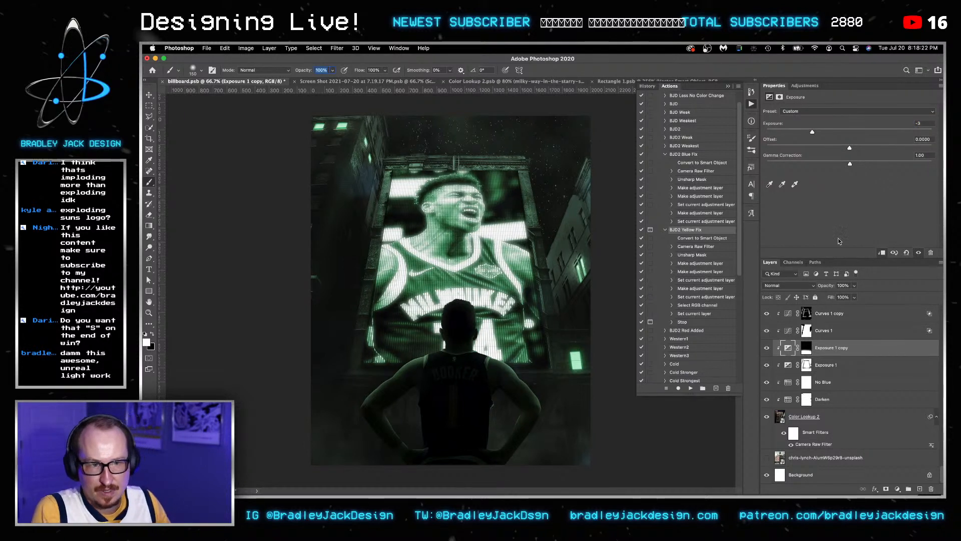
{"action": "left_click", "coordinate": [807, 348]}
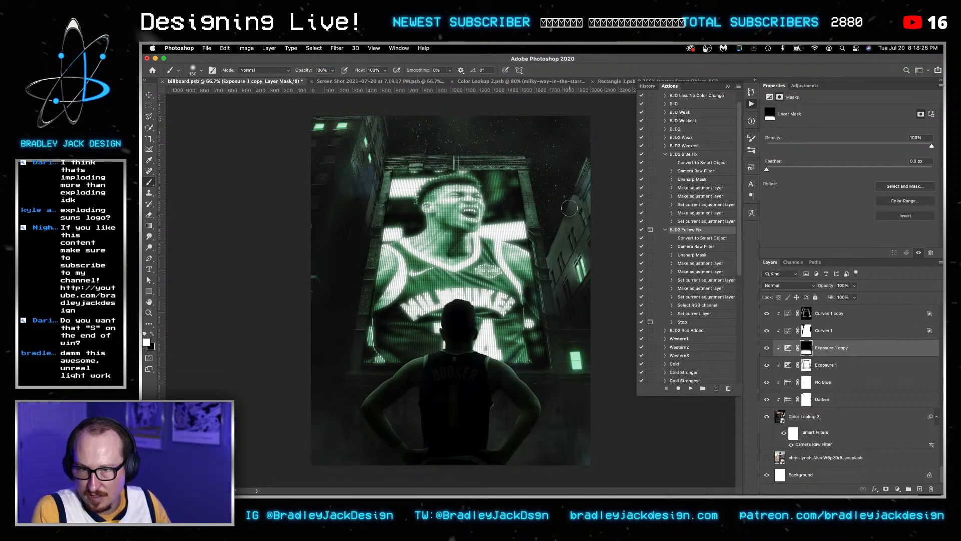
{"action": "key", "text": "1"}
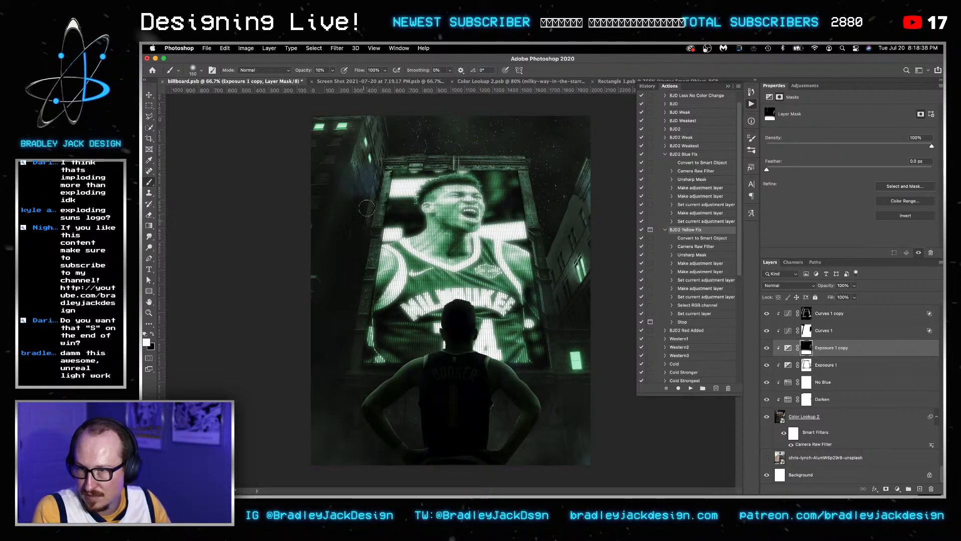
{"action": "key", "text": "v"}
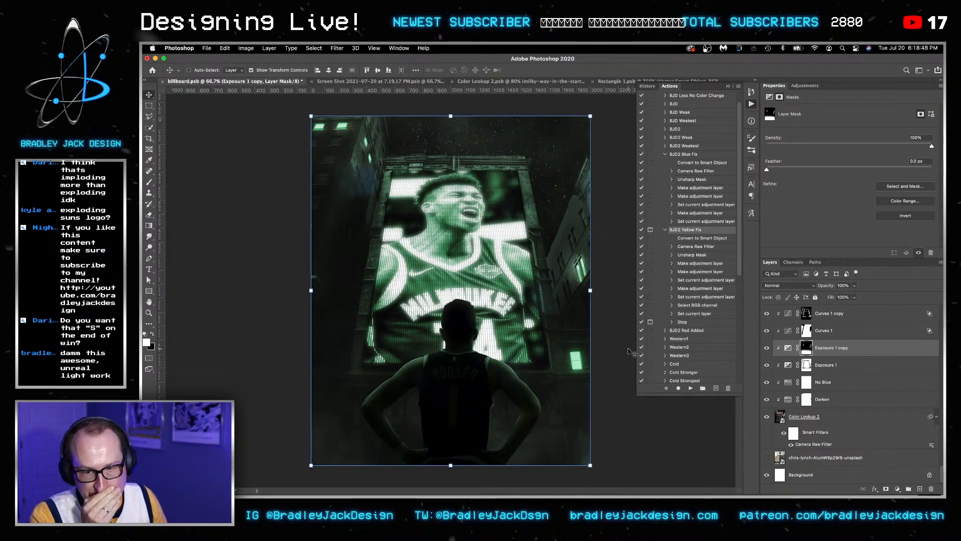
Make the BUCKS WIN text layer visible in Rectangle 1.psb and check the billboard.psb composite.
{"action": "scroll", "coordinate": [819, 392], "scroll_direction": "up", "scroll_amount": 10}
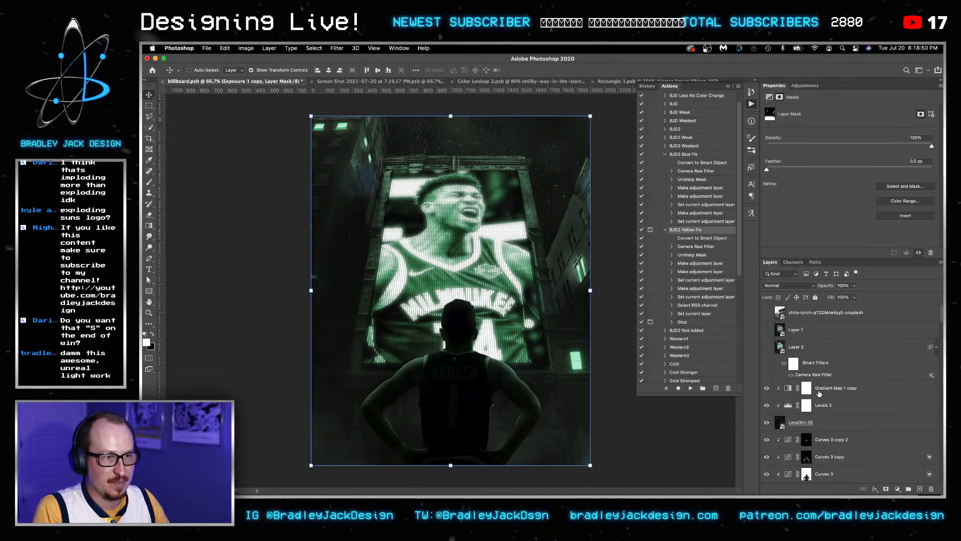
{"action": "left_click", "coordinate": [822, 312]}
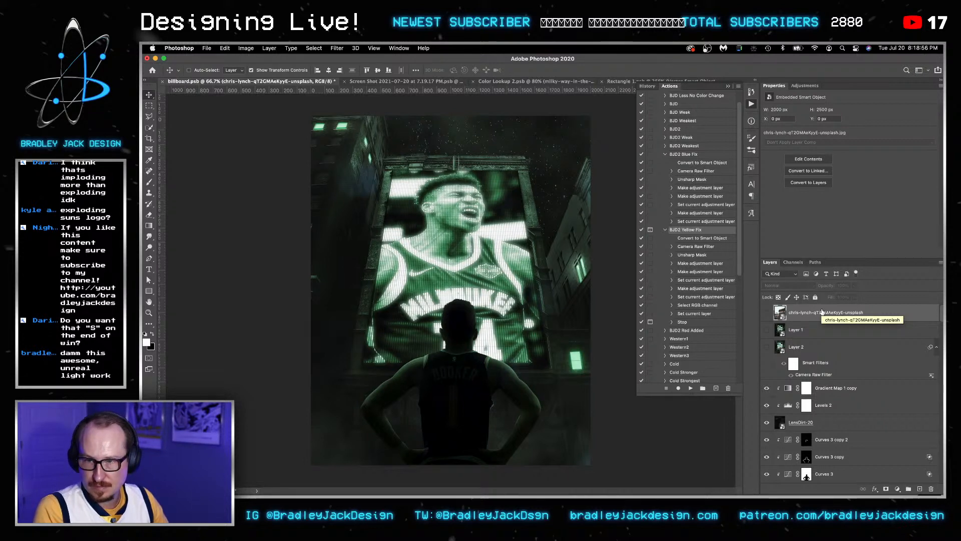
{"action": "key", "text": "ctrl+Tab"}
{"action": "key", "text": "ctrl+Tab"}
{"action": "key", "text": "ctrl+Tab"}
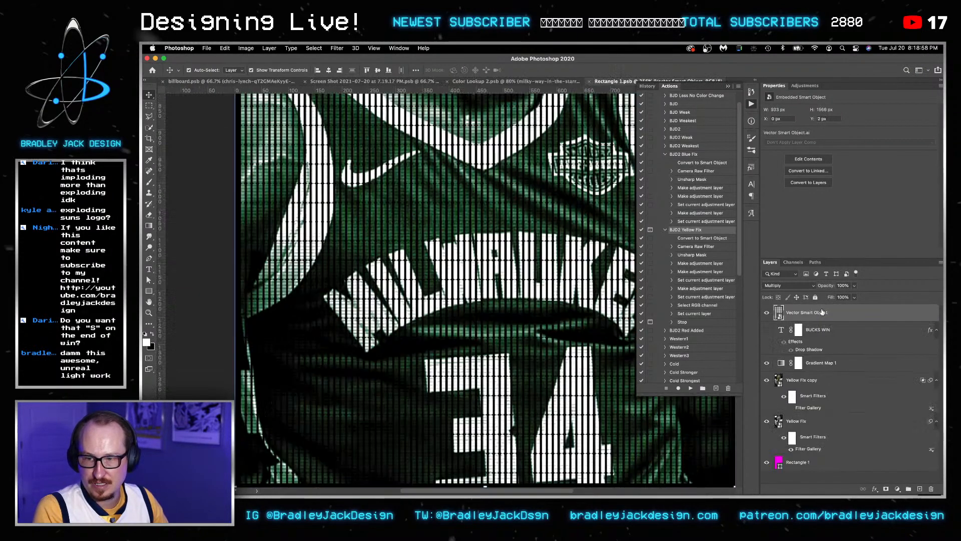
{"action": "left_click", "coordinate": [767, 329]}
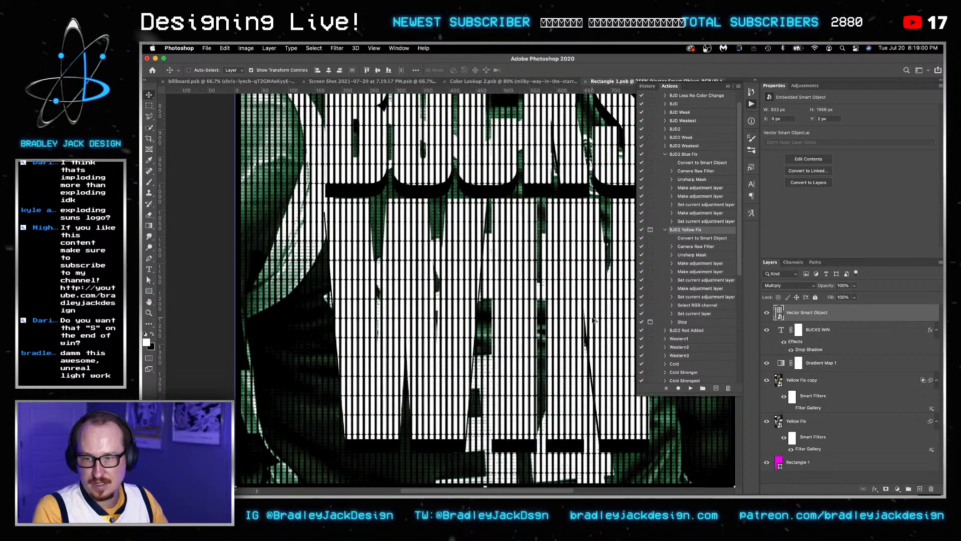
{"action": "scroll", "coordinate": [596, 320], "scroll_direction": "down", "scroll_amount": 4}
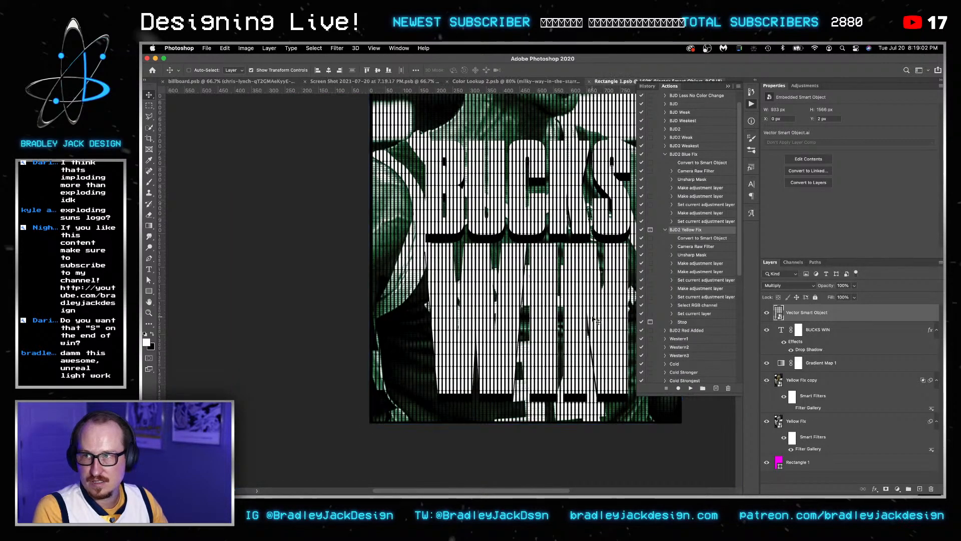
{"action": "key", "text": "ctrl+Tab"}
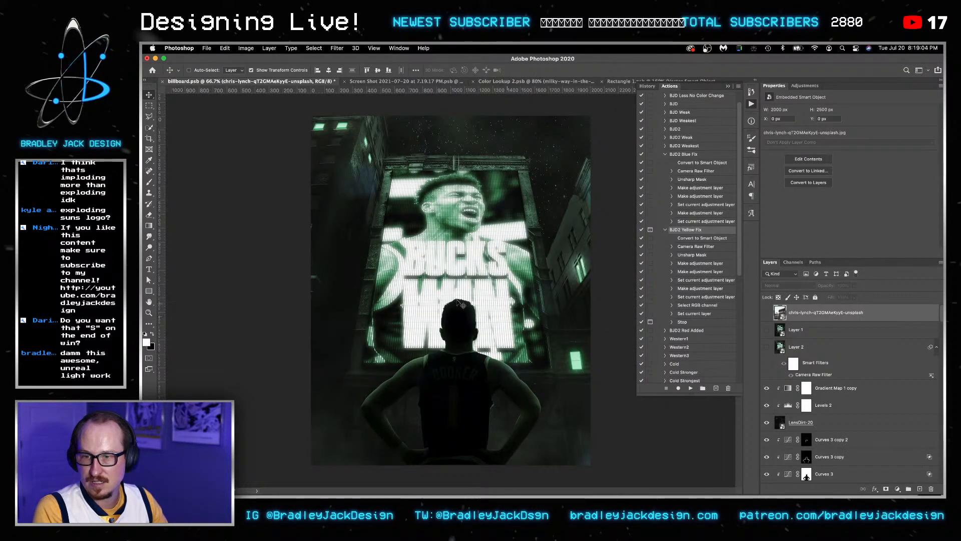
Change the text in Rectangle 1.psb to BUCKS WINS on a single line, deleting the large second-line WIN.
{"action": "key", "text": "ctrl+shift+Tab"}
{"action": "key", "text": "t"}
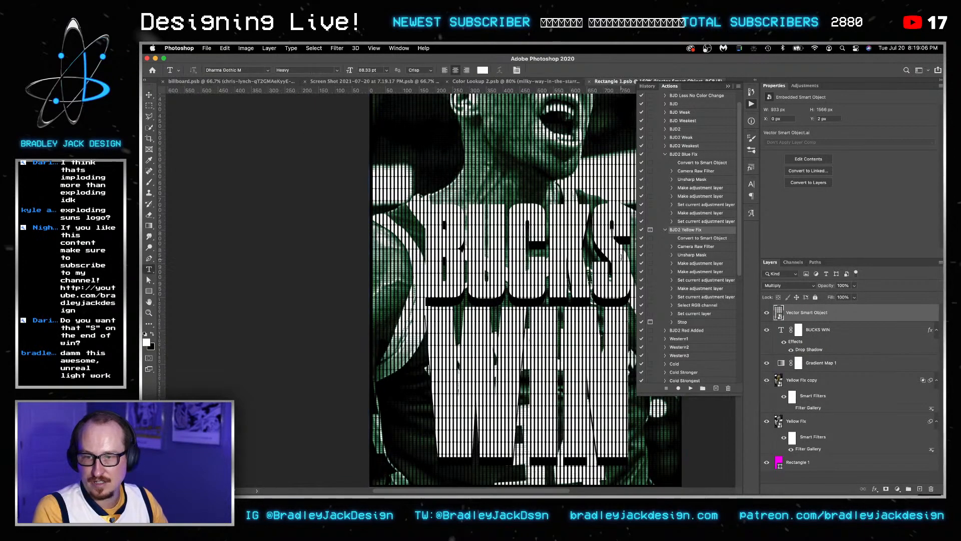
{"action": "left_click", "coordinate": [622, 257]}
{"action": "type", "text": "WINS"}
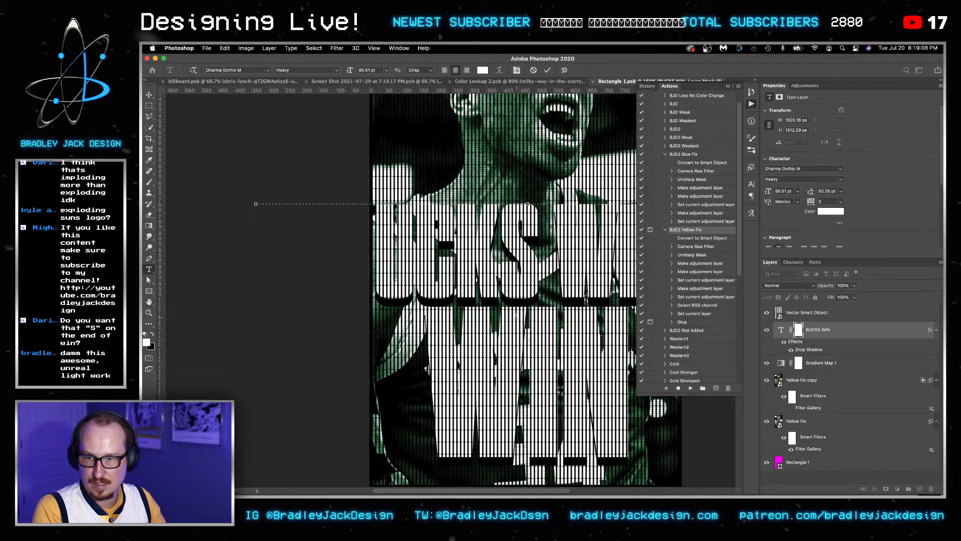
{"action": "left_click", "coordinate": [438, 353]}
{"action": "double_click", "coordinate": [437, 353]}
{"action": "key", "text": "BackSpace"}
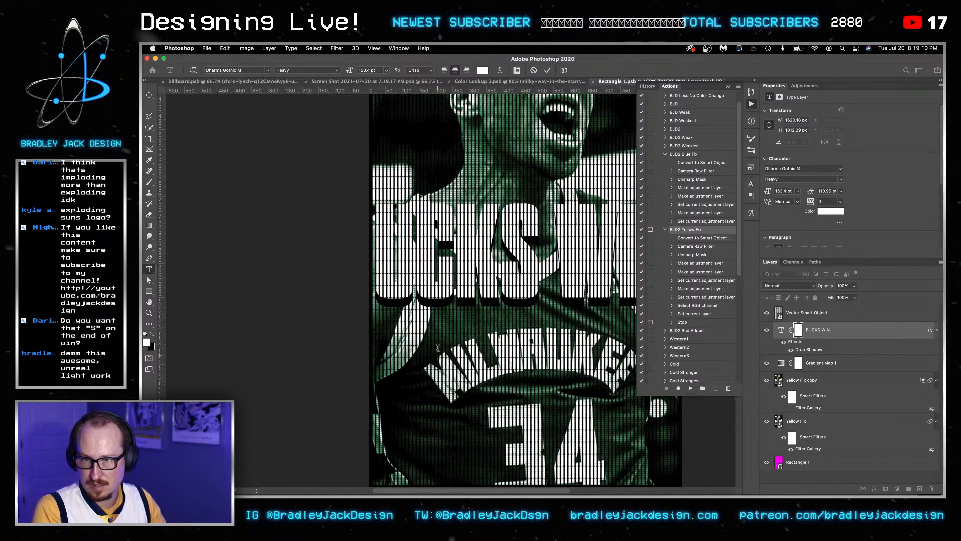
Scale the BUCKS WINS text down to fit the canvas width across the player's chest, save Rectangle 1.psb, and check billboard.psb.
{"action": "key", "text": "super+Return"}
{"action": "key", "text": "super+minus"}
{"action": "key", "text": "super+t"}
{"action": "left_click_drag", "start_coordinate": [622, 277], "coordinate": [547, 298]}
{"action": "key", "text": "Return"}
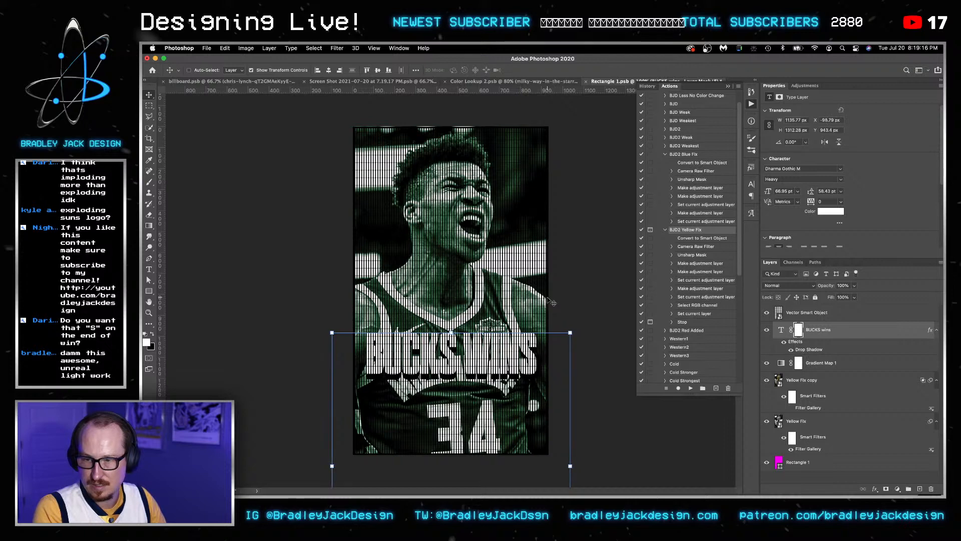
{"action": "key", "text": "super+s"}
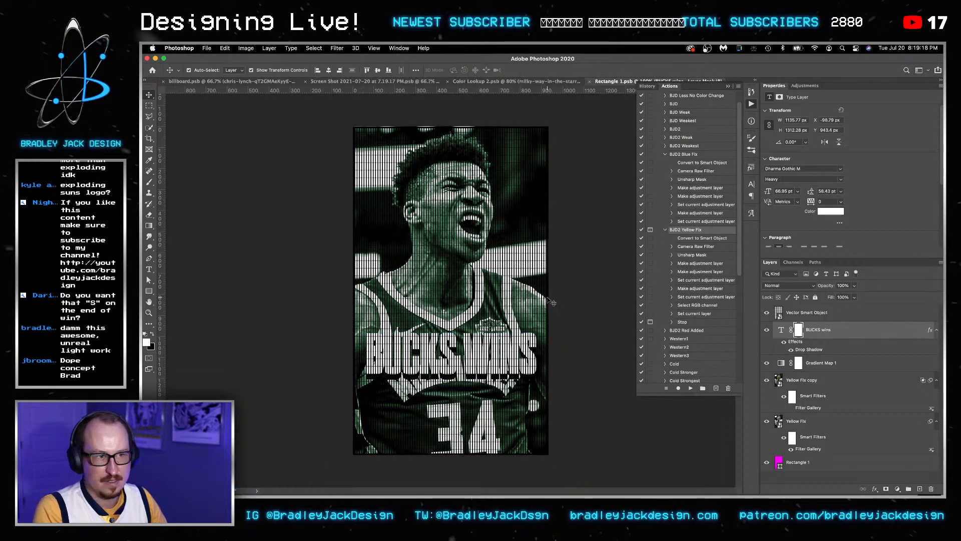
{"action": "key", "text": "ctrl+Tab"}
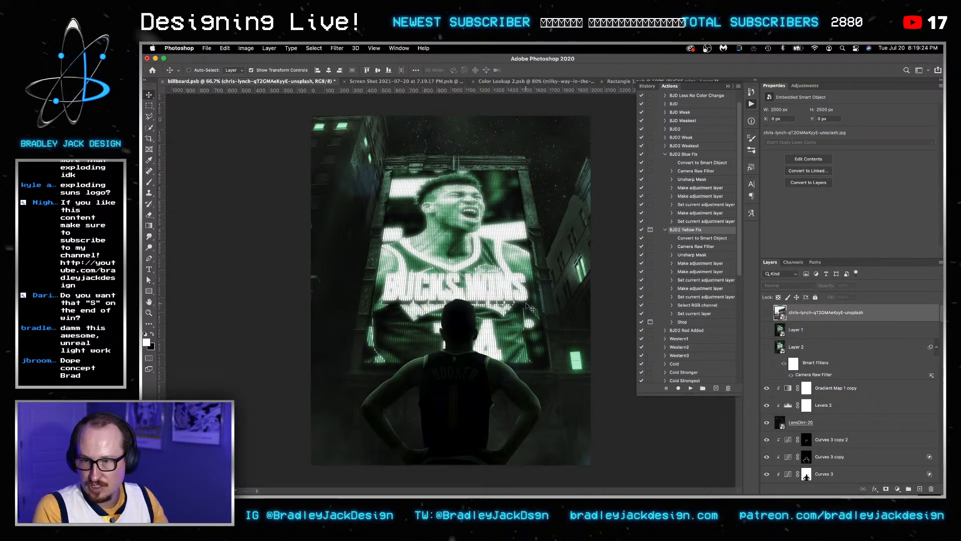
Glance at the purple reference screenshot, add 104-92 as a second line under BUCKS WINS in Rectangle 1.psb, save, and check billboard.psb.
{"action": "key", "text": "ctrl+Tab"}
{"action": "key", "text": "ctrl+Tab"}
{"action": "key", "text": "ctrl+Tab"}
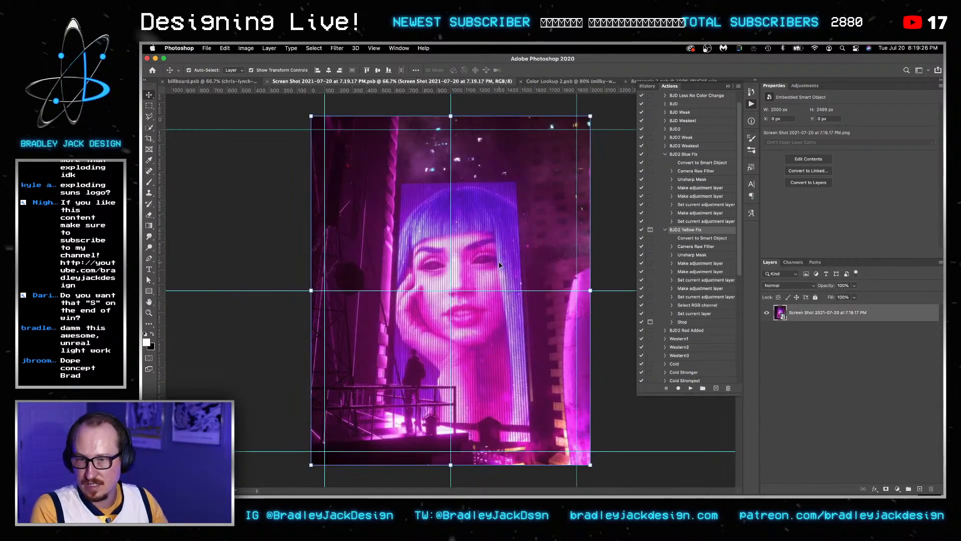
{"action": "double_click", "coordinate": [535, 356]}
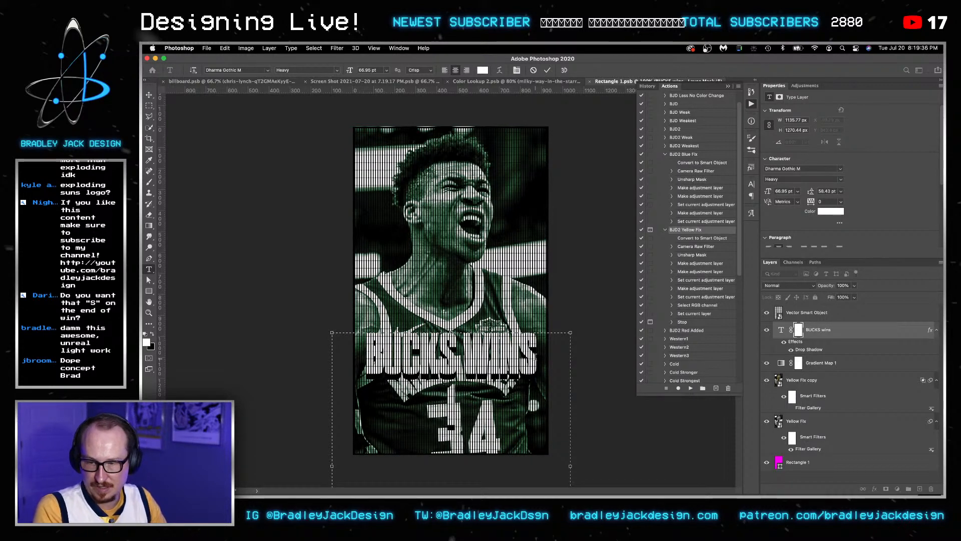
{"action": "type", "text": "105-"}
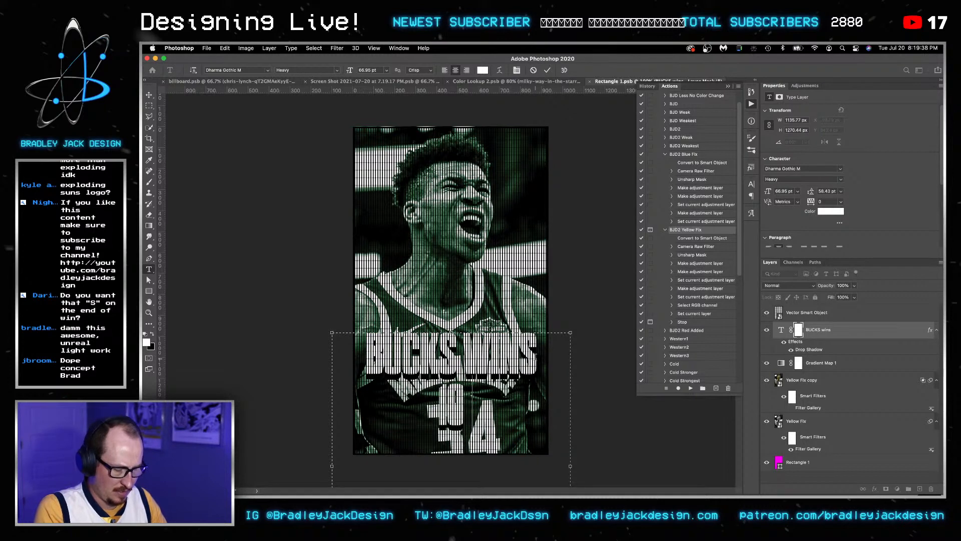
{"action": "type", "text": "98"}
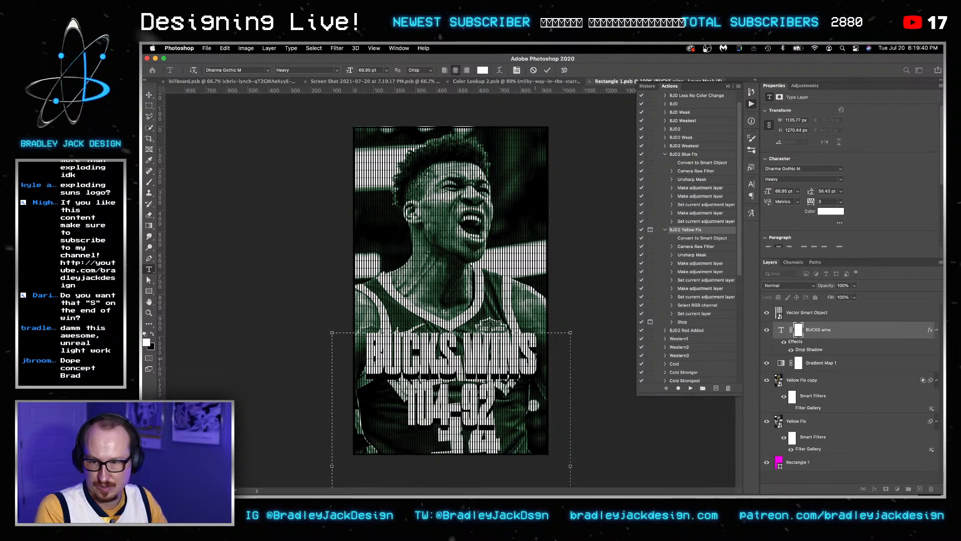
{"action": "key", "text": "ctrl+Return"}
{"action": "key", "text": "ctrl+s"}
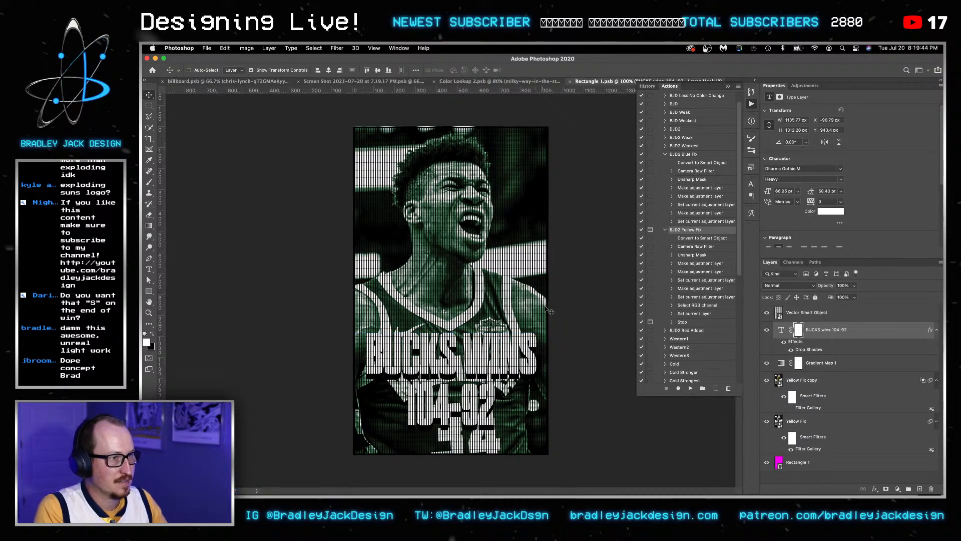
{"action": "key", "text": "ctrl+Tab"}
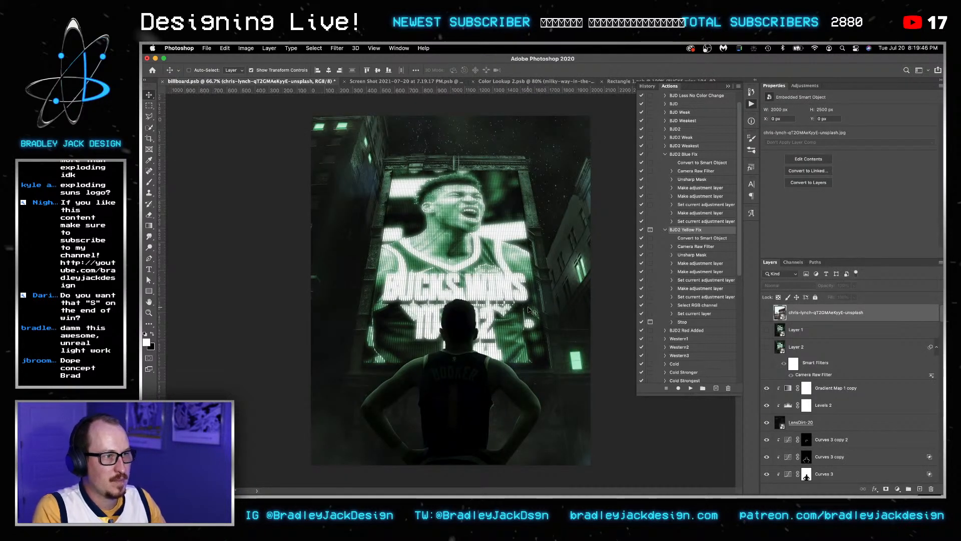
Replace the 104-92 line with NBA FINALS! in Rectangle 1.psb and check the result in billboard.psb.
{"action": "key", "text": "ctrl+shift+Tab"}
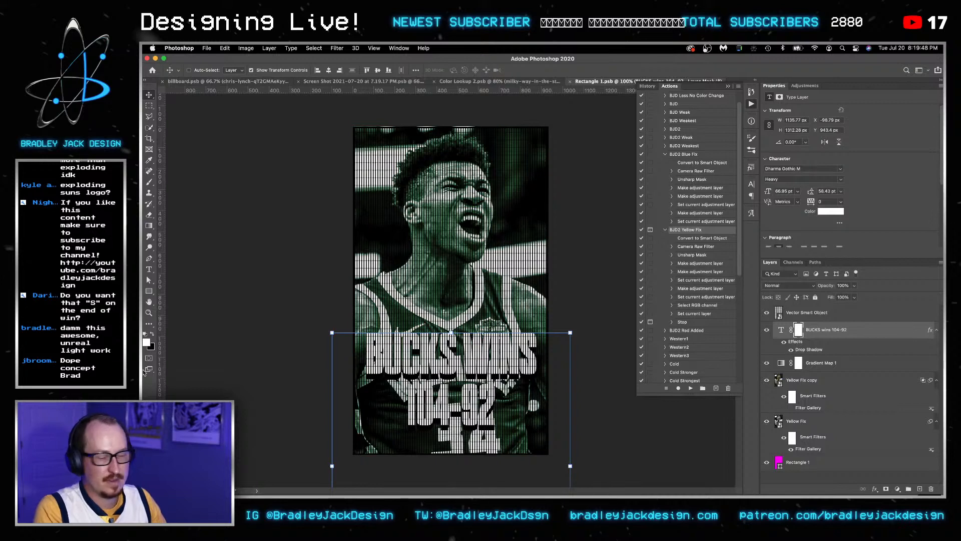
{"action": "key", "text": "t"}
{"action": "left_click_drag", "start_coordinate": [504, 411], "coordinate": [392, 409]}
{"action": "key", "text": "Escape"}
{"action": "left_click", "coordinate": [478, 409]}
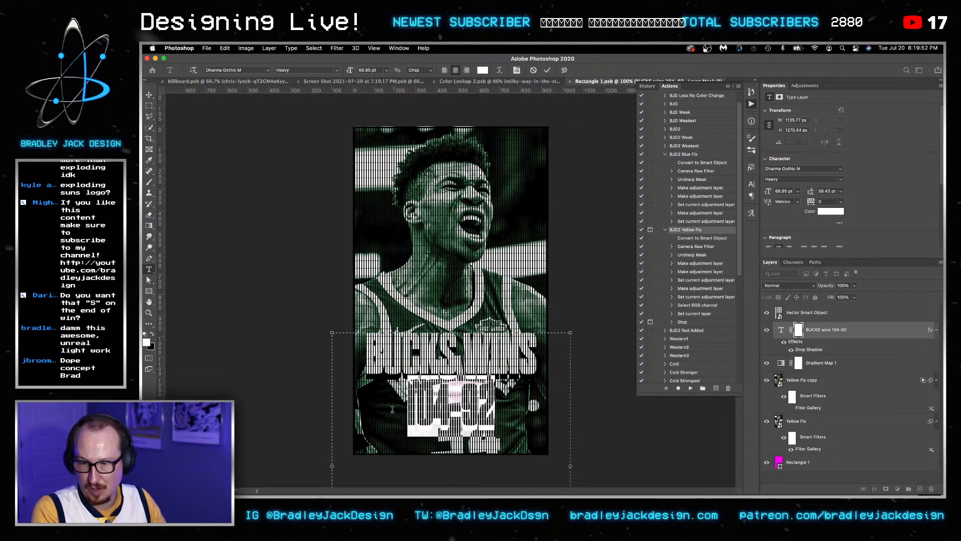
{"action": "type", "text": "NBA FINALS"}
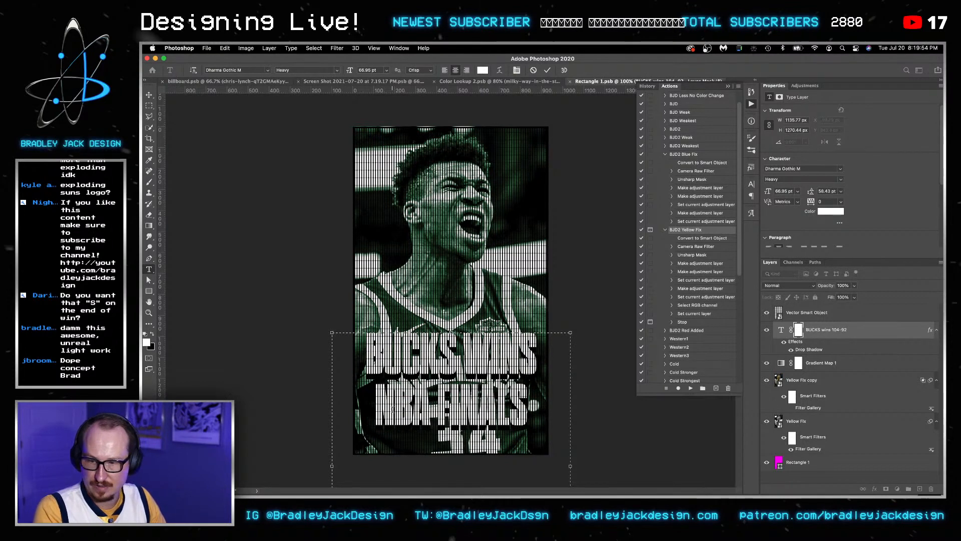
{"action": "type", "text": "!"}
{"action": "key", "text": "Escape"}
{"action": "key", "text": "v"}
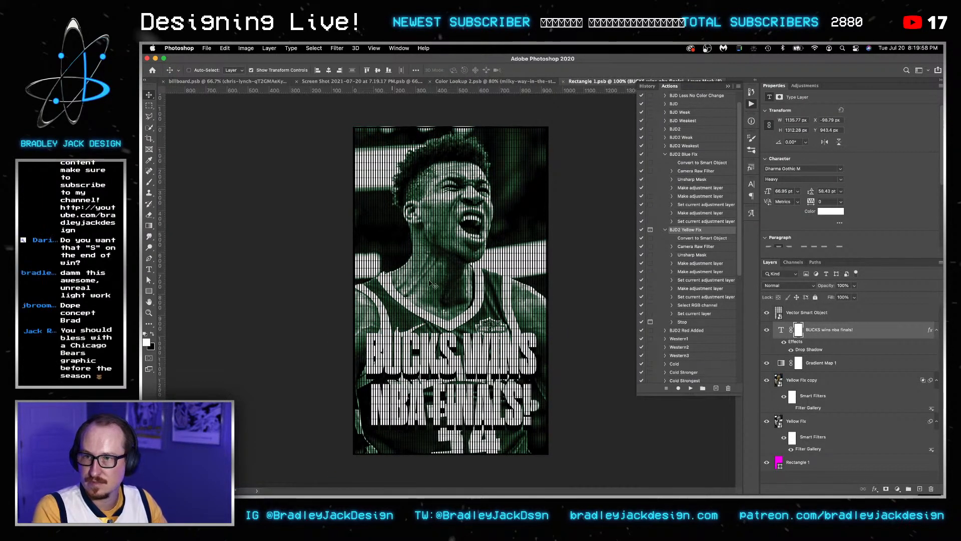
{"action": "key", "text": "ctrl+Tab"}
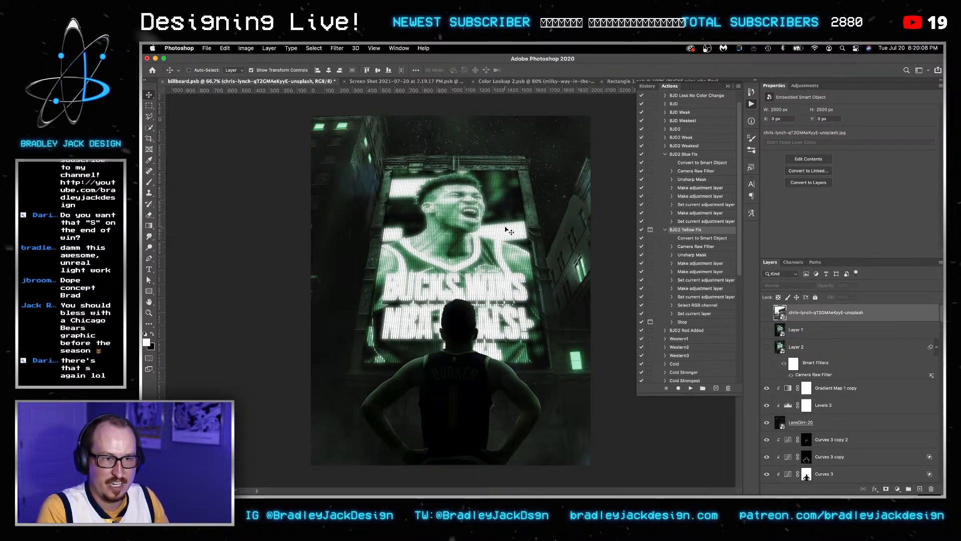
Shorten WINS to WIN in the first line of the headline text in Rectangle 1.psb.
{"action": "key", "text": "ctrl+Tab"}
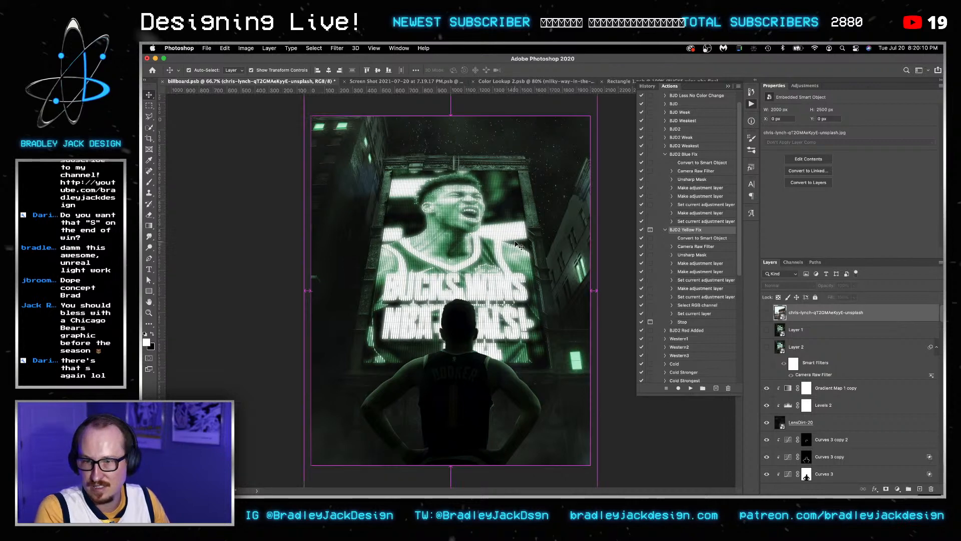
{"action": "key", "text": "t"}
{"action": "key", "text": "ctrl+Tab"}
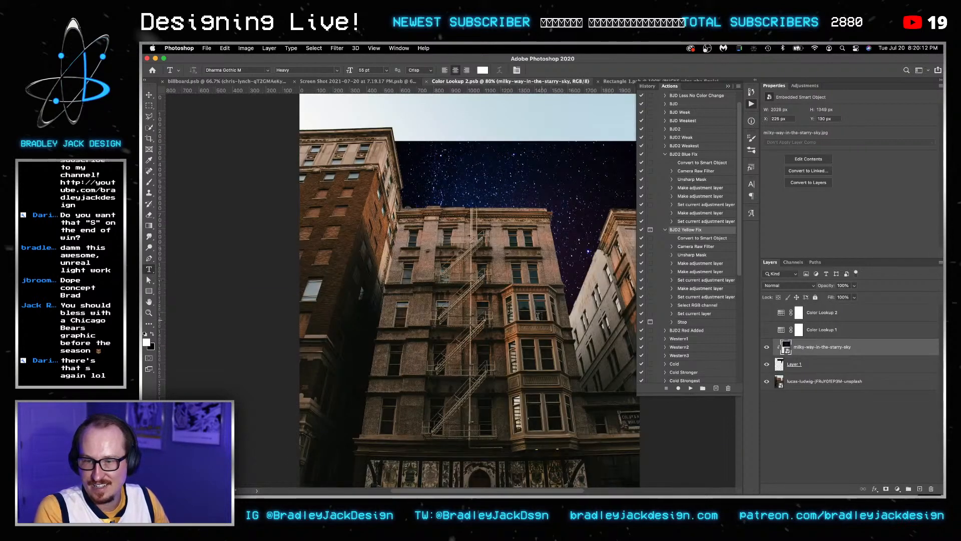
{"action": "key", "text": "ctrl+Tab"}
{"action": "left_click", "coordinate": [540, 350]}
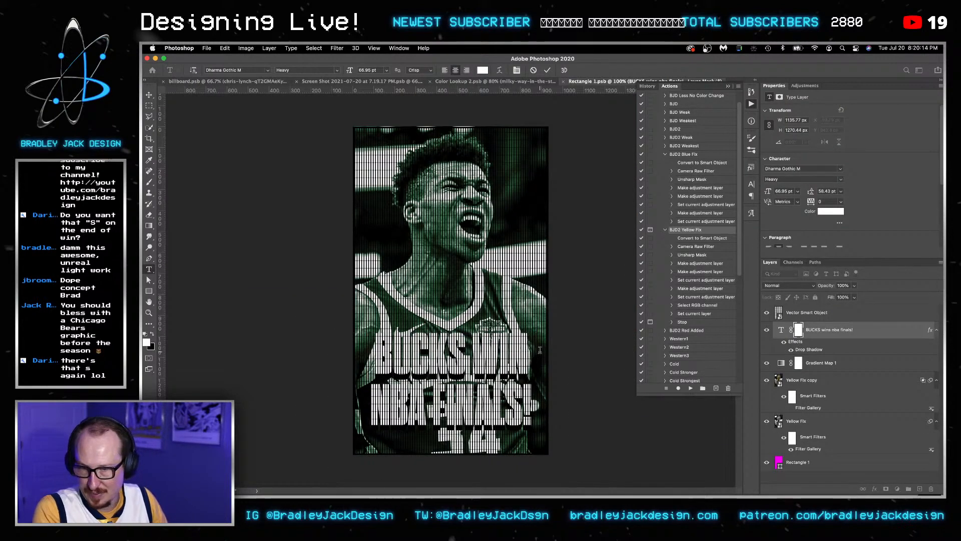
{"action": "key", "text": "ctrl+Return"}
{"action": "left_click", "coordinate": [529, 353]}
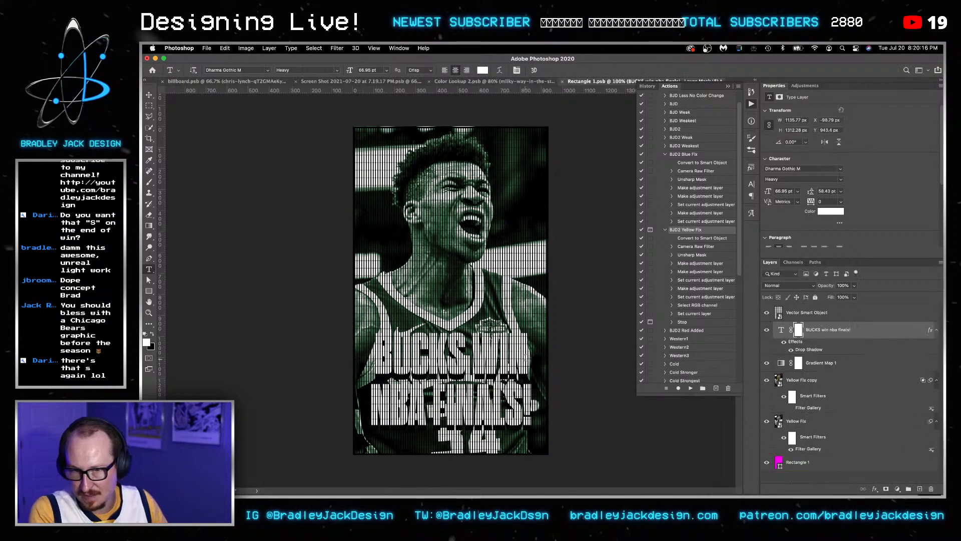
{"action": "key", "text": "super+Return"}
Scale the whole headline up slightly and set the BUCKS WIN line to 72 pt.
{"action": "key", "text": "super+t"}
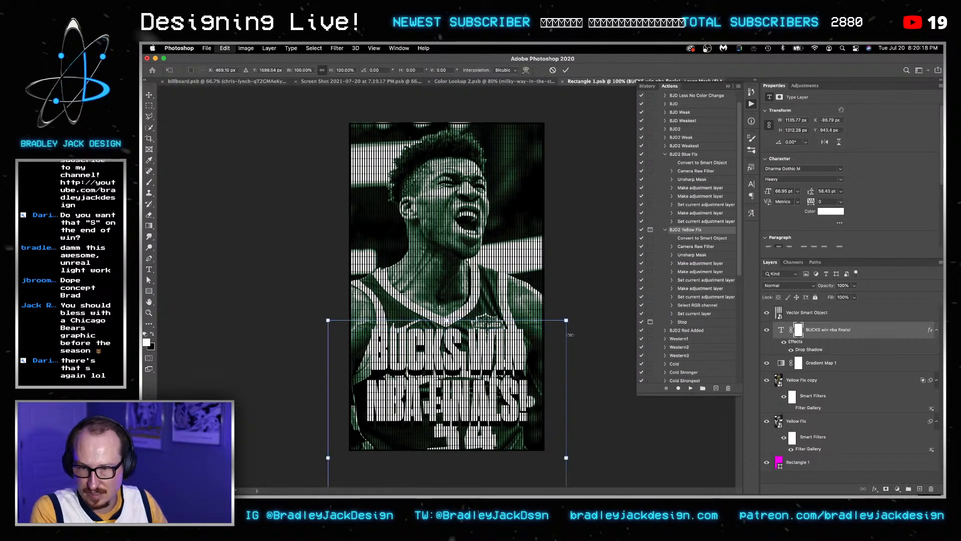
{"action": "left_click_drag", "start_coordinate": [567, 320], "coordinate": [571, 316]}
{"action": "key", "text": "Return"}
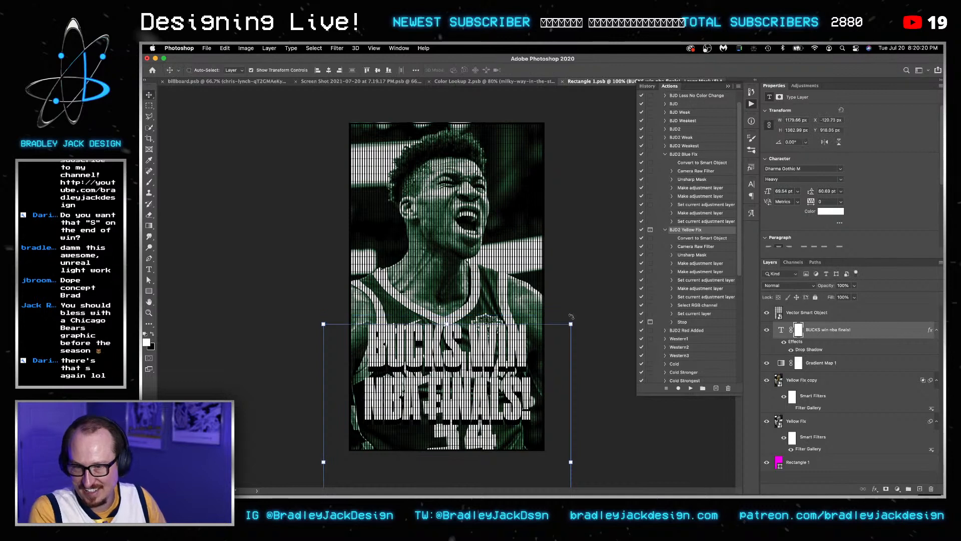
{"action": "key", "text": "t"}
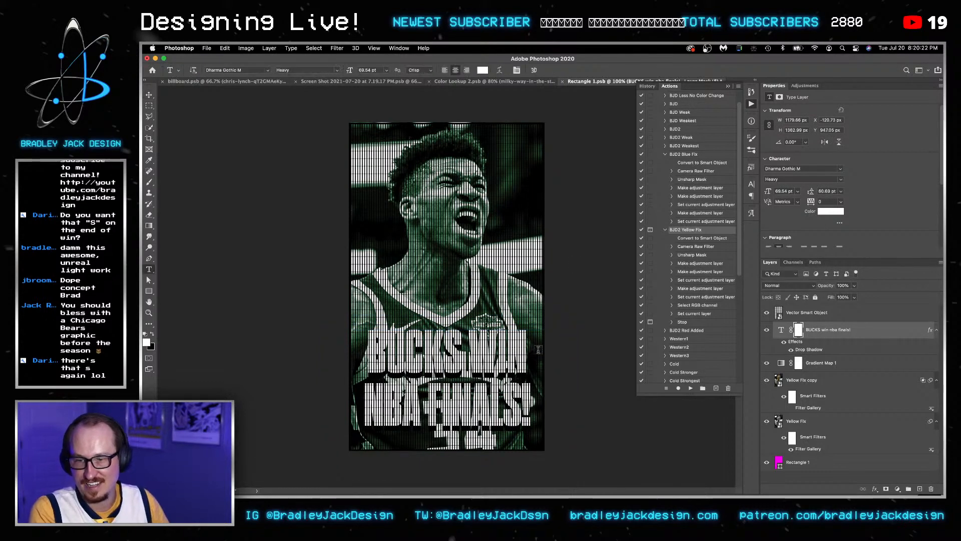
{"action": "left_click", "coordinate": [522, 353]}
{"action": "triple_click", "coordinate": [522, 353]}
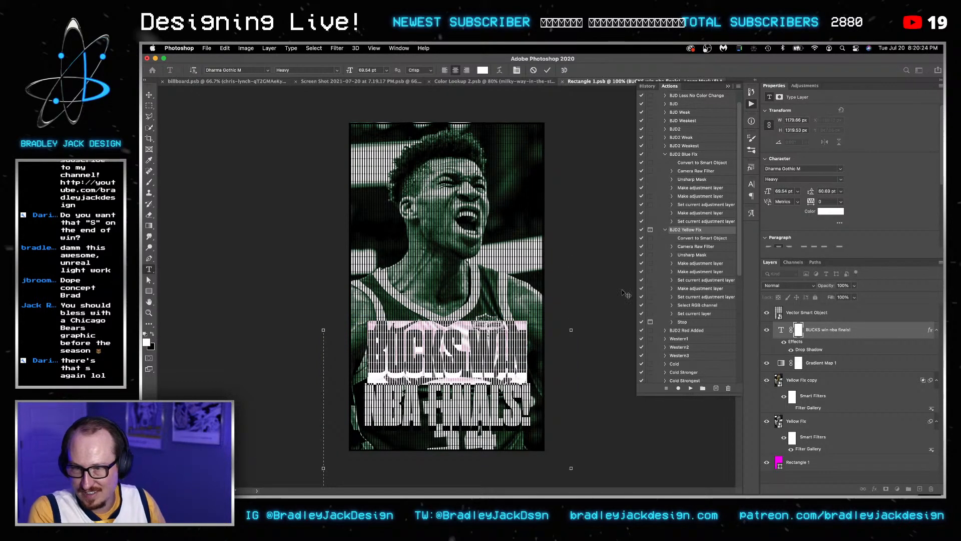
{"action": "left_click", "coordinate": [780, 192]}
{"action": "key", "text": "Up"}
{"action": "key", "text": "Up"}
{"action": "key", "text": "Up"}
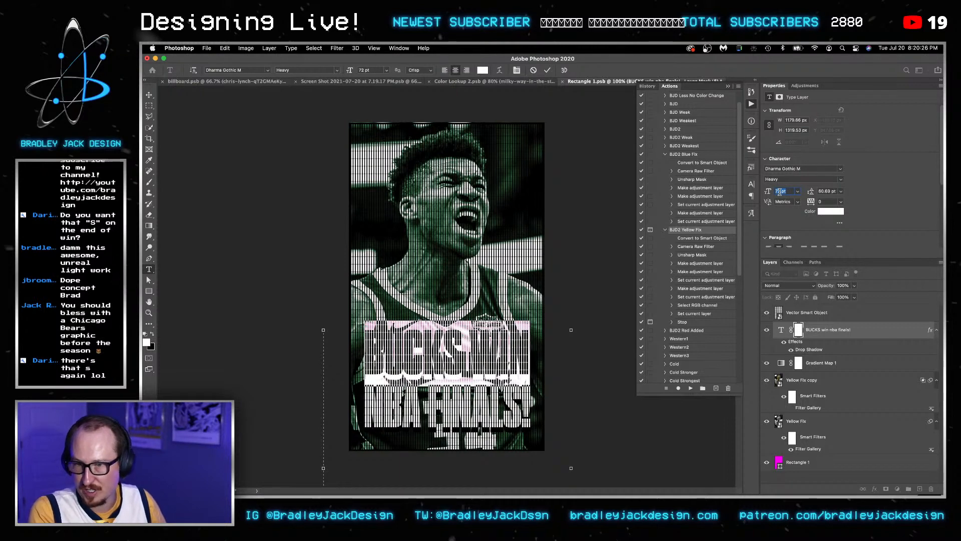
{"action": "left_click", "coordinate": [149, 95]}
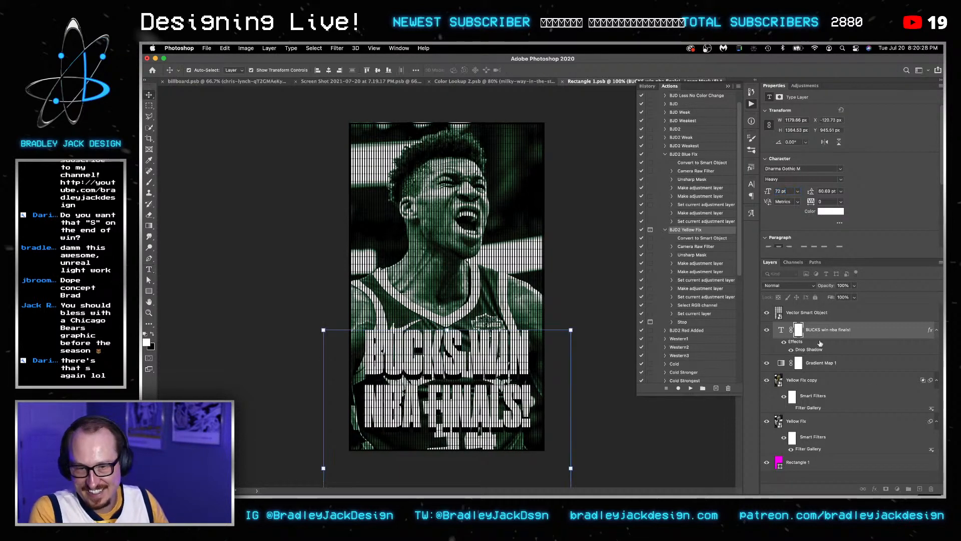
Stretch the Vector Smart Object line overlay slightly upward to cover the gap along the canvas's top edge.
{"action": "key", "text": "super+s"}
{"action": "key", "text": "super+r"}
{"action": "key", "text": "super+t"}
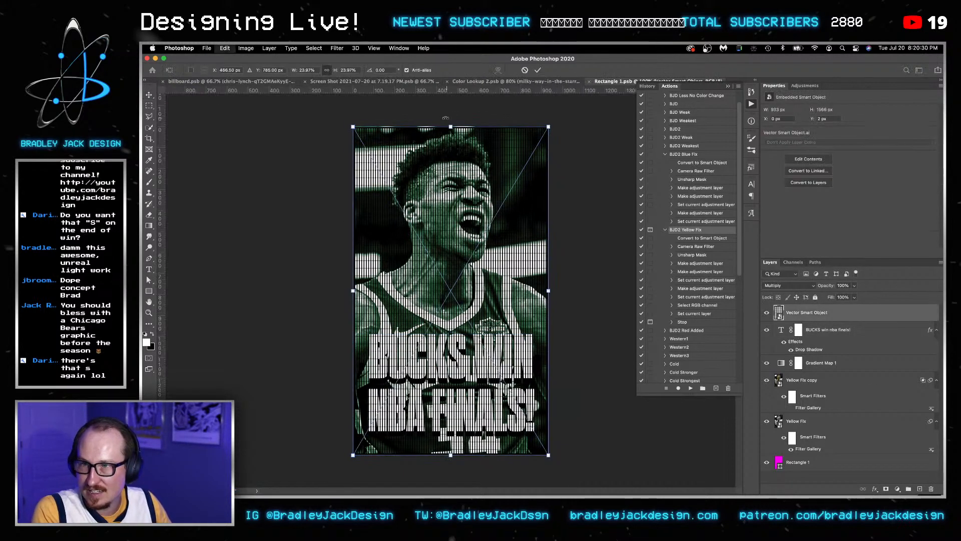
{"action": "scroll", "coordinate": [453, 134], "scroll_direction": "up", "scroll_amount": 8}
{"action": "scroll", "coordinate": [453, 134], "scroll_direction": "up", "scroll_amount": 10}
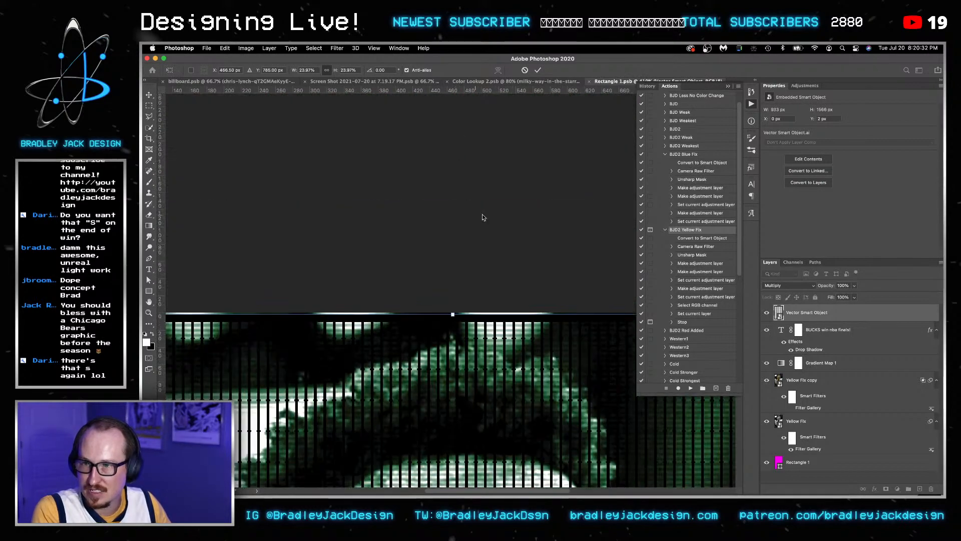
{"action": "left_click_drag", "start_coordinate": [453, 318], "coordinate": [453, 312]}
{"action": "key", "text": "Return"}
Set the Yellow Fix layer's Halftone Pattern to Circle with contrast 15, save Rectangle 1.psb, and check billboard.psb.
{"action": "double_click", "coordinate": [806, 450]}
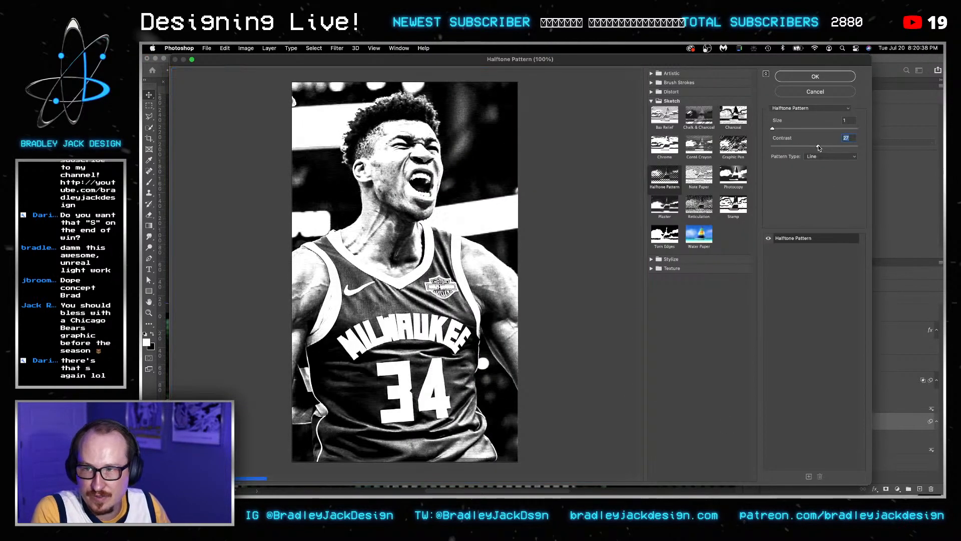
{"action": "left_click_drag", "start_coordinate": [796, 145], "coordinate": [770, 130]}
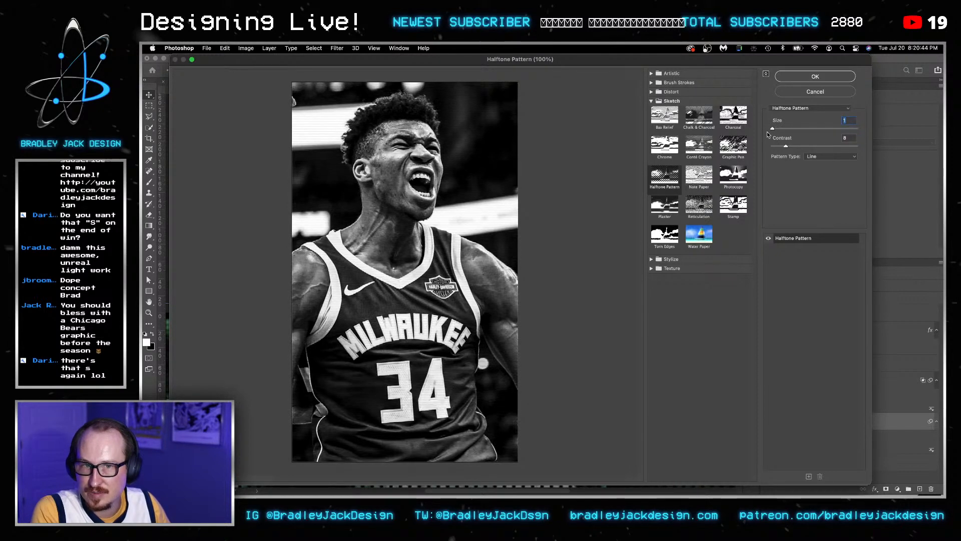
{"action": "left_click", "coordinate": [812, 155]}
{"action": "left_click", "coordinate": [815, 145]}
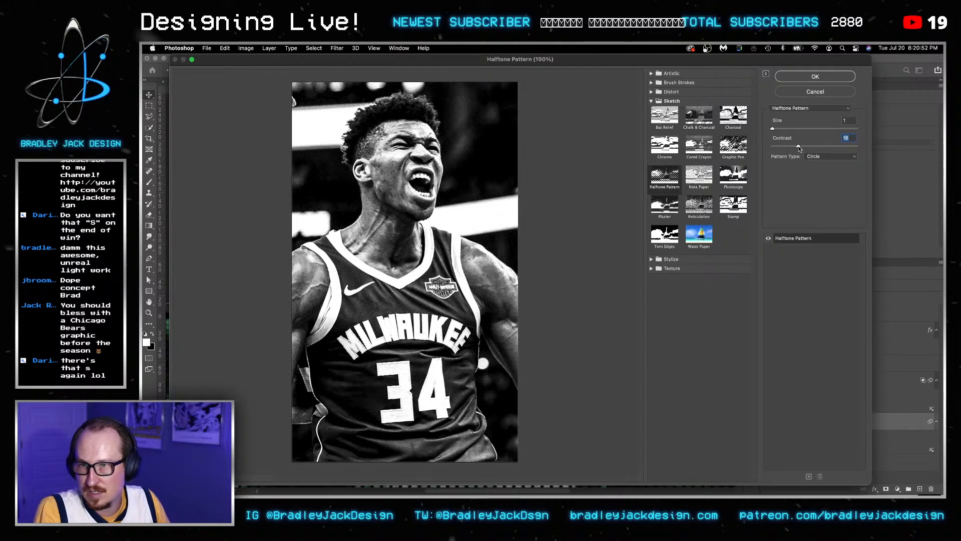
{"action": "key", "text": "Return"}
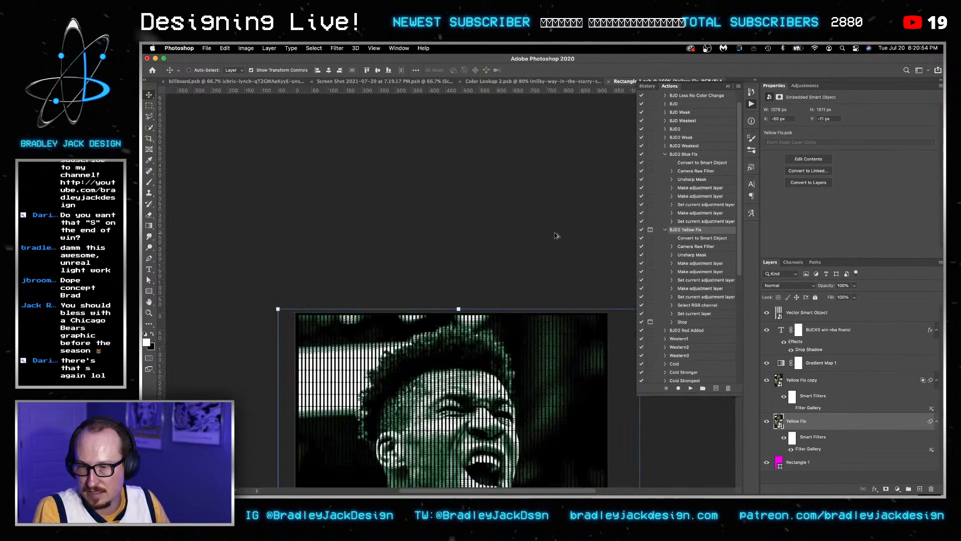
{"action": "key", "text": "super+0"}
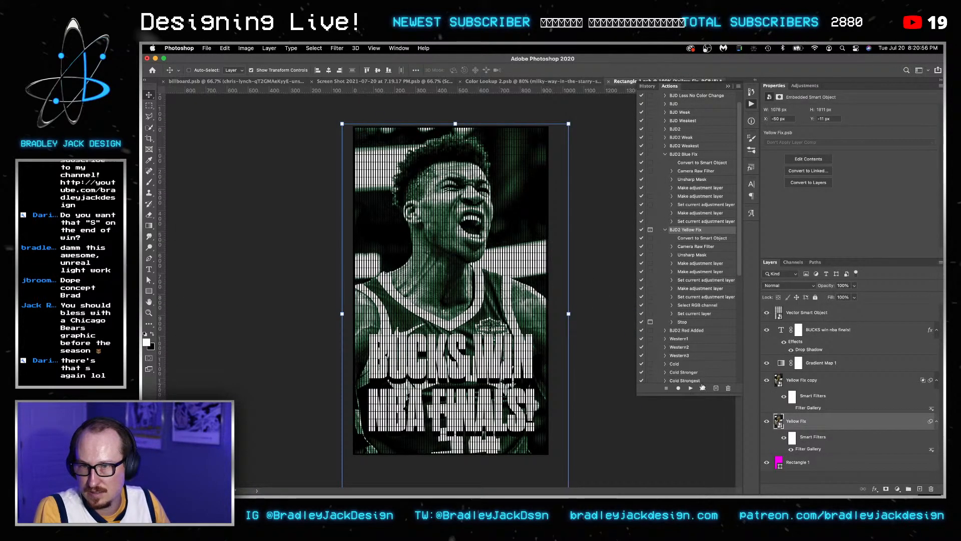
{"action": "key", "text": "super+s"}
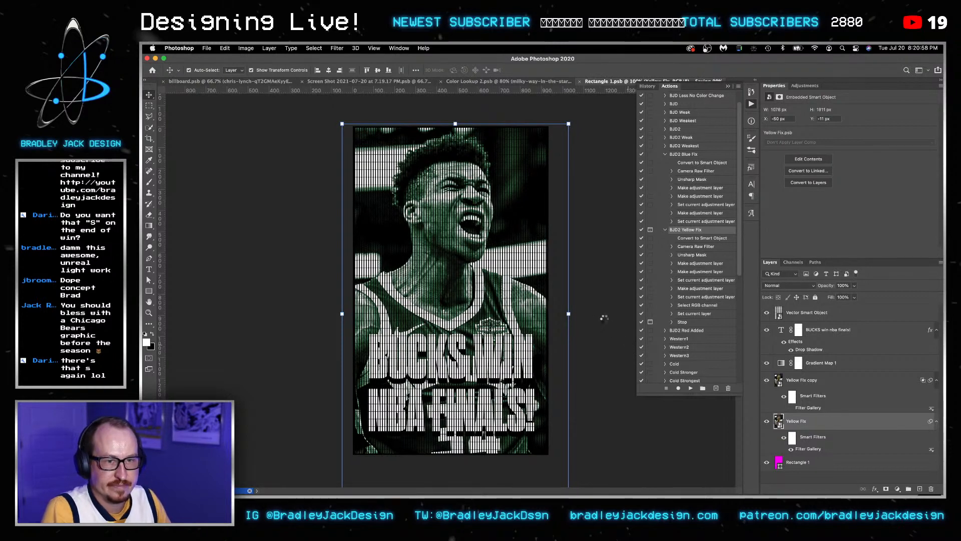
{"action": "key", "text": "ctrl+Tab"}
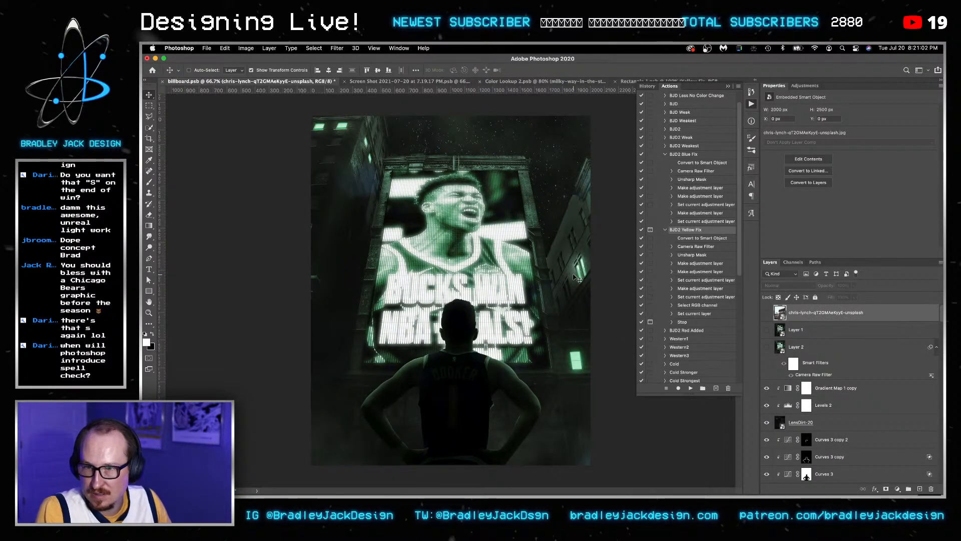
Change the Yellow Fix layer's Halftone Pattern type to Dot and save Rectangle 1.psb.
{"action": "key", "text": "ctrl+shift+Tab"}
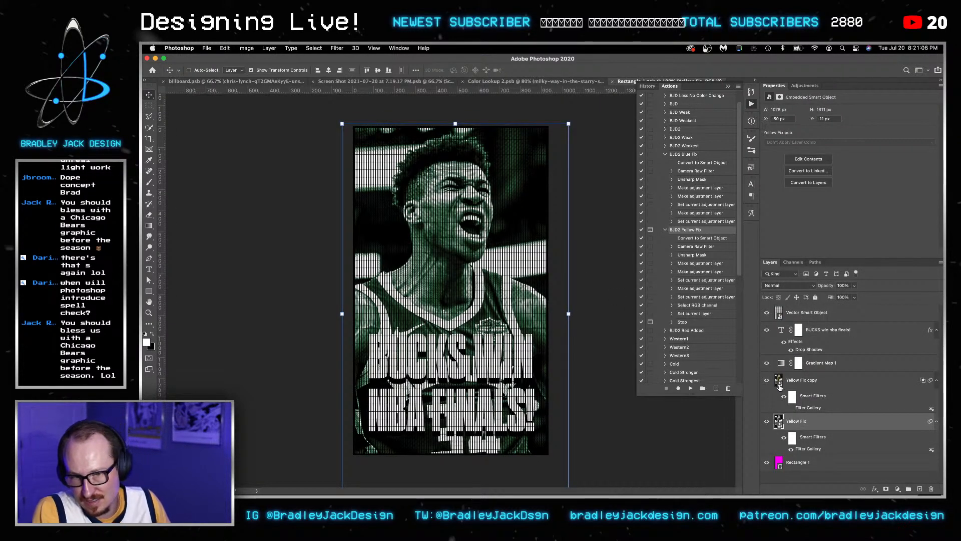
{"action": "double_click", "coordinate": [803, 452]}
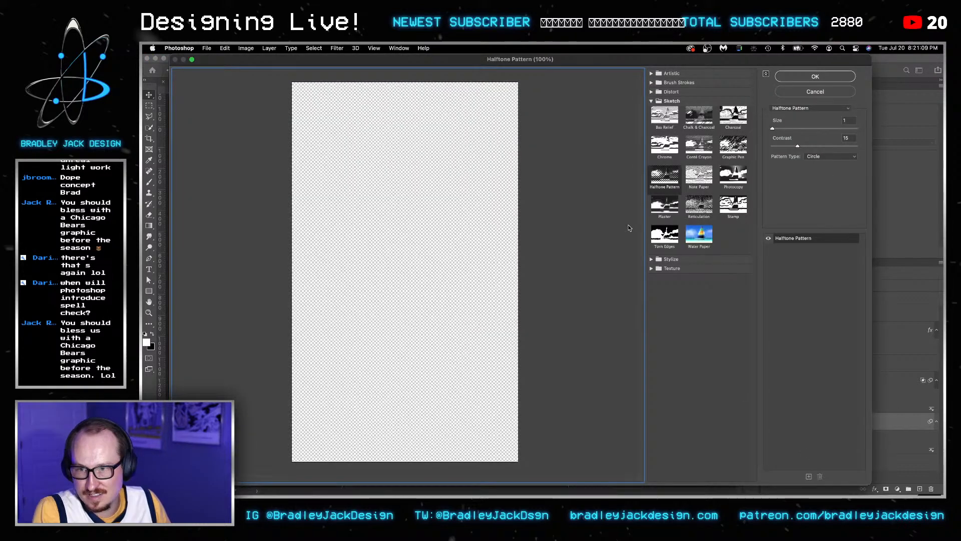
{"action": "left_click", "coordinate": [815, 158]}
{"action": "left_click", "coordinate": [816, 165]}
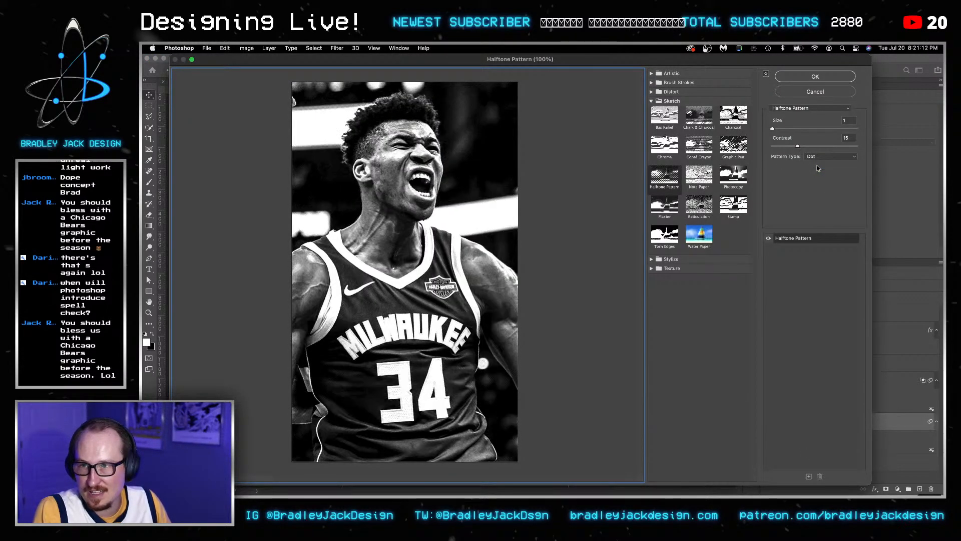
{"action": "key", "text": "Return"}
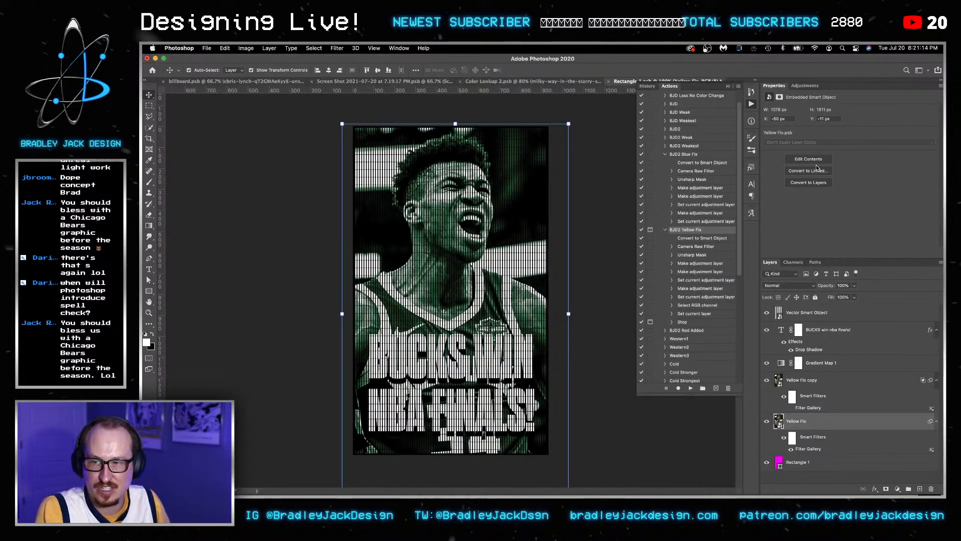
{"action": "key", "text": "ctrl+s"}
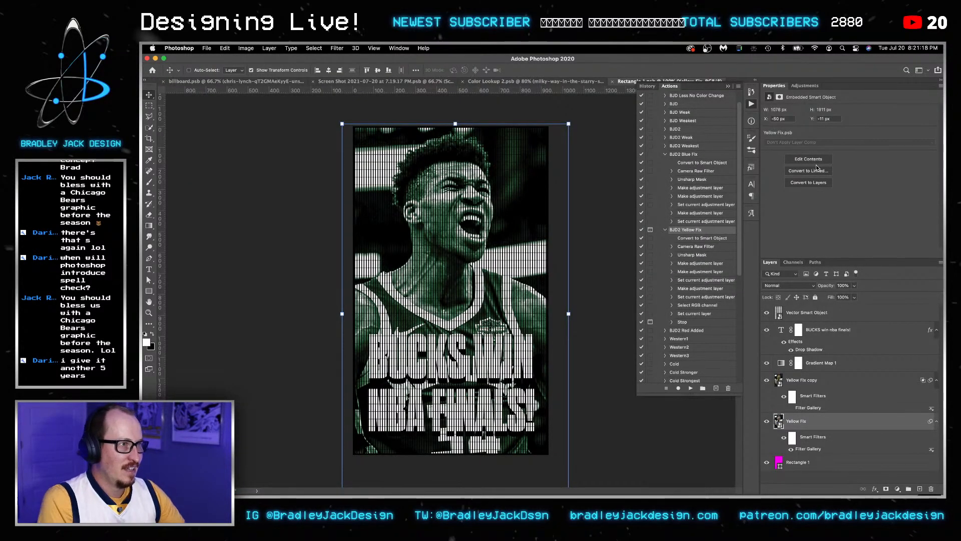
{"action": "key", "text": "super+Tab"}
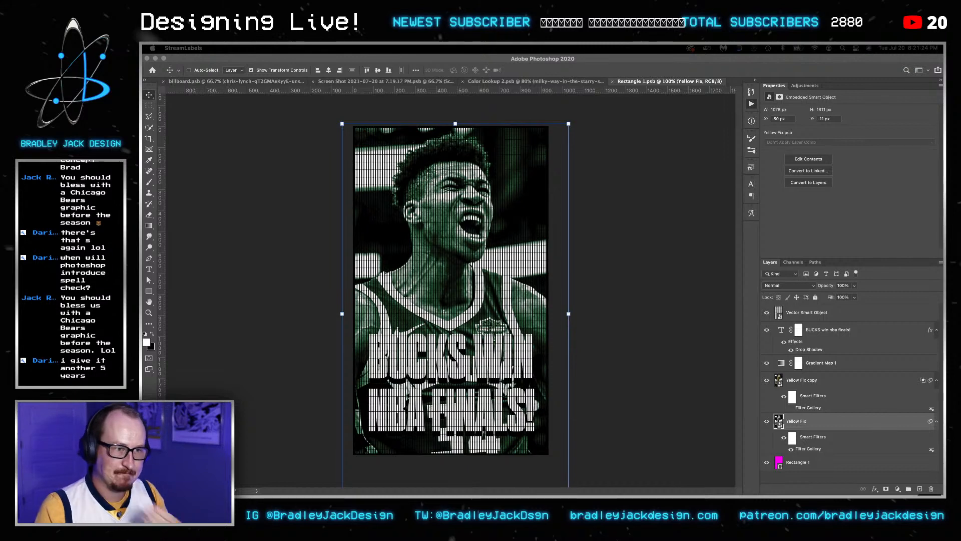
{"action": "left_click", "coordinate": [621, 326]}
{"action": "key", "text": "super+h"}
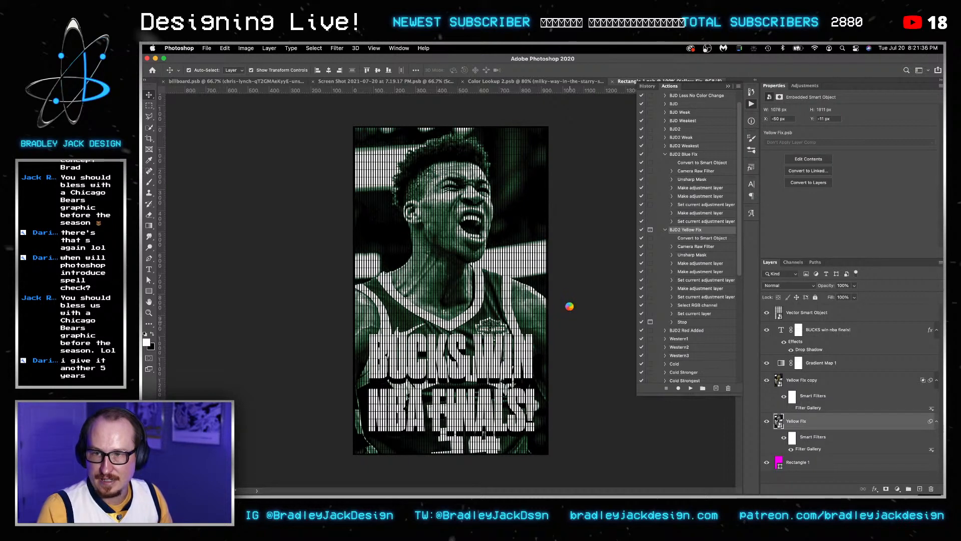
Compare the billboard.psb composite with the purple reference screenshot.
{"action": "key", "text": "ctrl+Tab"}
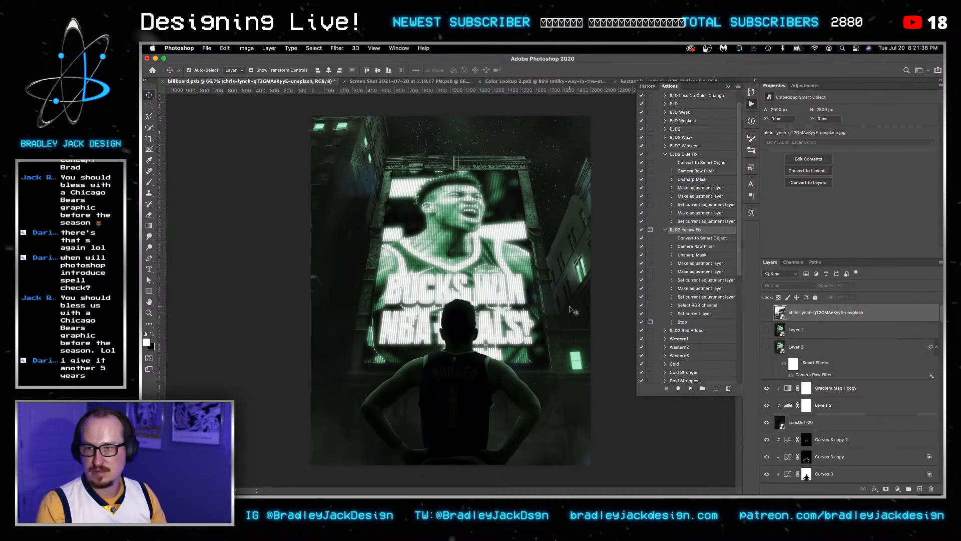
{"action": "key", "text": "ctrl+Tab"}
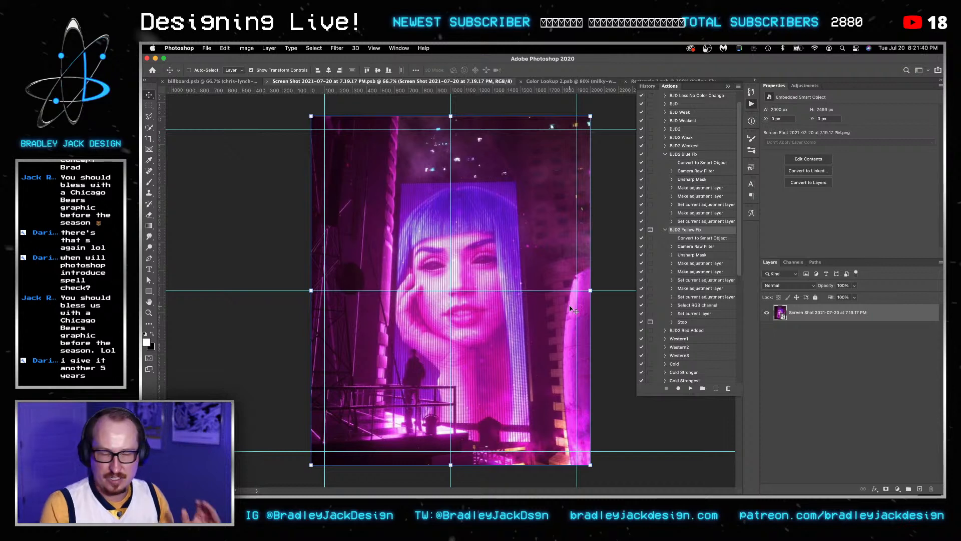
{"action": "key", "text": "ctrl+shift+Tab"}
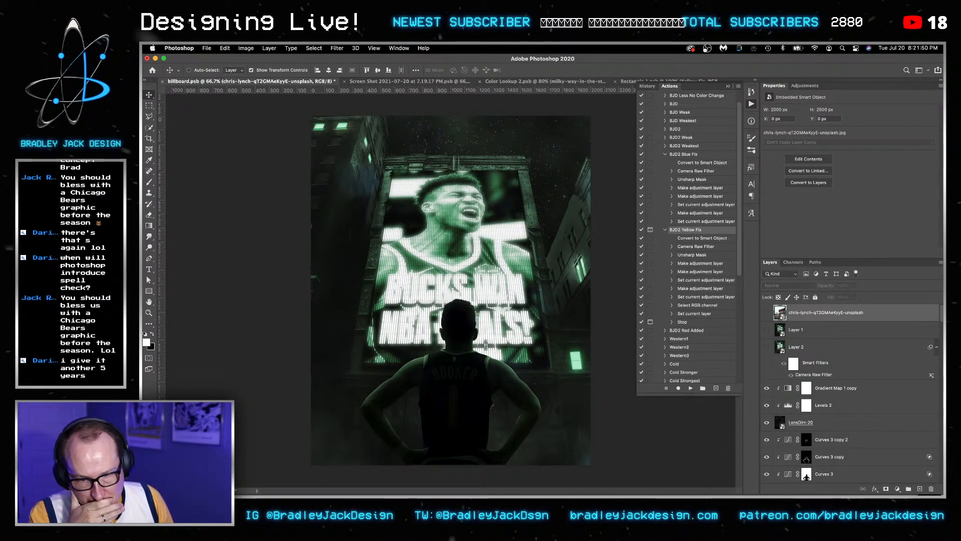
{"action": "left_click", "coordinate": [332, 466]}
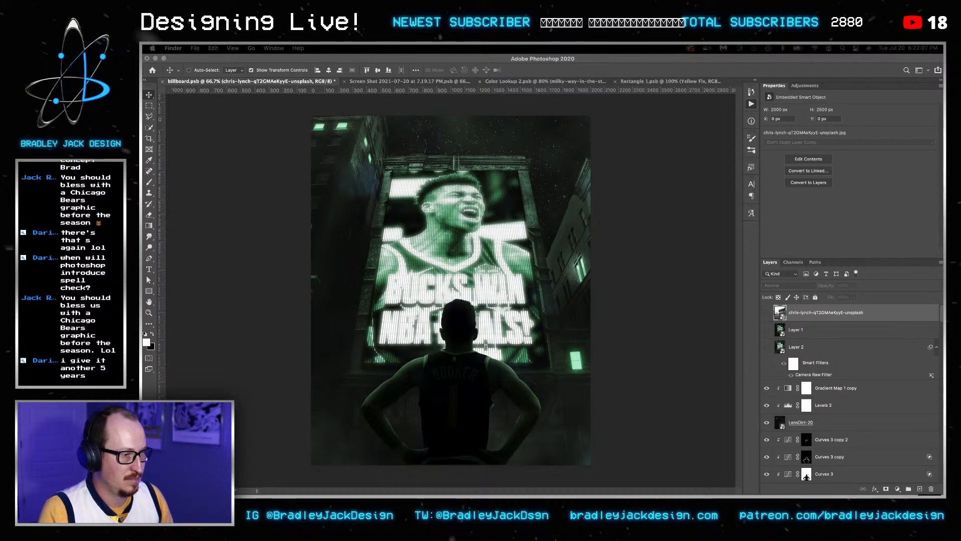
Switch to Adobe Bridge and preview rain overlays 3.jpg, 4.jpg, 45.jpg and 44.jpg in the 50 Rain Overlays folder.
{"action": "key", "text": "super+Tab"}
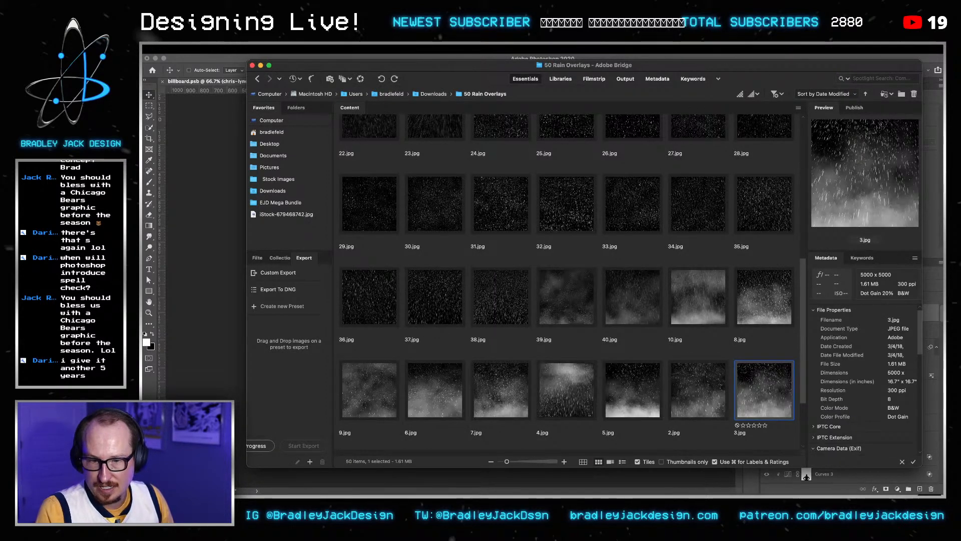
{"action": "key", "text": "space"}
{"action": "key", "text": "space"}
{"action": "scroll", "coordinate": [660, 344], "scroll_direction": "down", "scroll_amount": 2}
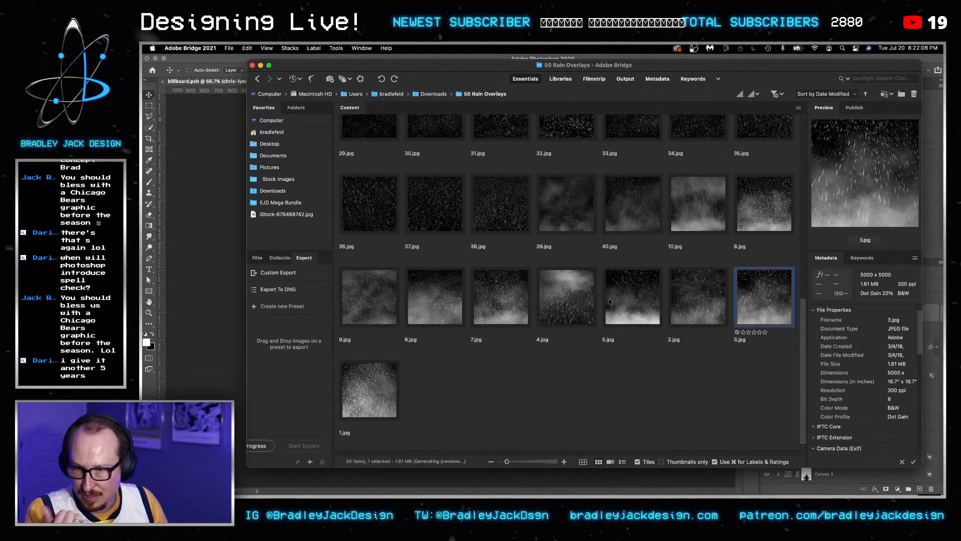
{"action": "left_click", "coordinate": [579, 299]}
{"action": "key", "text": "space"}
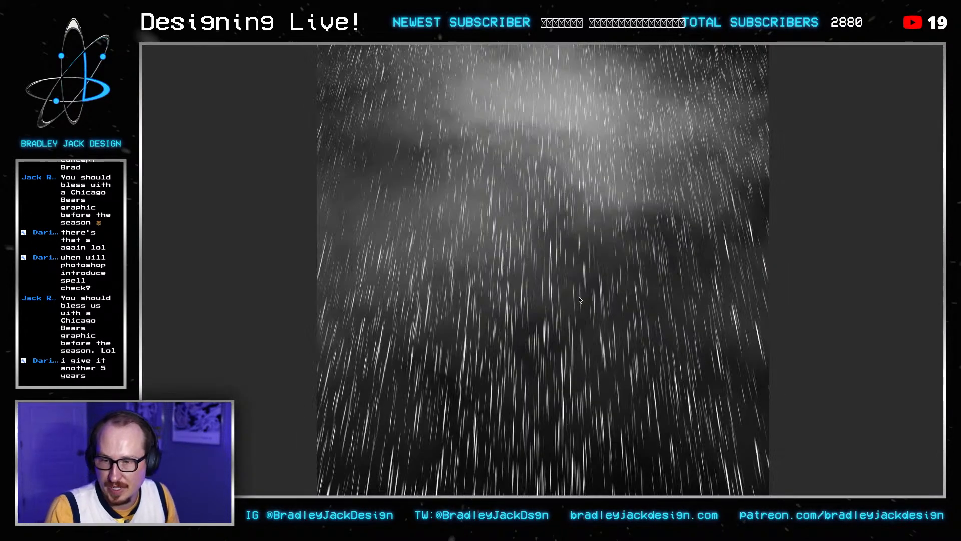
{"action": "key", "text": "space"}
{"action": "scroll", "coordinate": [578, 299], "scroll_direction": "up", "scroll_amount": 5}
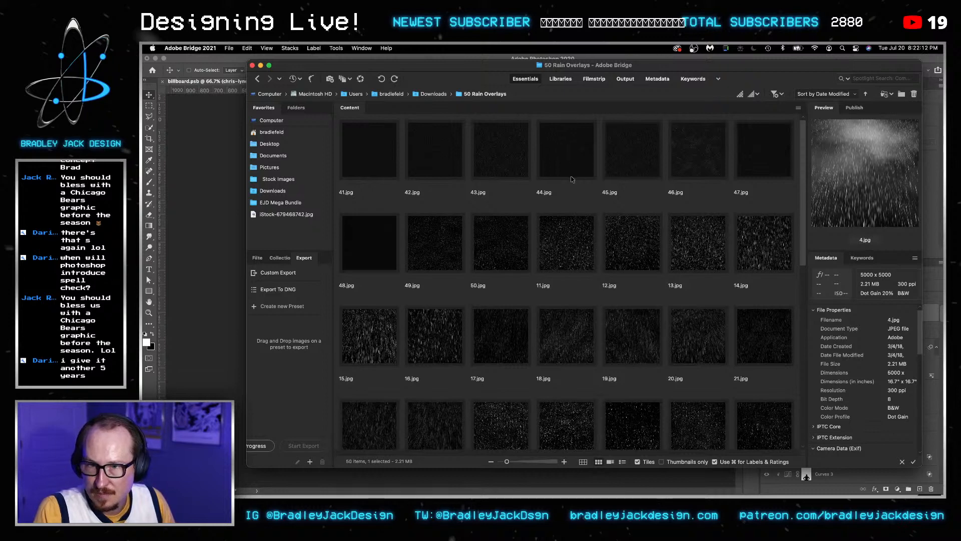
{"action": "left_click", "coordinate": [607, 154]}
{"action": "key", "text": "space"}
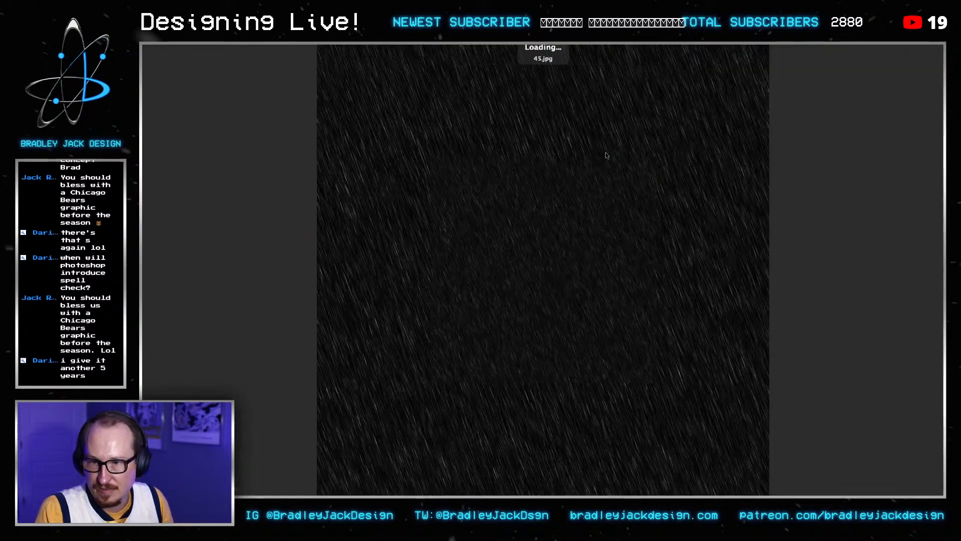
{"action": "key", "text": "Left"}
{"action": "key", "text": "space"}
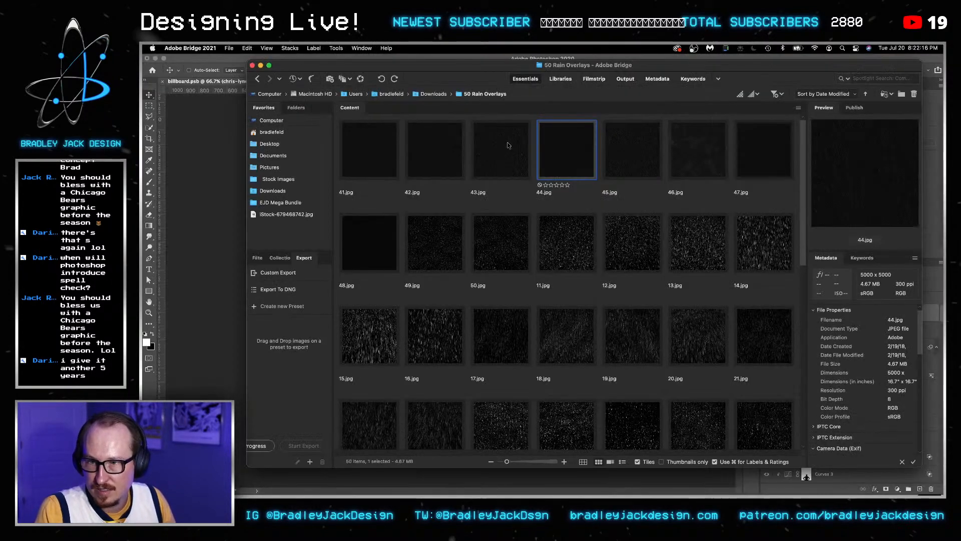
Preview the 15.jpg rain overlay and place it from Bridge into billboard.psb in Photoshop.
{"action": "left_click", "coordinate": [509, 145]}
{"action": "left_click", "coordinate": [385, 328]}
{"action": "key", "text": "space"}
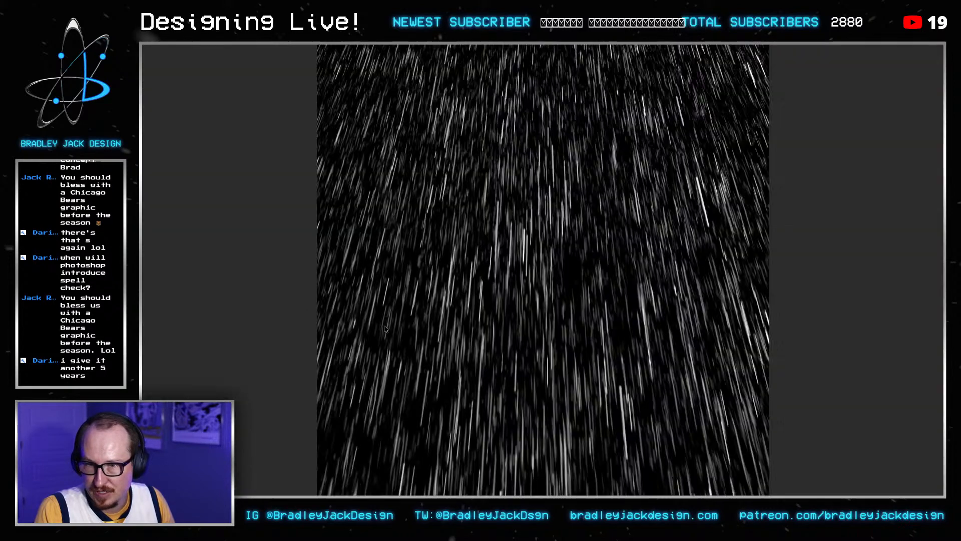
{"action": "key", "text": "space"}
{"action": "left_click_drag", "start_coordinate": [386, 328], "coordinate": [229, 286]}
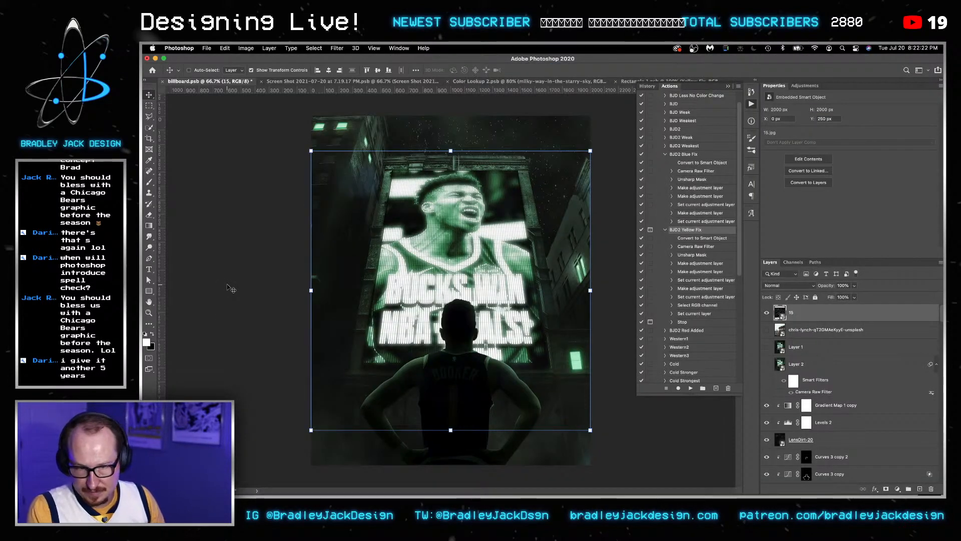
Move rain layer 15 directly above Gradient Map 1 copy, unclipped, and set its blend mode to Screen.
{"action": "key", "text": "super+bracketleft"}
{"action": "key", "text": "super+bracketleft"}
{"action": "key", "text": "super+bracketleft"}
{"action": "key", "text": "super+bracketleft"}
{"action": "key", "text": "super+bracketright"}
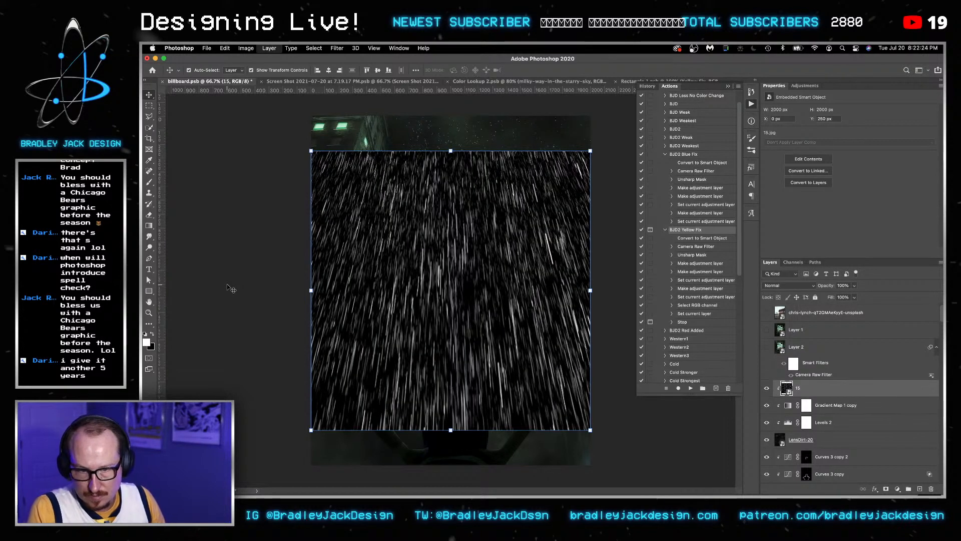
{"action": "key", "text": "super+bracketright"}
{"action": "key", "text": "super+bracketleft"}
{"action": "key", "text": "shift+alt+s"}
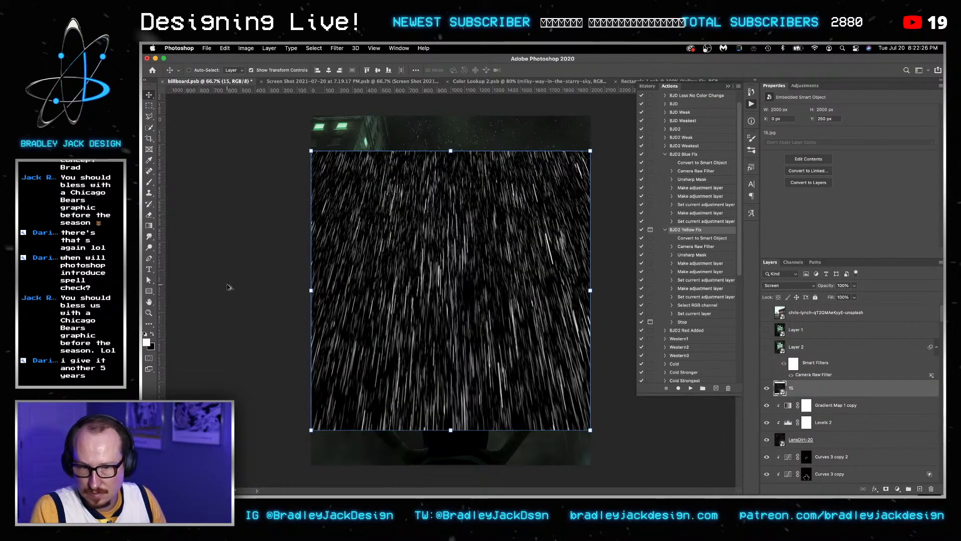
Scale the rain overlay to about 2506 px so it spans the canvas height, and set its opacity to 20%.
{"action": "left_click_drag", "start_coordinate": [596, 441], "coordinate": [634, 478]}
{"action": "key", "text": "Return"}
{"action": "key", "text": "2"}
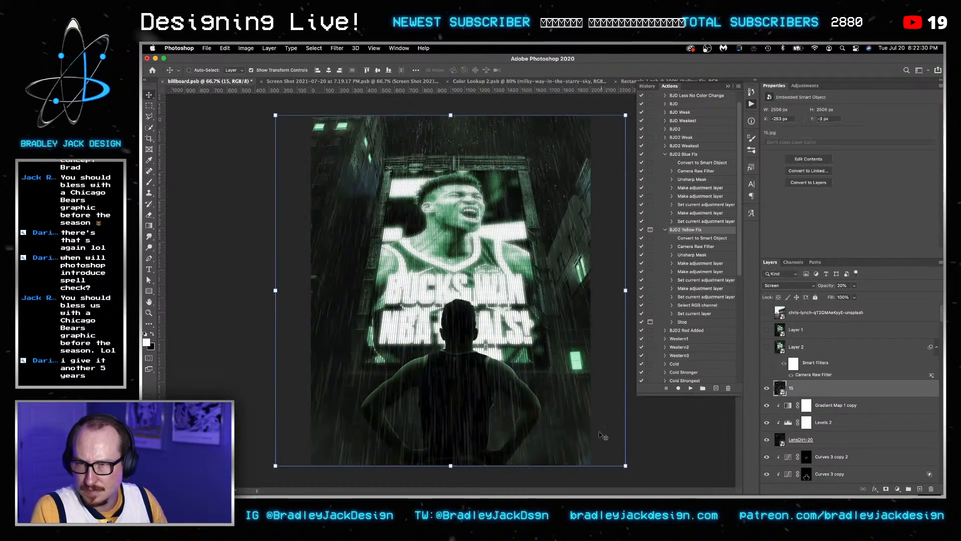
Move rain layer 15 behind the standing figure, directly below Gradient Map 1, and set its opacity to 10%.
{"action": "scroll", "coordinate": [806, 379], "scroll_direction": "down", "scroll_amount": 1}
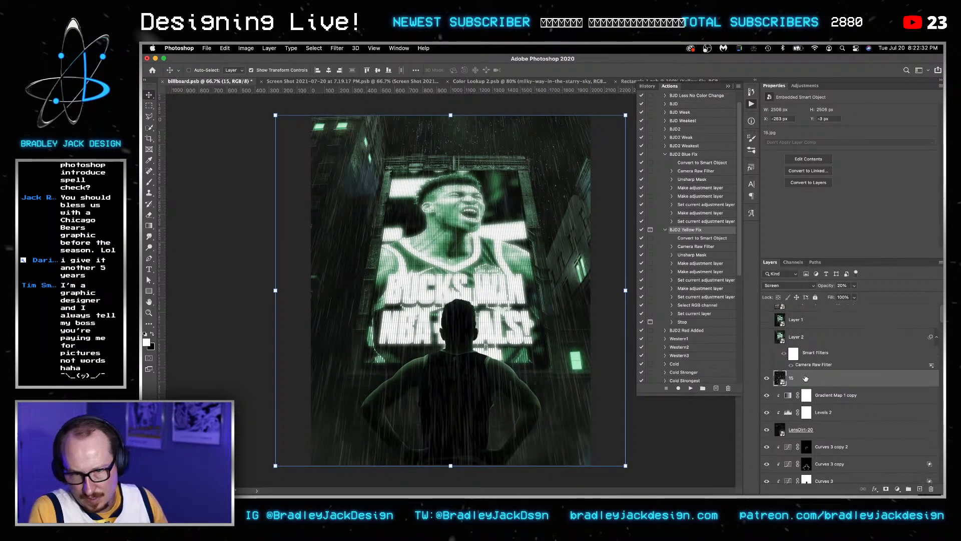
{"action": "scroll", "coordinate": [804, 379], "scroll_direction": "down", "scroll_amount": 10}
{"action": "left_click_drag", "start_coordinate": [805, 378], "coordinate": [794, 442]}
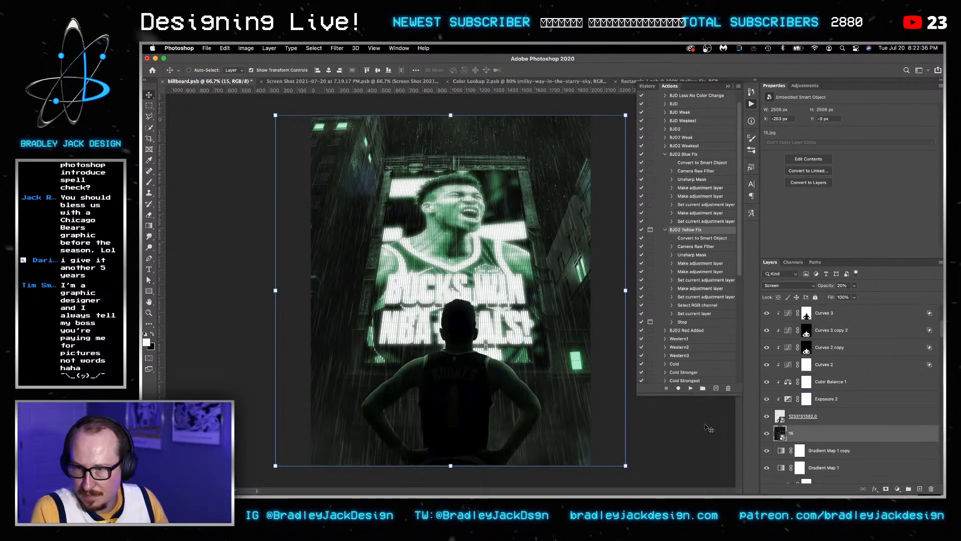
{"action": "scroll", "coordinate": [802, 443], "scroll_direction": "down", "scroll_amount": 2}
{"action": "key", "text": "super+bracketleft"}
{"action": "key", "text": "super+bracketleft"}
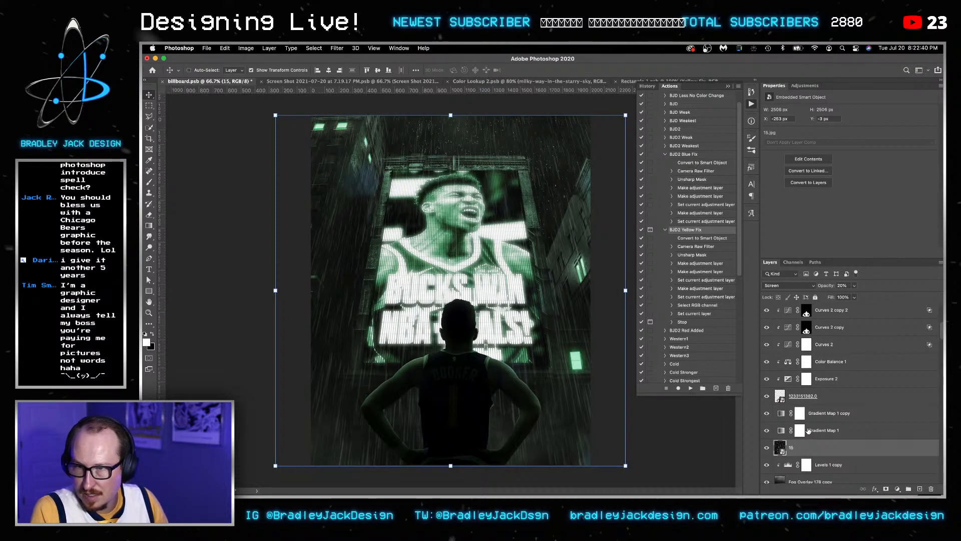
{"action": "key", "text": "1"}
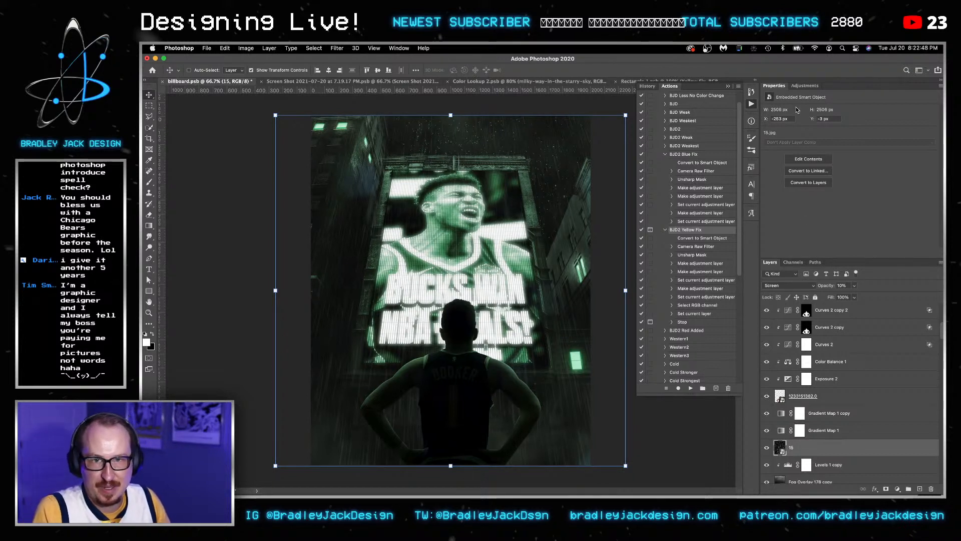
Add a Levels adjustment clipped to rain layer 15 and raise its shadow input level.
{"action": "left_click", "coordinate": [800, 85]}
{"action": "left_click", "coordinate": [794, 102]}
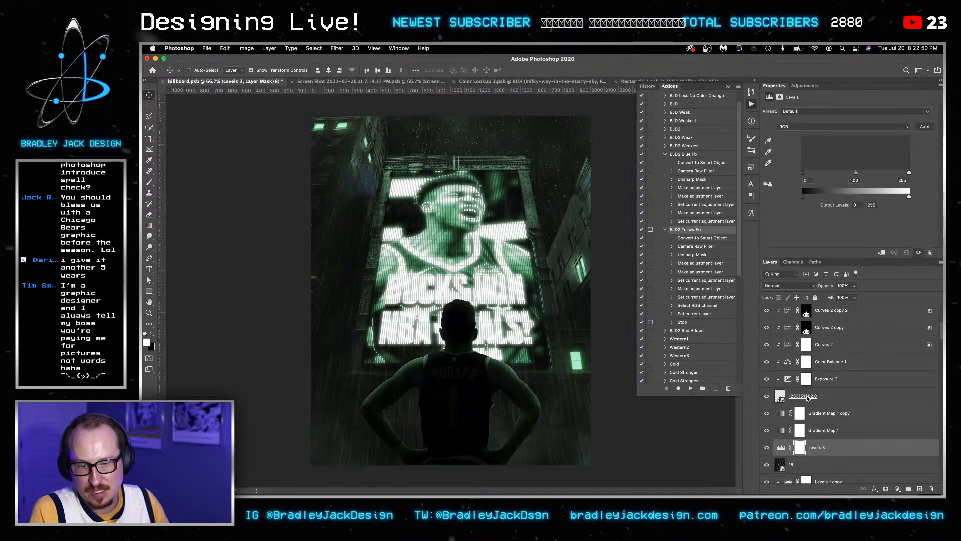
{"action": "left_click", "coordinate": [811, 456], "text": "alt"}
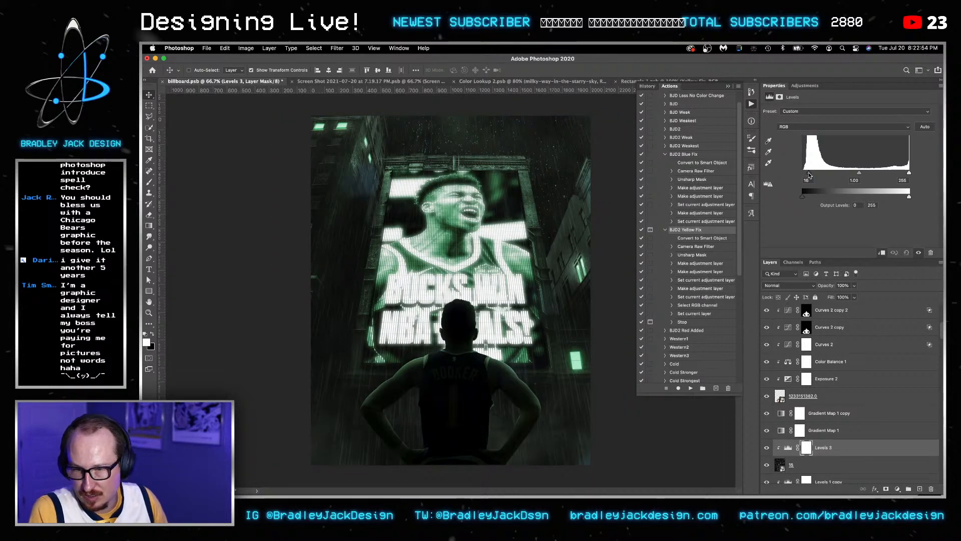
Duplicate rain layer 15 with its Levels 3 adjustment and move the copies in front of the figure, directly below LensDirt-20.
{"action": "left_click", "coordinate": [814, 469], "text": "shift"}
{"action": "key", "text": "super+j"}
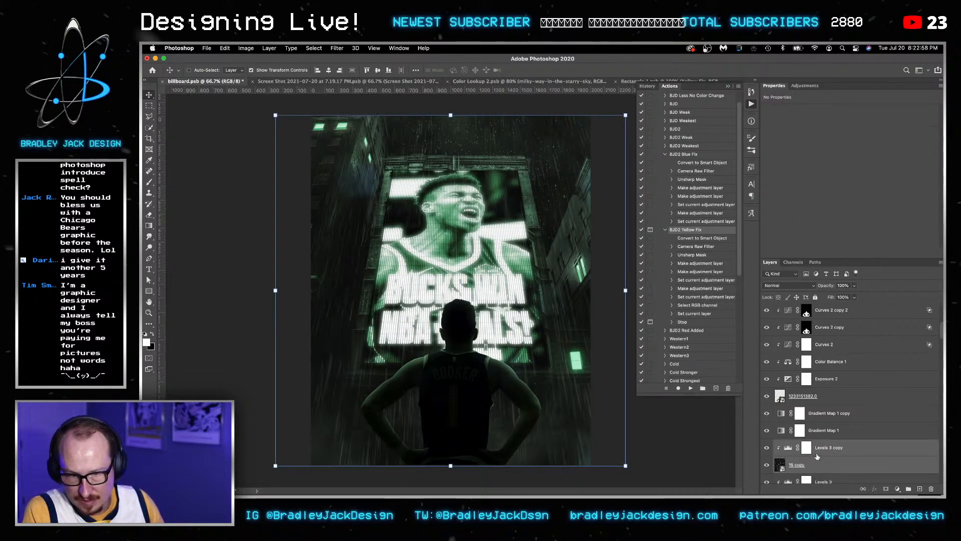
{"action": "left_click_drag", "start_coordinate": [818, 456], "coordinate": [818, 422]}
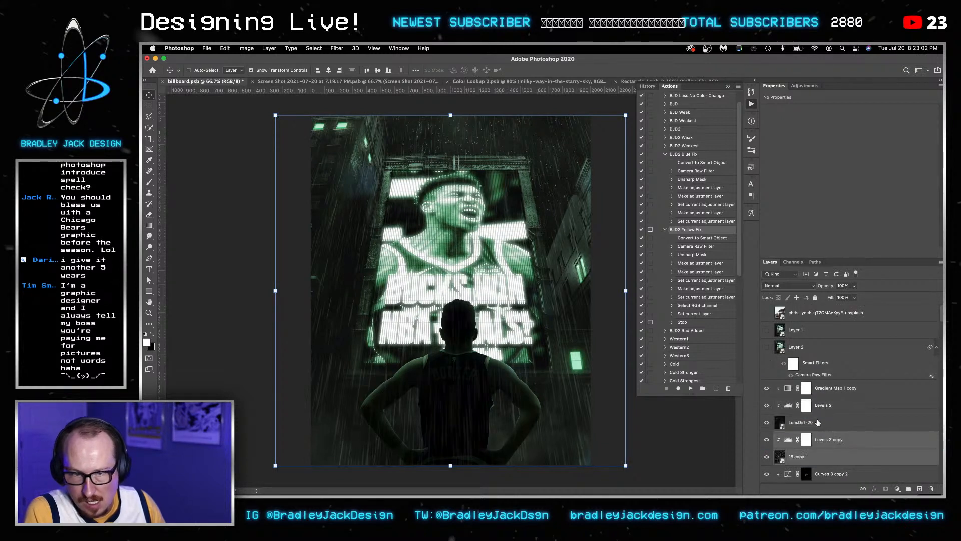
Scale the 15 copy rain layer up from its centre to about 2930 px.
{"action": "left_click", "coordinate": [816, 457]}
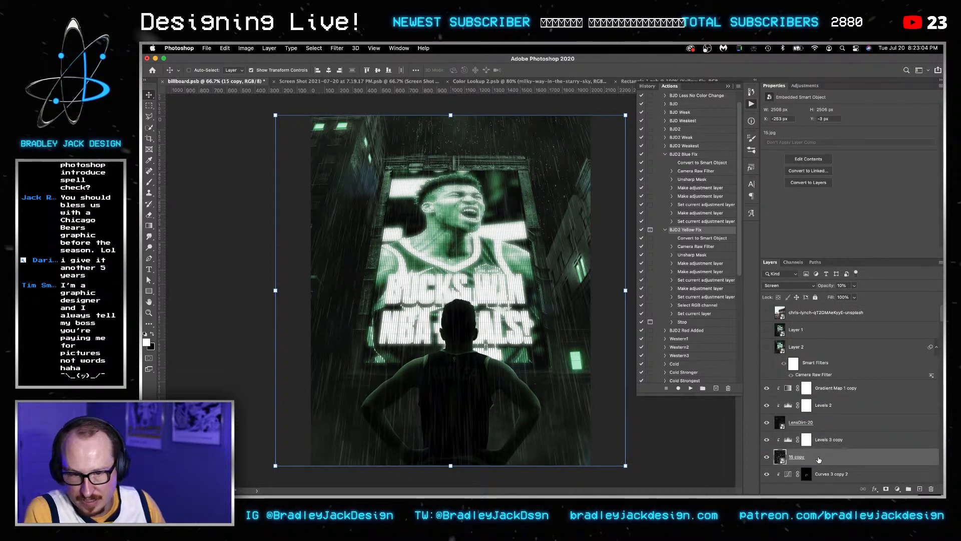
{"action": "key", "text": "super+t"}
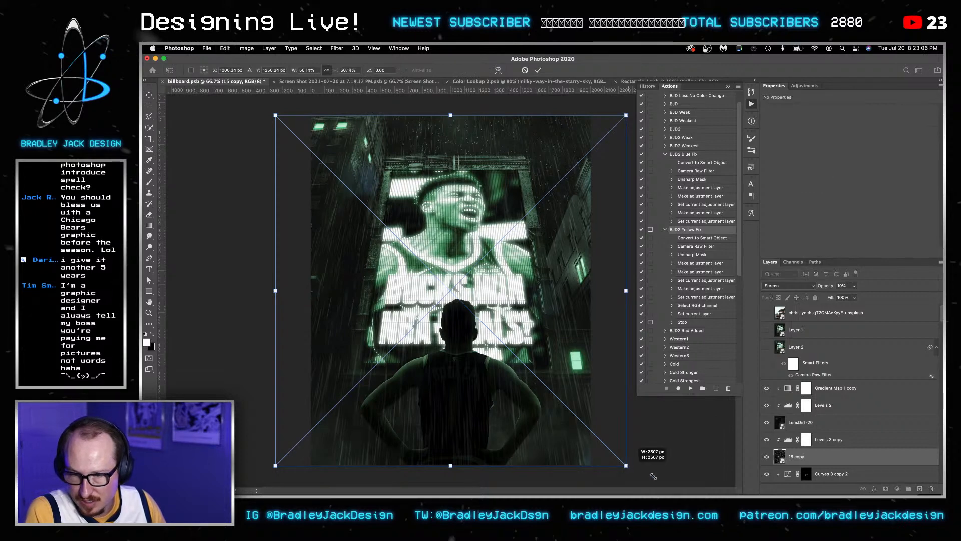
{"action": "left_click_drag", "start_coordinate": [654, 476], "coordinate": [676, 482]}
{"action": "key", "text": "Return"}
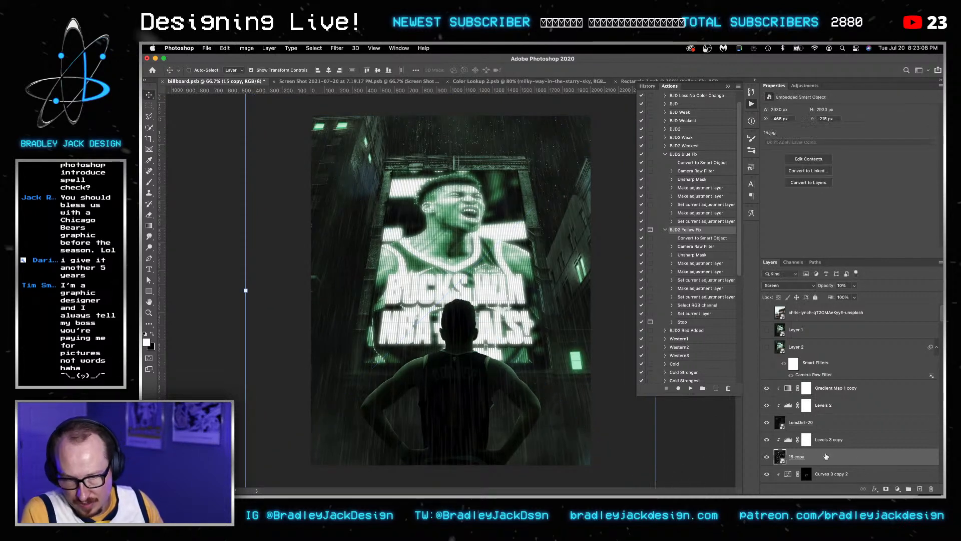
Group the 15 copy and Levels 3 copy layers and mask the group to the standing figure's outline.
{"action": "left_click", "coordinate": [823, 440], "text": "shift"}
{"action": "key", "text": "super+g"}
{"action": "scroll", "coordinate": [821, 440], "scroll_direction": "down", "scroll_amount": 2}
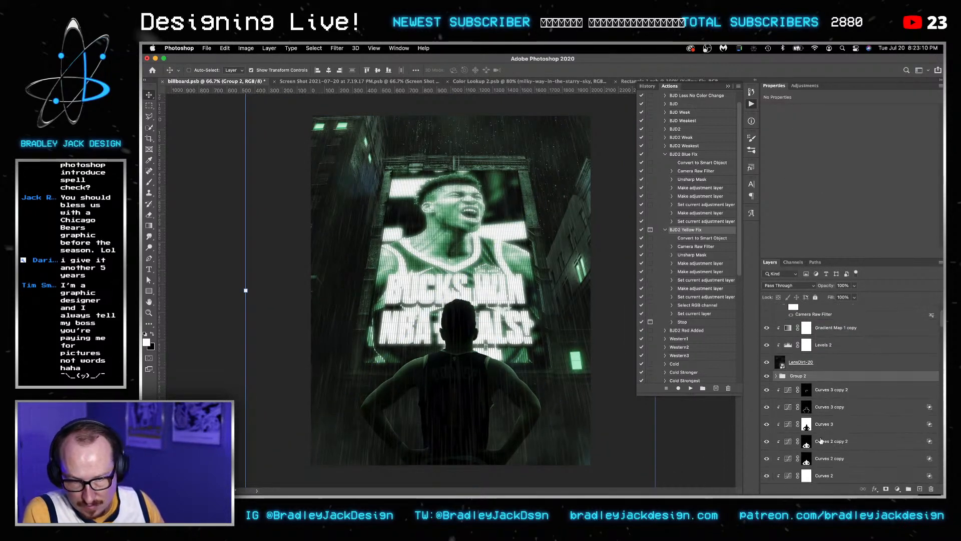
{"action": "scroll", "coordinate": [821, 441], "scroll_direction": "down", "scroll_amount": 3}
{"action": "left_click", "coordinate": [779, 467], "text": "super"}
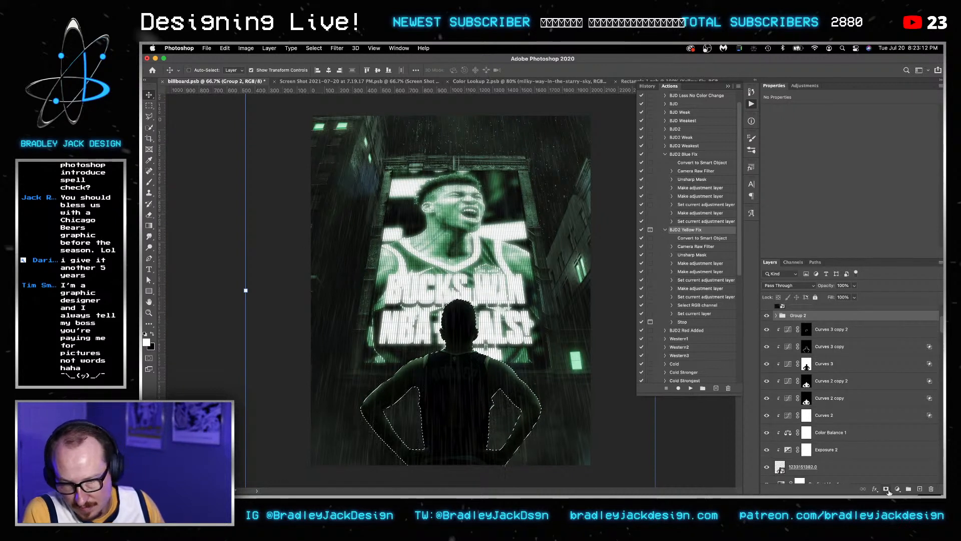
{"action": "left_click", "coordinate": [885, 489]}
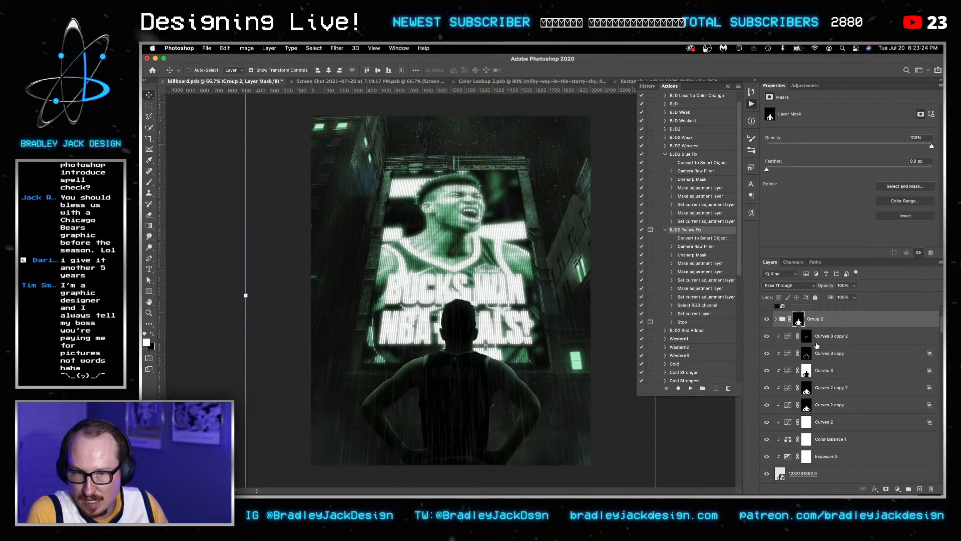
Target the Exposure 2 layer mask, load the standing figure's outline as a selection and contract it by 1 pixel.
{"action": "left_click", "coordinate": [818, 457]}
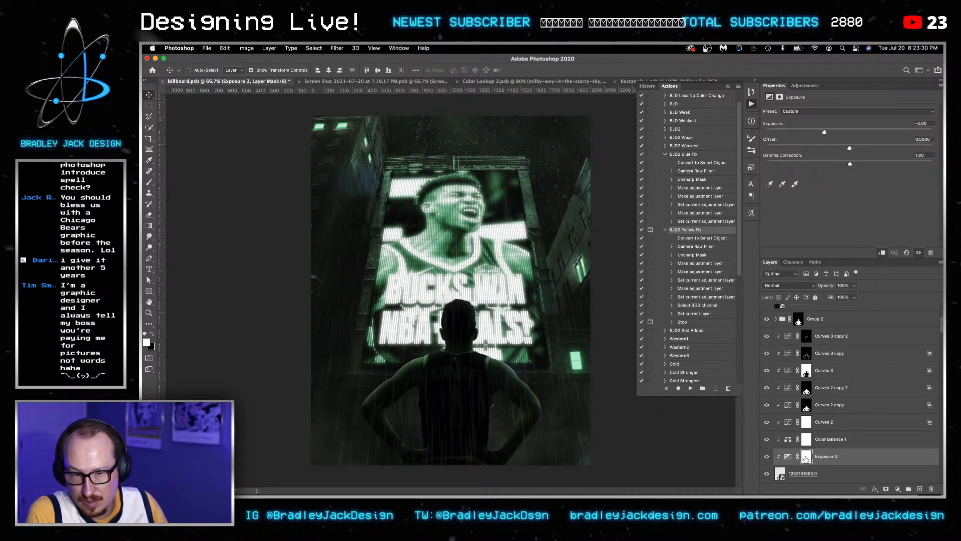
{"action": "left_click", "coordinate": [806, 459], "text": "ctrl"}
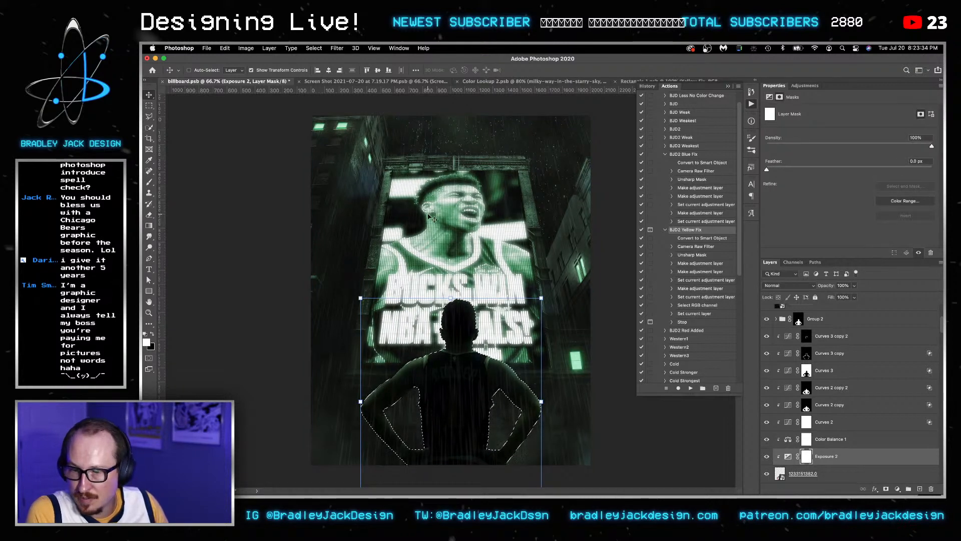
{"action": "left_click", "coordinate": [314, 48]}
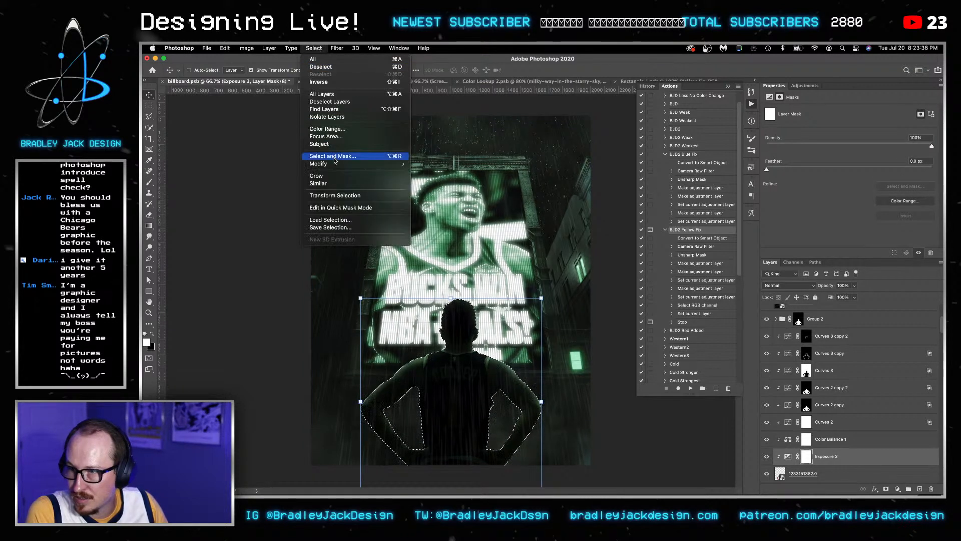
{"action": "mouse_move", "coordinate": [350, 164]}
{"action": "left_click", "coordinate": [442, 186]}
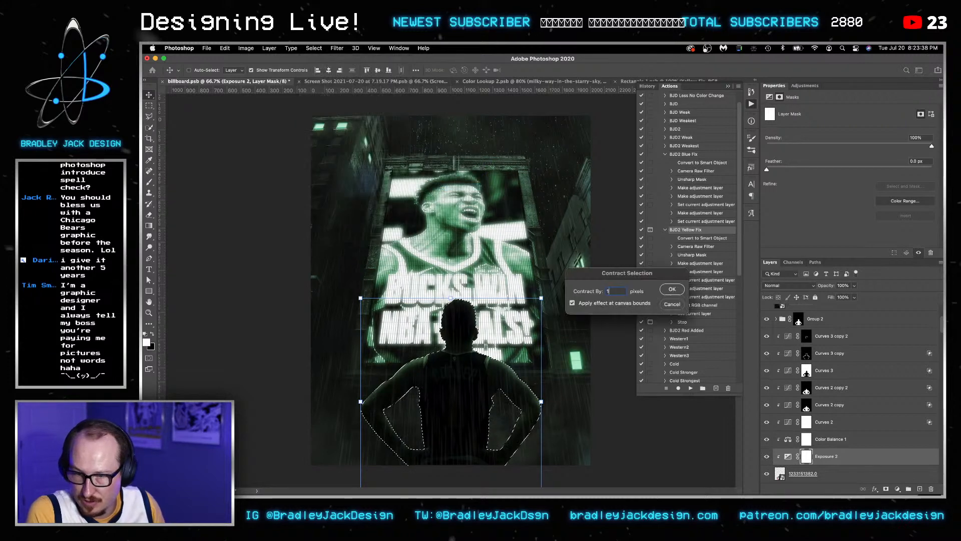
{"action": "key", "text": "Return"}
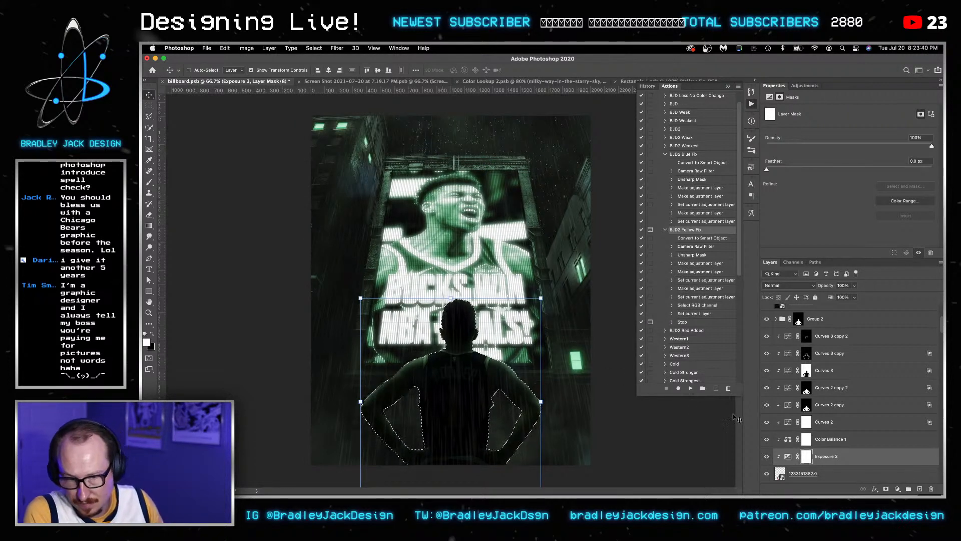
Fill the selection with black on the Exposure 2 mask, deselect, and invert the mask.
{"action": "key", "text": "x"}
{"action": "key", "text": "x"}
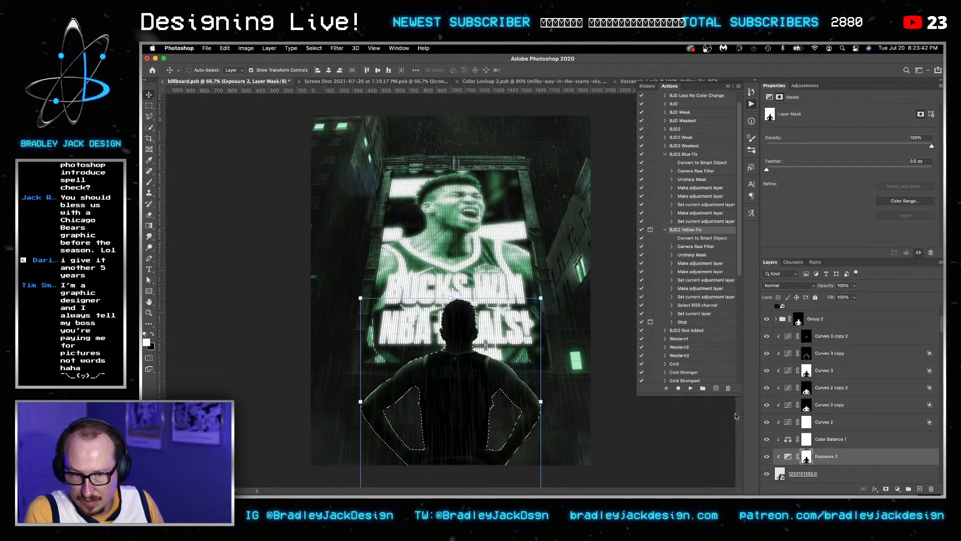
{"action": "key", "text": "super+BackSpace"}
{"action": "key", "text": "super+d"}
{"action": "key", "text": "super+i"}
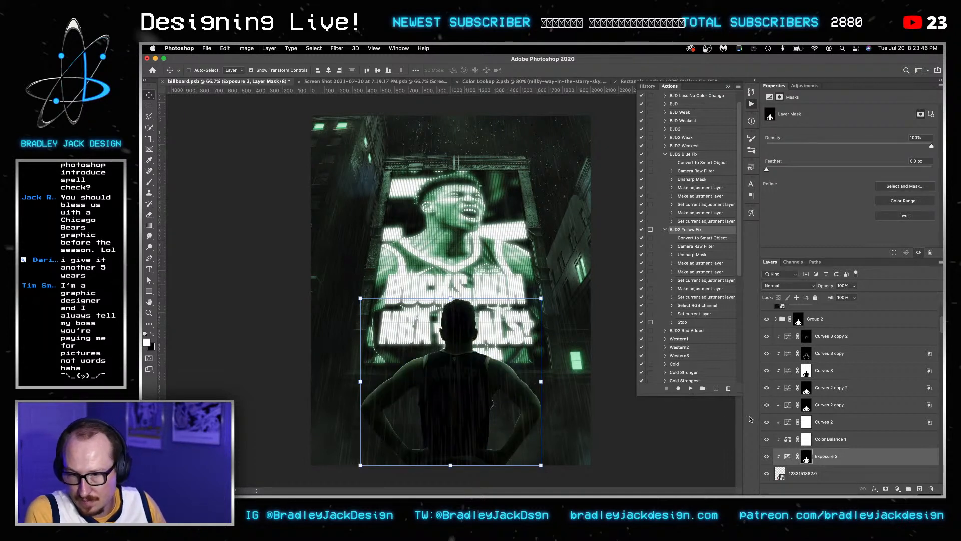
Compare the figure's edge lighting with the Exposure 2 layer and its mask switched off and back on.
{"action": "left_click", "coordinate": [767, 457]}
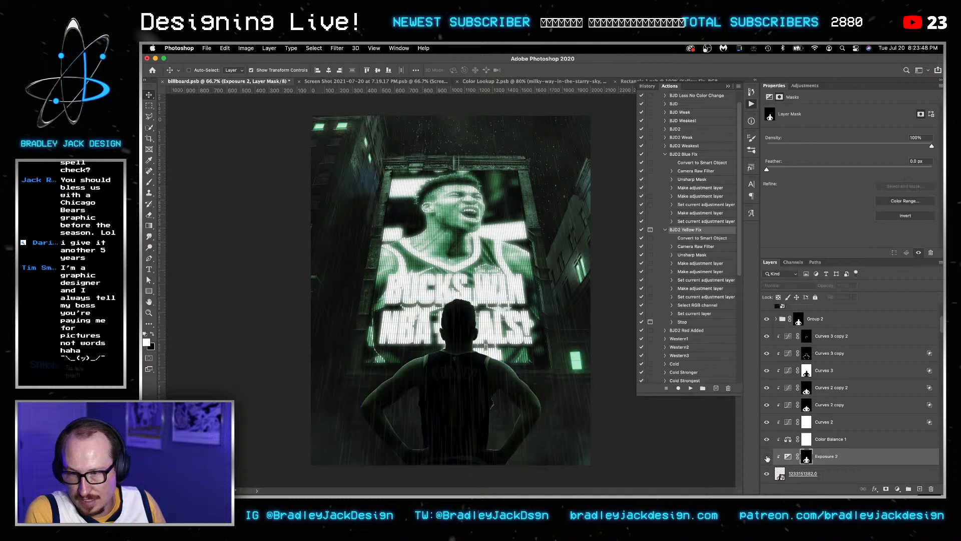
{"action": "left_click", "coordinate": [767, 457]}
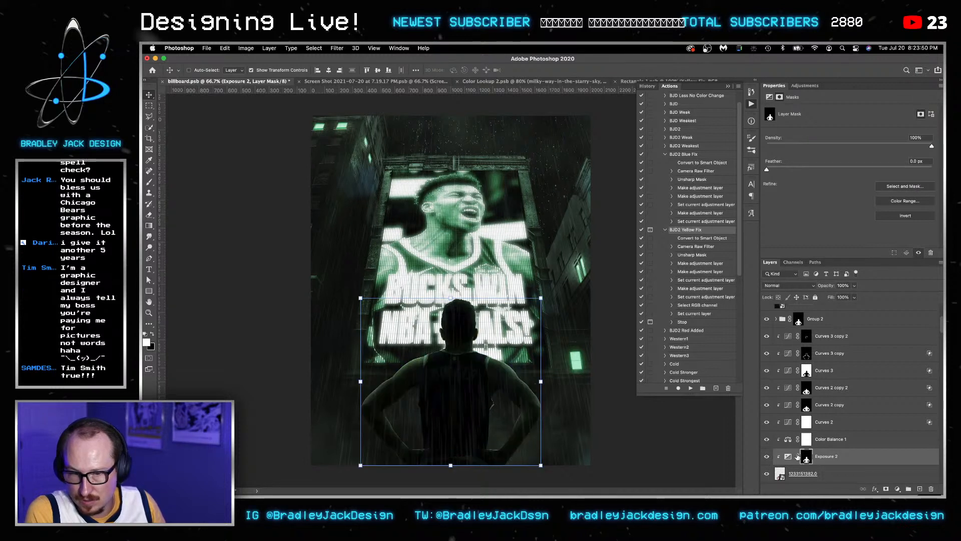
{"action": "right_click", "coordinate": [807, 404]}
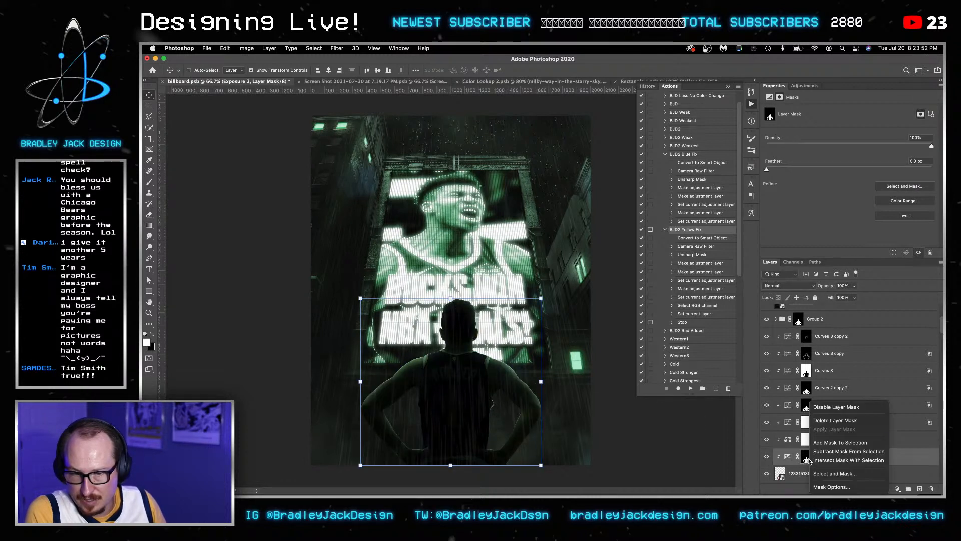
{"action": "left_click", "coordinate": [822, 408]}
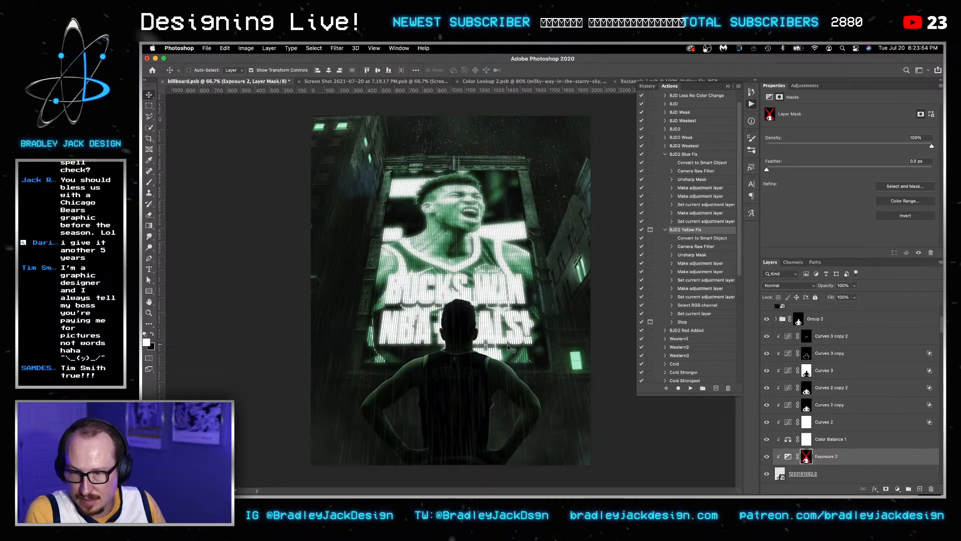
{"action": "right_click", "coordinate": [807, 456]}
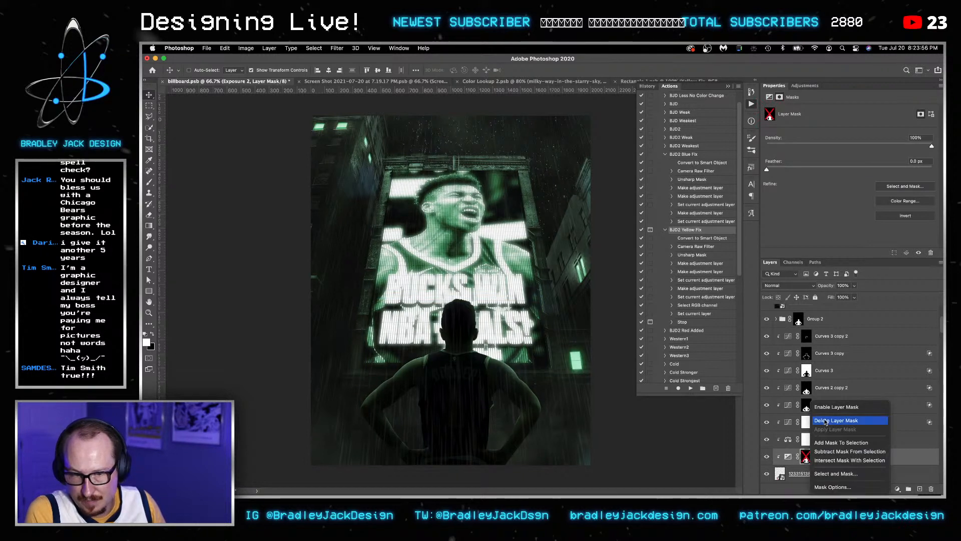
{"action": "left_click", "coordinate": [835, 407]}
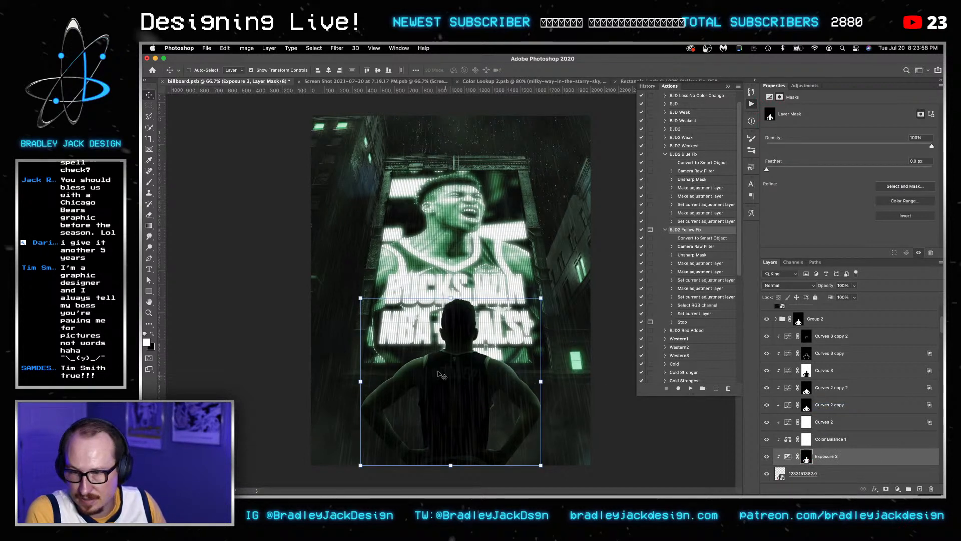
Set the Exposure 2 layer mask's feather to 2.5 px and check the figure's softened edge lighting.
{"action": "key", "text": "z"}
{"action": "double_click", "coordinate": [412, 363]}
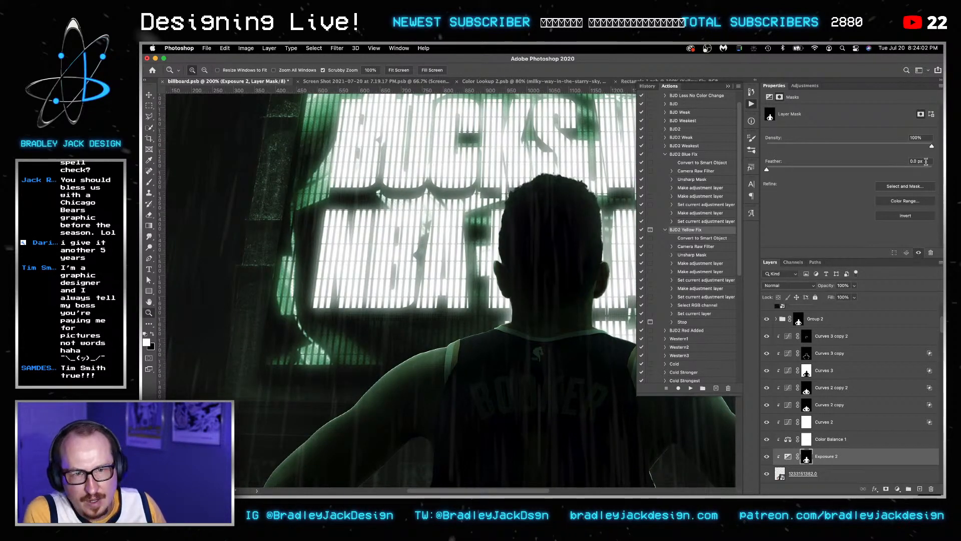
{"action": "left_click", "coordinate": [926, 161]}
{"action": "type", "text": "2"}
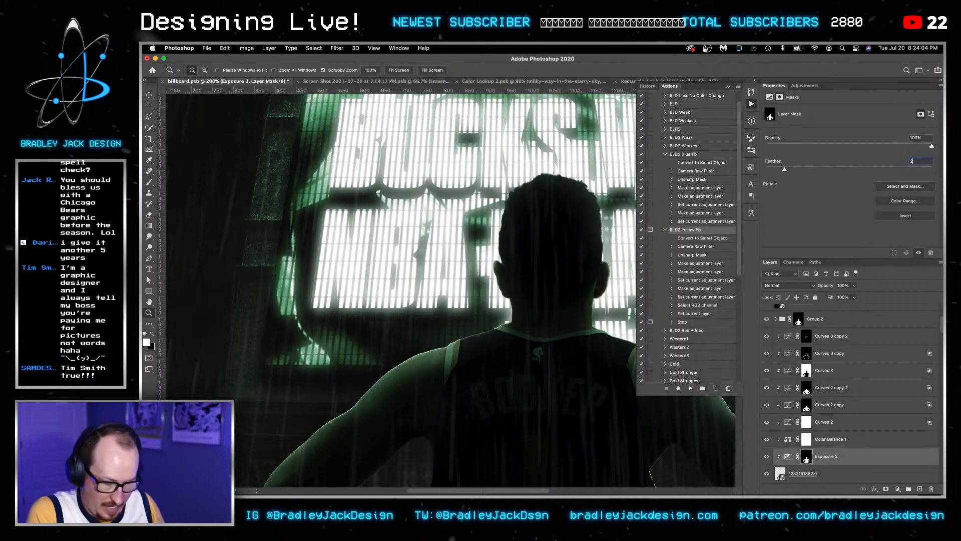
{"action": "type", "text": ".5"}
{"action": "key", "text": "Return"}
{"action": "key", "text": "v"}
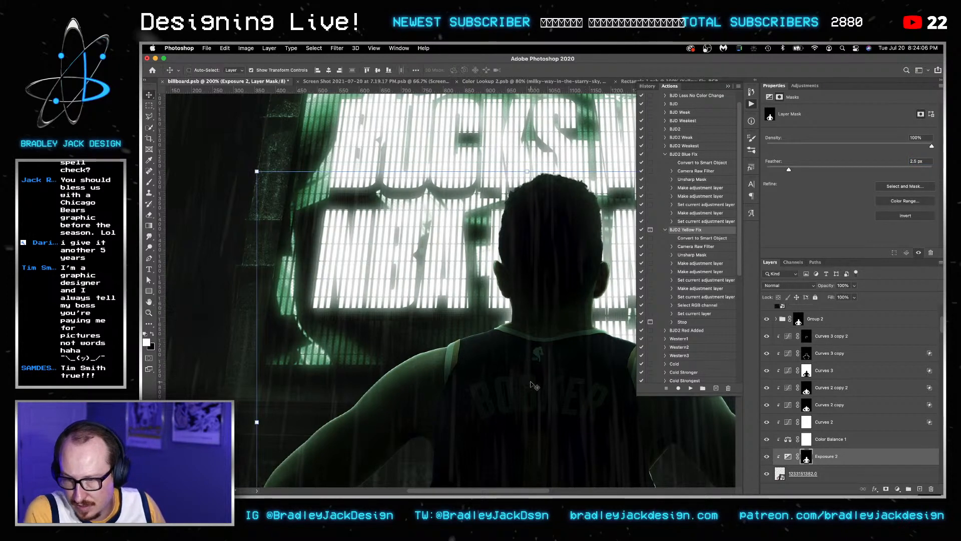
{"action": "scroll", "coordinate": [530, 383], "scroll_direction": "down", "scroll_amount": 5, "text": "alt"}
{"action": "left_click_drag", "start_coordinate": [550, 396], "coordinate": [484, 342]}
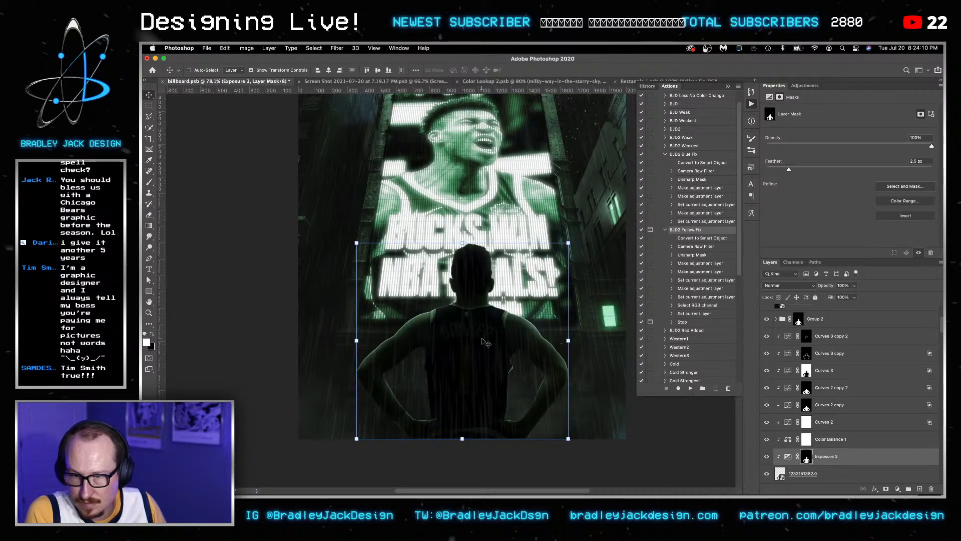
{"action": "left_click_drag", "start_coordinate": [483, 338], "coordinate": [483, 342]}
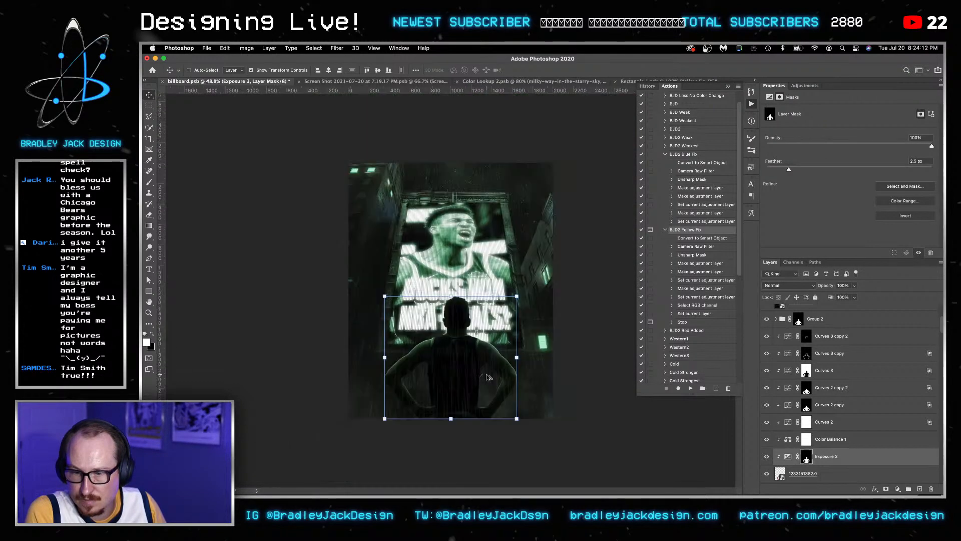
{"action": "scroll", "coordinate": [488, 378], "scroll_direction": "down", "scroll_amount": 2}
{"action": "scroll", "coordinate": [821, 387], "scroll_direction": "up", "scroll_amount": 1}
{"action": "scroll", "coordinate": [821, 387], "scroll_direction": "up", "scroll_amount": 1}
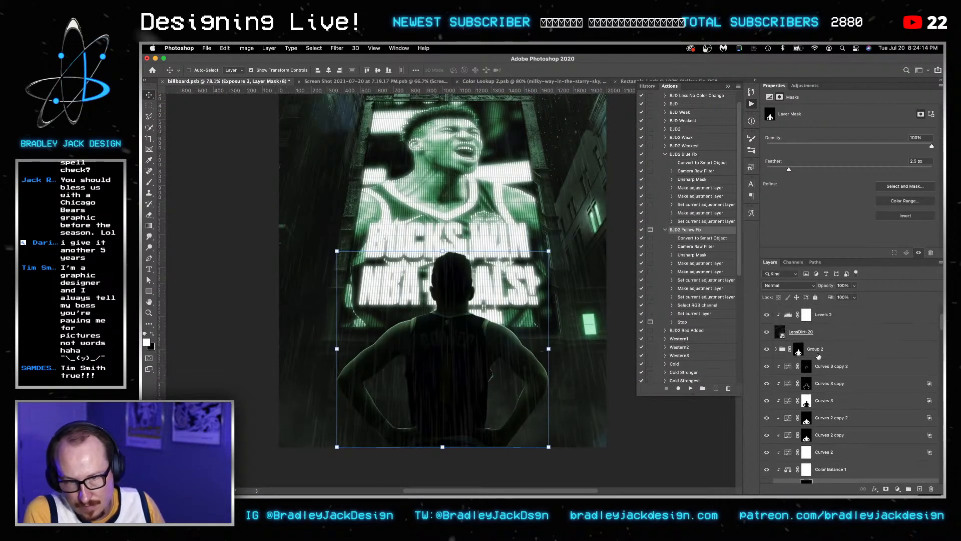
Add a Curves adjustment above Group 2, raise its RGB midtones strongly, and invert its mask to black.
{"action": "left_click", "coordinate": [819, 353]}
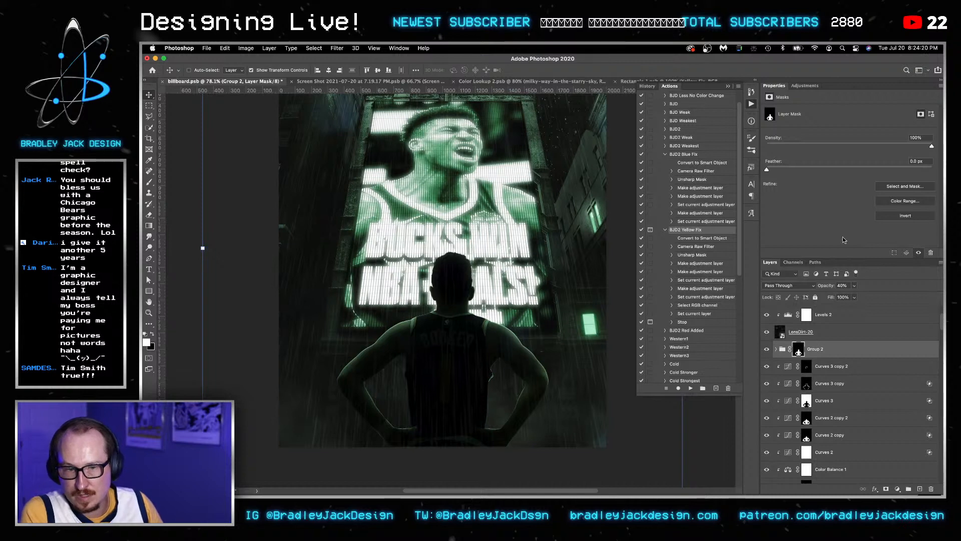
{"action": "left_click", "coordinate": [804, 85]}
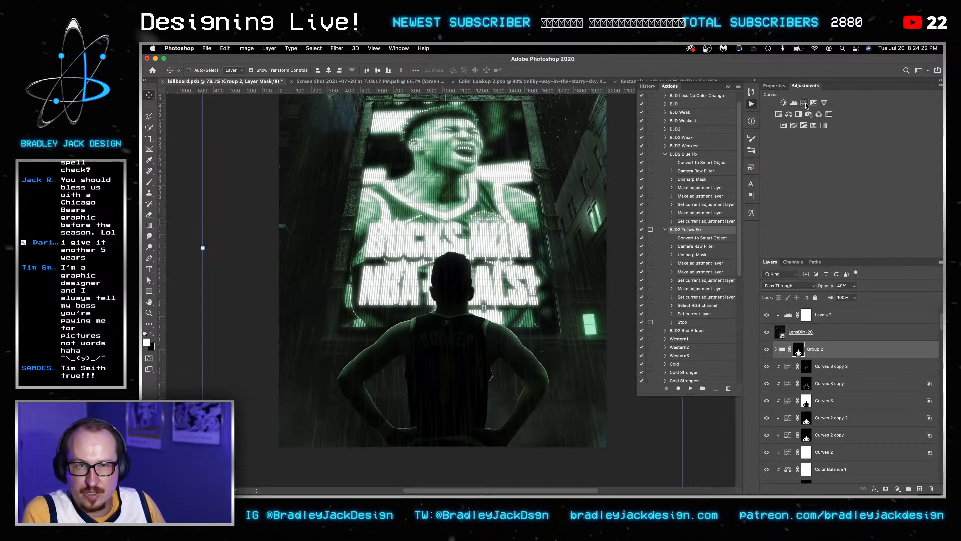
{"action": "left_click", "coordinate": [805, 103]}
{"action": "left_click_drag", "start_coordinate": [846, 196], "coordinate": [840, 181]}
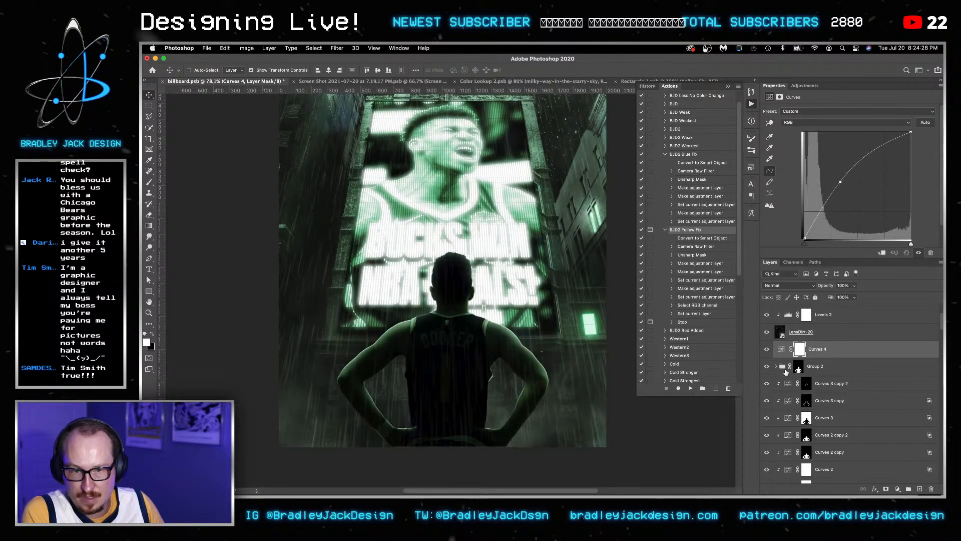
{"action": "key", "text": "ctrl+i"}
Set up a soft round brush at 0% hardness and flatten its tip into a narrow horizontal ellipse.
{"action": "key", "text": "b"}
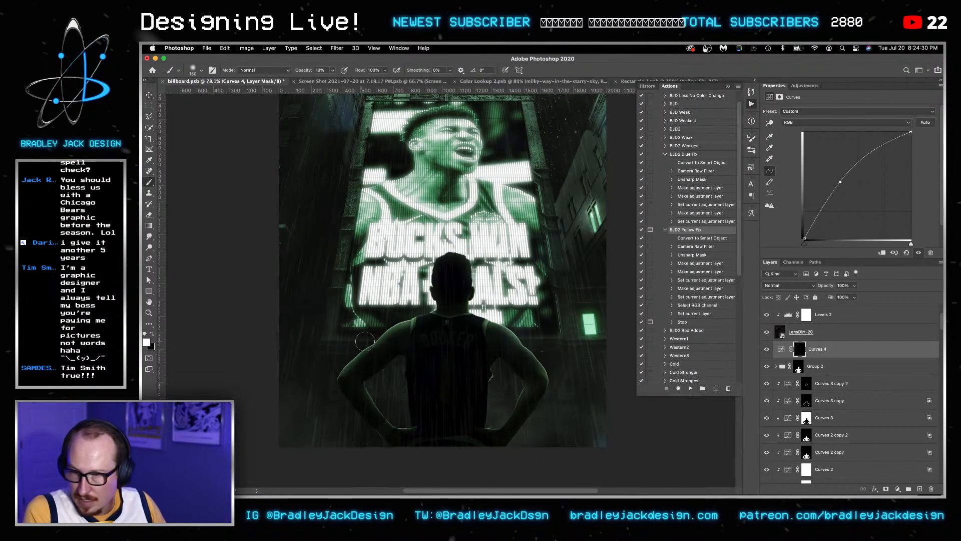
{"action": "right_click", "coordinate": [385, 315]}
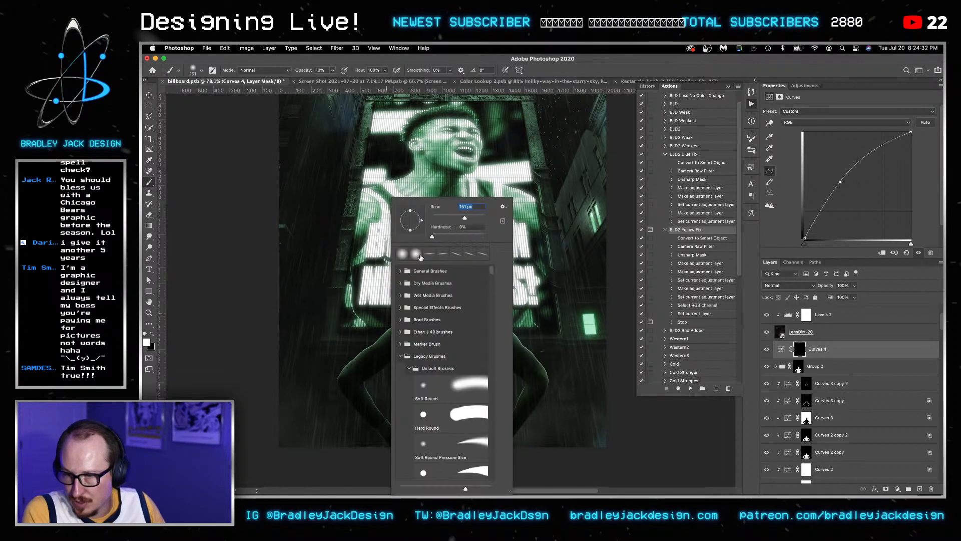
{"action": "left_click_drag", "start_coordinate": [410, 229], "coordinate": [410, 223]}
{"action": "scroll", "coordinate": [359, 367], "scroll_direction": "up", "scroll_amount": 5}
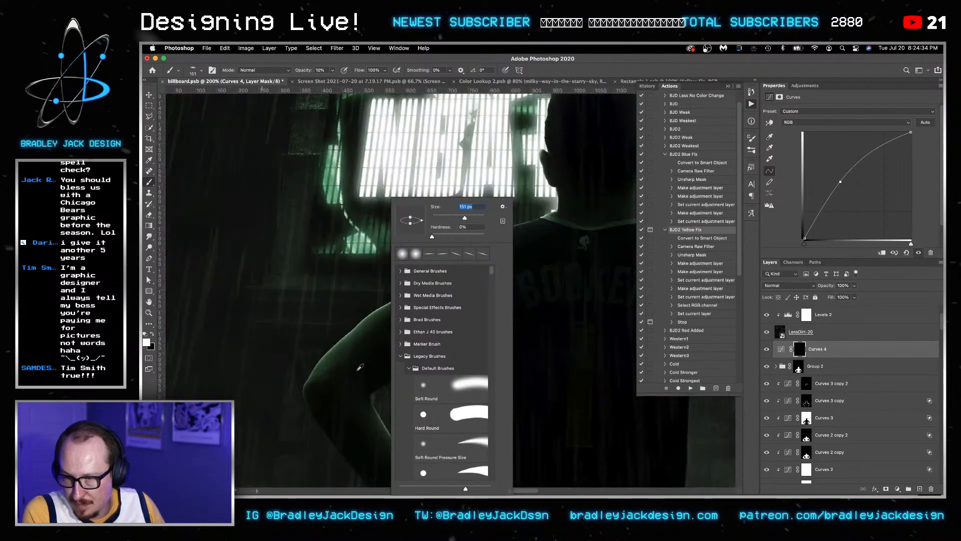
{"action": "key", "text": "Return"}
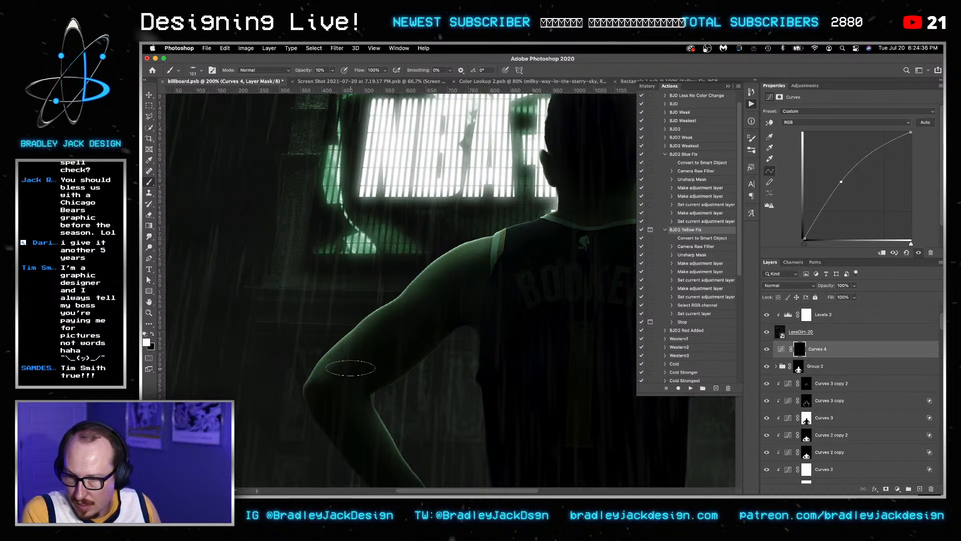
Nudge the Curves 4 midtone point slightly up and to the right.
{"action": "key", "text": "Right"}
{"action": "key", "text": "Right"}
{"action": "key", "text": "Right"}
{"action": "key", "text": "Right"}
{"action": "key", "text": "Right"}
{"action": "key", "text": "Right"}
{"action": "key", "text": "Right"}
{"action": "key", "text": "Right"}
{"action": "key", "text": "Right"}
{"action": "key", "text": "Right"}
{"action": "key", "text": "Right"}
{"action": "key", "text": "Right"}
{"action": "key", "text": "Right"}
{"action": "key", "text": "Right"}
{"action": "key", "text": "Right"}
{"action": "key", "text": "Right"}
{"action": "key", "text": "Right"}
{"action": "key", "text": "Right"}
{"action": "key", "text": "Right"}
{"action": "key", "text": "Right"}
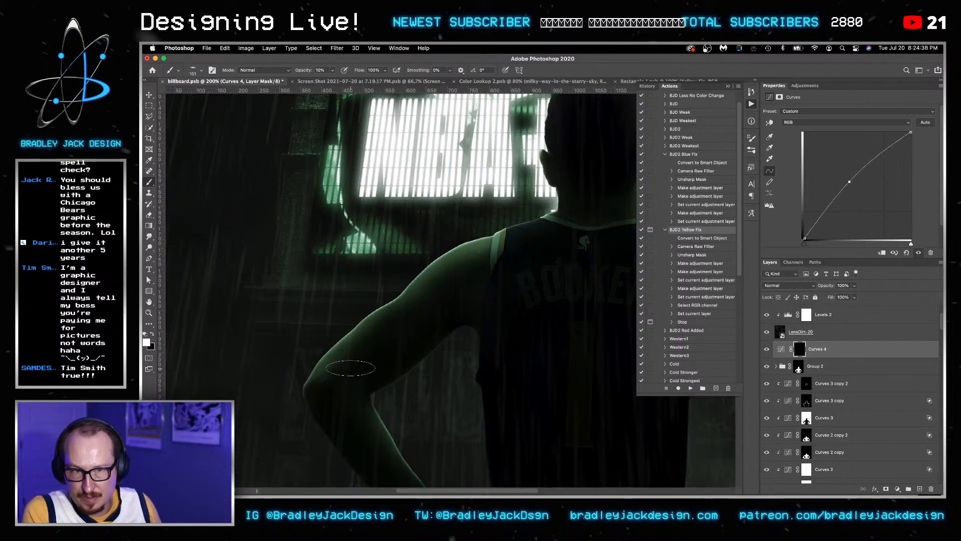
{"action": "key", "text": "Left"}
{"action": "key", "text": "Left"}
{"action": "key", "text": "Left"}
{"action": "key", "text": "Left"}
{"action": "key", "text": "Left"}
{"action": "key", "text": "Left"}
{"action": "key", "text": "Left"}
{"action": "key", "text": "Left"}
{"action": "key", "text": "Left"}
{"action": "key", "text": "Left"}
{"action": "key", "text": "Left"}
{"action": "key", "text": "Left"}
{"action": "key", "text": "Left"}
{"action": "key", "text": "Up"}
{"action": "key", "text": "Up"}
{"action": "key", "text": "Up"}
{"action": "key", "text": "Up"}
{"action": "key", "text": "Up"}
{"action": "key", "text": "Up"}
{"action": "key", "text": "Up"}
{"action": "key", "text": "Up"}
{"action": "key", "text": "Up"}
{"action": "key", "text": "Up"}
{"action": "key", "text": "Up"}
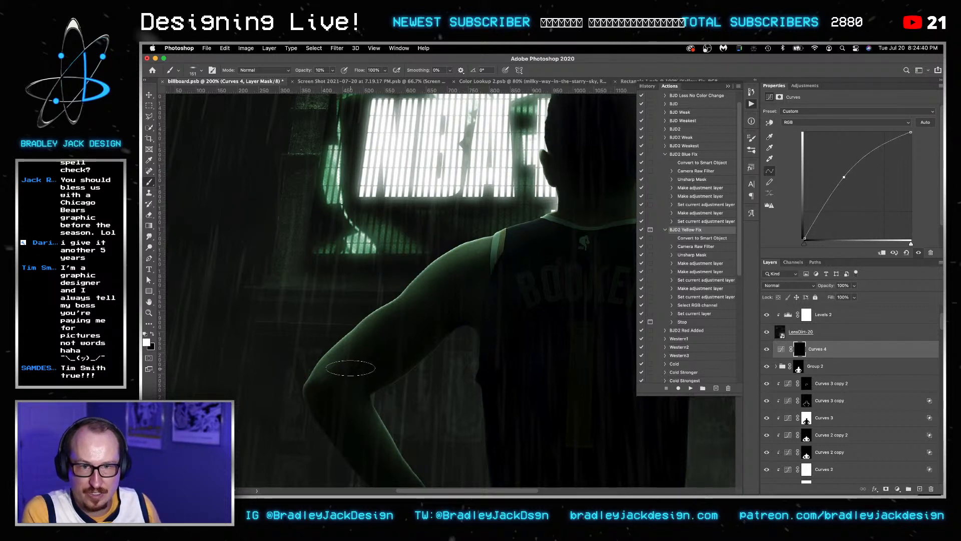
{"action": "key", "text": "Left"}
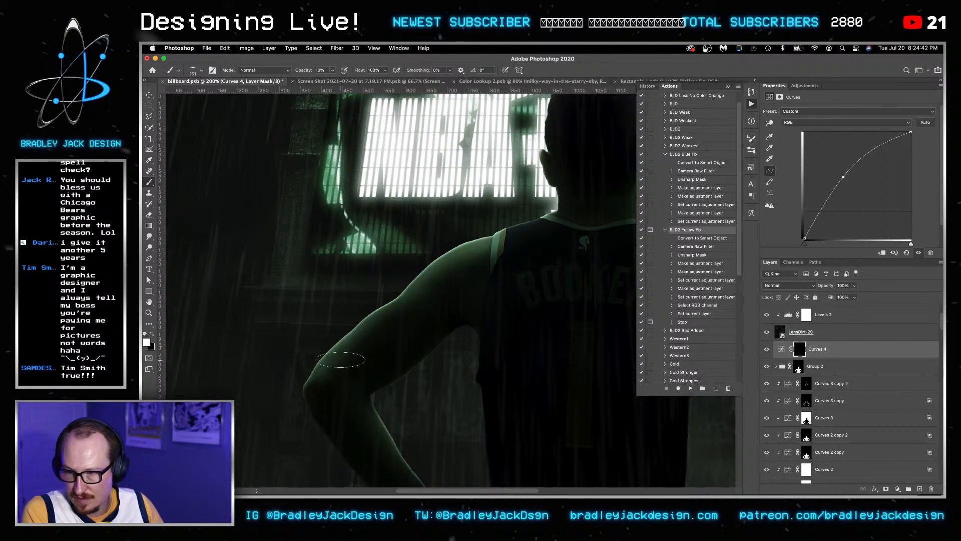
Enlarge the elliptical brush to 175 px, target the Curves 4 mask, and rotate the tip to 44° to follow the left arm.
{"action": "key", "text": "bracketright"}
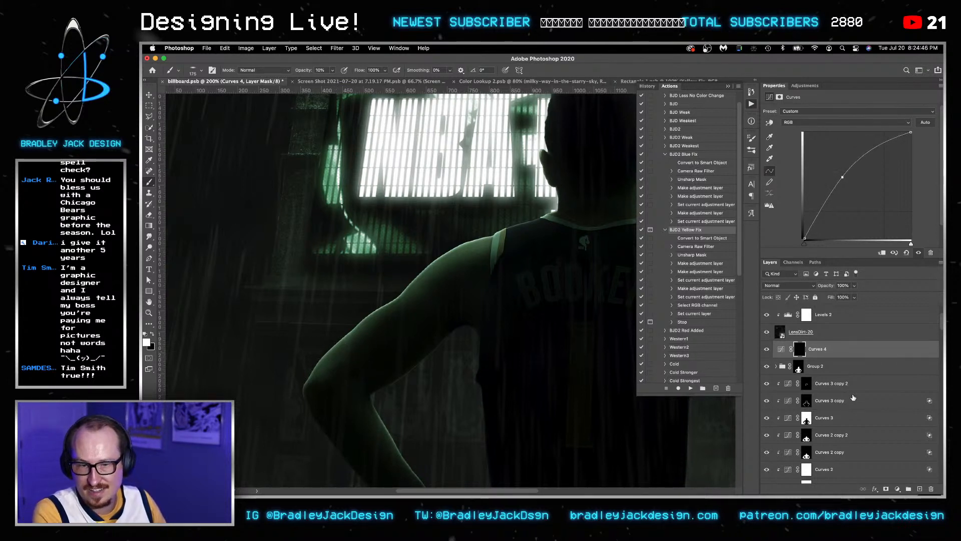
{"action": "left_click", "coordinate": [826, 365]}
{"action": "left_click", "coordinate": [816, 350]}
{"action": "left_click", "coordinate": [800, 349]}
{"action": "key", "text": "Left"}
{"action": "key", "text": "Left"}
{"action": "key", "text": "Left"}
{"action": "key", "text": "Left"}
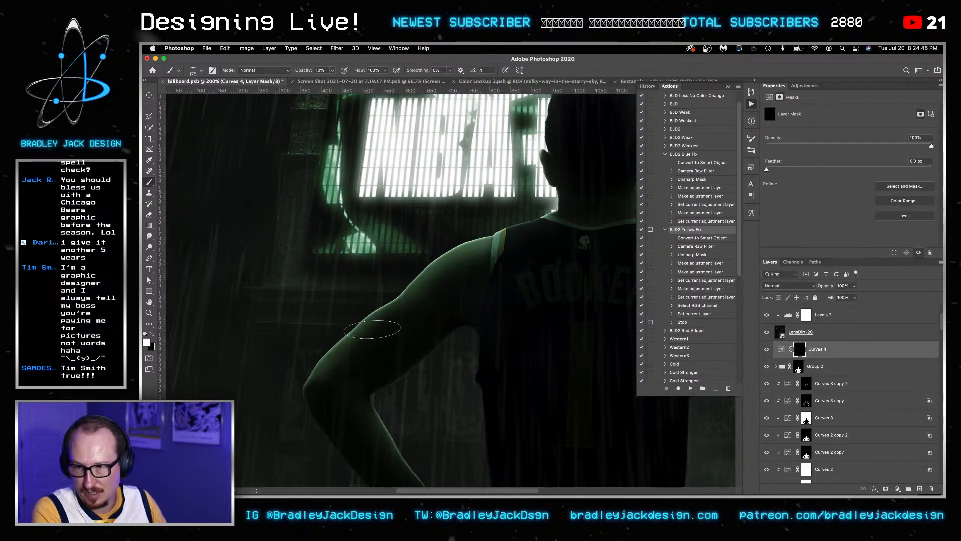
{"action": "key", "text": "Left"}
{"action": "key", "text": "Left"}
{"action": "key", "text": "Left"}
{"action": "key", "text": "Left"}
{"action": "key", "text": "Left"}
{"action": "key", "text": "Left"}
{"action": "key", "text": "Left"}
{"action": "key", "text": "Left"}
{"action": "key", "text": "Left"}
{"action": "key", "text": "Left"}
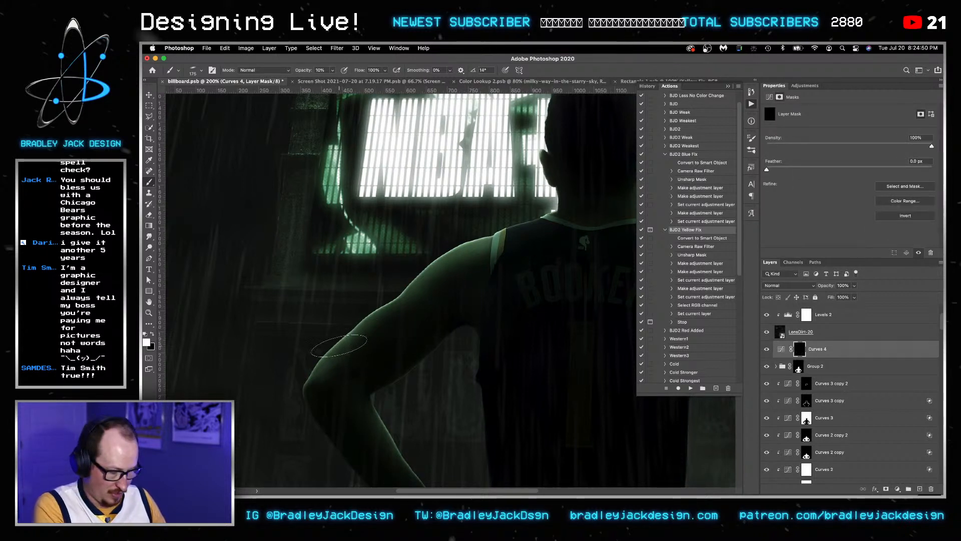
{"action": "key", "text": "Left"}
{"action": "key", "text": "Left"}
{"action": "key", "text": "Left"}
{"action": "key", "text": "Left"}
{"action": "key", "text": "Left"}
{"action": "key", "text": "Left"}
{"action": "key", "text": "Left"}
{"action": "key", "text": "Left"}
{"action": "key", "text": "Left"}
{"action": "key", "text": "Left"}
{"action": "key", "text": "Left"}
{"action": "key", "text": "Left"}
{"action": "key", "text": "Left"}
{"action": "key", "text": "Left"}
{"action": "key", "text": "Left"}
{"action": "key", "text": "Left"}
{"action": "key", "text": "Left"}
{"action": "key", "text": "Left"}
{"action": "key", "text": "Left"}
{"action": "key", "text": "Left"}
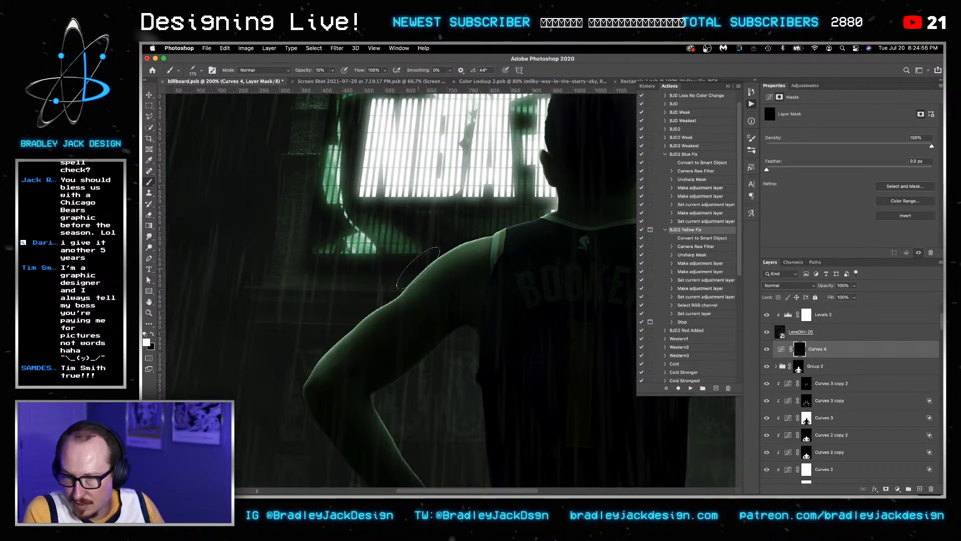
Paint white on the Curves 4 mask along the left shoulder's upper edge, turning the brush tip to 14°.
{"action": "key", "text": "Right"}
{"action": "key", "text": "Right"}
{"action": "key", "text": "Right"}
{"action": "key", "text": "Right"}
{"action": "key", "text": "Right"}
{"action": "key", "text": "Right"}
{"action": "key", "text": "Right"}
{"action": "key", "text": "Right"}
{"action": "key", "text": "Right"}
{"action": "key", "text": "Right"}
{"action": "key", "text": "Right"}
{"action": "key", "text": "Right"}
{"action": "key", "text": "Right"}
{"action": "key", "text": "Right"}
{"action": "key", "text": "Right"}
{"action": "key", "text": "Right"}
{"action": "key", "text": "Right"}
{"action": "key", "text": "Right"}
{"action": "key", "text": "Right"}
{"action": "key", "text": "Right"}
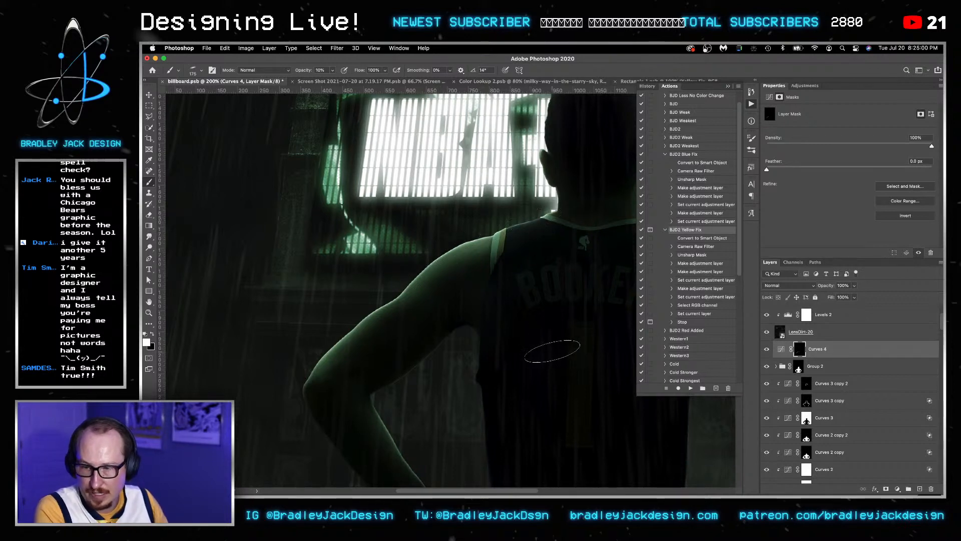
Paint white on the Curves 4 mask along the right shoulder and upper arm, rotating the brush tip to -54°.
{"action": "mouse_move", "coordinate": [553, 381]}
{"action": "left_mouse_down"}
{"action": "mouse_move", "coordinate": [511, 376]}
{"action": "mouse_move", "coordinate": [413, 322]}
{"action": "left_mouse_up"}
{"action": "key", "text": "shift+Right"}
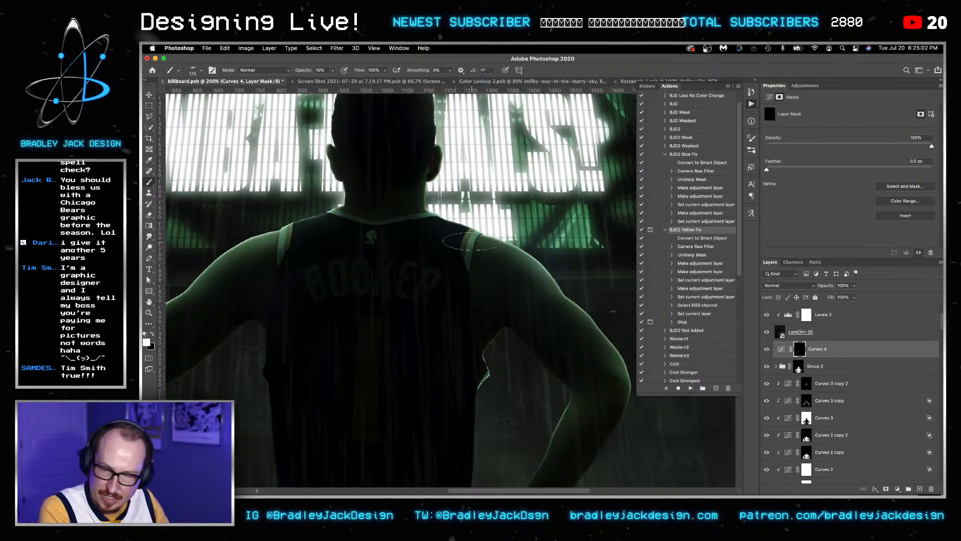
{"action": "key", "text": "shift+Right"}
{"action": "key", "text": "shift+Right"}
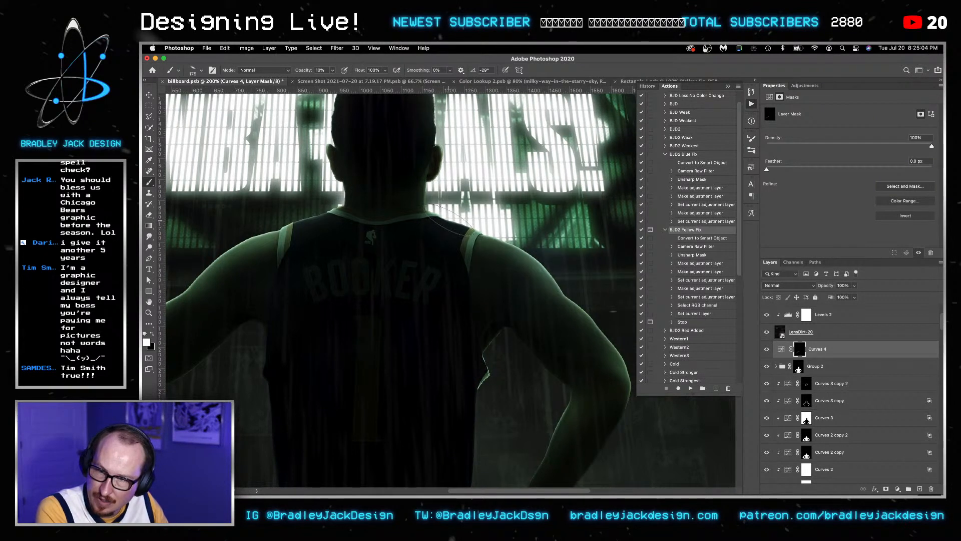
{"action": "key", "text": "Left"}
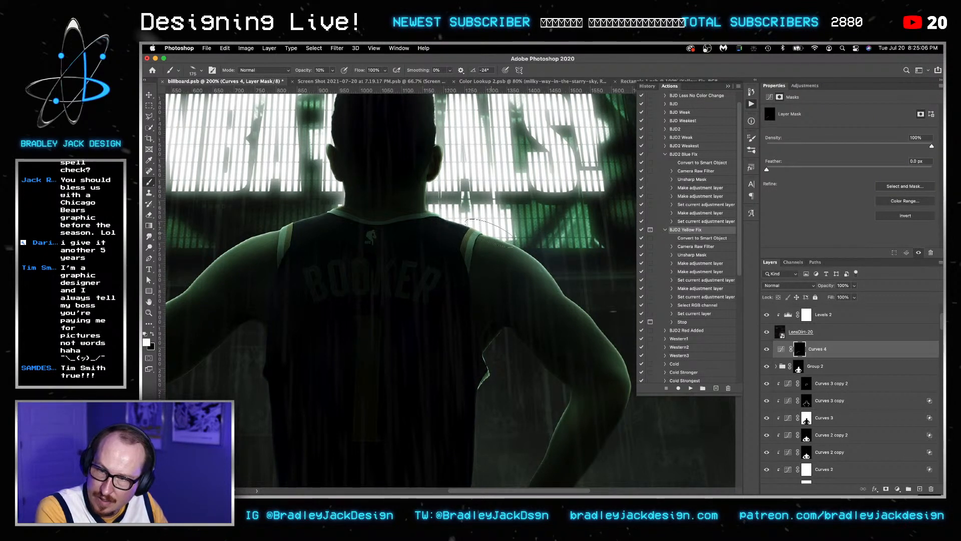
{"action": "key", "text": "shift+Right"}
{"action": "key", "text": "shift+Right"}
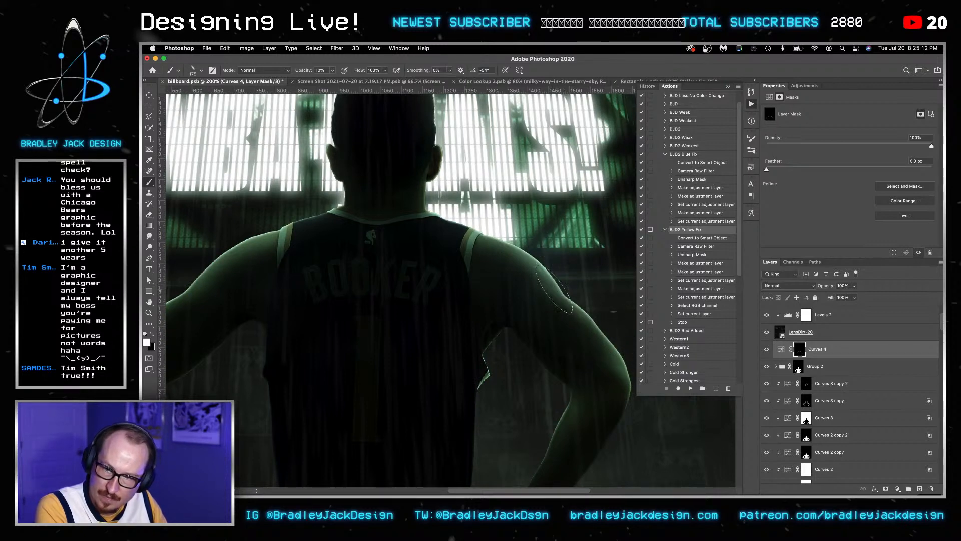
{"action": "scroll", "coordinate": [554, 289], "scroll_direction": "down", "scroll_amount": 5}
{"action": "key", "text": "v"}
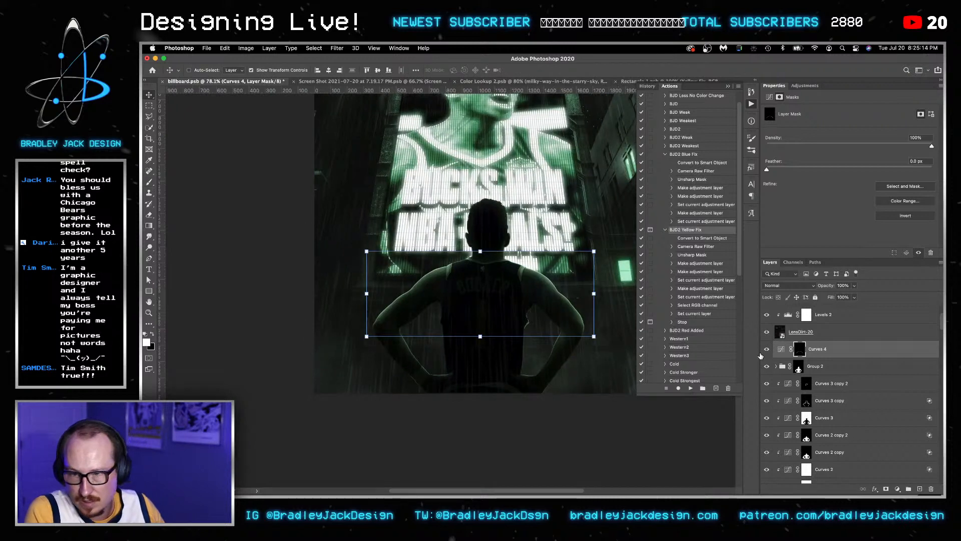
Add a blank layer directly above Curves 4 and switch to the Brush tool.
{"action": "left_click", "coordinate": [813, 369]}
{"action": "scroll", "coordinate": [824, 426], "scroll_direction": "down", "scroll_amount": 3}
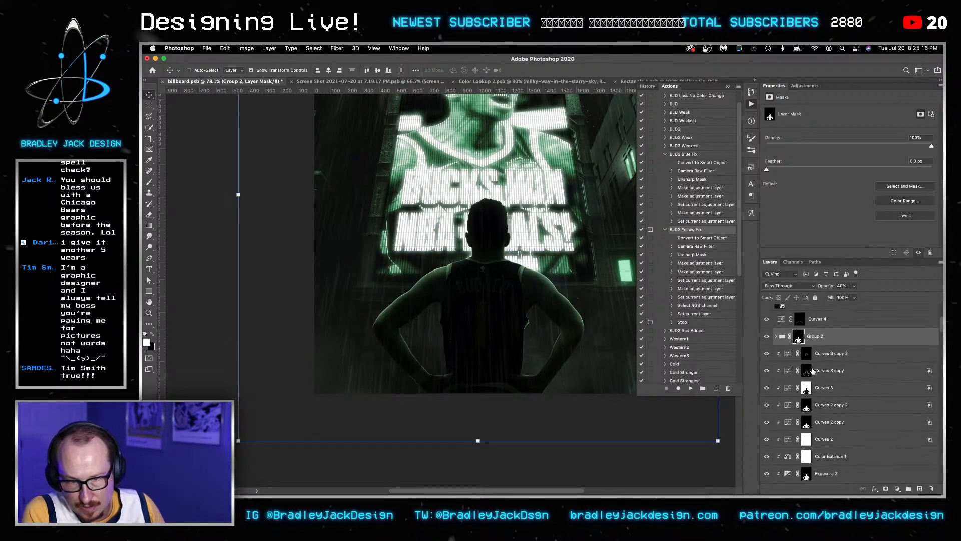
{"action": "scroll", "coordinate": [826, 461], "scroll_direction": "down", "scroll_amount": 1}
{"action": "left_click", "coordinate": [830, 452]}
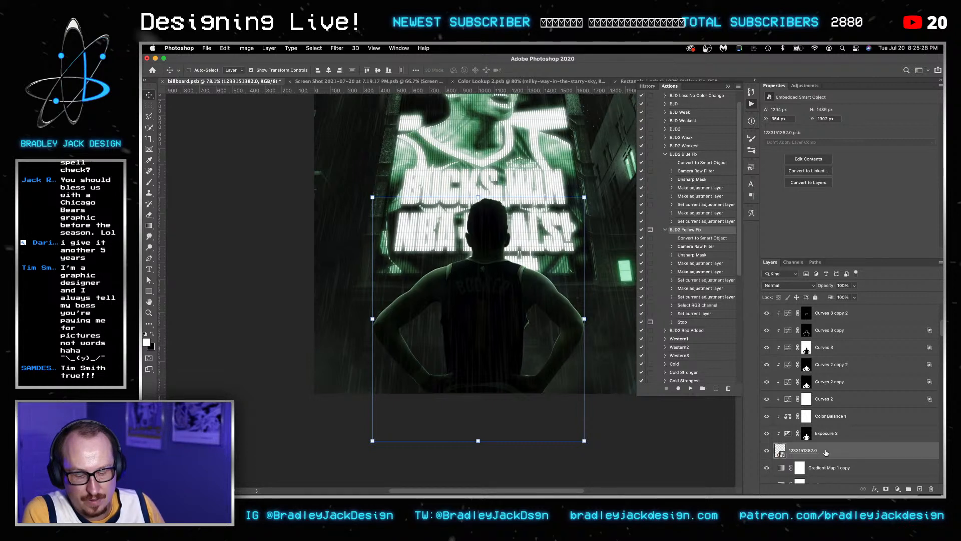
{"action": "scroll", "coordinate": [782, 340], "scroll_direction": "up", "scroll_amount": 3}
{"action": "left_click", "coordinate": [820, 334]}
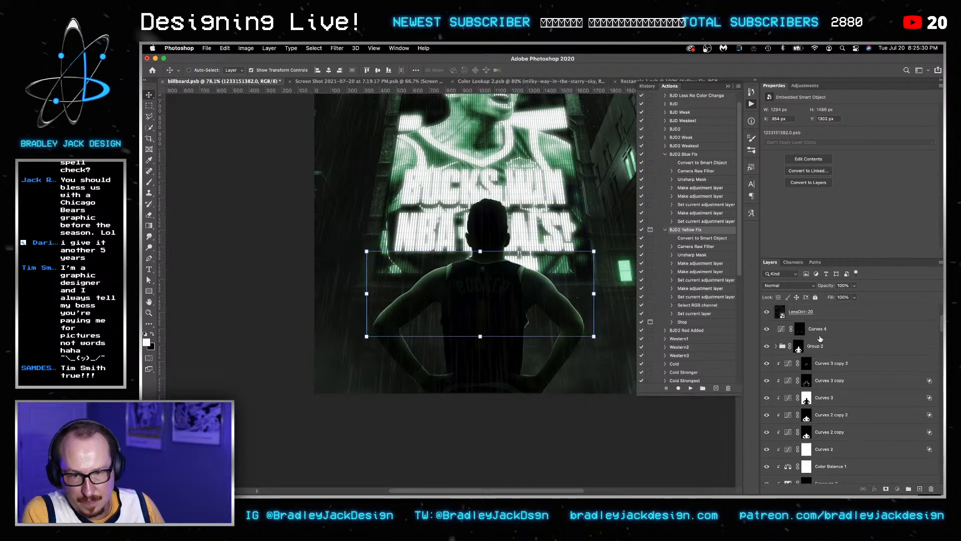
{"action": "key", "text": "super+shift+alt+n"}
{"action": "key", "text": "b"}
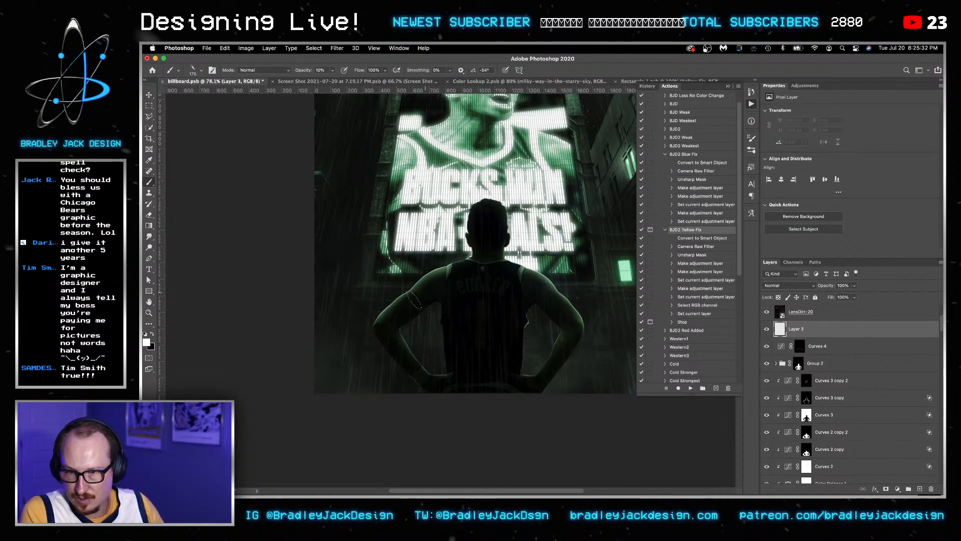
Rotate the elliptical brush tip to about -147° and sample the green highlight on the left arm's edge as the painting colour.
{"action": "key", "text": "shift+Right"}
{"action": "key", "text": "shift+Right"}
{"action": "key", "text": "shift+Right"}
{"action": "key", "text": "shift+Right"}
{"action": "key", "text": "shift+Right"}
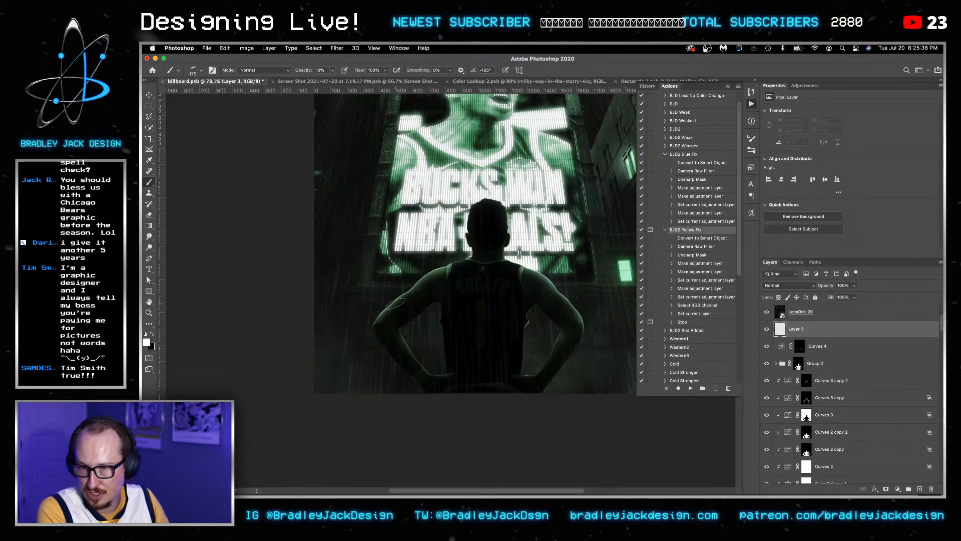
{"action": "key", "text": "Left"}
{"action": "key", "text": "Left"}
{"action": "key", "text": "Left"}
{"action": "key", "text": "Left"}
{"action": "key", "text": "Left"}
{"action": "key", "text": "Left"}
{"action": "key", "text": "Left"}
{"action": "key", "text": "Left"}
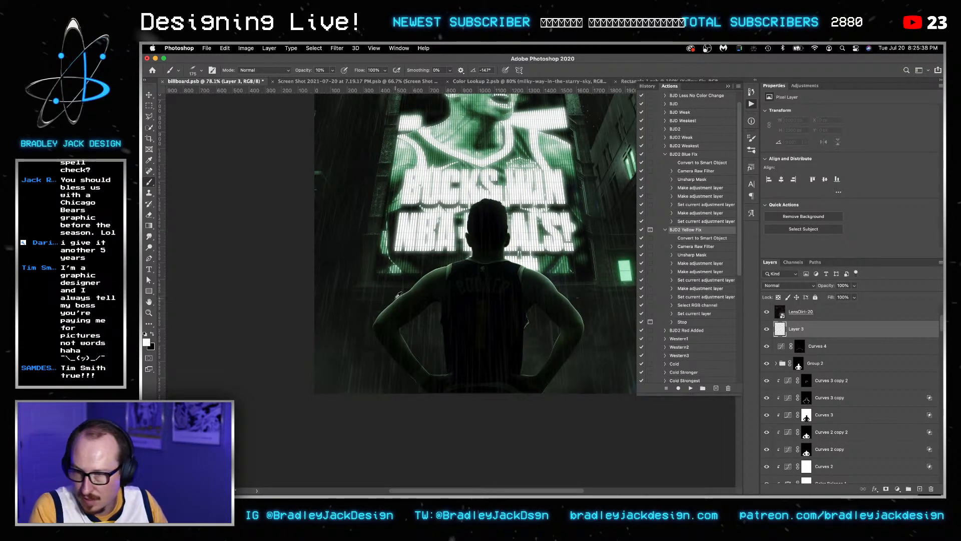
{"action": "left_click", "coordinate": [397, 296], "text": "alt"}
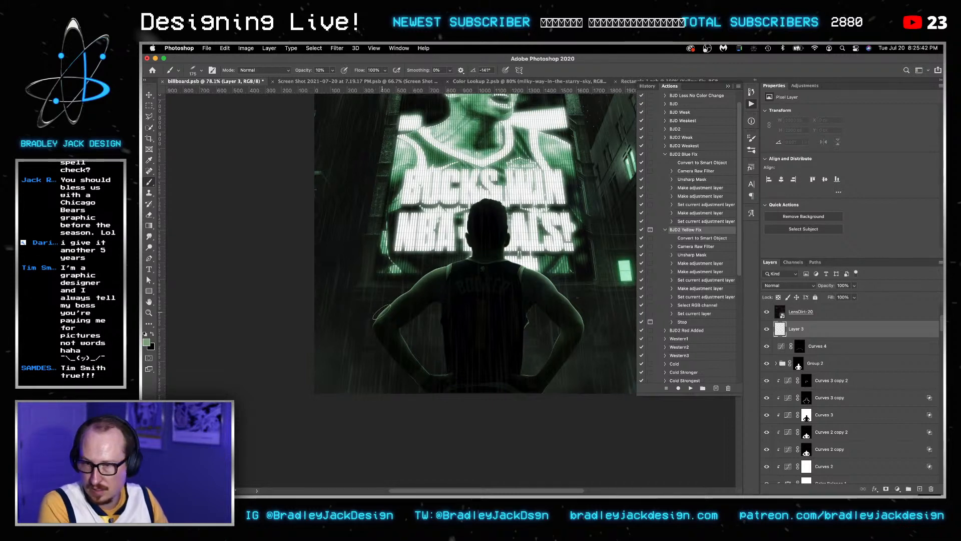
Paint a soft green glow on Layer 3 along the left arm's outer edge and shoulder, starting with the tip at -137°.
{"action": "right_click", "coordinate": [377, 313]}
{"action": "key", "text": "Return"}
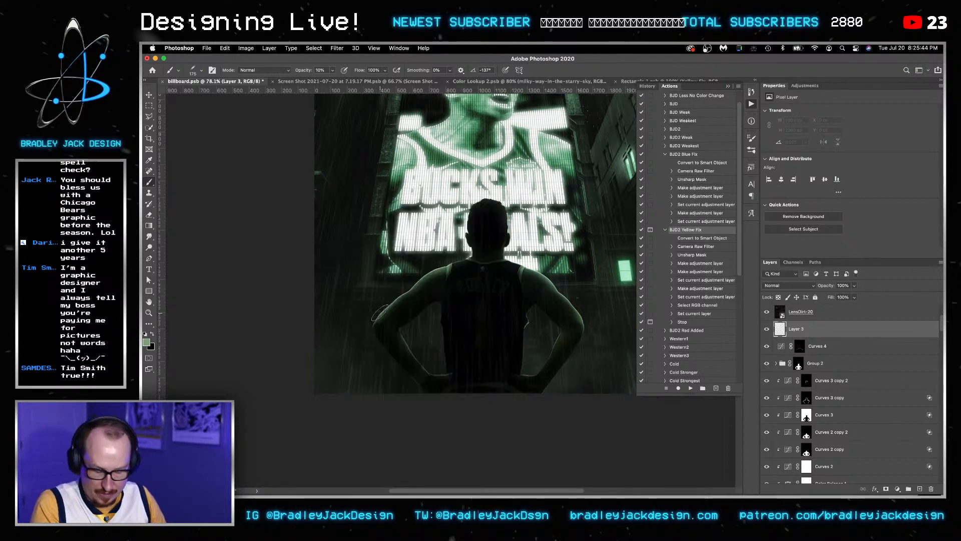
{"action": "left_click", "coordinate": [380, 313]}
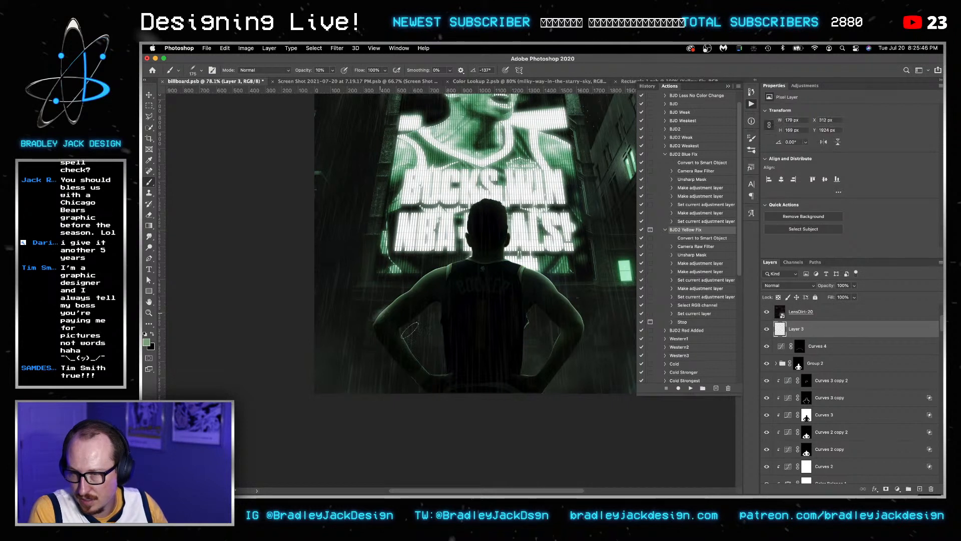
{"action": "left_click", "coordinate": [375, 320]}
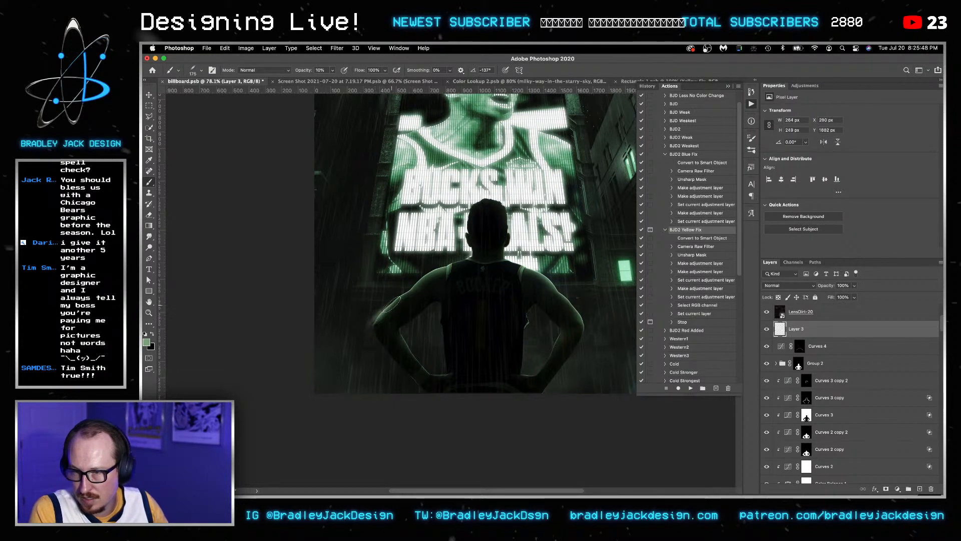
{"action": "mouse_move", "coordinate": [395, 301]}
{"action": "left_mouse_down"}
{"action": "mouse_move", "coordinate": [444, 263]}
{"action": "mouse_move", "coordinate": [524, 253]}
{"action": "left_mouse_up"}
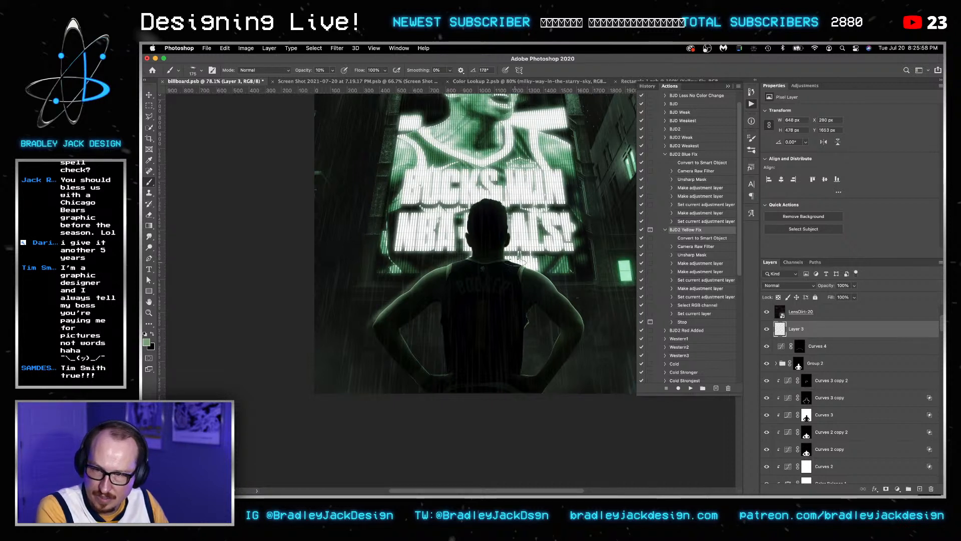
Paint the green glow along the right shoulder, arm and forearm and over the top of the head, turning the brush tip to follow each edge.
{"action": "left_click", "coordinate": [521, 265]}
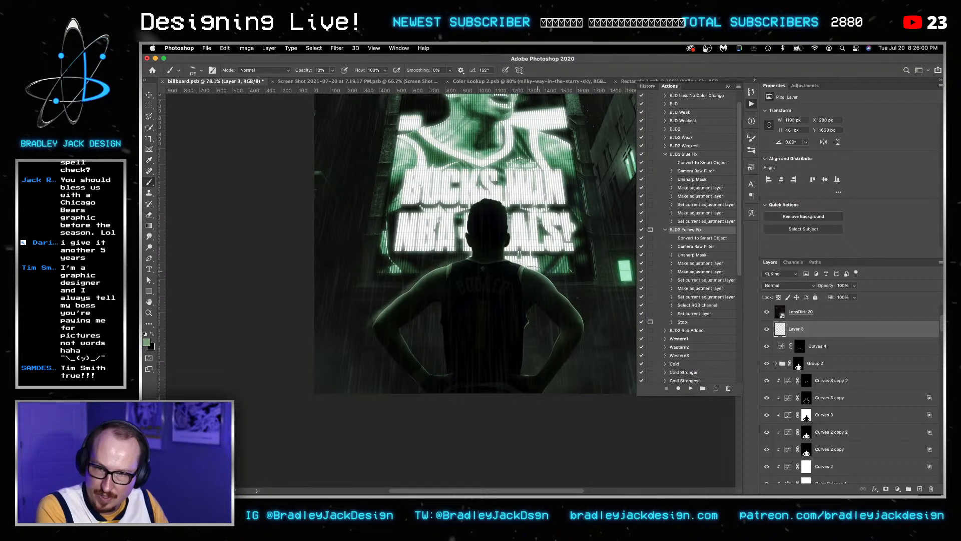
{"action": "left_click", "coordinate": [544, 275]}
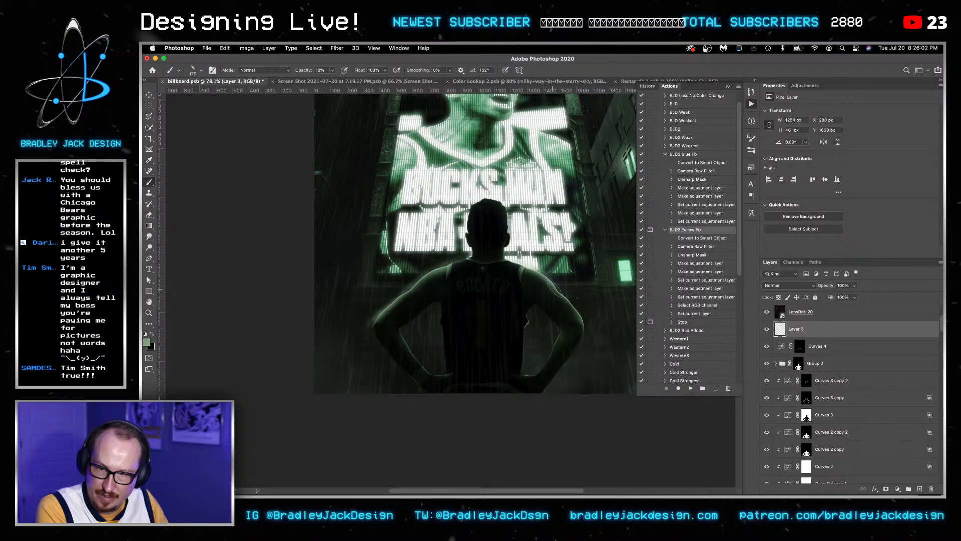
{"action": "left_click", "coordinate": [557, 291]}
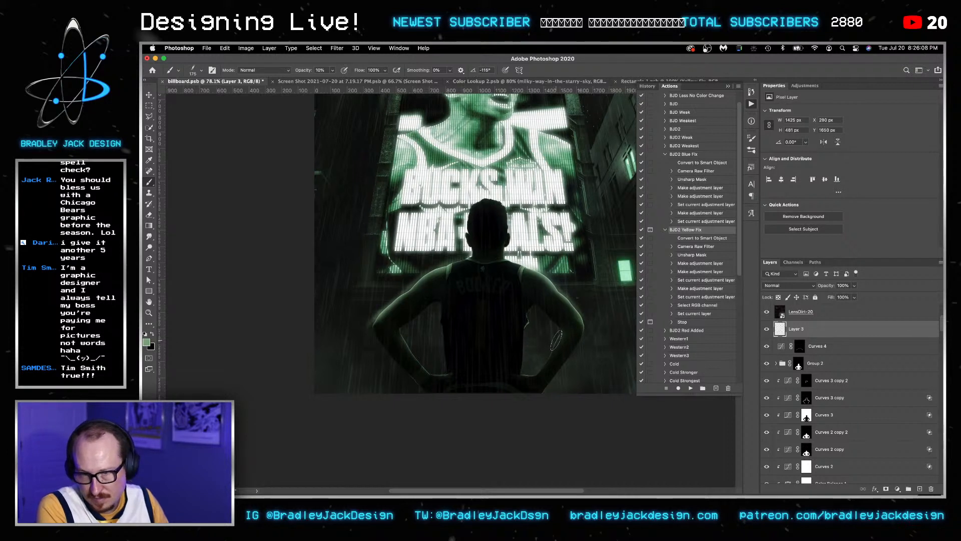
{"action": "left_click_drag", "start_coordinate": [556, 340], "coordinate": [542, 364]}
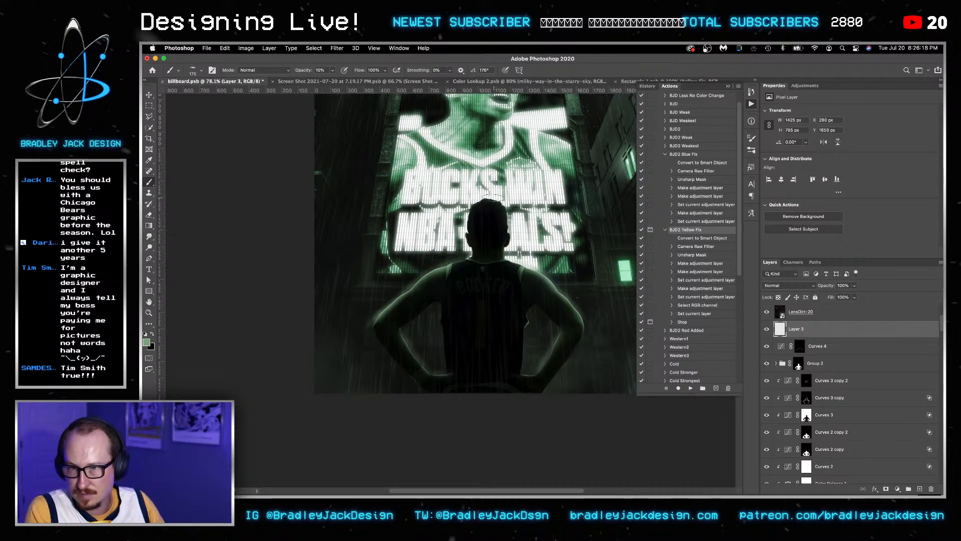
{"action": "left_click_drag", "start_coordinate": [494, 199], "coordinate": [483, 202]}
{"action": "key", "text": "super+0"}
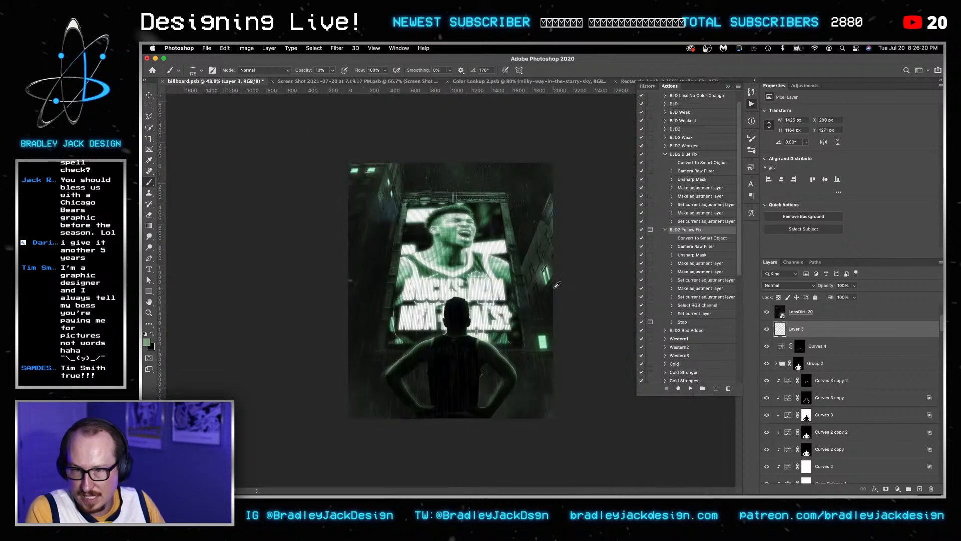
Apply 6% monochromatic Add Noise to the painted glow on Layer 3.
{"action": "key", "text": "v"}
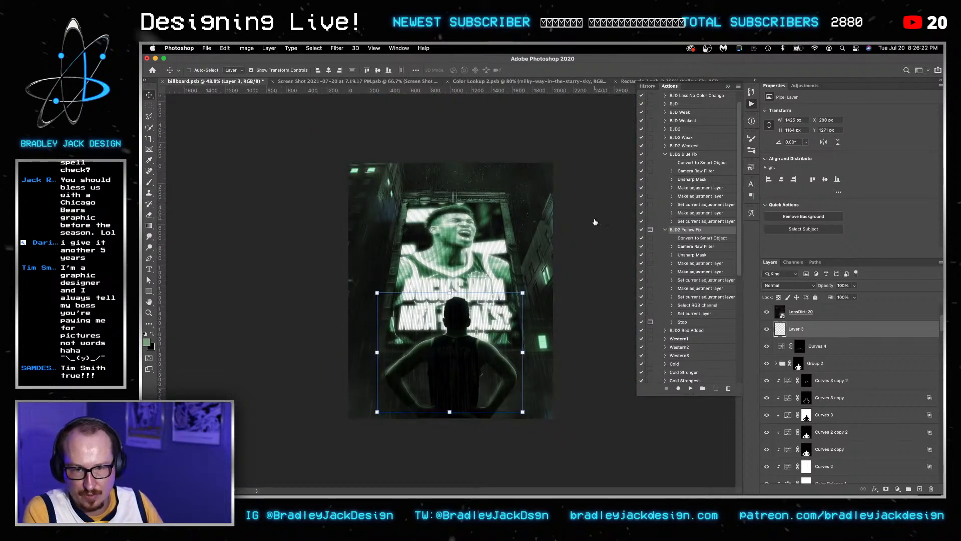
{"action": "left_click", "coordinate": [337, 48]}
{"action": "mouse_move", "coordinate": [381, 169]}
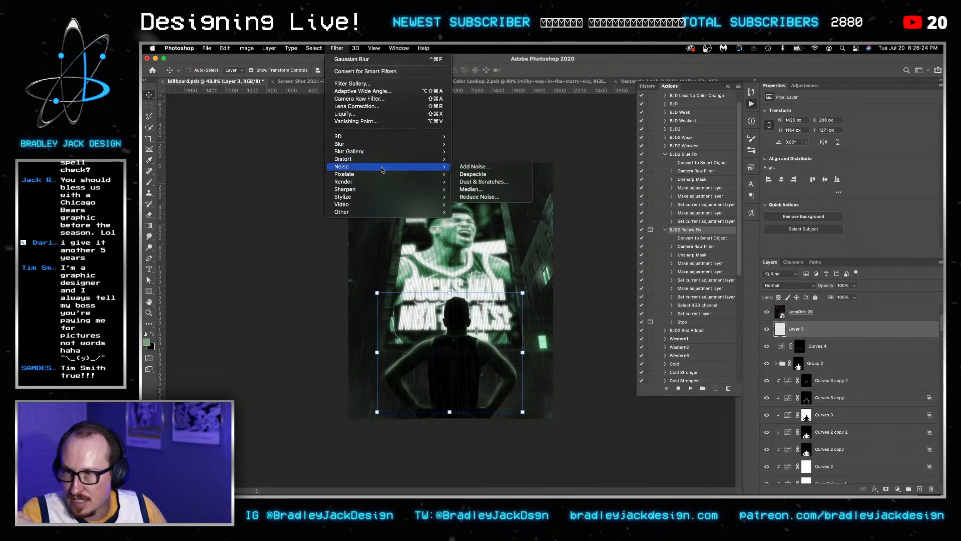
{"action": "left_click", "coordinate": [474, 166]}
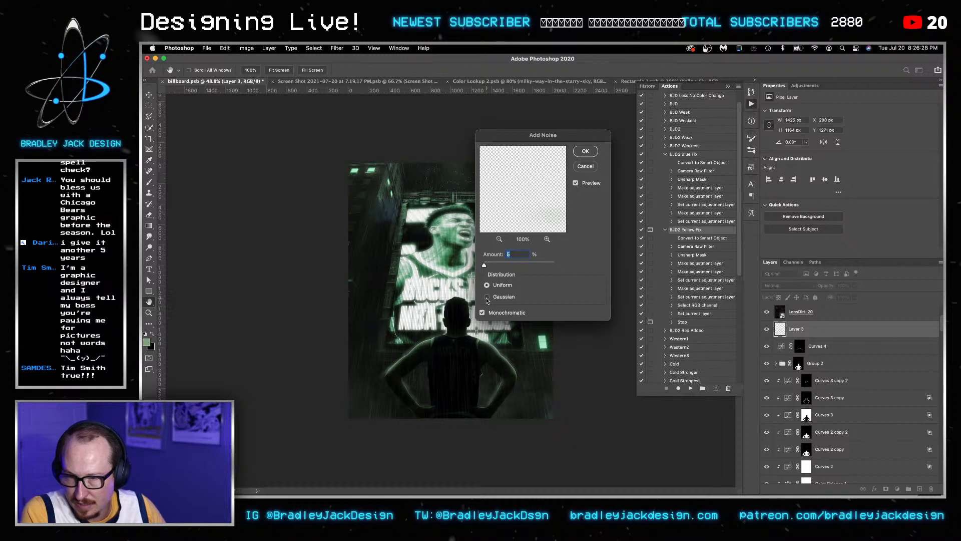
{"action": "left_click", "coordinate": [583, 152]}
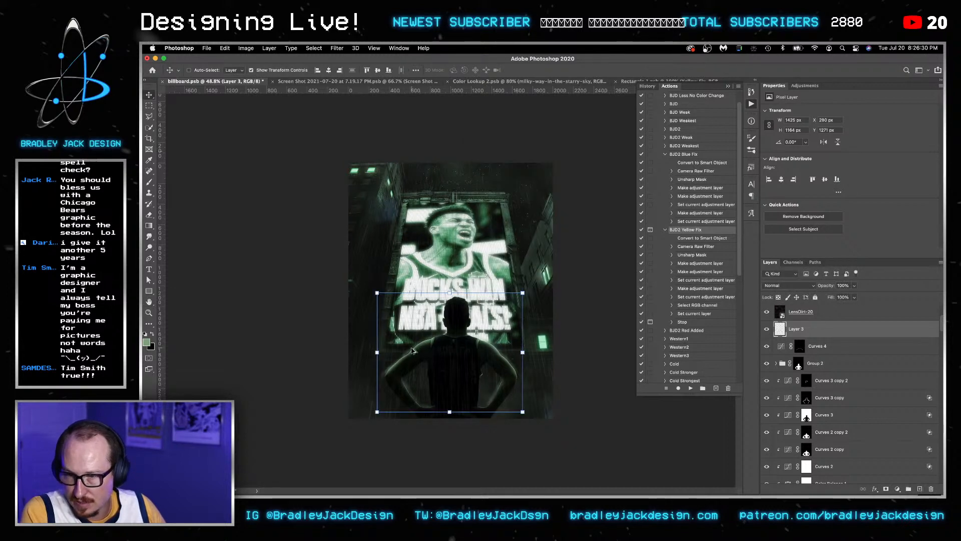
Clip a Levels adjustment to Layer 3 and set its black input to 70 and white input to 201.
{"action": "scroll", "coordinate": [411, 351], "scroll_direction": "up", "scroll_amount": 10}
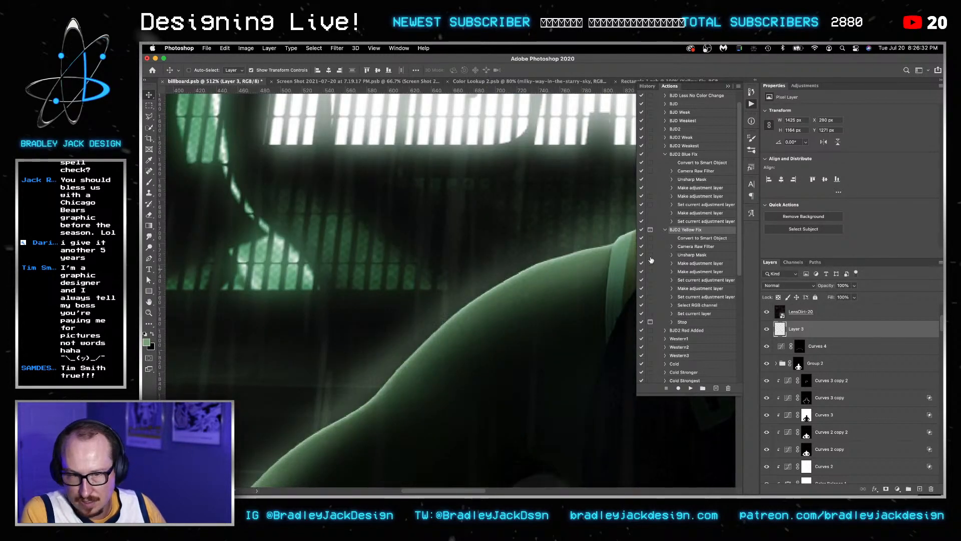
{"action": "left_click", "coordinate": [804, 85]}
{"action": "left_click", "coordinate": [784, 107]}
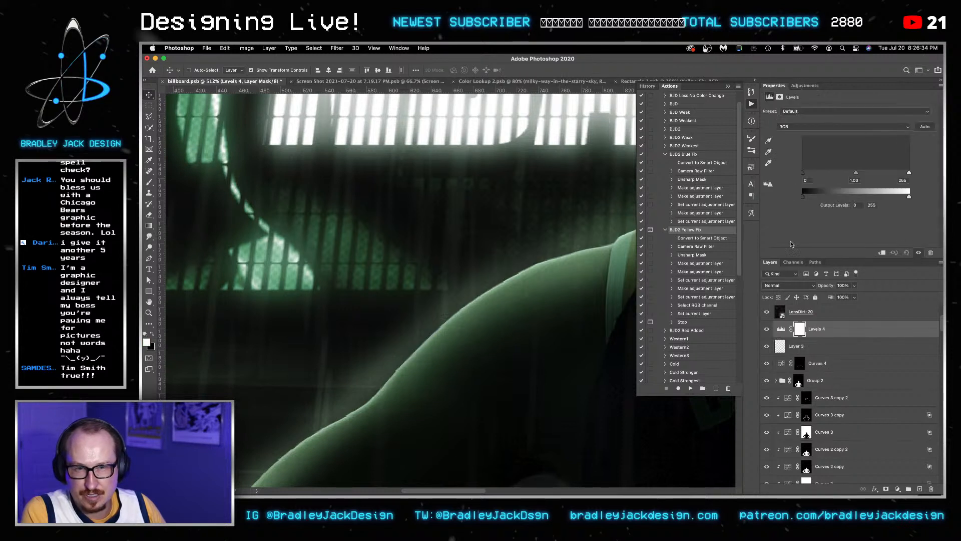
{"action": "left_click", "coordinate": [804, 338], "text": "alt"}
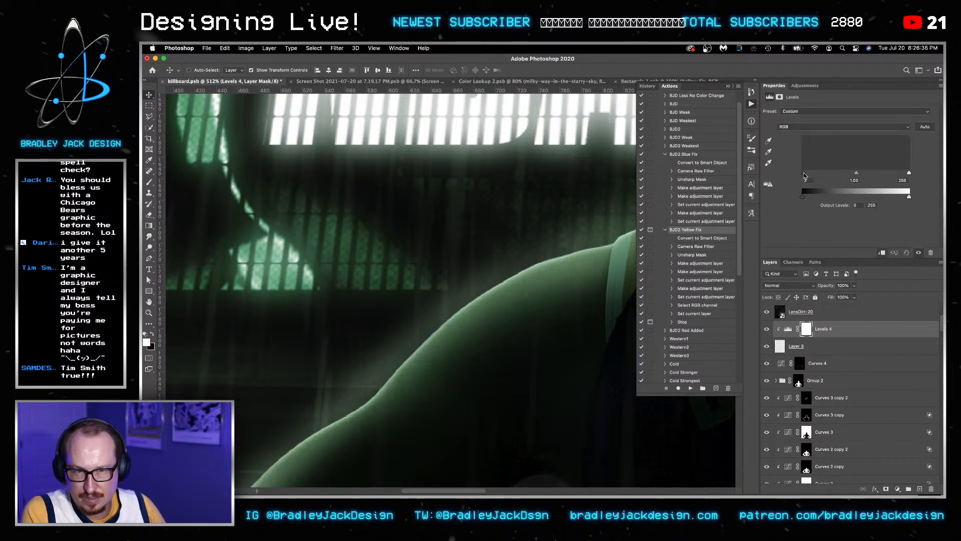
{"action": "left_click_drag", "start_coordinate": [803, 173], "coordinate": [832, 174]}
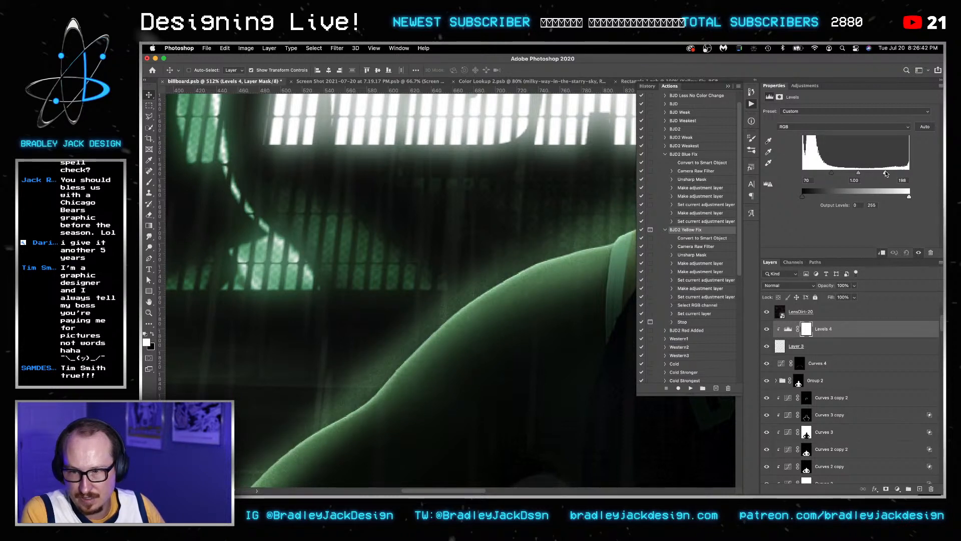
{"action": "left_click_drag", "start_coordinate": [885, 173], "coordinate": [887, 173]}
Group Layer 3 with its clipped Levels adjustment and add a white layer mask to the group.
{"action": "scroll", "coordinate": [553, 330], "scroll_direction": "down", "scroll_amount": 10}
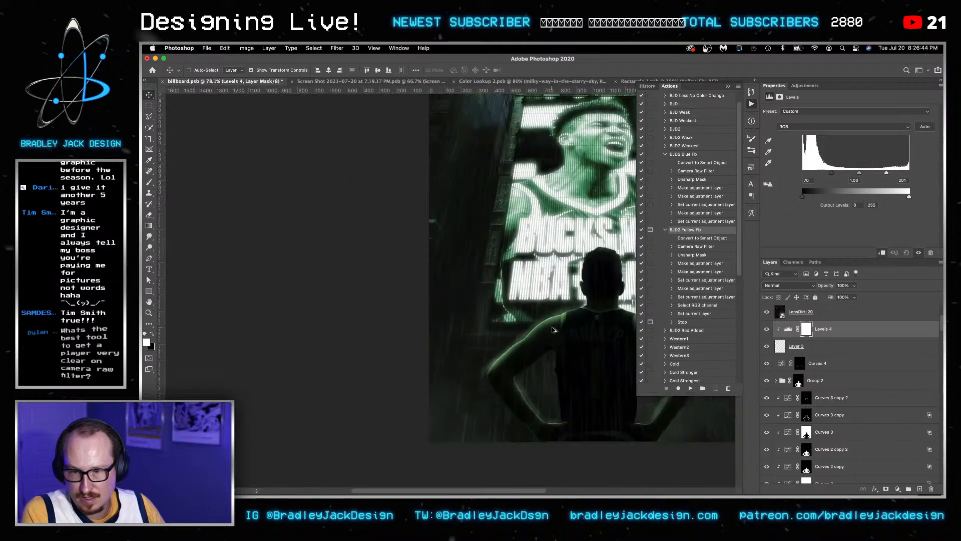
{"action": "left_click_drag", "start_coordinate": [554, 330], "coordinate": [487, 332]}
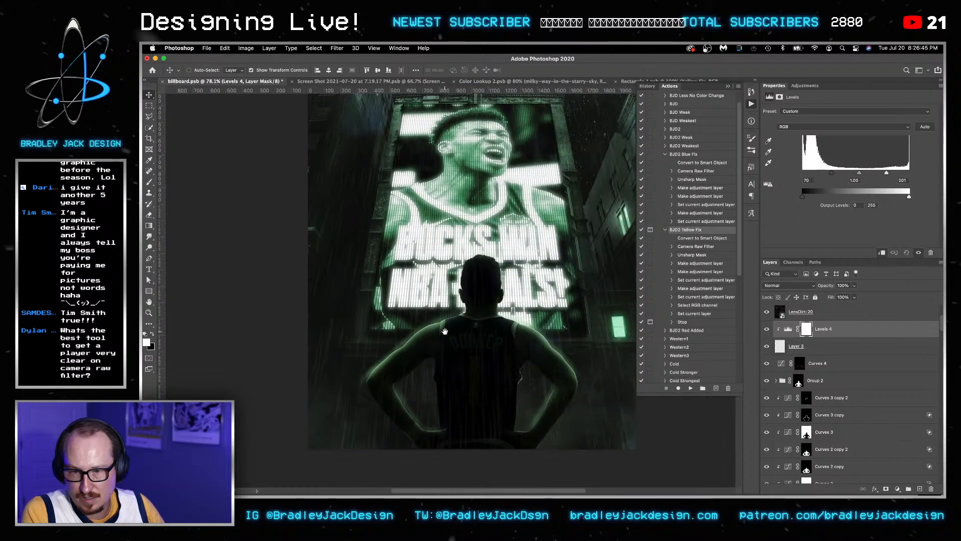
{"action": "left_click", "coordinate": [815, 346], "text": "shift"}
{"action": "key", "text": "super+g"}
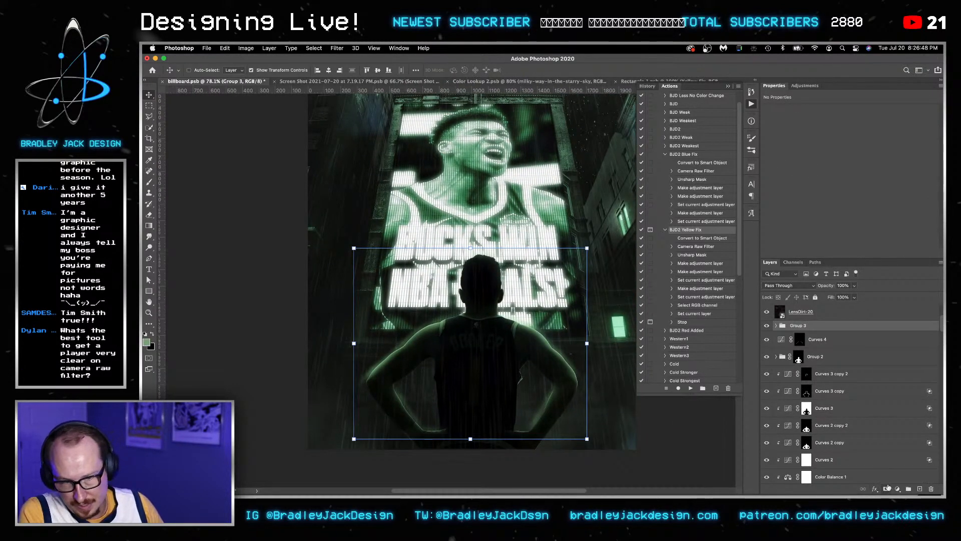
{"action": "left_click", "coordinate": [887, 489]}
Paint black on the Group 3 mask with a 150 px Soft Round brush at 40% opacity to soften the glow around the arms.
{"action": "key", "text": "b"}
{"action": "right_click", "coordinate": [593, 322]}
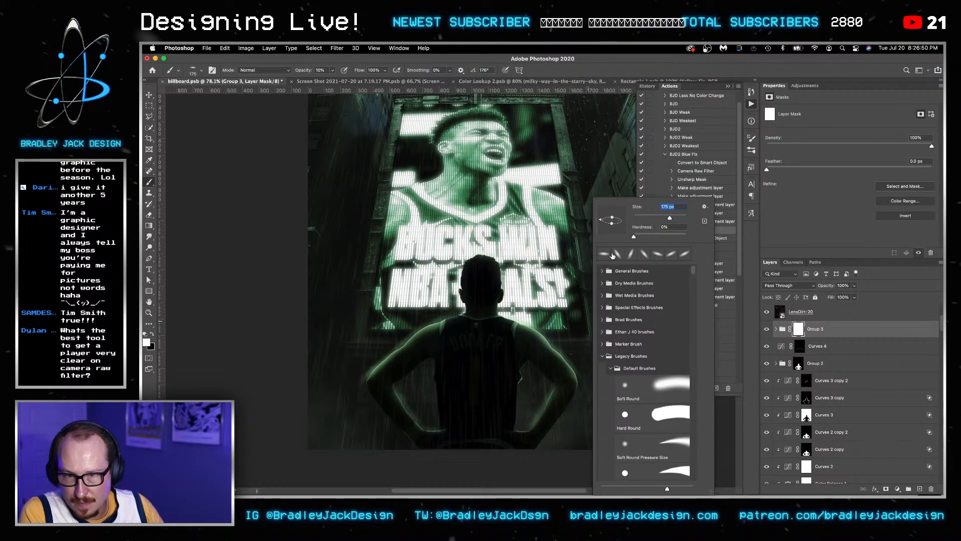
{"action": "double_click", "coordinate": [630, 390]}
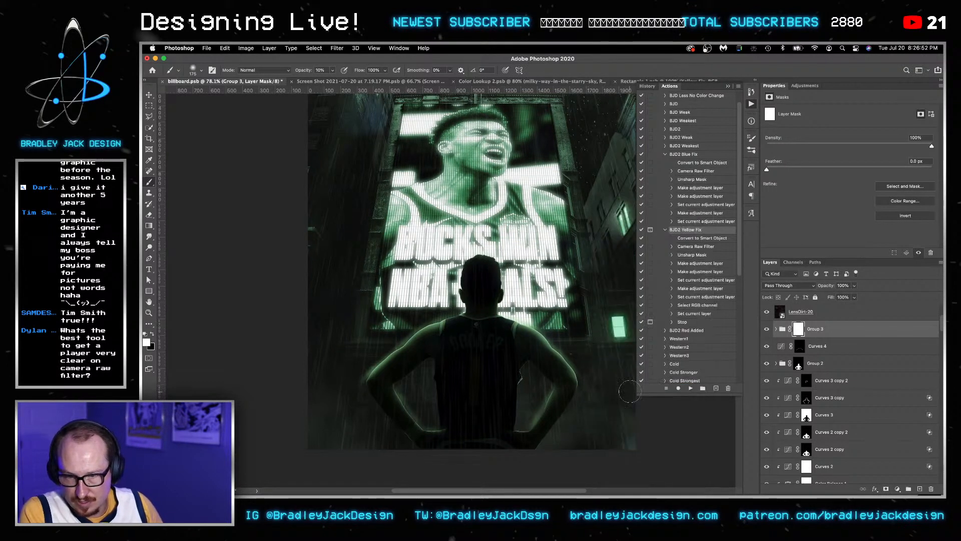
{"action": "key", "text": "bracketleft"}
{"action": "key", "text": "x"}
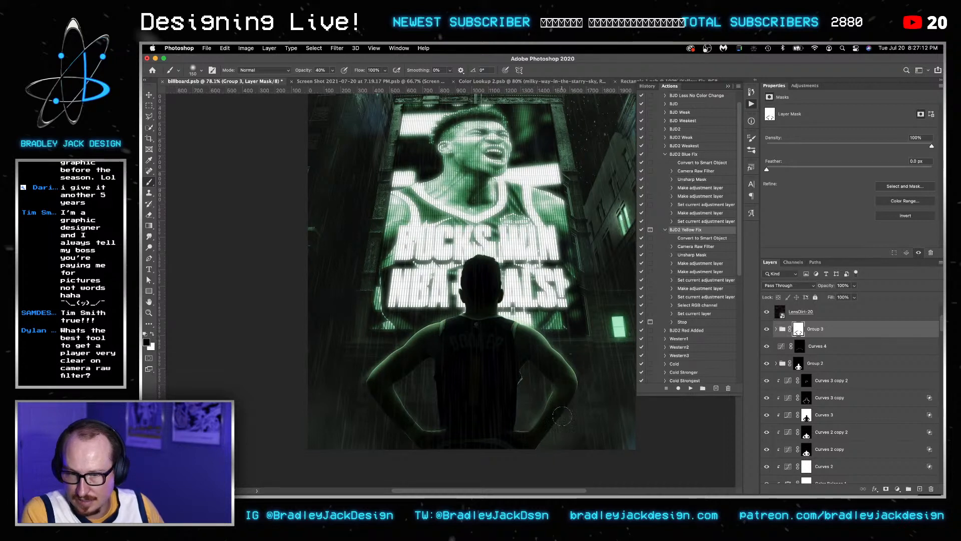
Save the billboard document.
{"action": "scroll", "coordinate": [460, 356], "scroll_direction": "down", "scroll_amount": 3}
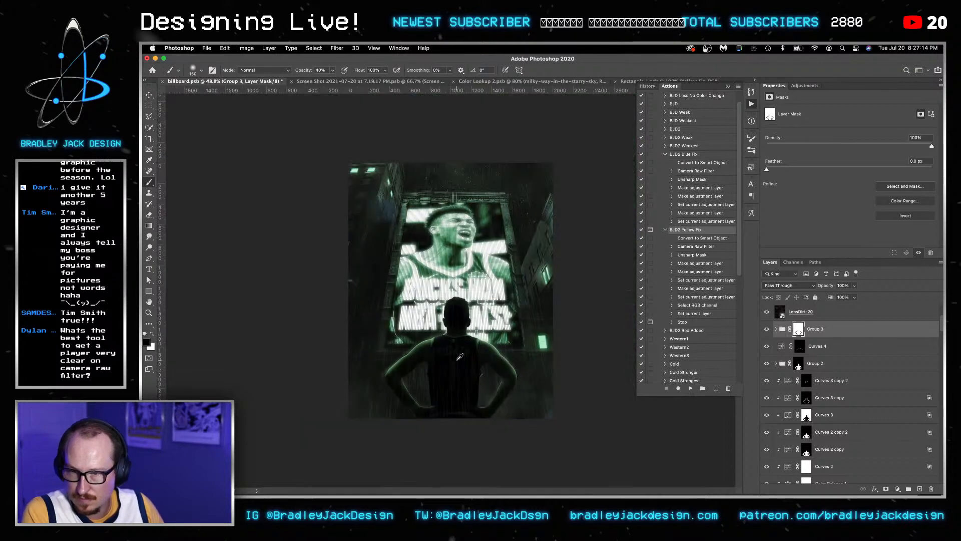
{"action": "key", "text": "v"}
{"action": "key", "text": "ctrl+s"}
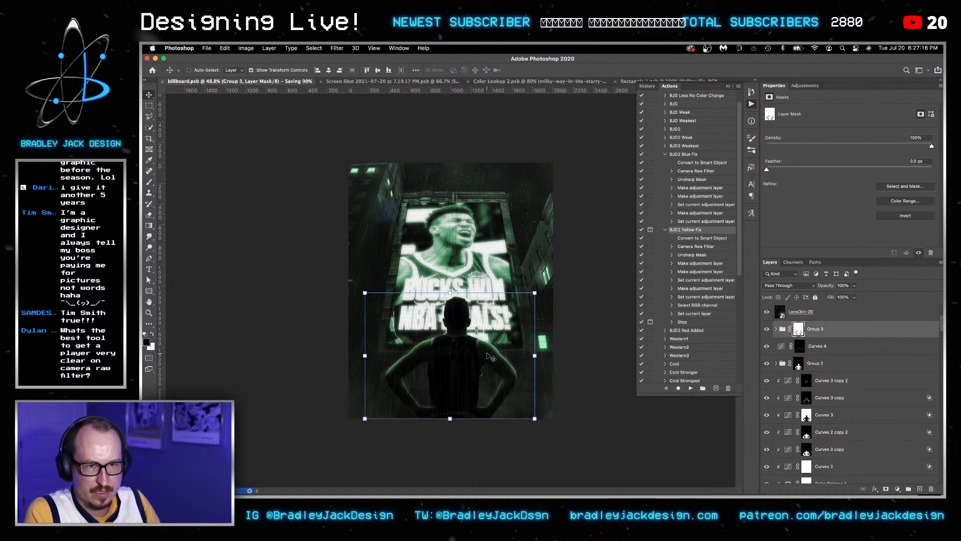
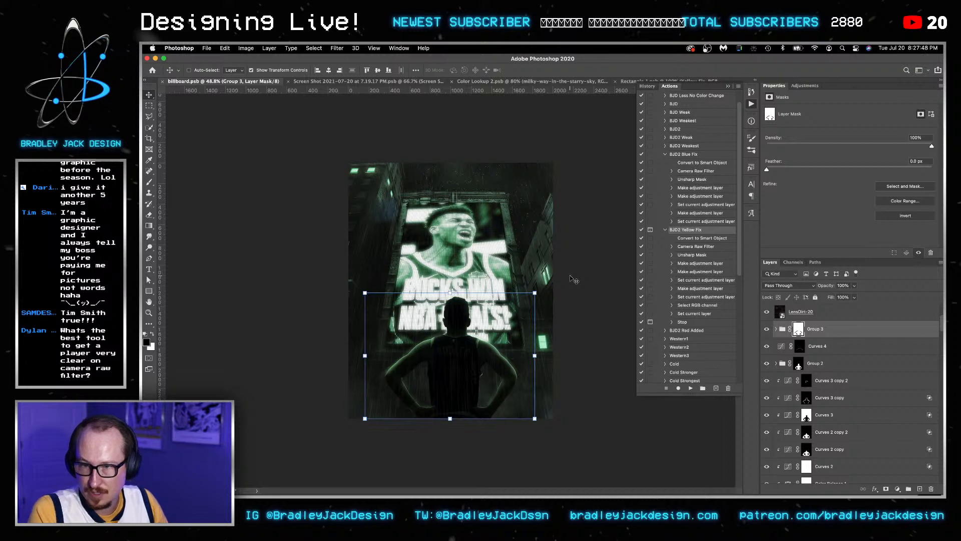
Stamp all visible layers into a new layer above Gradient Map 1 copy and convert it to a smart object.
{"action": "scroll", "coordinate": [817, 345], "scroll_direction": "up", "scroll_amount": 4}
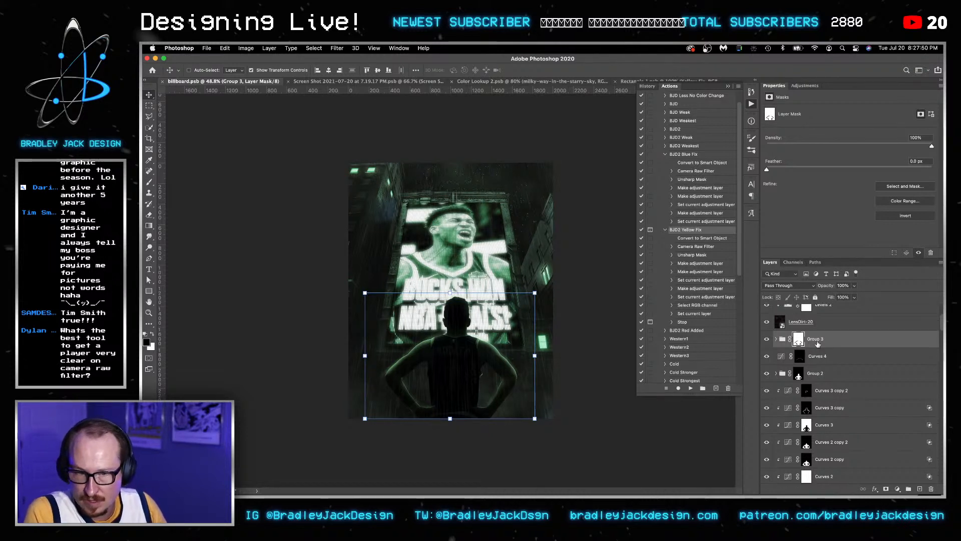
{"action": "left_click", "coordinate": [821, 390]}
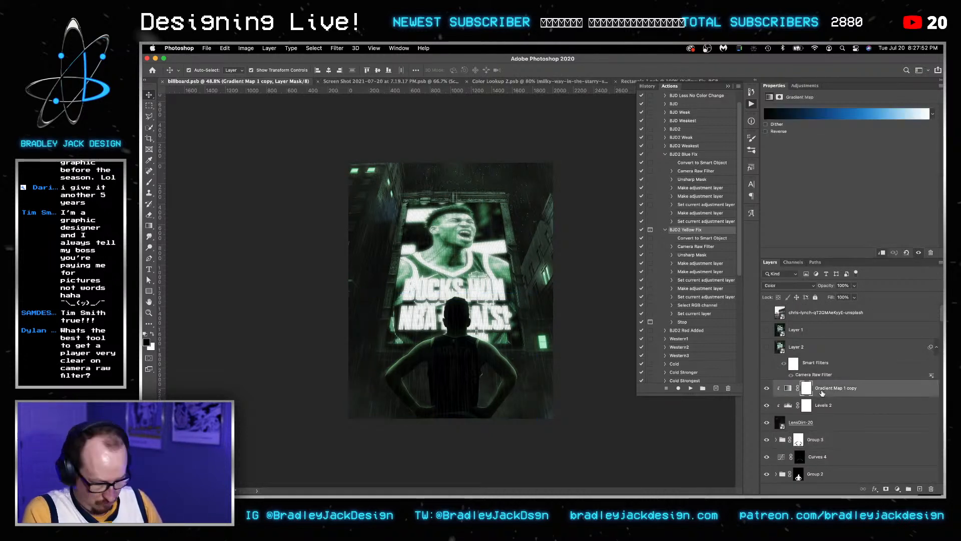
{"action": "key", "text": "super+shift+alt+n"}
{"action": "key", "text": "super+alt+shift+e"}
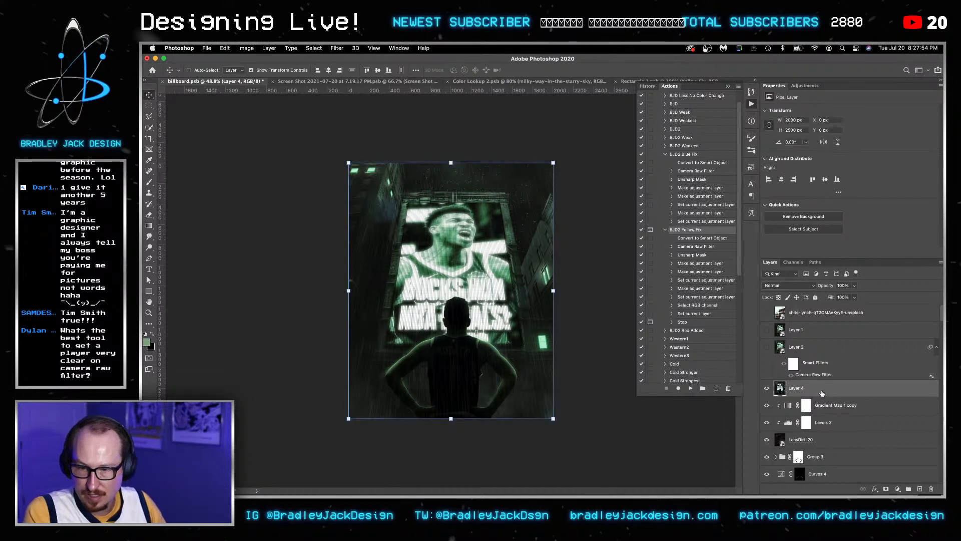
{"action": "right_click", "coordinate": [822, 390]}
{"action": "left_click", "coordinate": [856, 208]}
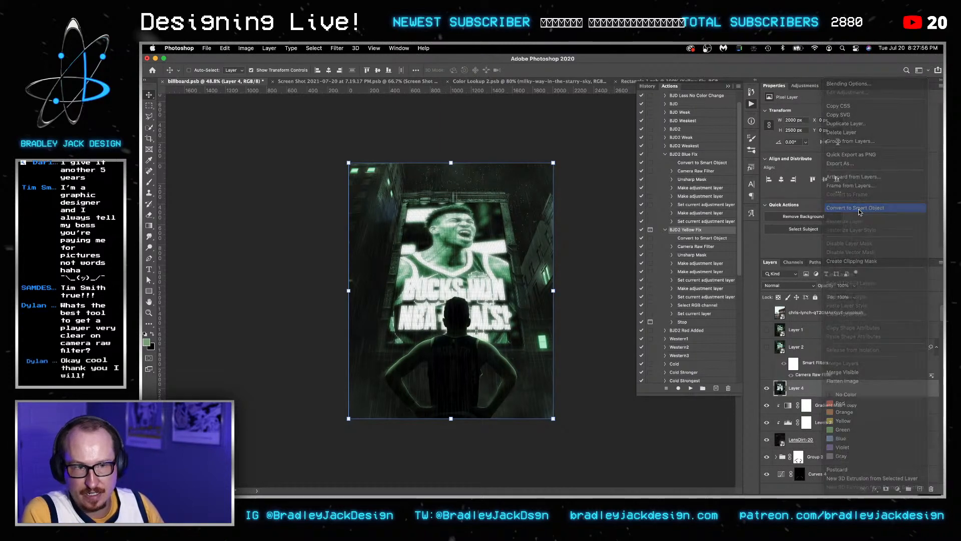
Move the Camera Raw Filter from Layer 2 onto Layer 4 and expand Layer 4's smart filter list.
{"action": "left_click_drag", "start_coordinate": [808, 375], "coordinate": [807, 385]}
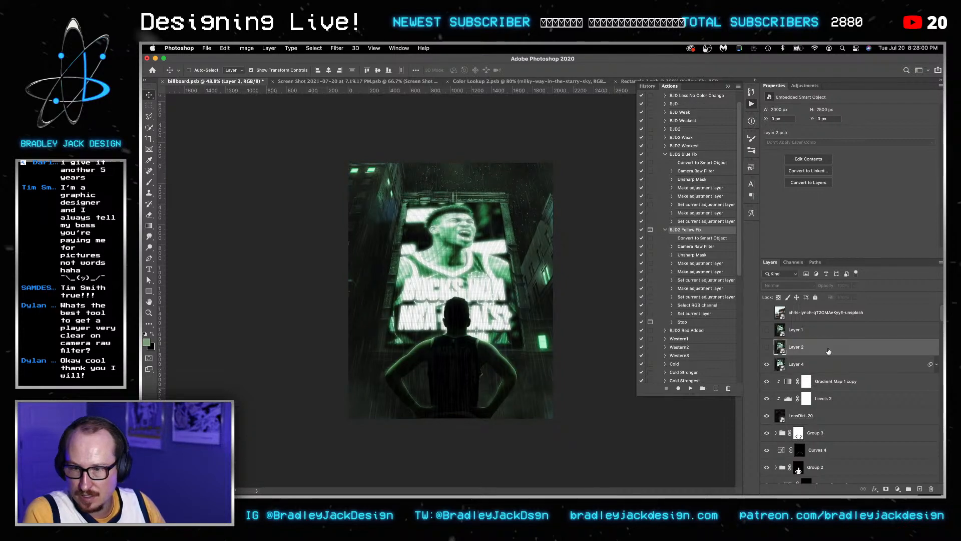
{"action": "double_click", "coordinate": [828, 365]}
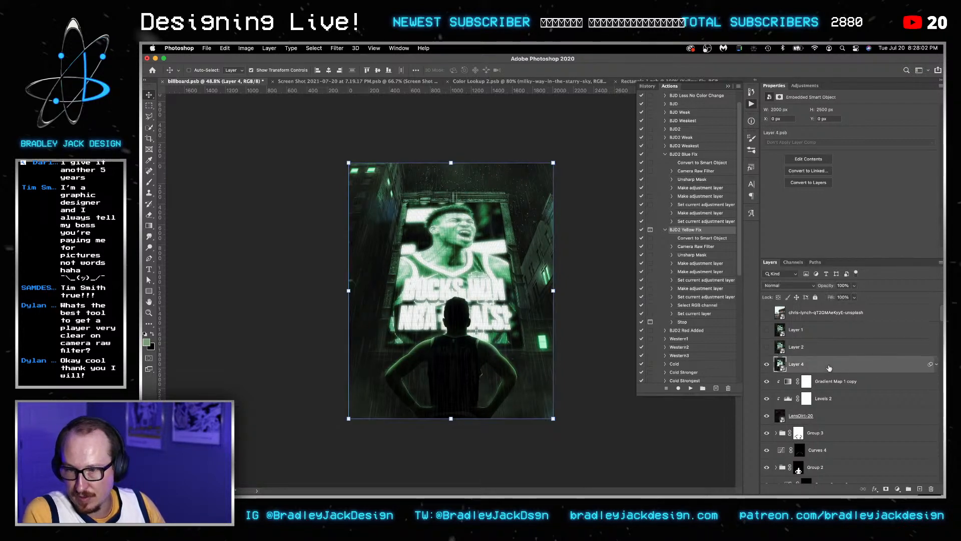
{"action": "key", "text": "Escape"}
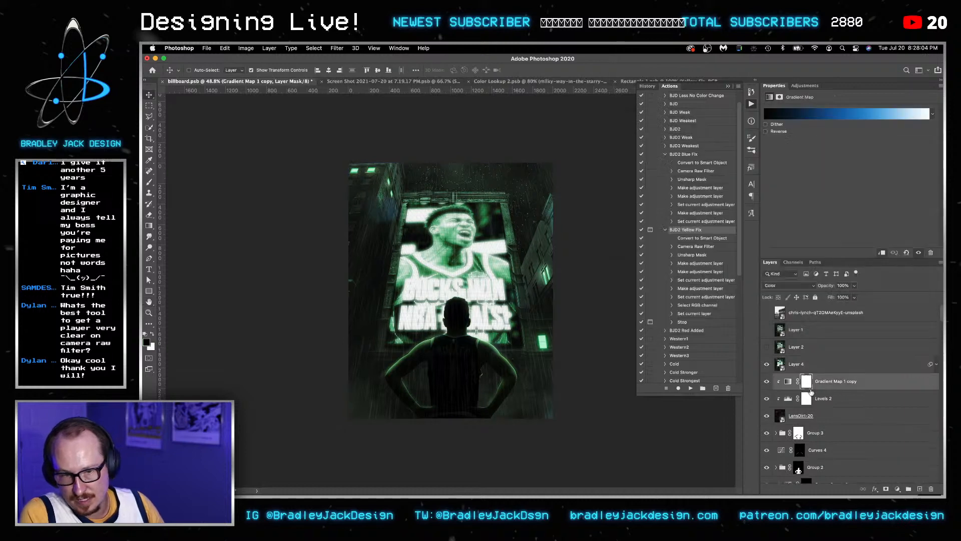
{"action": "double_click", "coordinate": [805, 374]}
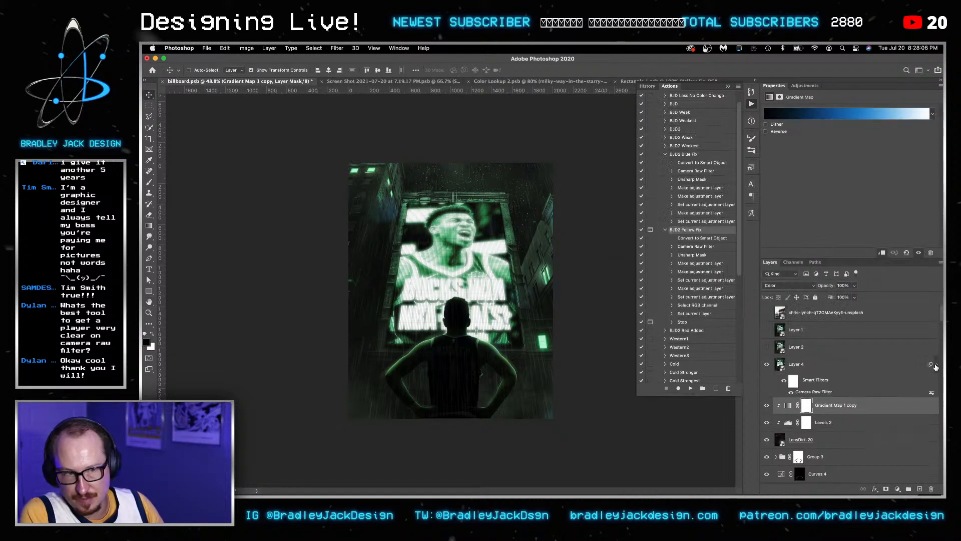
{"action": "key", "text": "Escape"}
{"action": "left_click", "coordinate": [812, 392]}
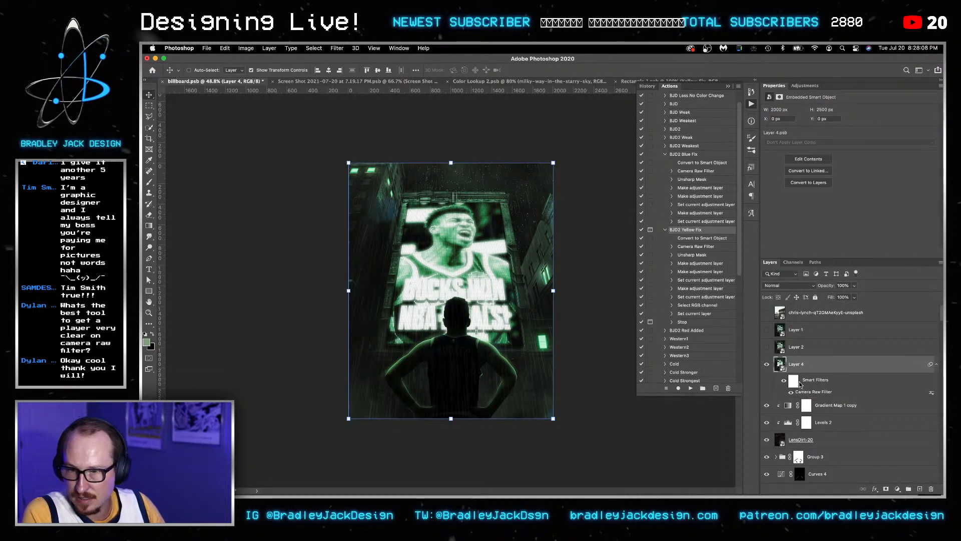
In Layer 4's Camera Raw Filter, set Contrast to -22, Blacks to -38, Texture to +2 and Clarity to +1.
{"action": "double_click", "coordinate": [804, 391]}
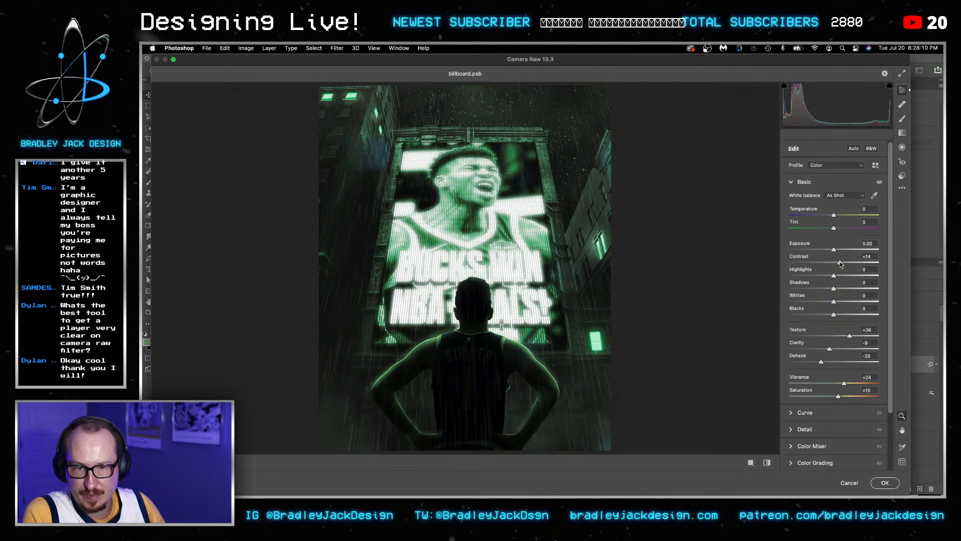
{"action": "left_click", "coordinate": [821, 264]}
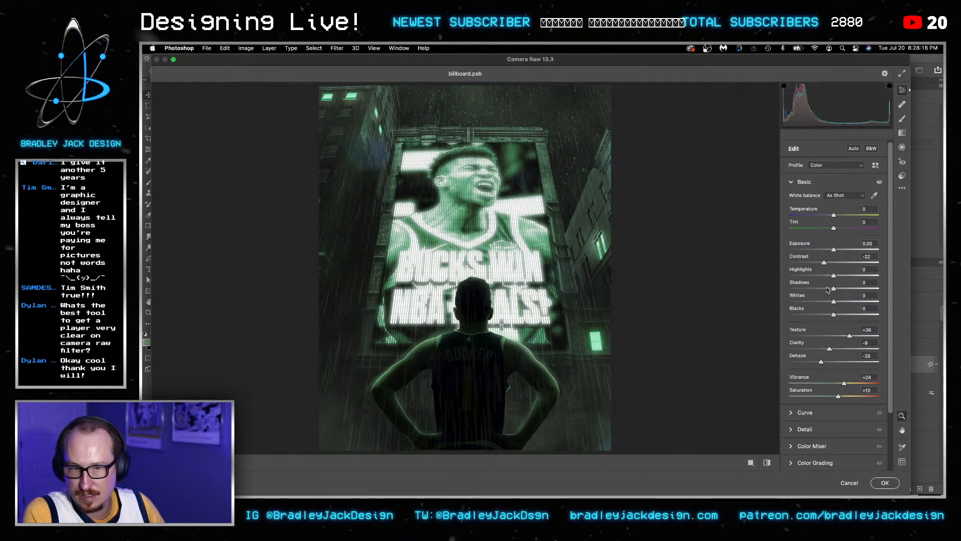
{"action": "left_click", "coordinate": [819, 315]}
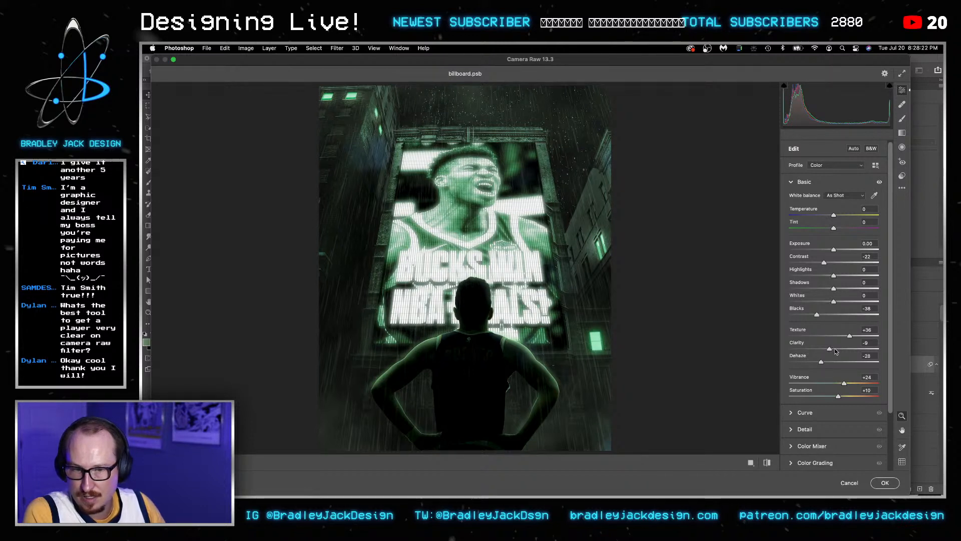
{"action": "left_click", "coordinate": [835, 349]}
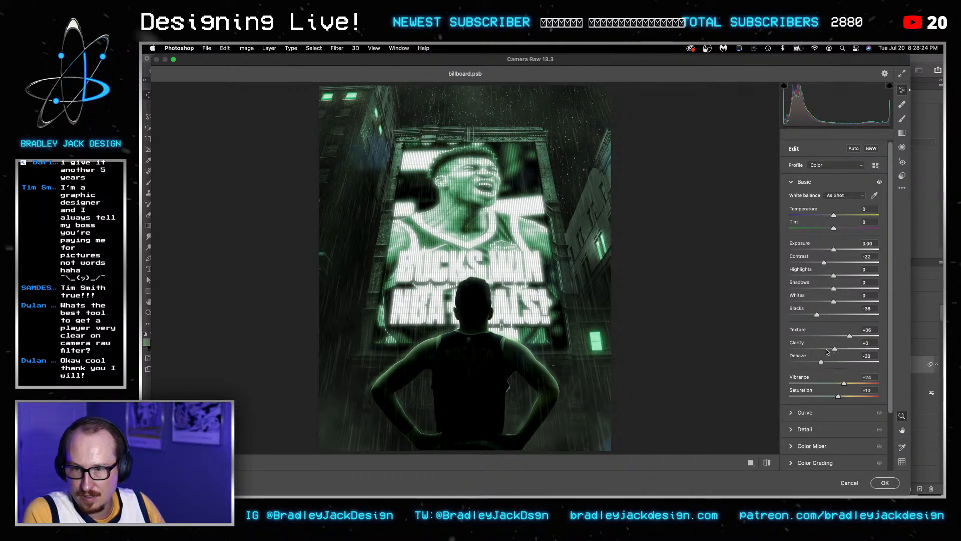
{"action": "left_click", "coordinate": [826, 350]}
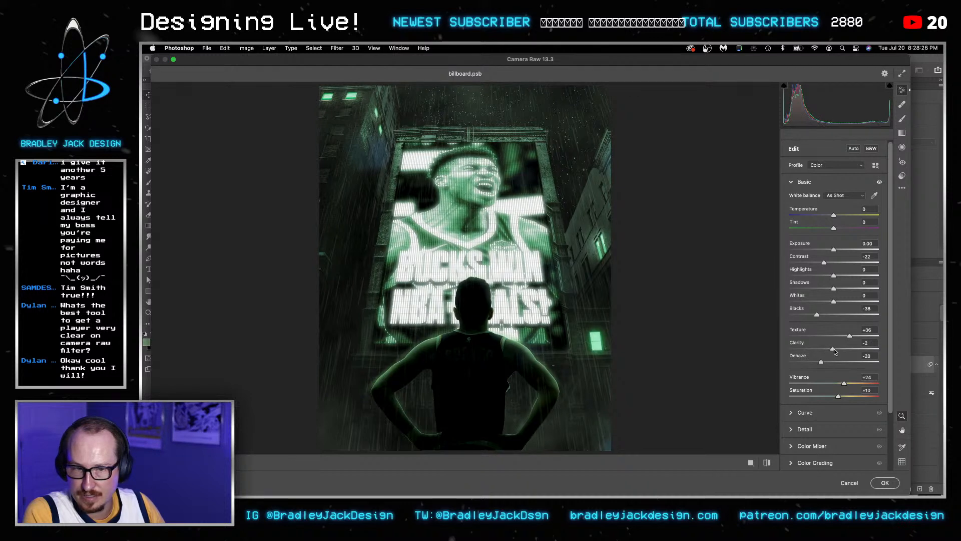
{"action": "left_click_drag", "start_coordinate": [834, 352], "coordinate": [835, 336]}
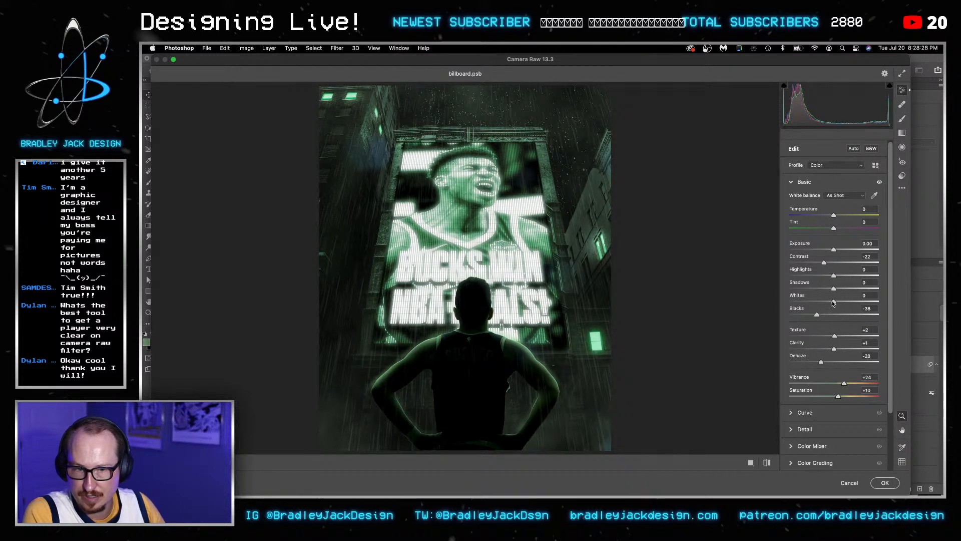
Set Shadows to -16, Contrast to -26, Blacks to about -26 and Saturation to +16, and apply the Camera Raw Filter.
{"action": "left_click", "coordinate": [827, 289]}
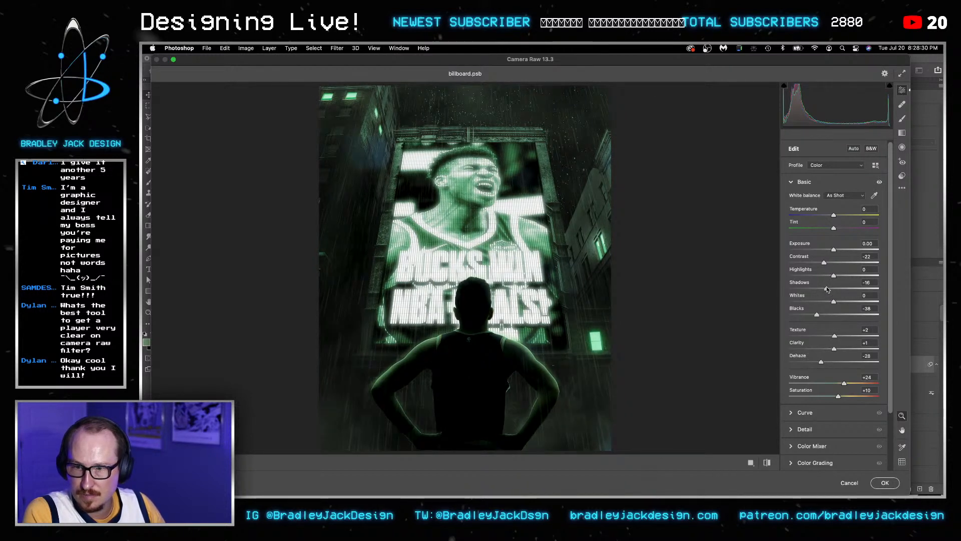
{"action": "left_click", "coordinate": [831, 264]}
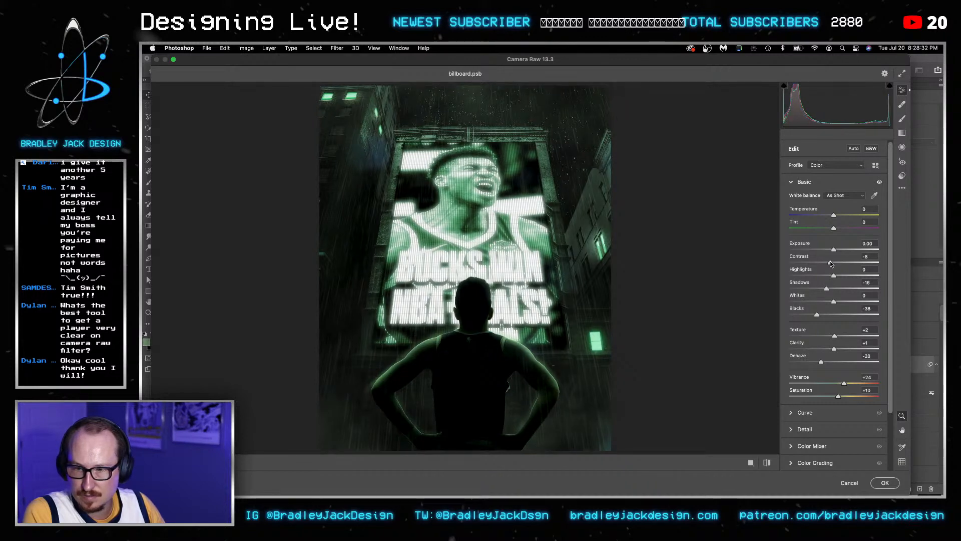
{"action": "left_click", "coordinate": [823, 263]}
{"action": "left_click", "coordinate": [826, 313]}
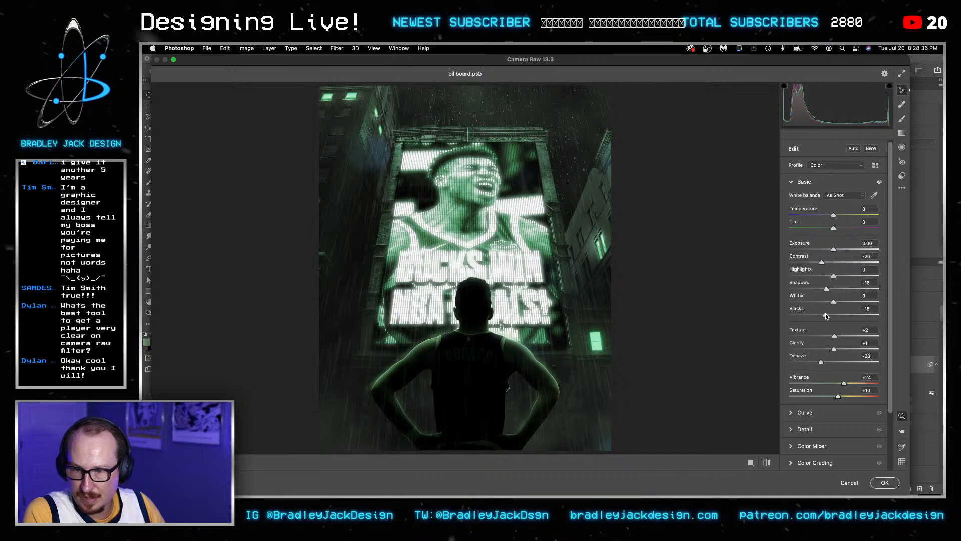
{"action": "left_click_drag", "start_coordinate": [824, 315], "coordinate": [822, 315]}
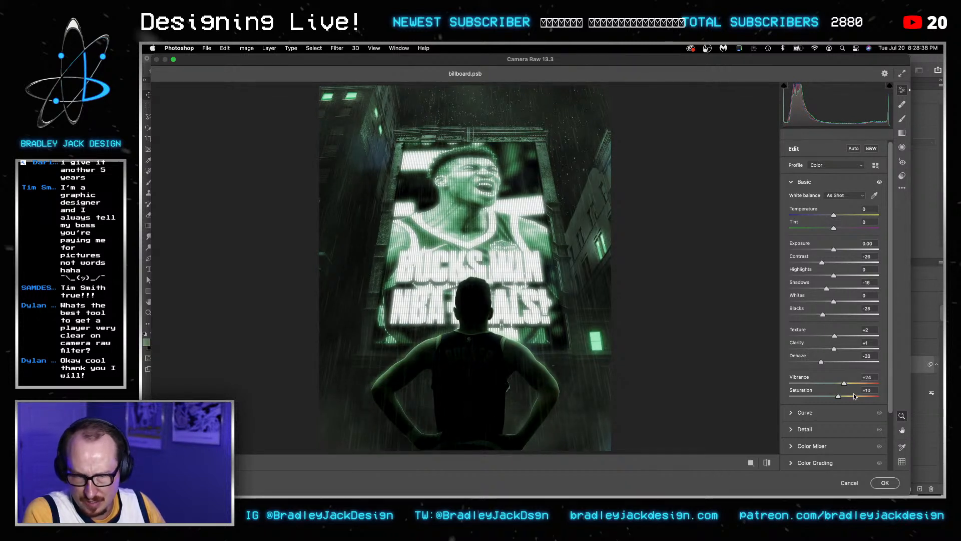
{"action": "left_click_drag", "start_coordinate": [854, 397], "coordinate": [838, 394]}
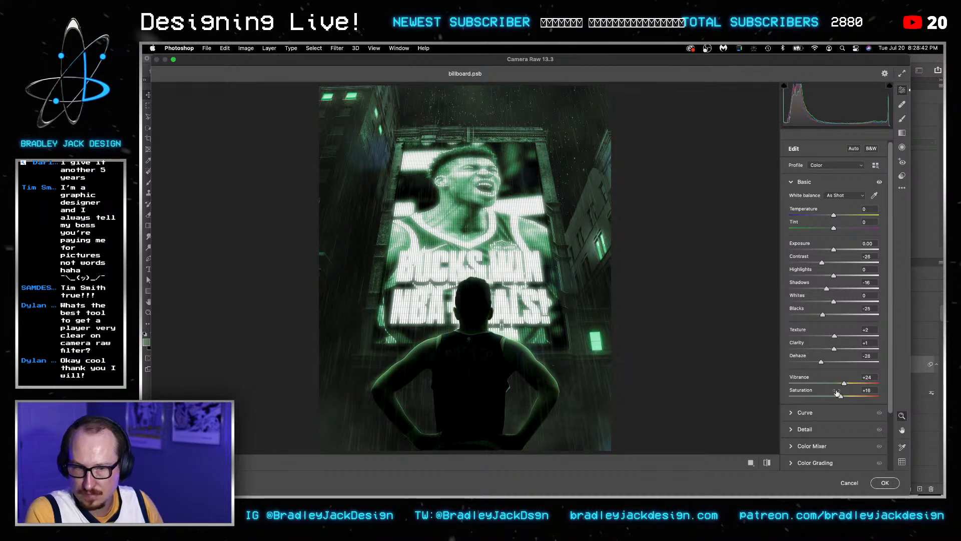
{"action": "key", "text": "Return"}
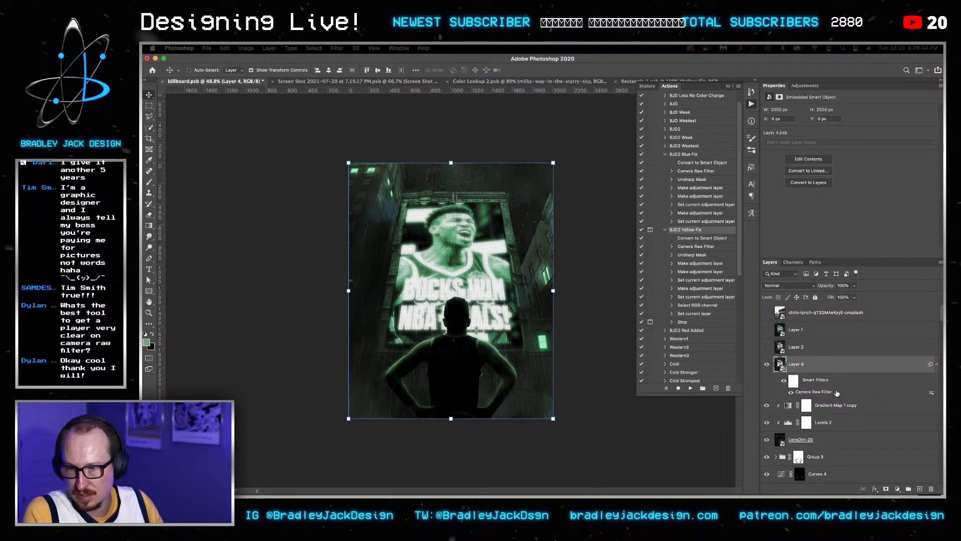
Compare the composite with Layer 4 hidden and shown to judge the Camera Raw grading.
{"action": "left_click", "coordinate": [766, 365]}
{"action": "left_click", "coordinate": [766, 365]}
{"action": "left_click", "coordinate": [766, 365]}
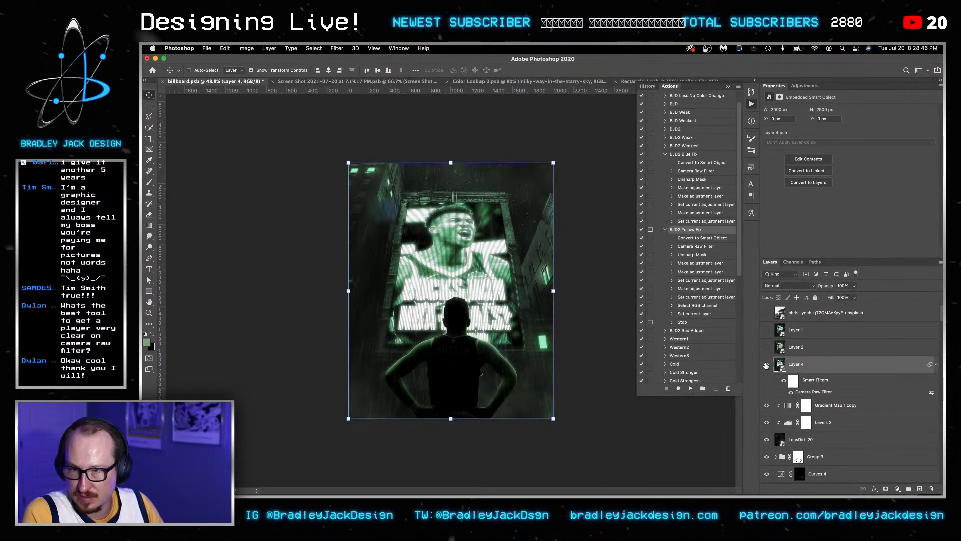
{"action": "left_click", "coordinate": [766, 365]}
{"action": "left_click", "coordinate": [766, 365]}
{"action": "left_click", "coordinate": [766, 365]}
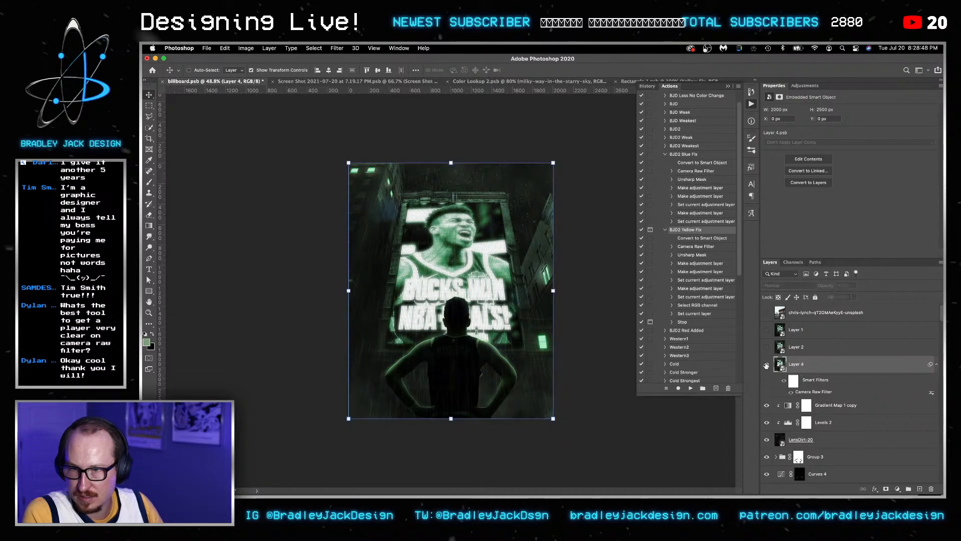
{"action": "left_click", "coordinate": [766, 365]}
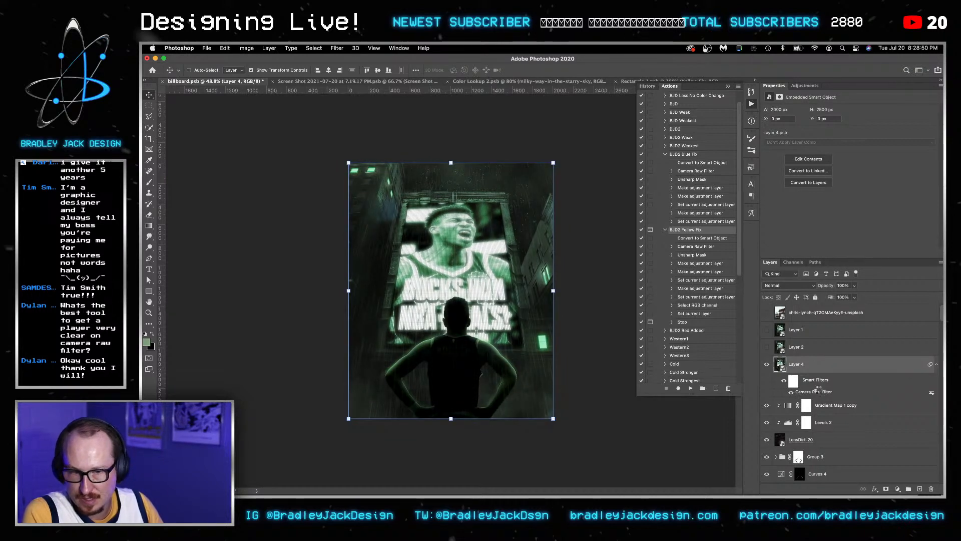
Readjust Layer 4's Camera Raw Filter to Contrast +23, Blacks -1 and Shadows -4, and apply it.
{"action": "double_click", "coordinate": [817, 391]}
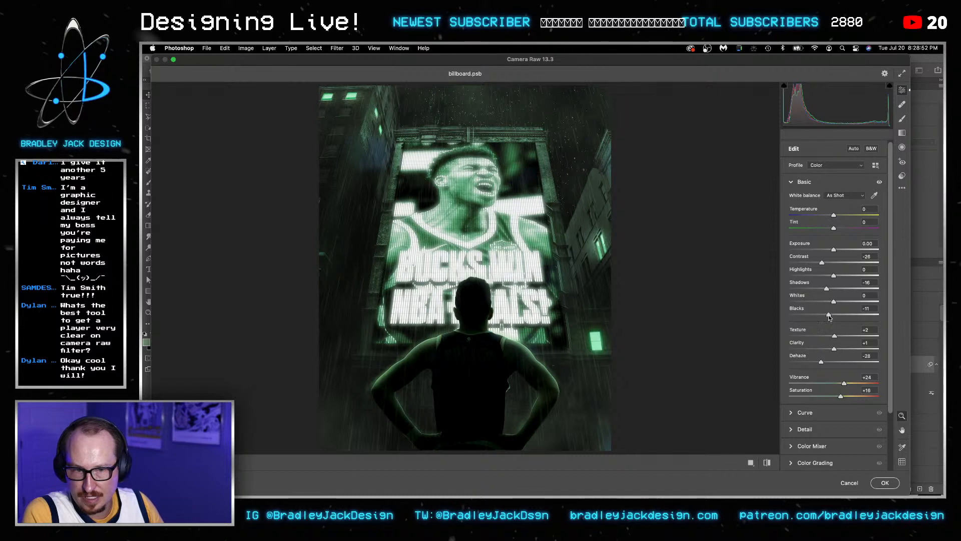
{"action": "left_click_drag", "start_coordinate": [821, 263], "coordinate": [844, 264]}
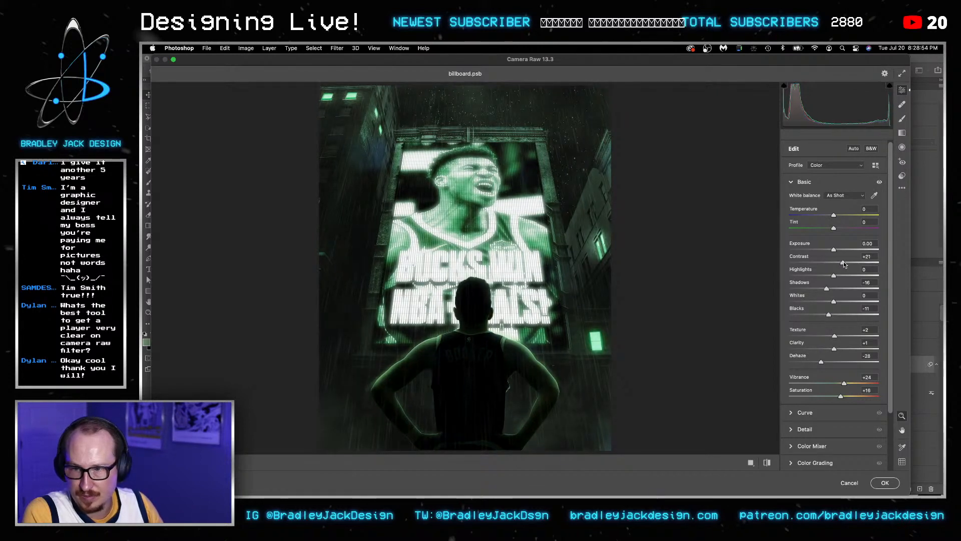
{"action": "key", "text": "Return"}
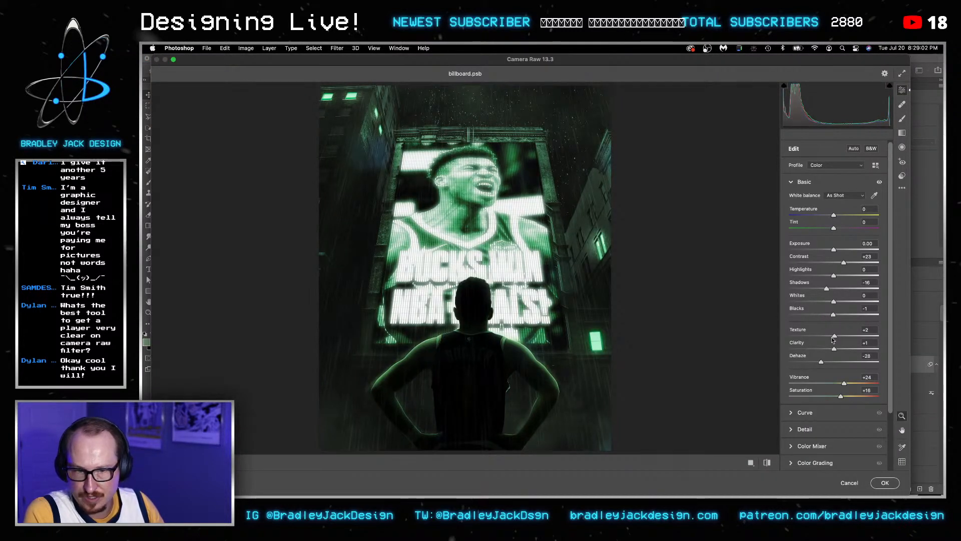
{"action": "left_click_drag", "start_coordinate": [828, 289], "coordinate": [832, 289]}
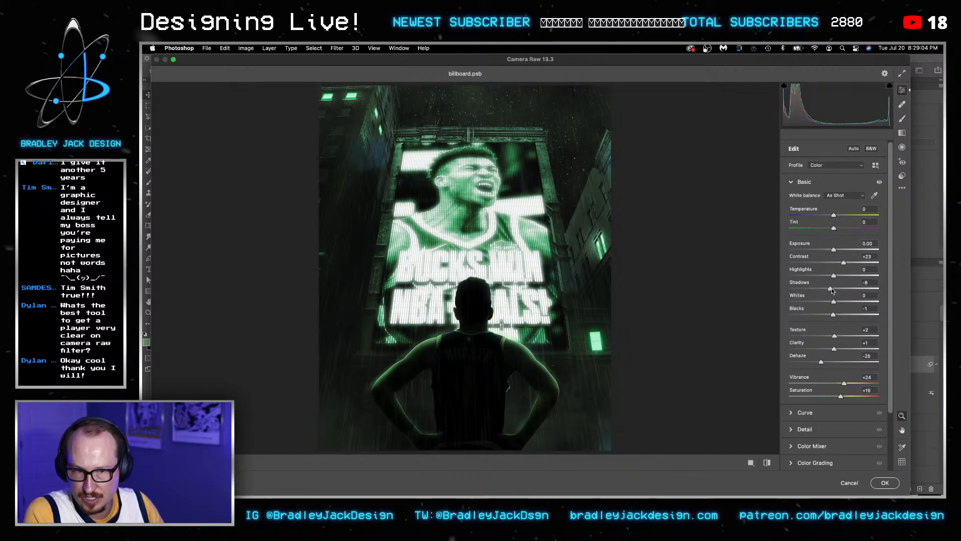
{"action": "key", "text": "Return"}
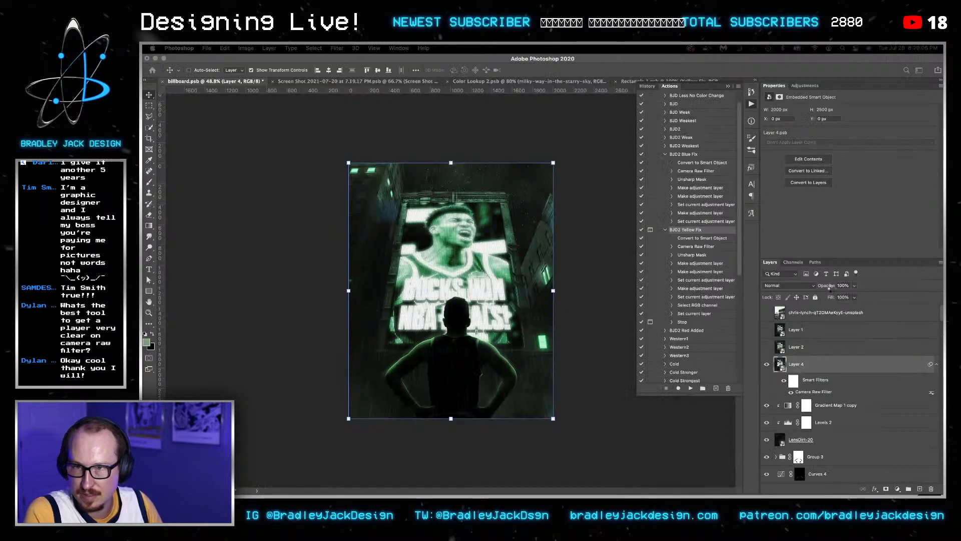
Compare the image with Layer 4 hidden and shown, and set Dehaze to +2 in its Camera Raw Filter.
{"action": "left_click", "coordinate": [768, 364]}
{"action": "left_click", "coordinate": [767, 363]}
{"action": "left_click", "coordinate": [767, 363]}
{"action": "left_click", "coordinate": [767, 363]}
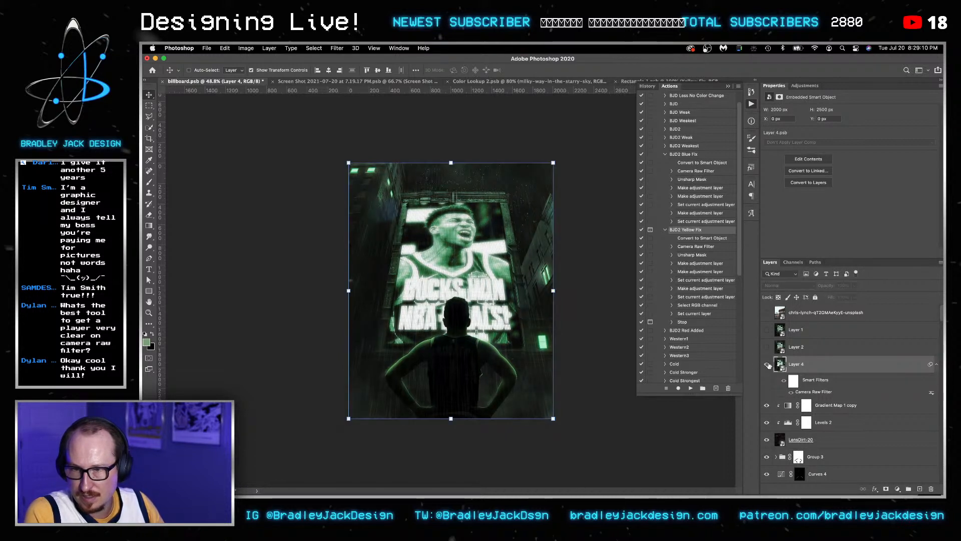
{"action": "left_click", "coordinate": [767, 363]}
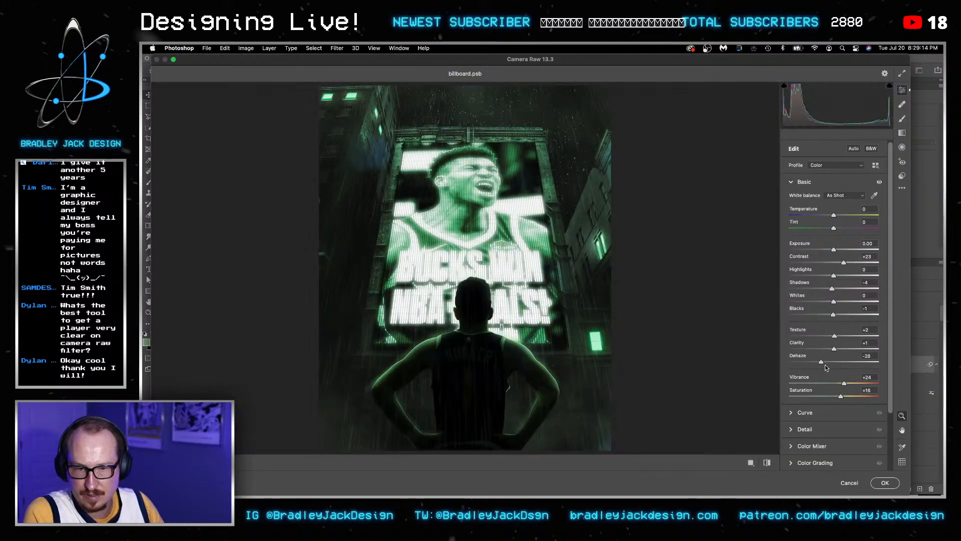
{"action": "left_click", "coordinate": [836, 363]}
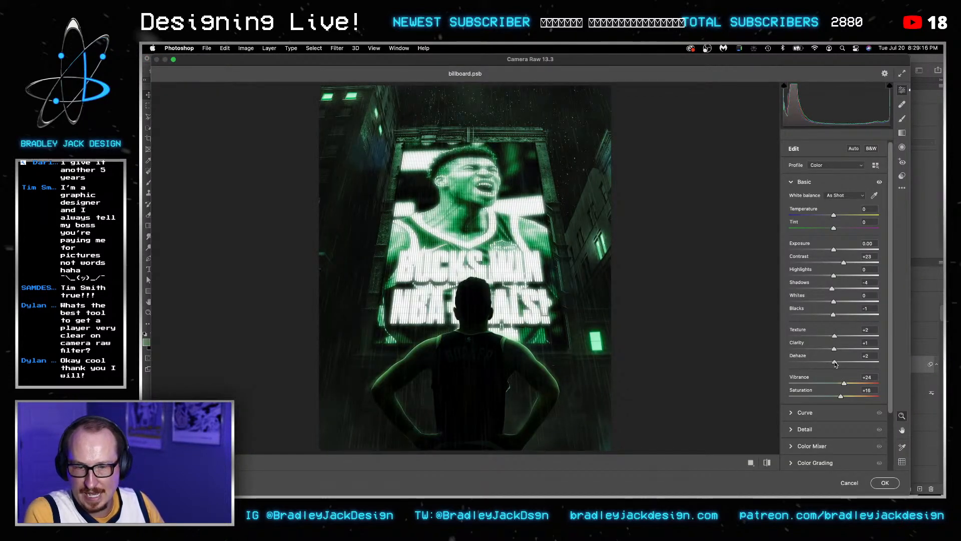
{"action": "key", "text": "Return"}
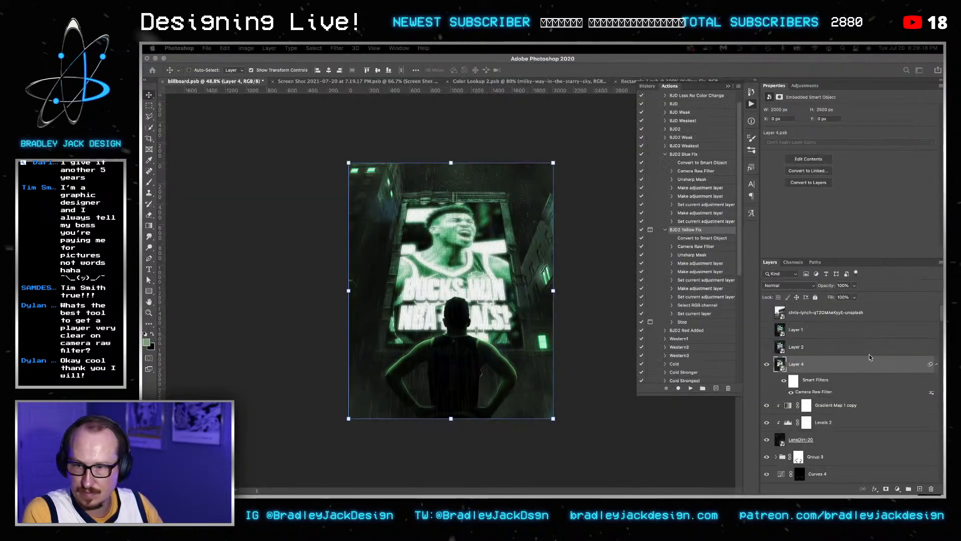
Remove the Camera Raw Filter from Layer 4 and compare the image with the layer hidden and shown.
{"action": "left_click", "coordinate": [766, 364]}
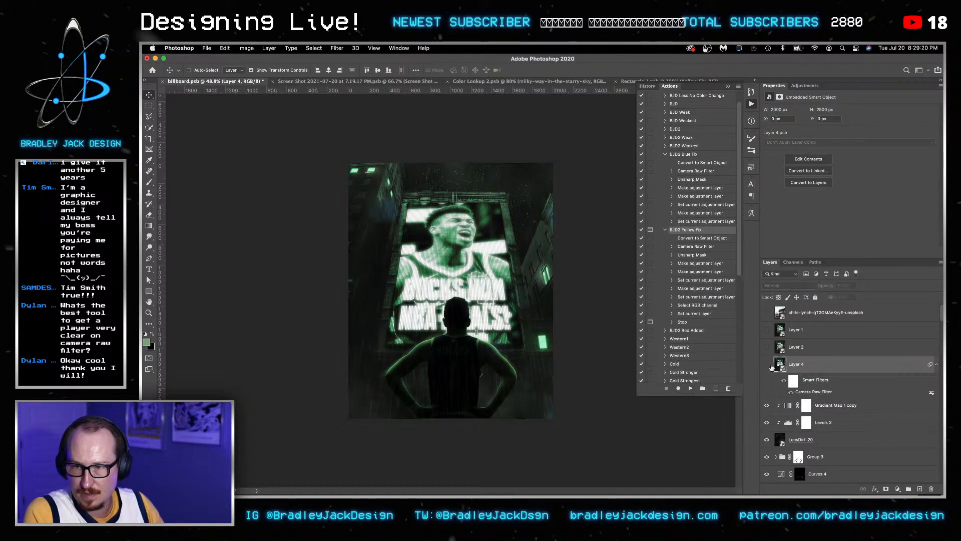
{"action": "right_click", "coordinate": [804, 392]}
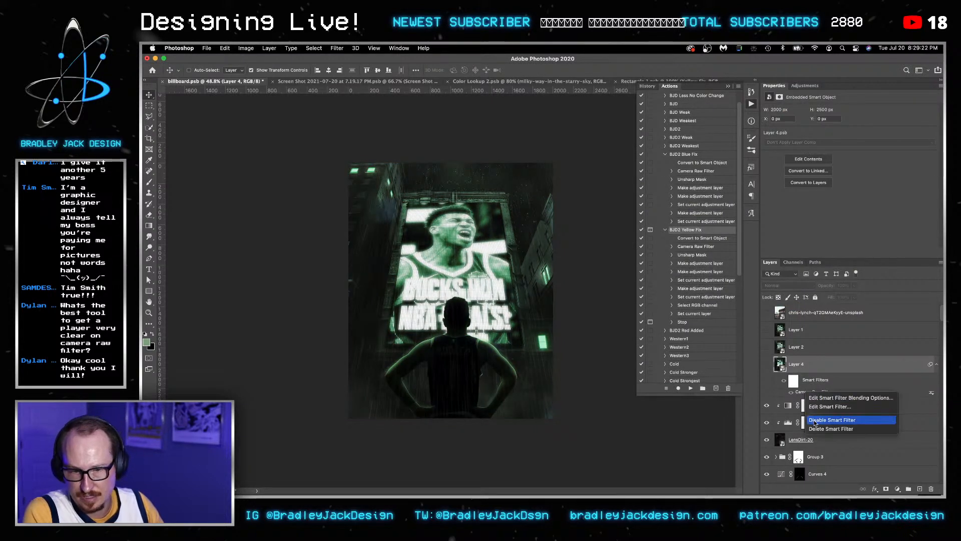
{"action": "left_click", "coordinate": [816, 429]}
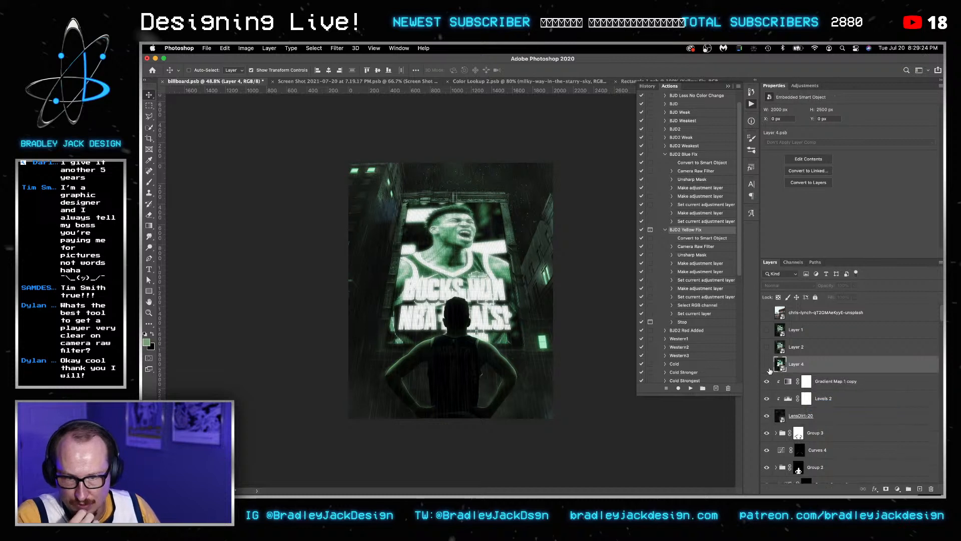
{"action": "left_click", "coordinate": [766, 364]}
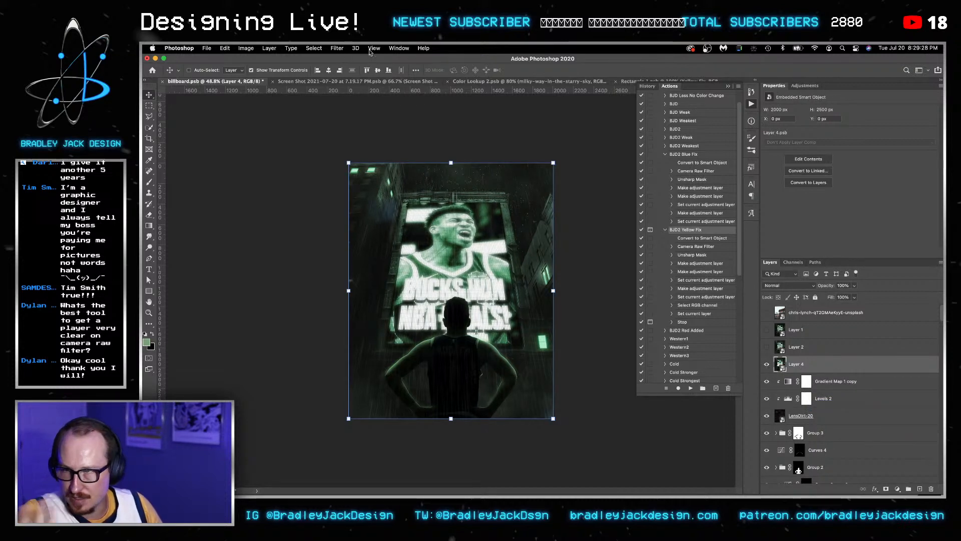
Apply a Gaussian Blur with a 2.5-pixel radius to Layer 4 as a smart filter.
{"action": "left_click", "coordinate": [337, 48]}
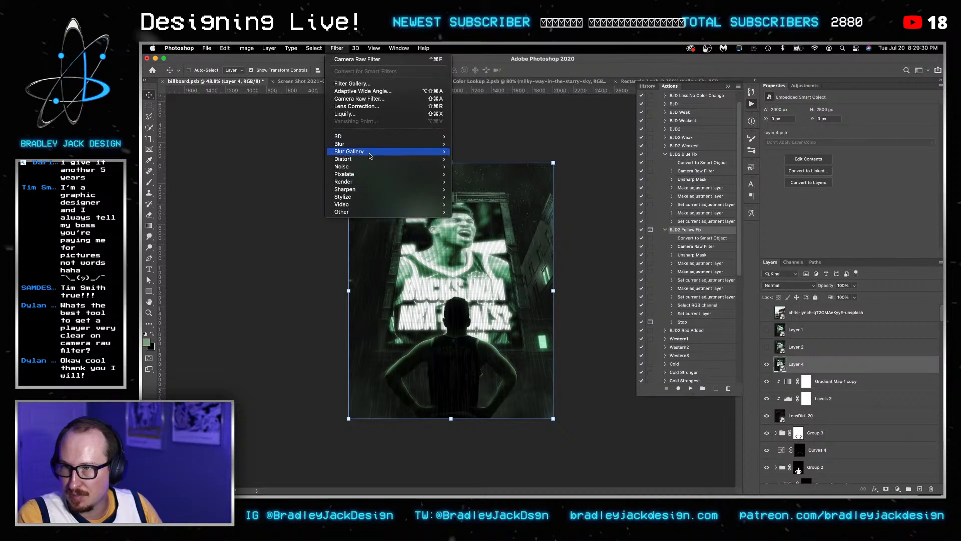
{"action": "mouse_move", "coordinate": [368, 144]}
{"action": "left_click", "coordinate": [513, 174]}
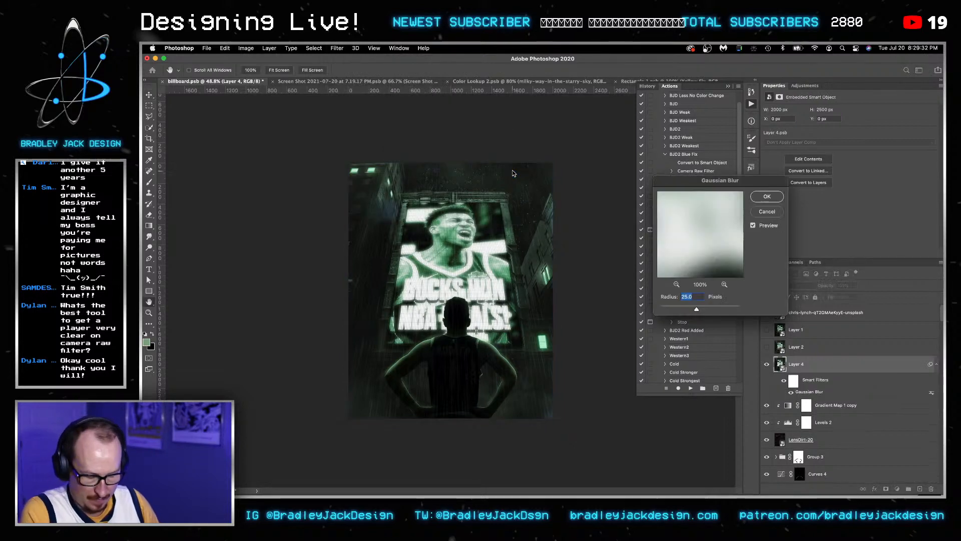
{"action": "type", "text": ".5"}
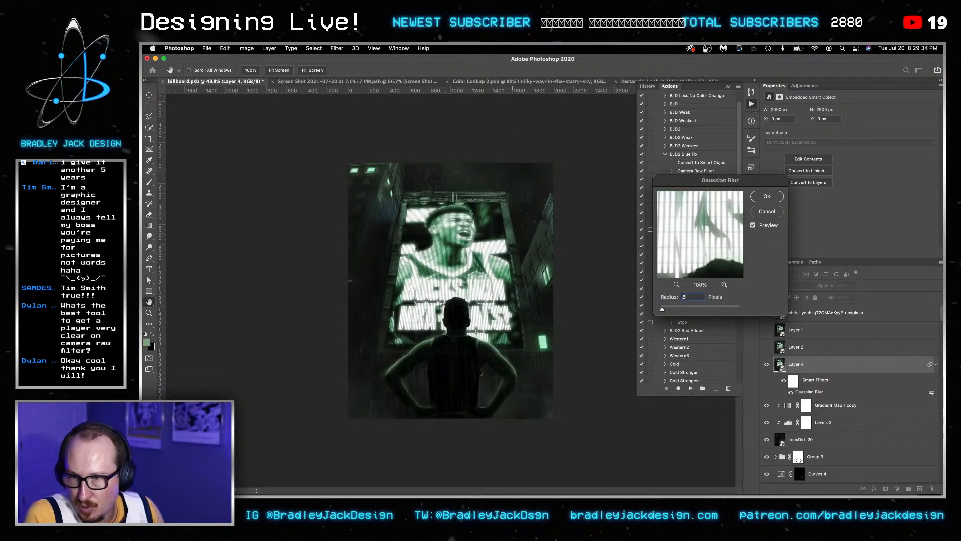
{"action": "key", "text": "Tab"}
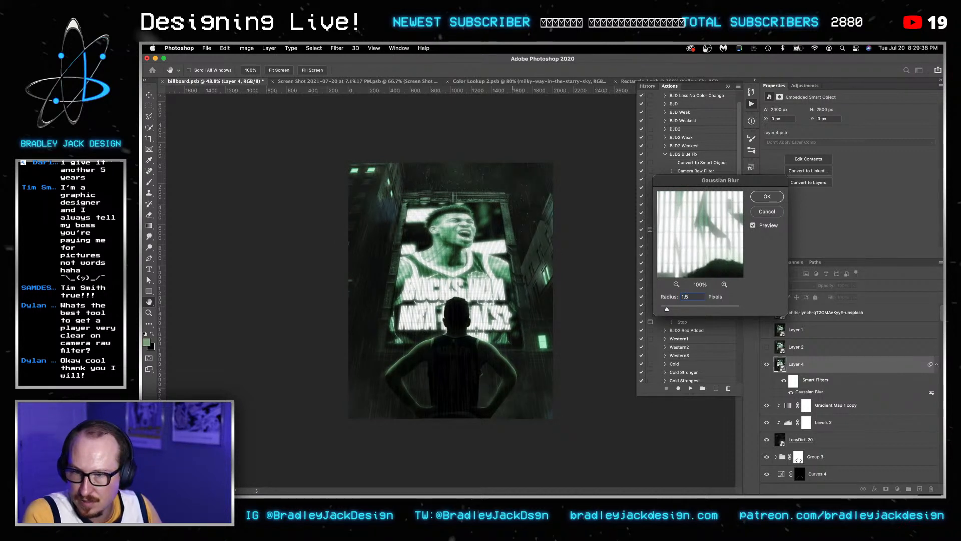
{"action": "type", "text": "2."}
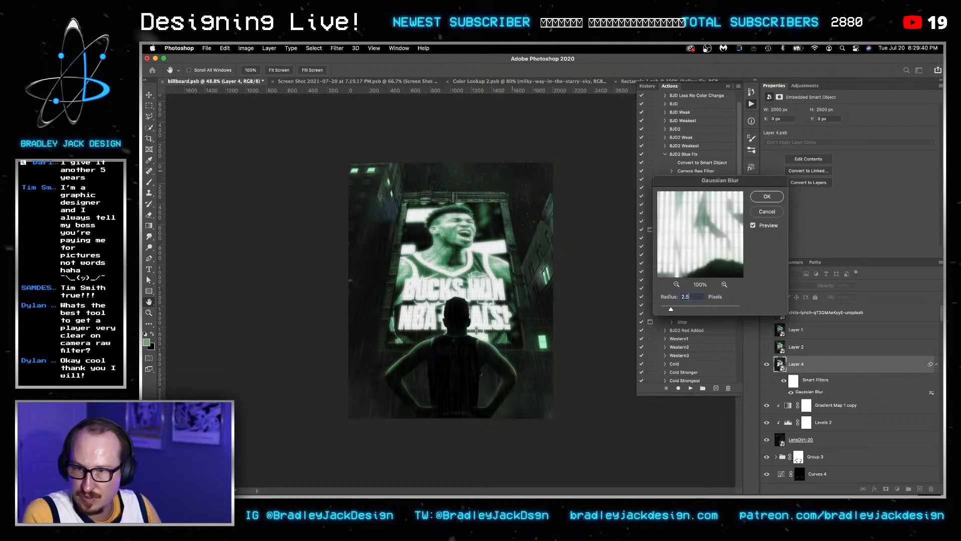
{"action": "key", "text": "Return"}
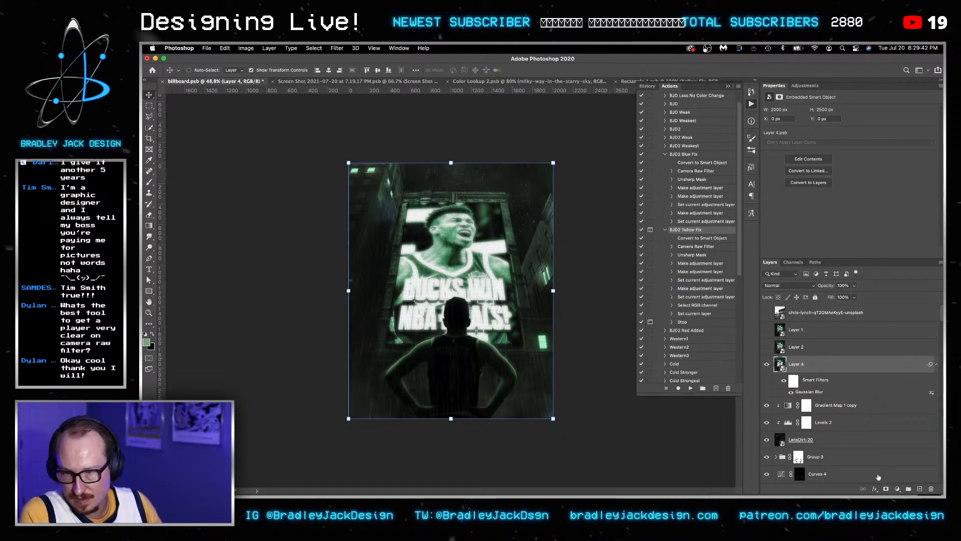
Add a fully black layer mask to Layer 4 and ready an enlarged soft brush with white as the foreground colour.
{"action": "left_click", "coordinate": [886, 488], "text": "alt"}
{"action": "key", "text": "b"}
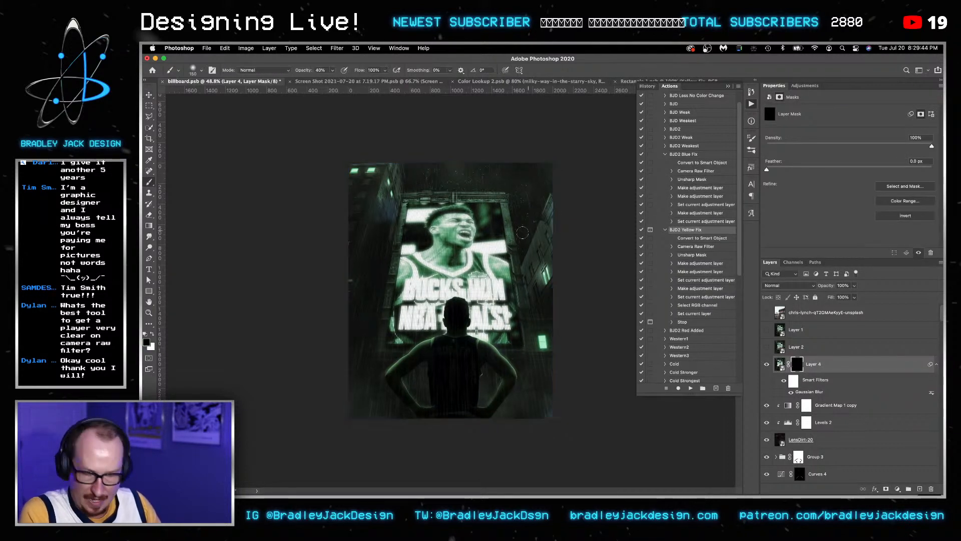
{"action": "key", "text": "bracketright"}
{"action": "key", "text": "bracketright"}
{"action": "key", "text": "bracketright"}
{"action": "key", "text": "bracketright"}
{"action": "key", "text": "bracketright"}
{"action": "key", "text": "x"}
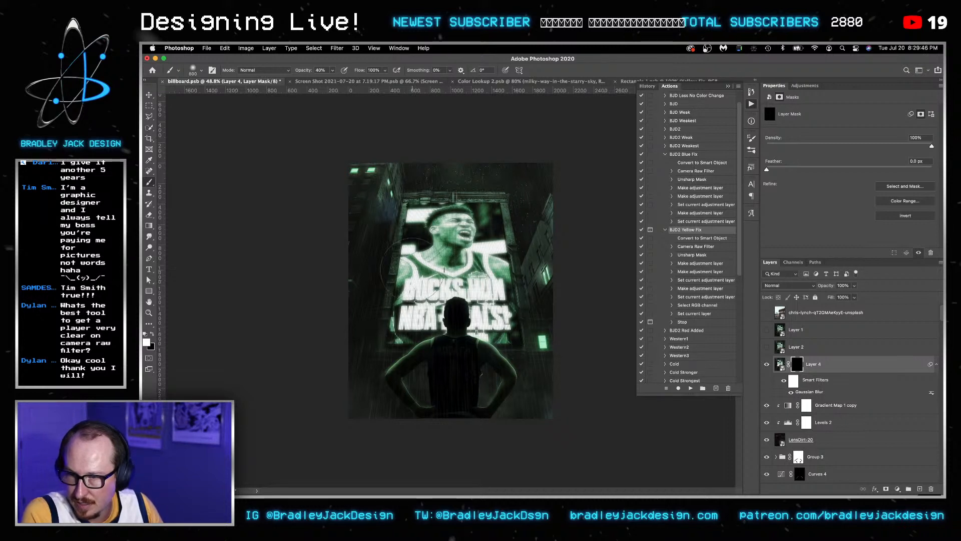
Try painting the blurred layer in over the billboard's player and lettering with white brush strokes at 40% opacity on Layer 4's mask.
{"action": "left_click", "coordinate": [415, 269]}
{"action": "key", "text": "bracketleft"}
{"action": "key", "text": "bracketleft"}
{"action": "key", "text": "bracketleft"}
{"action": "key", "text": "bracketleft"}
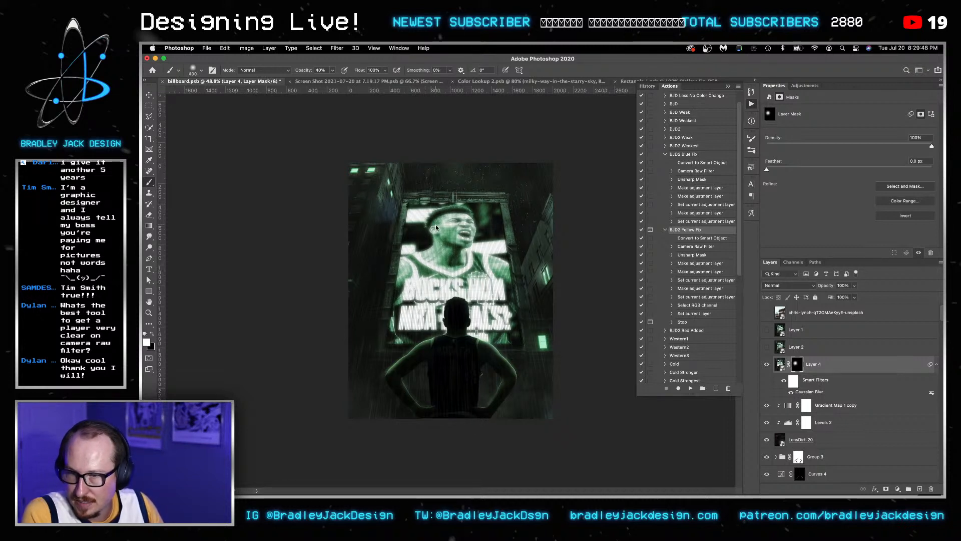
{"action": "left_click", "coordinate": [415, 322]}
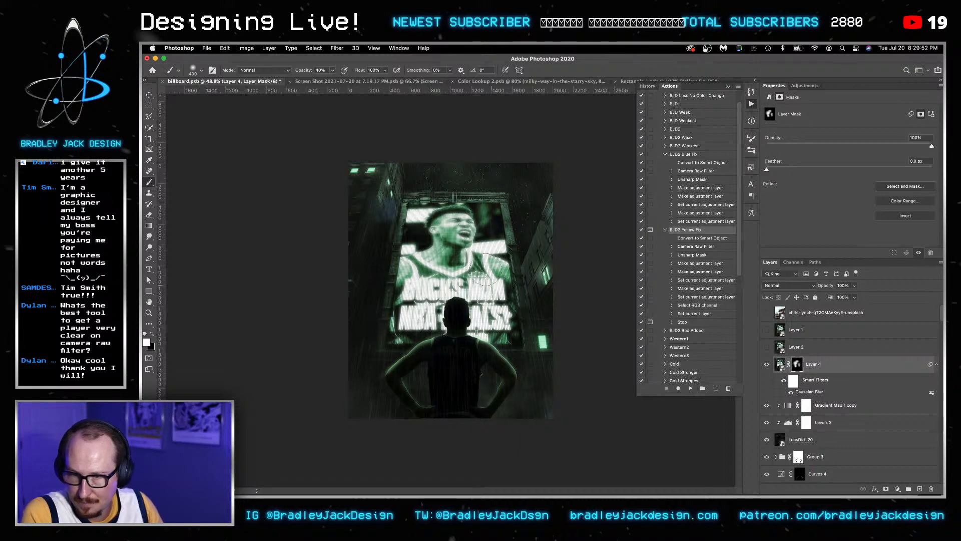
{"action": "key", "text": "bracketleft"}
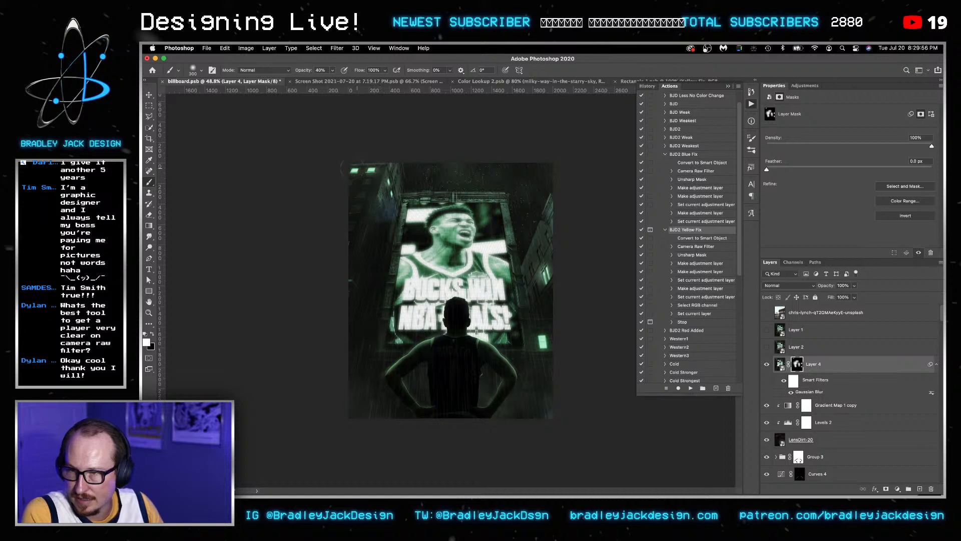
{"action": "key", "text": "bracketright"}
{"action": "key", "text": "bracketright"}
{"action": "key", "text": "bracketright"}
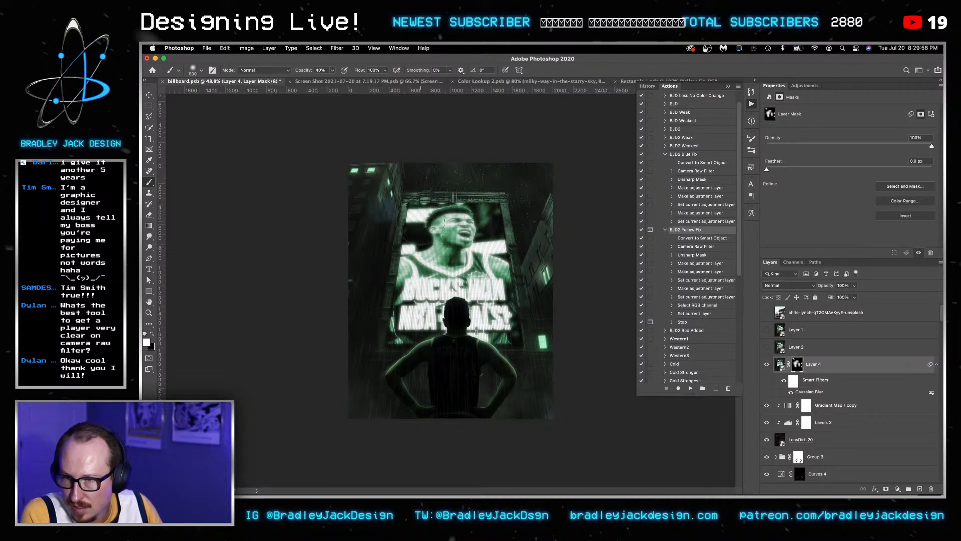
Set Layer 4's blend mode to Screen and reset its layer mask to solid black.
{"action": "key", "text": "v"}
{"action": "left_click", "coordinate": [840, 370]}
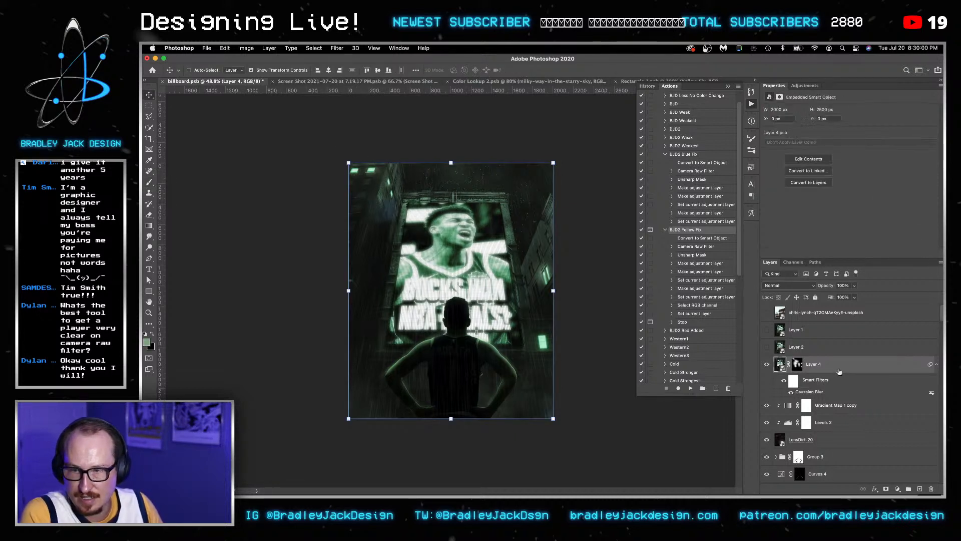
{"action": "key", "text": "alt+shift+s"}
{"action": "left_click", "coordinate": [797, 365]}
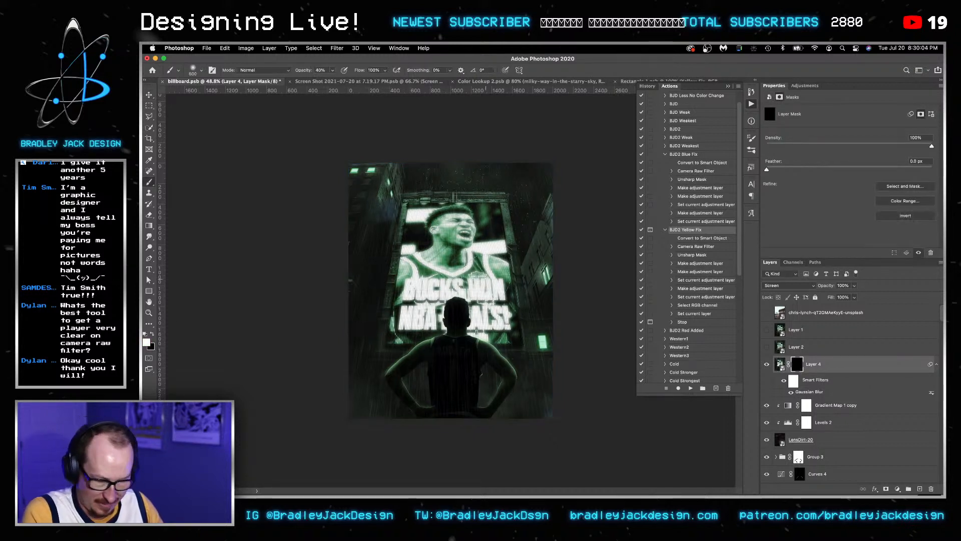
Paint white on Layer 4's mask at 40% opacity to bring the glow in over the billboard's face, jersey and lettering.
{"action": "key", "text": "b"}
{"action": "key", "text": "["}
{"action": "left_click", "coordinate": [456, 231]}
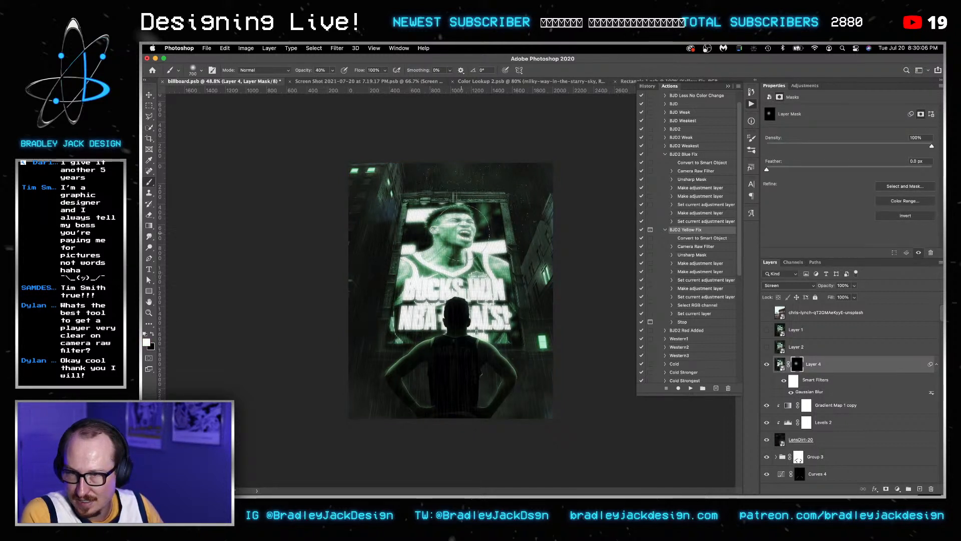
{"action": "left_click", "coordinate": [458, 232]}
{"action": "left_click", "coordinate": [487, 280]}
{"action": "left_click", "coordinate": [494, 327]}
{"action": "key", "text": "bracketleft"}
{"action": "key", "text": "bracketleft"}
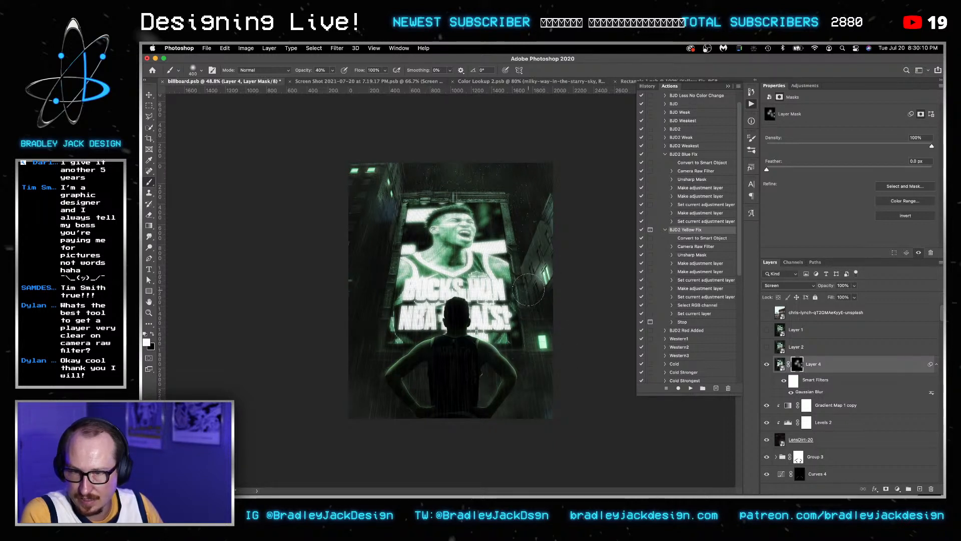
Extend the painted glow on Layer 4's mask around the building windows and billboard using varied brush sizes, and save the document.
{"action": "key", "text": "x"}
{"action": "key", "text": "x"}
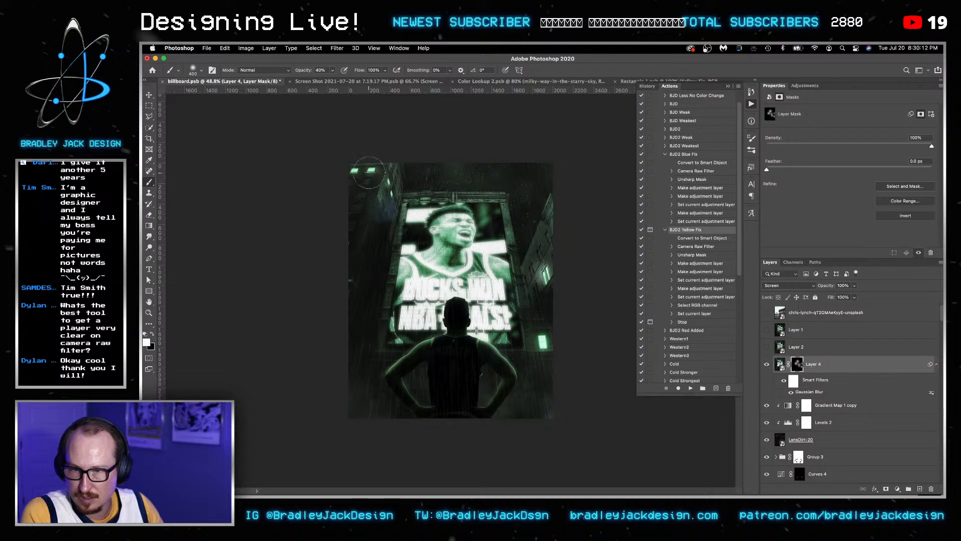
{"action": "key", "text": "bracketright"}
{"action": "key", "text": "bracketright"}
{"action": "key", "text": "bracketright"}
{"action": "key", "text": "bracketright"}
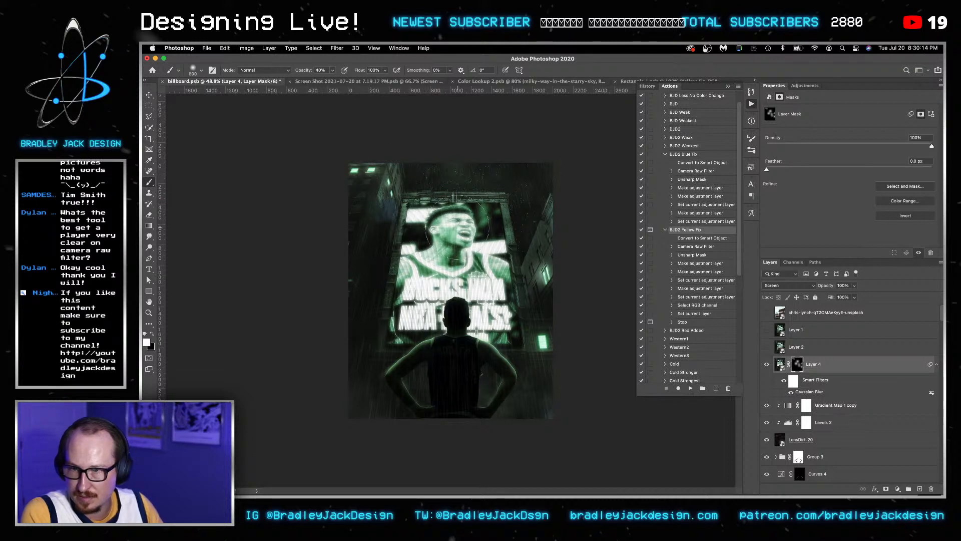
{"action": "key", "text": "bracketleft"}
{"action": "key", "text": "bracketleft"}
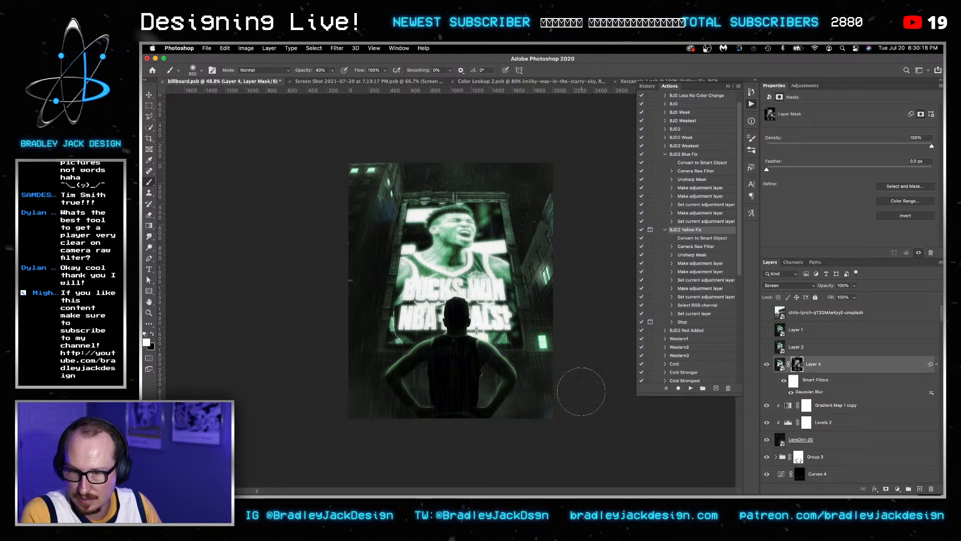
{"action": "key", "text": "v"}
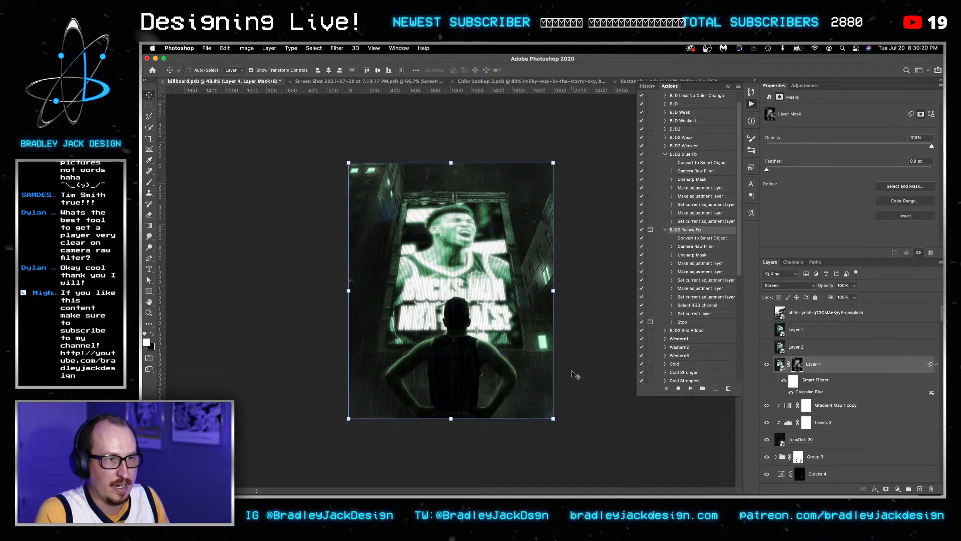
{"action": "key", "text": "super+s"}
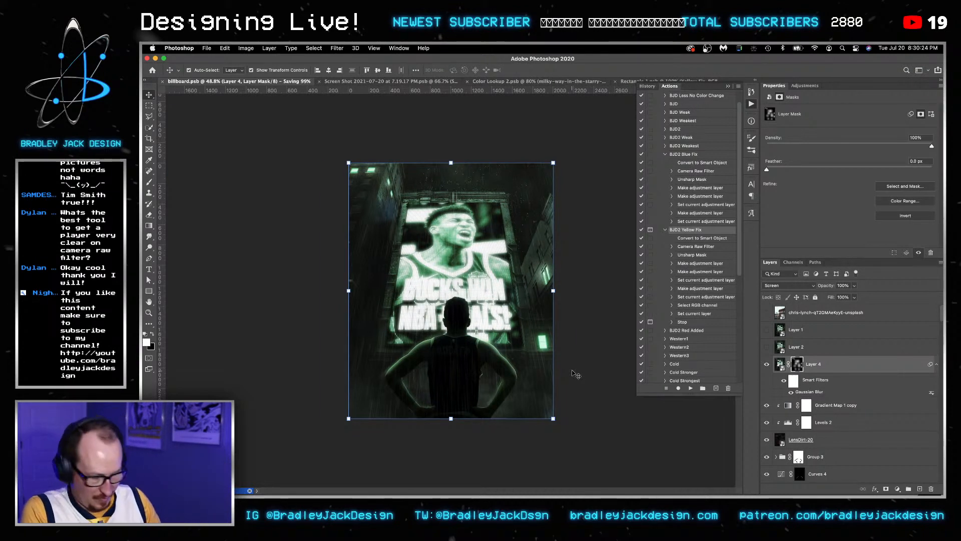
Compare the image with Layer 4 hidden and shown, lower the layer's opacity to 25%, and save the document.
{"action": "scroll", "coordinate": [576, 374], "scroll_direction": "up", "scroll_amount": 3}
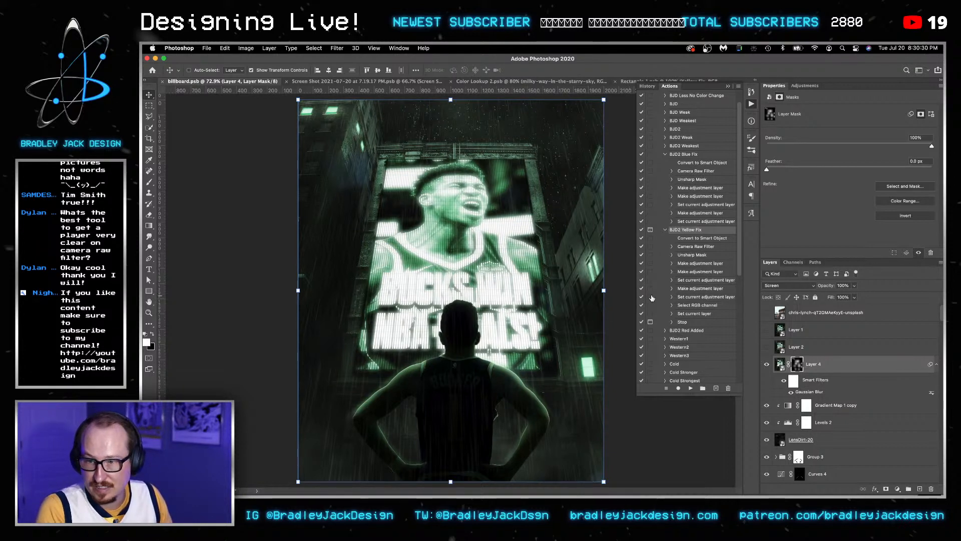
{"action": "left_click", "coordinate": [766, 366]}
{"action": "left_click", "coordinate": [766, 366]}
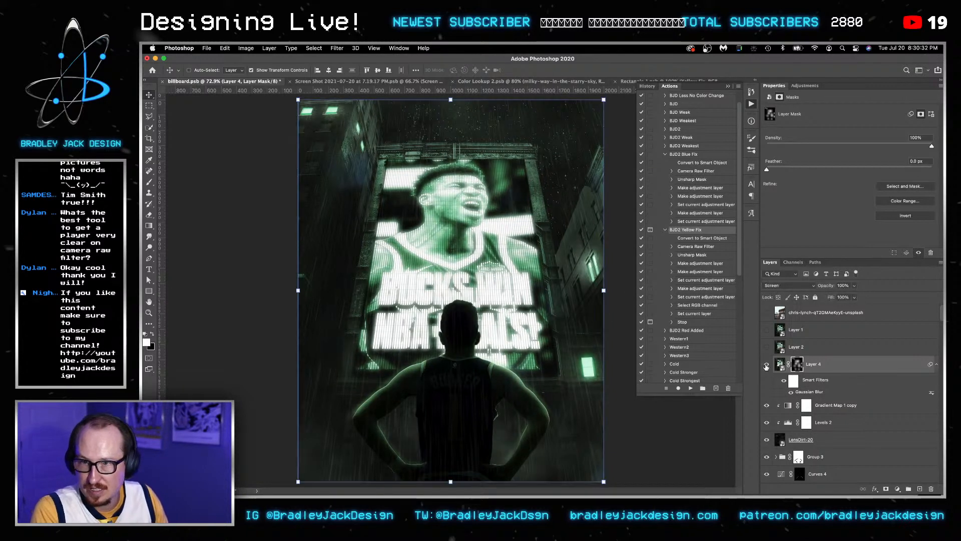
{"action": "left_click", "coordinate": [766, 367]}
{"action": "left_click", "coordinate": [766, 366]}
{"action": "key", "text": "2"}
{"action": "key", "text": "5"}
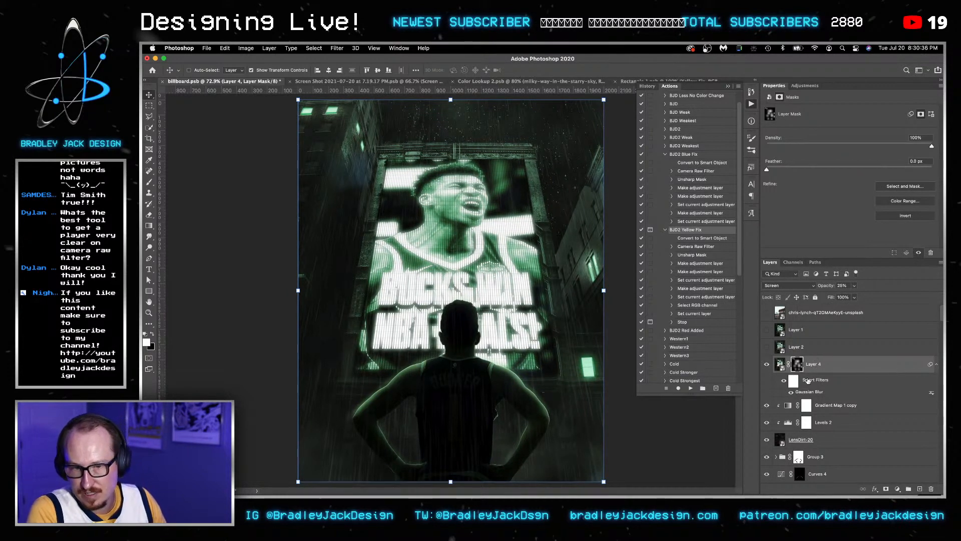
{"action": "key", "text": "super+s"}
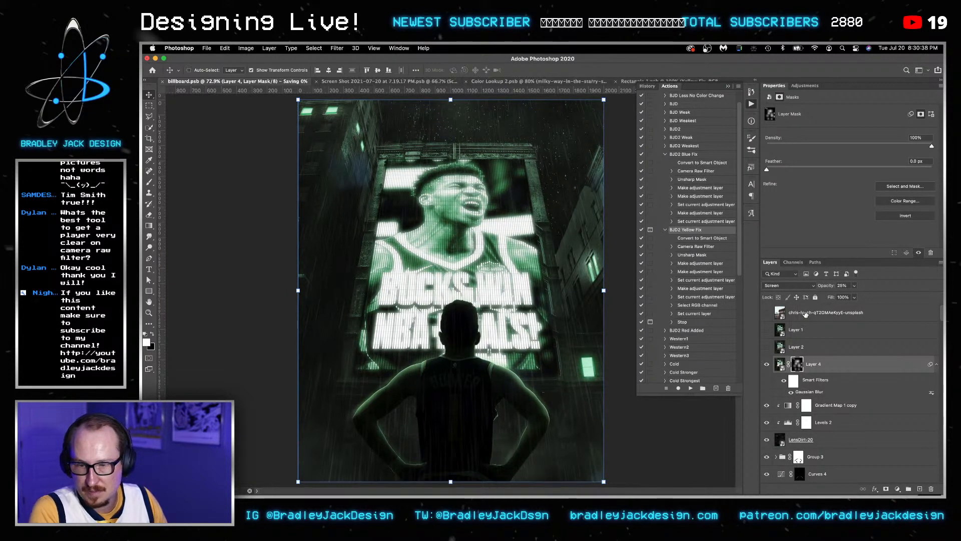
Place the Lefeld_New_Logo copy artwork from Finder at the top of the layer stack and set its blend mode to Screen.
{"action": "left_click", "coordinate": [805, 313]}
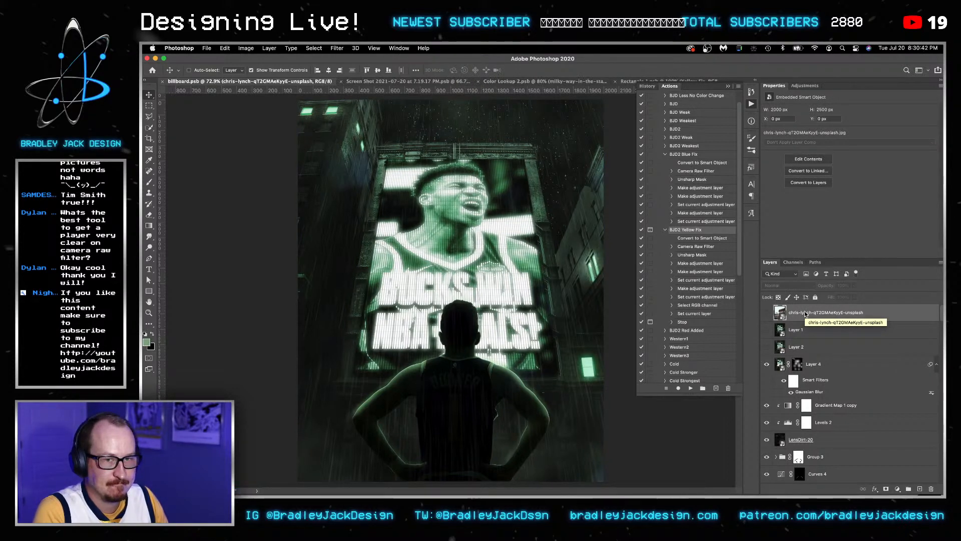
{"action": "mouse_move", "coordinate": [522, 480]}
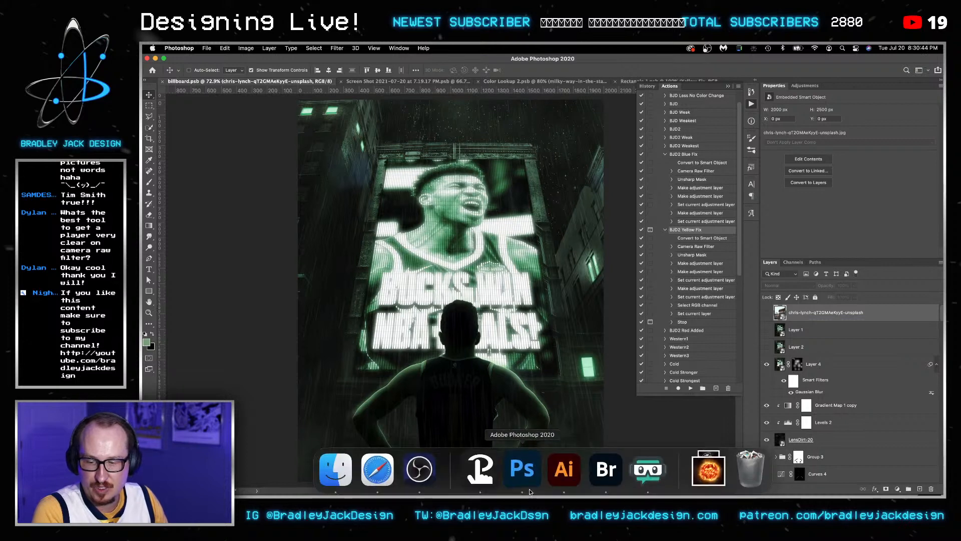
{"action": "left_click", "coordinate": [336, 469]}
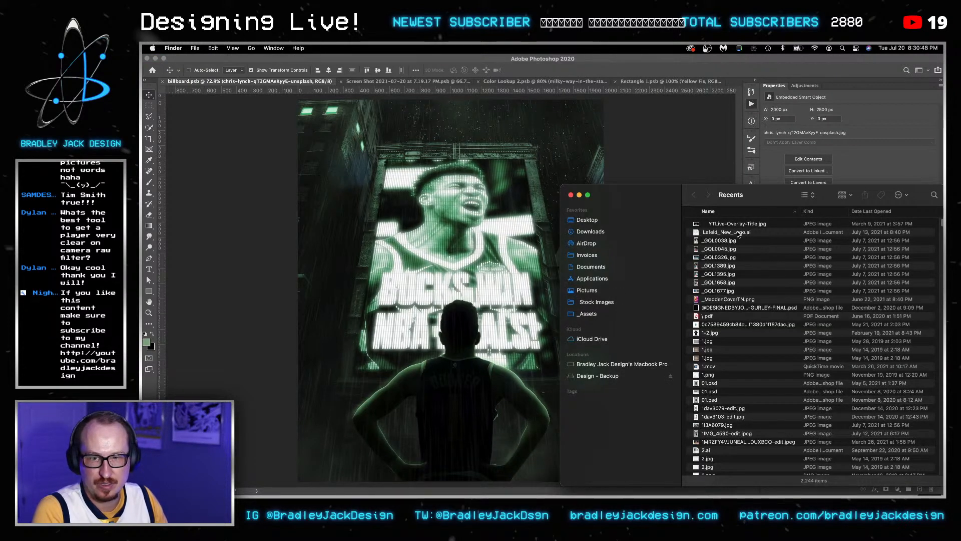
{"action": "left_click", "coordinate": [495, 200]}
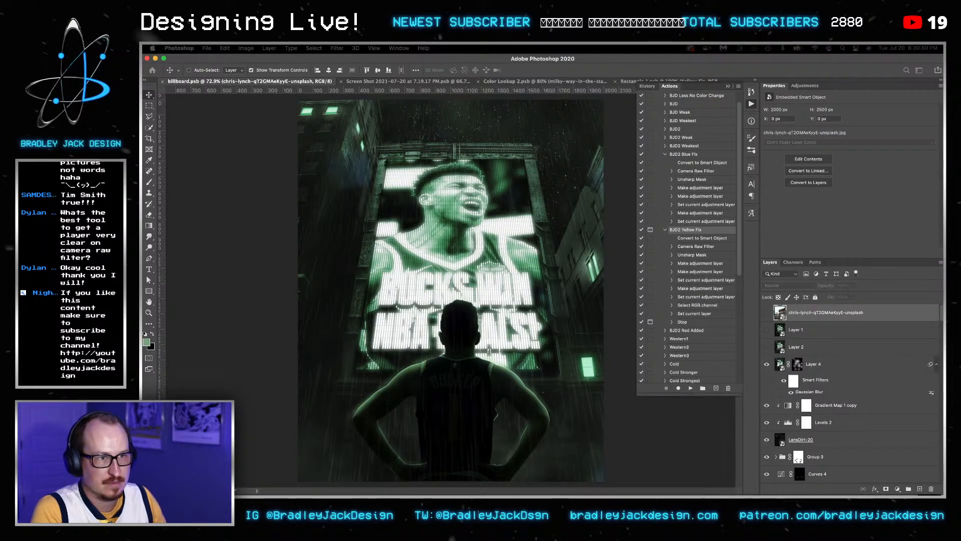
{"action": "key", "text": "shift+alt+s"}
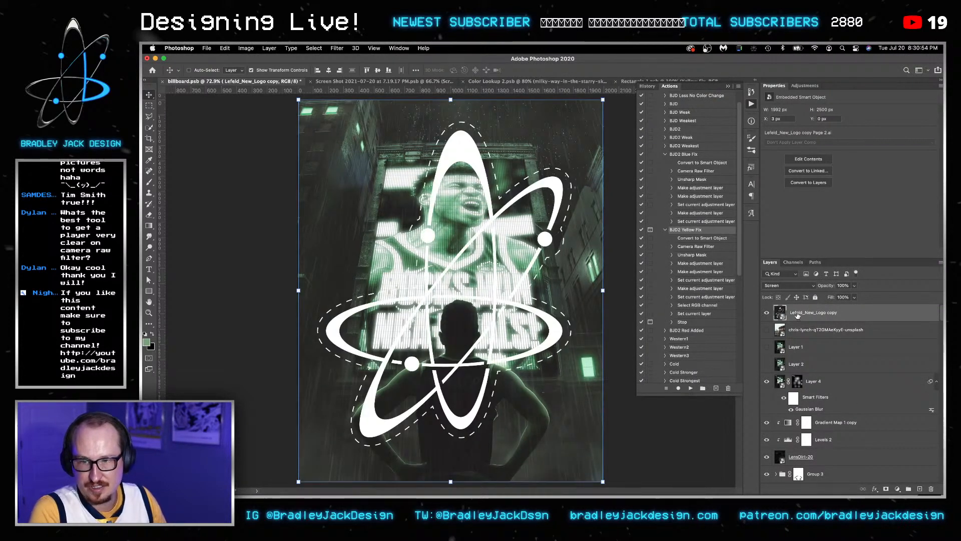
Add a Levels adjustment clipped to the logo layer and raise its shadow input level to 60.
{"action": "left_click", "coordinate": [805, 86]}
{"action": "left_click", "coordinate": [795, 103]}
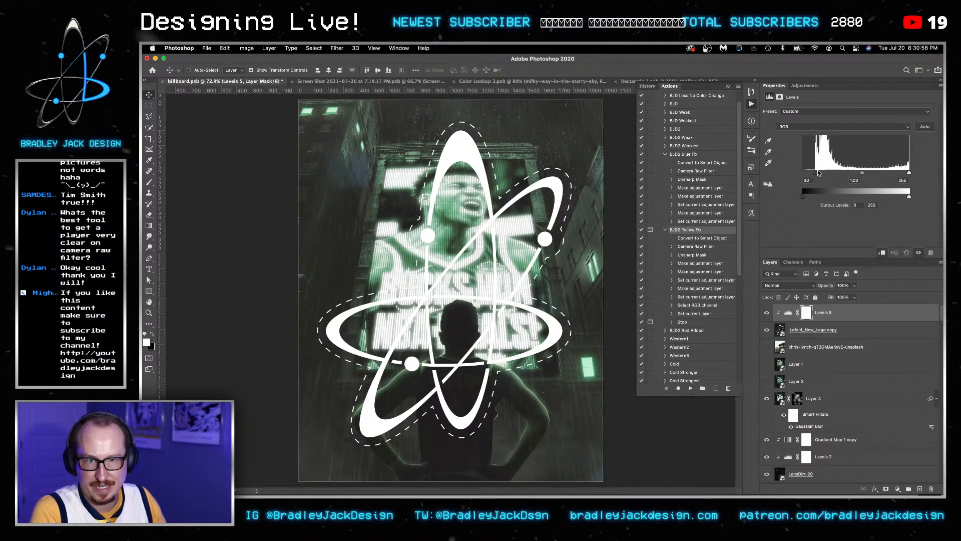
{"action": "left_click_drag", "start_coordinate": [818, 172], "coordinate": [824, 173]}
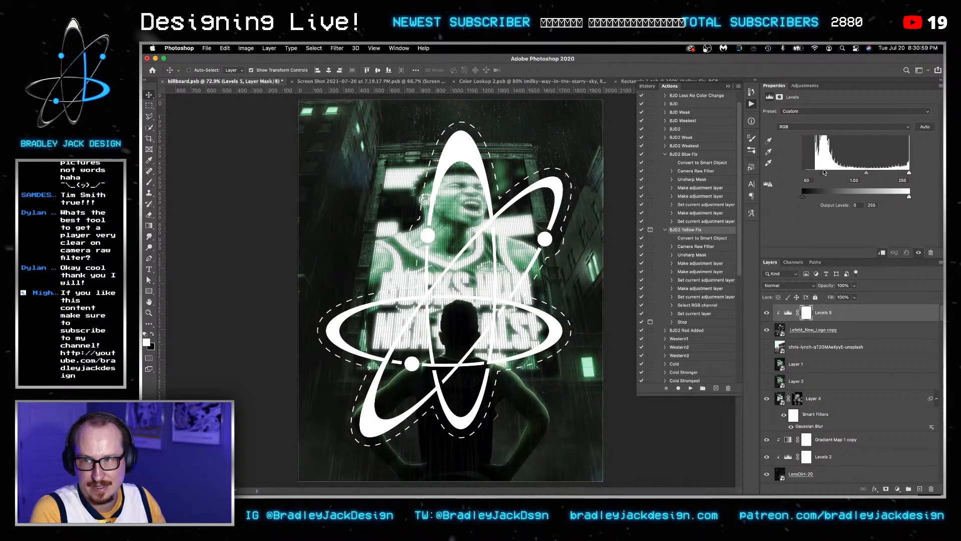
Scale the logo down to 120 × 150 px in the poster's lower-right corner, nudge it inward from the edges, and save the document.
{"action": "left_click", "coordinate": [785, 328]}
{"action": "key", "text": "super+t"}
{"action": "left_click_drag", "start_coordinate": [300, 99], "coordinate": [585, 457]}
{"action": "key", "text": "Return"}
{"action": "key", "text": "shift+Left"}
{"action": "key", "text": "shift+Up"}
{"action": "key", "text": "shift+Left"}
{"action": "key", "text": "shift+Up"}
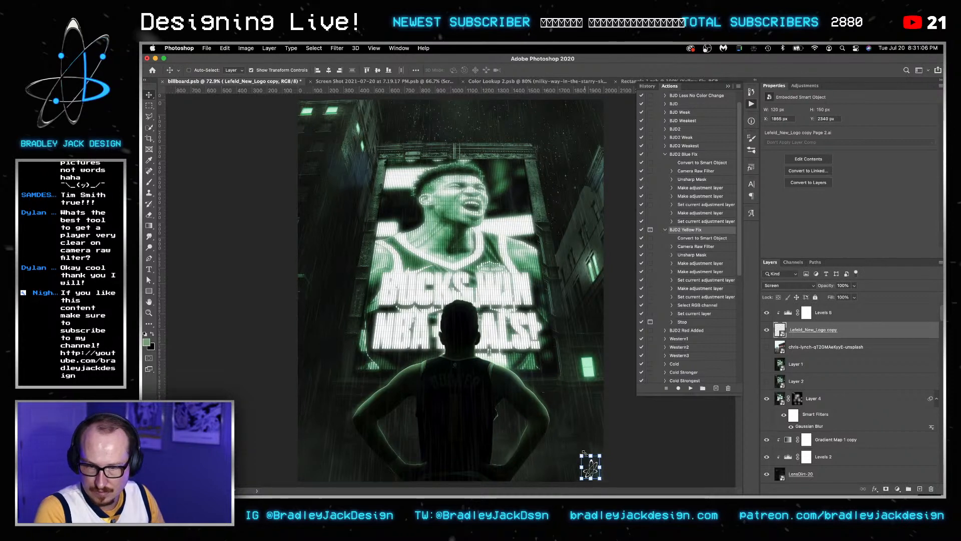
{"action": "key", "text": "shift+Up"}
{"action": "key", "text": "ctrl+s"}
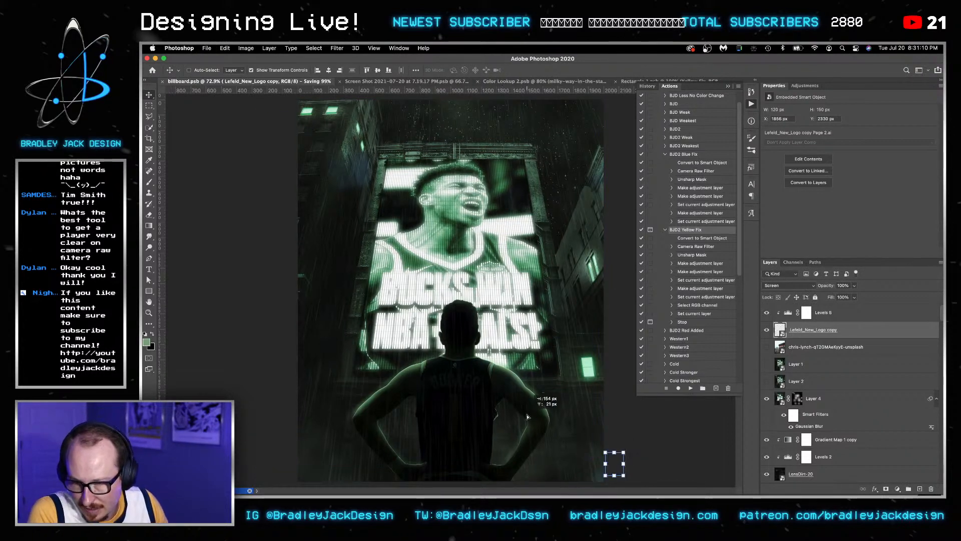
Select the Exposure 1 copy mask and shrink the brush to fit the bright jersey edge beneath the figure's arm.
{"action": "key", "text": "z"}
{"action": "left_click_drag", "start_coordinate": [488, 417], "coordinate": [513, 415]}
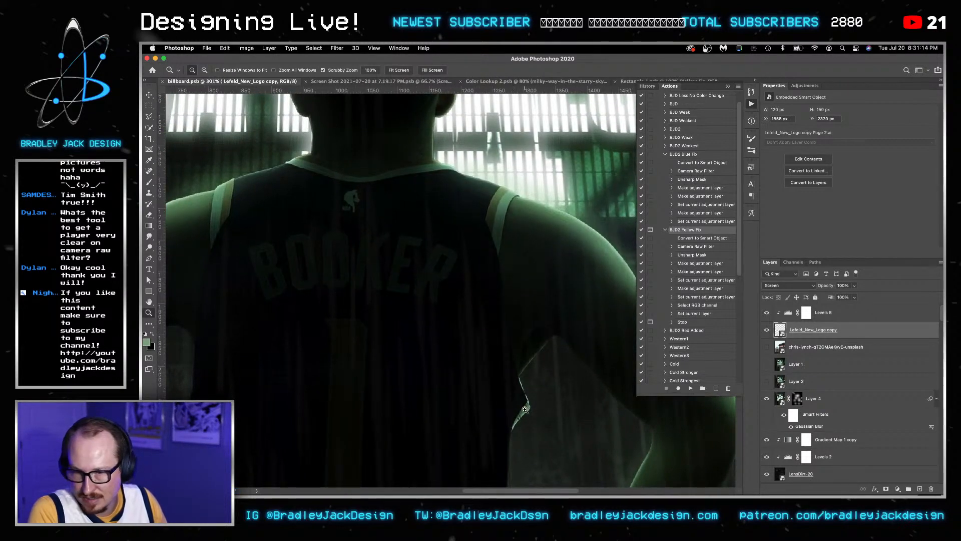
{"action": "left_click", "coordinate": [767, 400]}
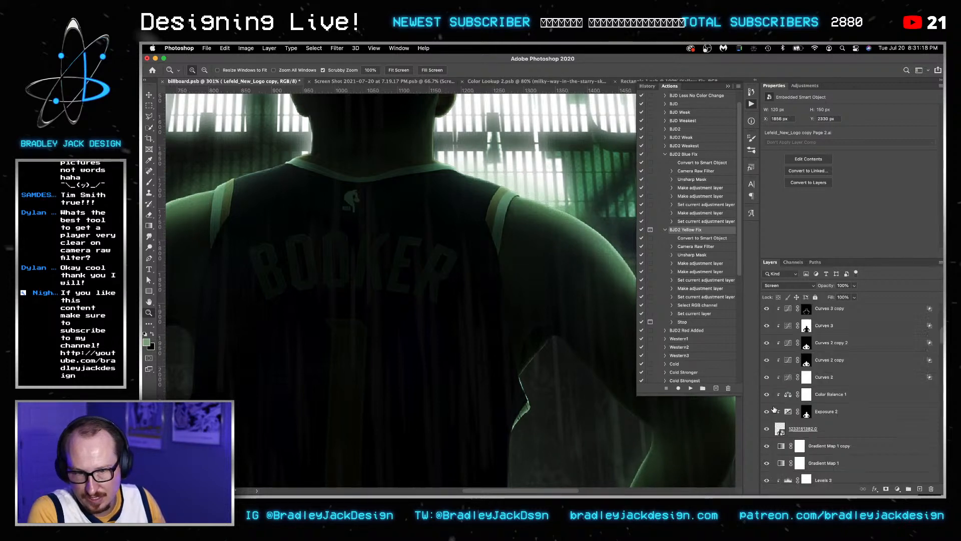
{"action": "scroll", "coordinate": [771, 406], "scroll_direction": "down", "scroll_amount": 10}
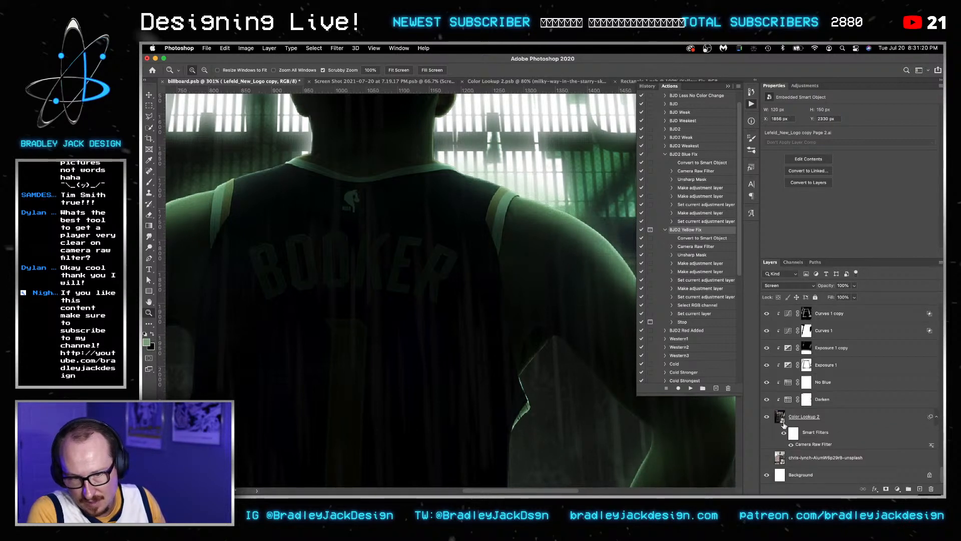
{"action": "left_click", "coordinate": [808, 400]}
{"action": "left_click", "coordinate": [807, 348]}
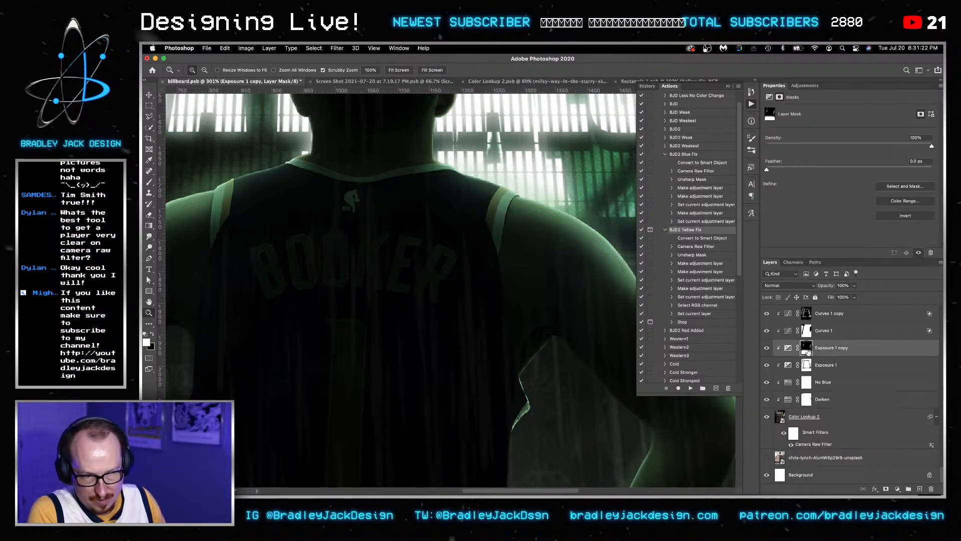
{"action": "key", "text": "b"}
{"action": "key", "text": "bracketleft"}
{"action": "key", "text": "bracketleft"}
{"action": "key", "text": "bracketleft"}
{"action": "key", "text": "bracketleft"}
{"action": "key", "text": "bracketleft"}
{"action": "key", "text": "bracketleft"}
{"action": "key", "text": "bracketleft"}
{"action": "key", "text": "bracketleft"}
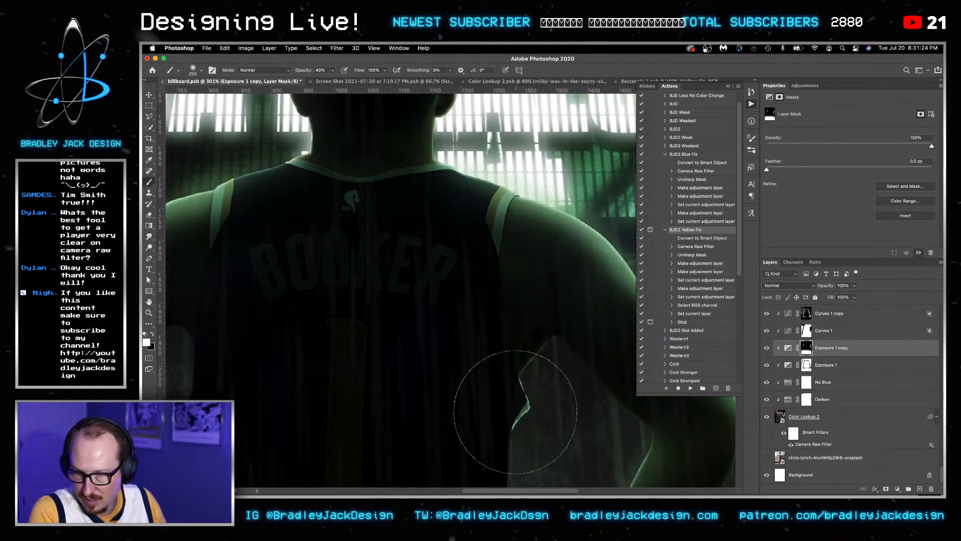
Search the layer stack for the figure's adjustment layers, collapsing the Screen, Left windows and Right groups along the way.
{"action": "scroll", "coordinate": [805, 360], "scroll_direction": "up", "scroll_amount": 10}
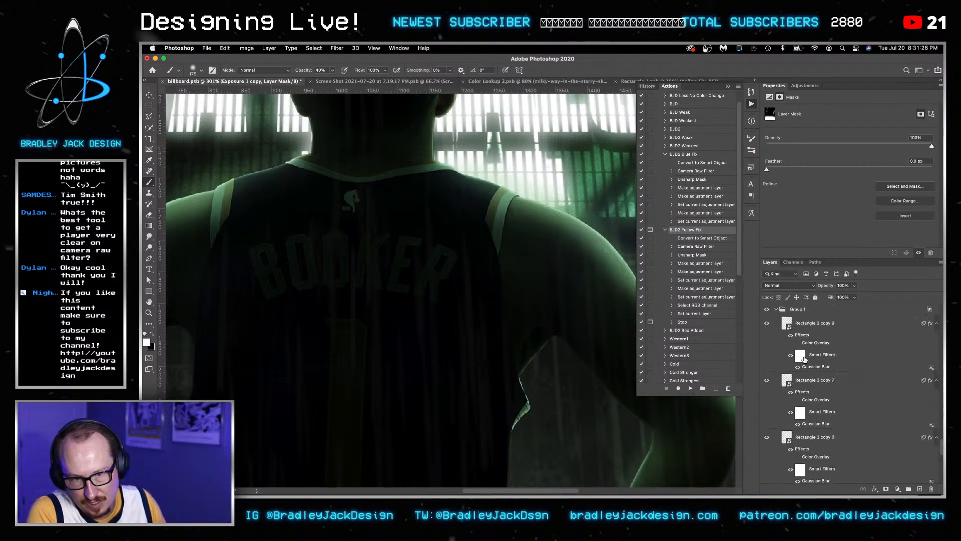
{"action": "scroll", "coordinate": [805, 362], "scroll_direction": "up", "scroll_amount": 10}
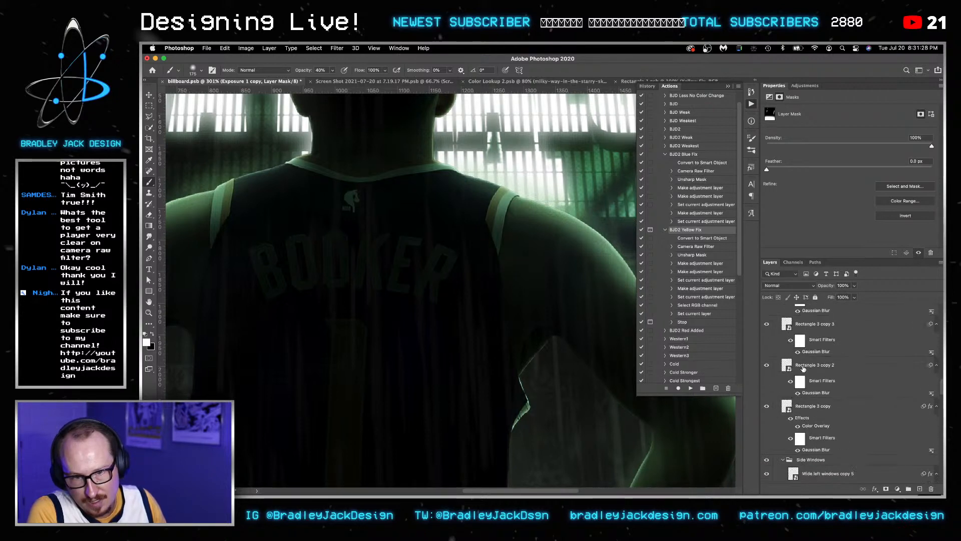
{"action": "scroll", "coordinate": [803, 369], "scroll_direction": "up", "scroll_amount": 4}
{"action": "left_click", "coordinate": [776, 365]}
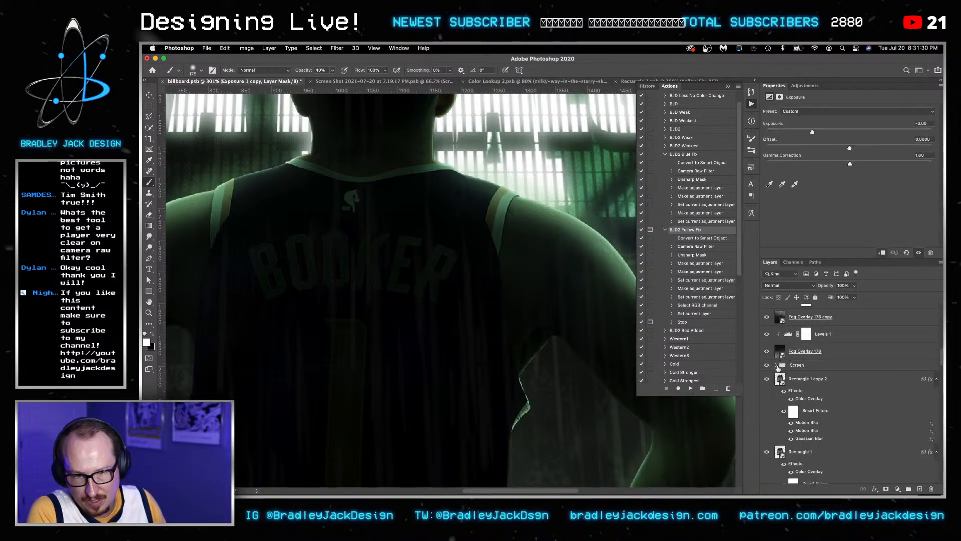
{"action": "scroll", "coordinate": [779, 386], "scroll_direction": "down", "scroll_amount": 1}
{"action": "scroll", "coordinate": [781, 385], "scroll_direction": "down", "scroll_amount": 10}
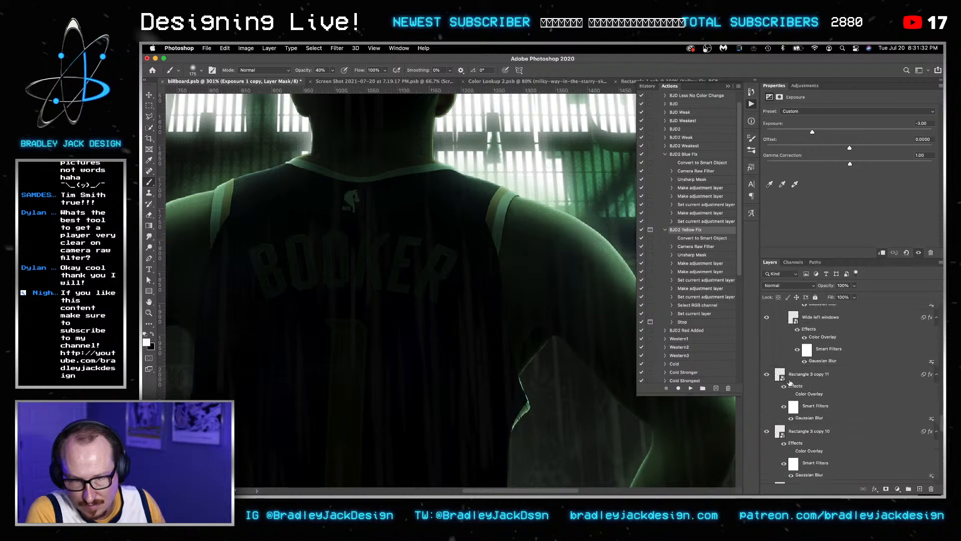
{"action": "scroll", "coordinate": [790, 383], "scroll_direction": "down", "scroll_amount": 10}
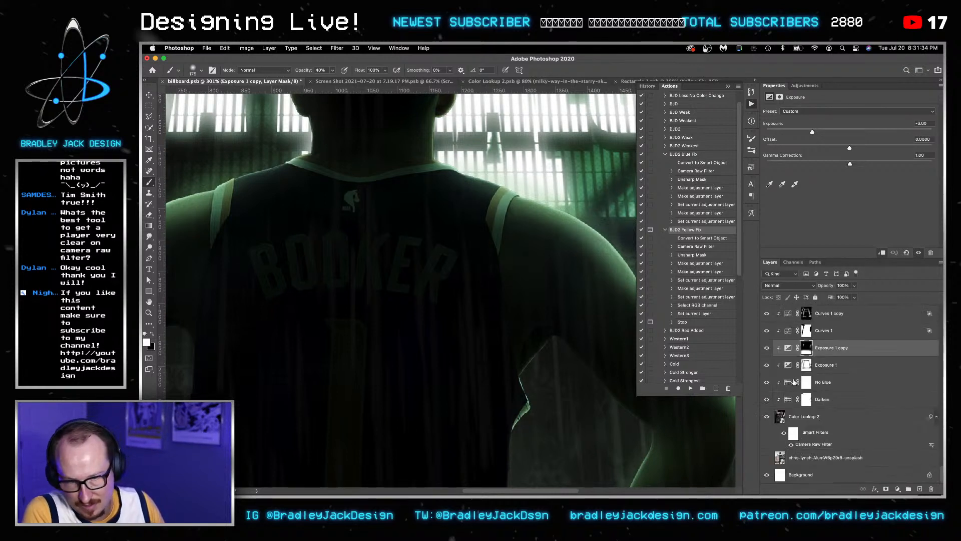
{"action": "scroll", "coordinate": [795, 381], "scroll_direction": "up", "scroll_amount": 5}
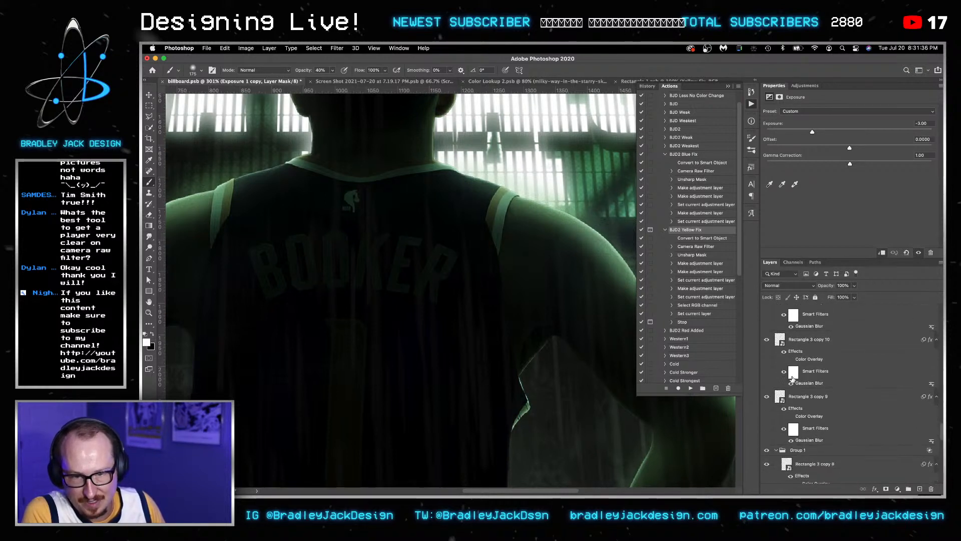
{"action": "scroll", "coordinate": [785, 448], "scroll_direction": "down", "scroll_amount": 5}
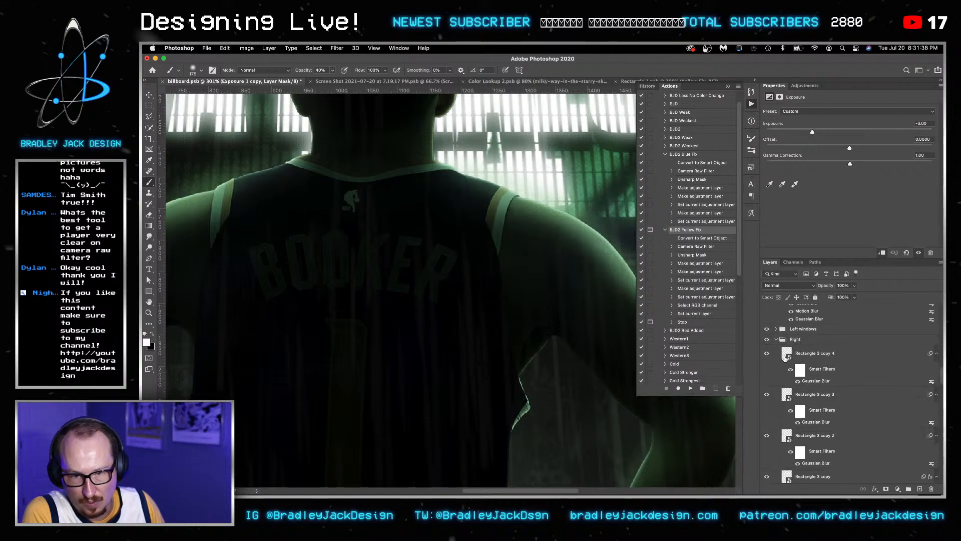
{"action": "scroll", "coordinate": [779, 347], "scroll_direction": "down", "scroll_amount": 8}
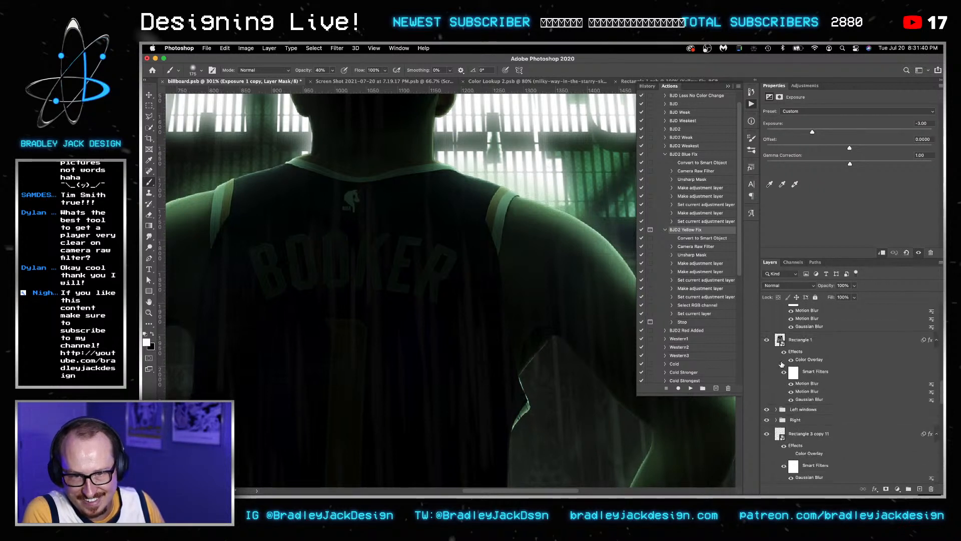
{"action": "scroll", "coordinate": [782, 364], "scroll_direction": "up", "scroll_amount": 1}
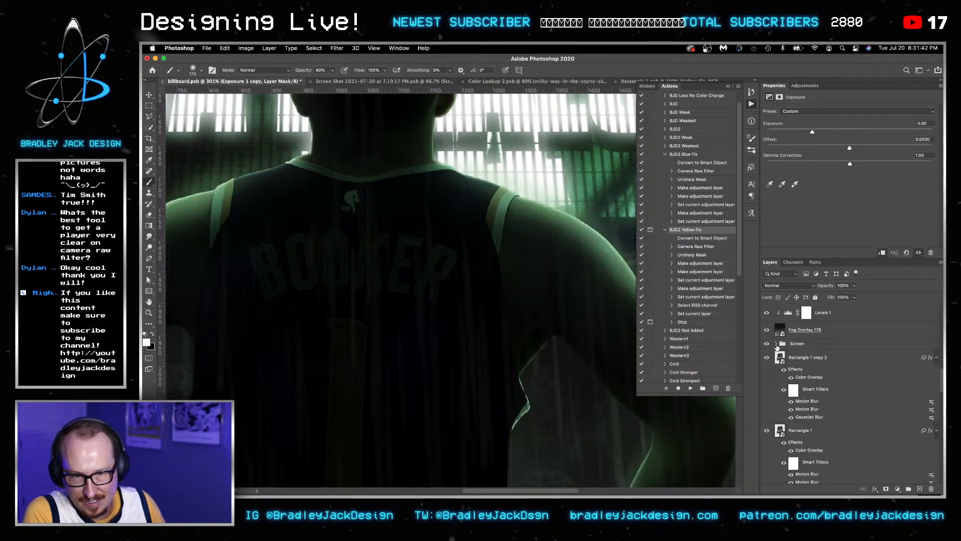
{"action": "scroll", "coordinate": [781, 351], "scroll_direction": "down", "scroll_amount": 10}
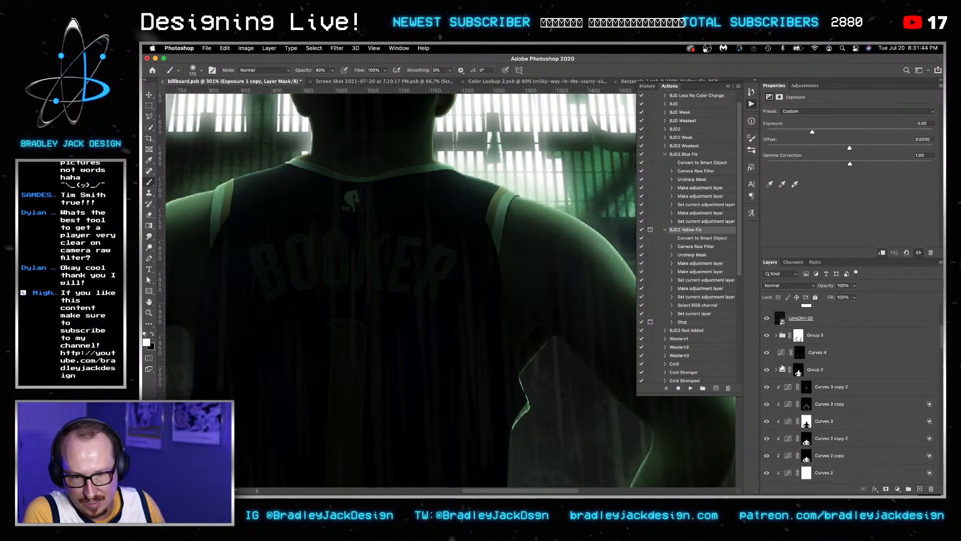
Select the Exposure 2 mask and compare the figure with that adjustment hidden and shown.
{"action": "left_click", "coordinate": [807, 433]}
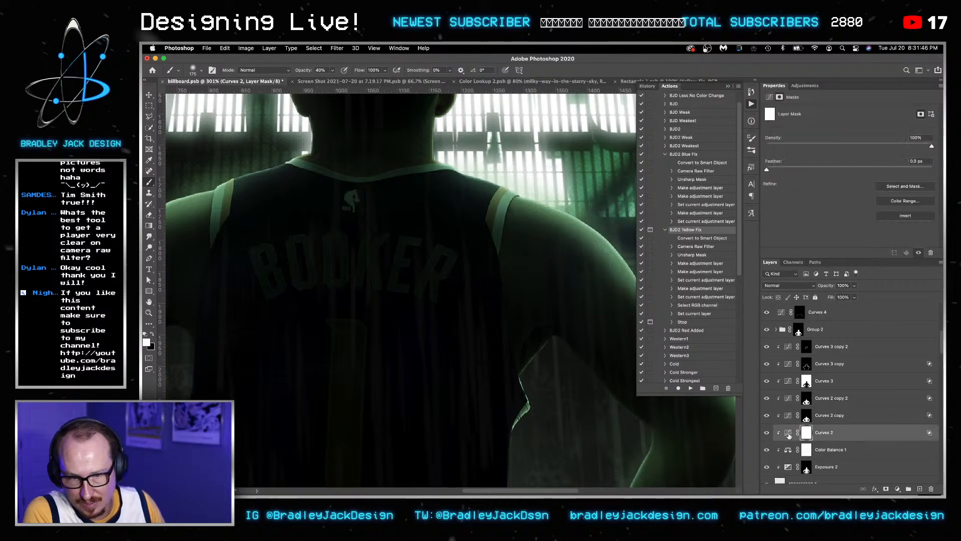
{"action": "left_click", "coordinate": [807, 468]}
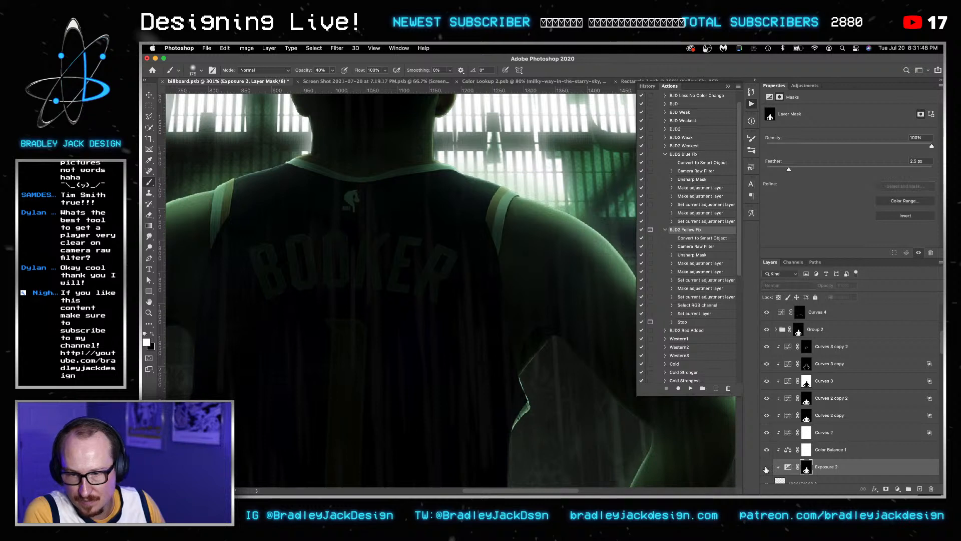
{"action": "left_click", "coordinate": [768, 468]}
{"action": "left_click", "coordinate": [767, 468]}
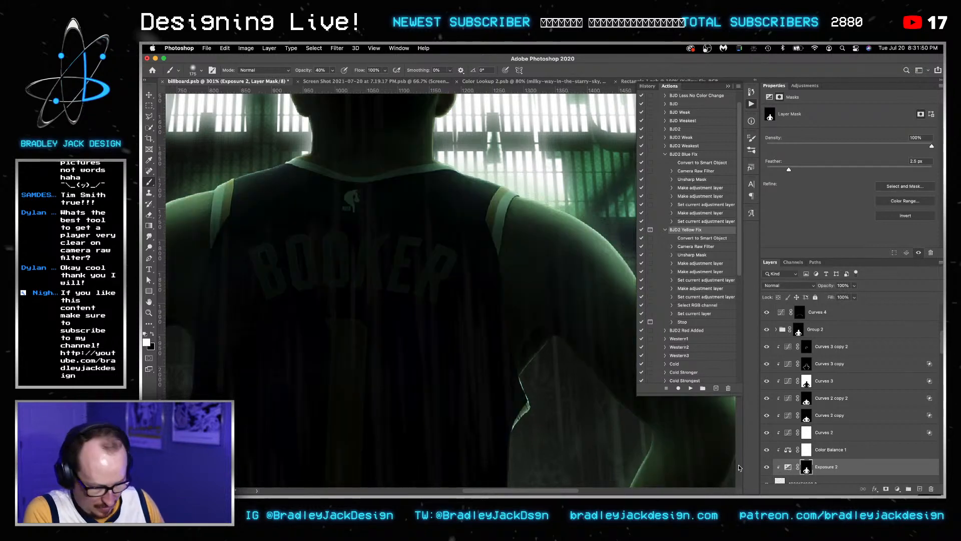
Paint white at 100% opacity on the Exposure 2, Curves 2 copy and Curves 2 copy 2 masks to darken the bright jersey edge.
{"action": "key", "text": "bracketleft"}
{"action": "key", "text": "bracketleft"}
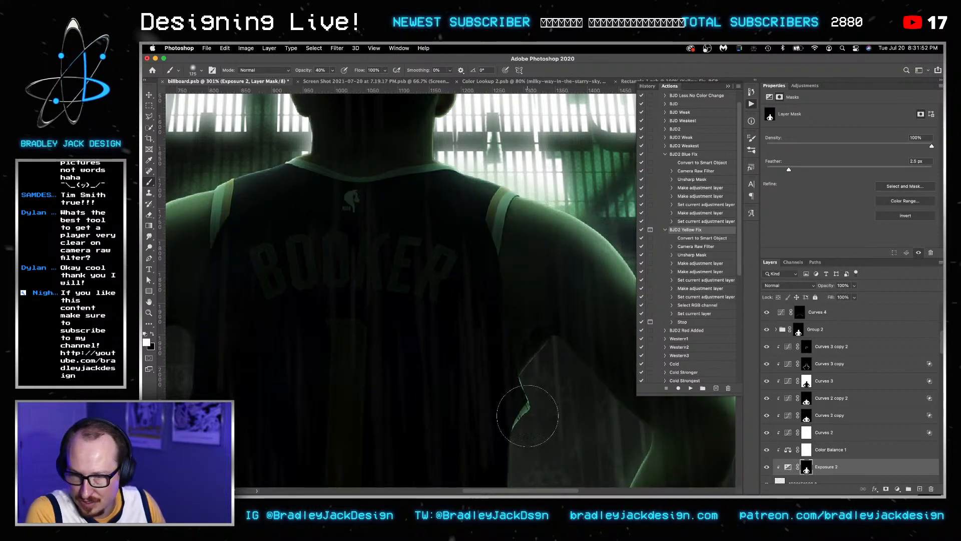
{"action": "key", "text": "0"}
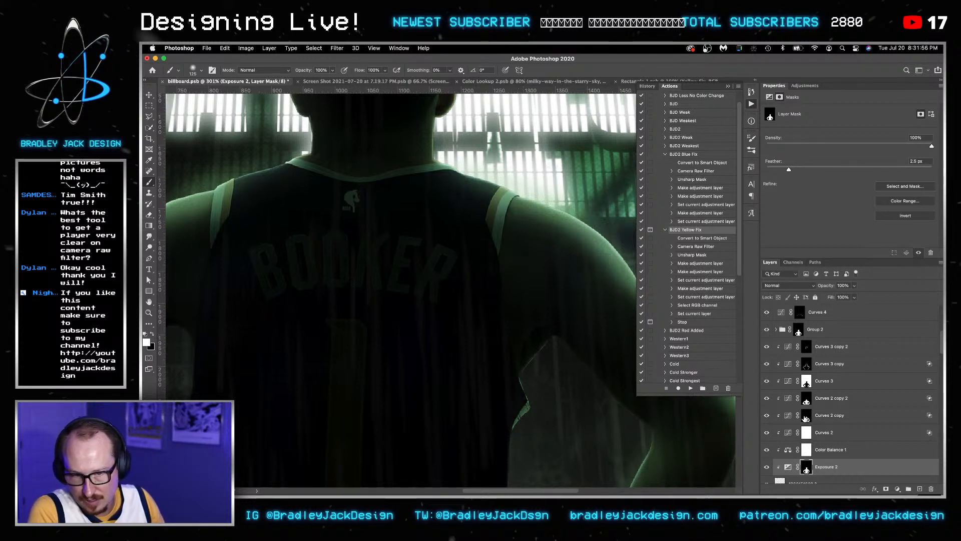
{"action": "left_click", "coordinate": [805, 418]}
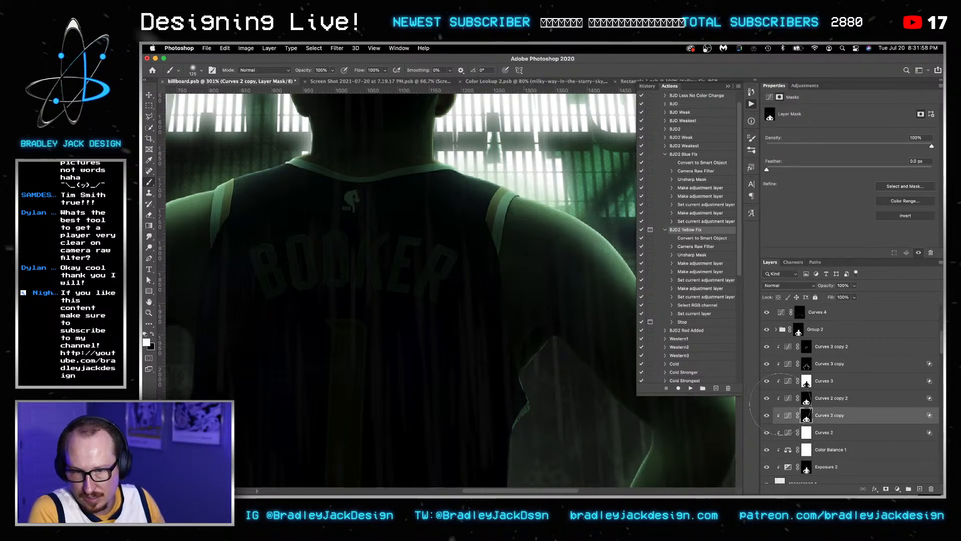
{"action": "left_click", "coordinate": [806, 399]}
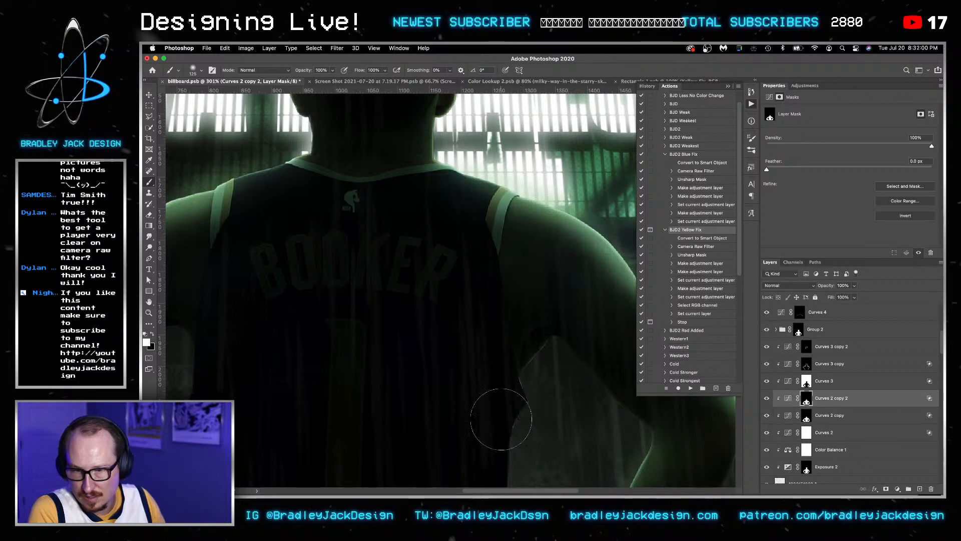
Save the document and select the hidden chris-lynch unsplash photo layer with the whole poster in view.
{"action": "scroll", "coordinate": [536, 411], "scroll_direction": "down", "scroll_amount": 10}
{"action": "key", "text": "v"}
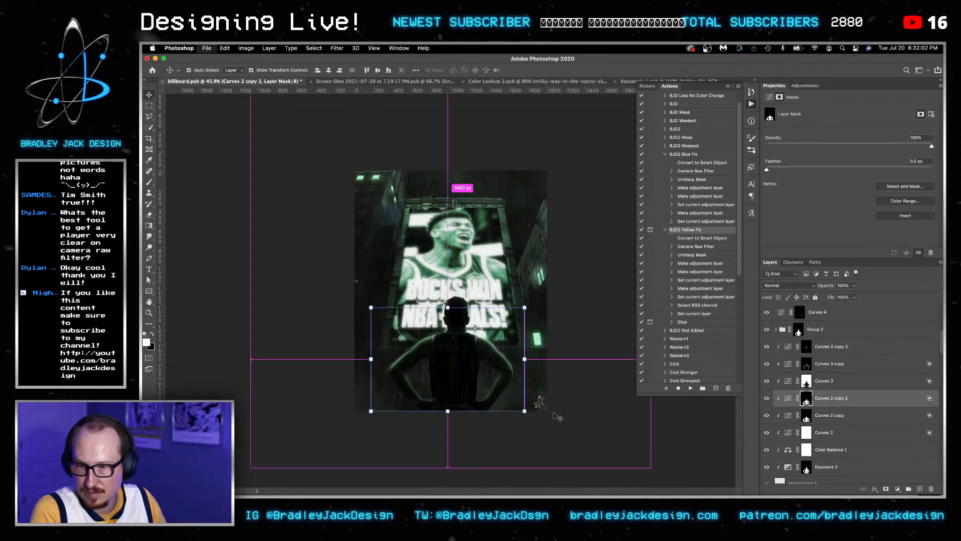
{"action": "key", "text": "super+s"}
{"action": "scroll", "coordinate": [809, 352], "scroll_direction": "down", "scroll_amount": 5}
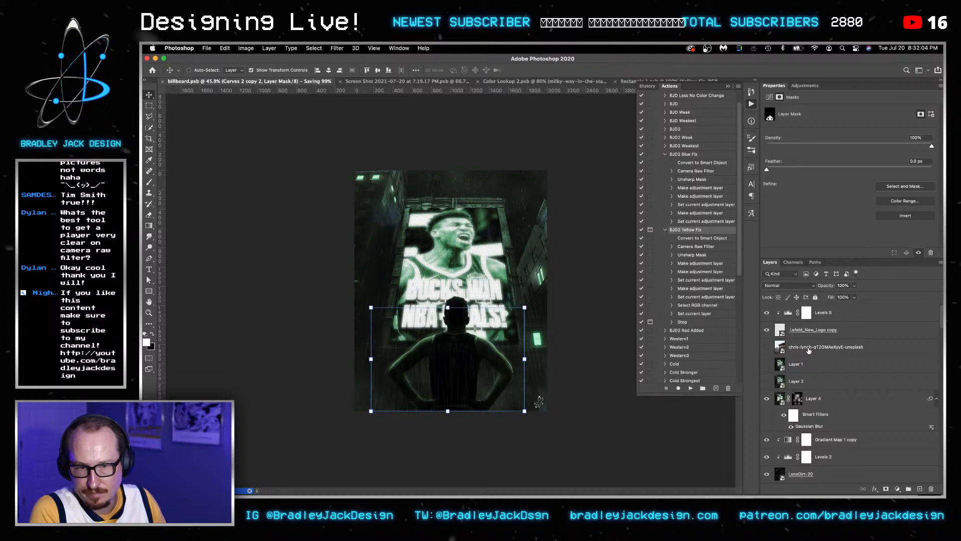
{"action": "left_click", "coordinate": [809, 350]}
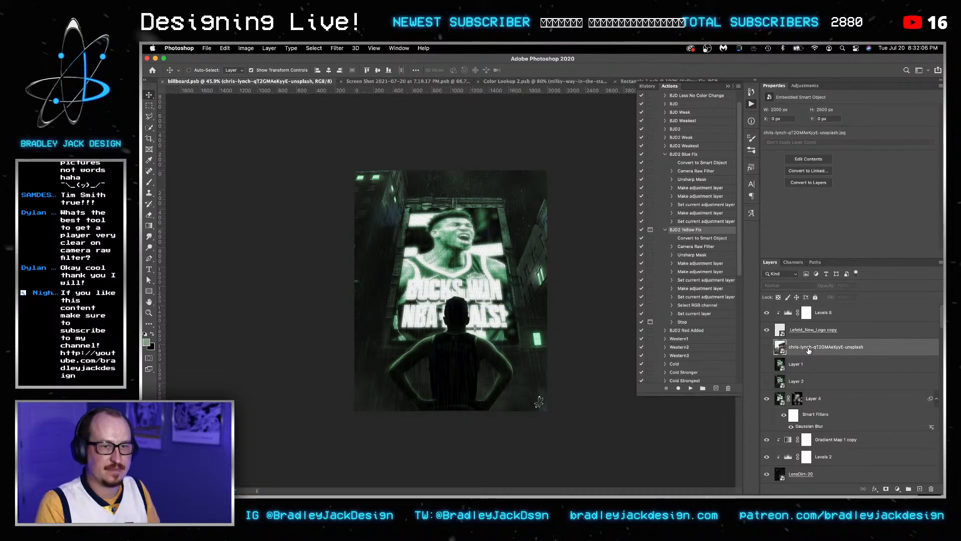
{"action": "key", "text": "super+0"}
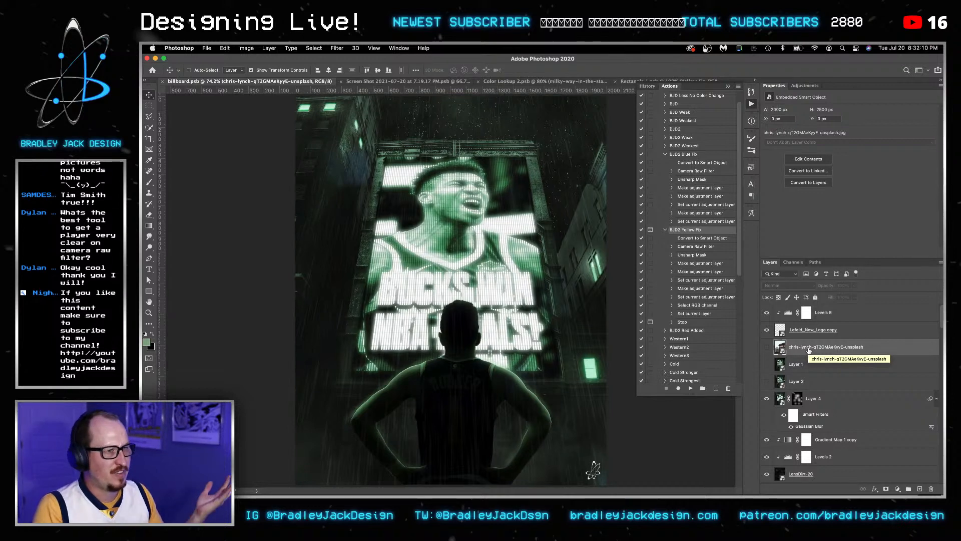
Close the Color Lookup 2.psb and Rectangle smart object documents.
{"action": "key", "text": "ctrl+Tab"}
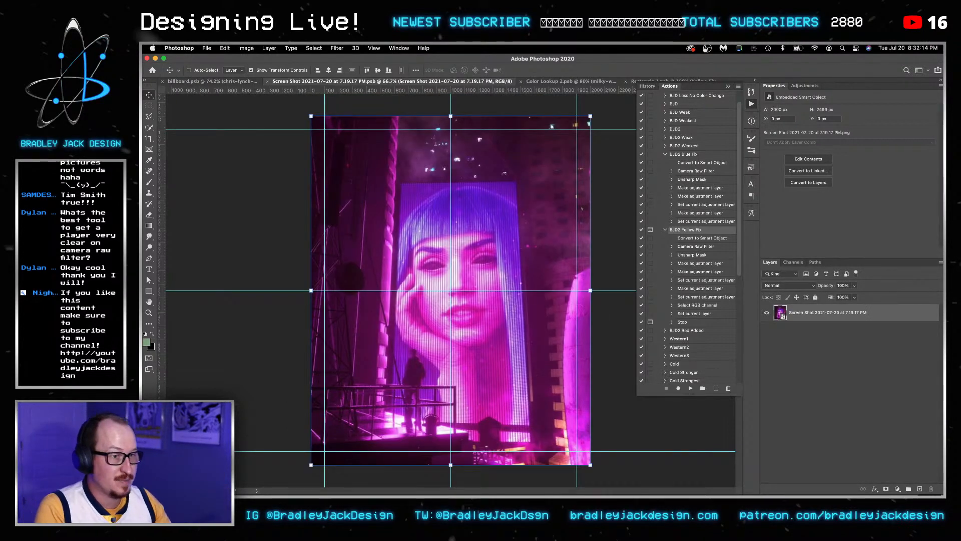
{"action": "key", "text": "super"}
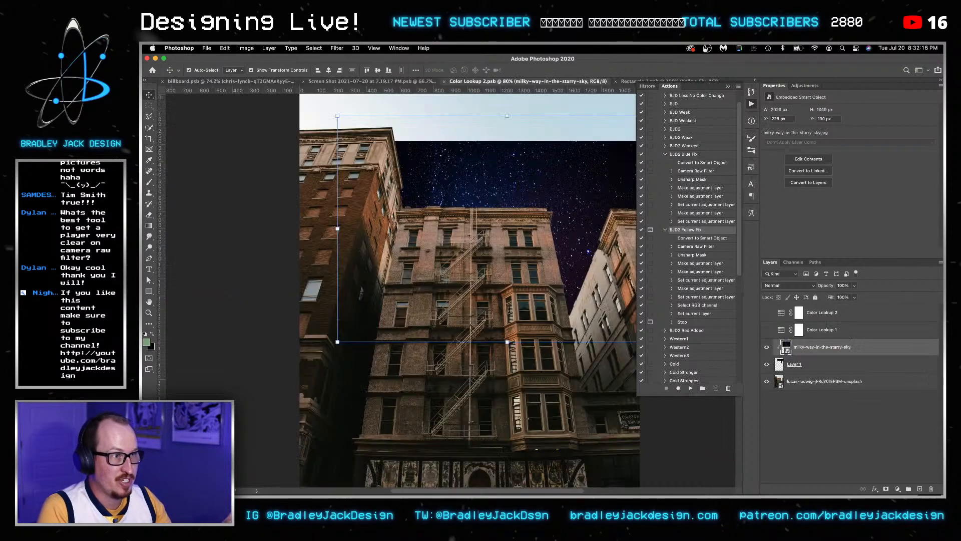
{"action": "key", "text": "ctrl+Tab"}
{"action": "key", "text": "super+w"}
Compare the finished billboard poster with the purple reference screenshot by switching between the two documents.
{"action": "key", "text": "ctrl+Tab"}
{"action": "key", "text": "ctrl+Tab"}
{"action": "key", "text": "ctrl+Tab"}
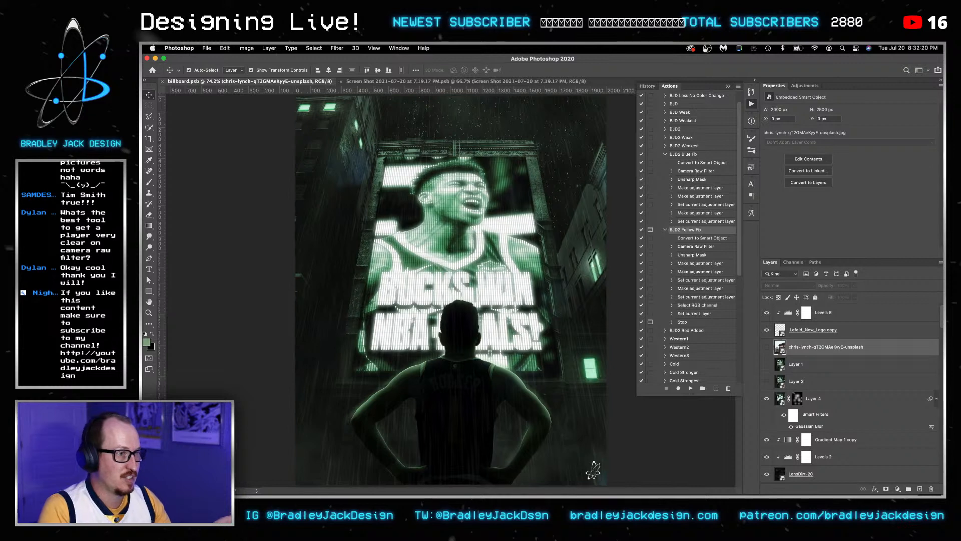
{"action": "key", "text": "ctrl+Tab"}
{"action": "key", "text": "ctrl+Tab"}
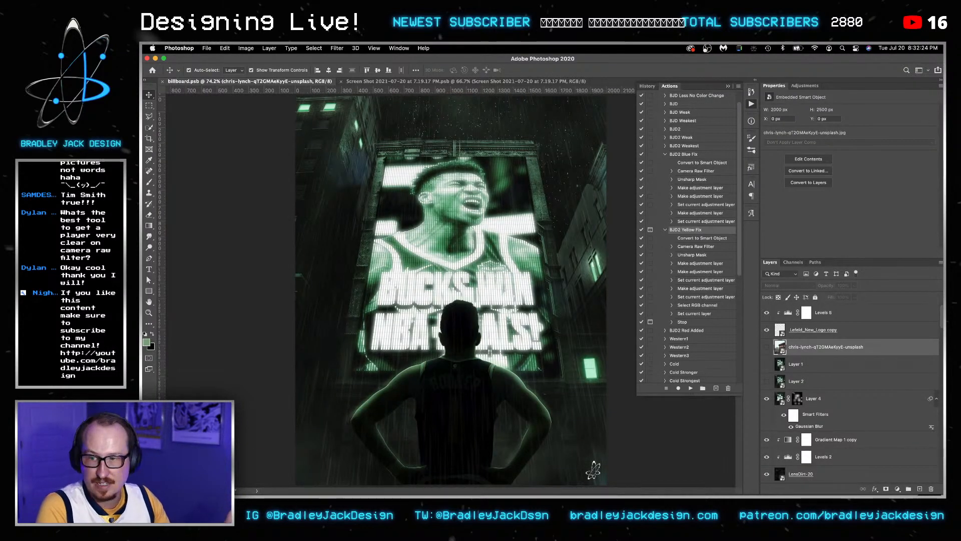
{"action": "key", "text": "ctrl+Tab"}
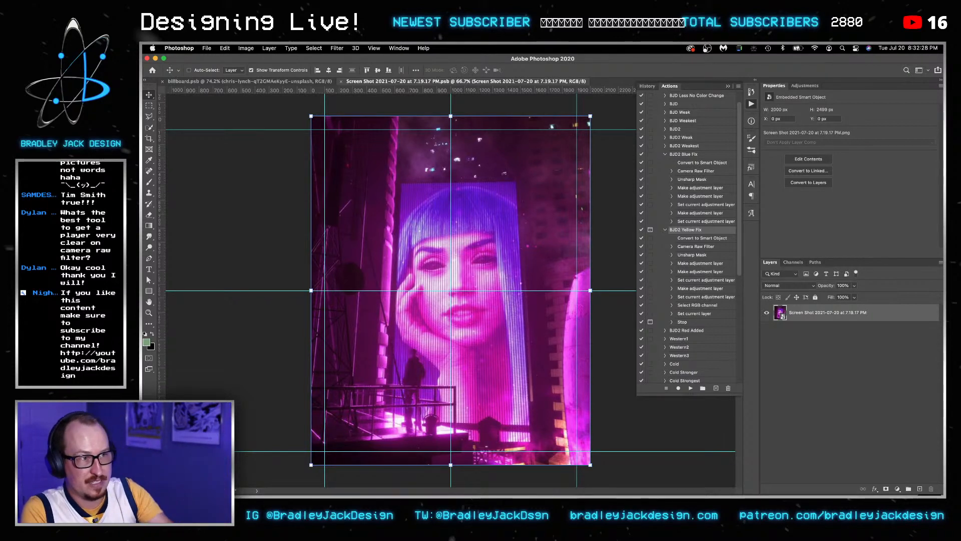
In the billboard document, stamp all visible layers into a new layer above Levels 5 and convert it to a smart object.
{"action": "key", "text": "ctrl+Tab"}
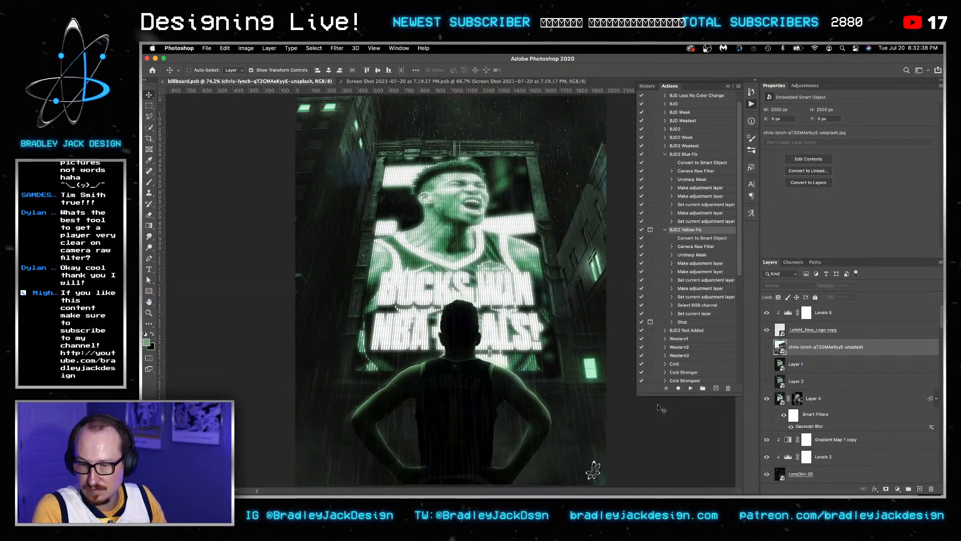
{"action": "left_click", "coordinate": [813, 401]}
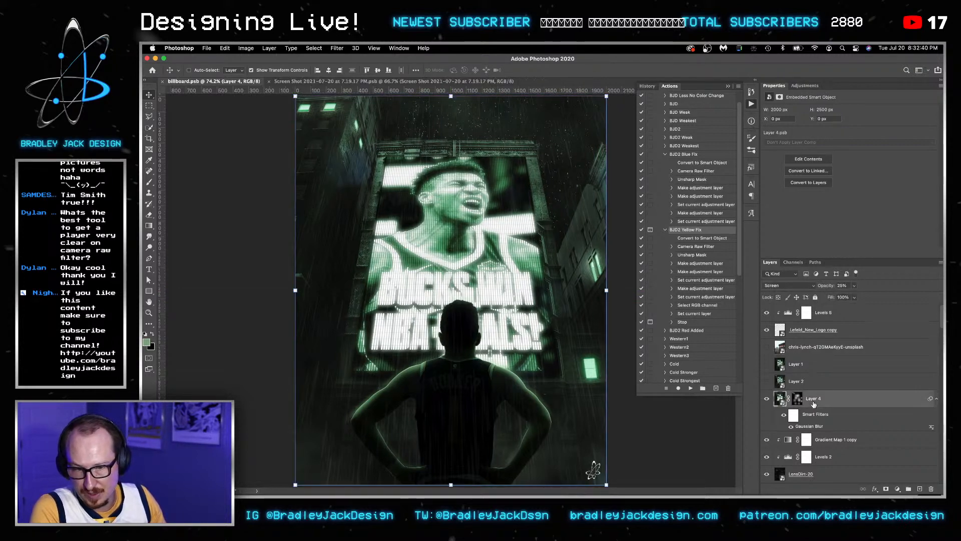
{"action": "left_click", "coordinate": [806, 365]}
{"action": "left_click", "coordinate": [819, 318]}
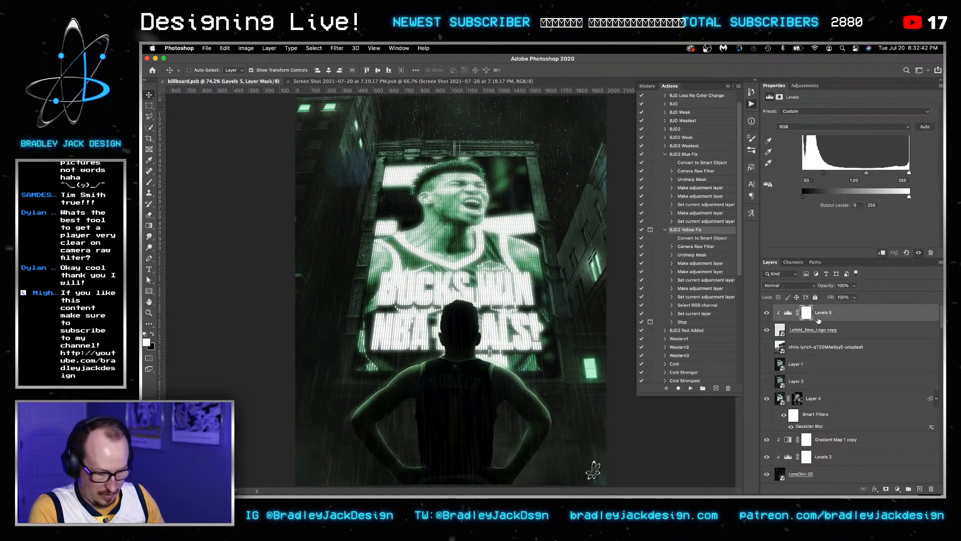
{"action": "key", "text": "super+alt+shift+e"}
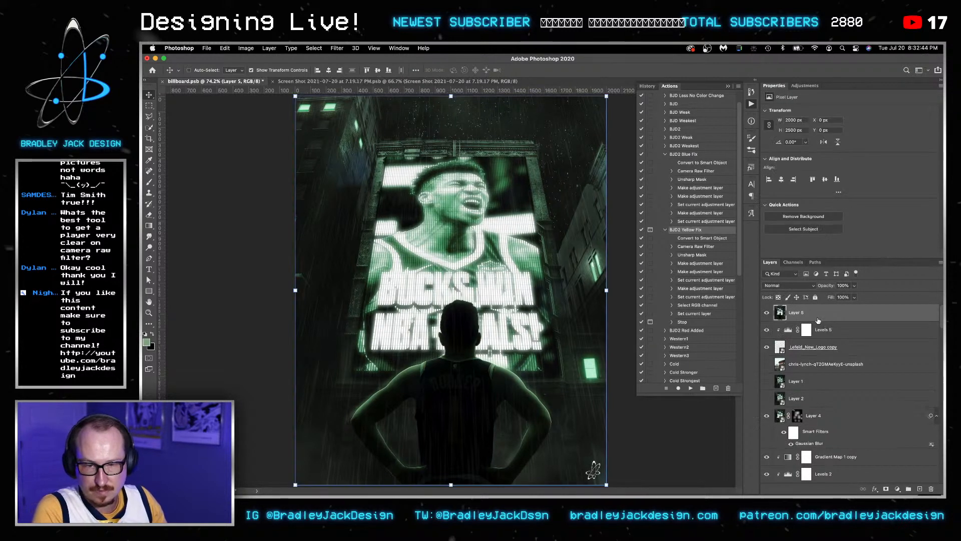
{"action": "right_click", "coordinate": [809, 316]}
{"action": "left_click", "coordinate": [838, 208]}
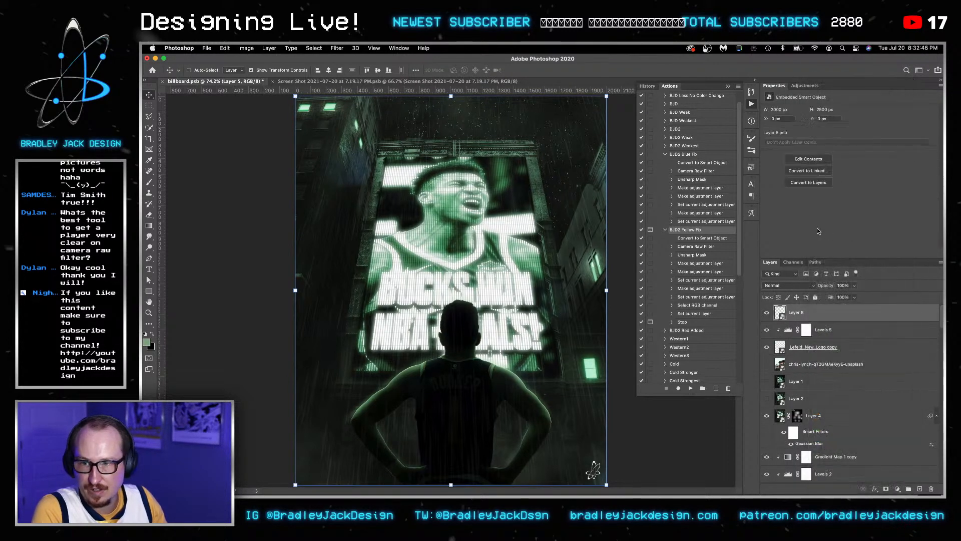
Apply a Camera Raw Filter with Vignetting at -15 to the merged smart object, and save the document.
{"action": "left_click", "coordinate": [314, 48]}
{"action": "mouse_move", "coordinate": [337, 48]}
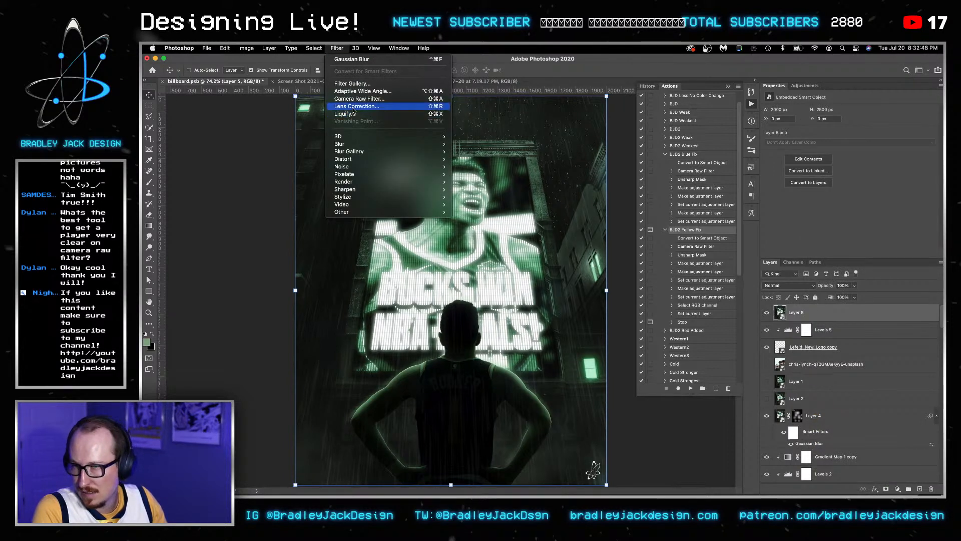
{"action": "left_click", "coordinate": [354, 100]}
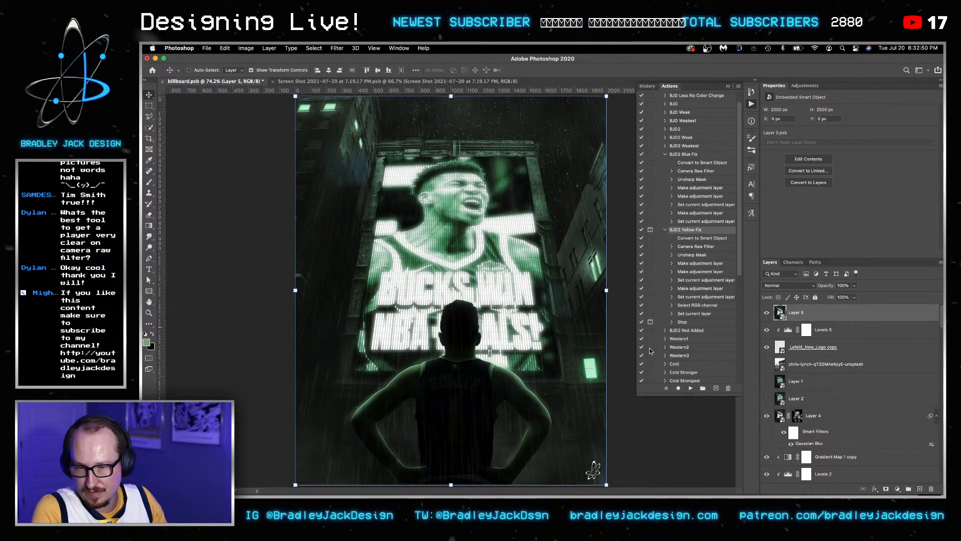
{"action": "scroll", "coordinate": [806, 430], "scroll_direction": "down", "scroll_amount": 3}
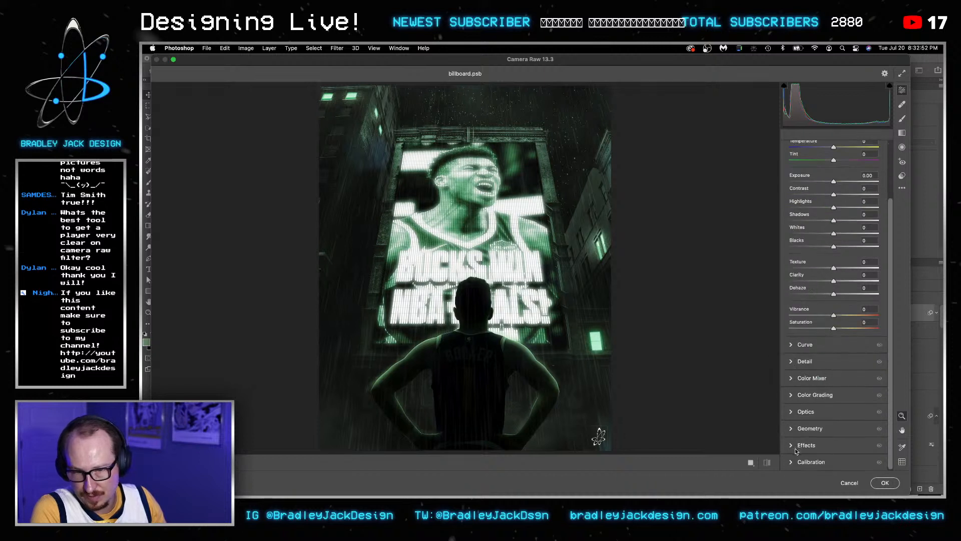
{"action": "left_click", "coordinate": [792, 449]}
{"action": "left_click", "coordinate": [816, 336]}
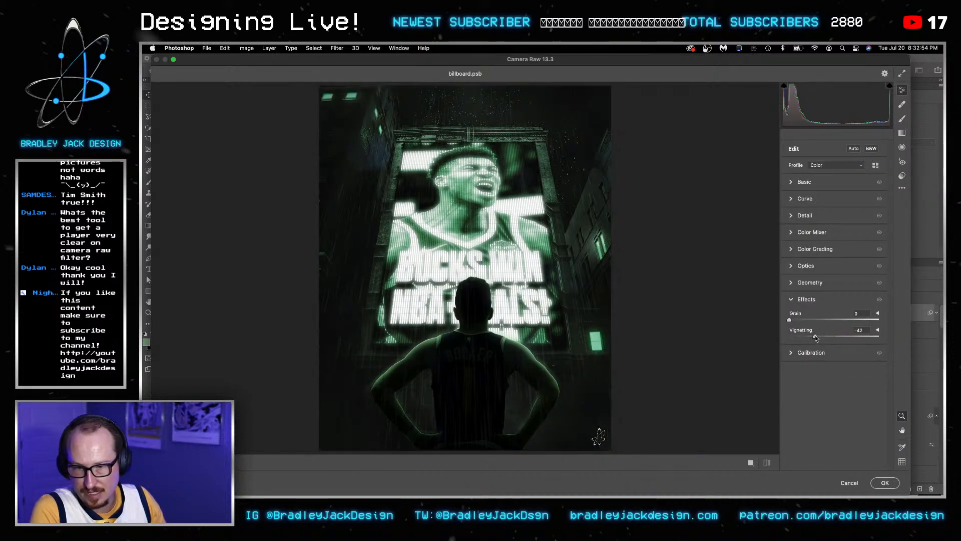
{"action": "left_click_drag", "start_coordinate": [816, 338], "coordinate": [832, 338]}
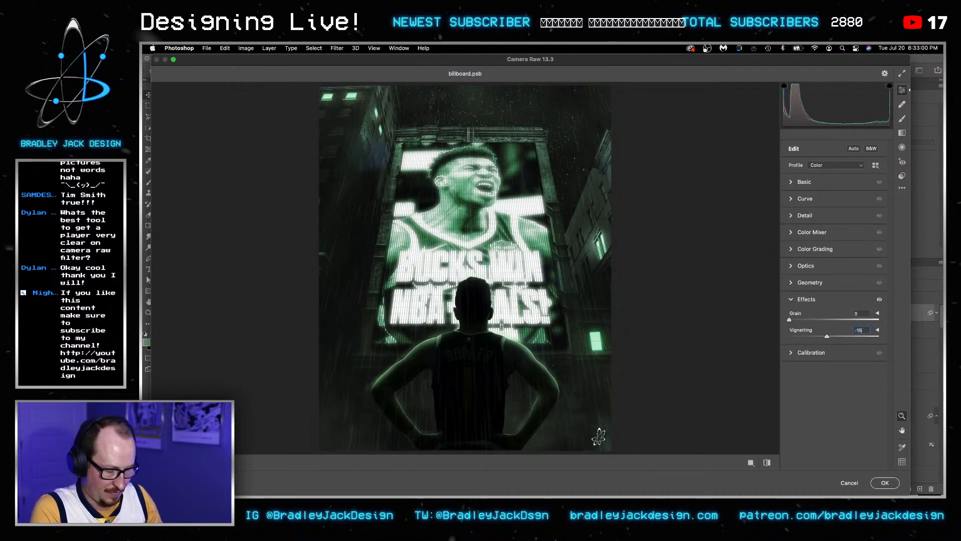
{"action": "key", "text": "Return"}
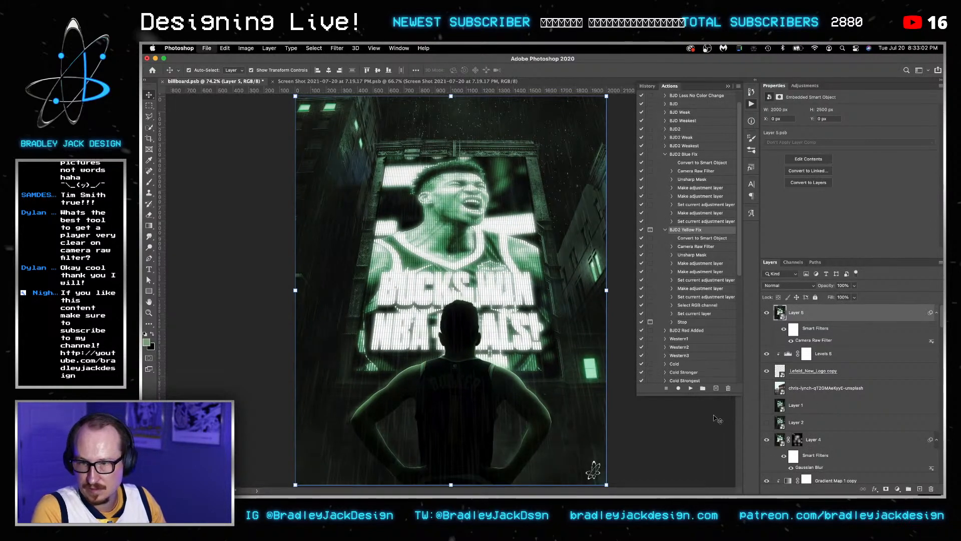
{"action": "key", "text": "ctrl+s"}
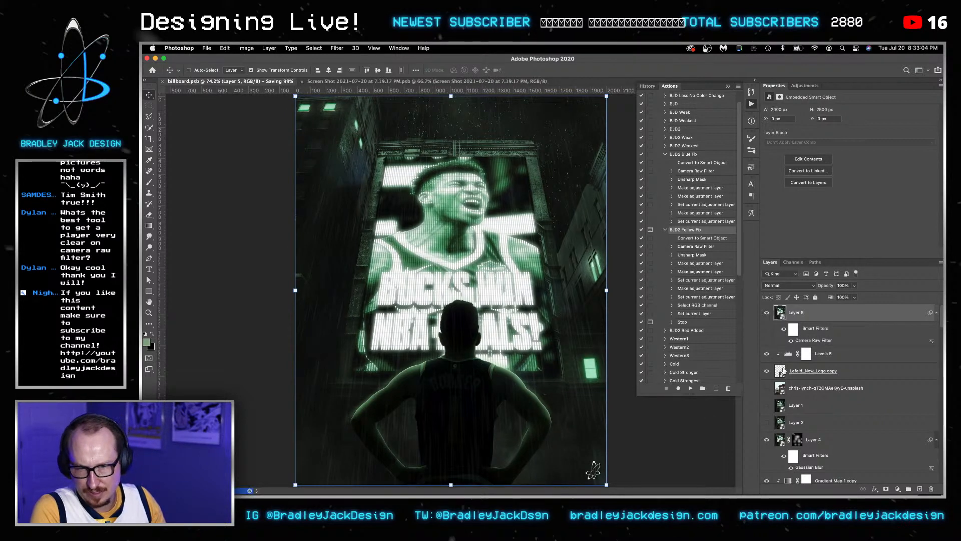
Load the corner logo's outline as a selection, contract it, and add it as a mask on the logo copy layer.
{"action": "left_click", "coordinate": [781, 370], "text": "super"}
{"action": "left_click", "coordinate": [313, 48]}
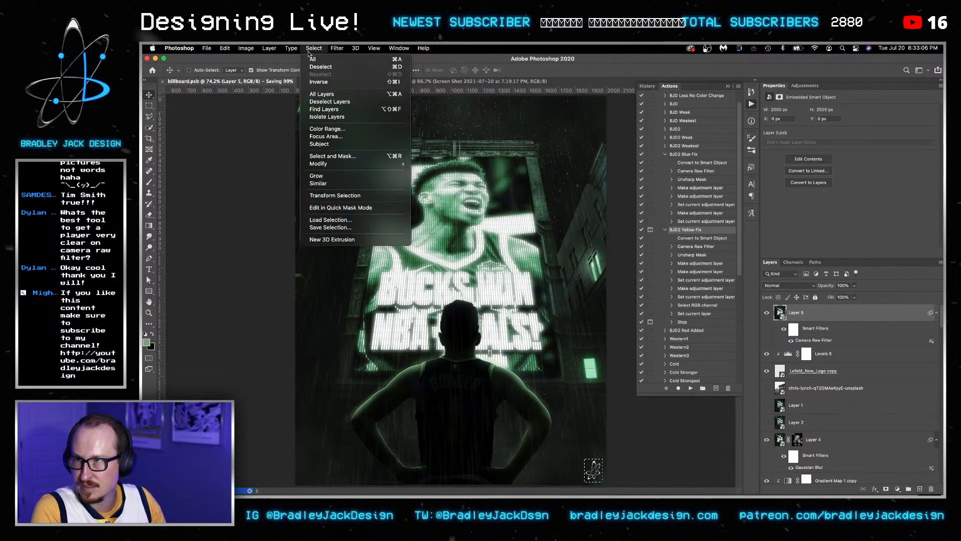
{"action": "mouse_move", "coordinate": [360, 164]}
{"action": "left_click", "coordinate": [430, 178]}
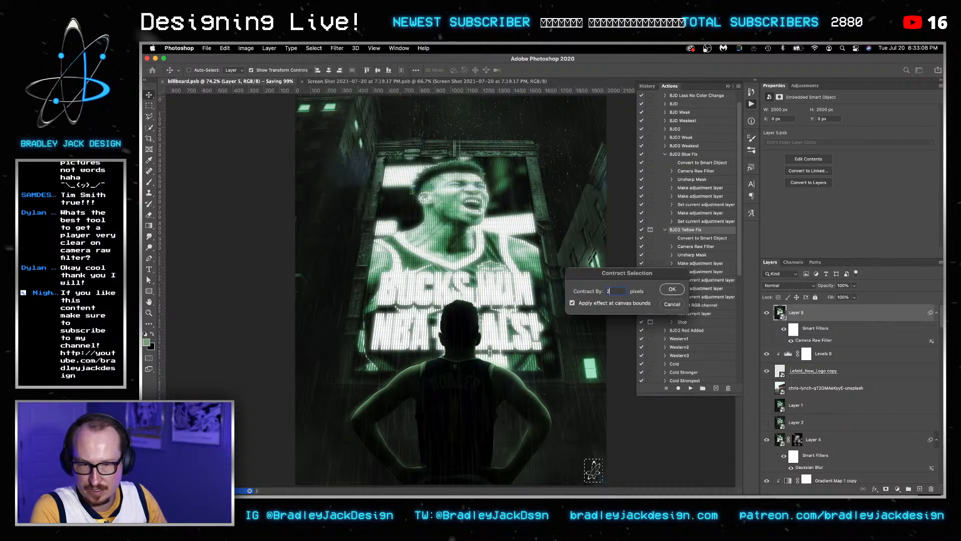
{"action": "key", "text": "Return"}
{"action": "left_click", "coordinate": [810, 377]}
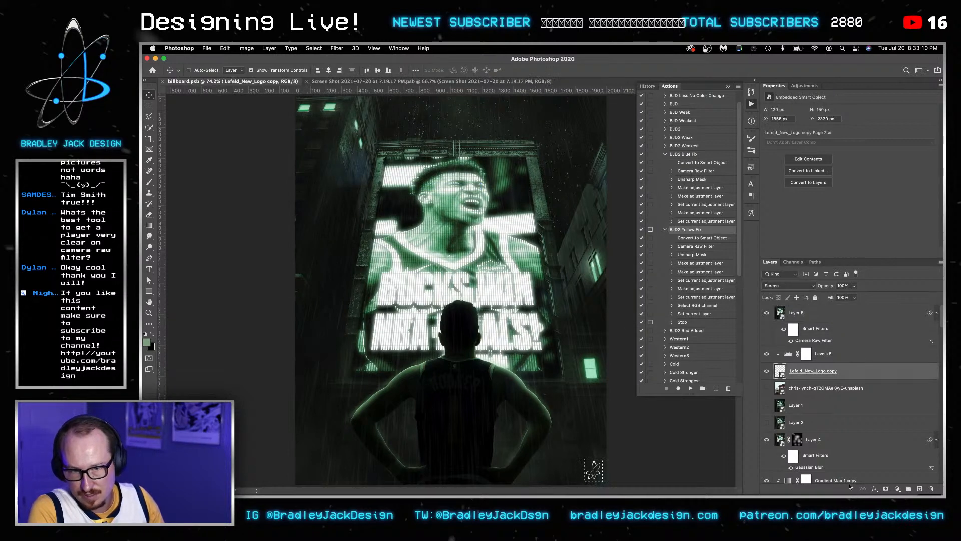
{"action": "left_click", "coordinate": [885, 489]}
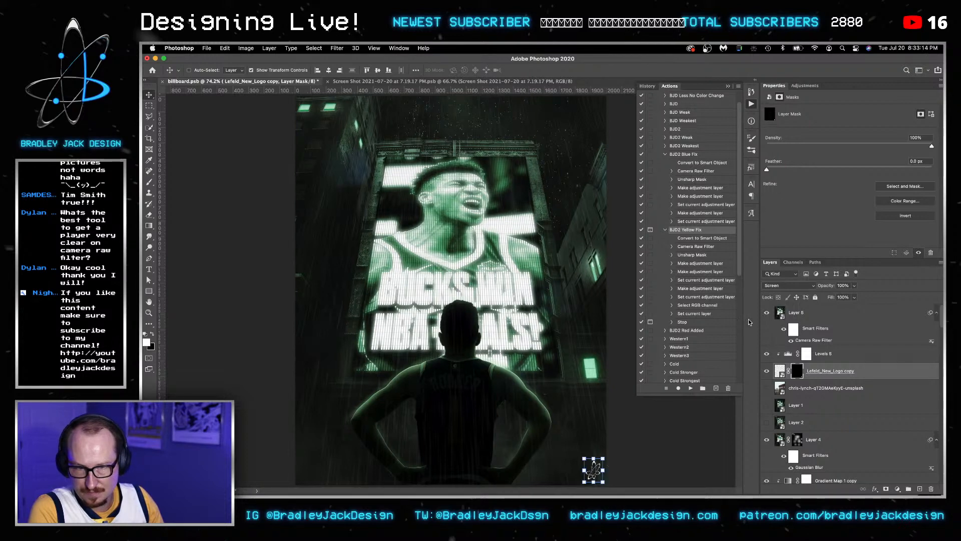
With Layer 5 hidden, stamp the visible artwork into a new layer above Levels 5 and convert it to a smart object.
{"action": "key", "text": "super+h"}
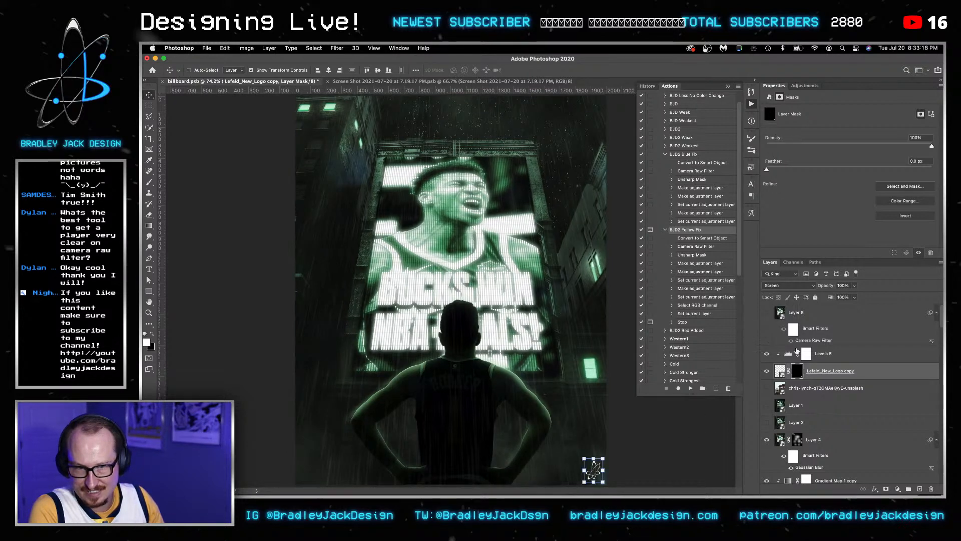
{"action": "key", "text": "super+shift+alt+n"}
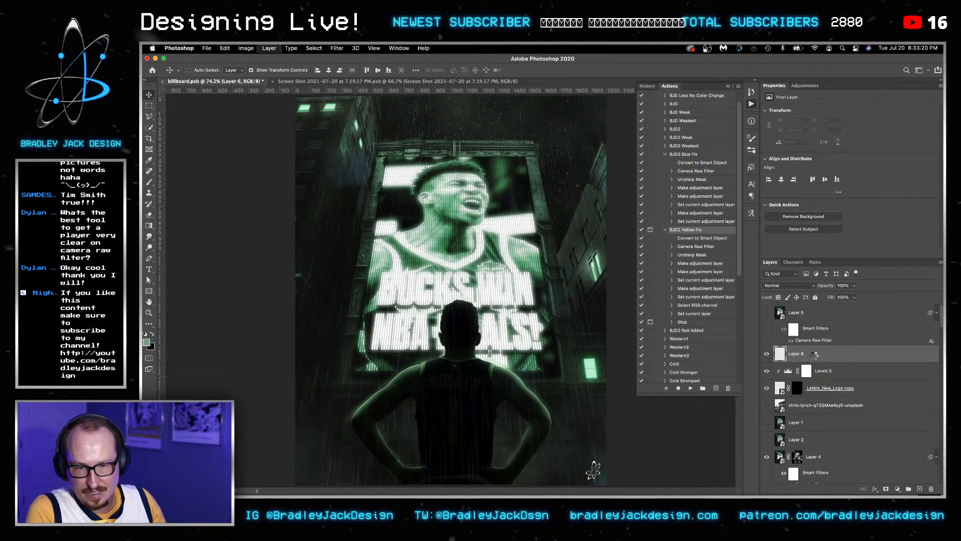
{"action": "key", "text": "super+shift+alt+e"}
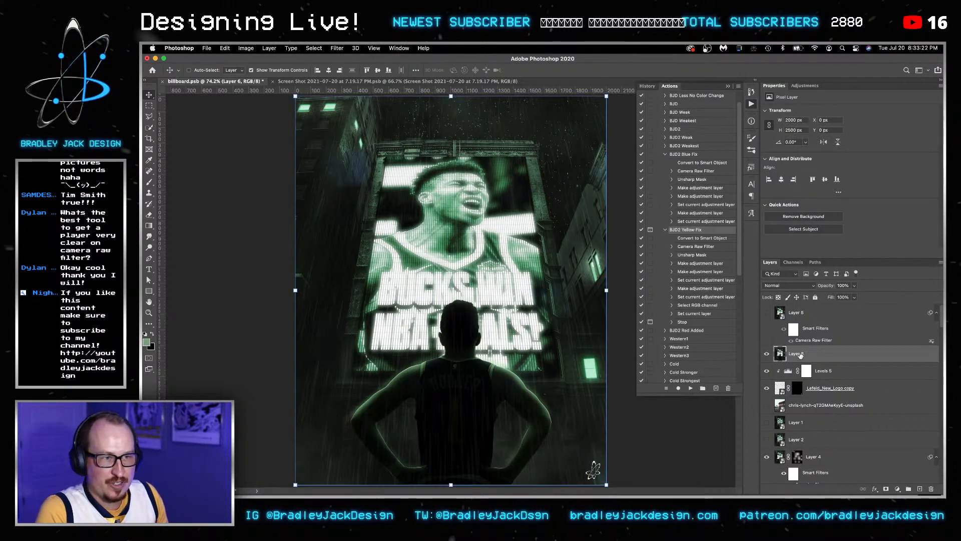
{"action": "right_click", "coordinate": [800, 354]}
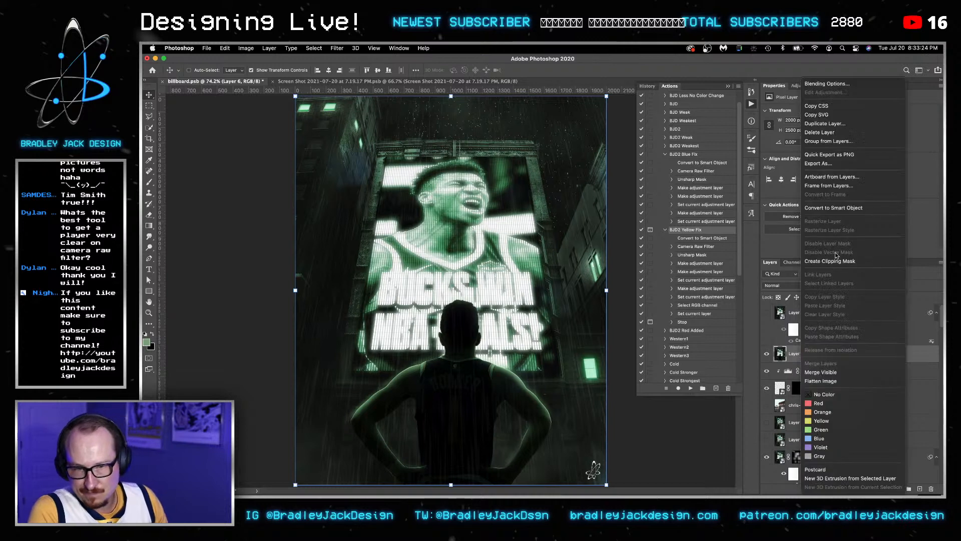
{"action": "left_click", "coordinate": [839, 212]}
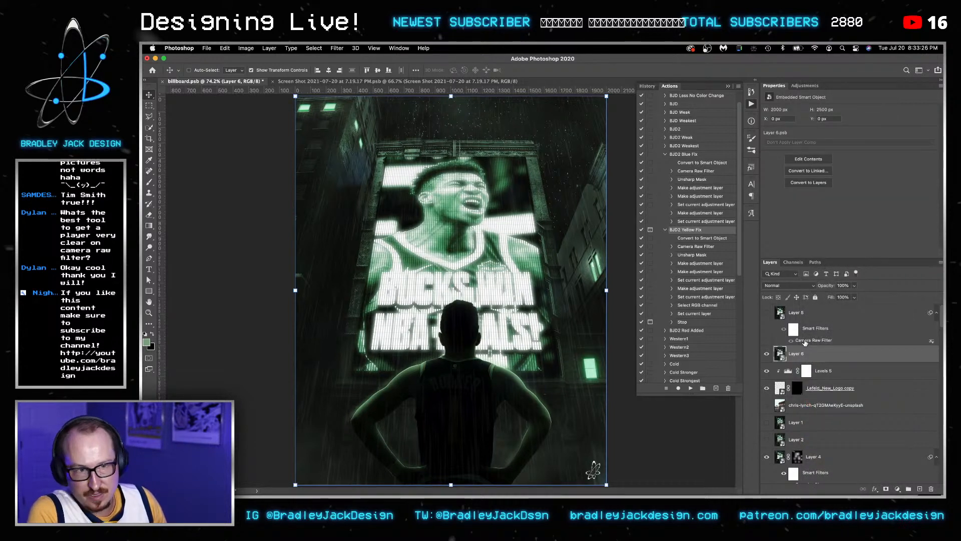
Delete Layer 5 after moving its Camera Raw filter onto Layer 6, and save the document.
{"action": "left_click_drag", "start_coordinate": [805, 342], "coordinate": [800, 354]}
{"action": "left_click", "coordinate": [799, 314]}
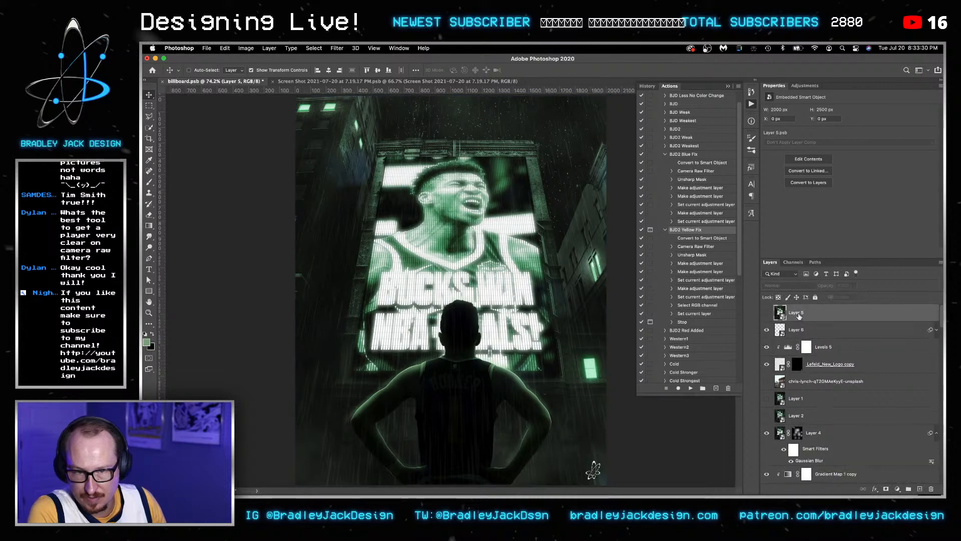
{"action": "key", "text": "Delete"}
{"action": "key", "text": "super+s"}
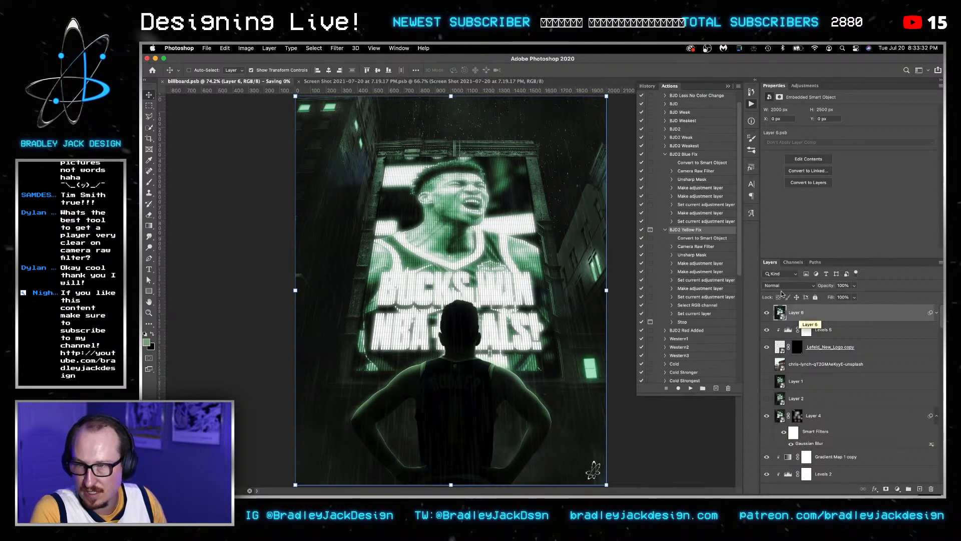
In Finder, preview MackNFLTop100.psd and ArobNFLTop100.psd alternately to compare the two poster layouts, and return to Photoshop.
{"action": "key", "text": "super+Tab"}
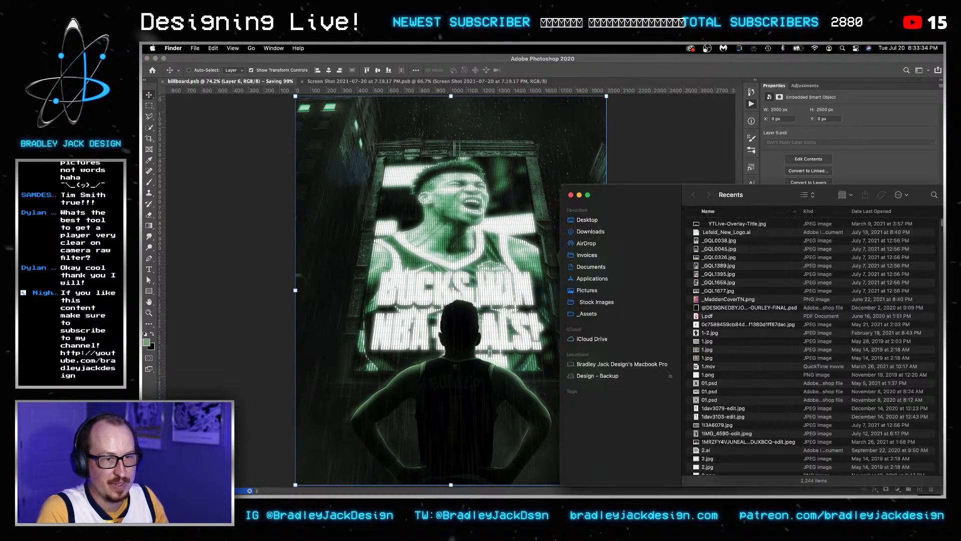
{"action": "key", "text": "super+w"}
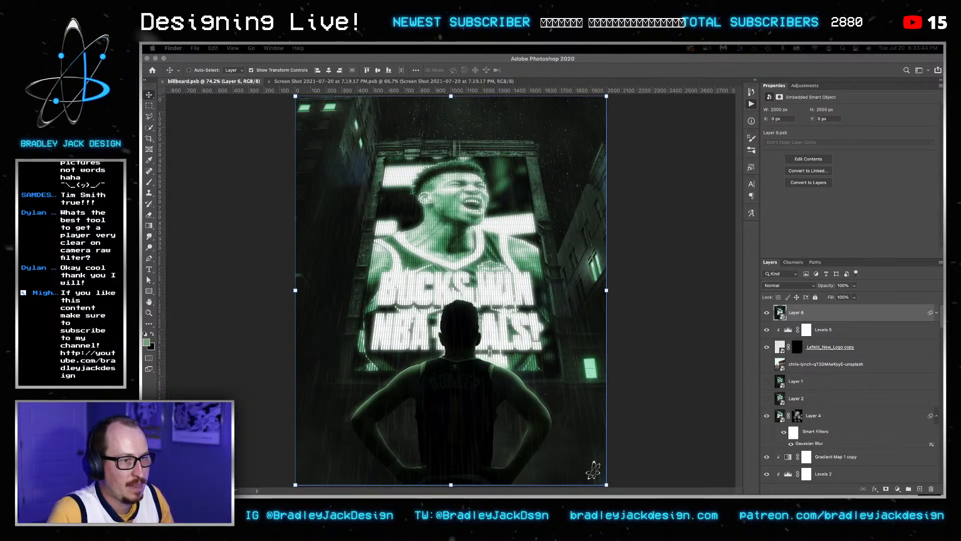
{"action": "key", "text": "space"}
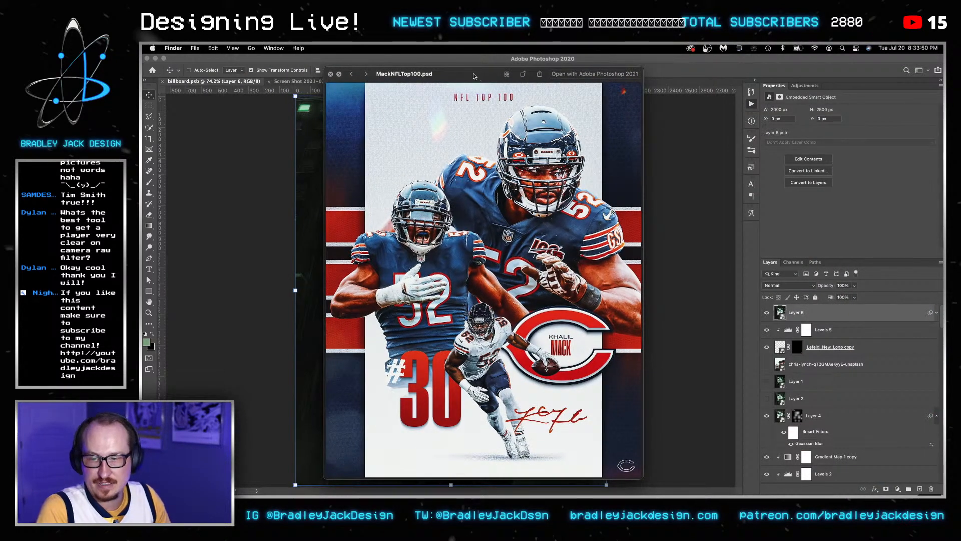
{"action": "key", "text": "Right"}
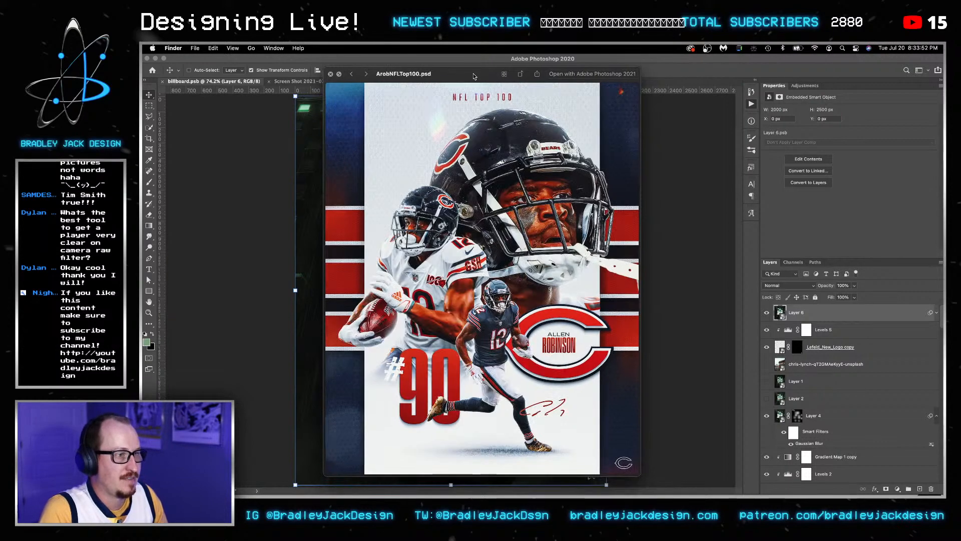
{"action": "key", "text": "Left"}
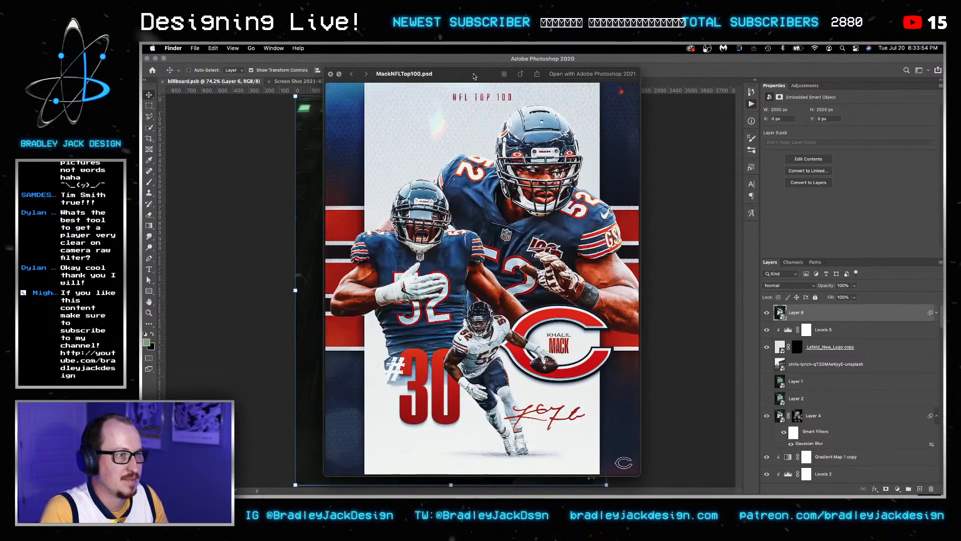
{"action": "key", "text": "Right"}
{"action": "key", "text": "Left"}
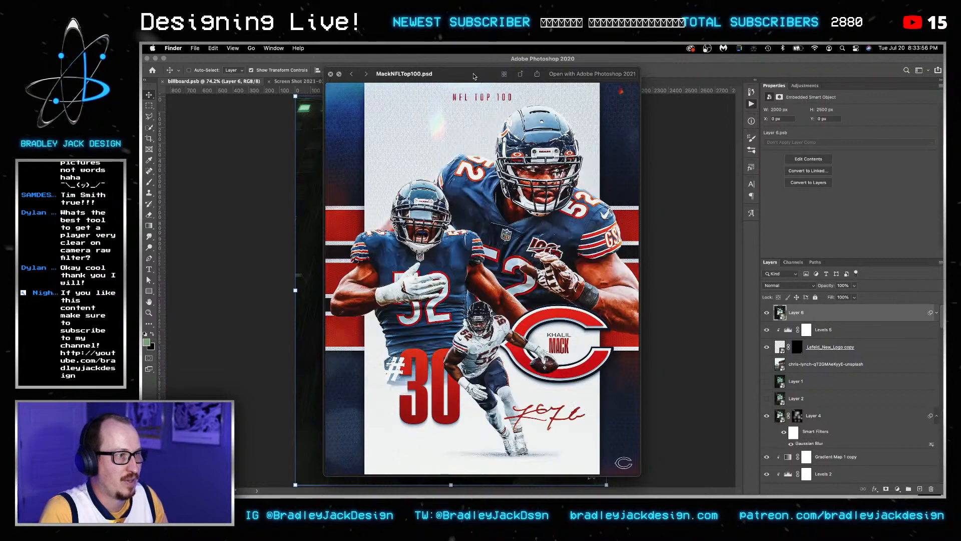
{"action": "key", "text": "Right"}
{"action": "key", "text": "Left"}
{"action": "key", "text": "Right"}
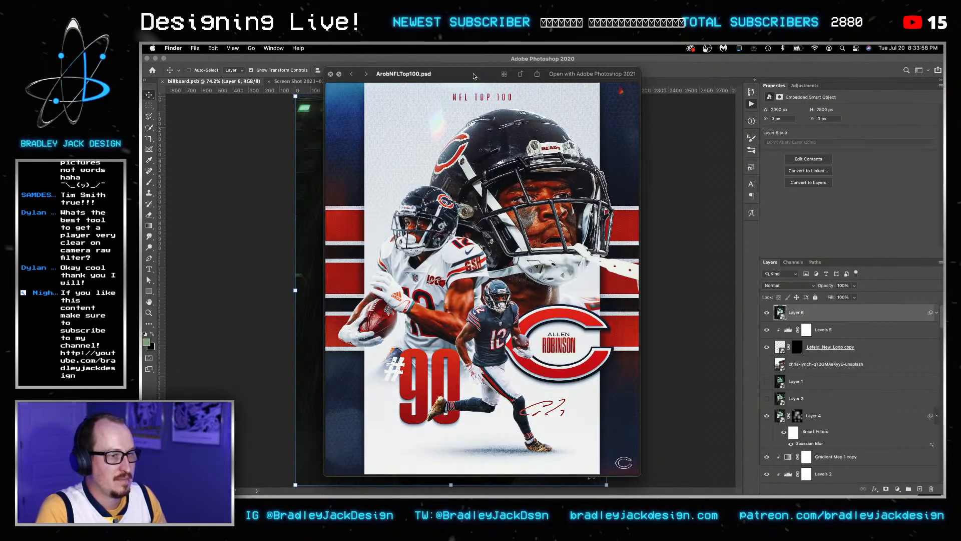
{"action": "key", "text": "Left"}
{"action": "key", "text": "Right"}
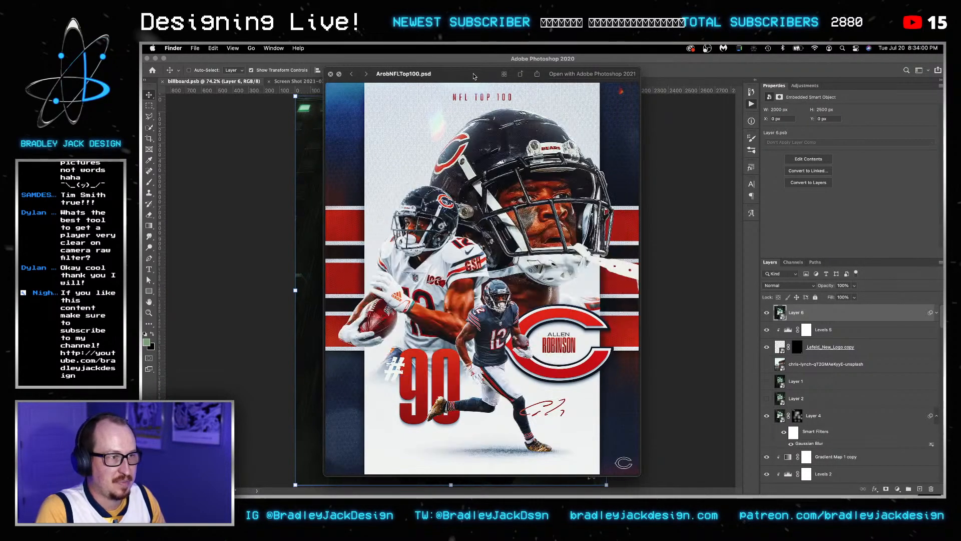
{"action": "key", "text": "Left"}
{"action": "key", "text": "Right"}
{"action": "key", "text": "Left"}
{"action": "key", "text": "Right"}
{"action": "key", "text": "Left"}
{"action": "key", "text": "Right"}
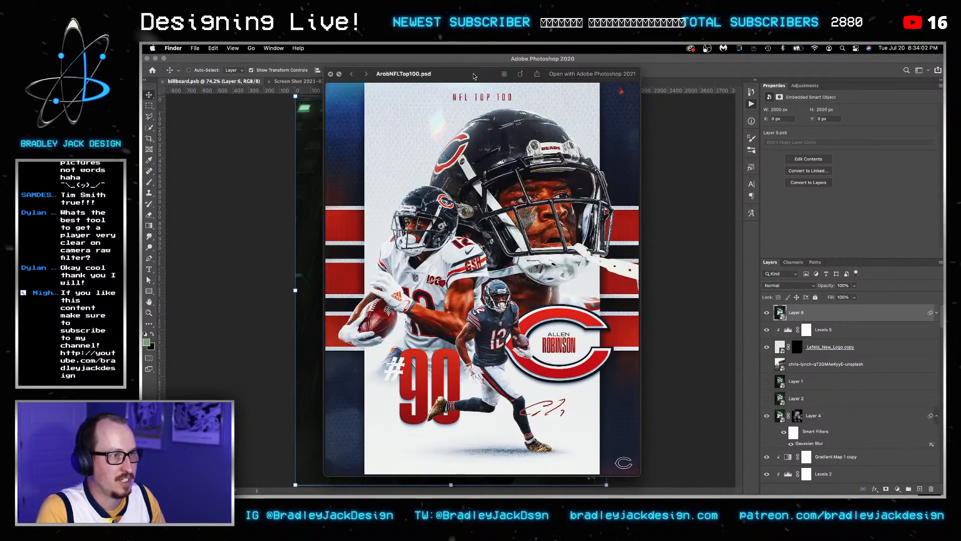
{"action": "key", "text": "Left"}
{"action": "key", "text": "space"}
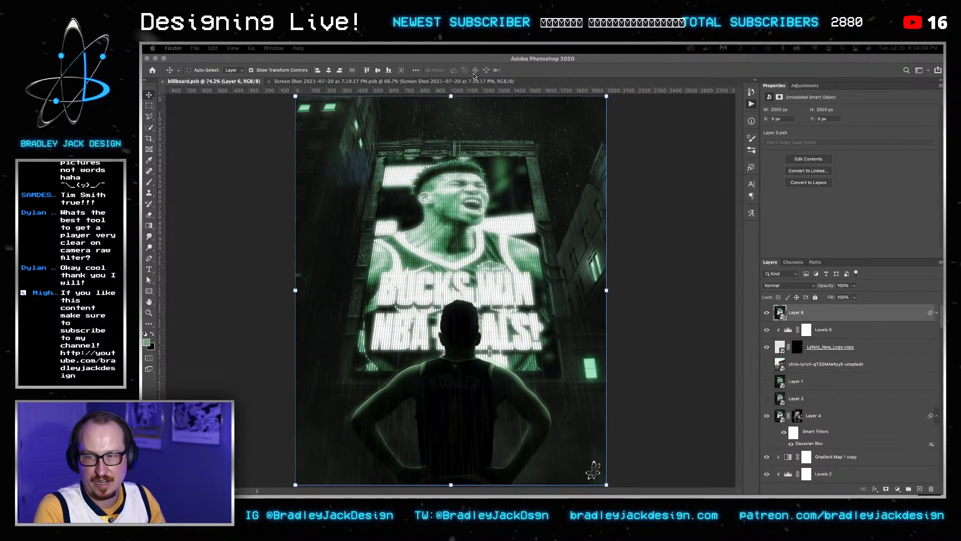
{"action": "left_click", "coordinate": [314, 209]}
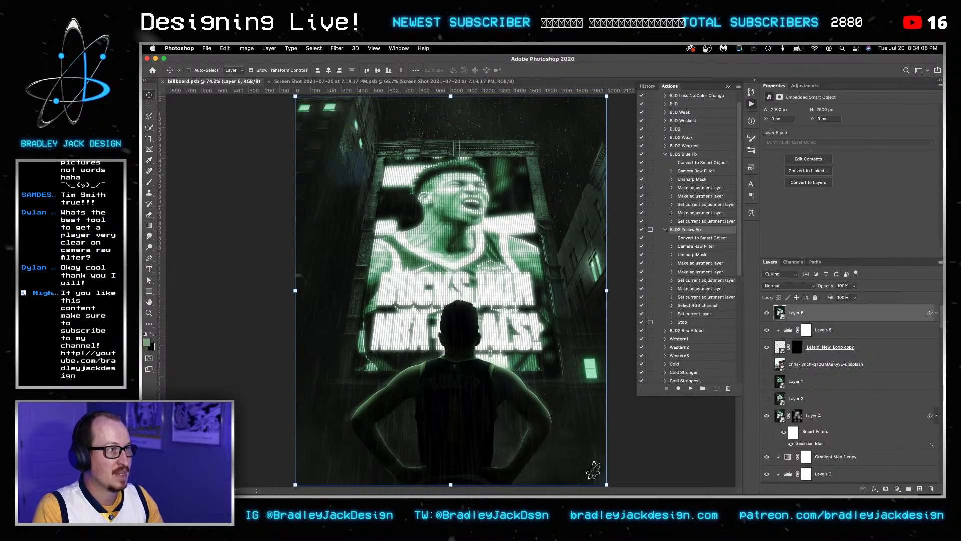
Close the purple reference screenshot document, leaving only billboard.psb open.
{"action": "key", "text": "super+Tab"}
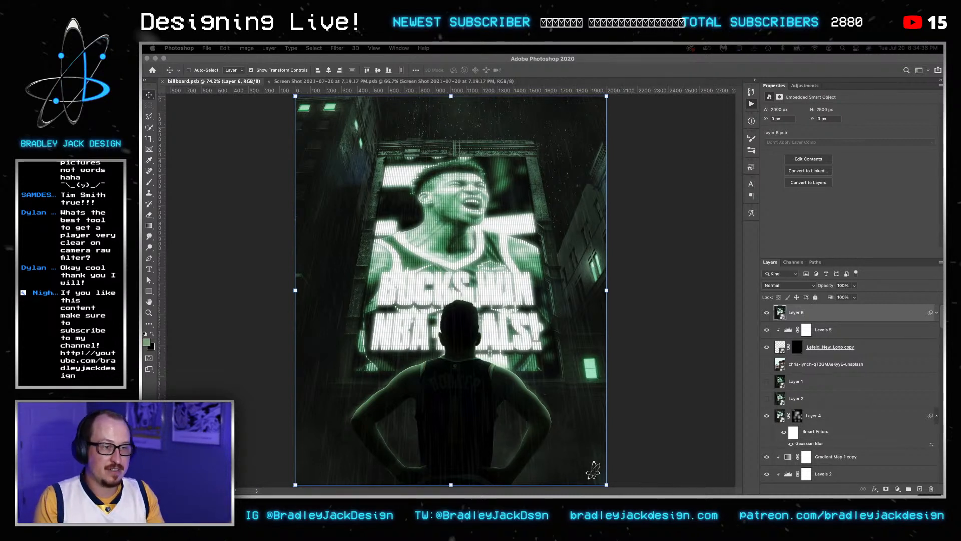
{"action": "left_click", "coordinate": [686, 188]}
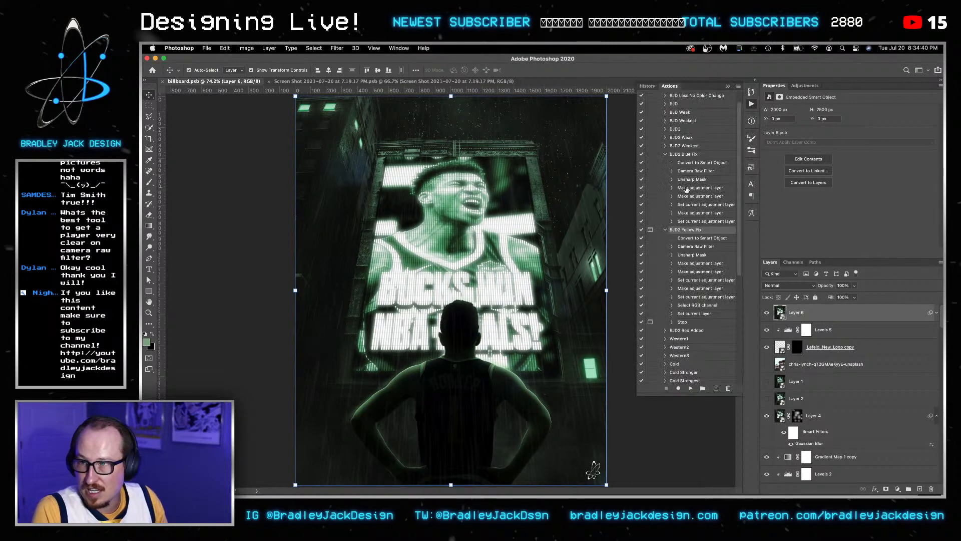
{"action": "key", "text": "ctrl+Tab"}
{"action": "key", "text": "super+w"}
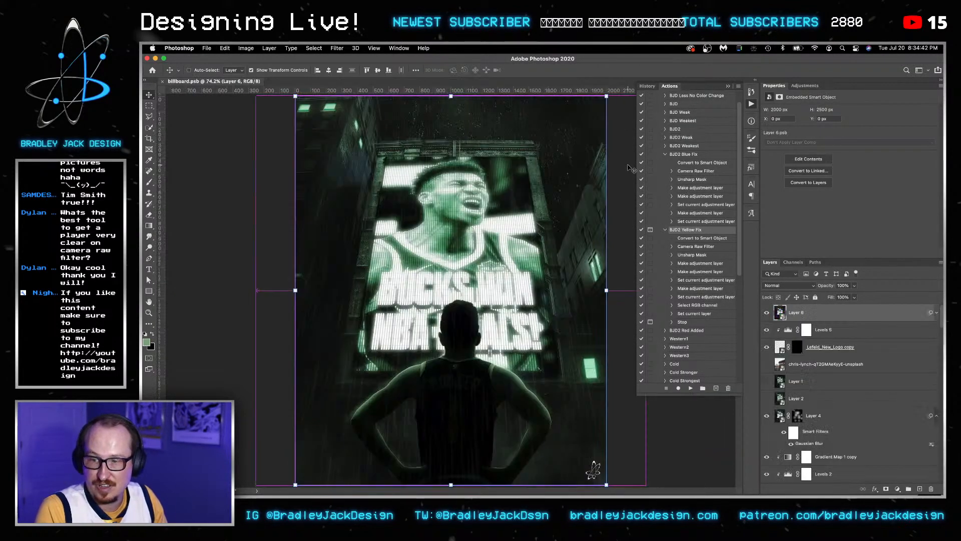